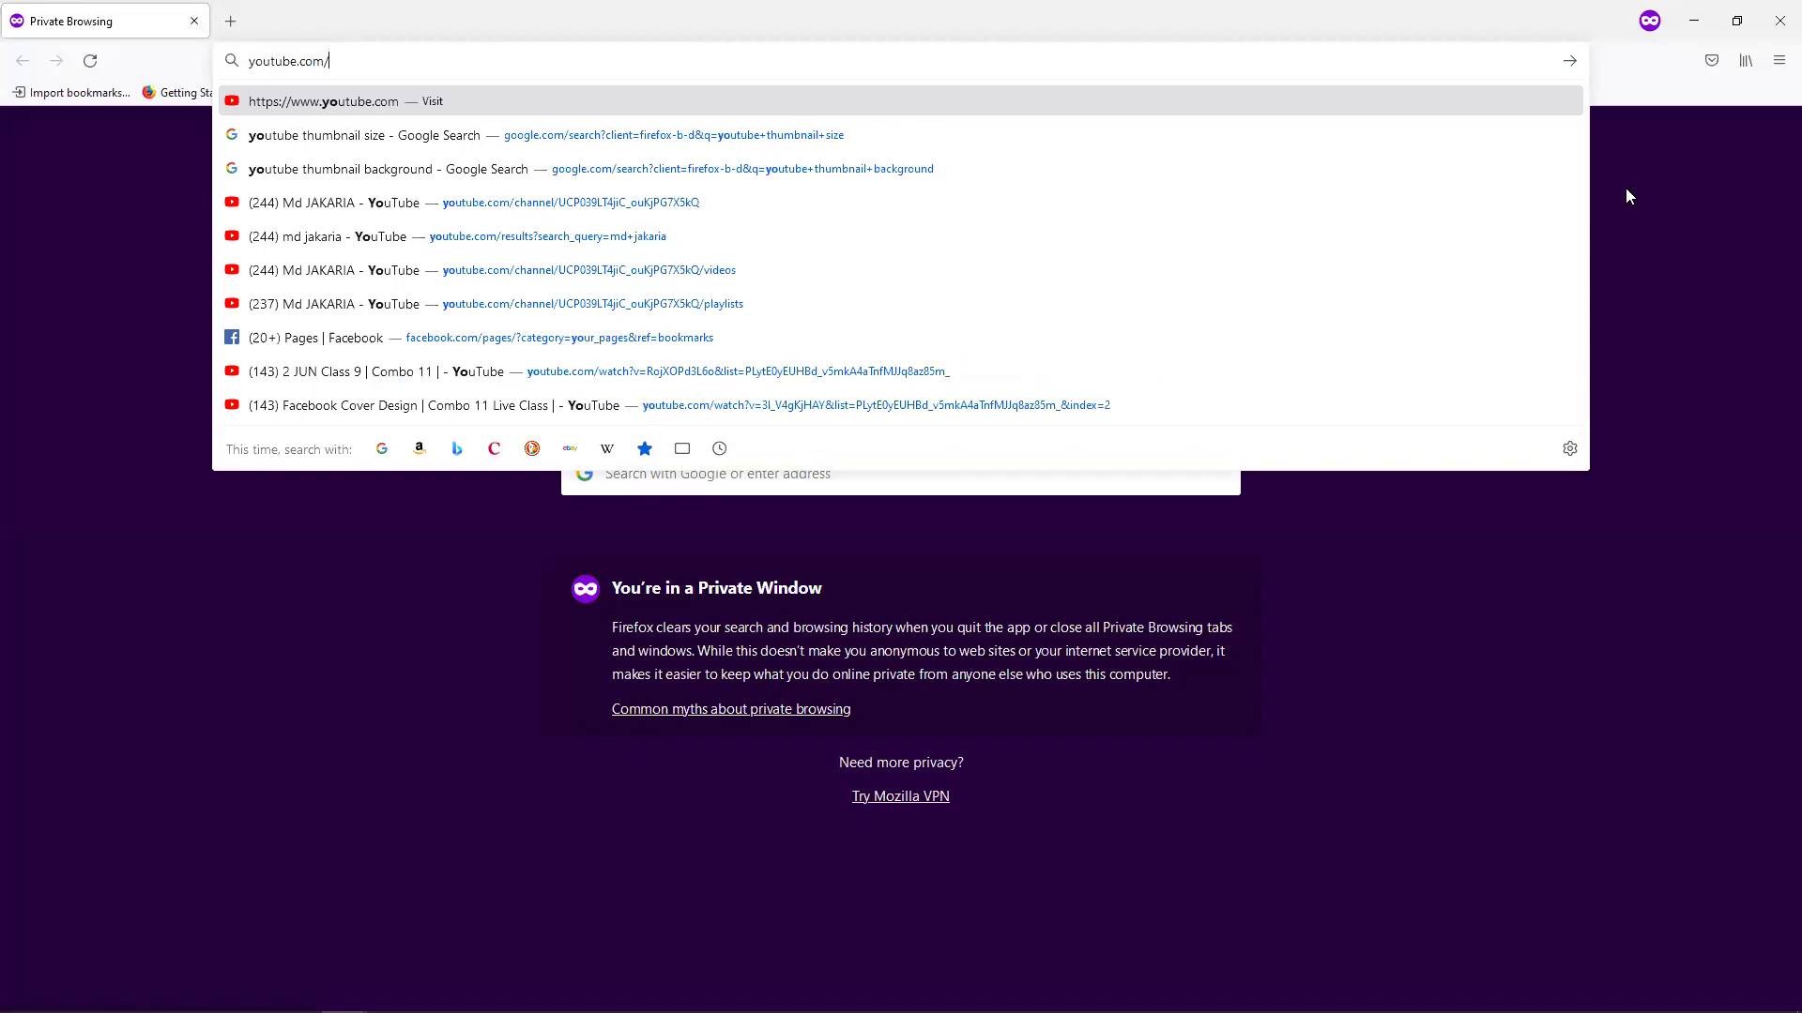
# Load youtube.com and search YouTube for the instructor's channel name.
pyautogui.press('Return')
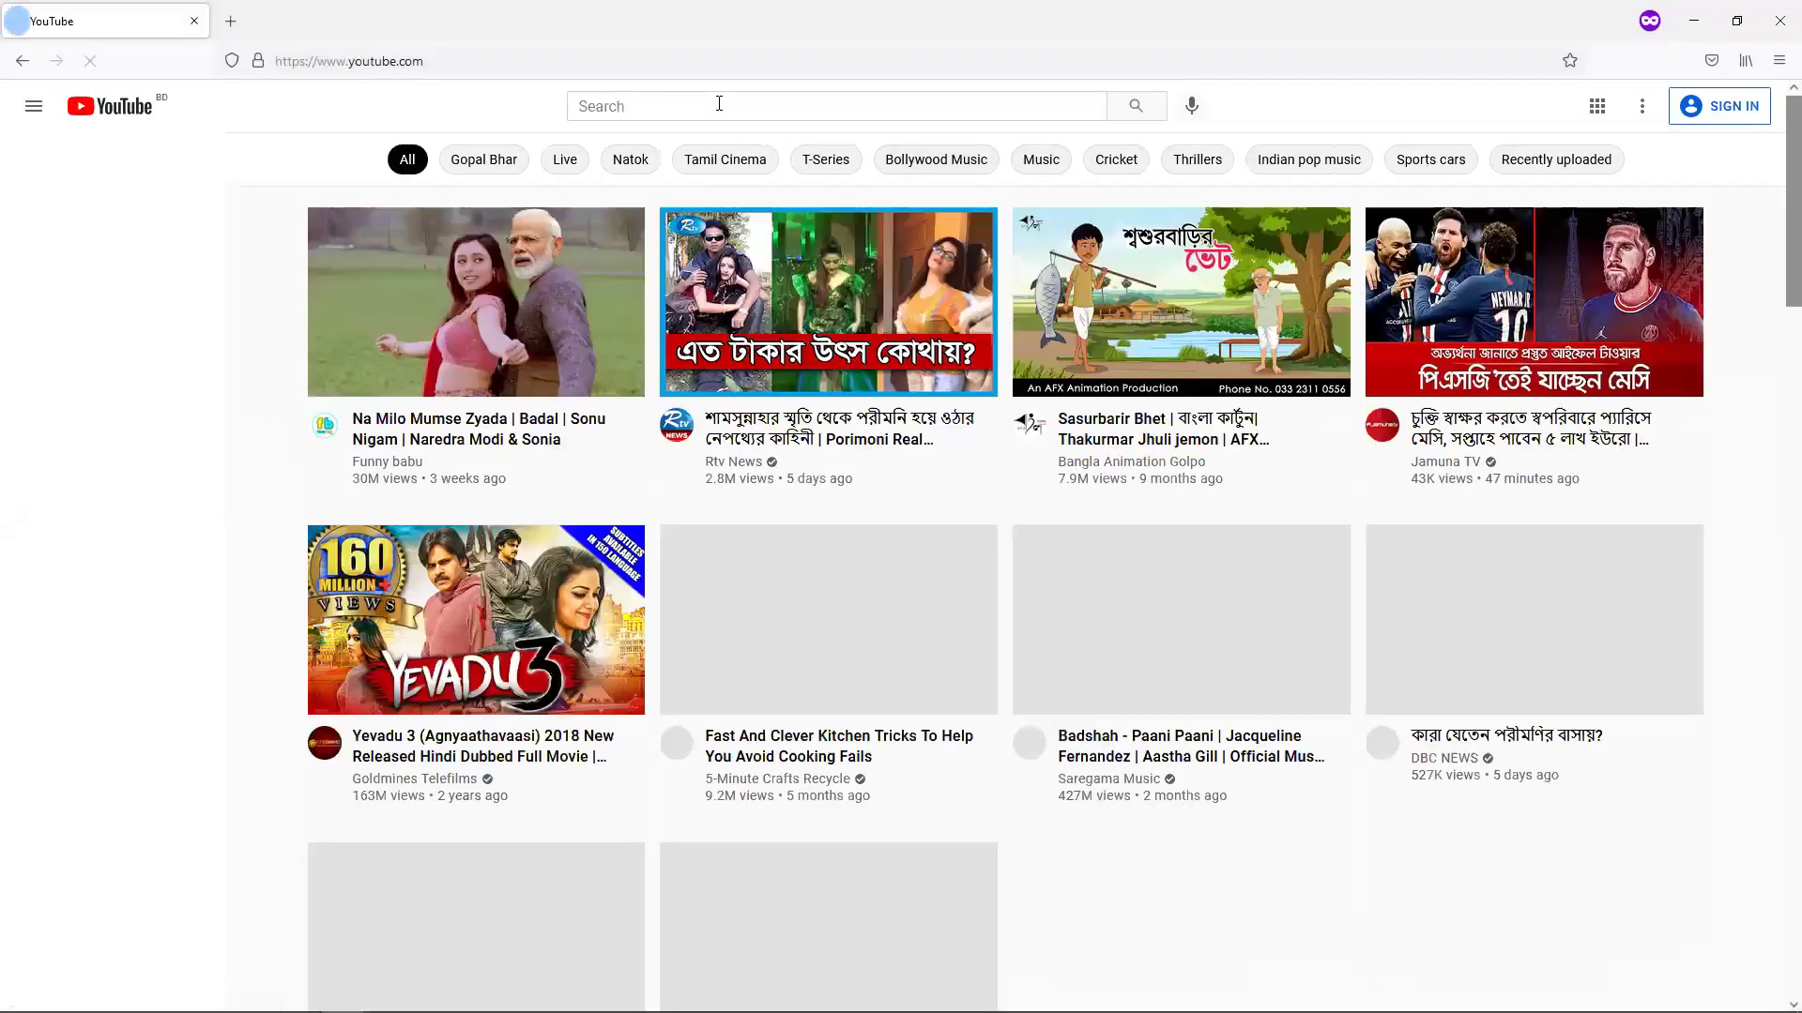
pyautogui.click(719, 105)
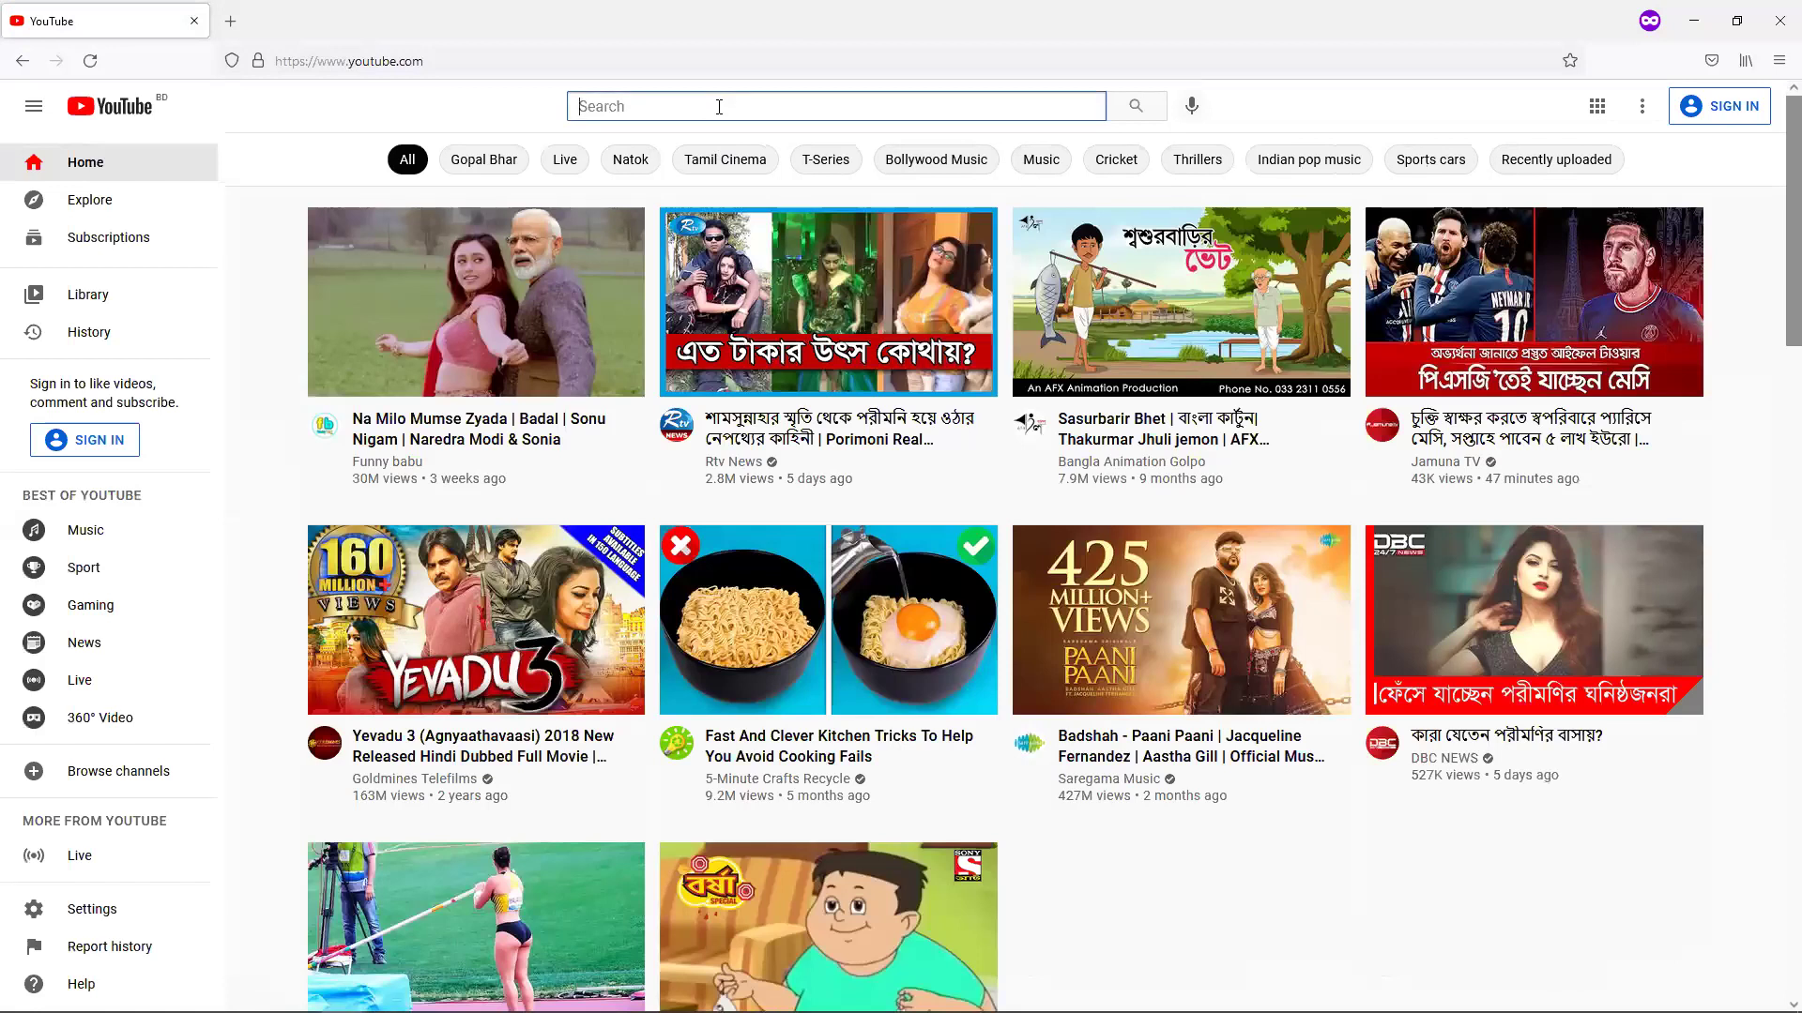
pyautogui.write('md jak')
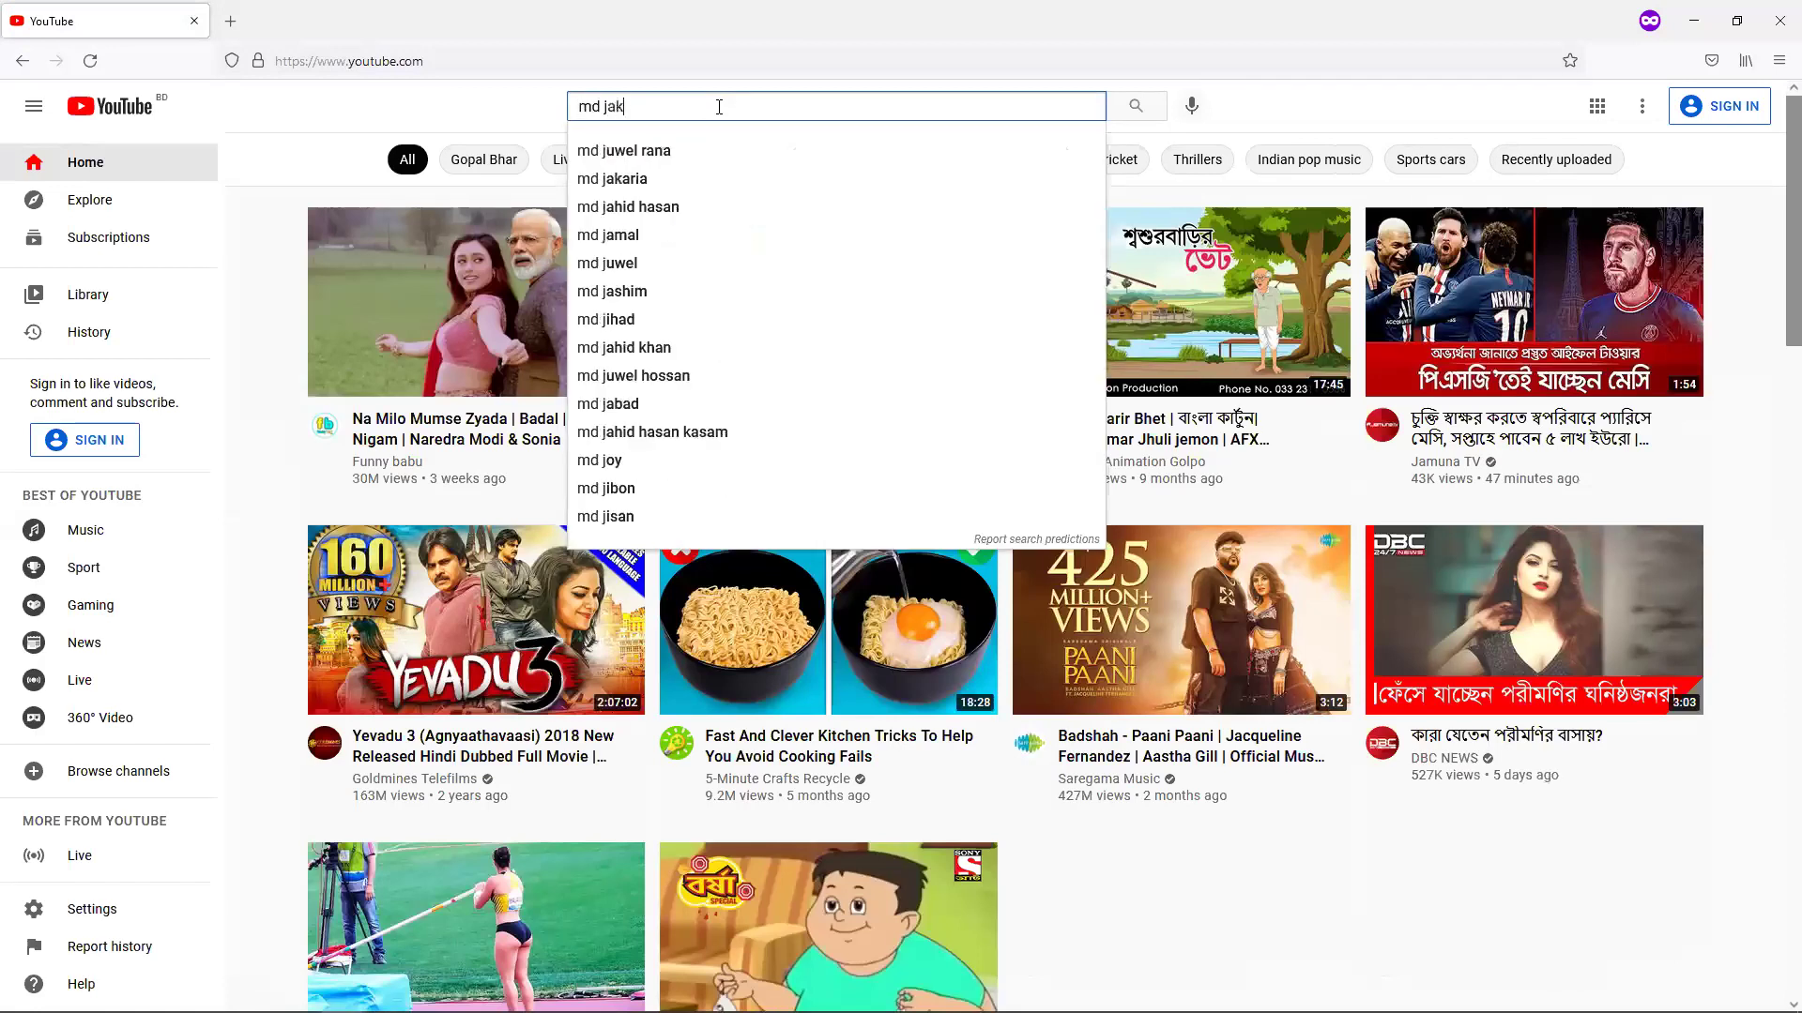
pyautogui.write('aria')
pyautogui.press('Return')
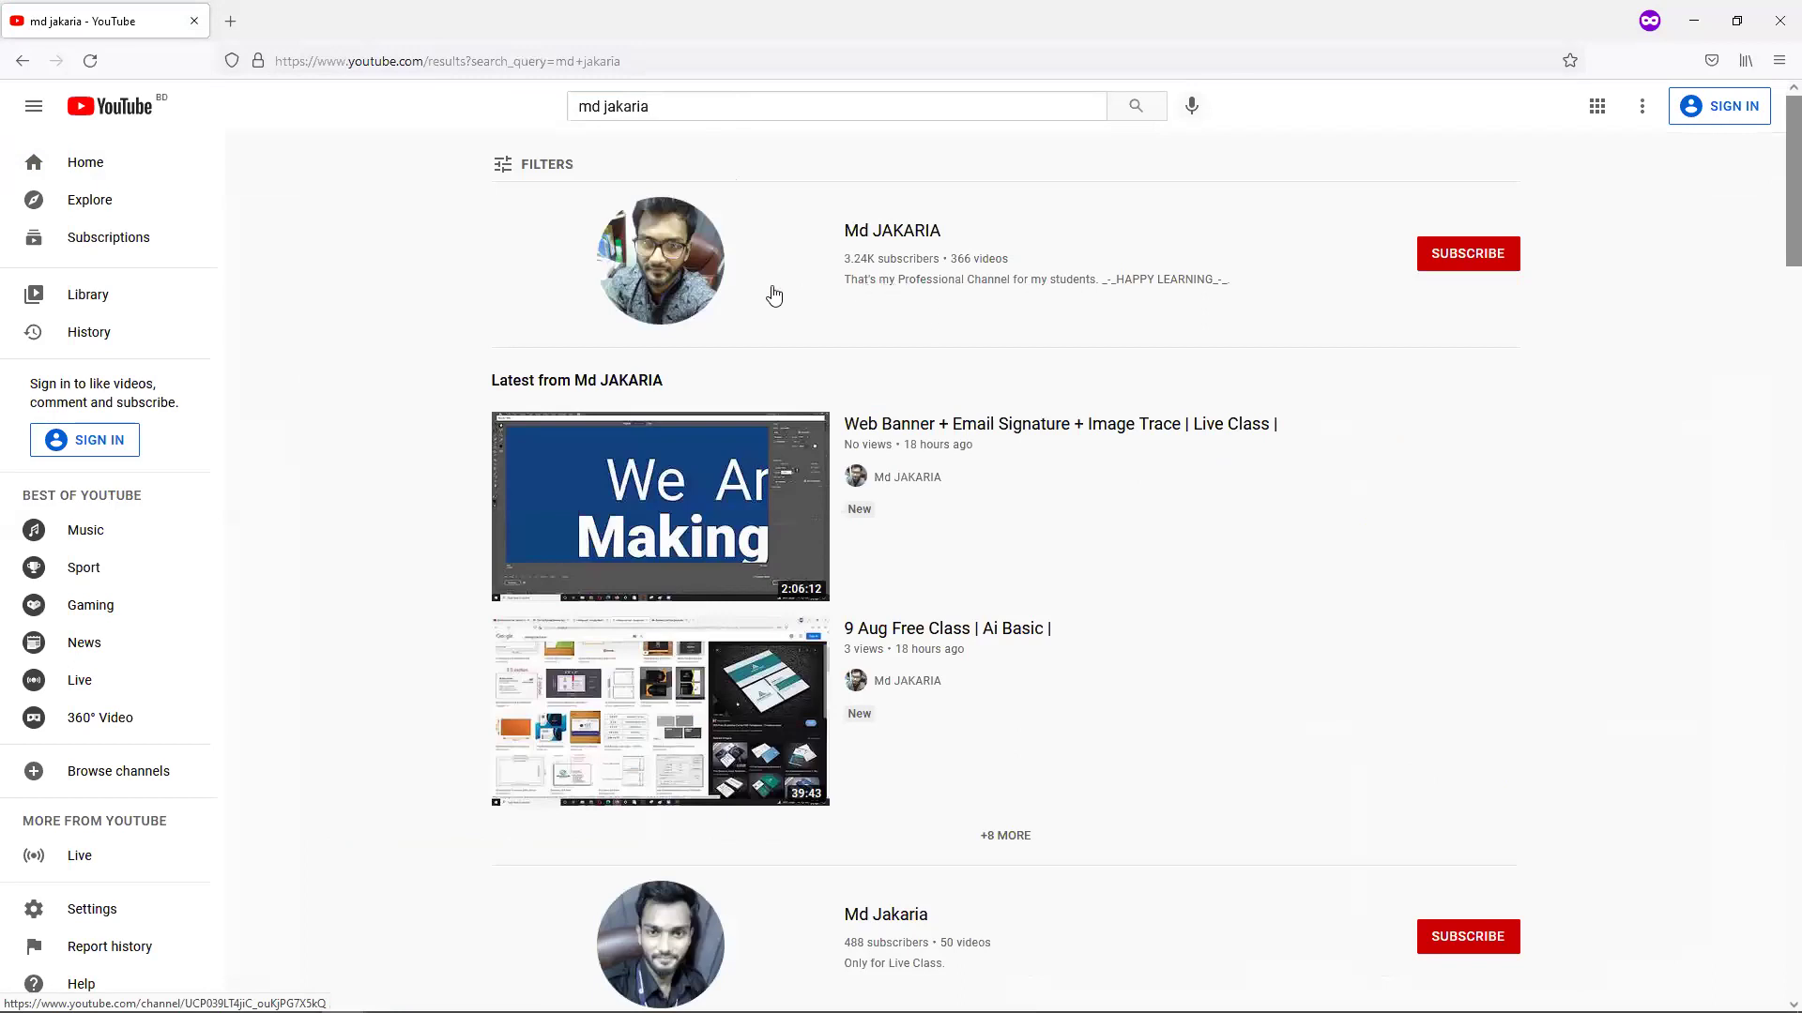
# Open the instructor's channel and start its featured Graphic Design & Freelancing Course Module video.
pyautogui.click(707, 275)
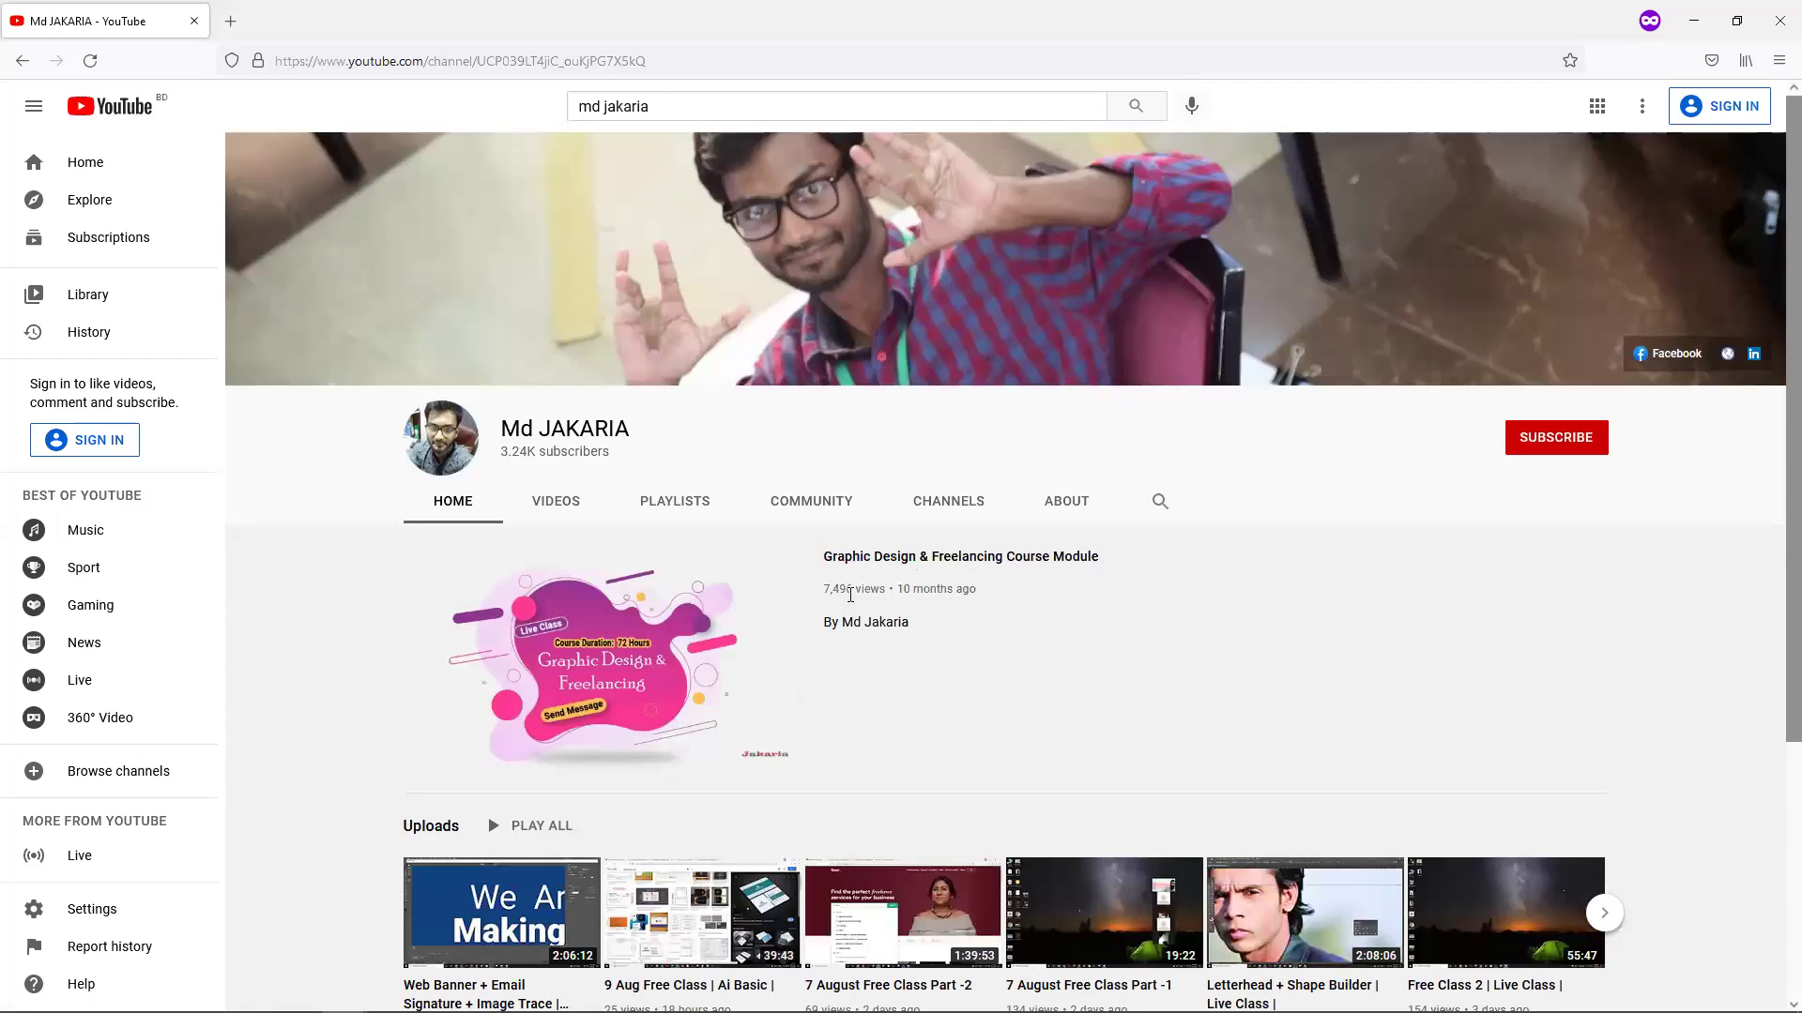
pyautogui.moveTo(883, 593); pyautogui.dragTo(826, 593)
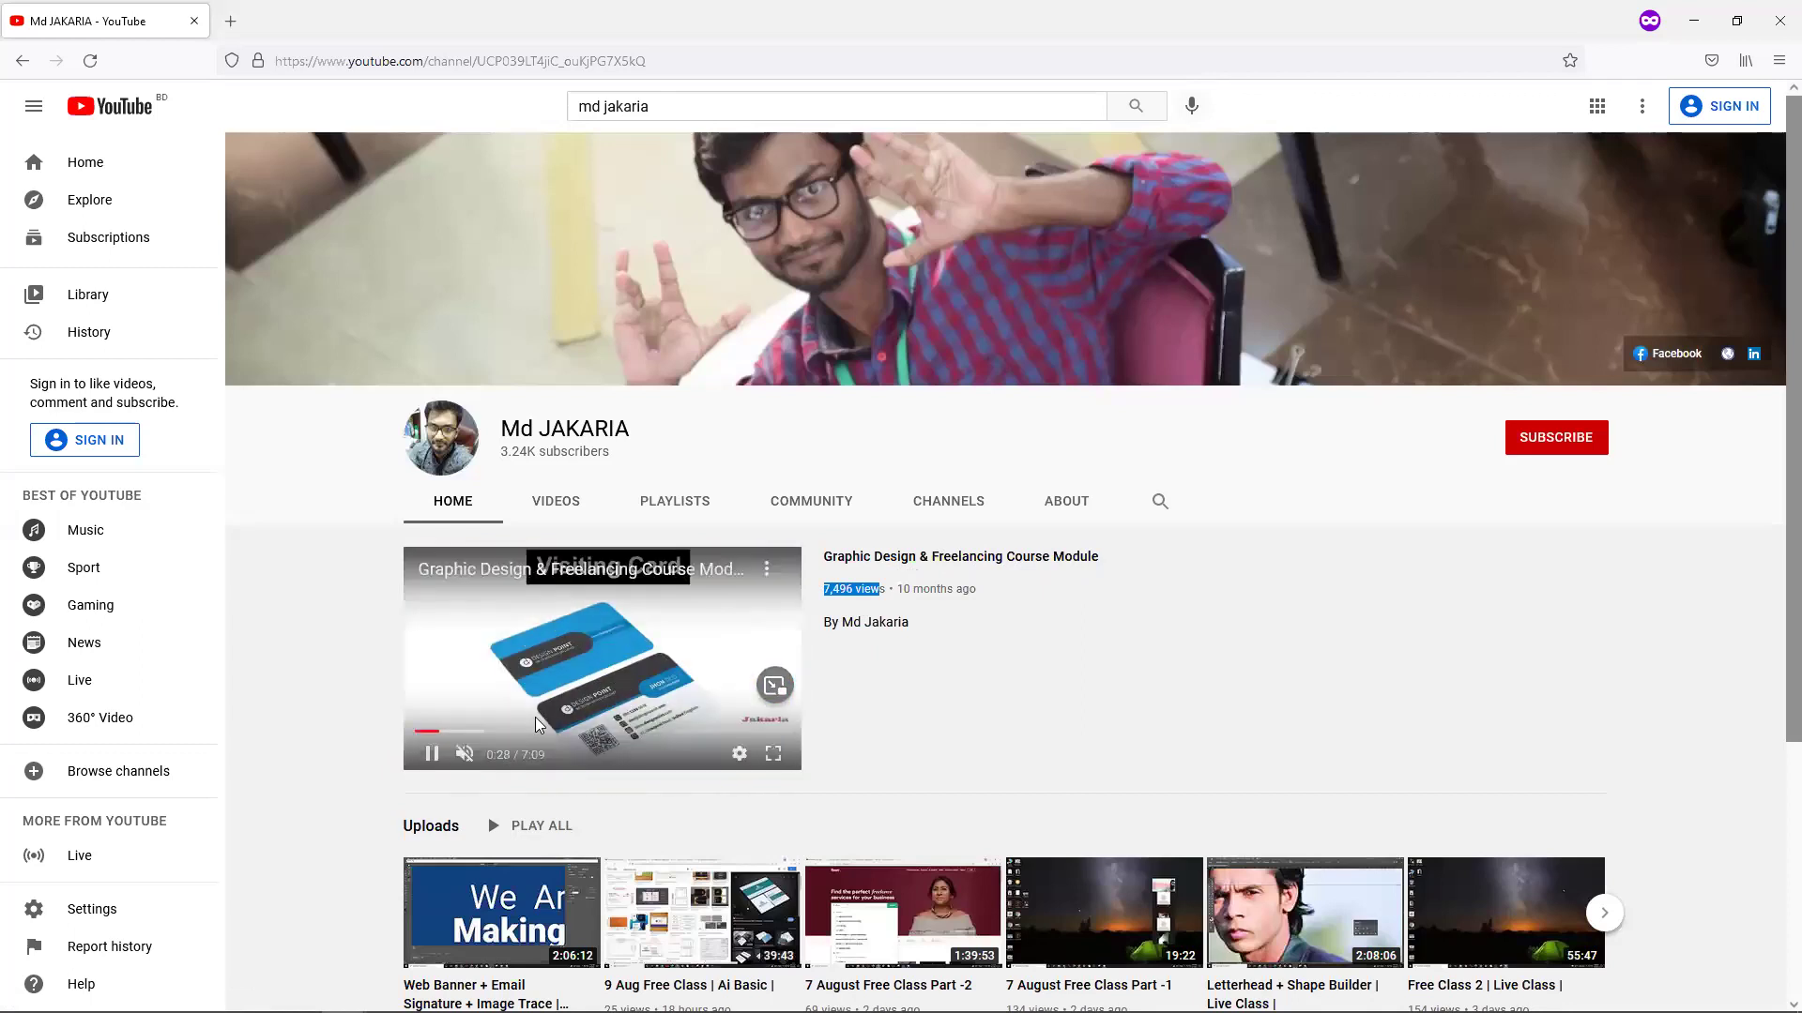
pyautogui.click(936, 560)
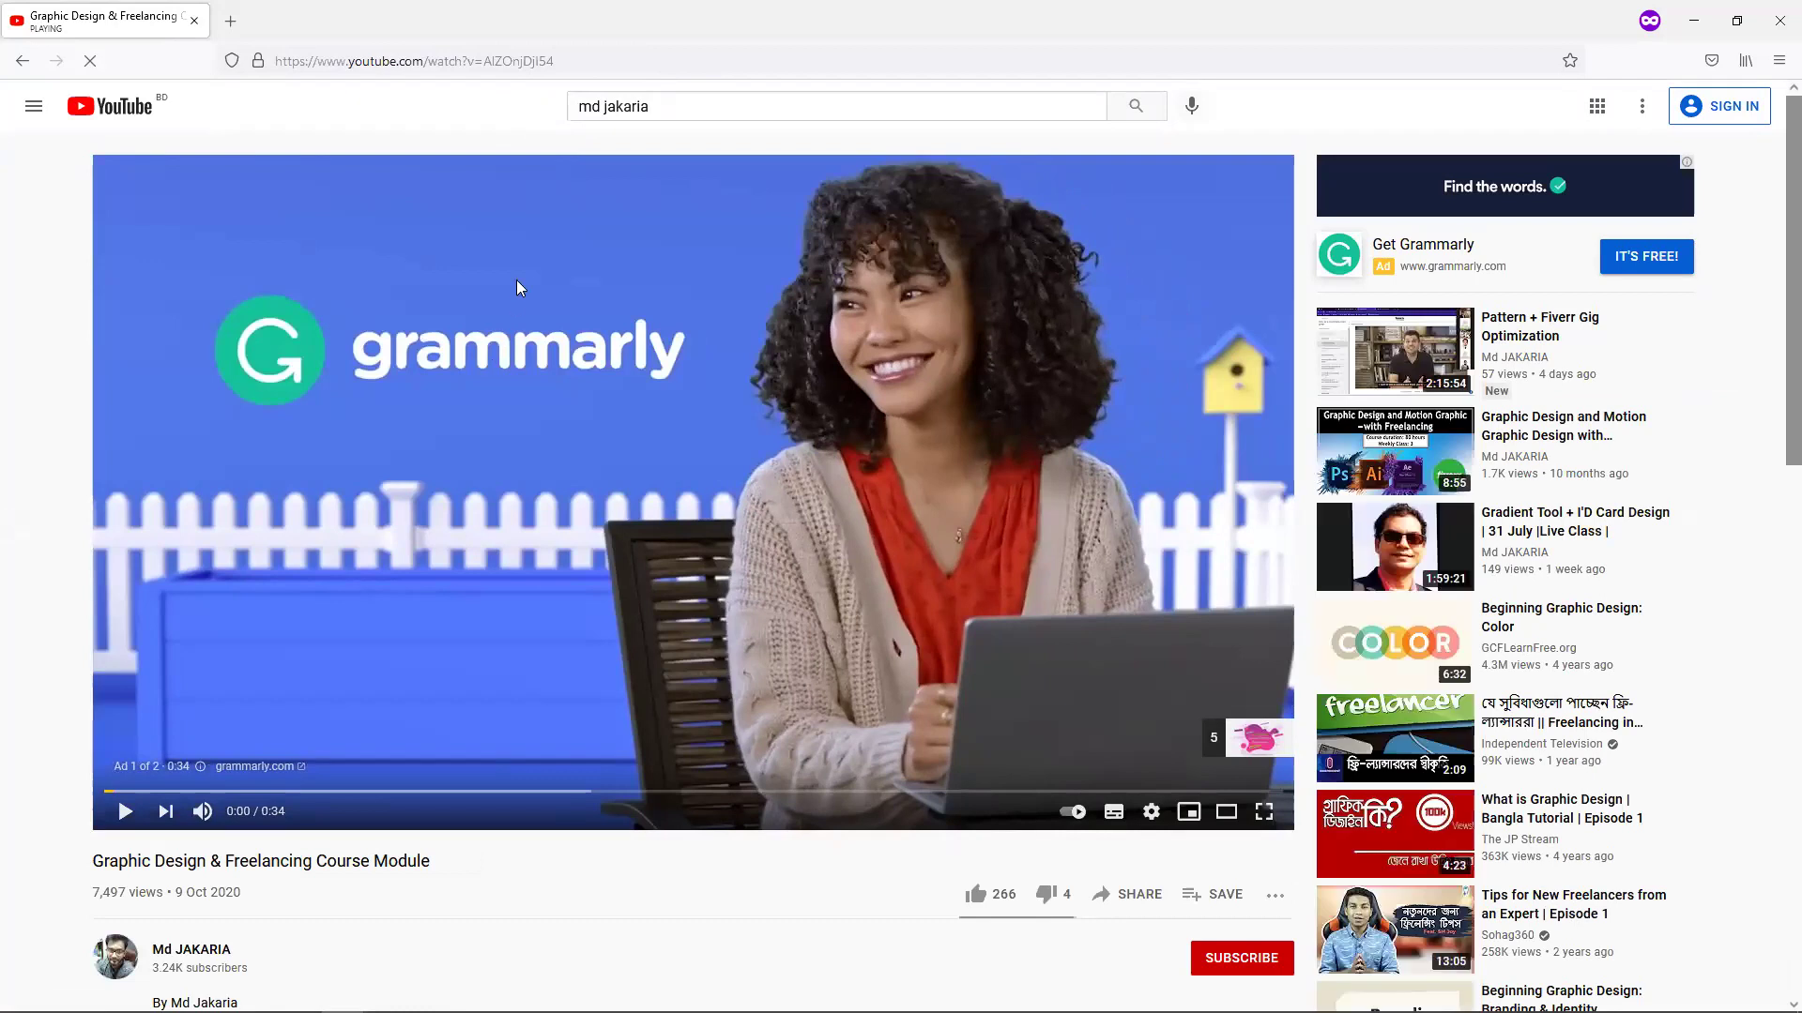
# Check the speaker volume level in the taskbar flyout, then close it.
pyautogui.click(546, 61)
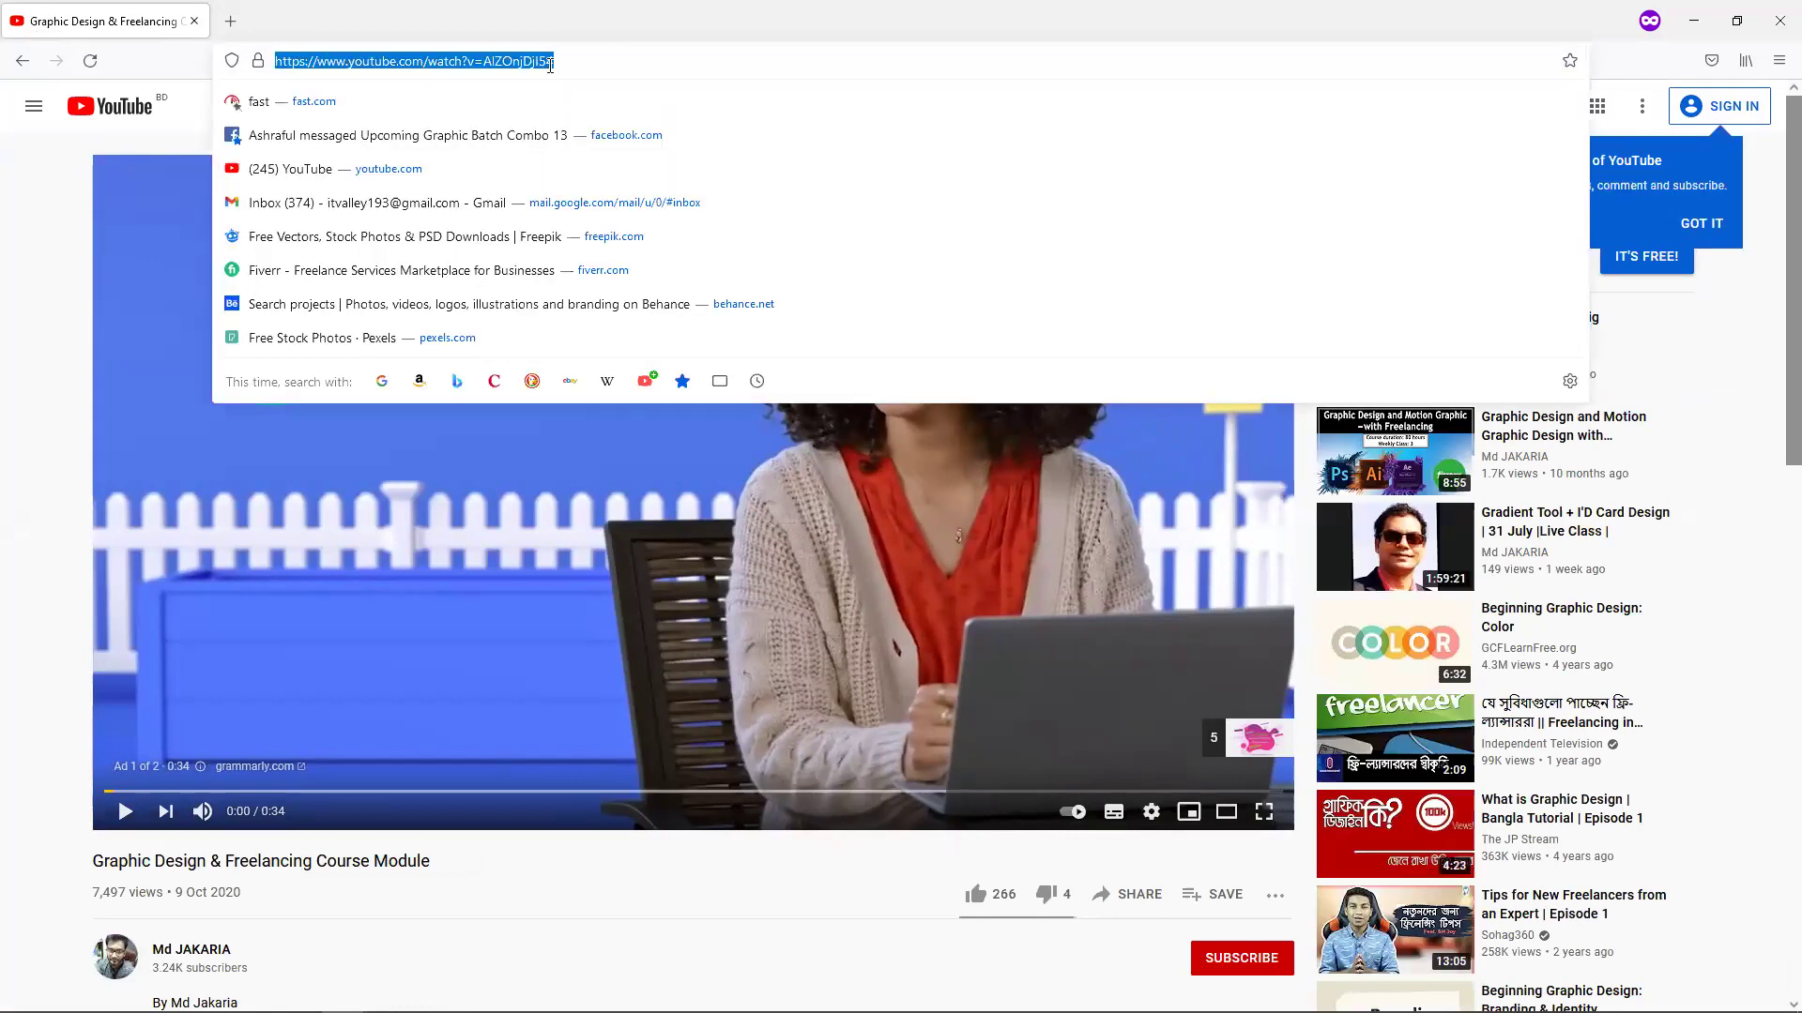
pyautogui.click(766, 783)
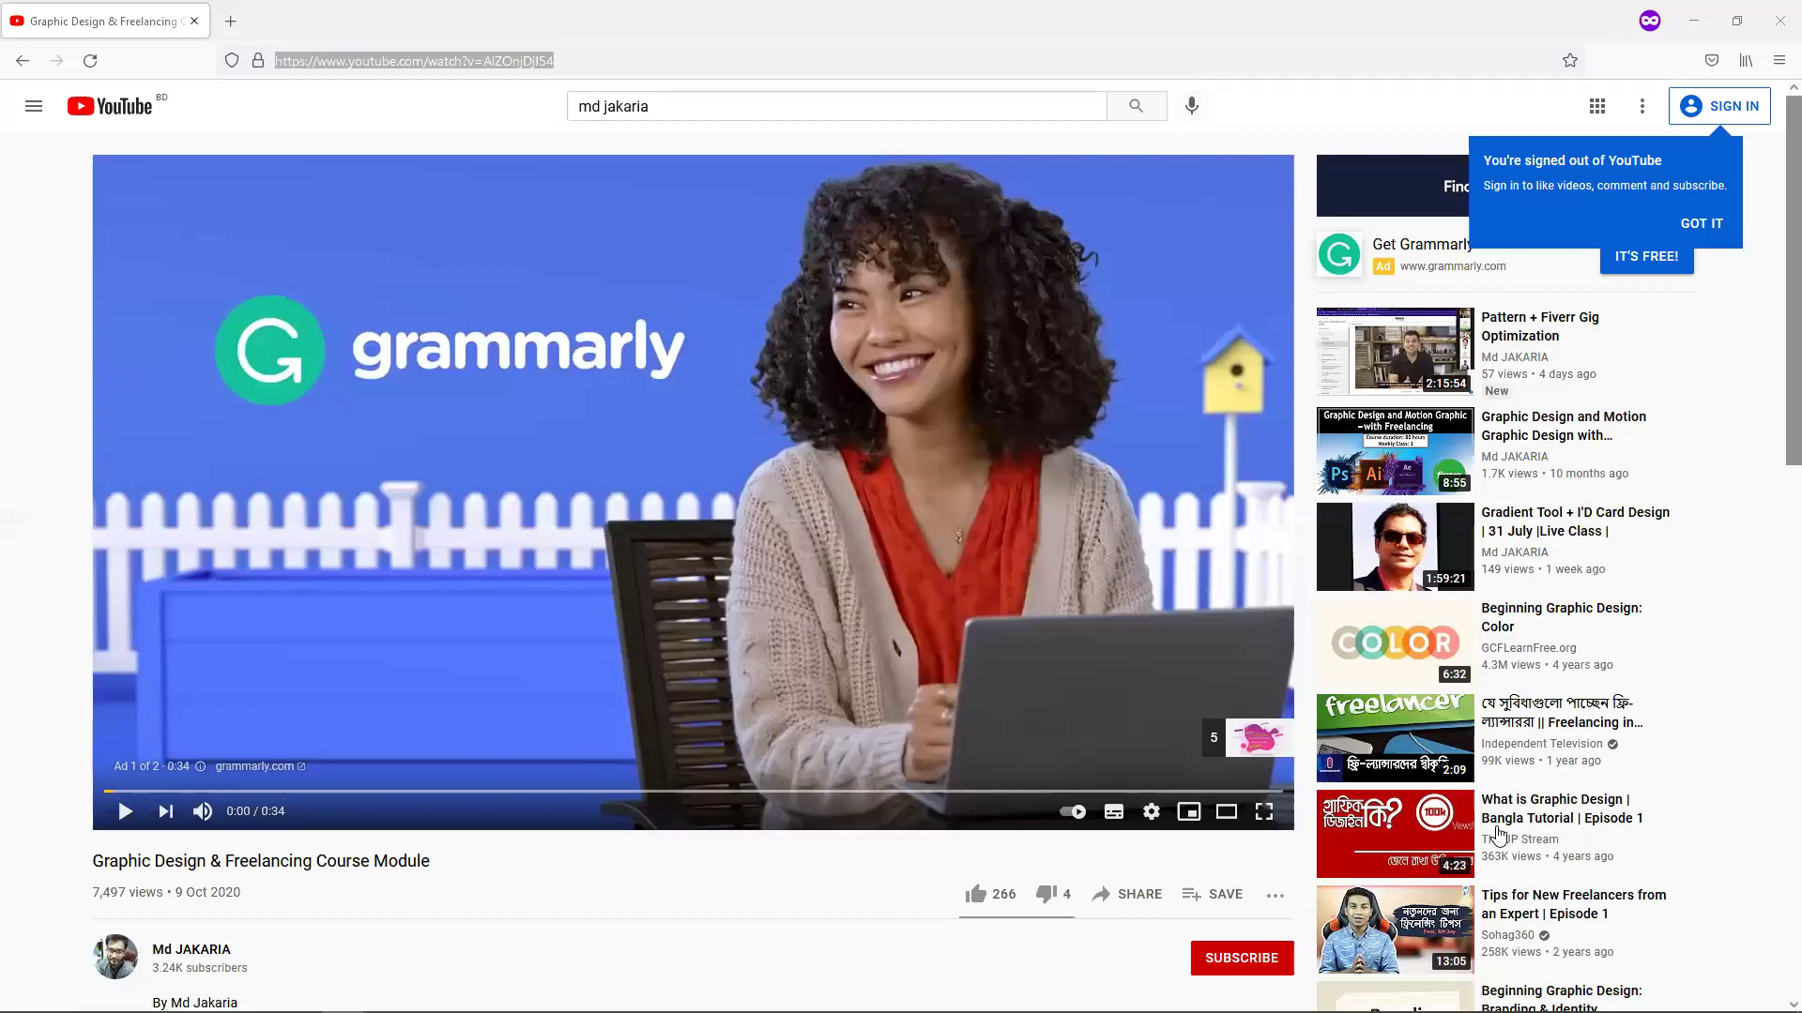
pyautogui.click(1680, 994)
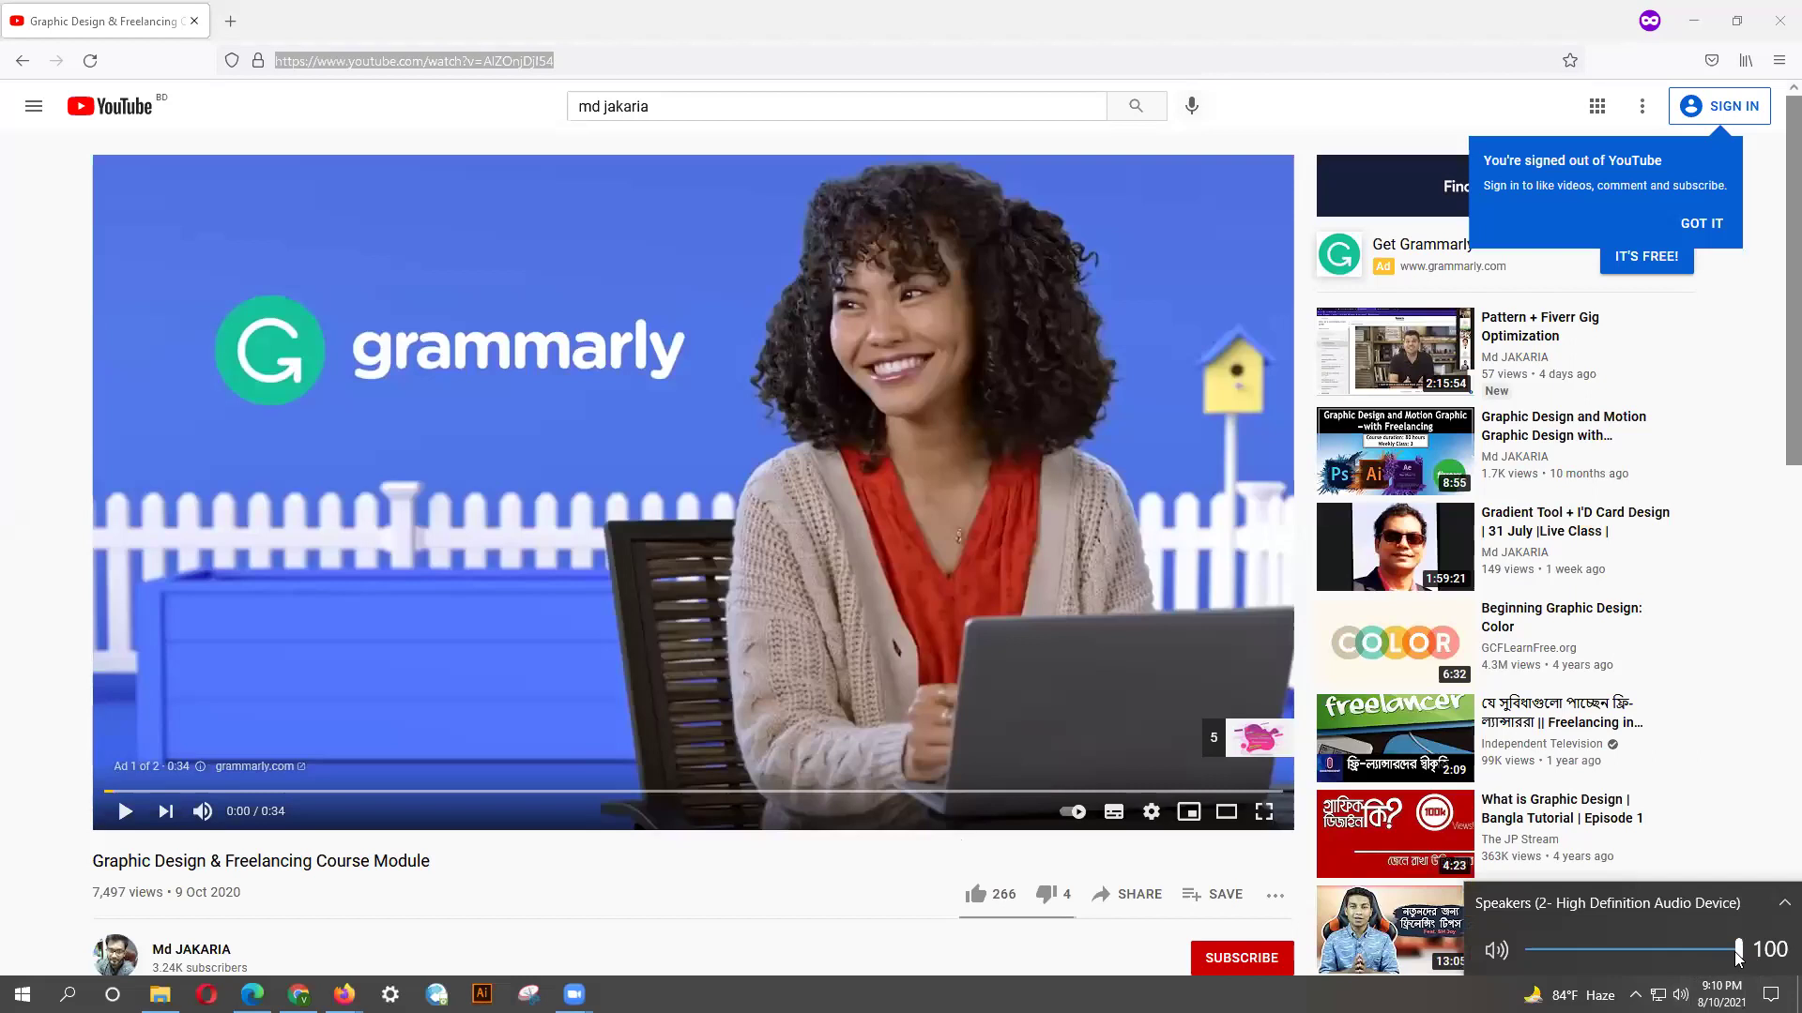
pyautogui.click(446, 945)
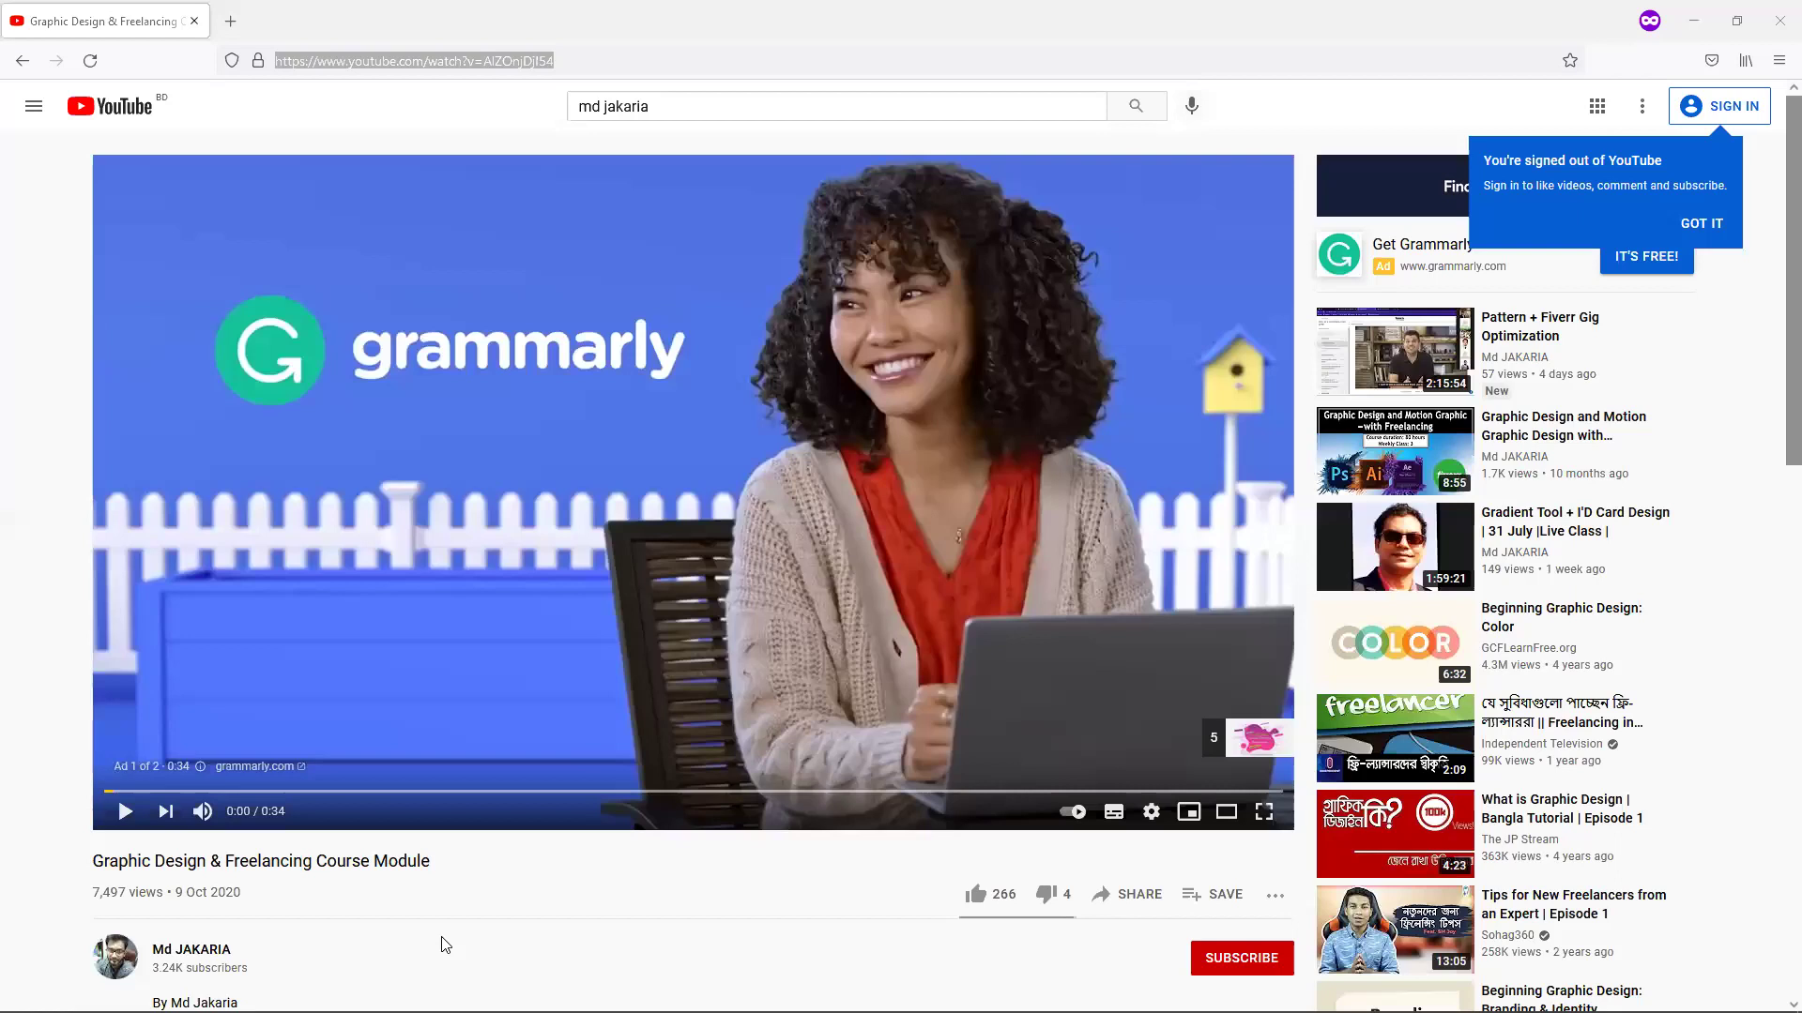
# Load facebook.com in the same tab by entering f in the address bar.
pyautogui.moveTo(251, 994)
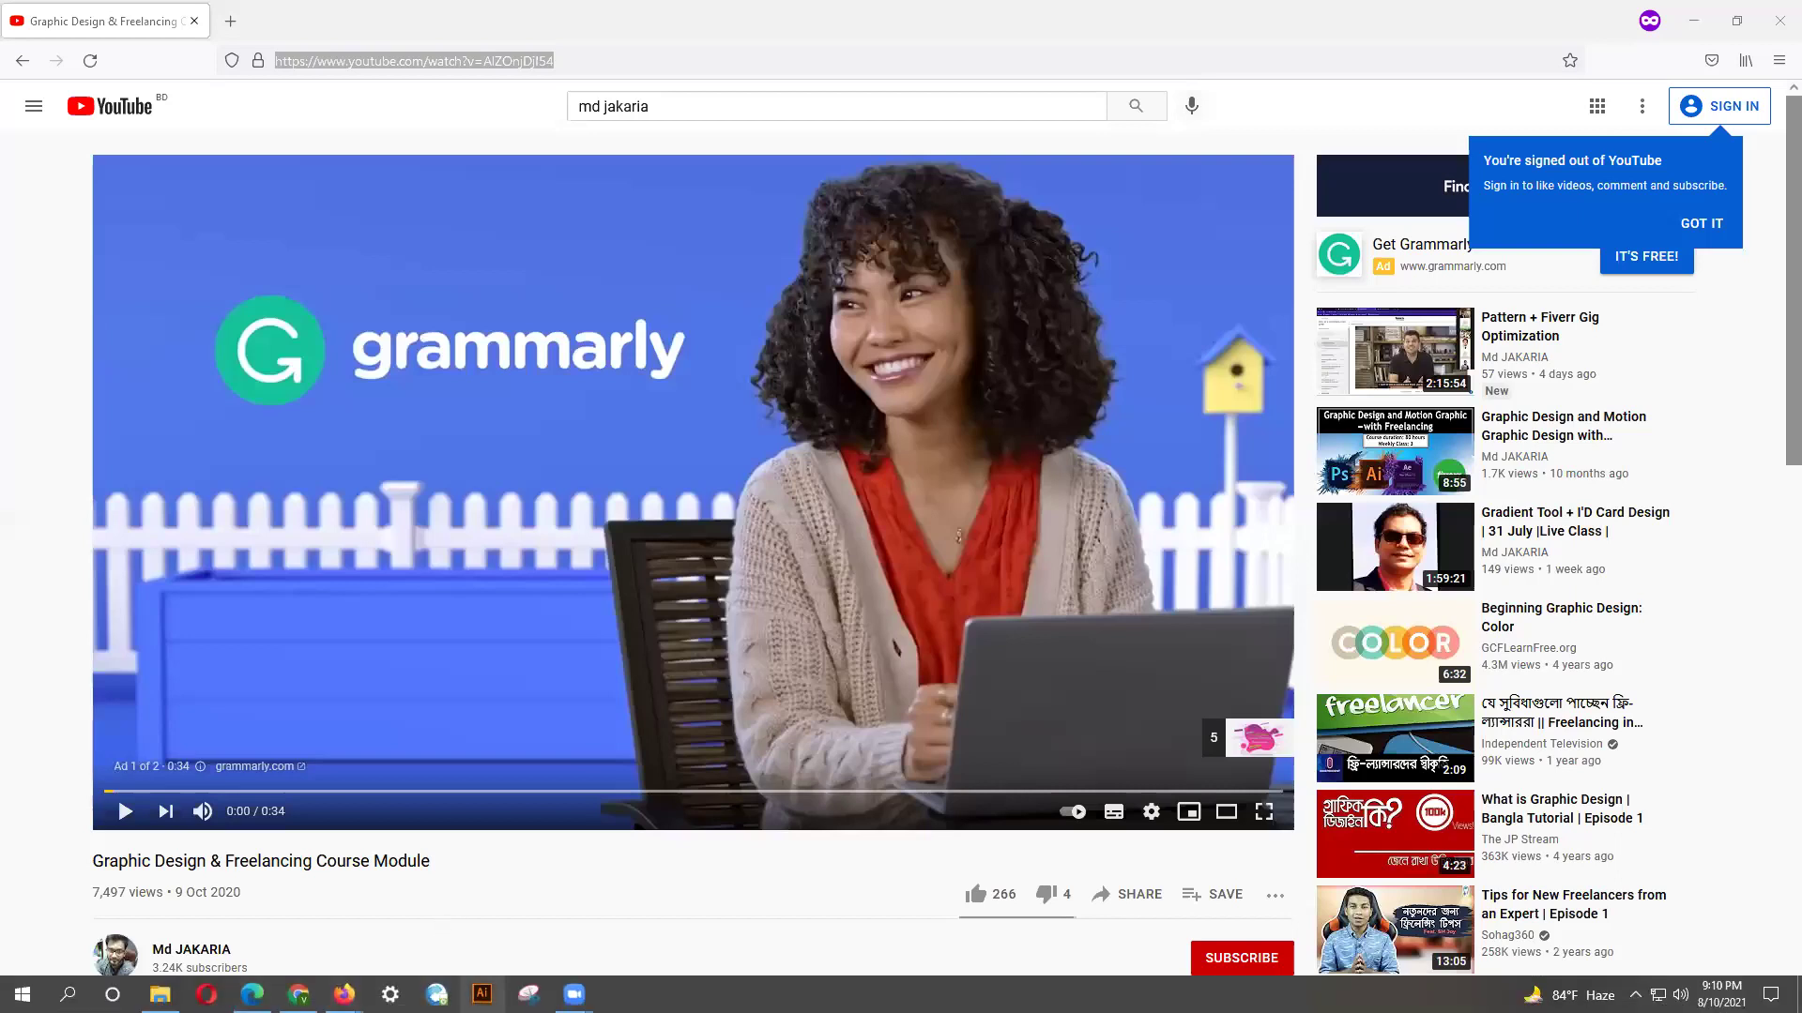
pyautogui.moveTo(574, 994)
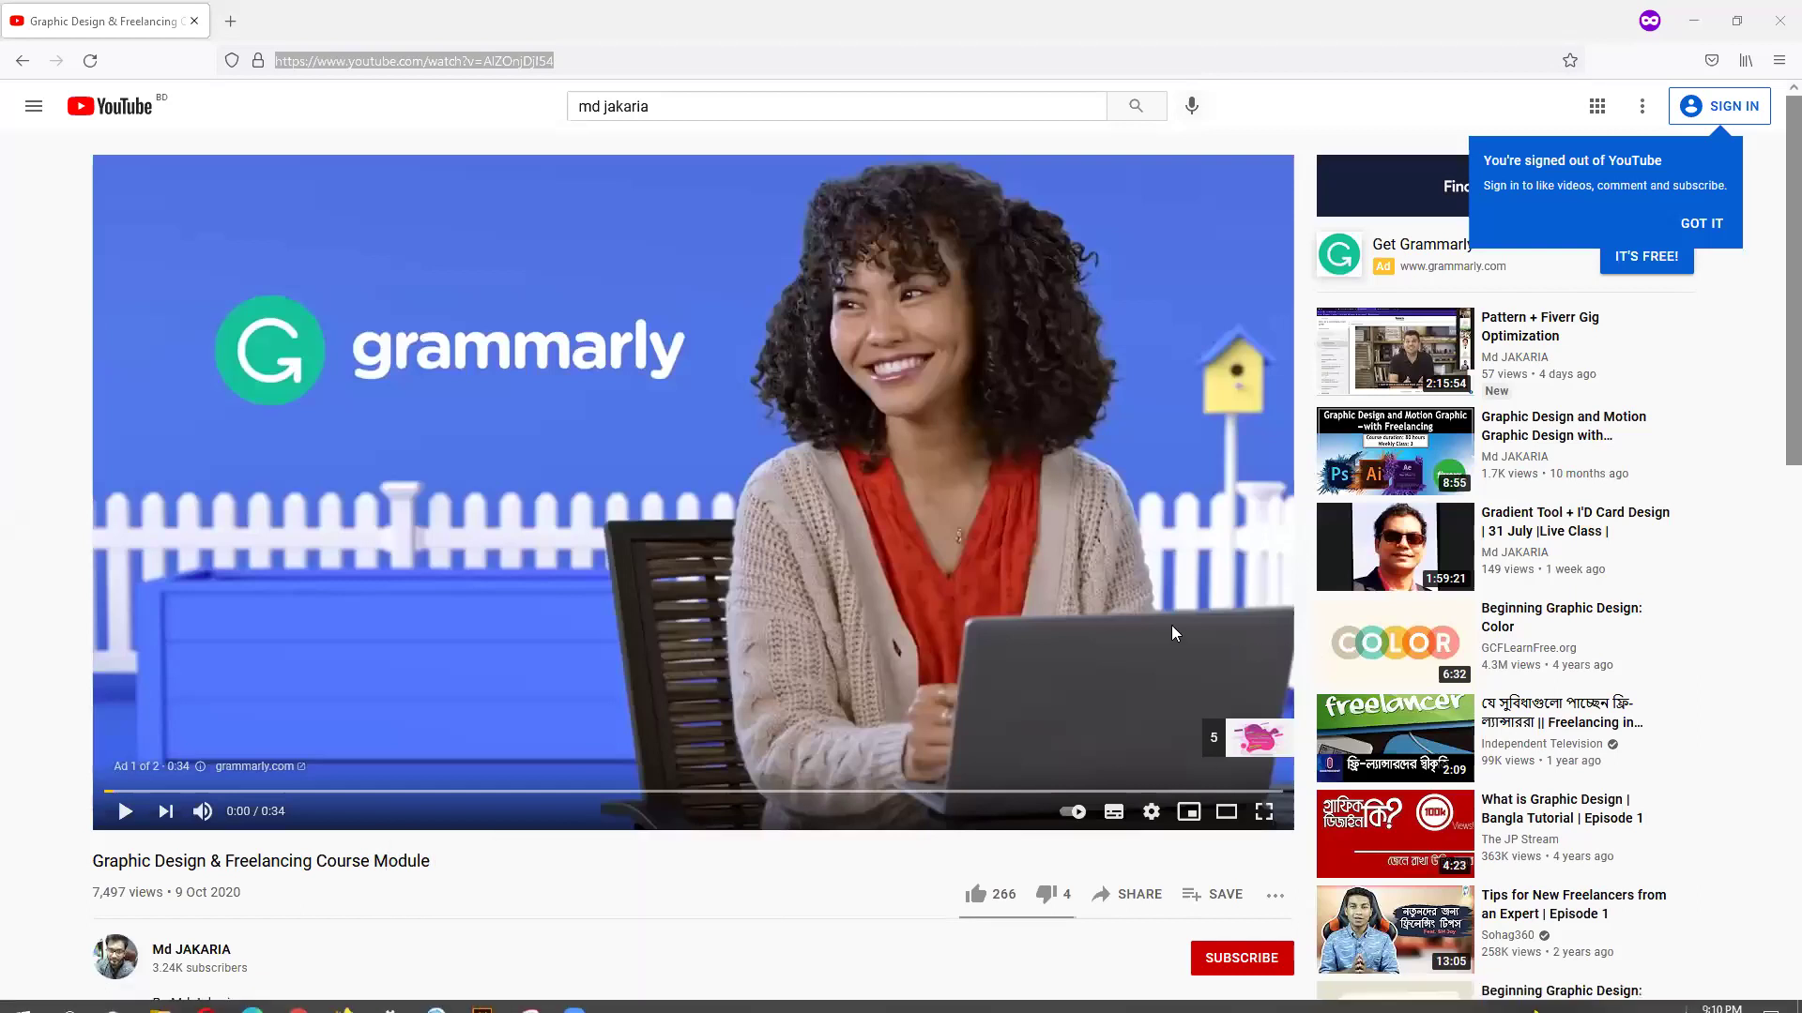
pyautogui.write('f')
pyautogui.press('Return')
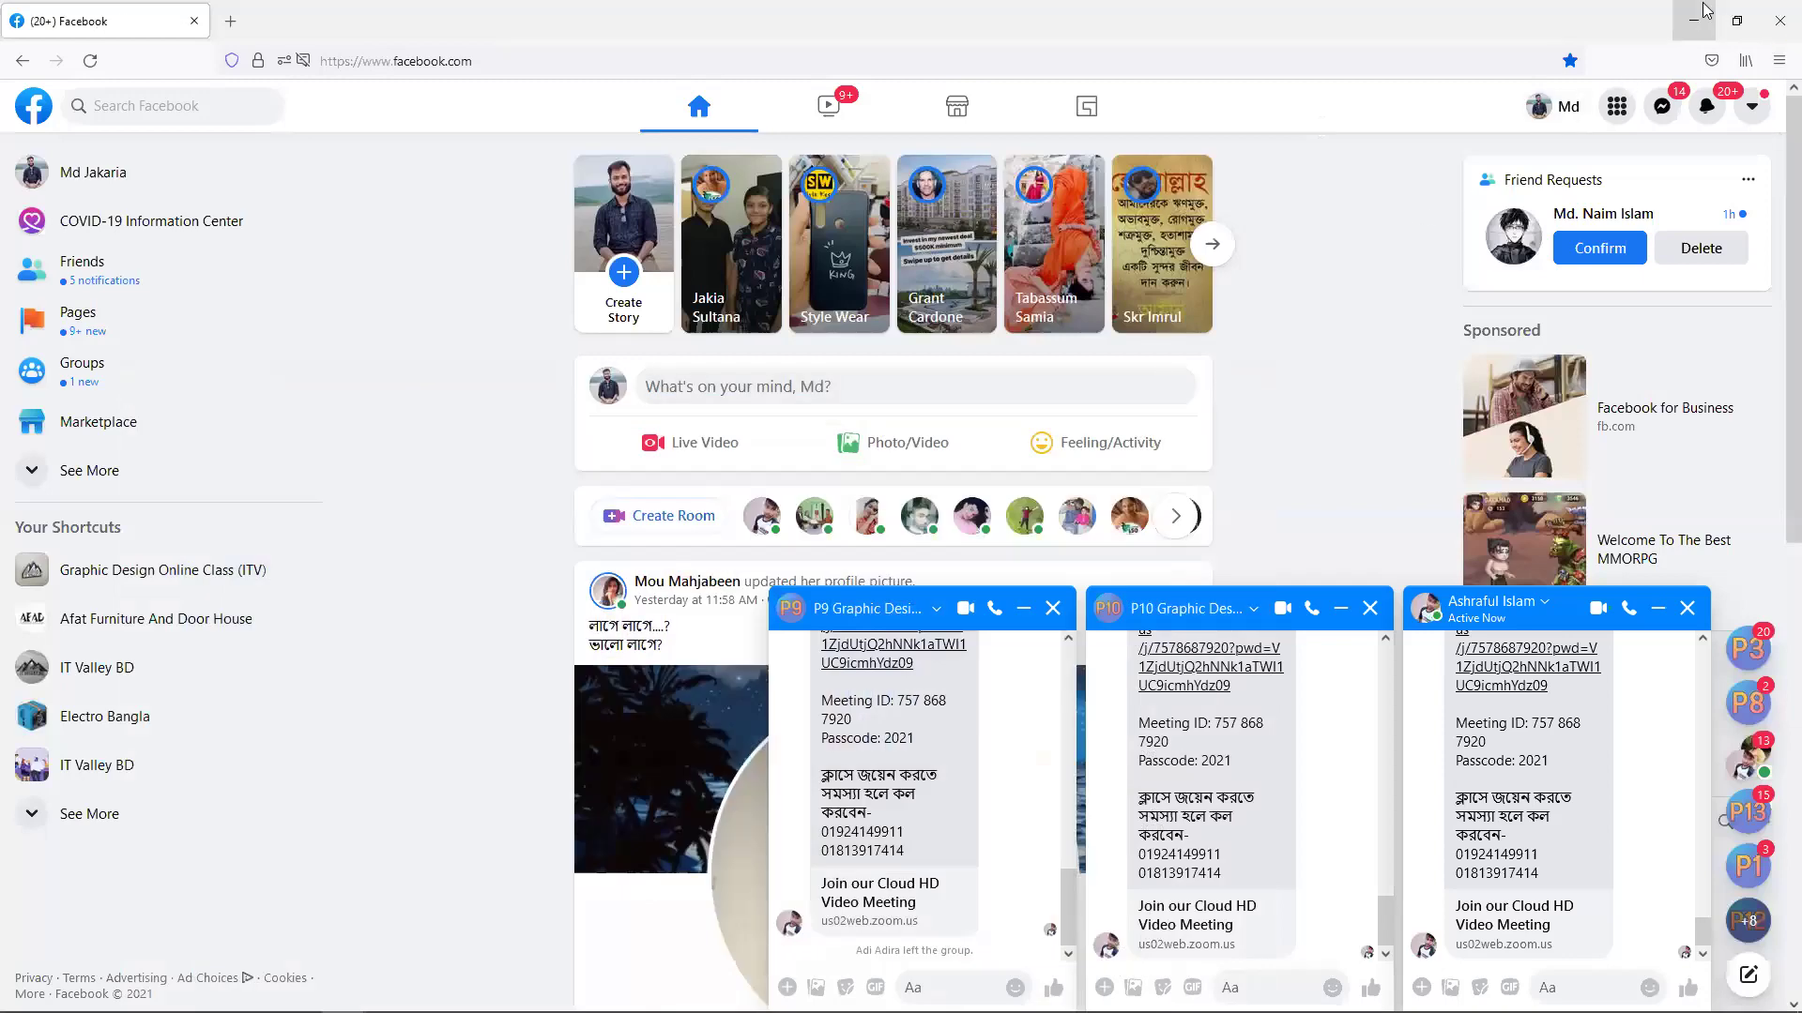
# Minimize the Firefox window showing the Facebook feed.
pyautogui.click(1694, 21)
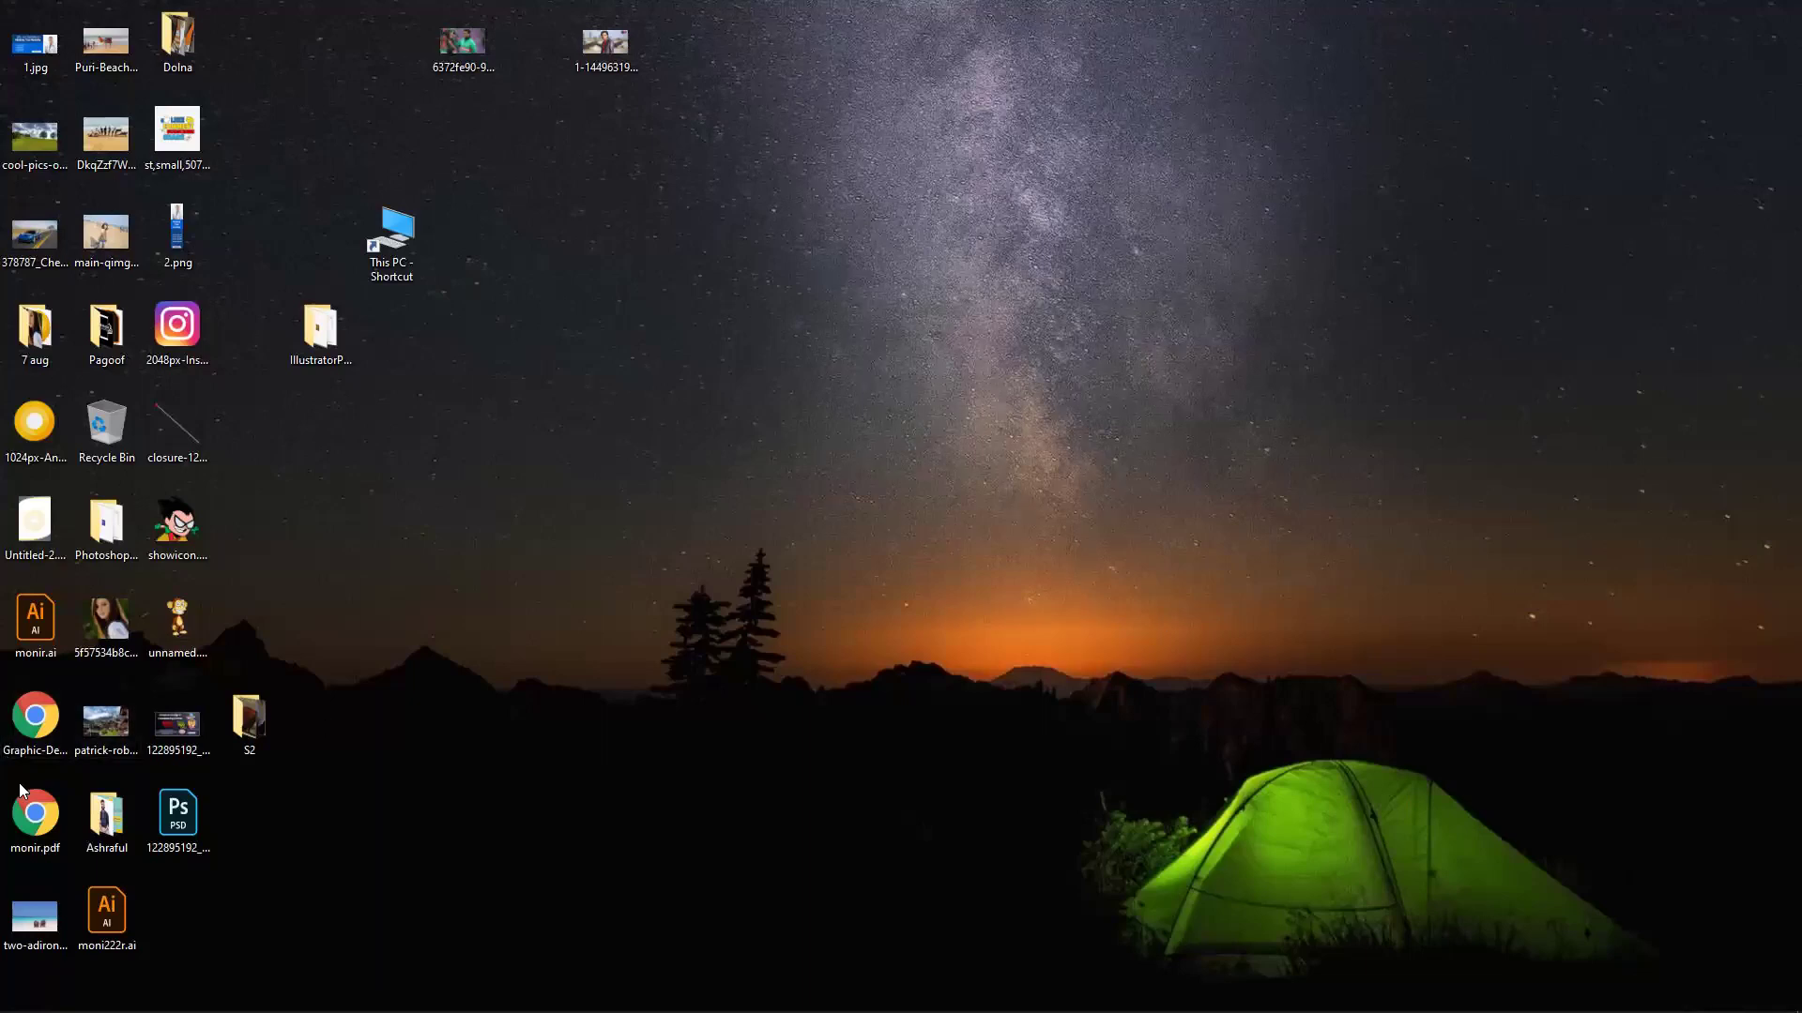
# Open Graphic-Design-Outline-1.pdf in Chrome, read through its six outline pages, then minimize it.
pyautogui.click(32, 736)
pyautogui.doubleClick(31, 741)
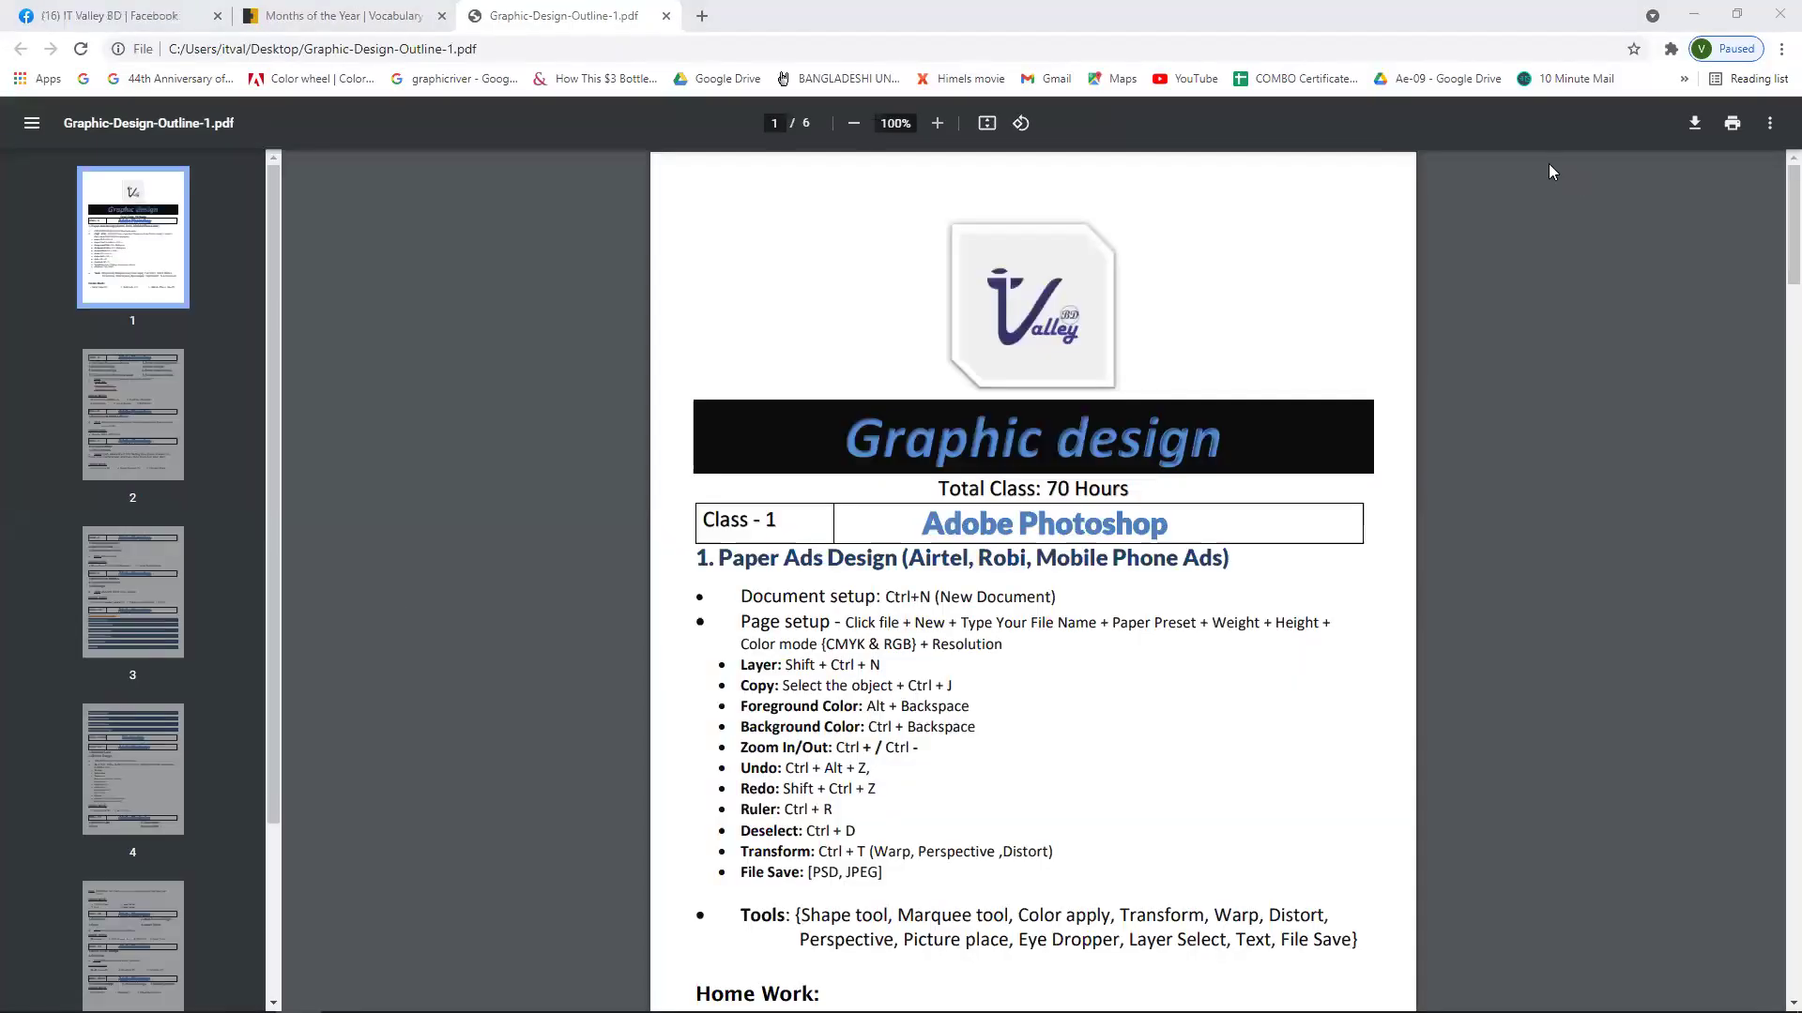
pyautogui.scroll(-6, 1048, 549)
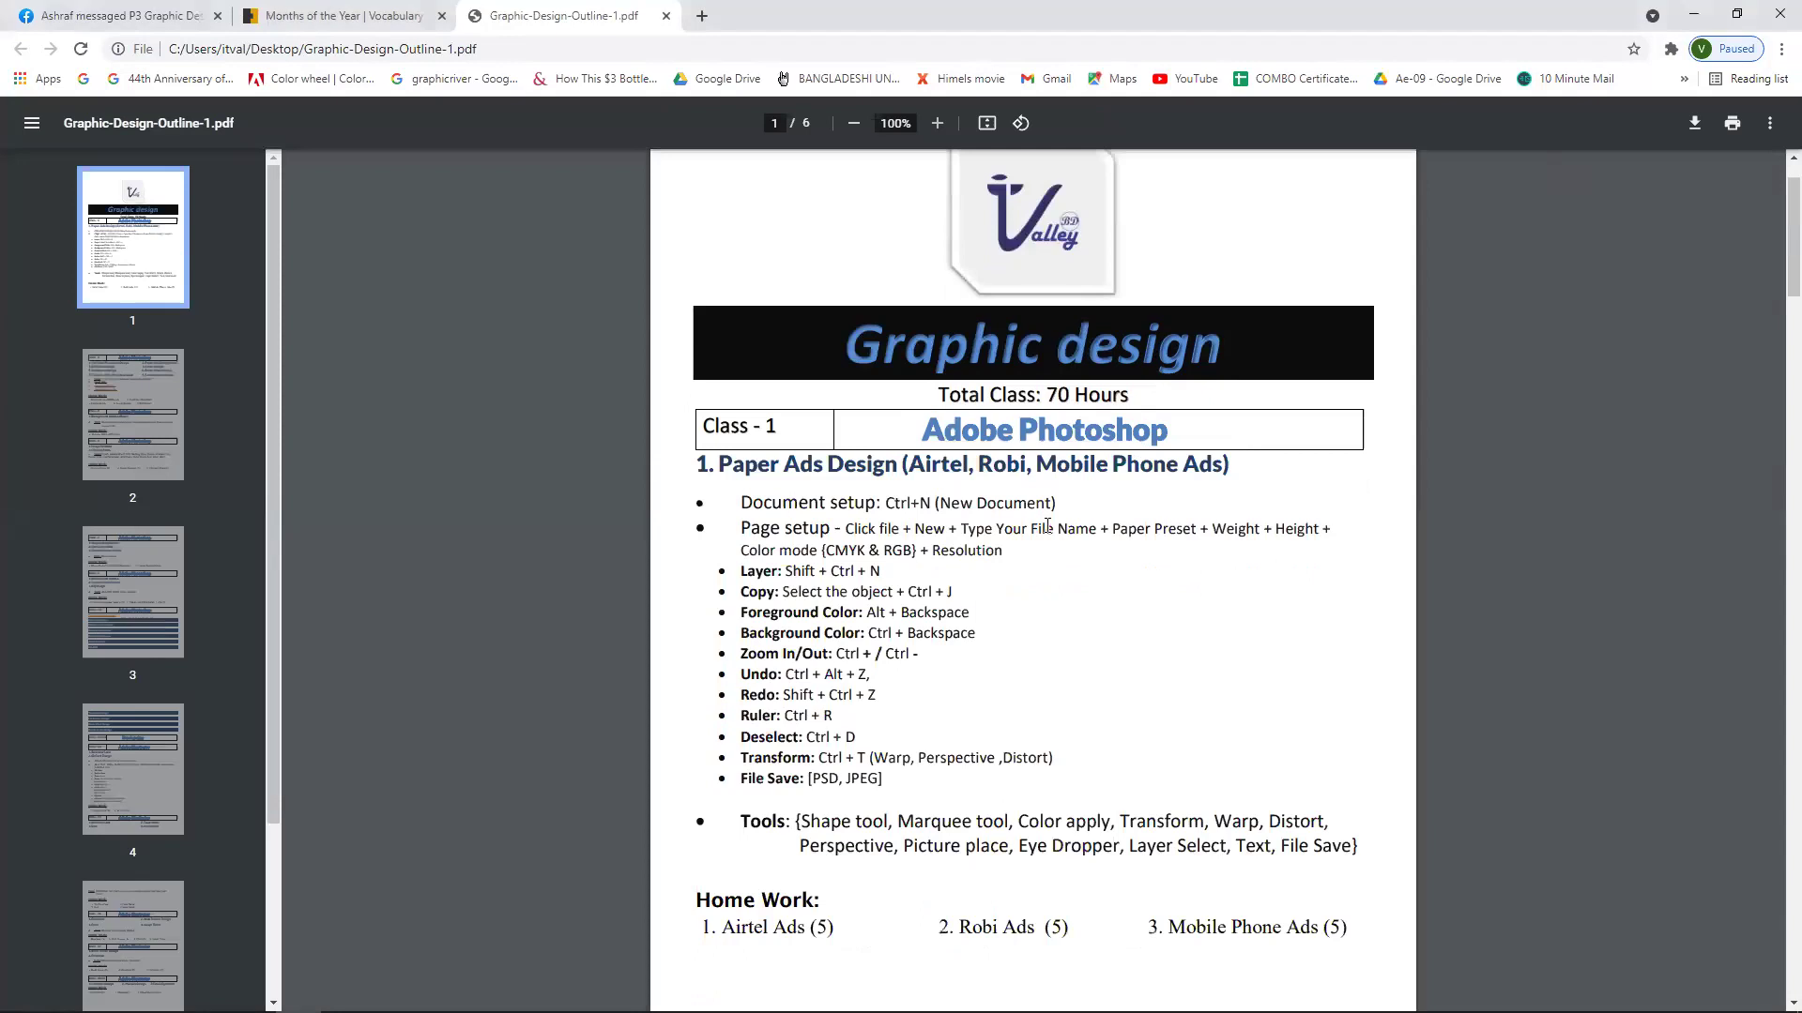
pyautogui.scroll(-15, 1048, 549)
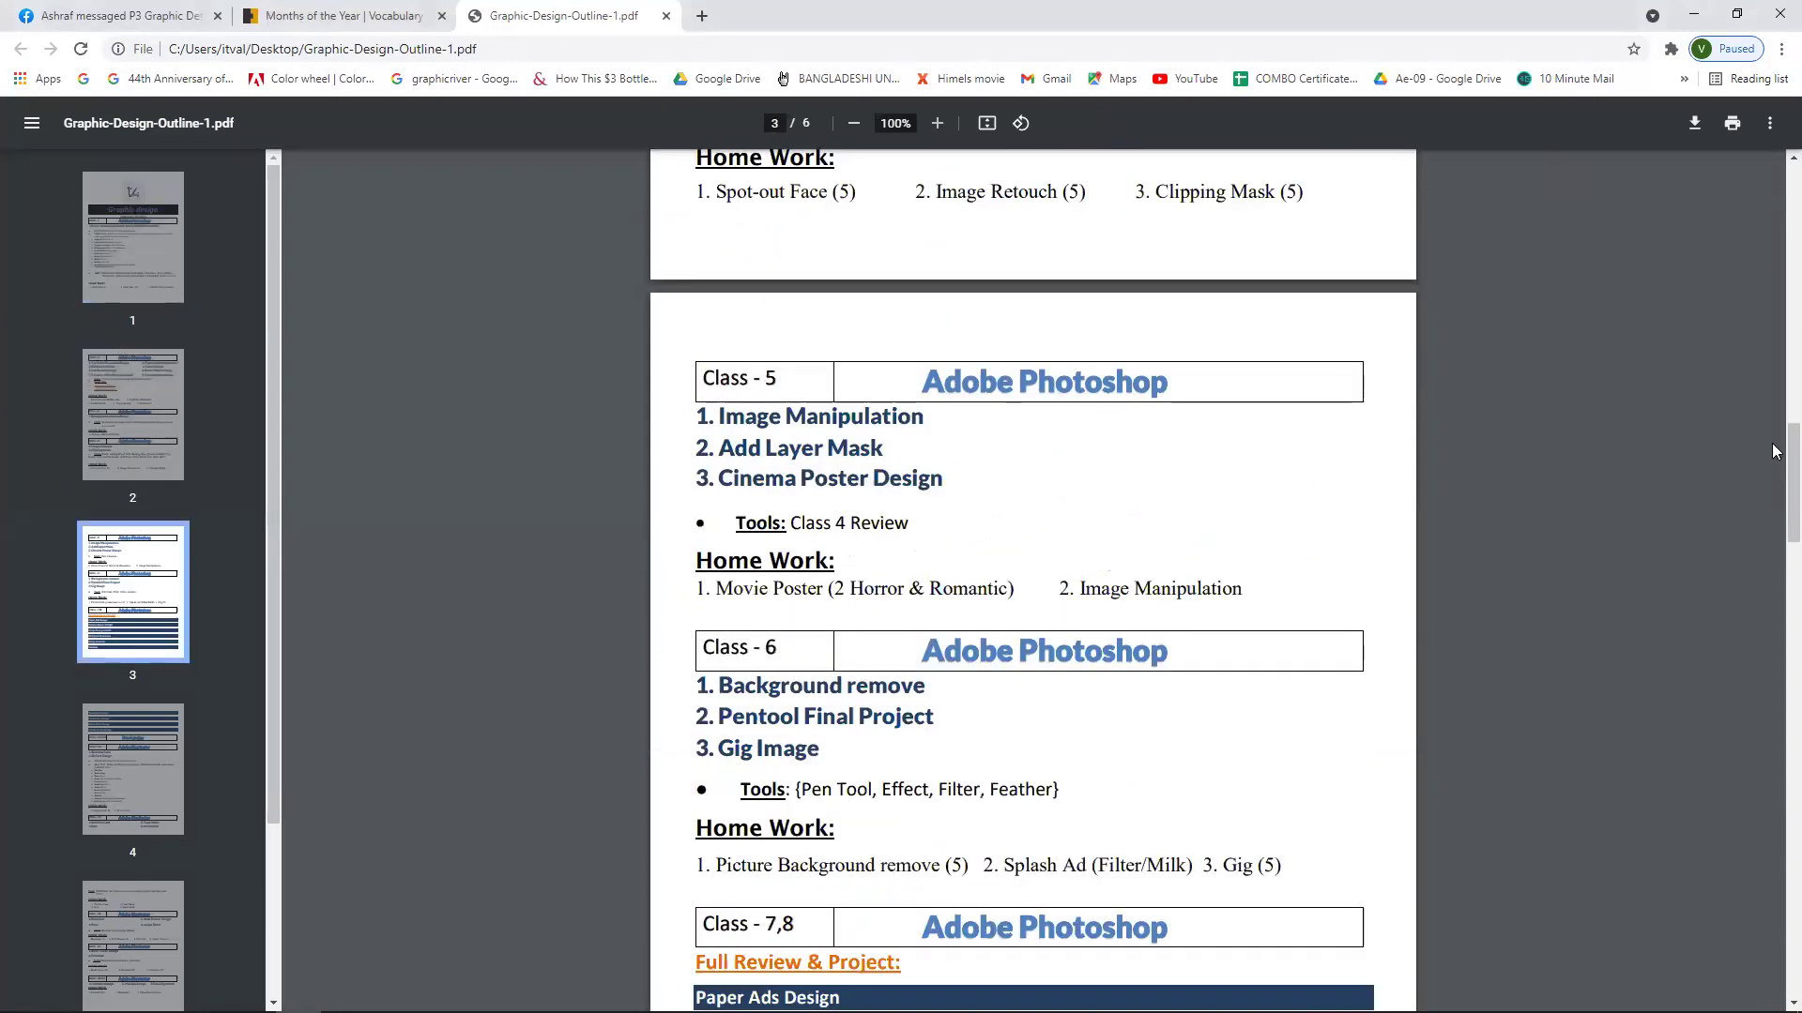
pyautogui.scroll(-9, 1776, 516)
pyautogui.scroll(-7, 1775, 584)
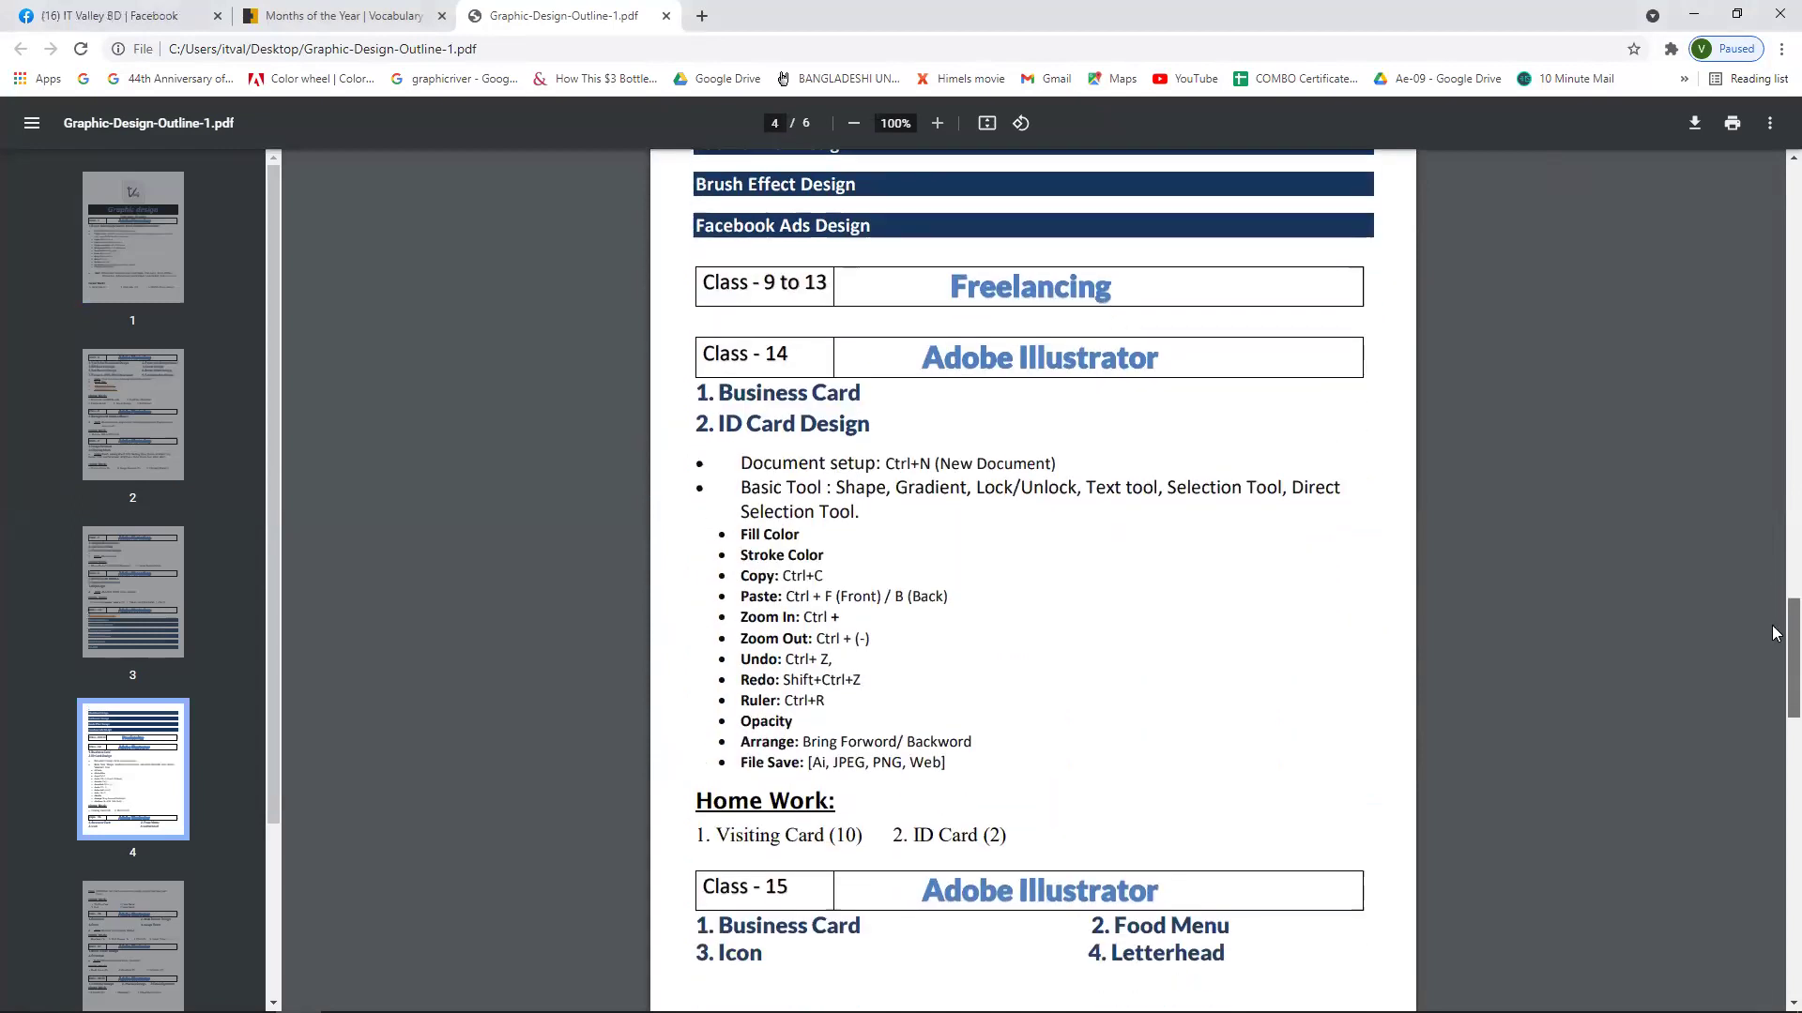
pyautogui.scroll(1, 1775, 649)
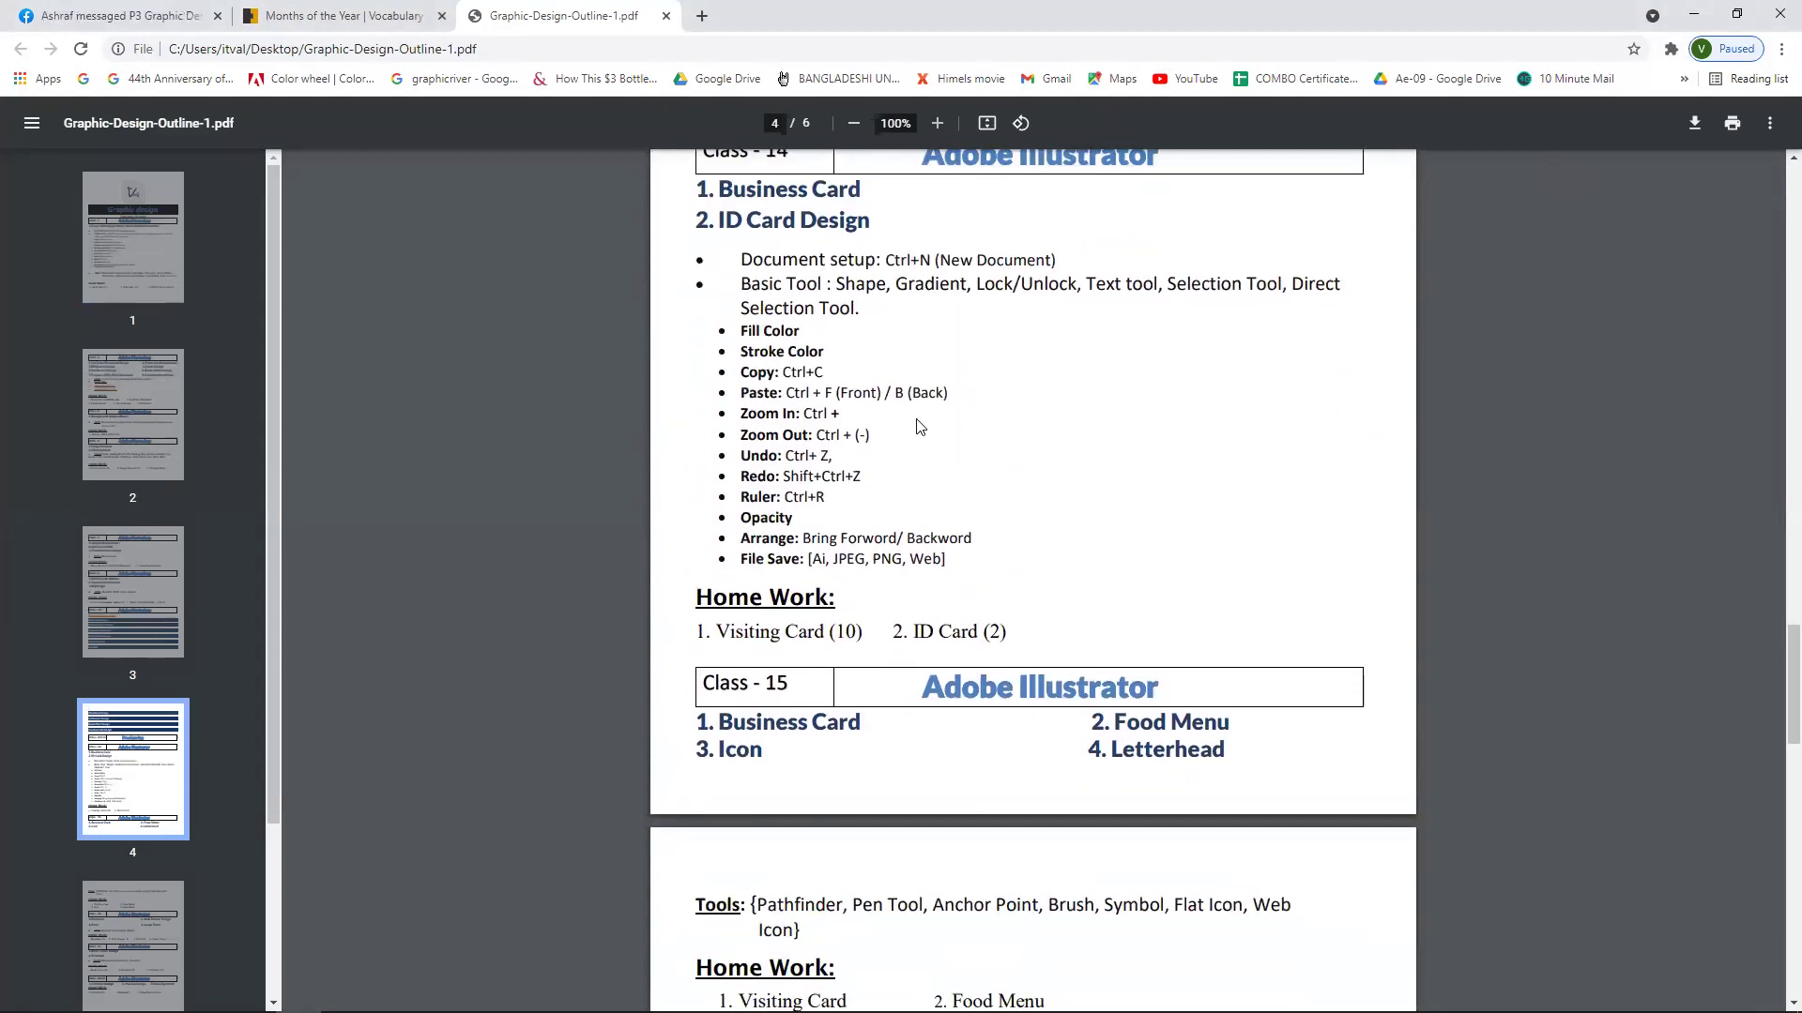
pyautogui.scroll(2, 1052, 414)
pyautogui.scroll(-11, 1052, 414)
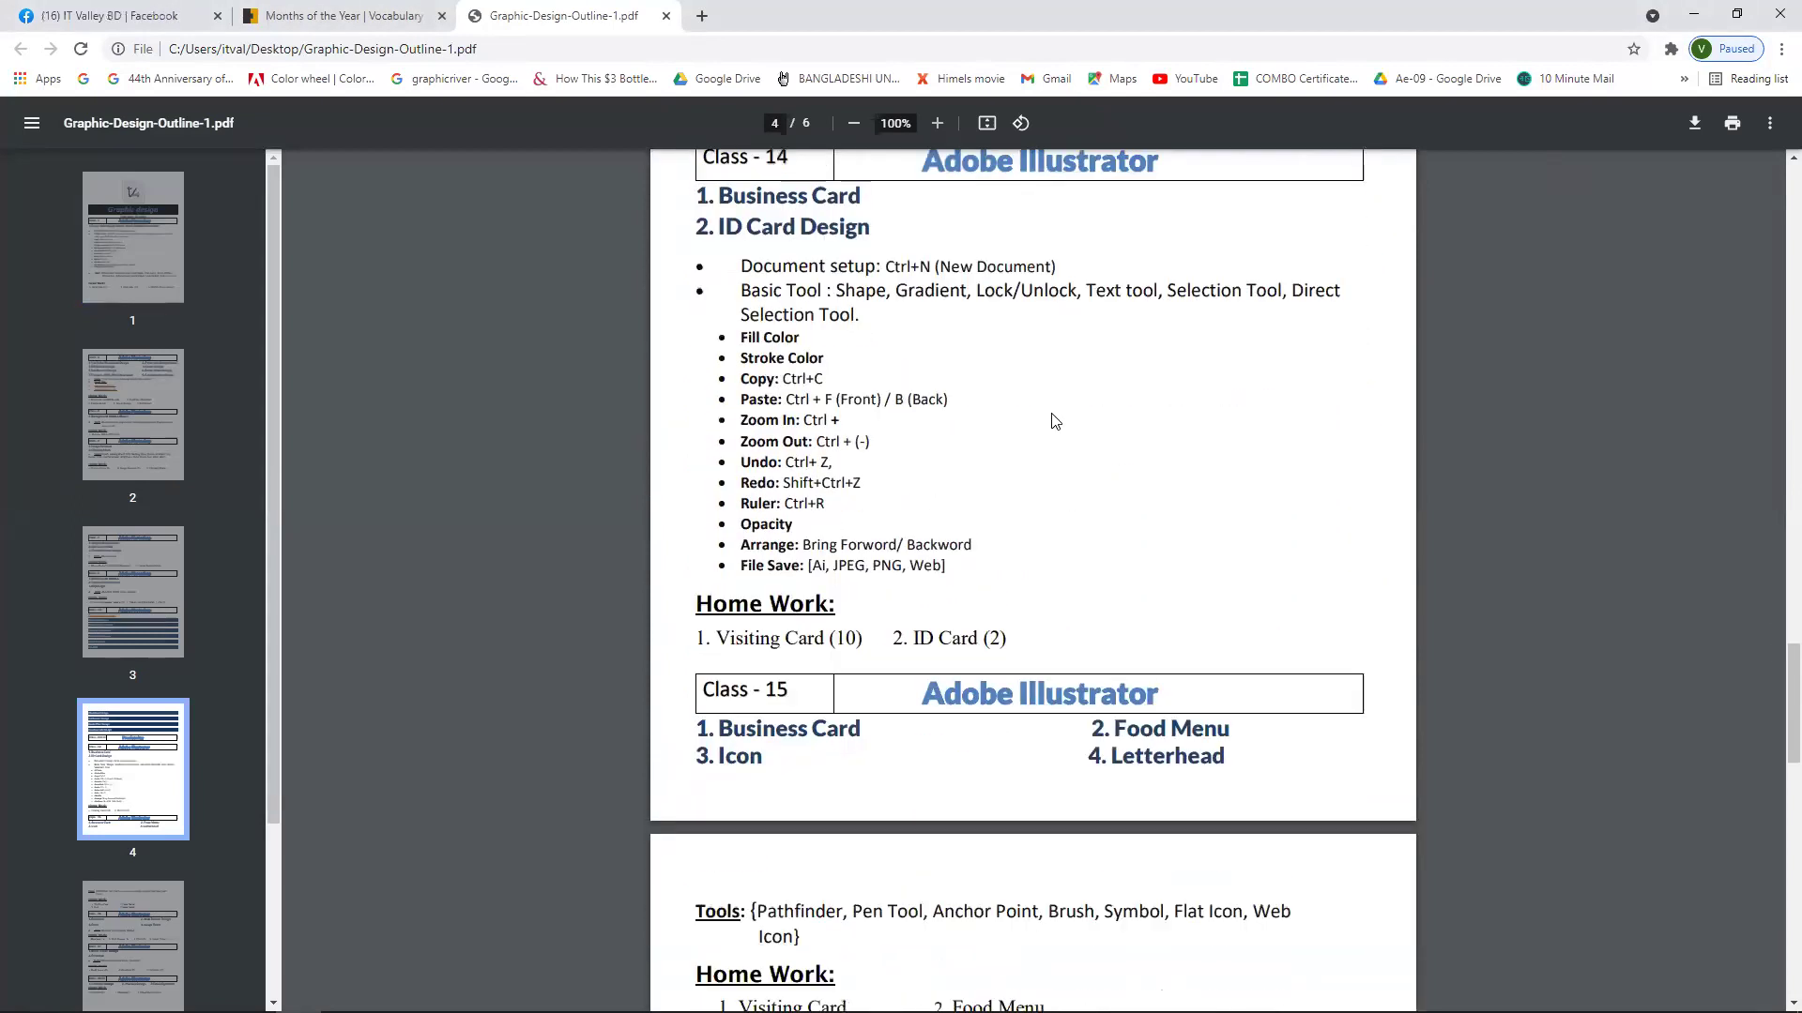
pyautogui.scroll(-9, 1055, 418)
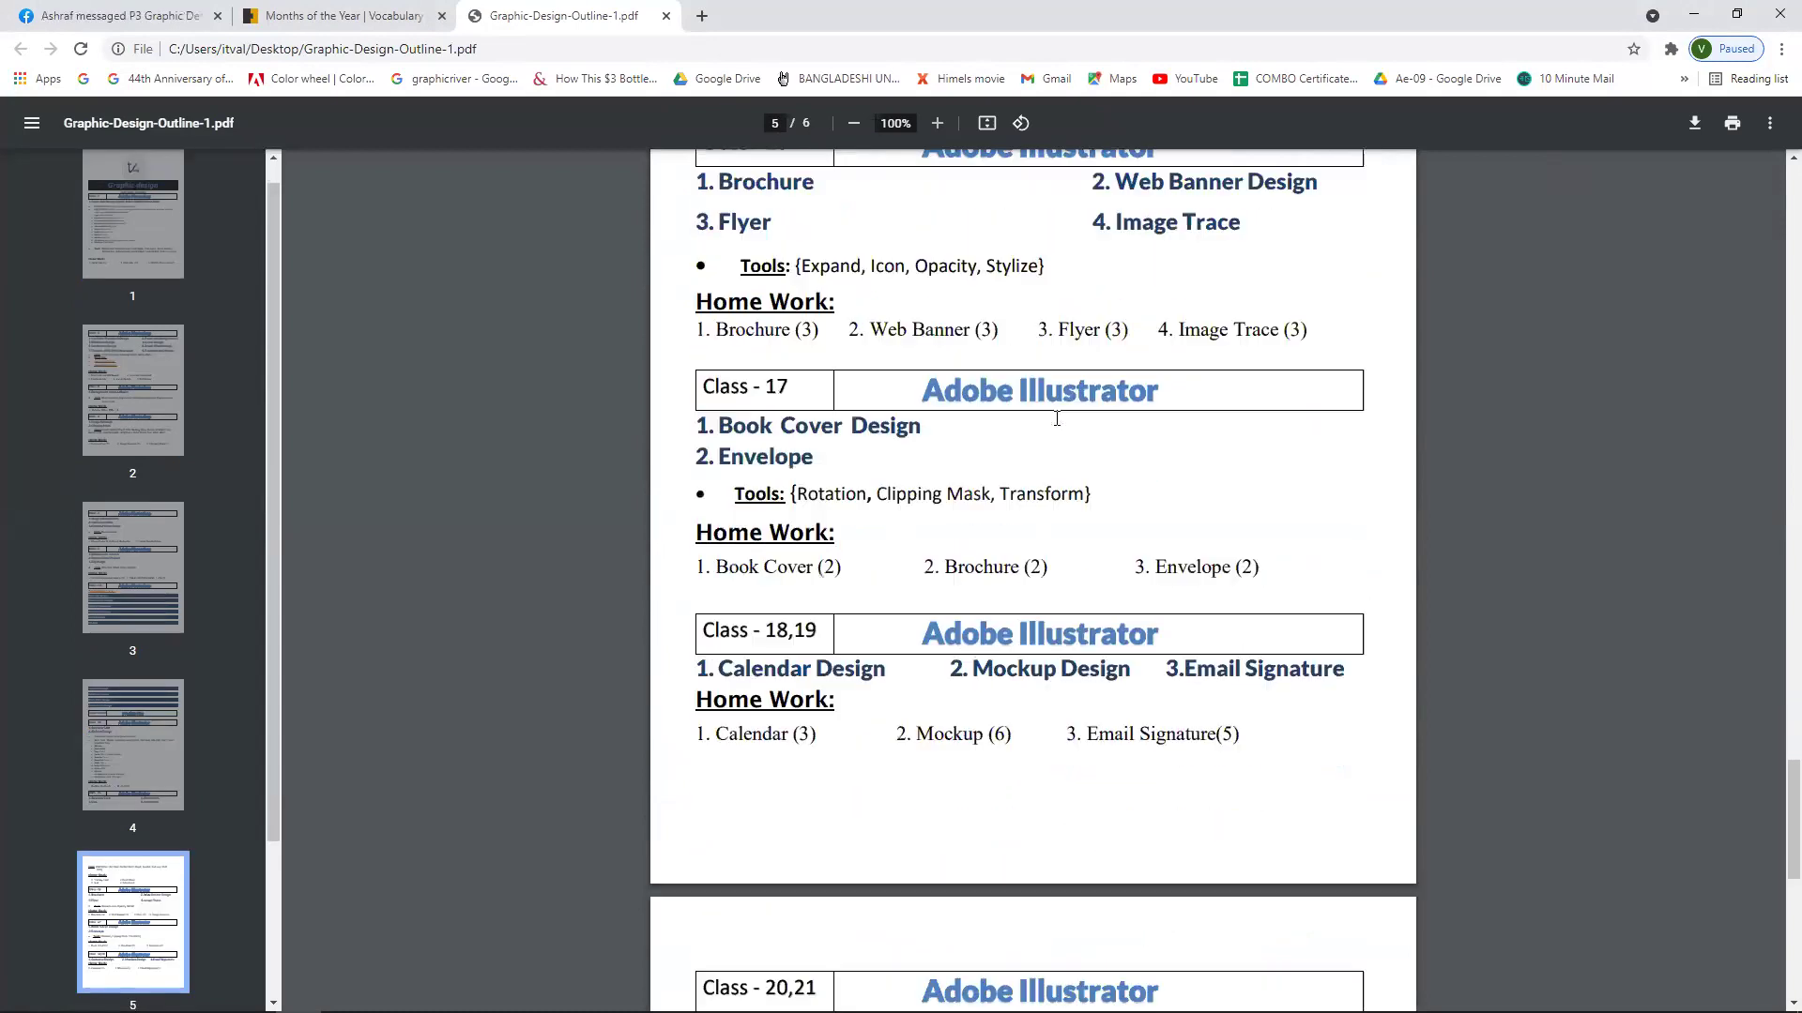
pyautogui.scroll(-1, 1059, 428)
pyautogui.scroll(20, 1061, 432)
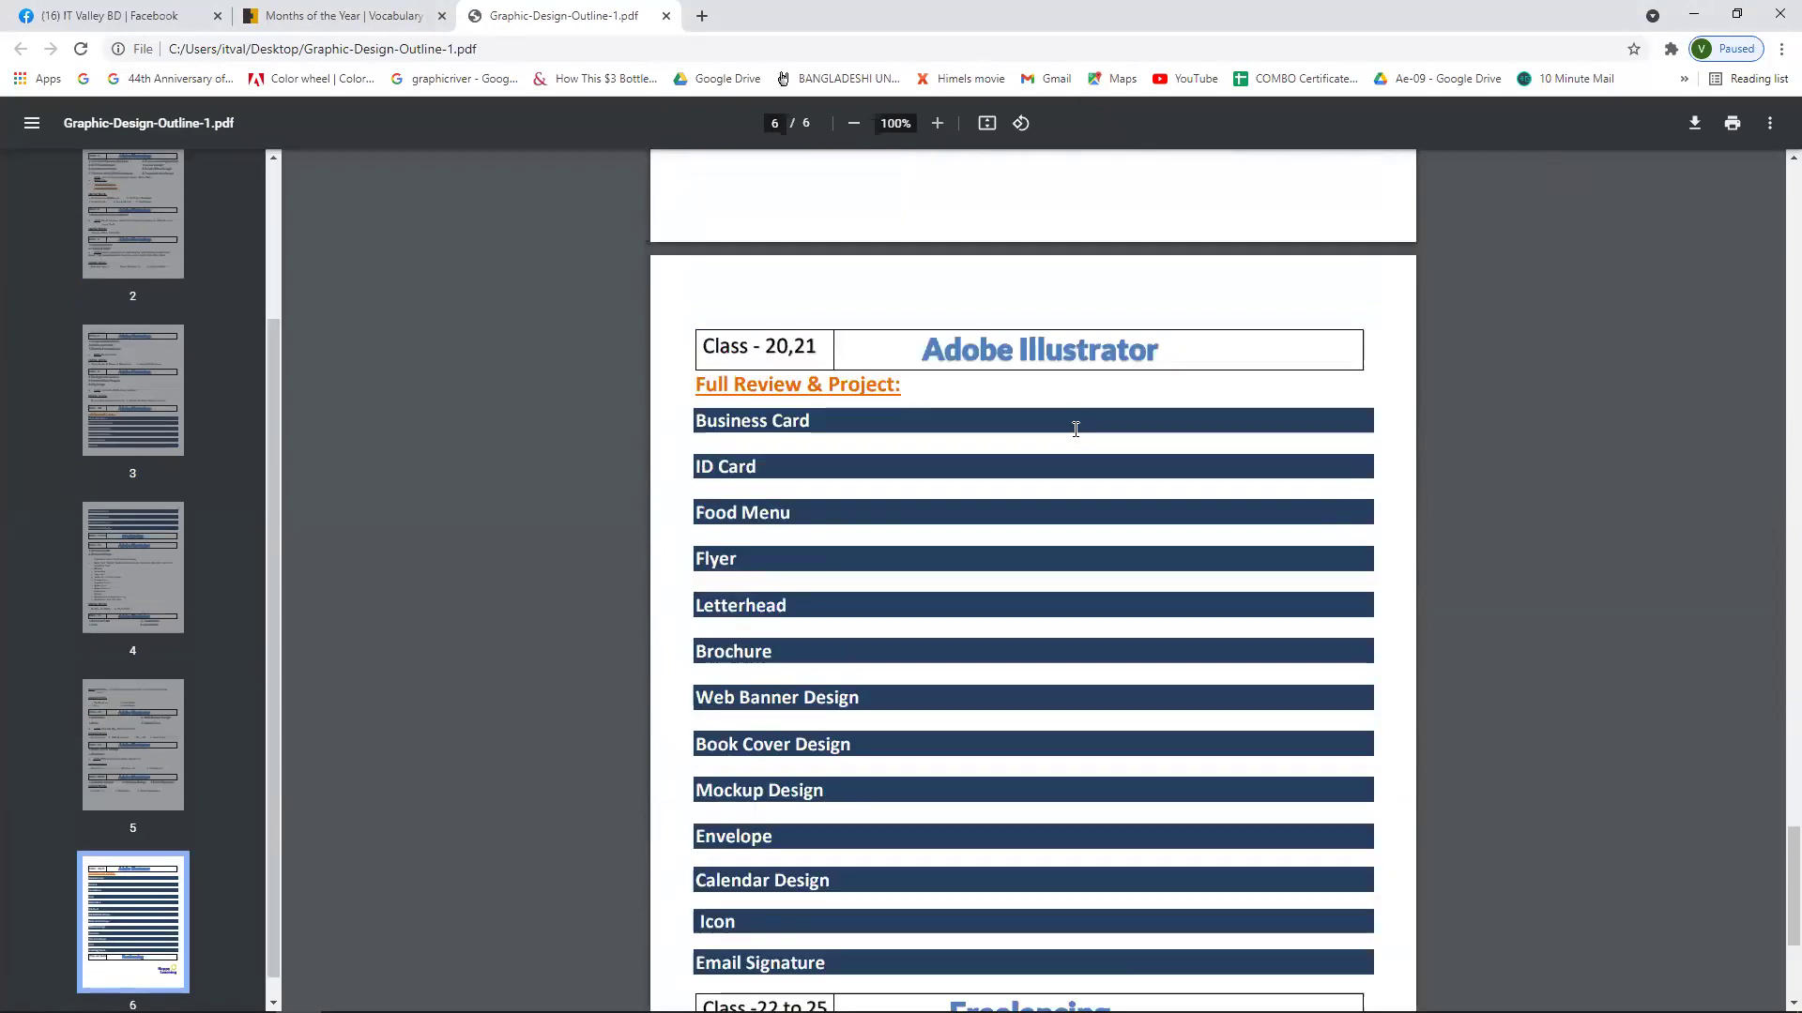
pyautogui.scroll(20, 1077, 457)
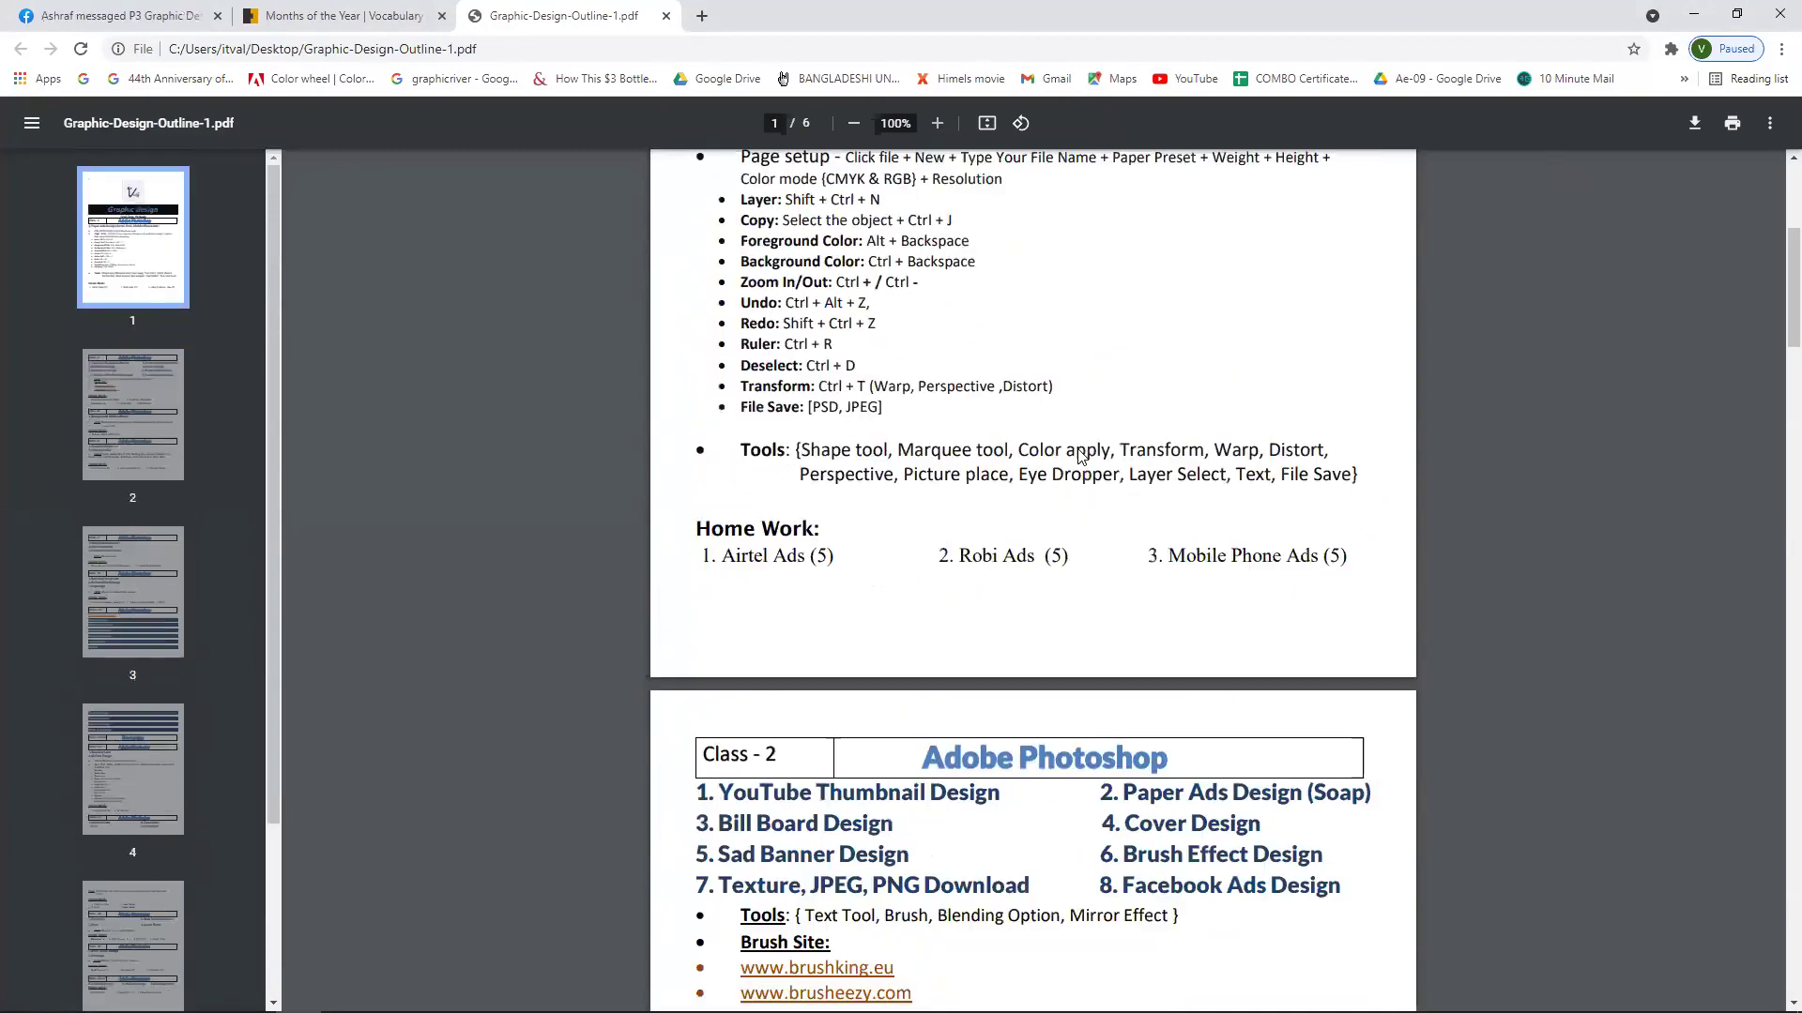
pyautogui.click(1694, 14)
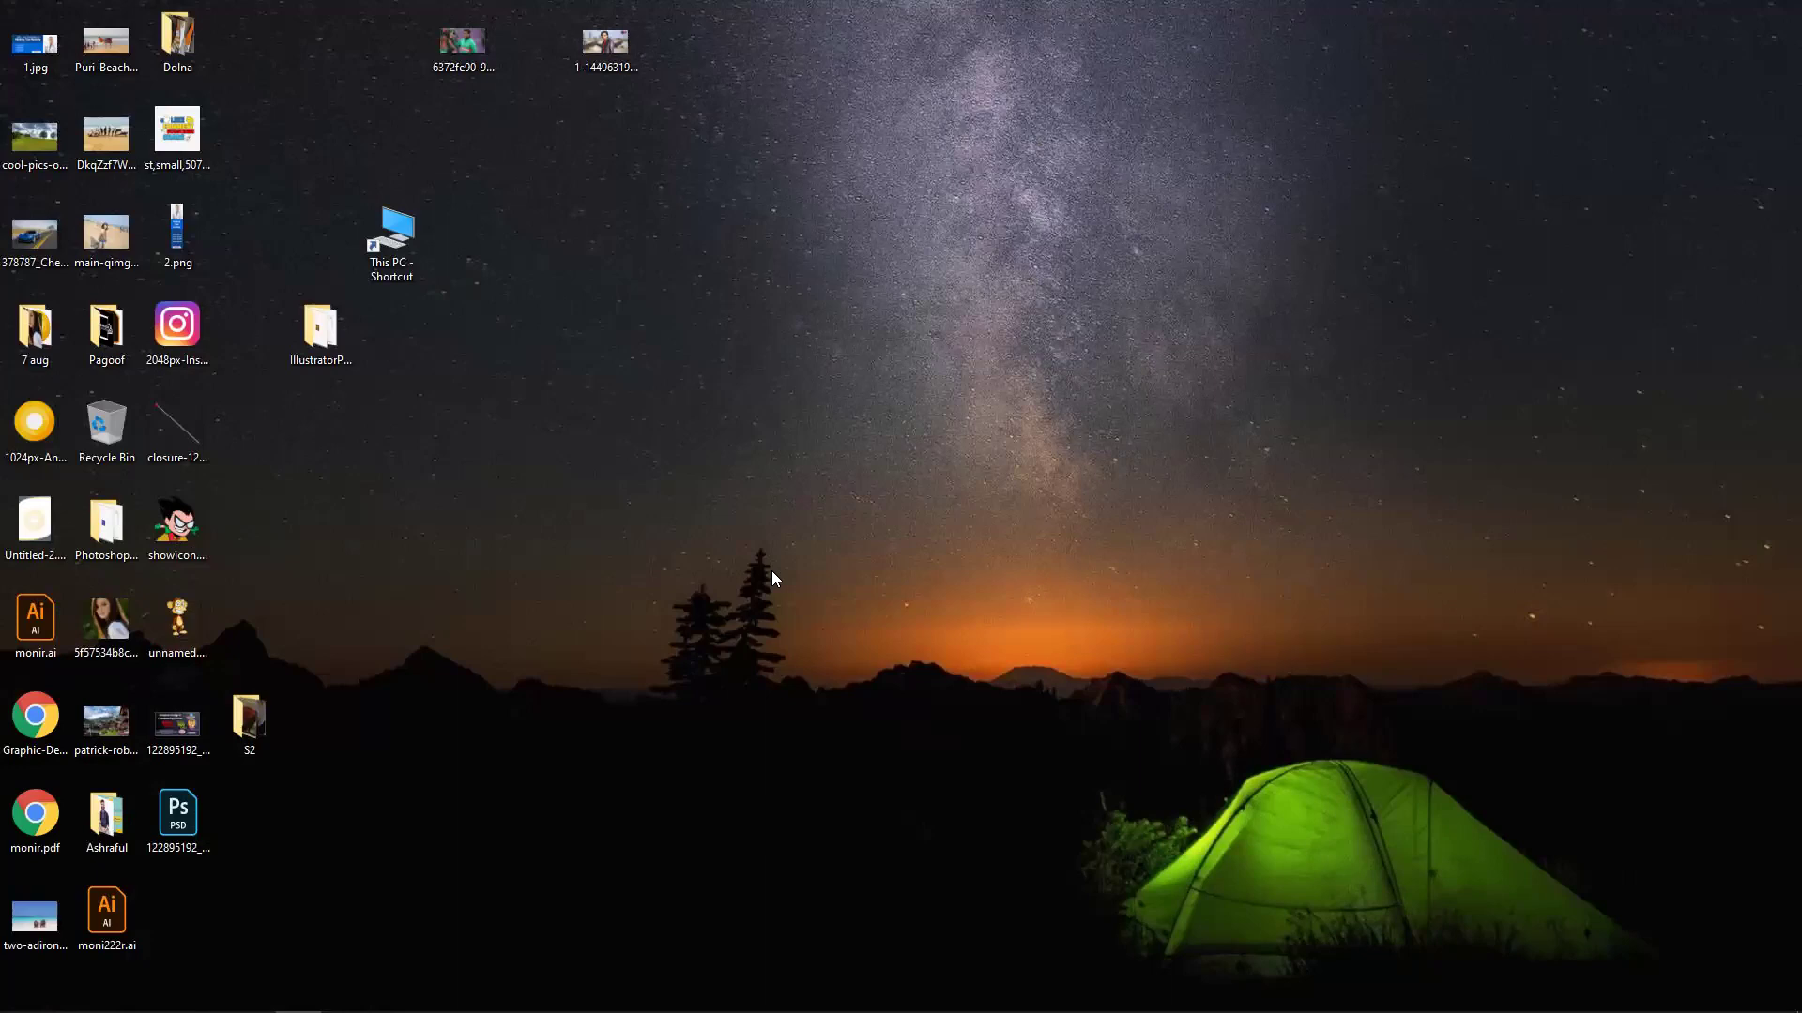
# Get back to the desktop and taskbar with the other windows put away.
pyautogui.moveTo(825, 976)
# Bring back the YouTube course module page and play its opening ad muted.
pyautogui.moveTo(289, 1010)
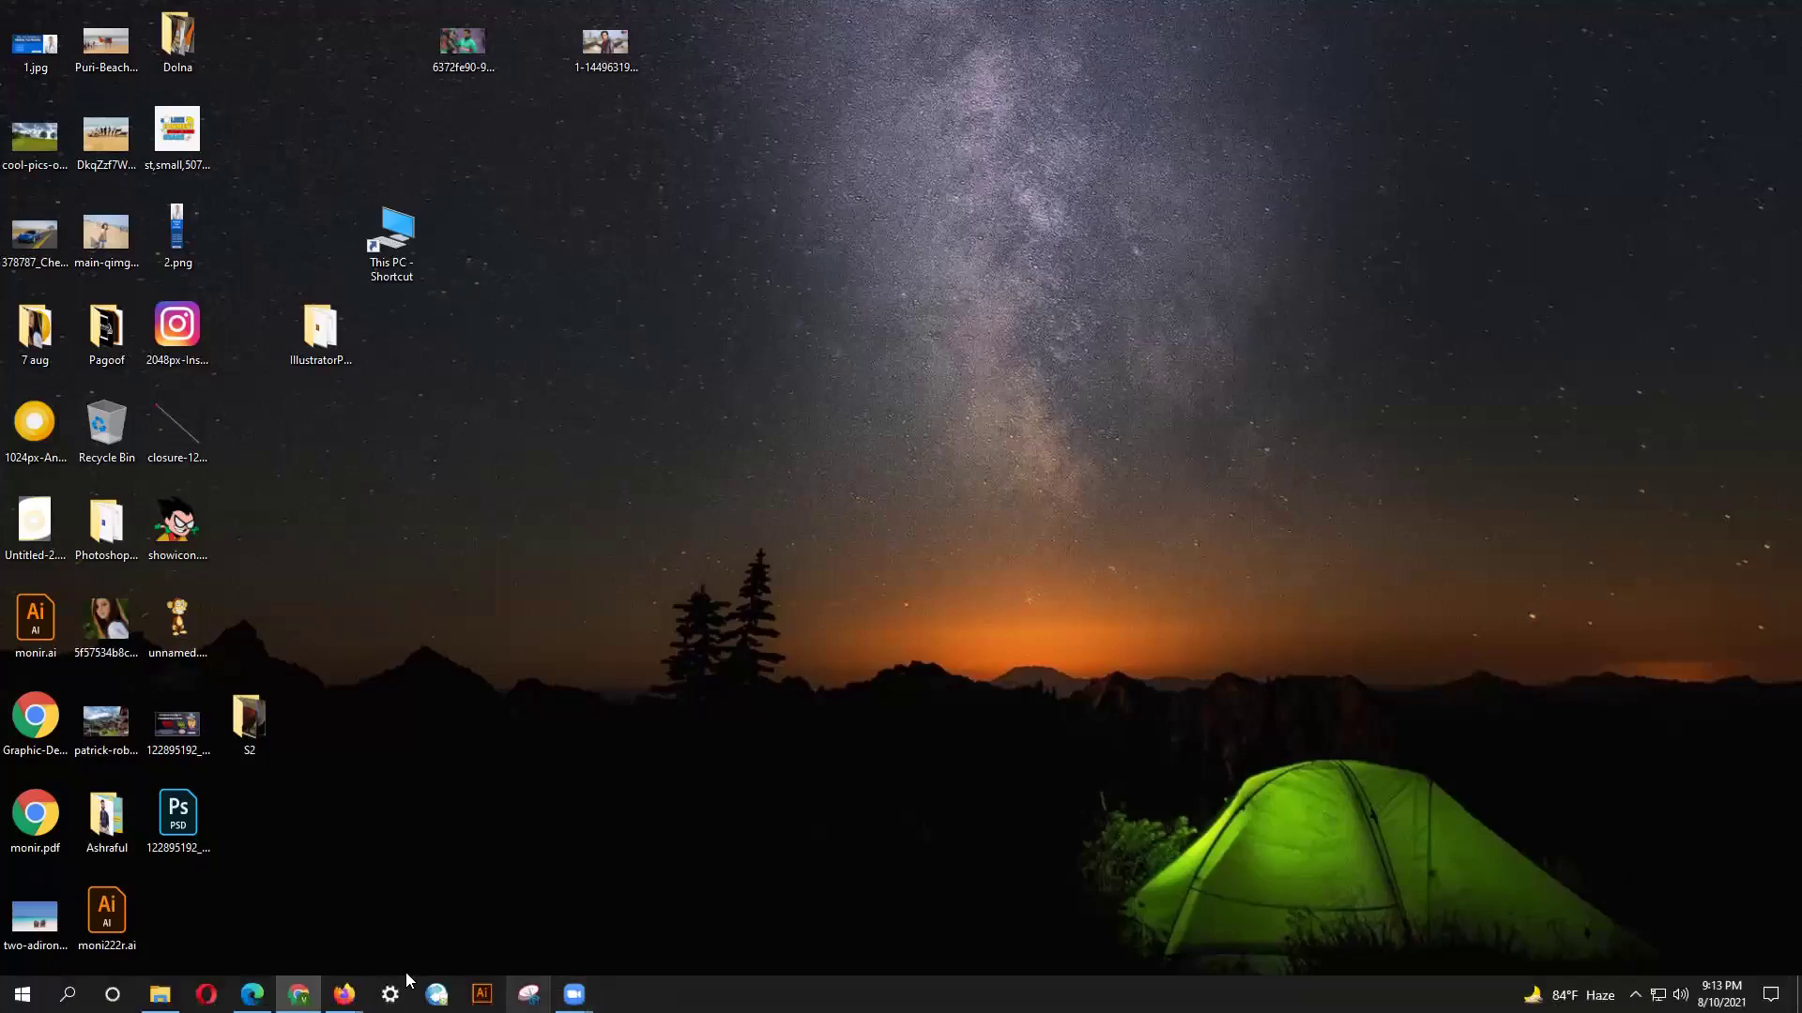
pyautogui.moveTo(344, 994)
pyautogui.click(401, 955)
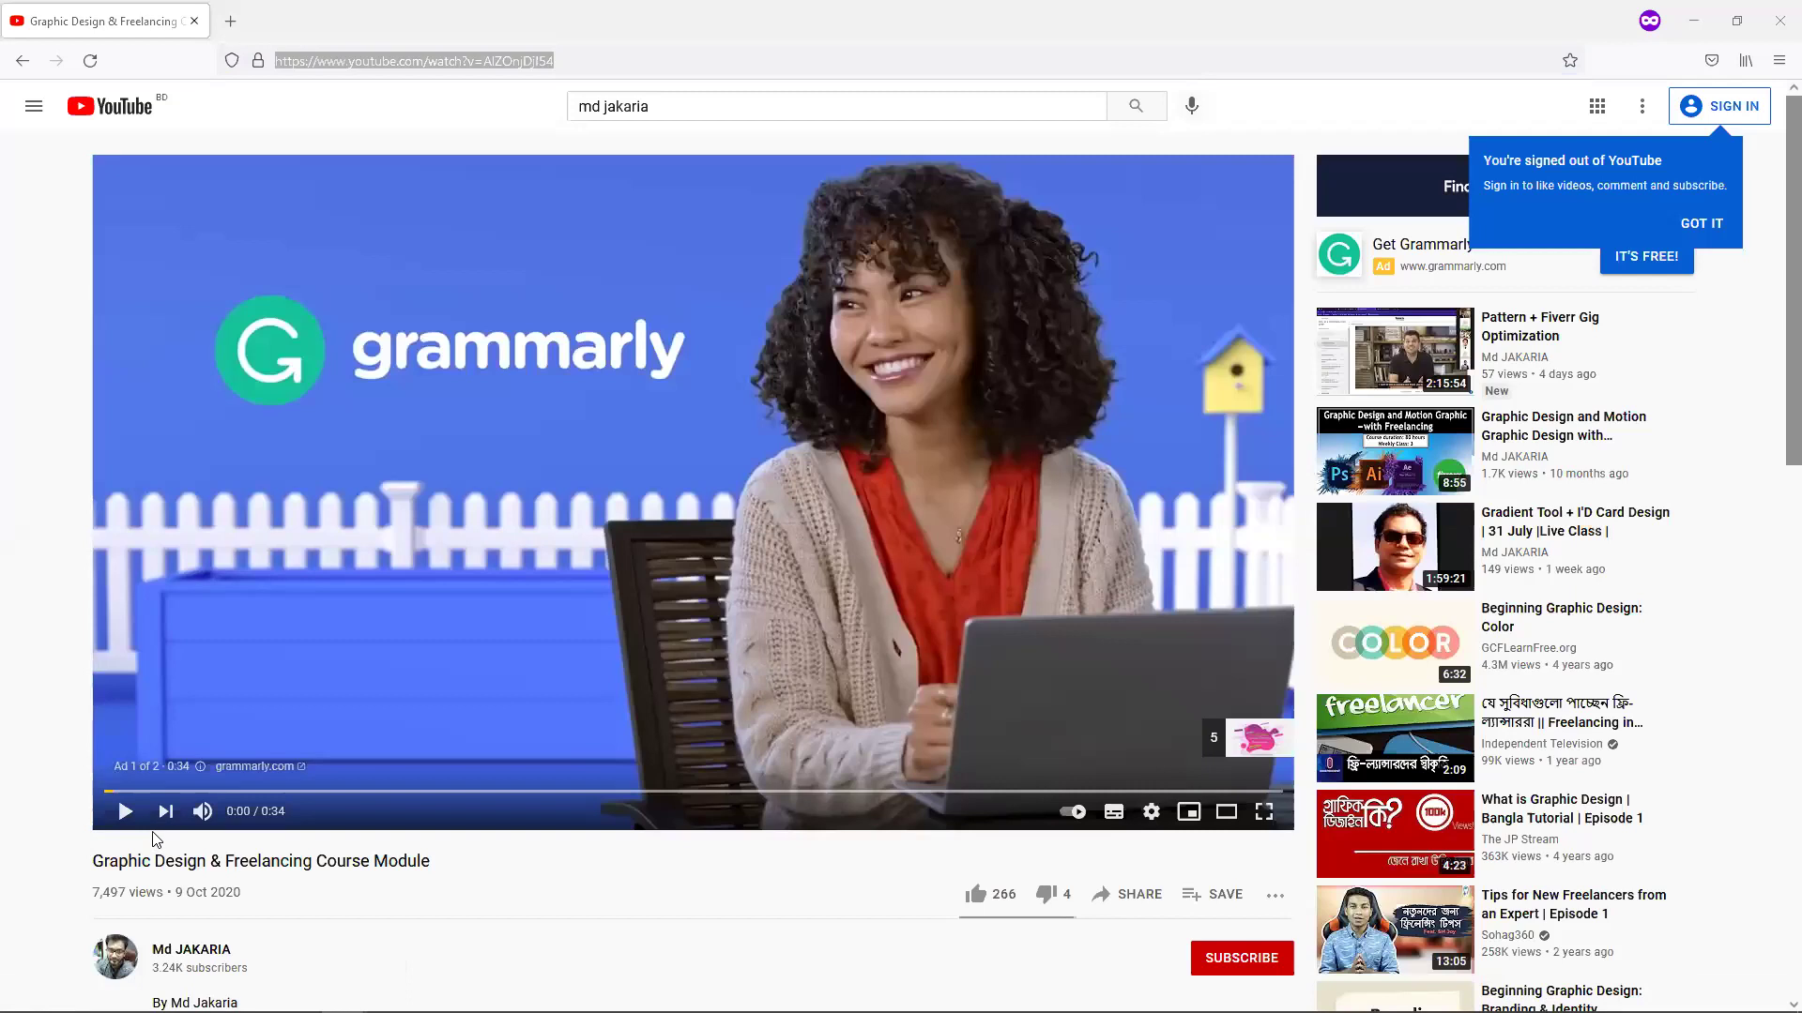
pyautogui.click(202, 813)
pyautogui.click(126, 813)
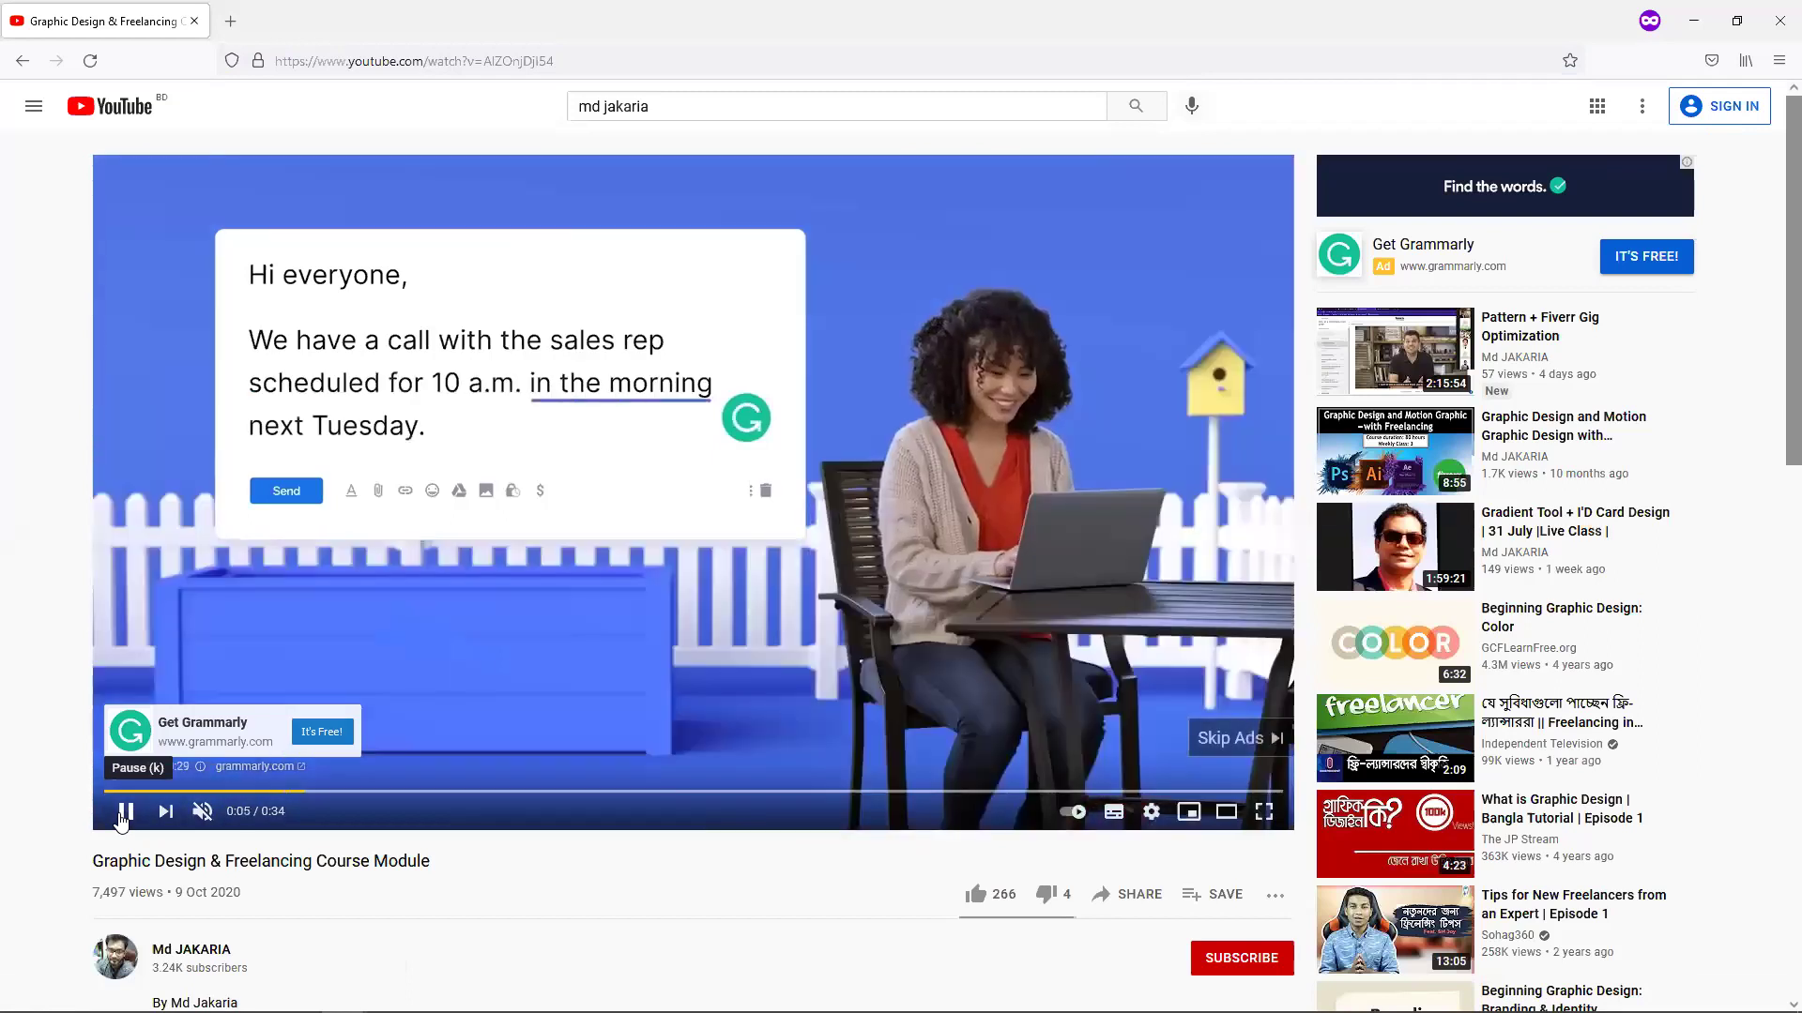
# Skip the ad so the course module video itself starts playing.
pyautogui.click(1235, 739)
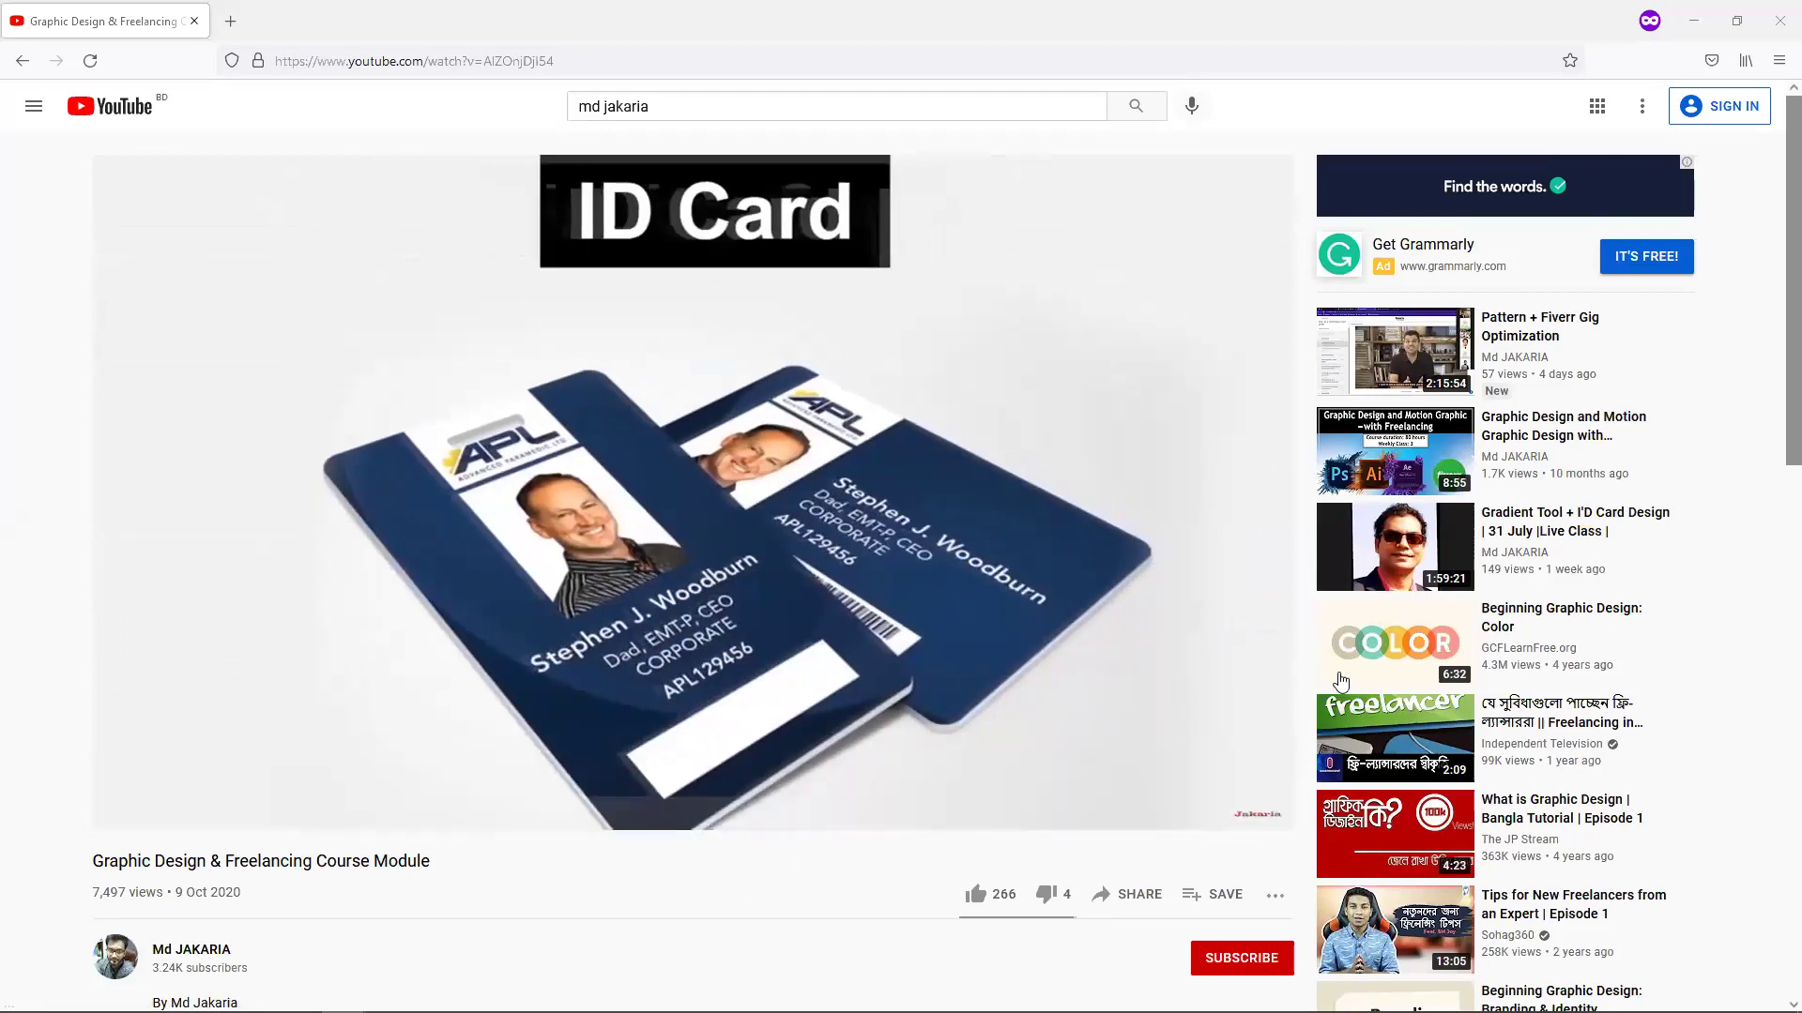
# Raise the speaker volume from 56 to 76 with the taskbar volume slider.
pyautogui.moveTo(765, 1011)
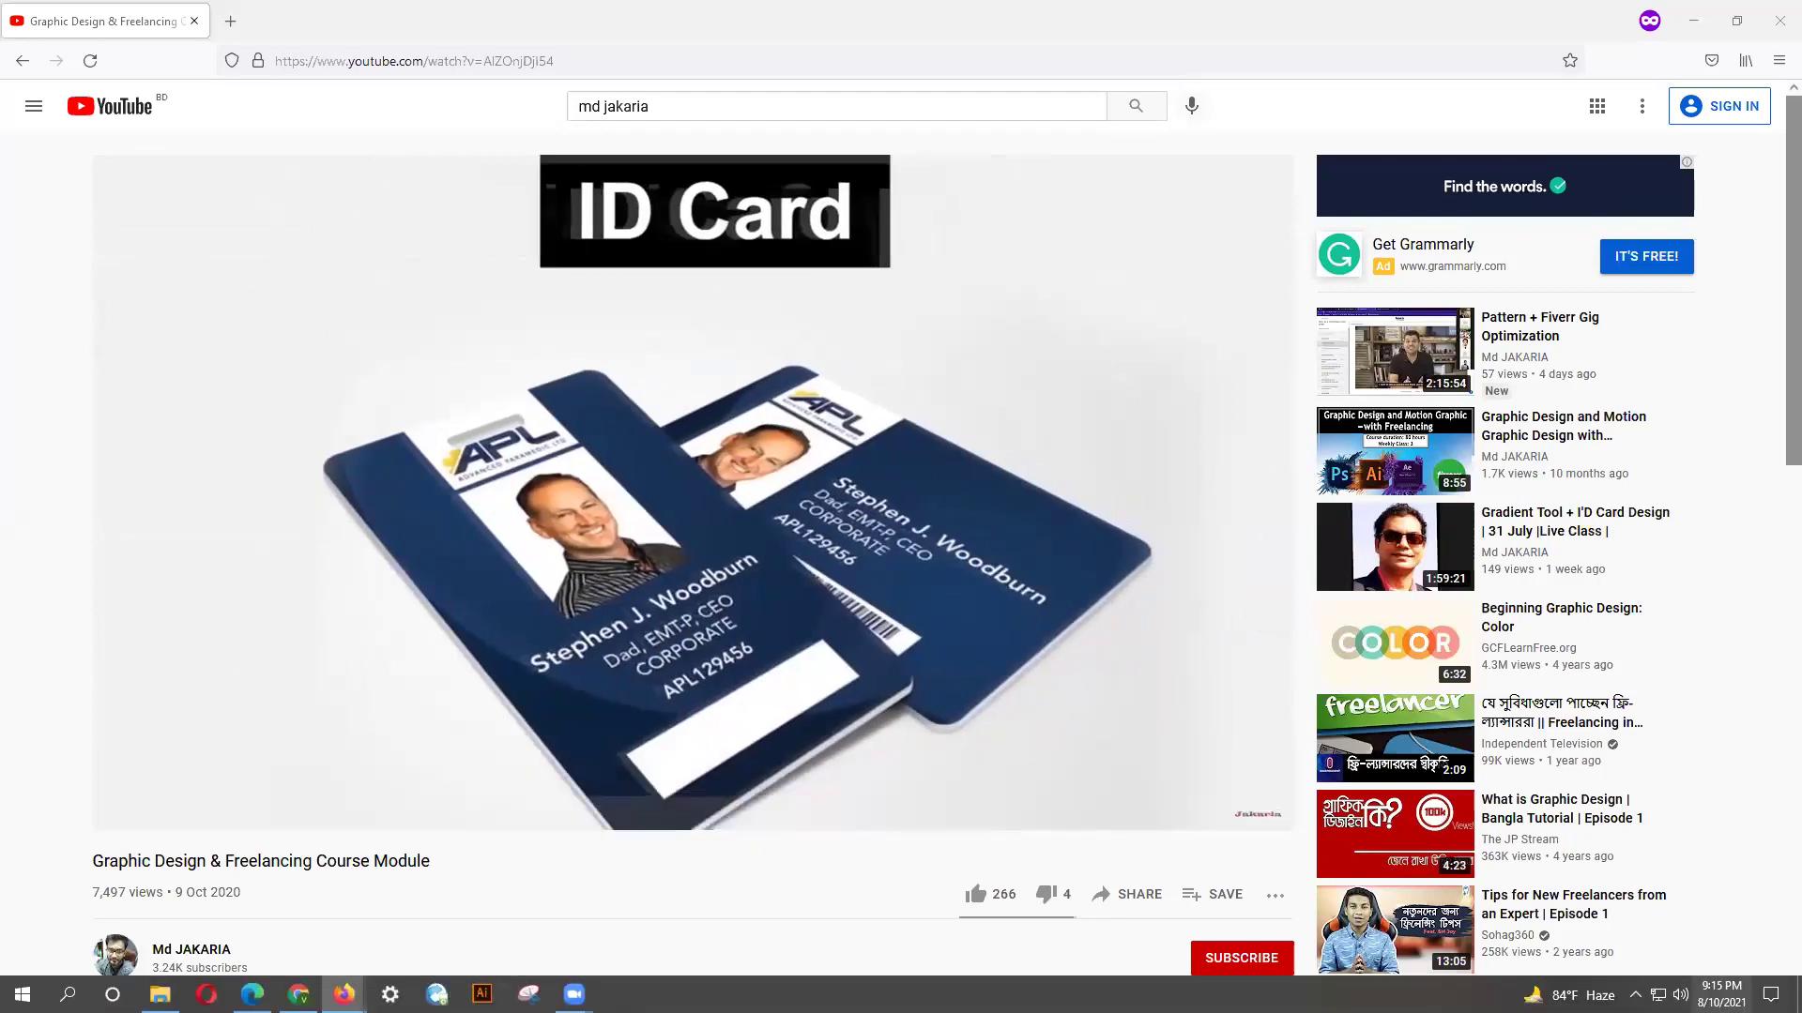
pyautogui.click(1679, 994)
pyautogui.moveTo(1648, 963); pyautogui.dragTo(1691, 962)
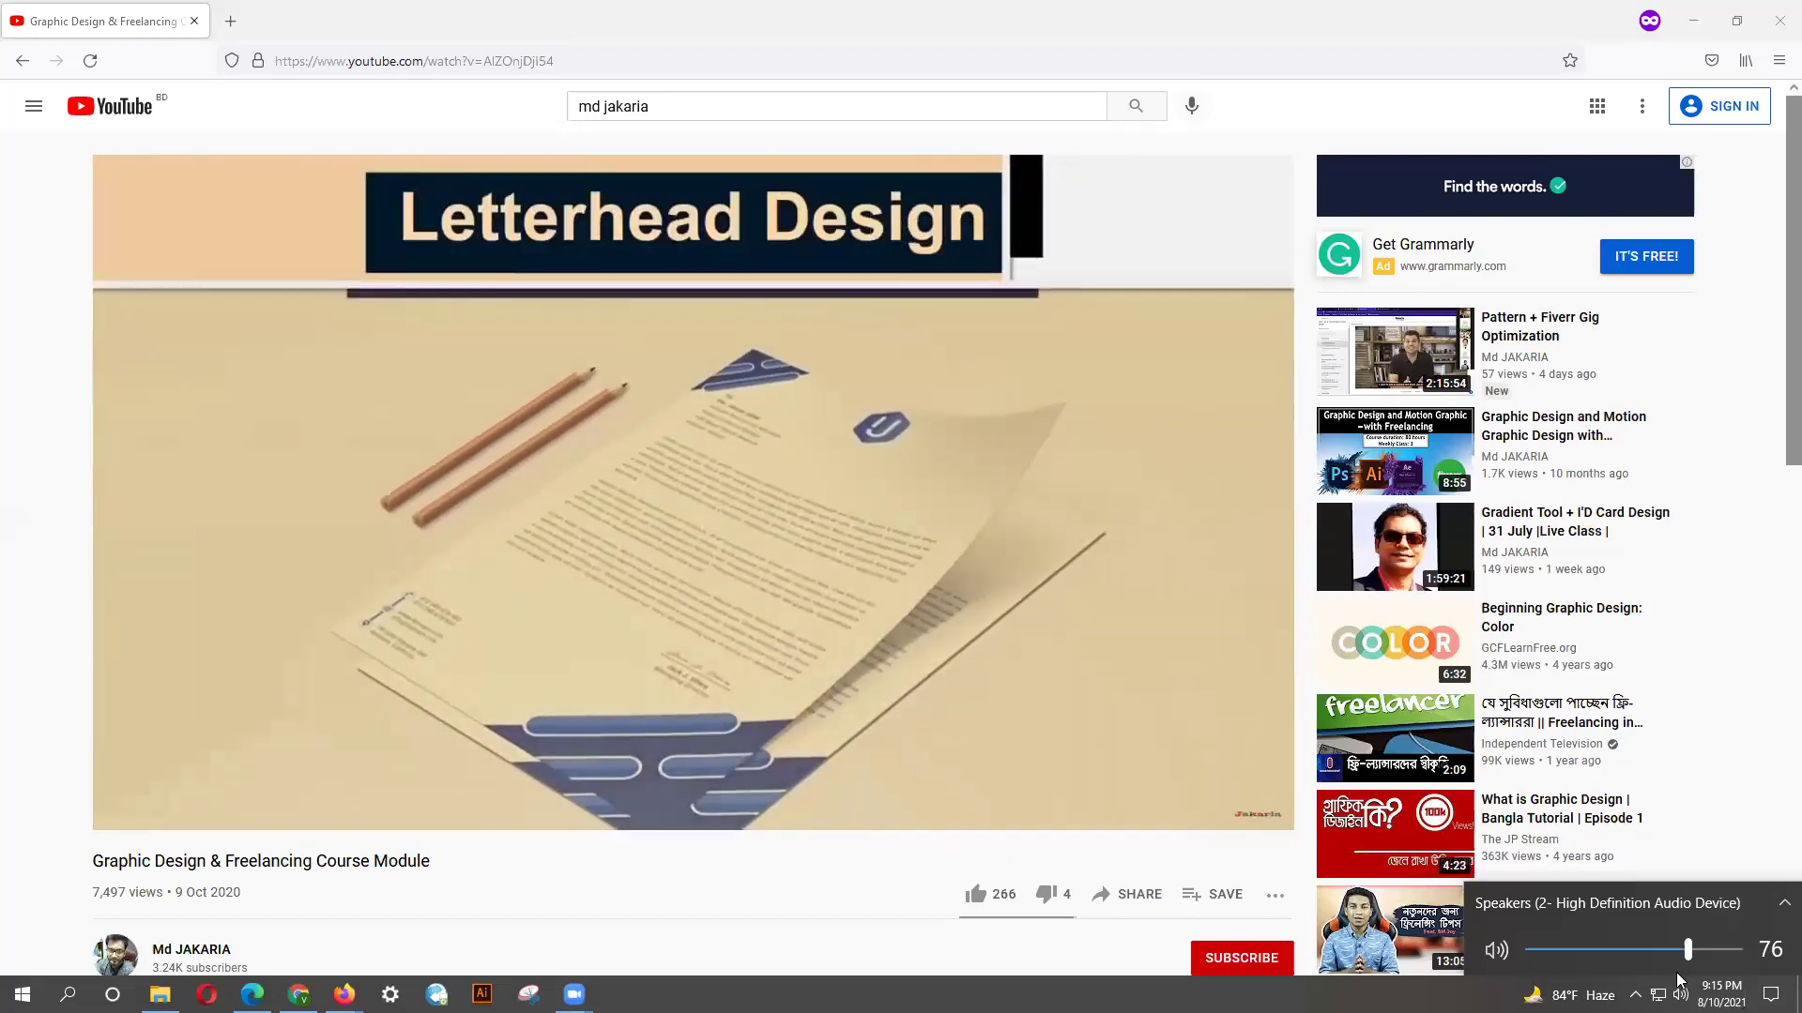
# Set the speaker volume to 100, then restore the maximized Firefox window to a smaller size.
pyautogui.scroll(1, 1678, 979)
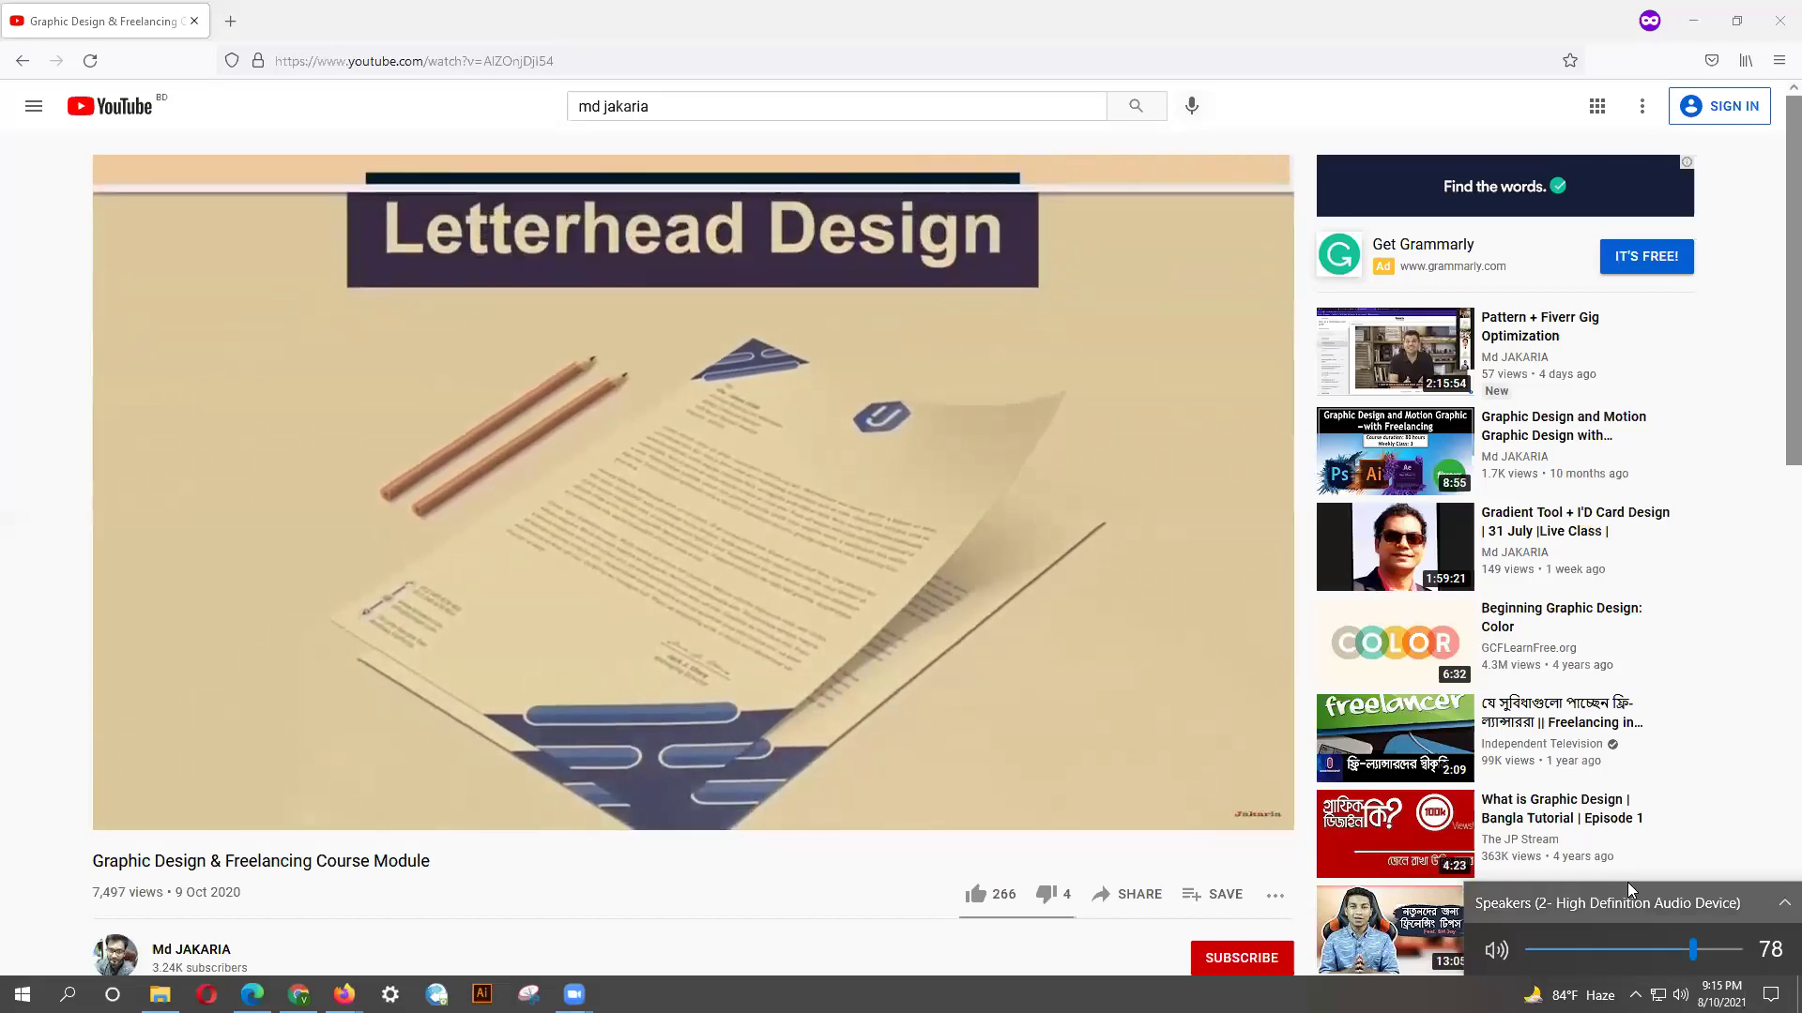
pyautogui.click(1741, 948)
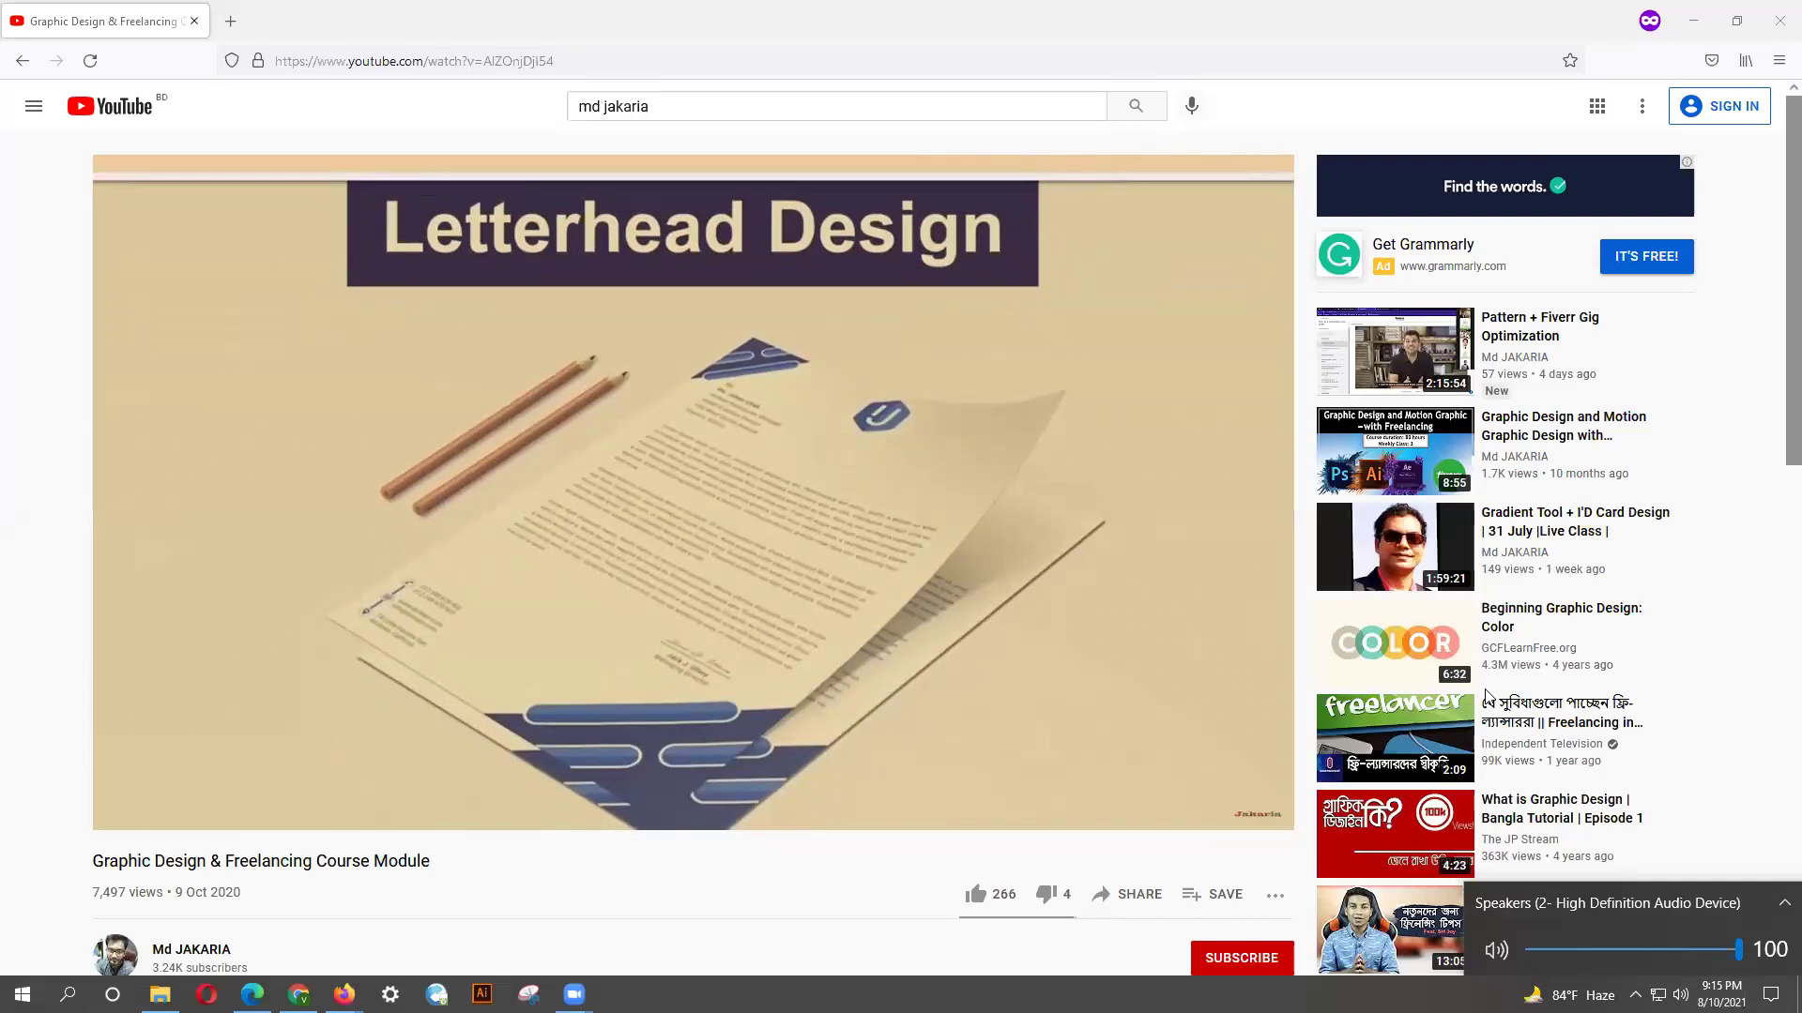
pyautogui.click(993, 576)
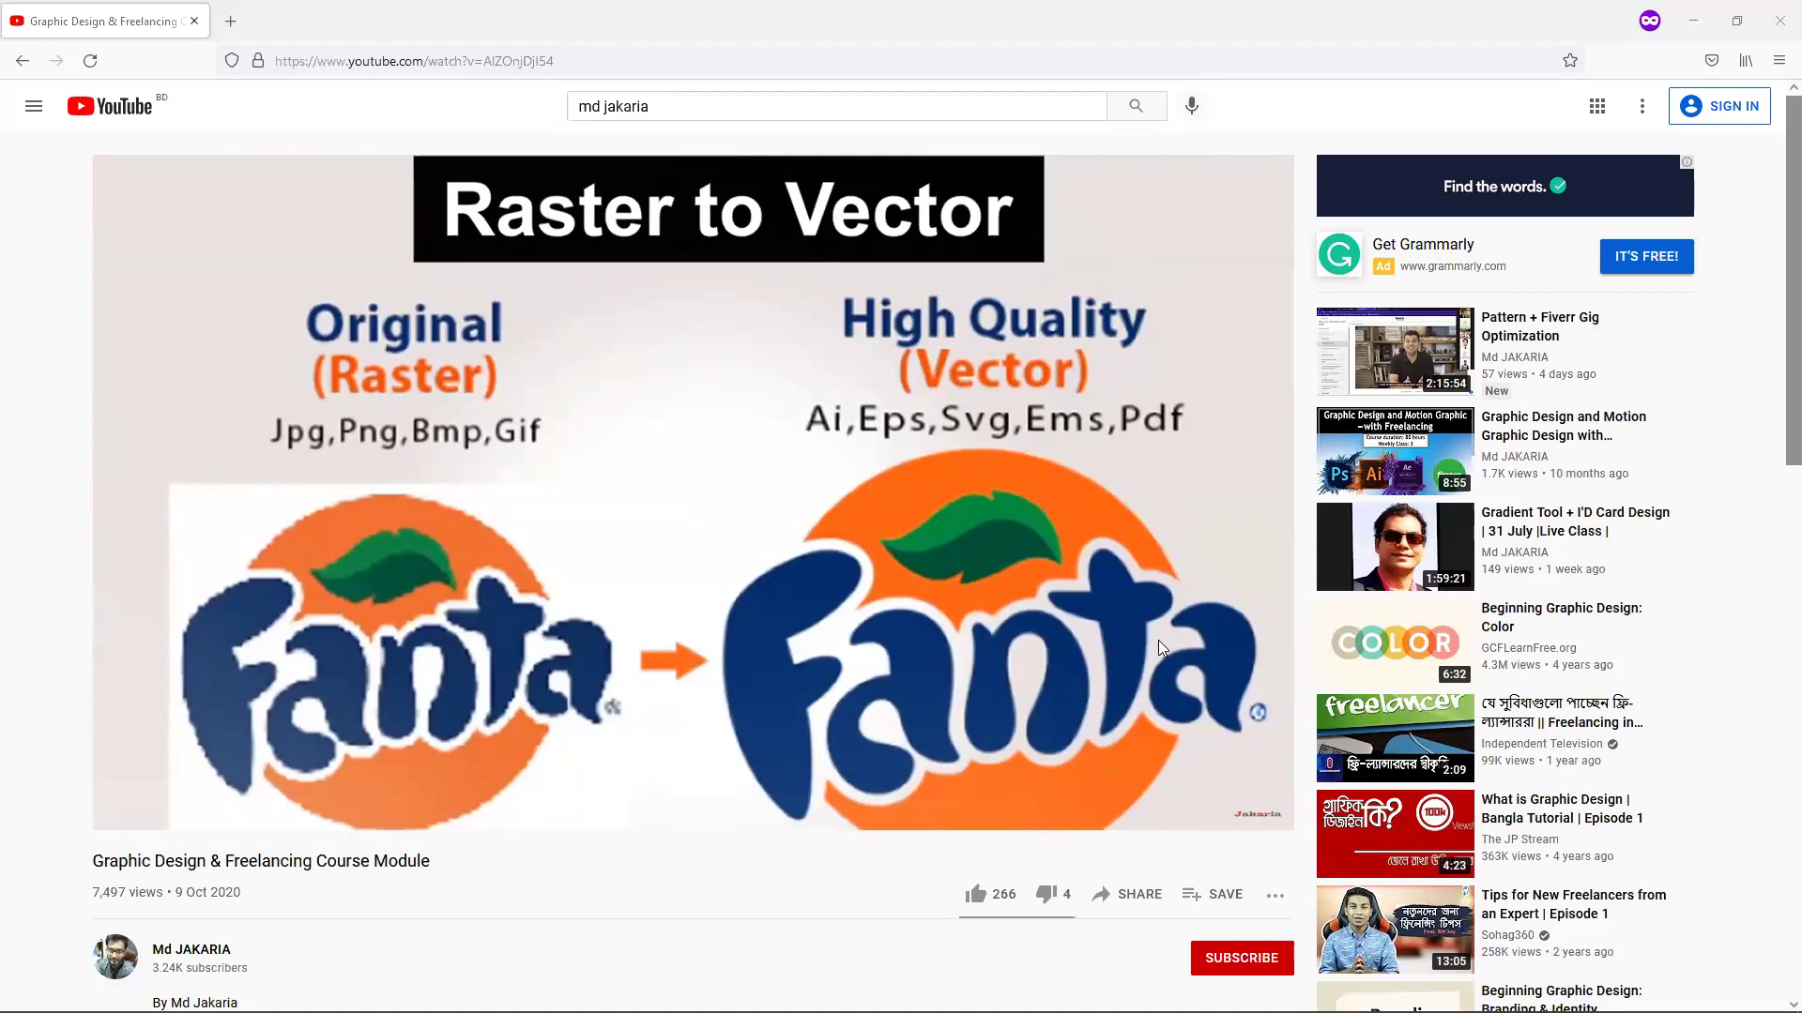
pyautogui.moveTo(1066, 550)
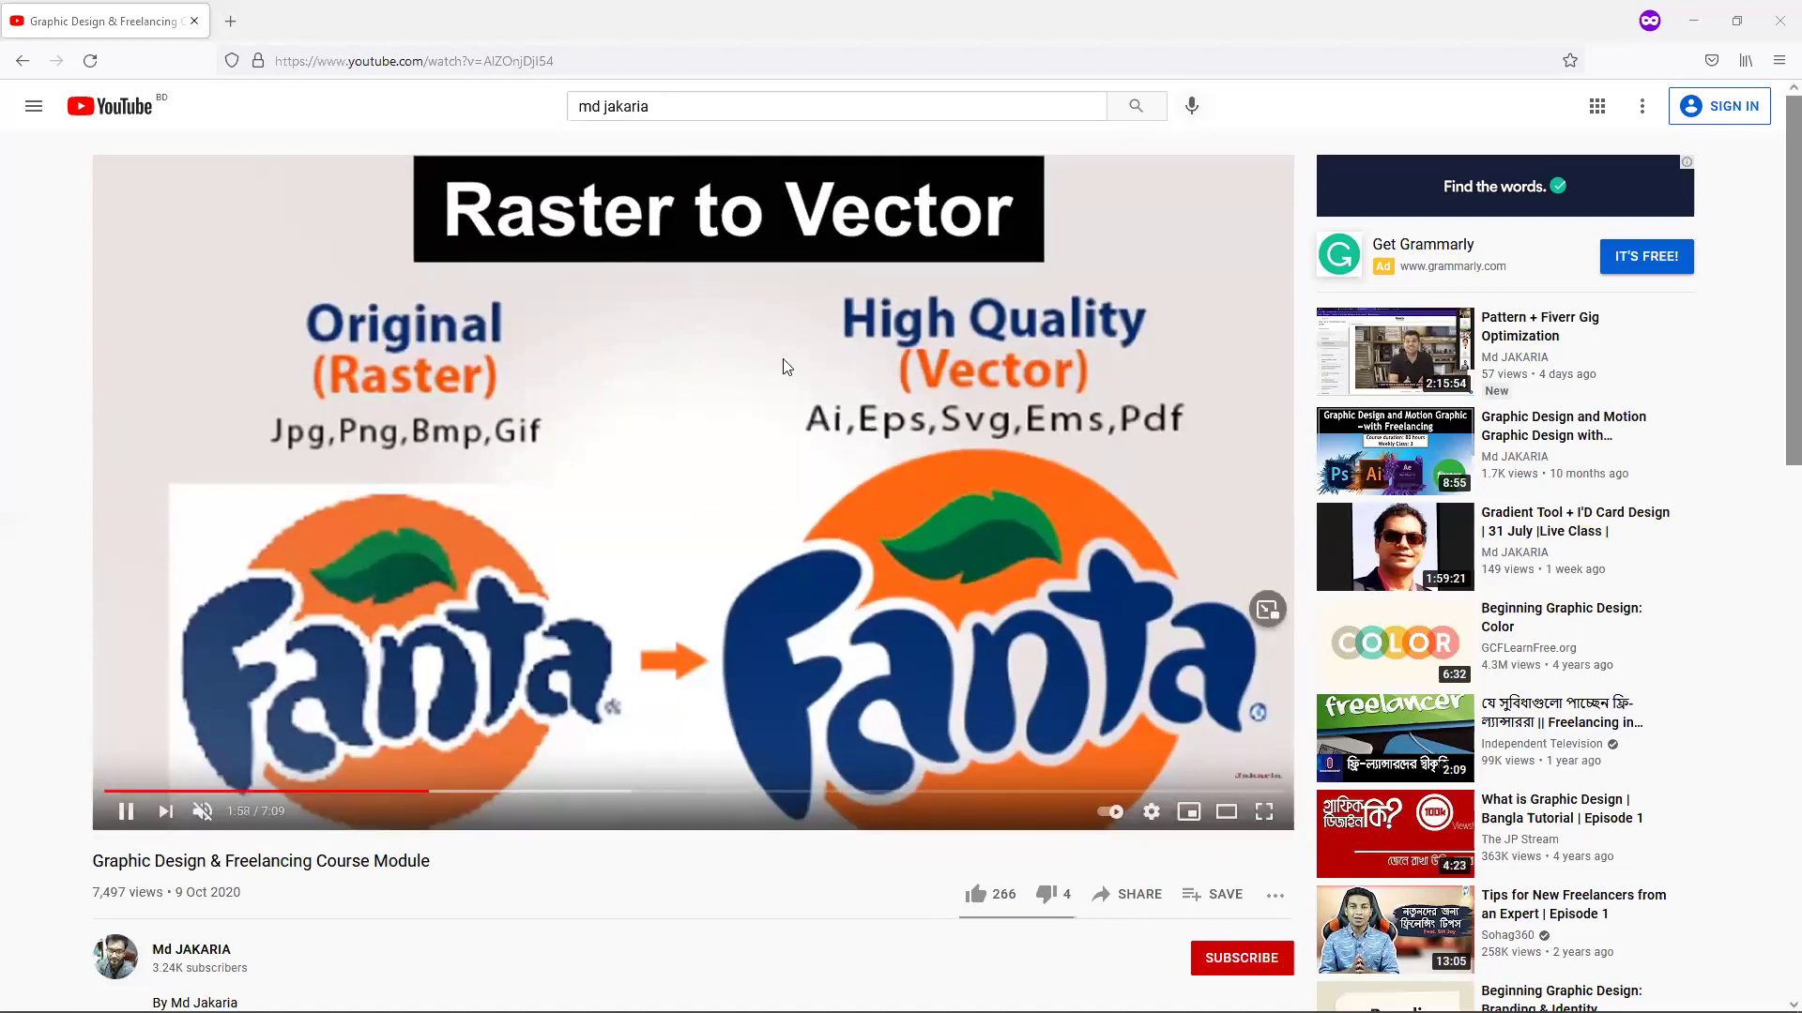
pyautogui.doubleClick(582, 36)
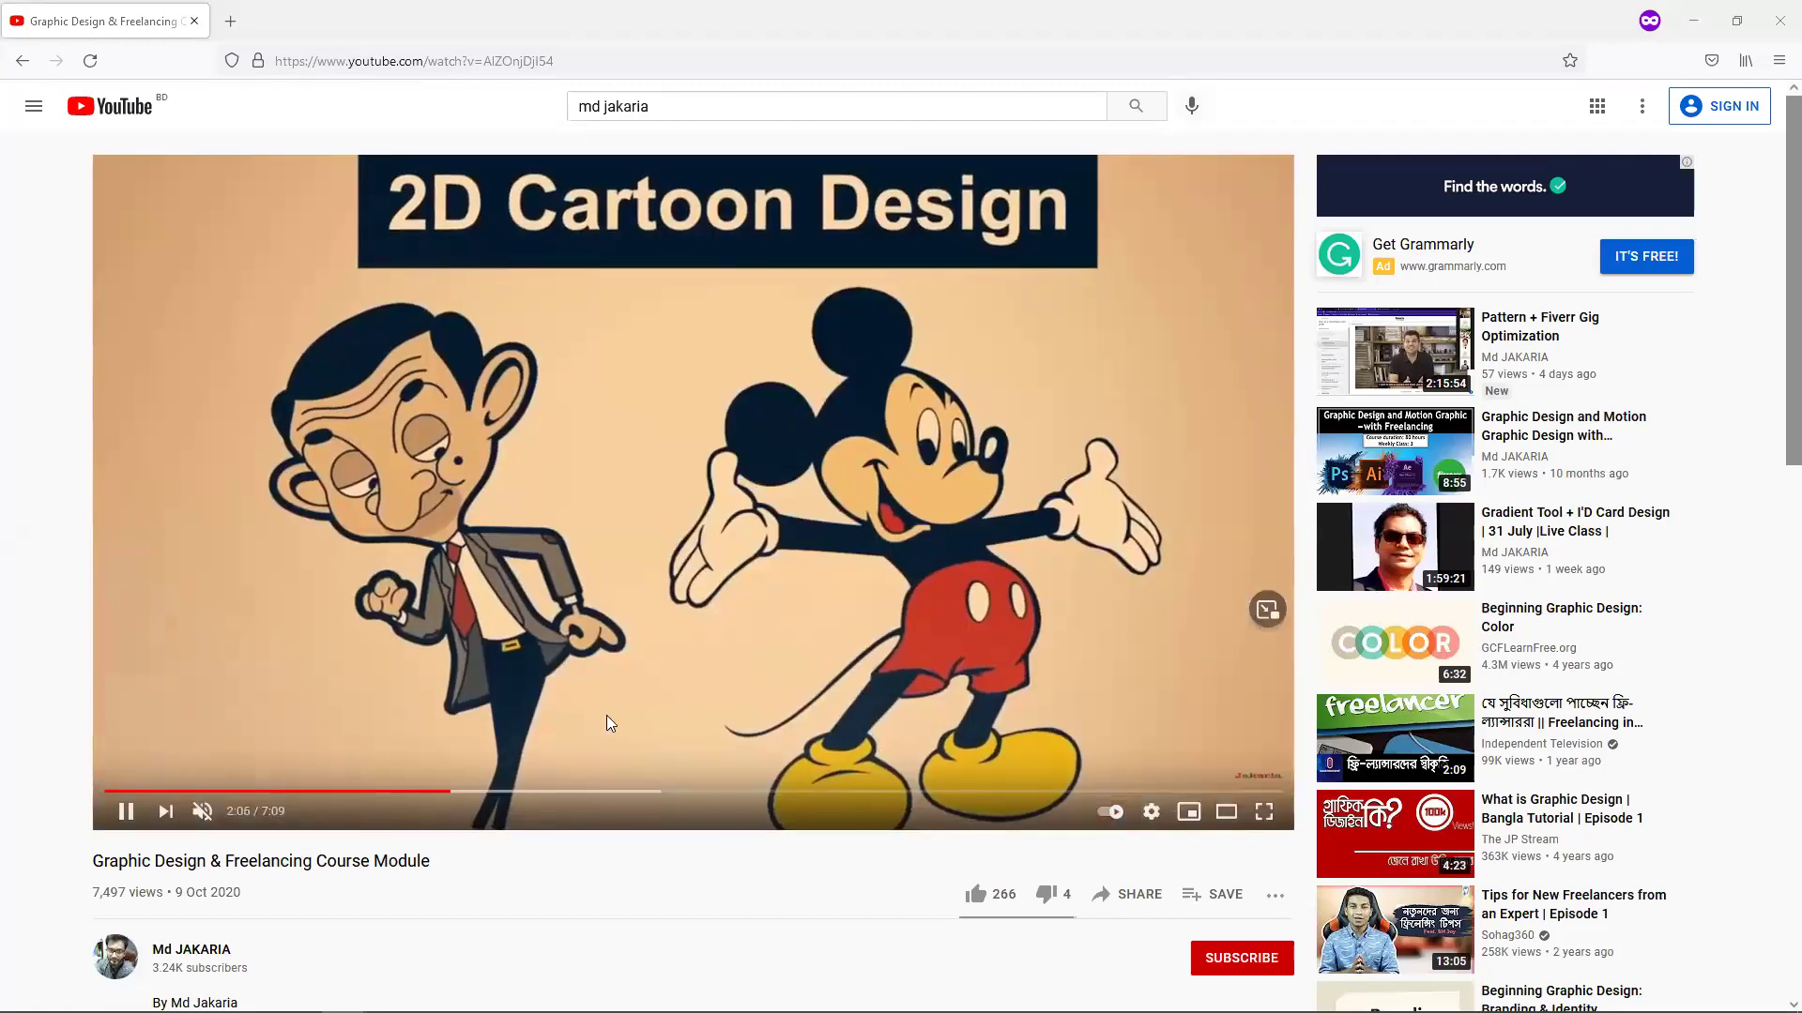
# Restore the browser down and open Graphic-Design-Outline-1.pdf, reading down through its first page.
pyautogui.doubleClick(577, 9)
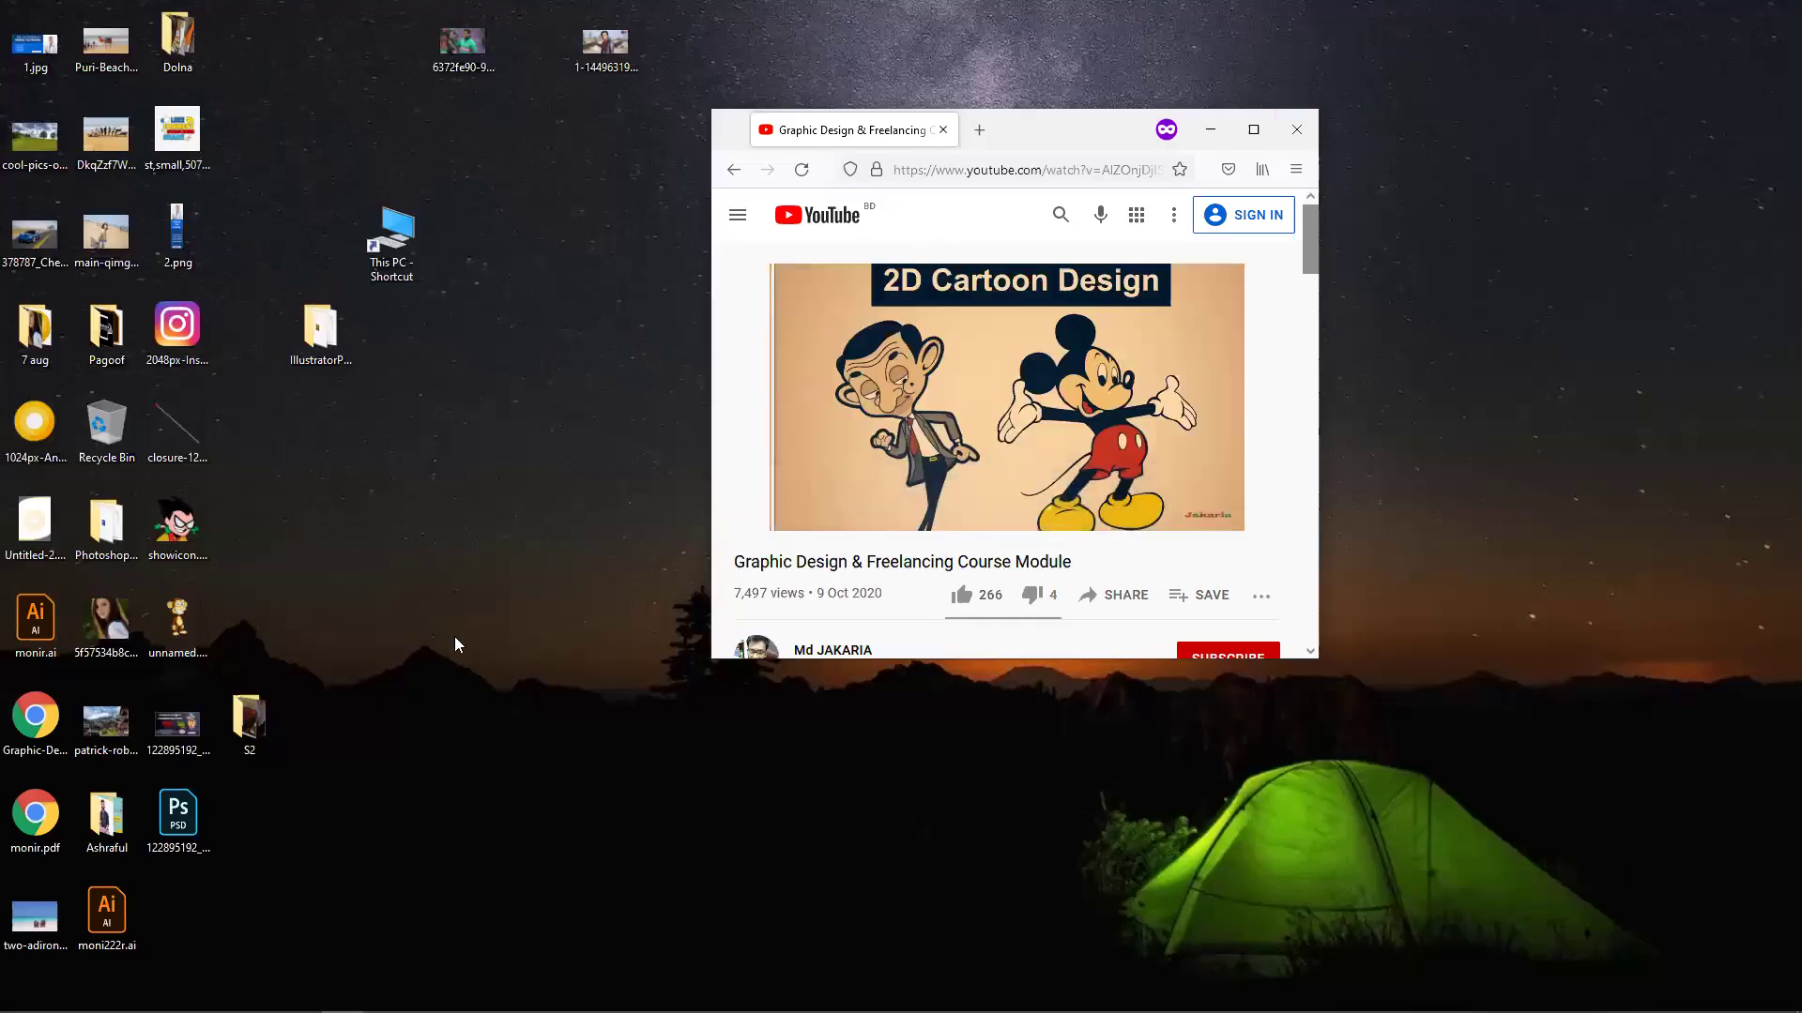
pyautogui.doubleClick(4, 756)
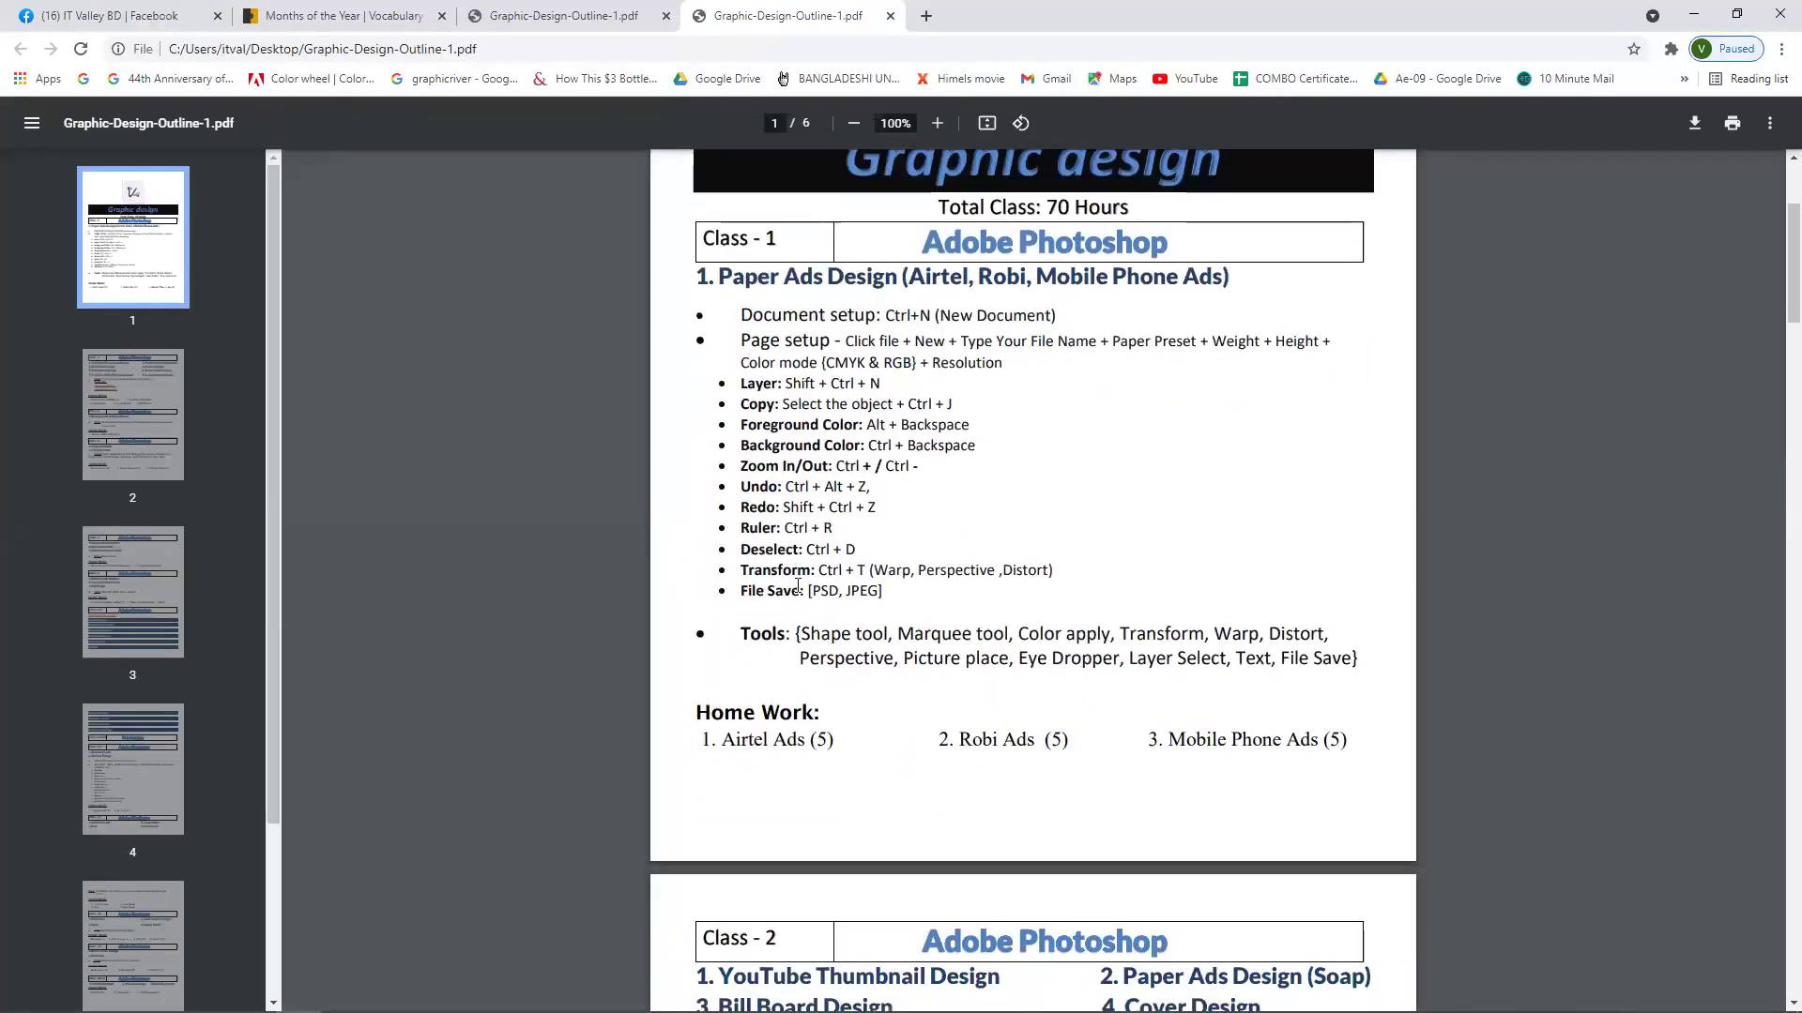
pyautogui.scroll(-5, 797, 586)
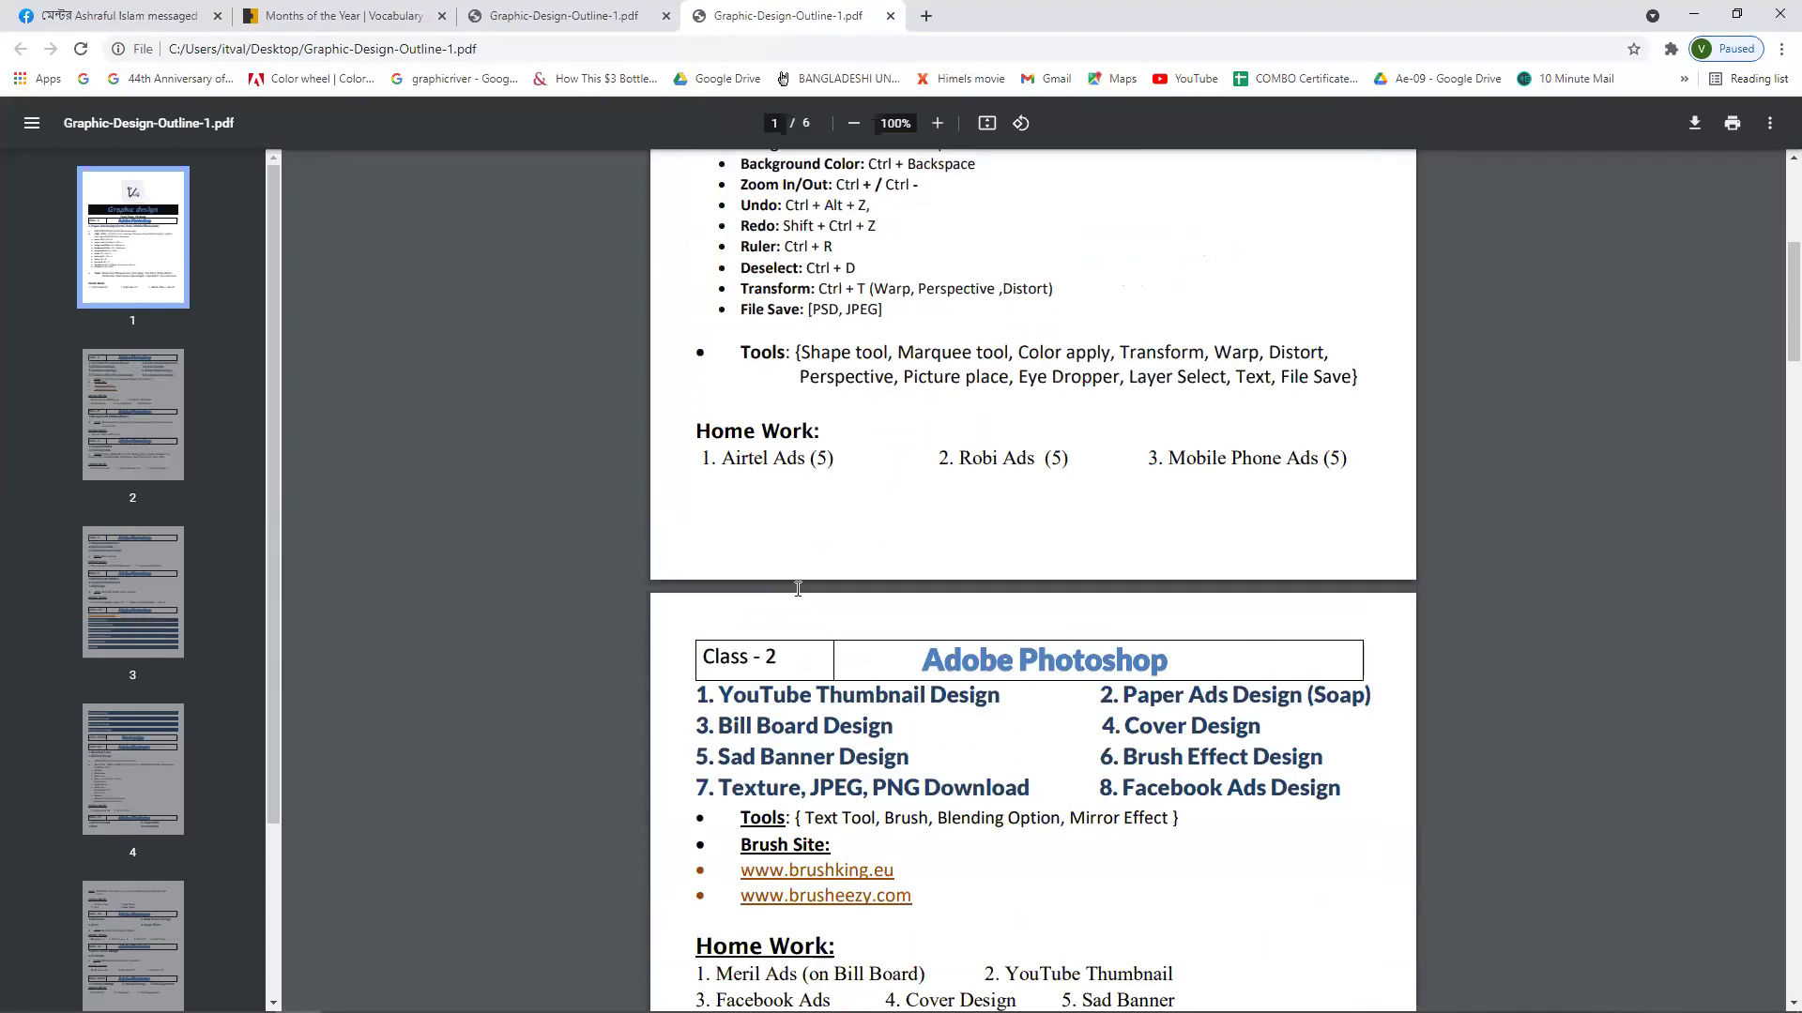
pyautogui.scroll(-2, 797, 589)
pyautogui.moveTo(751, 540); pyautogui.dragTo(839, 509)
pyautogui.moveTo(835, 602); pyautogui.dragTo(903, 602)
# Review the outline through Class 2, clear the stray text highlight, and minimize Chrome.
pyautogui.scroll(1, 850, 721)
pyautogui.scroll(1, 849, 721)
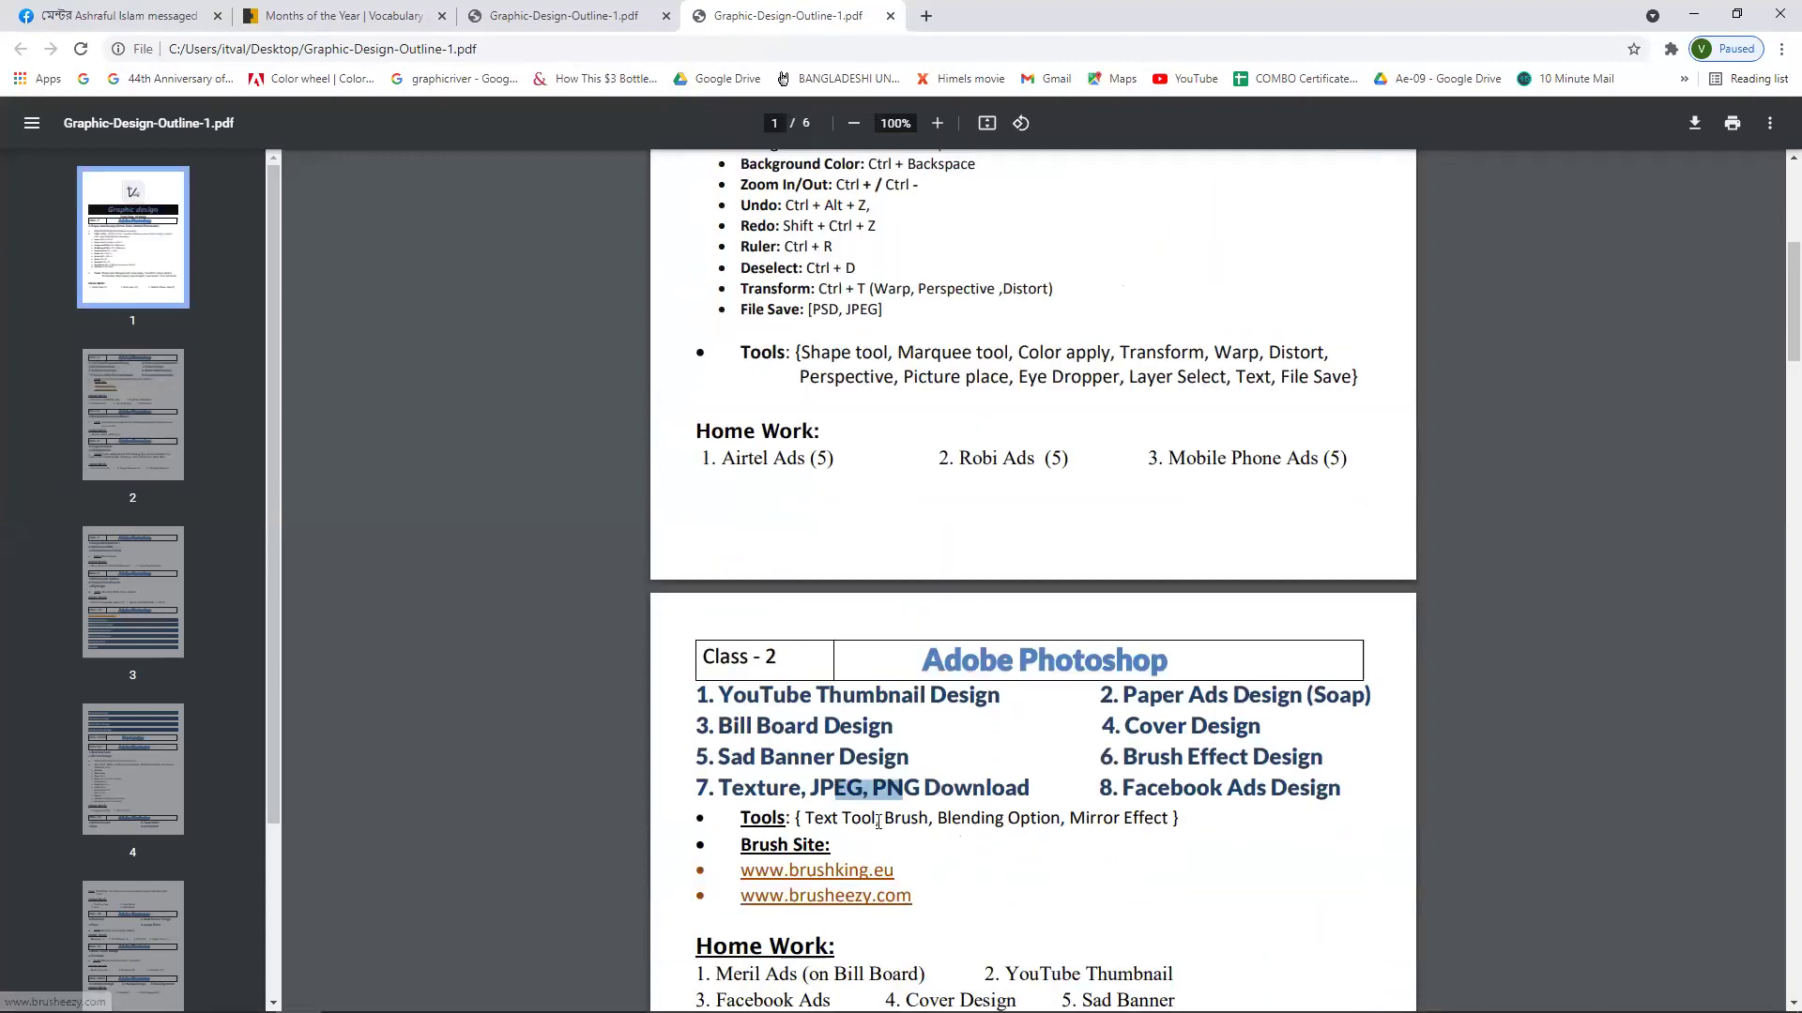
pyautogui.scroll(-3, 848, 721)
pyautogui.click(898, 595)
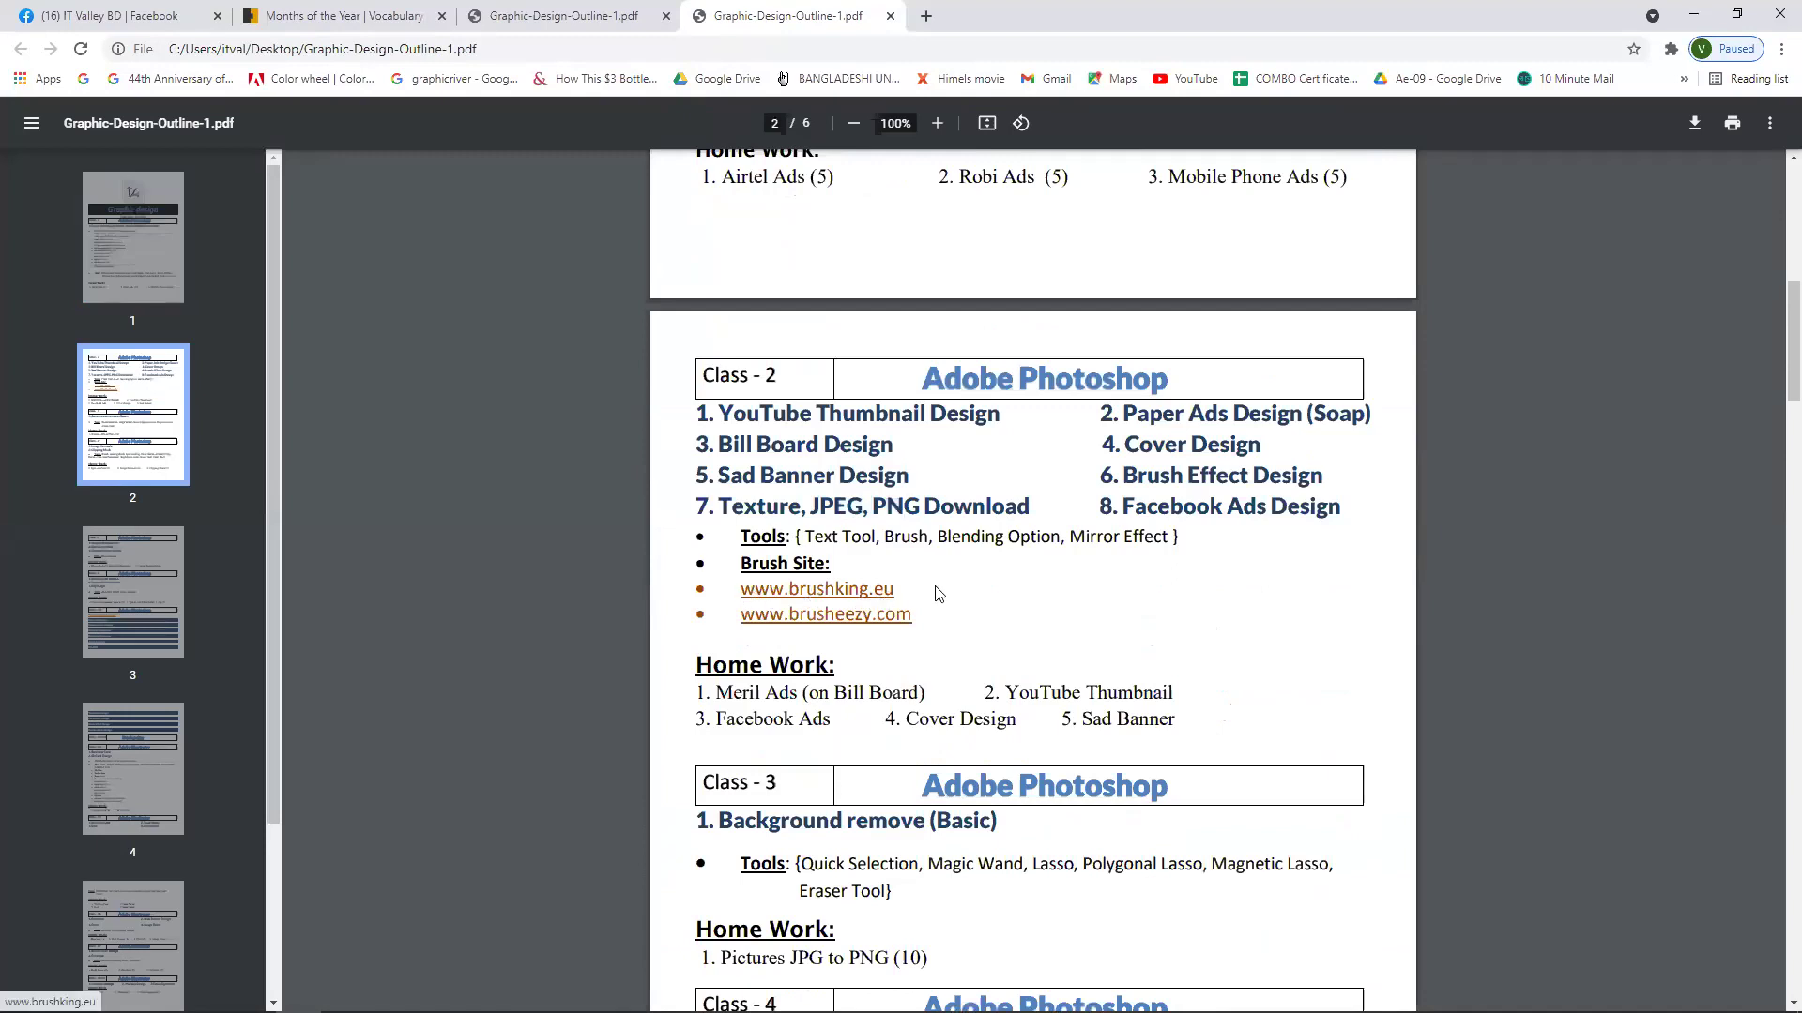
pyautogui.scroll(1, 807, 206)
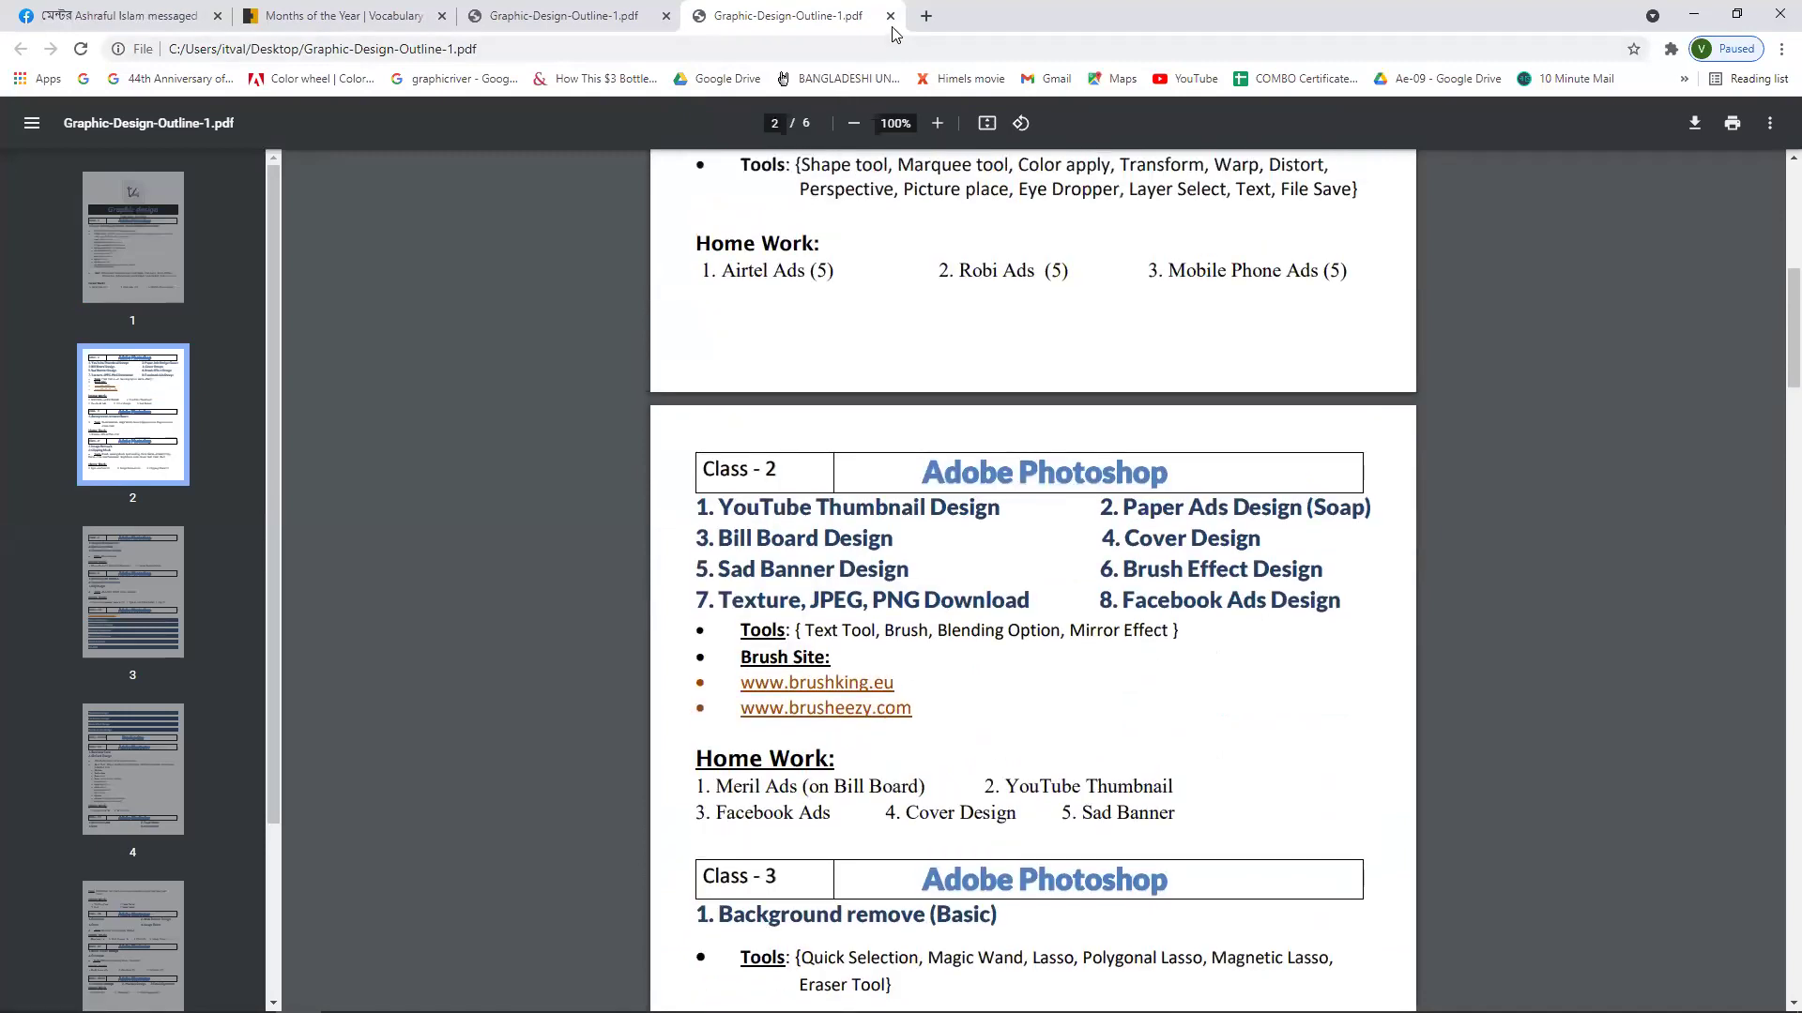
pyautogui.click(1694, 13)
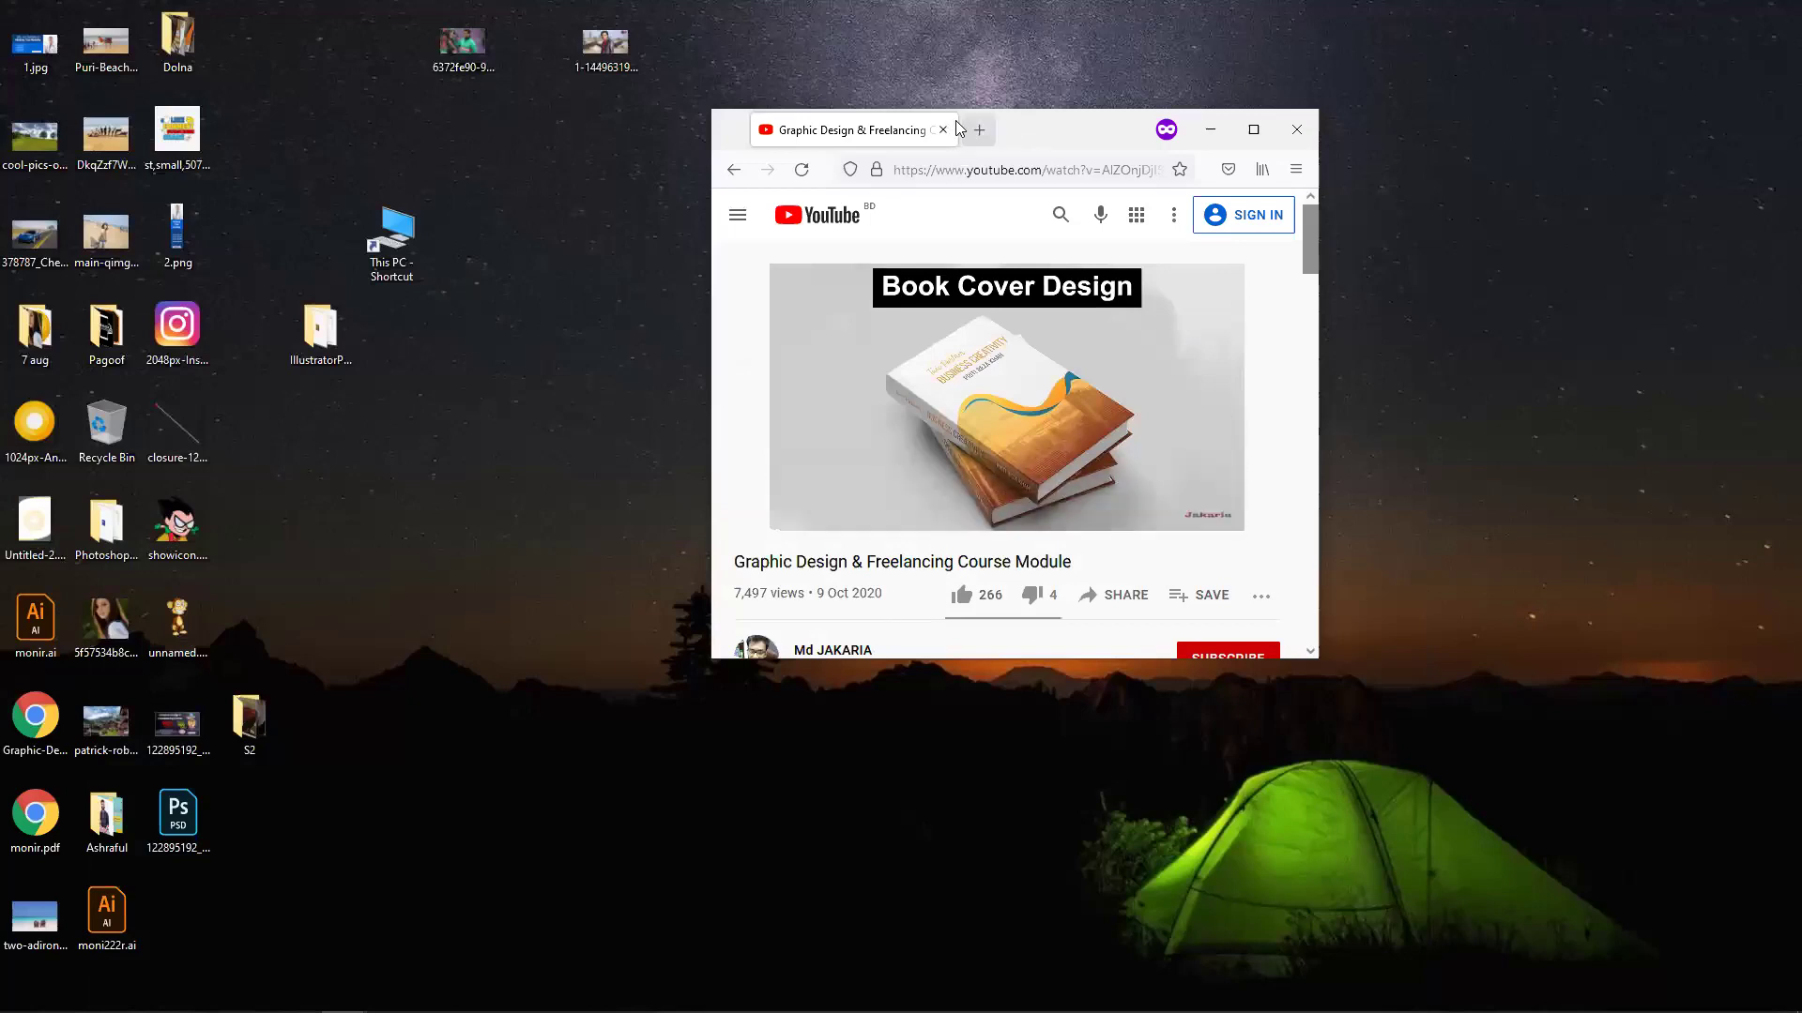
# Maximize the Firefox window so the YouTube course video fills the screen.
pyautogui.click(1254, 130)
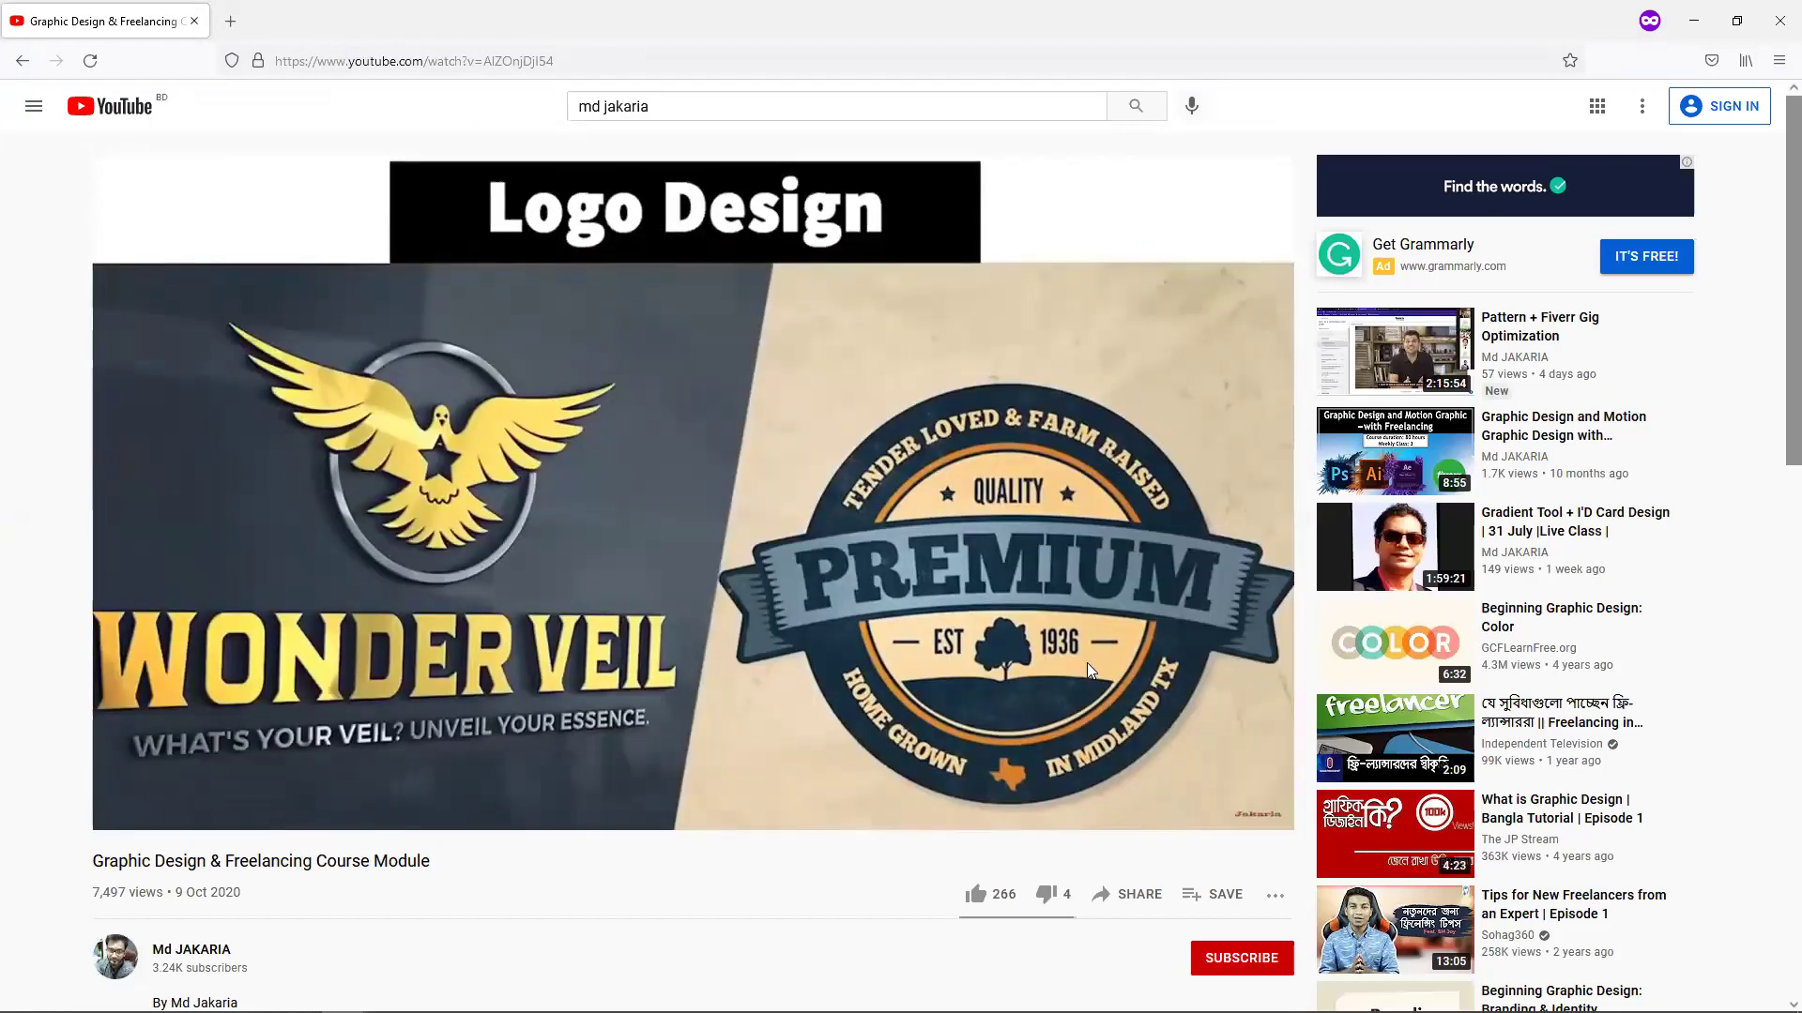
pyautogui.moveTo(1558, 380)
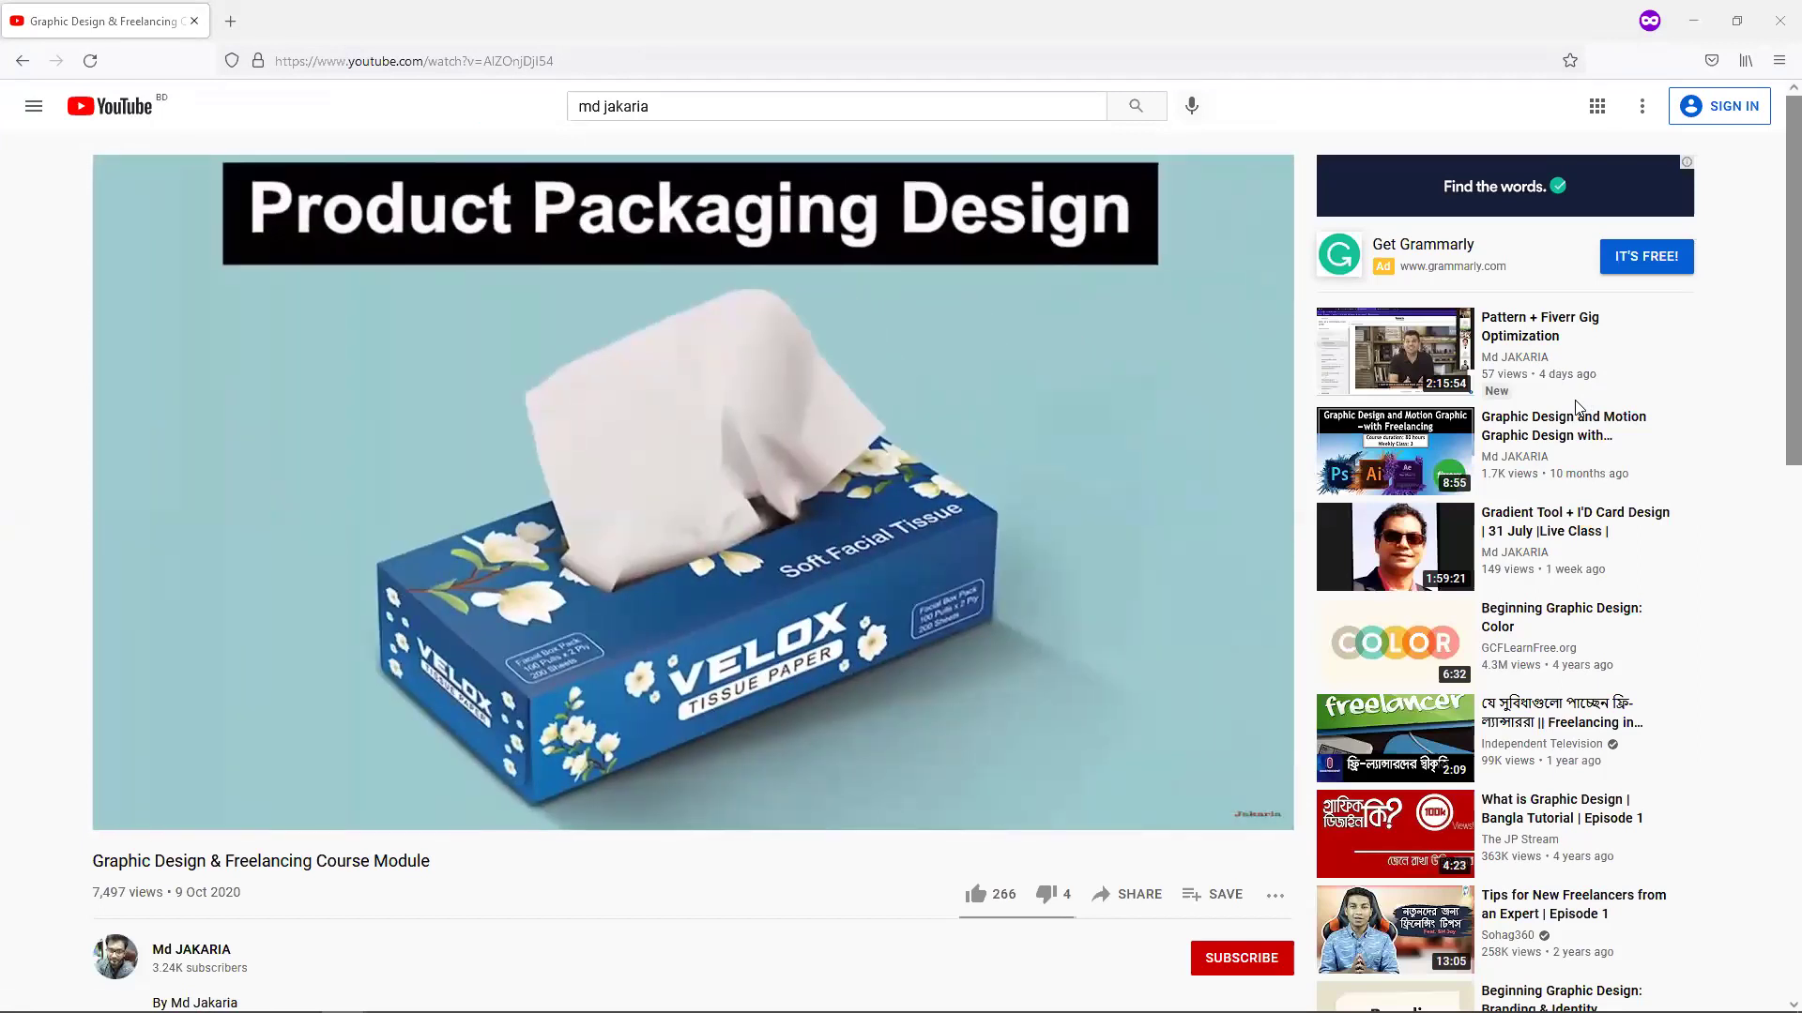
pyautogui.moveTo(985, 556)
pyautogui.moveTo(1463, 1006)
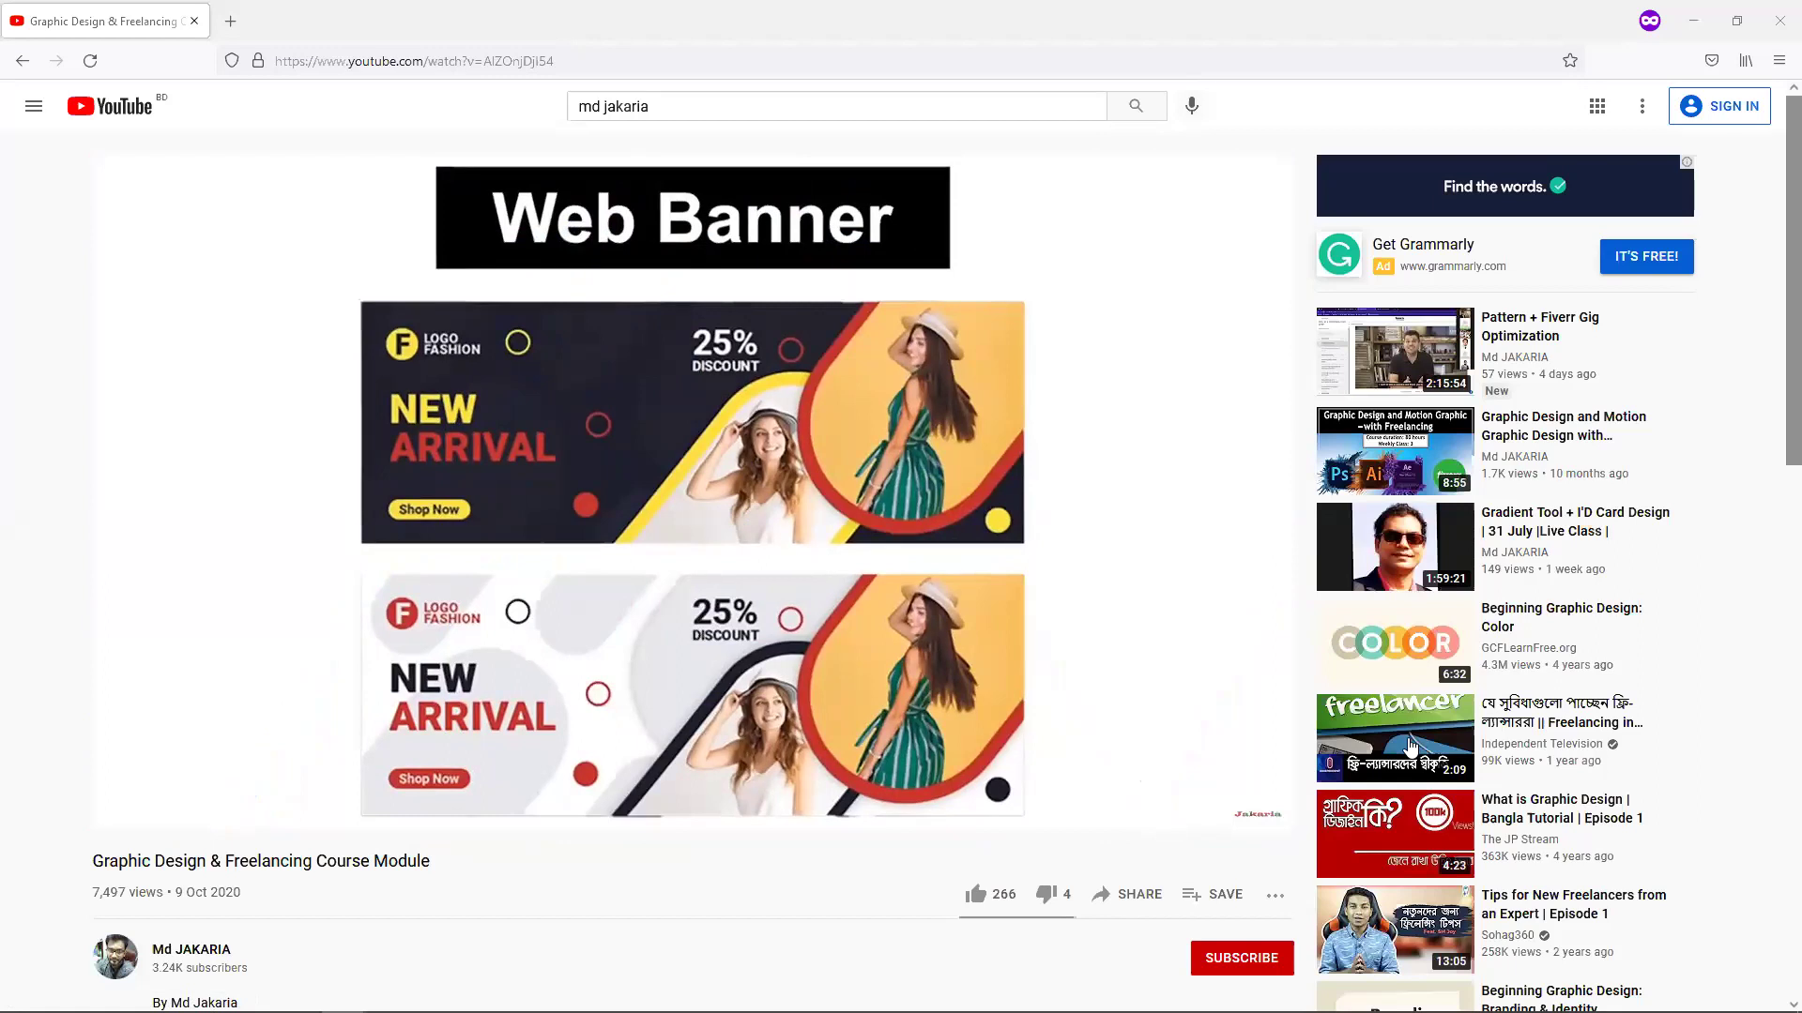
pyautogui.moveTo(1573, 375)
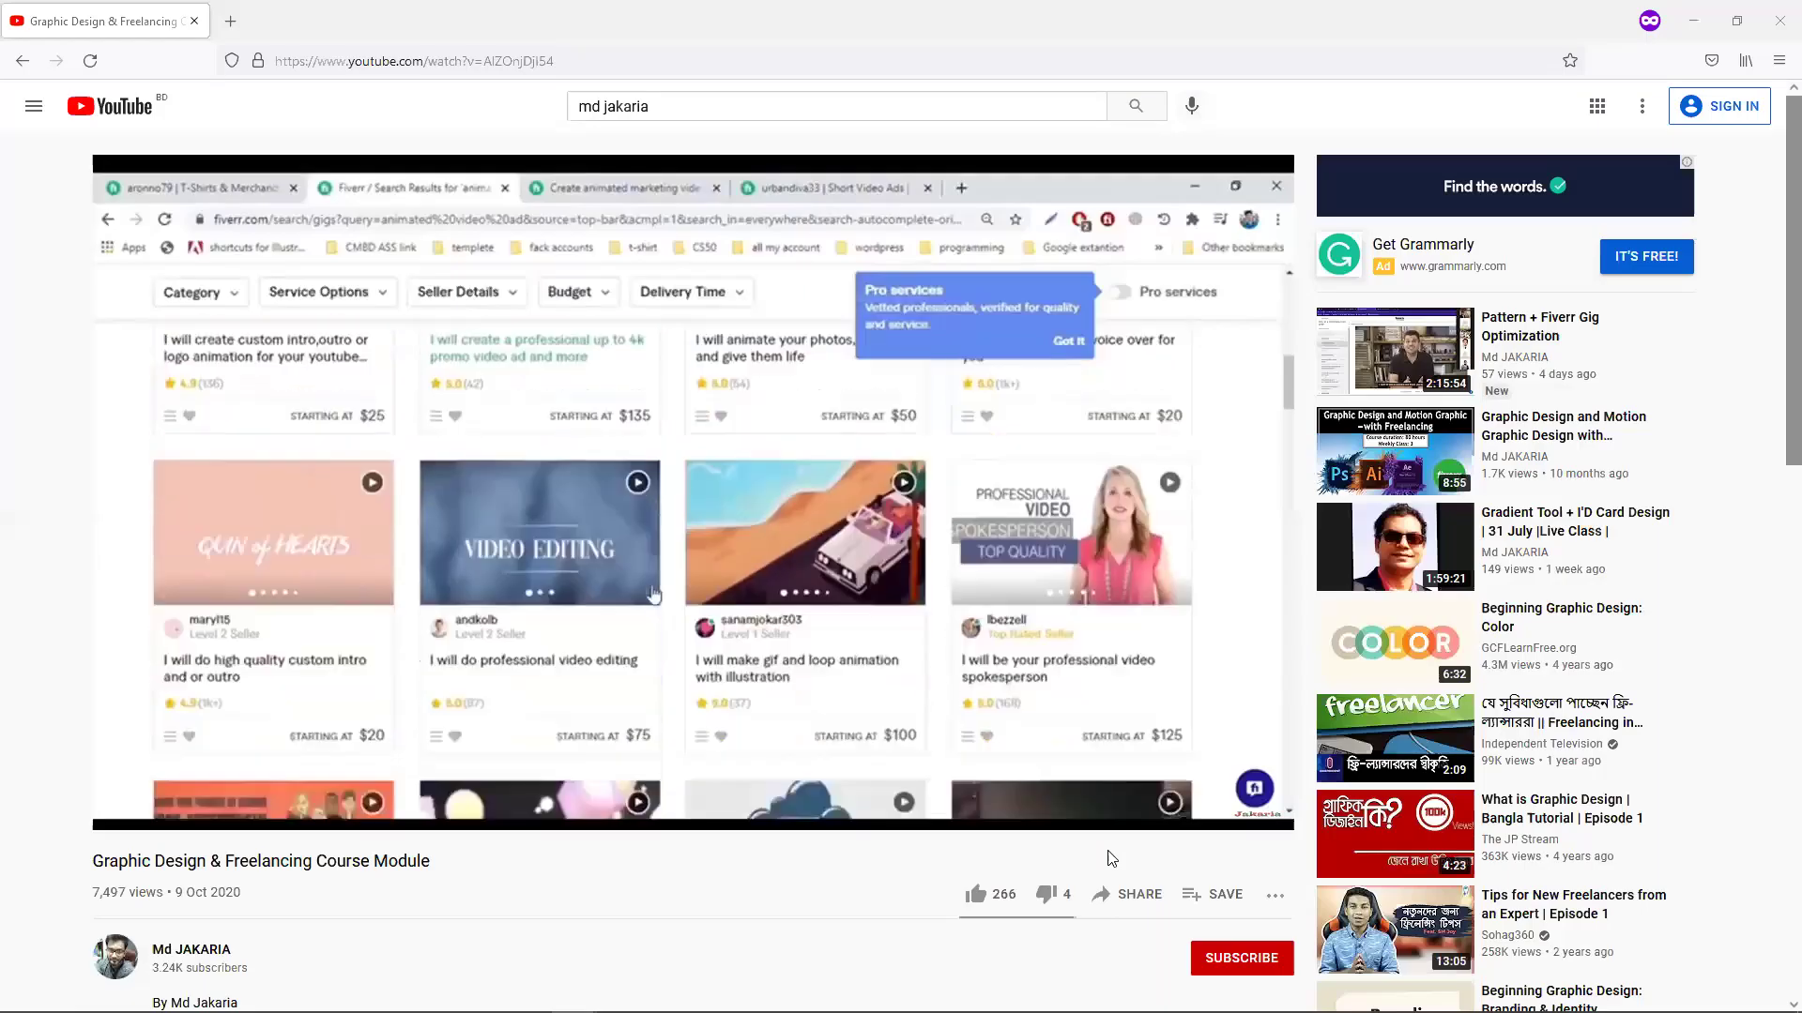
# Let the video end, then start 'Pattern + Fiverr Gig Optimization' from the Up next card.
pyautogui.moveTo(1109, 727)
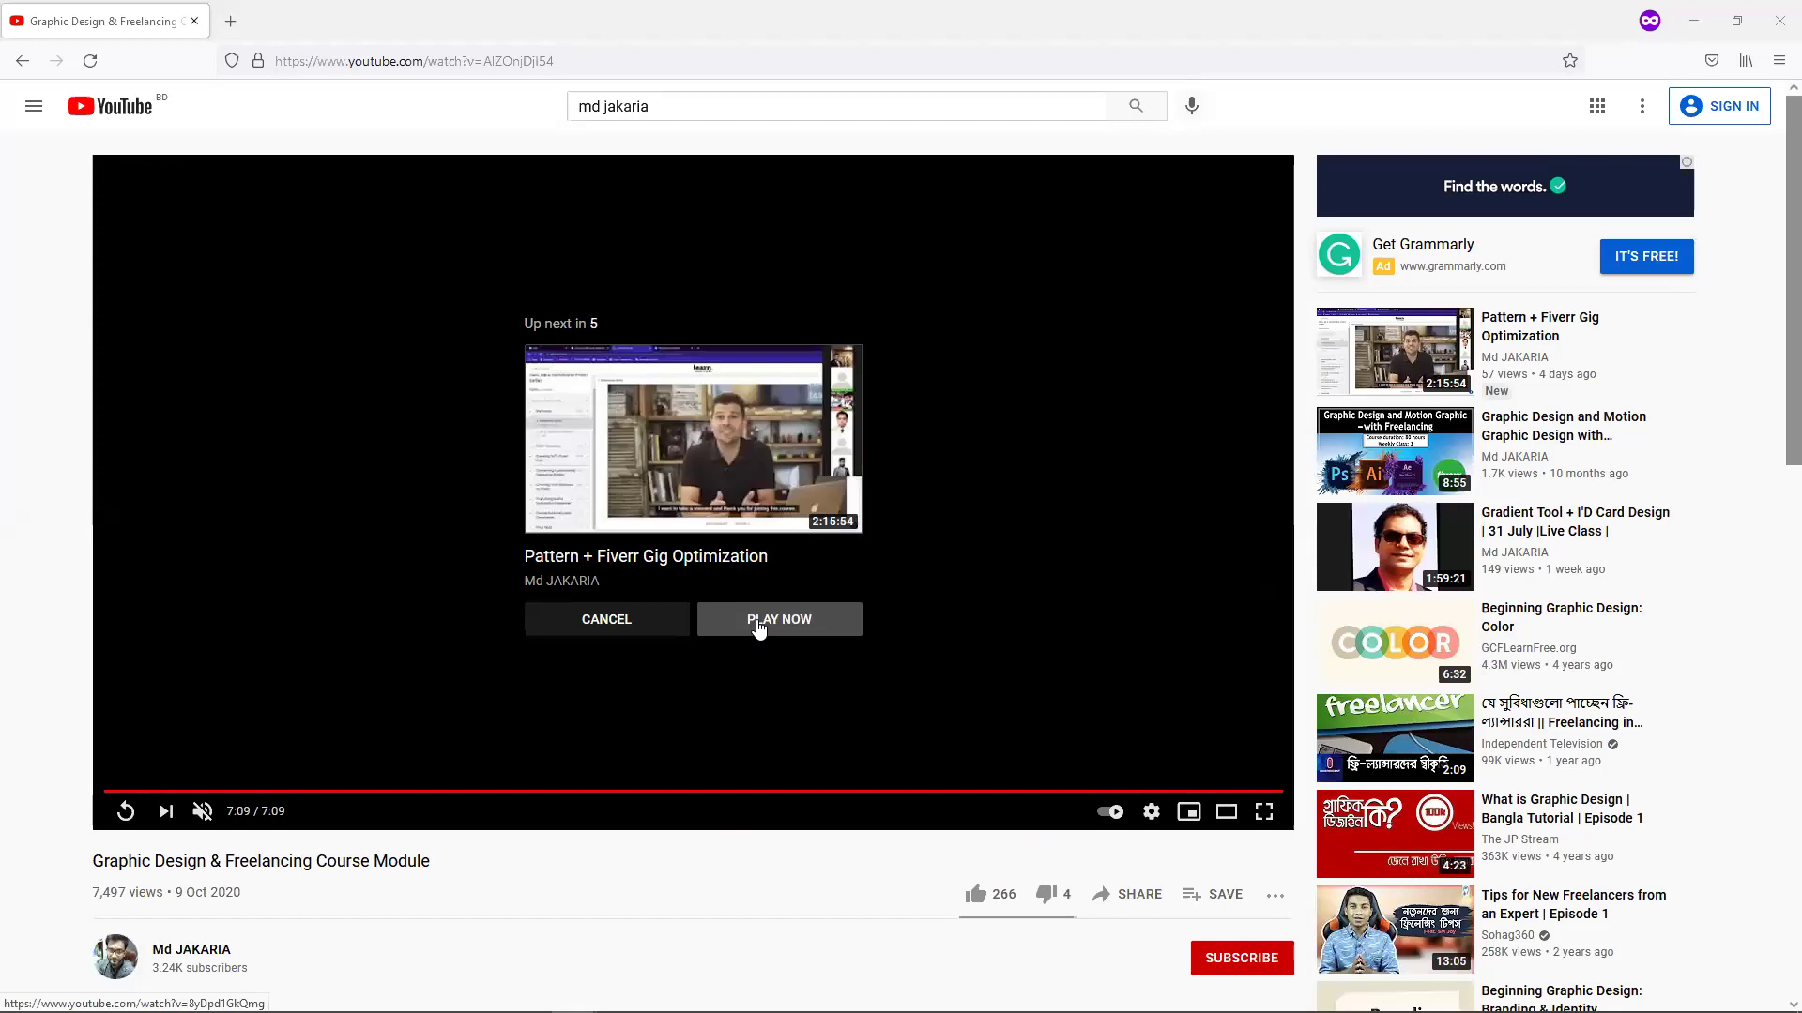
pyautogui.click(760, 623)
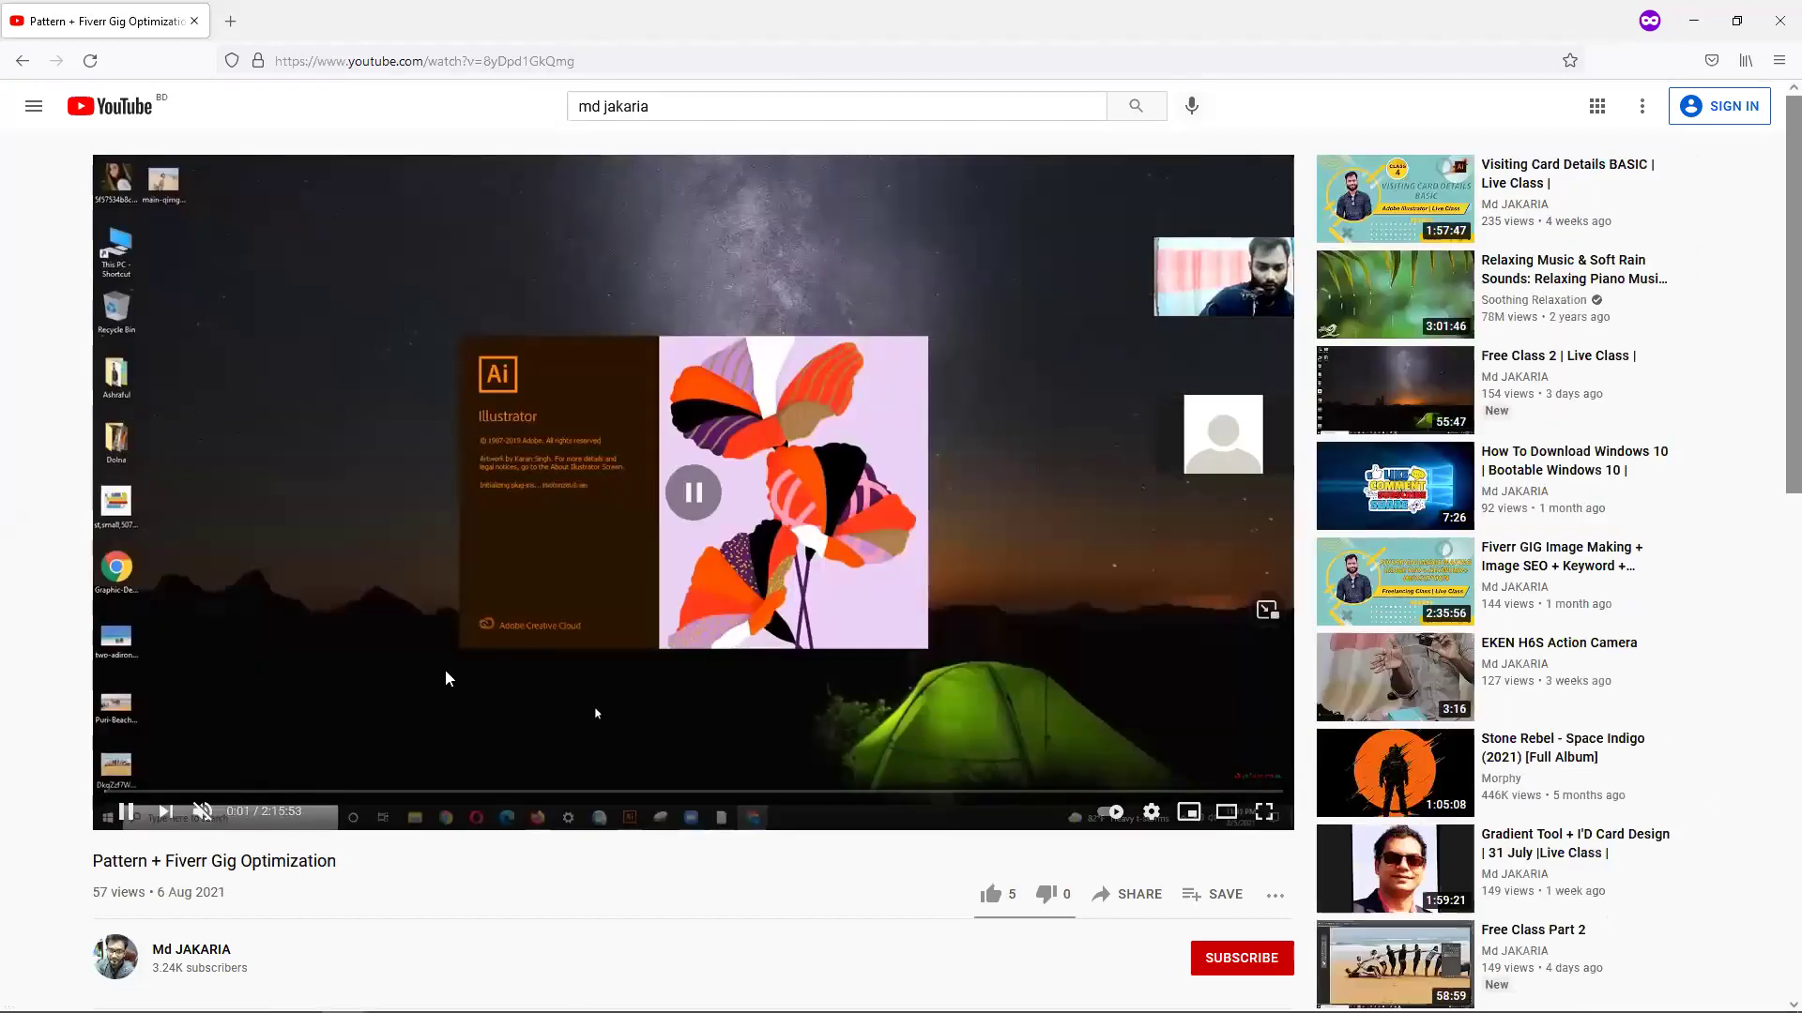
# Minimize the browser and drag the IllustratorPortable folder to the desktop centre.
pyautogui.click(1689, 19)
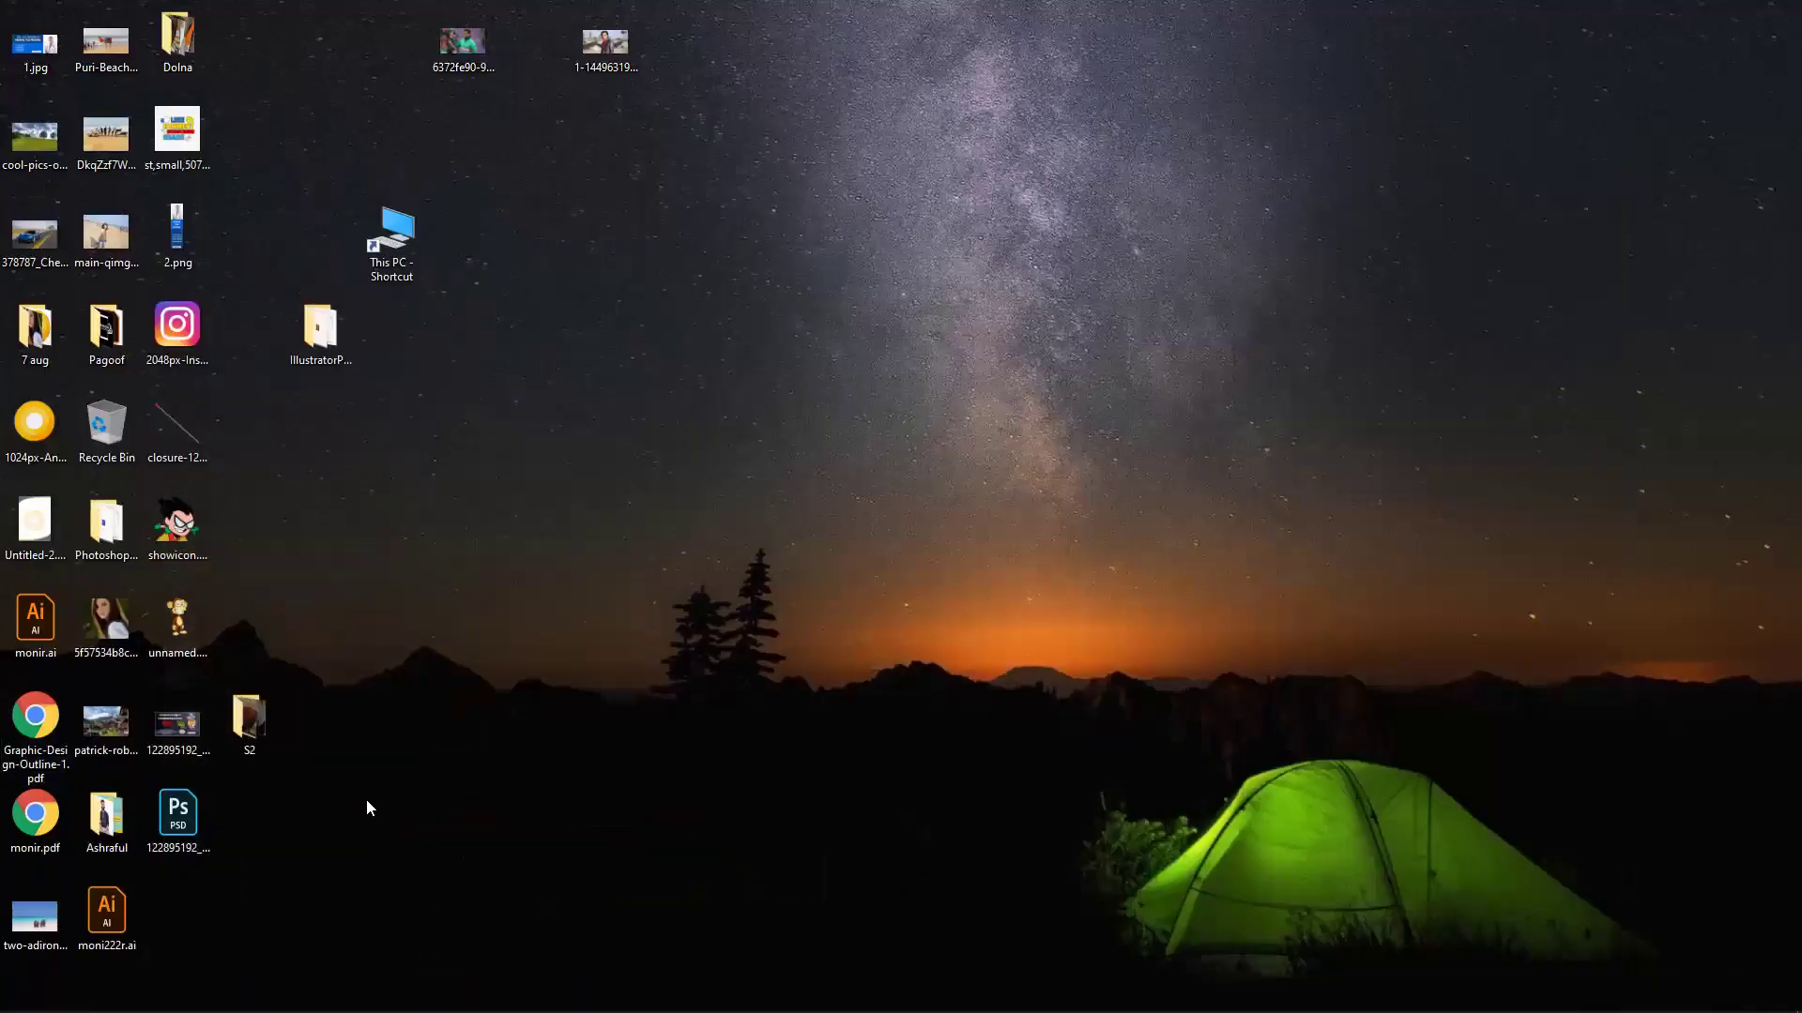
pyautogui.moveTo(334, 345); pyautogui.dragTo(897, 362)
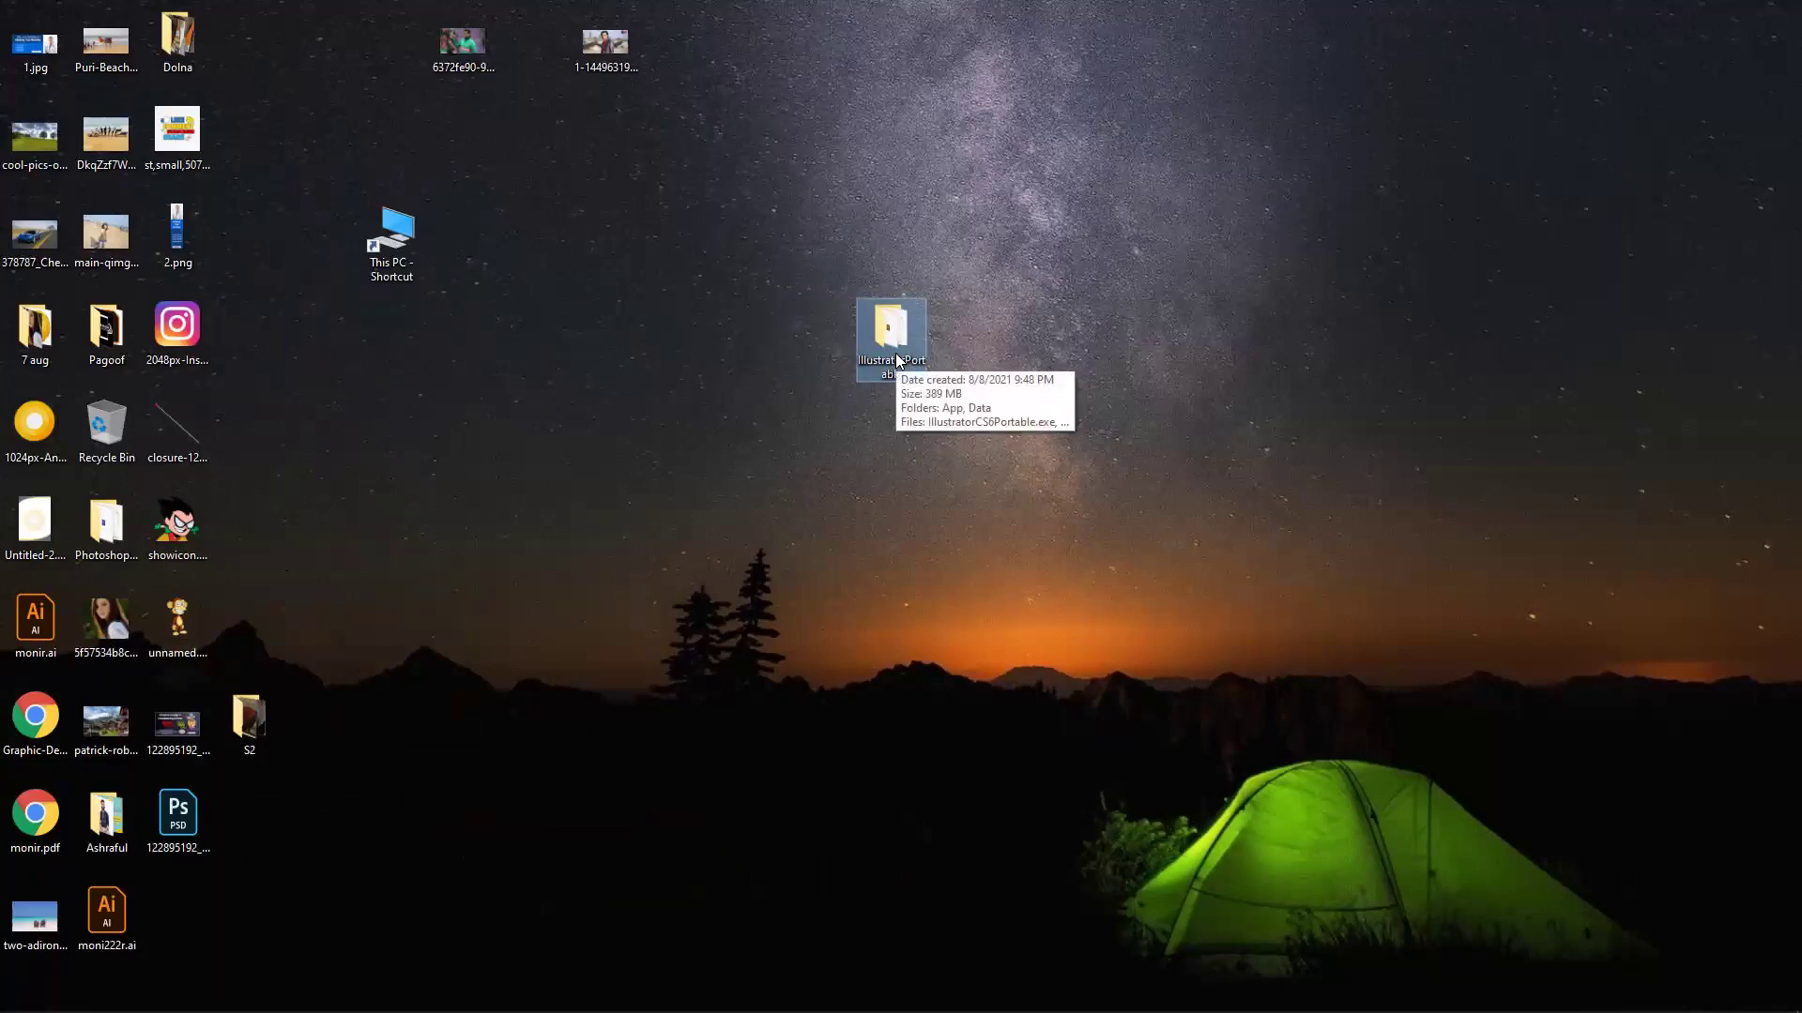
# Nudge the IllustratorPortable folder, open it, and select IllustratorCS6Portable.exe.
pyautogui.moveTo(905, 336); pyautogui.dragTo(997, 392)
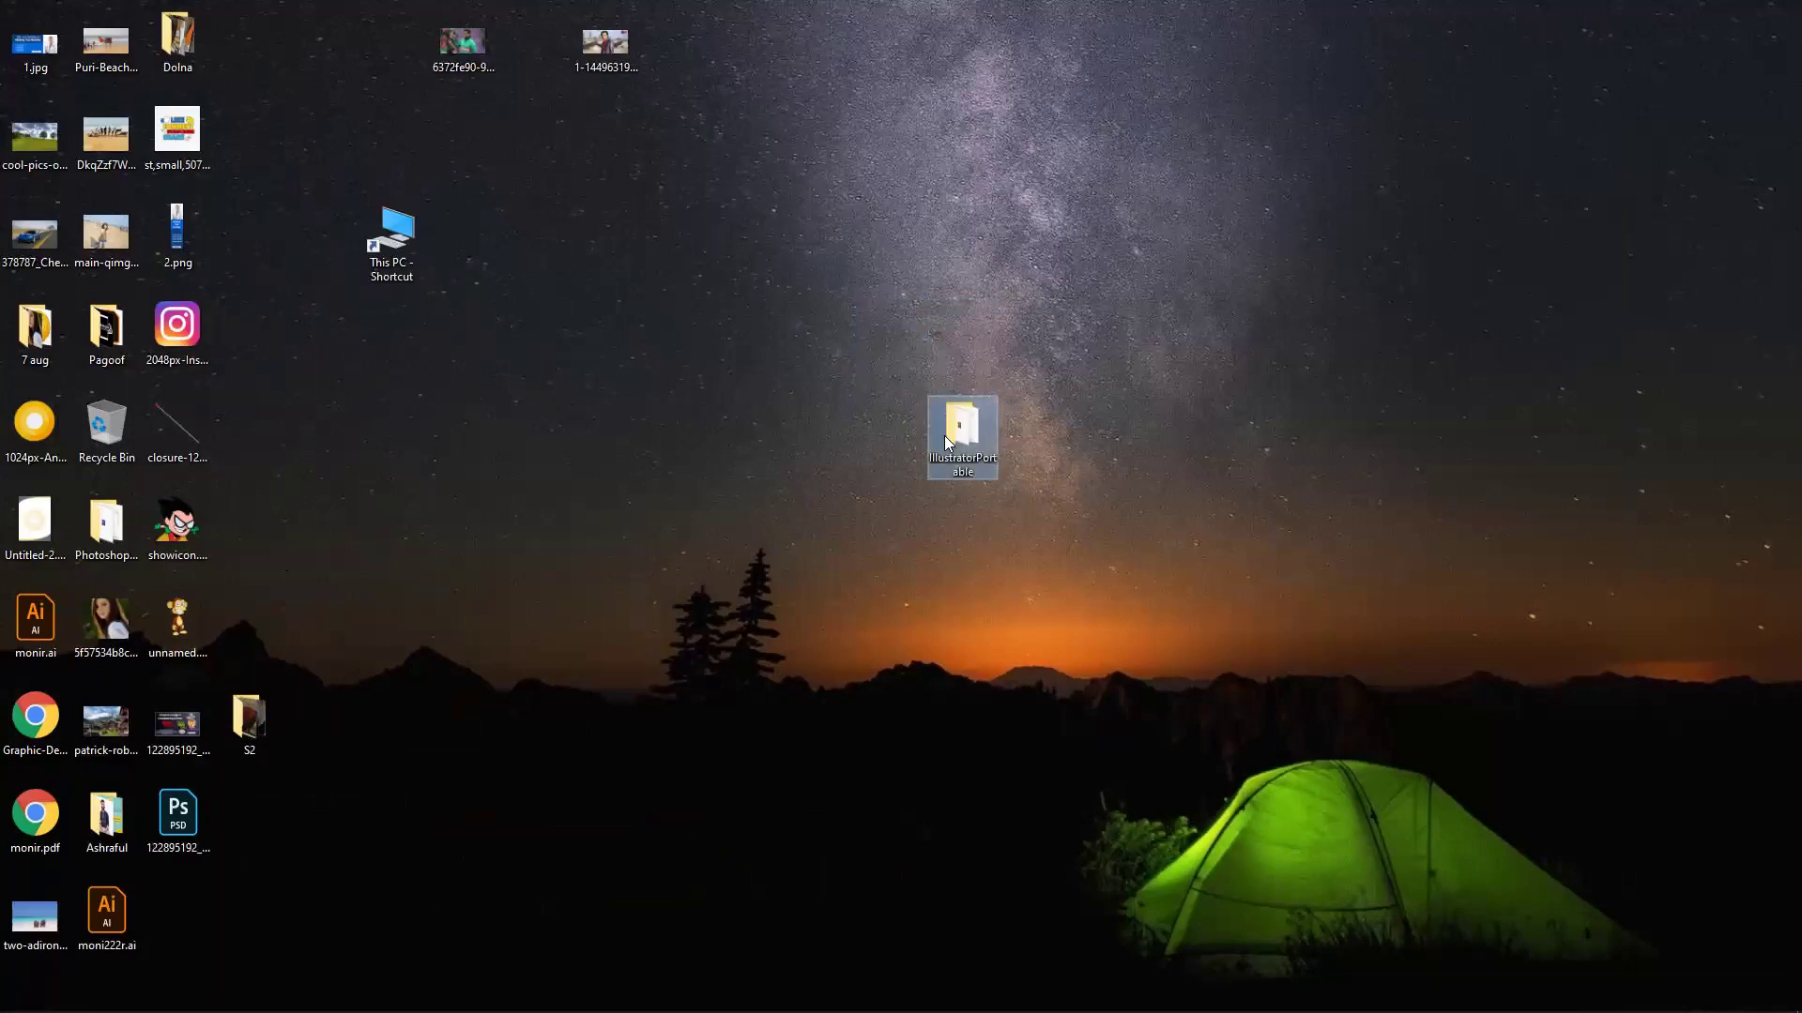
pyautogui.doubleClick(957, 404)
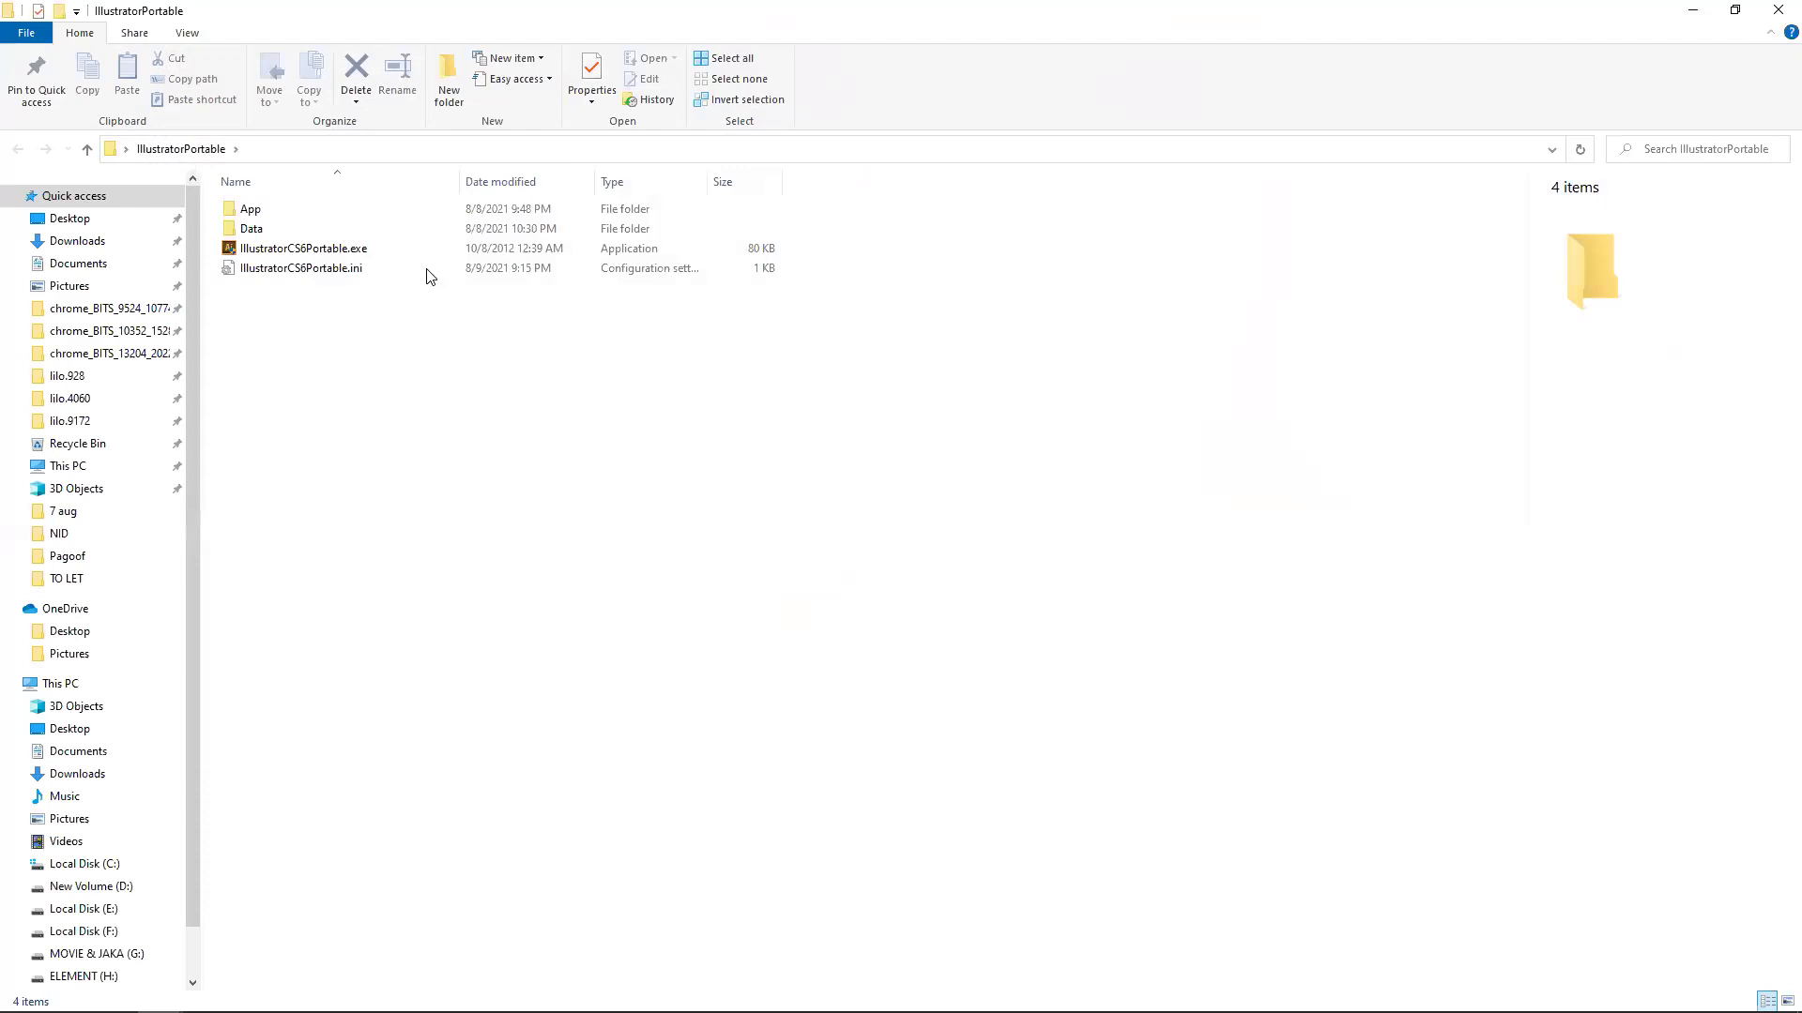
pyautogui.click(383, 252)
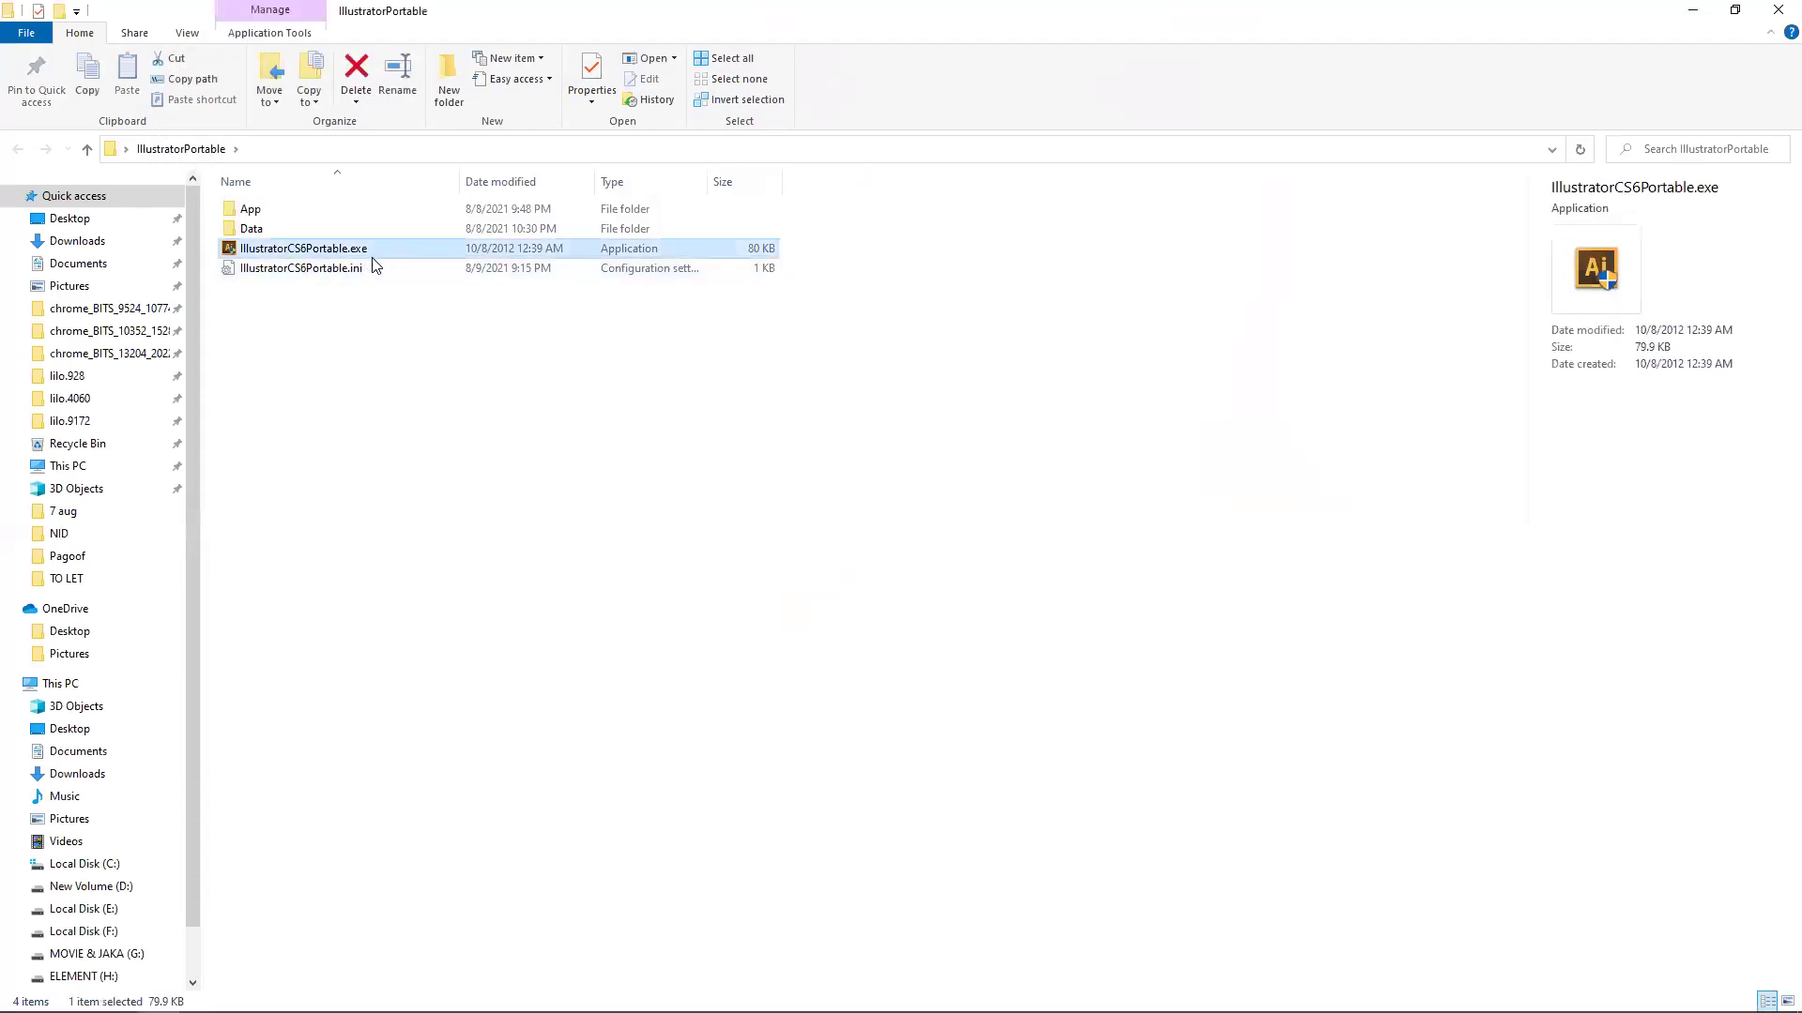
# Launch IllustratorCS6Portable.exe, maximize its window, hide Explorer, and place the Tools panel at the left edge.
pyautogui.doubleClick(458, 251)
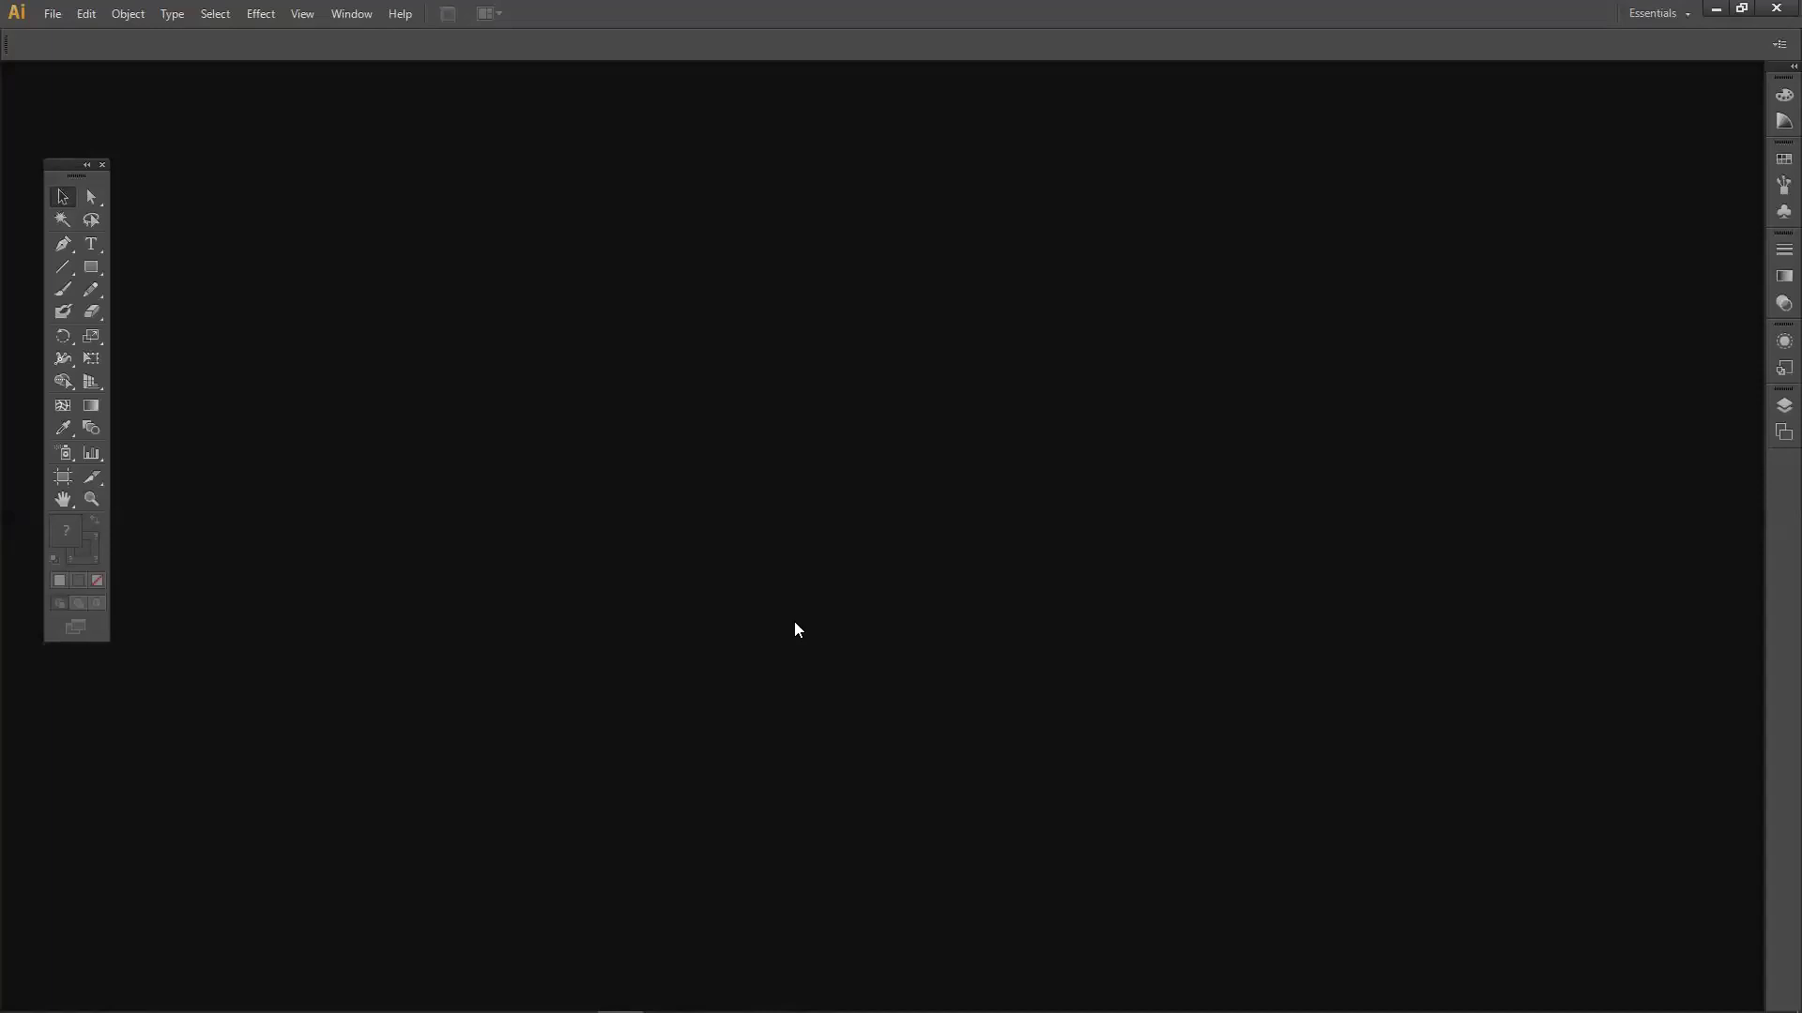
pyautogui.doubleClick(548, 9)
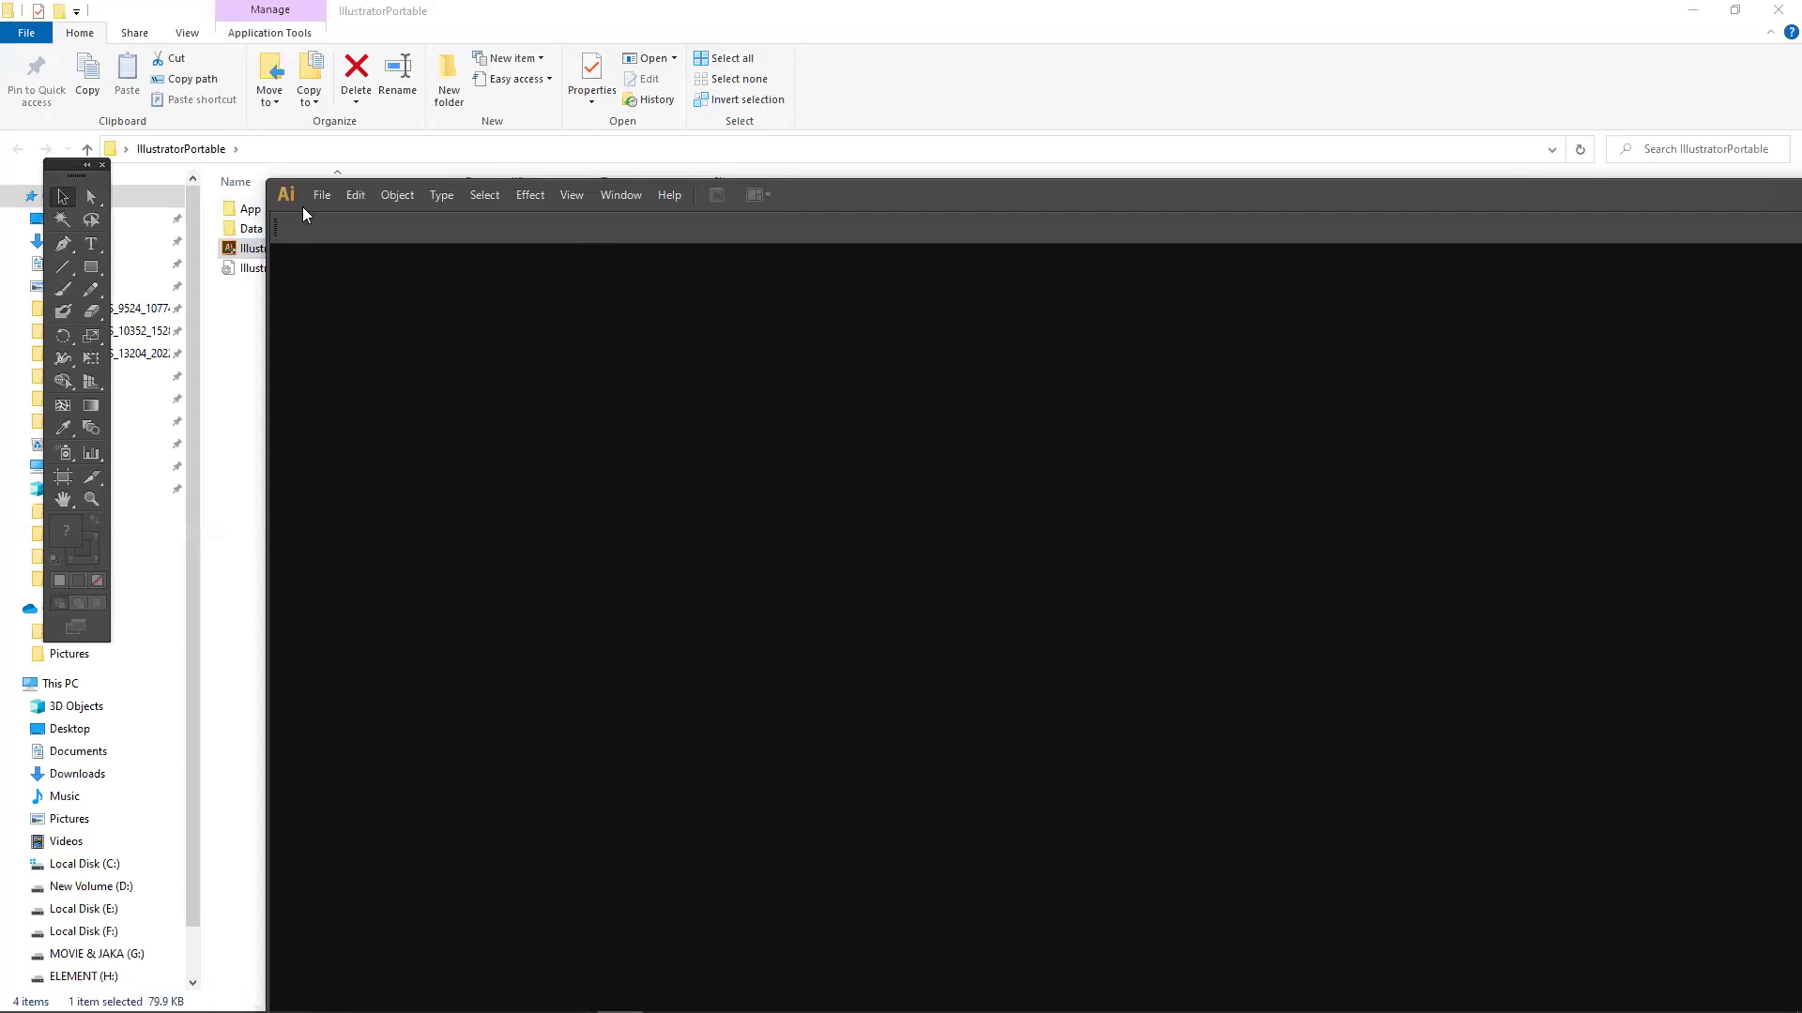
pyautogui.click(1693, 9)
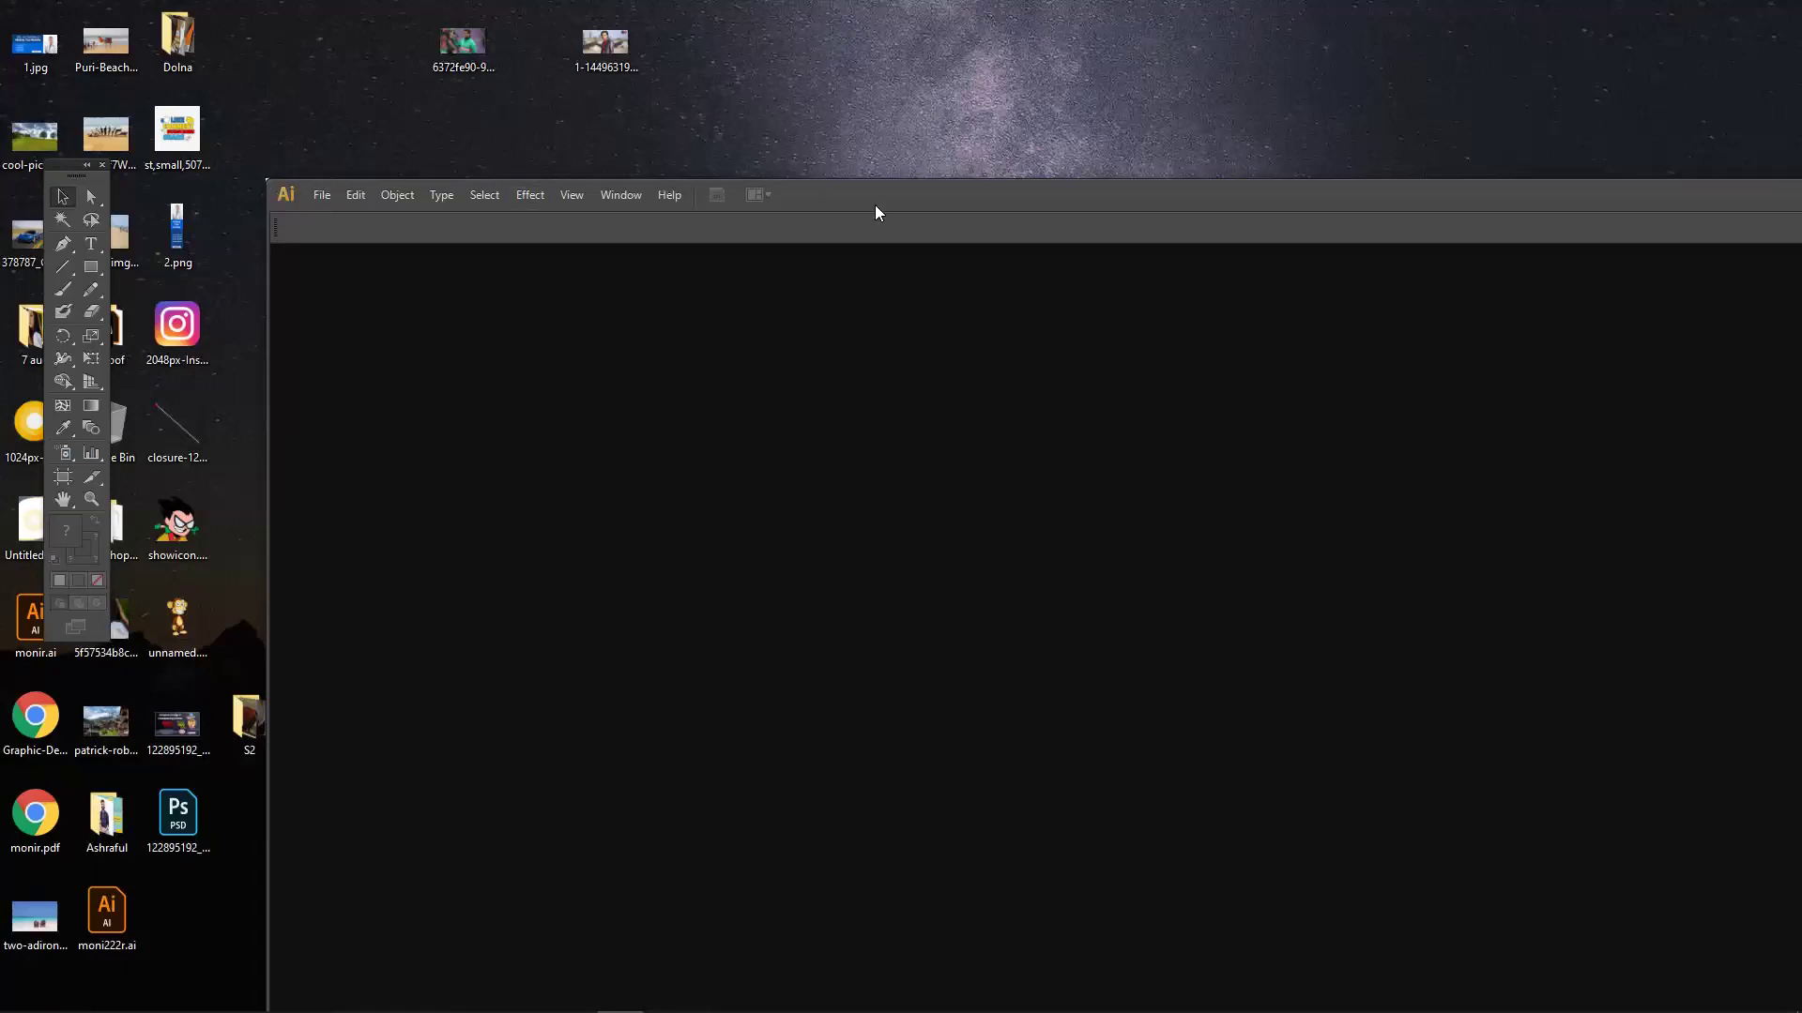
pyautogui.moveTo(878, 212); pyautogui.dragTo(629, 8)
pyautogui.moveTo(62, 176); pyautogui.dragTo(132, 195)
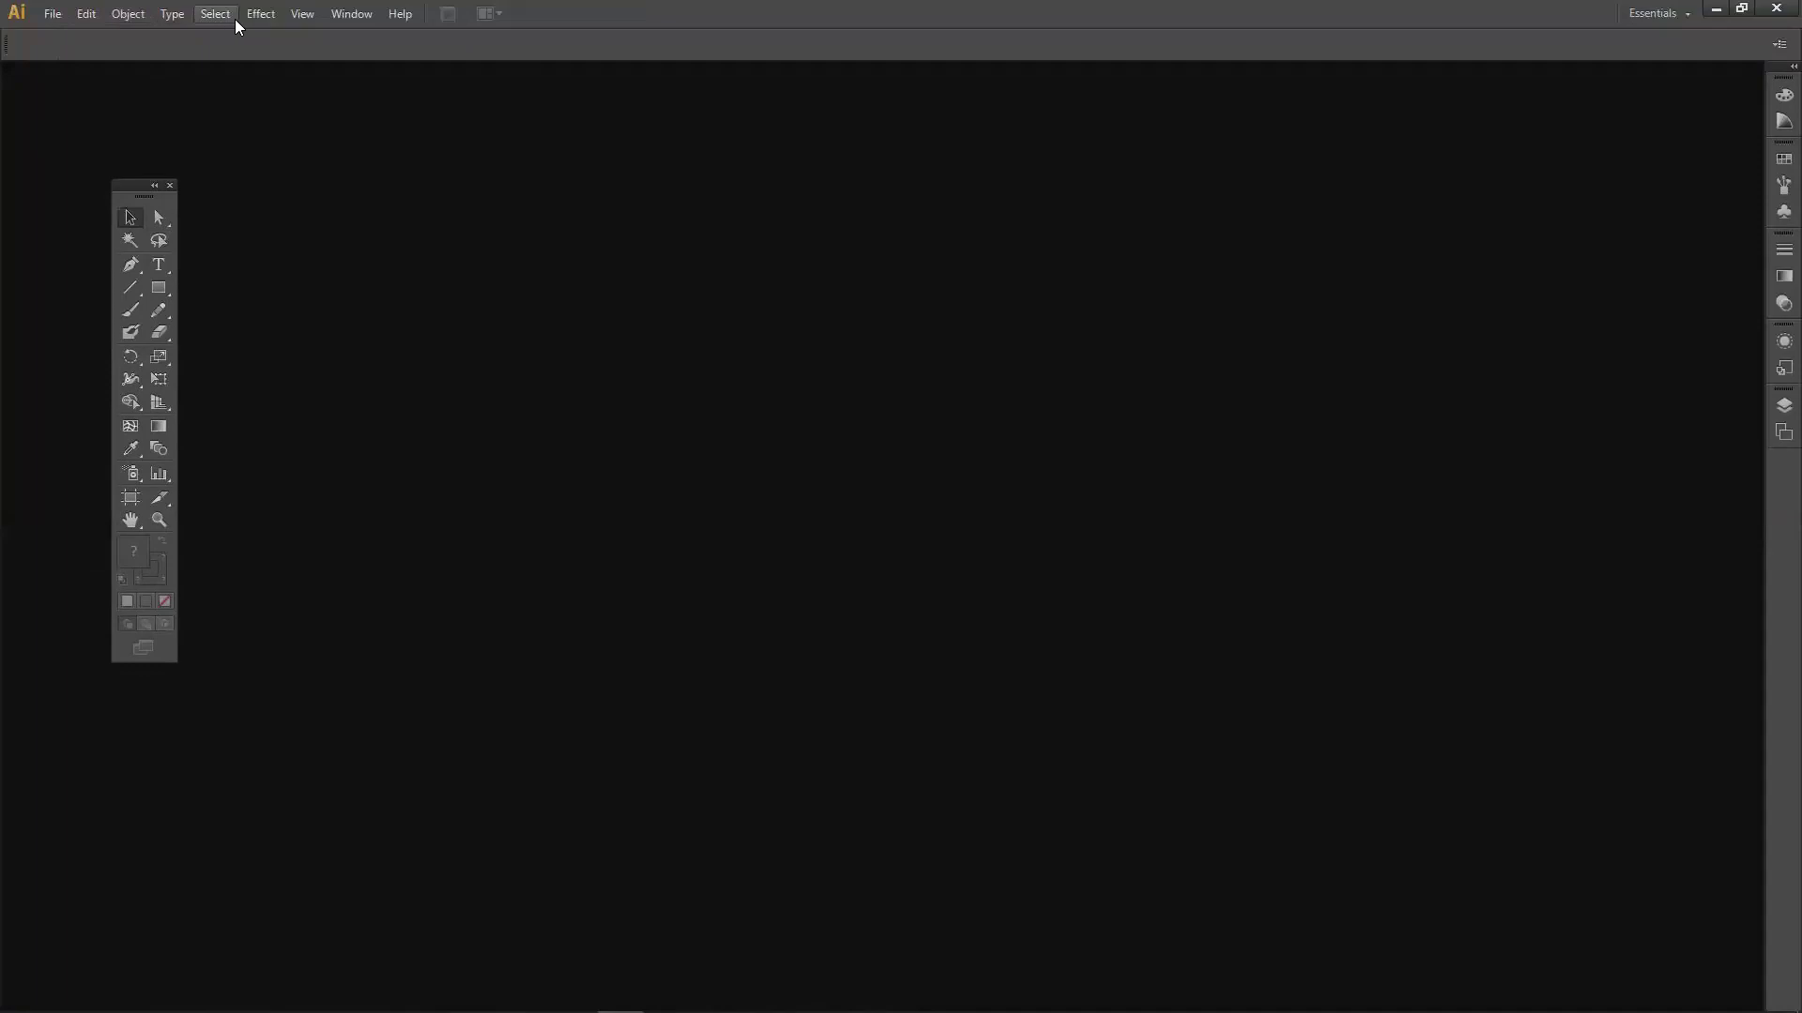
pyautogui.moveTo(141, 191); pyautogui.dragTo(62, 210)
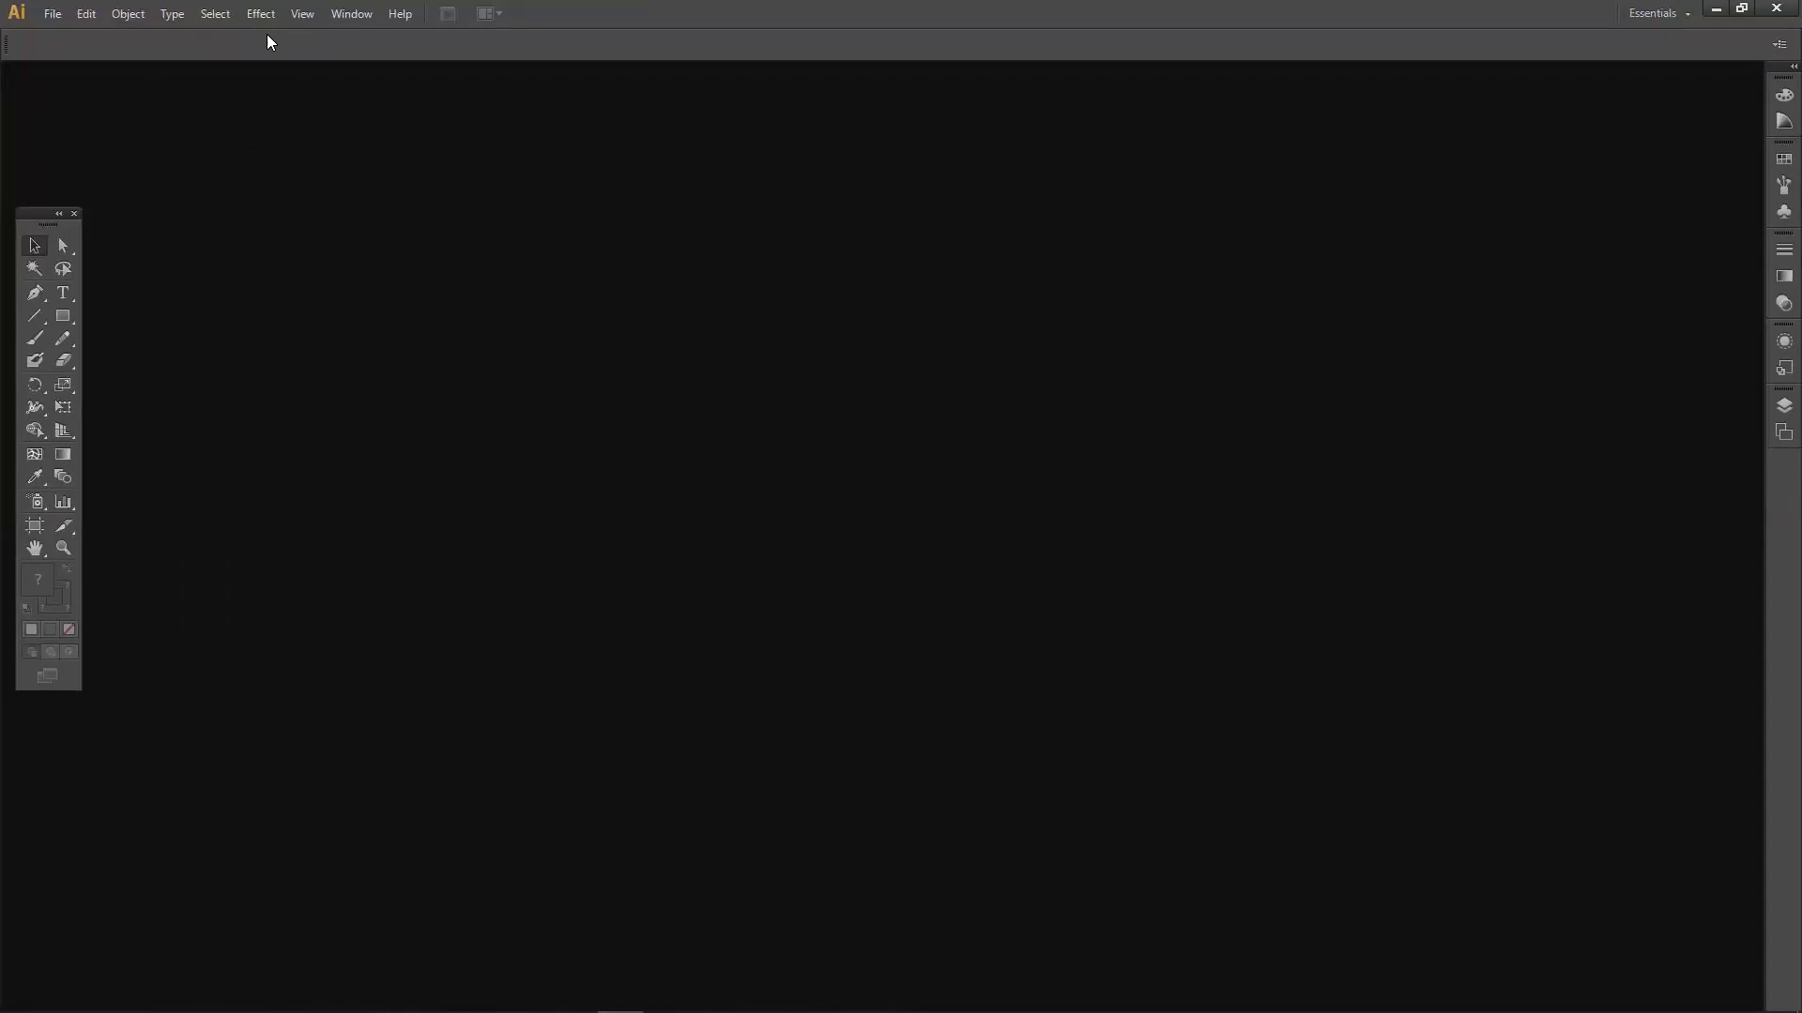
# Bring up the New Document dialog from the File menu, showing A4 at 210 × 297 mm.
pyautogui.click(60, 15)
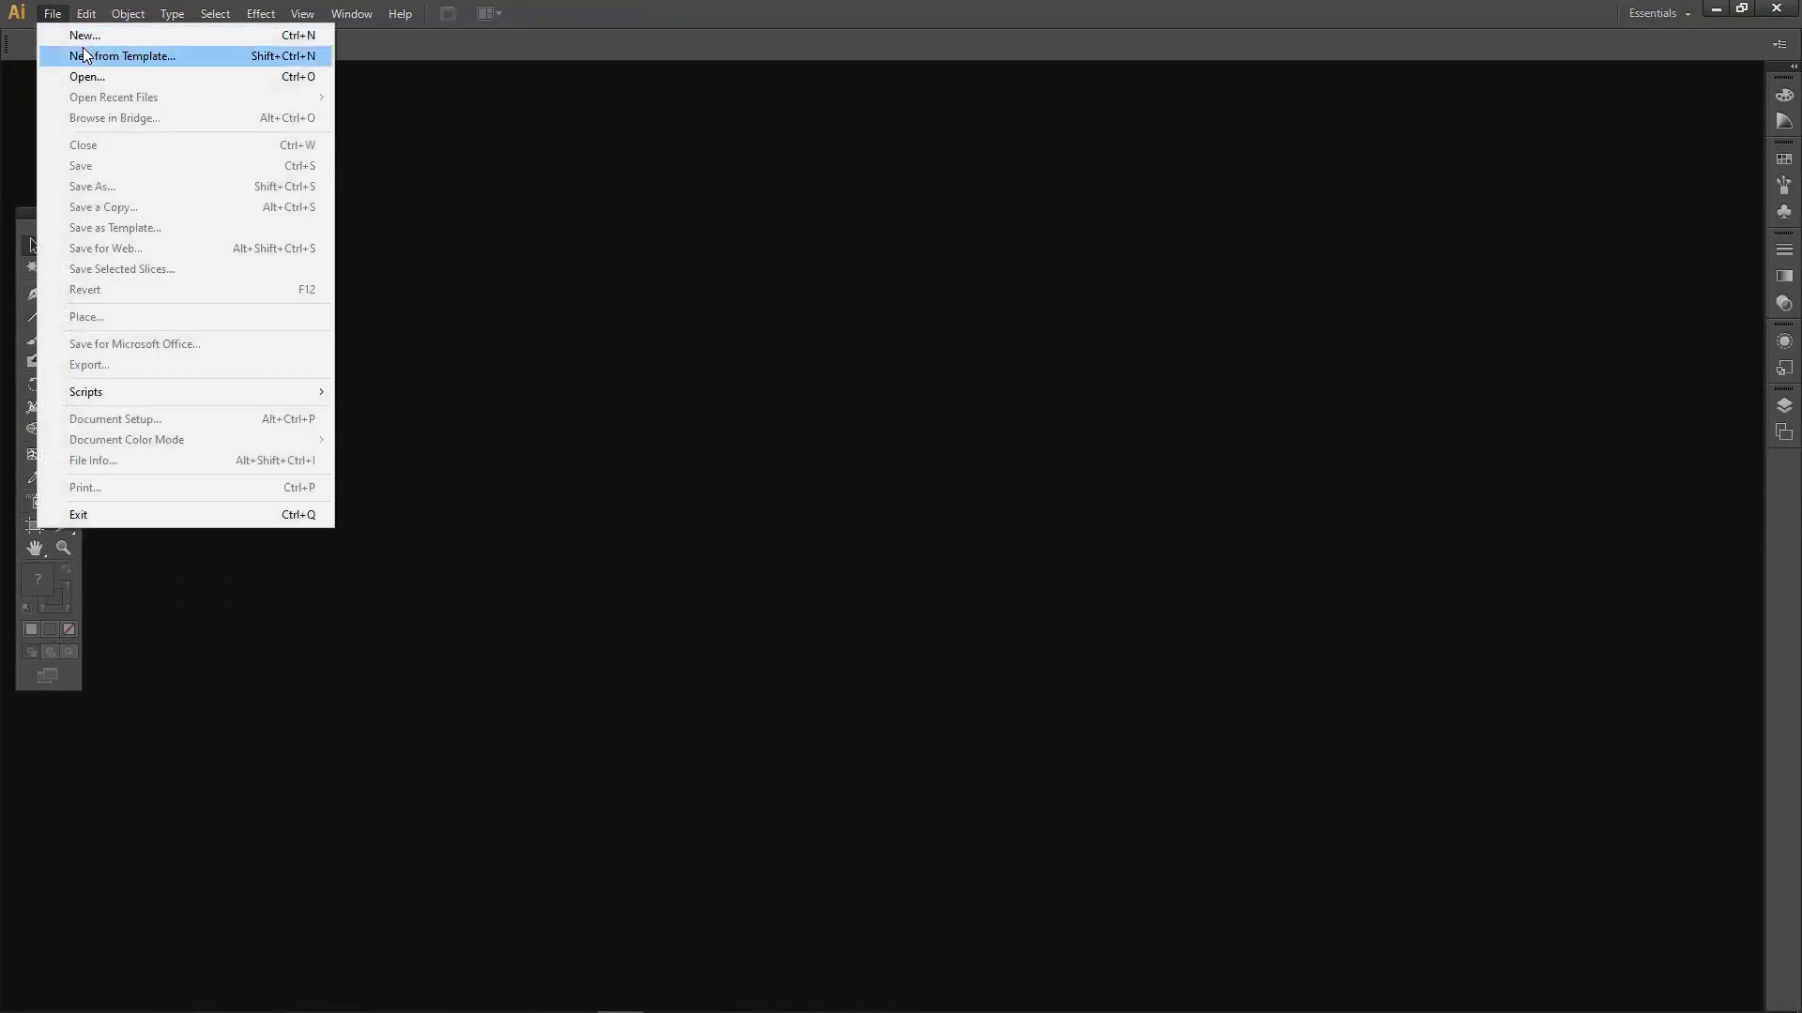
pyautogui.click(175, 52)
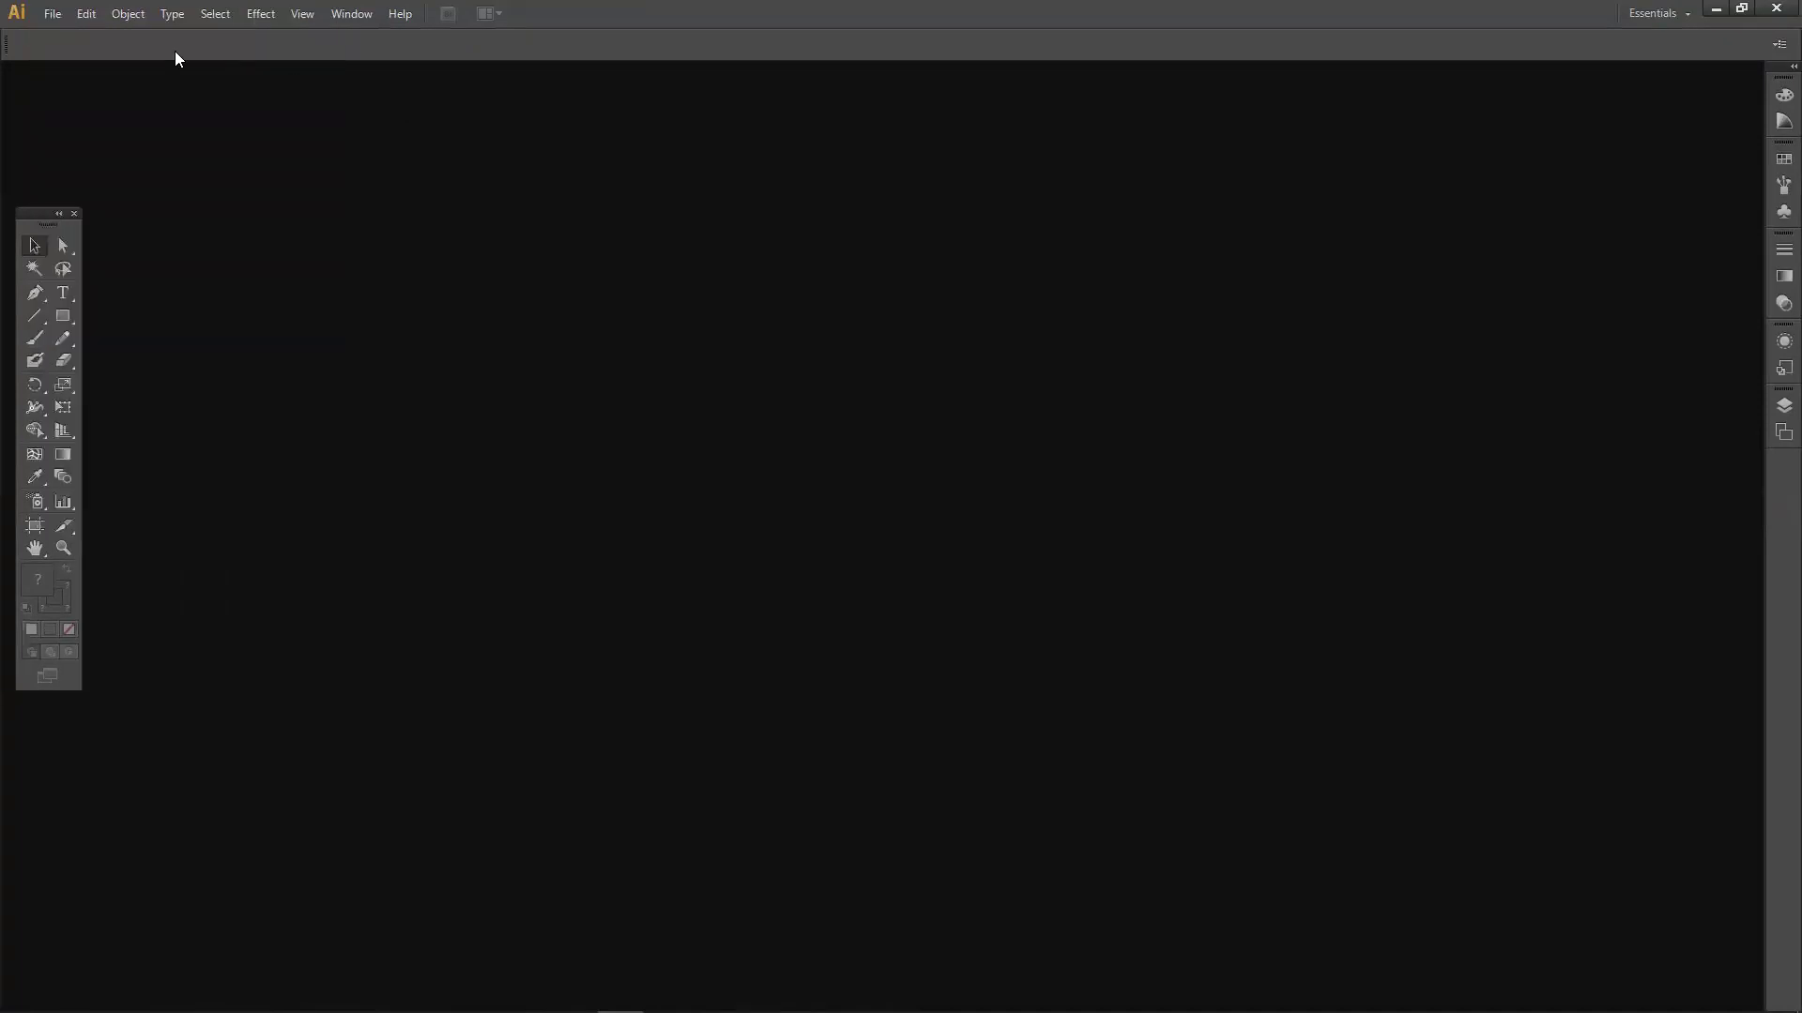
pyautogui.click(53, 14)
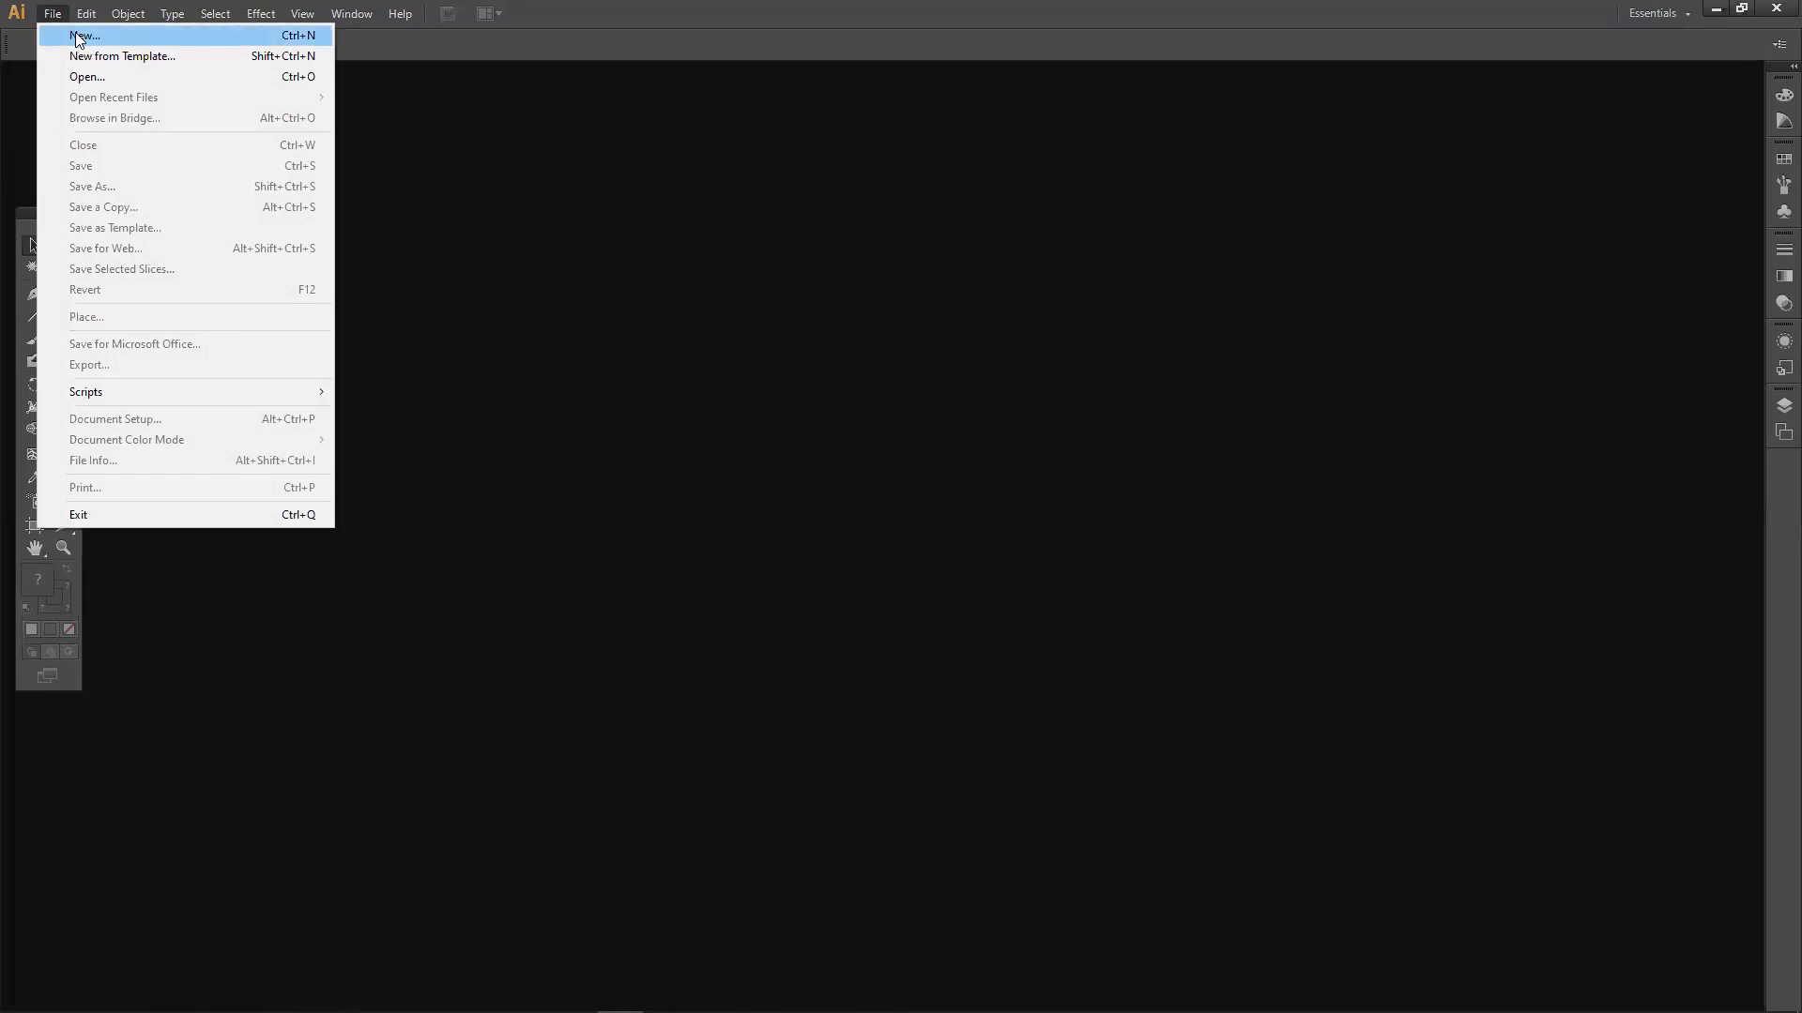
pyautogui.click(79, 36)
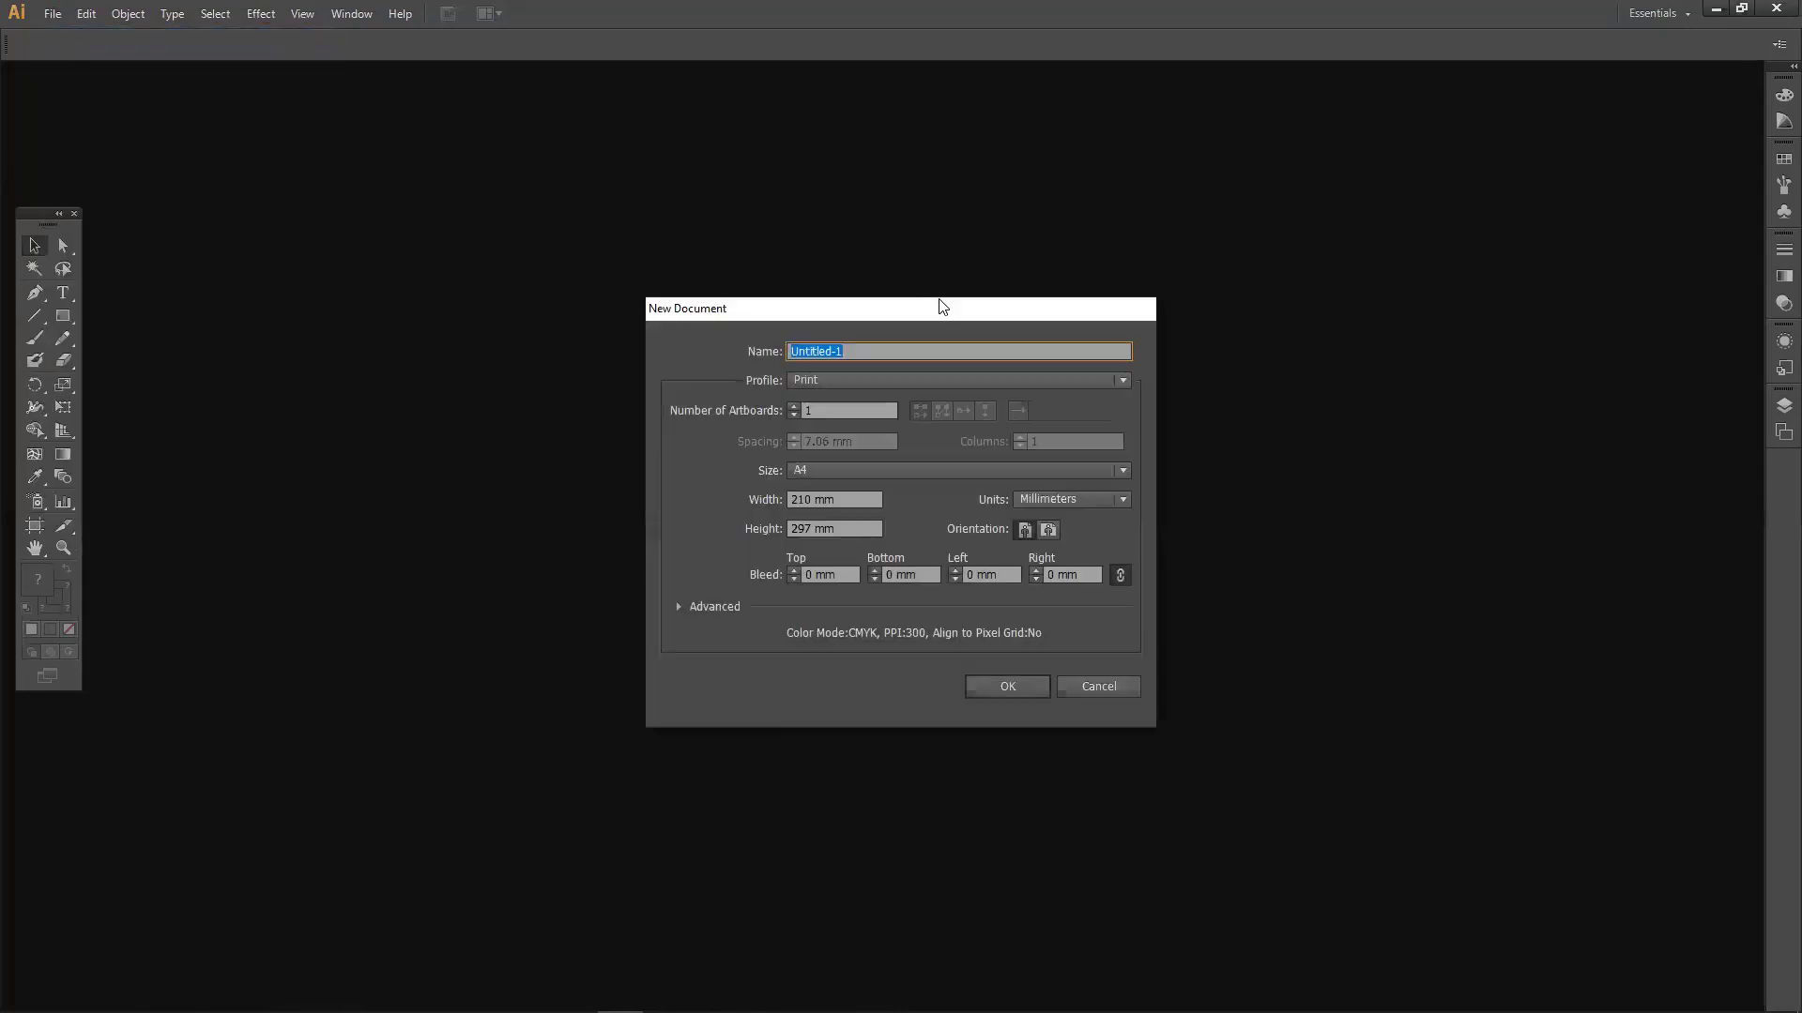
# Shift the New Document dialog slightly left and bring the private Firefox window forward.
pyautogui.moveTo(917, 310); pyautogui.dragTo(852, 307)
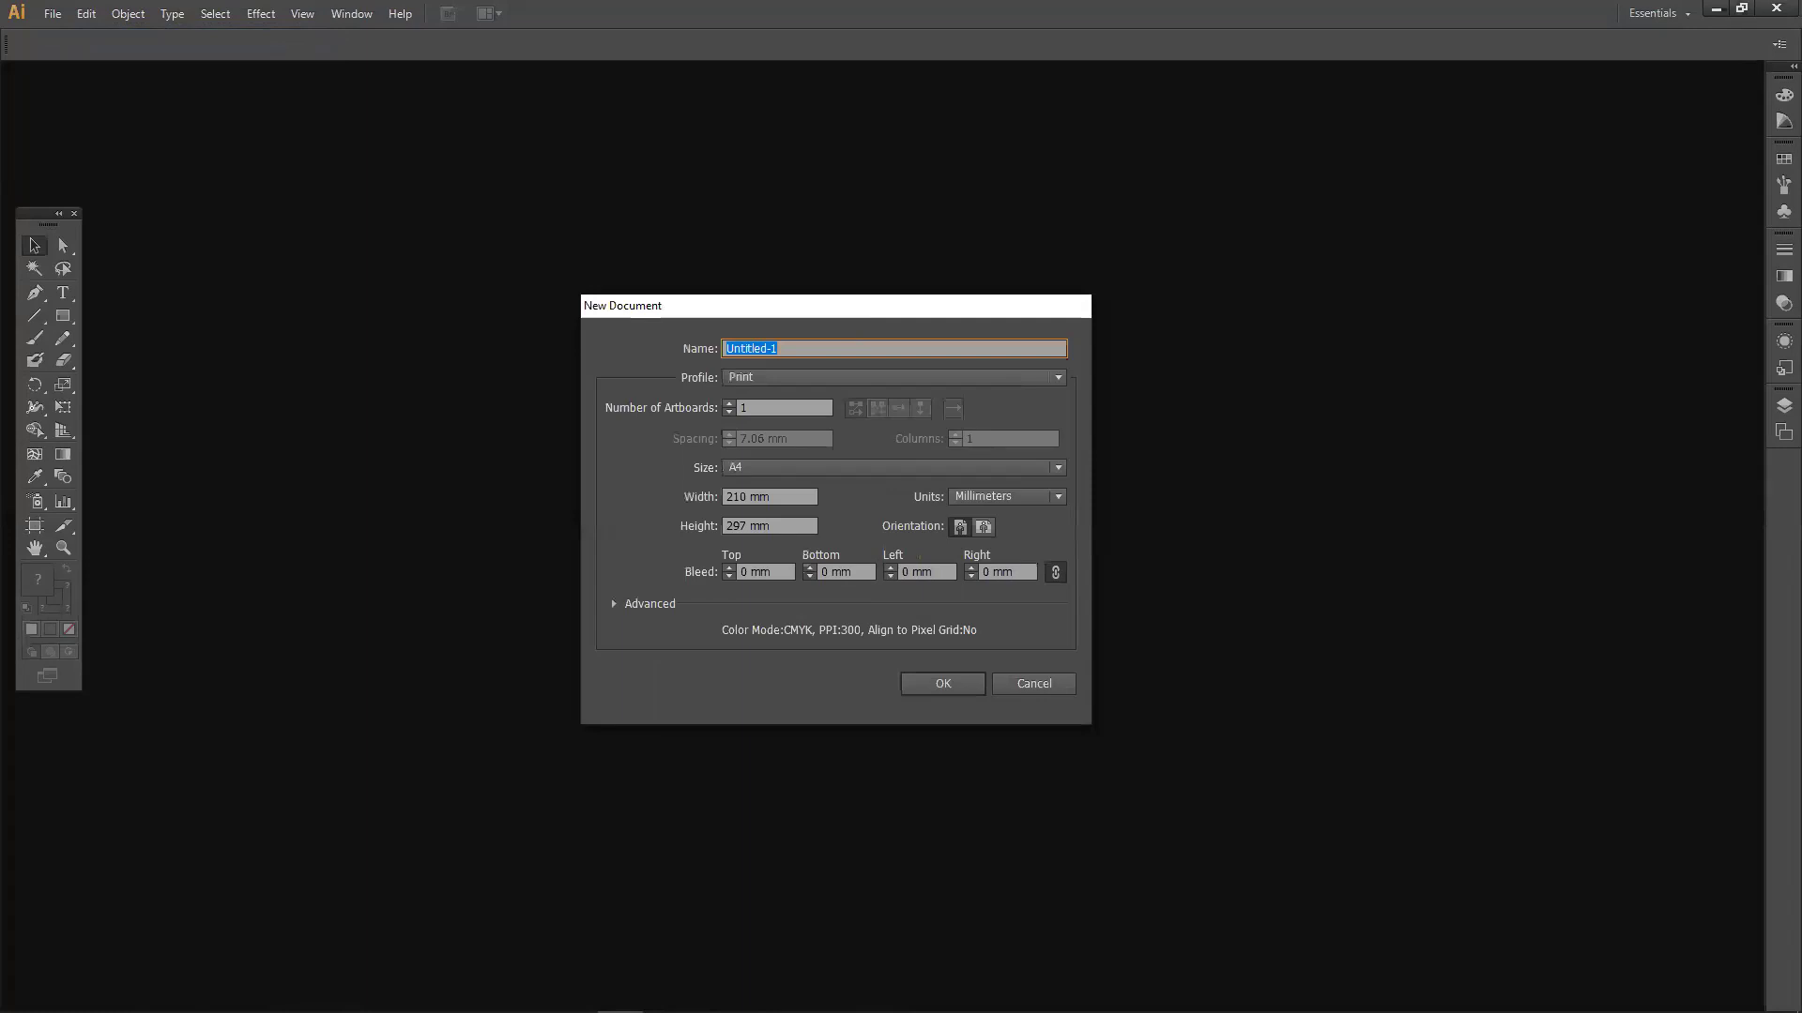
pyautogui.moveTo(343, 994)
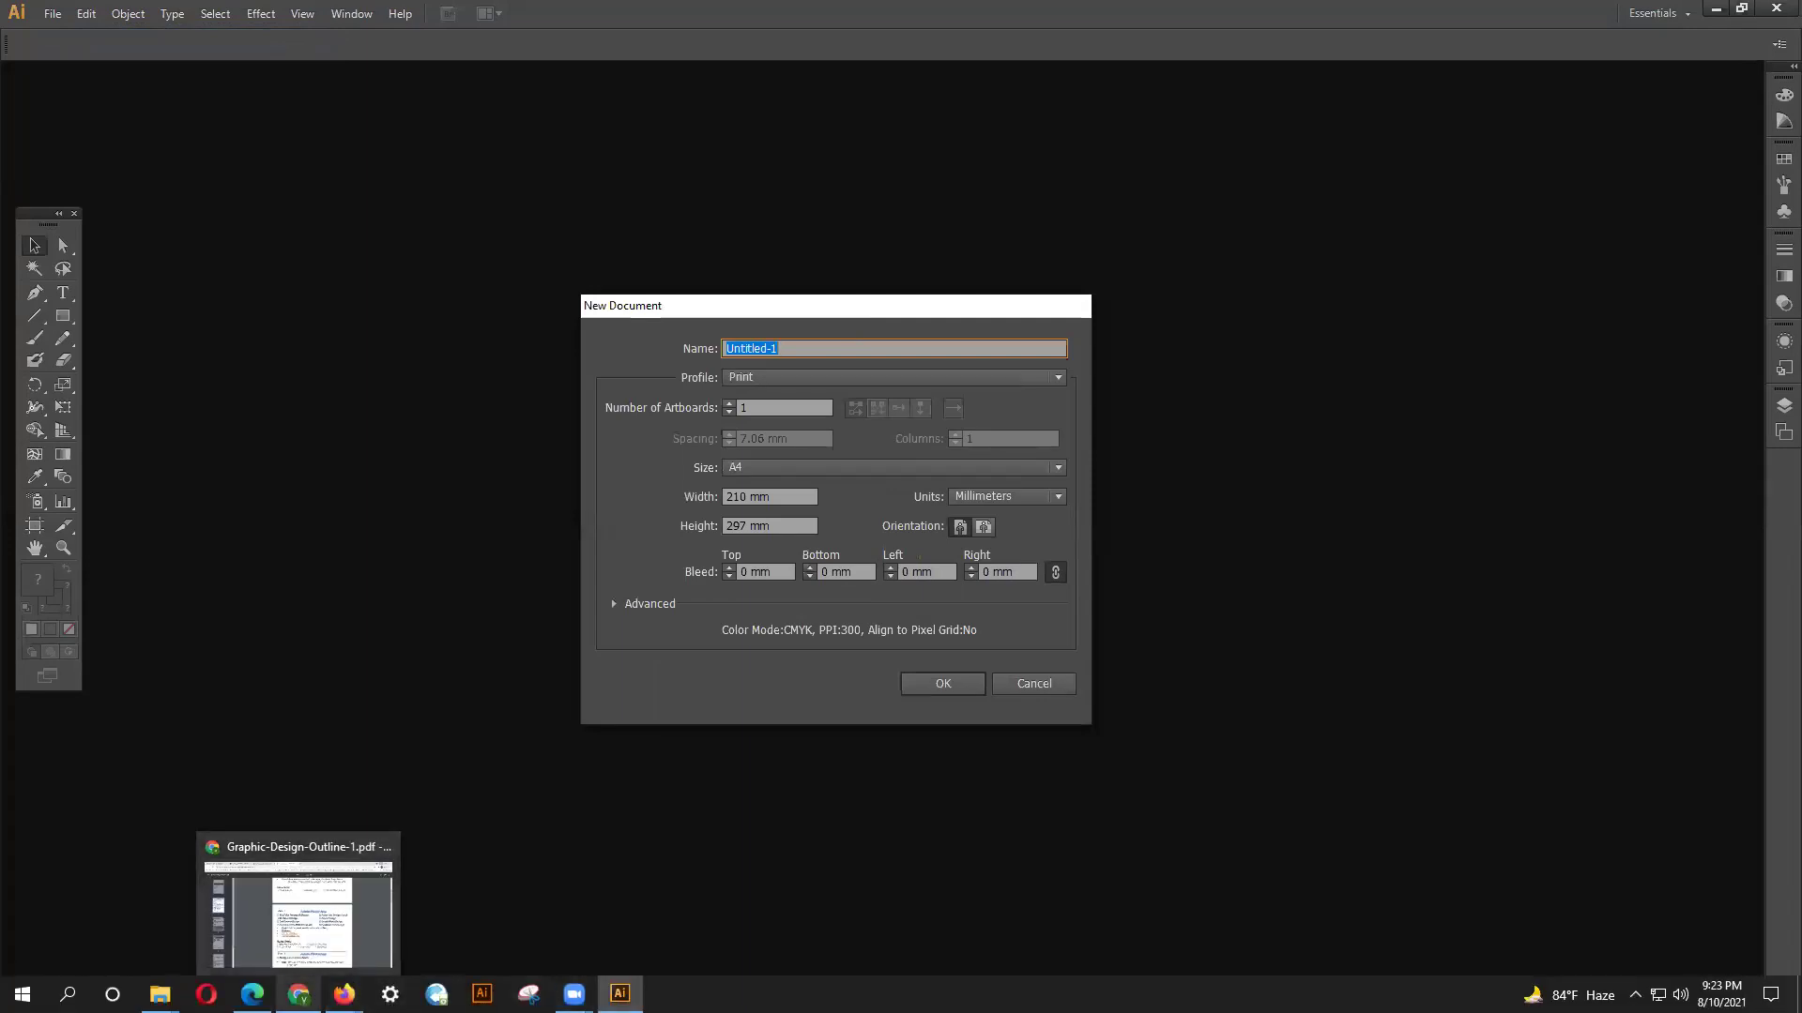
pyautogui.click(343, 995)
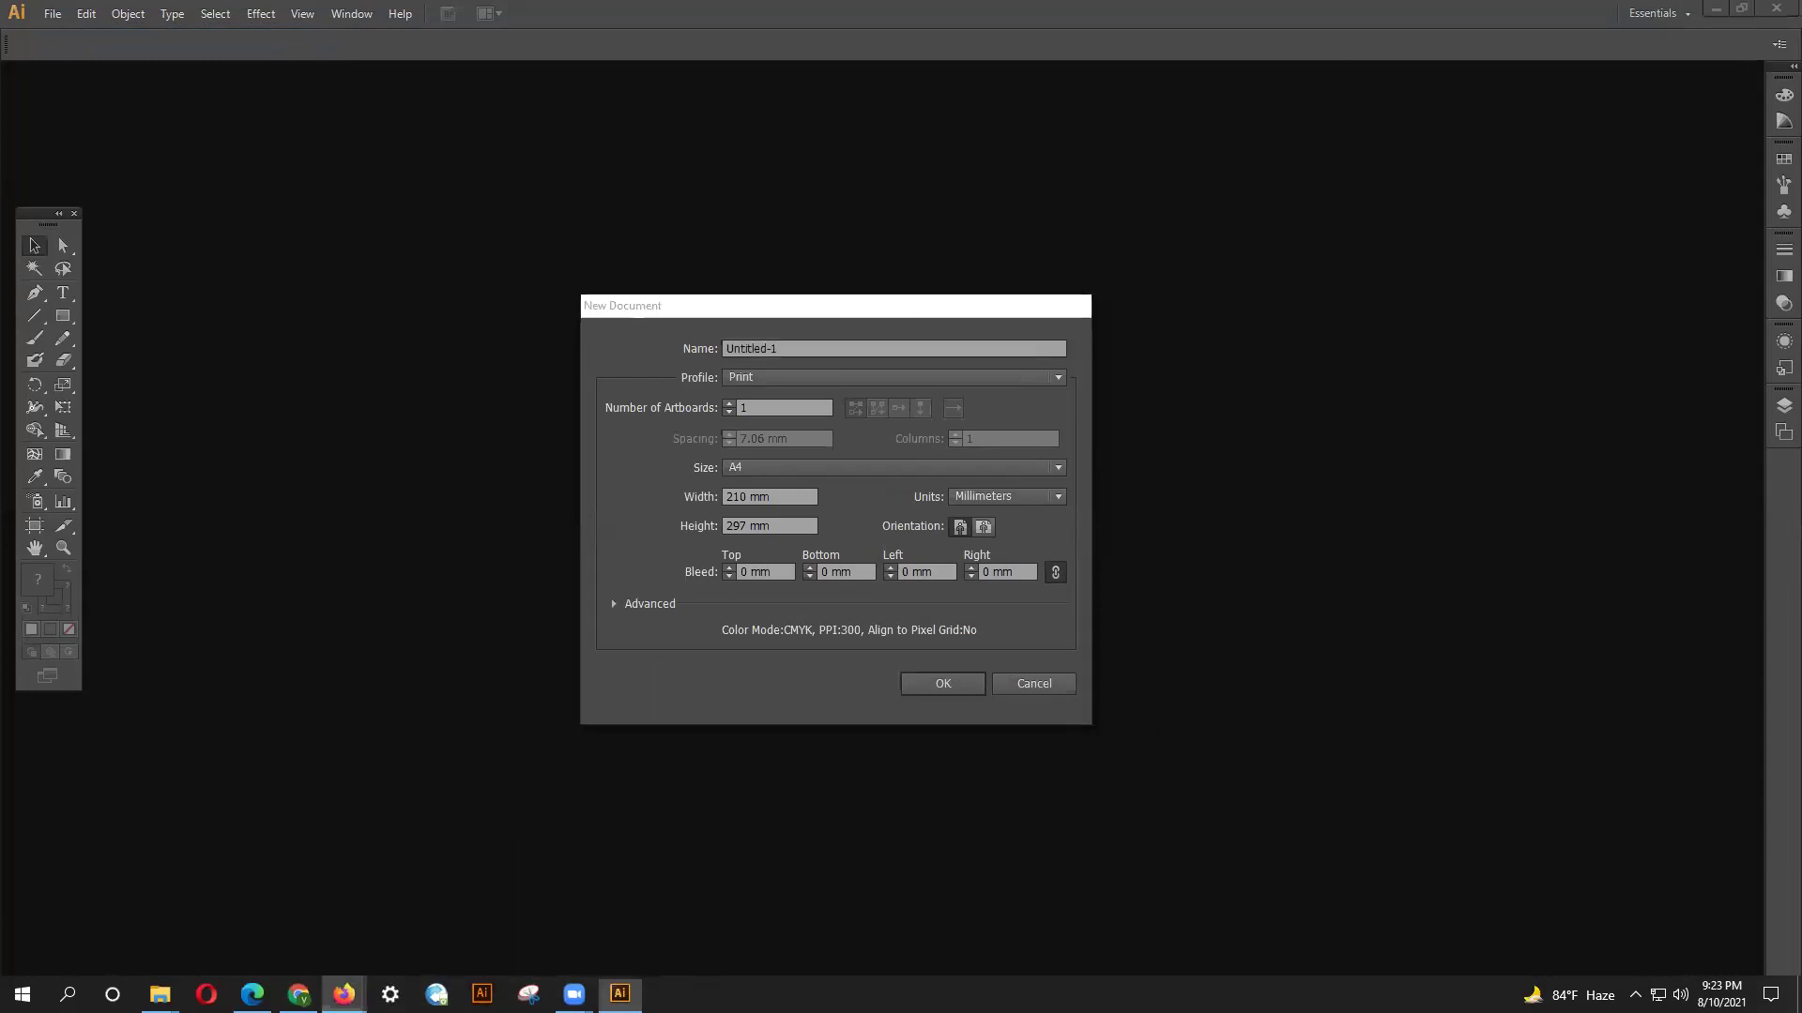
pyautogui.click(387, 942)
# Search Google for 'visiting card size' in a new private tab.
pyautogui.hotkey('ctrl', 't')
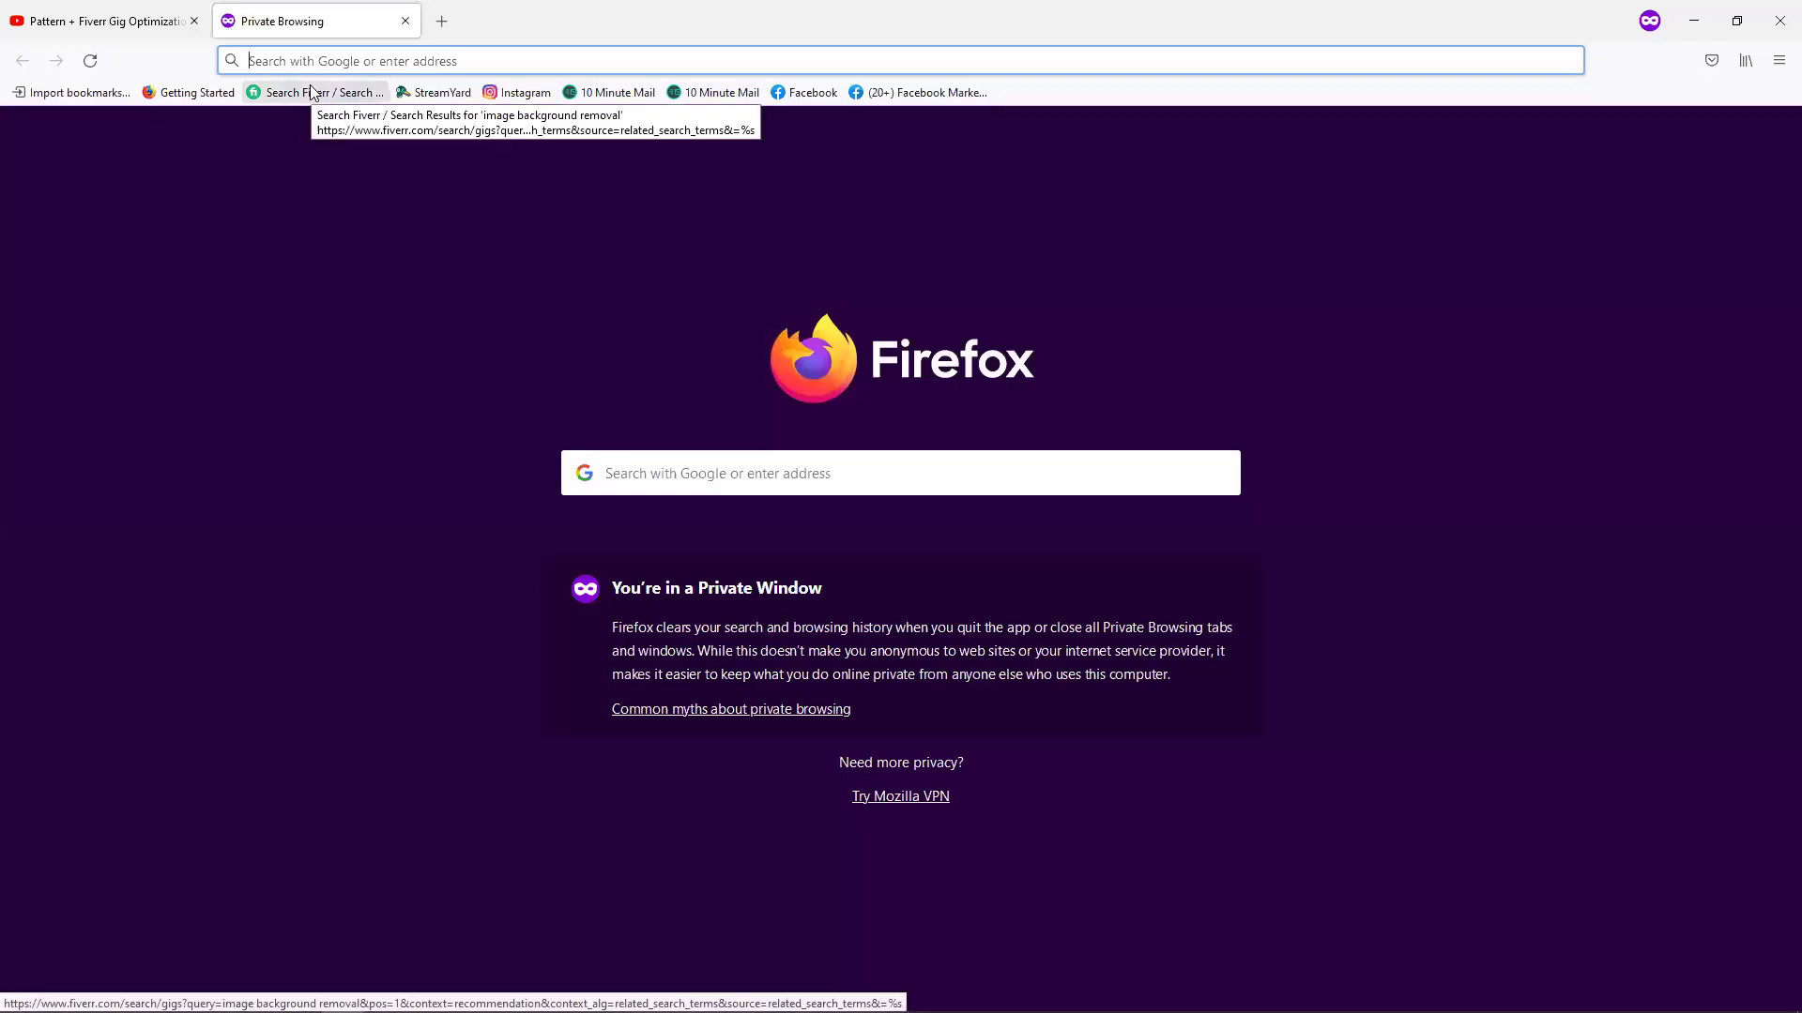
pyautogui.write('visi')
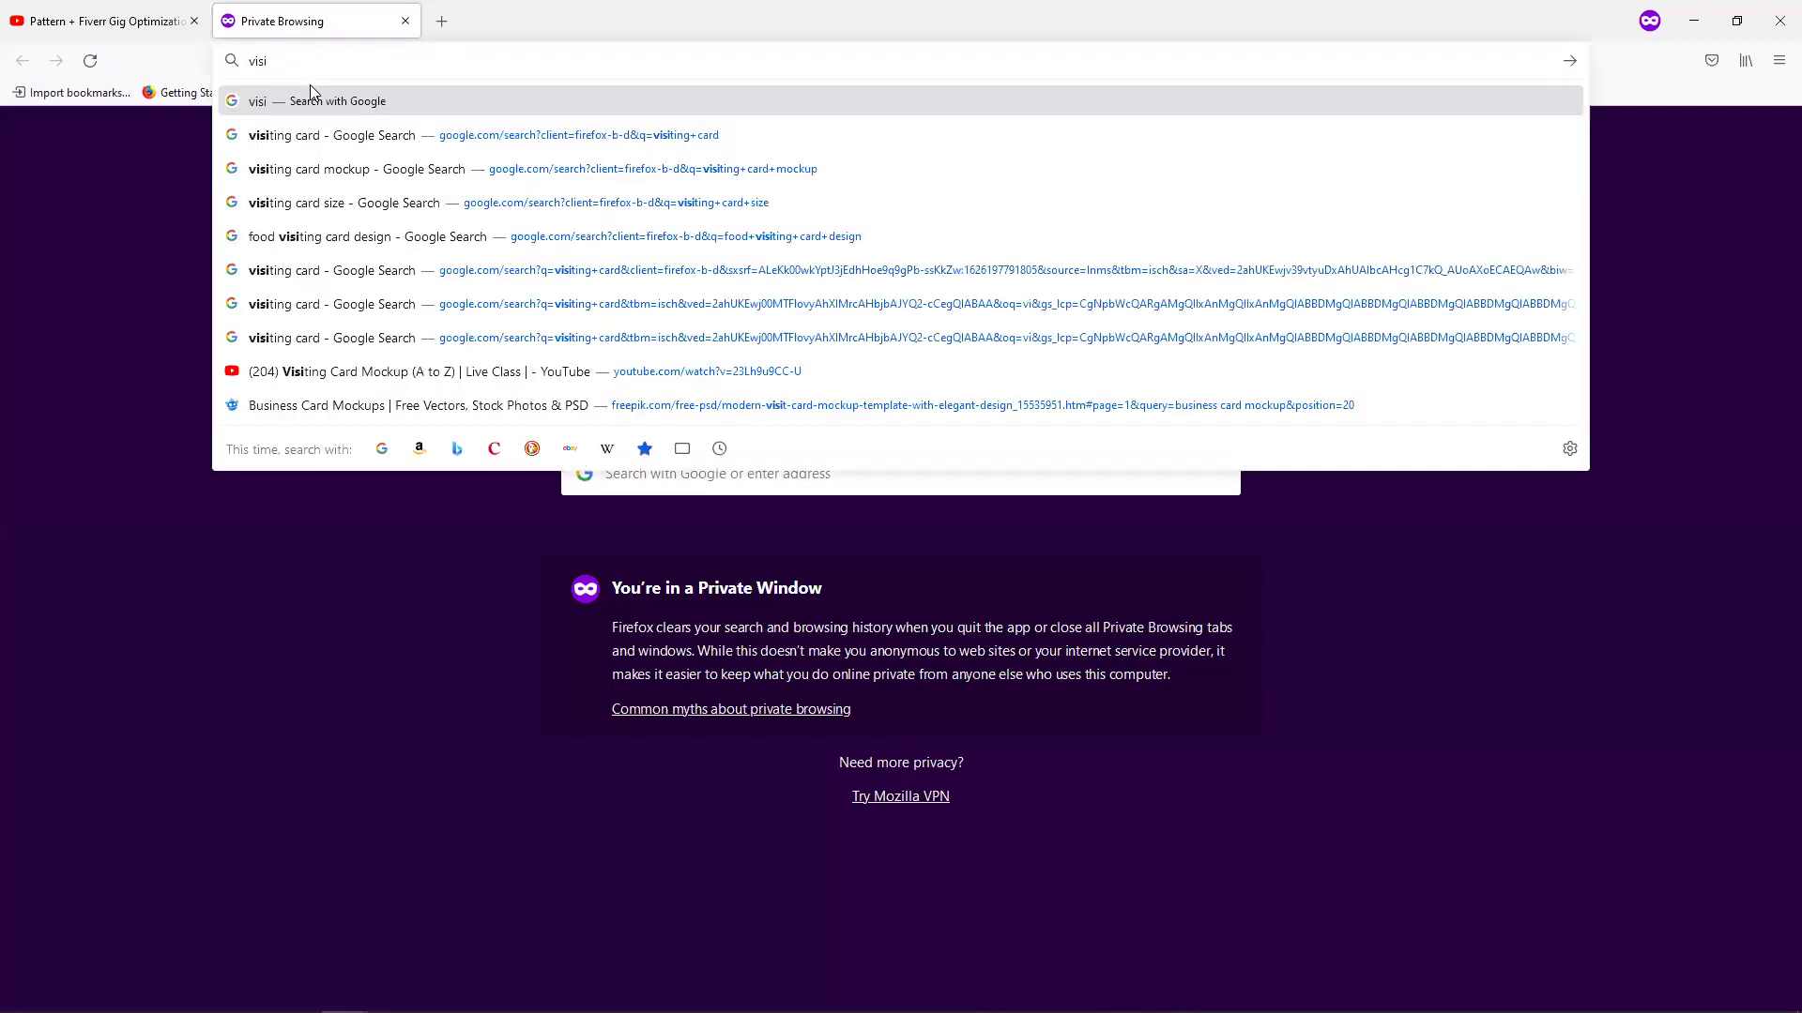
pyautogui.press('Down')
pyautogui.press('Down')
pyautogui.press('Down')
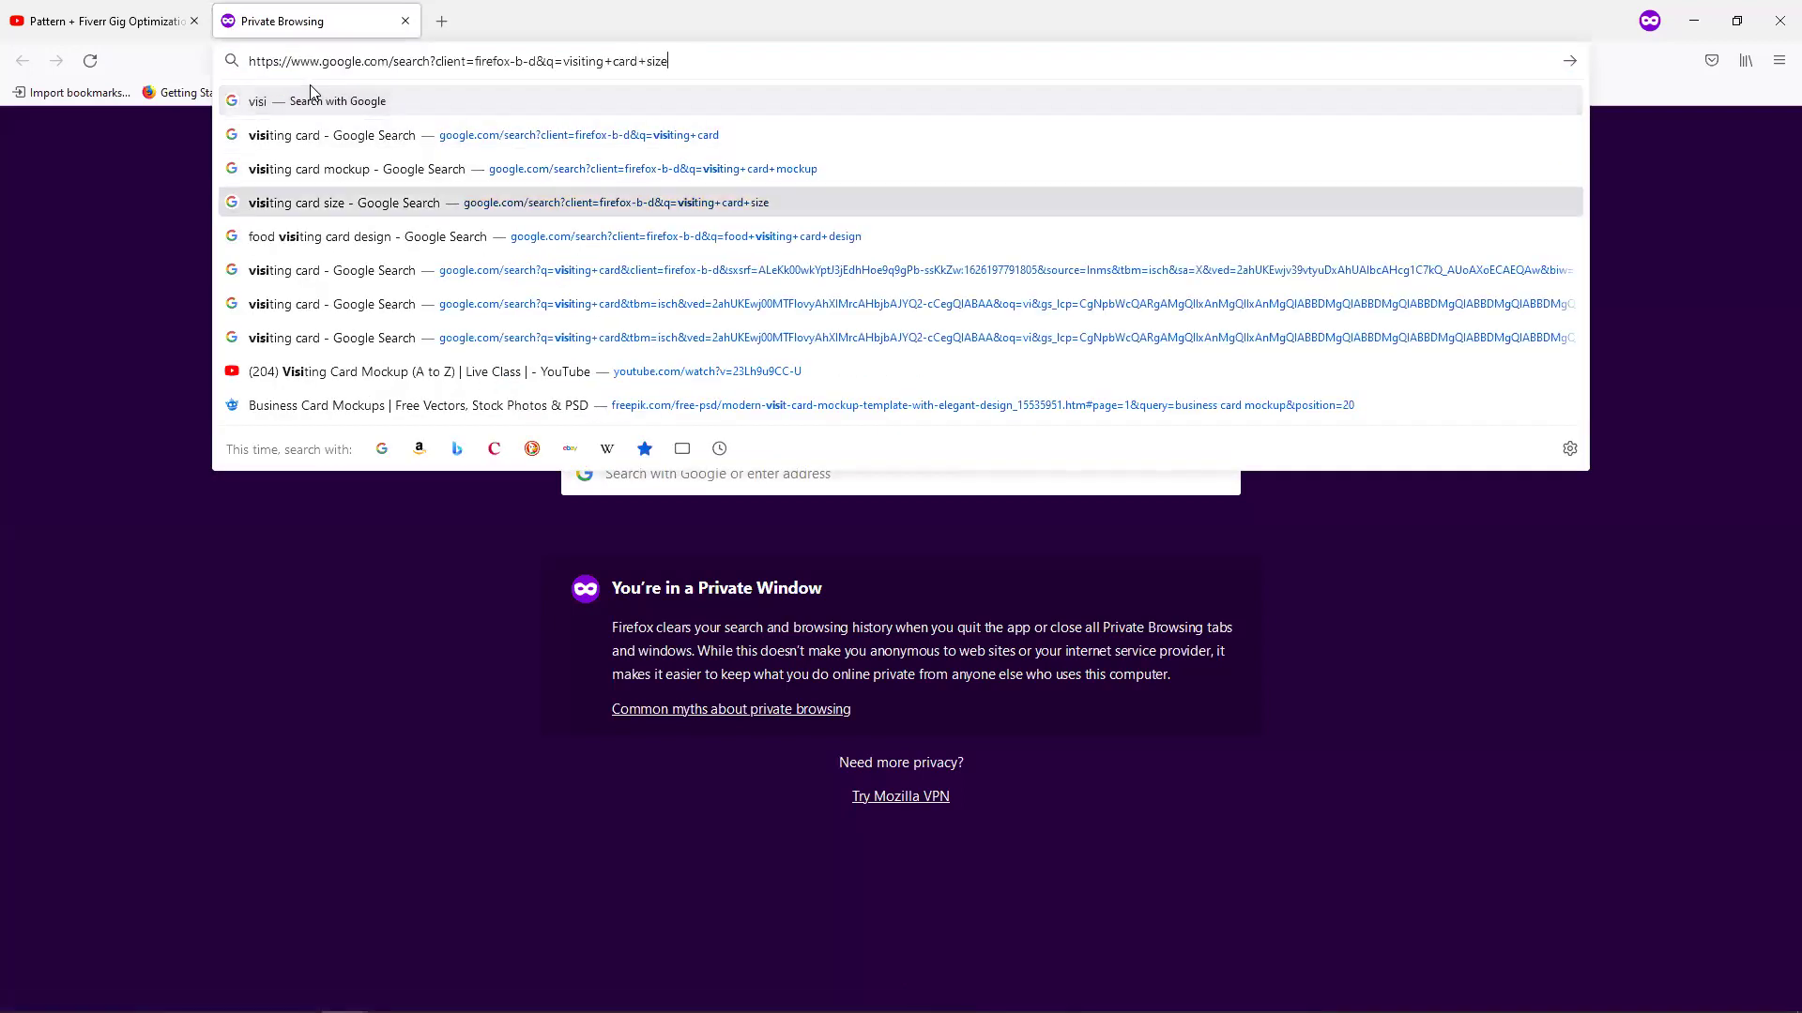
pyautogui.press('Return')
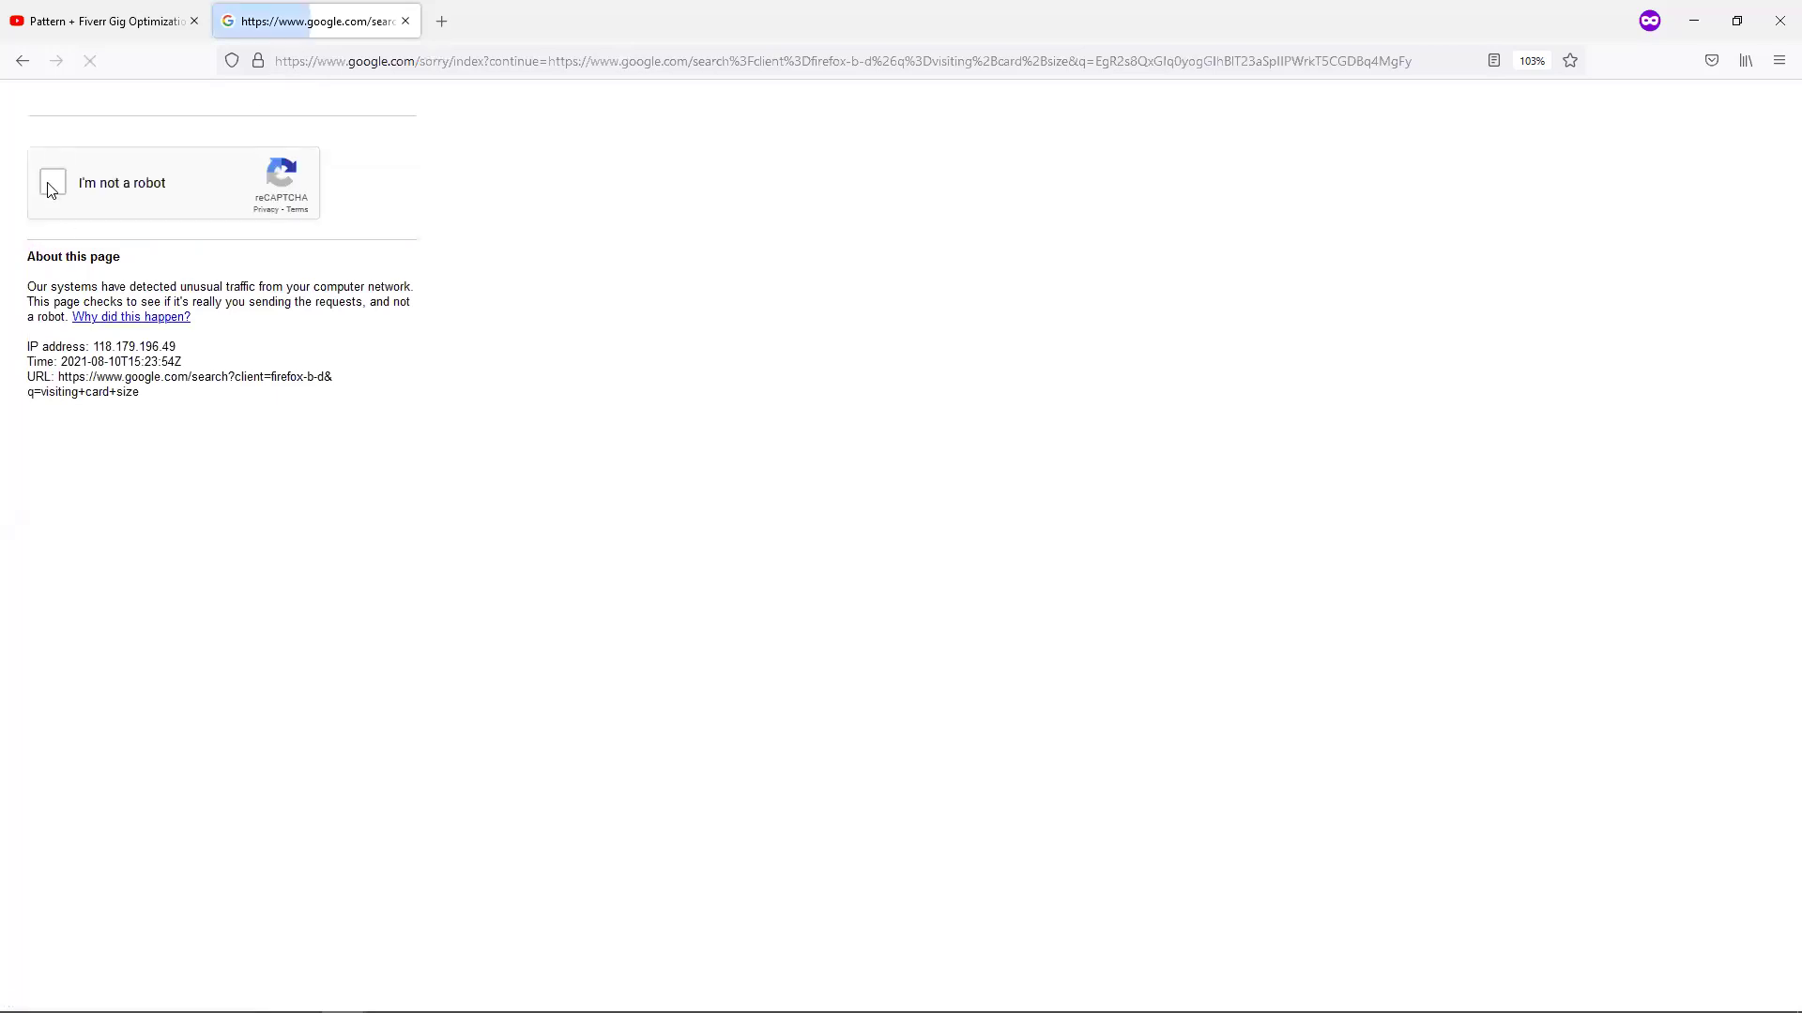
# Pass the reCAPTCHA by selecting the taxi tiles, then the traffic light tiles.
pyautogui.click(51, 187)
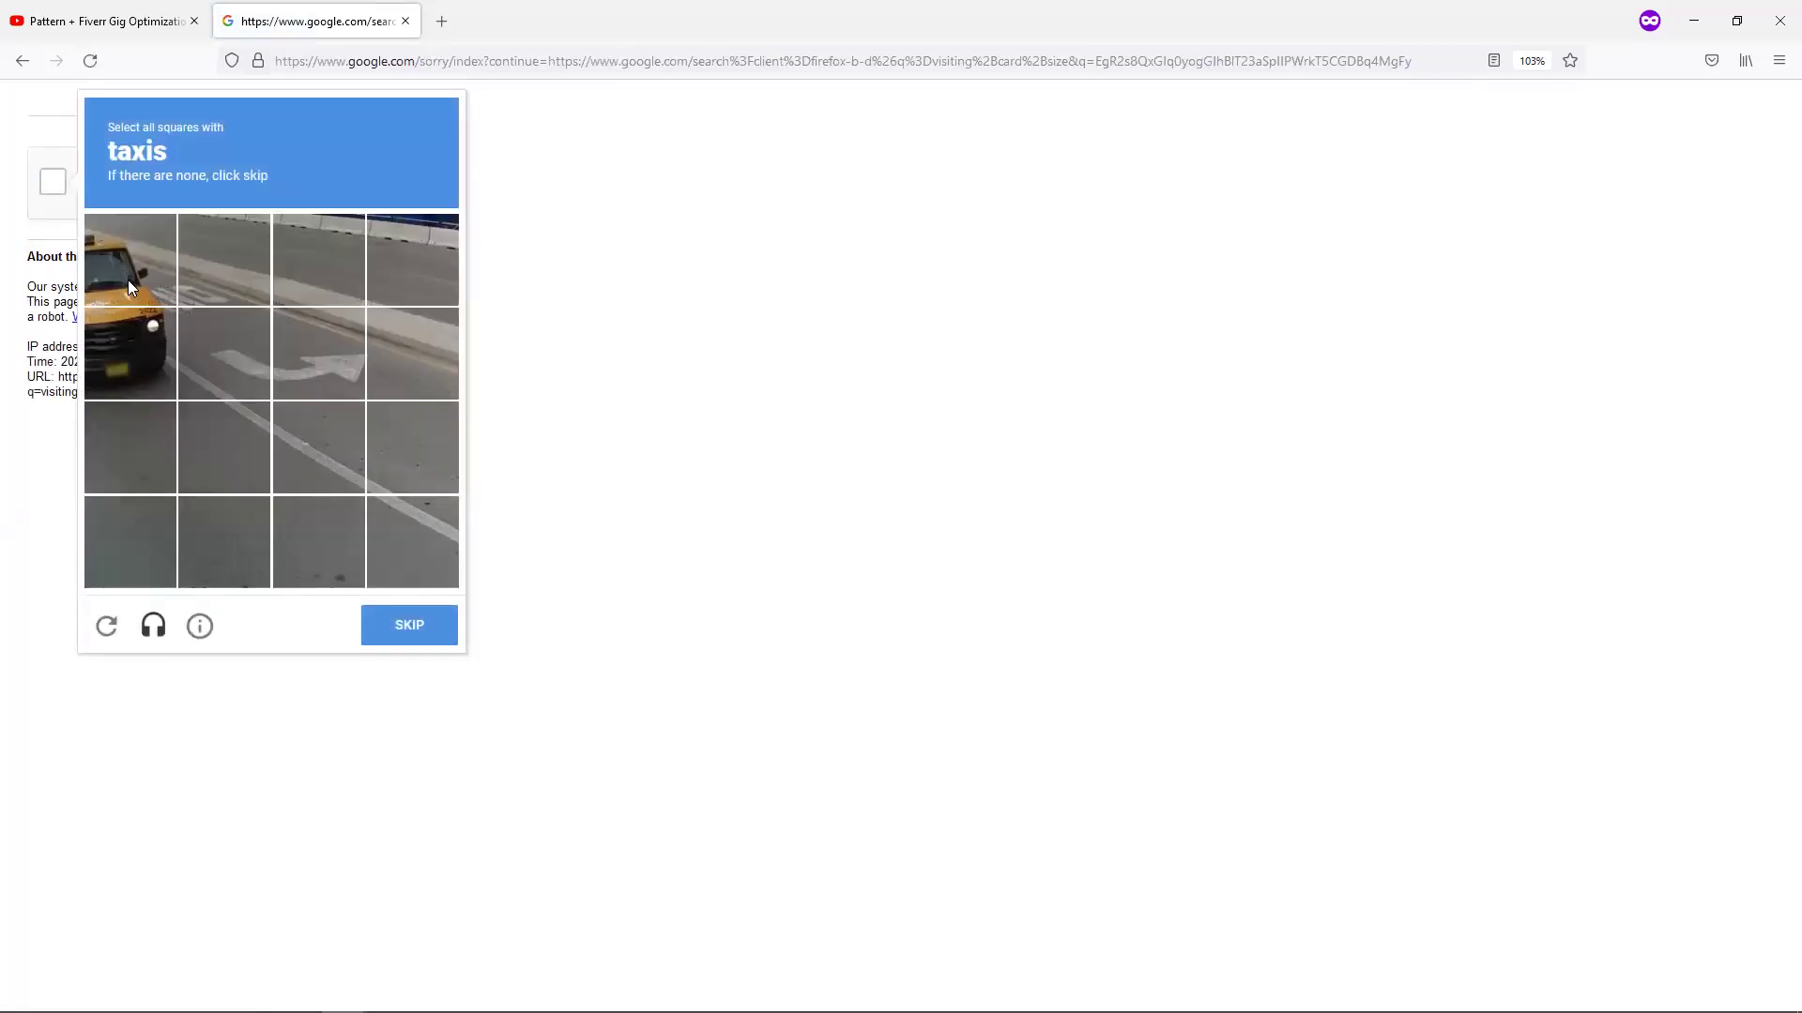
pyautogui.click(128, 280)
pyautogui.click(129, 353)
pyautogui.click(411, 623)
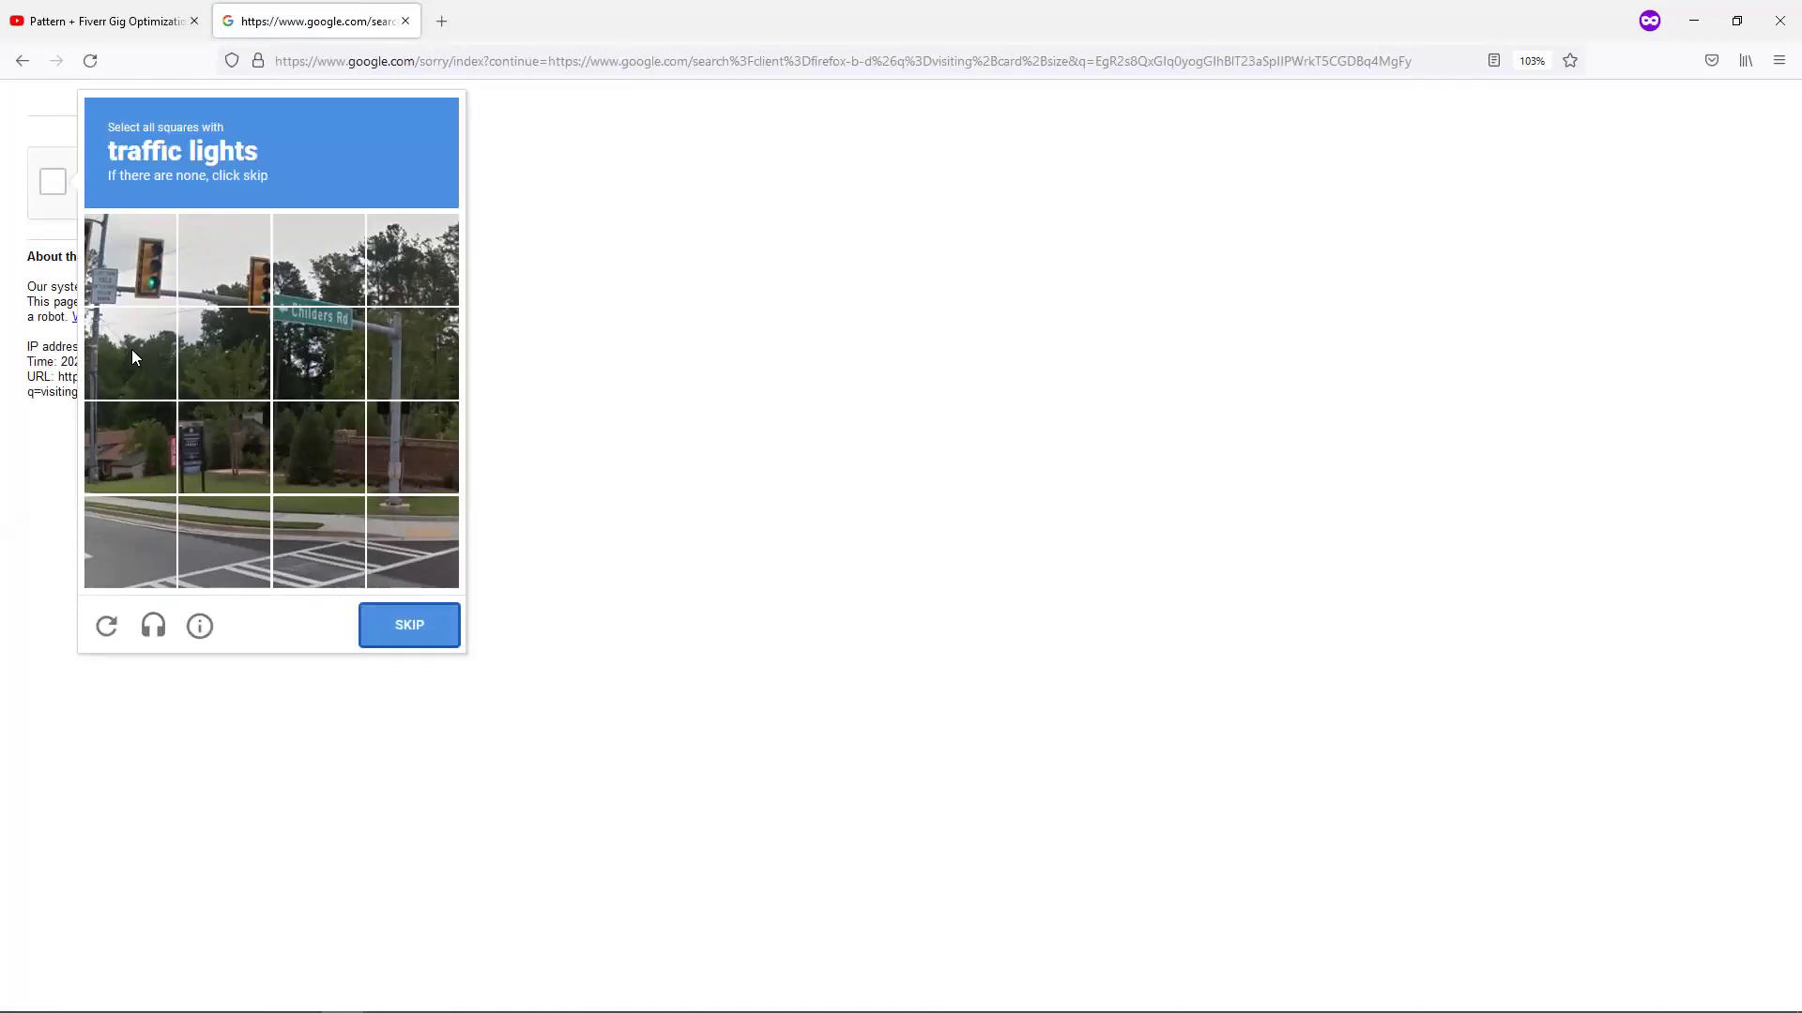
pyautogui.click(131, 349)
pyautogui.click(139, 277)
pyautogui.click(239, 263)
pyautogui.click(412, 625)
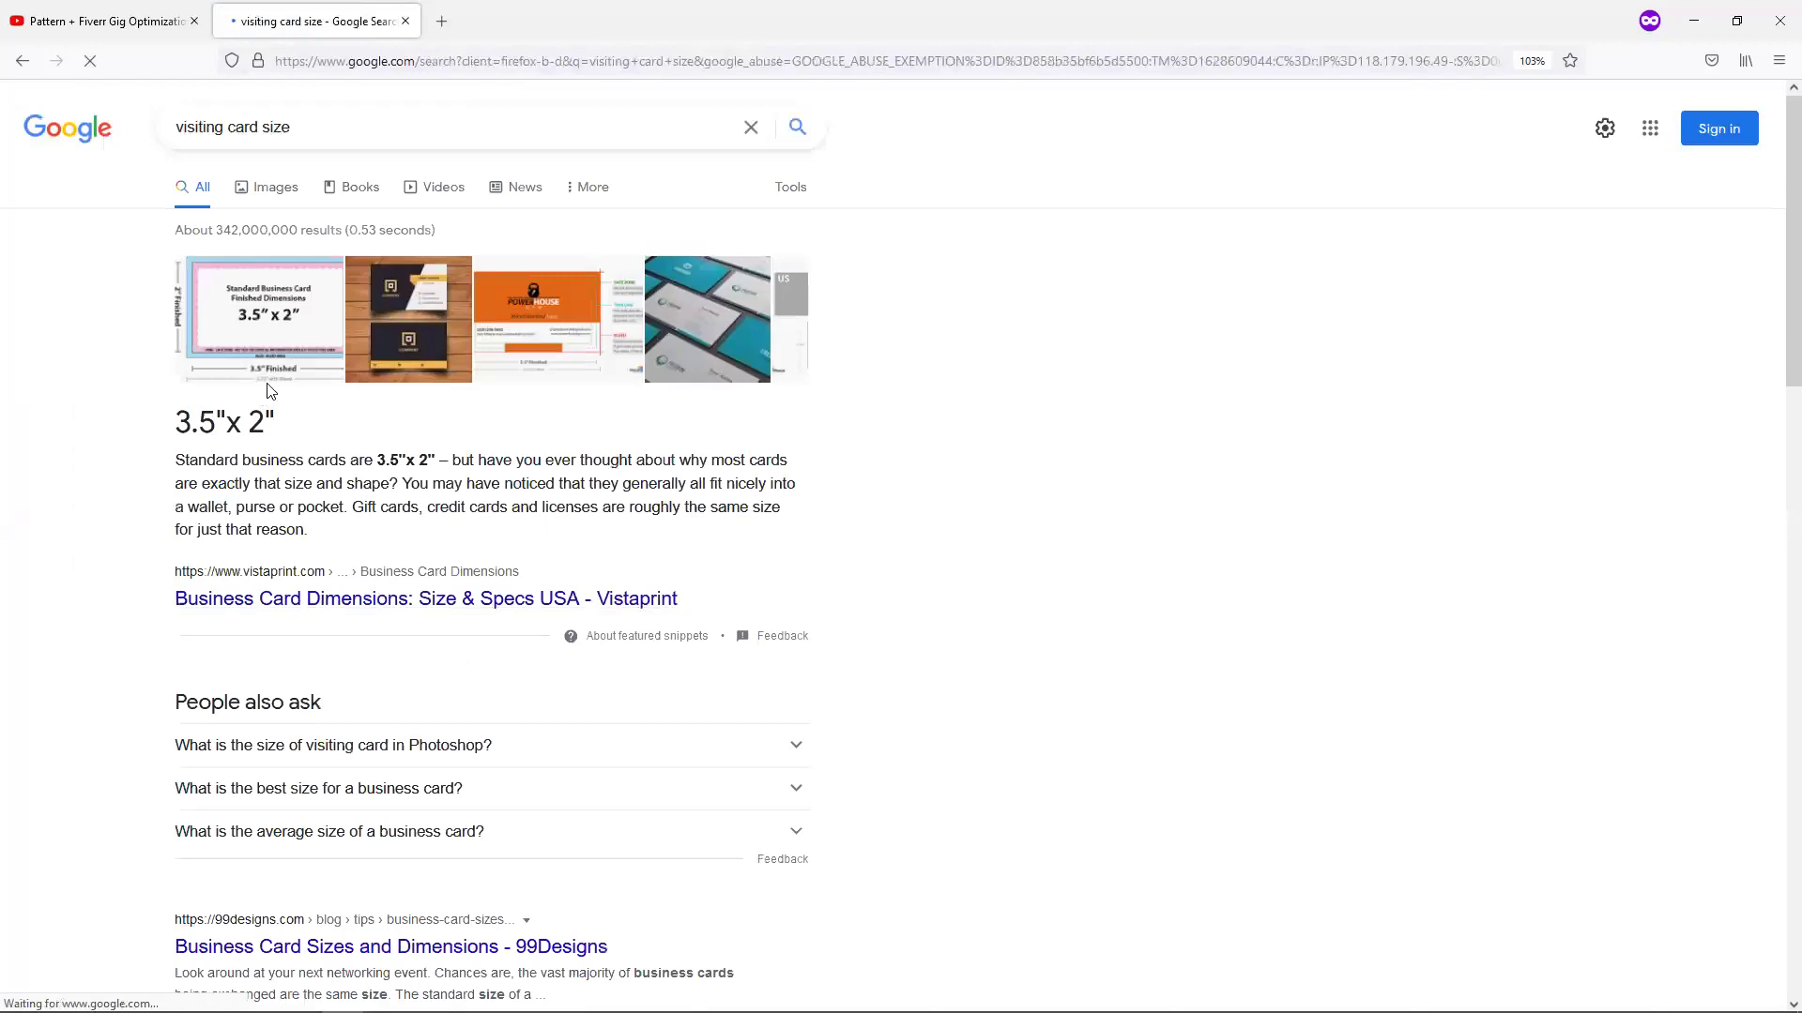
# Highlight the 3.5" x 2" card size answer, then switch to image results.
pyautogui.moveTo(282, 424); pyautogui.dragTo(174, 420)
pyautogui.click(316, 432)
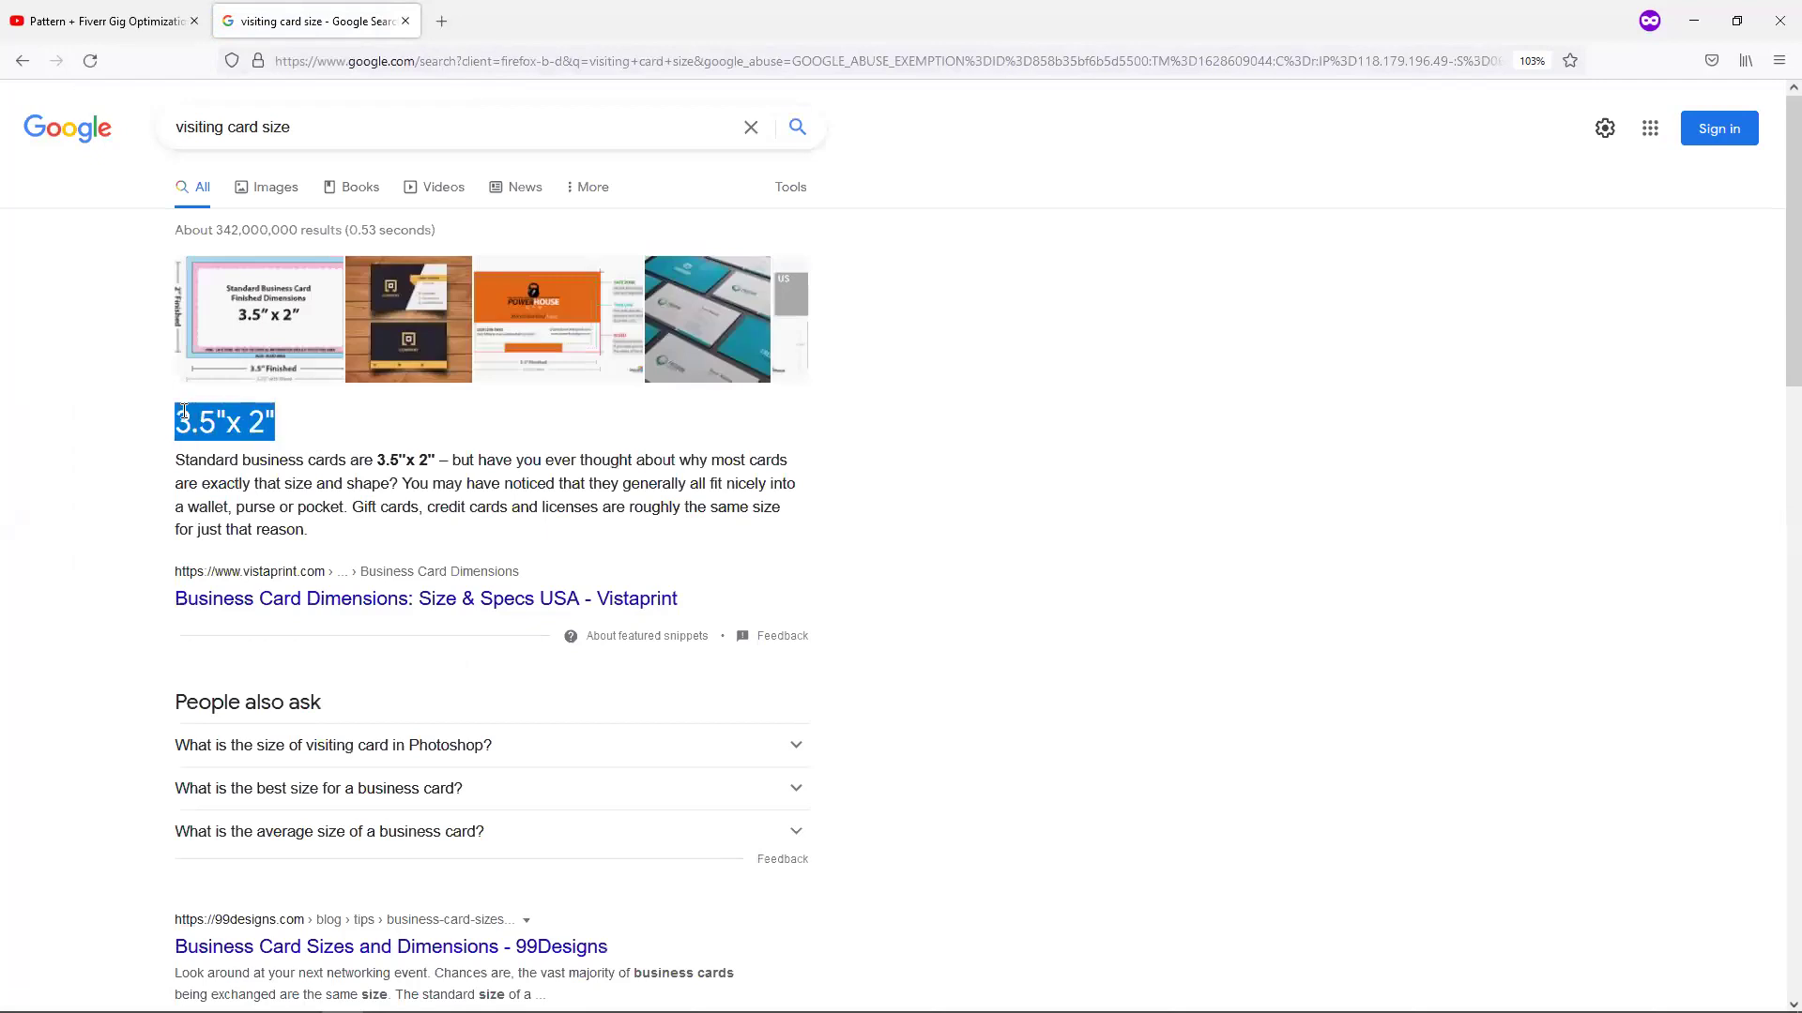
pyautogui.click(399, 345)
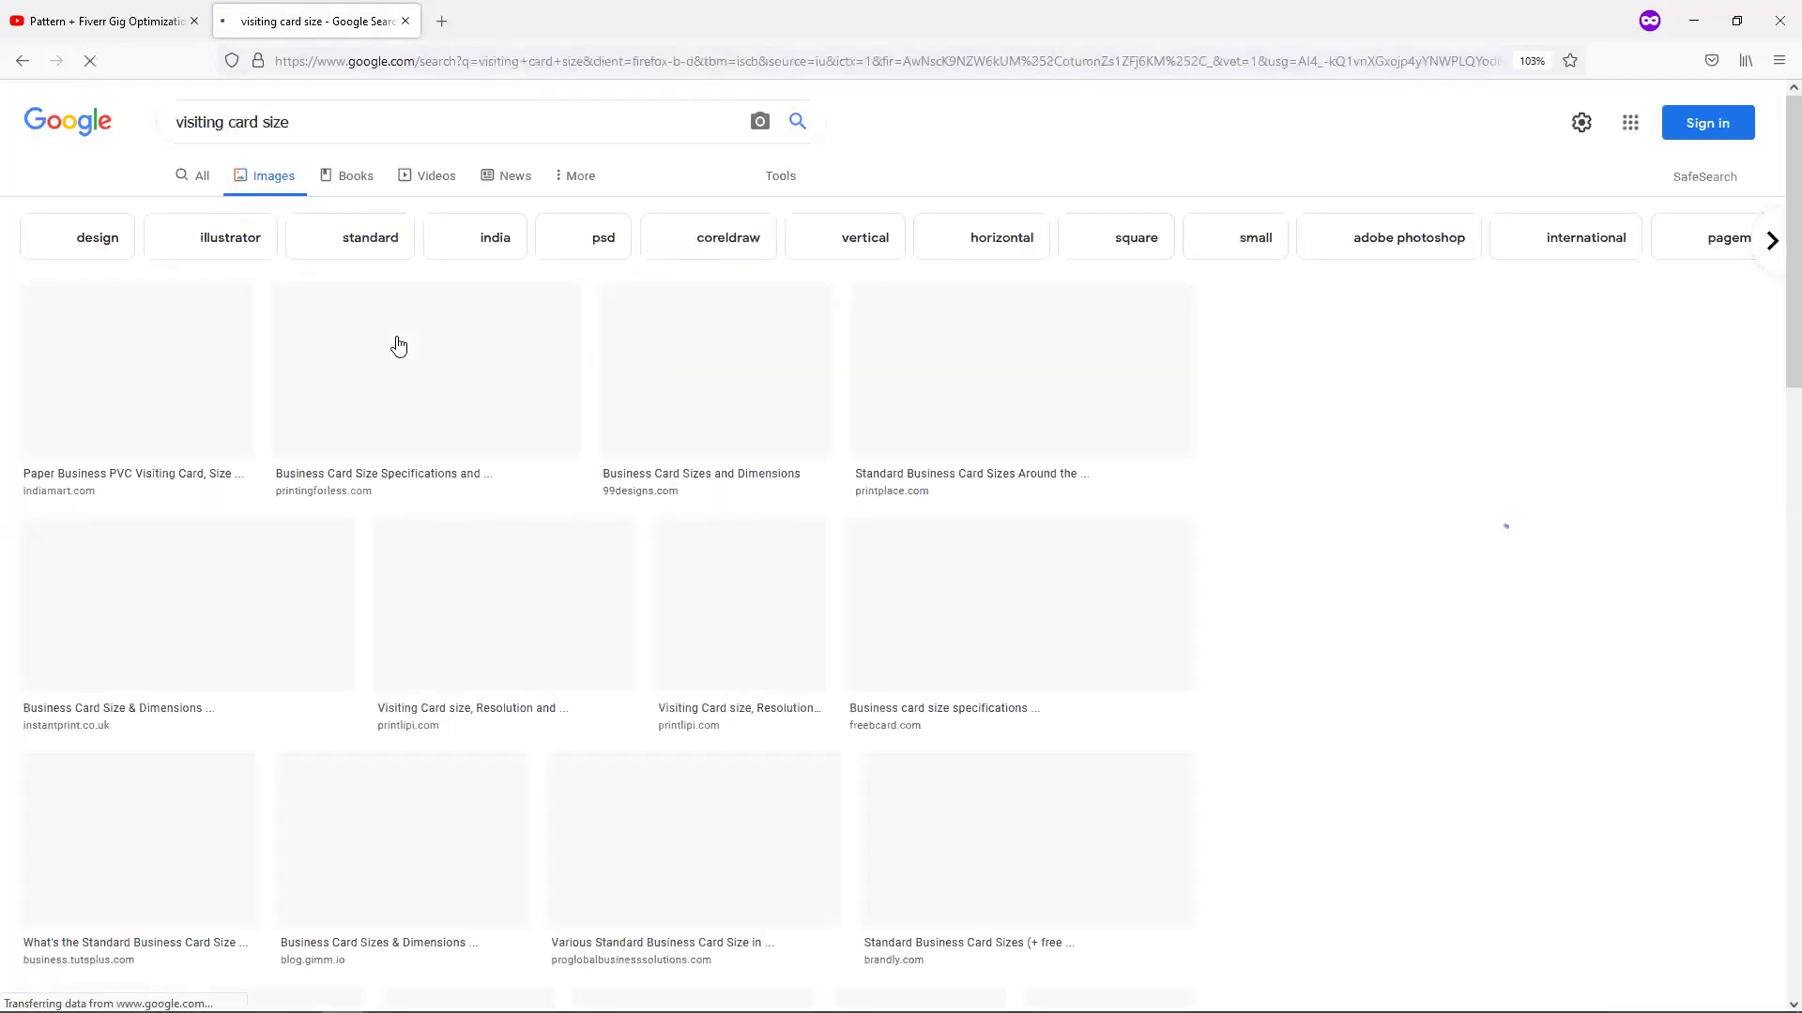
# Open the first business-card image's IndiaMART page, return to Google Images, then switch back to Illustrator.
pyautogui.click(135, 369)
pyautogui.click(1468, 423)
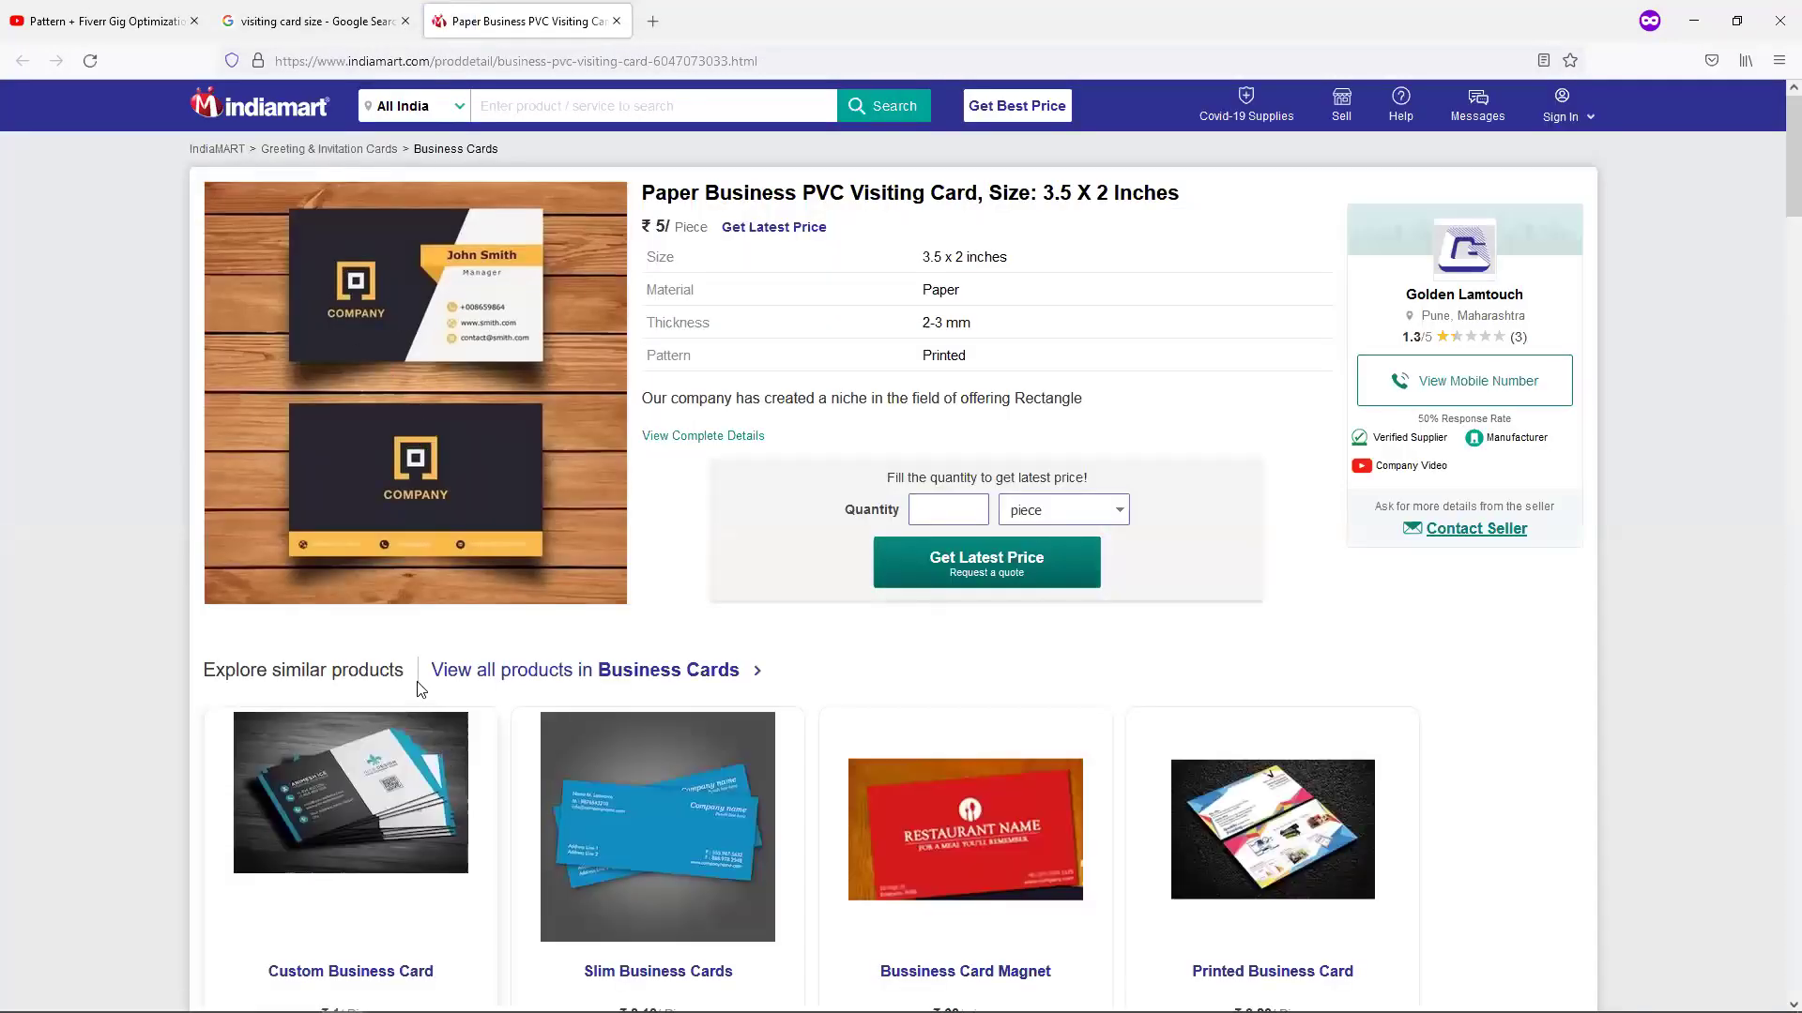
pyautogui.moveTo(415, 469)
pyautogui.click(360, 762)
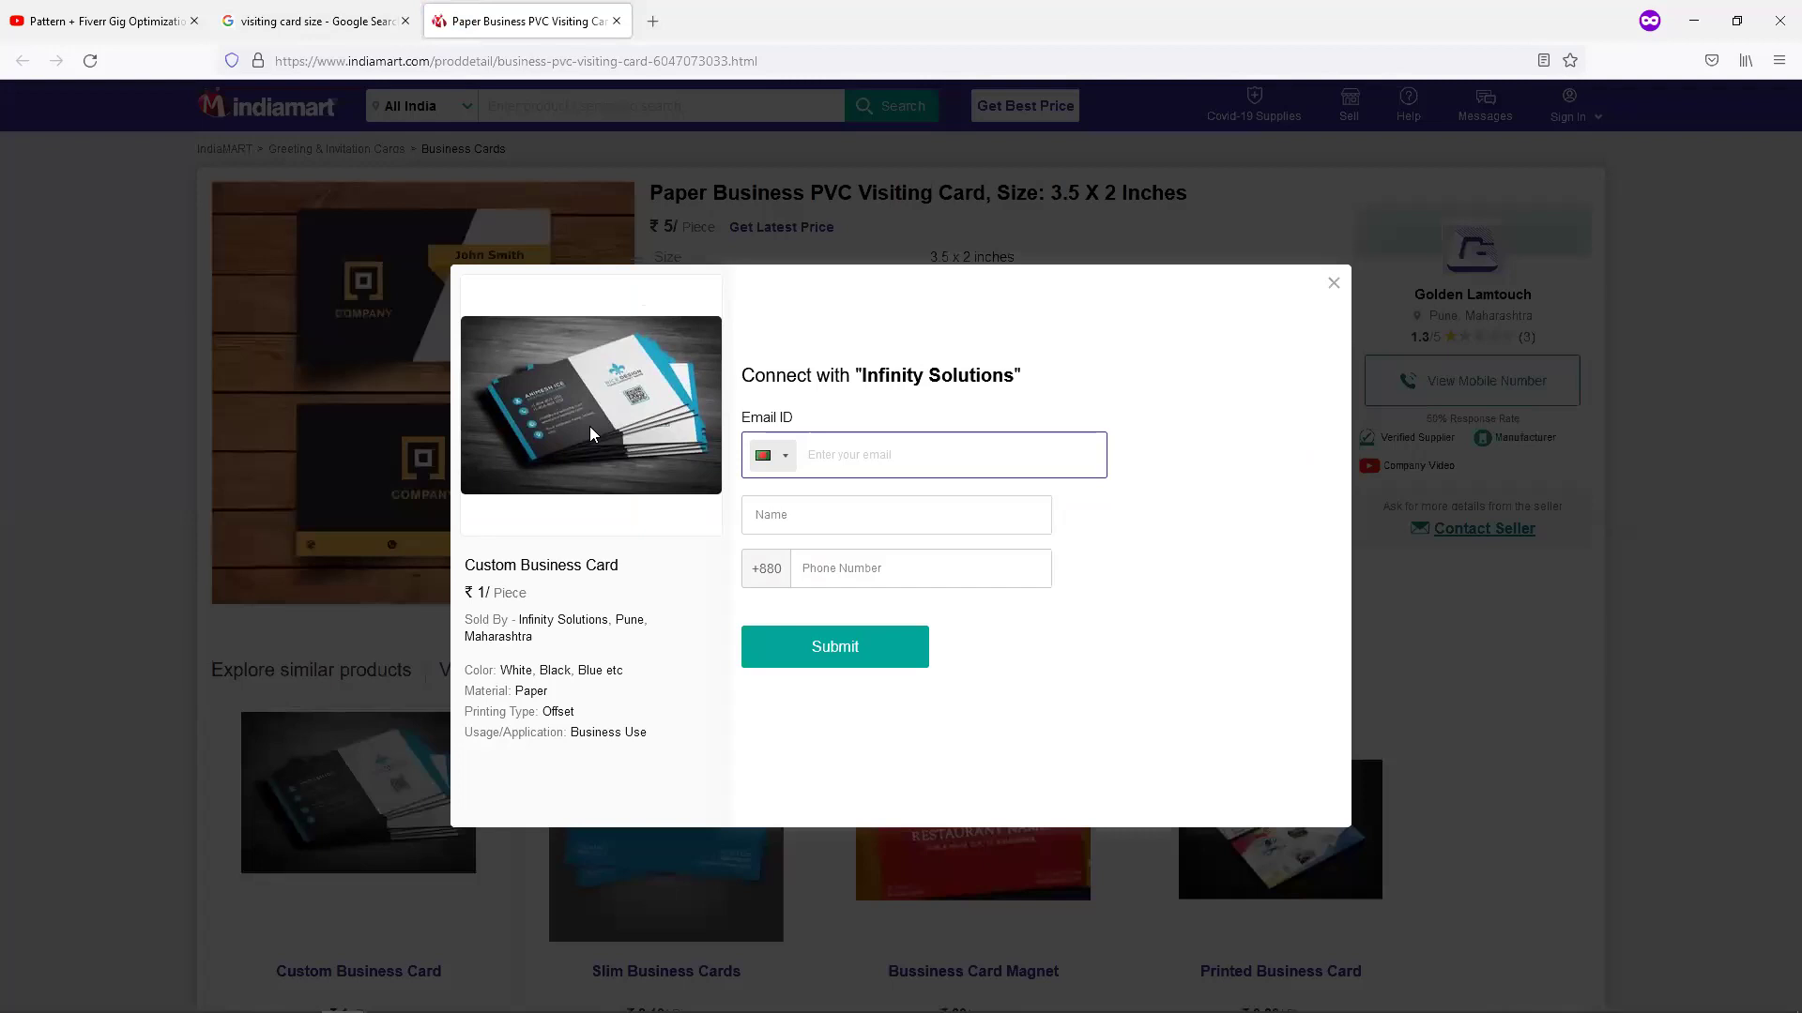
pyautogui.click(276, 19)
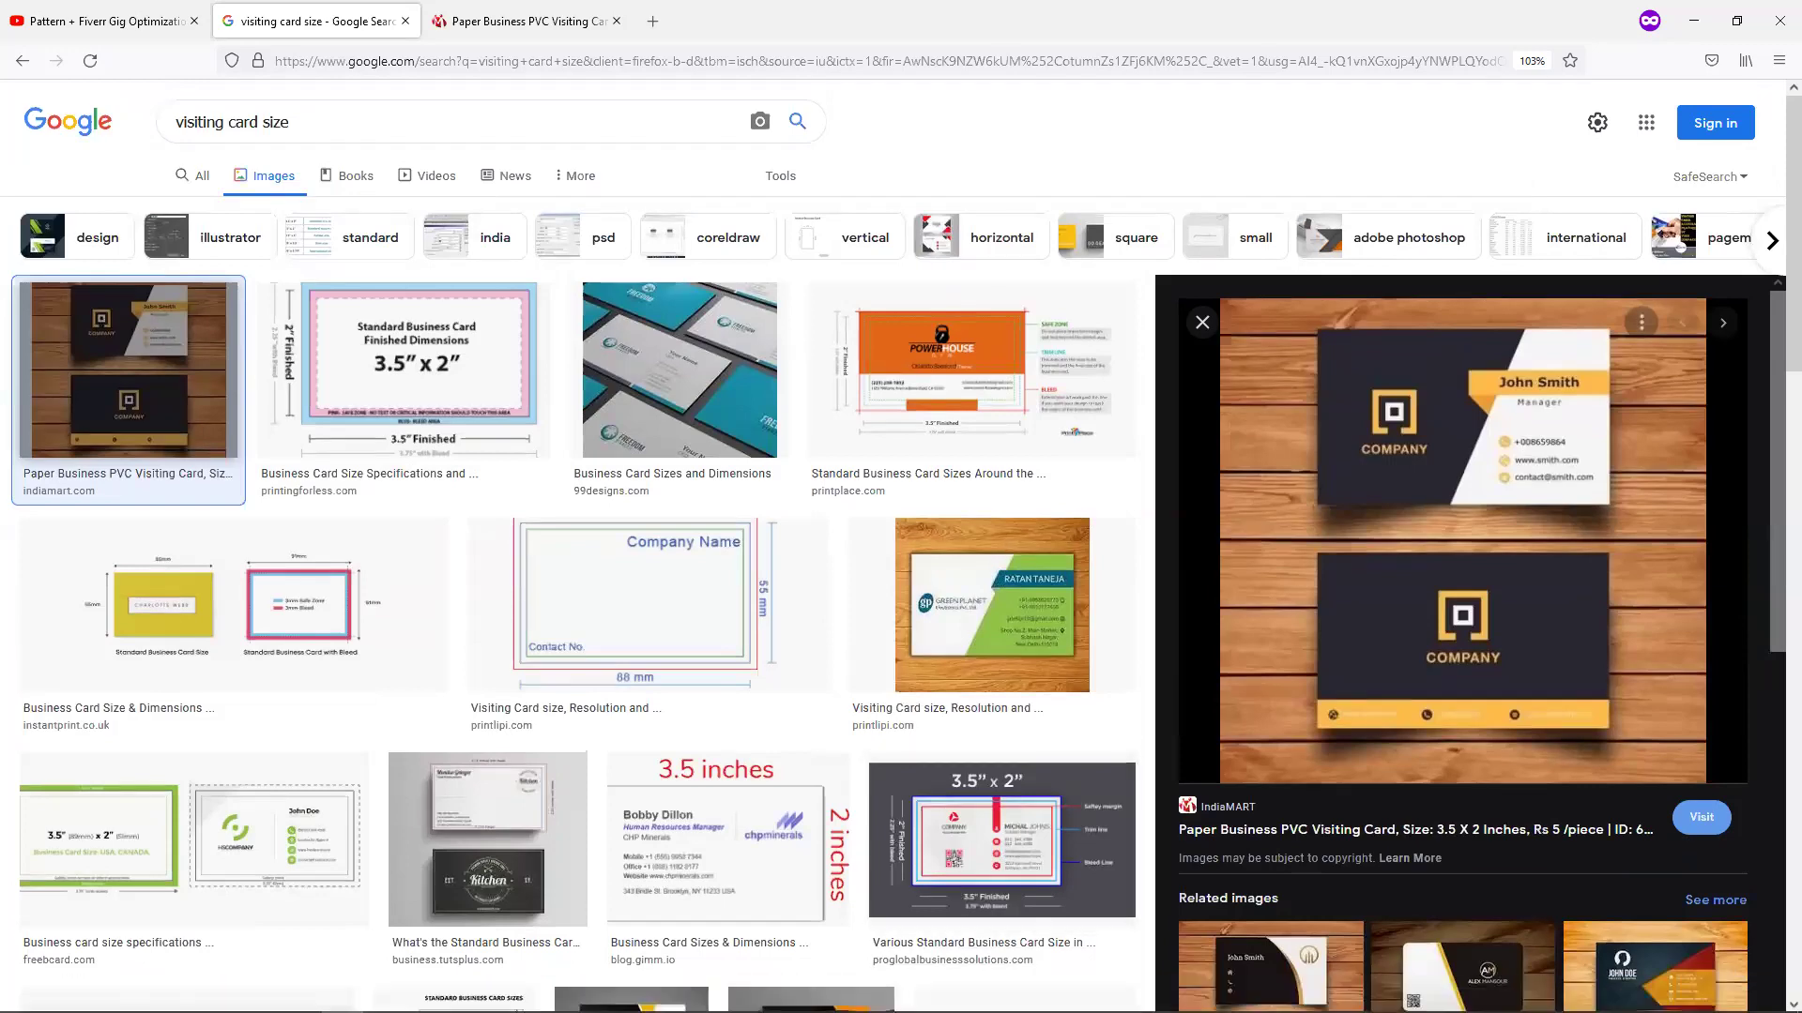
pyautogui.click(619, 994)
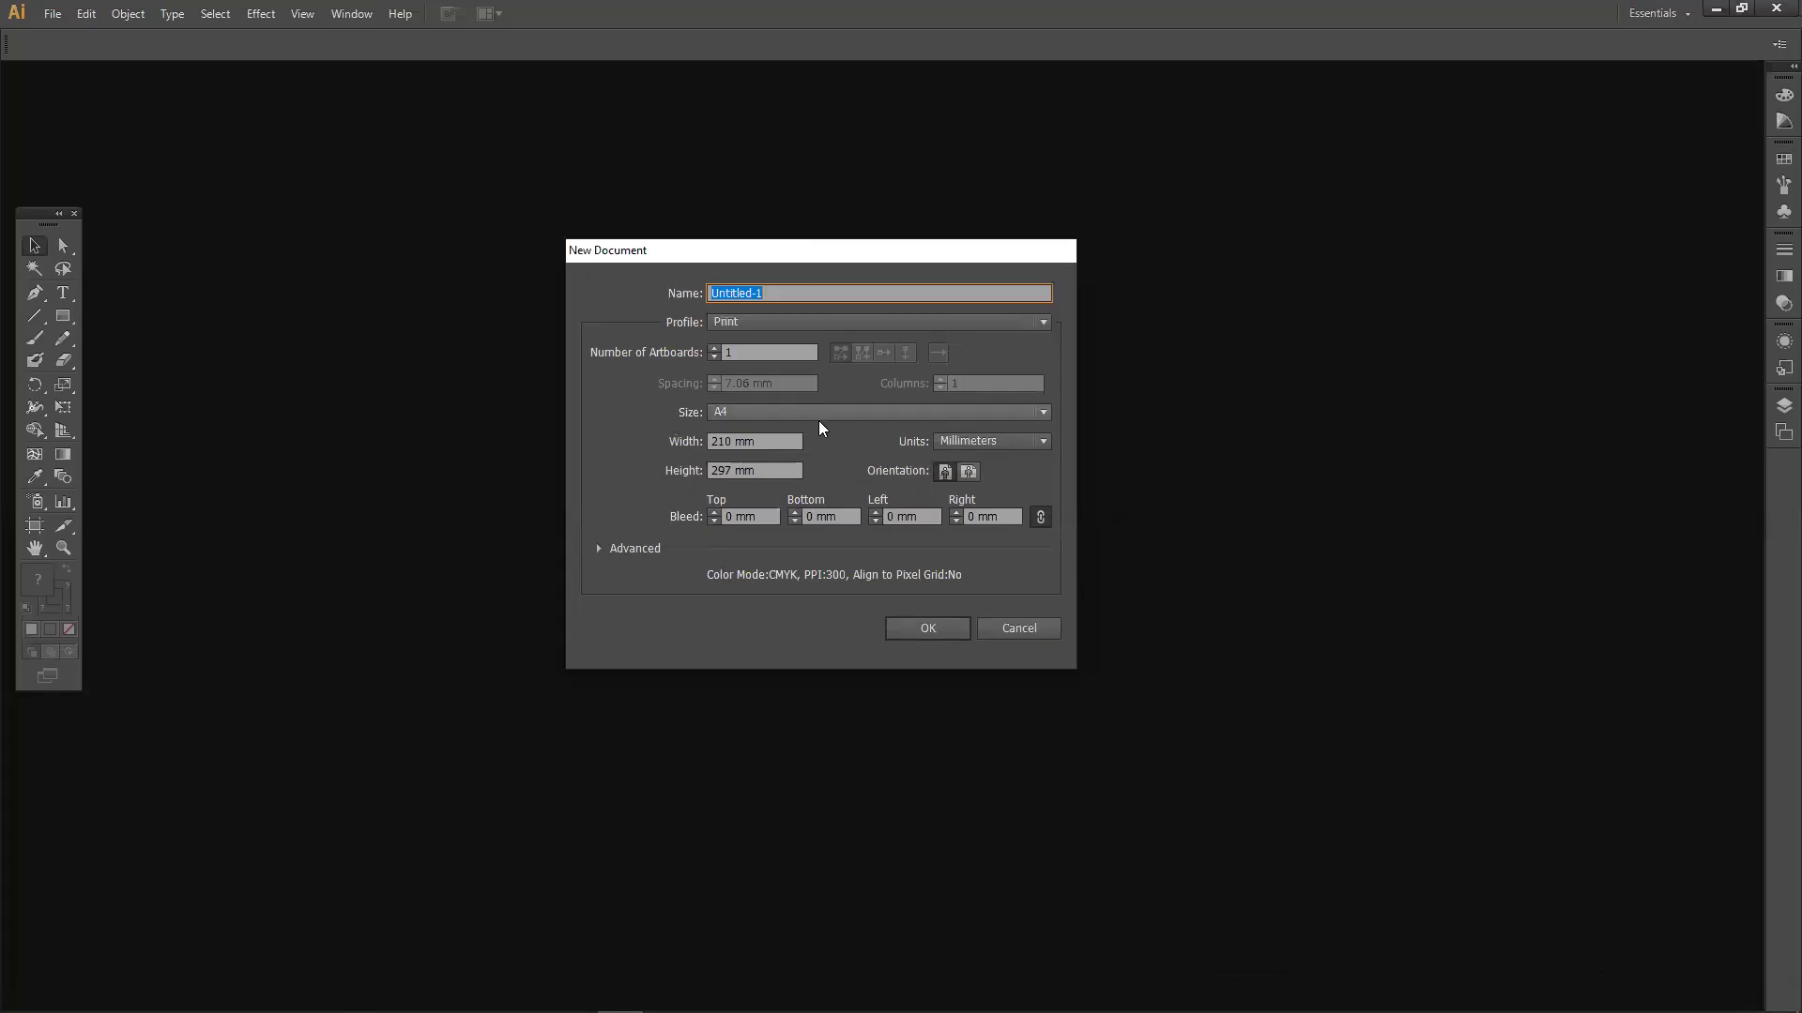
# Set the new document's units to inches and its size to 3.5 in wide by 2 in high.
pyautogui.click(974, 441)
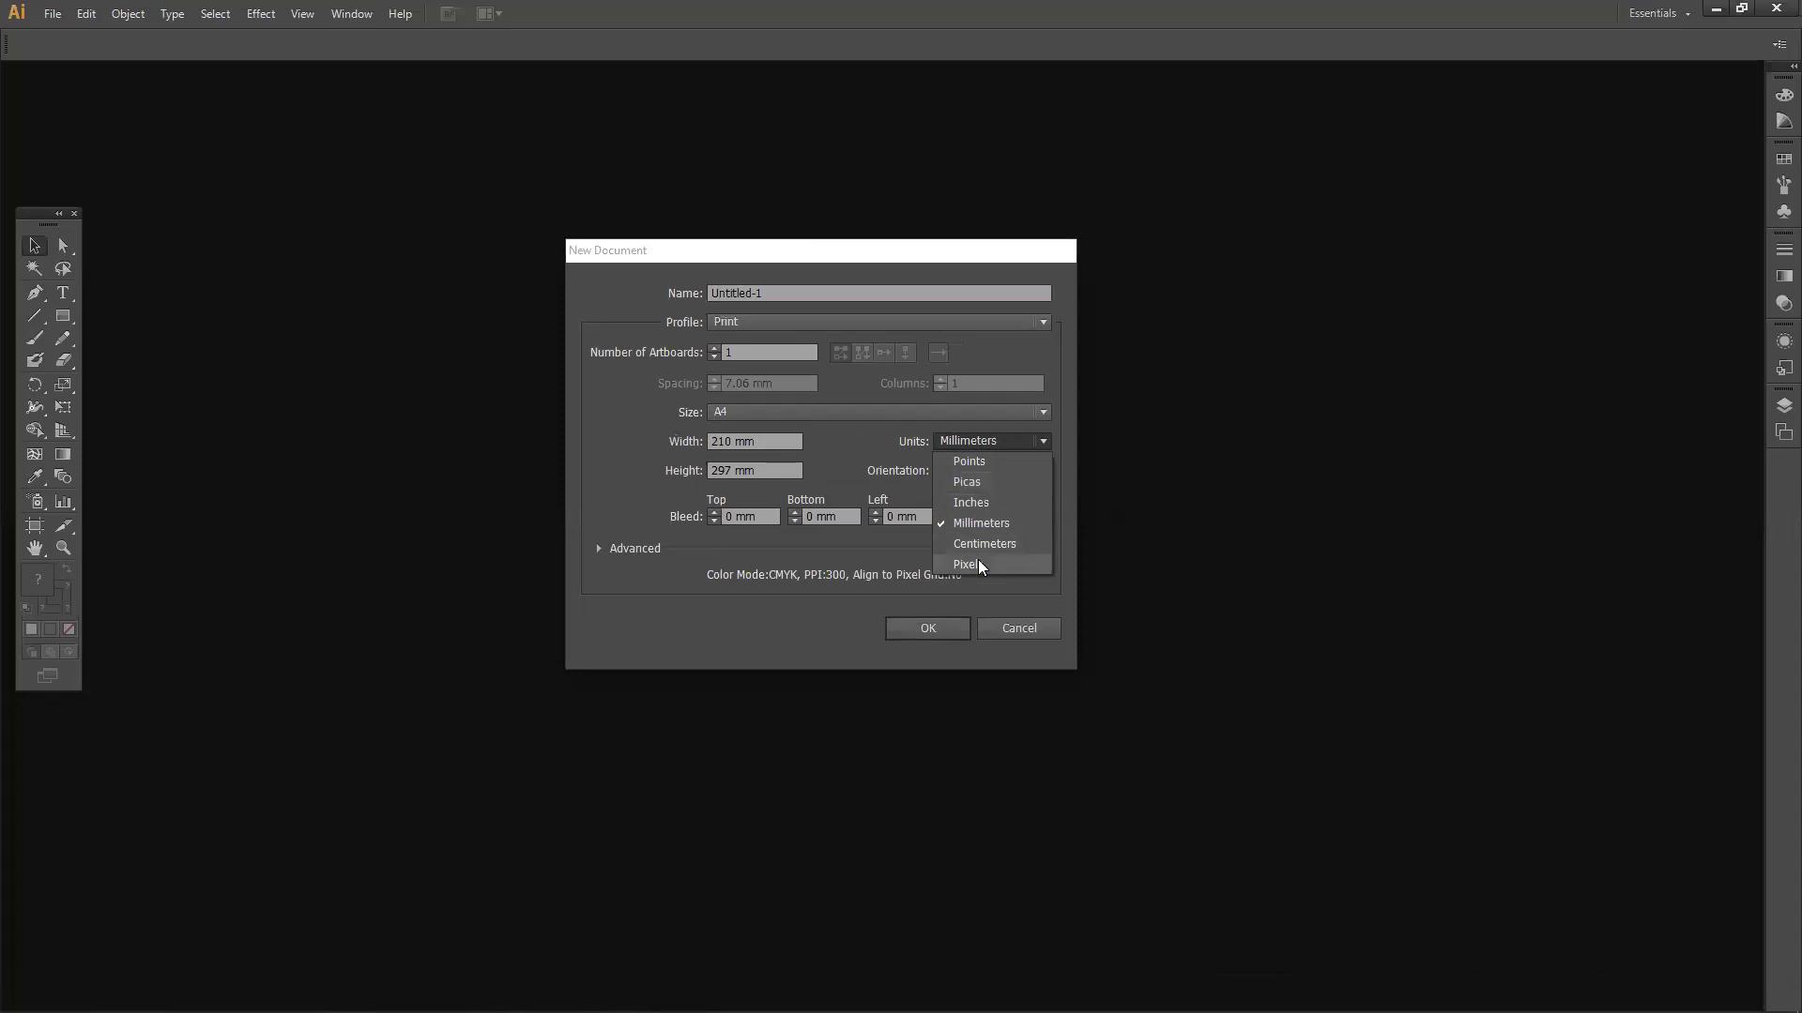
pyautogui.click(983, 504)
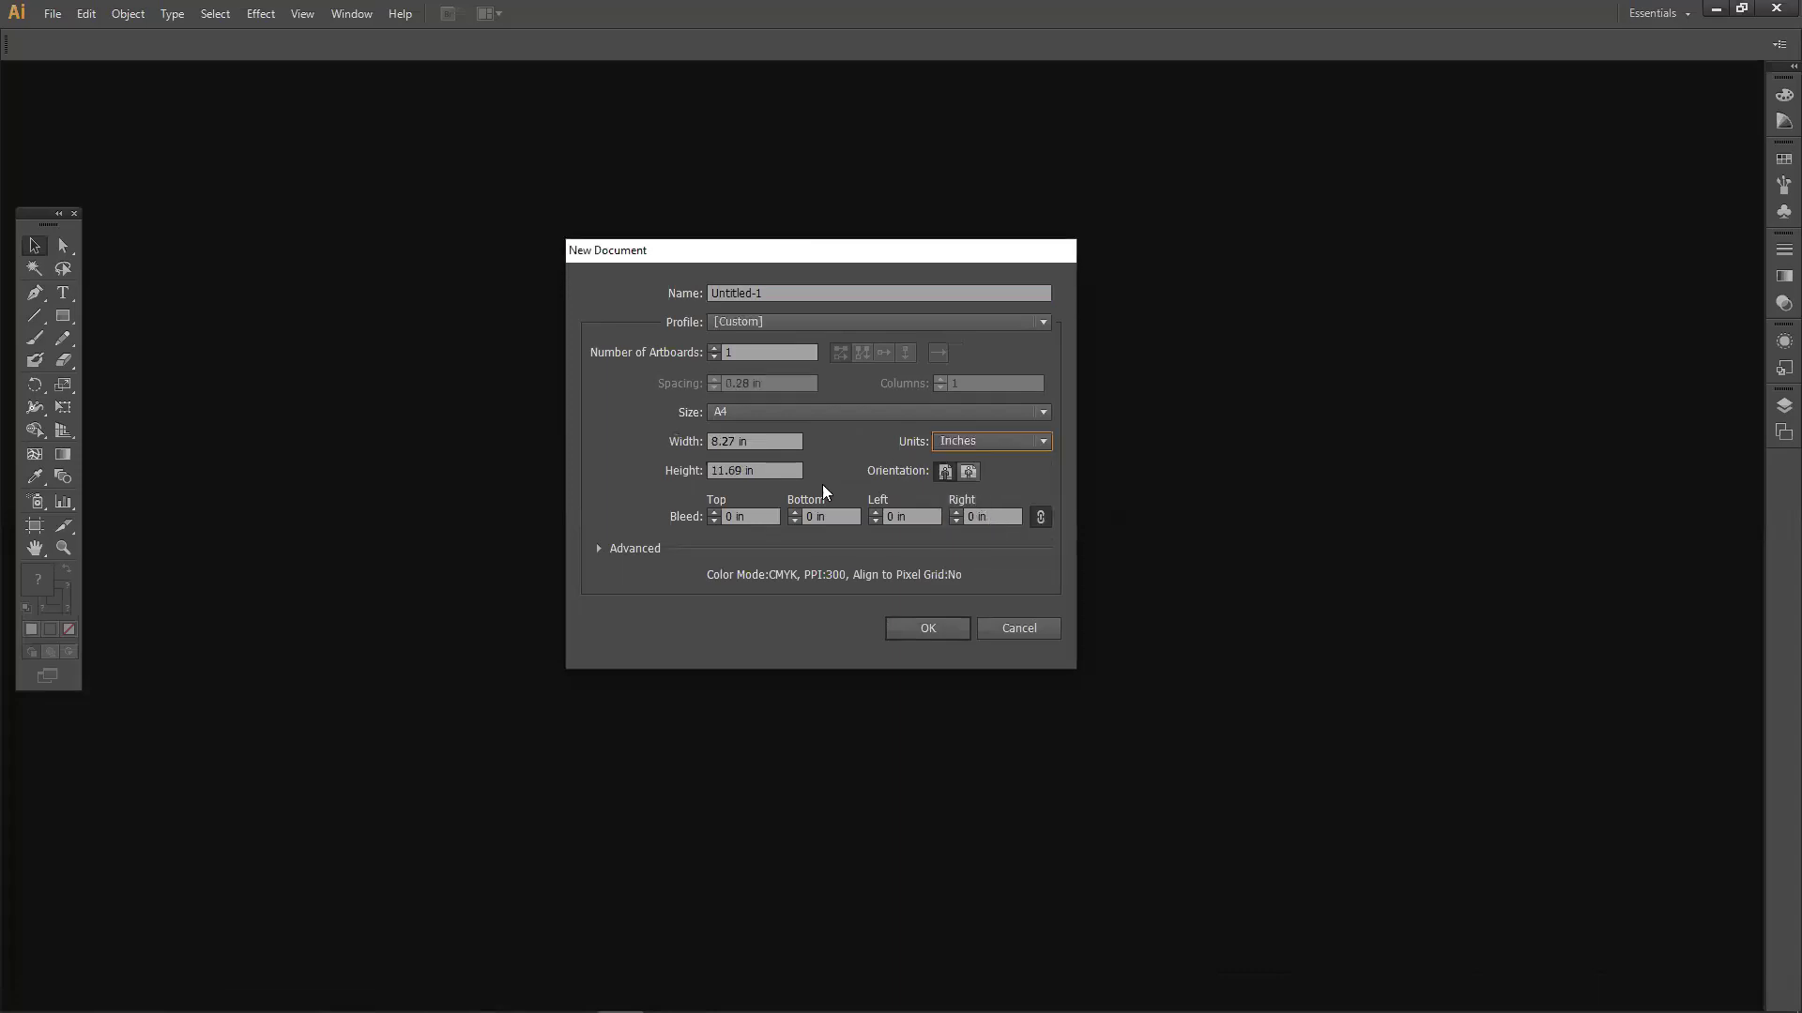
pyautogui.moveTo(781, 443); pyautogui.dragTo(689, 437)
pyautogui.write('3.5')
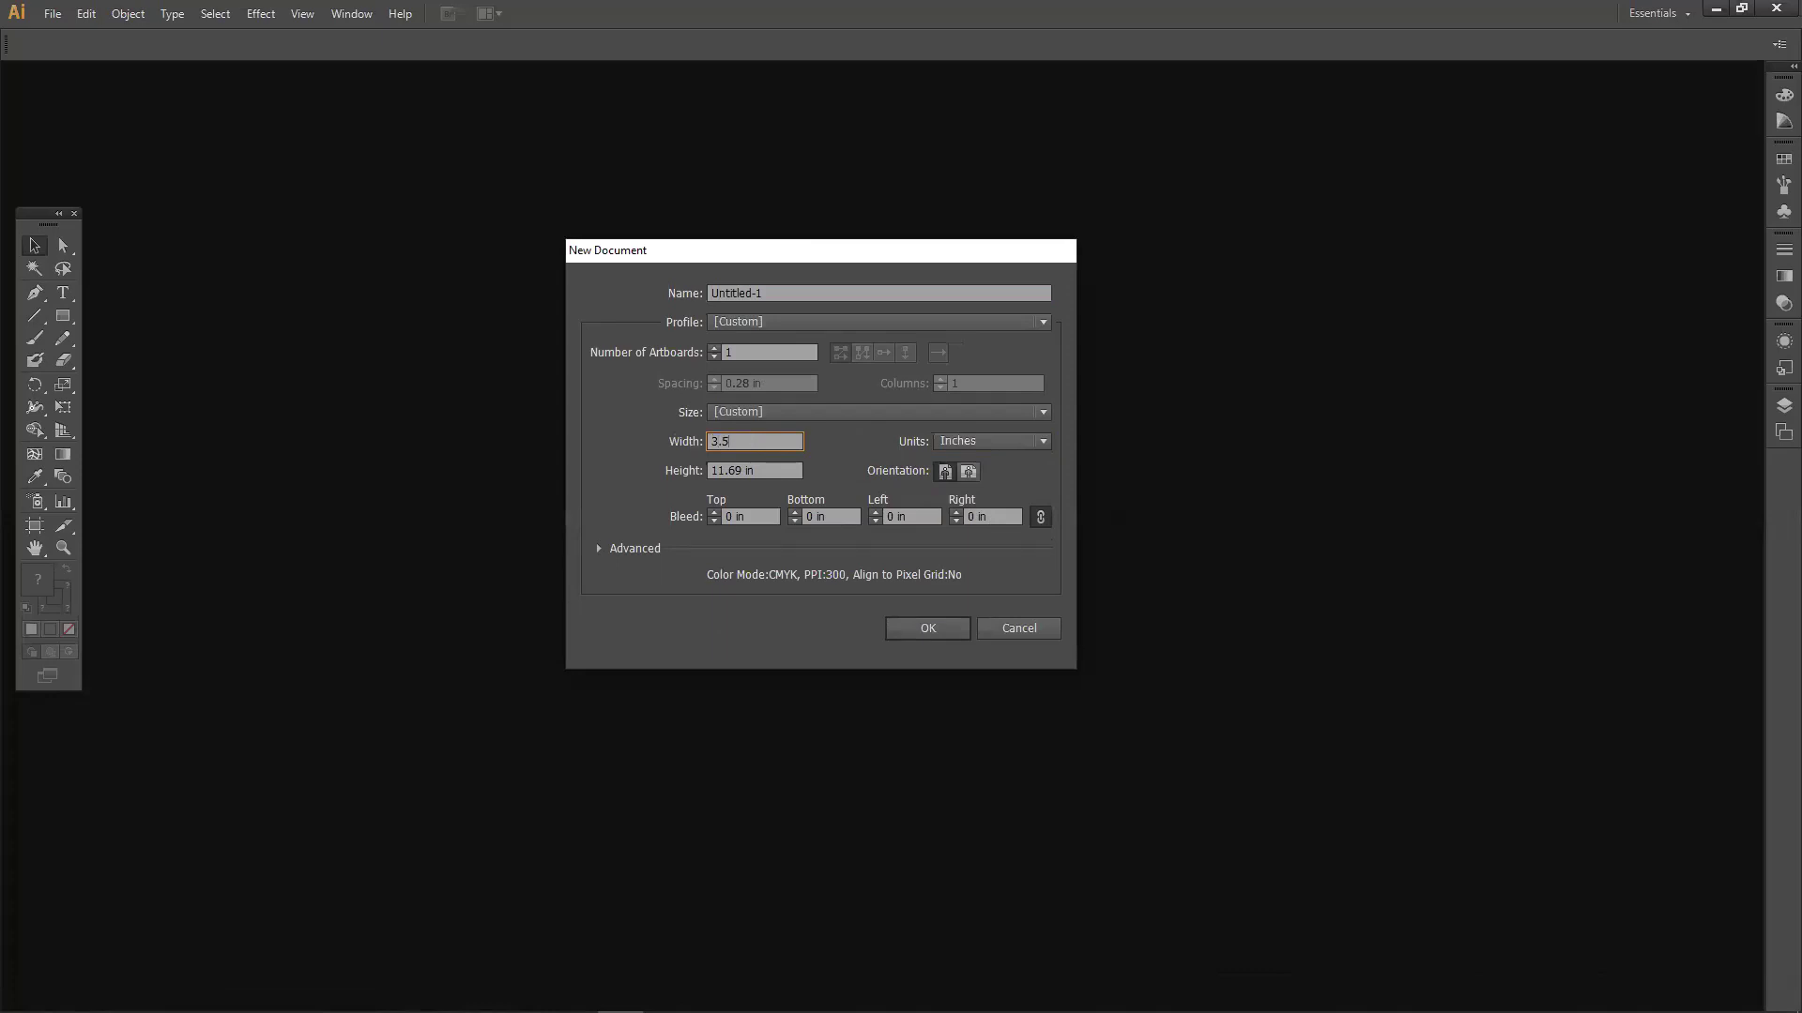
pyautogui.moveTo(760, 474); pyautogui.dragTo(640, 482)
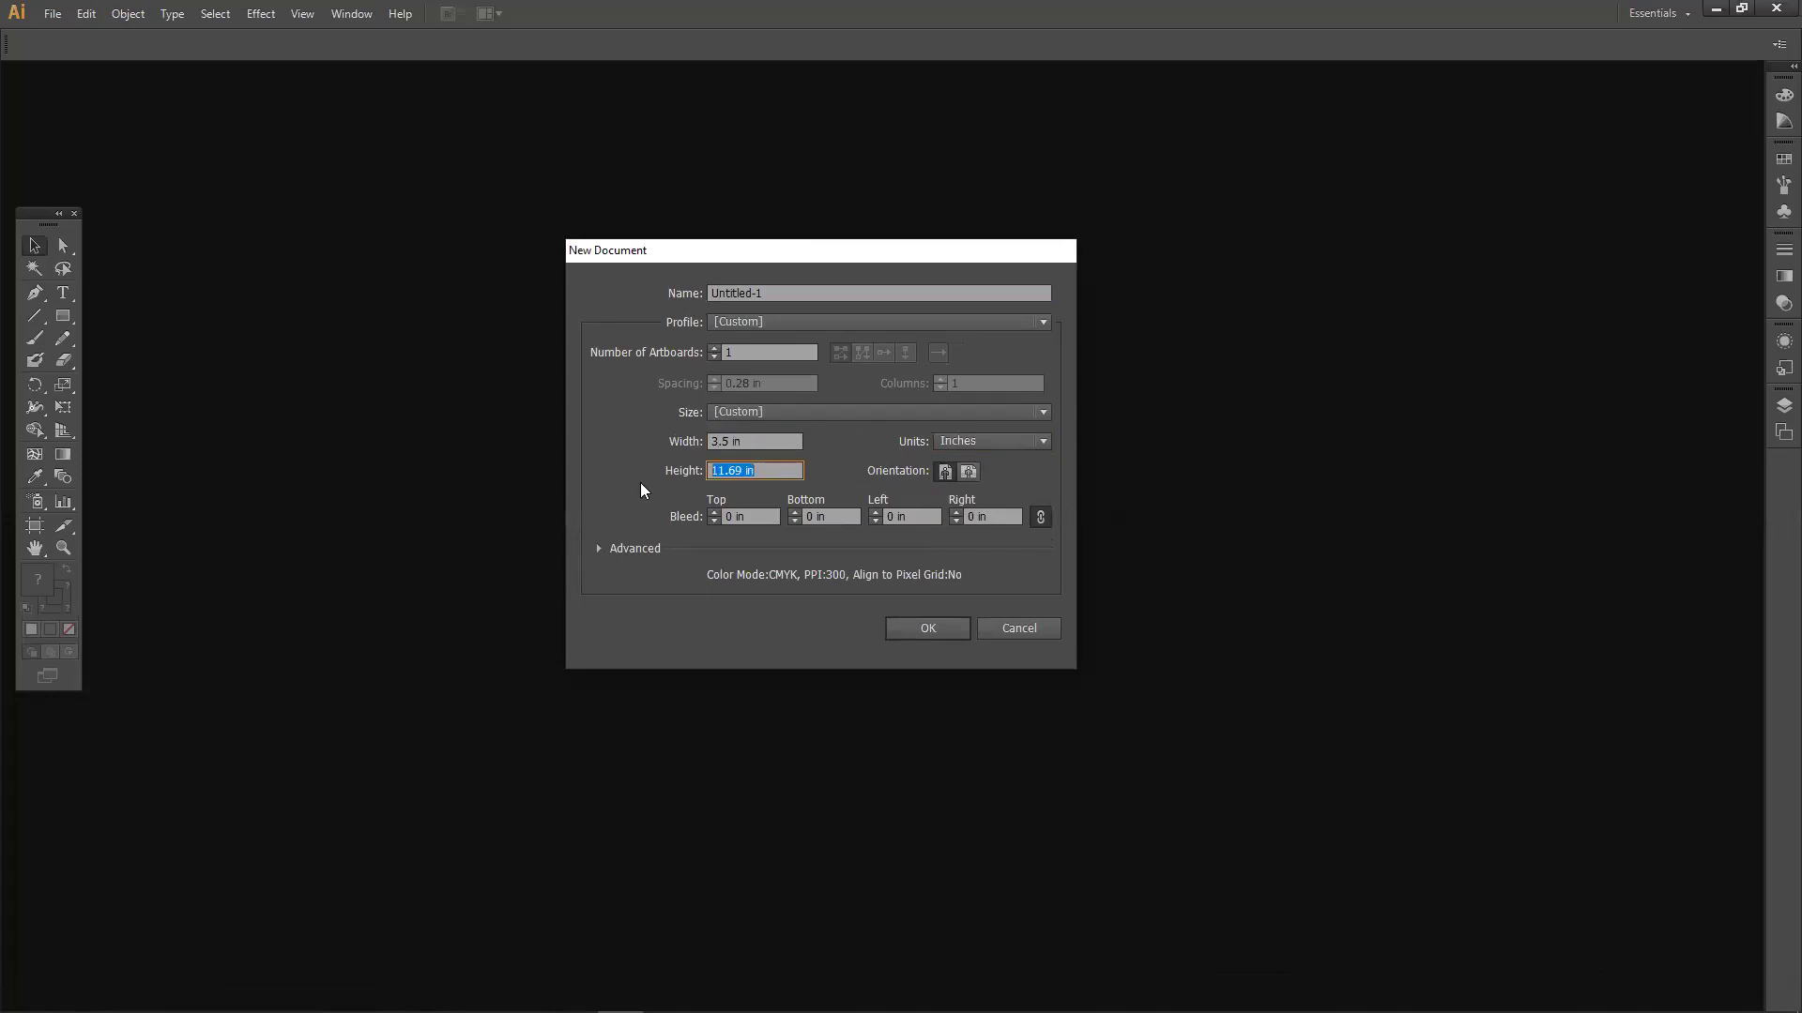
pyautogui.write('2')
pyautogui.moveTo(698, 976)
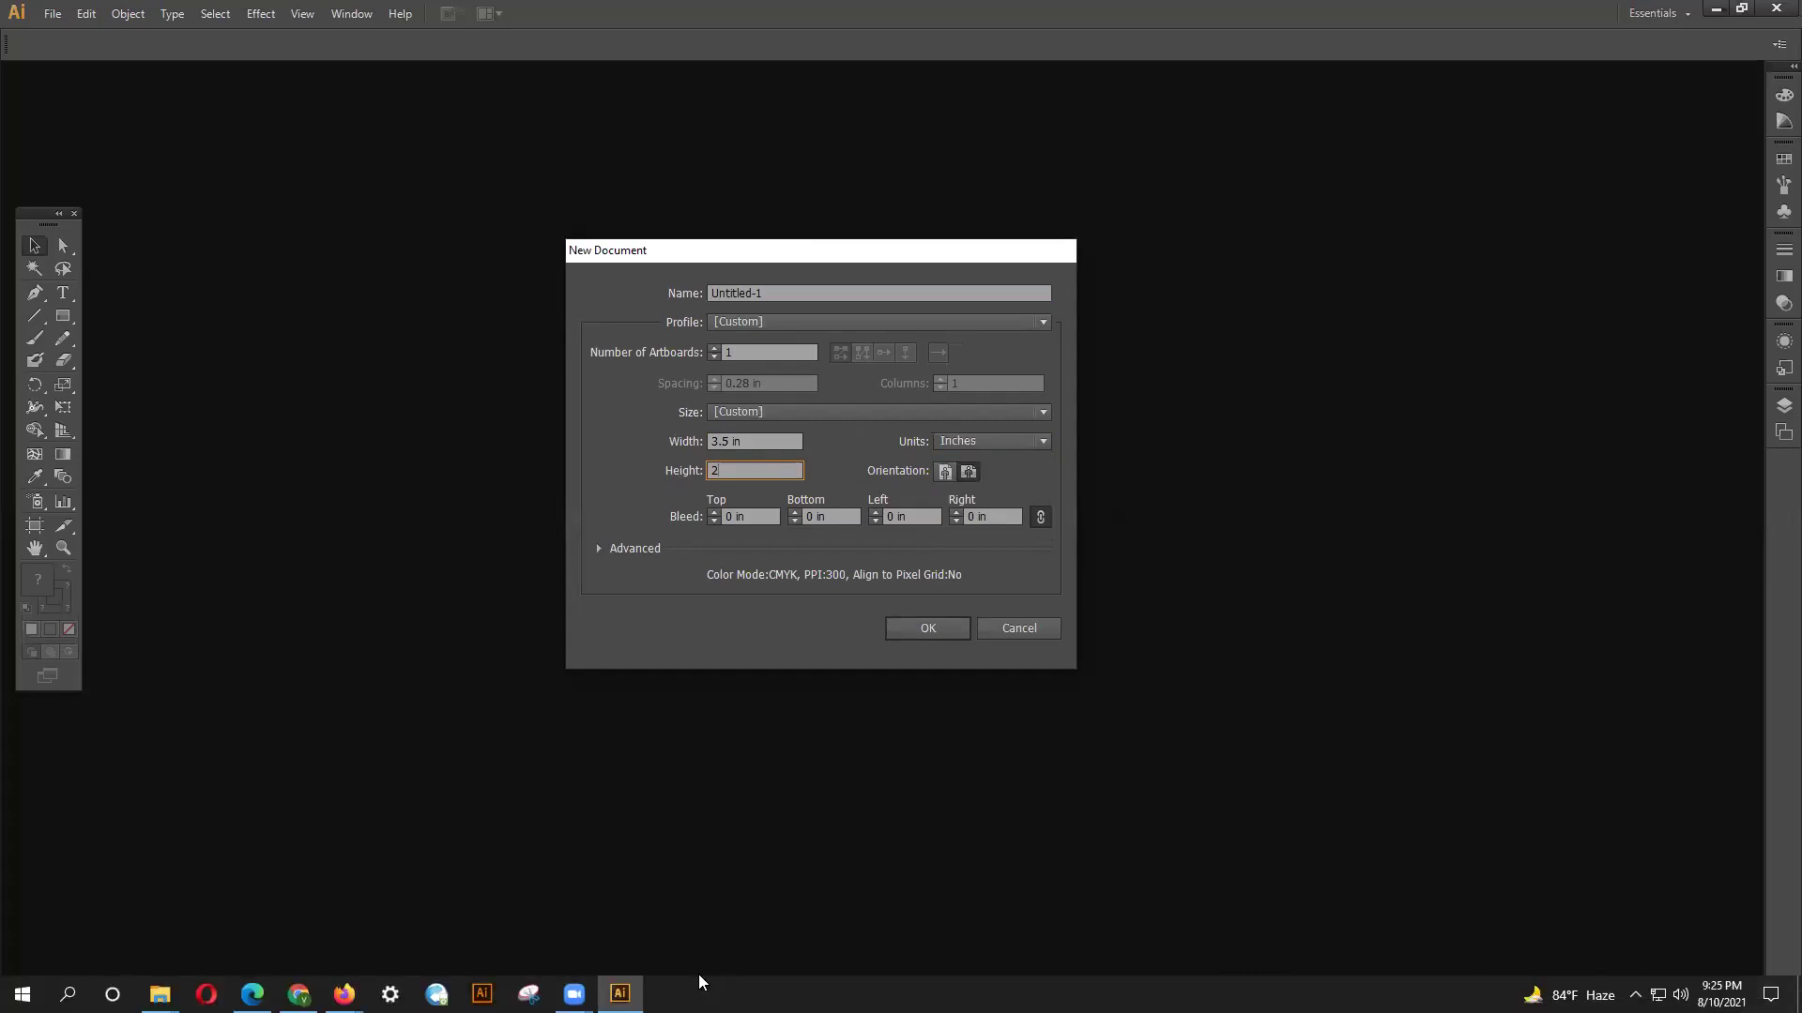
pyautogui.click(698, 976)
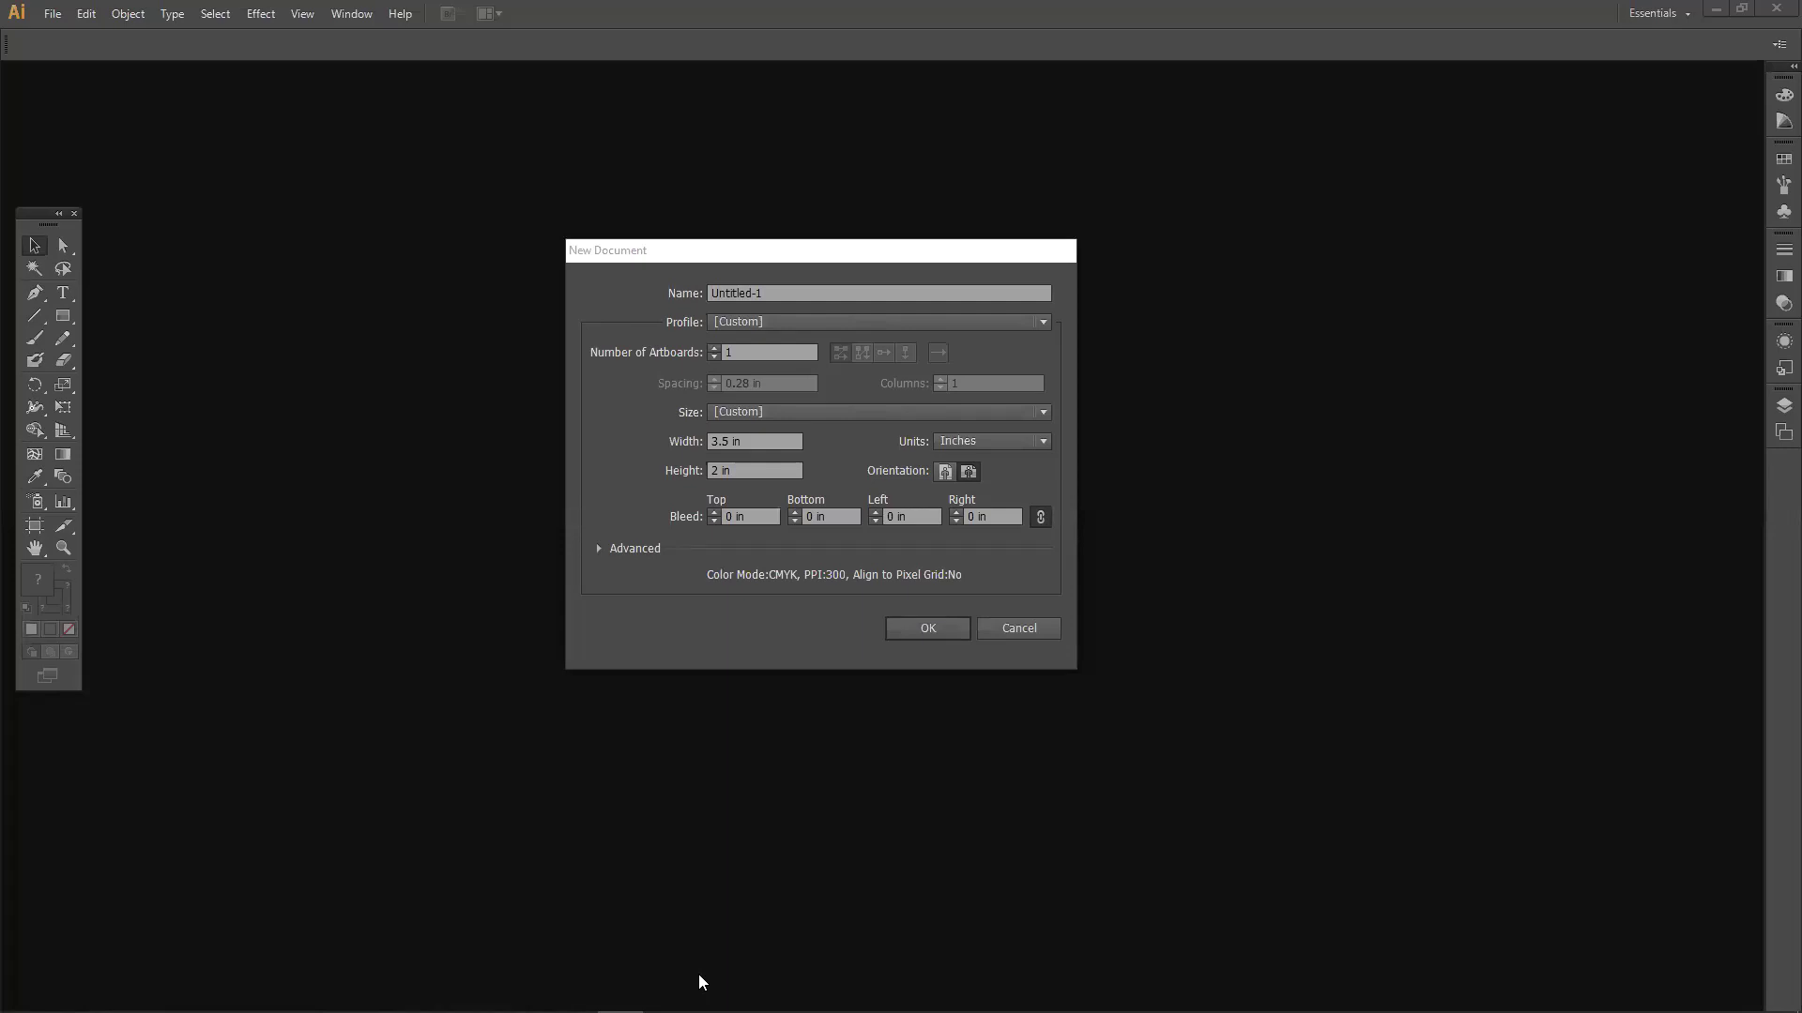
pyautogui.moveTo(253, 995)
# Create the 3.5 × 2 in document, then bring up the browser's card image results.
pyautogui.click(910, 624)
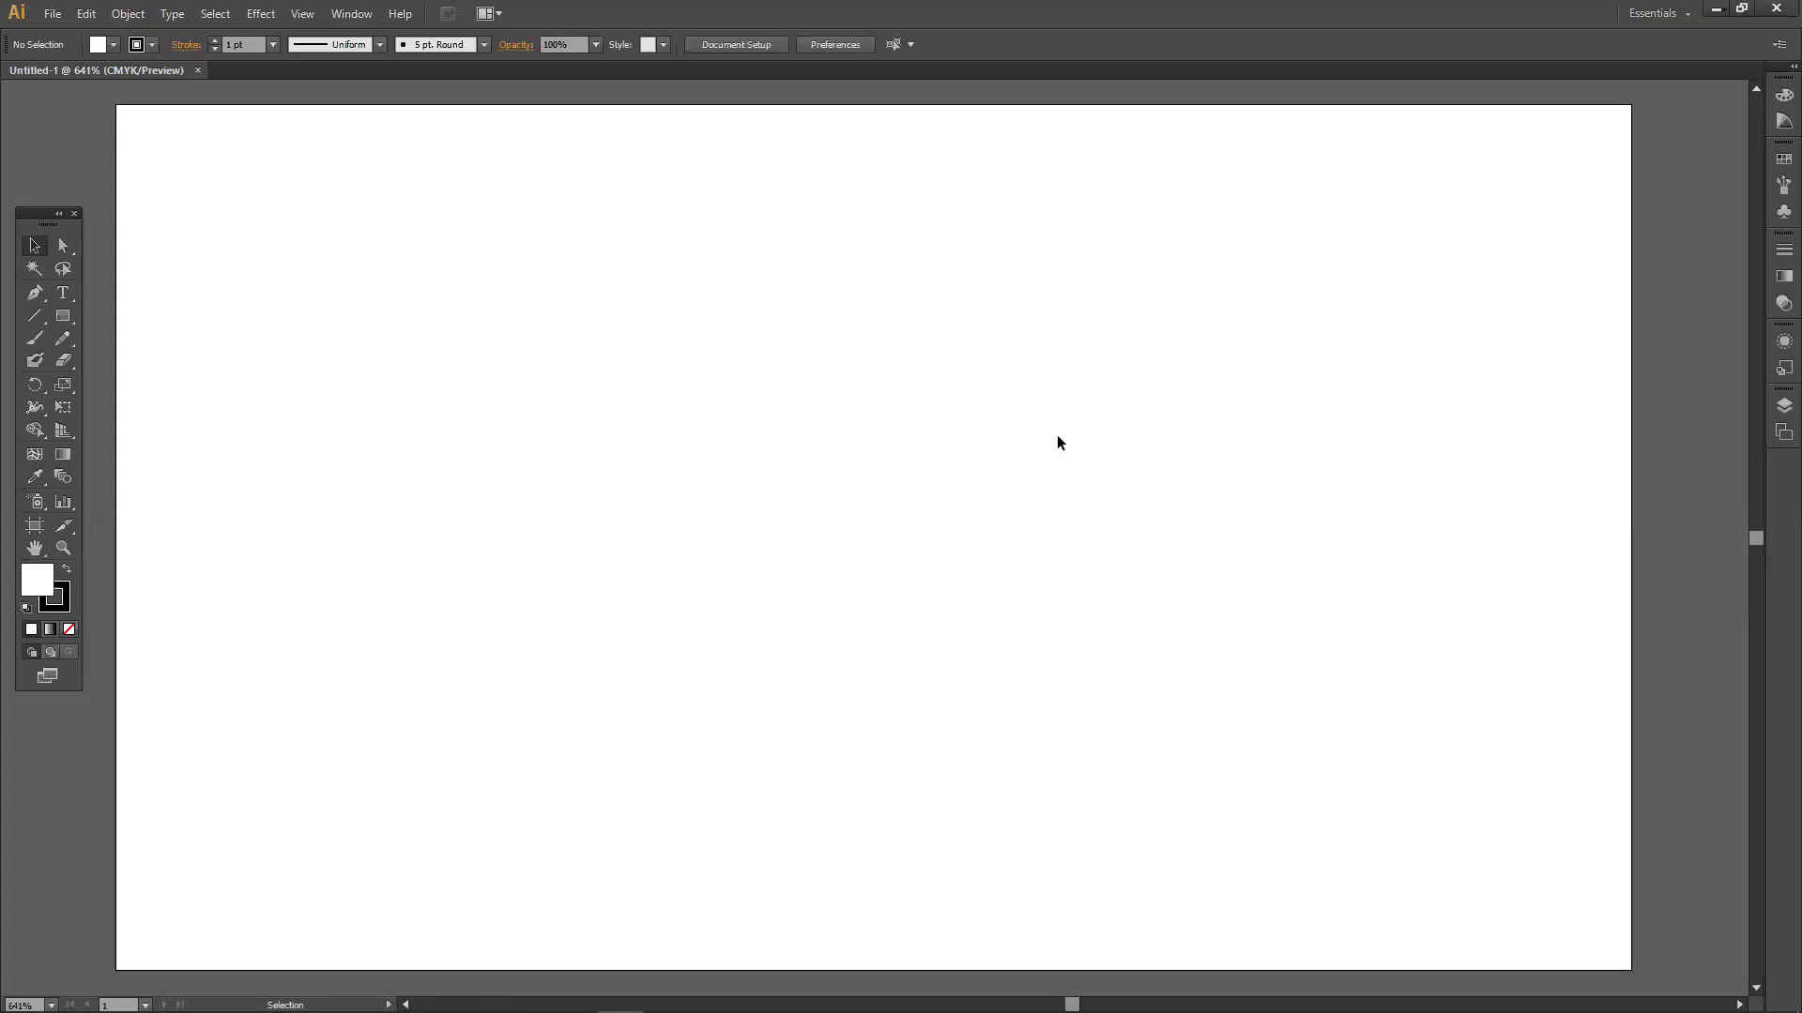
pyautogui.scroll(-2, 1049, 515)
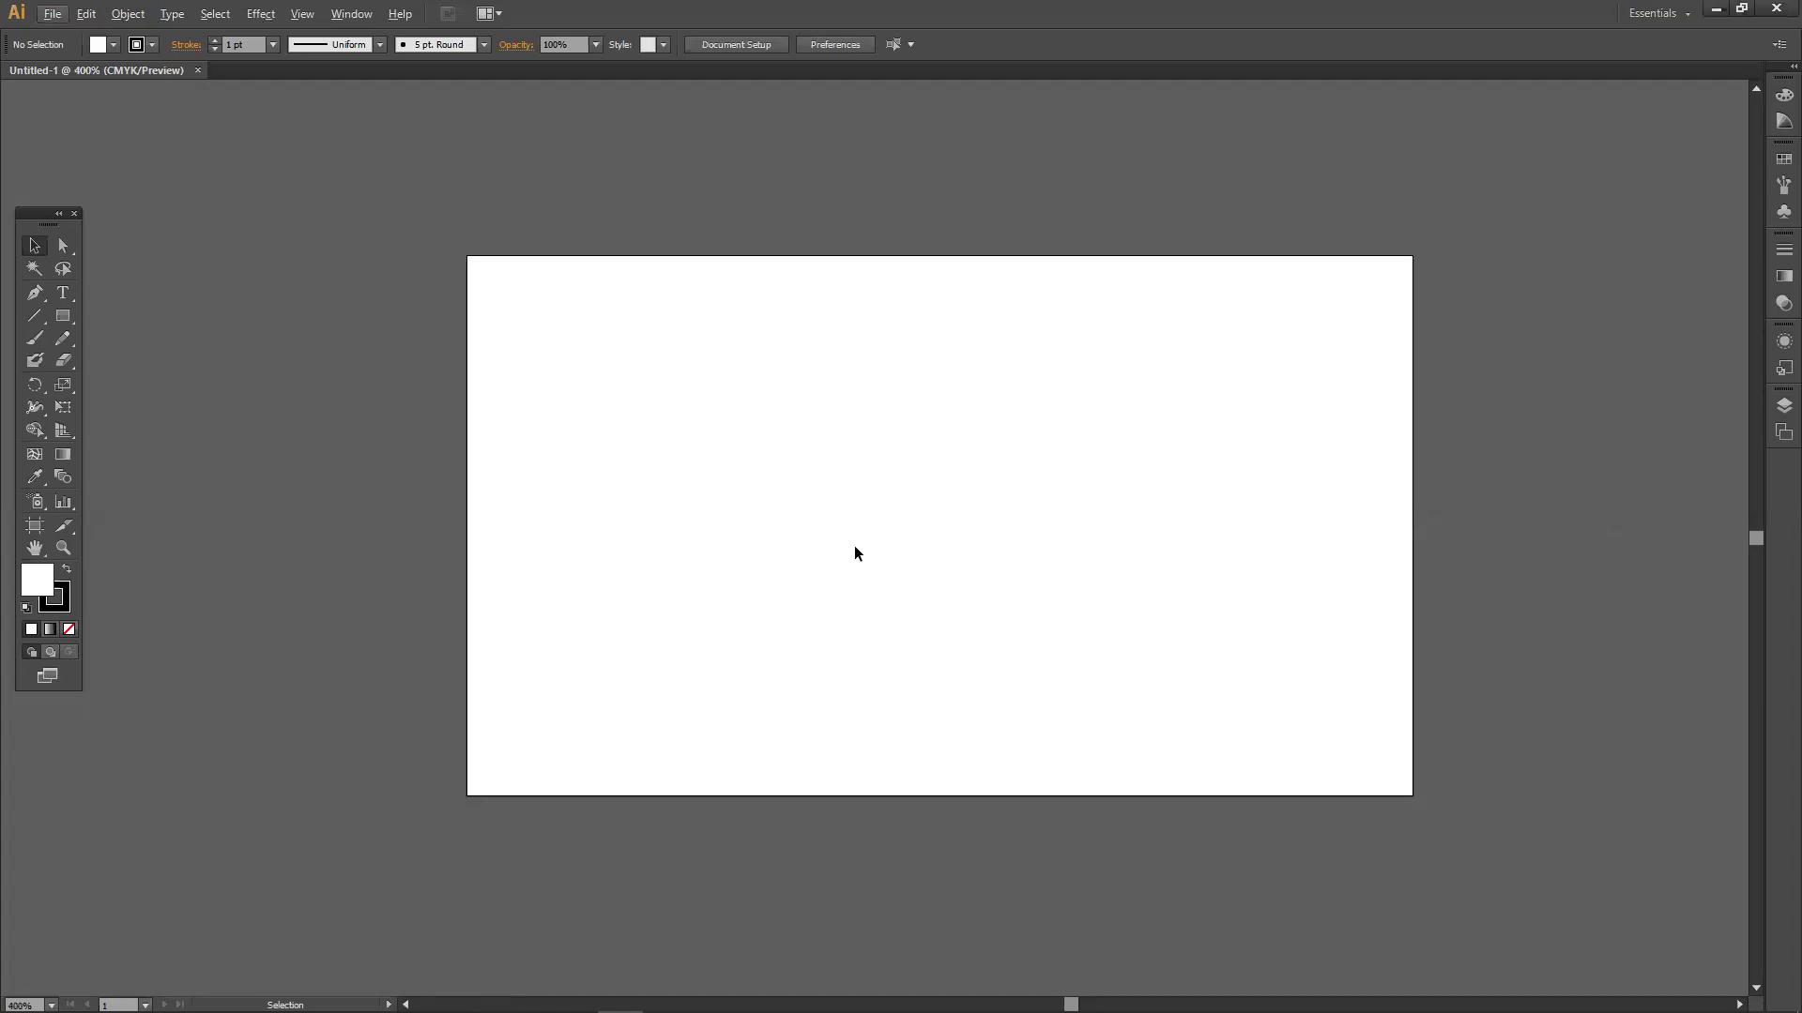
pyautogui.moveTo(619, 1009)
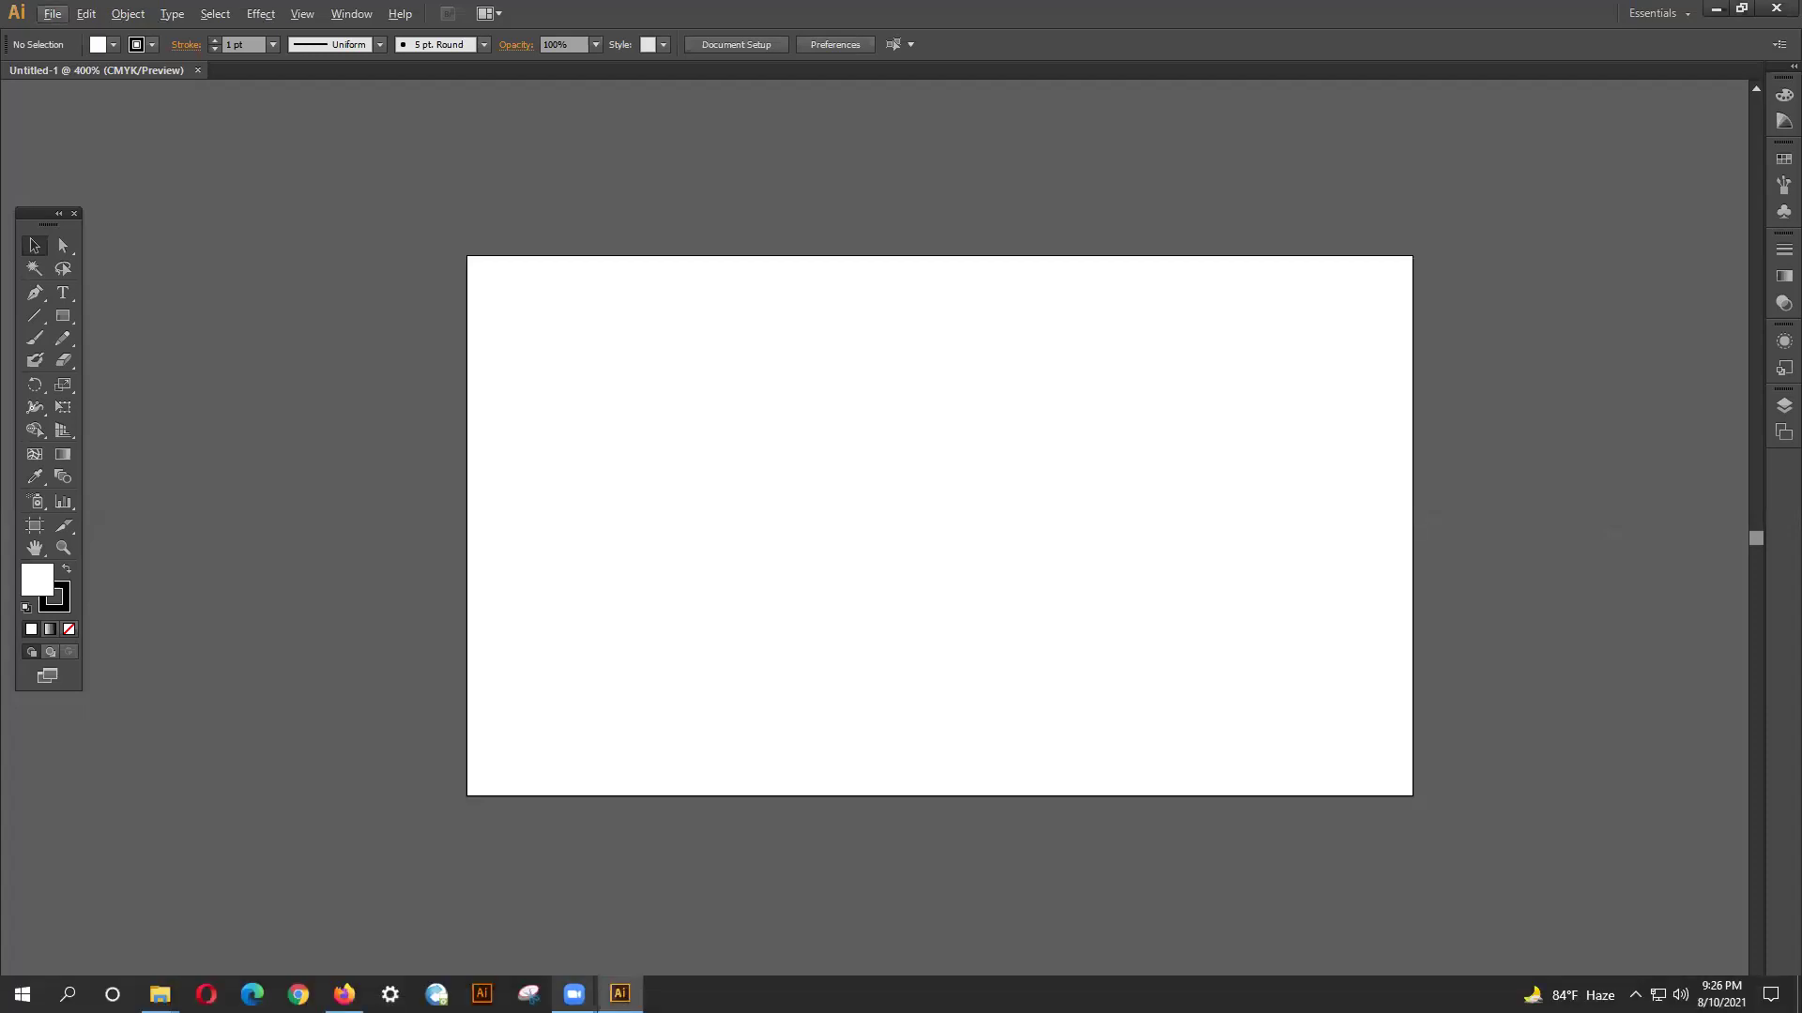
pyautogui.click(345, 994)
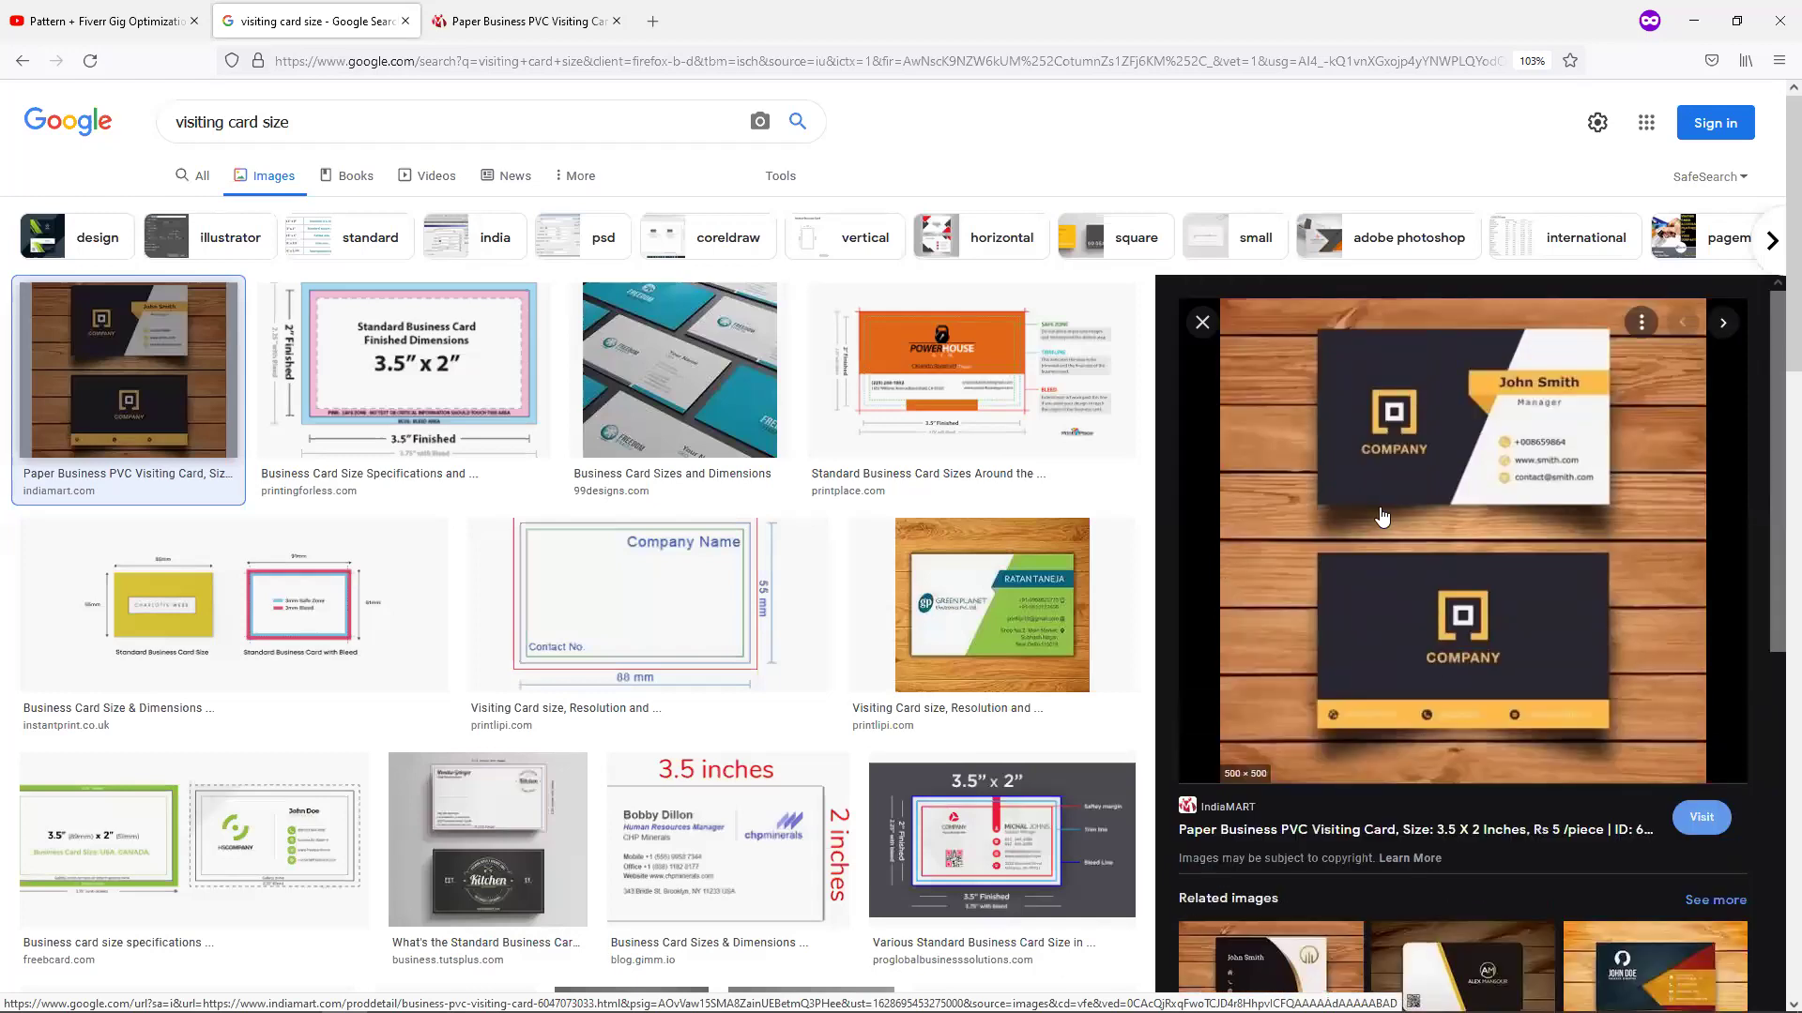
# Copy the wooden-table business card preview image from the Google Images results.
pyautogui.rightClick(1376, 431)
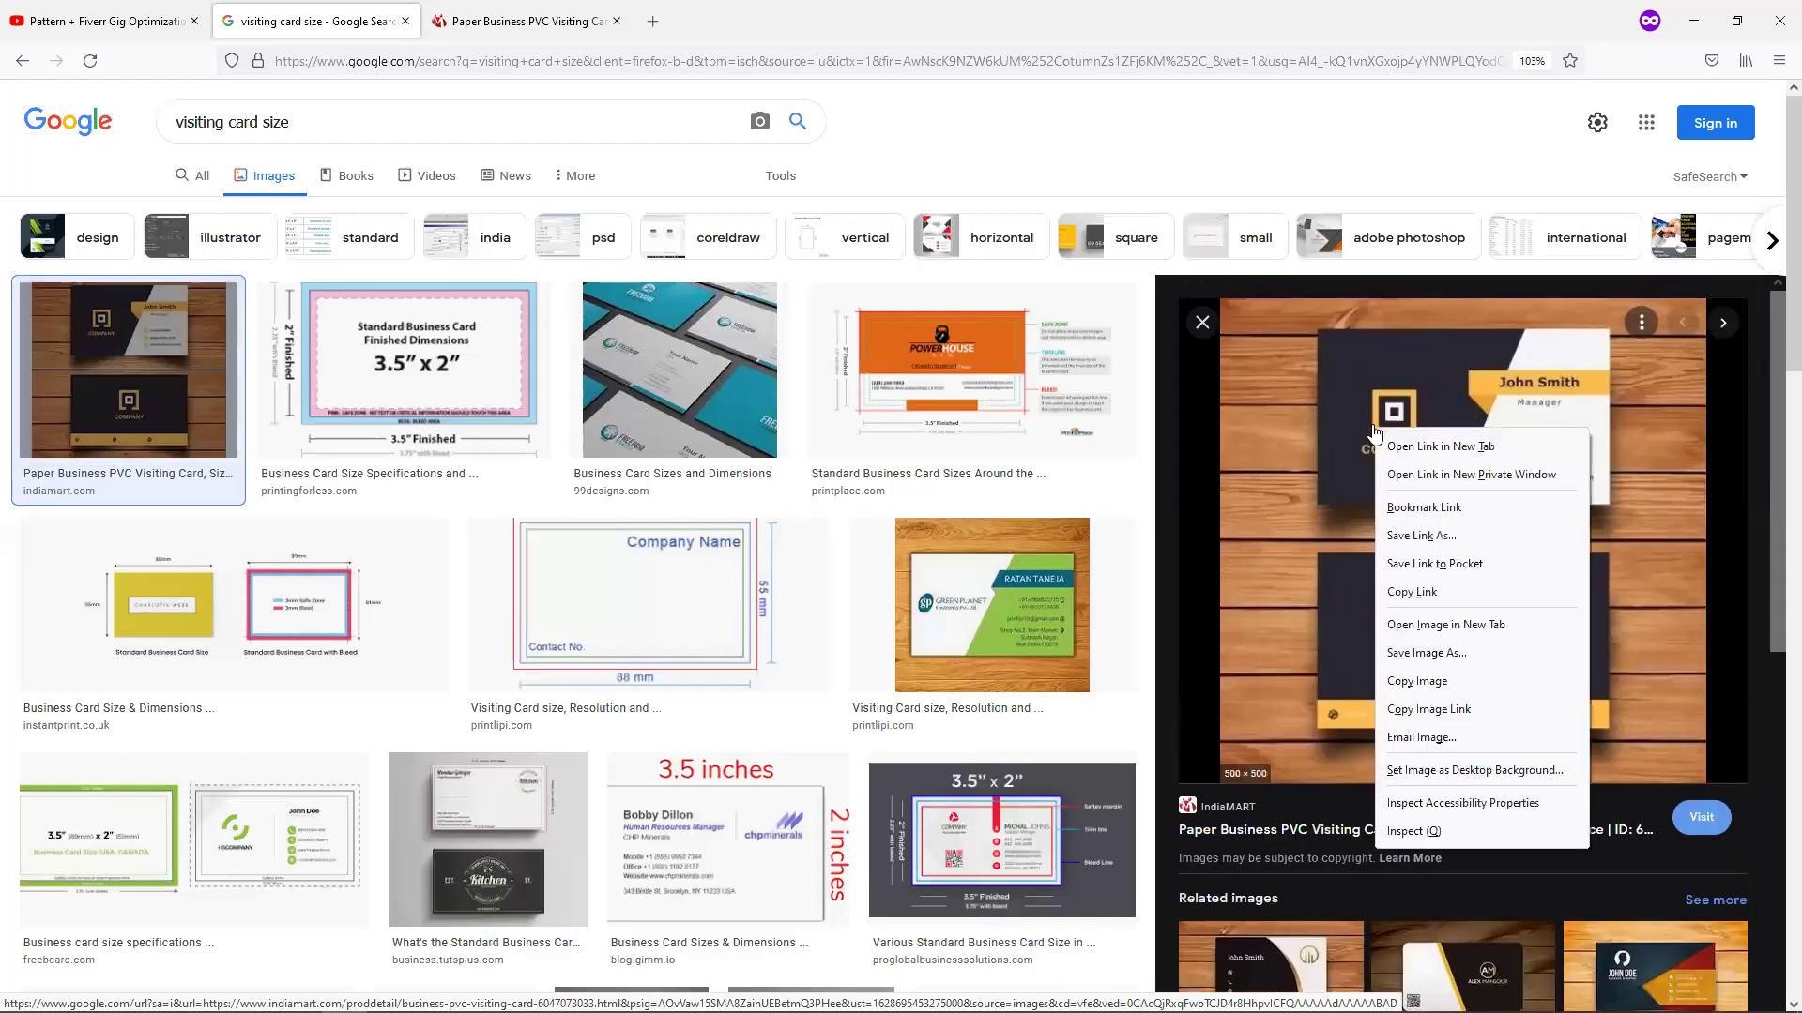
pyautogui.click(1415, 682)
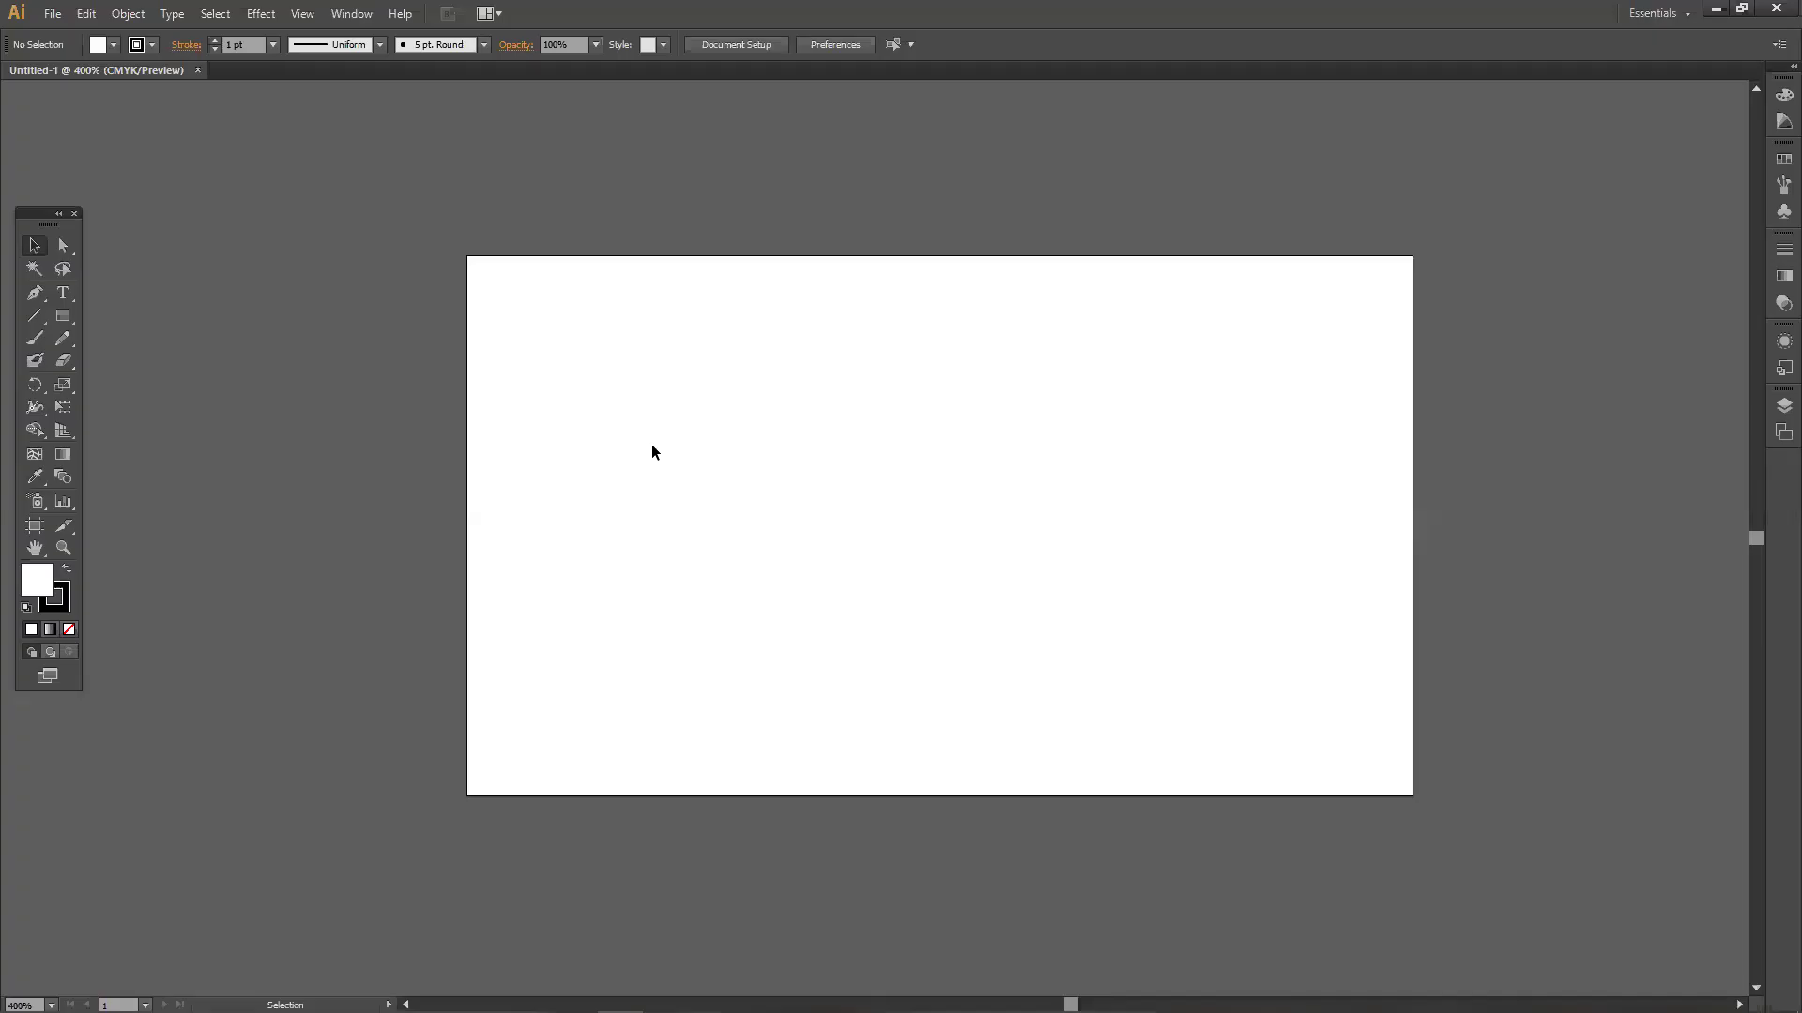
# Paste the card reference image and move it to the right of the blank artboard.
pyautogui.hotkey('ctrl', 'v')
pyautogui.hotkey('ctrl', '-')
pyautogui.hotkey('ctrl', '-')
pyautogui.hotkey('ctrl', '-')
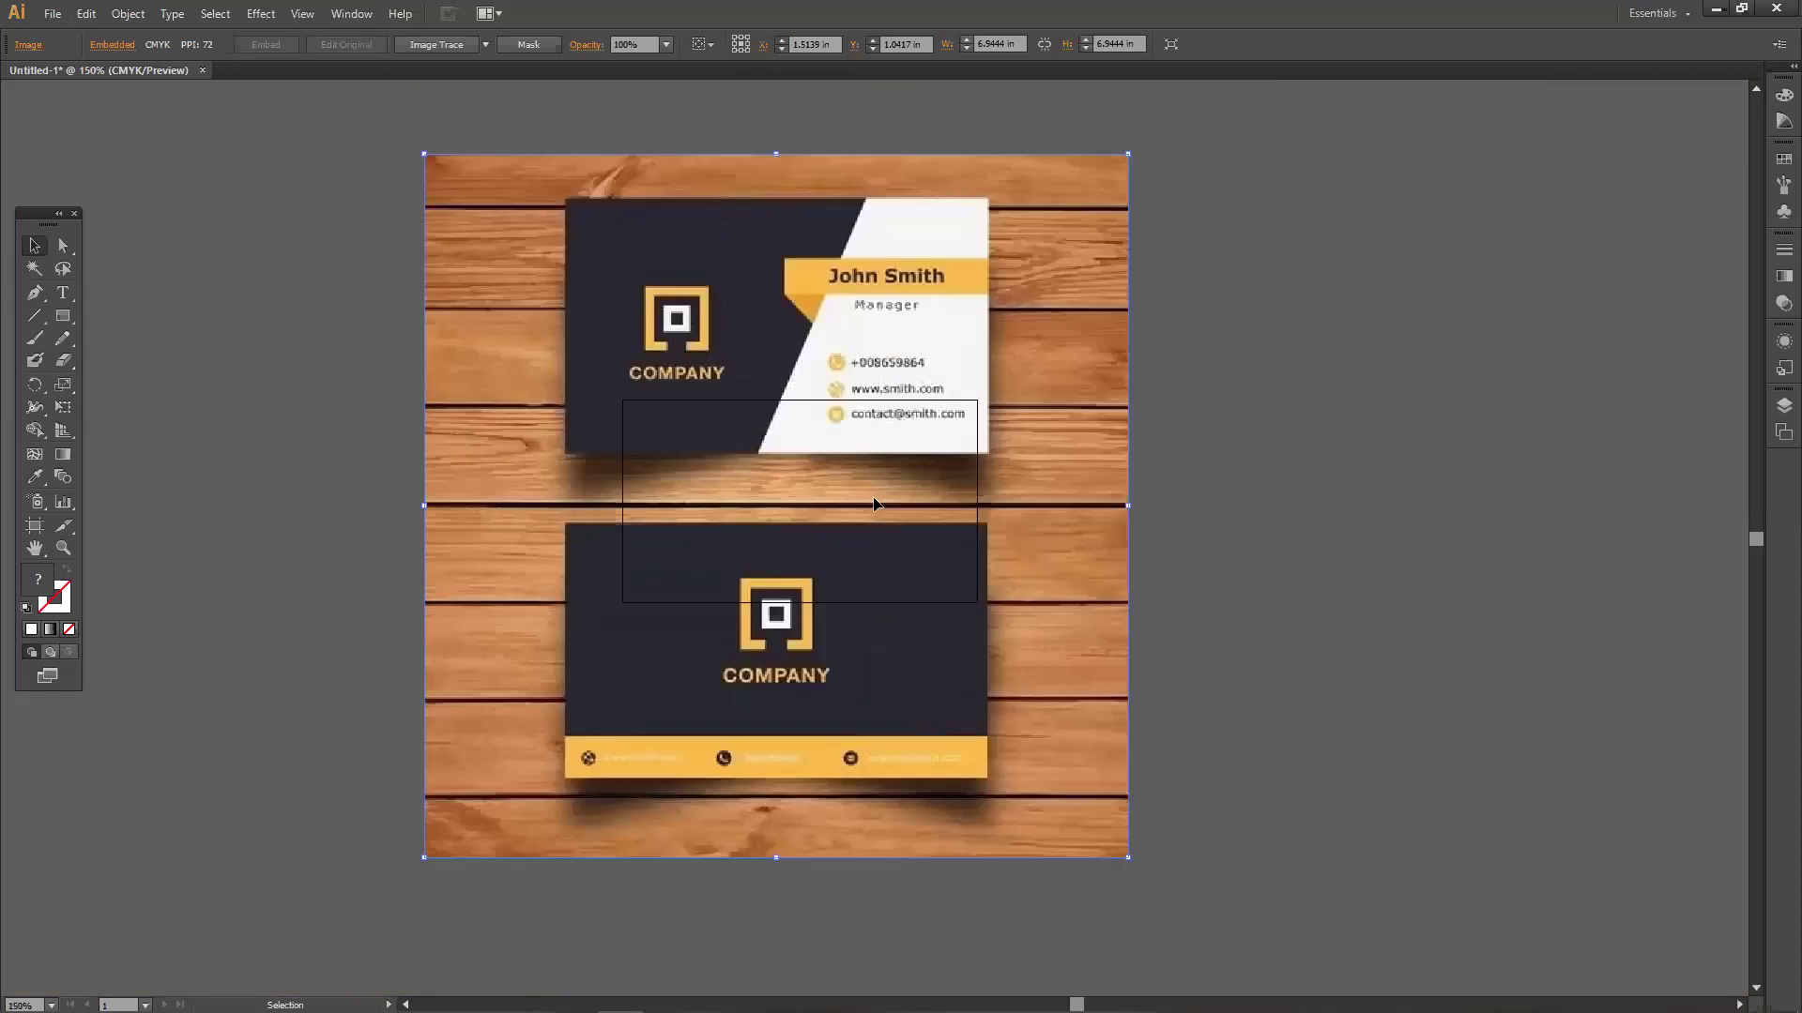
pyautogui.moveTo(680, 447); pyautogui.dragTo(1067, 426)
pyautogui.moveTo(895, 447); pyautogui.dragTo(1136, 470)
pyautogui.moveTo(965, 511); pyautogui.dragTo(868, 522)
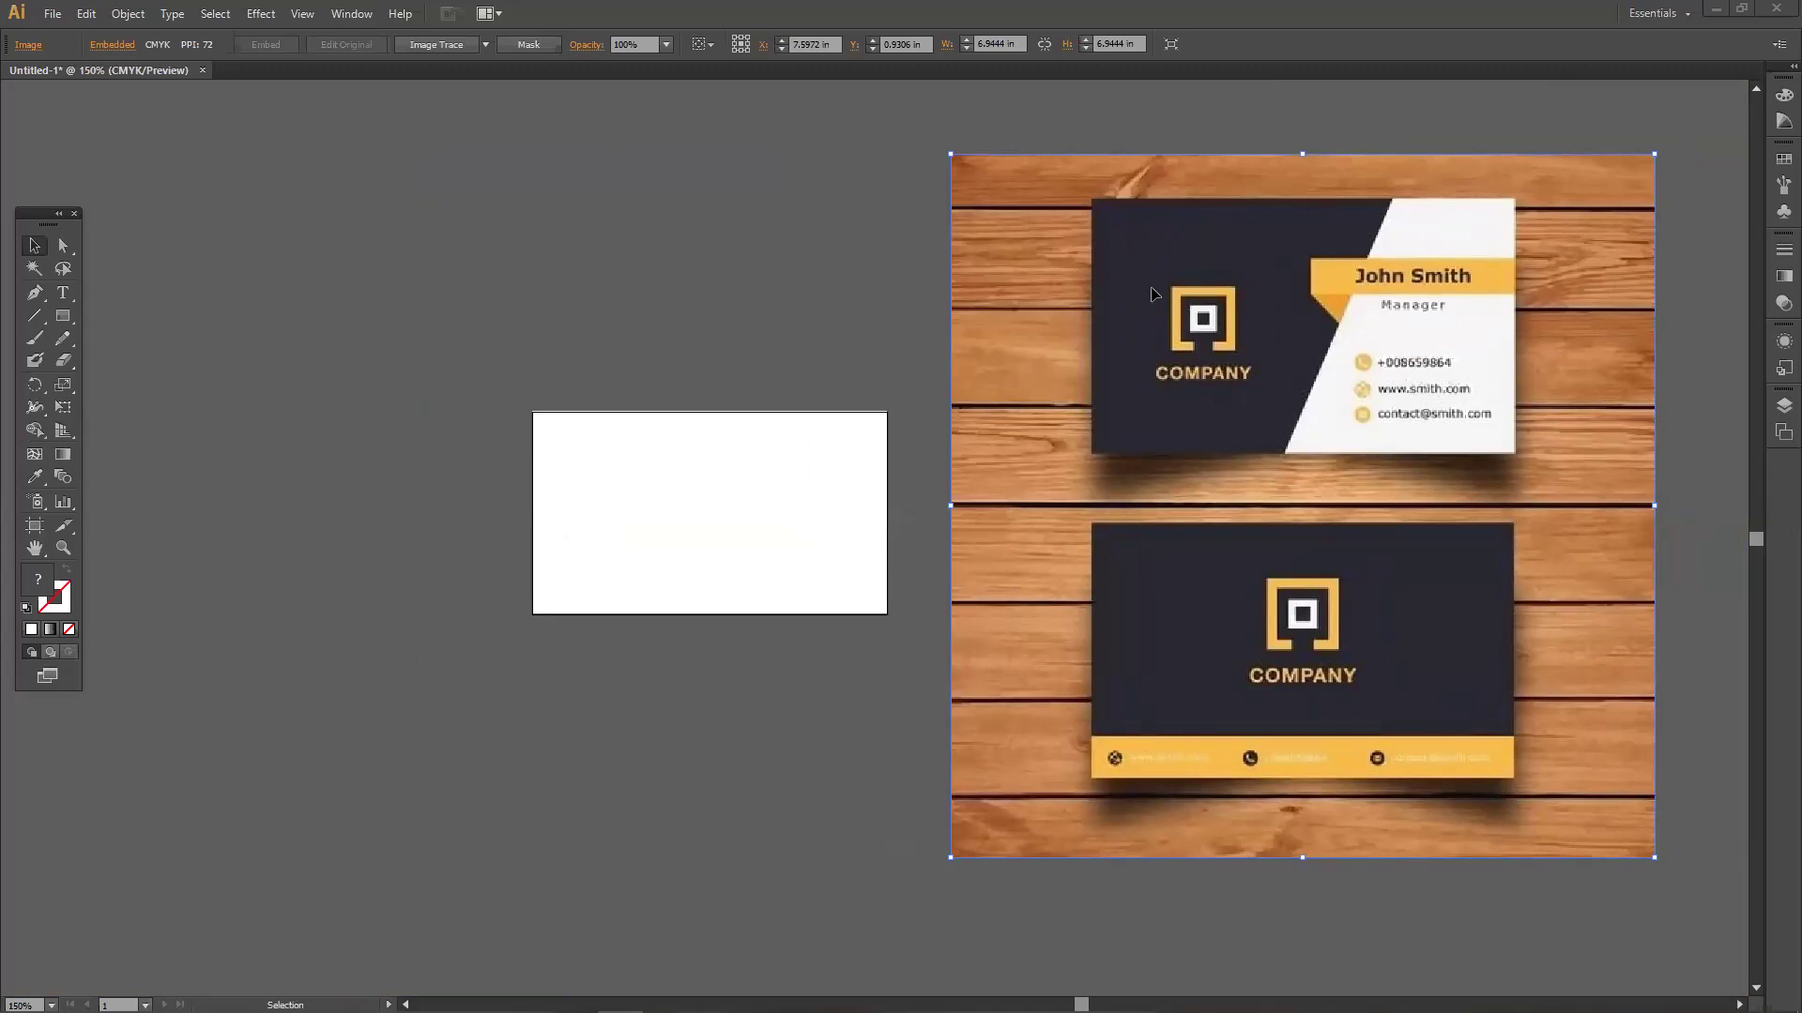
# Delete the pasted image and copy the card image from Google Images again.
pyautogui.press('Delete')
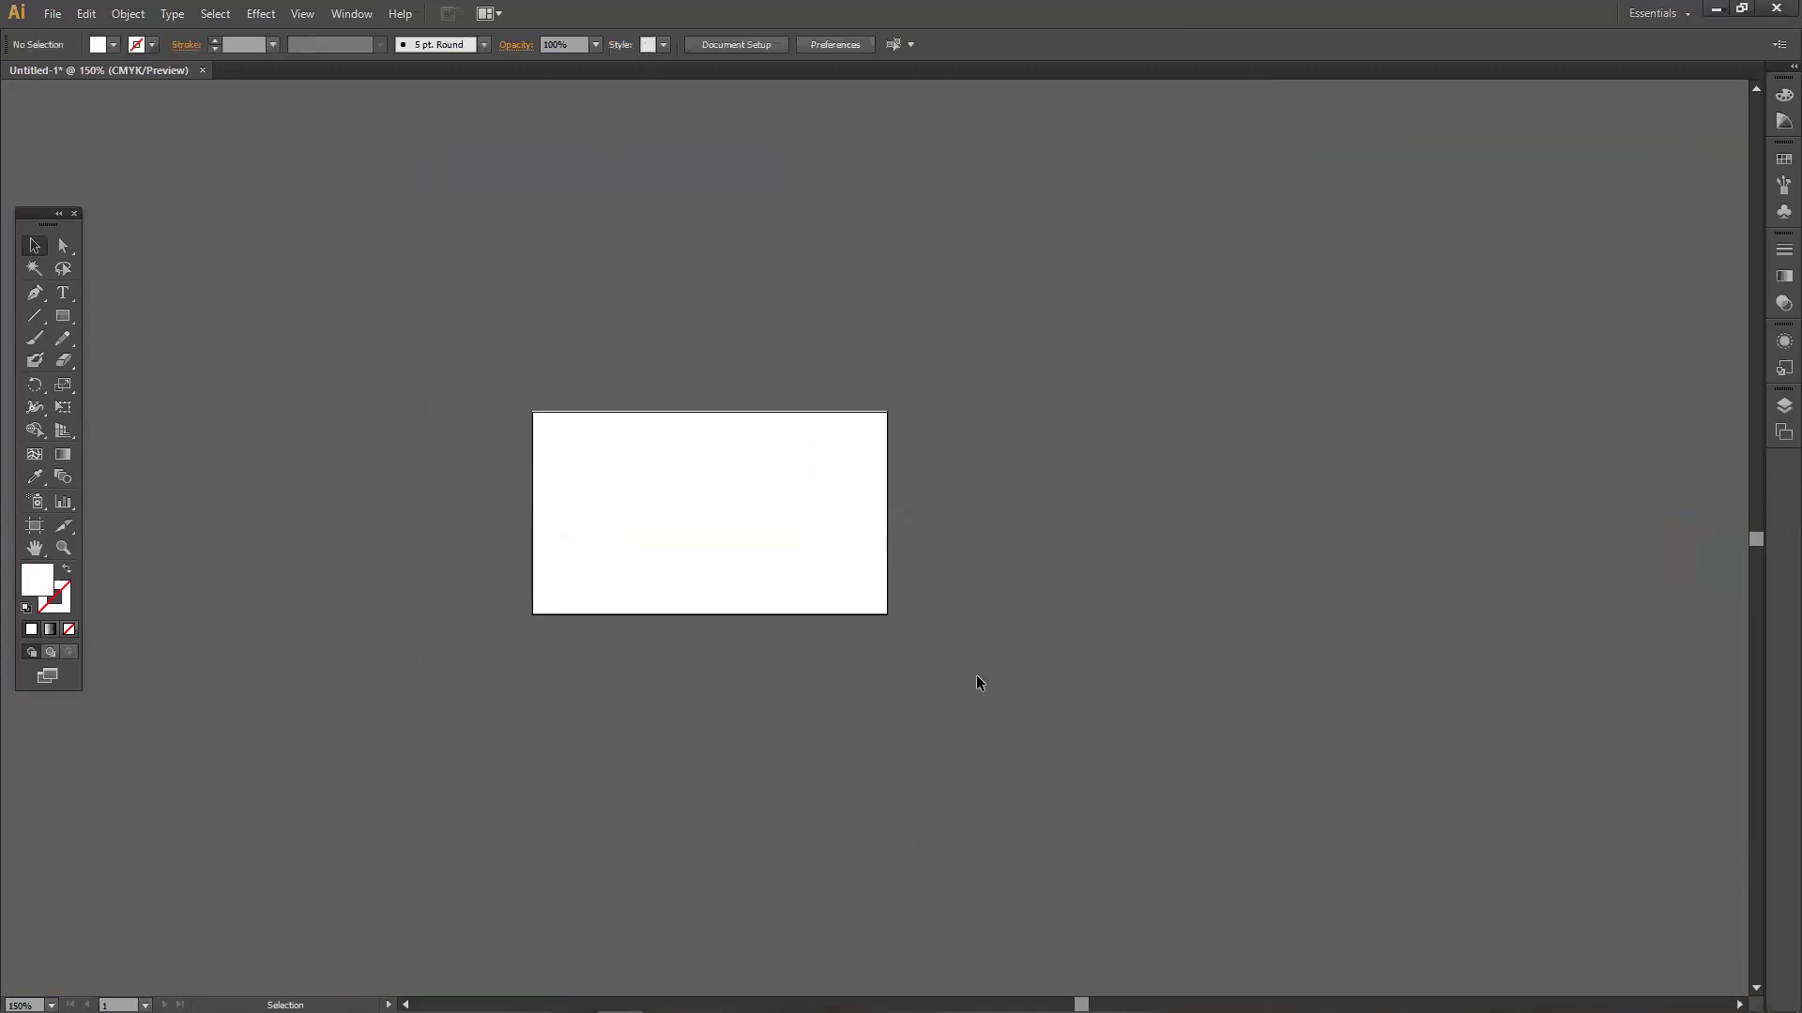
pyautogui.hotkey('alt', 'Tab')
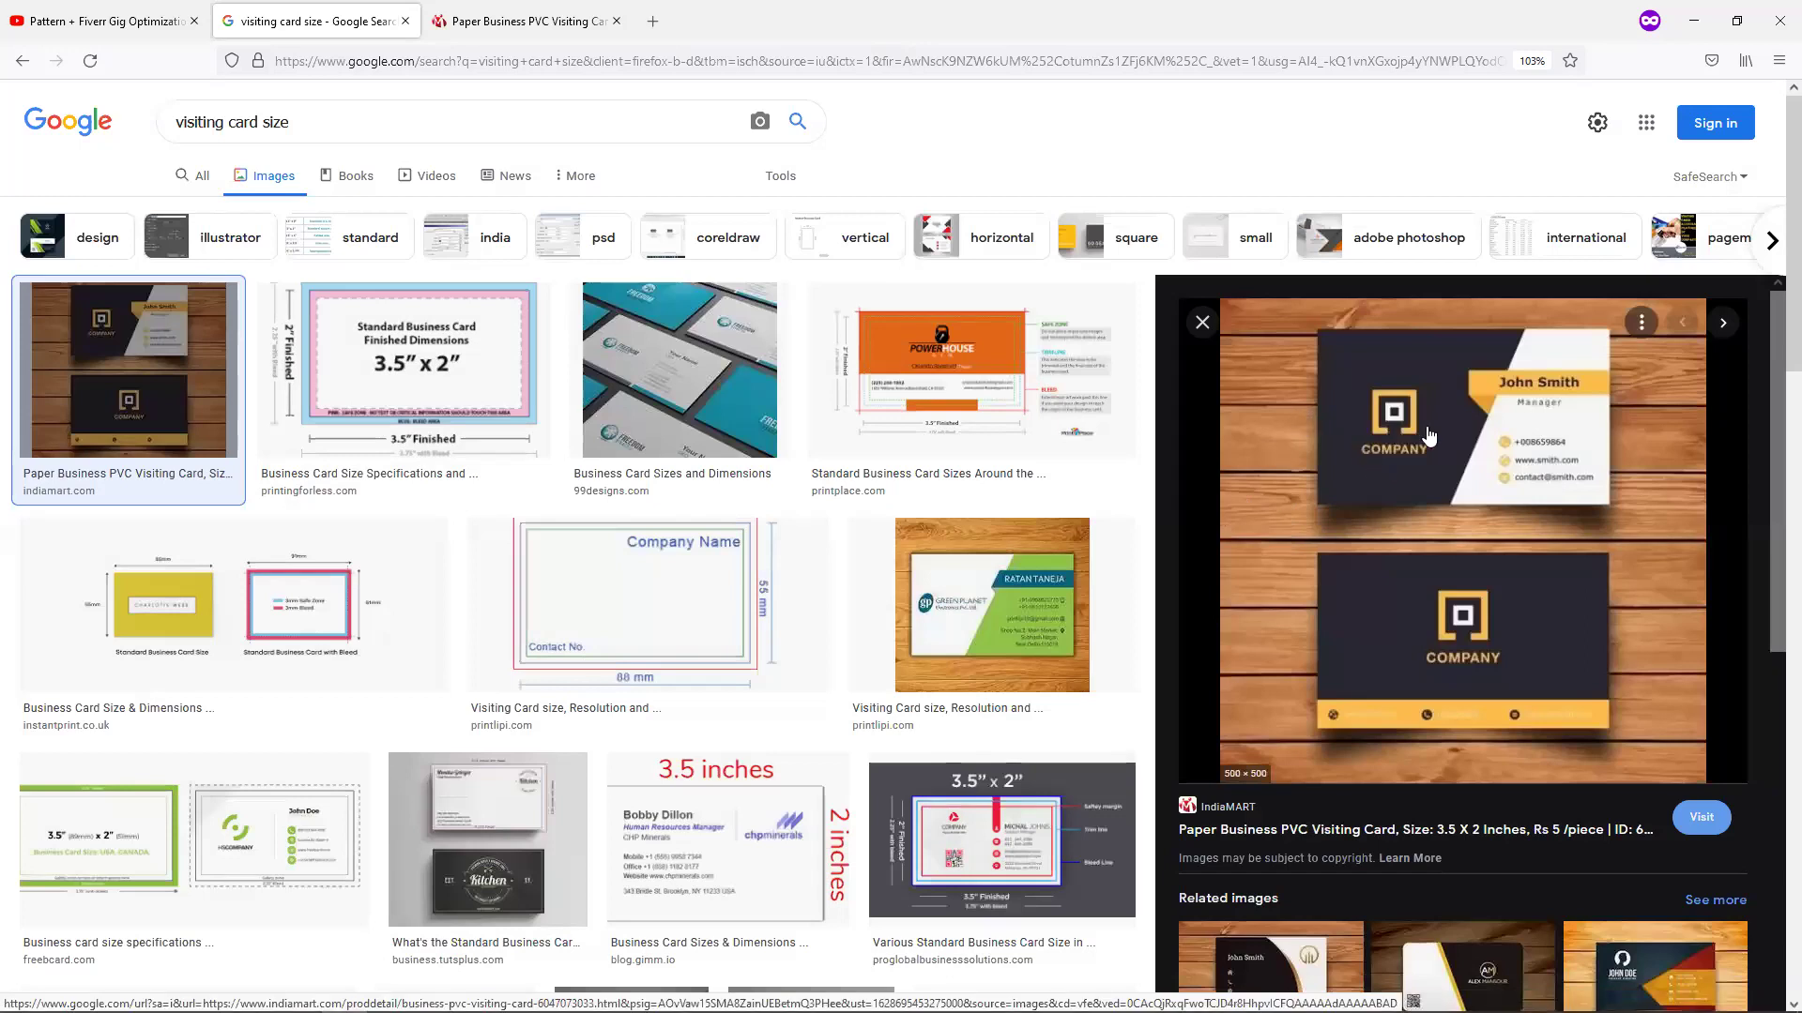
pyautogui.rightClick(1413, 451)
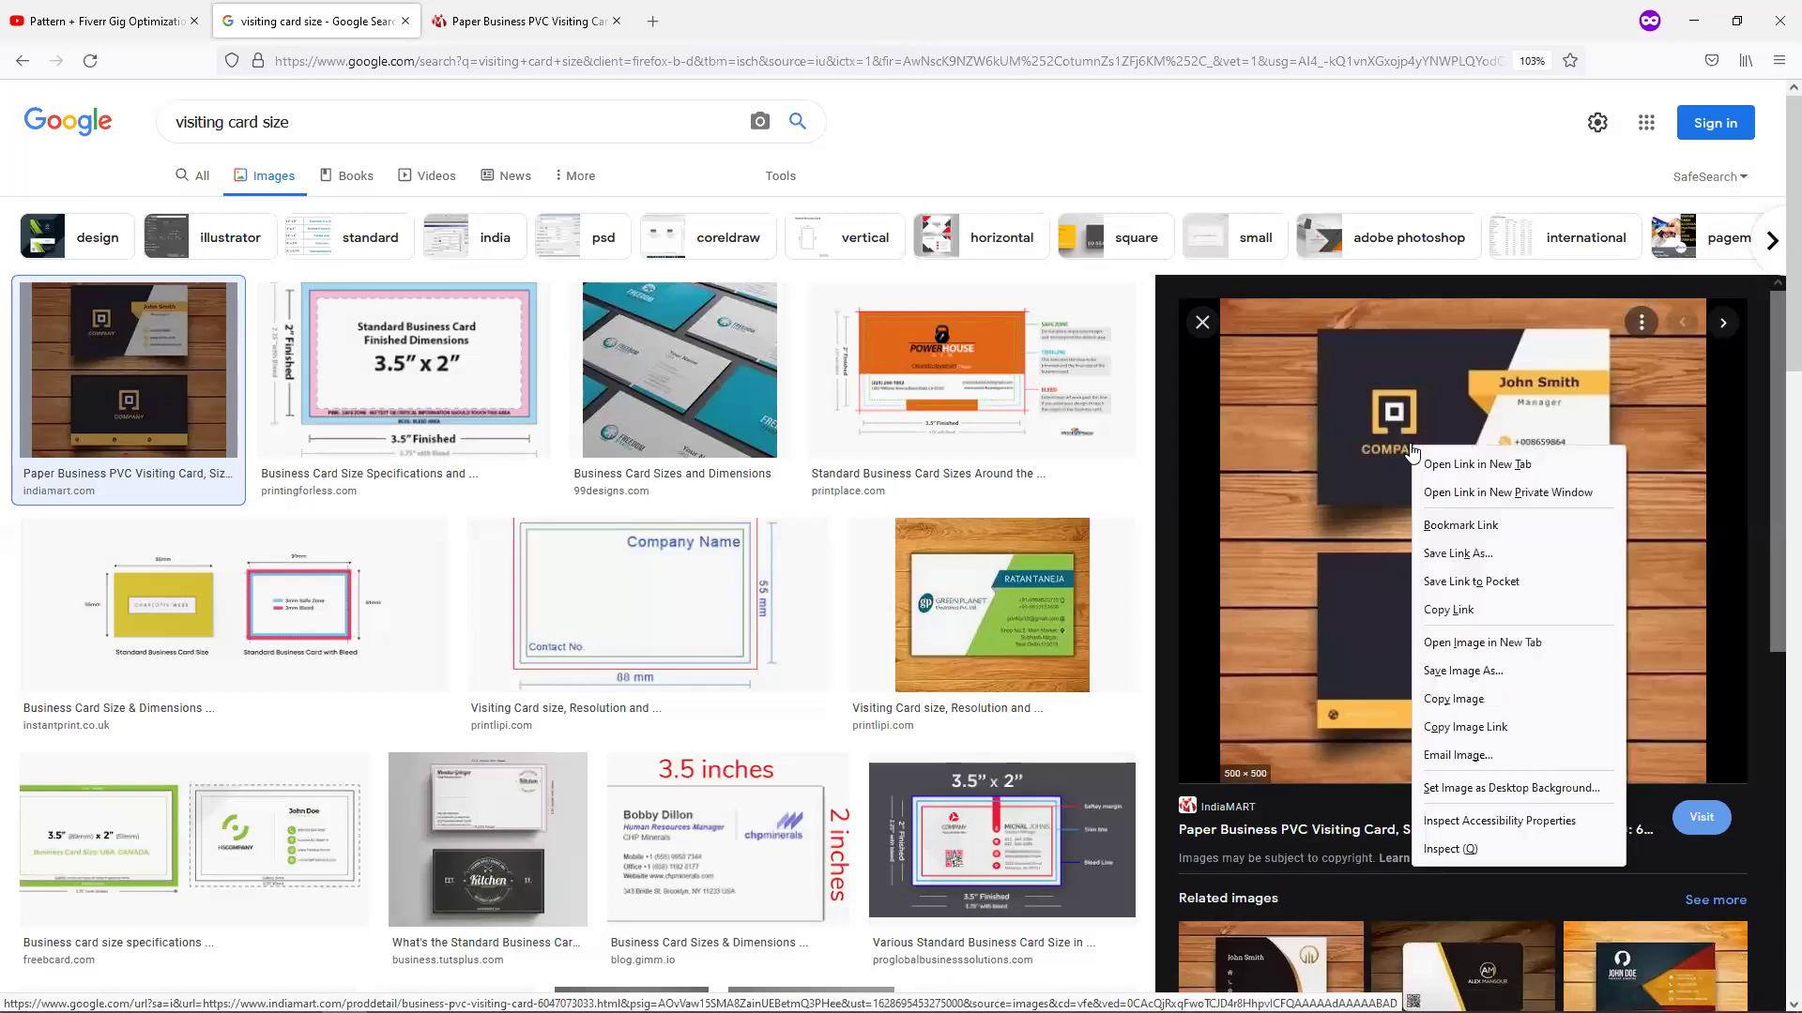
pyautogui.click(1471, 704)
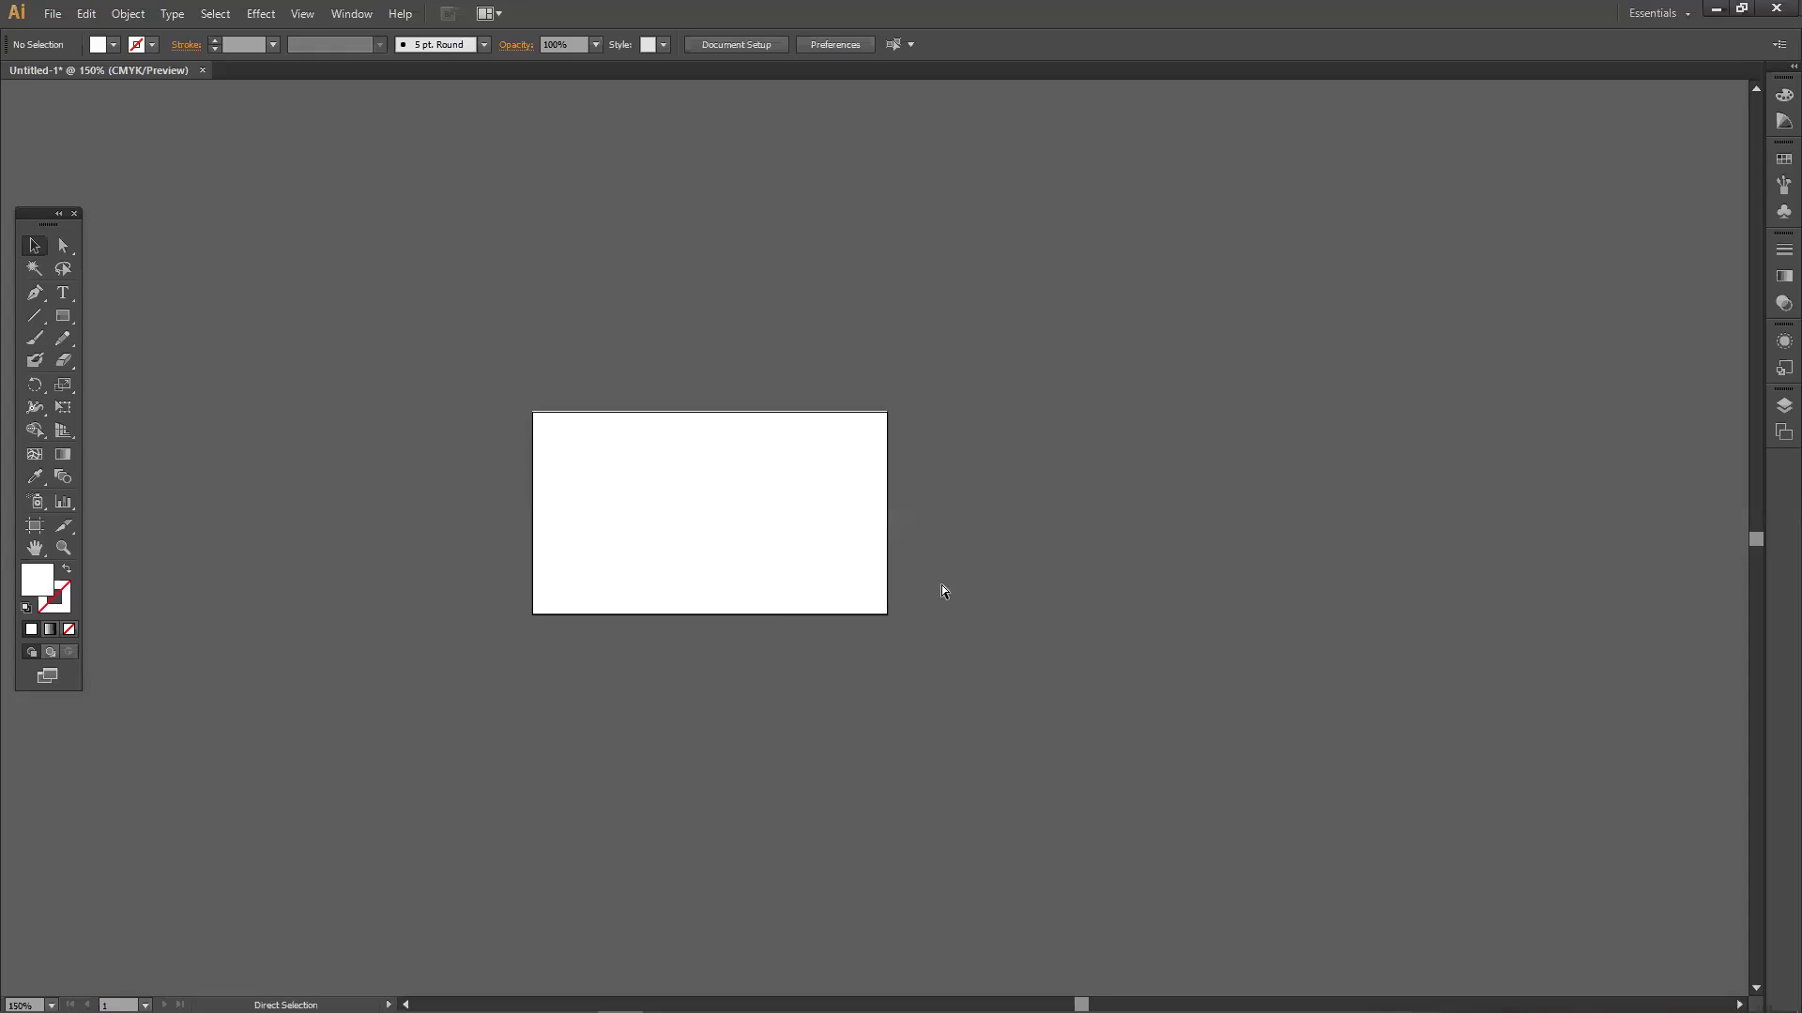
# Paste the card image just right of the artboard, deselect it, and reposition the tools palette.
pyautogui.hotkey('ctrl', 'v')
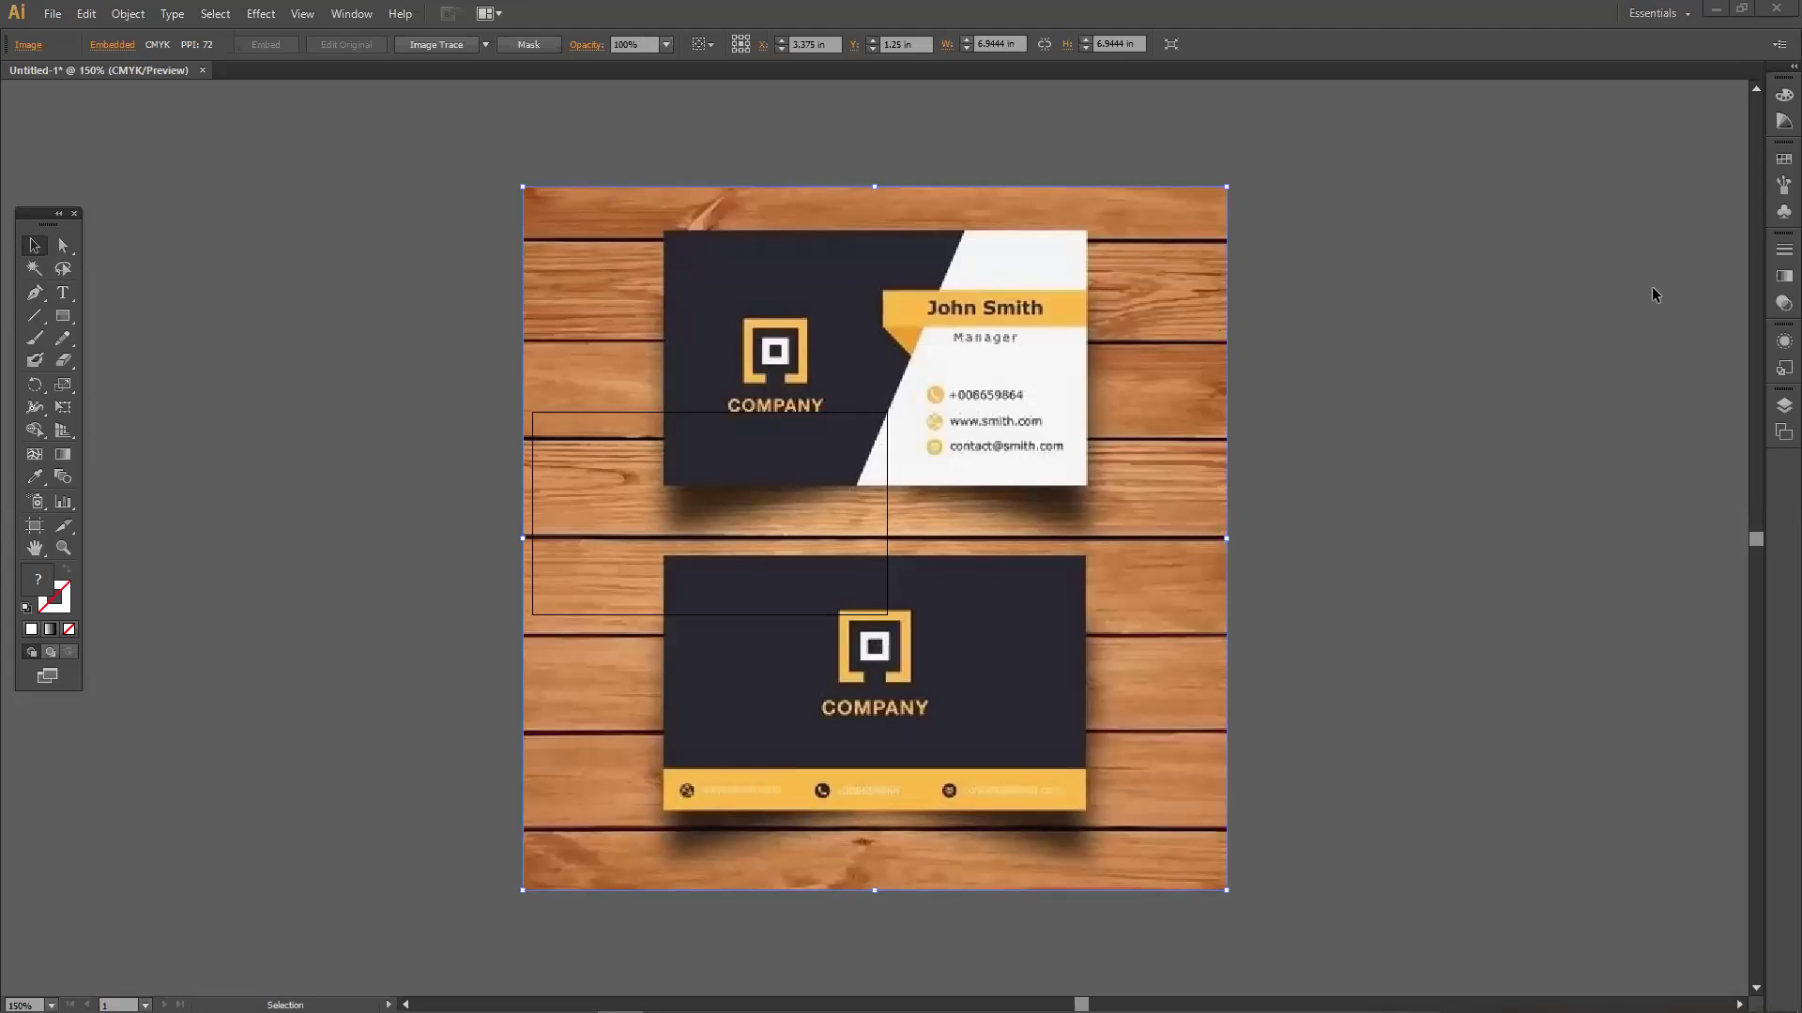
pyautogui.moveTo(900, 446); pyautogui.dragTo(1323, 469)
pyautogui.moveTo(1096, 557); pyautogui.dragTo(1102, 501)
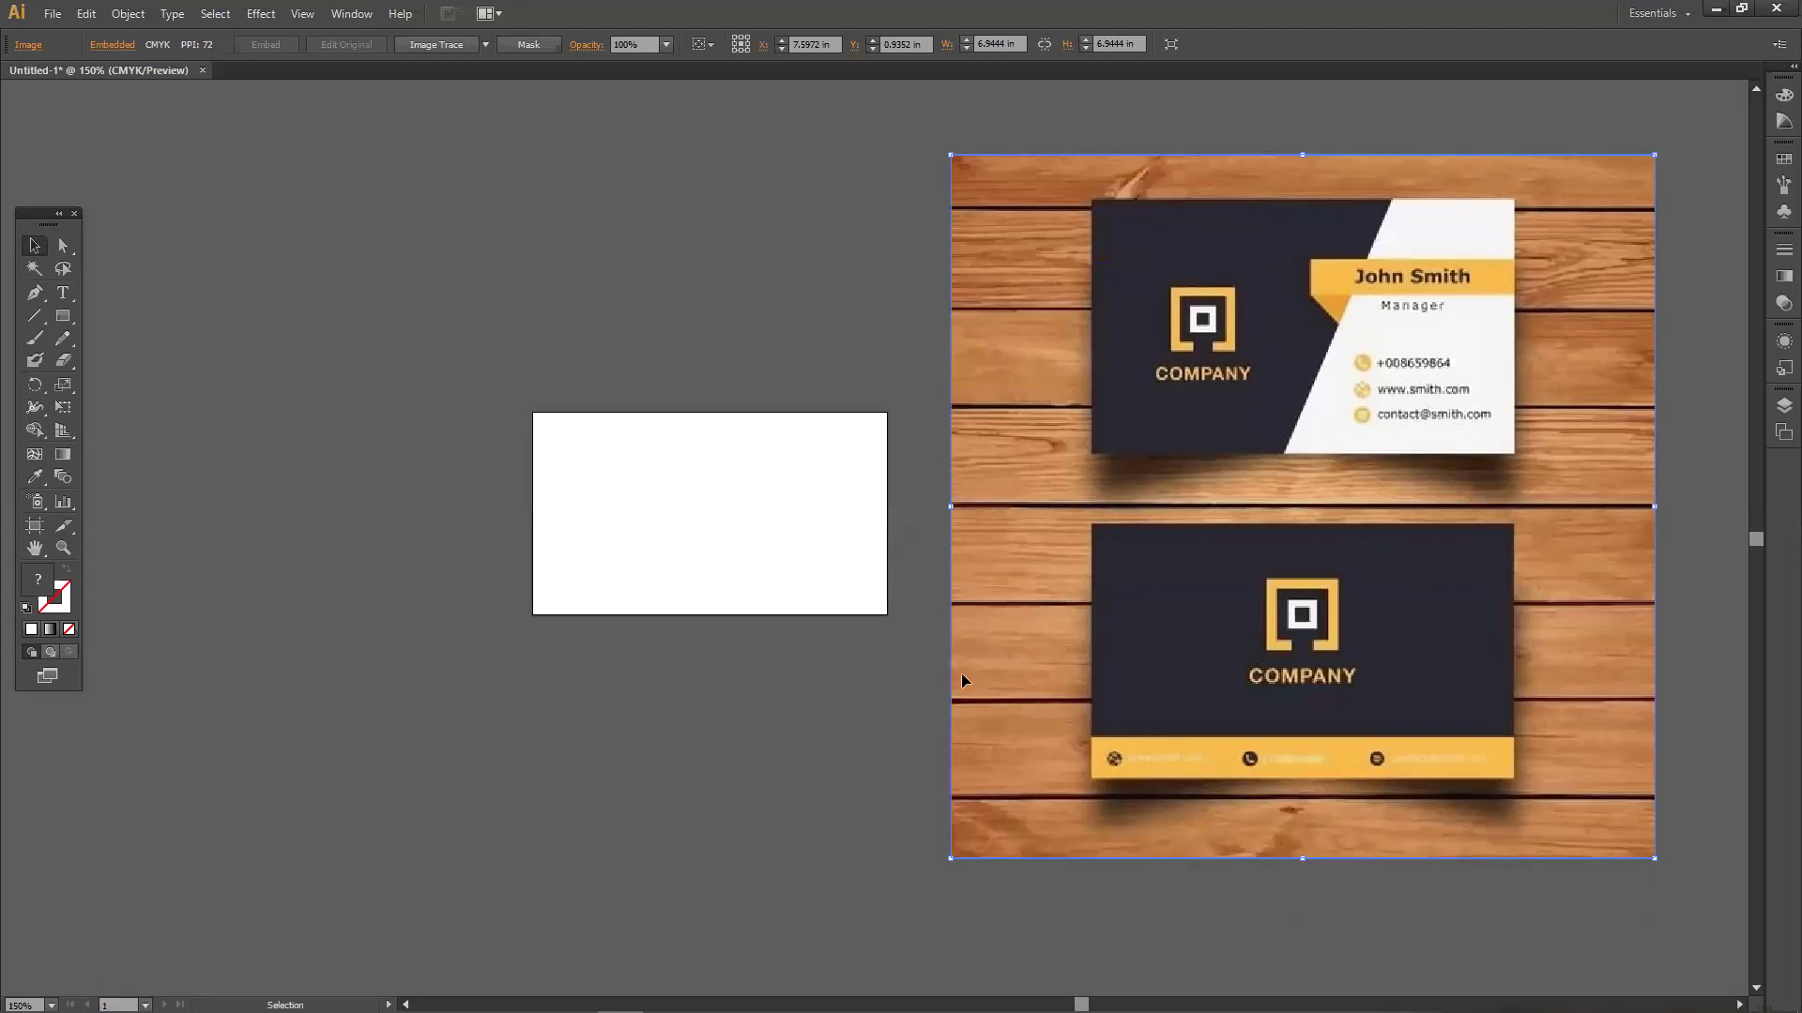
pyautogui.moveTo(1036, 509); pyautogui.dragTo(1042, 454)
pyautogui.moveTo(532, 412); pyautogui.dragTo(535, 355)
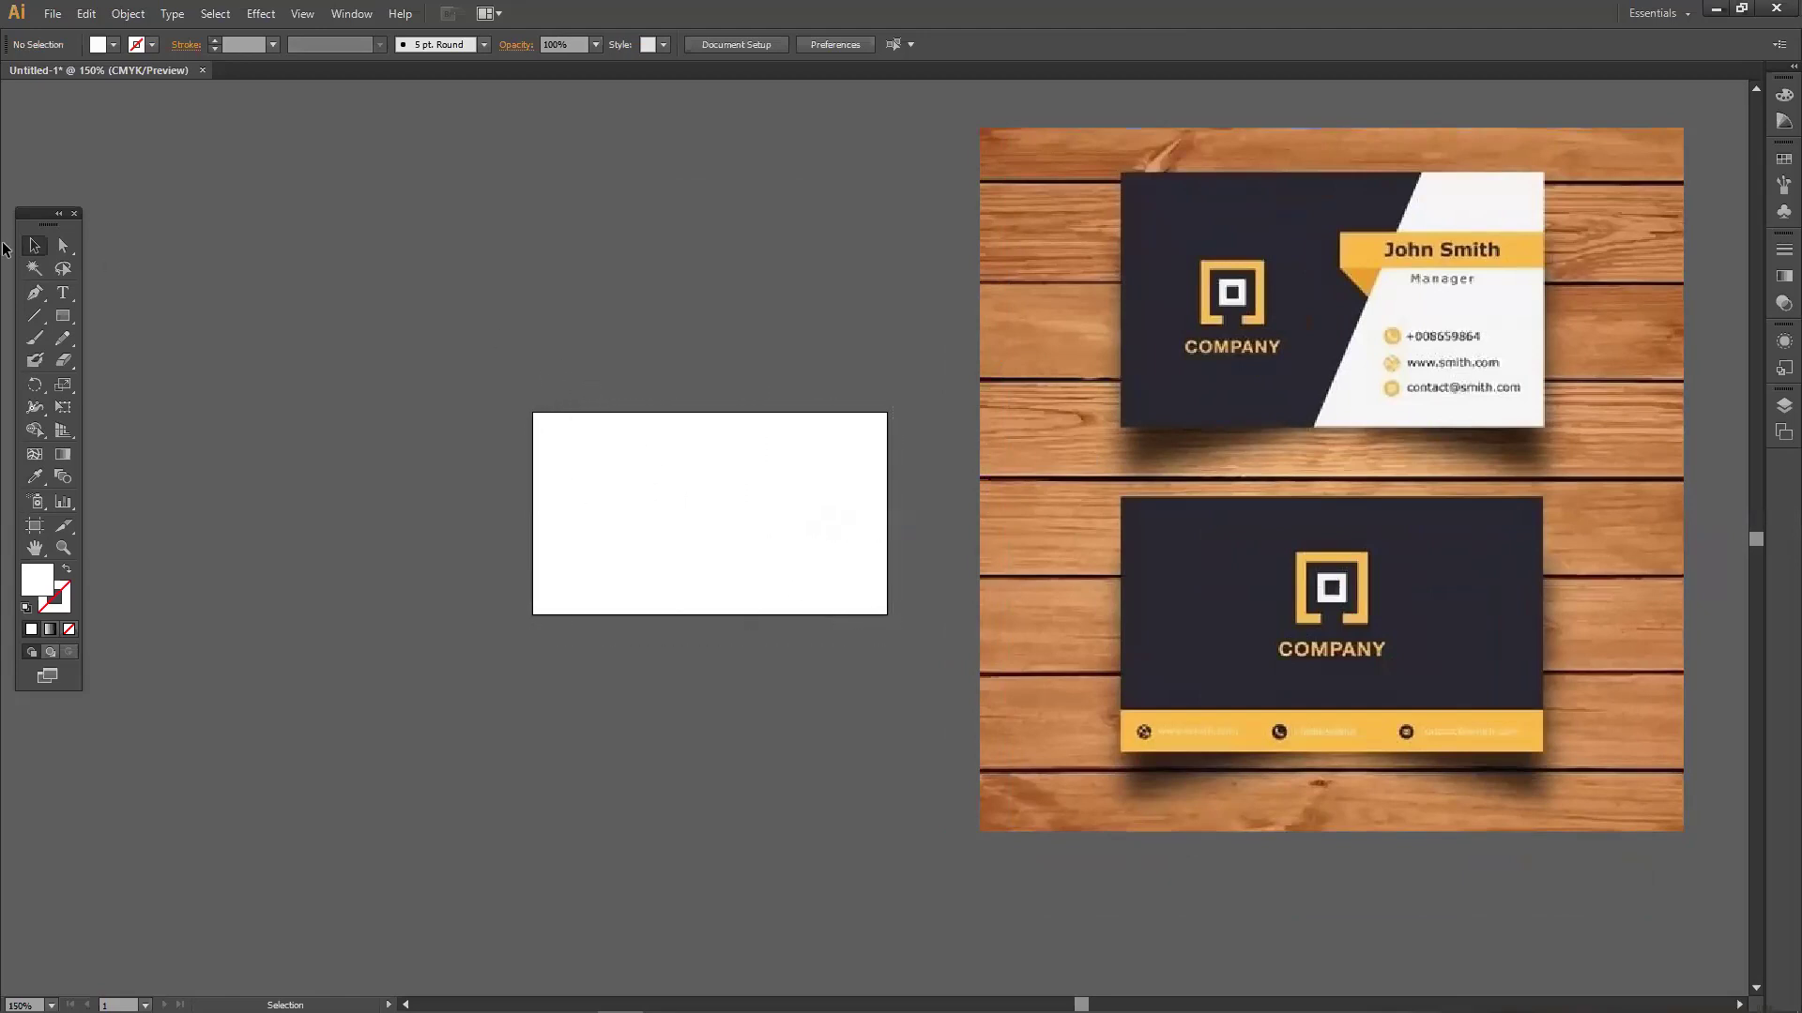
pyautogui.moveTo(41, 218); pyautogui.dragTo(90, 189)
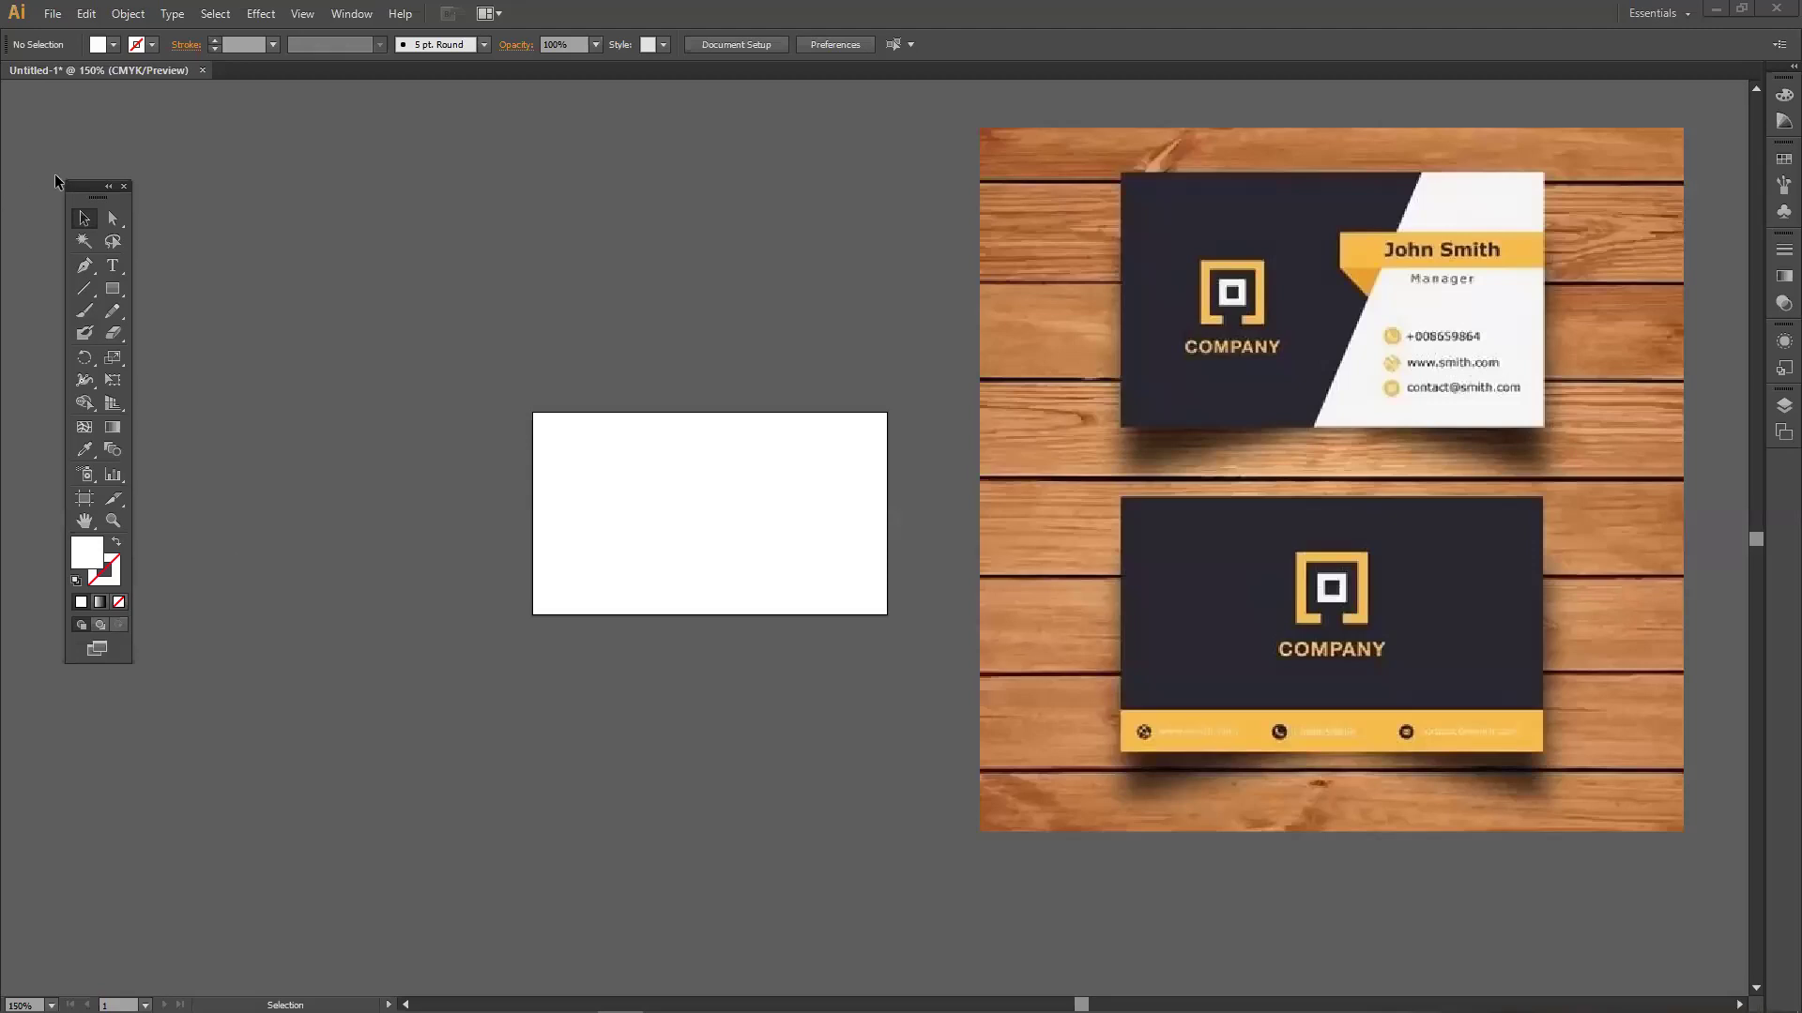
pyautogui.moveTo(93, 187); pyautogui.dragTo(81, 165)
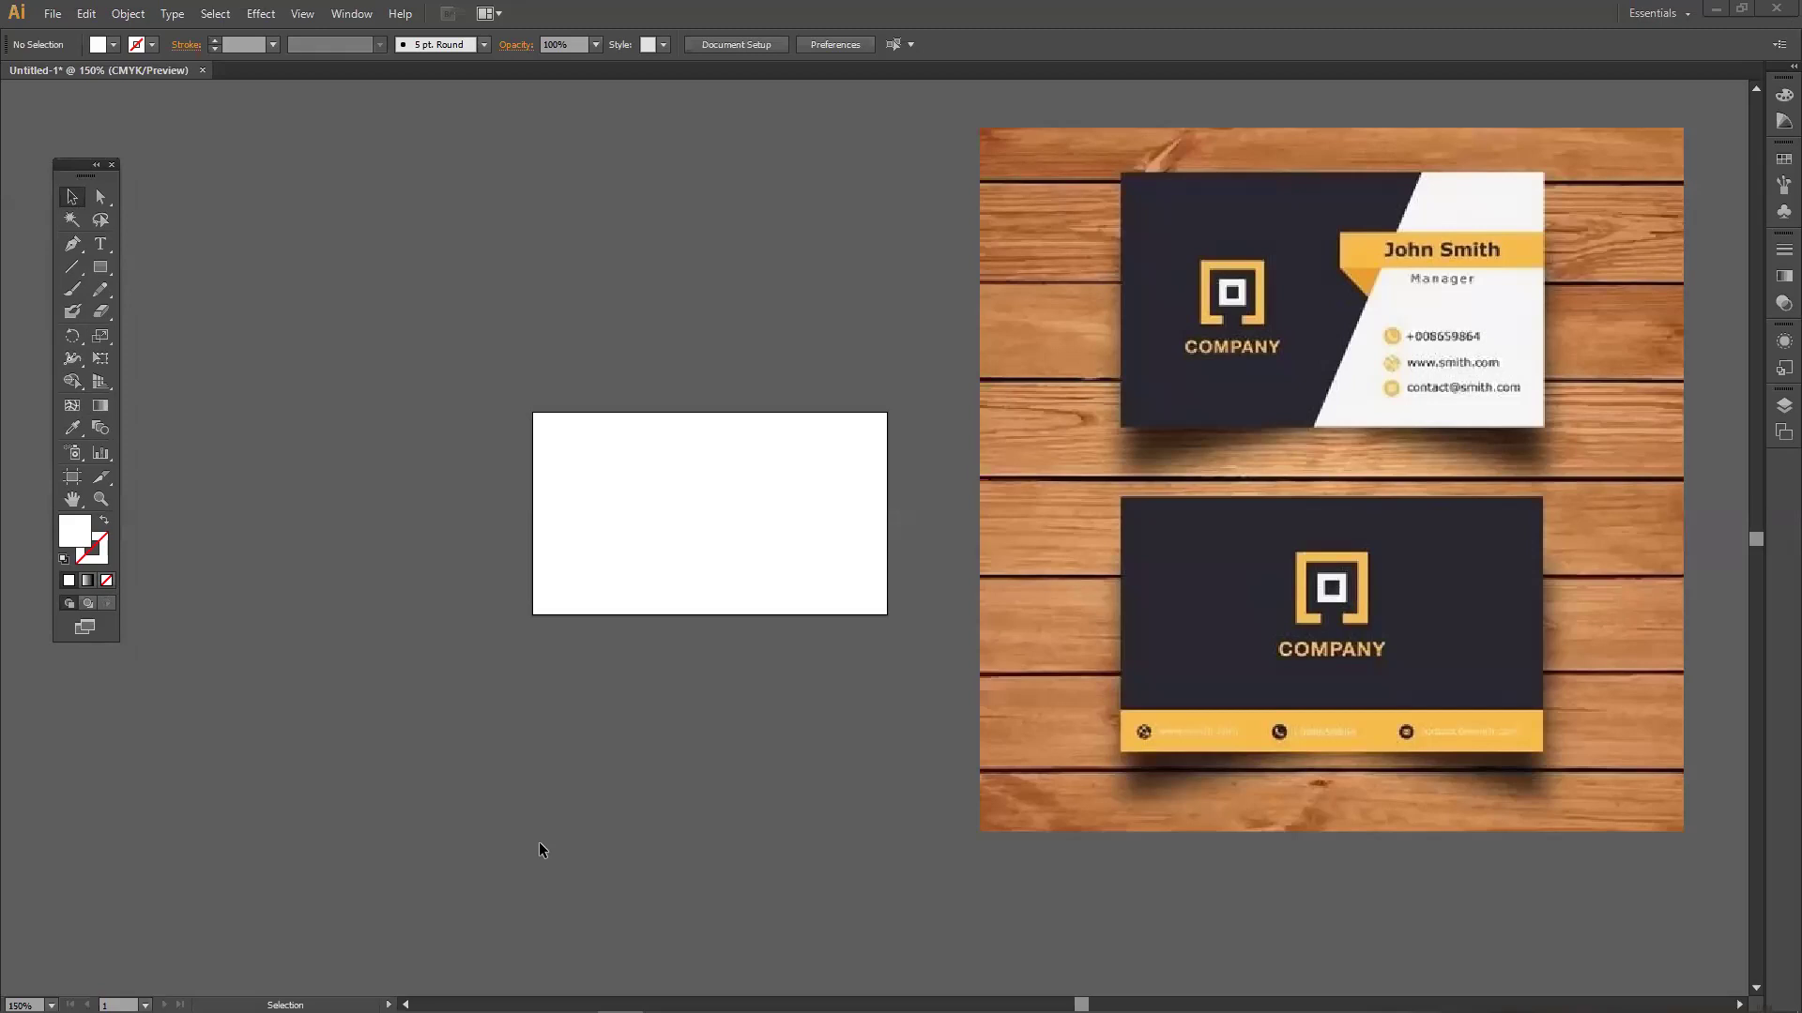
# Draw three white practice rectangles stacked left of the artboard with the Rectangle Tool.
pyautogui.click(99, 269)
pyautogui.click(141, 266)
pyautogui.moveTo(234, 235)
pyautogui.mouseDown()
pyautogui.moveTo(423, 395)
pyautogui.moveTo(425, 380)
pyautogui.mouseUp()
pyautogui.moveTo(225, 446); pyautogui.dragTo(479, 608)
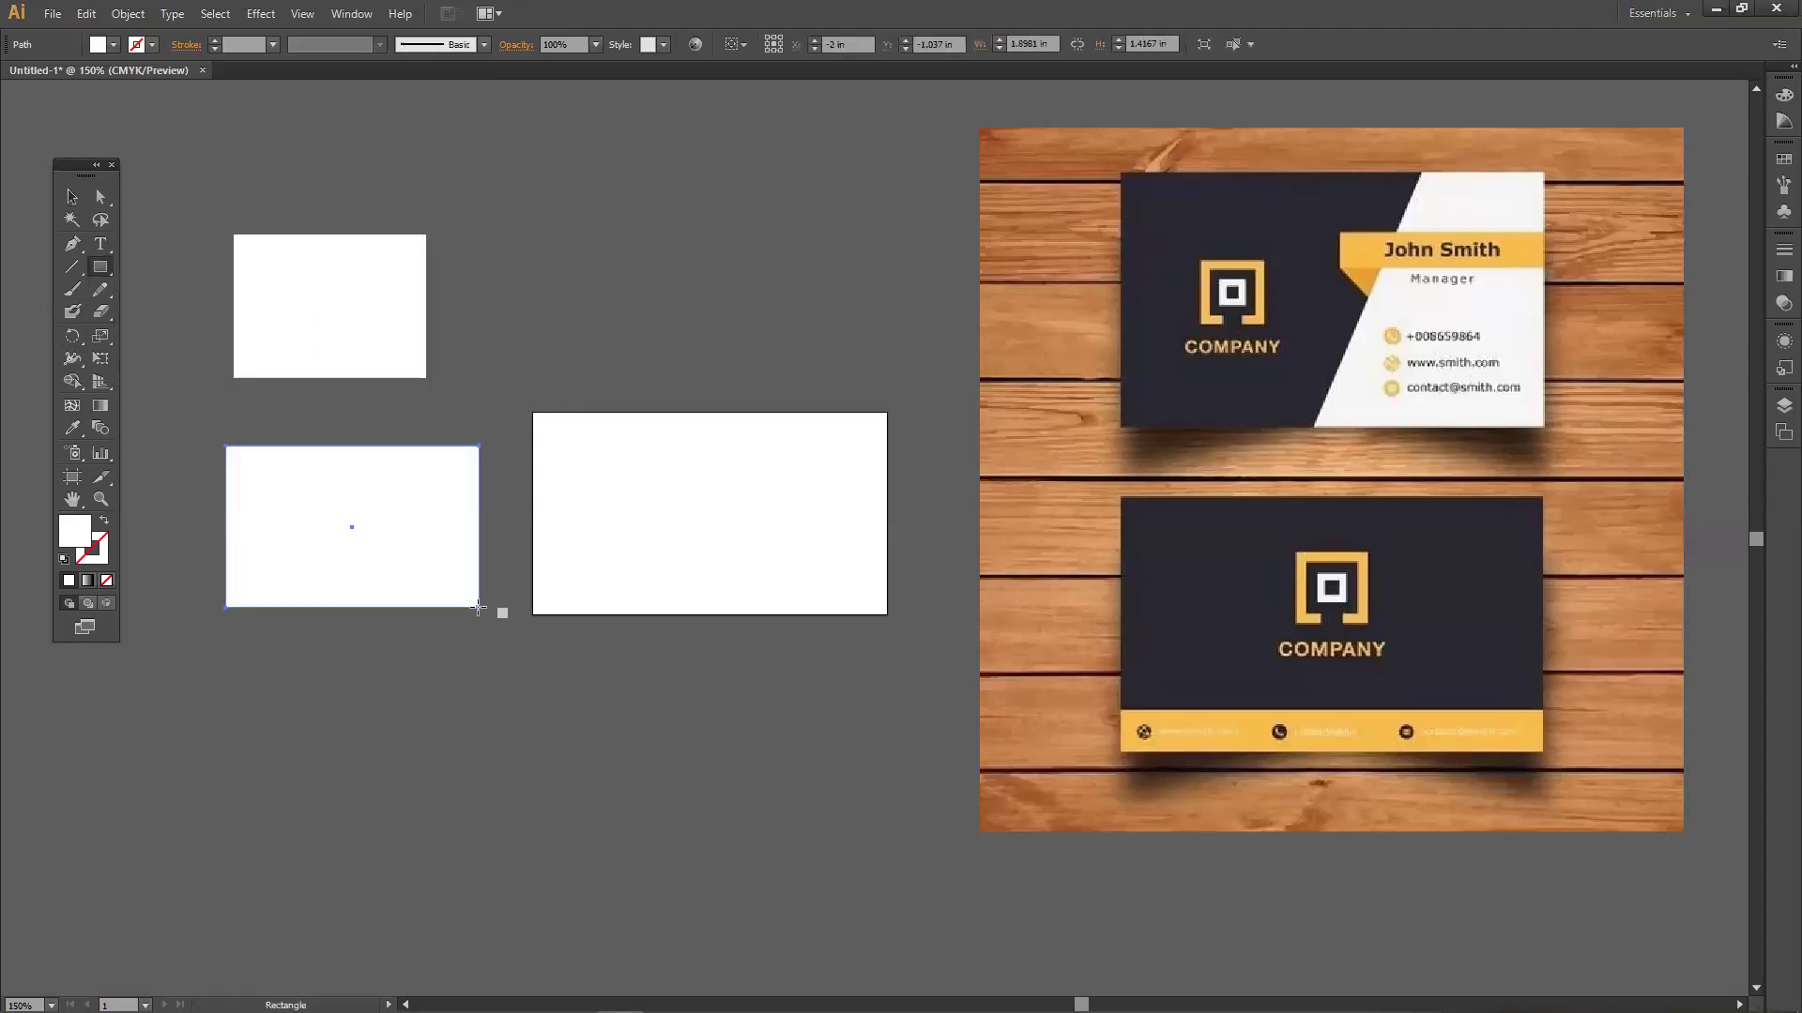
pyautogui.moveTo(254, 689); pyautogui.dragTo(397, 849)
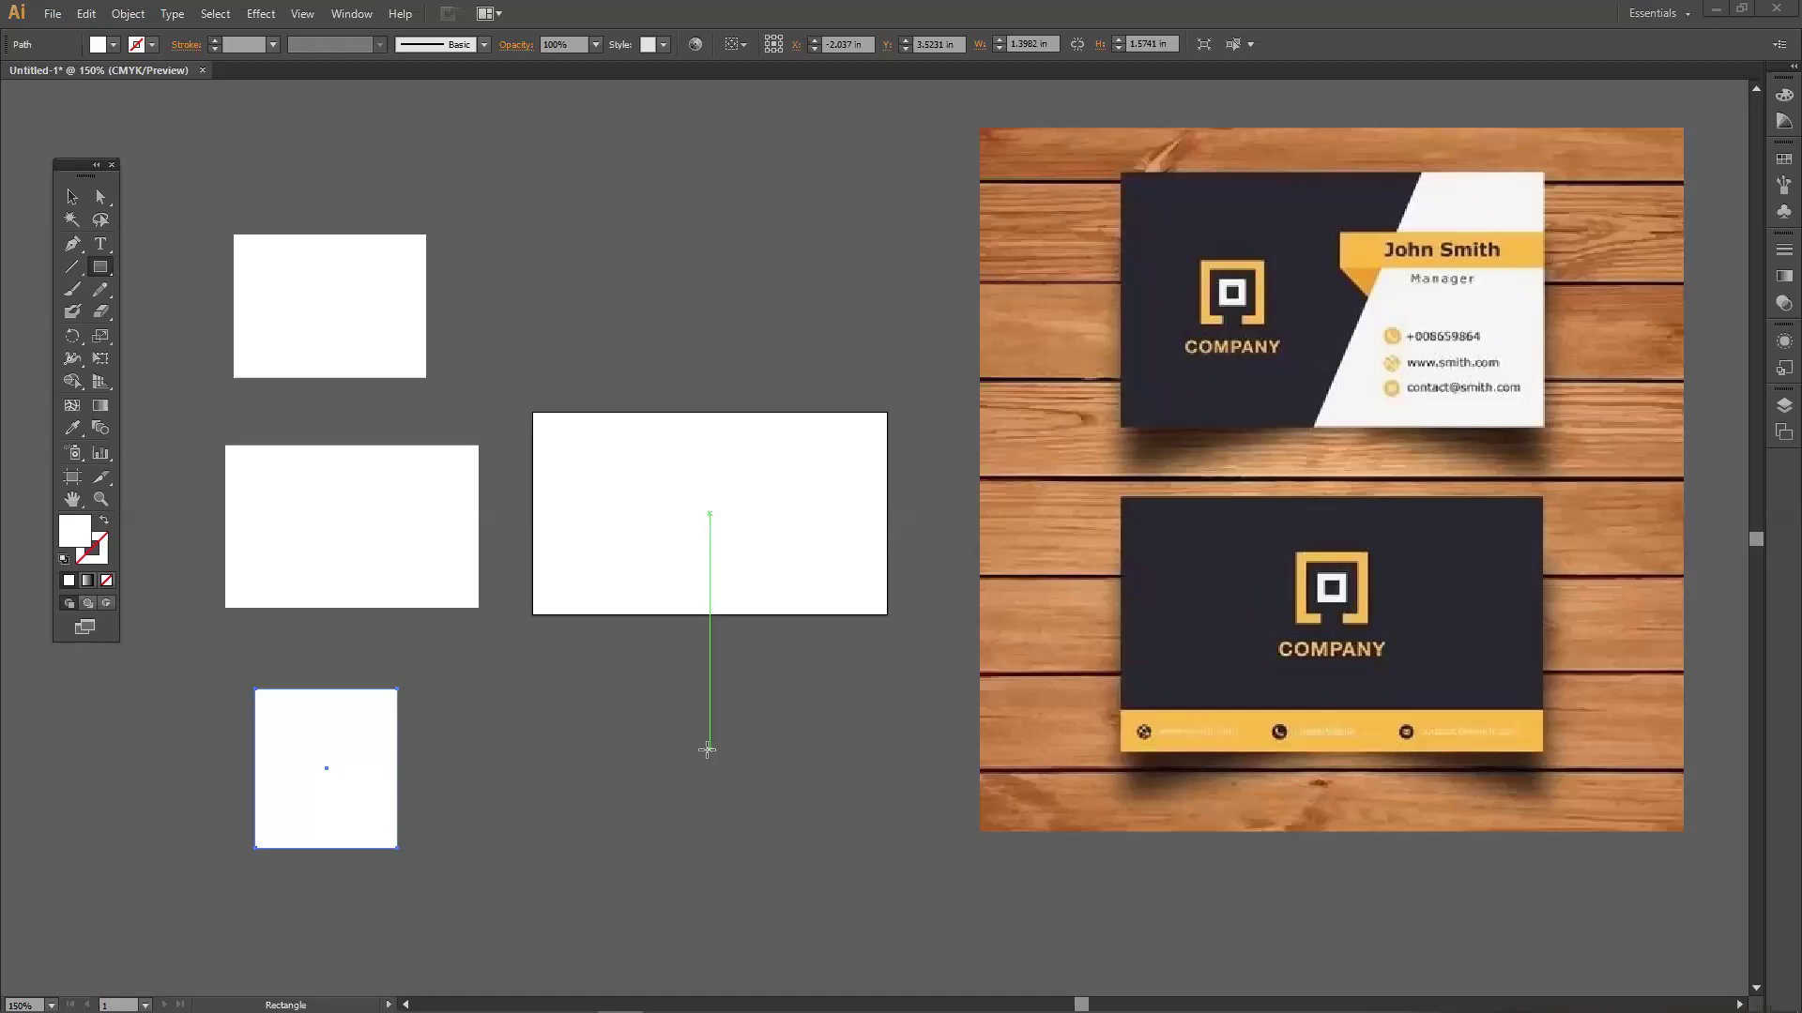
# Move the top rectangle up and to the right, then delete all three rectangles.
pyautogui.click(75, 196)
pyautogui.moveTo(368, 352); pyautogui.dragTo(499, 296)
pyautogui.moveTo(237, 226); pyautogui.dragTo(716, 756)
pyautogui.press('Delete')
# Draw white practice rectangles of varying sizes around the card artboard.
pyautogui.moveTo(75, 167); pyautogui.dragTo(45, 155)
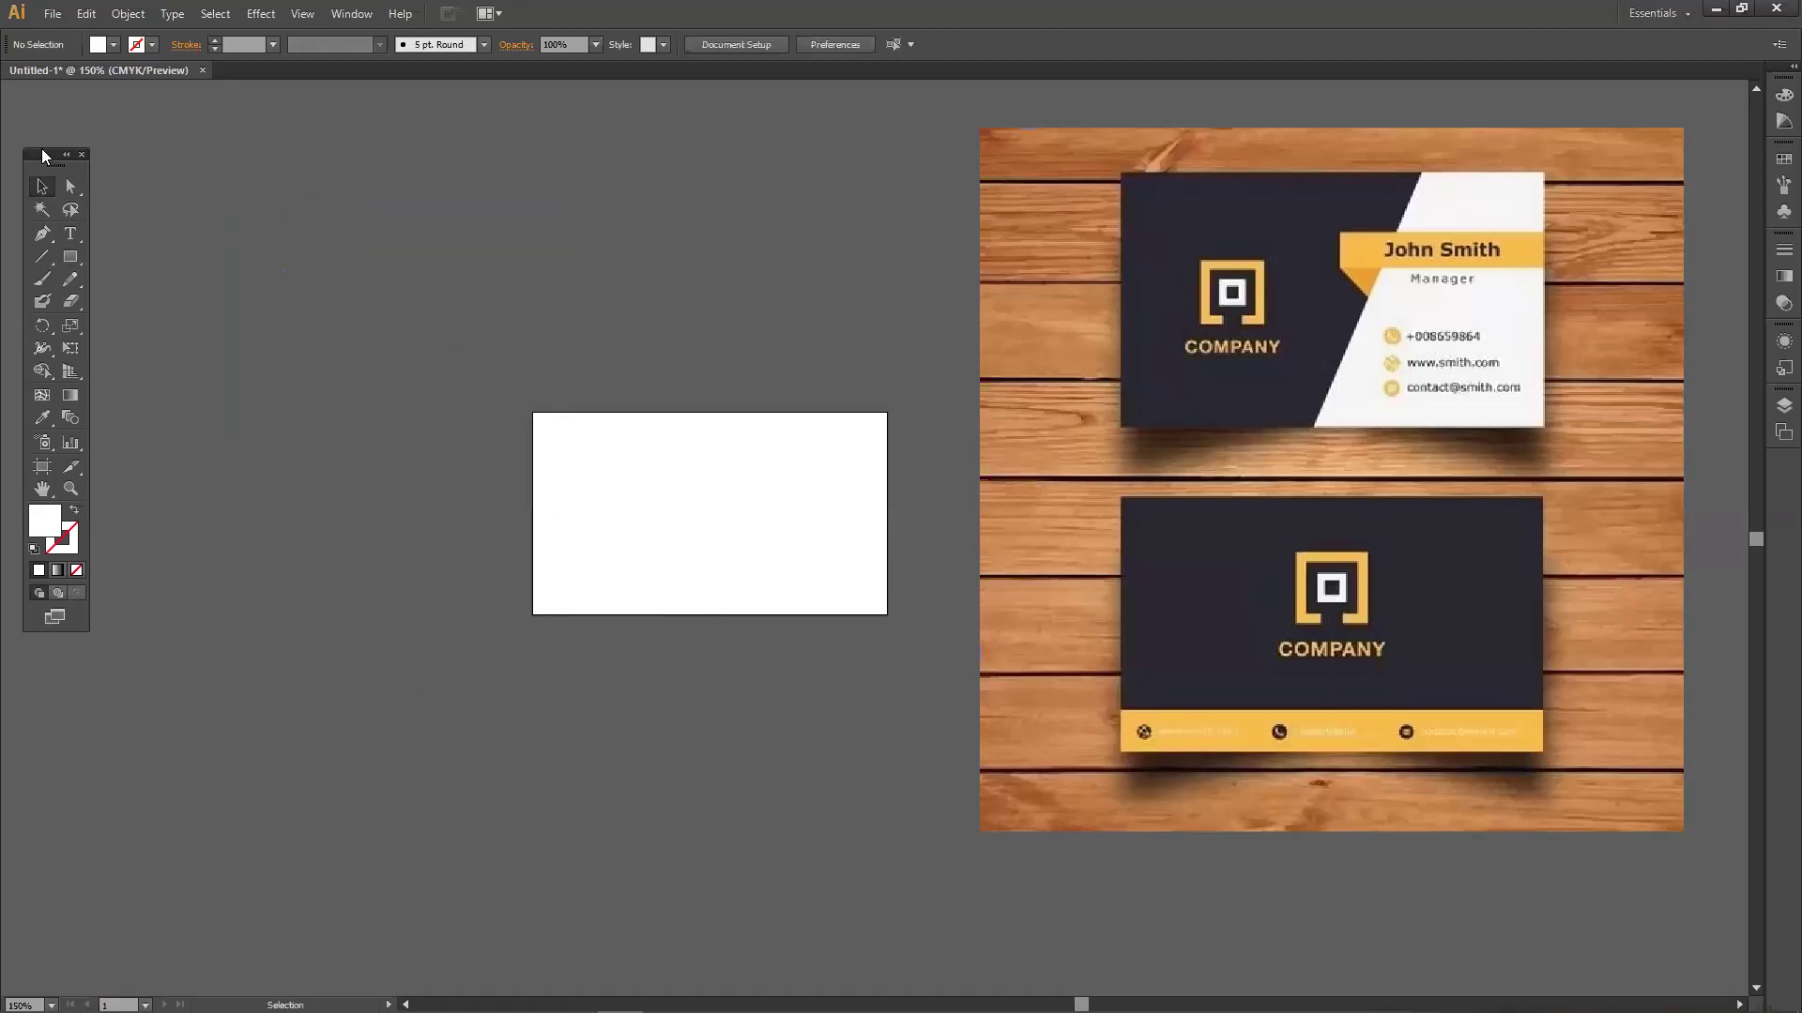
pyautogui.moveTo(73, 256); pyautogui.dragTo(131, 265)
pyautogui.moveTo(150, 150)
pyautogui.mouseDown()
pyautogui.moveTo(454, 386)
pyautogui.moveTo(478, 384)
pyautogui.mouseUp()
pyautogui.moveTo(176, 405); pyautogui.dragTo(252, 665)
pyautogui.moveTo(313, 448); pyautogui.dragTo(532, 495)
pyautogui.moveTo(344, 591)
pyautogui.mouseDown()
pyautogui.moveTo(400, 785)
pyautogui.moveTo(454, 772)
pyautogui.mouseUp()
pyautogui.moveTo(540, 692)
pyautogui.mouseDown()
pyautogui.moveTo(757, 757)
pyautogui.moveTo(736, 799)
pyautogui.mouseUp()
pyautogui.moveTo(605, 152); pyautogui.dragTo(737, 310)
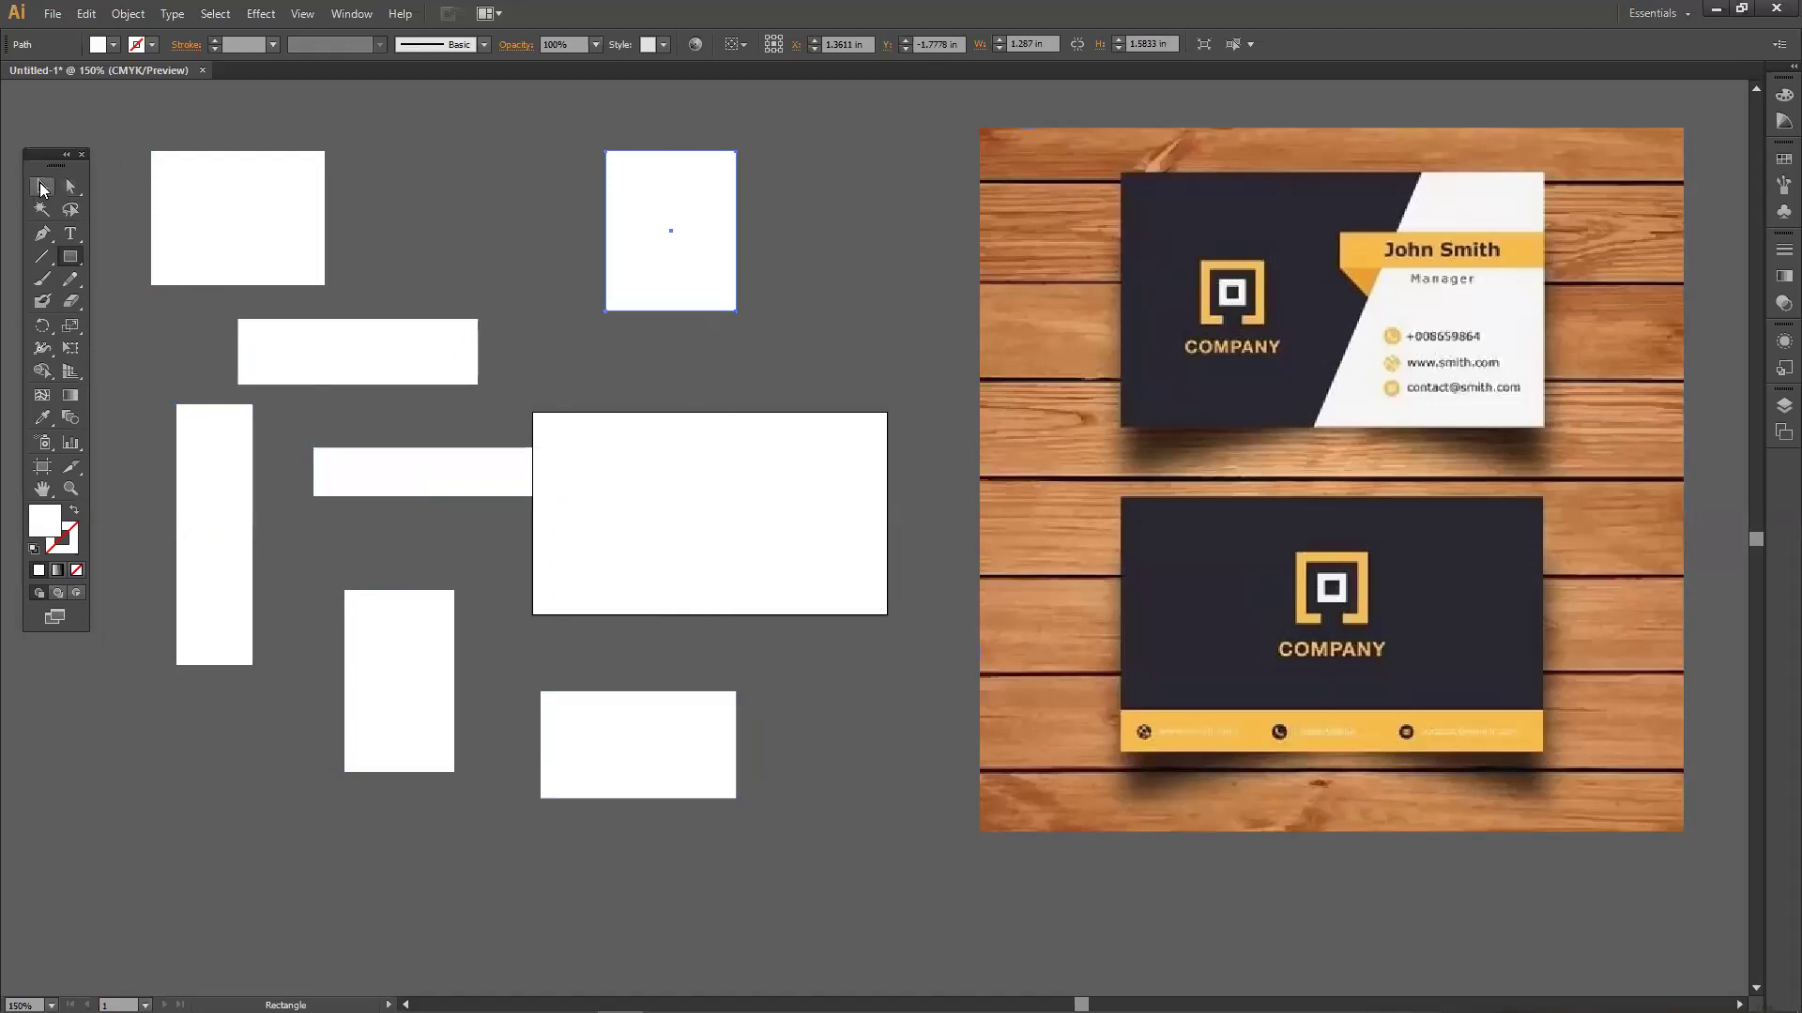
# Rearrange the rectangles, placing the top-left one and the wide bar in the top row.
pyautogui.click(41, 188)
pyautogui.moveTo(235, 264); pyautogui.dragTo(245, 224)
pyautogui.moveTo(354, 351); pyautogui.dragTo(410, 328)
pyautogui.moveTo(619, 268); pyautogui.dragTo(824, 245)
pyautogui.moveTo(165, 161); pyautogui.dragTo(107, 120)
pyautogui.moveTo(388, 320); pyautogui.dragTo(460, 188)
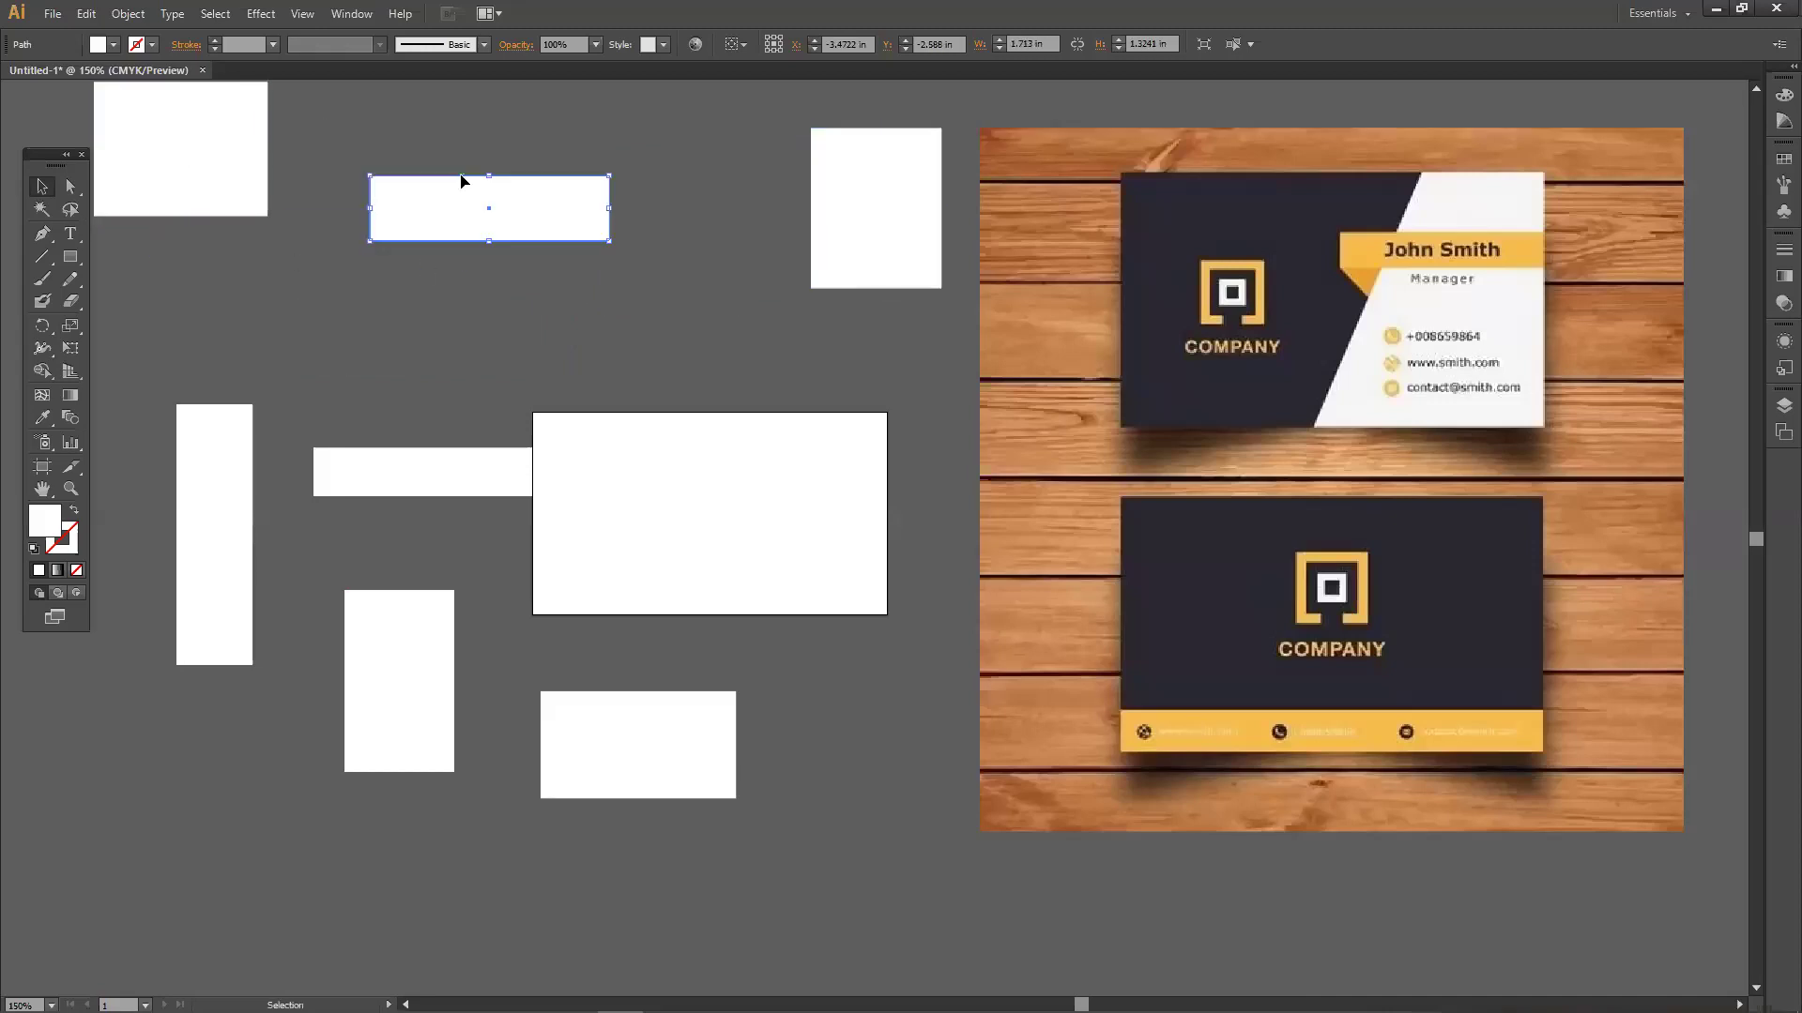
pyautogui.moveTo(229, 165); pyautogui.dragTo(229, 218)
pyautogui.moveTo(399, 211); pyautogui.dragTo(405, 182)
pyautogui.moveTo(223, 253); pyautogui.dragTo(236, 244)
pyautogui.moveTo(210, 431); pyautogui.dragTo(231, 375)
pyautogui.moveTo(224, 387); pyautogui.dragTo(166, 371)
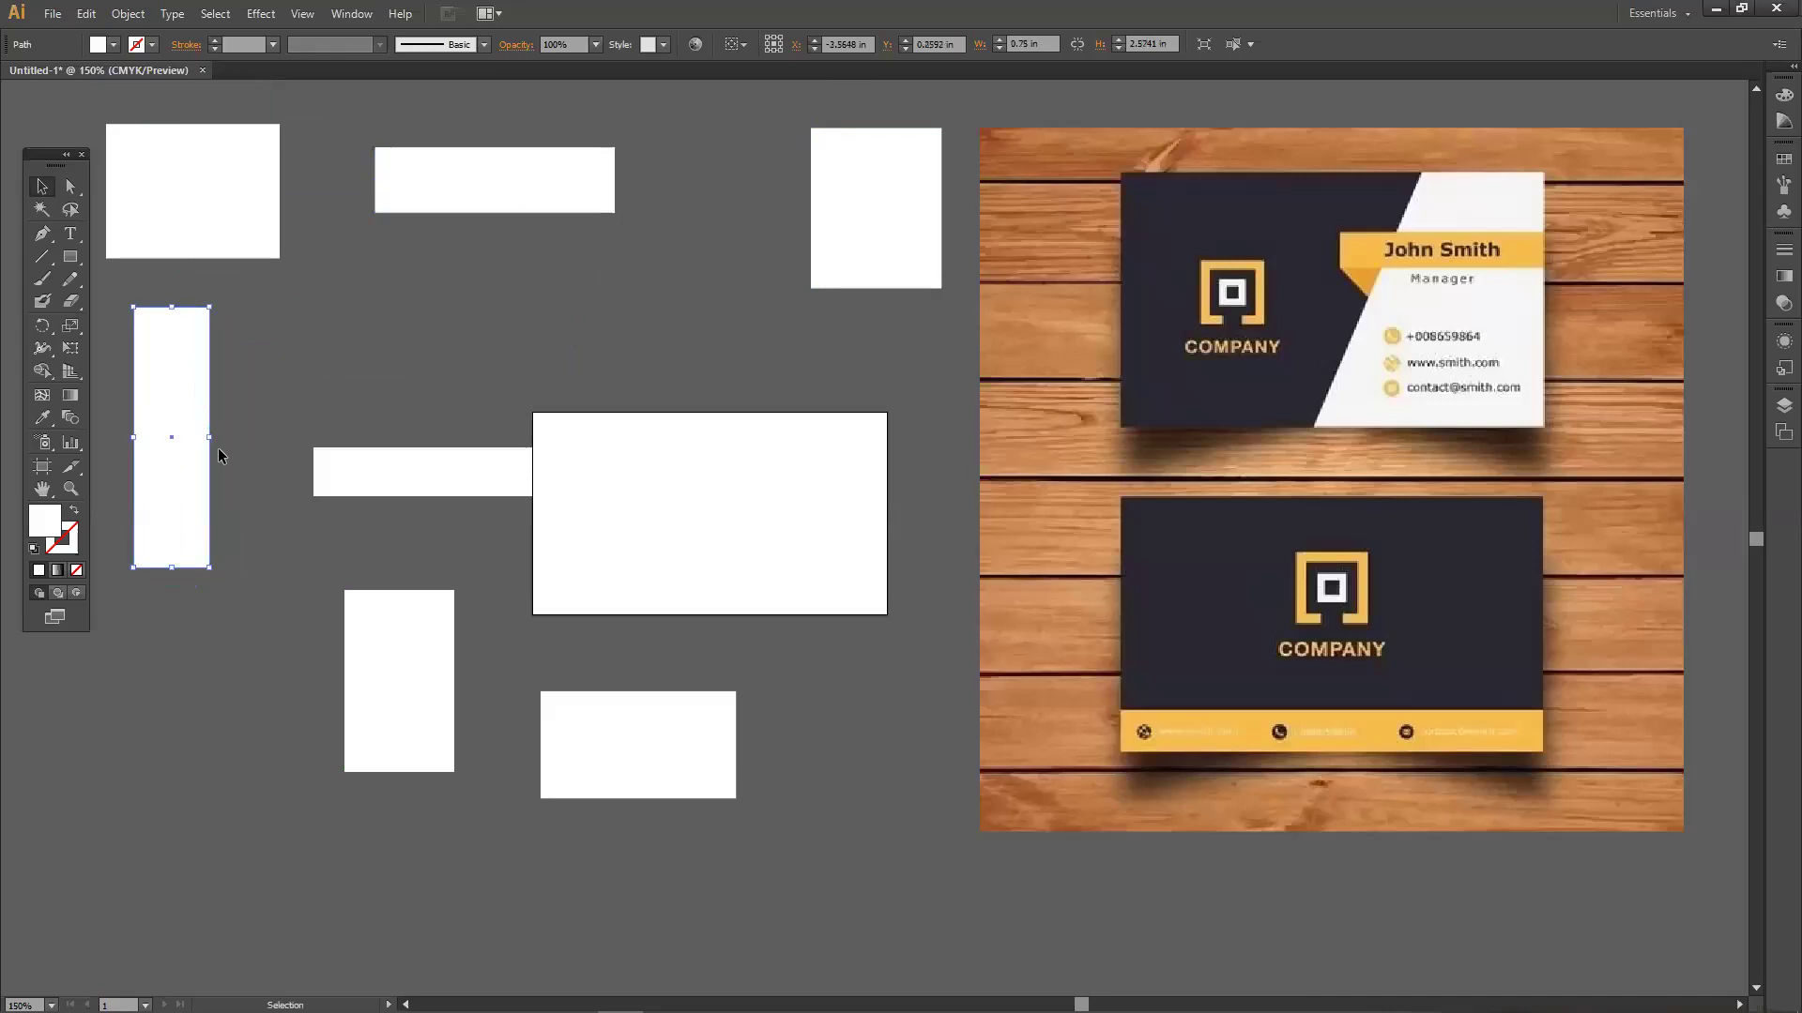
# Resize the tall narrow rectangle and drop it lower on the left.
pyautogui.moveTo(209, 437)
pyautogui.mouseDown()
pyautogui.moveTo(559, 439)
pyautogui.moveTo(187, 437)
pyautogui.moveTo(238, 438)
pyautogui.moveTo(220, 437)
pyautogui.mouseUp()
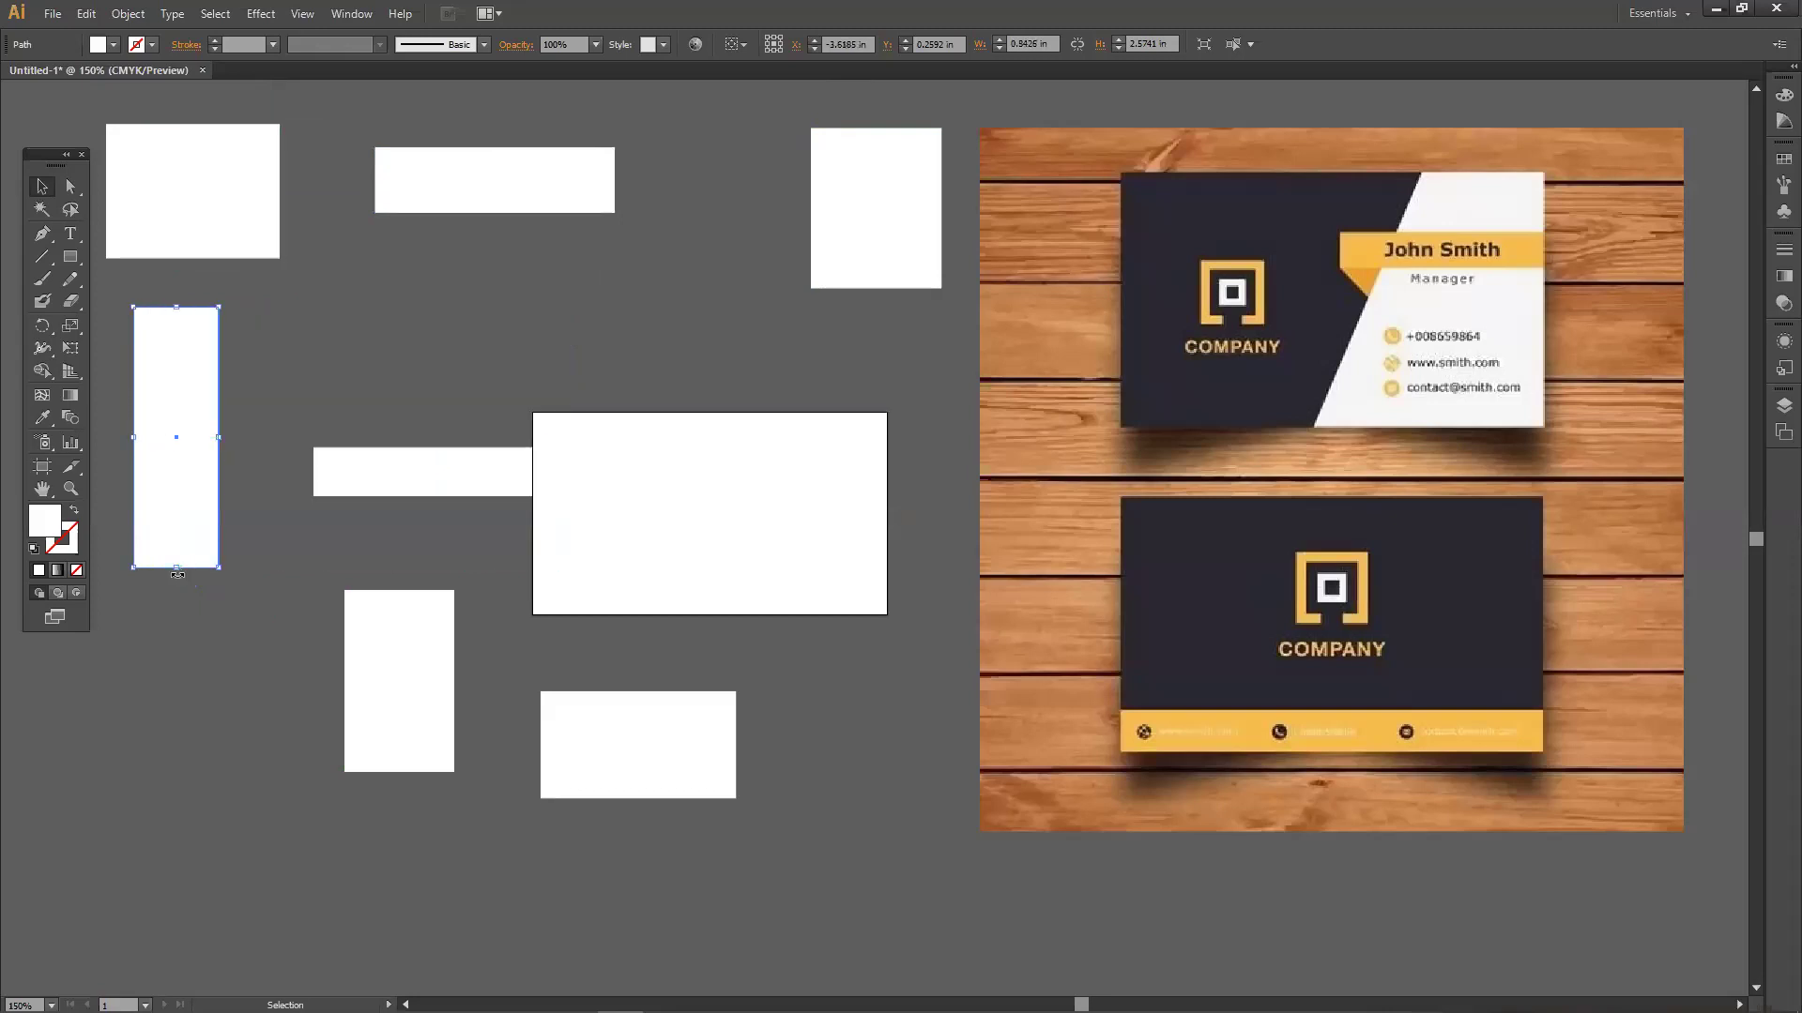
pyautogui.moveTo(175, 568)
pyautogui.mouseDown()
pyautogui.moveTo(184, 450)
pyautogui.moveTo(186, 553)
pyautogui.mouseUp()
pyautogui.moveTo(183, 485)
pyautogui.mouseDown()
pyautogui.moveTo(183, 445)
pyautogui.moveTo(181, 490)
pyautogui.mouseUp()
pyautogui.moveTo(359, 463); pyautogui.dragTo(354, 403)
# Fill the tall narrow rectangle dark blue via the Color Picker.
pyautogui.click(197, 498)
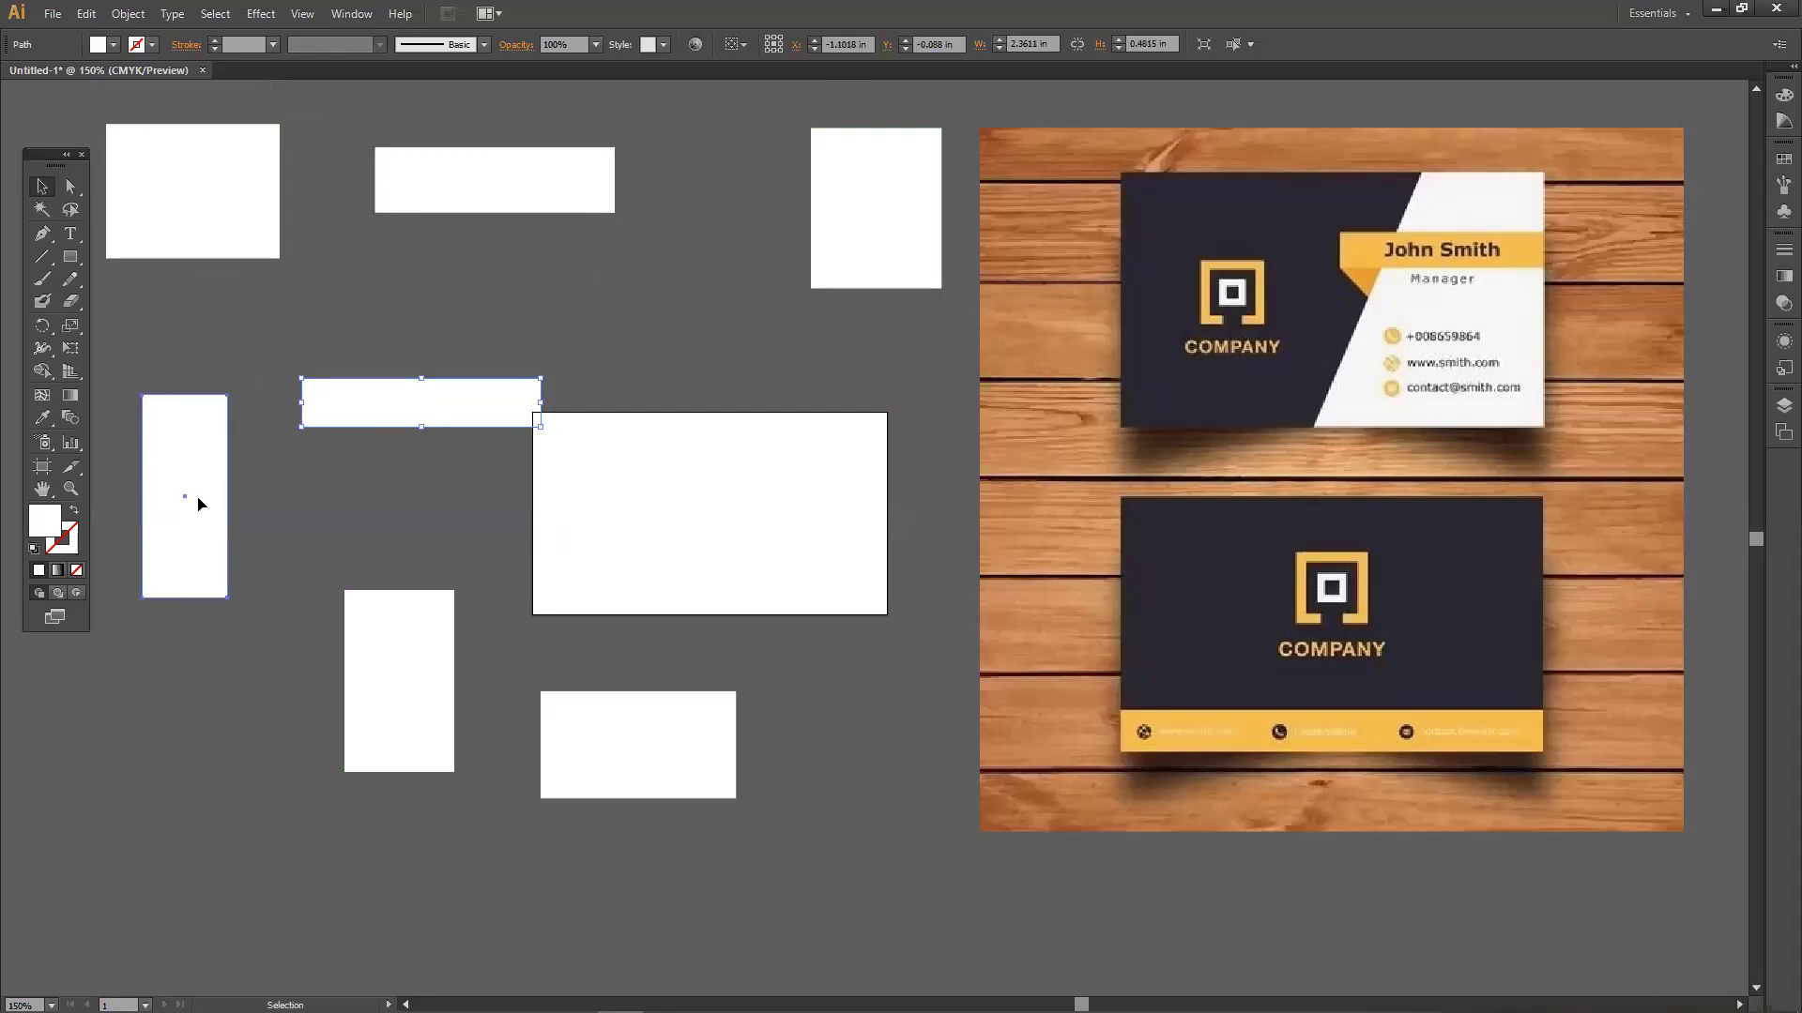
pyautogui.doubleClick(41, 526)
pyautogui.moveTo(740, 431); pyautogui.dragTo(885, 400)
pyautogui.click(1099, 401)
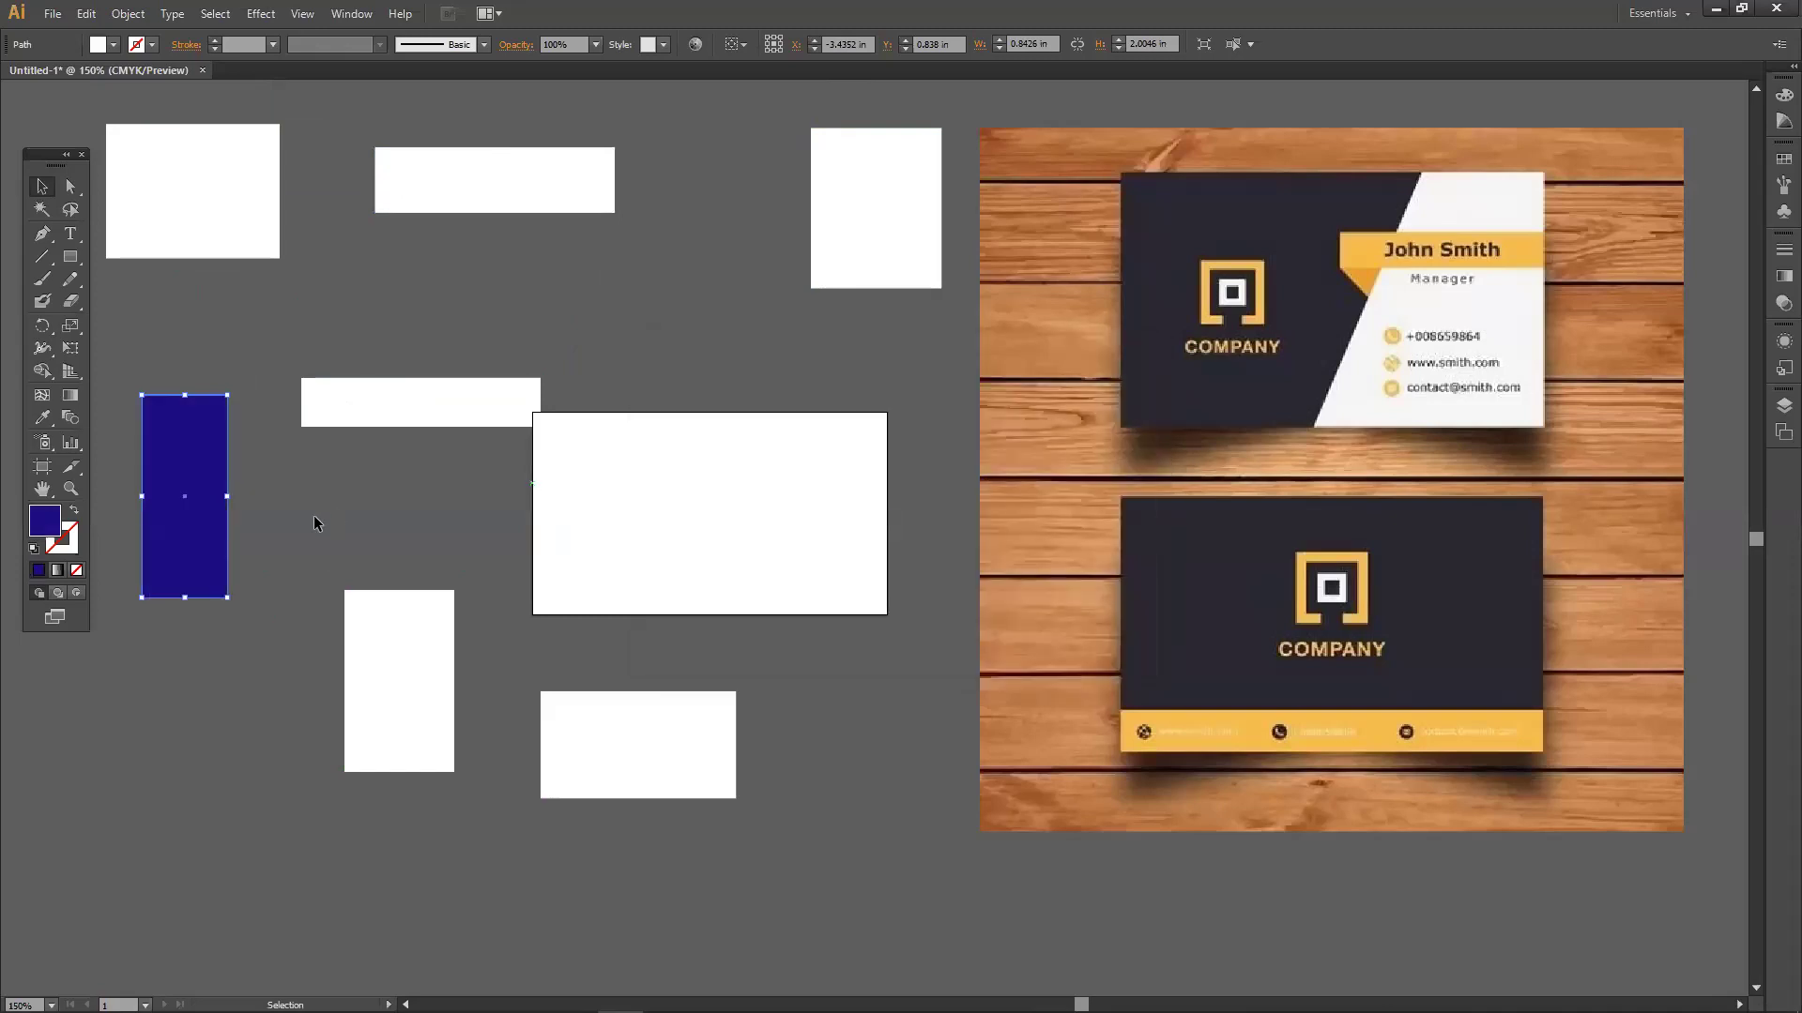
# Fill the top-left rectangle red via the Color Picker.
pyautogui.click(201, 231)
pyautogui.doubleClick(47, 522)
pyautogui.moveTo(856, 439); pyautogui.dragTo(924, 402)
pyautogui.click(887, 405)
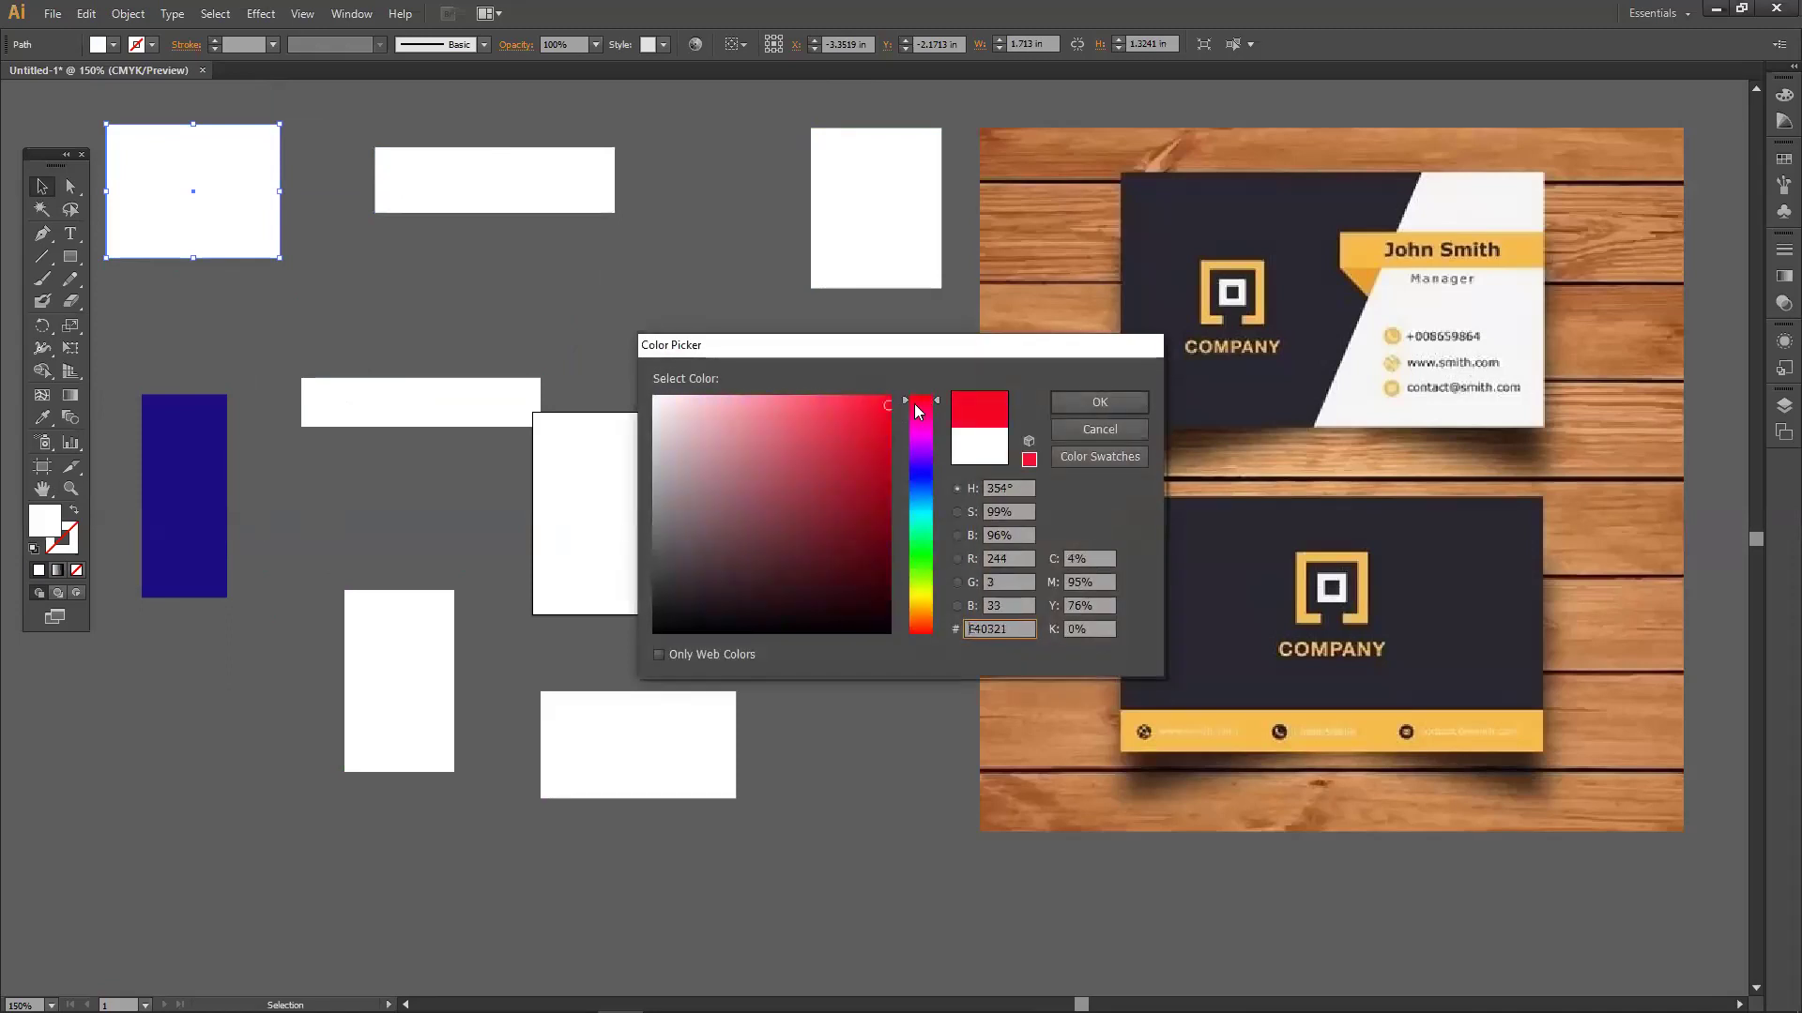
pyautogui.click(1055, 403)
# Move the blue rectangle onto the card's right side and shift the red one down-right.
pyautogui.click(555, 189)
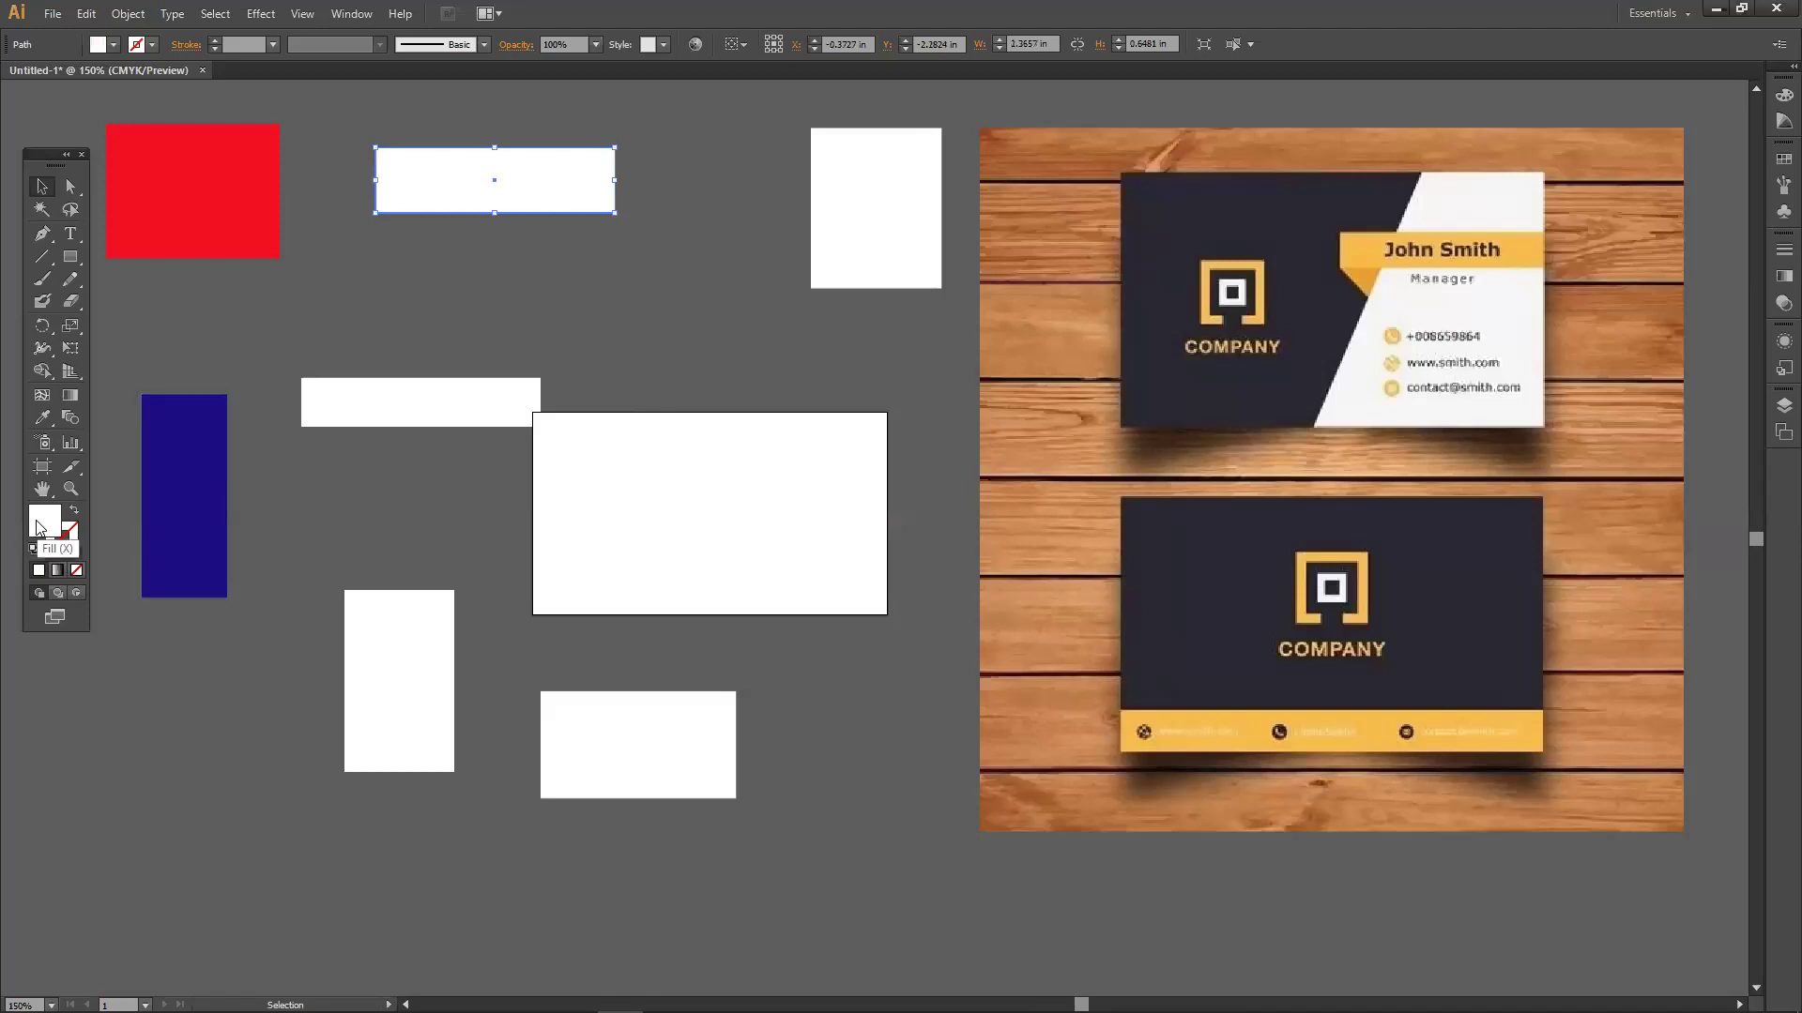
pyautogui.moveTo(188, 461); pyautogui.dragTo(854, 460)
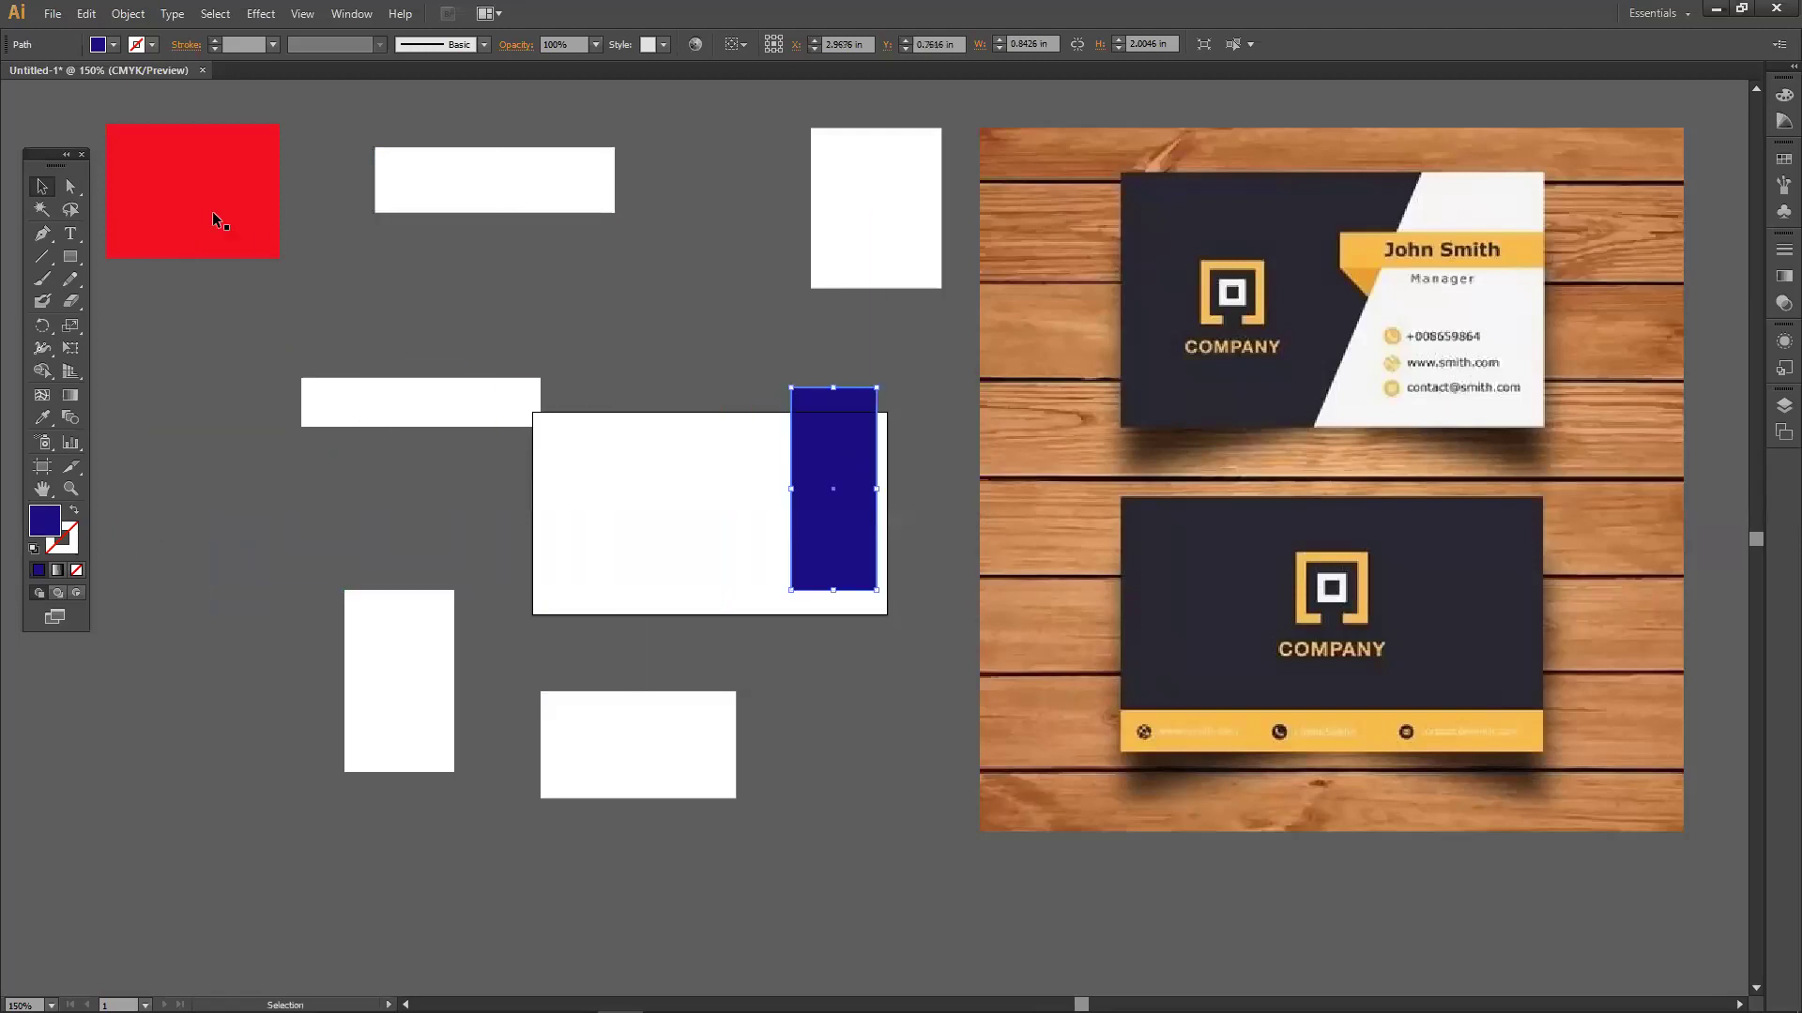
pyautogui.moveTo(176, 189); pyautogui.dragTo(243, 265)
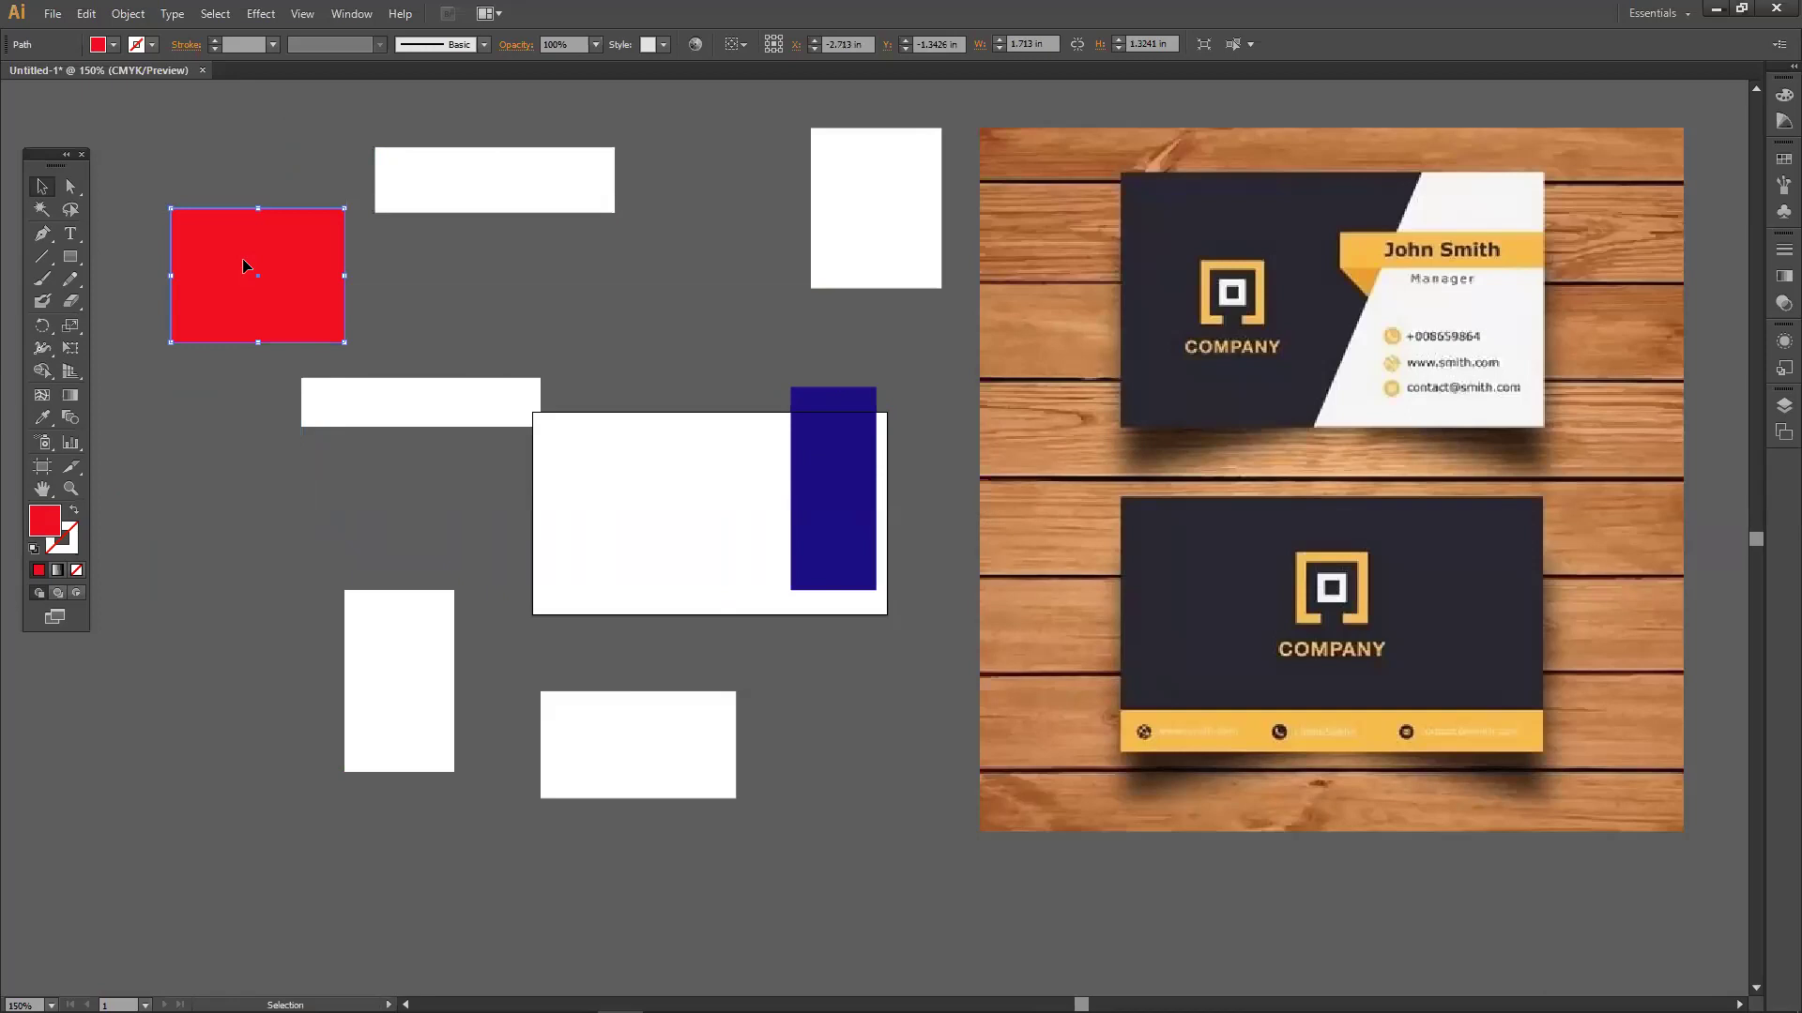
# Rearrange the red, blue and white practice rectangles around the card.
pyautogui.moveTo(243, 265)
pyautogui.mouseDown()
pyautogui.moveTo(208, 341)
pyautogui.moveTo(218, 246)
pyautogui.mouseUp()
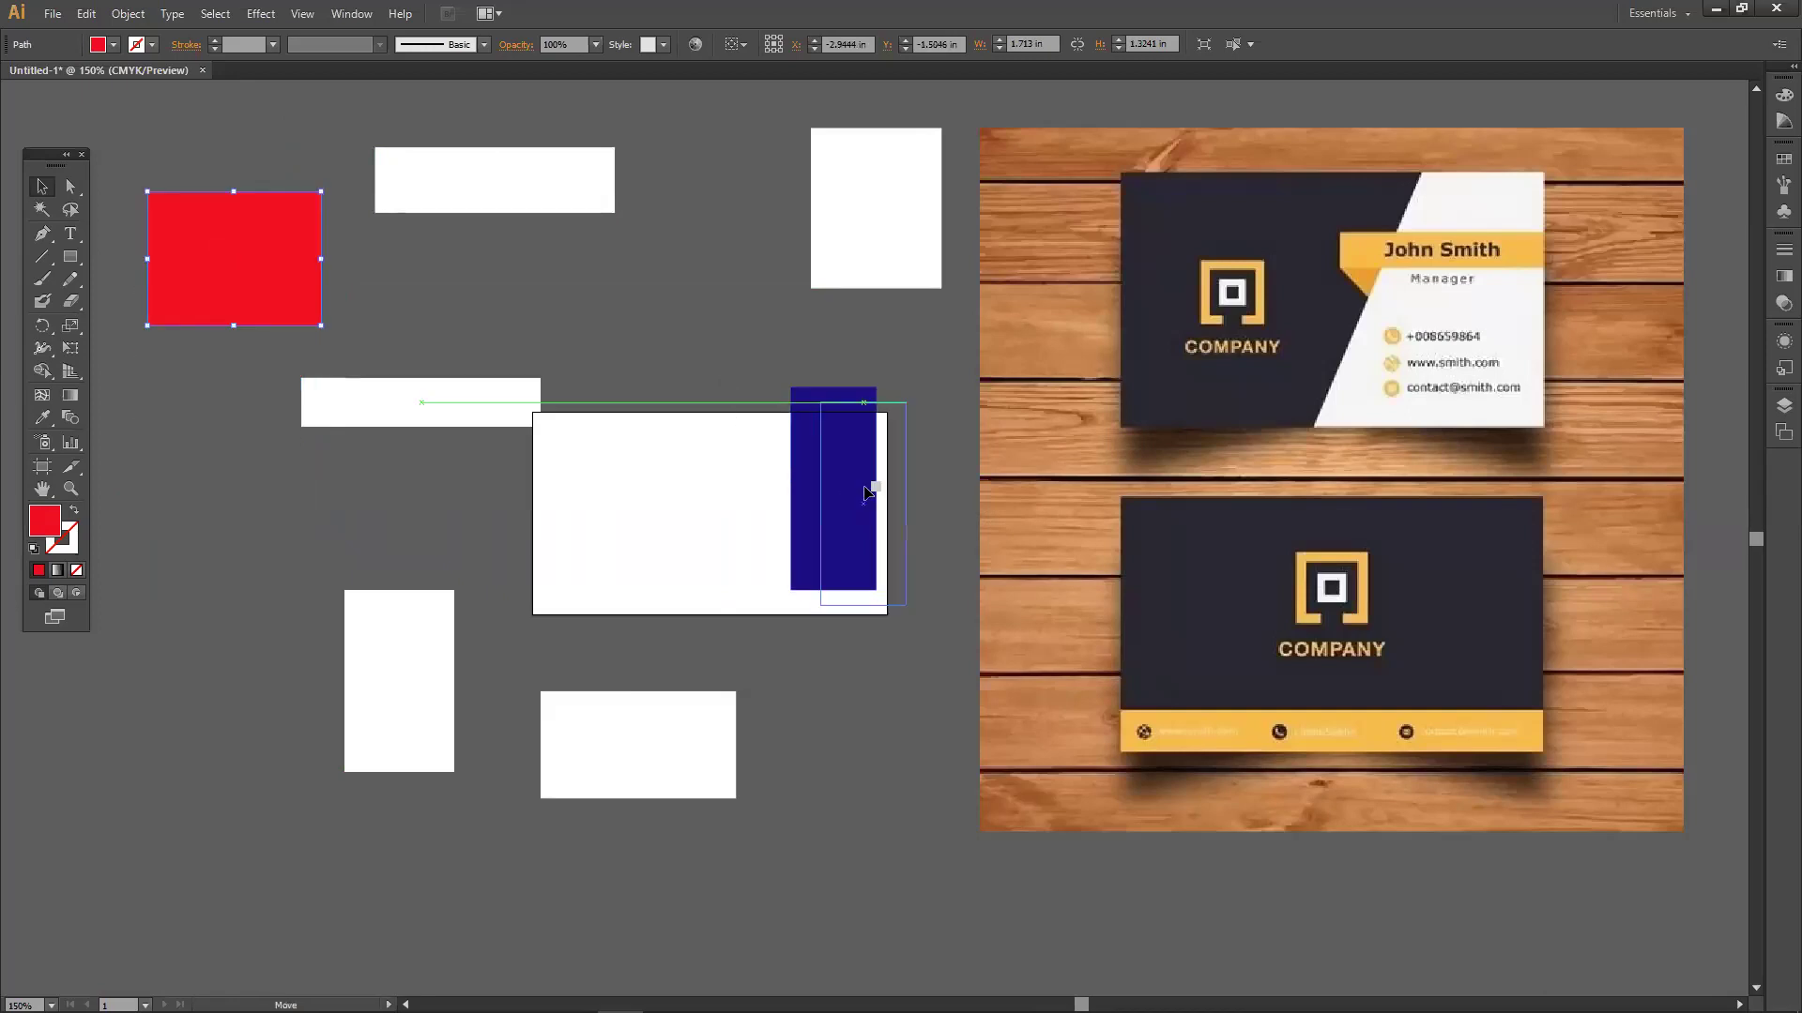
pyautogui.moveTo(790, 457); pyautogui.dragTo(833, 481)
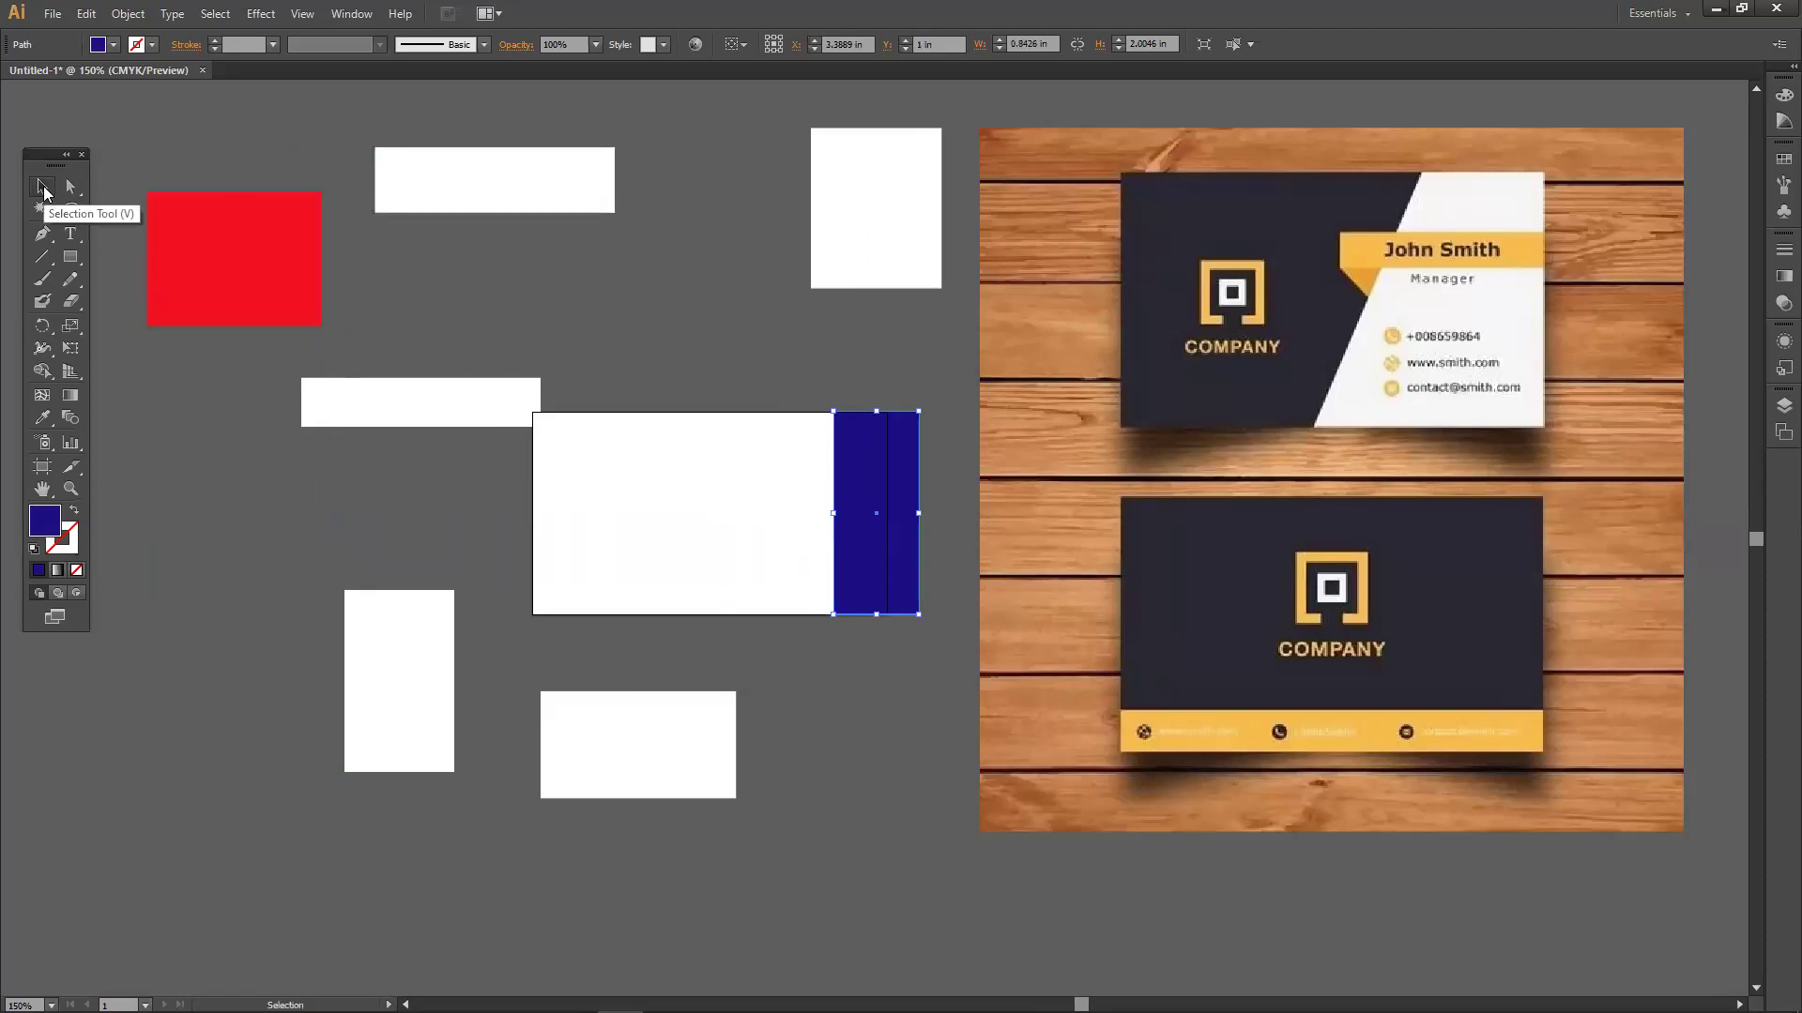
pyautogui.moveTo(215, 317); pyautogui.dragTo(159, 600)
pyautogui.moveTo(851, 496); pyautogui.dragTo(893, 558)
pyautogui.moveTo(220, 530); pyautogui.dragTo(208, 359)
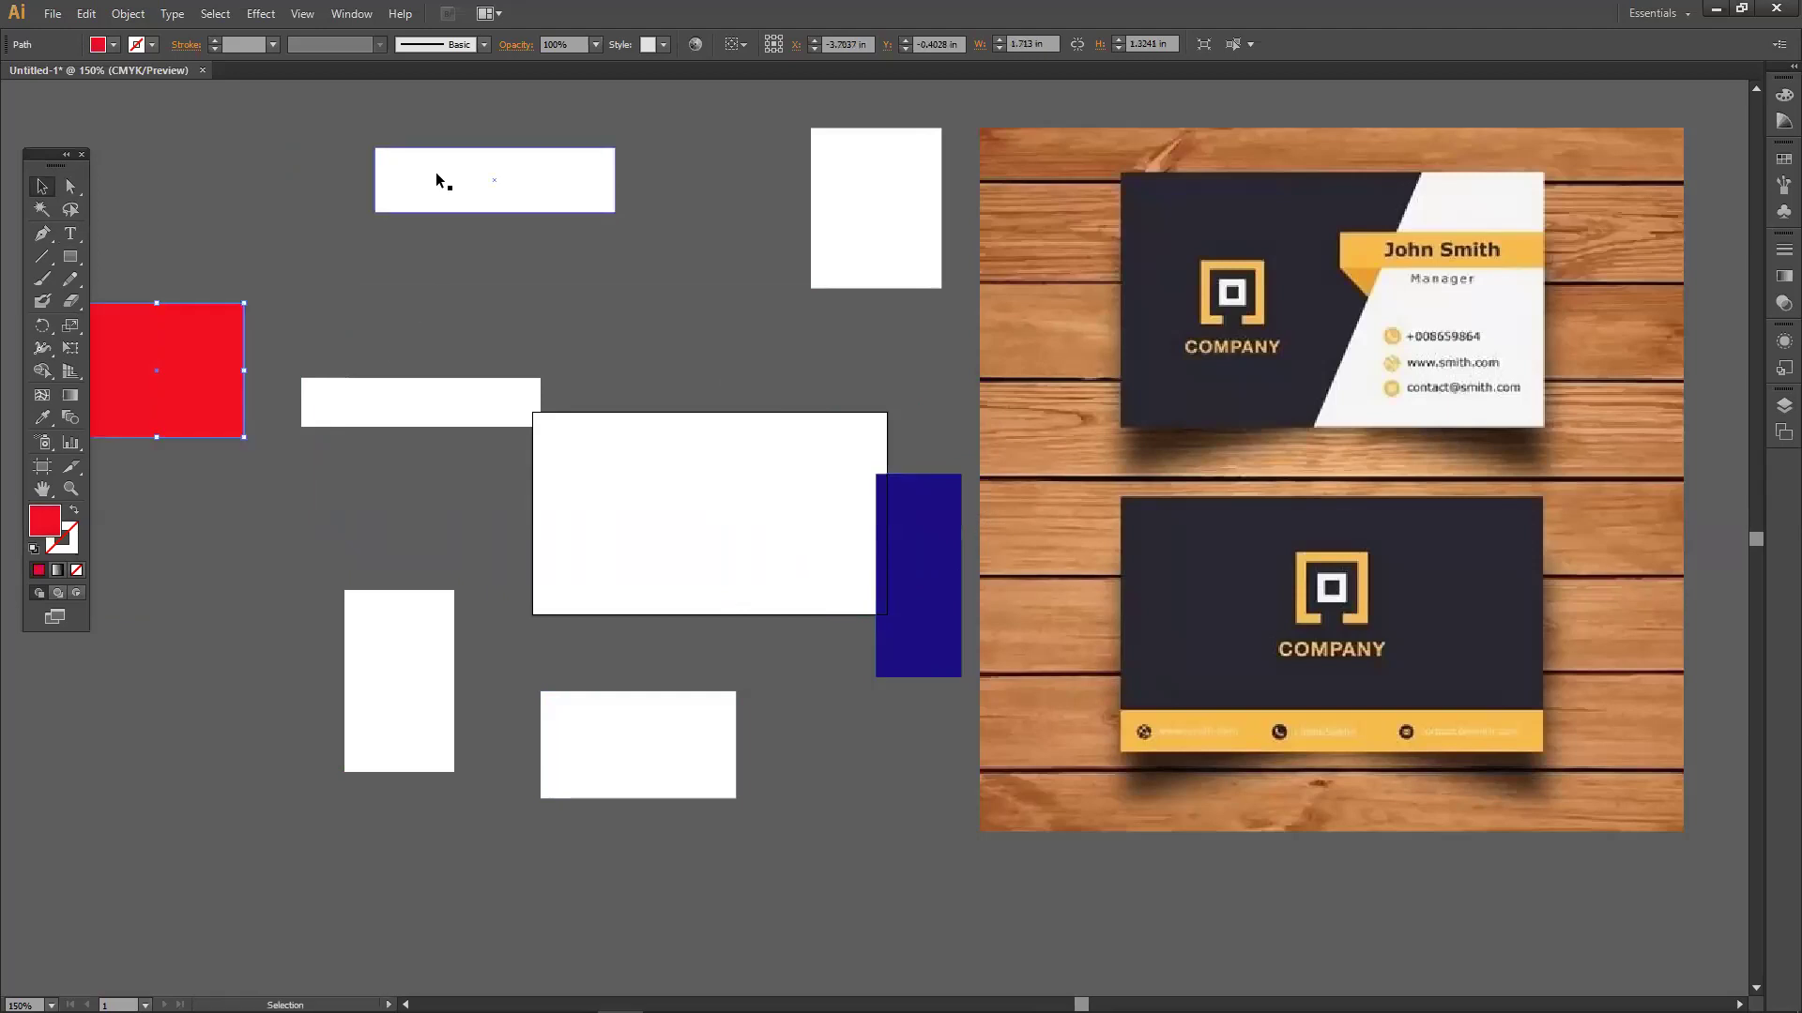
pyautogui.moveTo(442, 177); pyautogui.dragTo(338, 189)
pyautogui.moveTo(394, 380); pyautogui.dragTo(498, 265)
pyautogui.moveTo(844, 247); pyautogui.dragTo(749, 277)
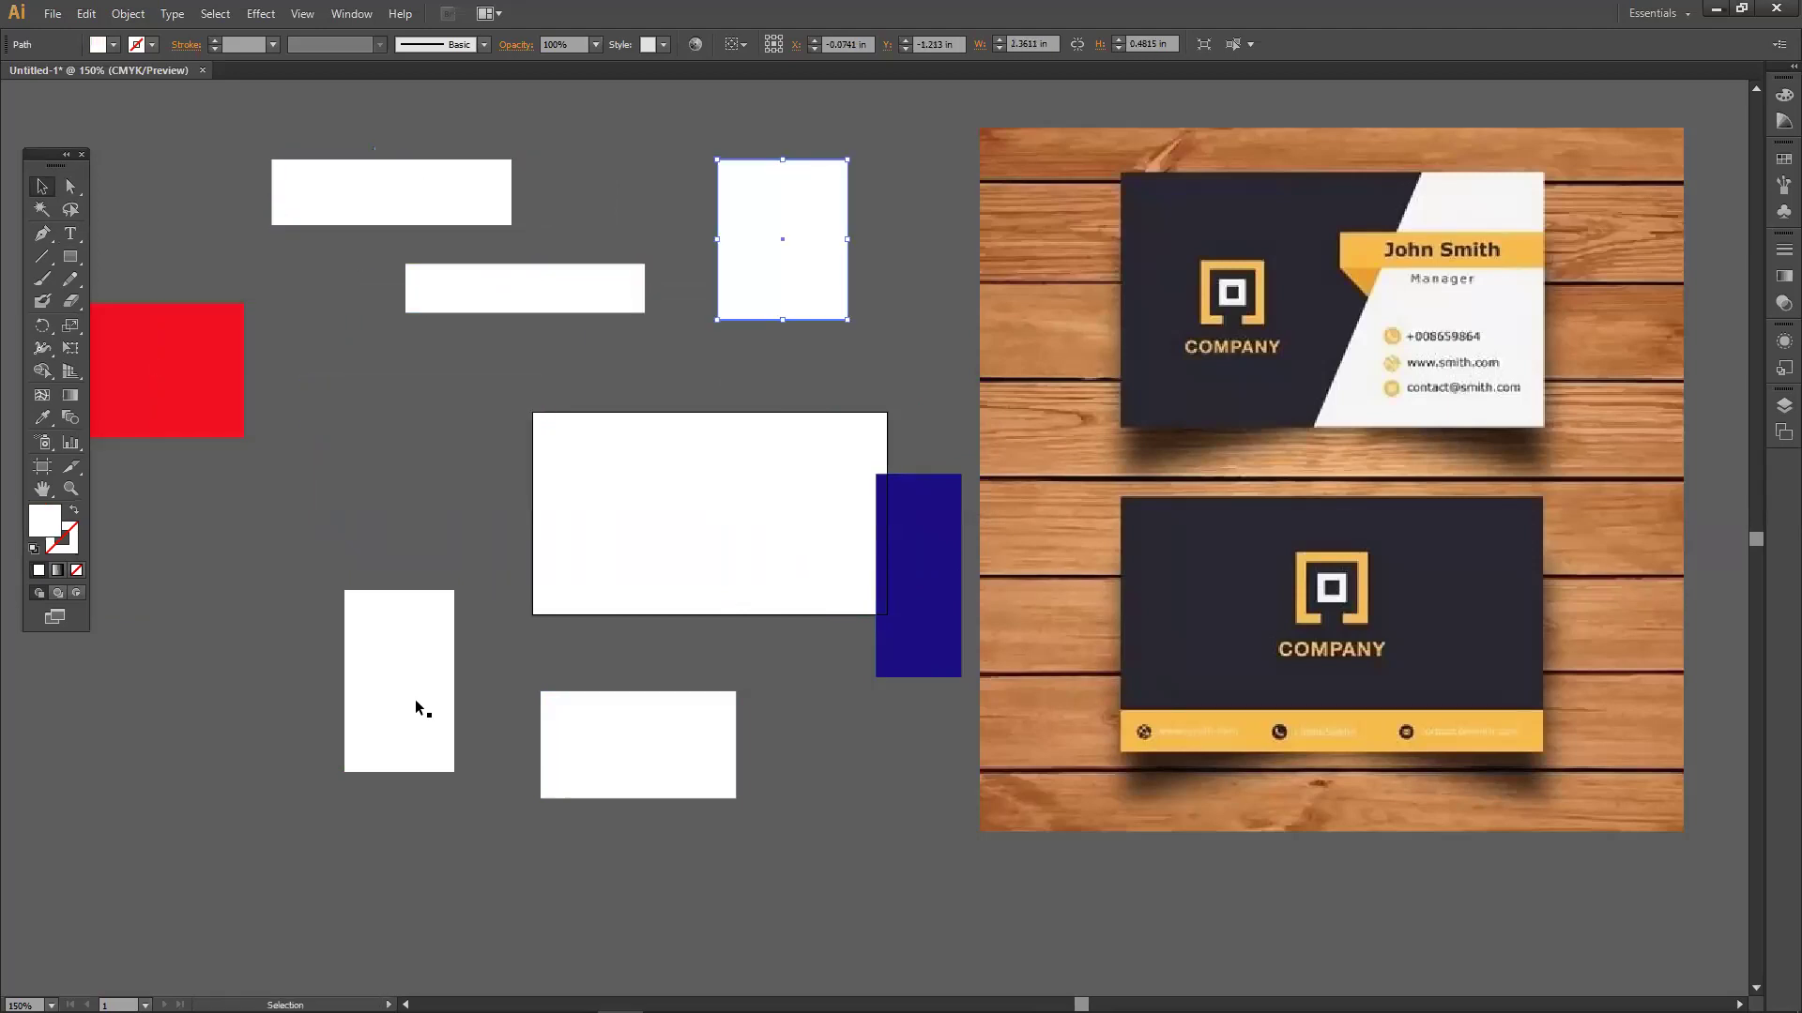
pyautogui.moveTo(419, 707); pyautogui.dragTo(324, 693)
pyautogui.moveTo(583, 740); pyautogui.dragTo(615, 740)
pyautogui.moveTo(382, 211); pyautogui.dragTo(242, 176)
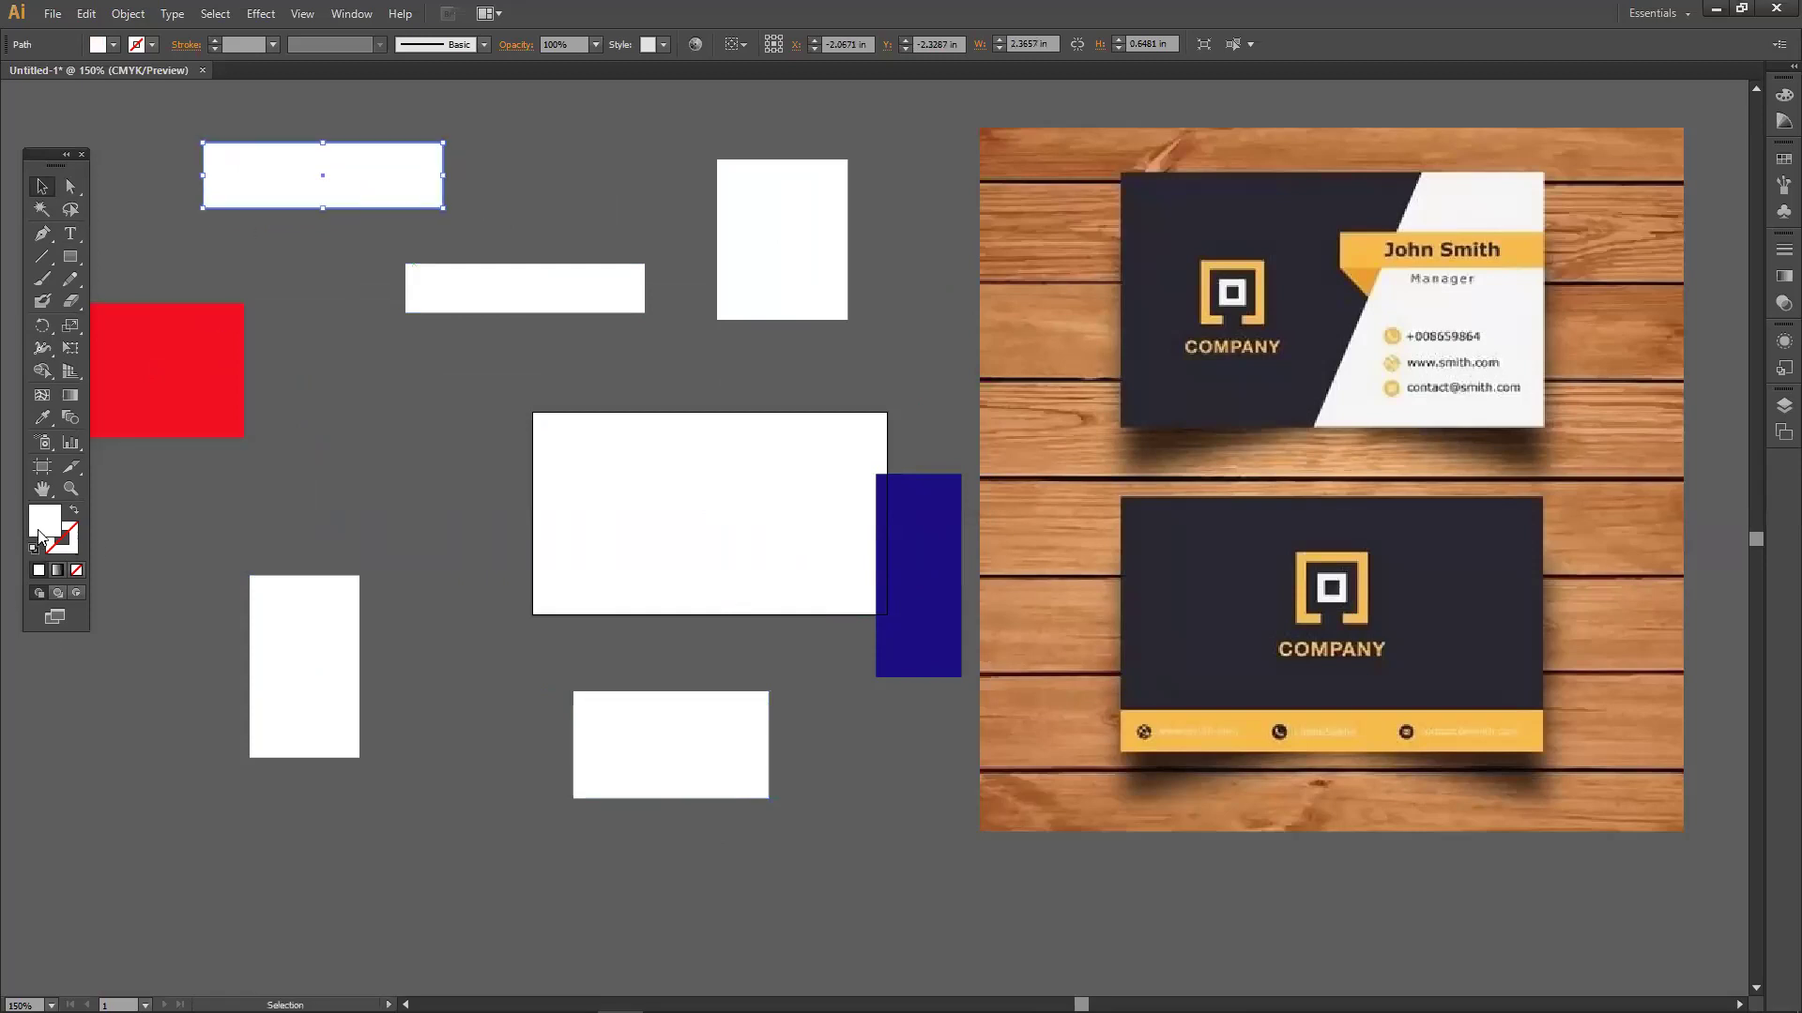
# Fill the top white bar bright green.
pyautogui.doubleClick(39, 535)
pyautogui.moveTo(924, 546); pyautogui.dragTo(930, 570)
pyautogui.moveTo(852, 397); pyautogui.dragTo(895, 391)
pyautogui.click(1093, 402)
pyautogui.click(708, 340)
# Fill the middle white bar bright yellow.
pyautogui.click(540, 284)
pyautogui.doubleClick(49, 534)
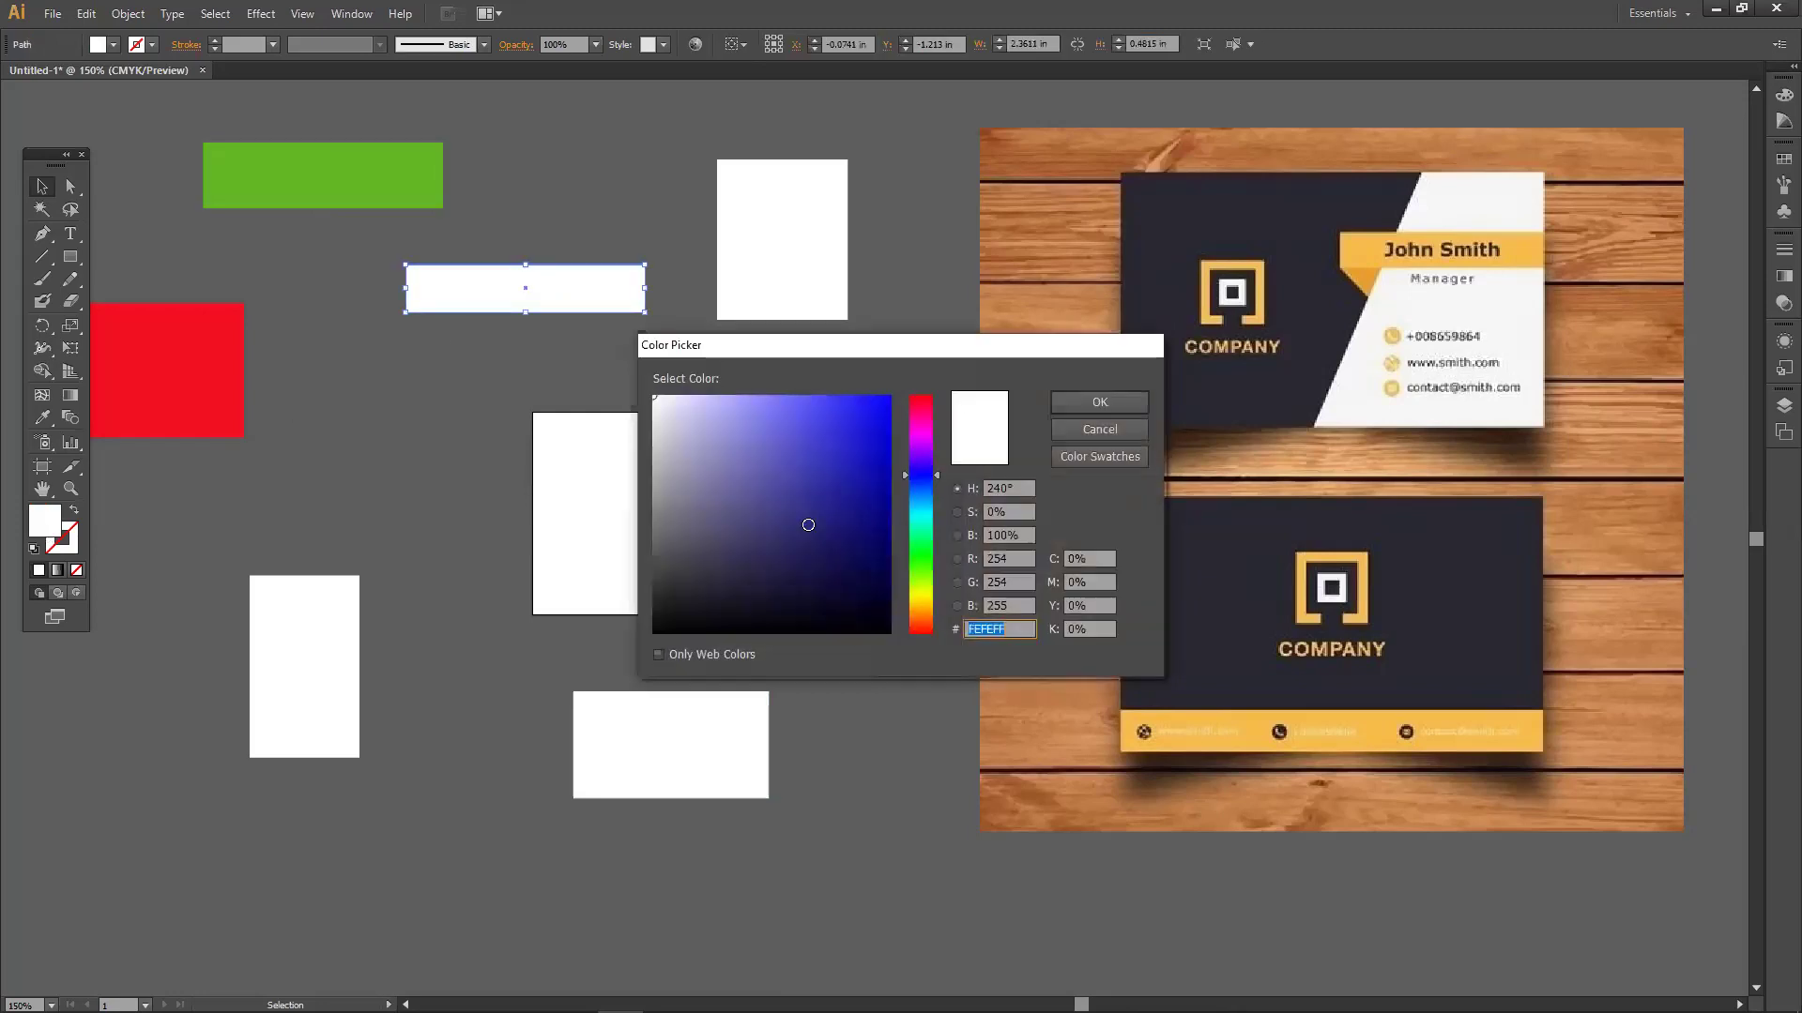
pyautogui.click(918, 598)
pyautogui.moveTo(874, 414); pyautogui.dragTo(890, 402)
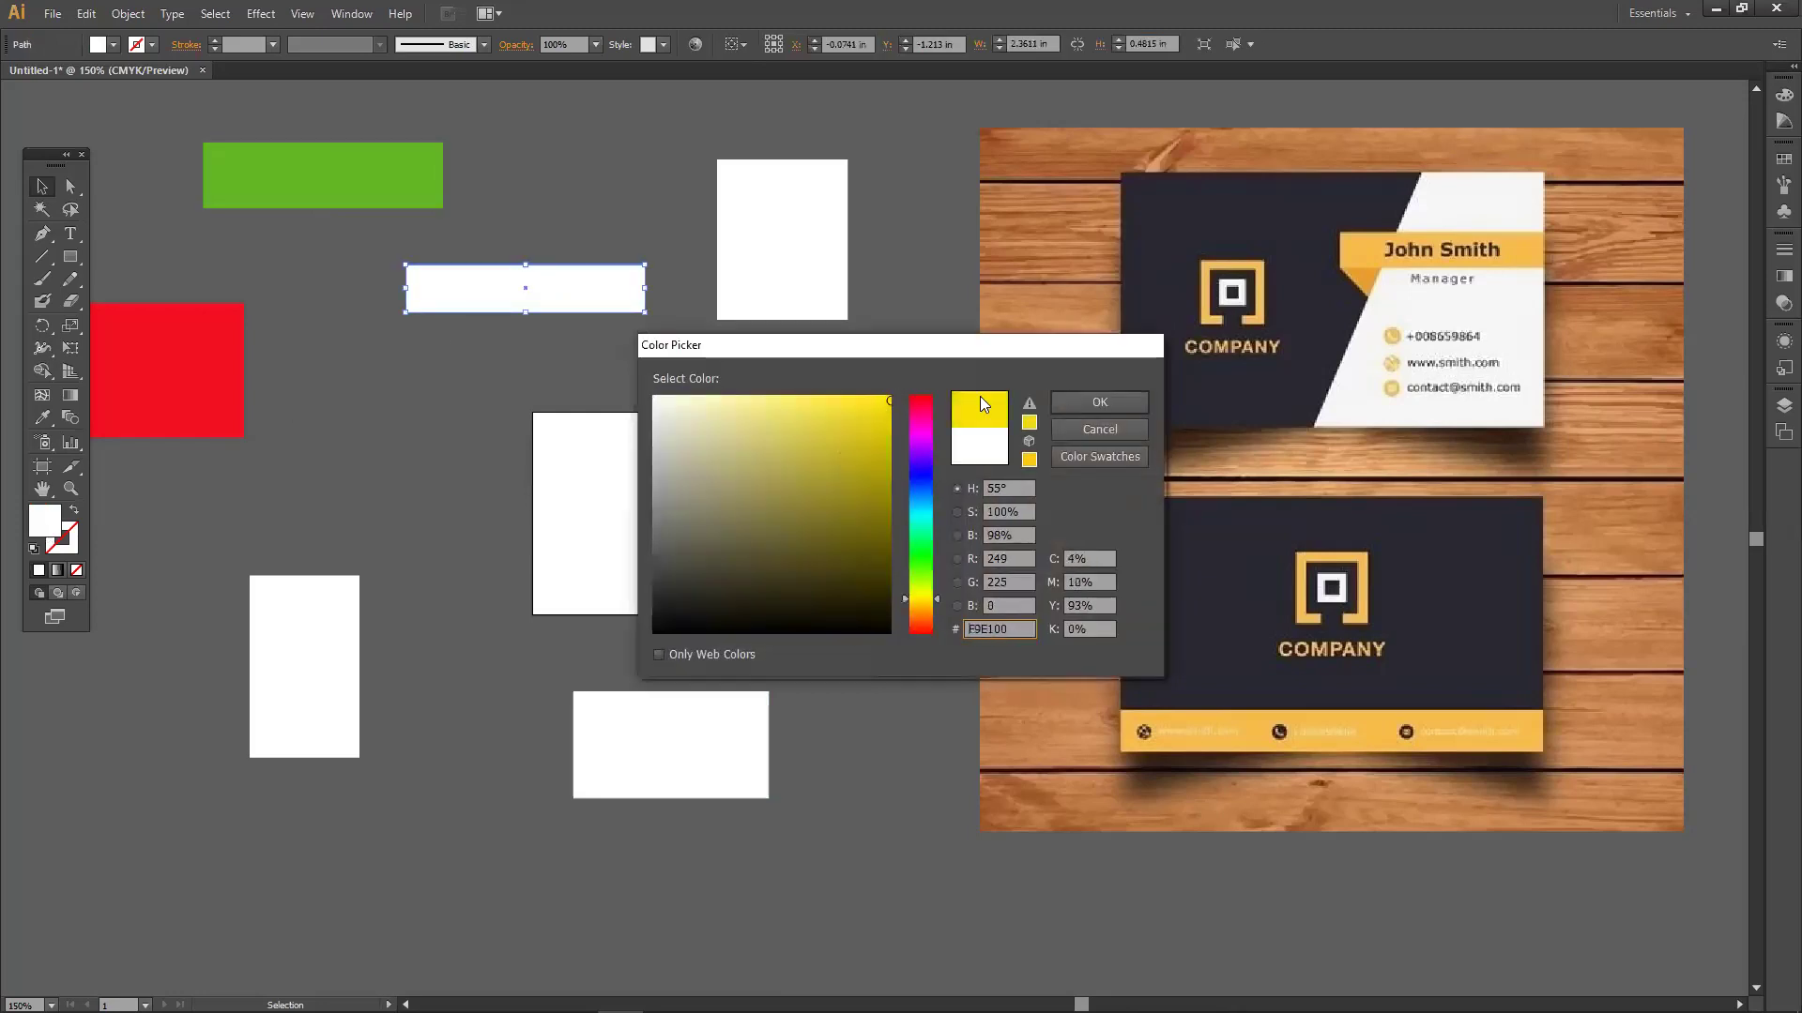
pyautogui.click(1074, 402)
# Fill the upper white square black.
pyautogui.click(744, 302)
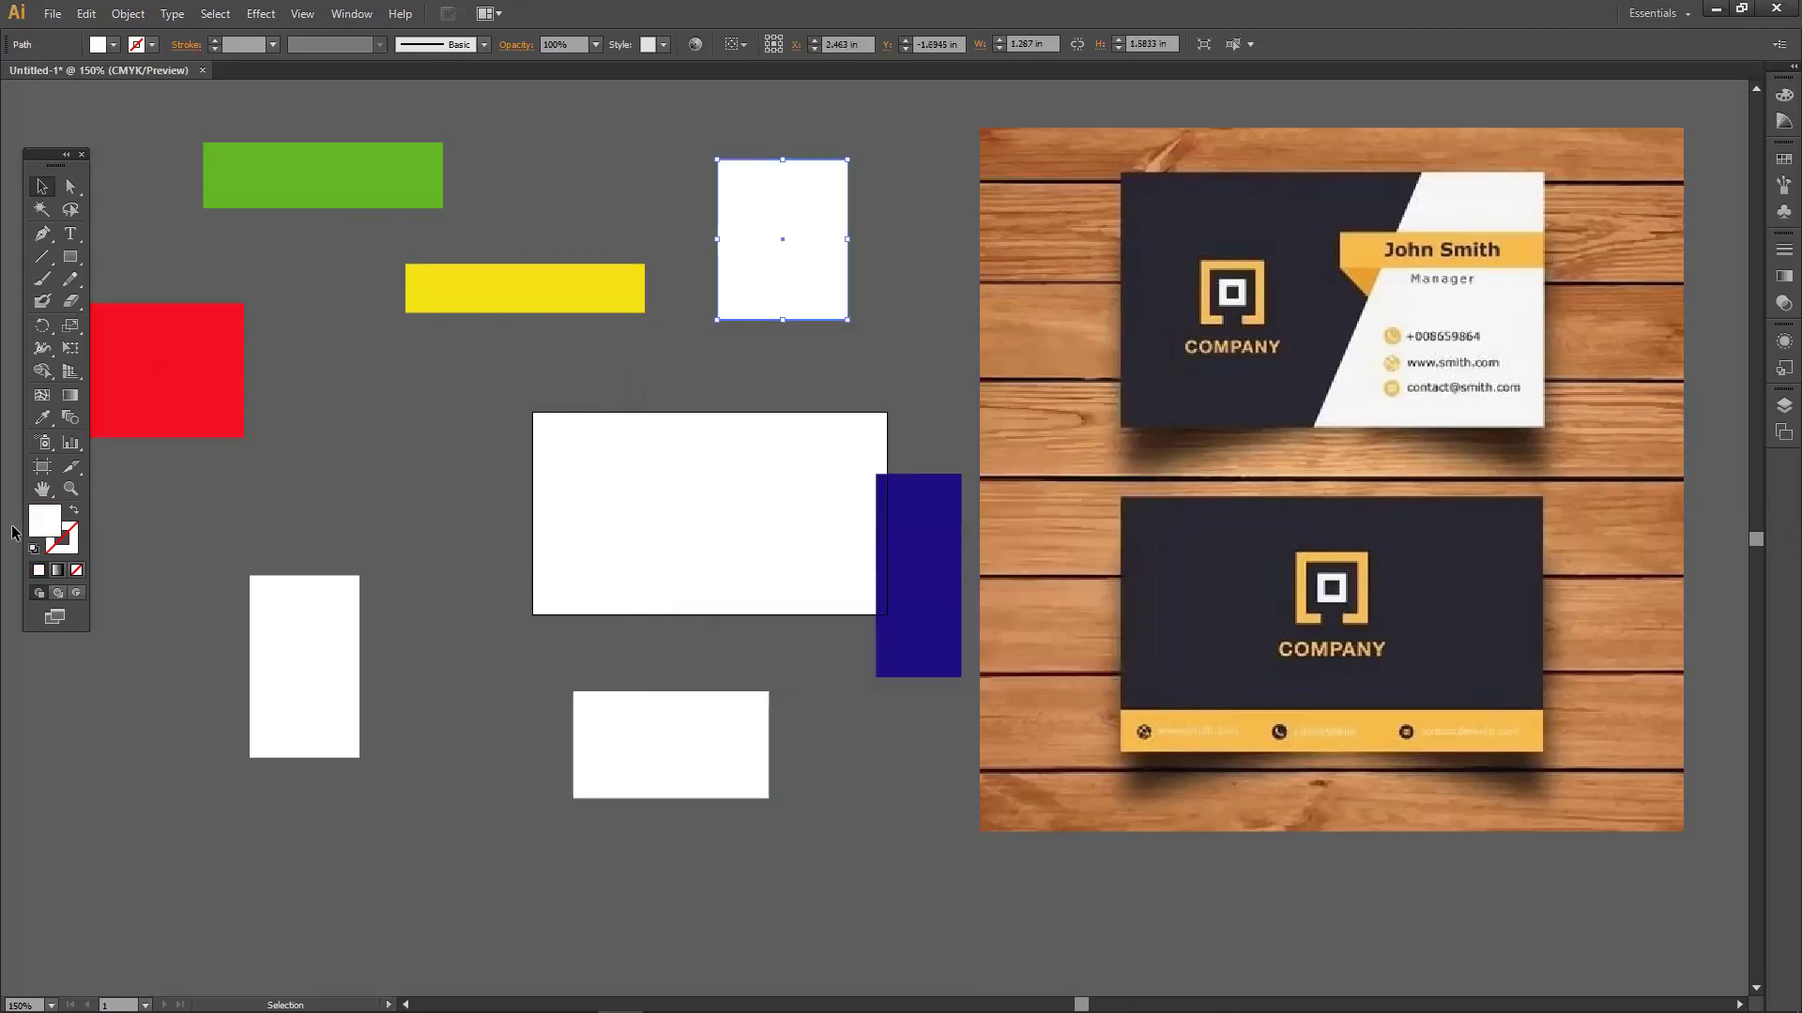
pyautogui.doubleClick(39, 530)
pyautogui.moveTo(776, 551)
pyautogui.mouseDown()
pyautogui.moveTo(768, 476)
pyautogui.moveTo(889, 633)
pyautogui.mouseUp()
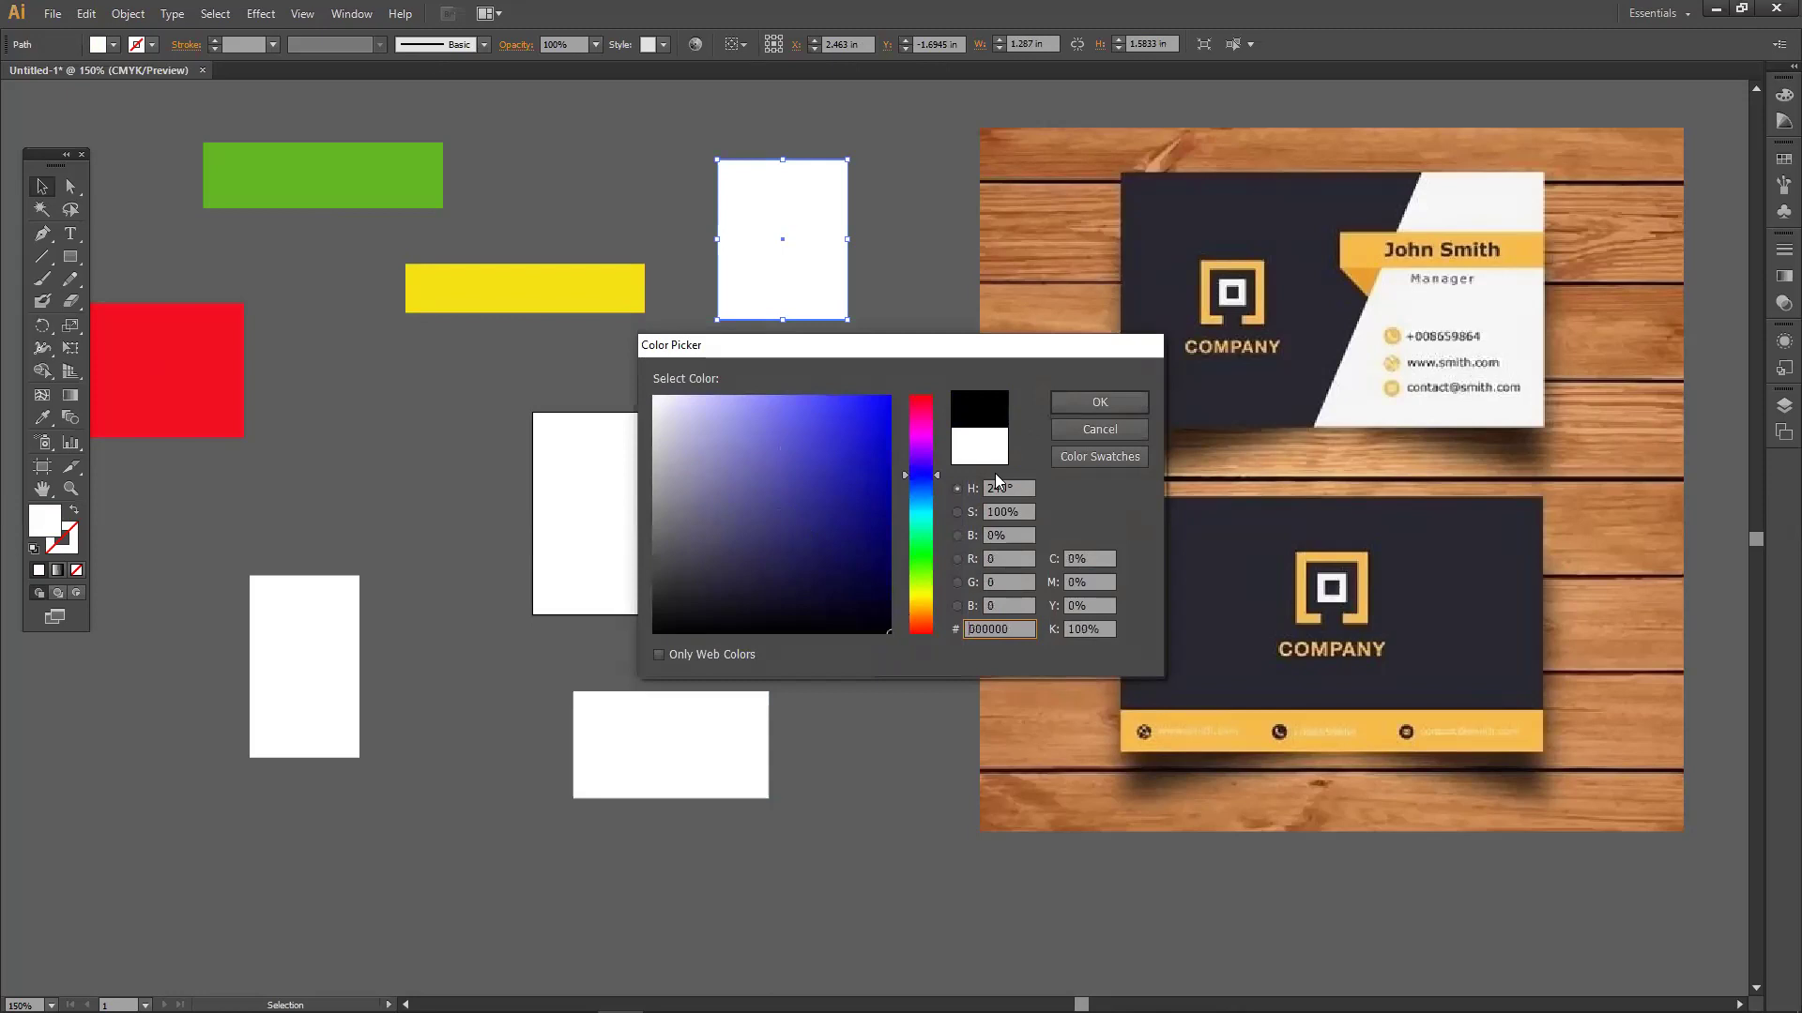
pyautogui.click(1092, 410)
# Move the lower-left white rectangle up and fill it cyan.
pyautogui.moveTo(314, 636); pyautogui.dragTo(333, 573)
pyautogui.doubleClick(47, 525)
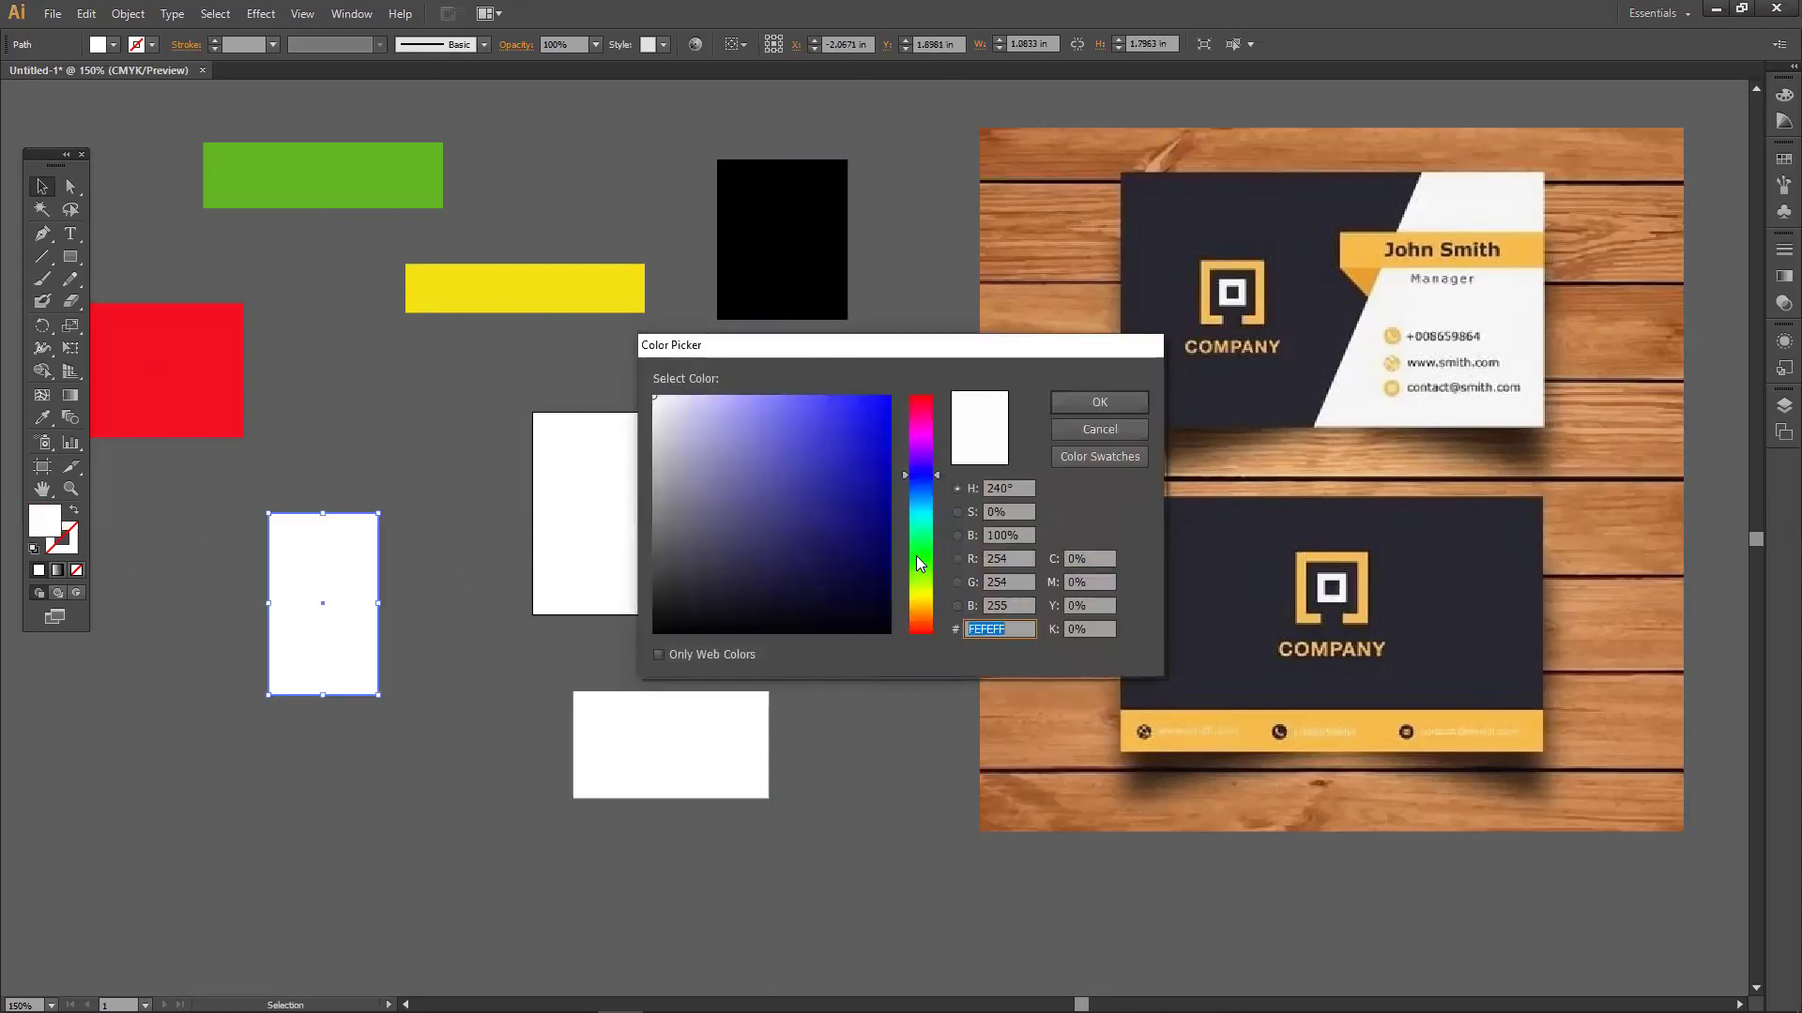
pyautogui.moveTo(922, 565); pyautogui.dragTo(924, 510)
pyautogui.click(836, 430)
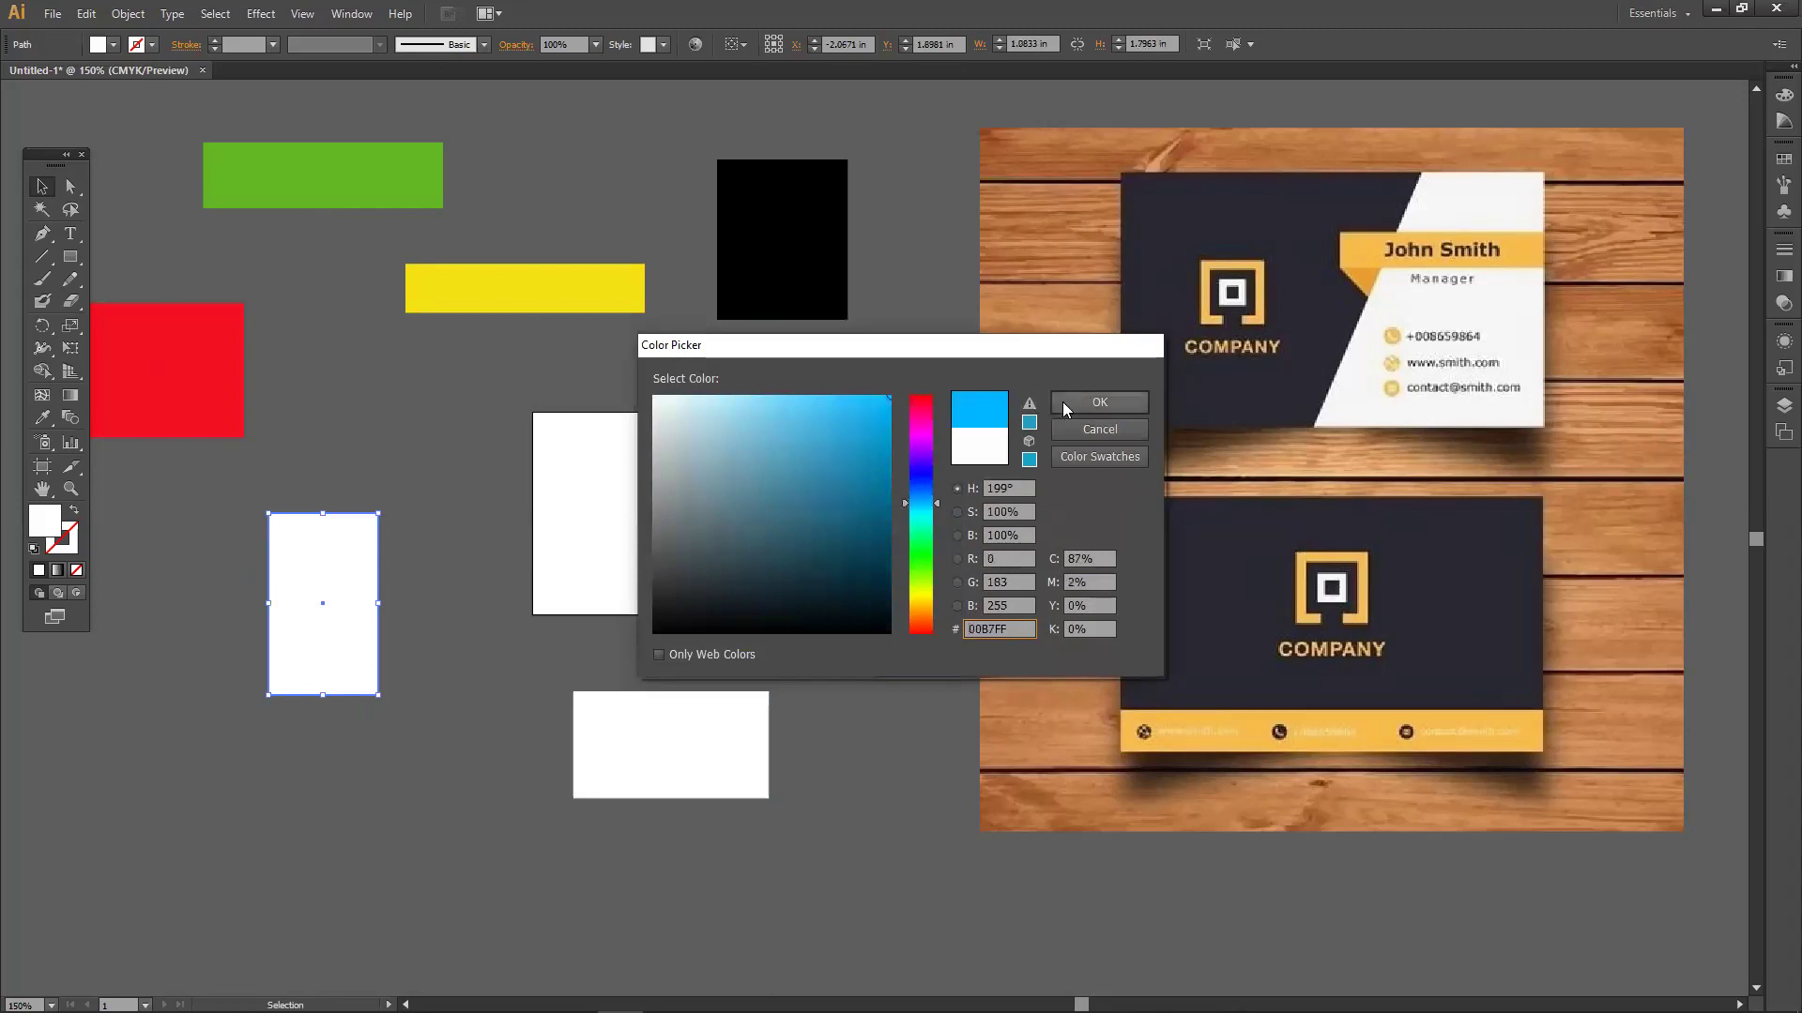
pyautogui.click(1098, 404)
# Move the bottom white rectangle up-left and fill it orange.
pyautogui.moveTo(683, 749); pyautogui.dragTo(613, 716)
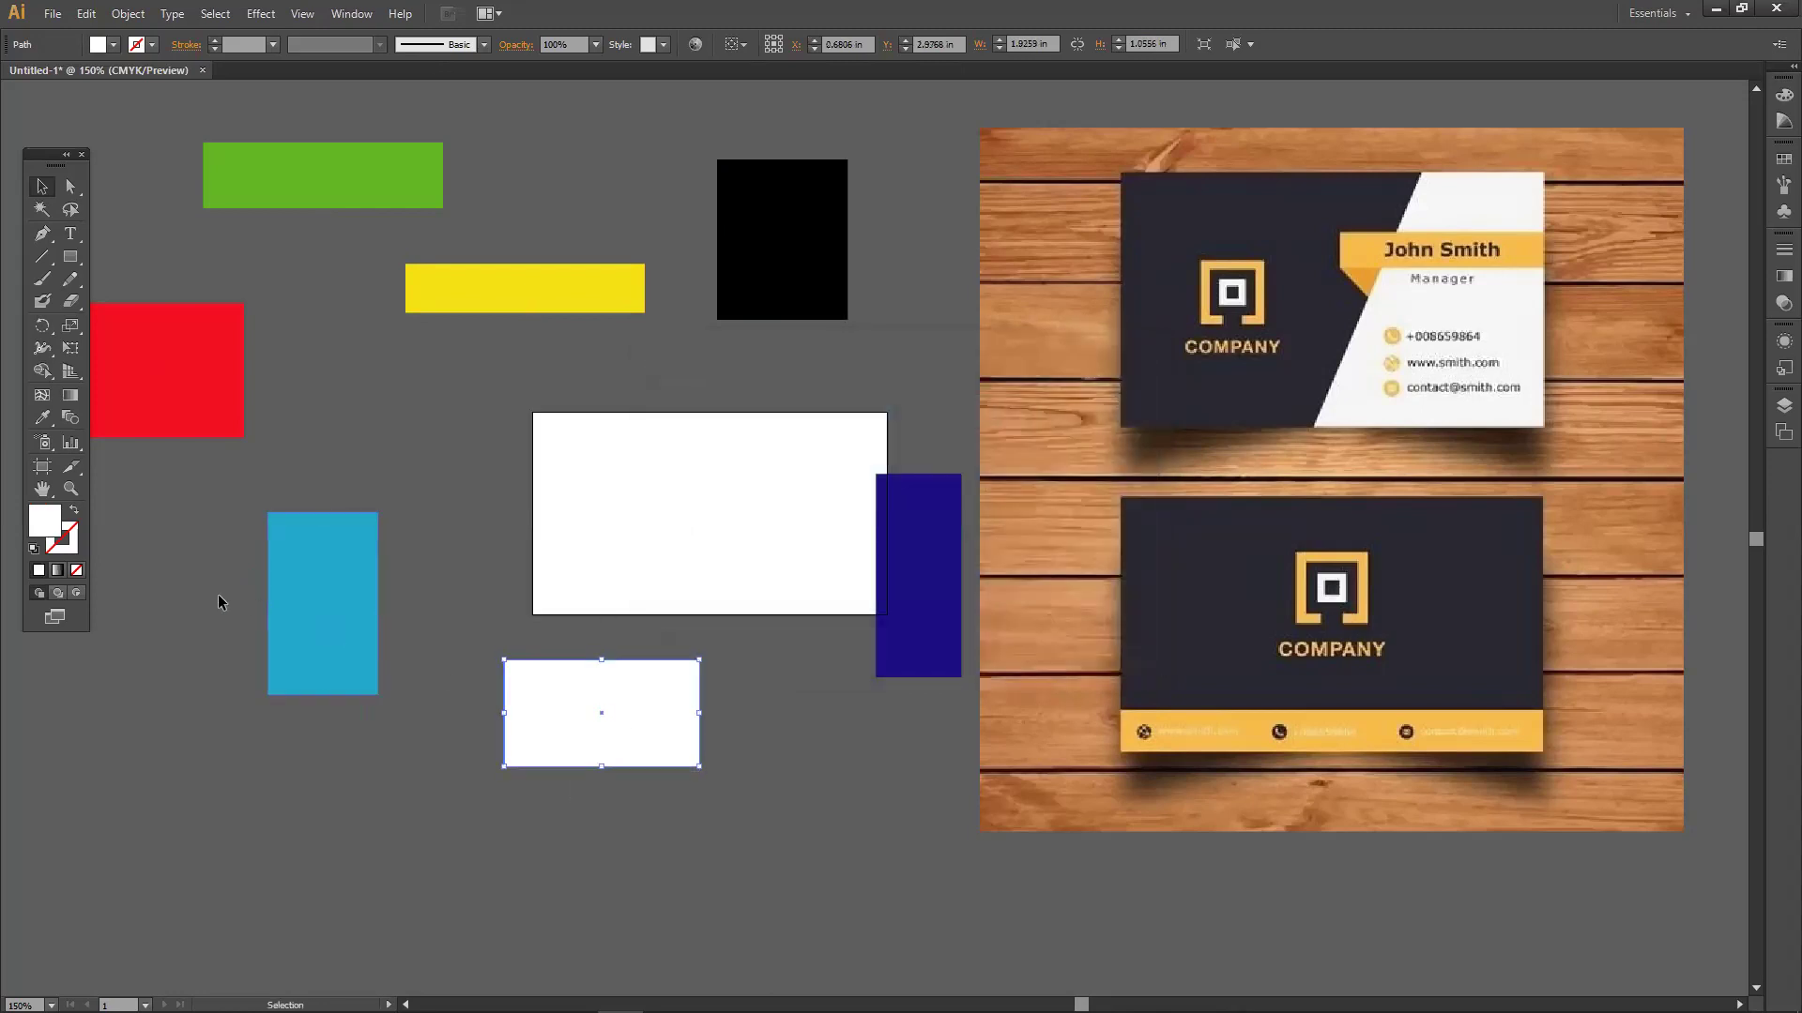
pyautogui.doubleClick(47, 533)
pyautogui.moveTo(904, 546); pyautogui.dragTo(929, 600)
pyautogui.moveTo(849, 415); pyautogui.dragTo(889, 401)
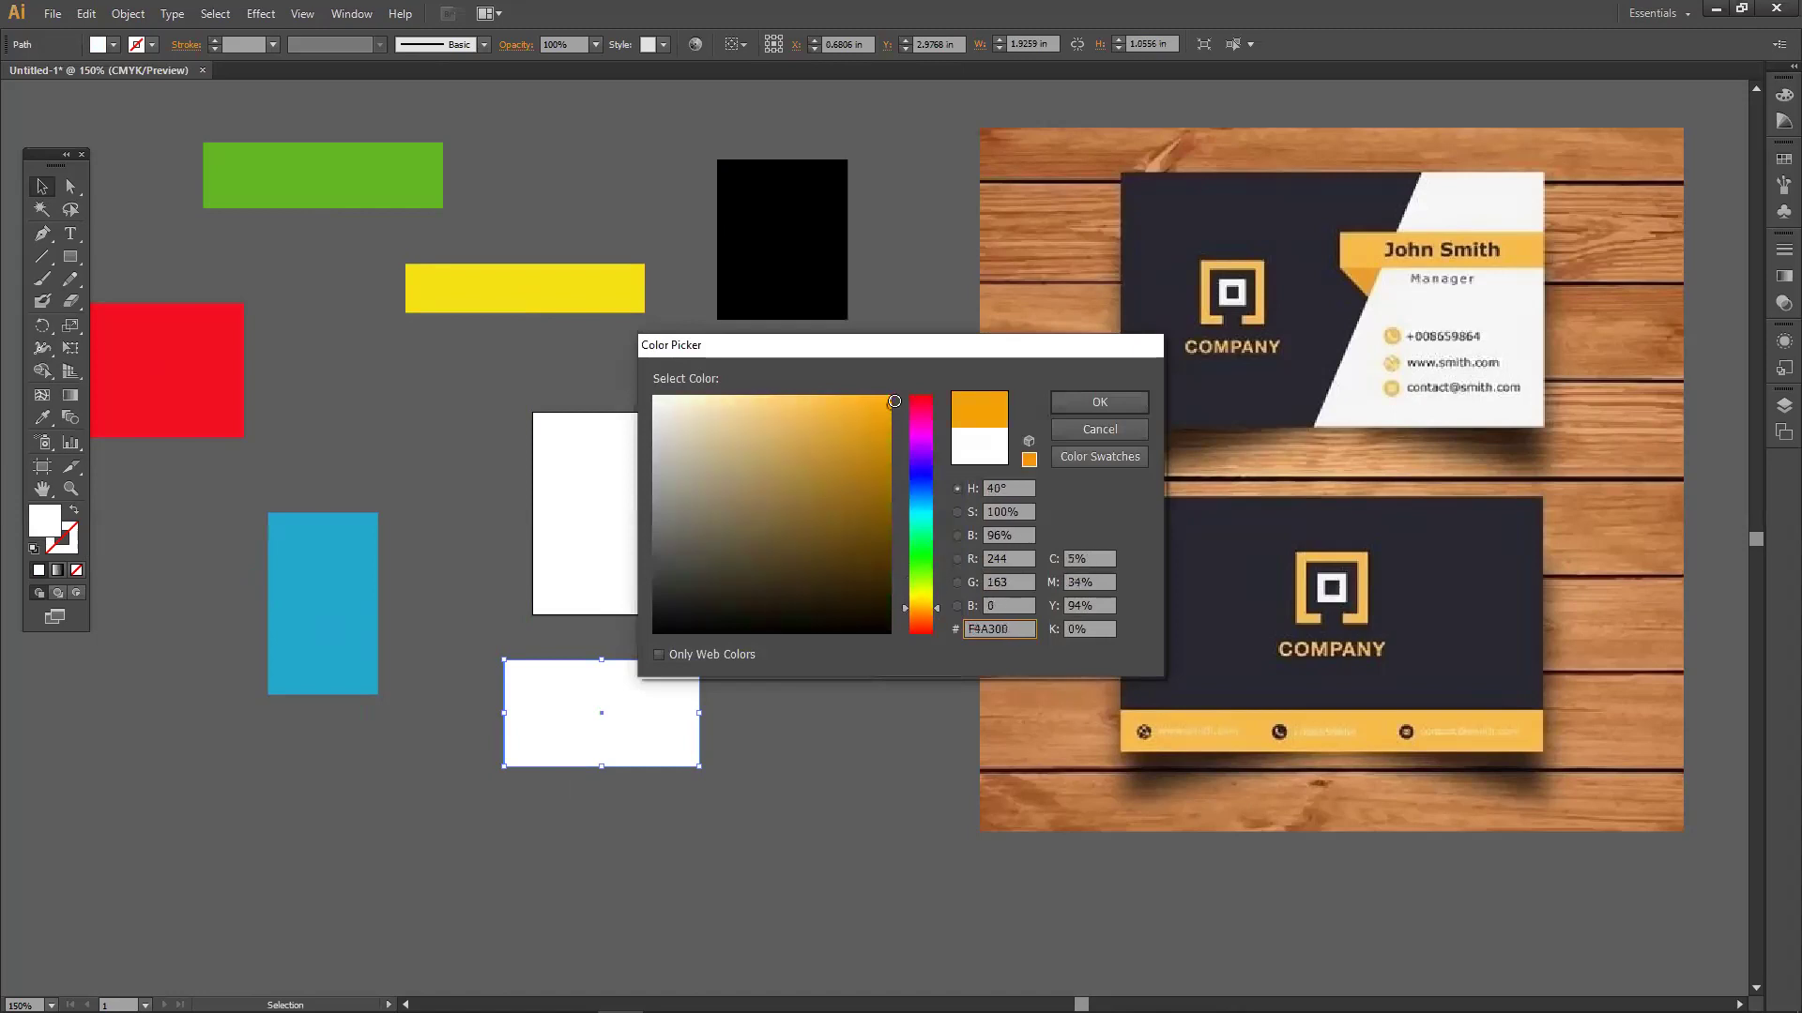
pyautogui.click(1098, 402)
# Widen the cyan rectangle and move the orange one over the card's lower-left corner.
pyautogui.click(827, 667)
pyautogui.moveTo(640, 667); pyautogui.dragTo(571, 478)
pyautogui.moveTo(342, 575); pyautogui.dragTo(255, 628)
pyautogui.moveTo(543, 588); pyautogui.dragTo(536, 712)
pyautogui.moveTo(192, 696); pyautogui.dragTo(105, 696)
pyautogui.moveTo(212, 656); pyautogui.dragTo(396, 656)
pyautogui.moveTo(572, 690); pyautogui.dragTo(482, 625)
pyautogui.click(516, 294)
pyautogui.moveTo(518, 298); pyautogui.dragTo(494, 526)
pyautogui.moveTo(524, 364)
pyautogui.mouseDown()
pyautogui.moveTo(523, 333)
pyautogui.moveTo(535, 356)
pyautogui.mouseUp()
pyautogui.moveTo(234, 369); pyautogui.dragTo(288, 397)
pyautogui.moveTo(322, 206); pyautogui.dragTo(289, 211)
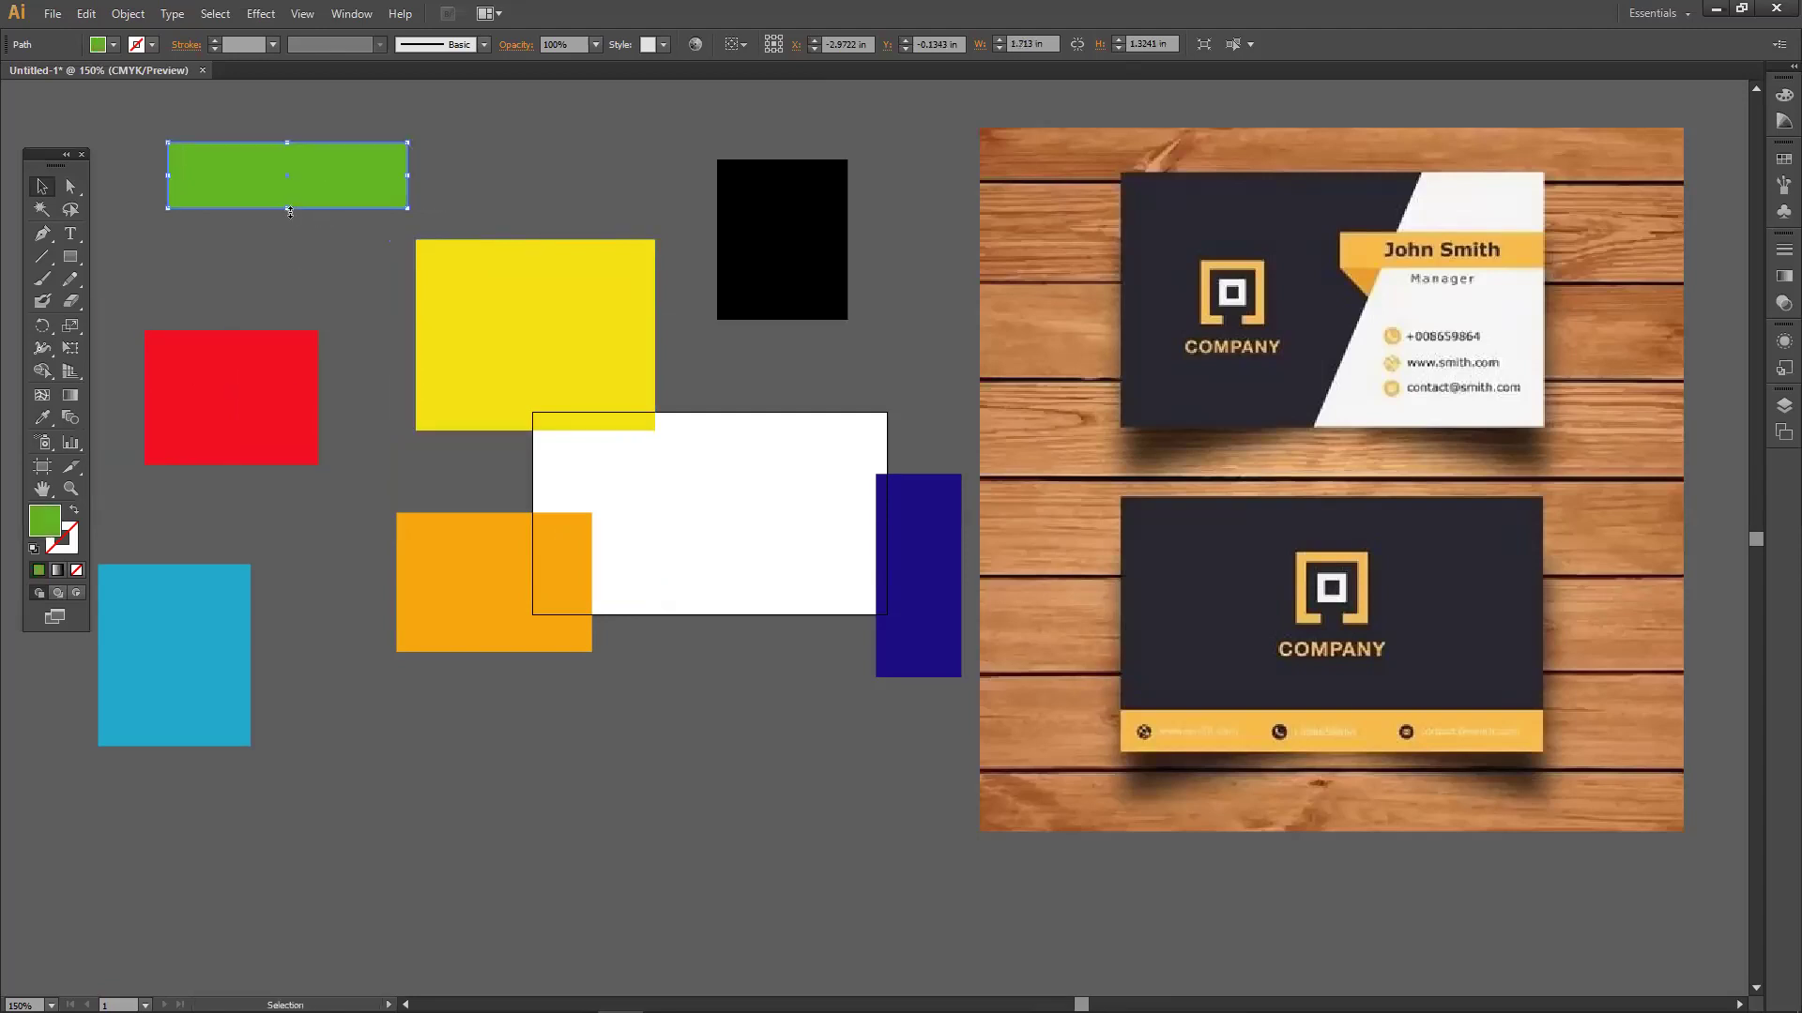
pyautogui.moveTo(555, 347); pyautogui.dragTo(566, 316)
pyautogui.moveTo(751, 272); pyautogui.dragTo(816, 272)
pyautogui.moveTo(646, 325)
pyautogui.mouseDown()
pyautogui.moveTo(667, 391)
pyautogui.moveTo(663, 309)
pyautogui.mouseUp()
pyautogui.moveTo(279, 191)
pyautogui.mouseDown()
pyautogui.moveTo(229, 194)
pyautogui.moveTo(307, 180)
pyautogui.mouseUp()
pyautogui.moveTo(300, 361); pyautogui.dragTo(392, 407)
pyautogui.moveTo(592, 334); pyautogui.dragTo(623, 285)
pyautogui.moveTo(493, 566); pyautogui.dragTo(573, 697)
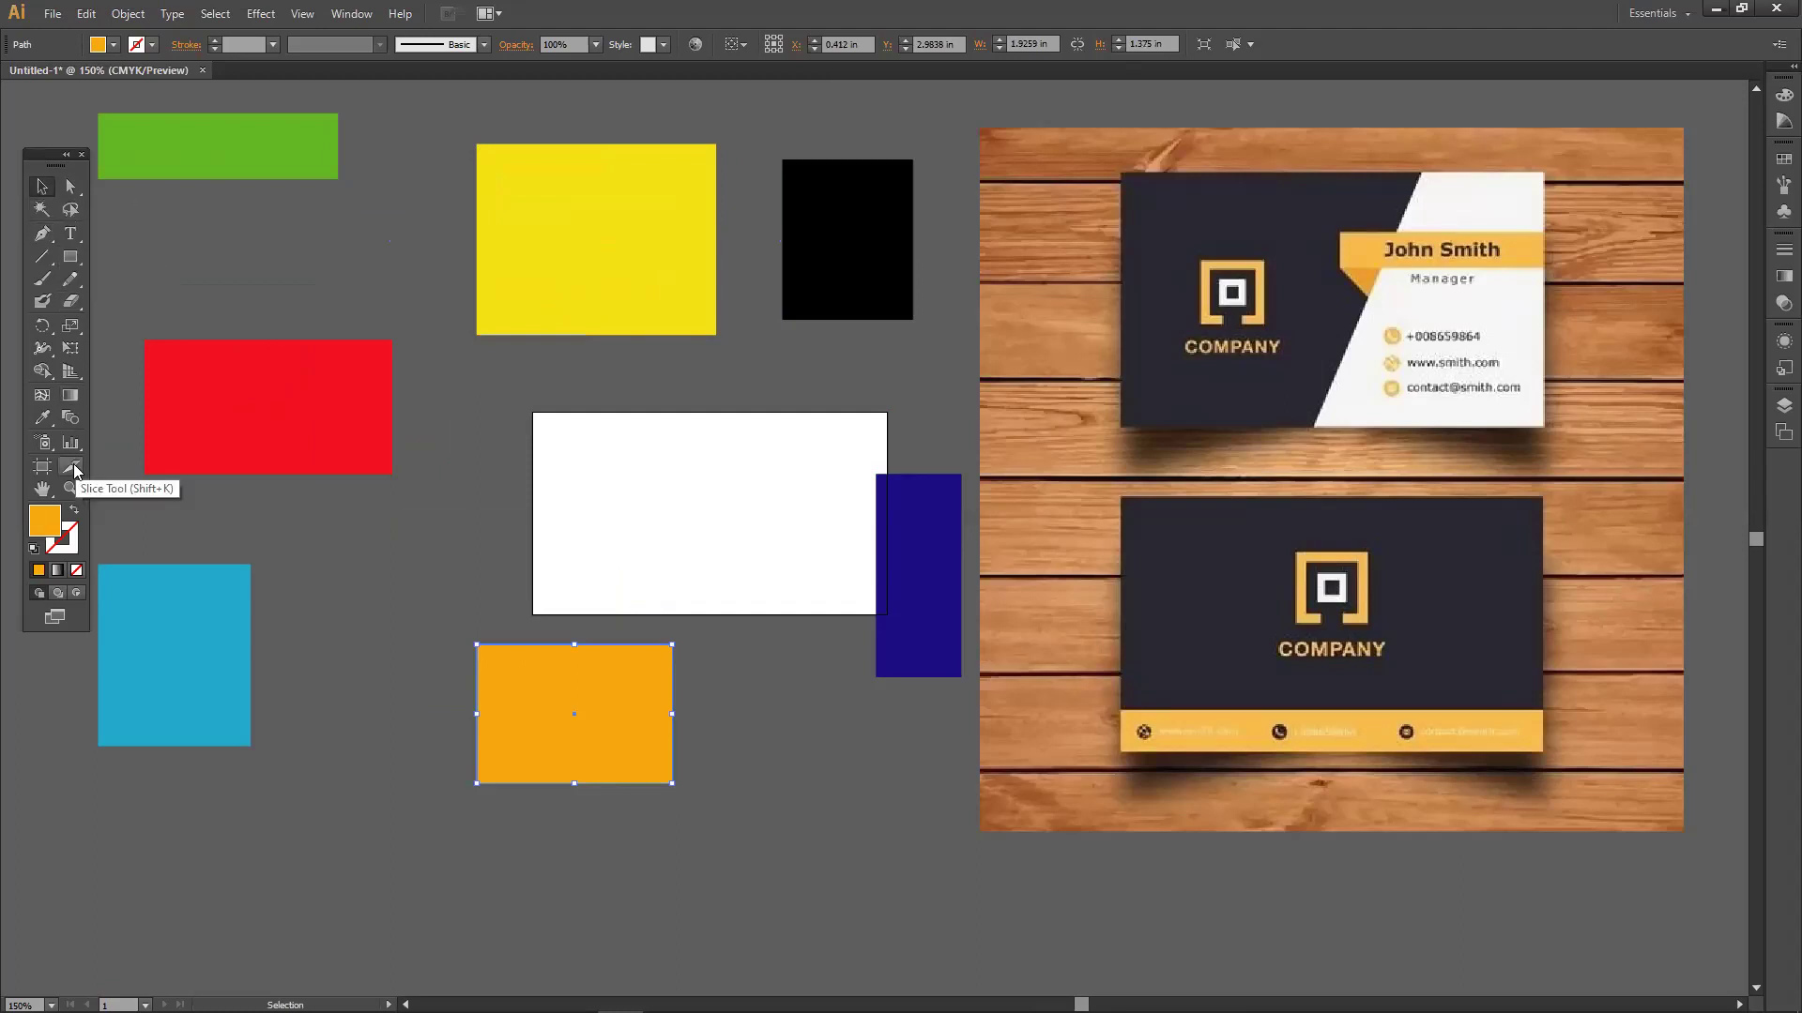
pyautogui.moveTo(319, 404); pyautogui.dragTo(364, 353)
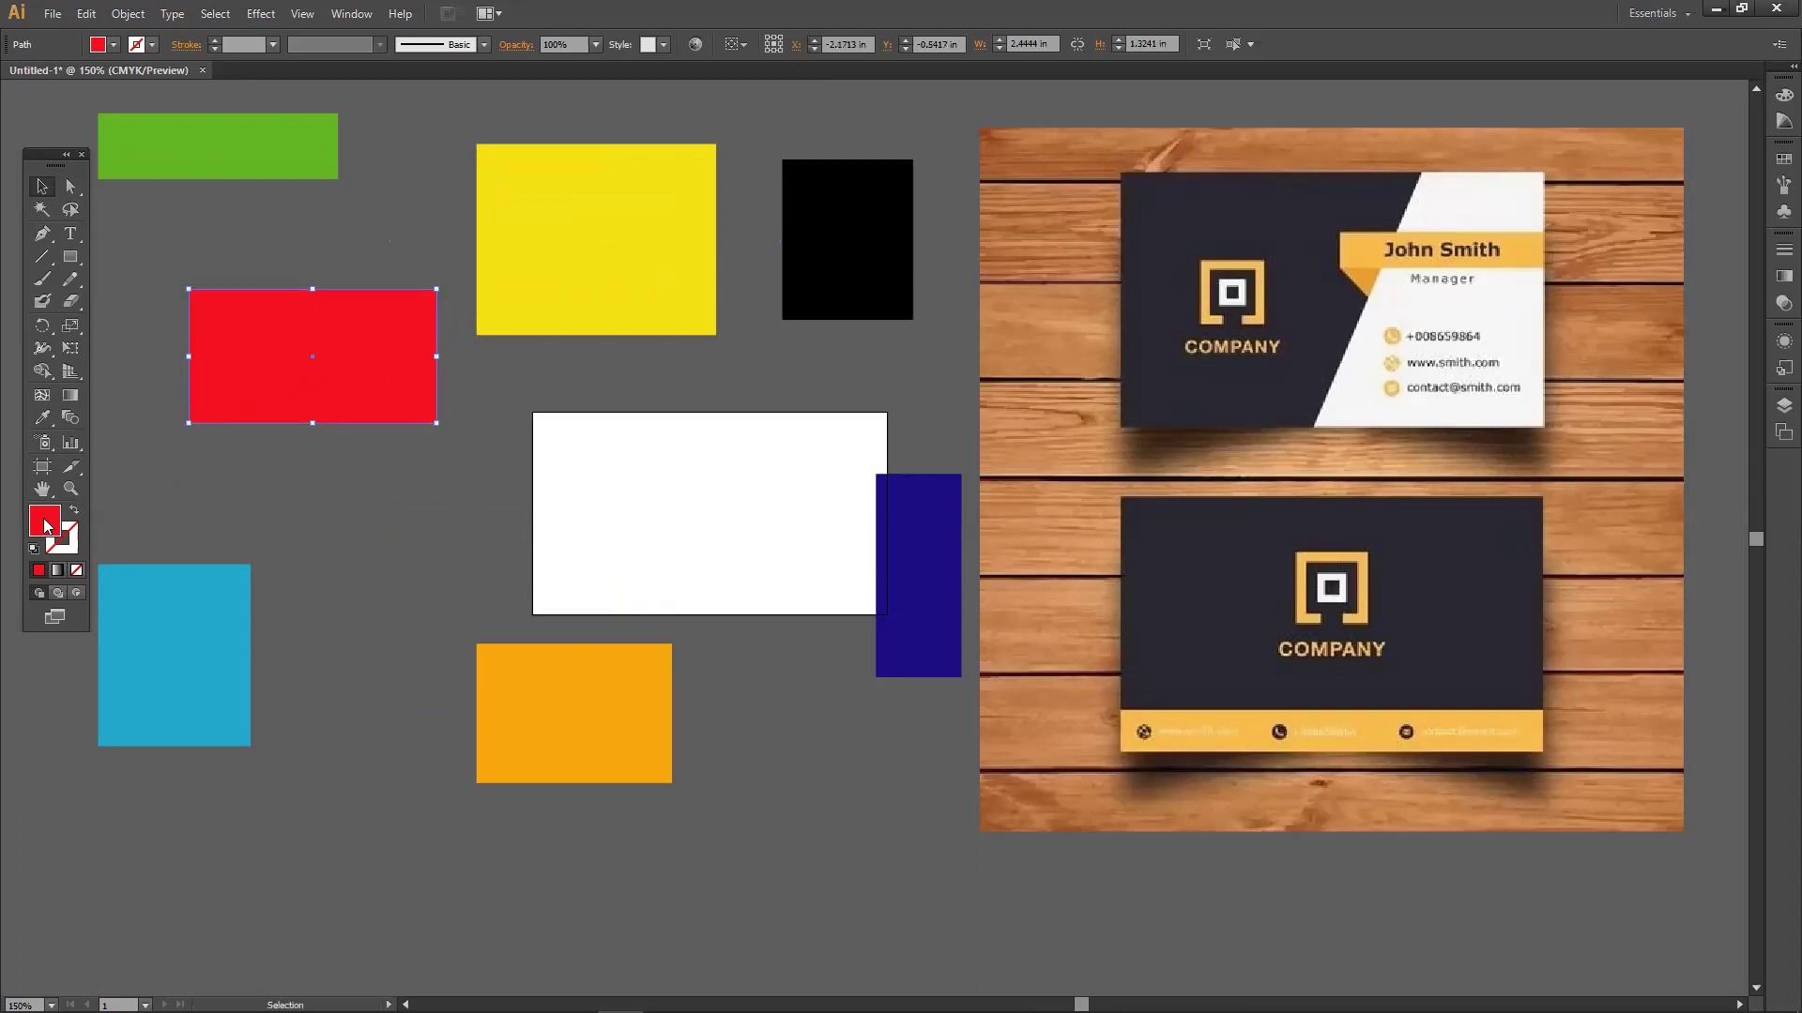
pyautogui.doubleClick(45, 524)
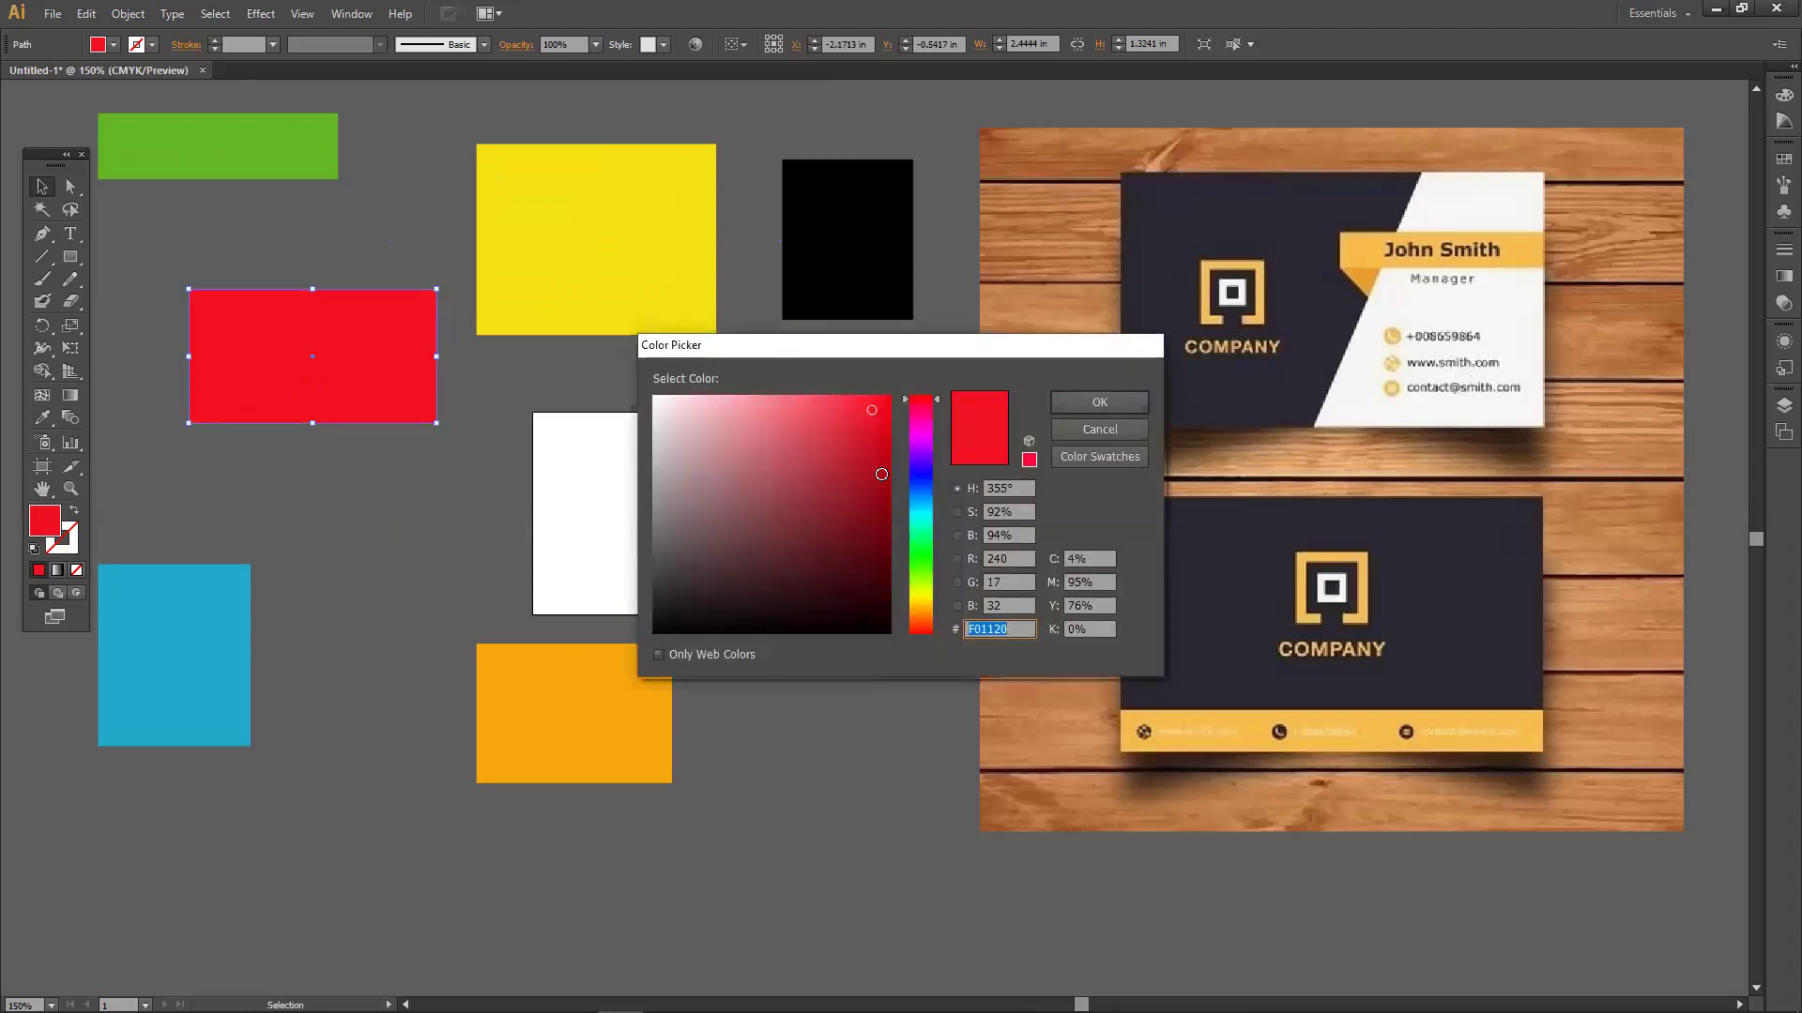
pyautogui.click(1098, 434)
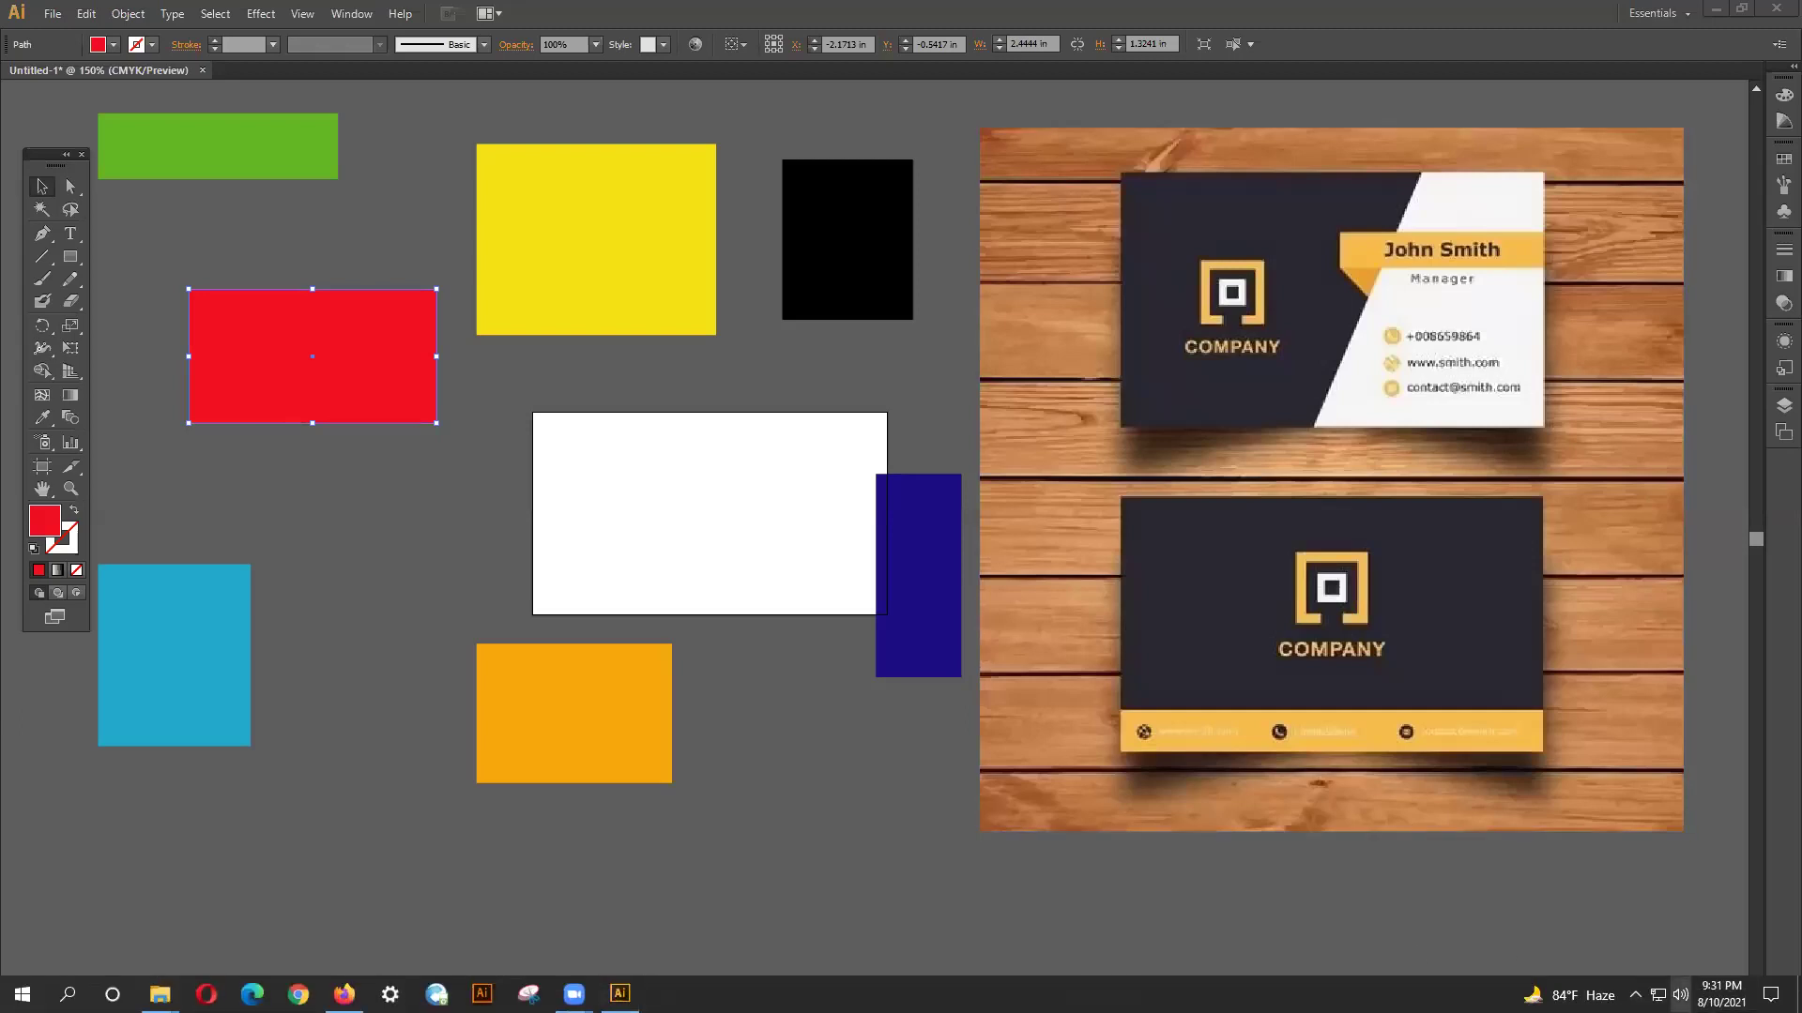
# Lower the system speaker volume to 42.
pyautogui.click(1680, 995)
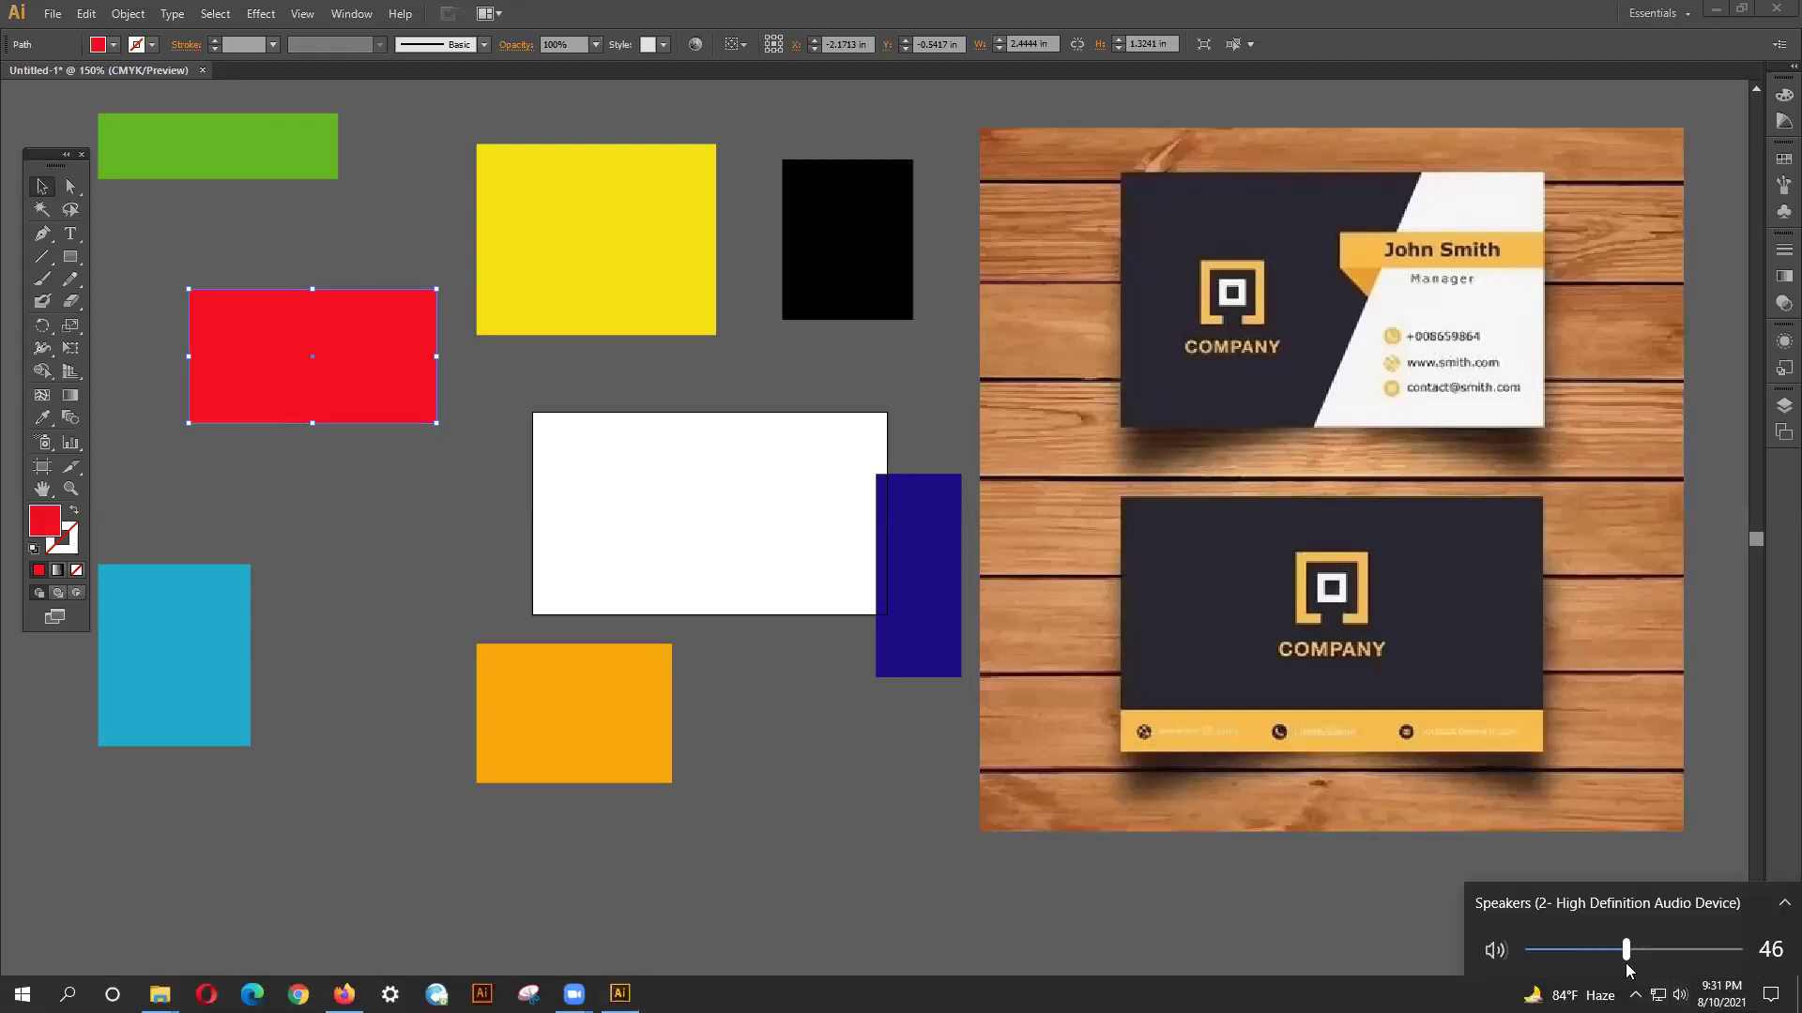
pyautogui.moveTo(1626, 965); pyautogui.dragTo(1617, 965)
pyautogui.click(249, 144)
# Shift the light blue rectangle up and right, and move the yellow rectangle down onto the white one.
pyautogui.moveTo(234, 627); pyautogui.dragTo(415, 541)
pyautogui.moveTo(615, 300); pyautogui.dragTo(631, 372)
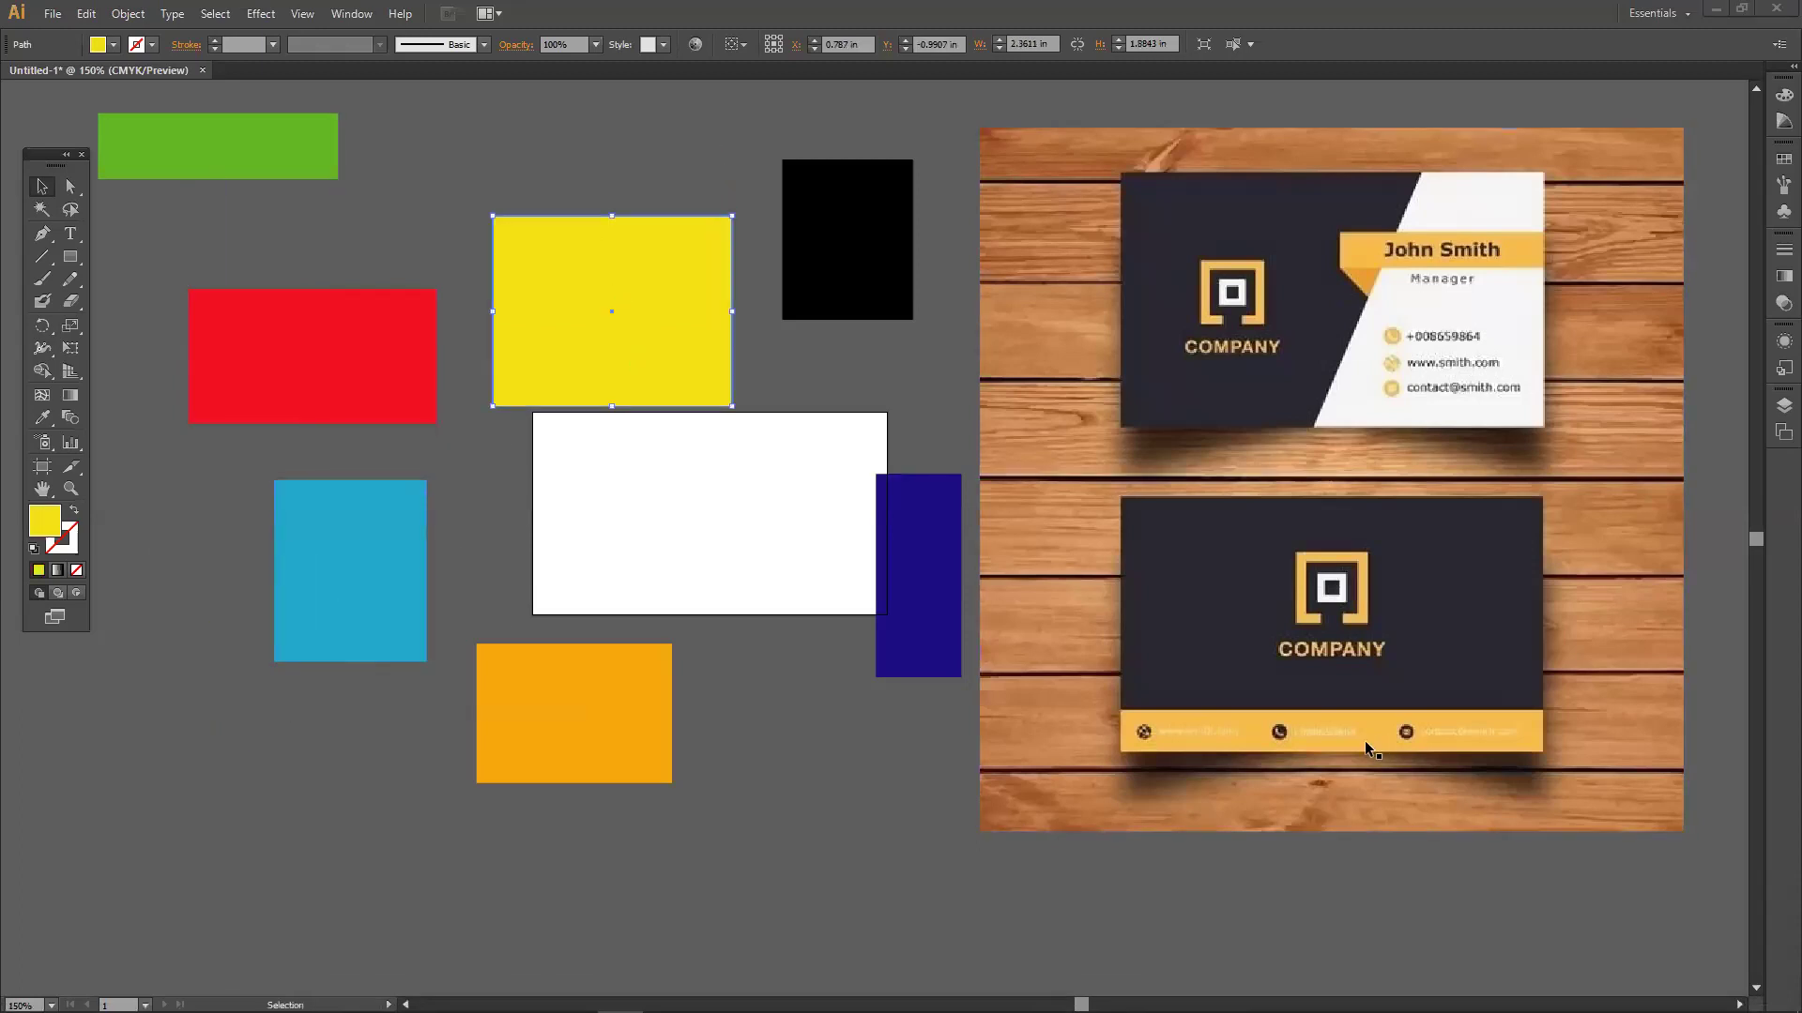
pyautogui.hotkey('ctrl', 'z')
pyautogui.moveTo(639, 290); pyautogui.dragTo(650, 412)
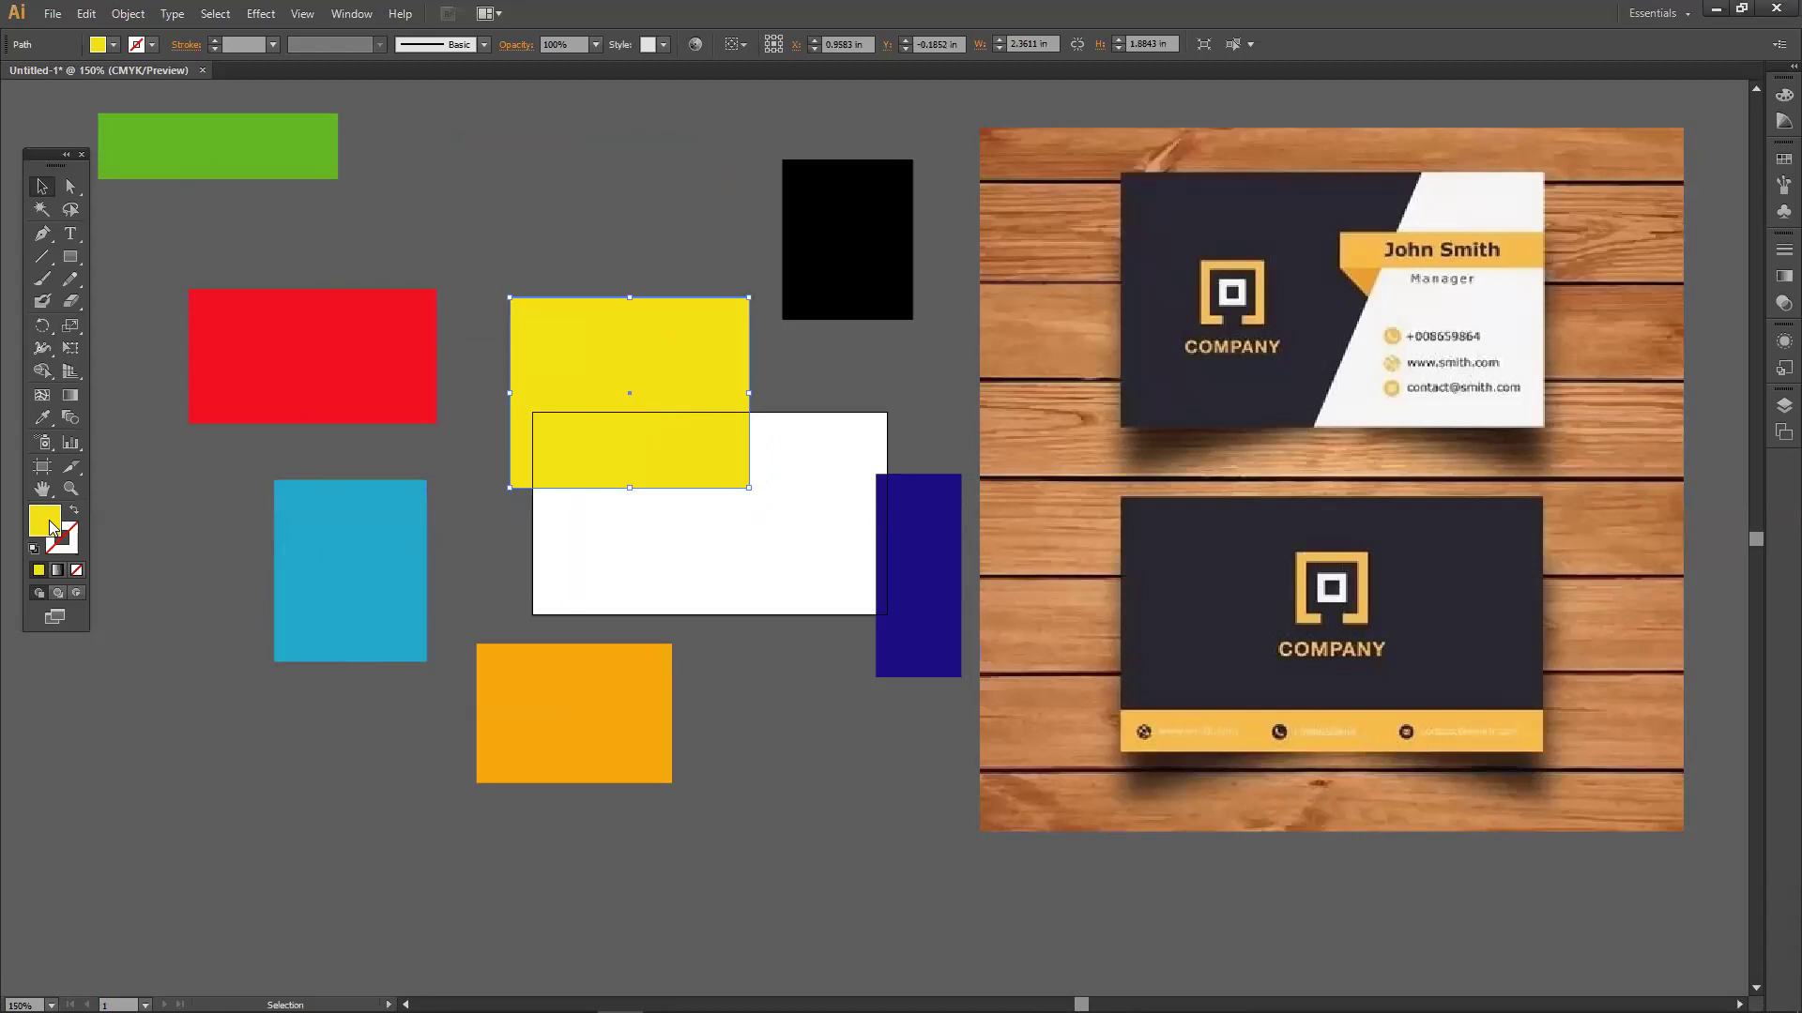
# Nudge the tools panel up, then check the yellow fill in the Color Picker without changing it.
pyautogui.moveTo(33, 155); pyautogui.dragTo(42, 262)
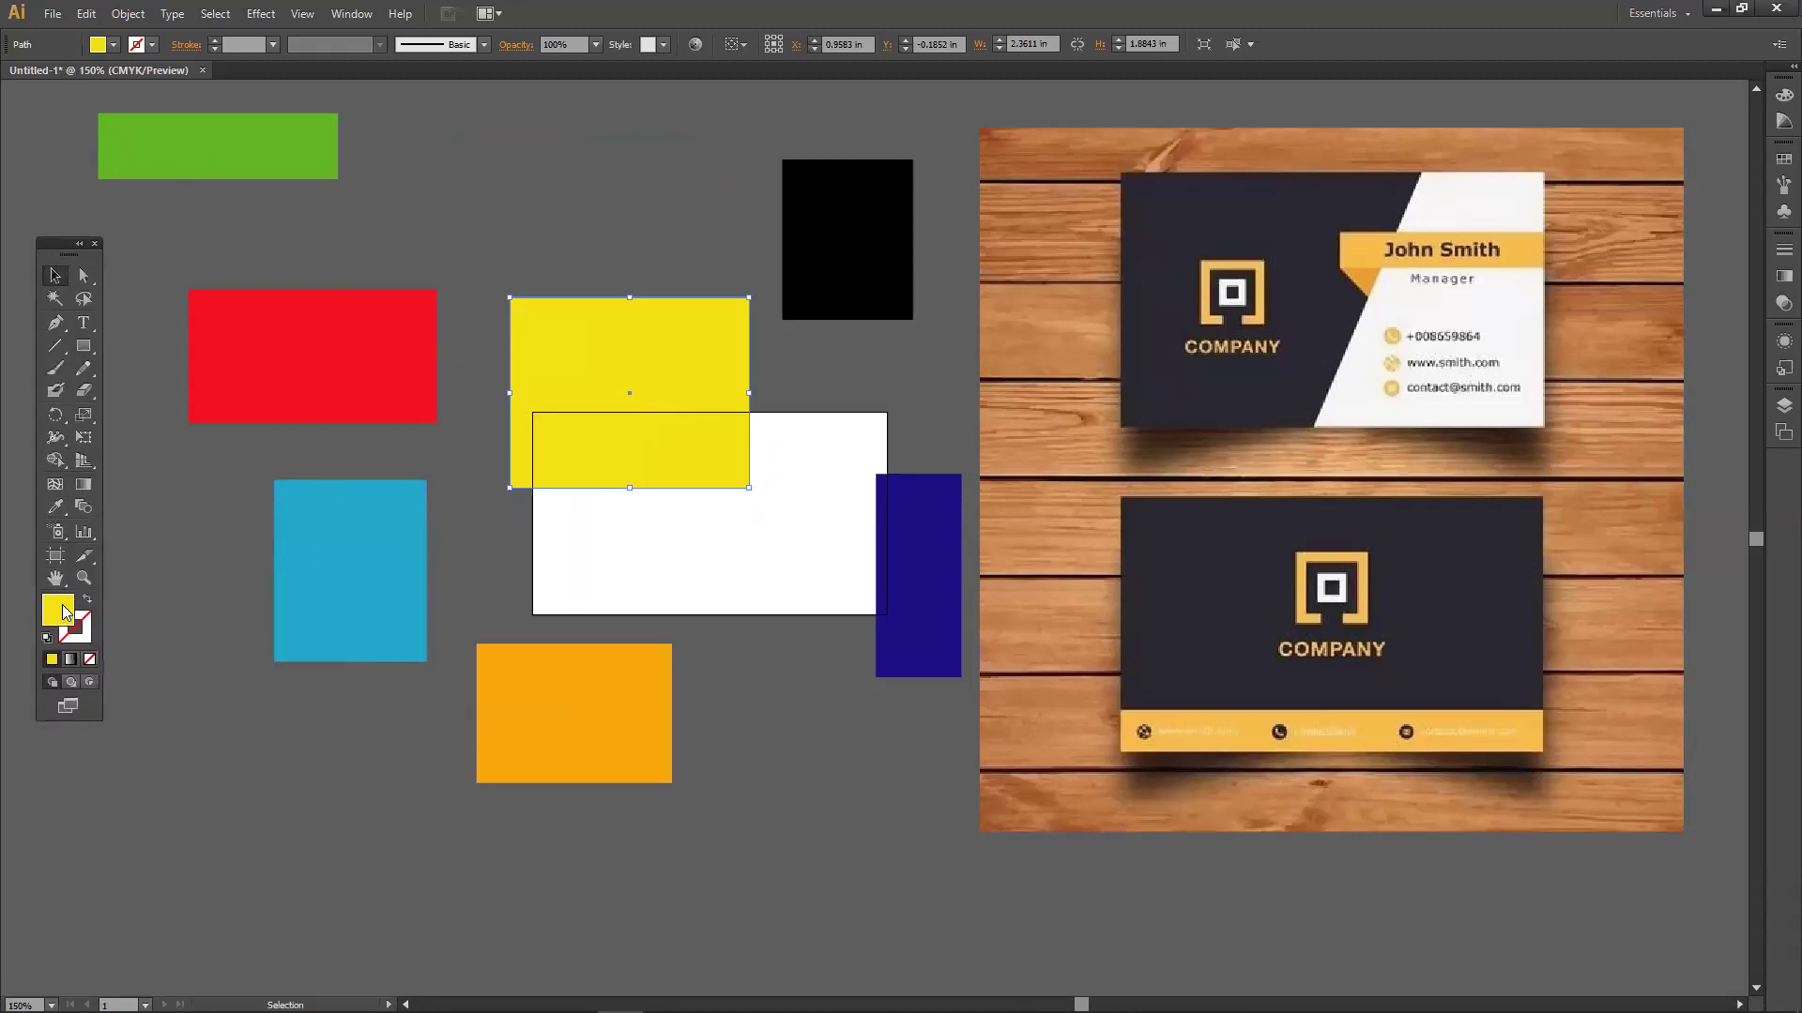
pyautogui.doubleClick(64, 611)
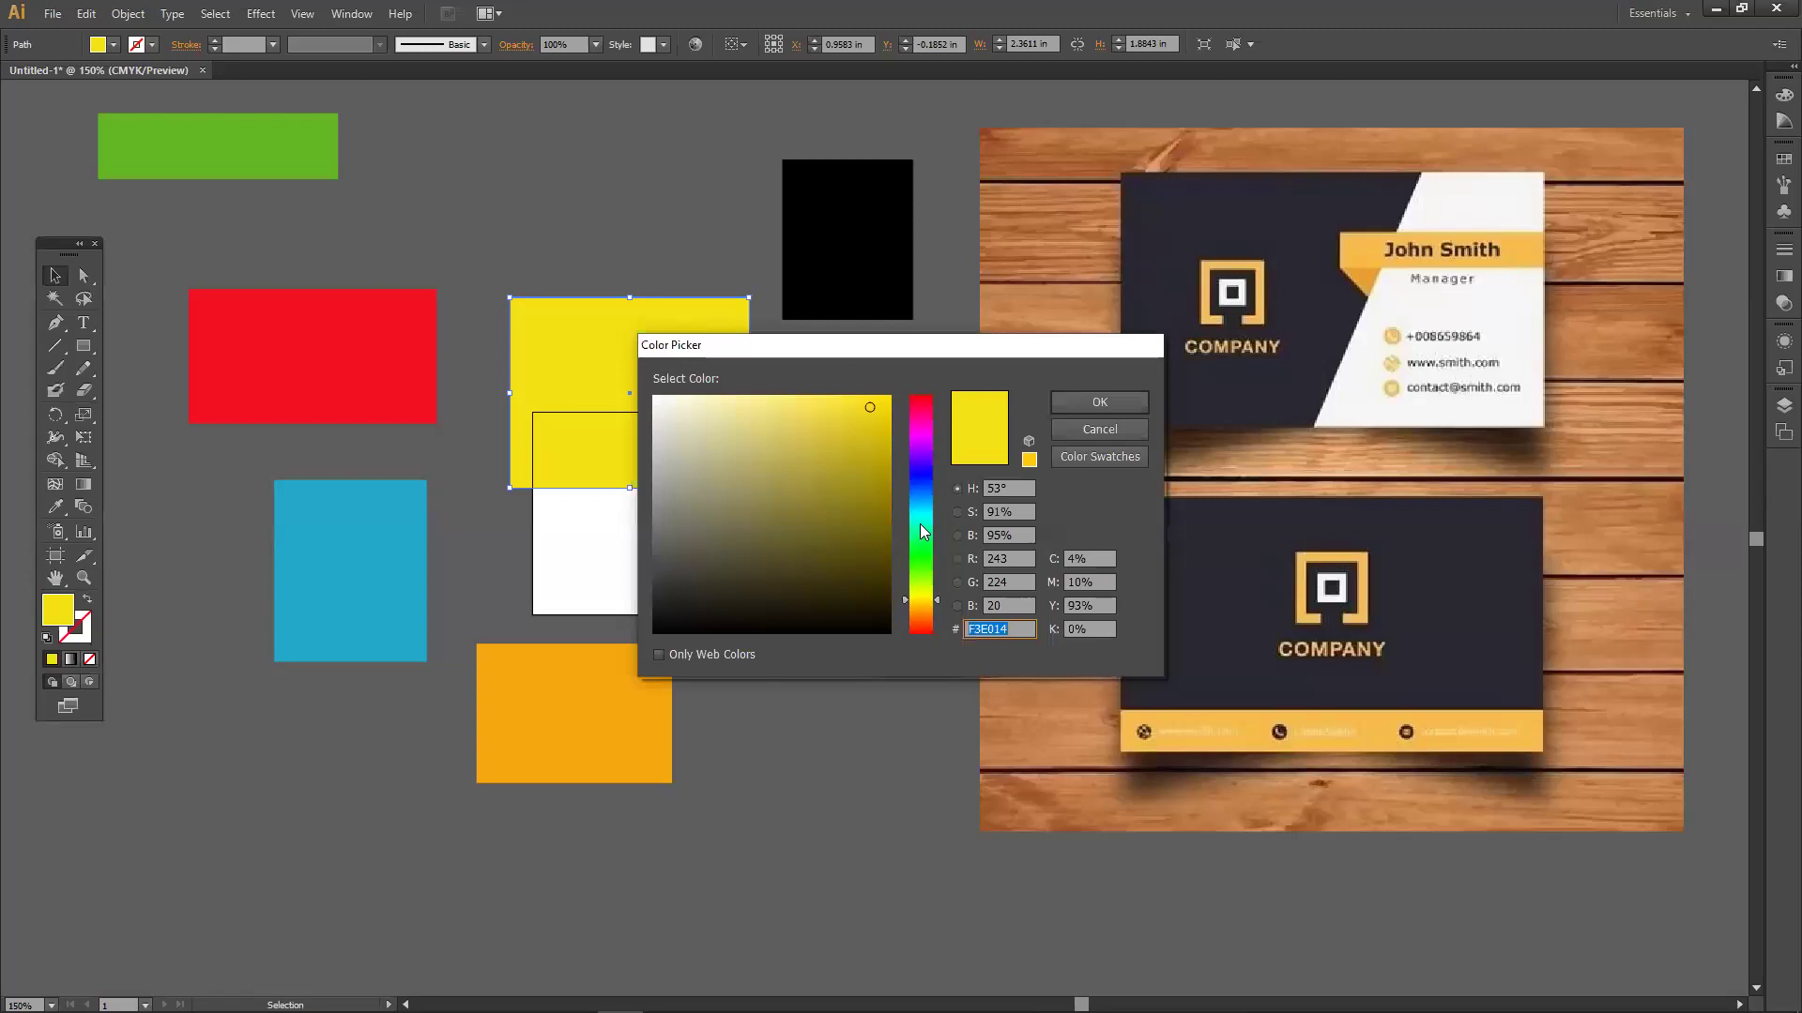
pyautogui.click(1091, 429)
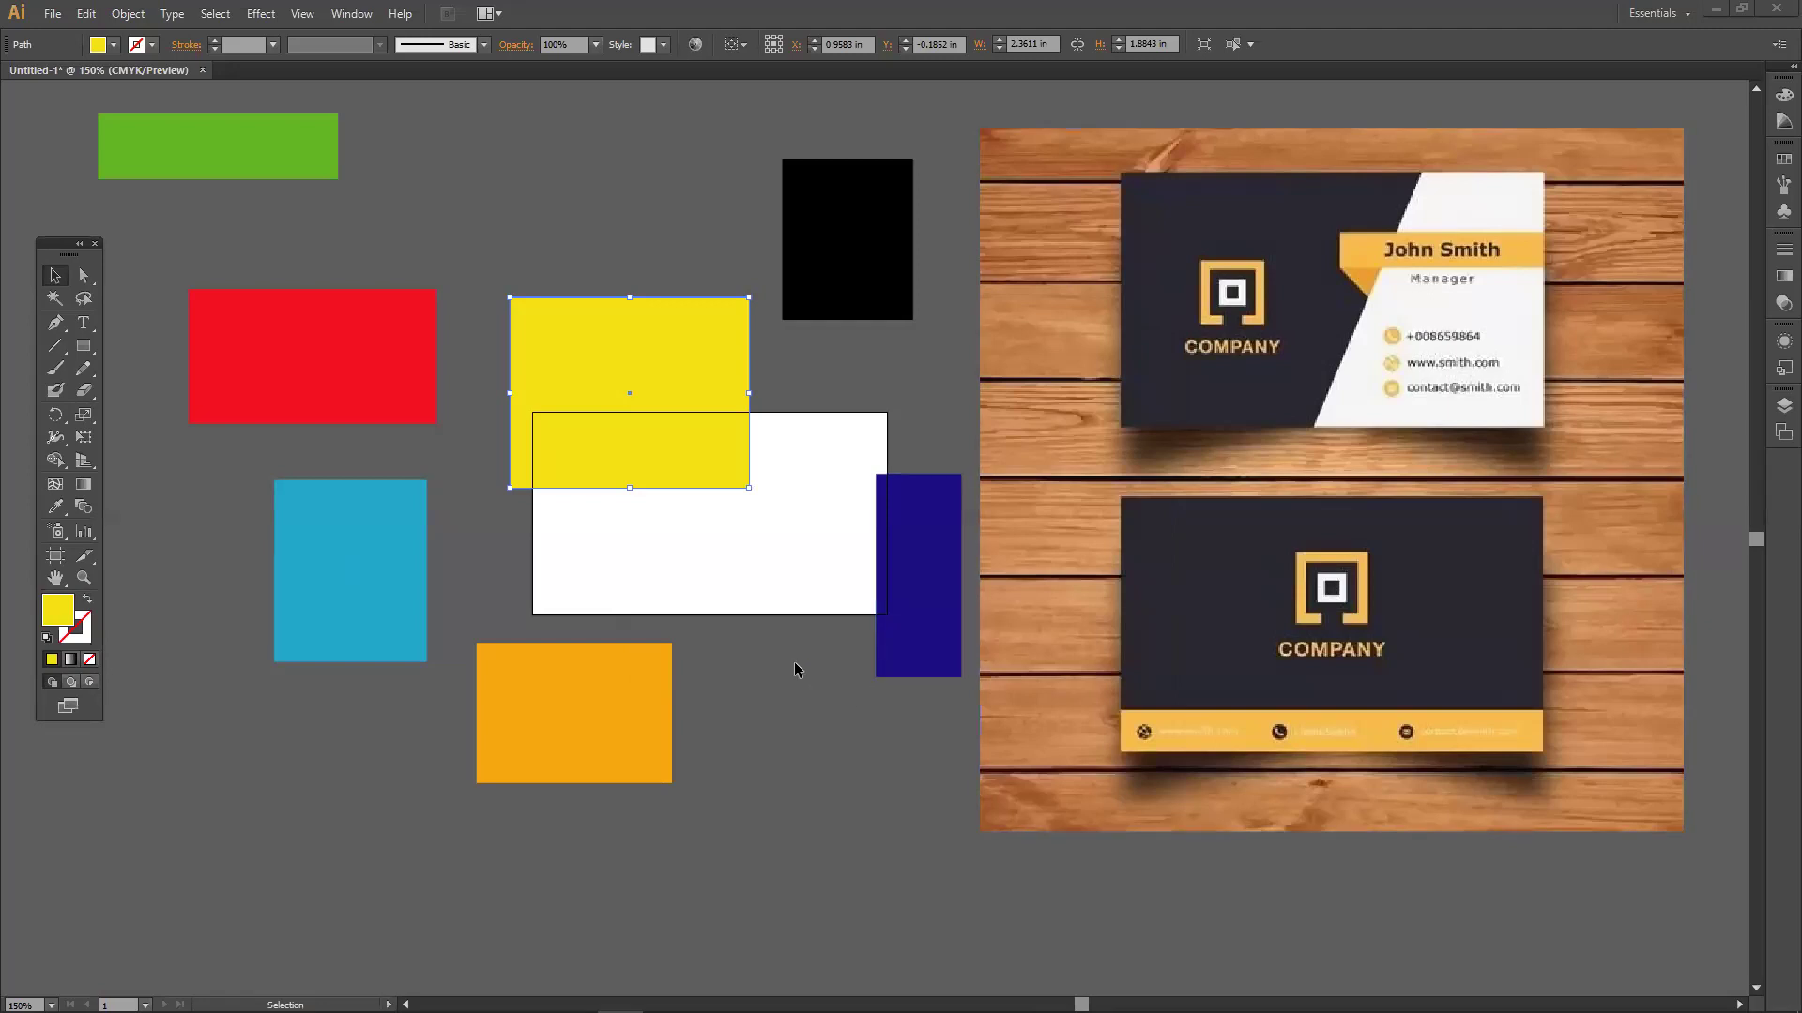
# Raise yellow level with red, drop orange and dark blue onto the white rectangle, black below it.
pyautogui.moveTo(604, 341); pyautogui.dragTo(549, 227)
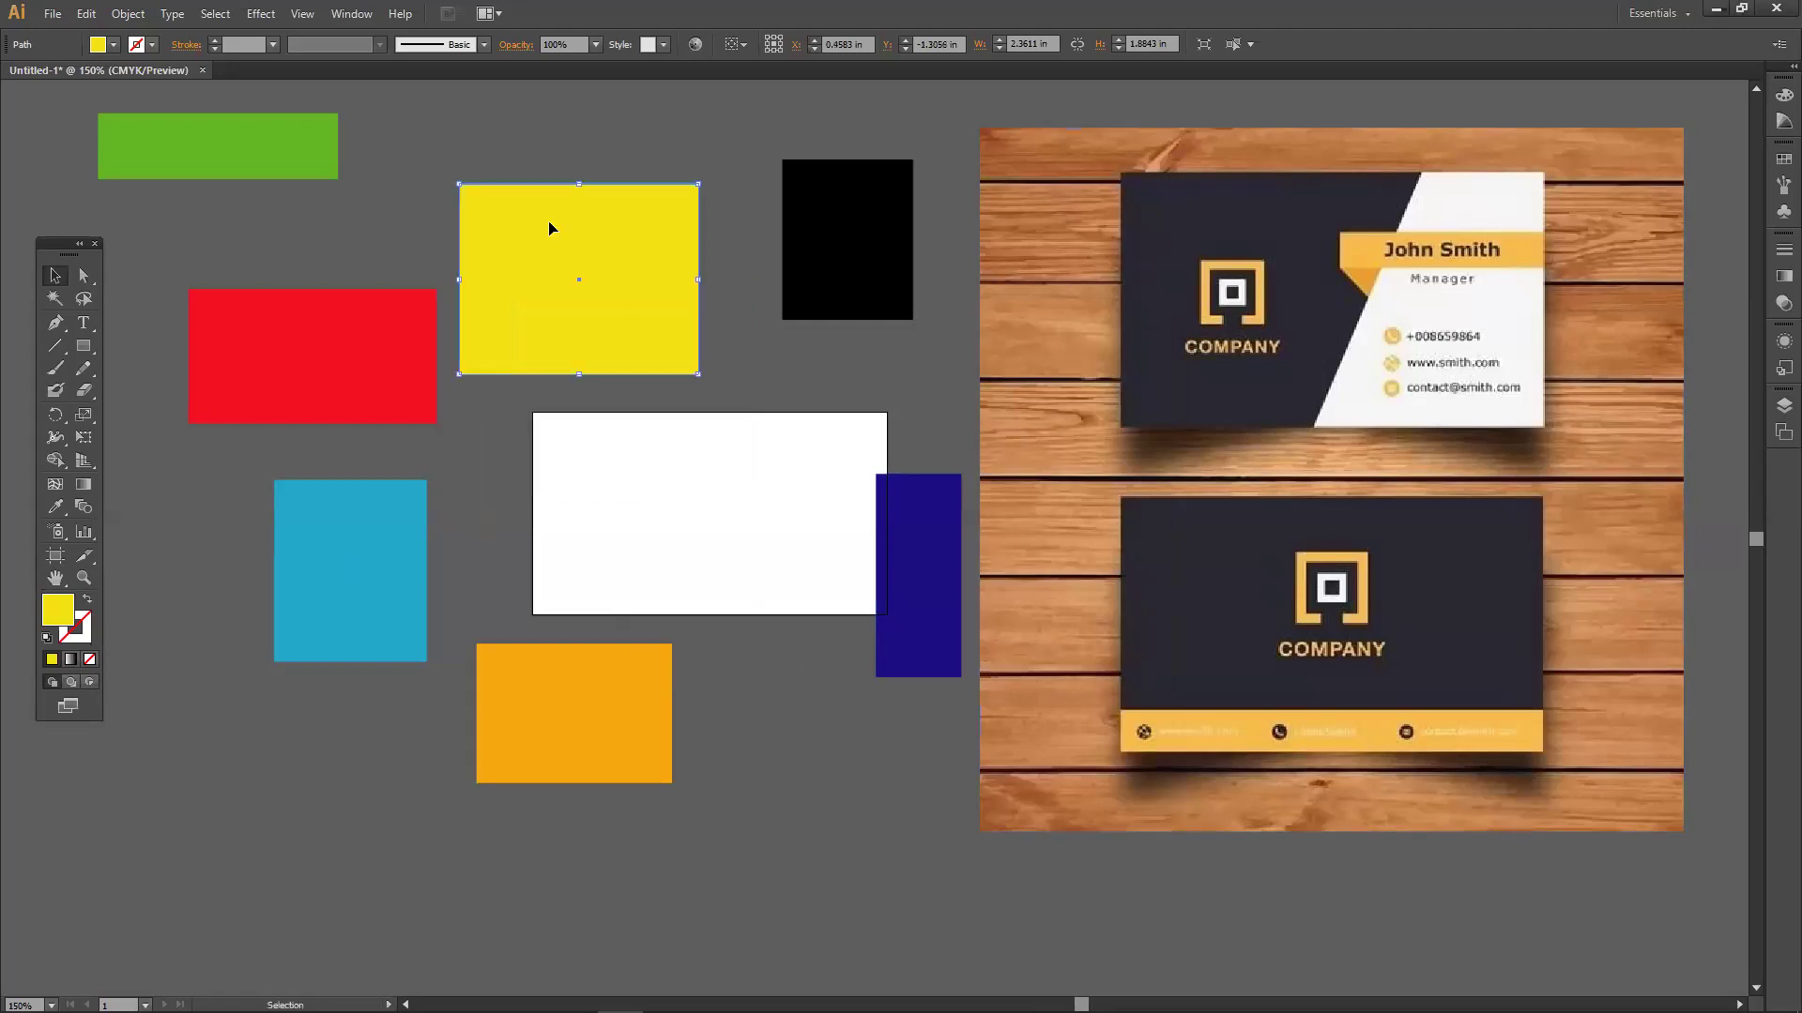
pyautogui.moveTo(636, 728); pyautogui.dragTo(462, 636)
pyautogui.moveTo(379, 588); pyautogui.dragTo(274, 603)
pyautogui.moveTo(515, 644); pyautogui.dragTo(437, 560)
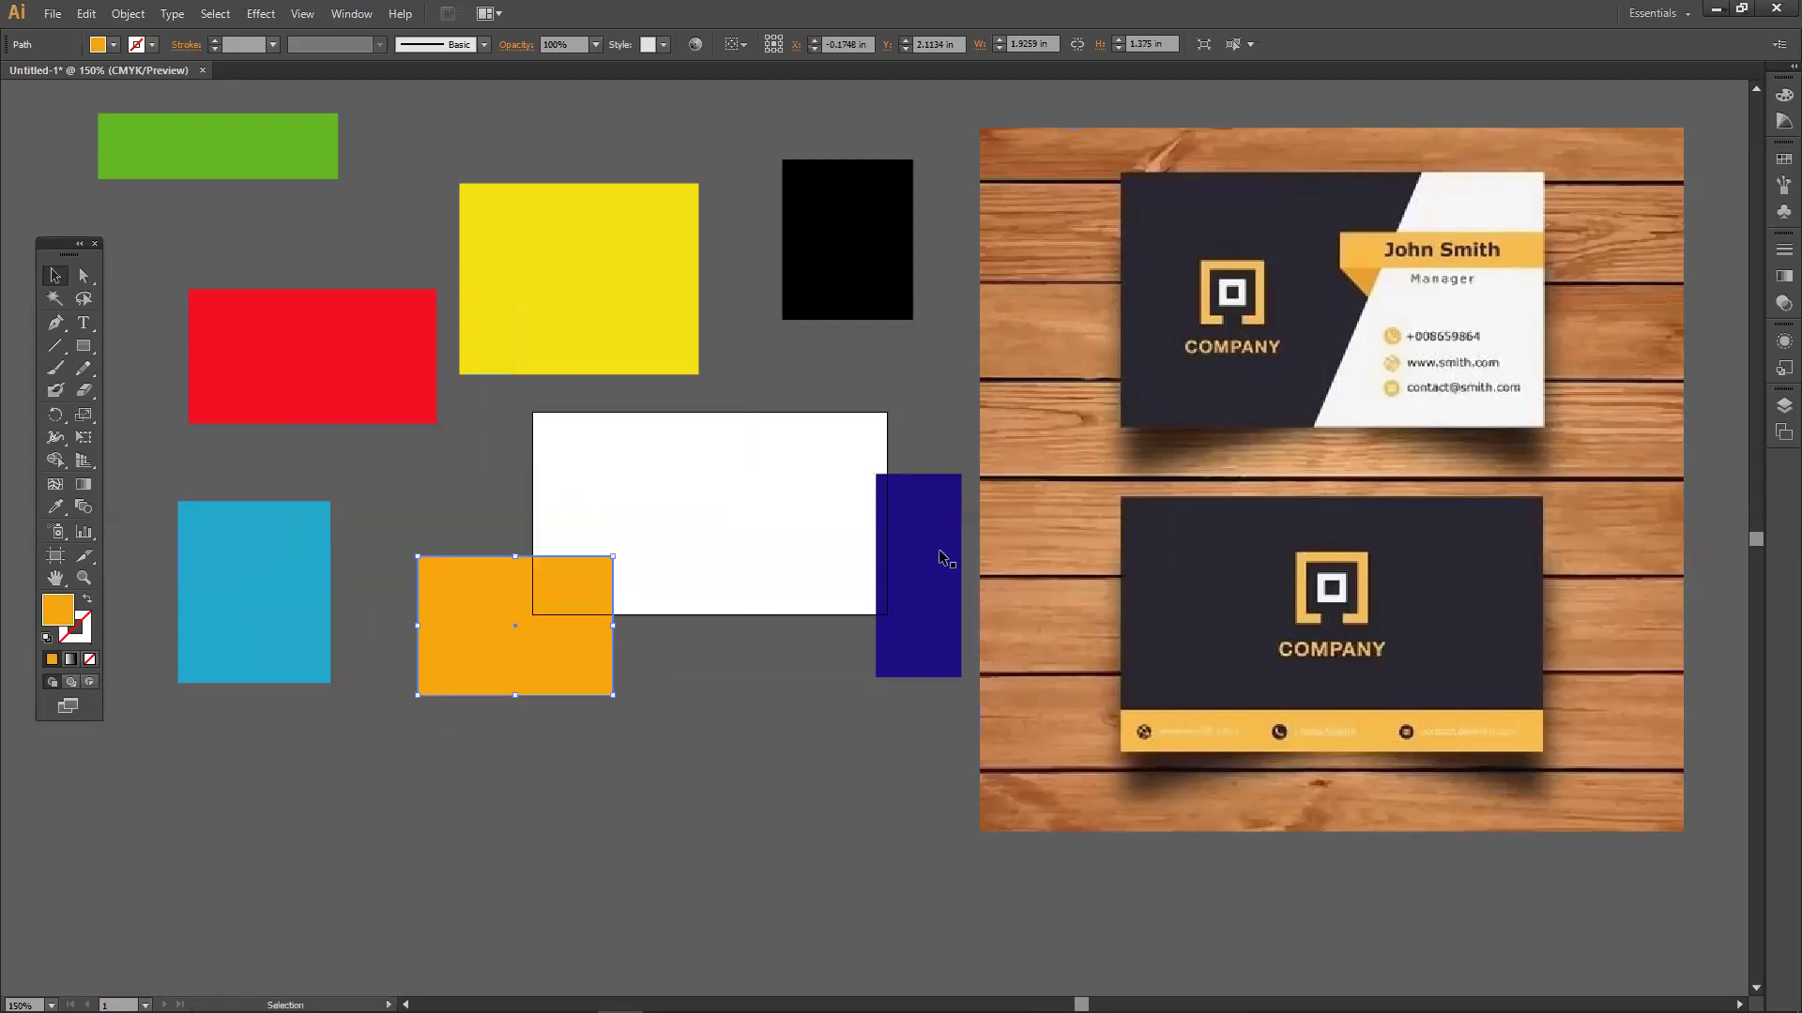
pyautogui.moveTo(912, 541); pyautogui.dragTo(760, 424)
pyautogui.moveTo(817, 289); pyautogui.dragTo(770, 741)
pyautogui.moveTo(743, 527); pyautogui.dragTo(792, 410)
pyautogui.scroll(1, 746, 564)
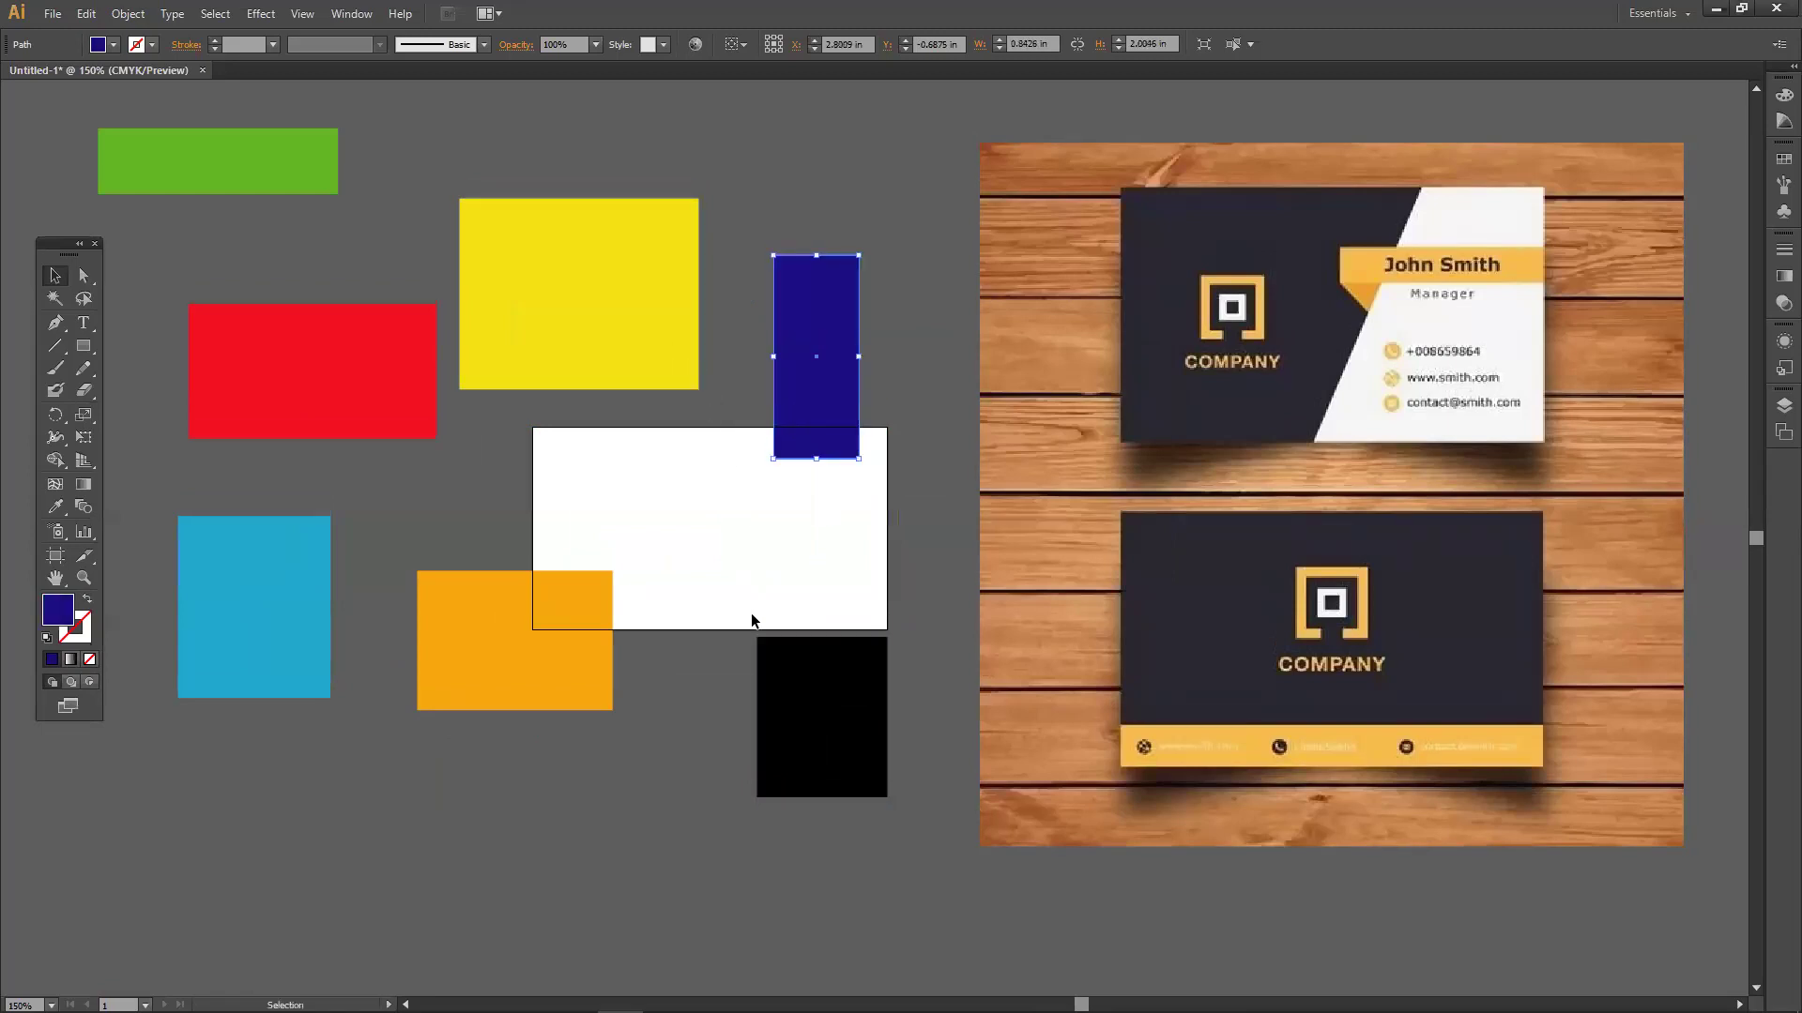
pyautogui.click(741, 846)
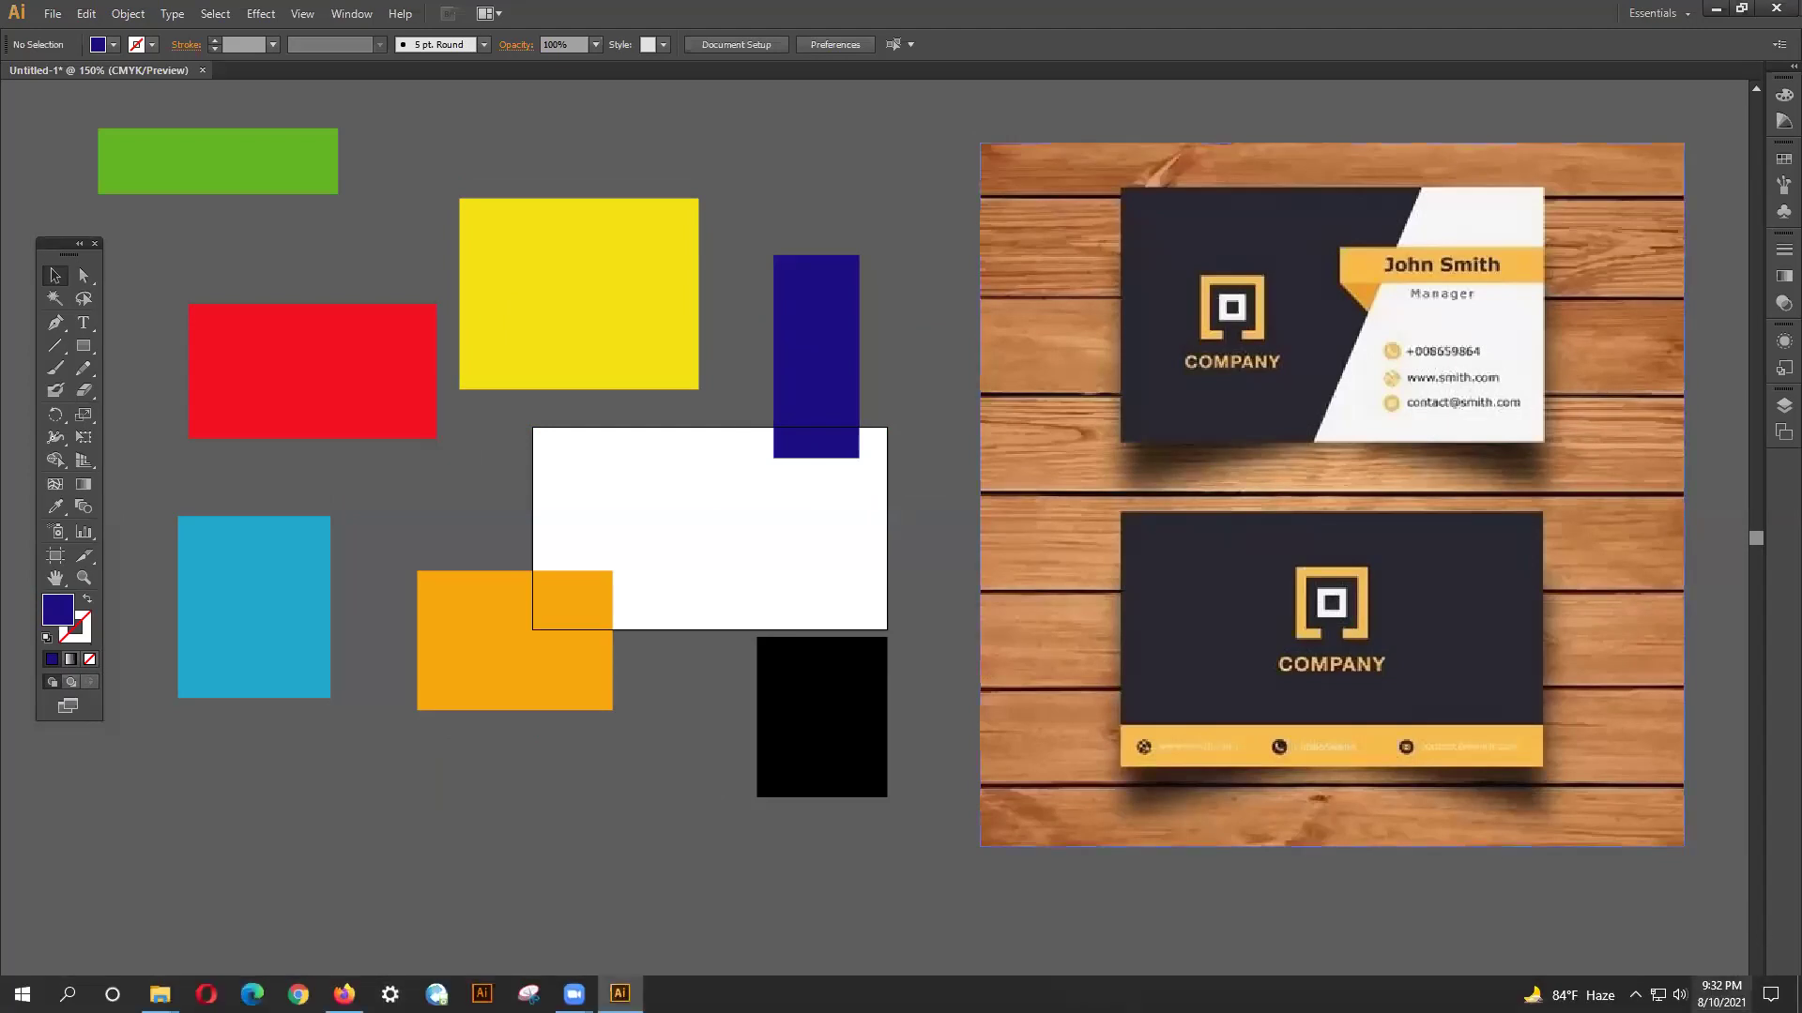
# Glance at the system calendar and volume control, then dismiss them.
pyautogui.click(1721, 995)
pyautogui.click(1721, 995)
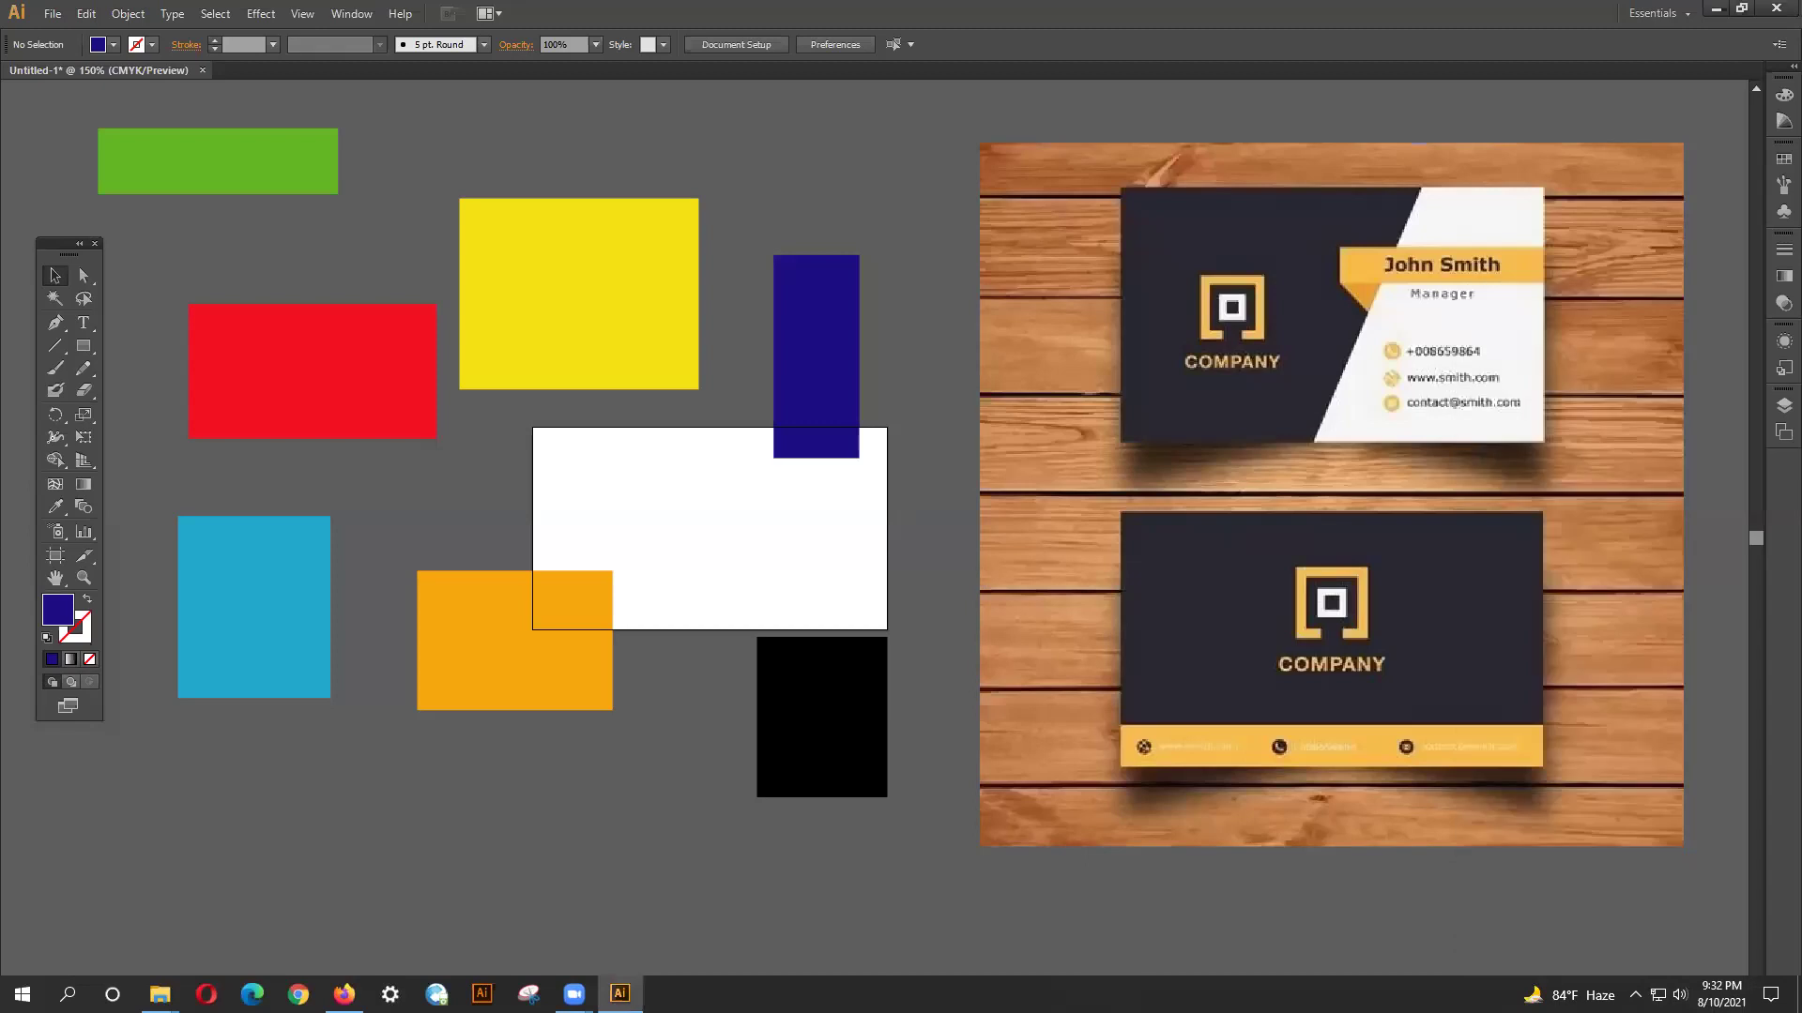
pyautogui.click(1679, 995)
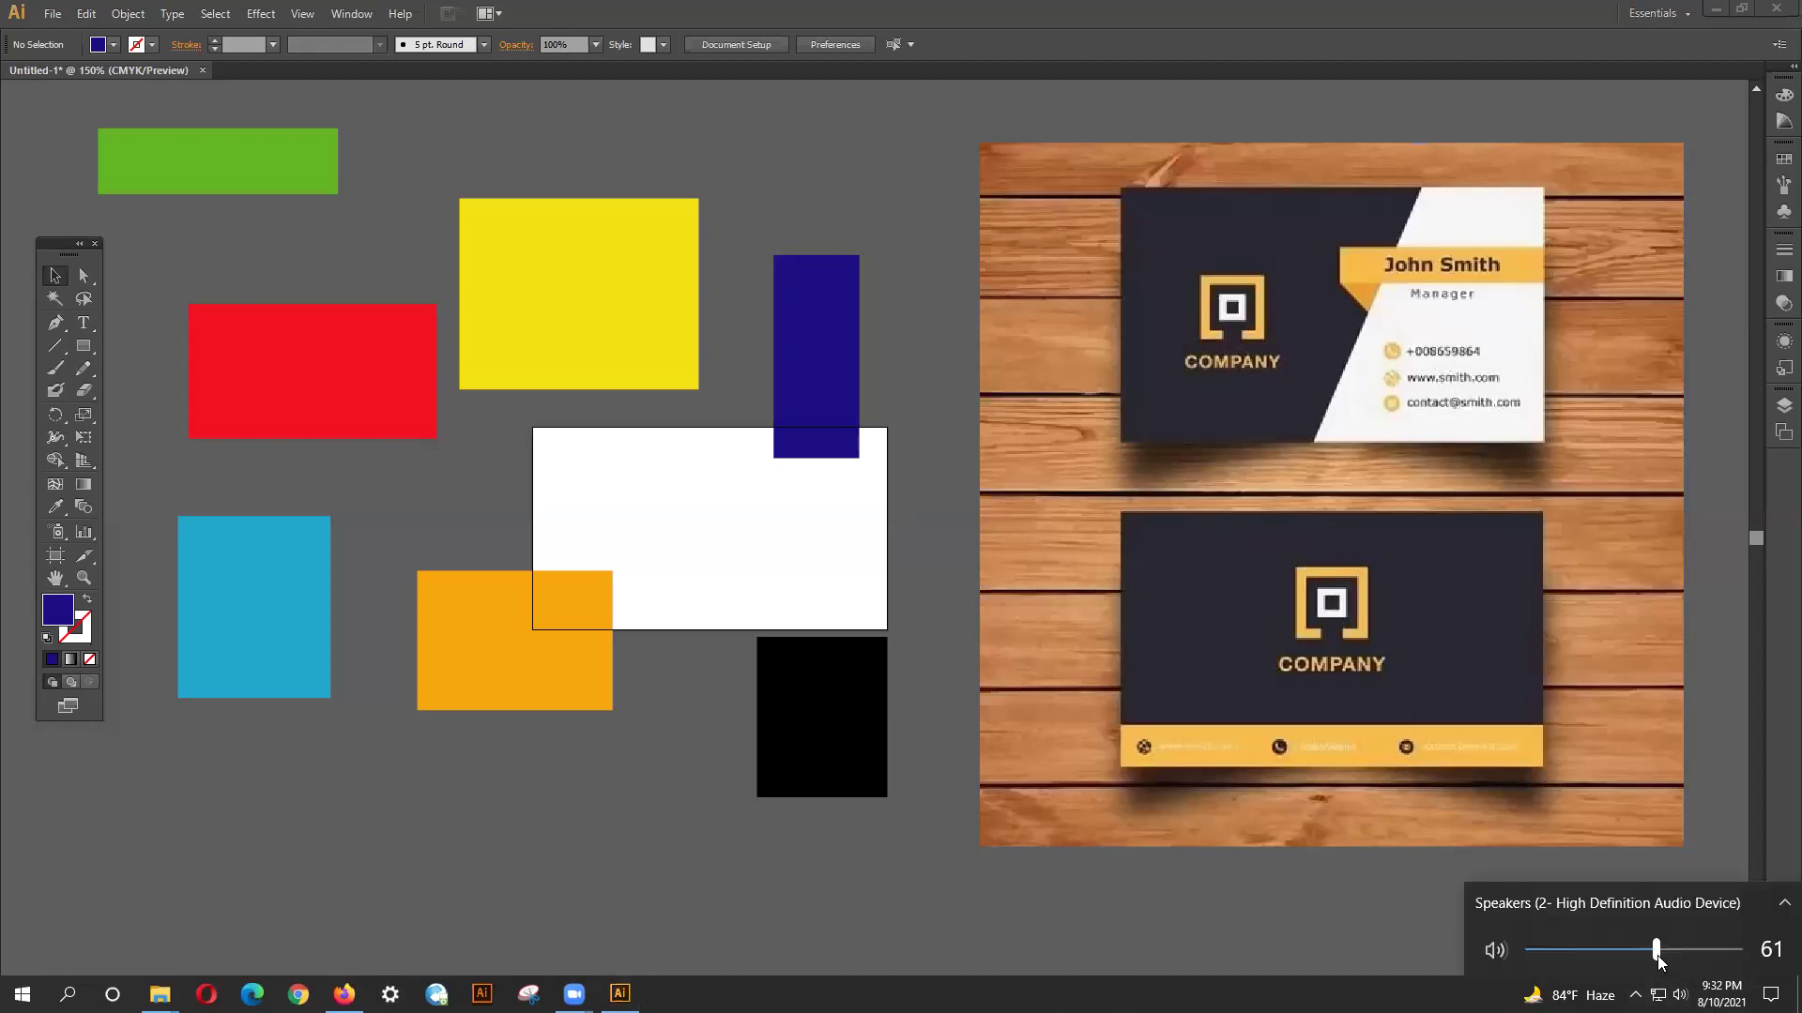
pyautogui.click(1474, 921)
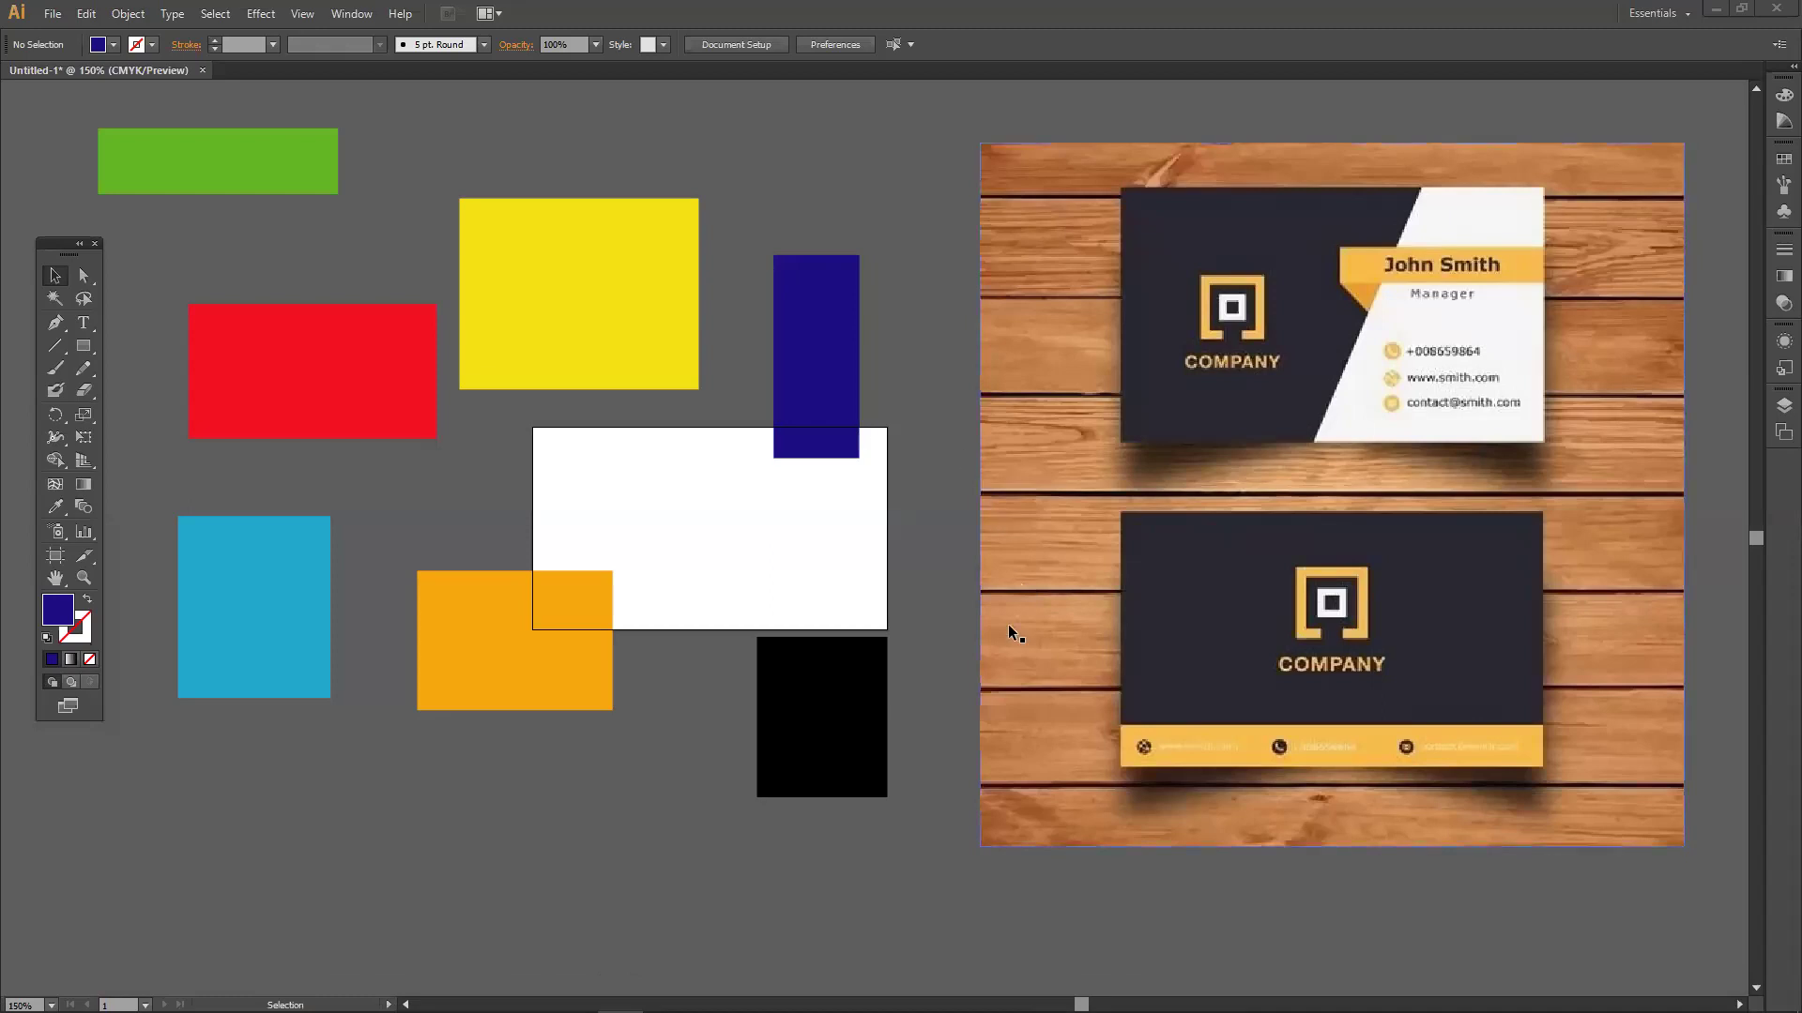
# Try moving the black rectangle down and left, then undo that move.
pyautogui.moveTo(762, 753); pyautogui.dragTo(460, 866)
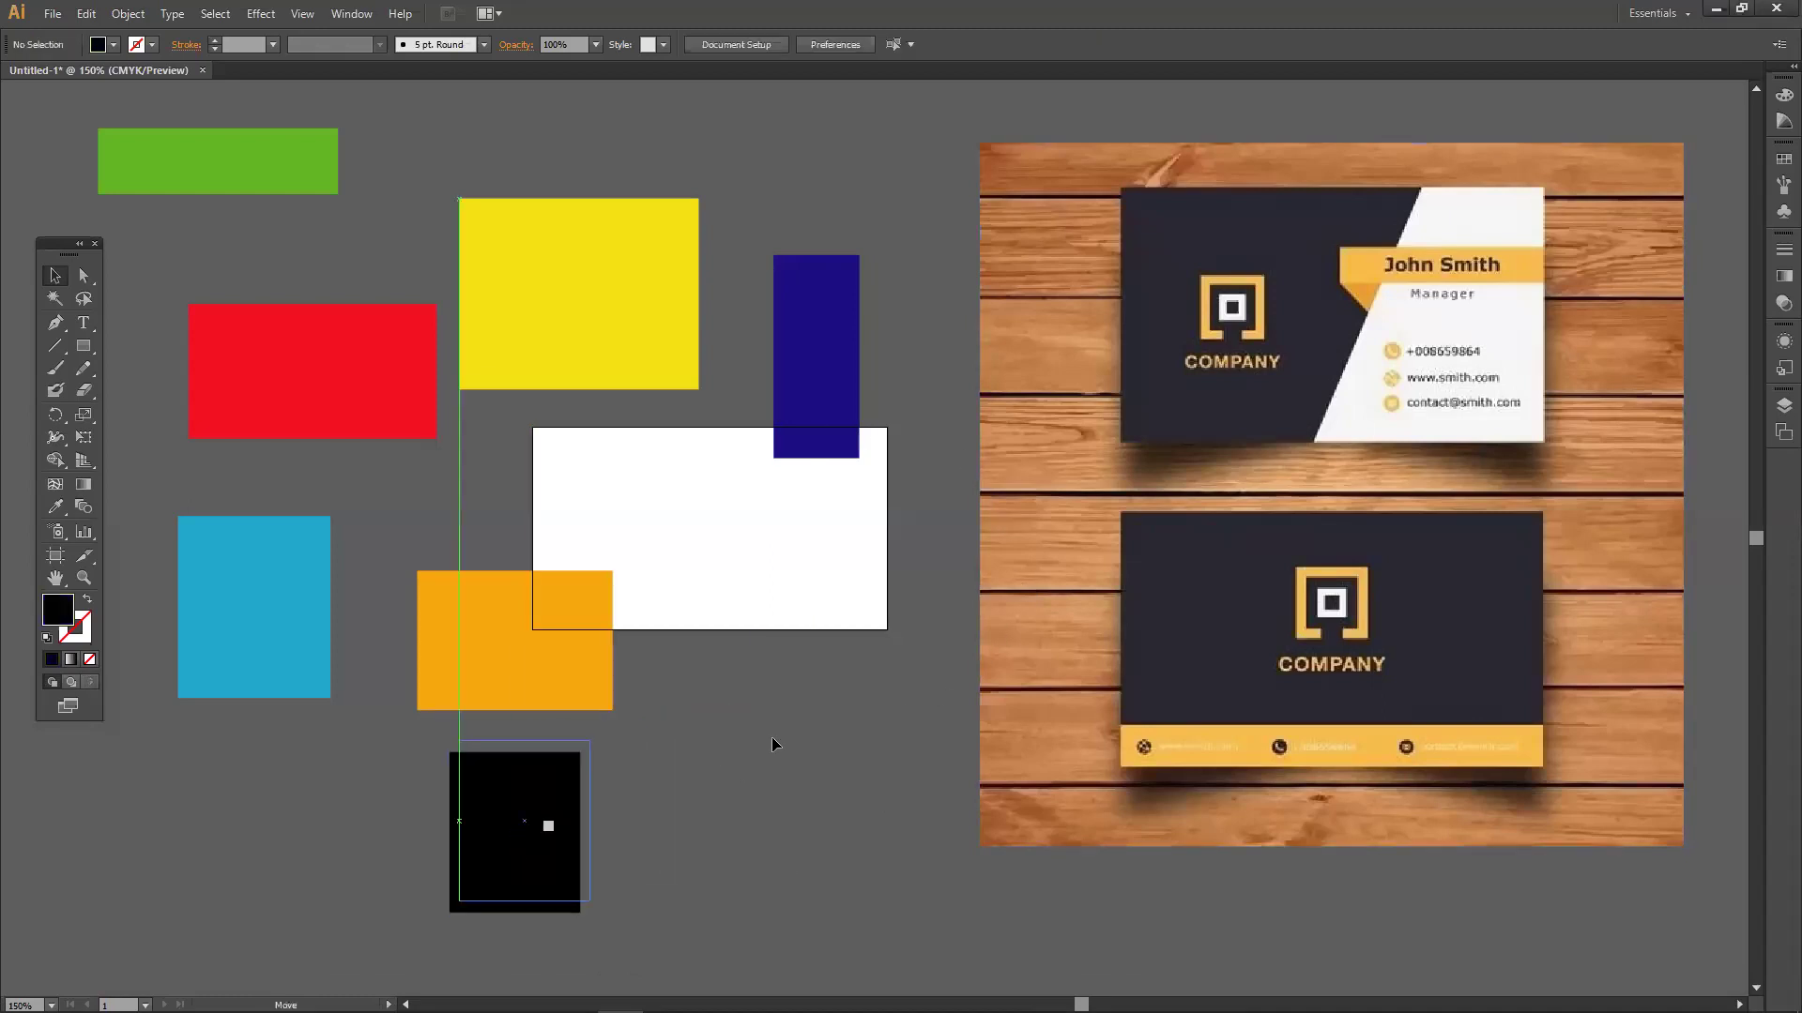
pyautogui.hotkey('ctrl', 'z')
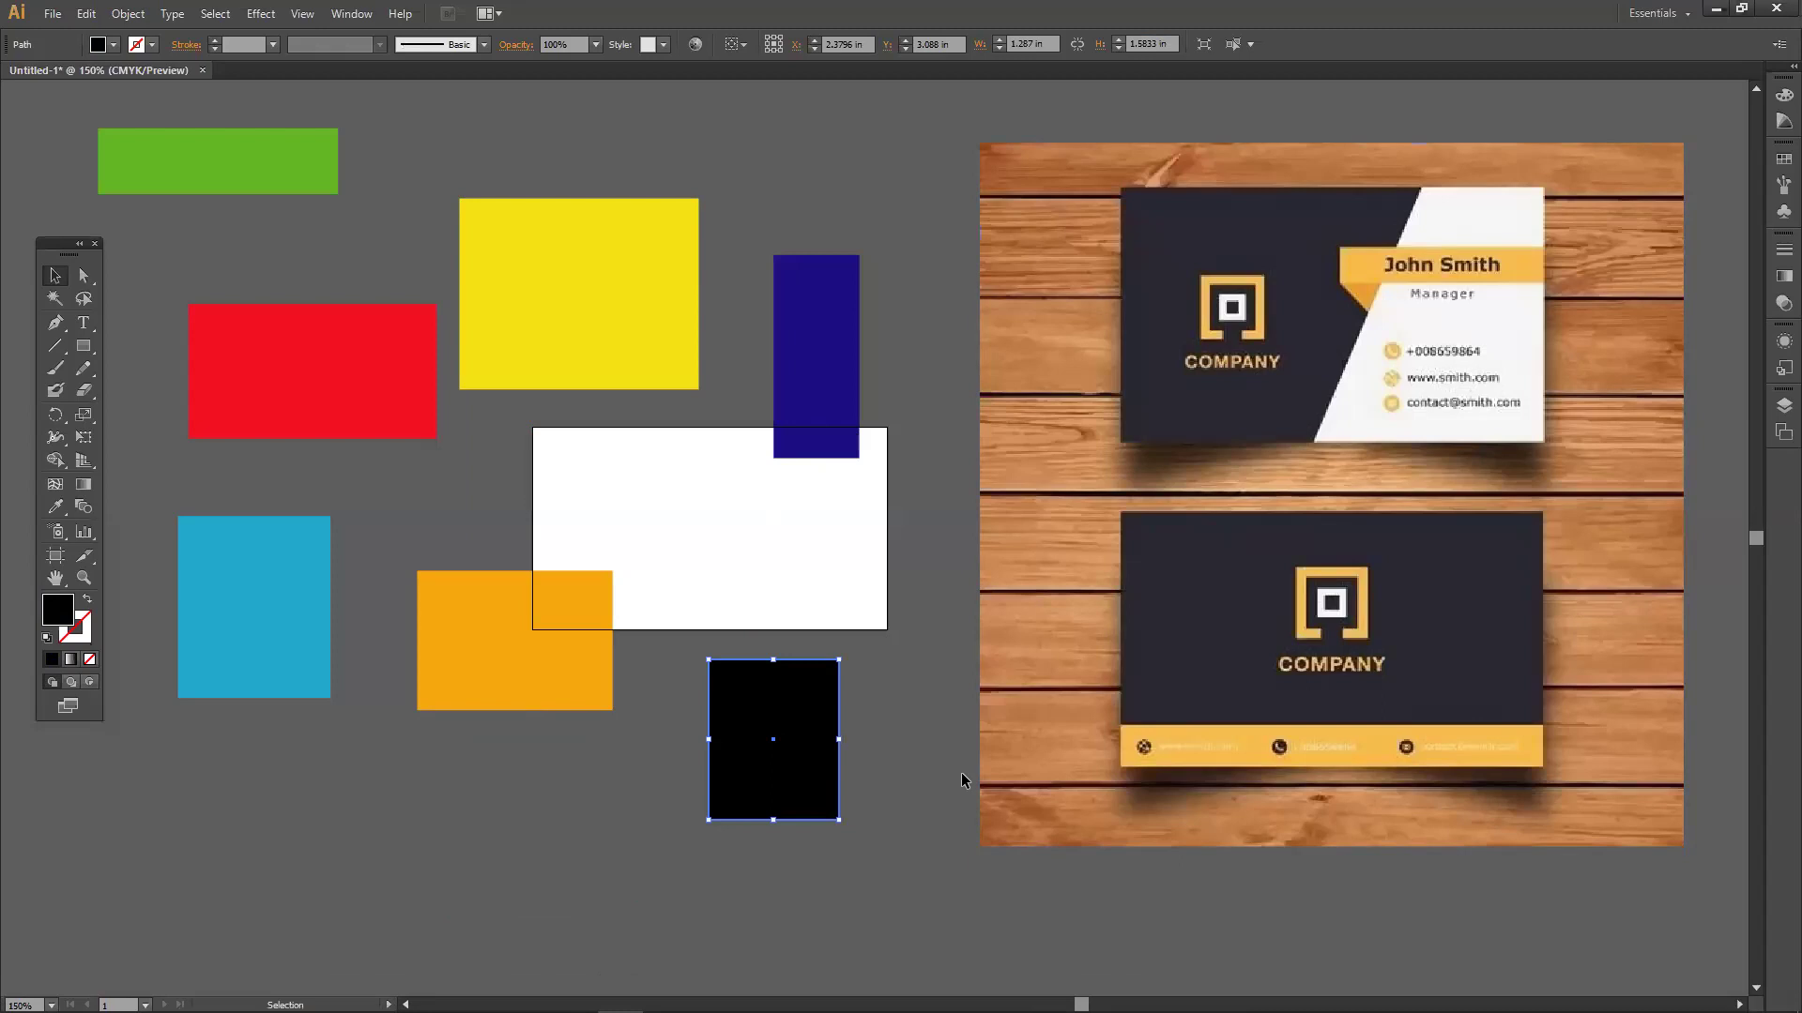
pyautogui.moveTo(1680, 997)
pyautogui.click(351, 16)
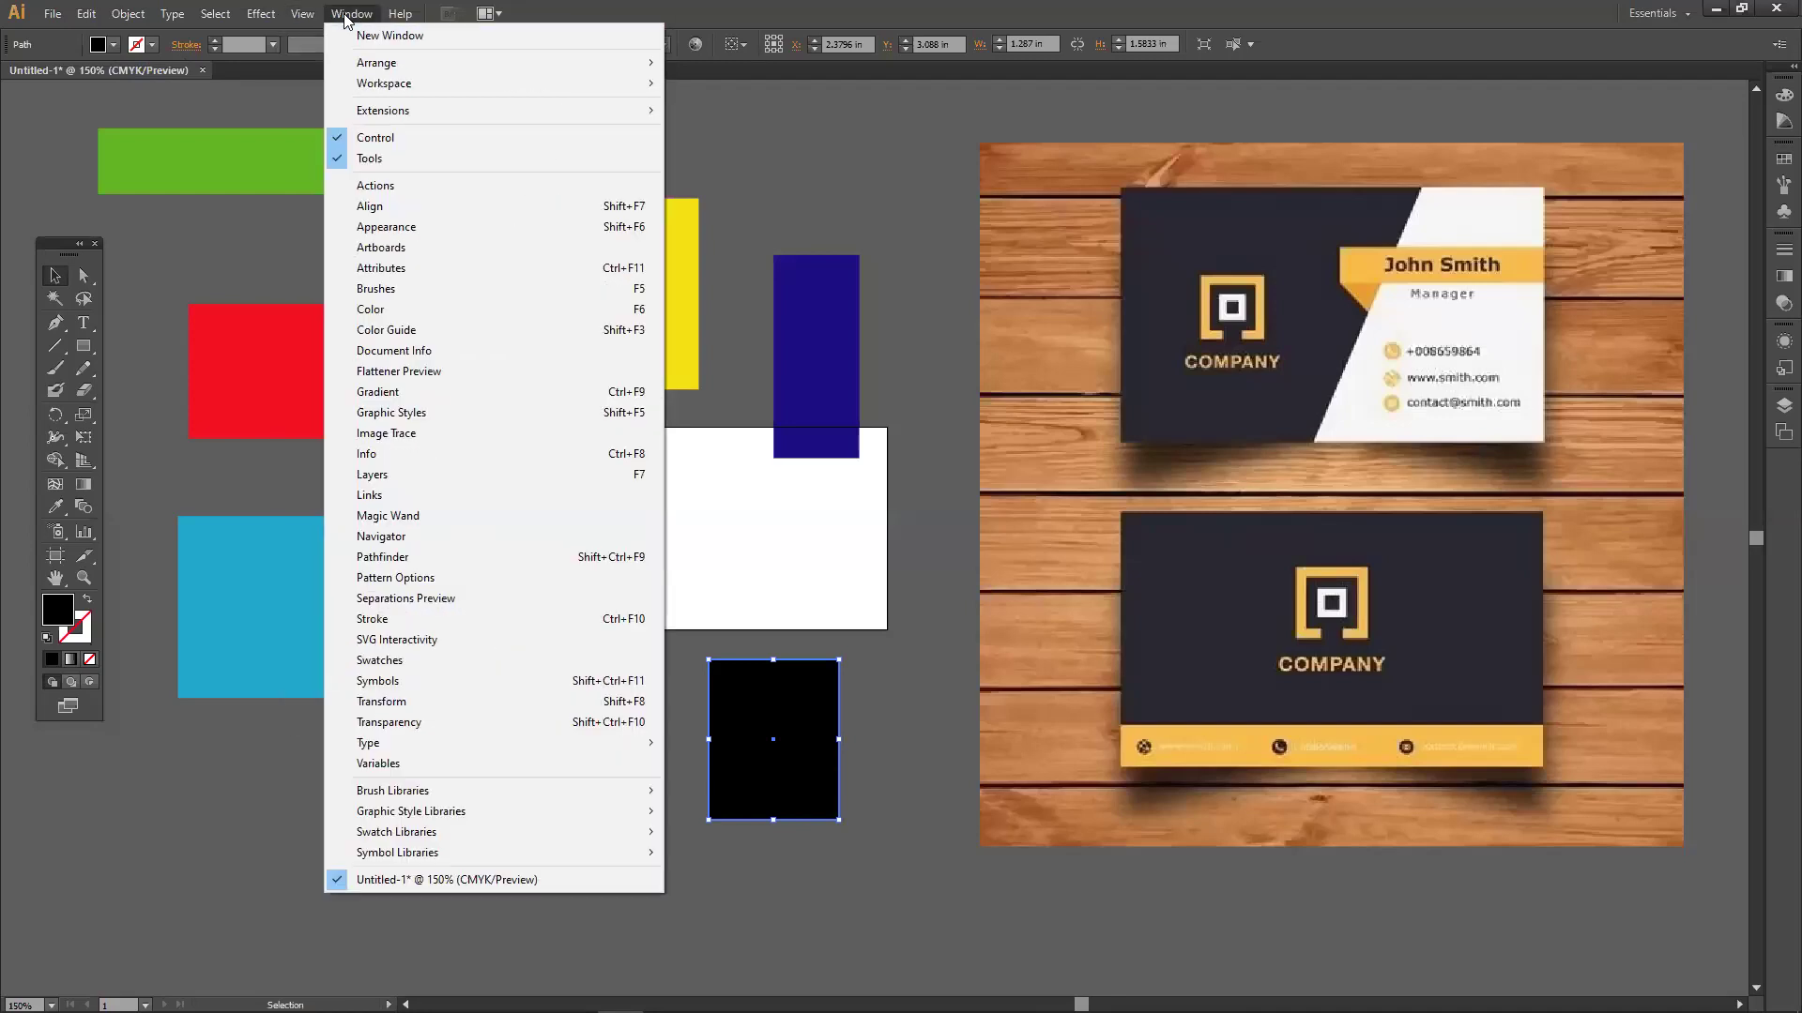
pyautogui.click(374, 139)
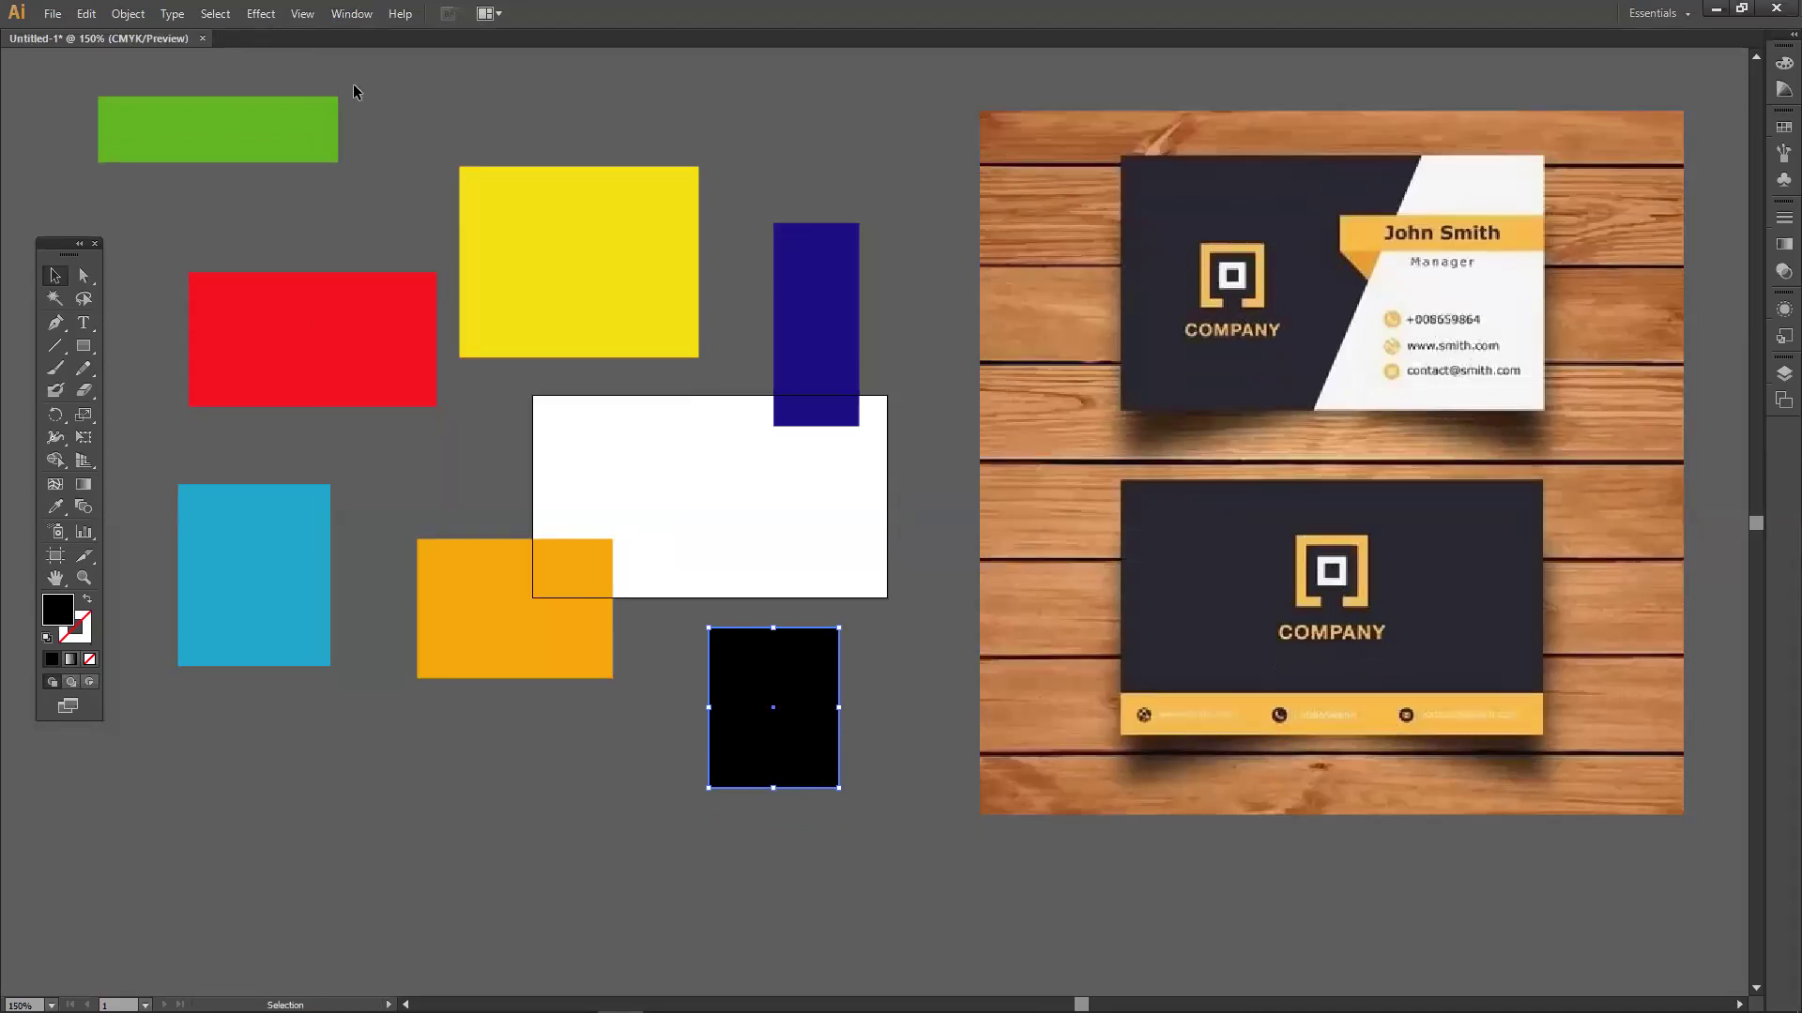
pyautogui.click(353, 17)
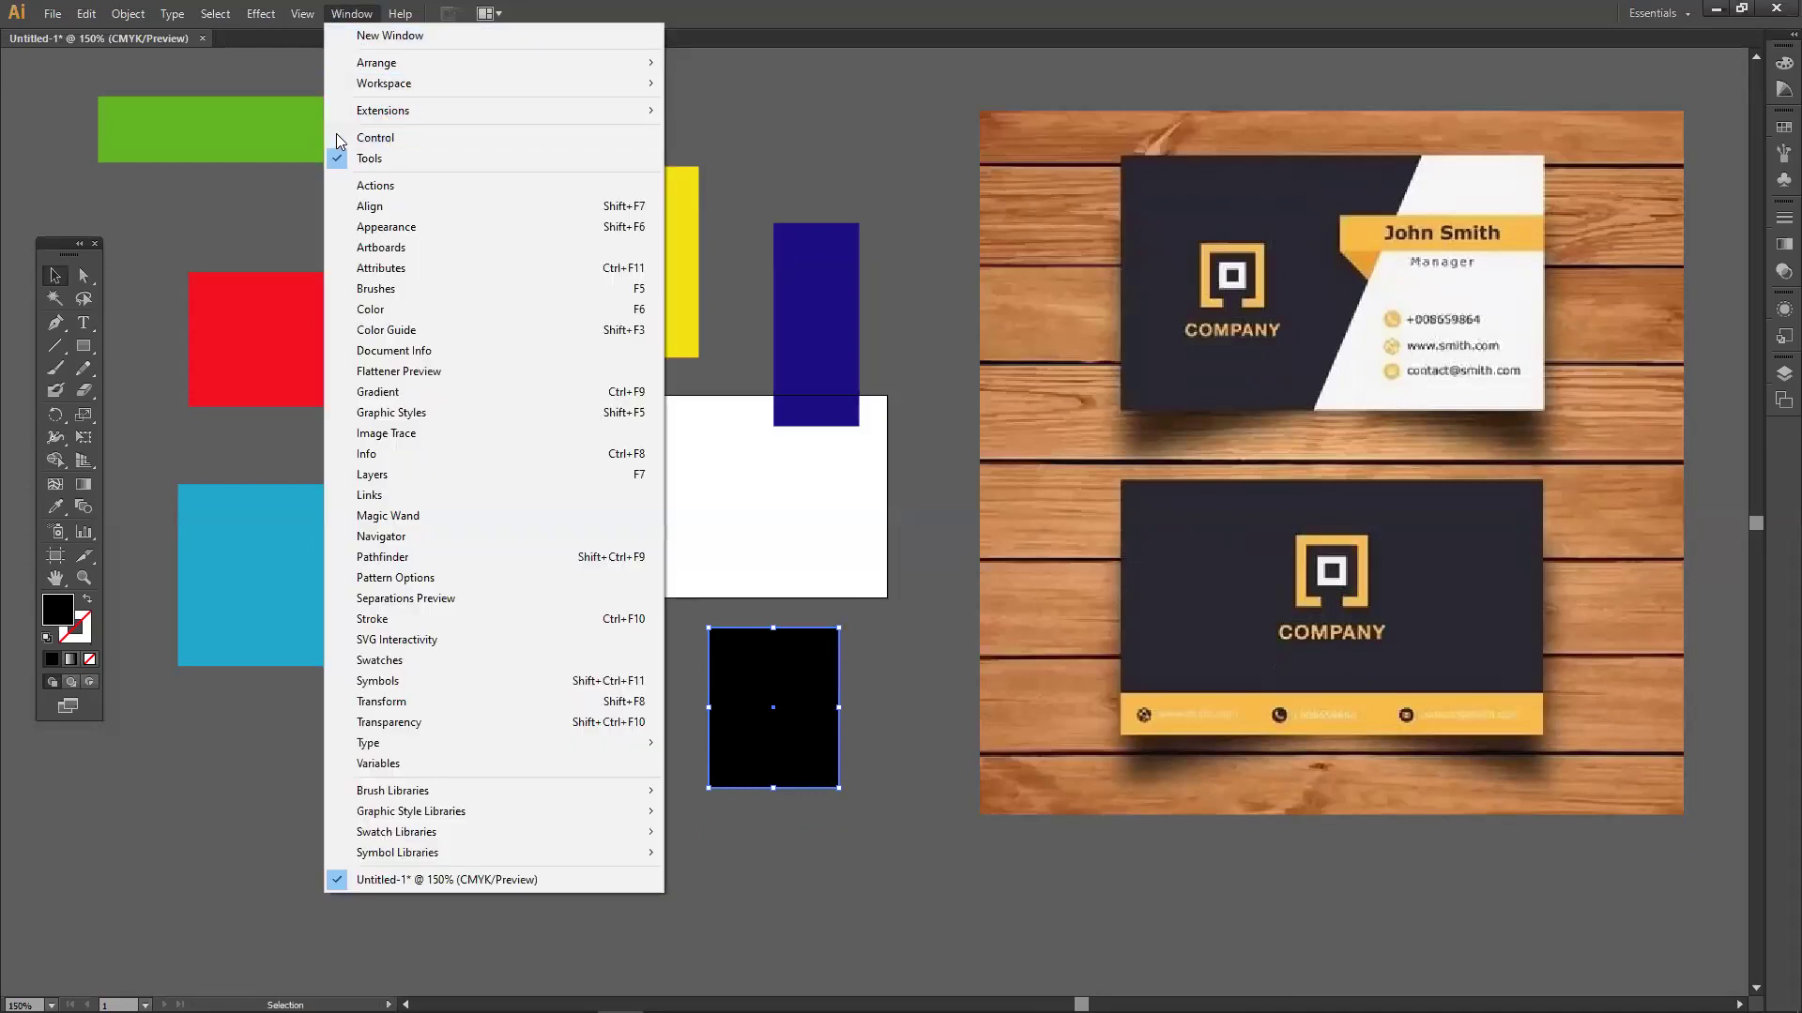
pyautogui.click(341, 141)
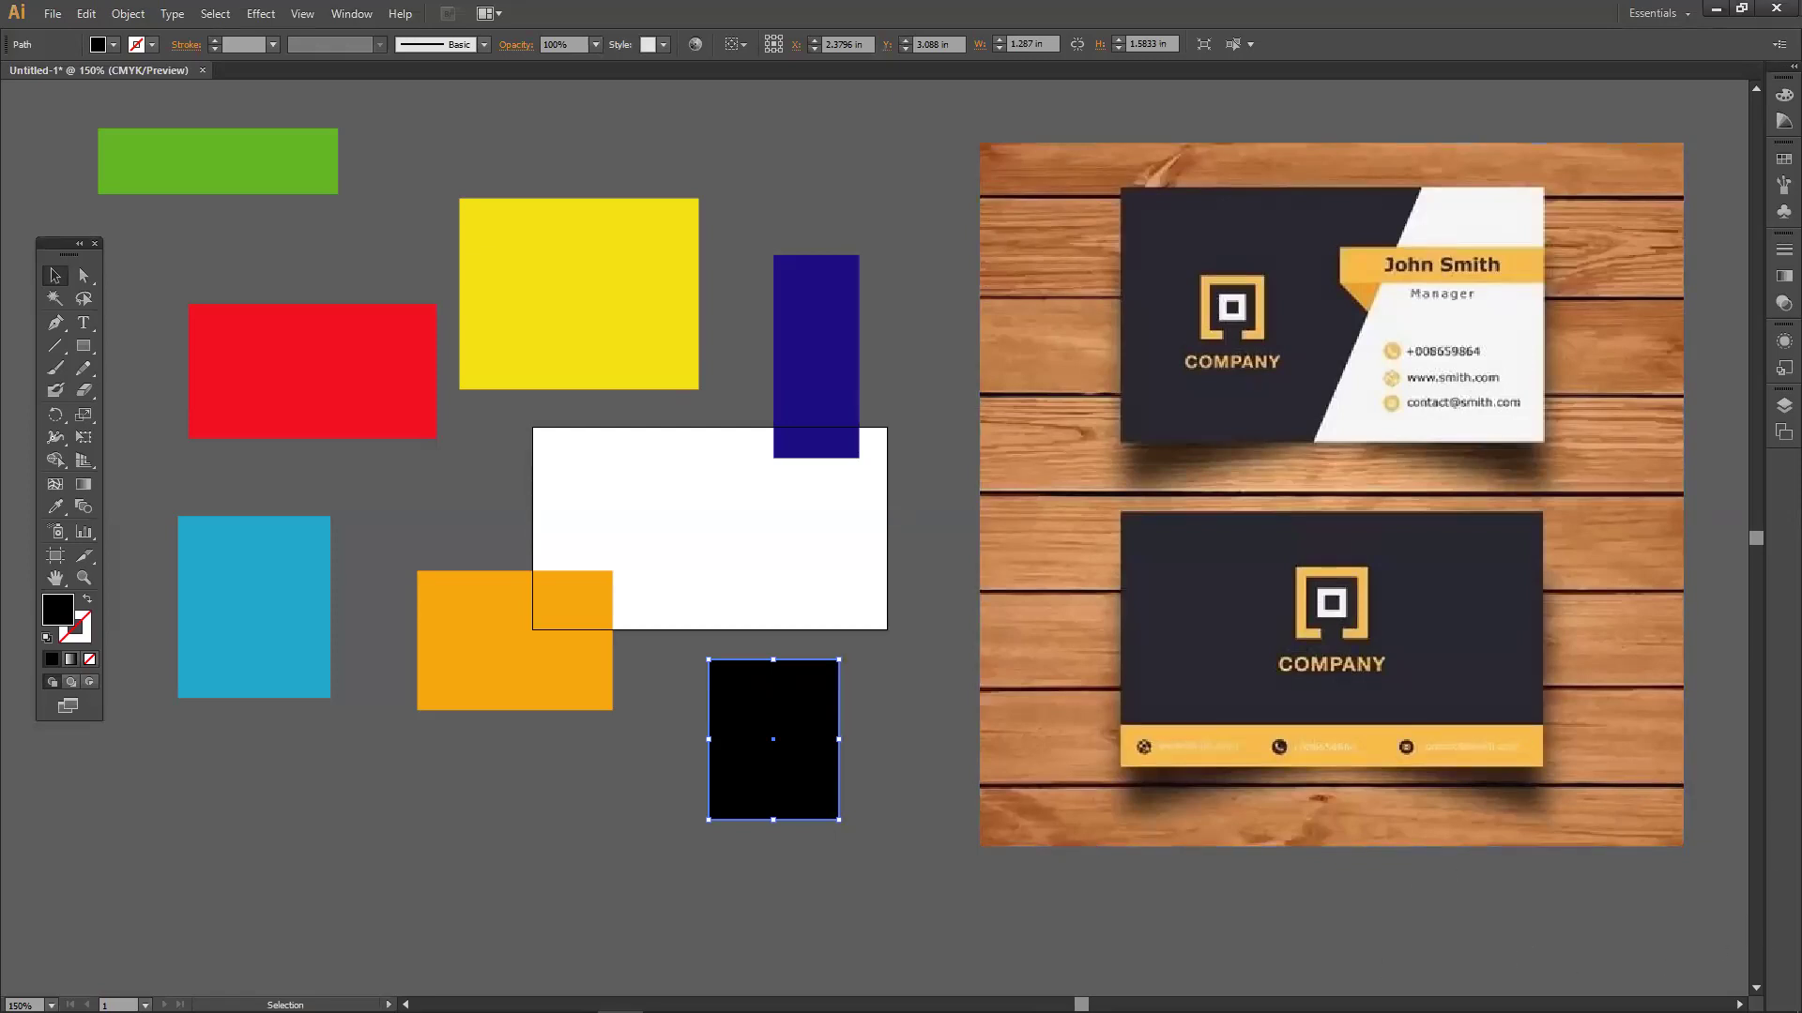
pyautogui.moveTo(1592, 971)
pyautogui.click(1680, 993)
pyautogui.scroll(2, 1687, 972)
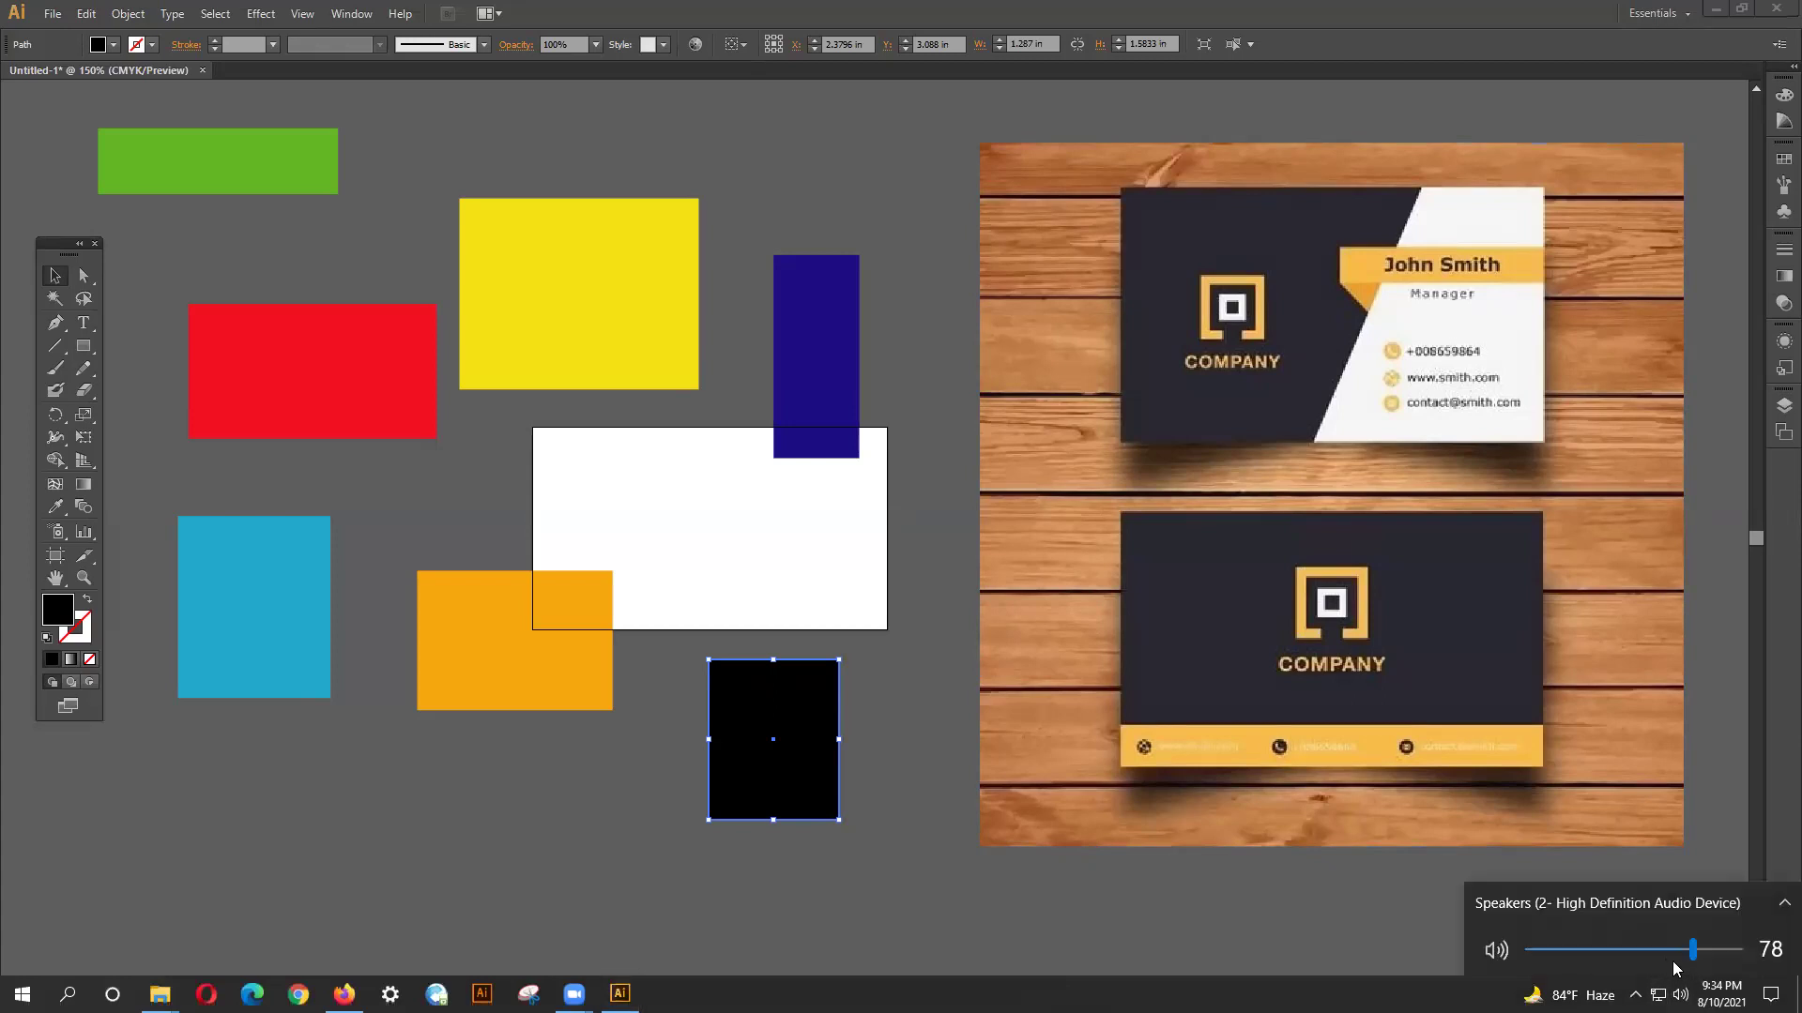
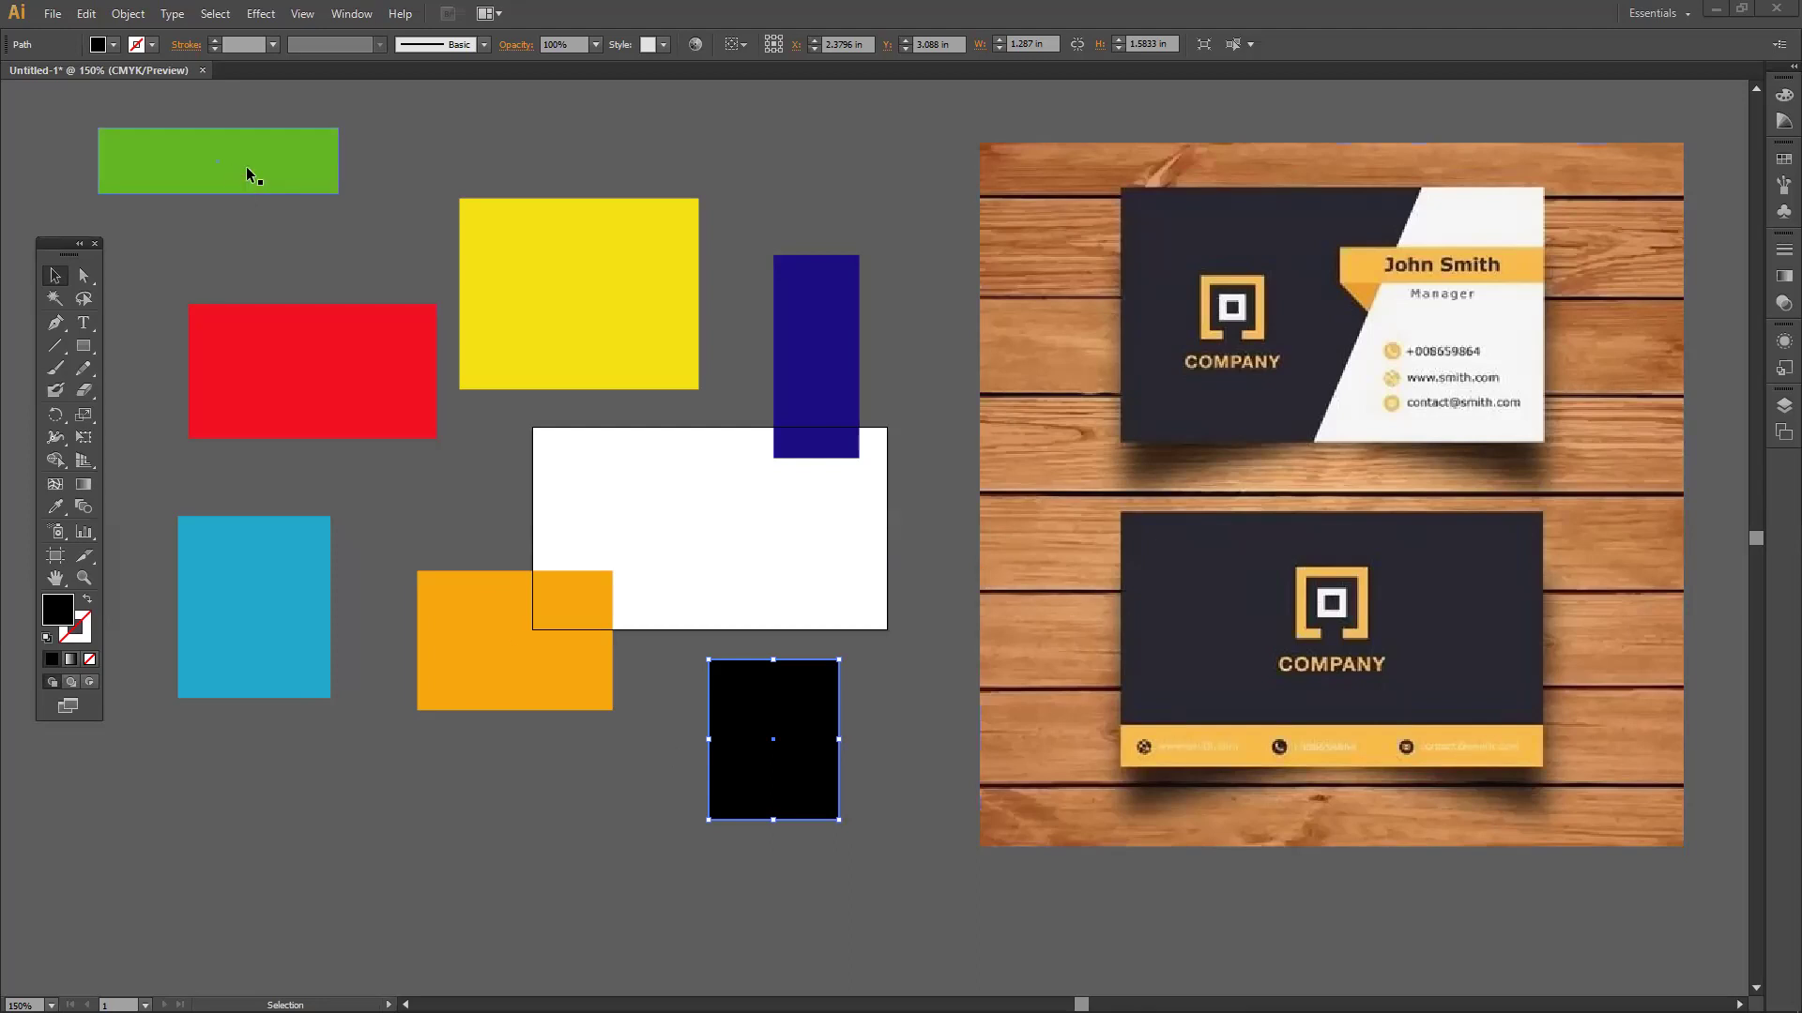
# Shift the green and yellow rectangles, reshape the red rectangle tall and narrow, then delete it.
pyautogui.moveTo(298, 186); pyautogui.dragTo(325, 181)
pyautogui.moveTo(567, 241); pyautogui.dragTo(593, 182)
pyautogui.moveTo(394, 342)
pyautogui.mouseDown()
pyautogui.moveTo(374, 372)
pyautogui.moveTo(384, 345)
pyautogui.moveTo(402, 352)
pyautogui.moveTo(384, 316)
pyautogui.mouseUp()
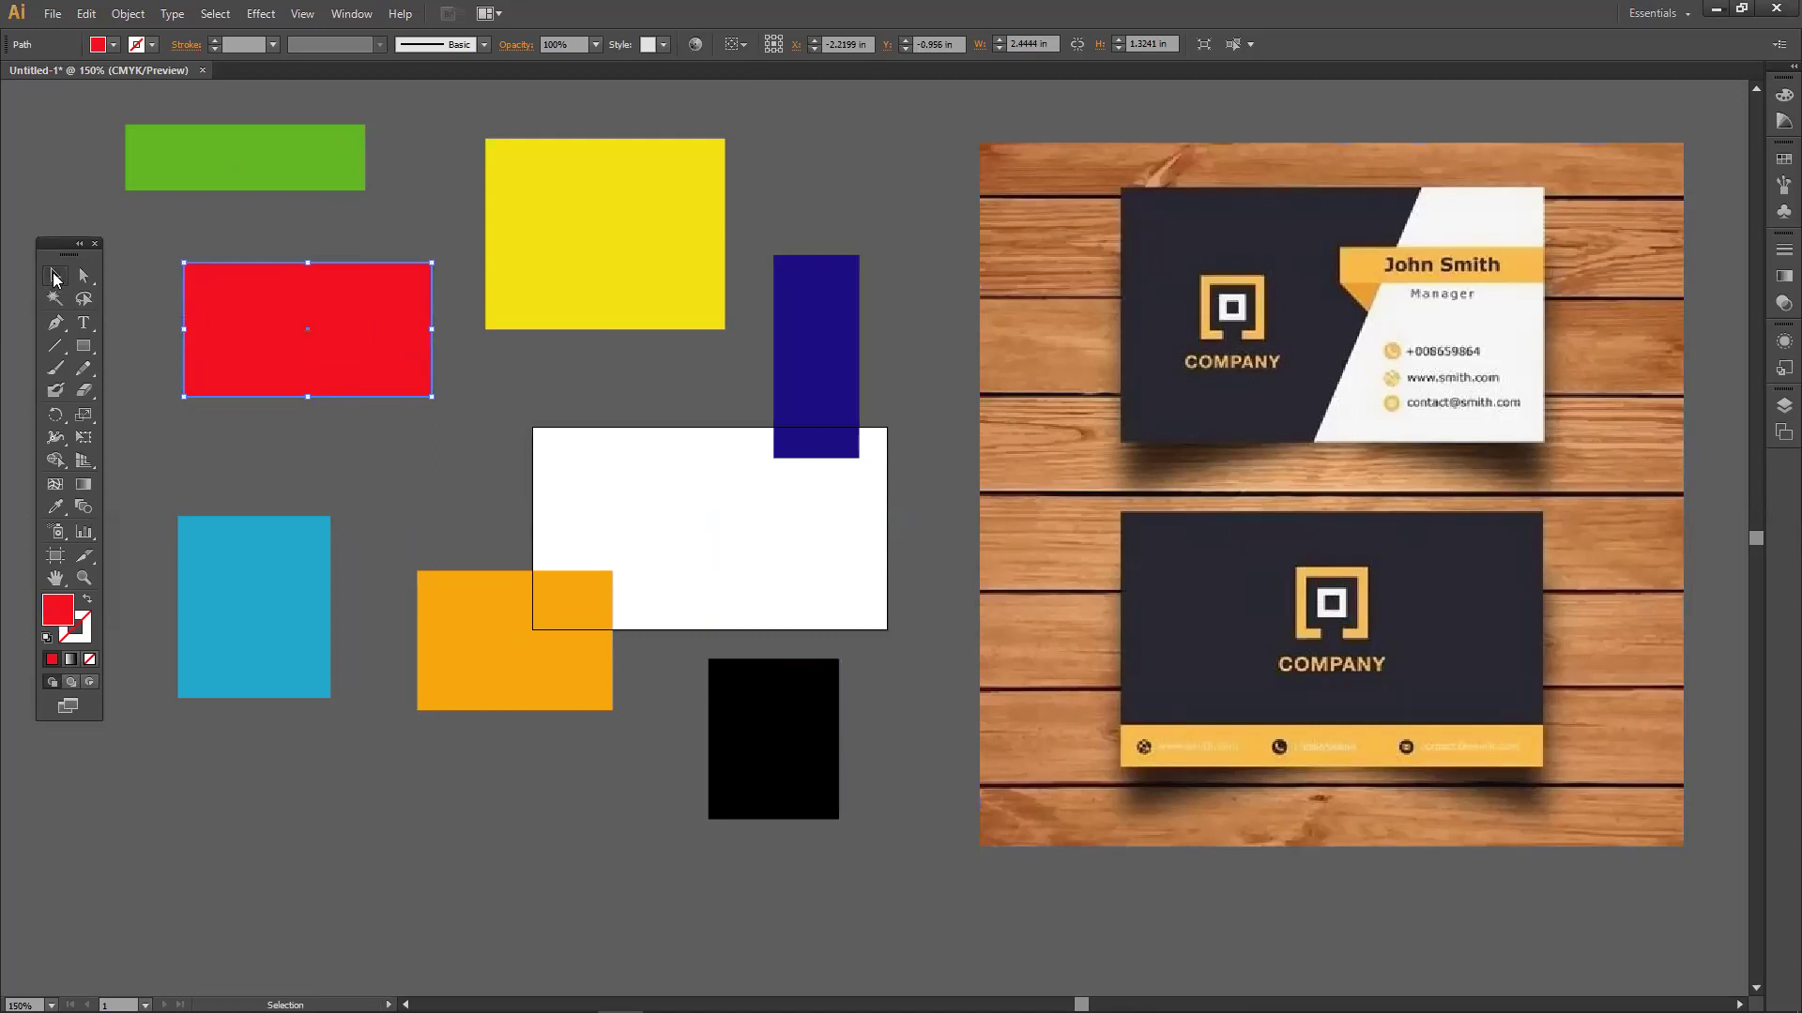
pyautogui.moveTo(272, 339); pyautogui.dragTo(294, 357)
pyautogui.moveTo(447, 349); pyautogui.dragTo(298, 345)
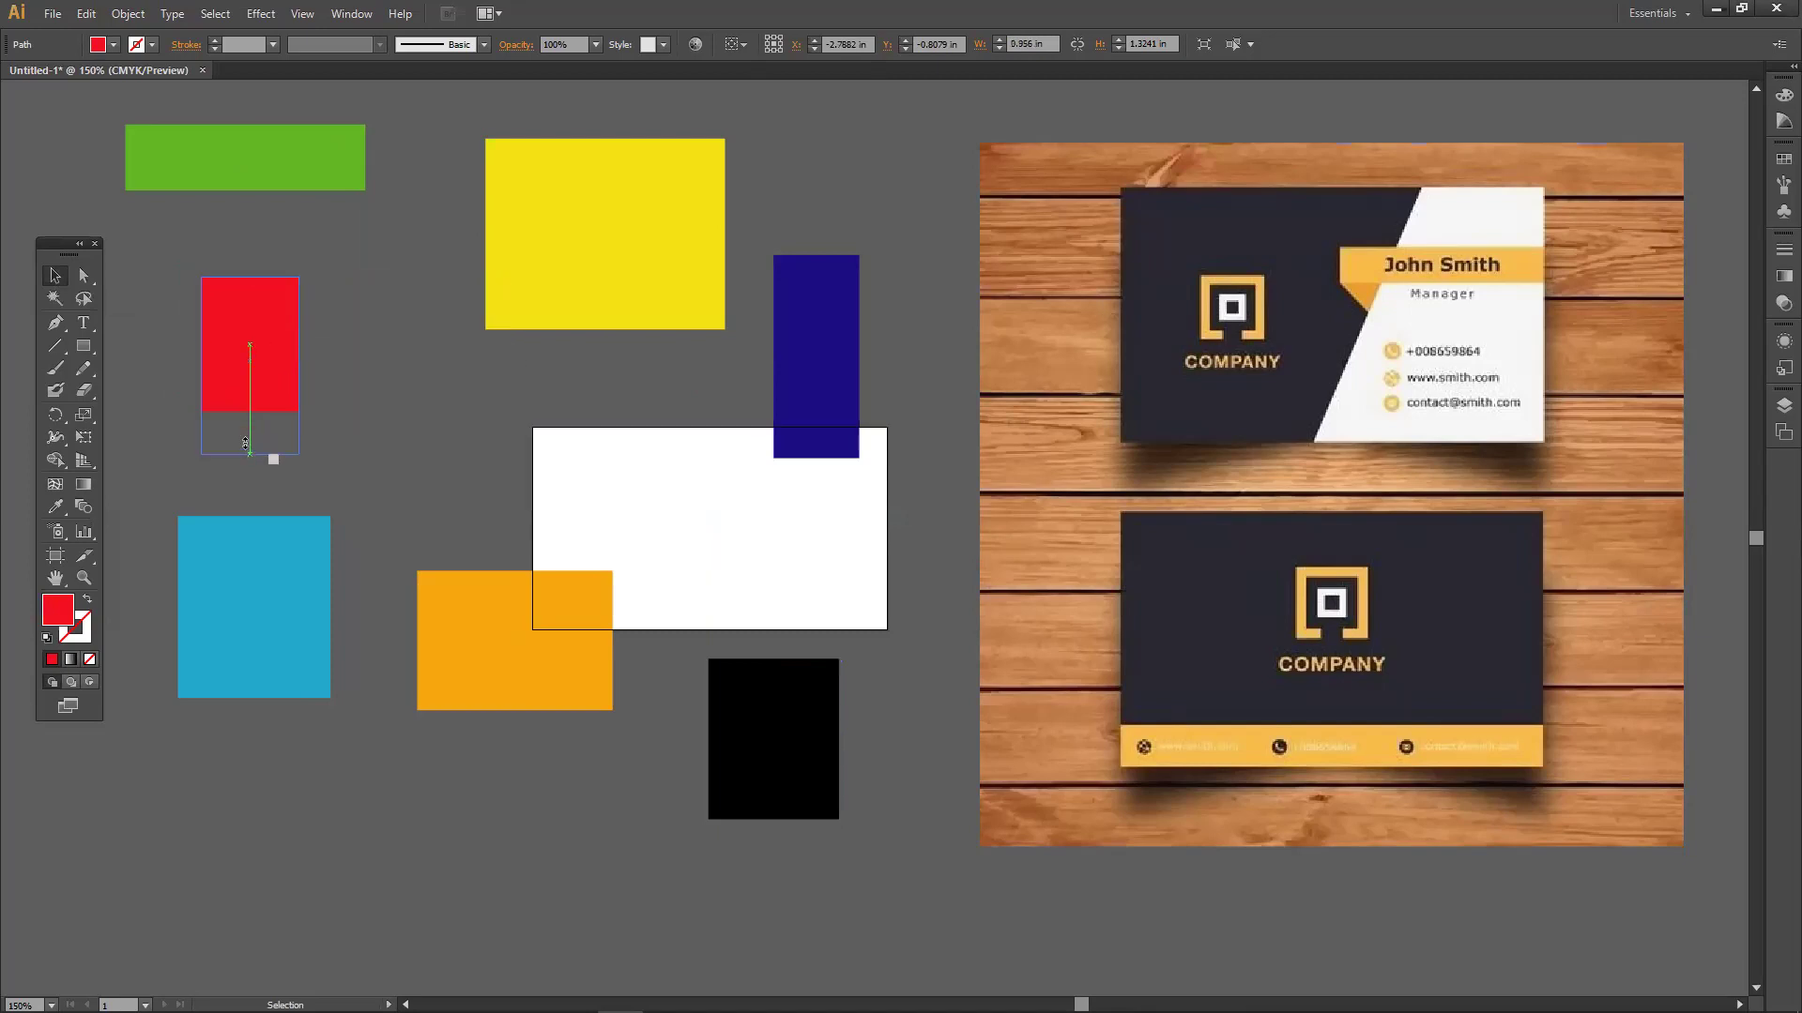
pyautogui.moveTo(246, 413); pyautogui.dragTo(250, 825)
pyautogui.moveTo(264, 449); pyautogui.dragTo(316, 369)
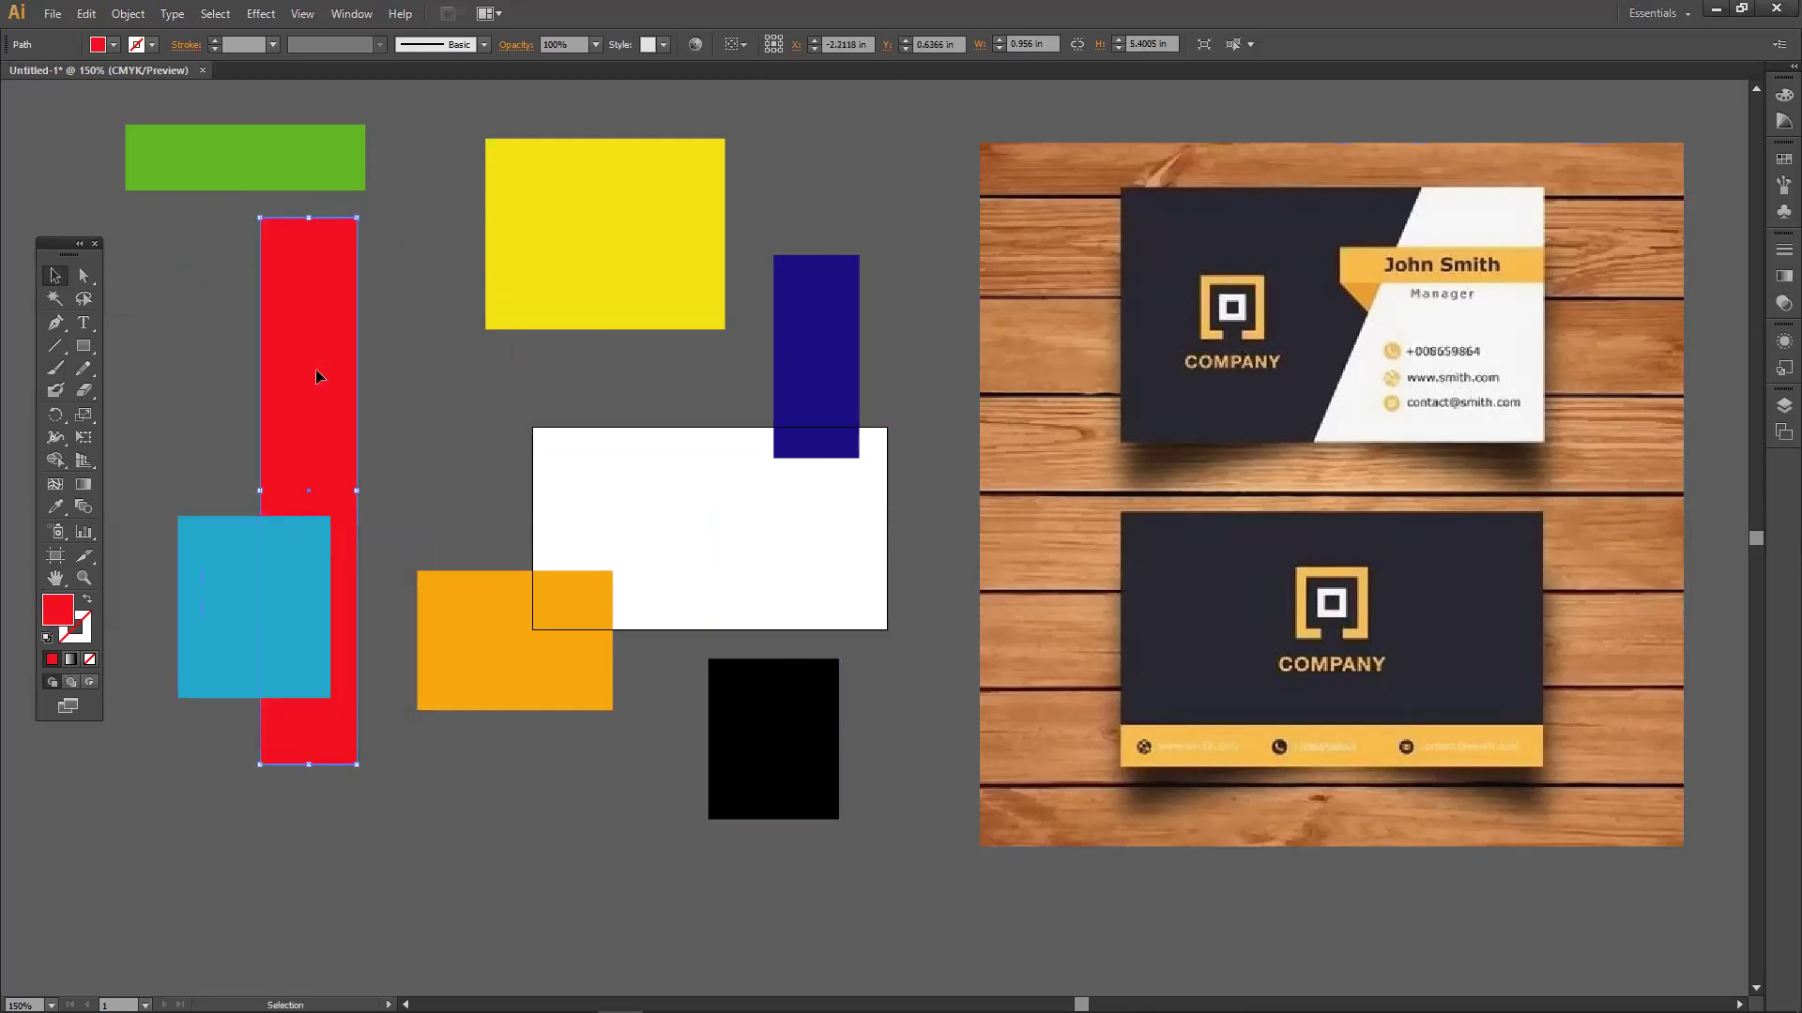
pyautogui.press('Delete')
# Reposition the cyan rectangle, then select and delete the yellow rectangle.
pyautogui.moveTo(298, 543); pyautogui.dragTo(342, 439)
pyautogui.moveTo(553, 300); pyautogui.dragTo(519, 333)
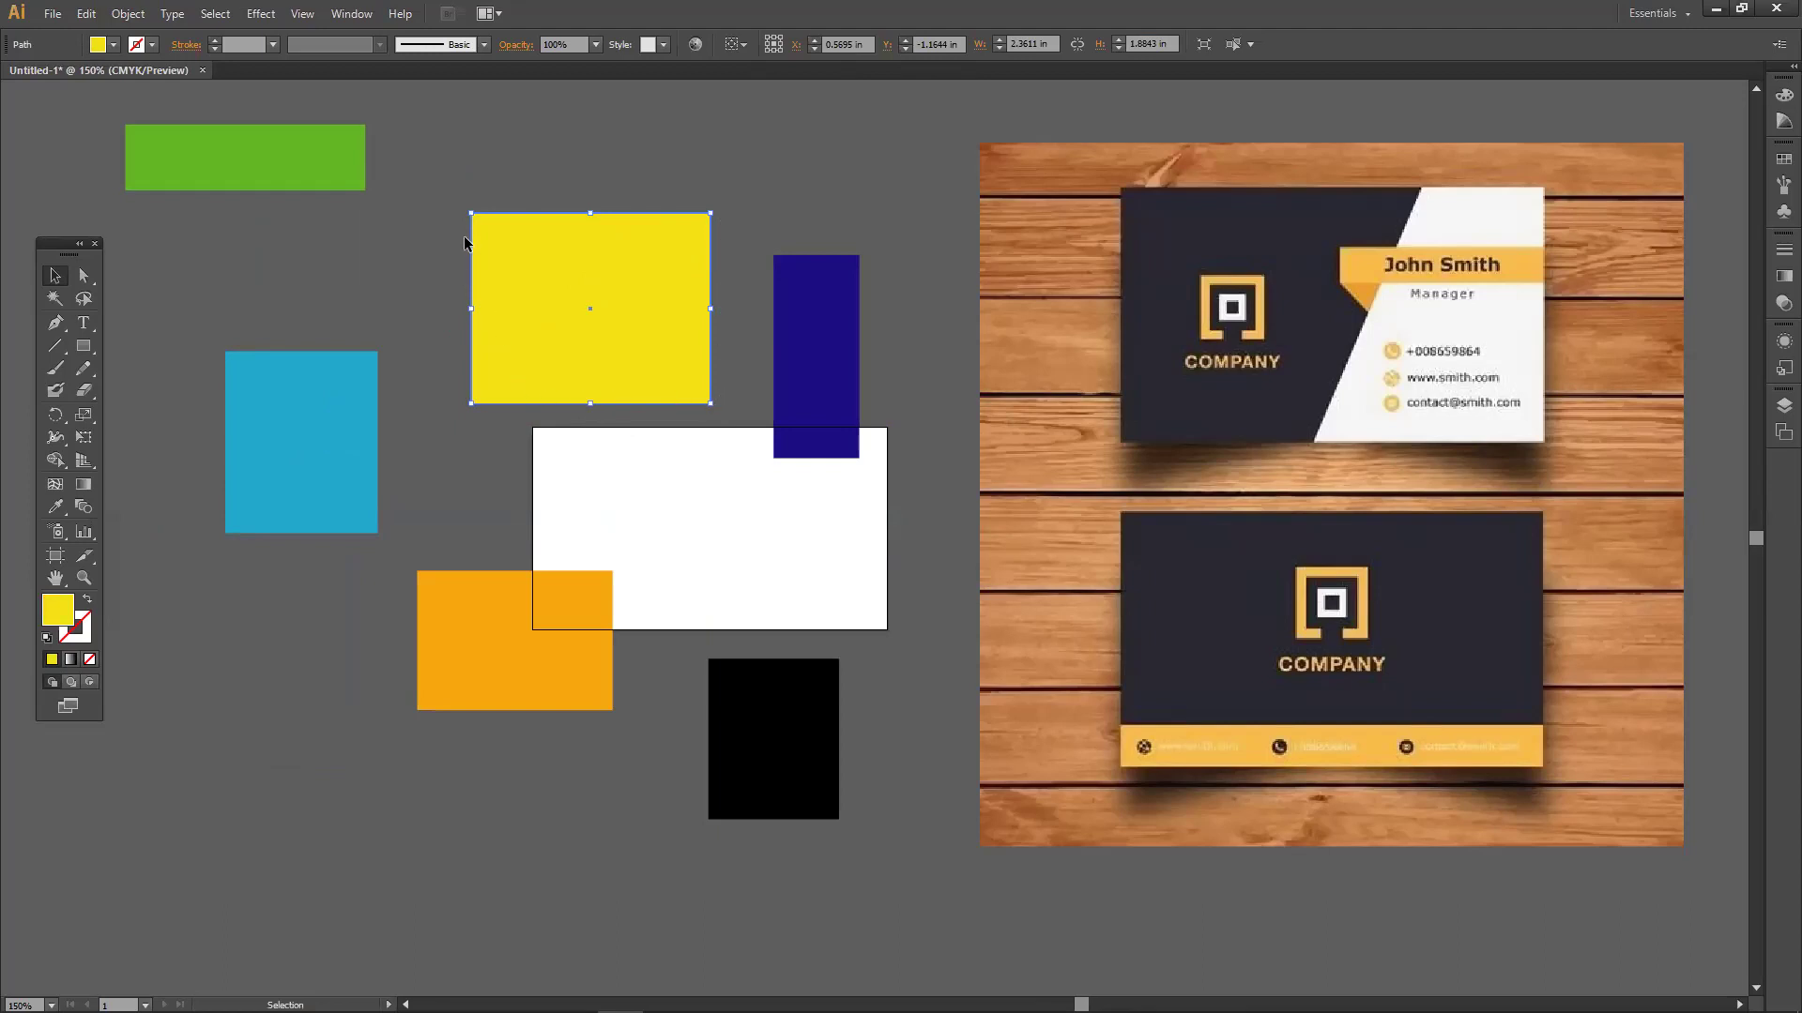
pyautogui.click(490, 171)
pyautogui.click(509, 252)
pyautogui.click(552, 174)
pyautogui.click(521, 262)
pyautogui.moveTo(552, 235); pyautogui.dragTo(558, 289)
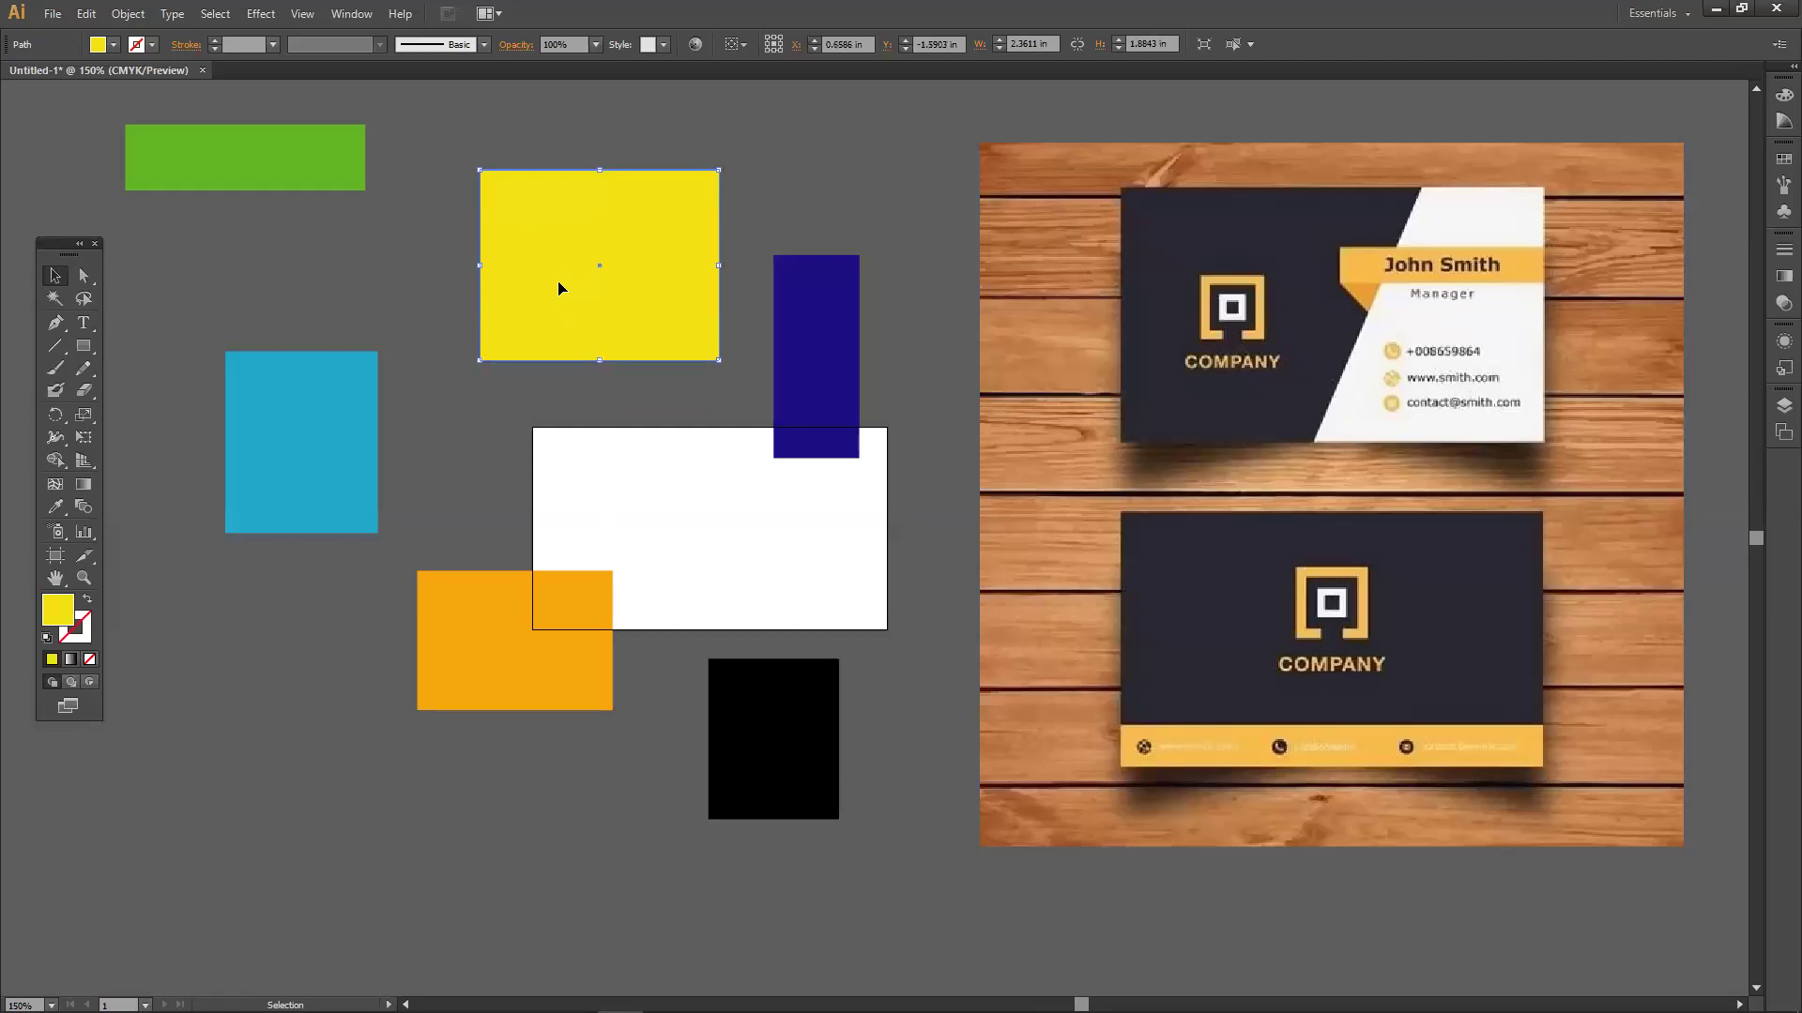
pyautogui.press('Delete')
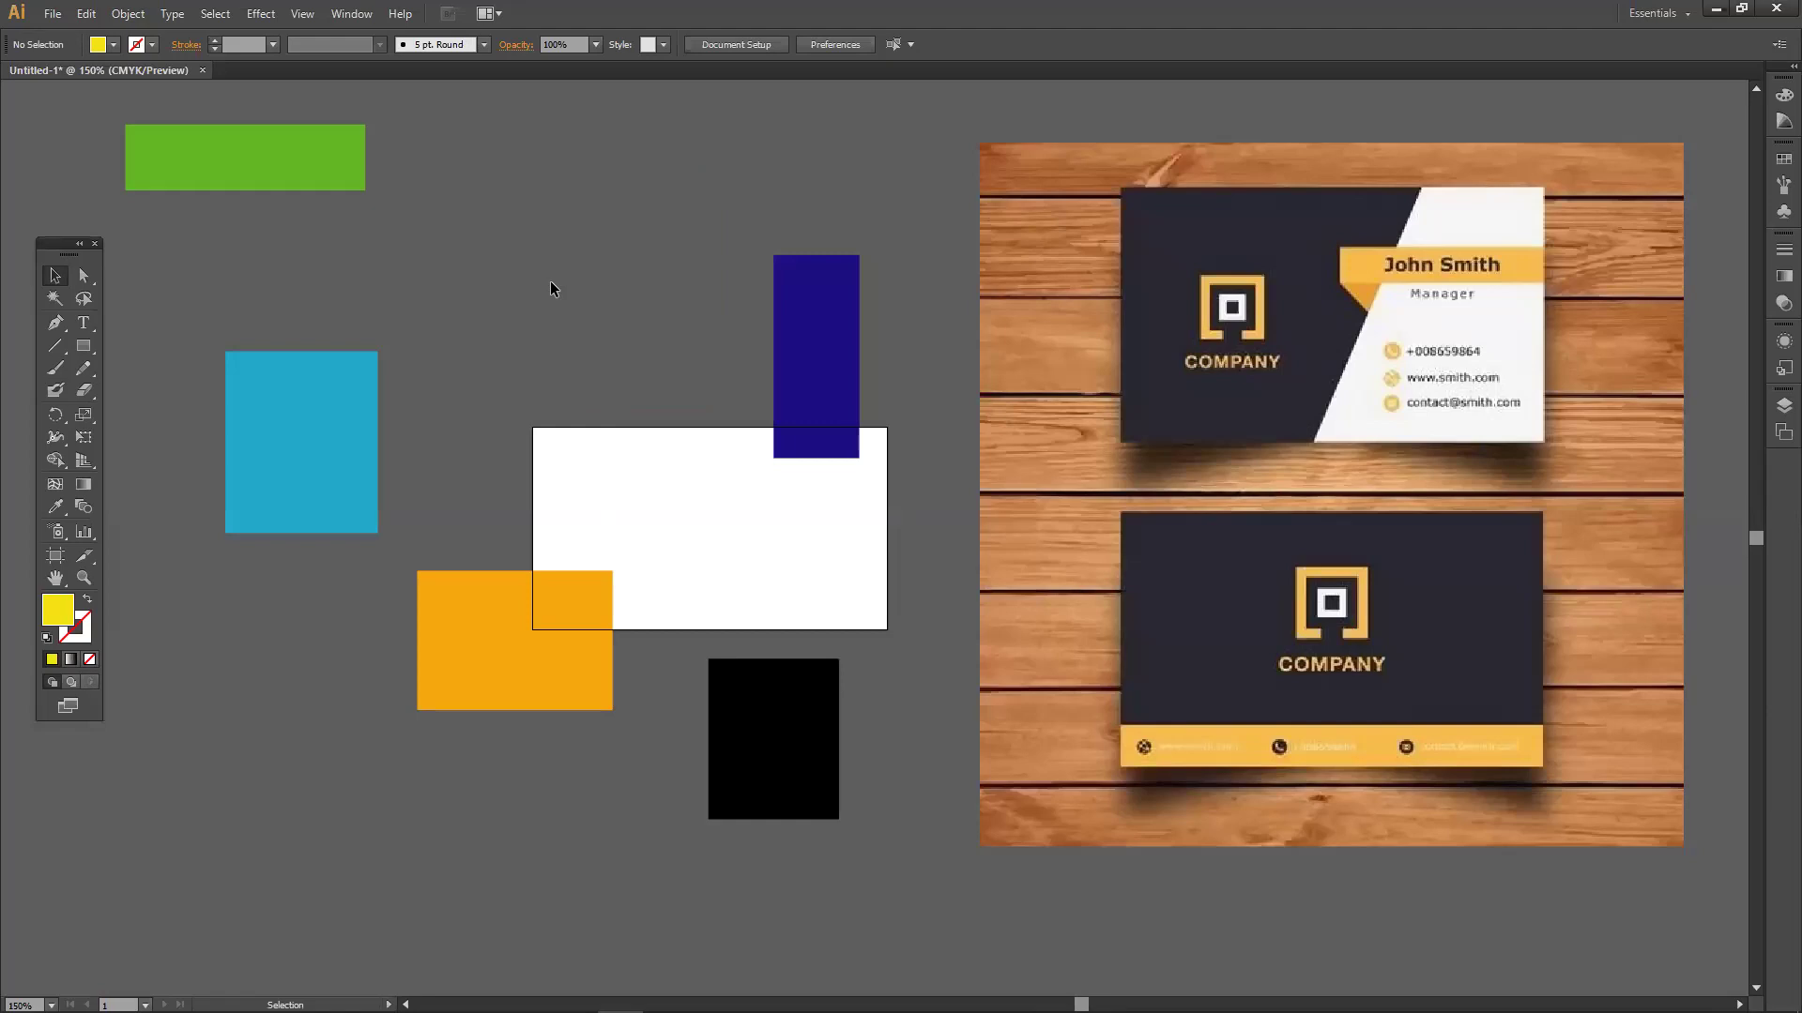
# Delete the black rectangle and rearrange the navy, cyan and green rectangles around the card.
pyautogui.moveTo(762, 696); pyautogui.dragTo(638, 316)
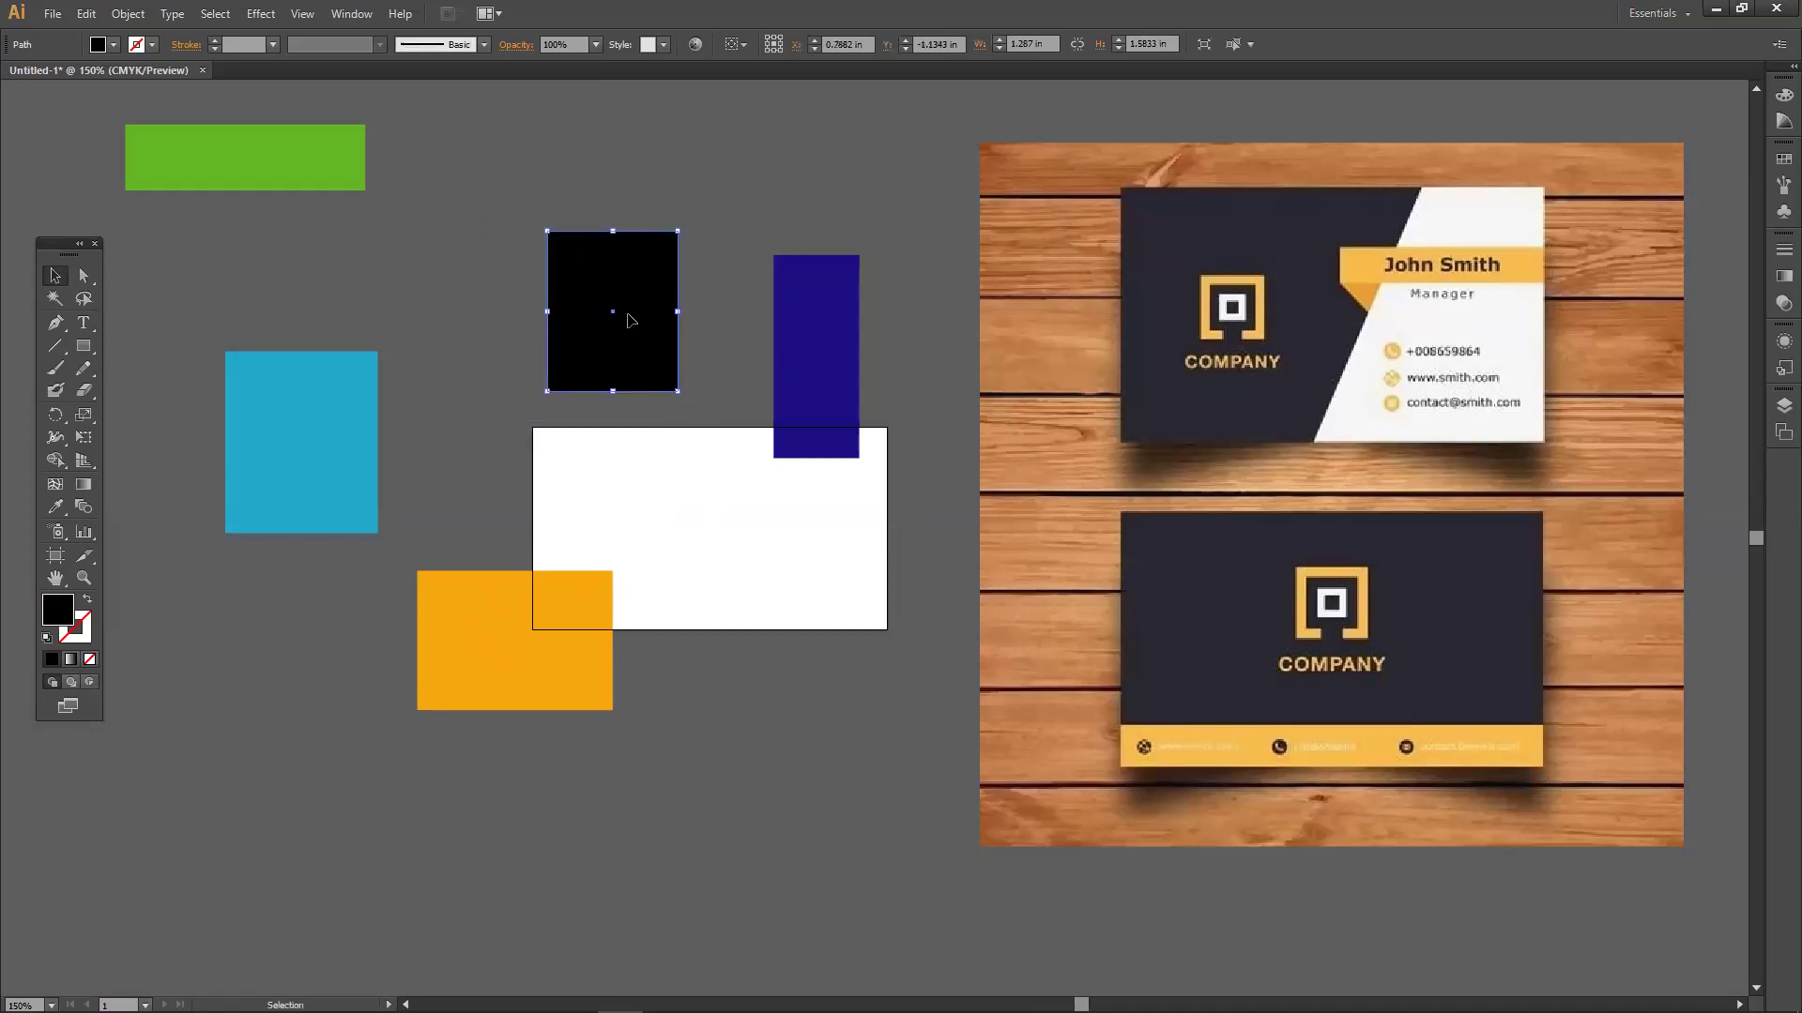
pyautogui.press('Delete')
pyautogui.moveTo(802, 370); pyautogui.dragTo(702, 413)
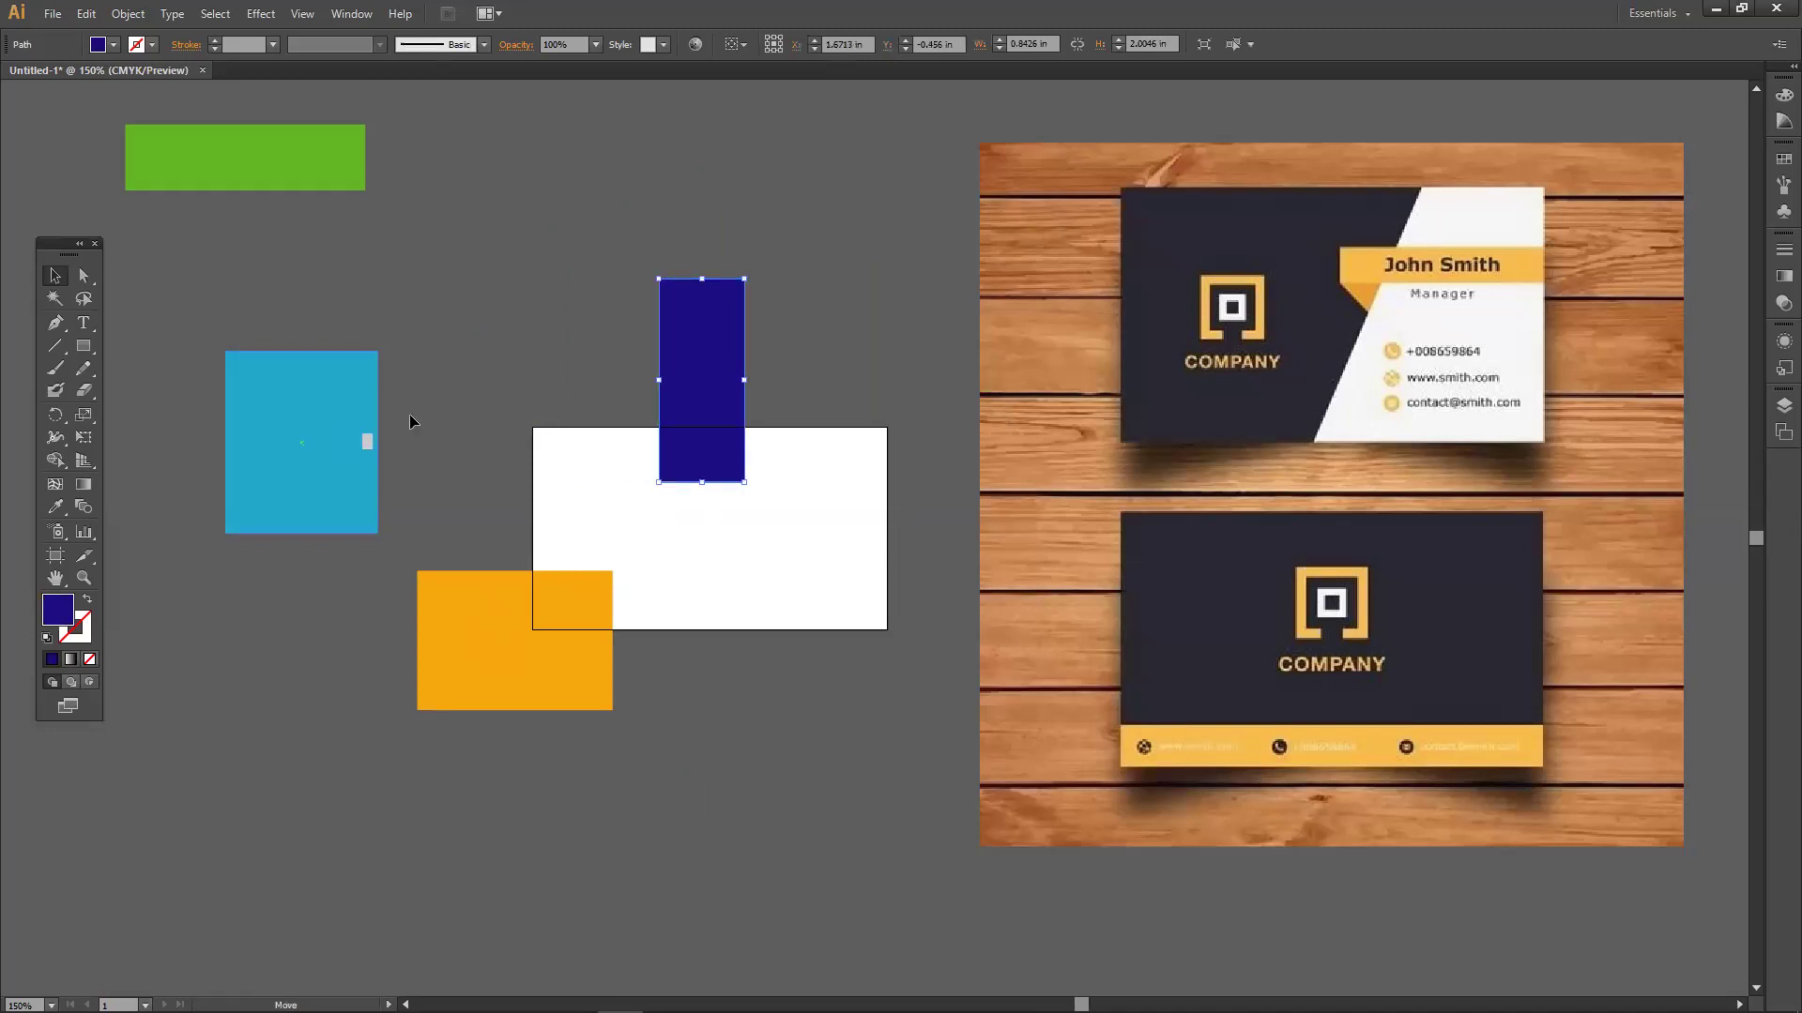
pyautogui.moveTo(308, 420); pyautogui.dragTo(415, 393)
pyautogui.moveTo(263, 164); pyautogui.dragTo(425, 237)
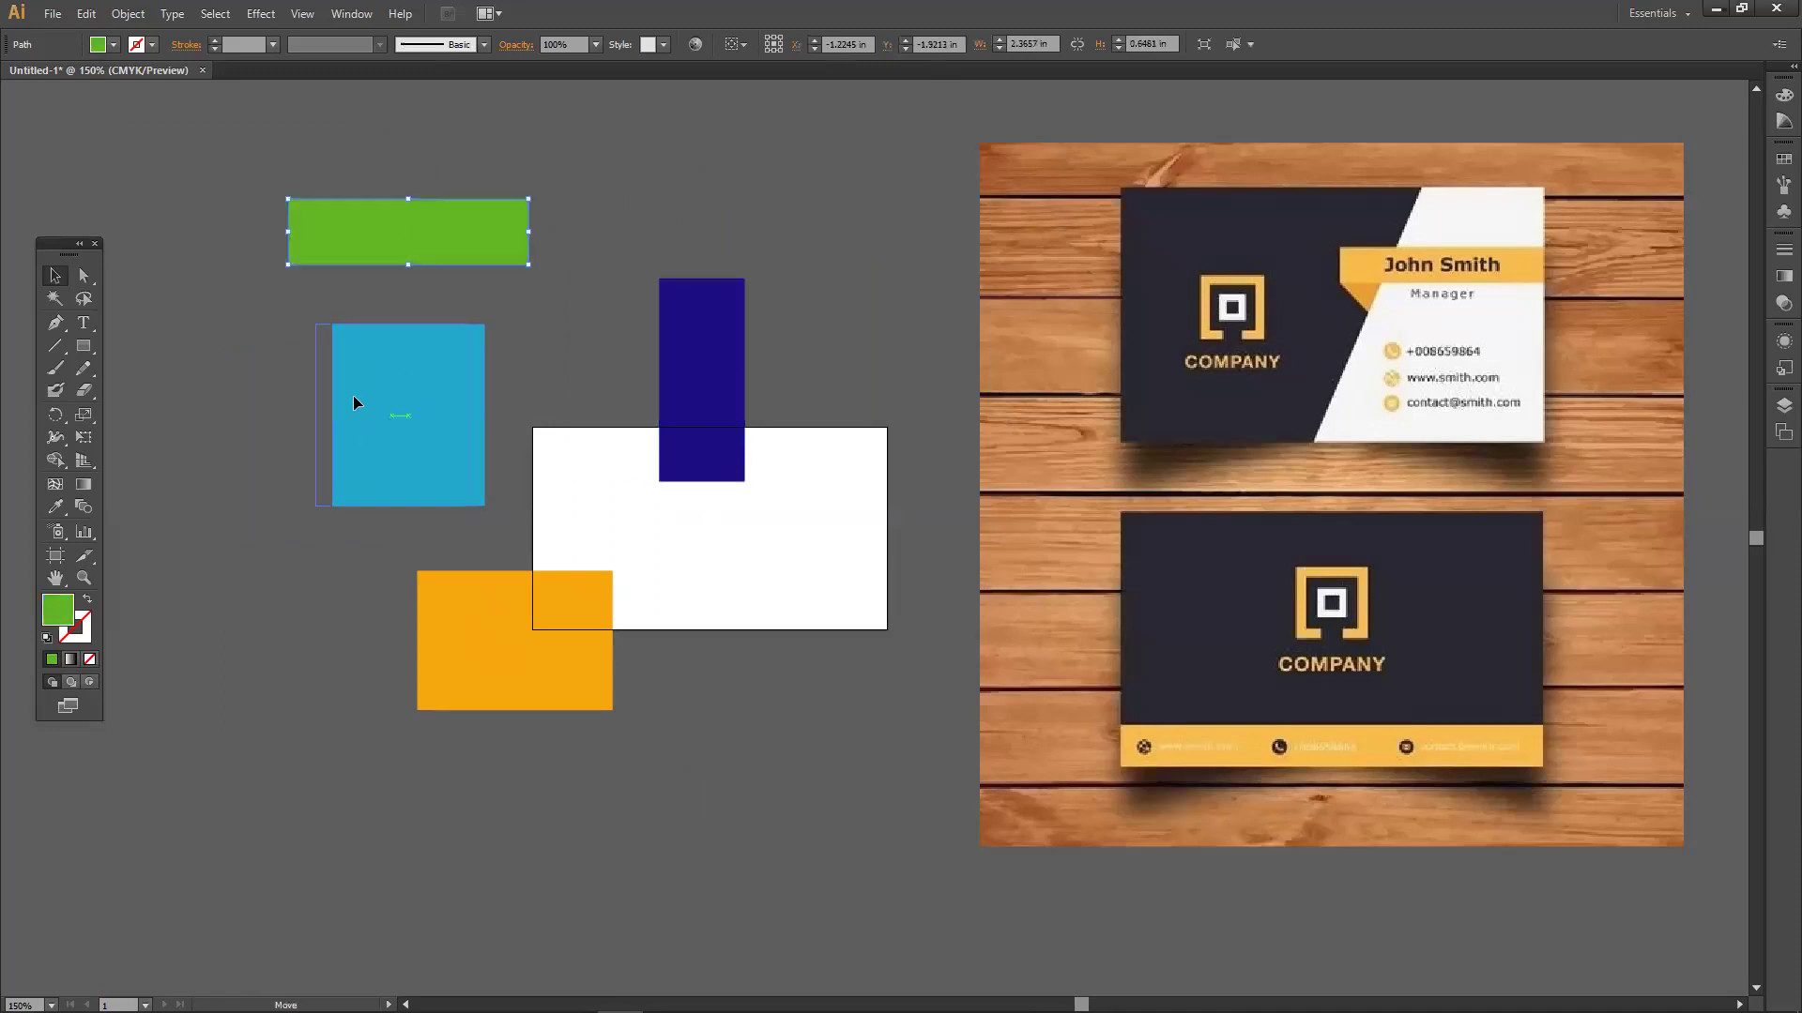
pyautogui.moveTo(354, 404); pyautogui.dragTo(280, 399)
pyautogui.click(464, 338)
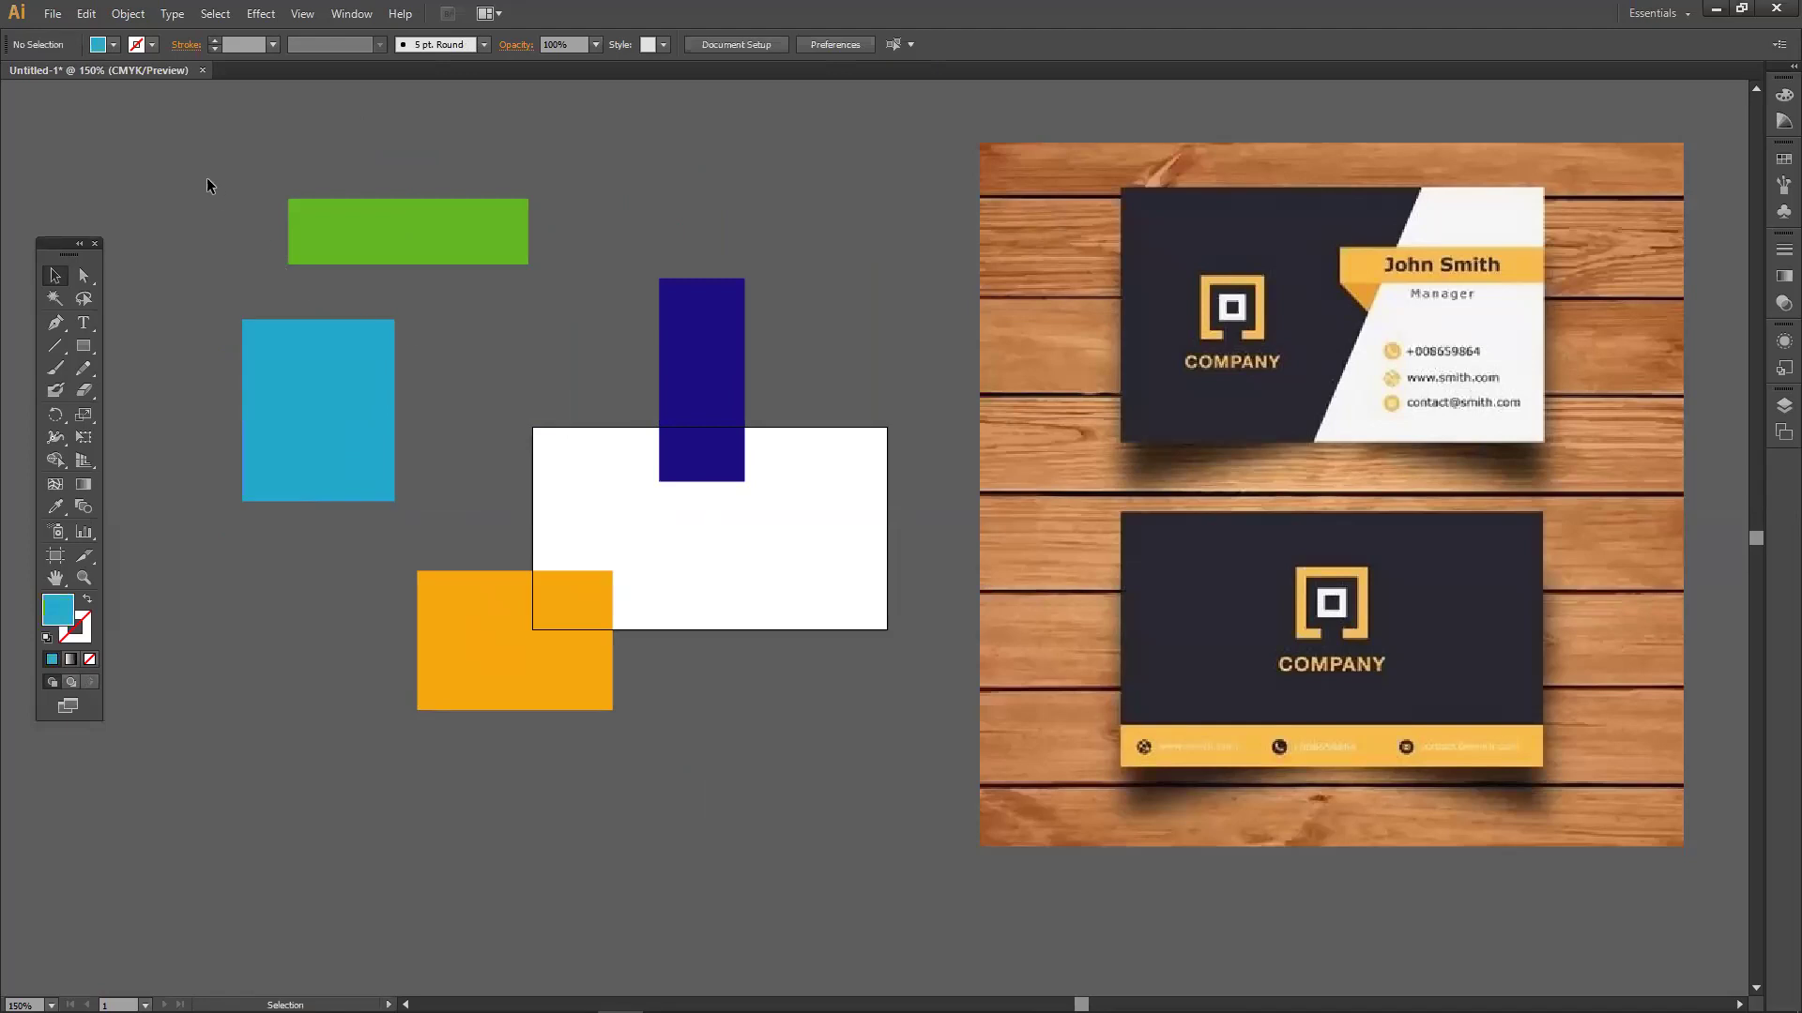
# Test-delete and restore the four coloured rectangles, adjust cyan and orange, and reselect all four.
pyautogui.moveTo(567, 579); pyautogui.dragTo(734, 700)
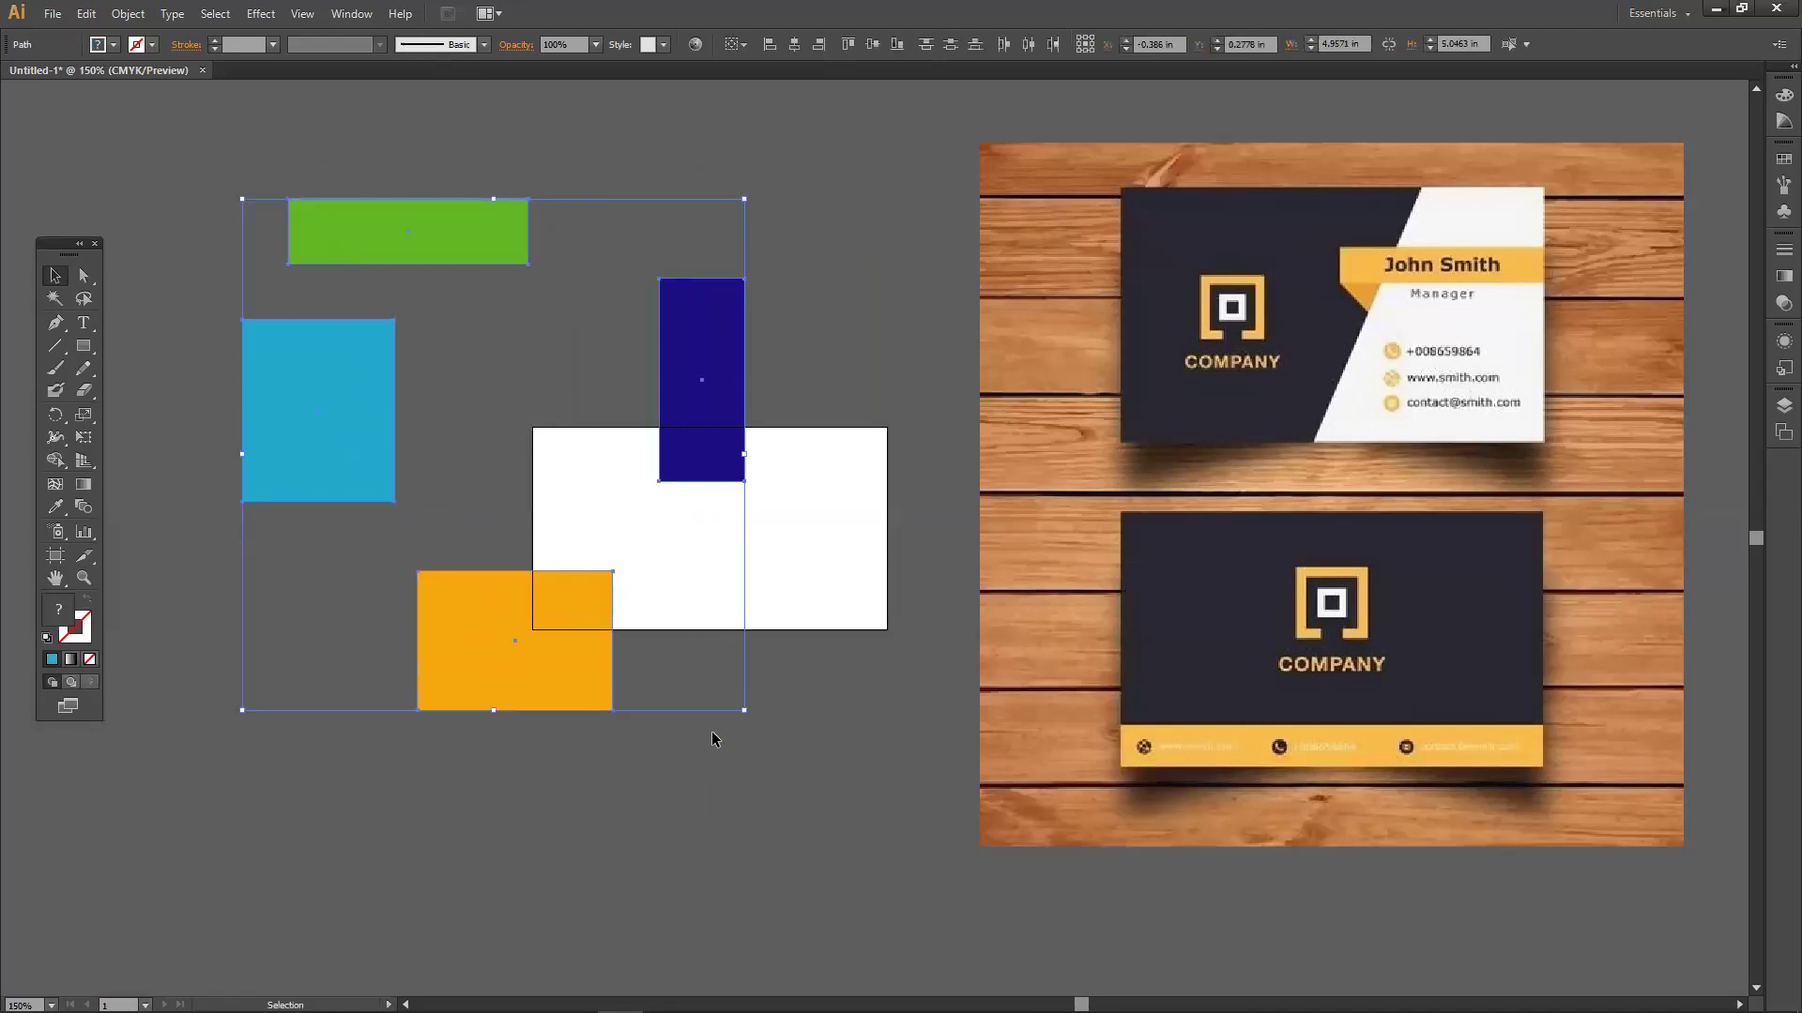
pyautogui.press('Delete')
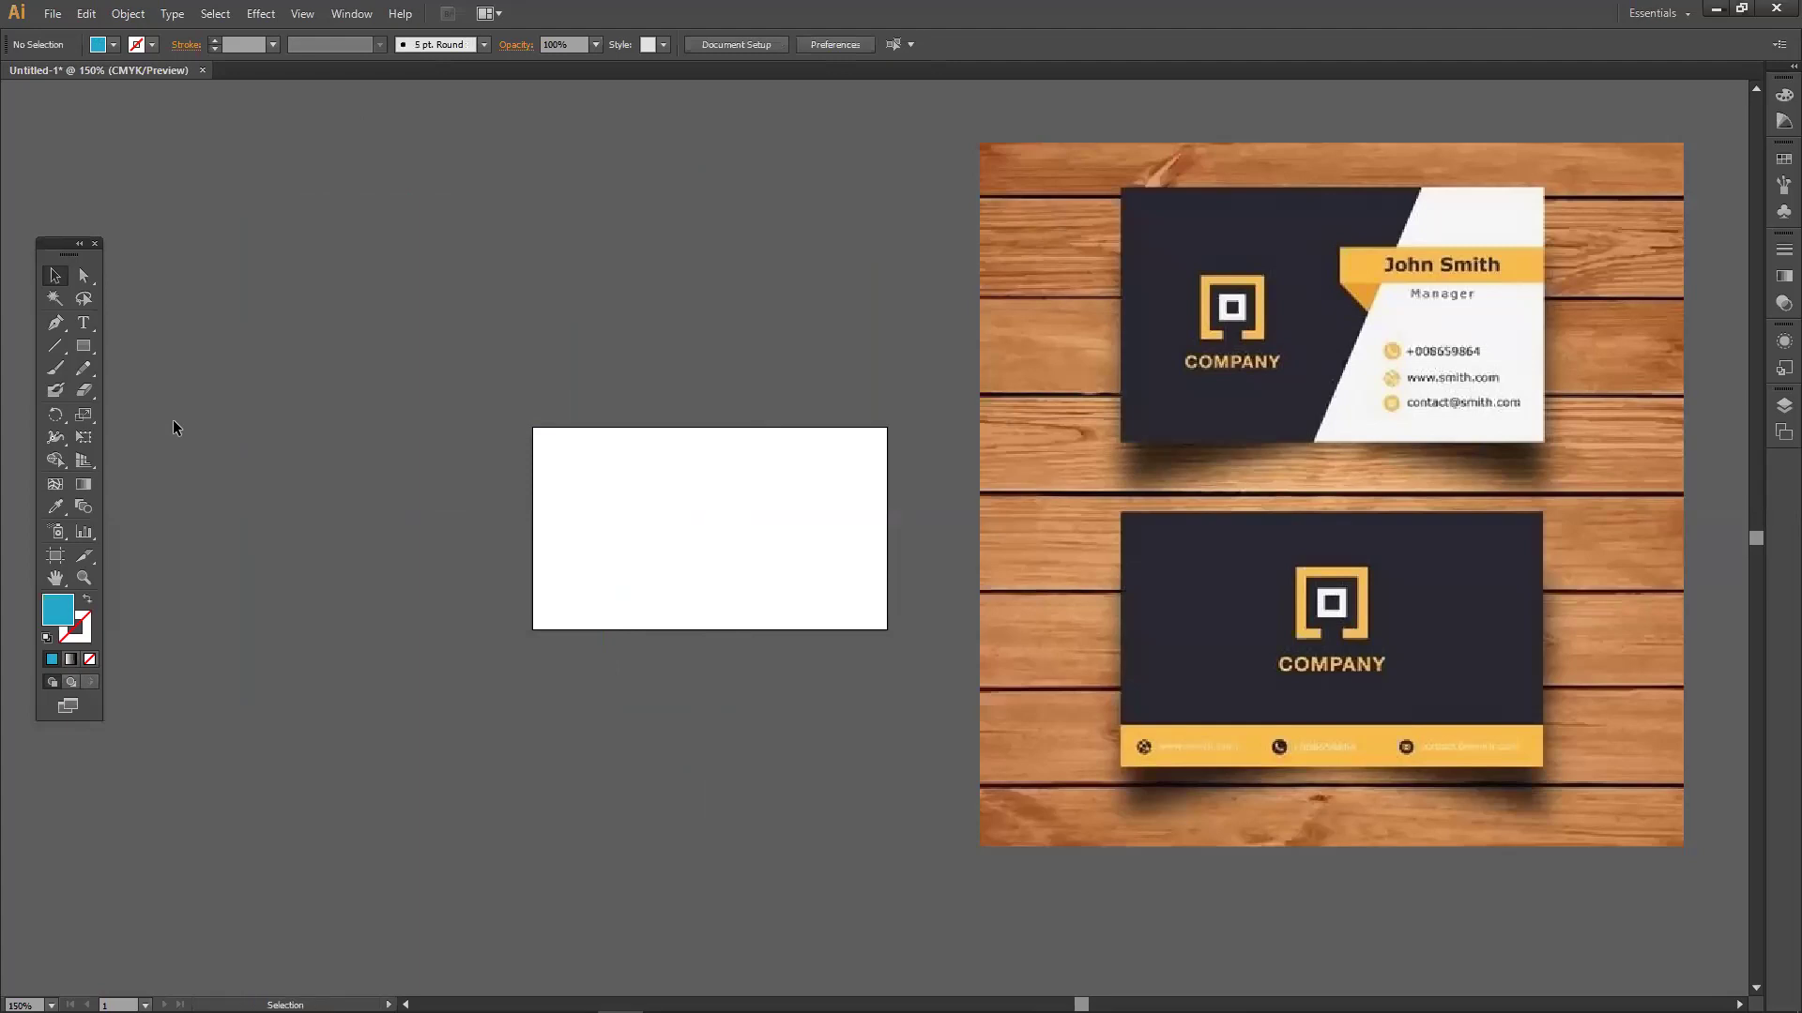
pyautogui.hotkey('ctrl', 'z')
pyautogui.click(432, 398)
pyautogui.moveTo(365, 426); pyautogui.dragTo(251, 504)
pyautogui.moveTo(567, 612); pyautogui.dragTo(585, 620)
pyautogui.click(685, 489)
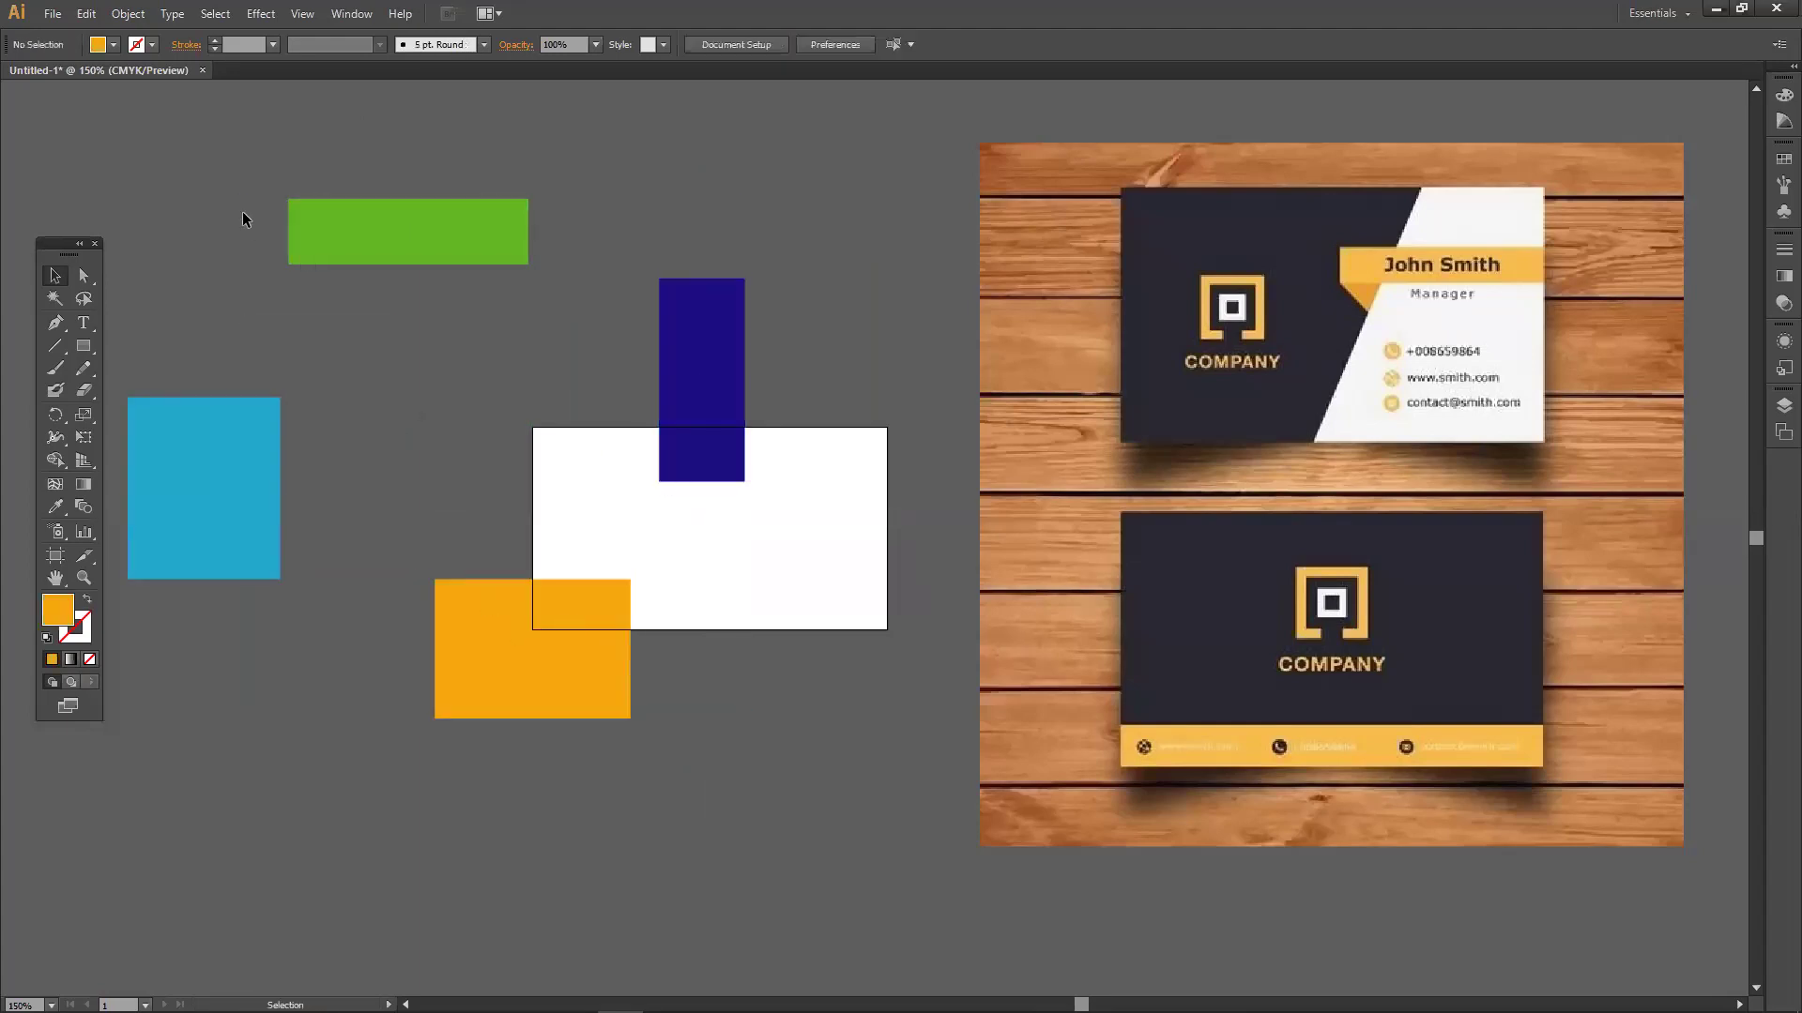
pyautogui.moveTo(518, 542); pyautogui.dragTo(700, 689)
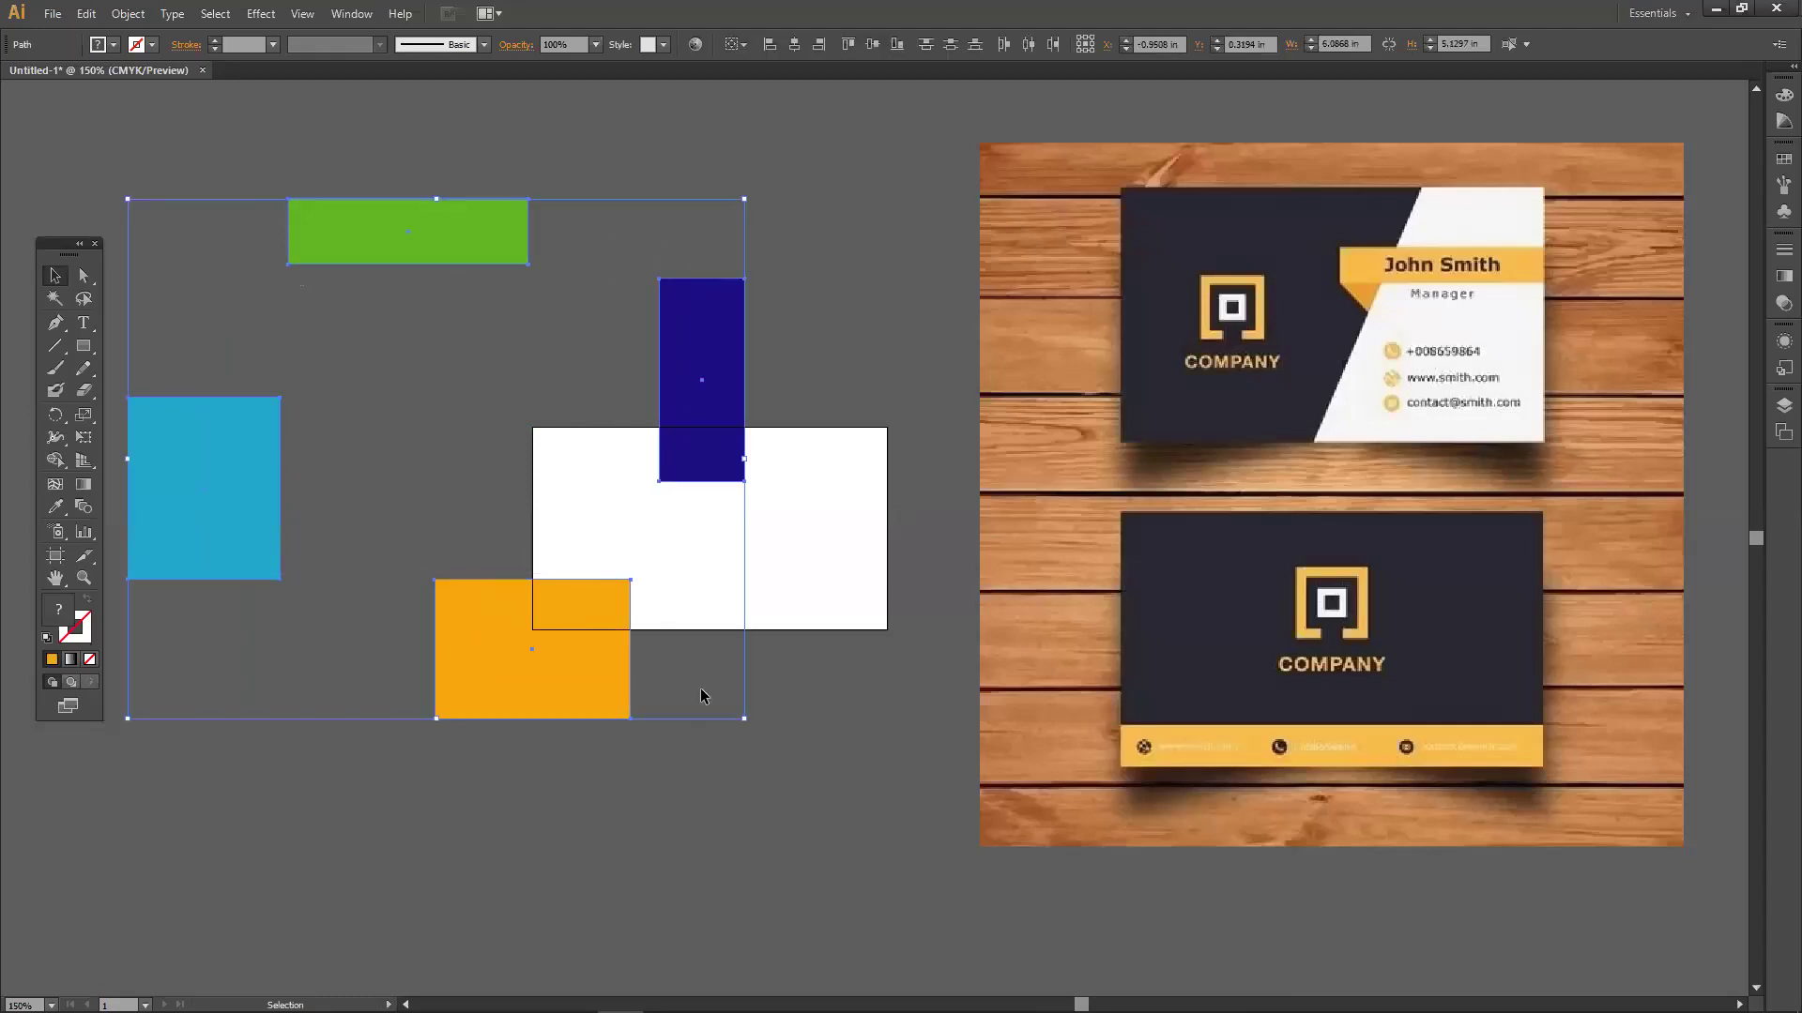
# Minimize Illustrator and rearrange the desktop icons, moving them right and back to the left edge.
pyautogui.click(1716, 9)
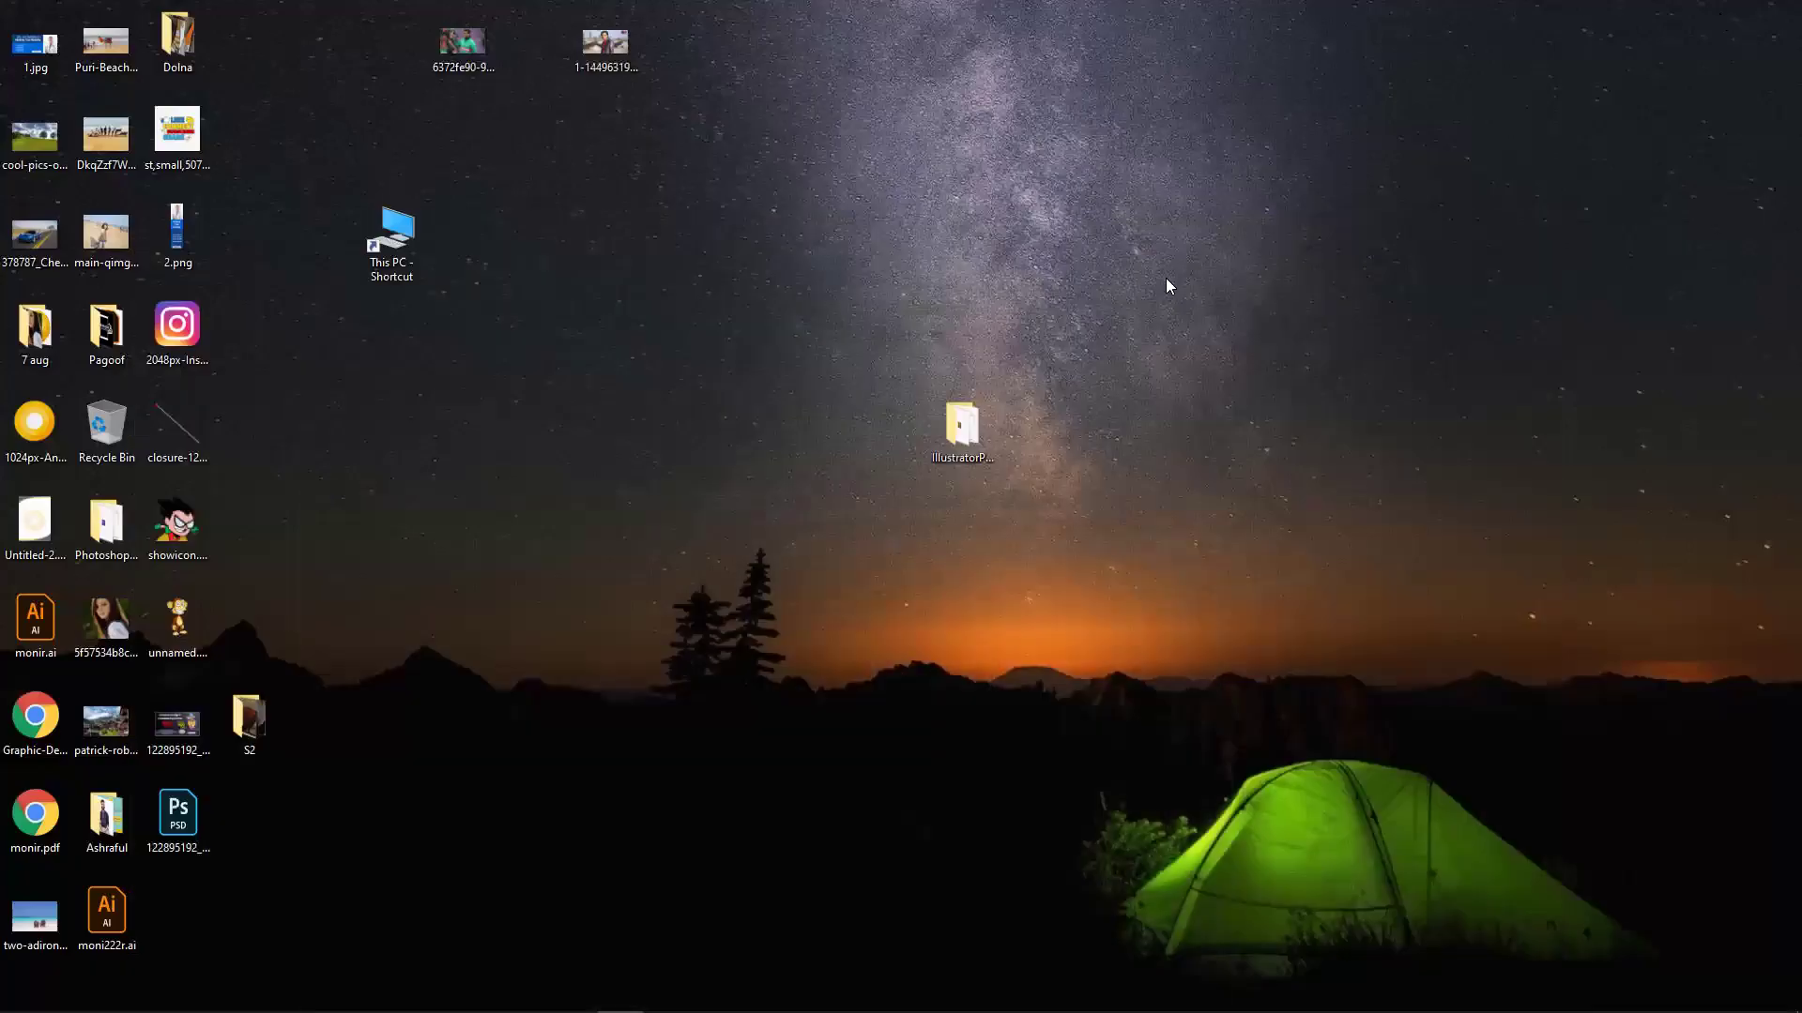
pyautogui.moveTo(424, 272); pyautogui.dragTo(421, 375)
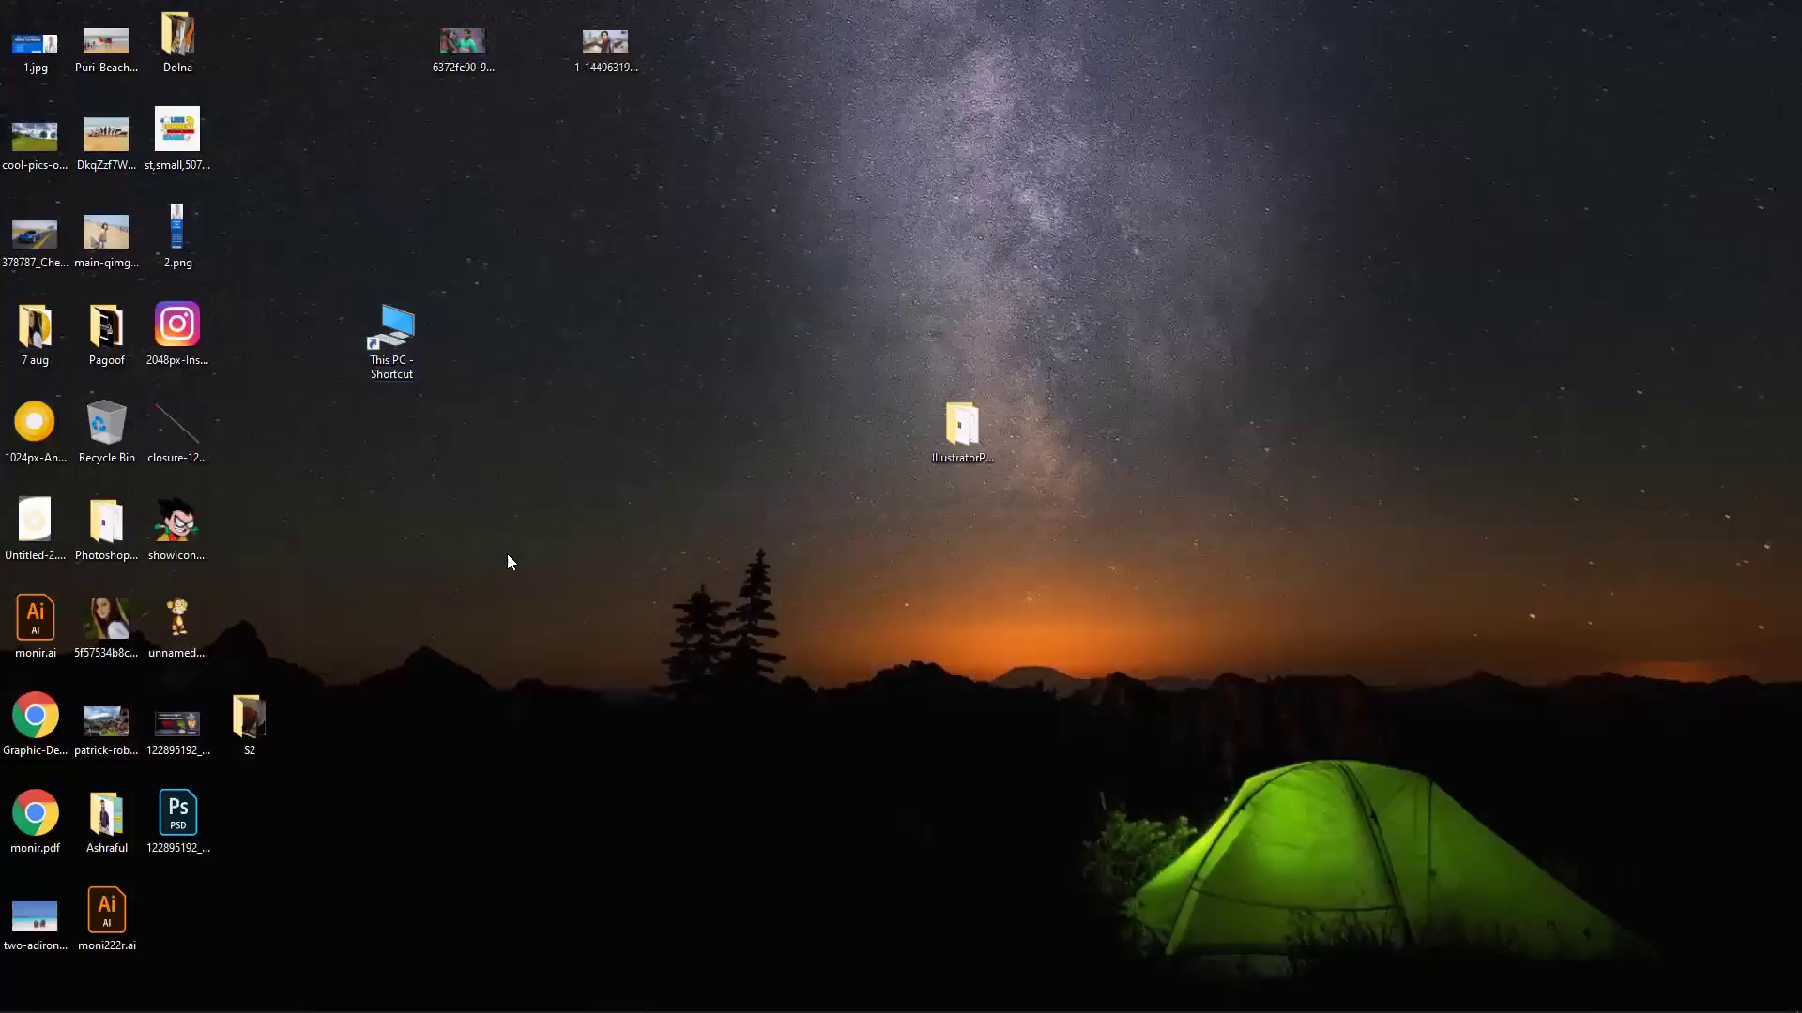
pyautogui.moveTo(652, 805); pyautogui.dragTo(19, 122)
pyautogui.moveTo(115, 255); pyautogui.dragTo(543, 294)
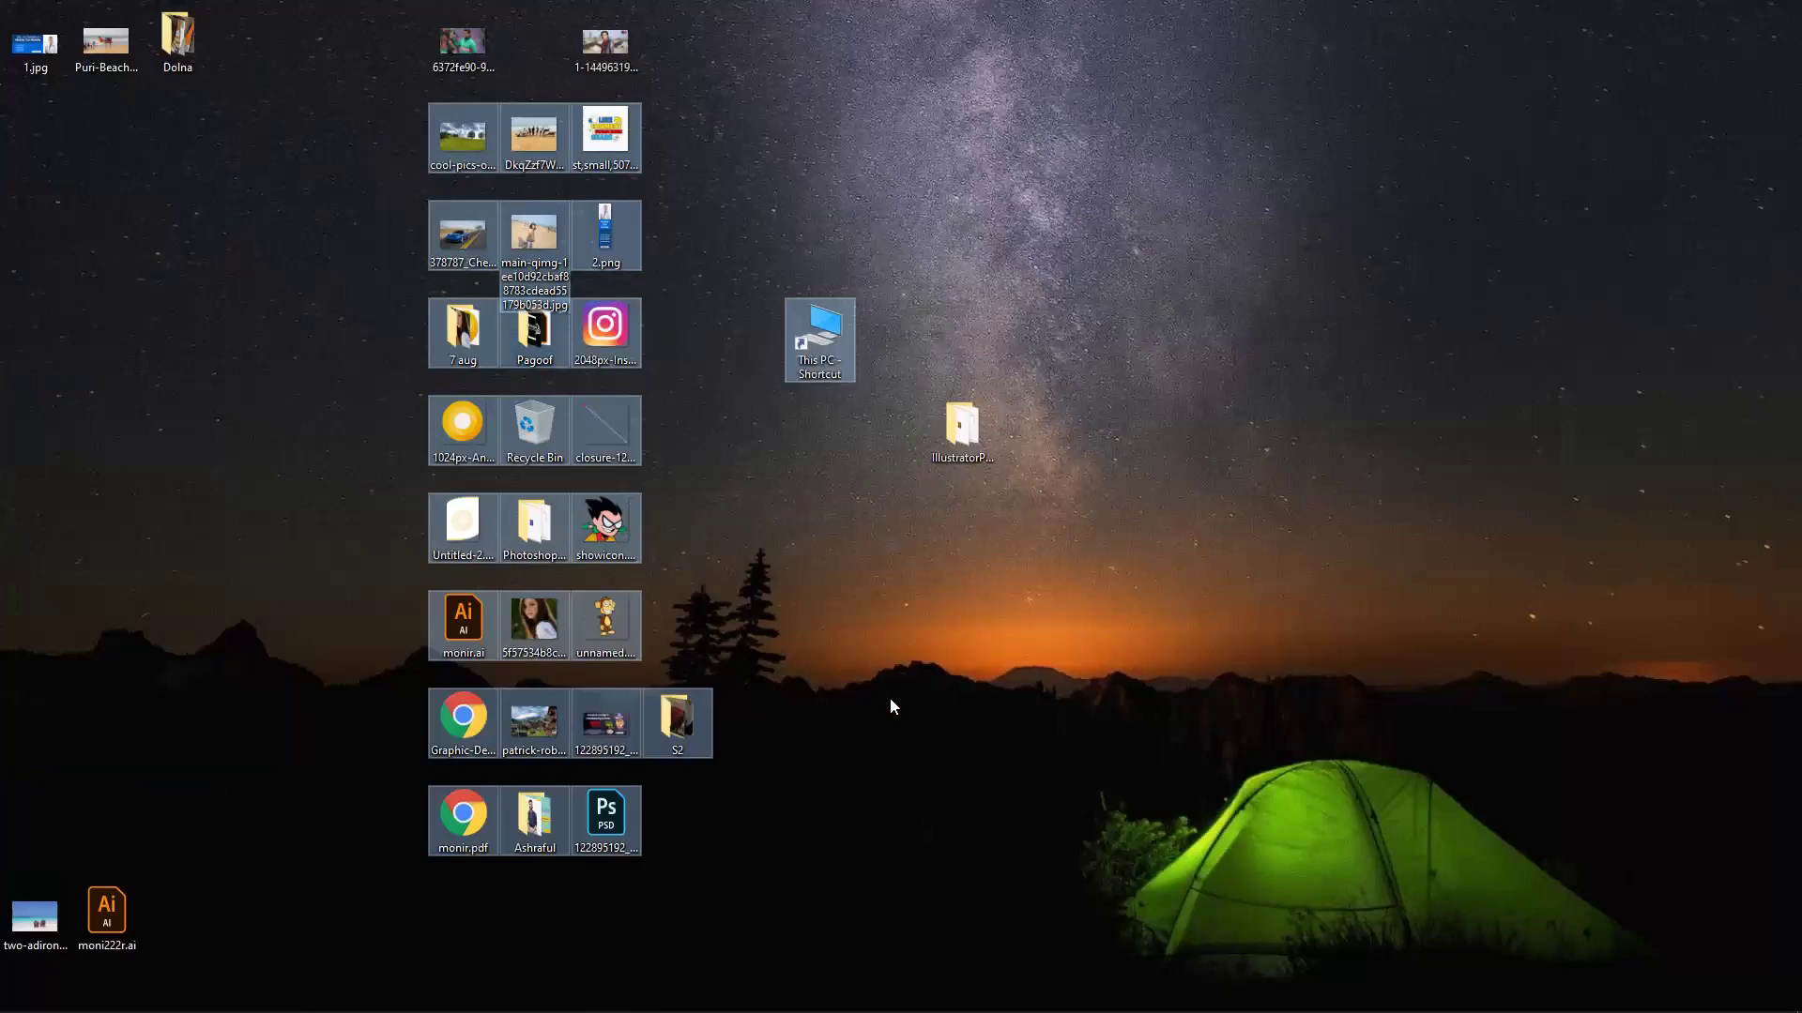
pyautogui.moveTo(871, 727); pyautogui.dragTo(776, 777)
pyautogui.moveTo(654, 644); pyautogui.dragTo(353, 122)
pyautogui.moveTo(520, 283); pyautogui.dragTo(37, 291)
# Back in Illustrator, delete the selected coloured rectangles, leaving only the white card.
pyautogui.click(512, 449)
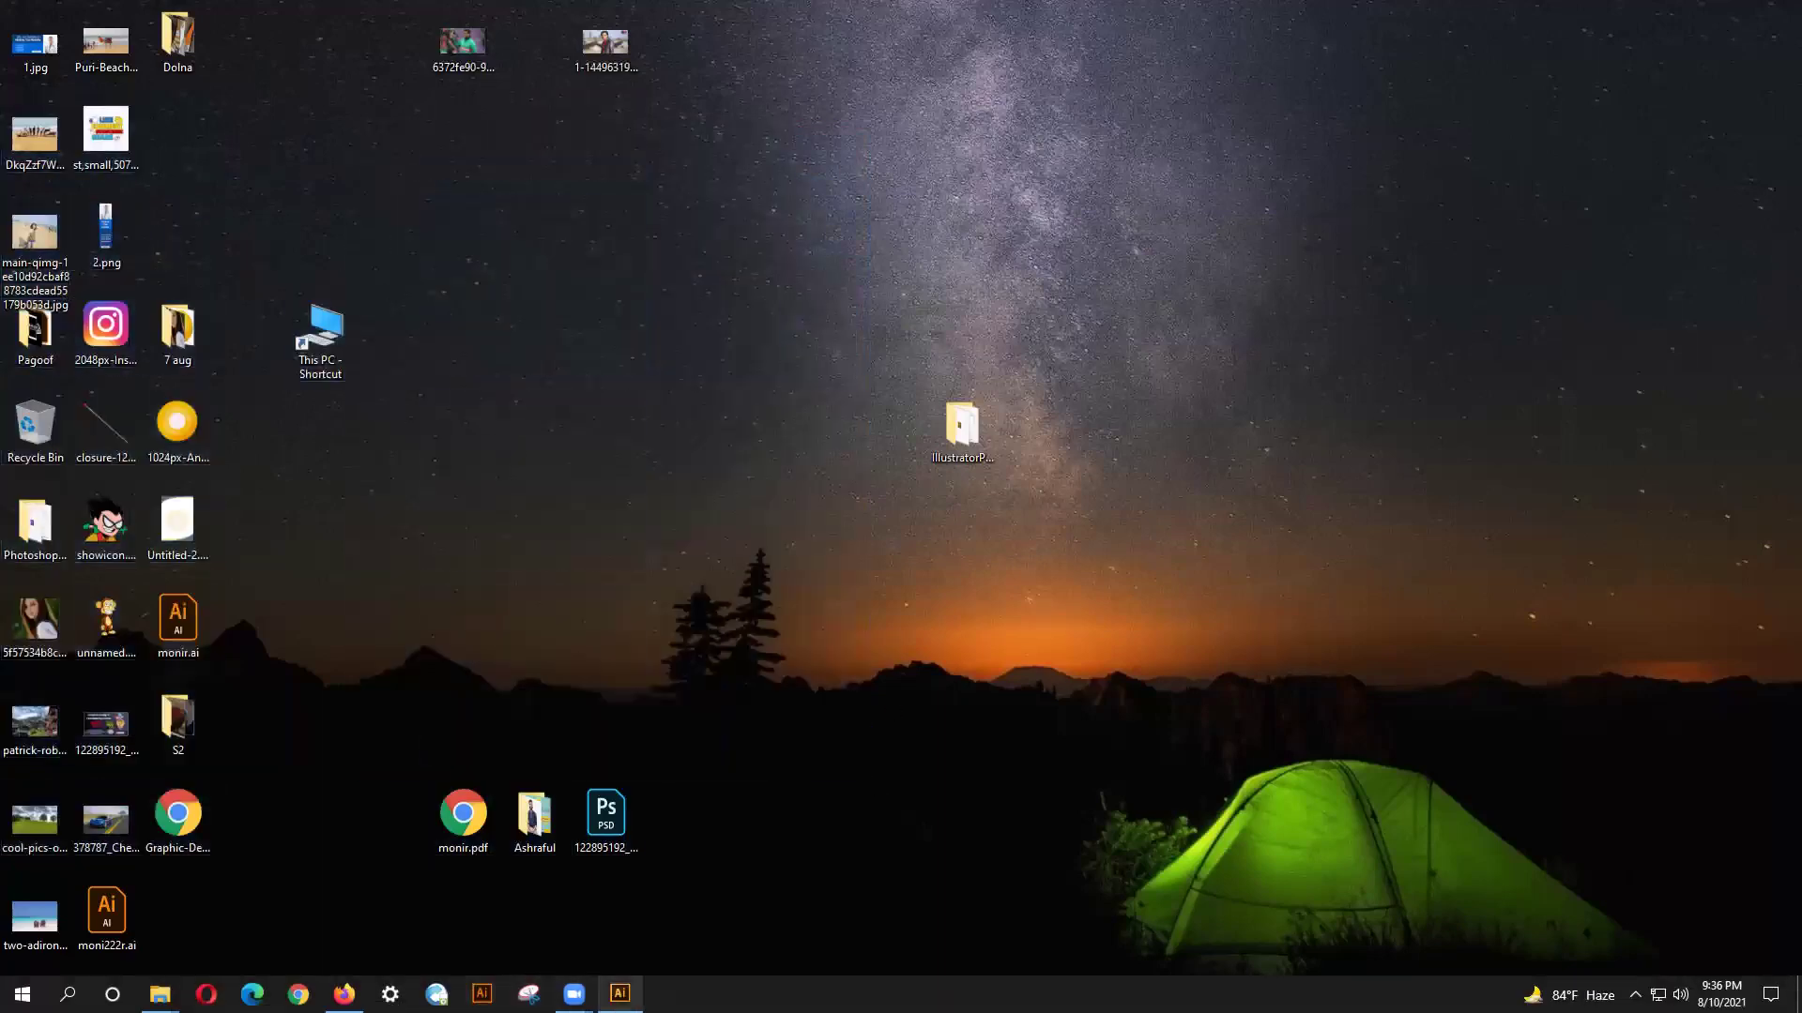
pyautogui.click(619, 993)
pyautogui.press('Delete')
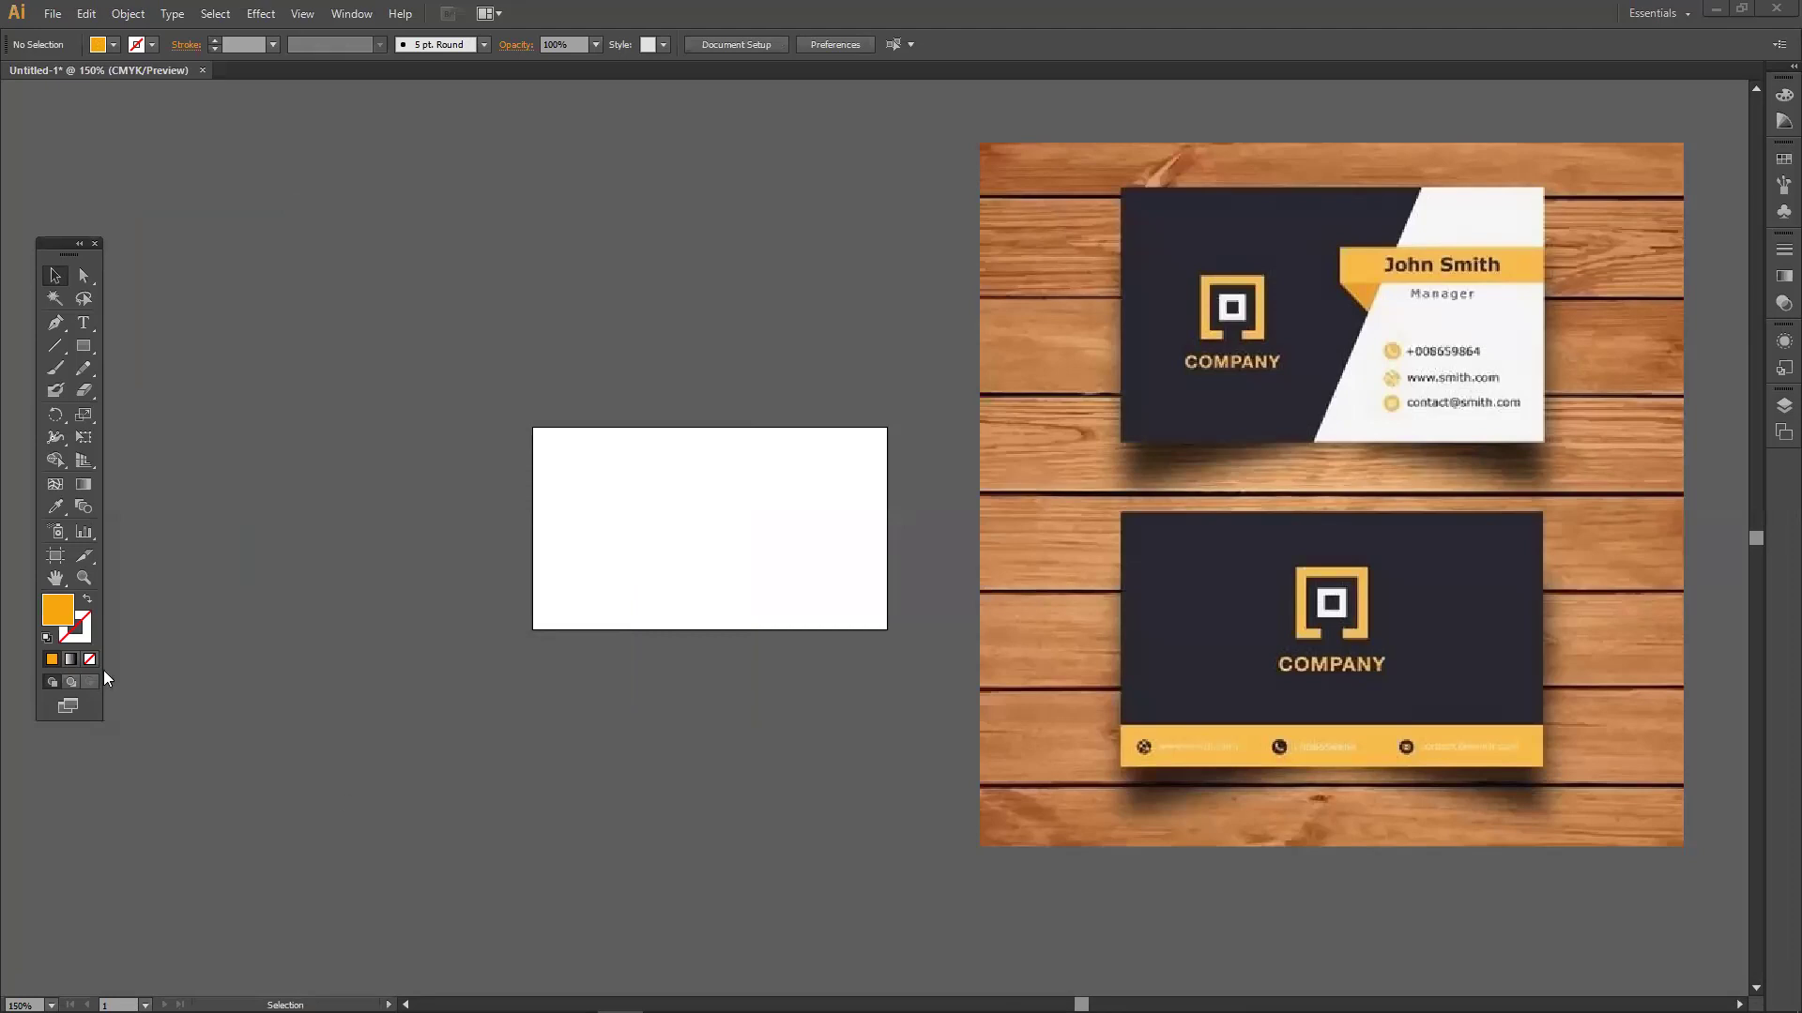
# Nudge the wood-background reference image a little to the left.
pyautogui.scroll(1, 150, 622)
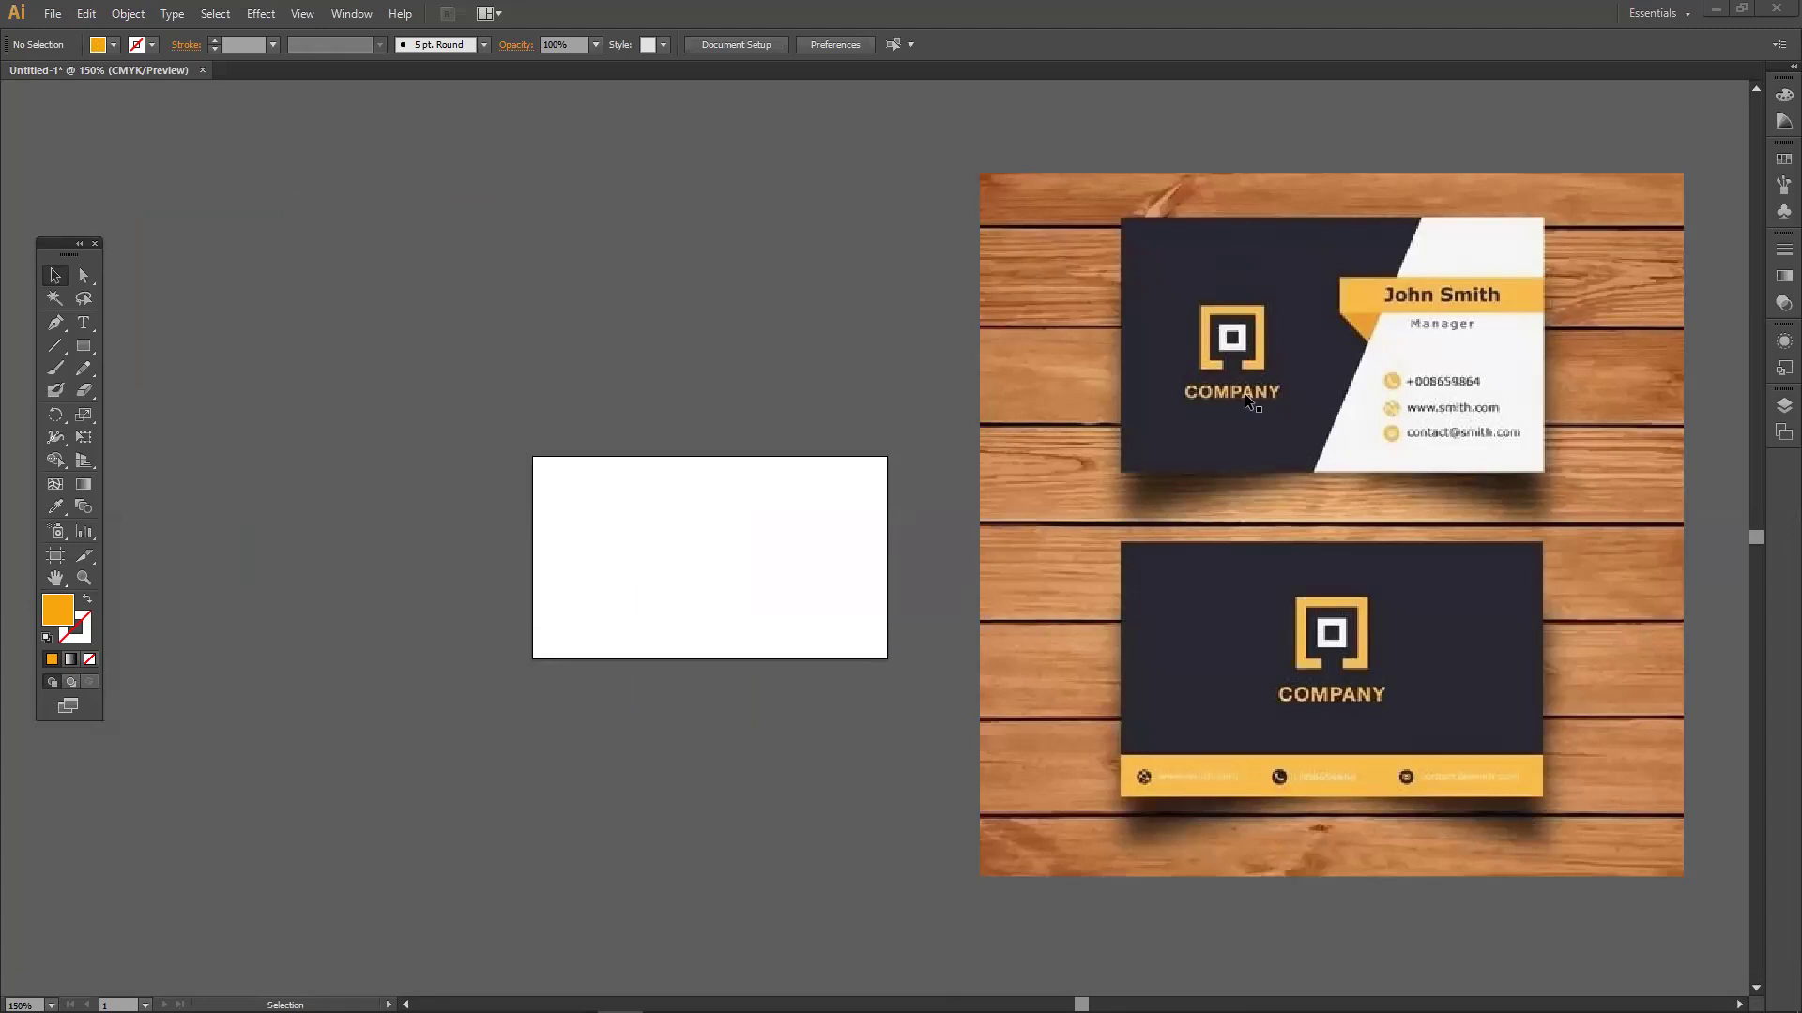
pyautogui.moveTo(1096, 362)
pyautogui.mouseDown()
pyautogui.moveTo(1008, 363)
pyautogui.moveTo(1083, 362)
pyautogui.mouseUp()
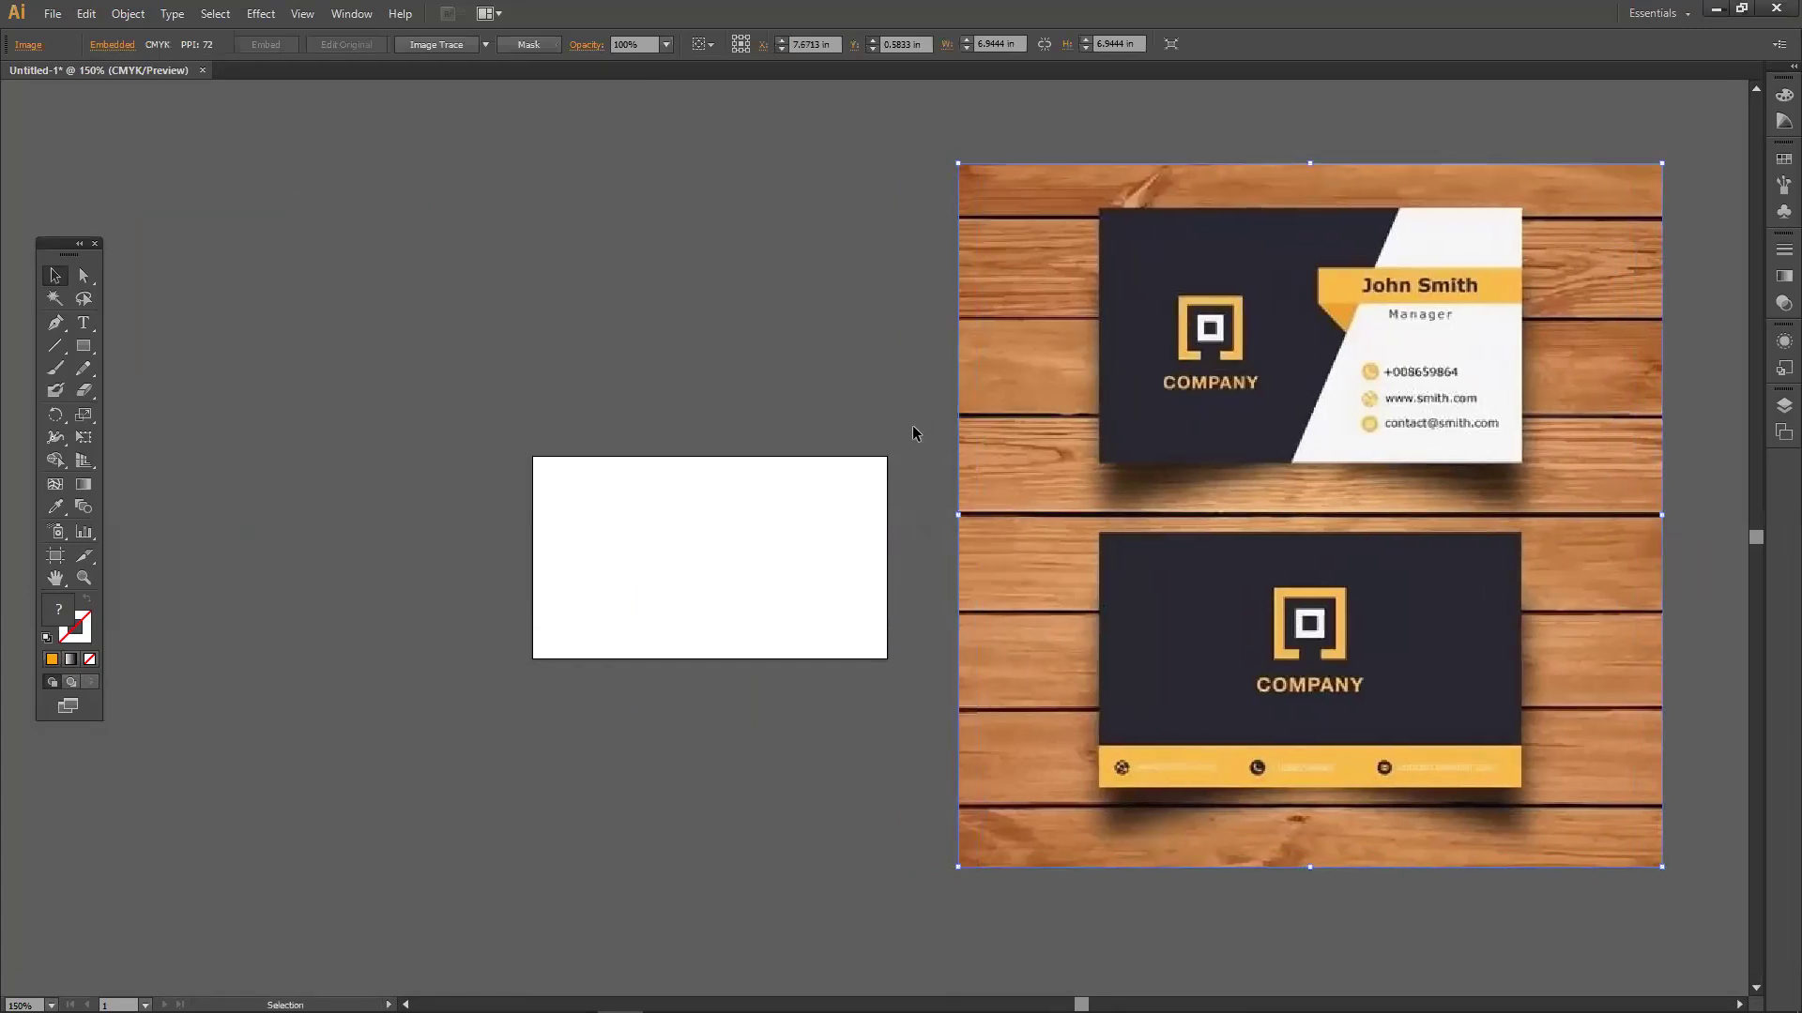
# Draw a first rectangle from the white card's corner, then discard it.
pyautogui.moveTo(83, 345); pyautogui.dragTo(120, 349)
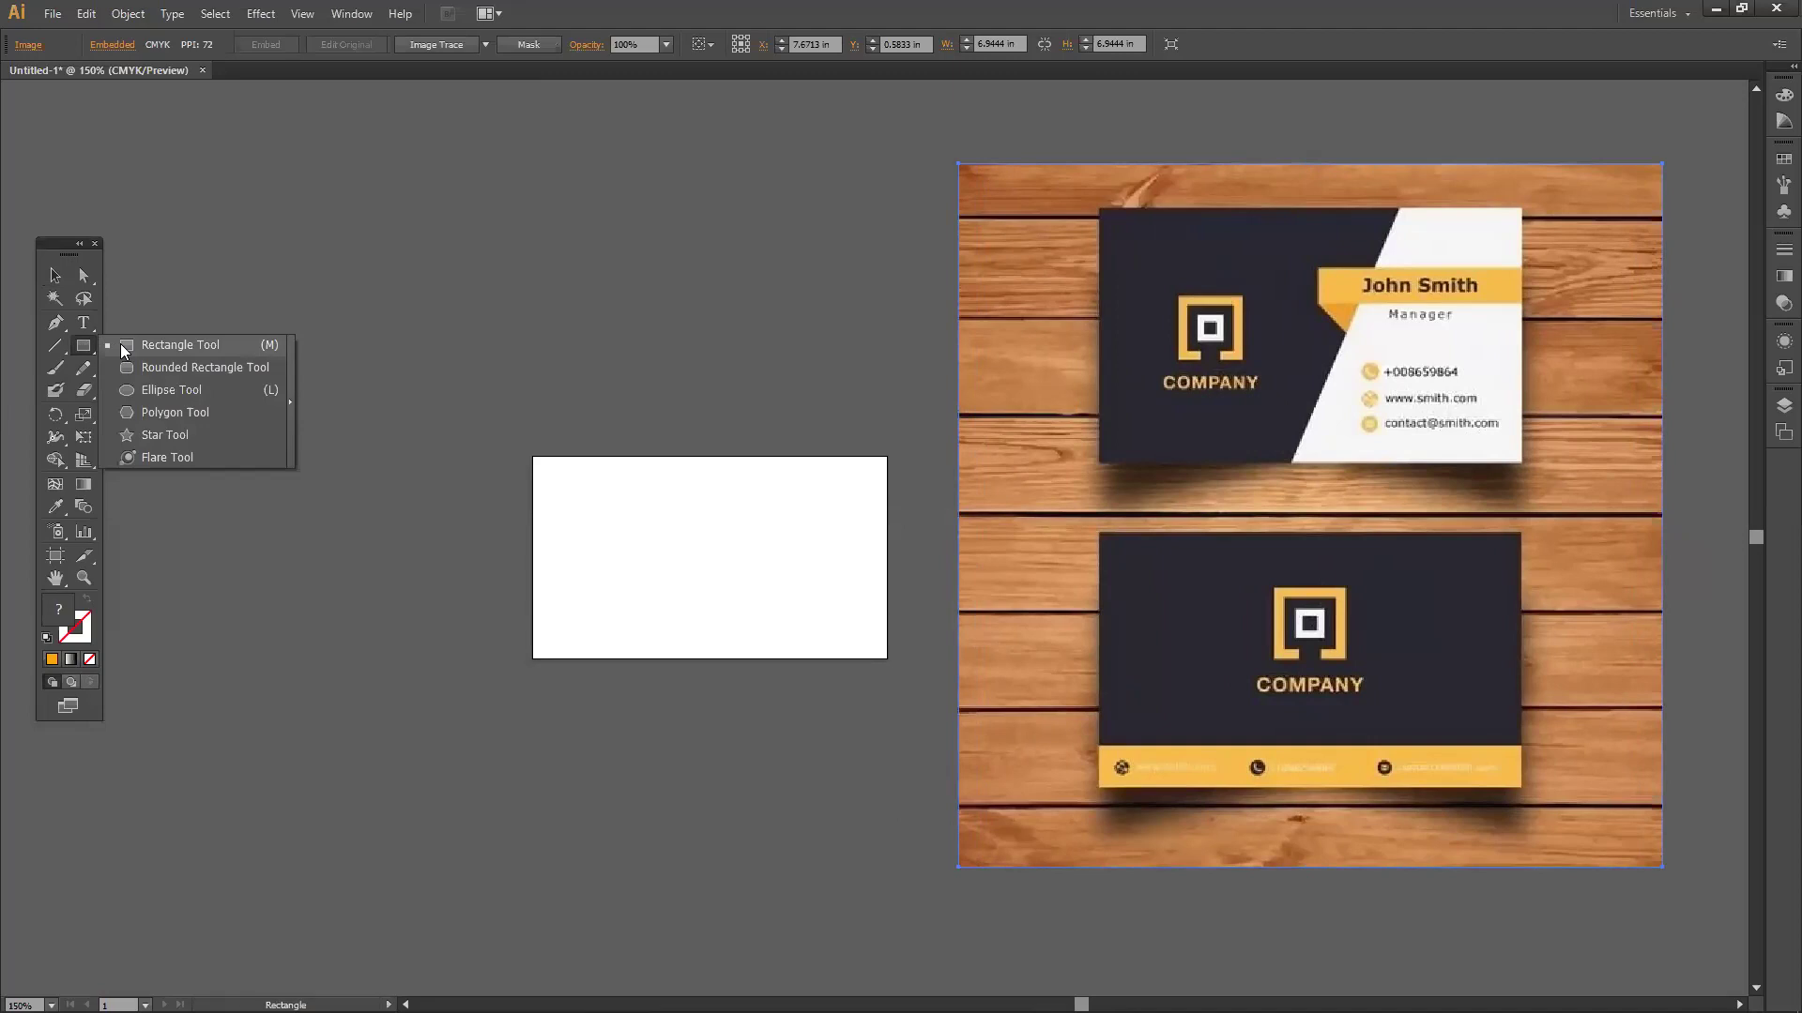
pyautogui.moveTo(120, 343); pyautogui.dragTo(120, 344)
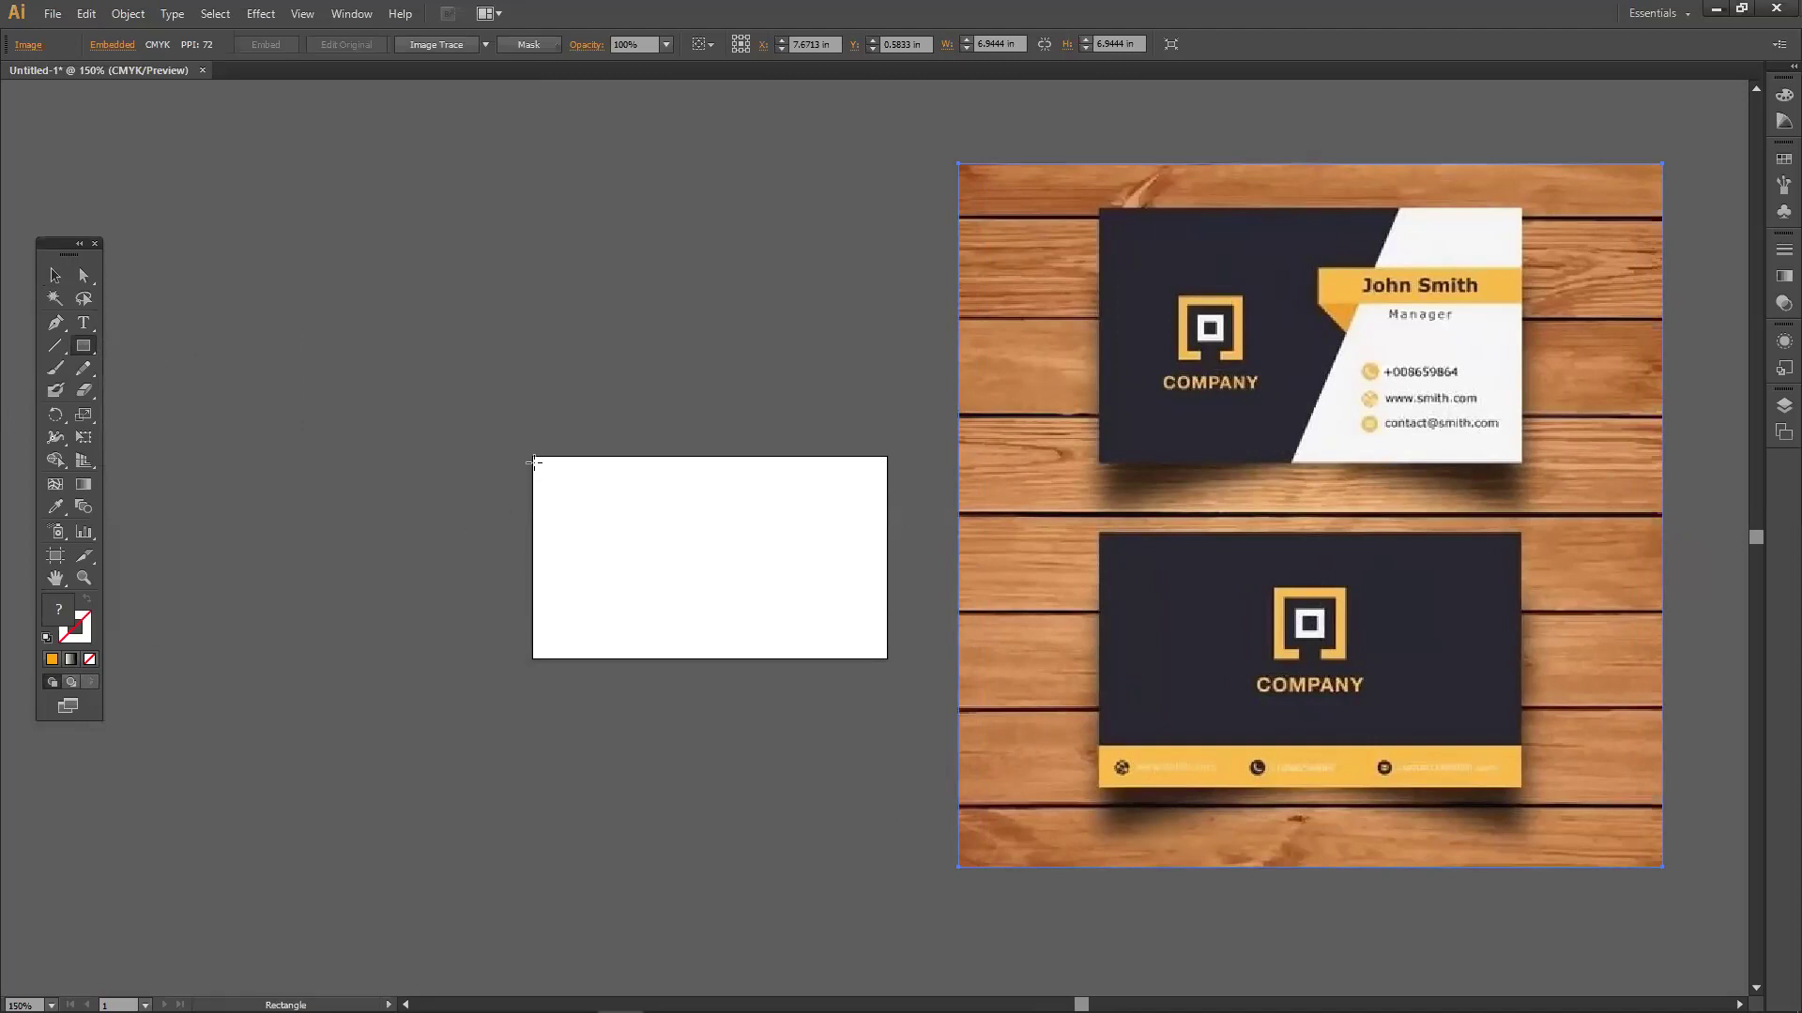
pyautogui.moveTo(530, 456)
pyautogui.mouseDown()
pyautogui.moveTo(615, 635)
pyautogui.moveTo(909, 659)
pyautogui.mouseUp()
pyautogui.click(55, 275)
pyautogui.moveTo(567, 472); pyautogui.dragTo(467, 362)
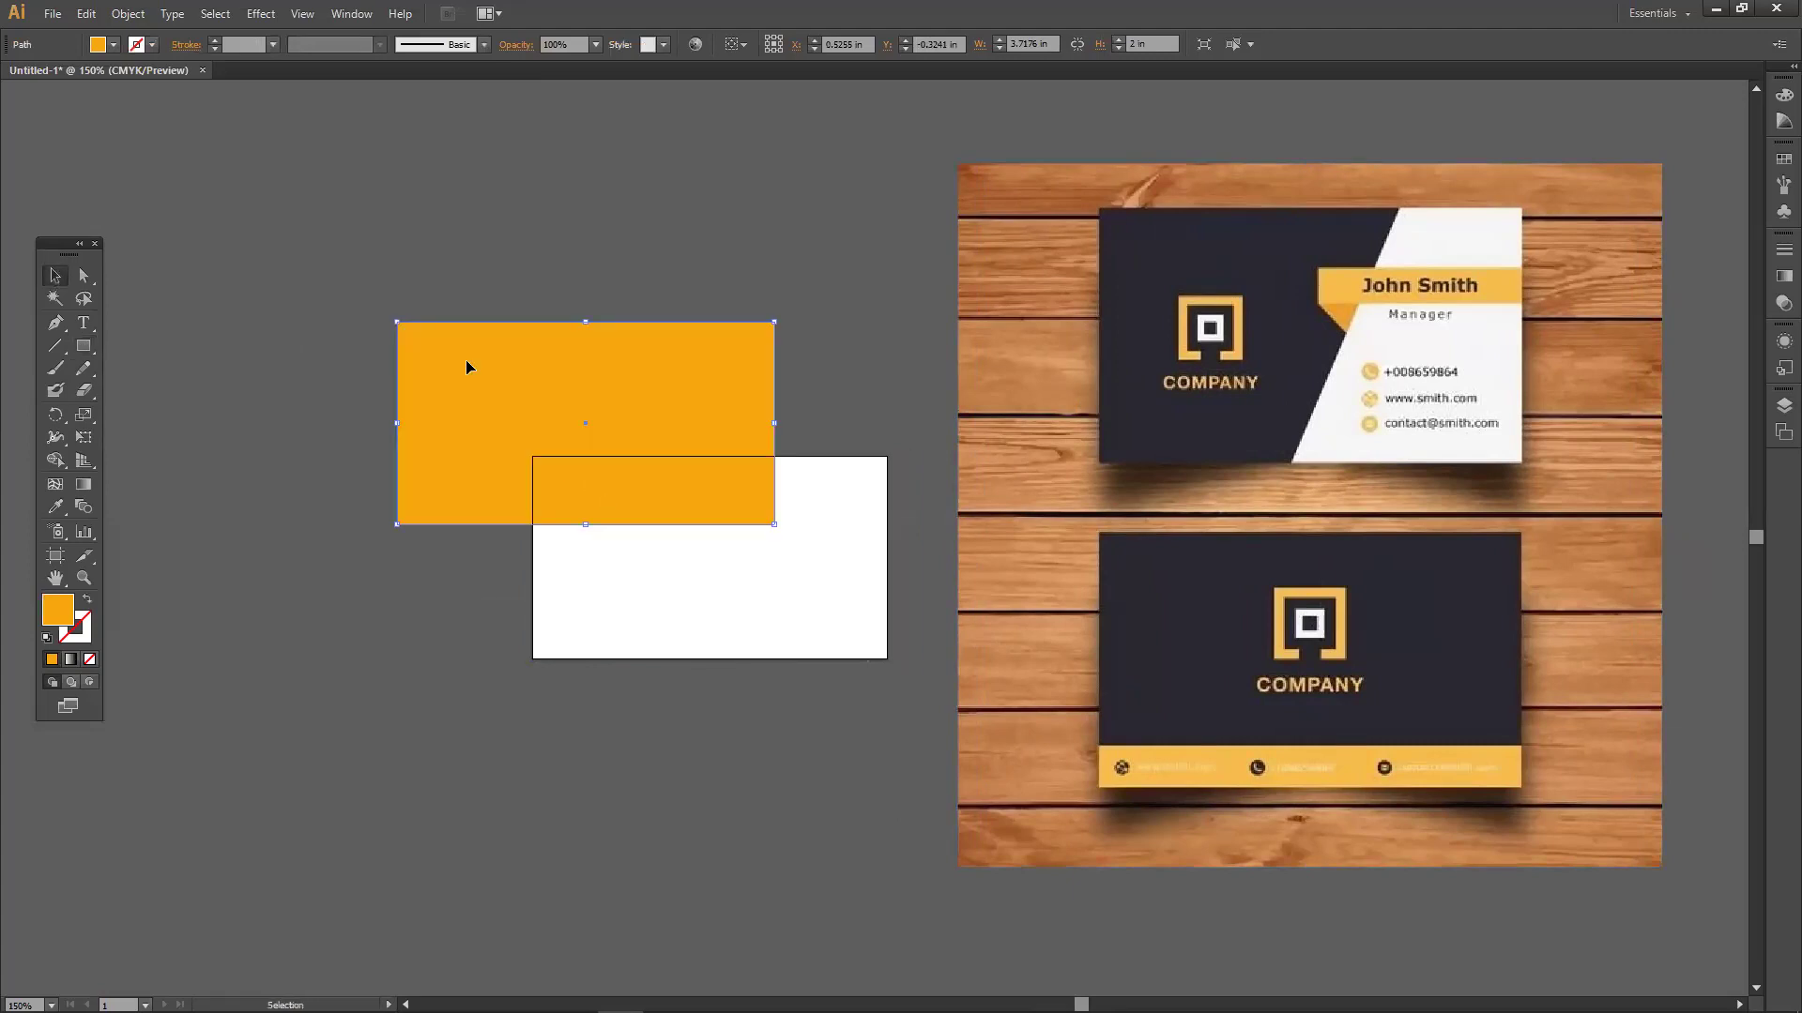
pyautogui.press('Delete')
# Draw a new orange 3.5 × 2 in rectangle and align it exactly over the white card.
pyautogui.click(83, 347)
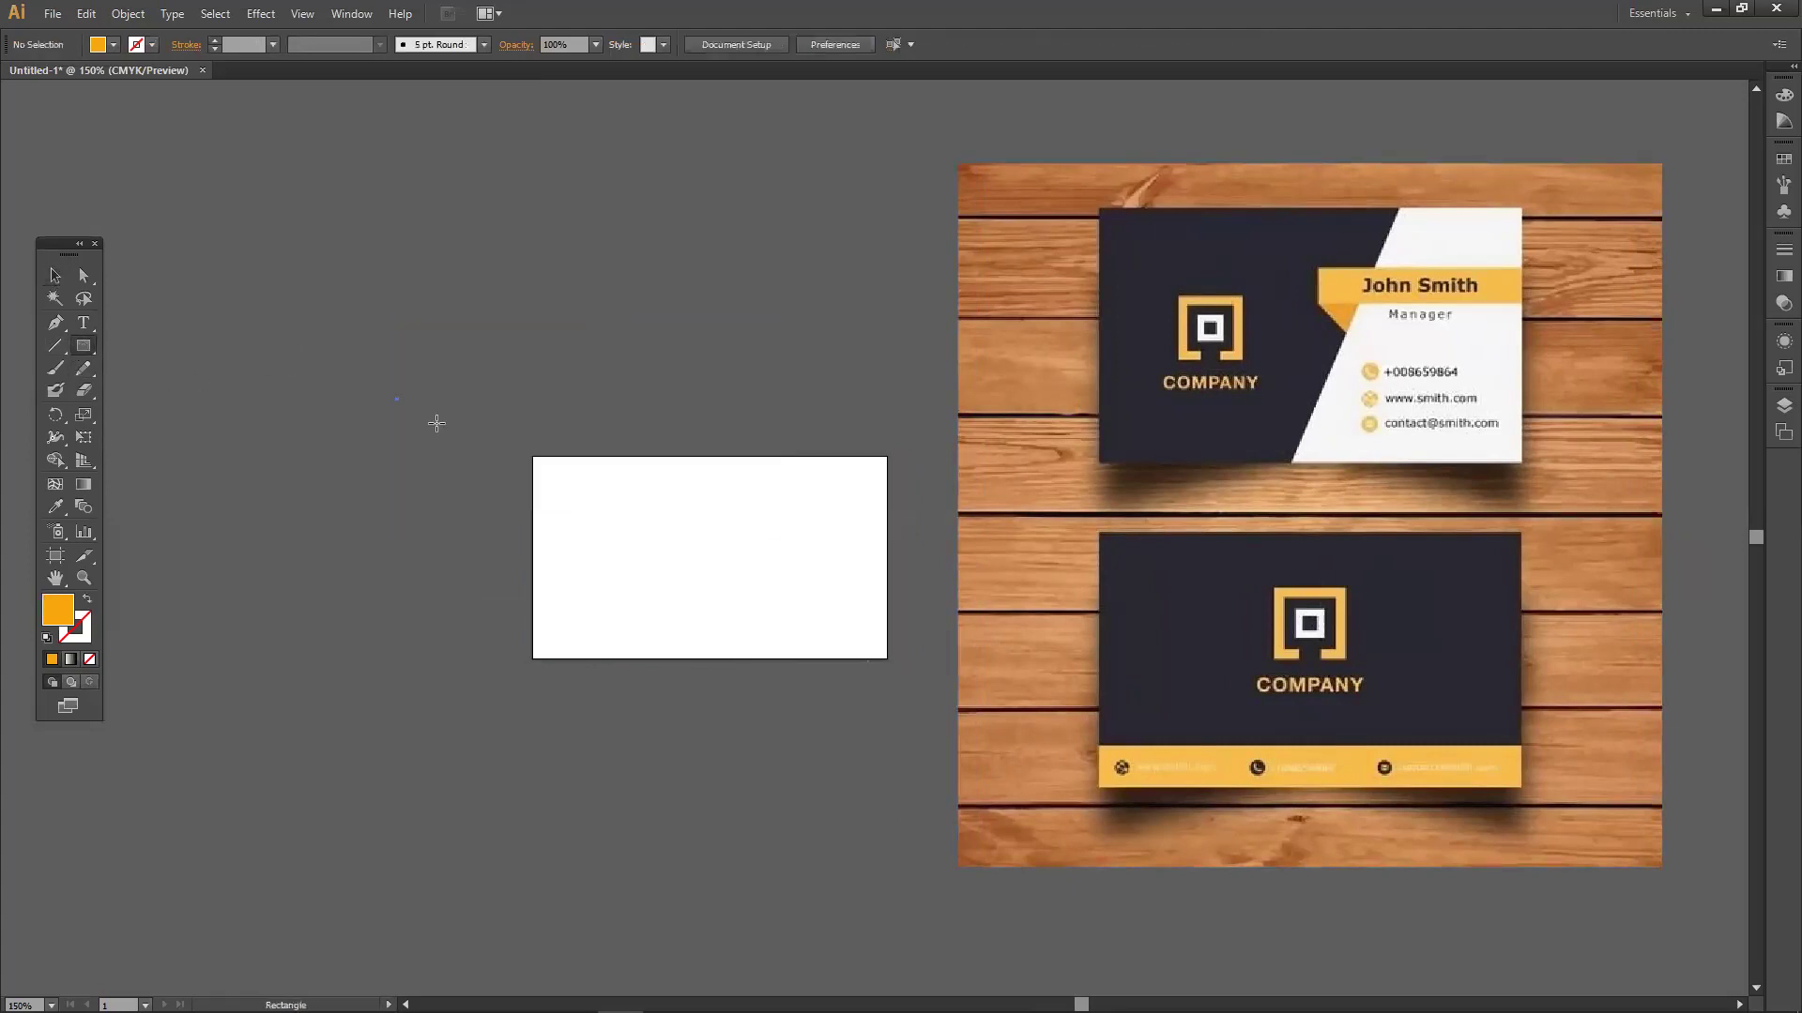
pyautogui.moveTo(395, 397); pyautogui.dragTo(524, 470)
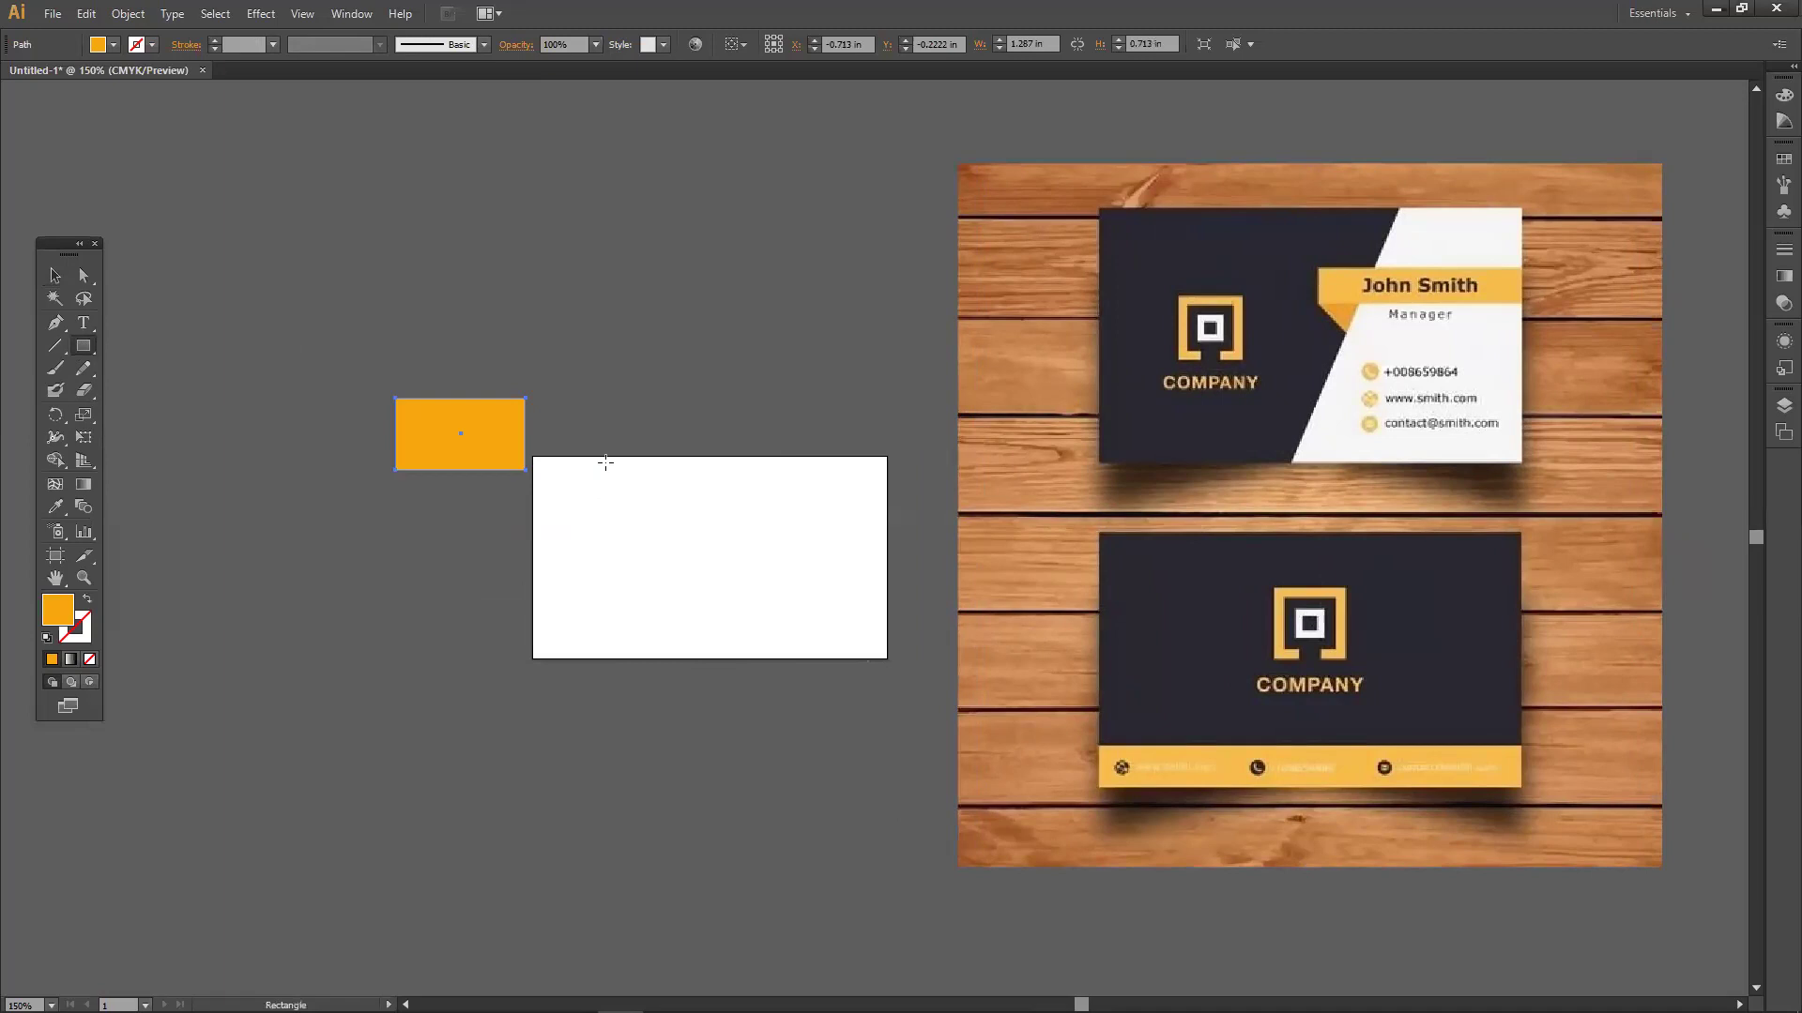
pyautogui.click(55, 275)
pyautogui.moveTo(466, 436); pyautogui.dragTo(888, 659)
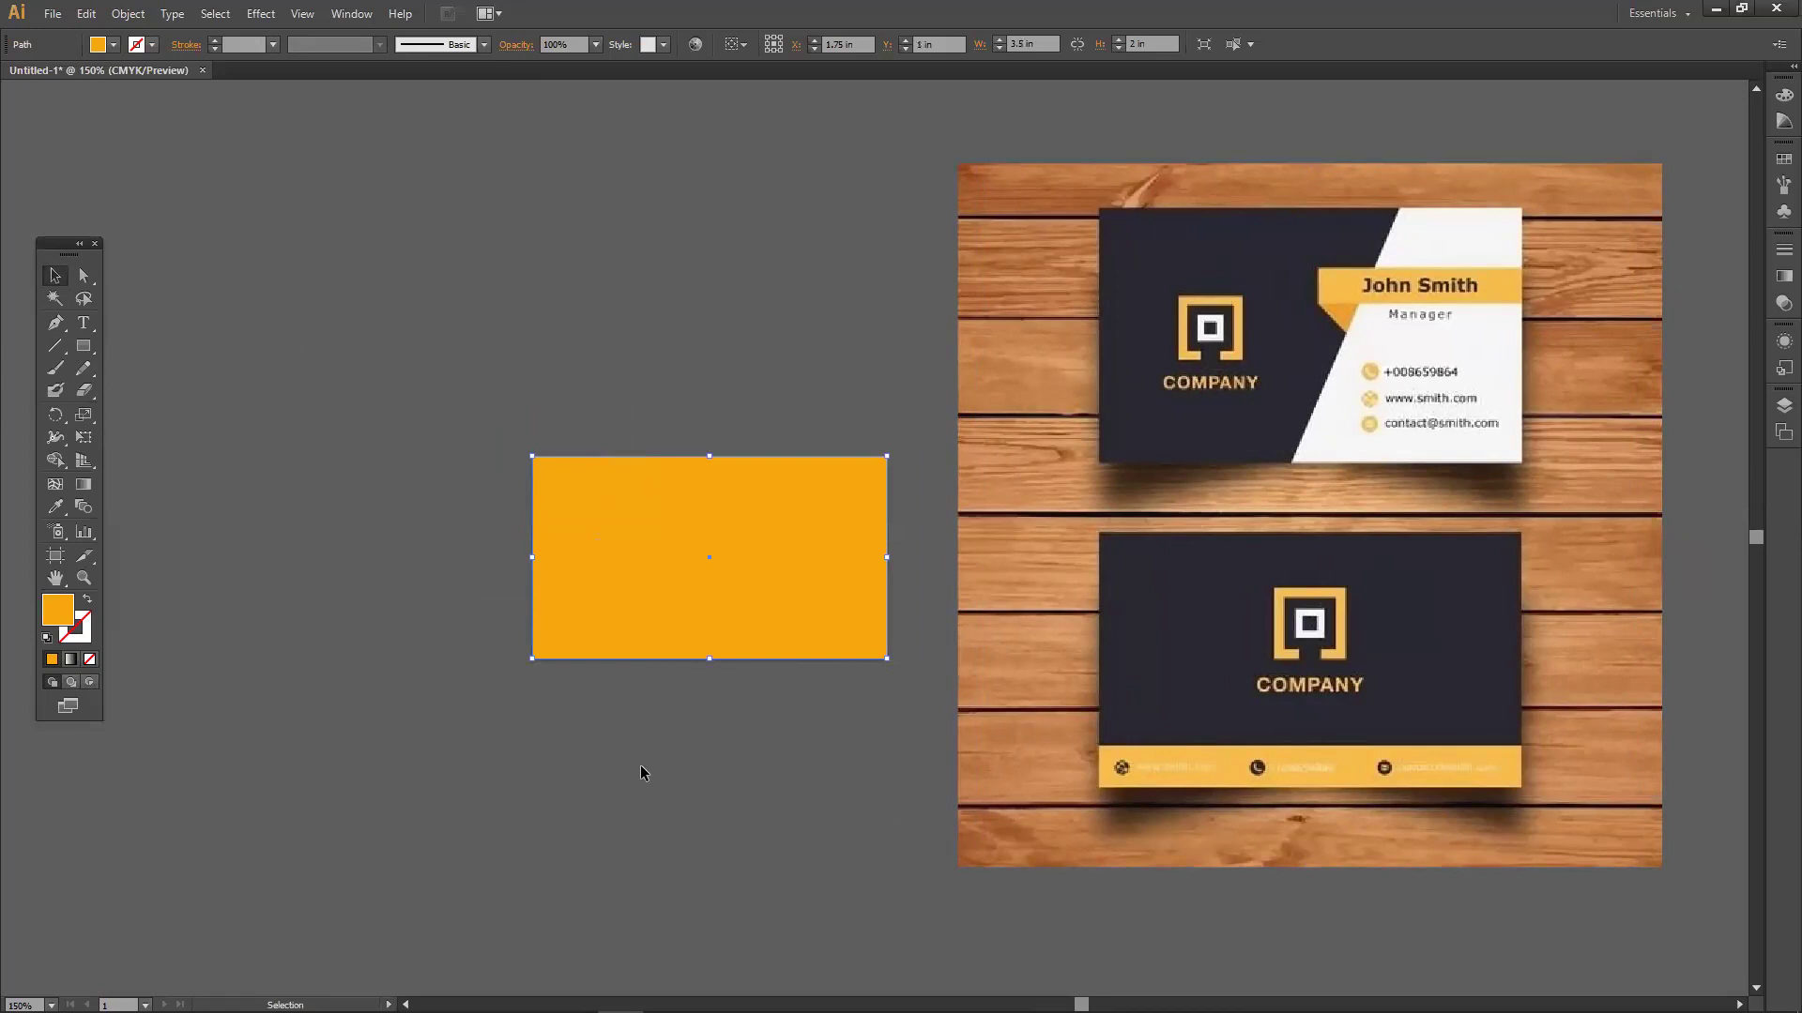
pyautogui.click(550, 785)
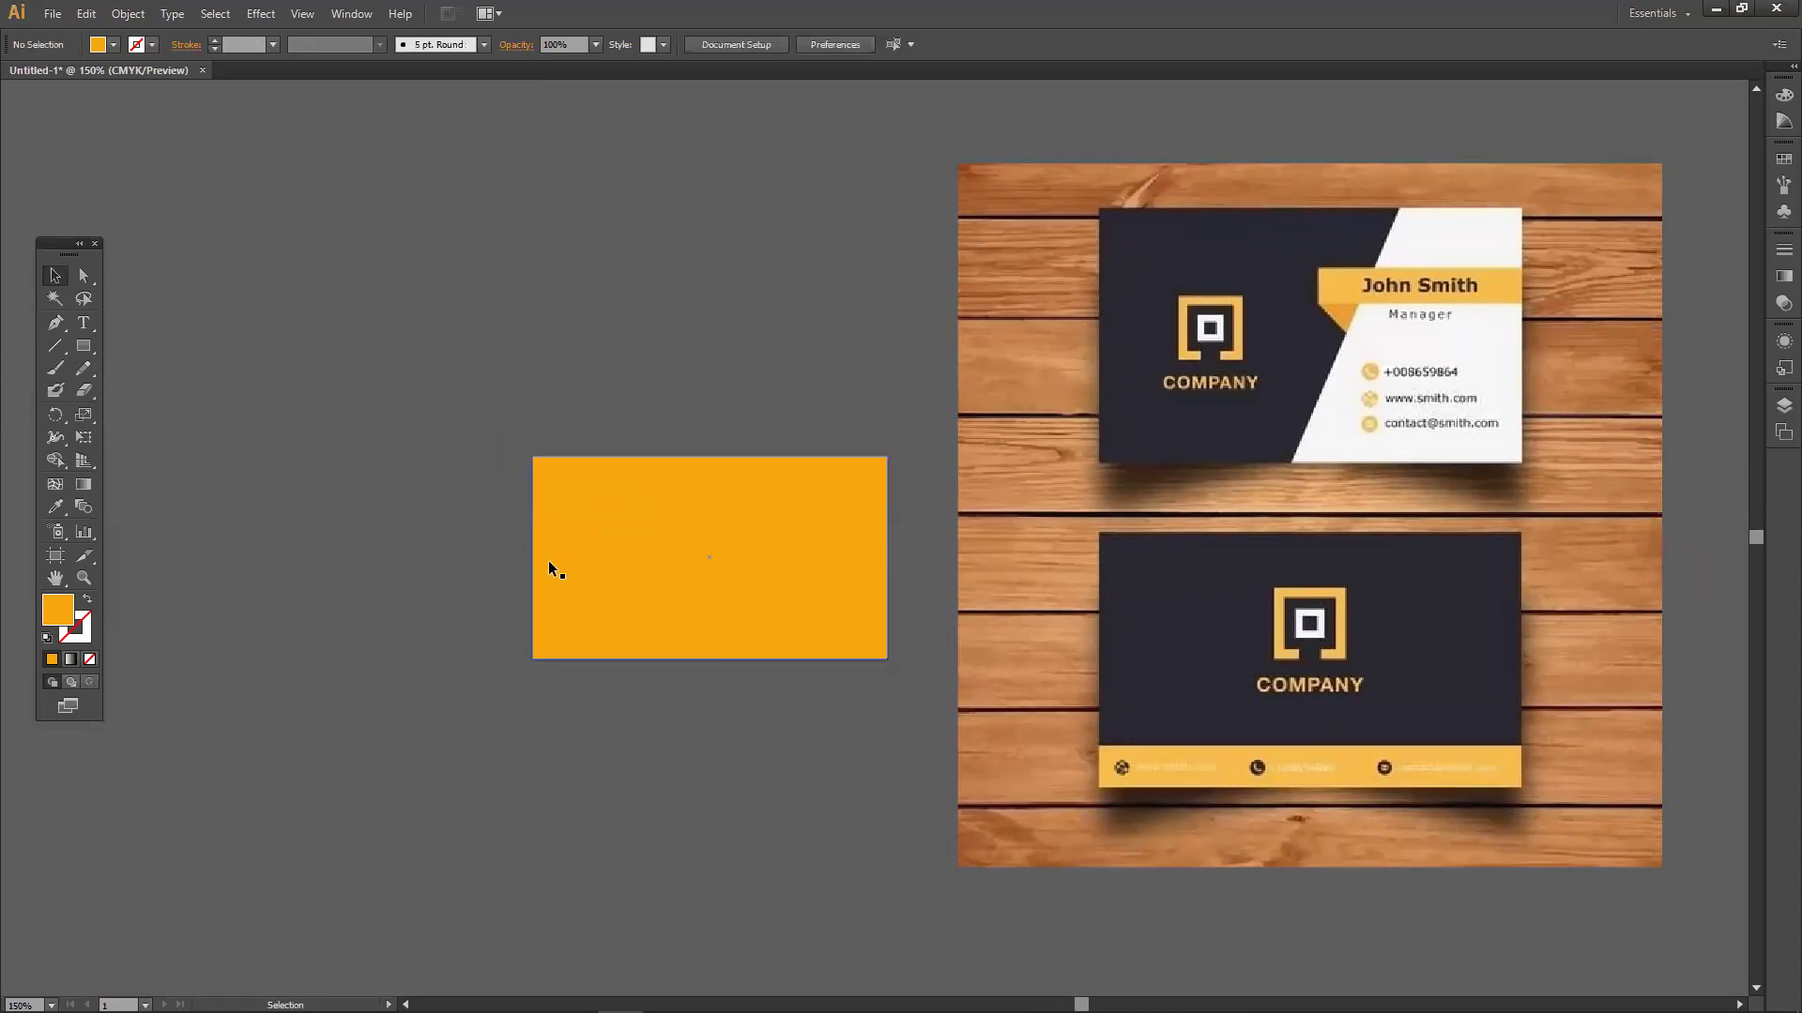
pyautogui.moveTo(597, 582); pyautogui.dragTo(658, 581)
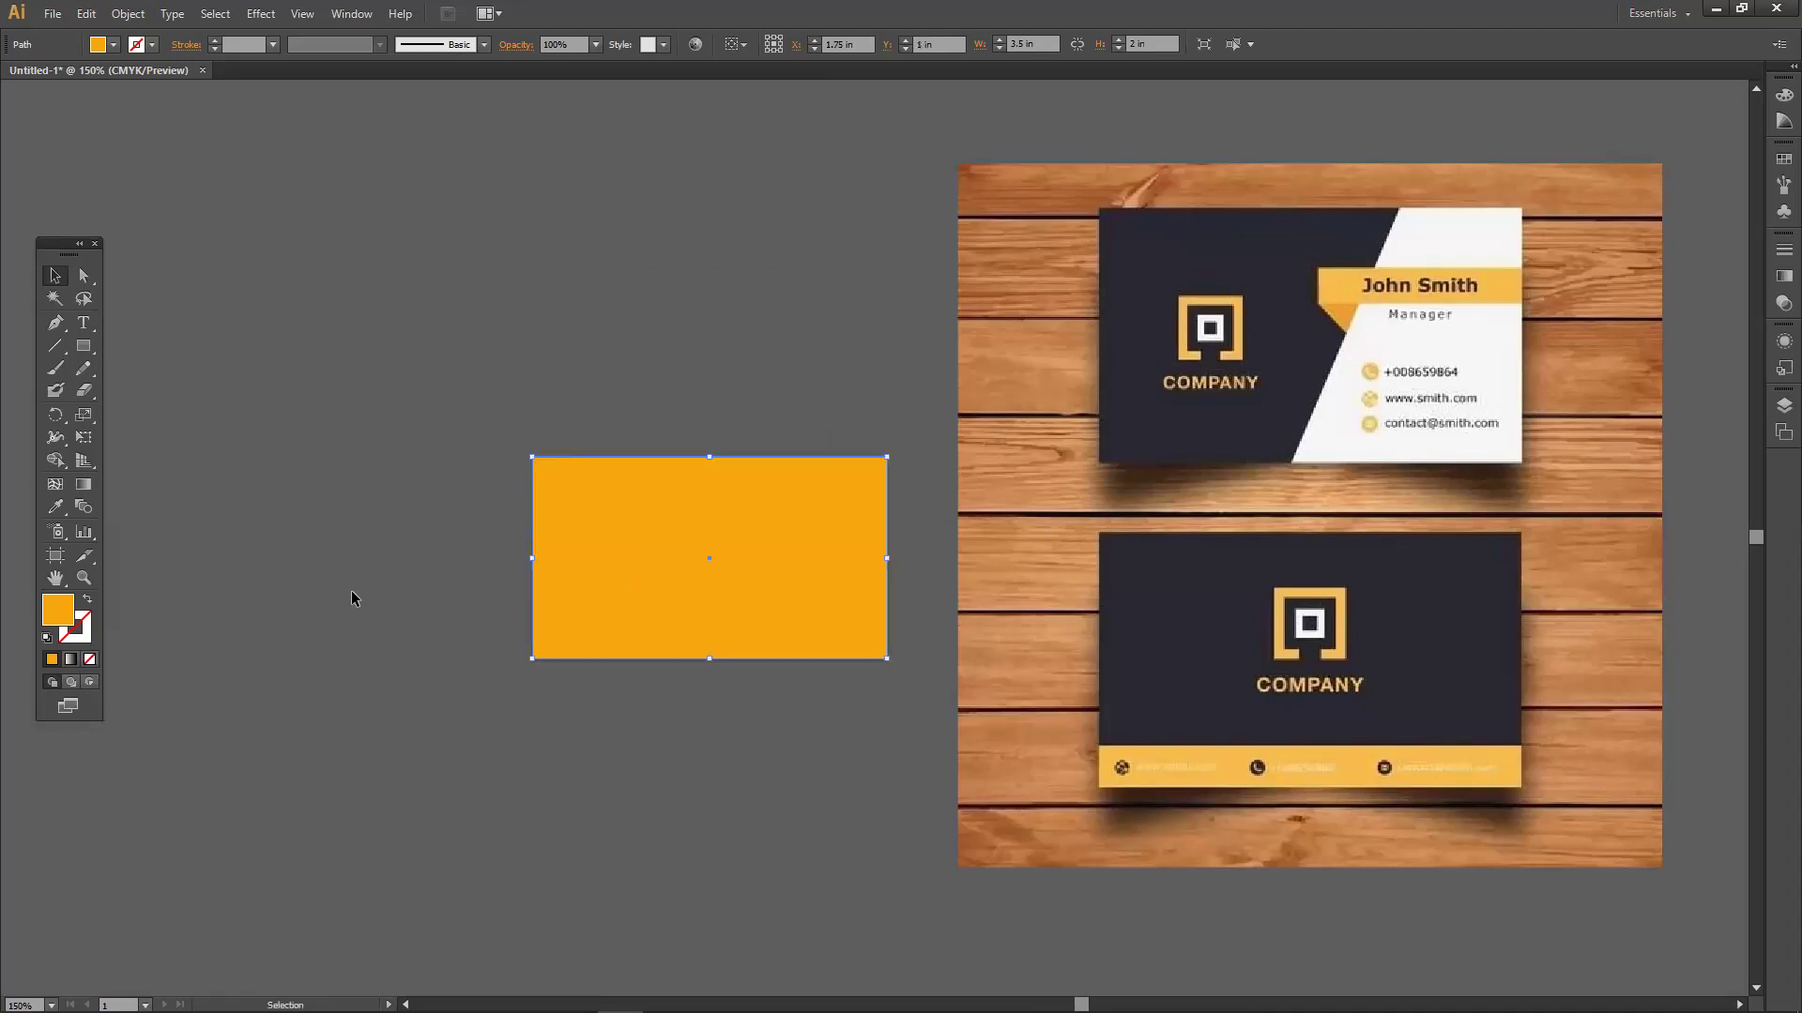
pyautogui.click(350, 590)
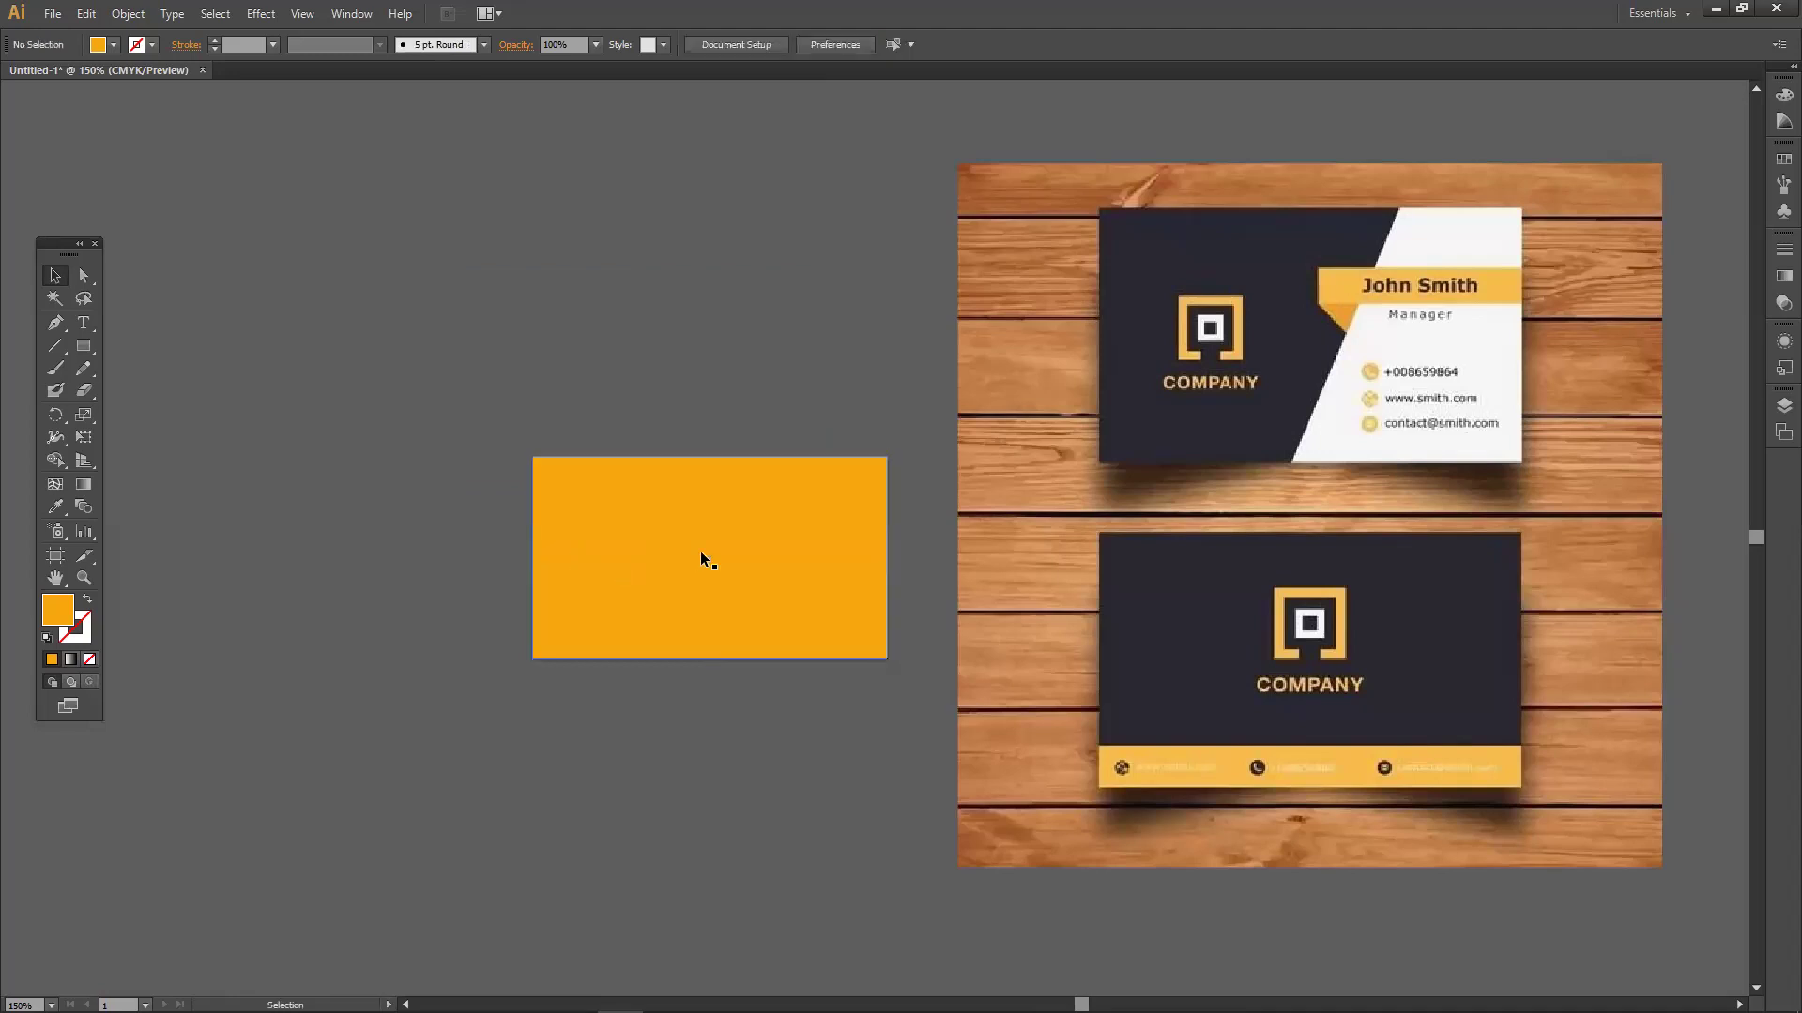
# Change the orange rectangle's fill to light grey and realign it over the white card.
pyautogui.click(651, 531)
pyautogui.doubleClick(58, 610)
pyautogui.moveTo(713, 473); pyautogui.dragTo(652, 433)
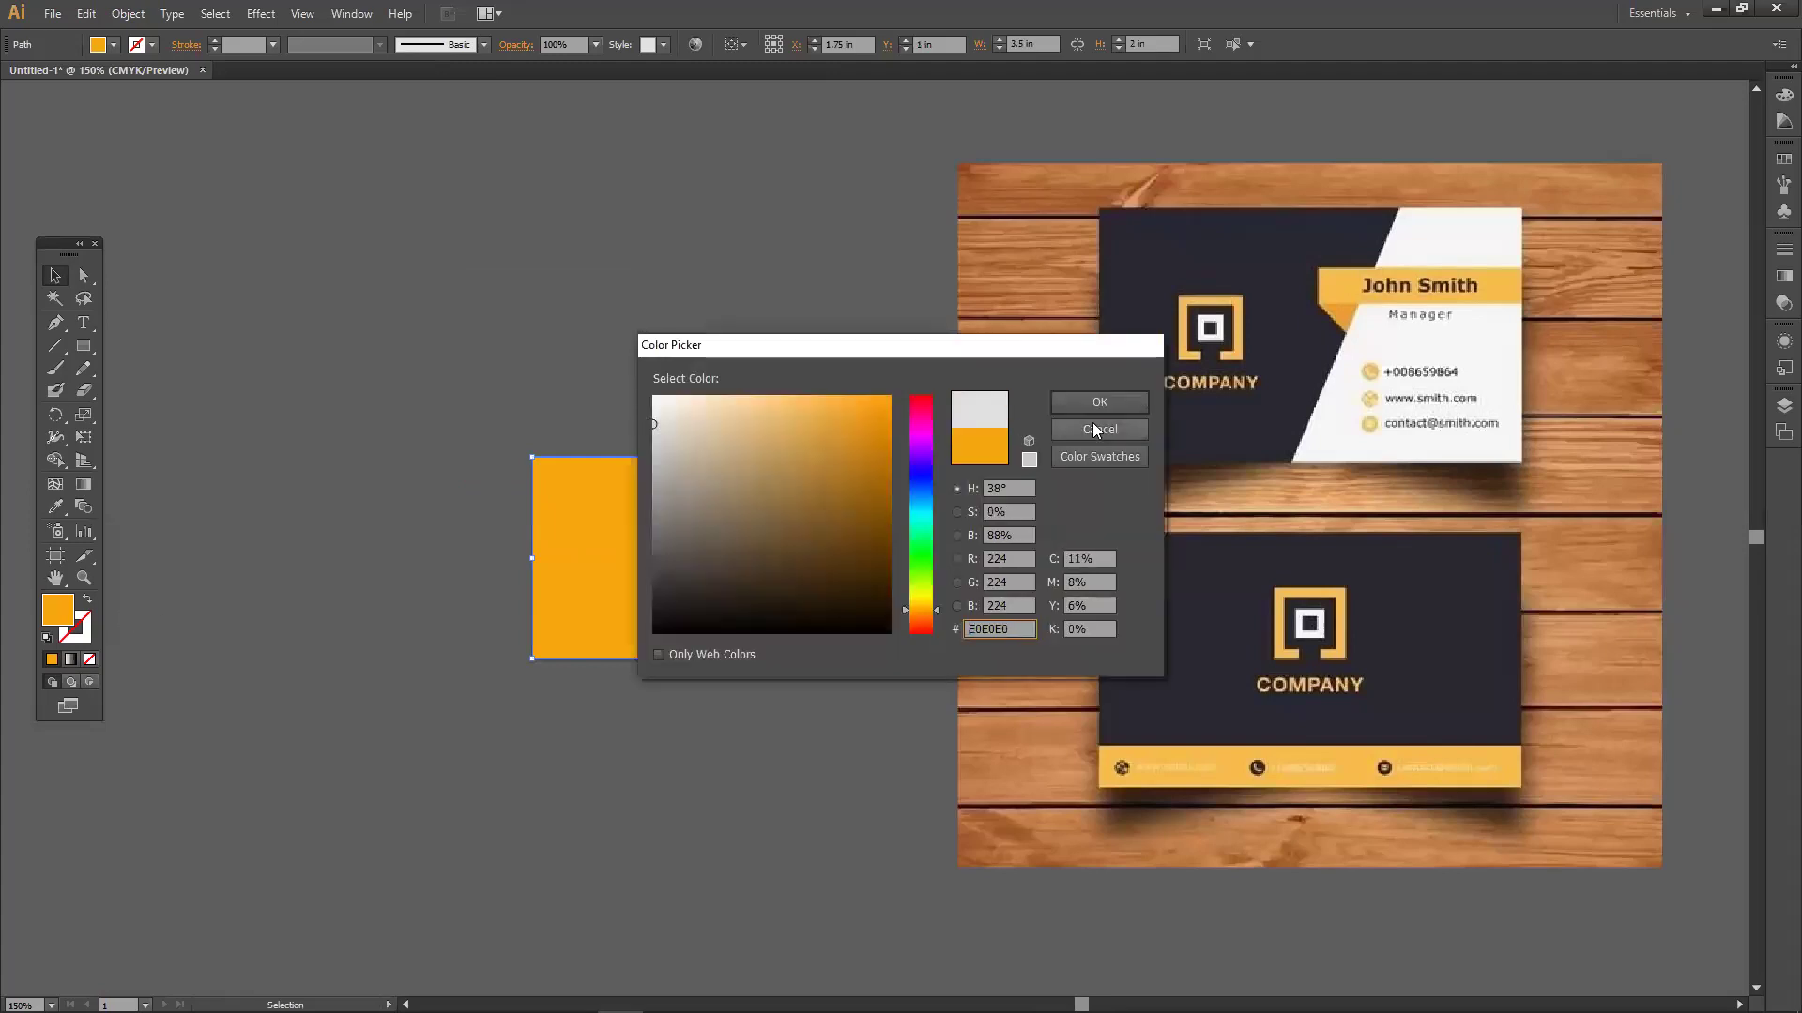
pyautogui.click(1099, 402)
pyautogui.click(747, 420)
pyautogui.moveTo(735, 546)
pyautogui.mouseDown()
pyautogui.moveTo(535, 411)
pyautogui.moveTo(507, 364)
pyautogui.moveTo(687, 407)
pyautogui.moveTo(749, 549)
pyautogui.mouseUp()
pyautogui.hotkey('ctrl', 'z')
pyautogui.moveTo(822, 459); pyautogui.dragTo(911, 672)
pyautogui.moveTo(598, 357); pyautogui.dragTo(746, 581)
pyautogui.click(508, 475)
# Activate the Rectangle Tool from the toolbar's shape flyout.
pyautogui.click(400, 501)
pyautogui.click(92, 347)
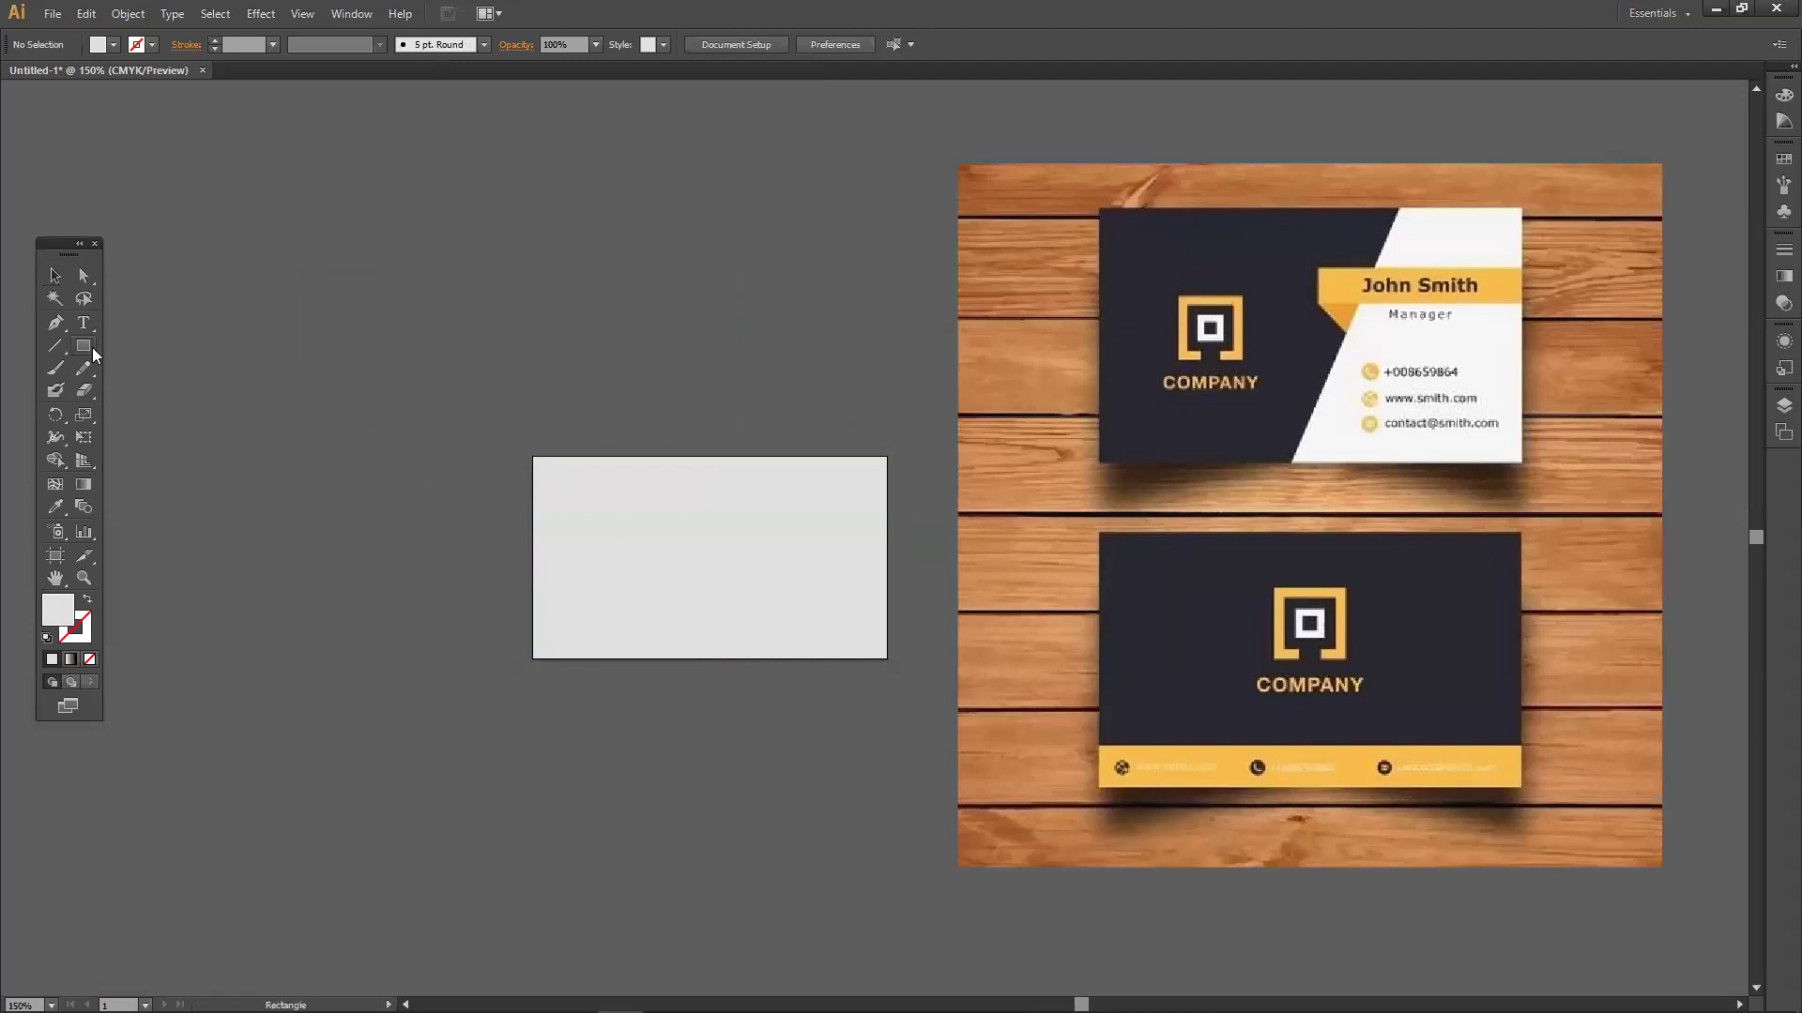
pyautogui.click(133, 352)
# Draw a rectangle over the grey card and fill it black.
pyautogui.moveTo(716, 456); pyautogui.dragTo(432, 664)
pyautogui.doubleClick(58, 610)
pyautogui.moveTo(757, 545); pyautogui.dragTo(892, 633)
pyautogui.click(1079, 404)
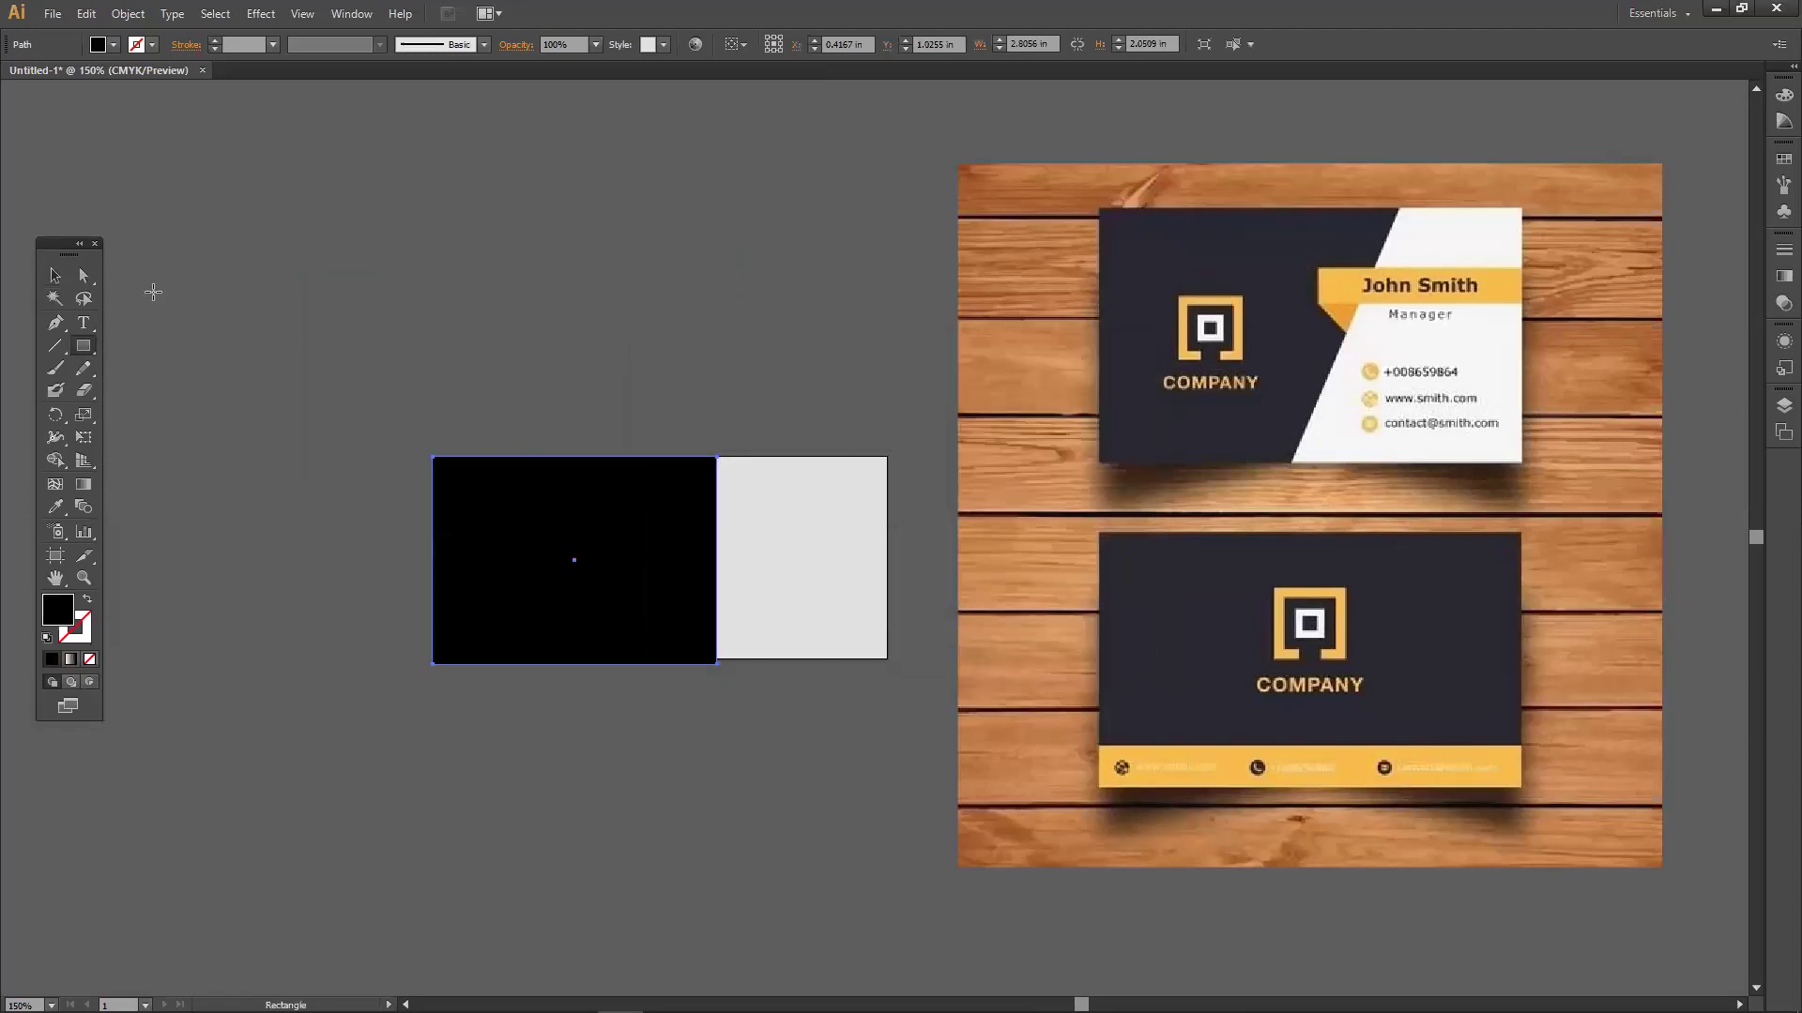
pyautogui.click(55, 275)
pyautogui.click(263, 331)
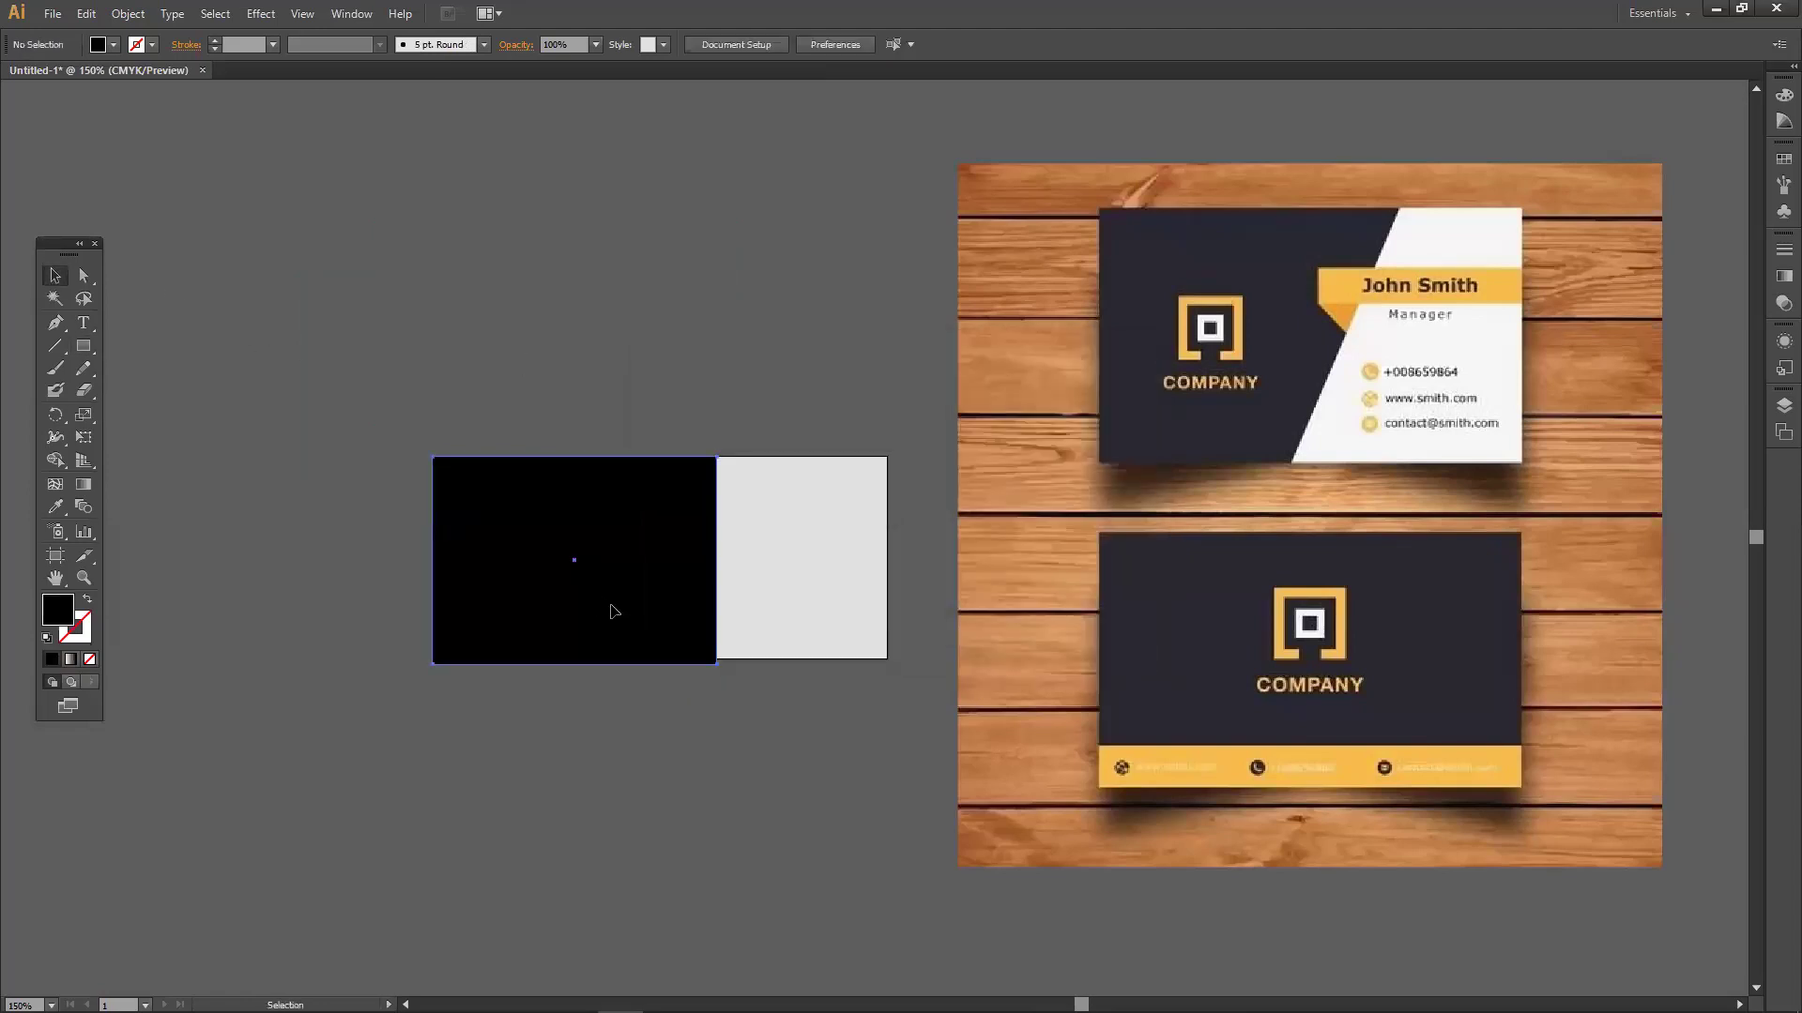
# Resize the black rectangle to the card's full height, covering its left portion.
pyautogui.click(614, 612)
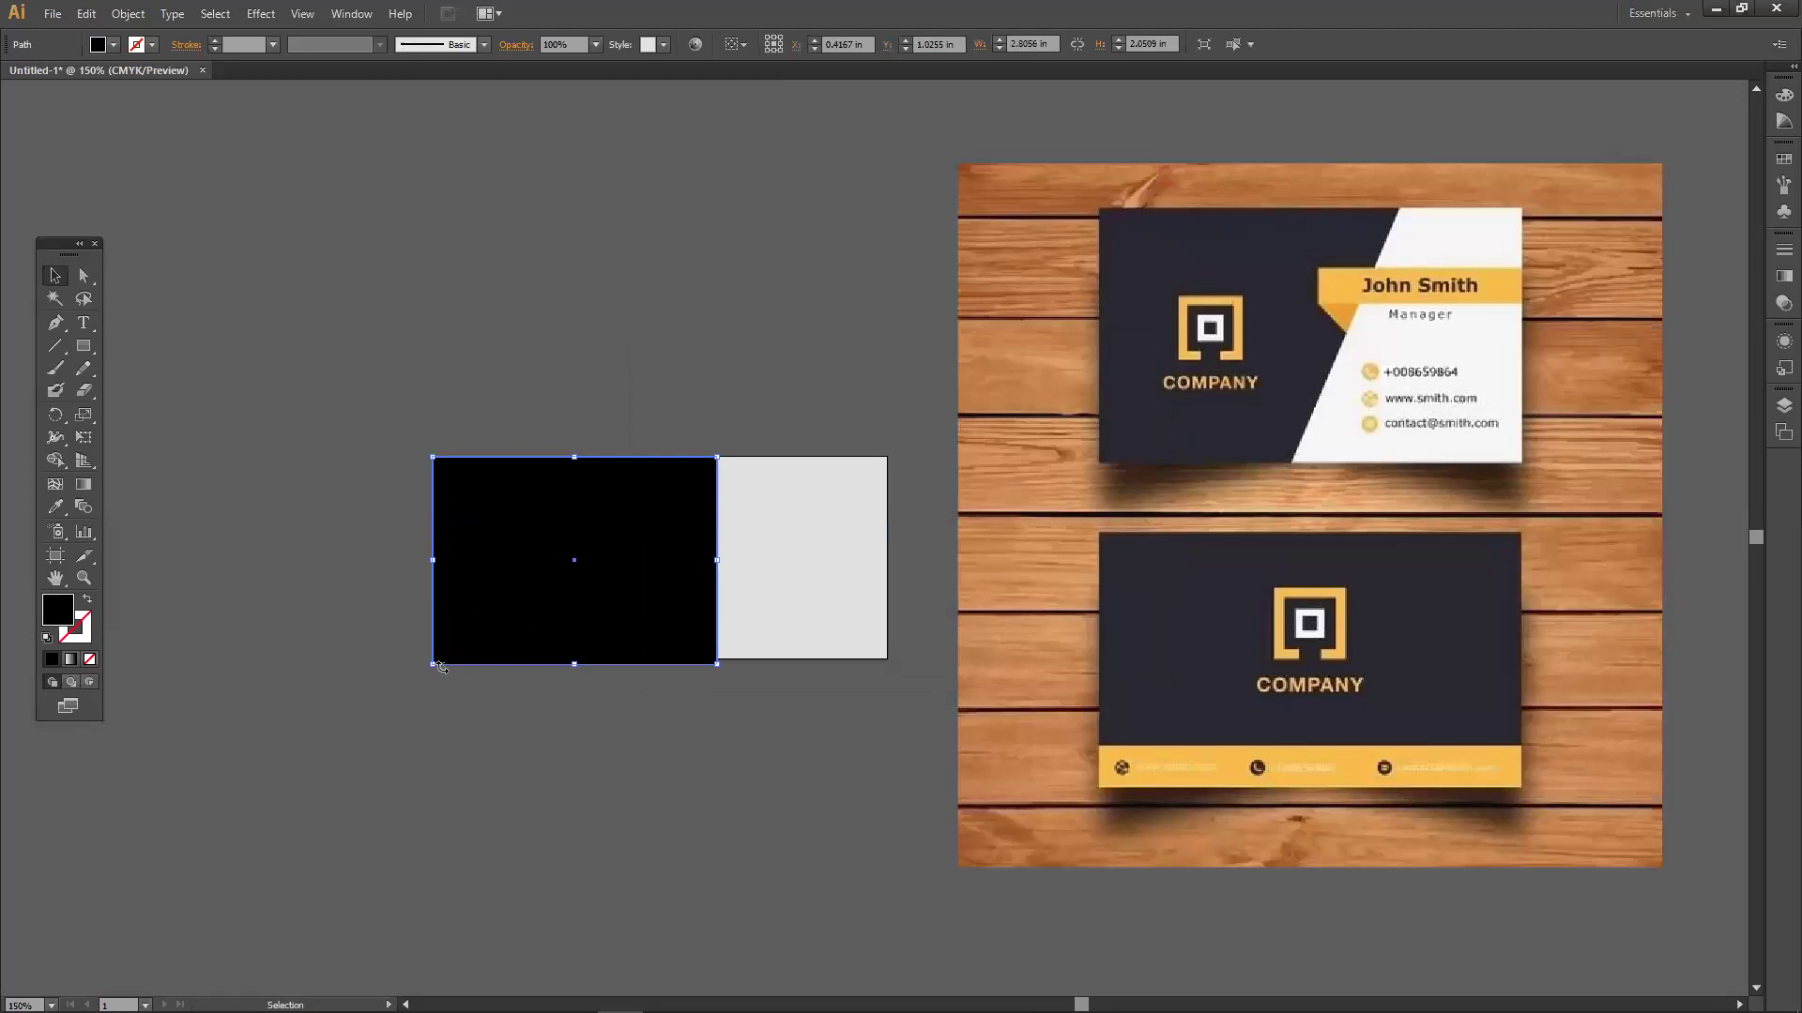
pyautogui.moveTo(435, 665); pyautogui.dragTo(489, 618)
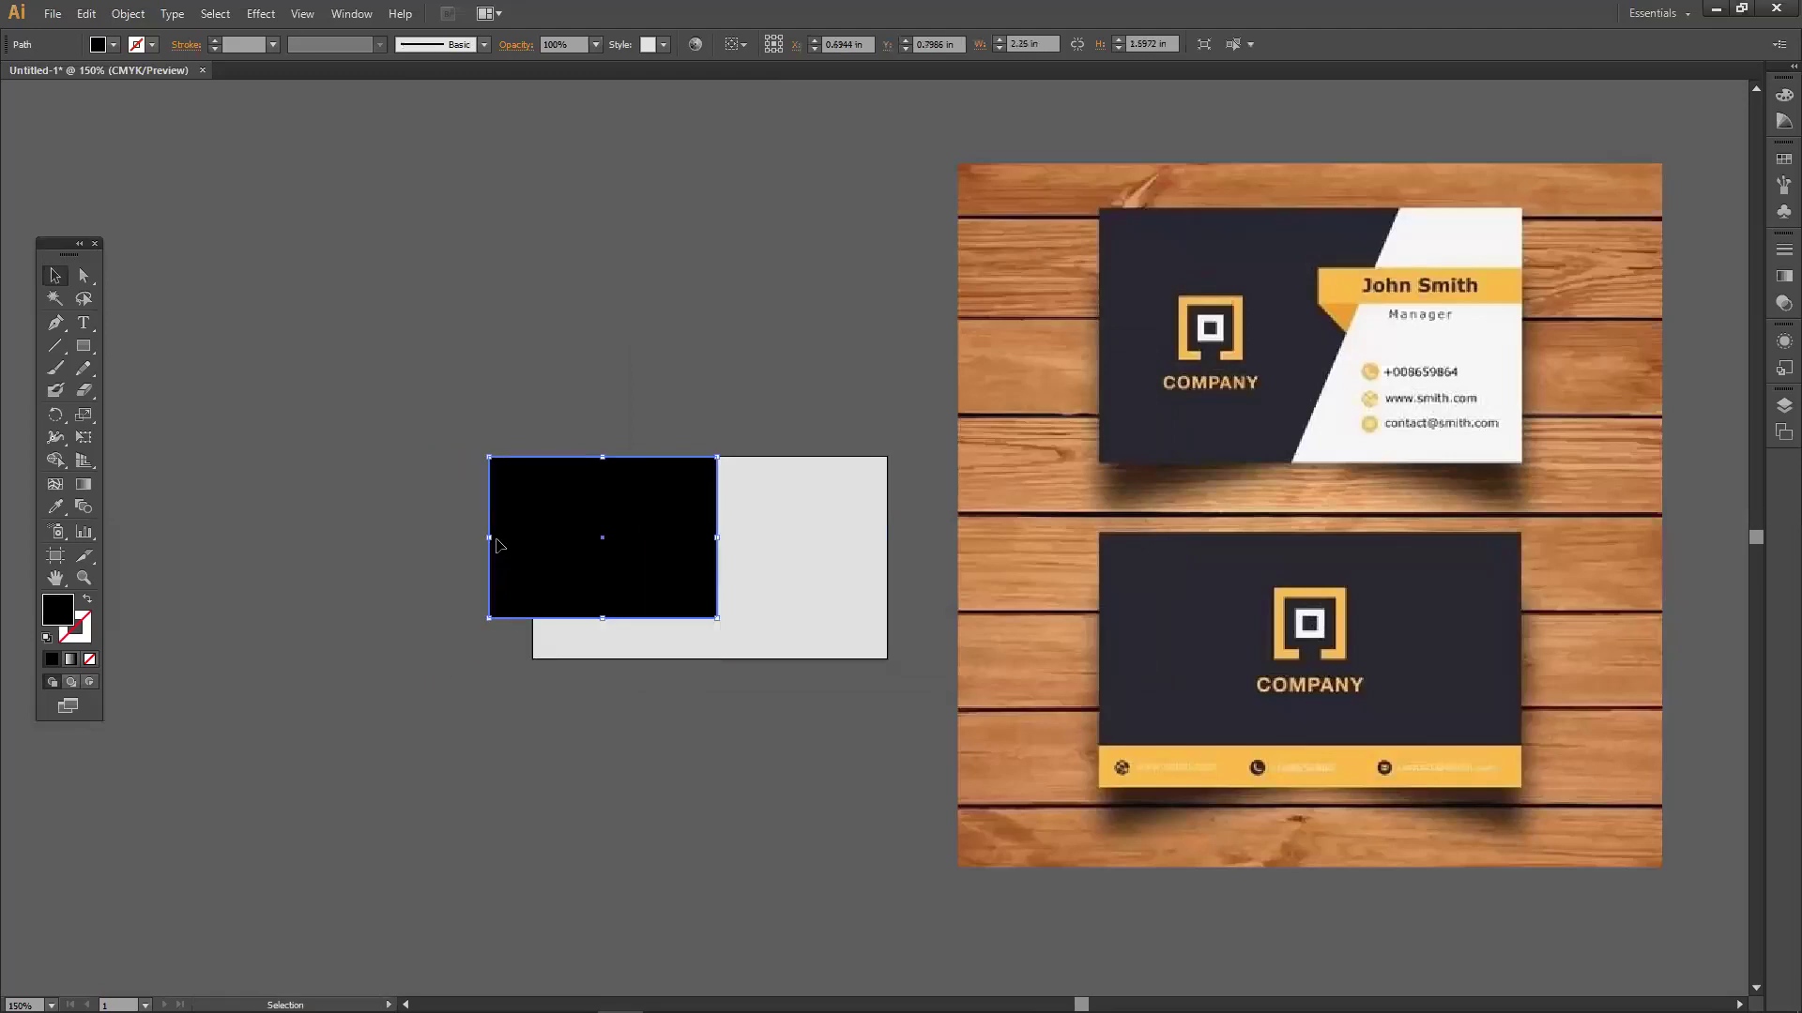
pyautogui.moveTo(490, 537); pyautogui.dragTo(612, 525)
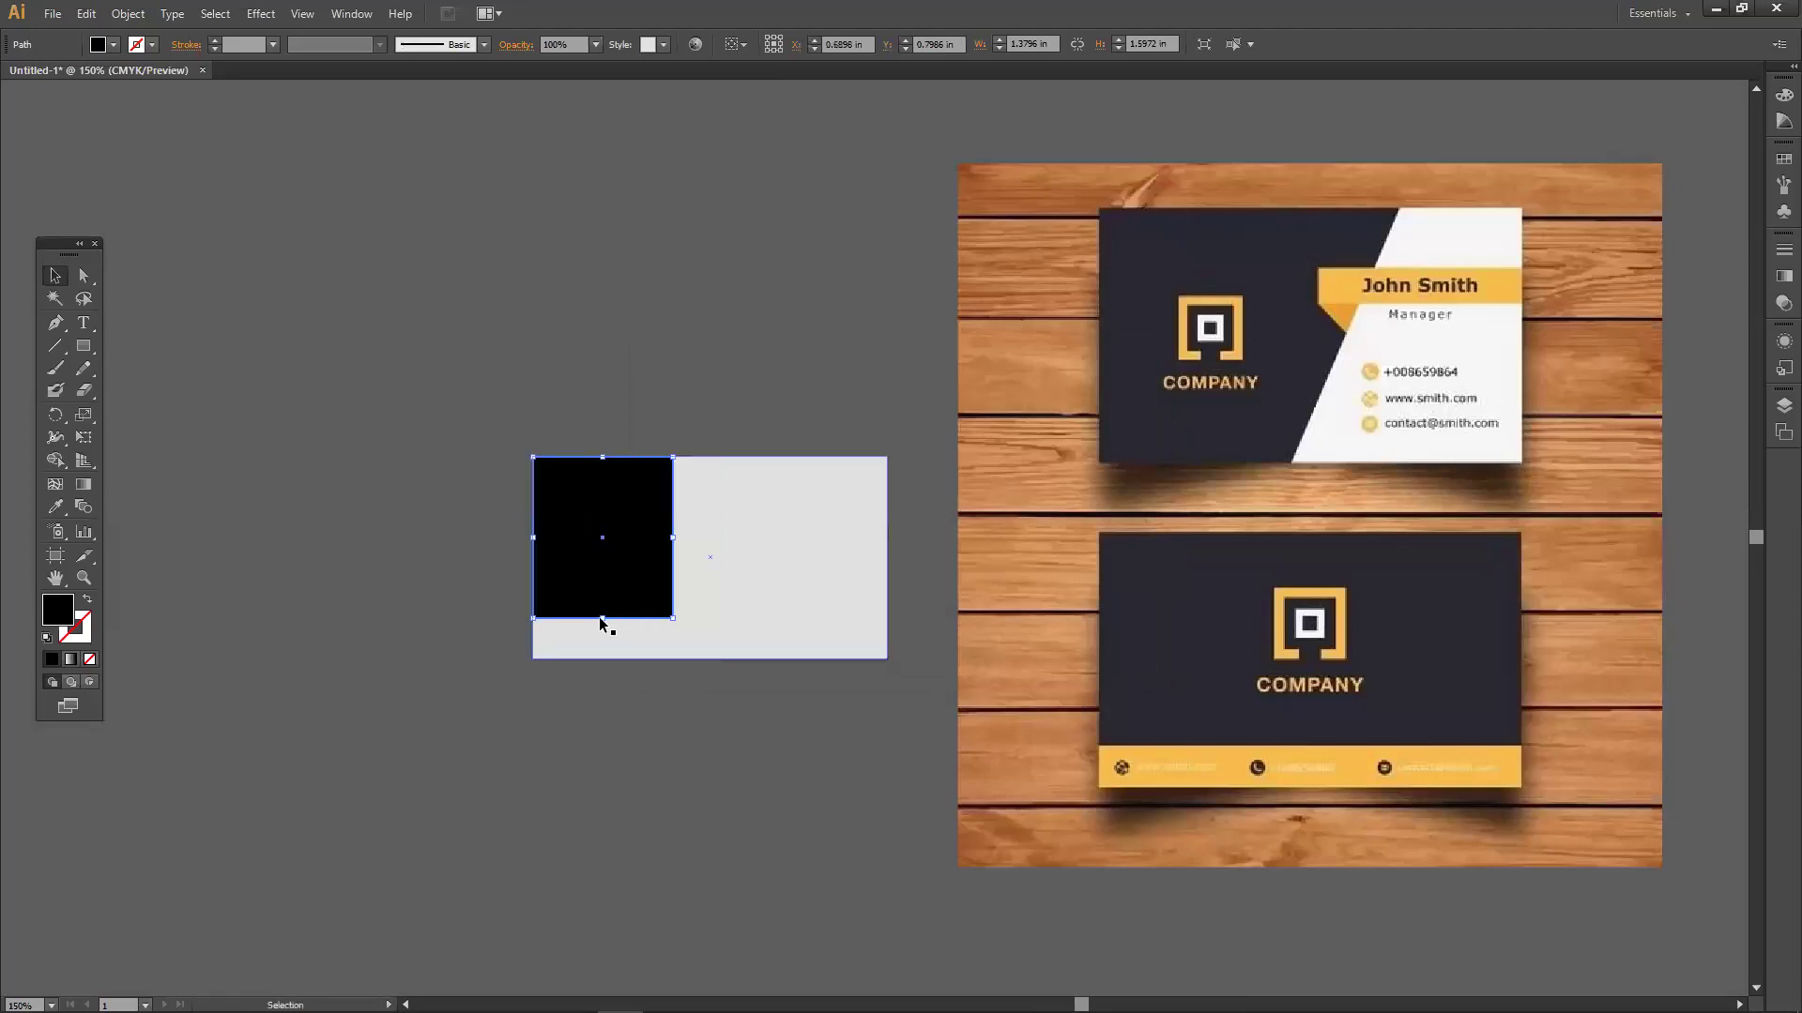
pyautogui.moveTo(601, 620); pyautogui.dragTo(604, 661)
pyautogui.moveTo(672, 558); pyautogui.dragTo(697, 560)
pyautogui.click(728, 732)
pyautogui.moveTo(885, 632); pyautogui.dragTo(656, 496)
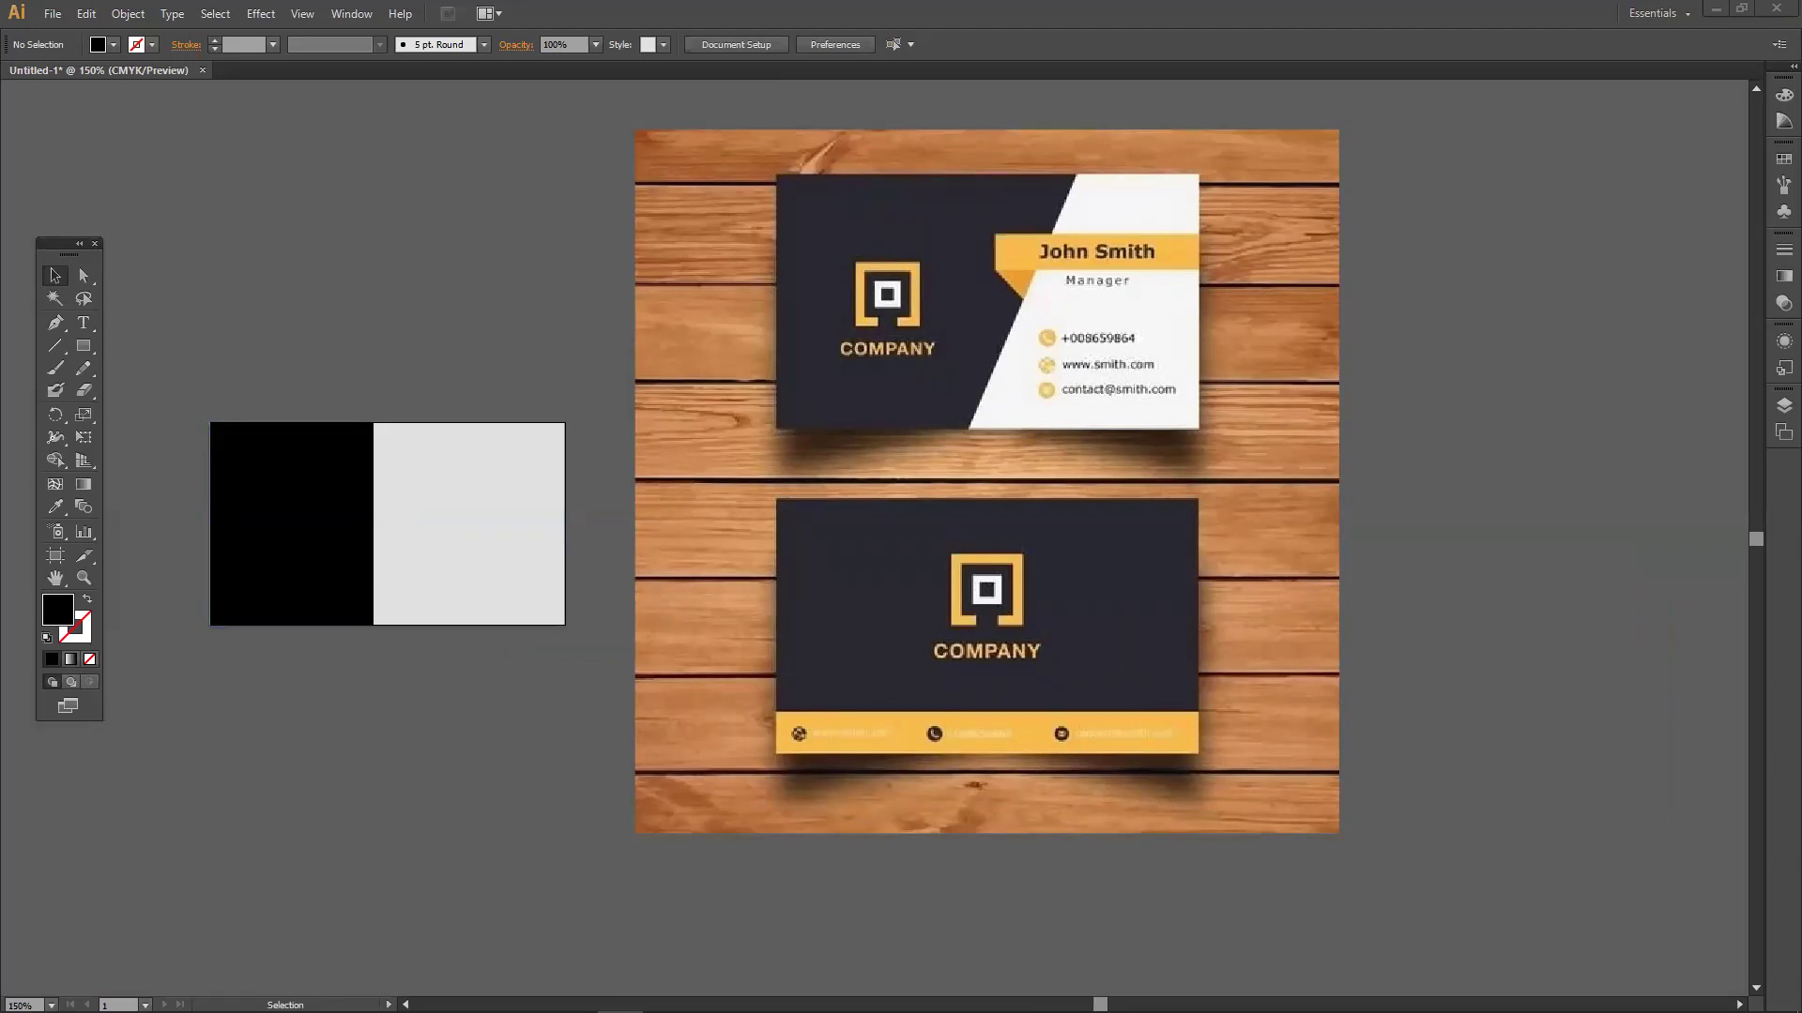
pyautogui.click(1680, 995)
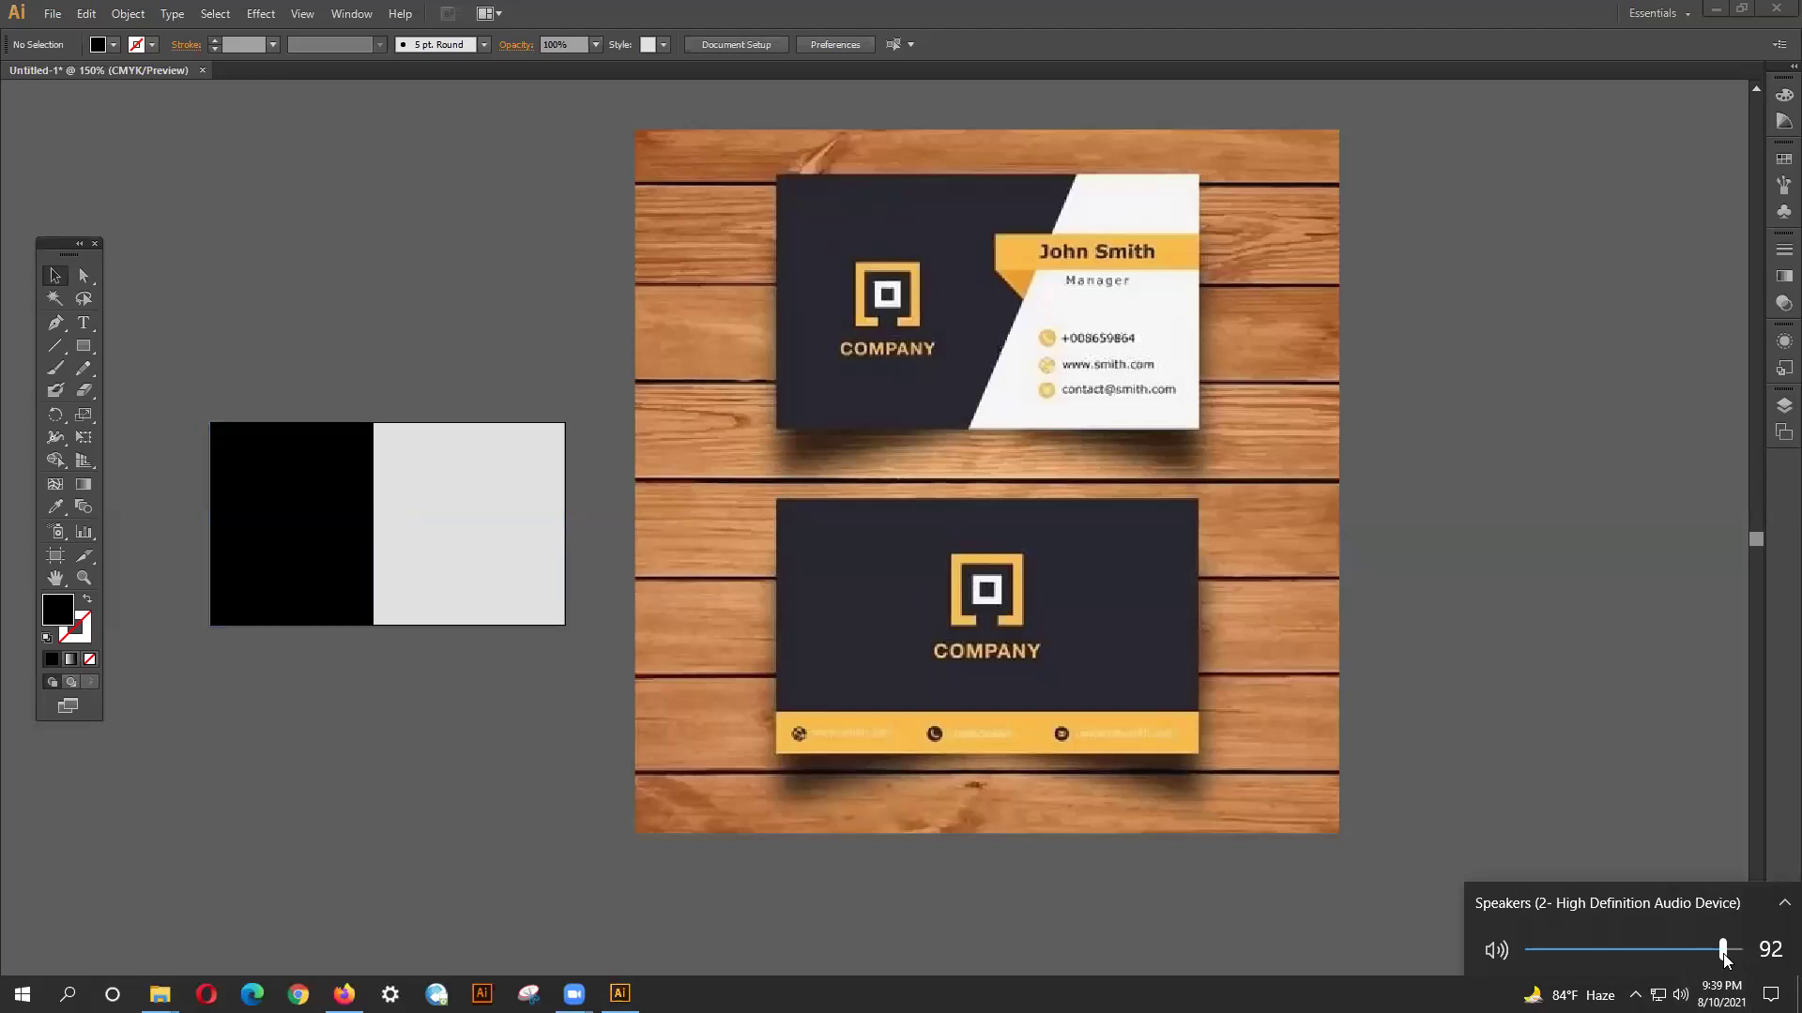
pyautogui.moveTo(1723, 955); pyautogui.dragTo(1739, 967)
pyautogui.moveTo(1741, 974); pyautogui.dragTo(1737, 974)
pyautogui.moveTo(1737, 973); pyautogui.dragTo(1724, 971)
pyautogui.click(1713, 466)
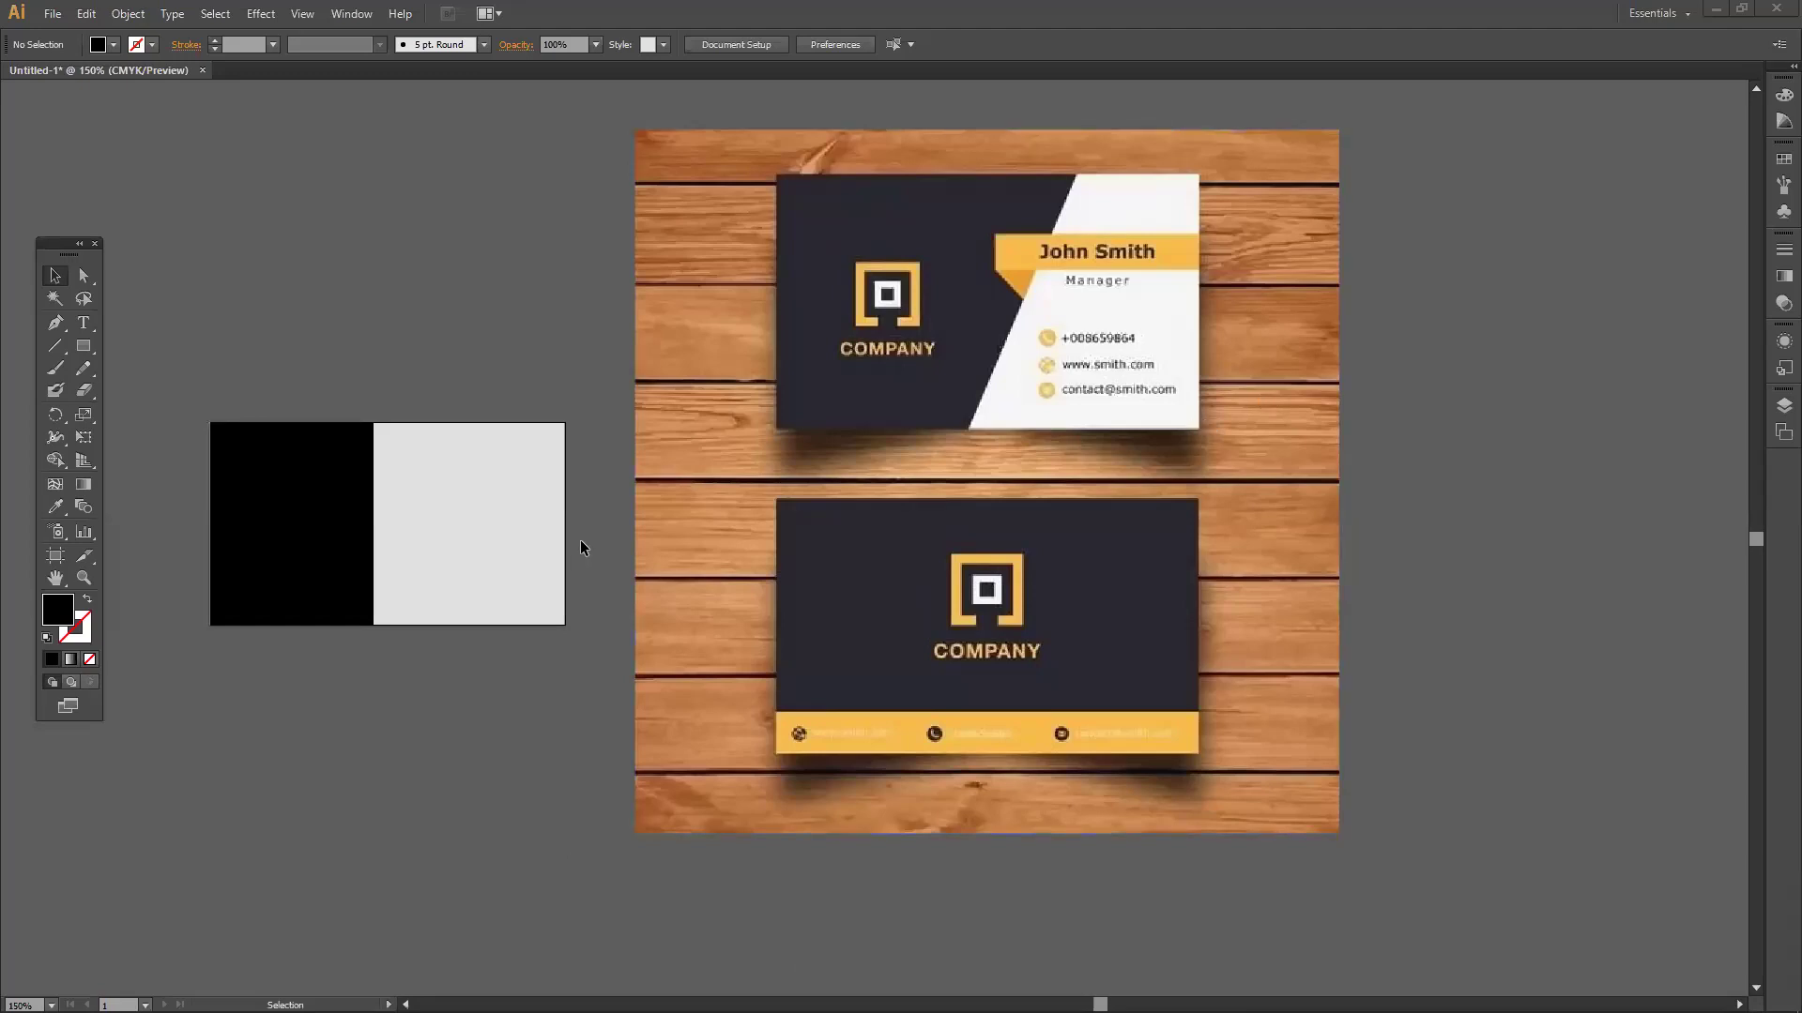
# Pull the black and grey card shapes apart, then put them back in place.
pyautogui.click(477, 515)
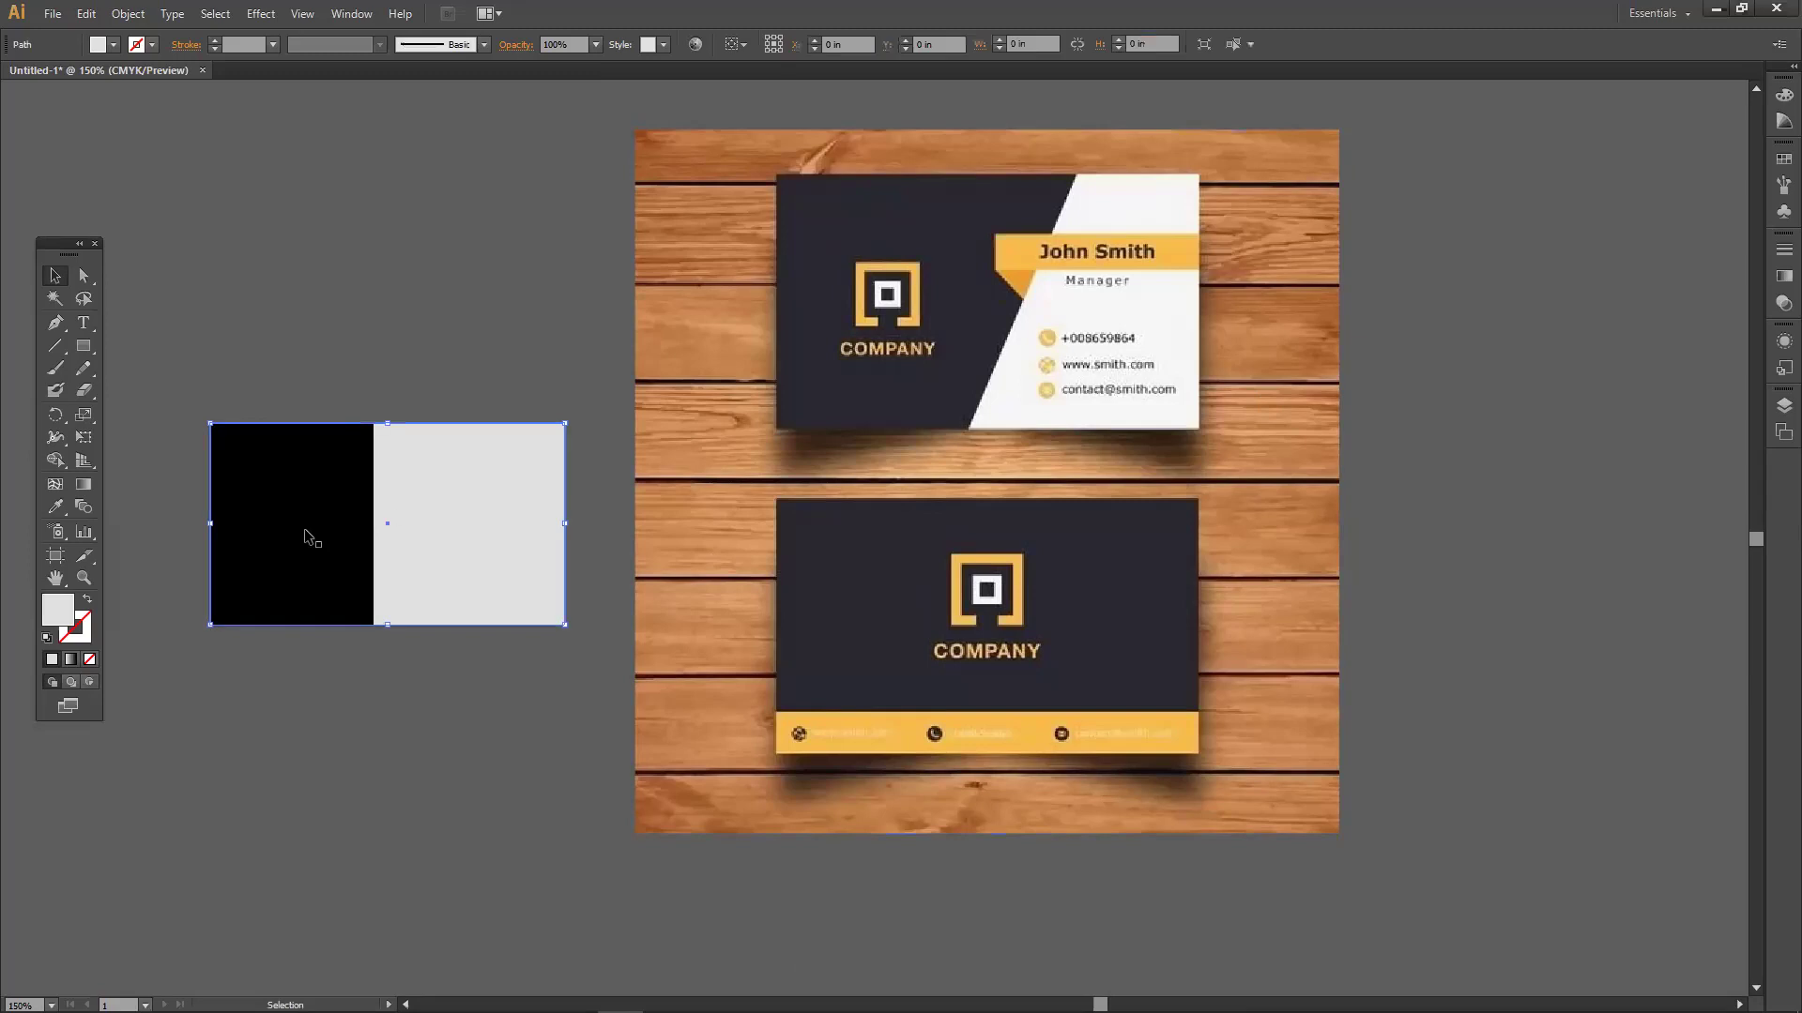
pyautogui.moveTo(312, 527); pyautogui.dragTo(347, 718)
pyautogui.moveTo(434, 507); pyautogui.dragTo(450, 398)
pyautogui.moveTo(405, 480); pyautogui.dragTo(395, 582)
pyautogui.moveTo(350, 708); pyautogui.dragTo(326, 610)
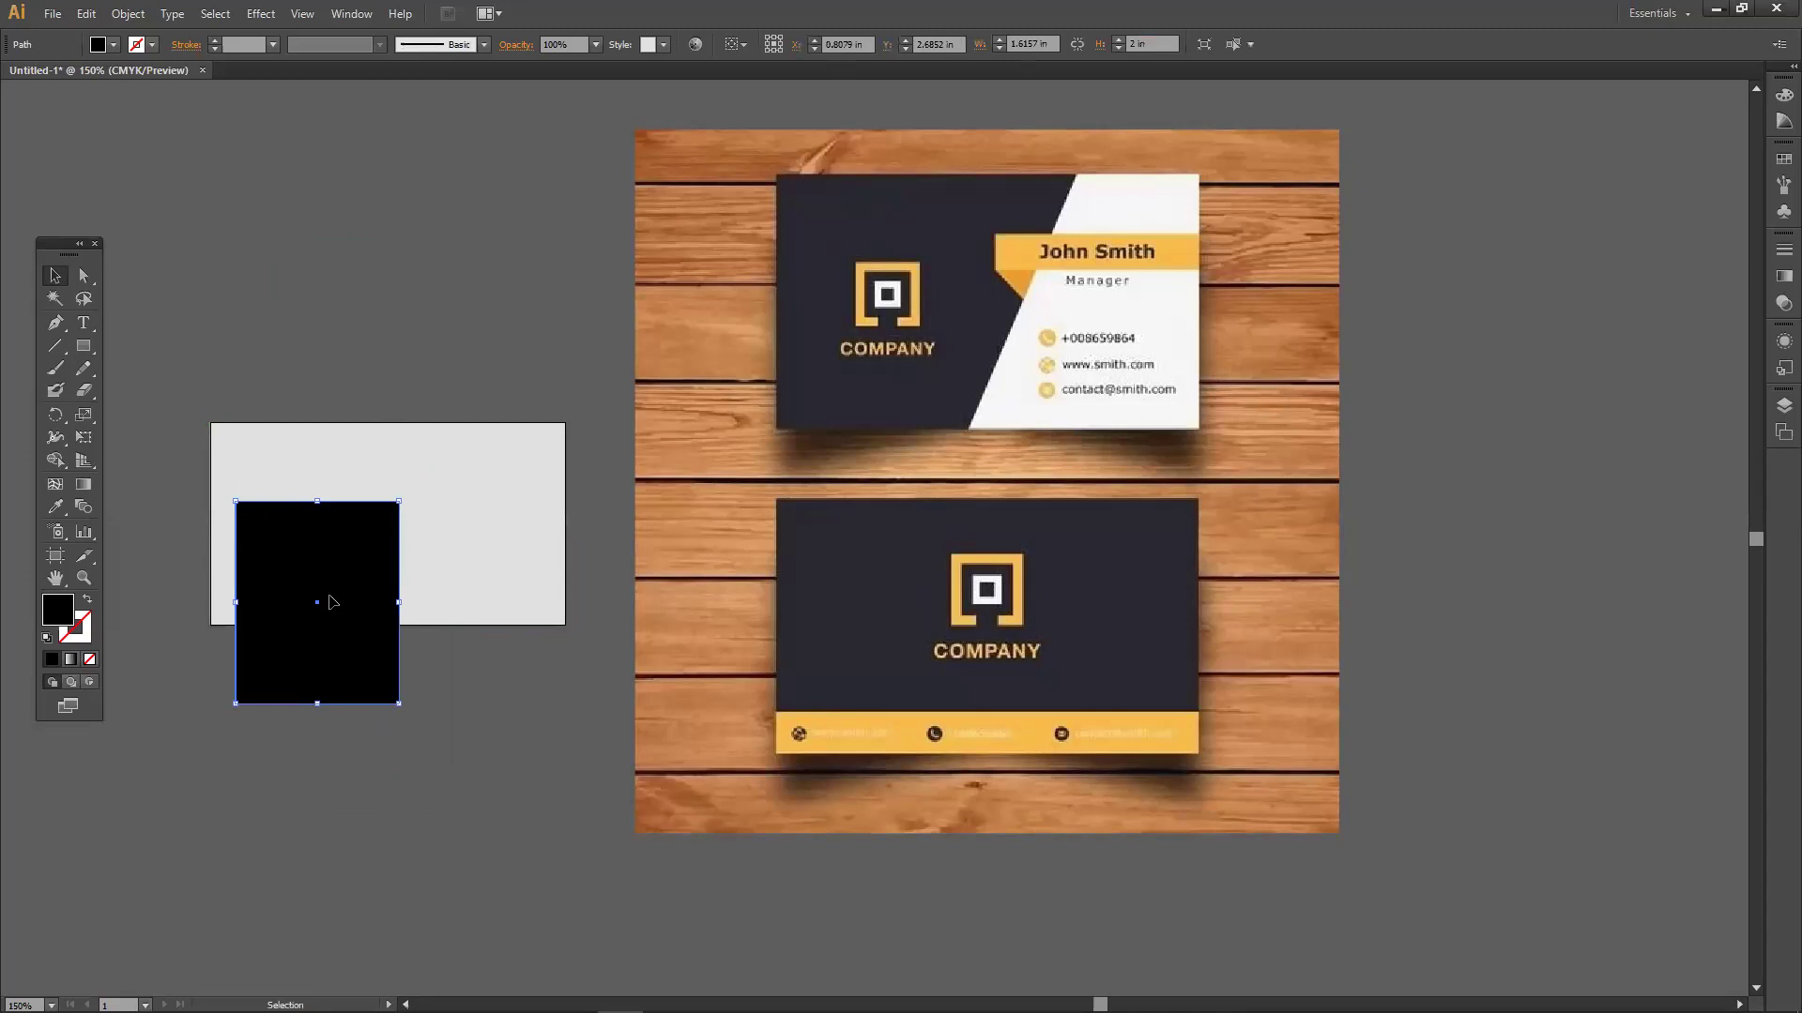
# Draw a wide rectangle above the card and a small CMYK Yellow square overlapping its left end.
pyautogui.click(83, 346)
pyautogui.moveTo(302, 198)
pyautogui.mouseDown()
pyautogui.moveTo(399, 263)
pyautogui.moveTo(595, 339)
pyautogui.mouseUp()
pyautogui.moveTo(235, 203)
pyautogui.mouseDown()
pyautogui.moveTo(301, 342)
pyautogui.moveTo(290, 291)
pyautogui.mouseUp()
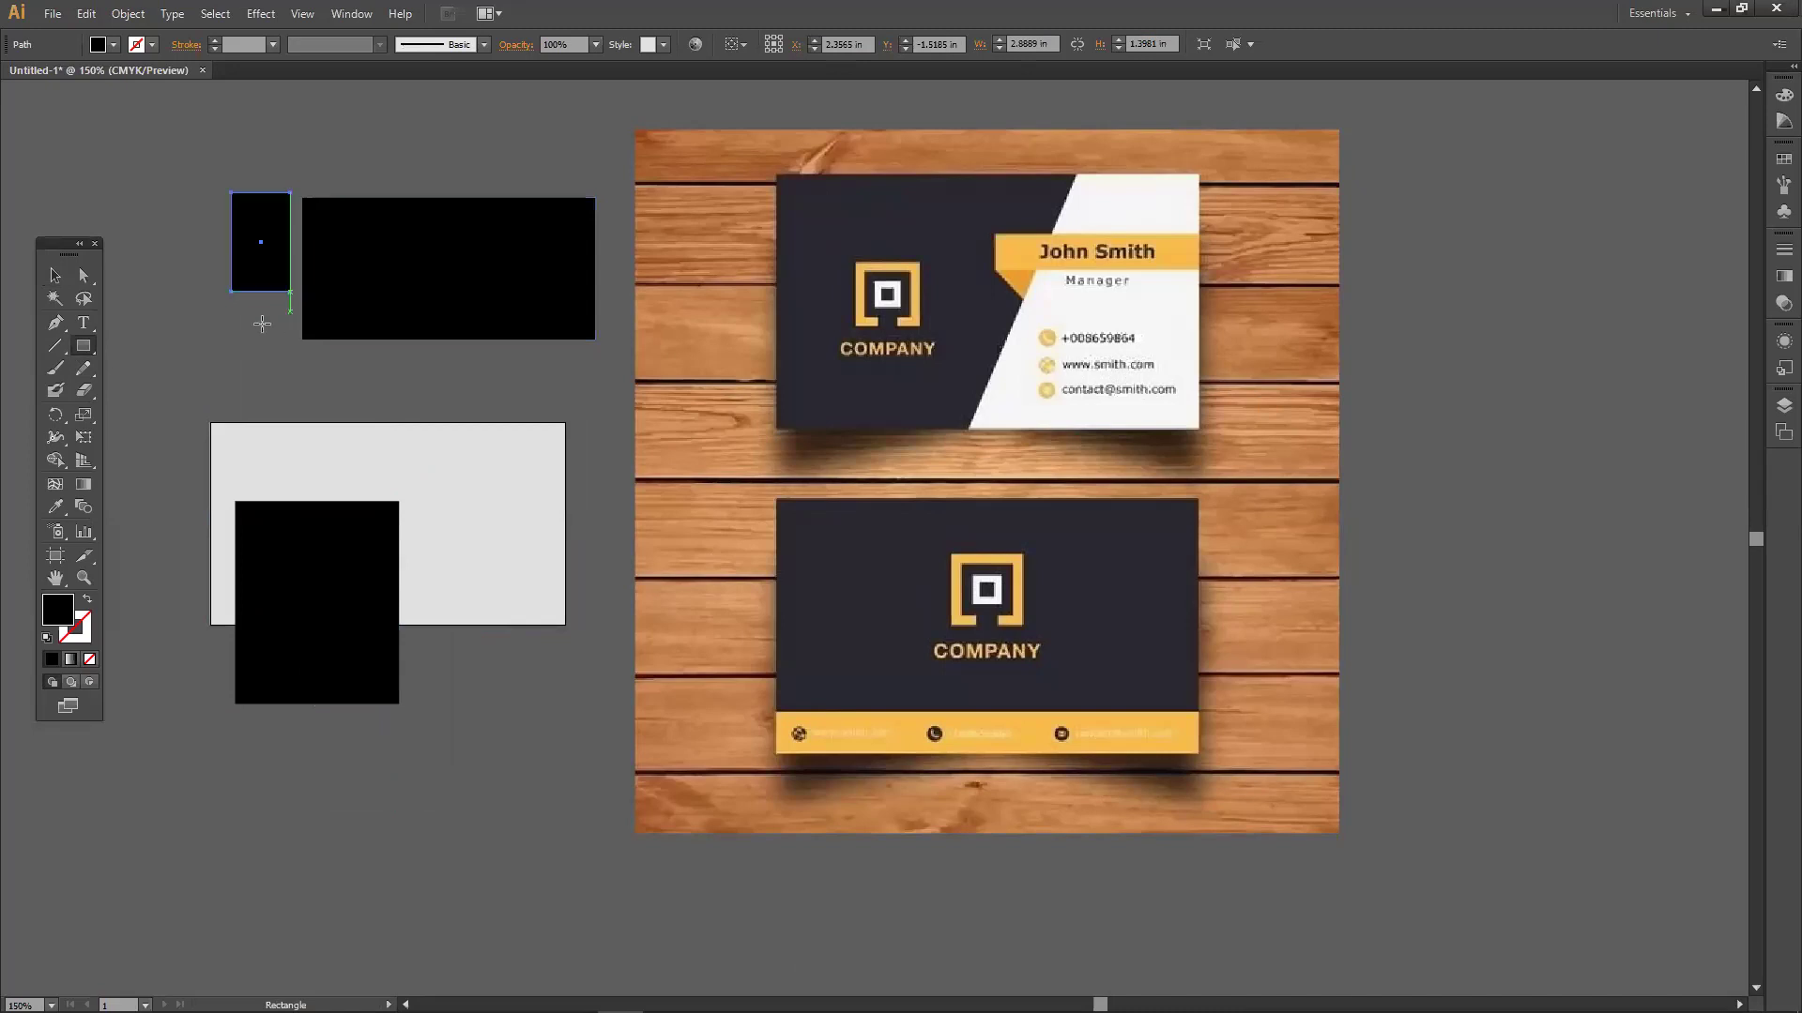
pyautogui.click(113, 45)
pyautogui.click(77, 80)
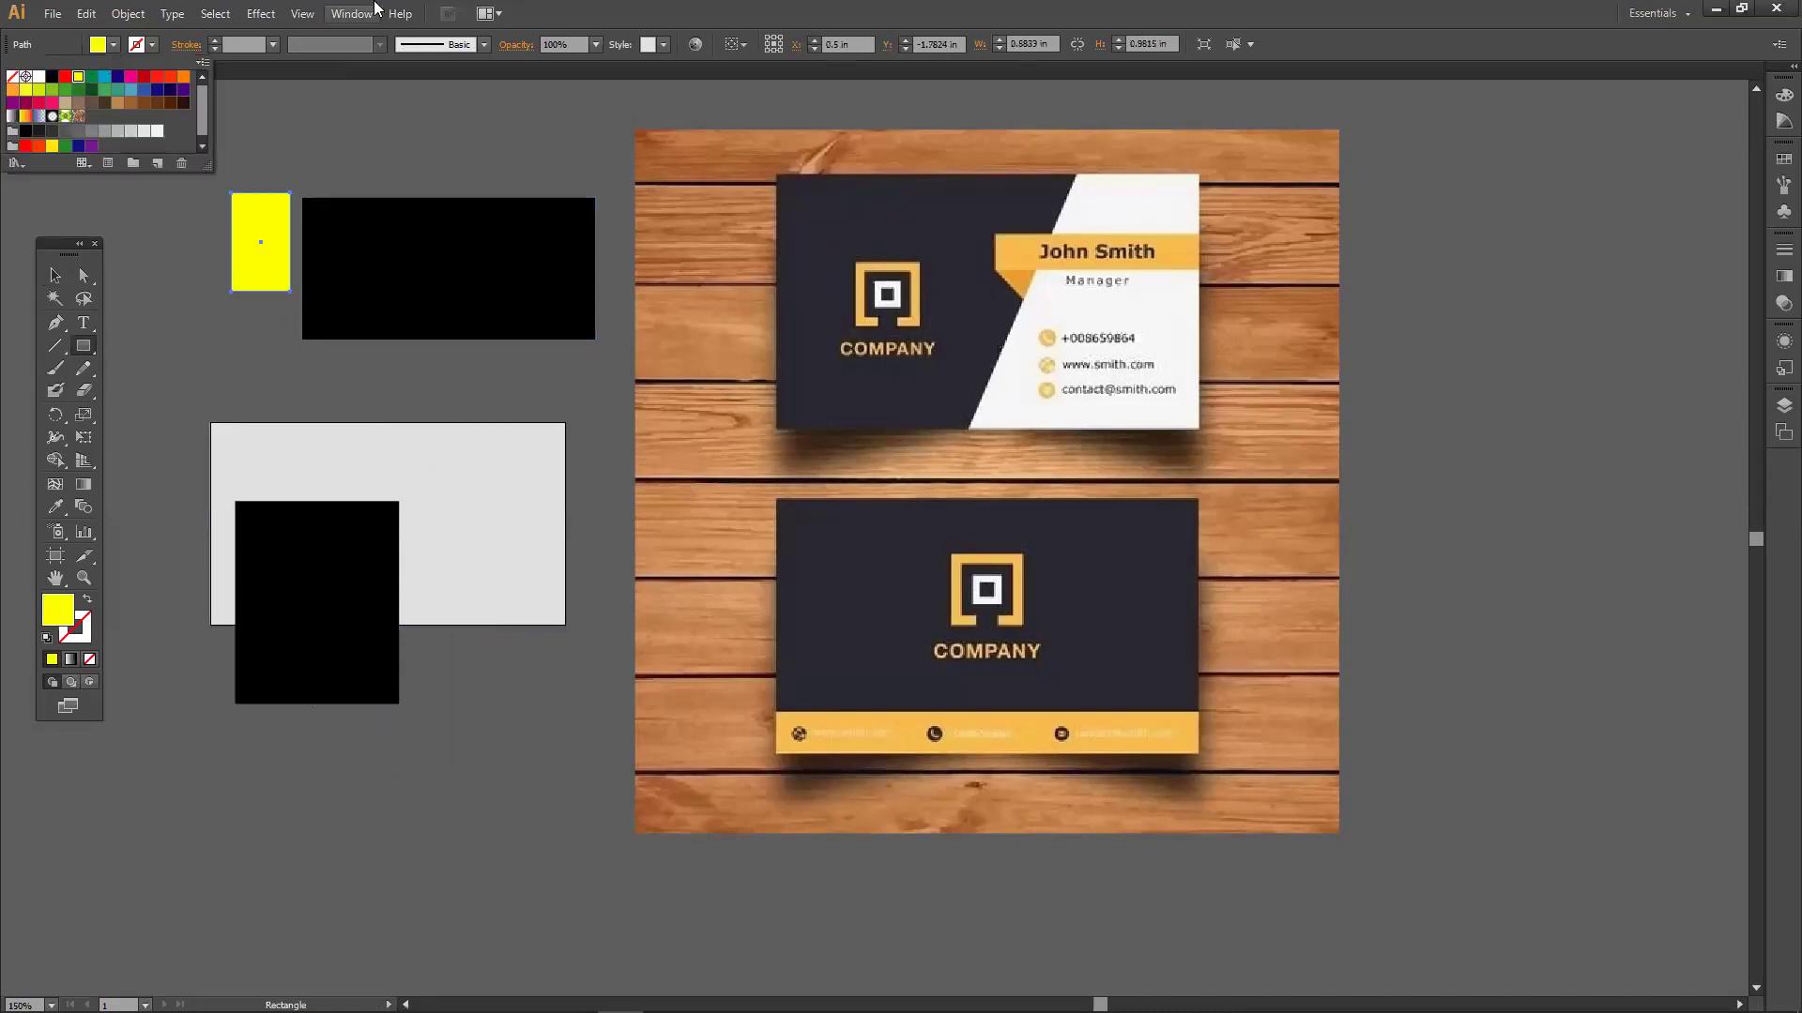
pyautogui.click(56, 277)
pyautogui.moveTo(252, 262); pyautogui.dragTo(392, 238)
# Fine-tune the yellow square's position and settle the grey and black card shapes back.
pyautogui.click(452, 375)
pyautogui.moveTo(291, 276); pyautogui.dragTo(282, 256)
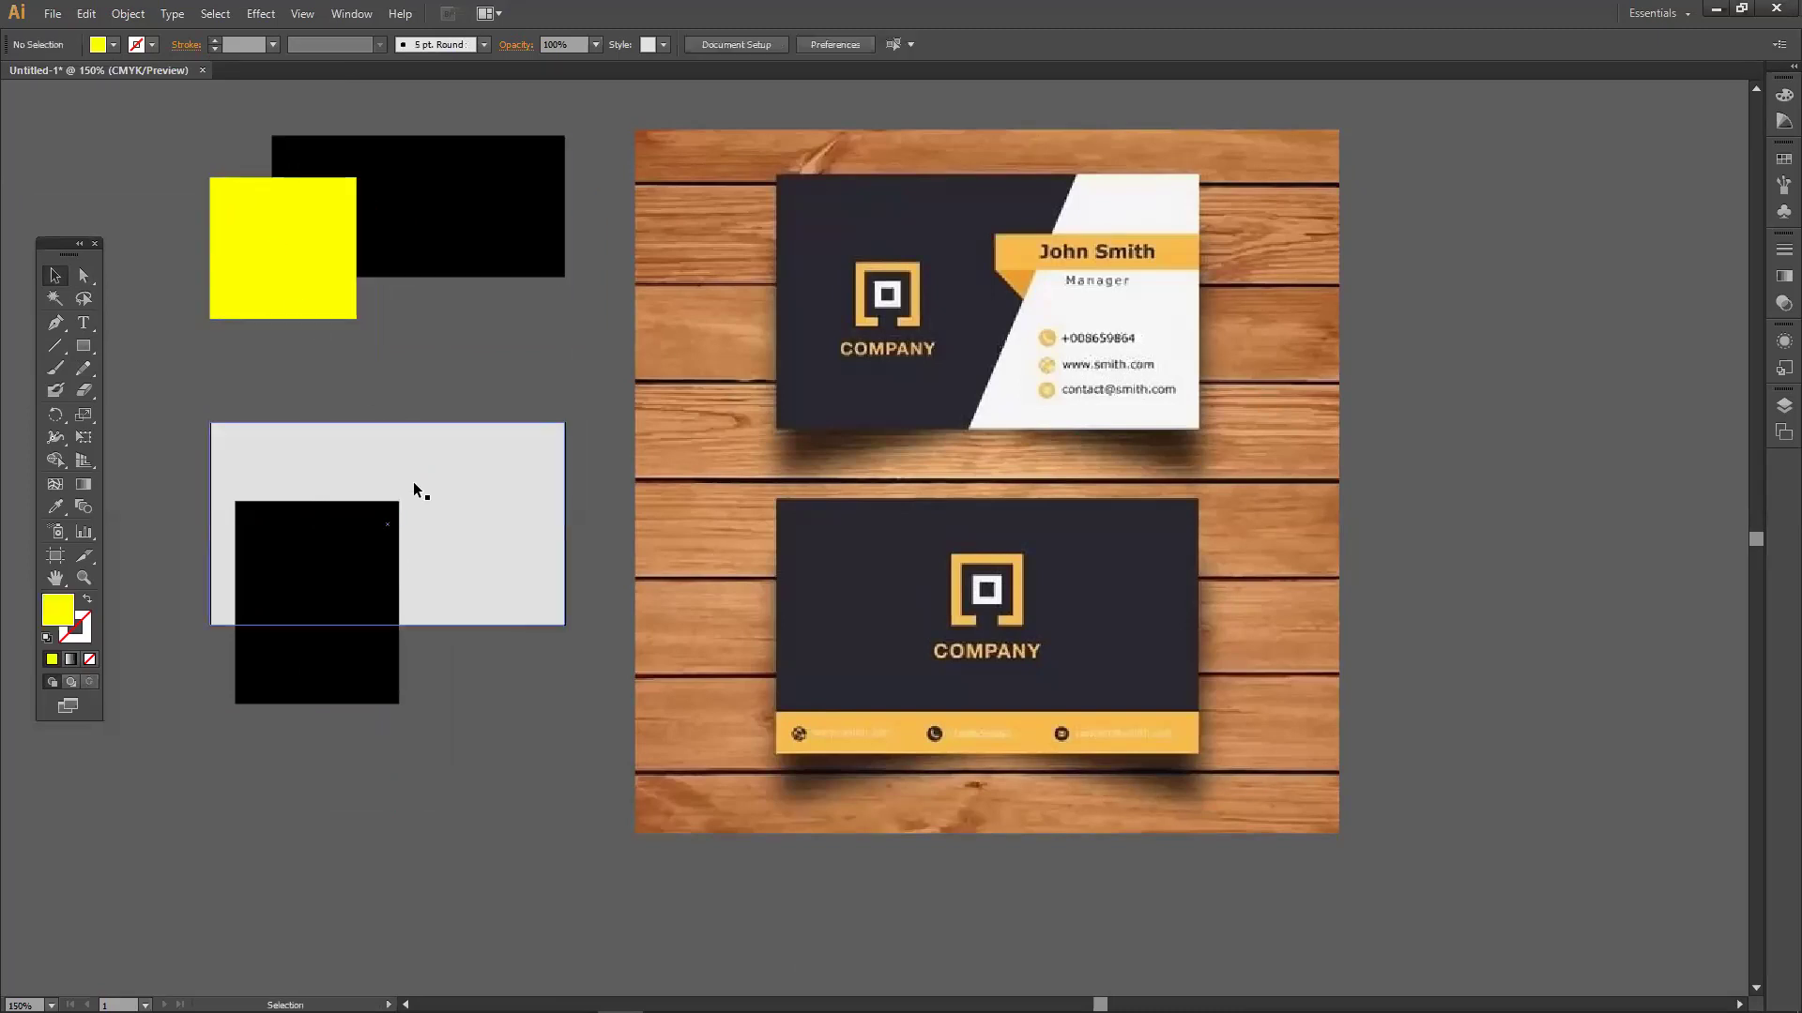
pyautogui.moveTo(413, 481)
pyautogui.mouseDown()
pyautogui.moveTo(452, 424)
pyautogui.moveTo(446, 476)
pyautogui.mouseUp()
pyautogui.click(446, 673)
pyautogui.moveTo(340, 642); pyautogui.dragTo(313, 564)
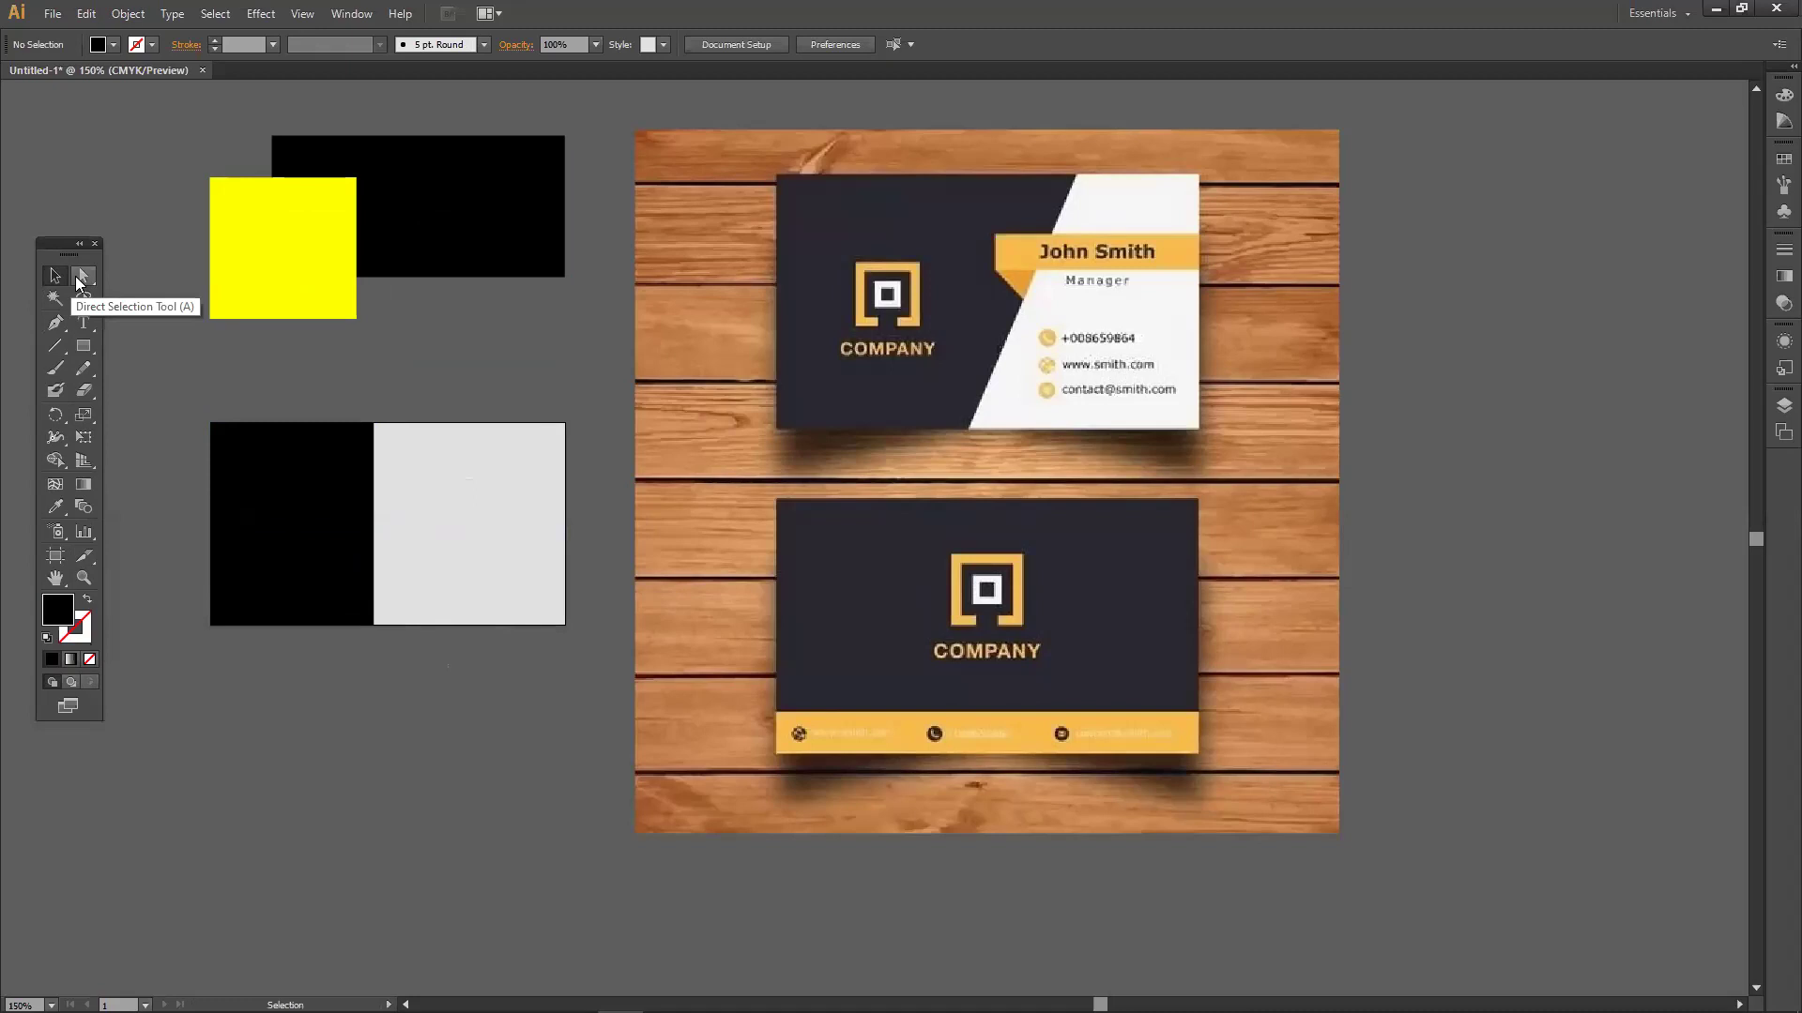
pyautogui.click(81, 278)
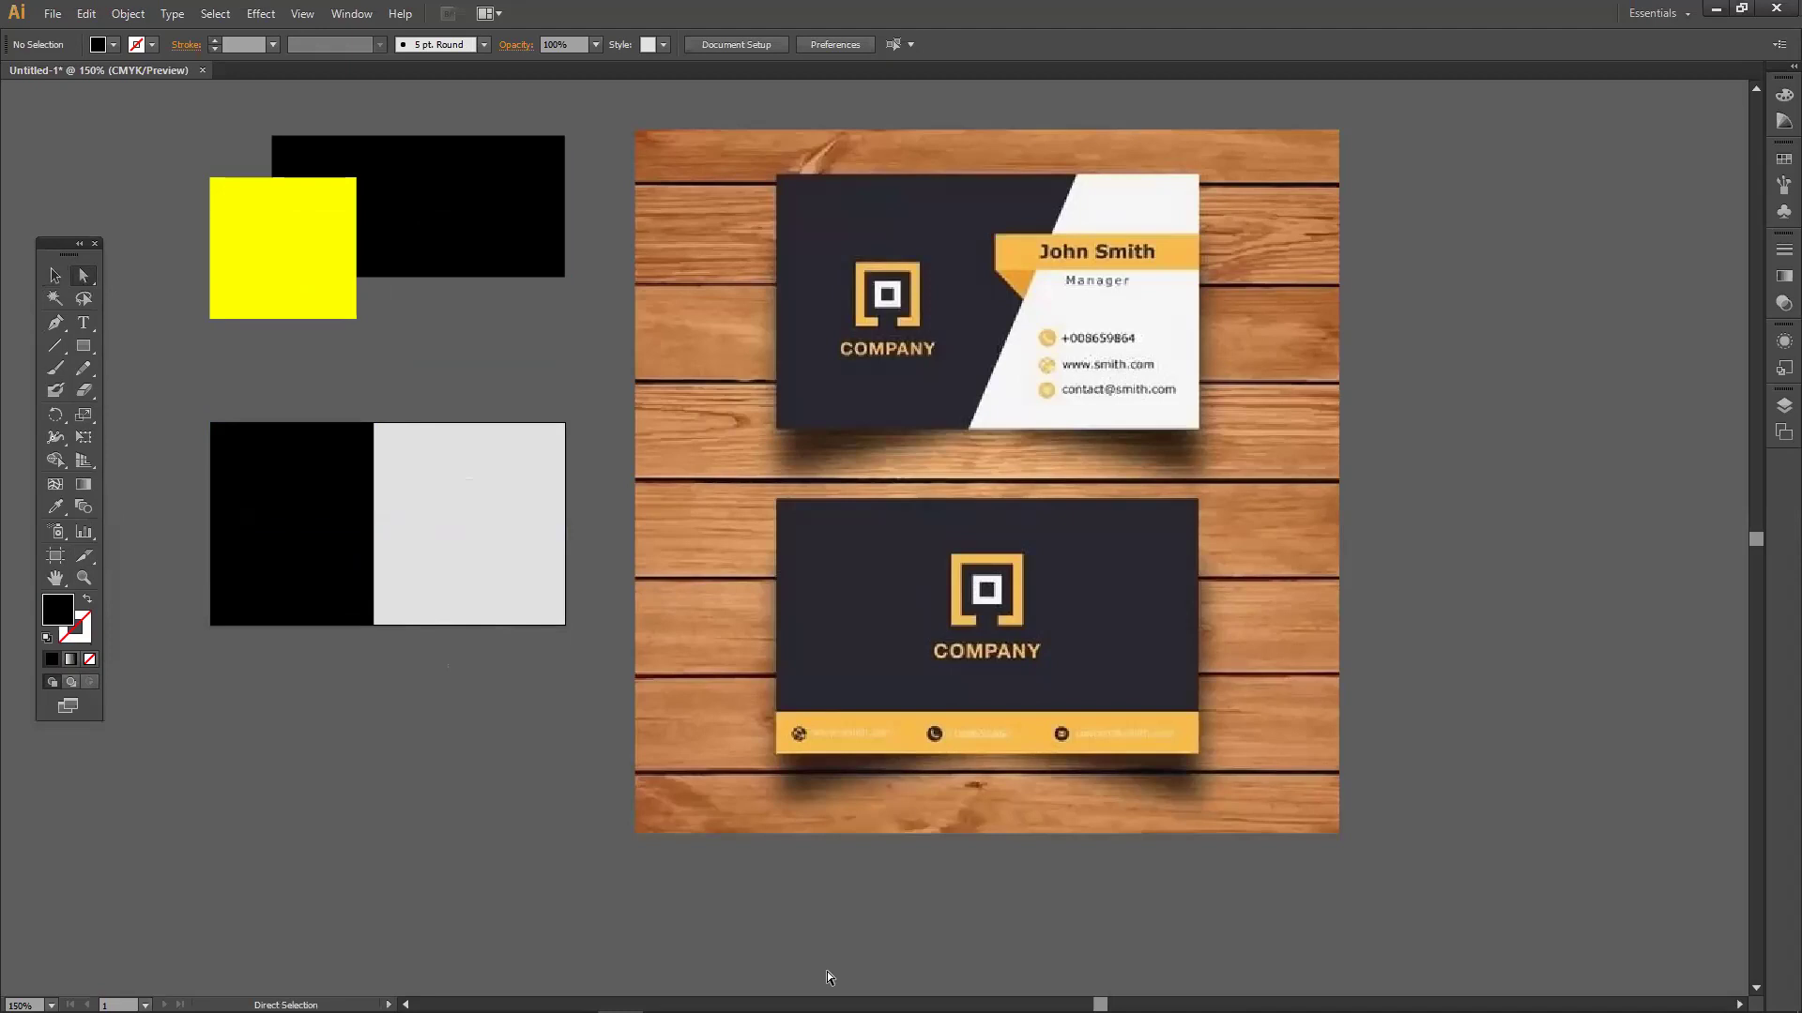
pyautogui.click(62, 282)
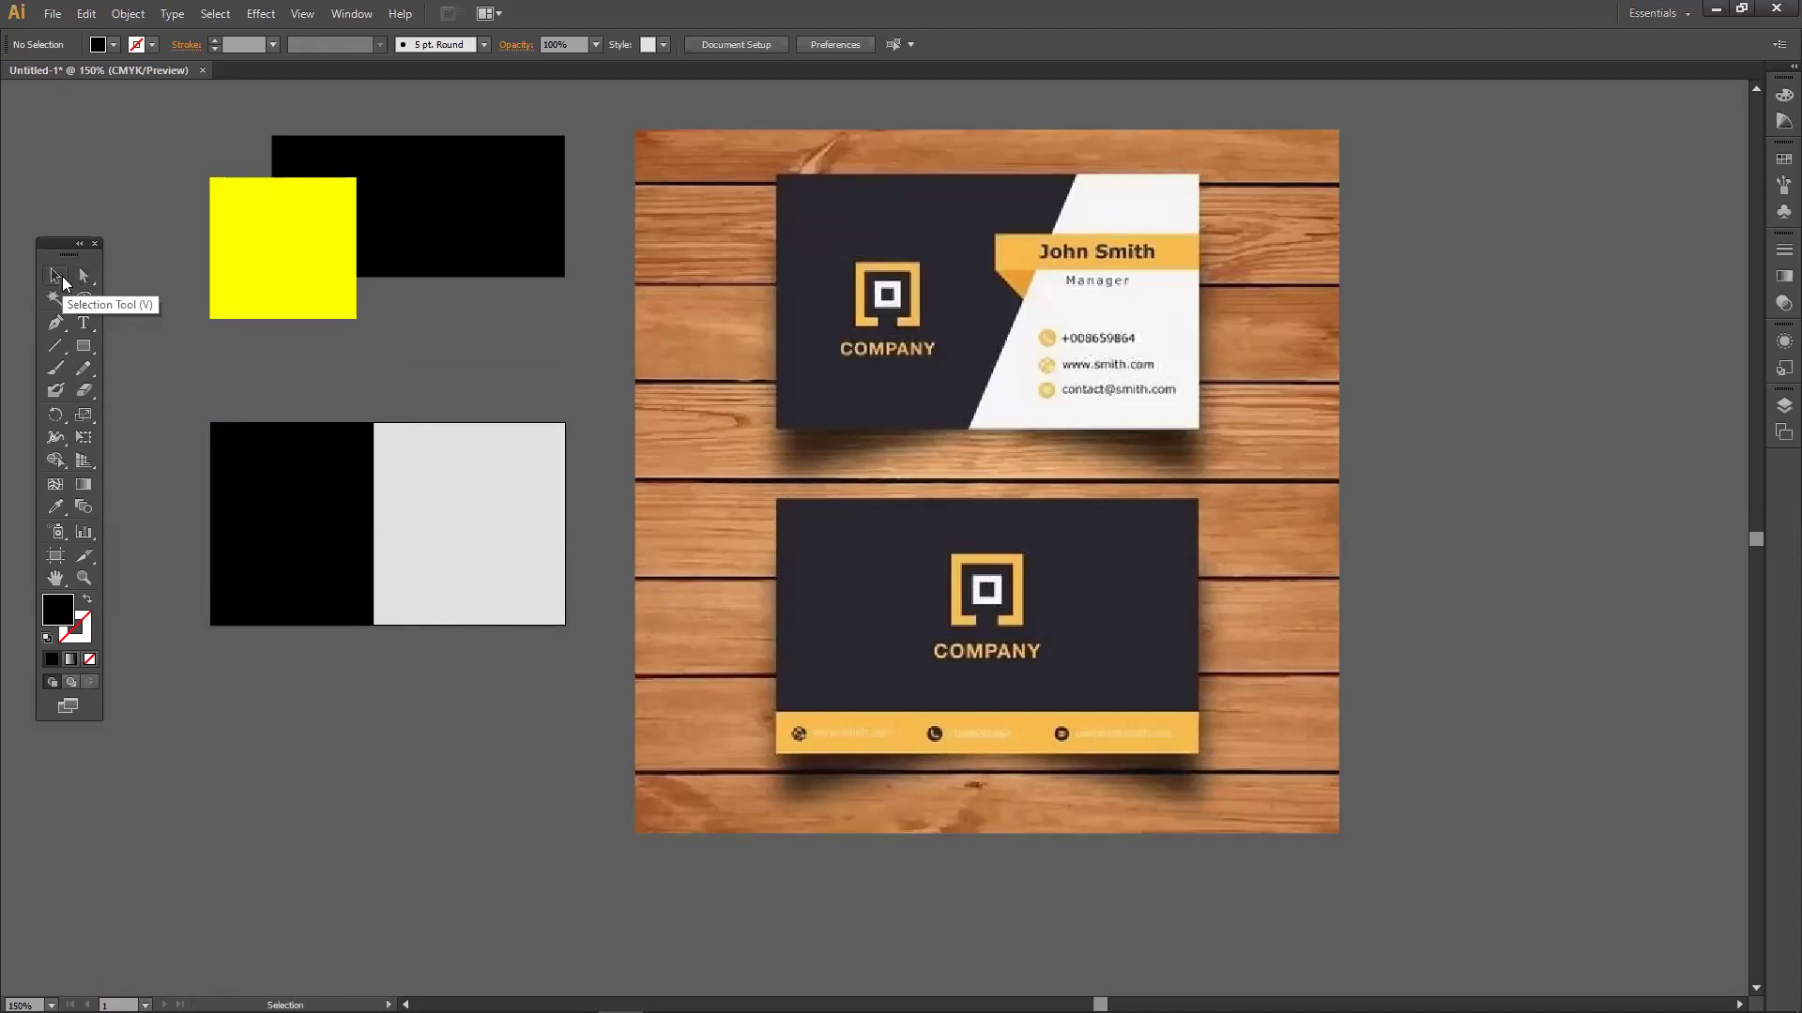
pyautogui.click(84, 276)
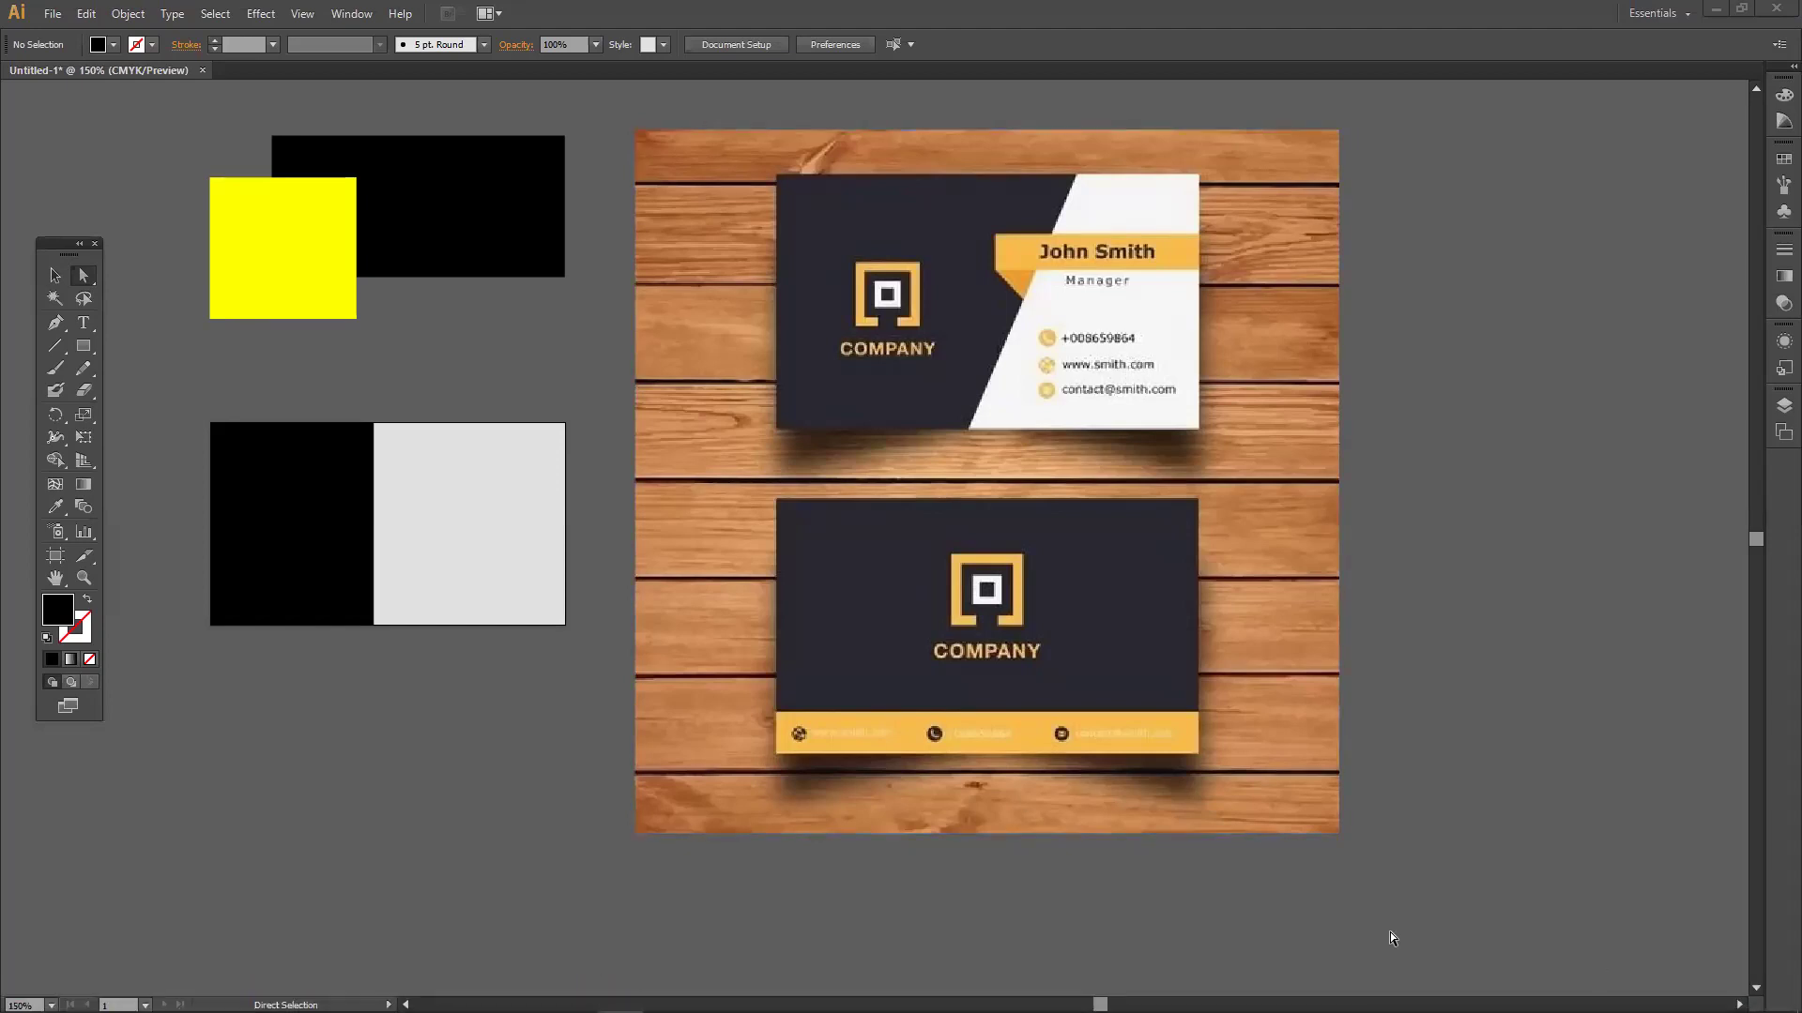
pyautogui.click(55, 275)
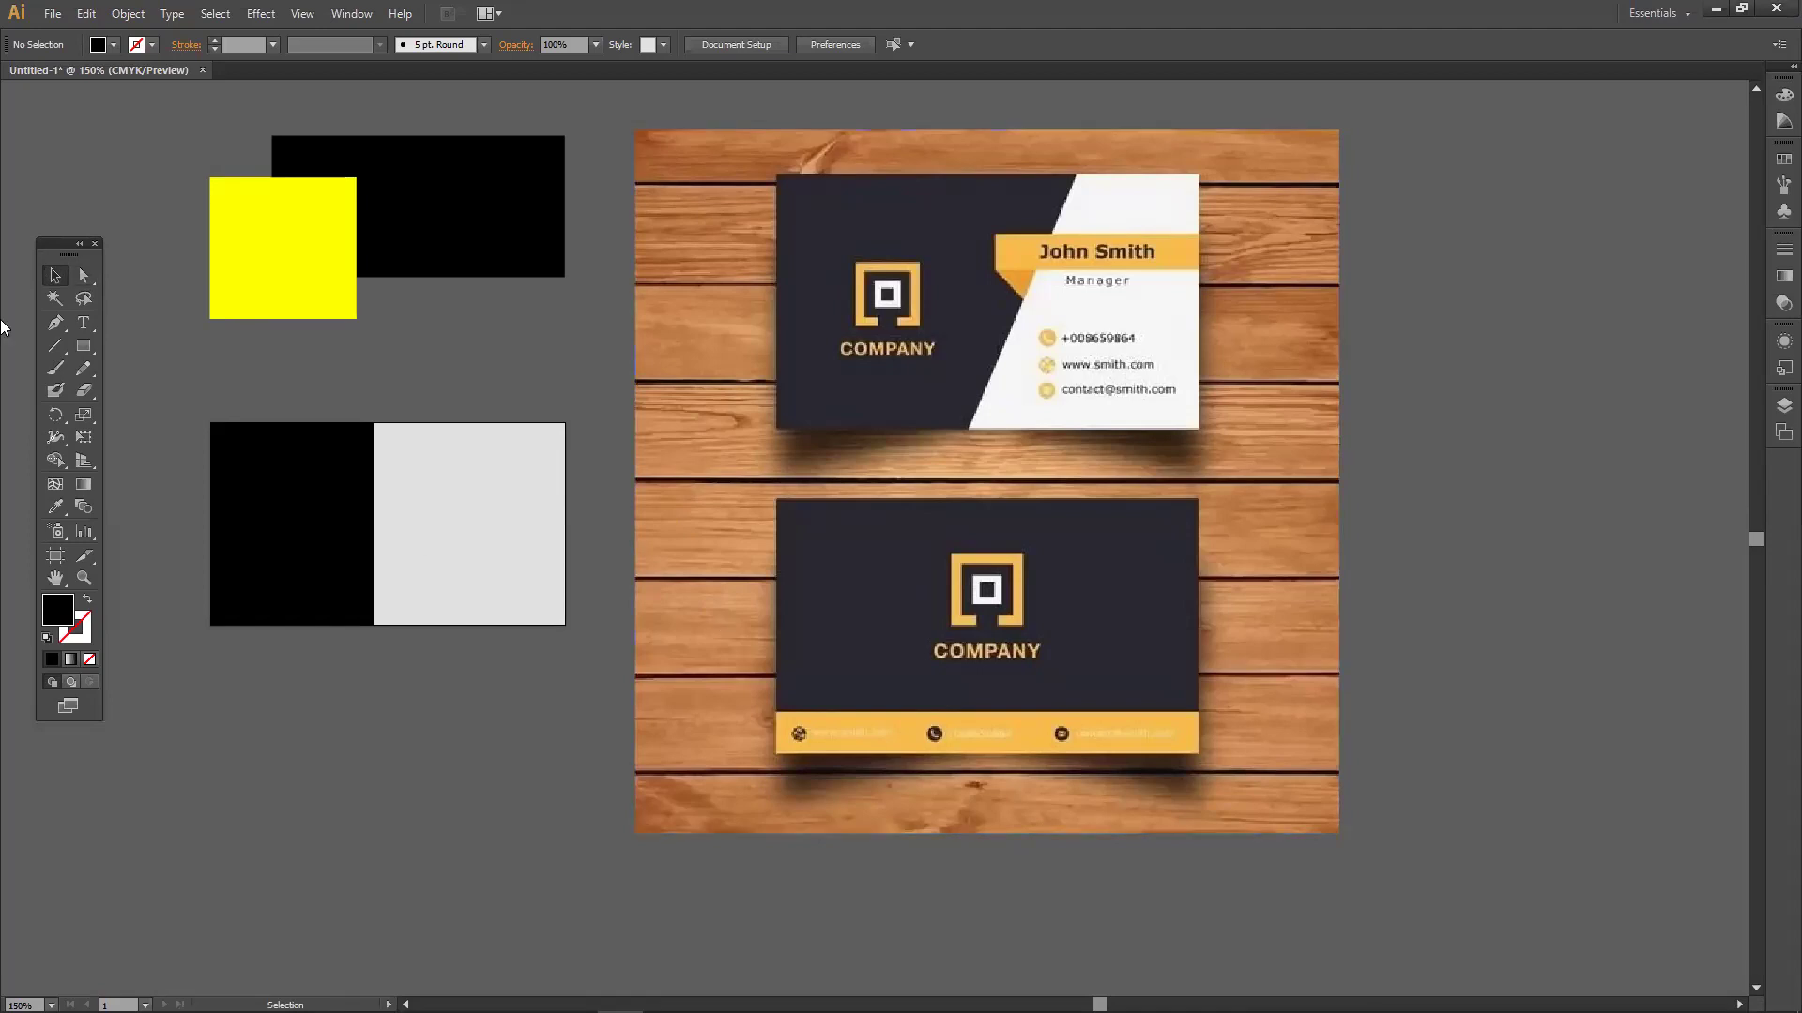
pyautogui.click(83, 275)
# Move the card's black panel down and position the yellow square under the top black rectangle.
pyautogui.click(83, 280)
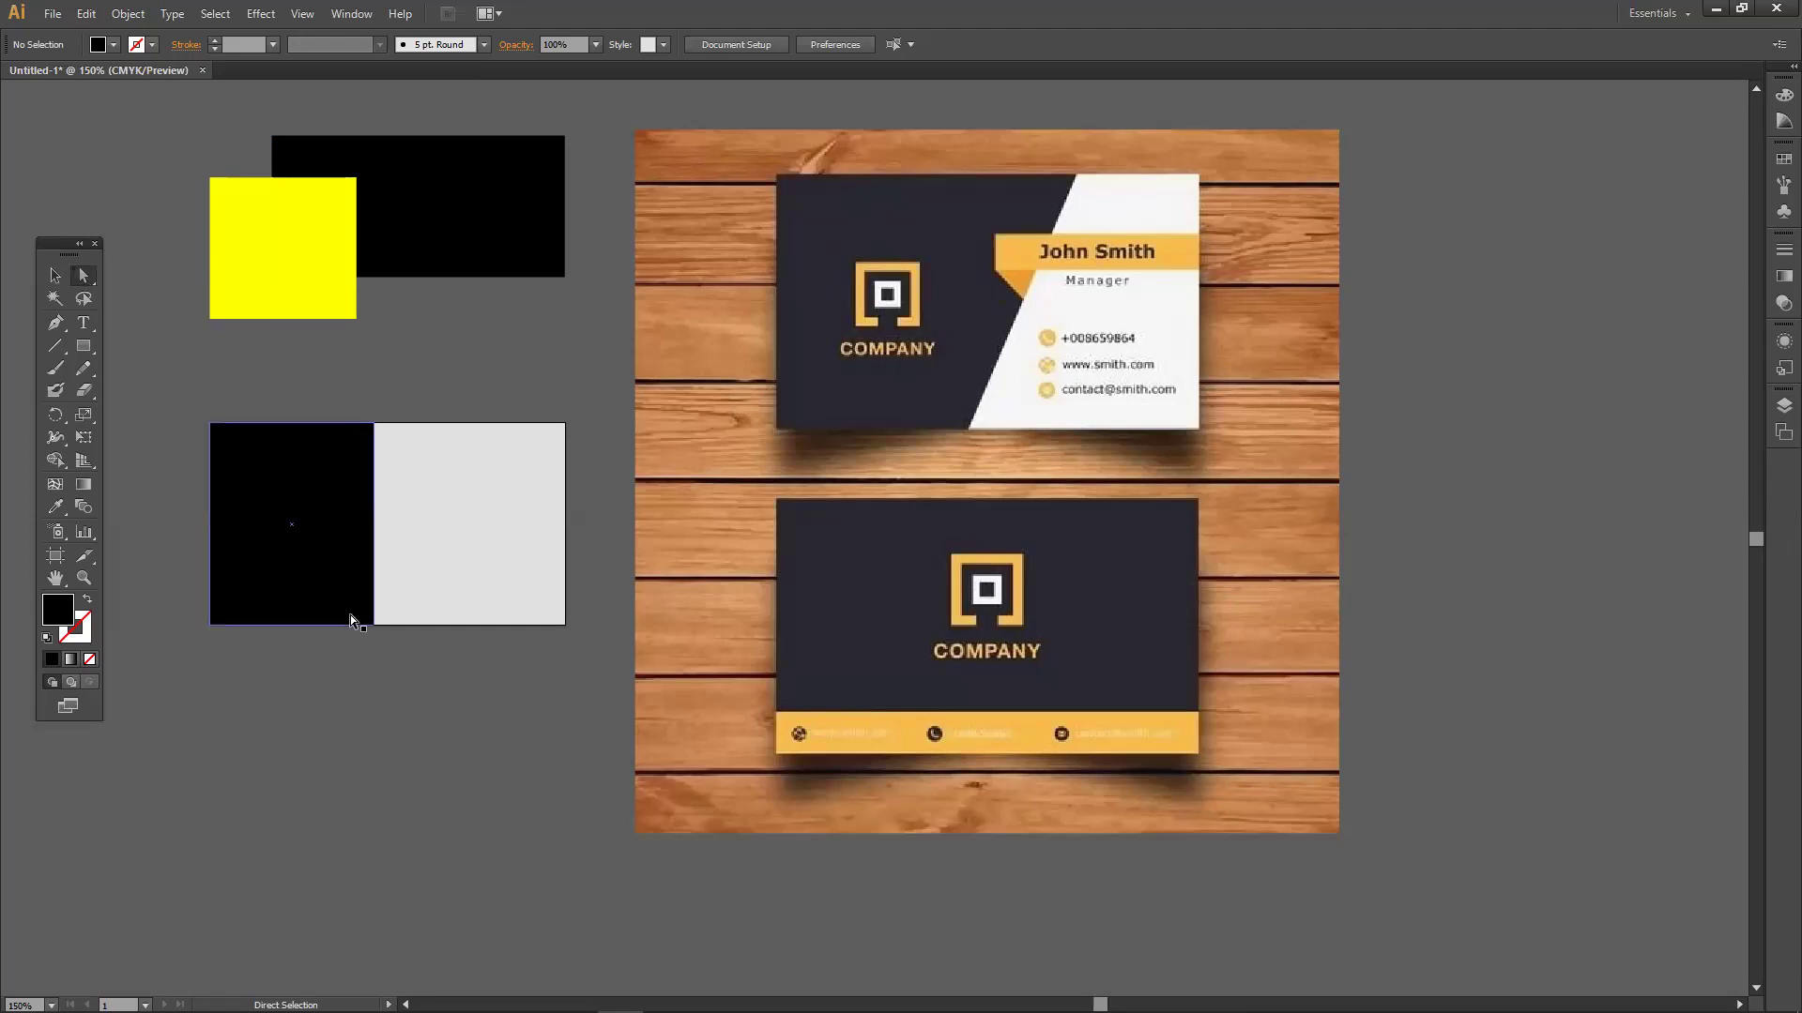
pyautogui.moveTo(348, 538); pyautogui.dragTo(341, 732)
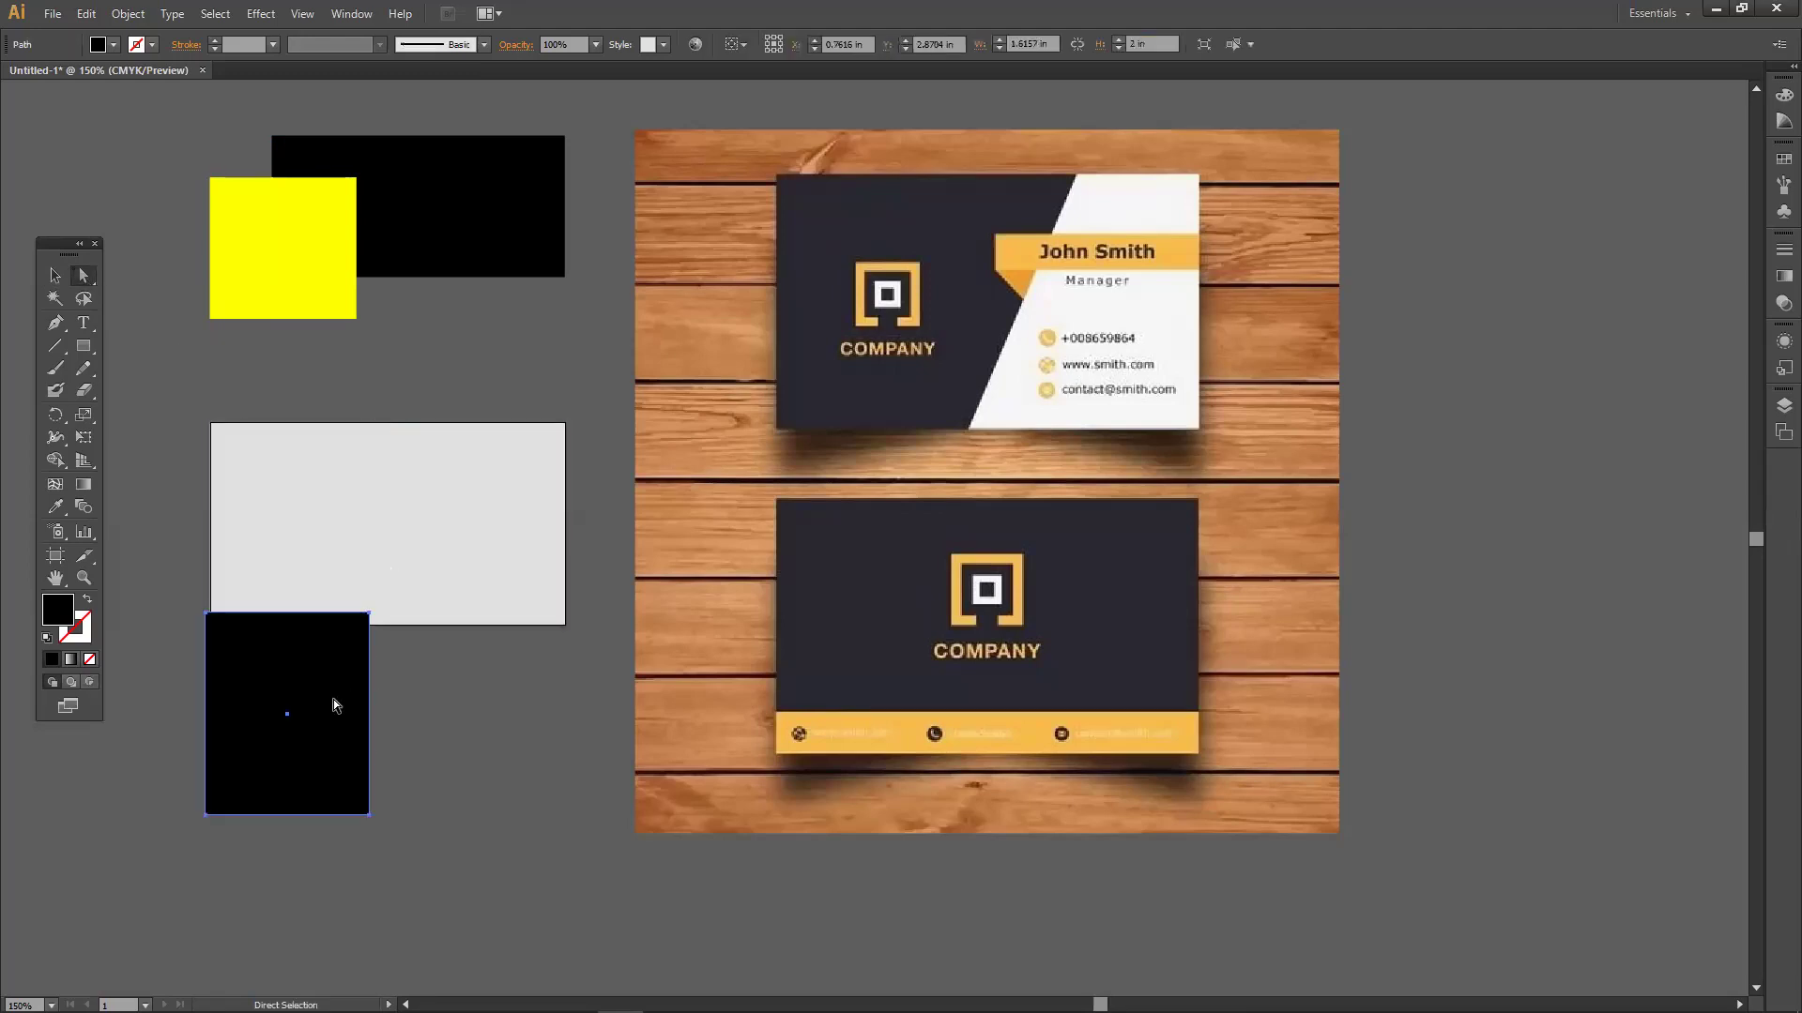
pyautogui.moveTo(297, 244); pyautogui.dragTo(412, 265)
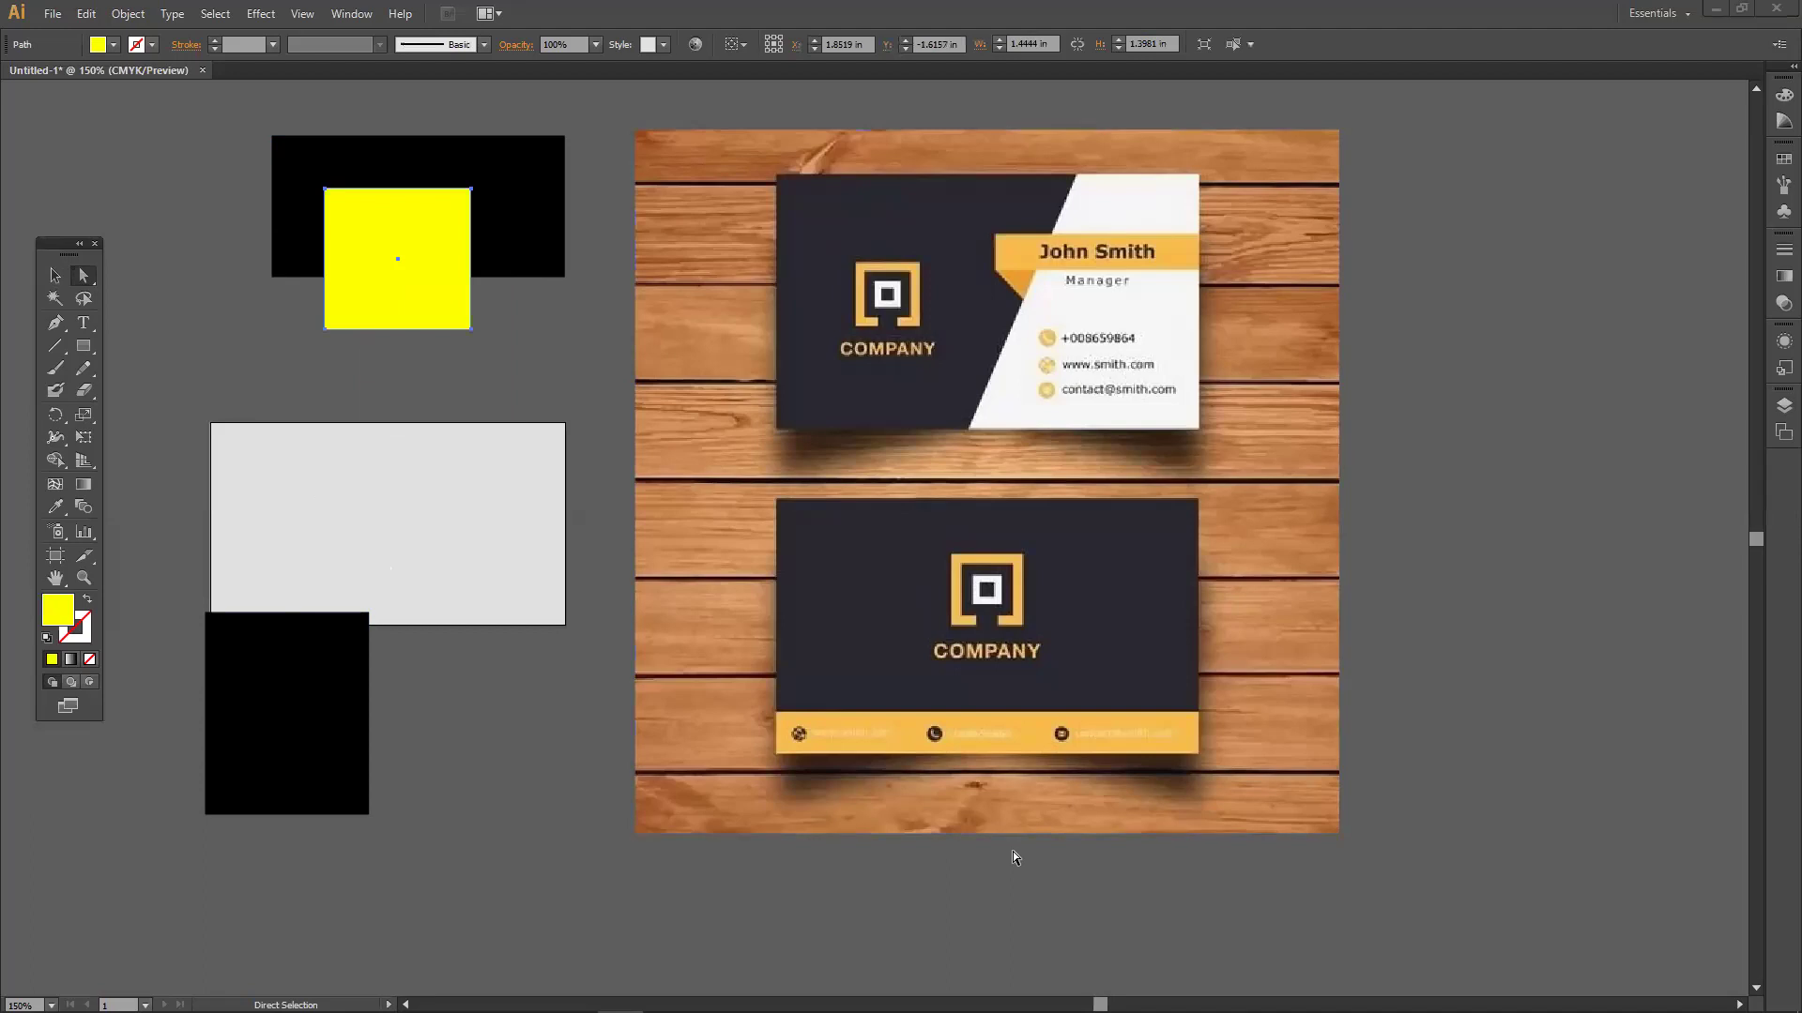
pyautogui.moveTo(423, 280); pyautogui.dragTo(455, 403)
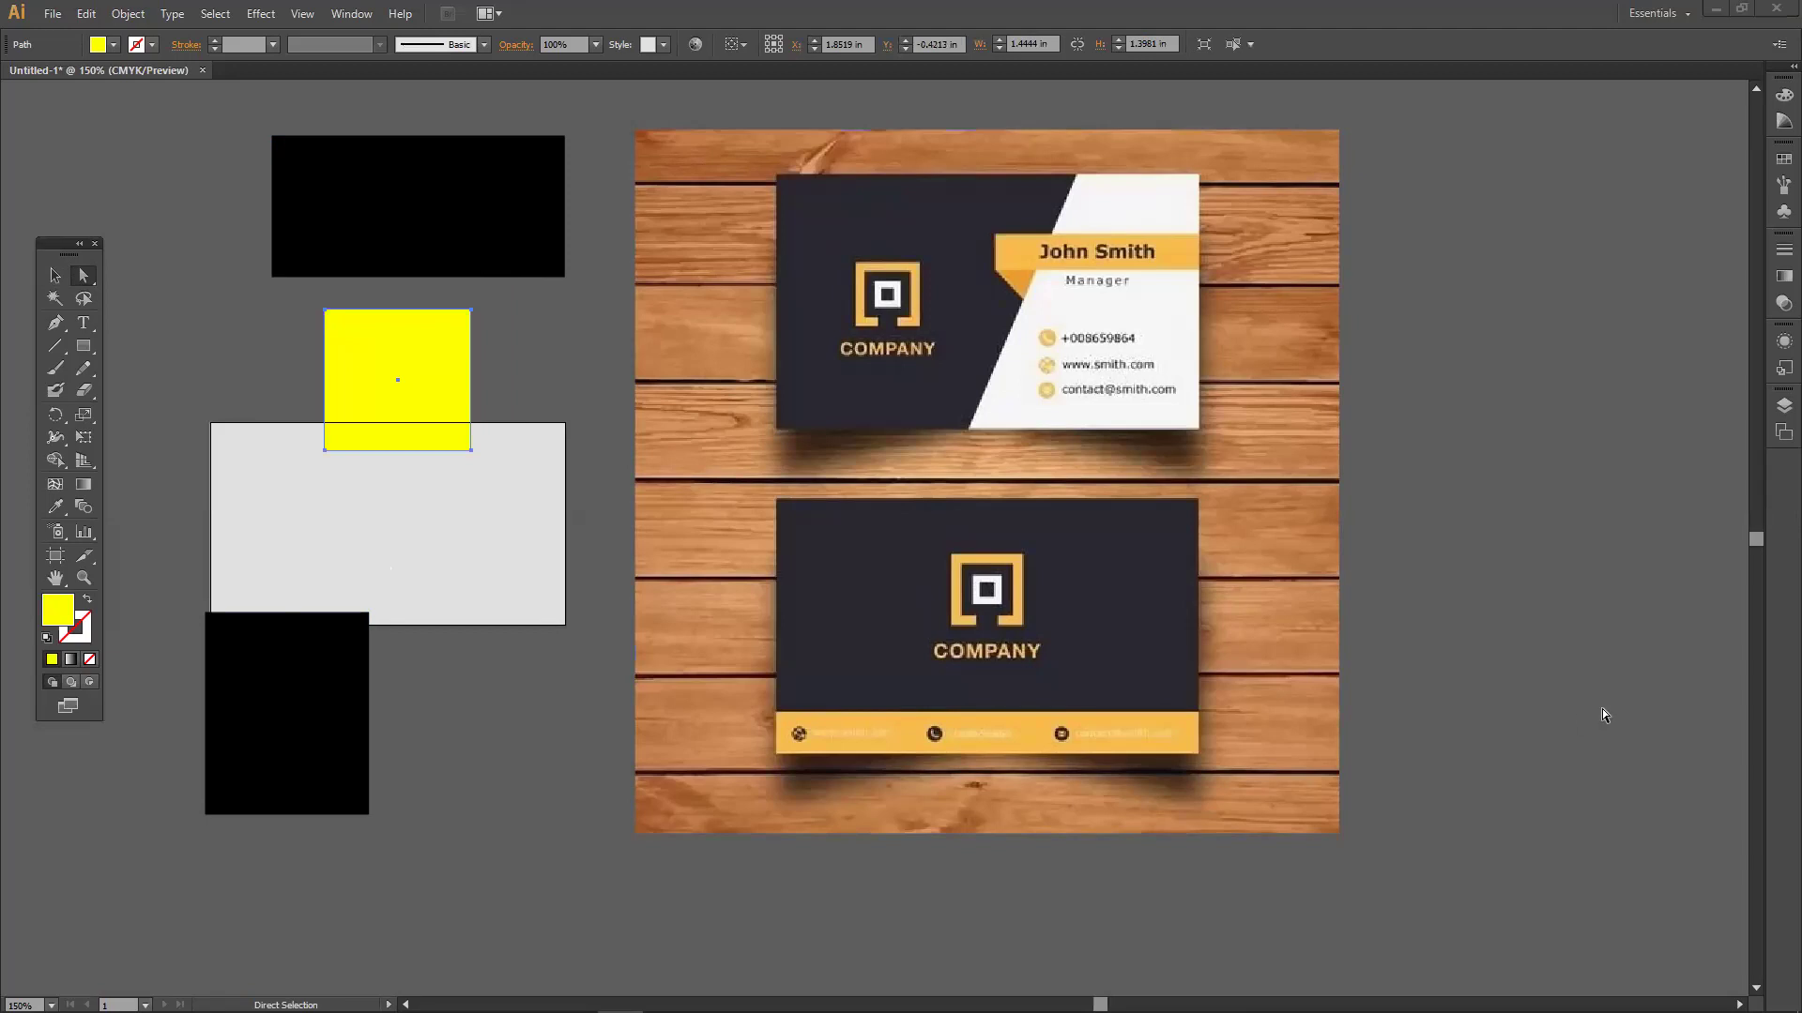
pyautogui.moveTo(374, 363); pyautogui.dragTo(375, 333)
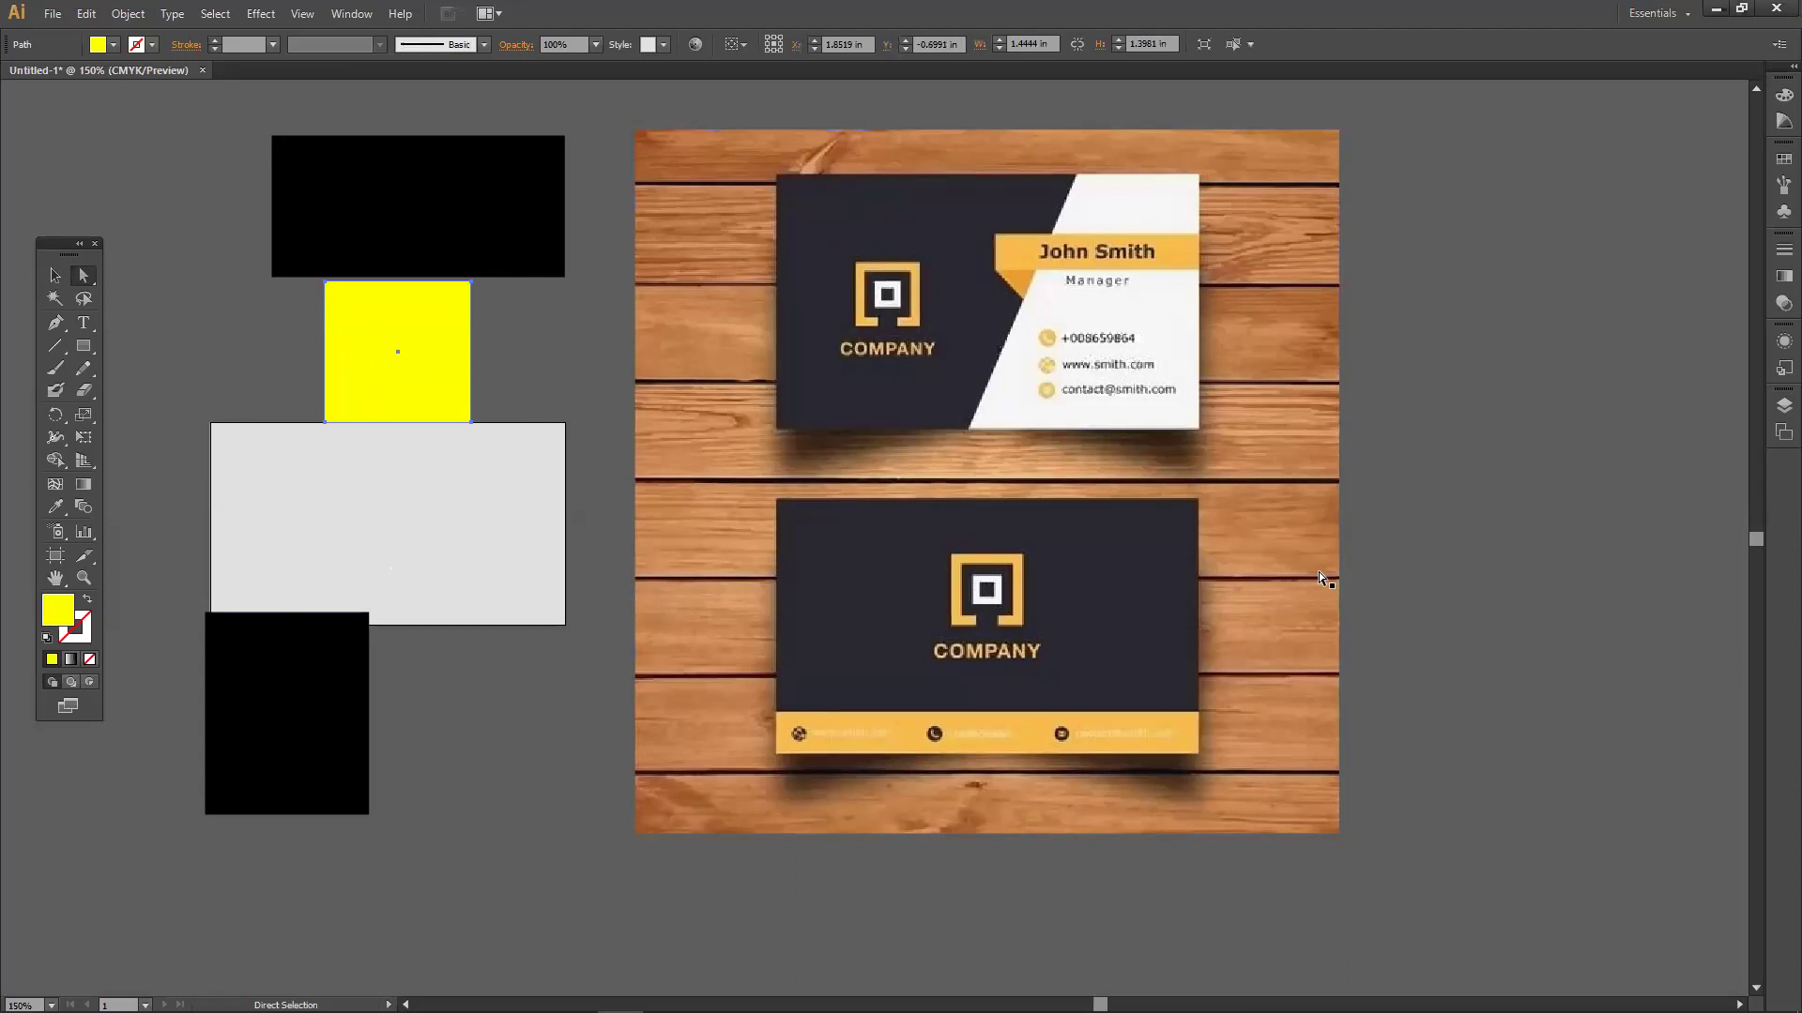
pyautogui.moveTo(415, 330); pyautogui.dragTo(333, 361)
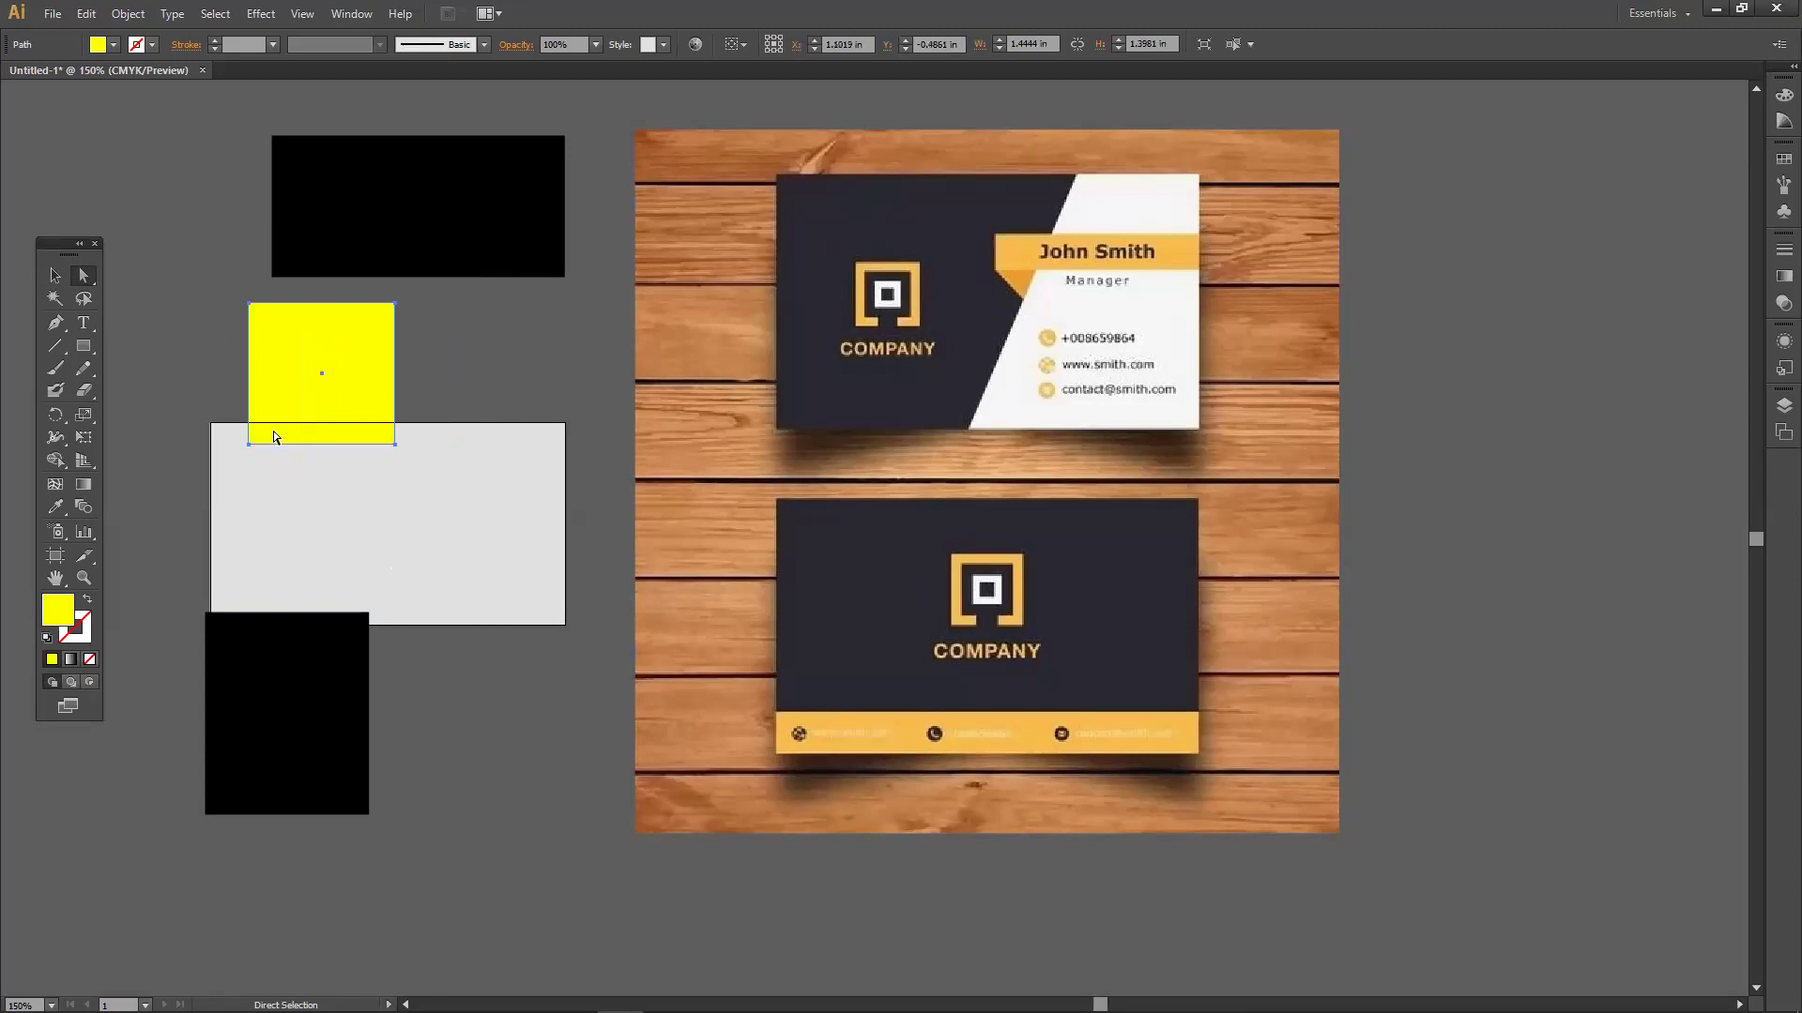
pyautogui.click(464, 250)
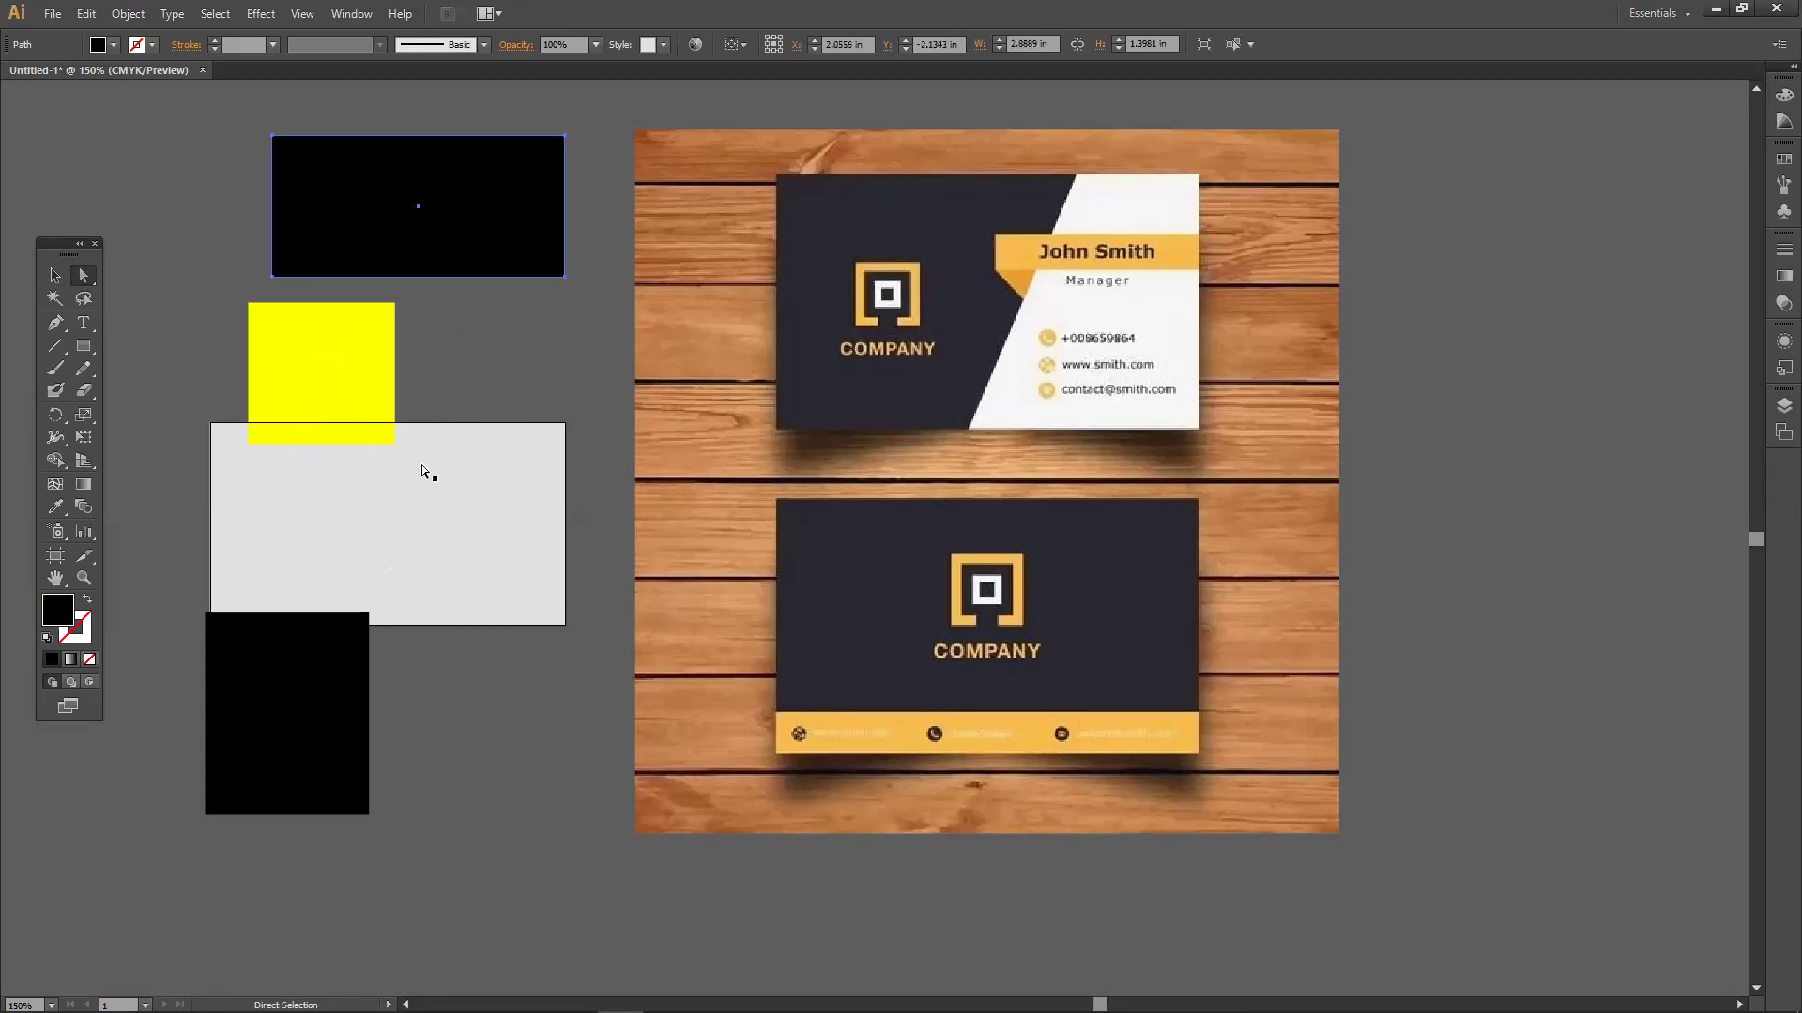
pyautogui.click(346, 633)
pyautogui.click(316, 381)
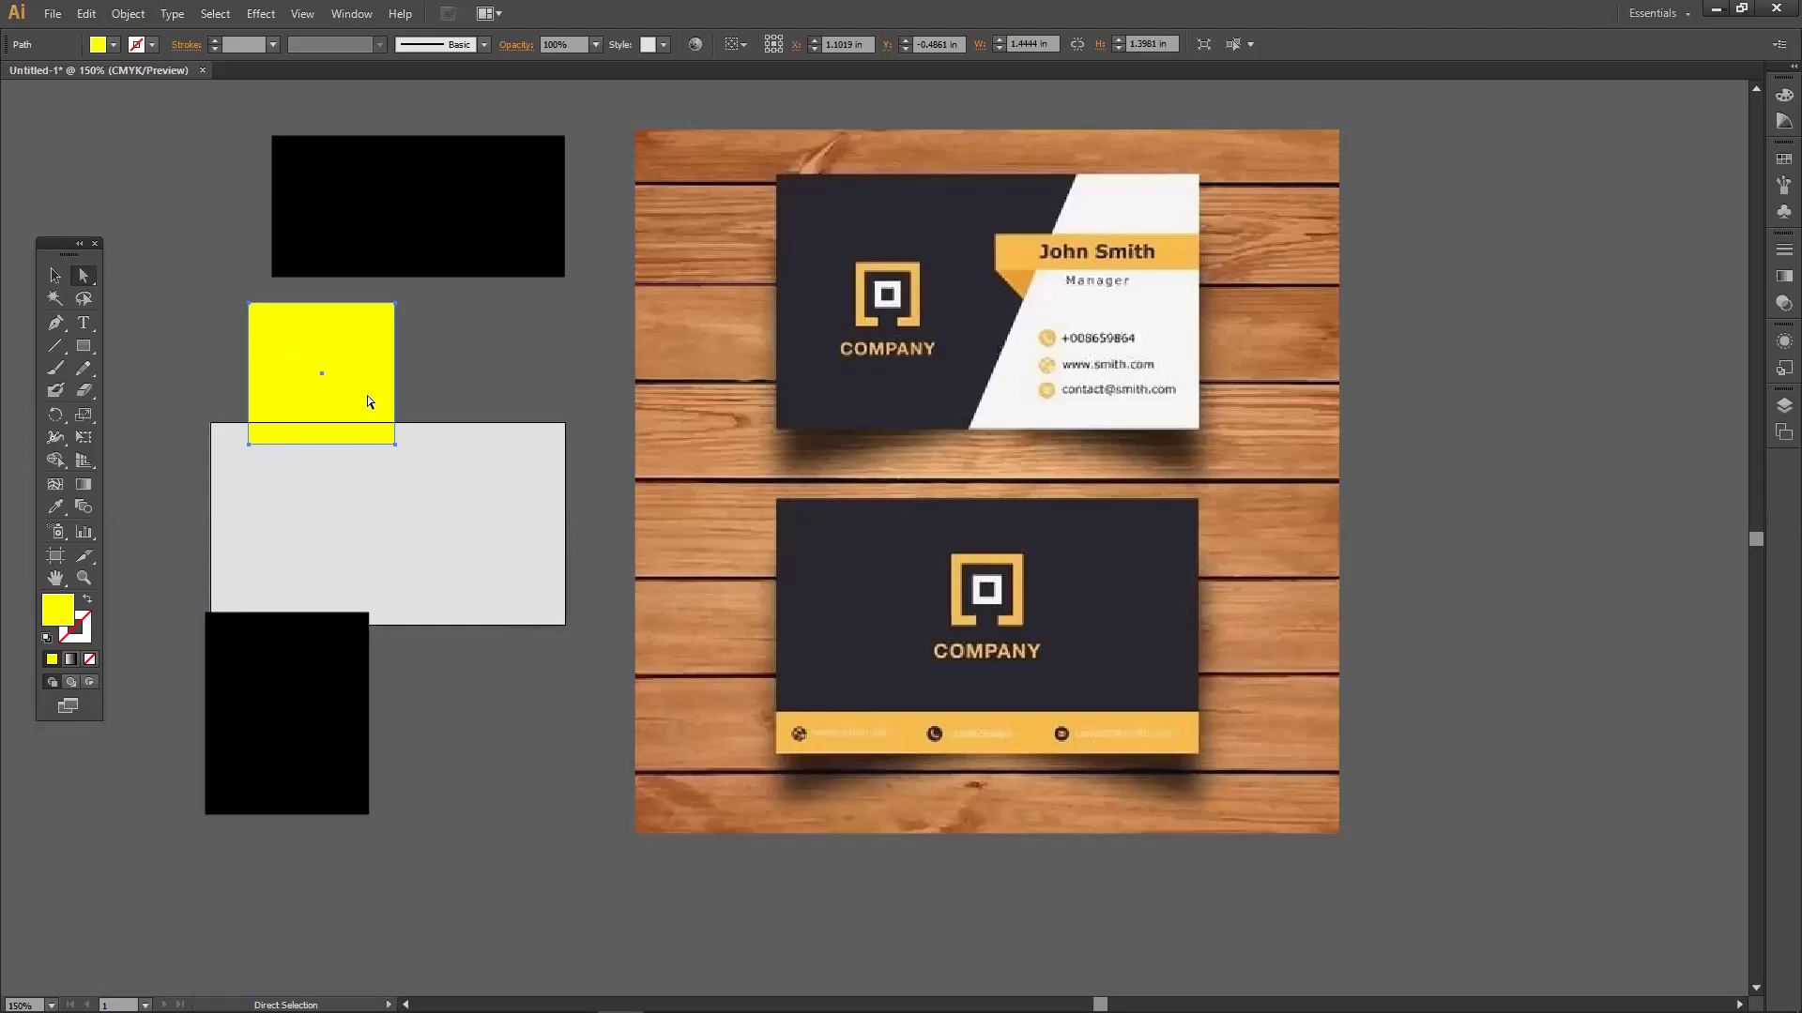
pyautogui.moveTo(353, 390); pyautogui.dragTo(340, 381)
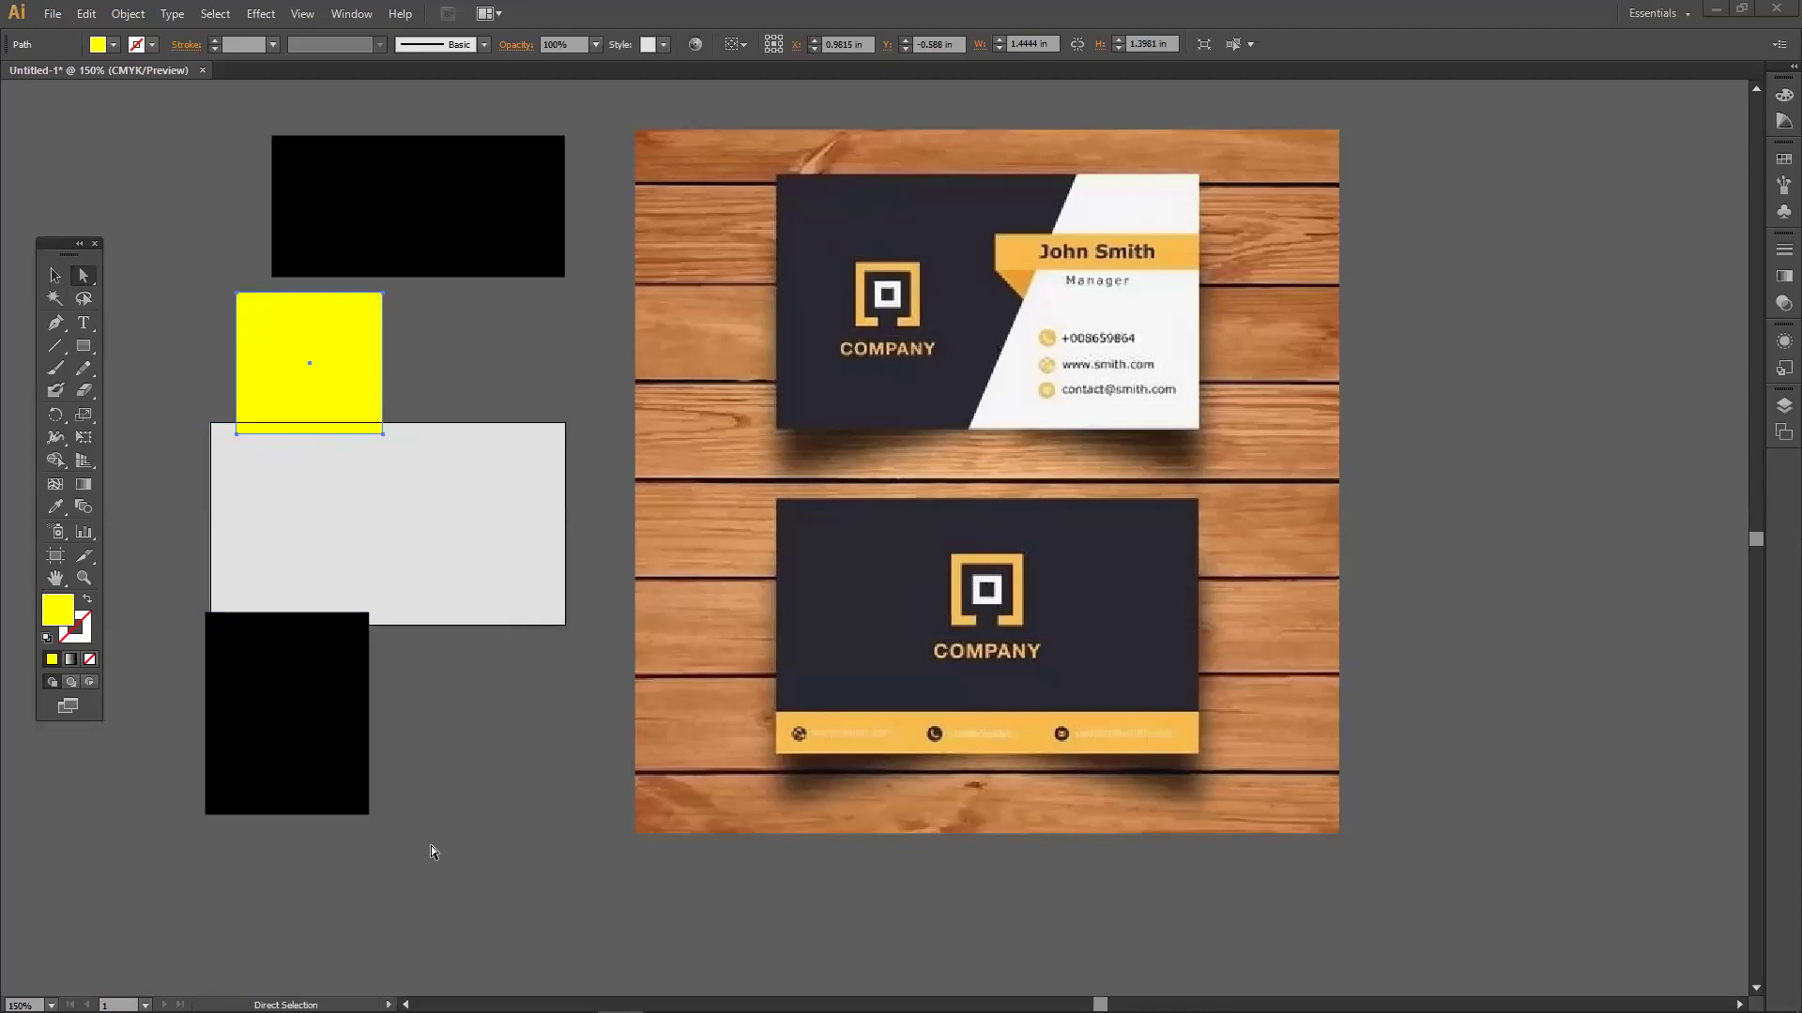
# Slant the yellow shape's edge across the black rectangle, then delete both top shapes.
pyautogui.moveTo(343, 343); pyautogui.dragTo(432, 178)
pyautogui.click(554, 352)
pyautogui.click(494, 309)
pyautogui.click(67, 279)
pyautogui.moveTo(279, 137); pyautogui.dragTo(398, 217)
pyautogui.press('Delete')
# Reposition the black panel on the card and drag its top-right anchor right to slant it.
pyautogui.click(270, 427)
pyautogui.moveTo(276, 719); pyautogui.dragTo(331, 736)
pyautogui.moveTo(322, 700); pyautogui.dragTo(306, 527)
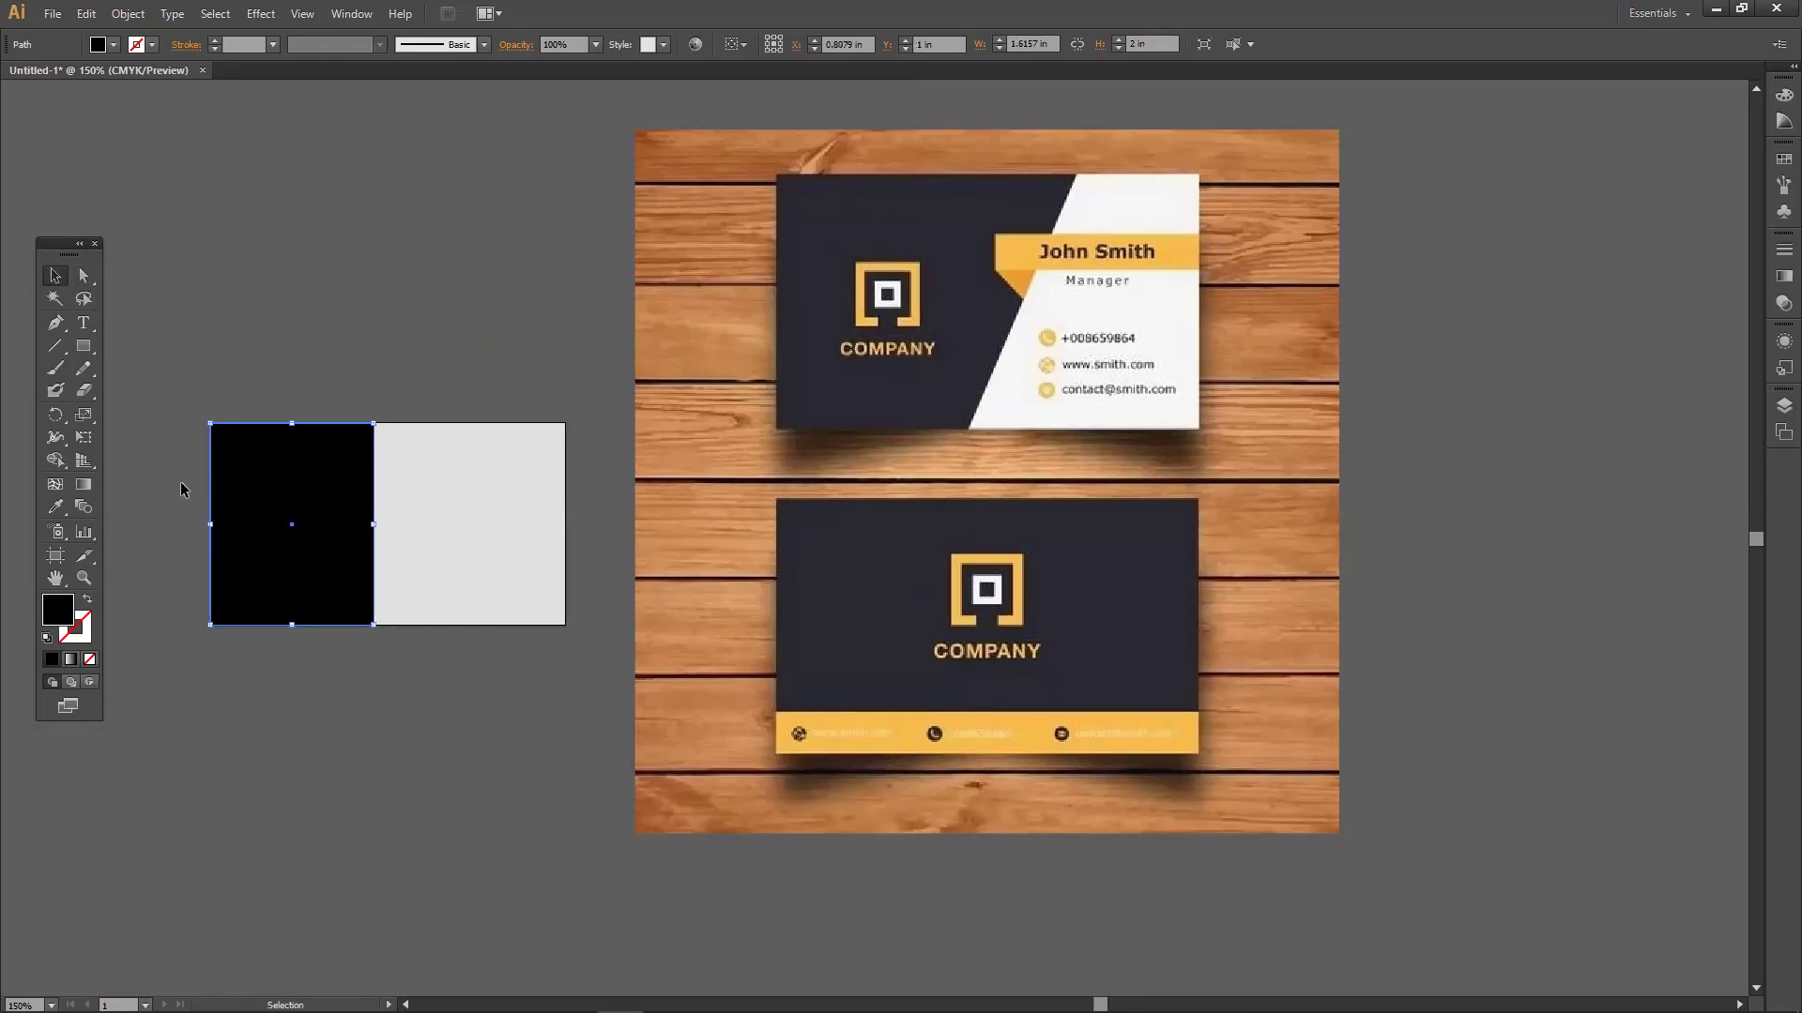
pyautogui.click(81, 279)
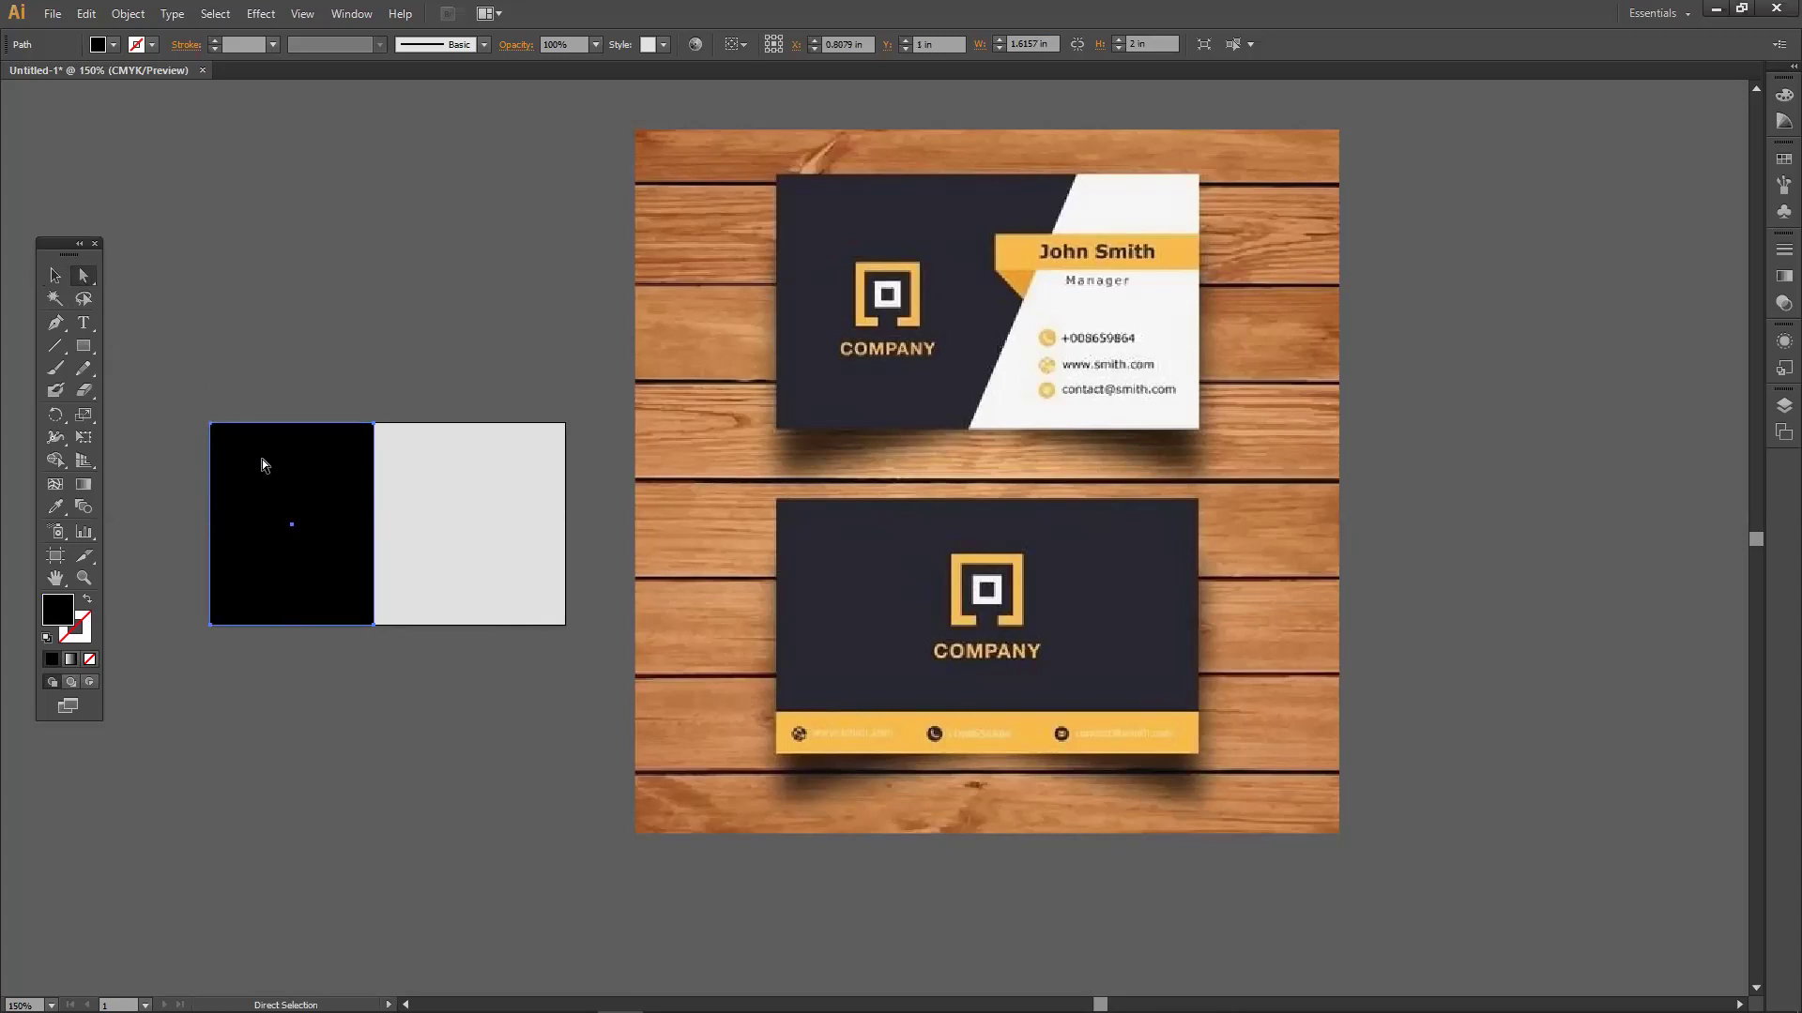
pyautogui.click(374, 424)
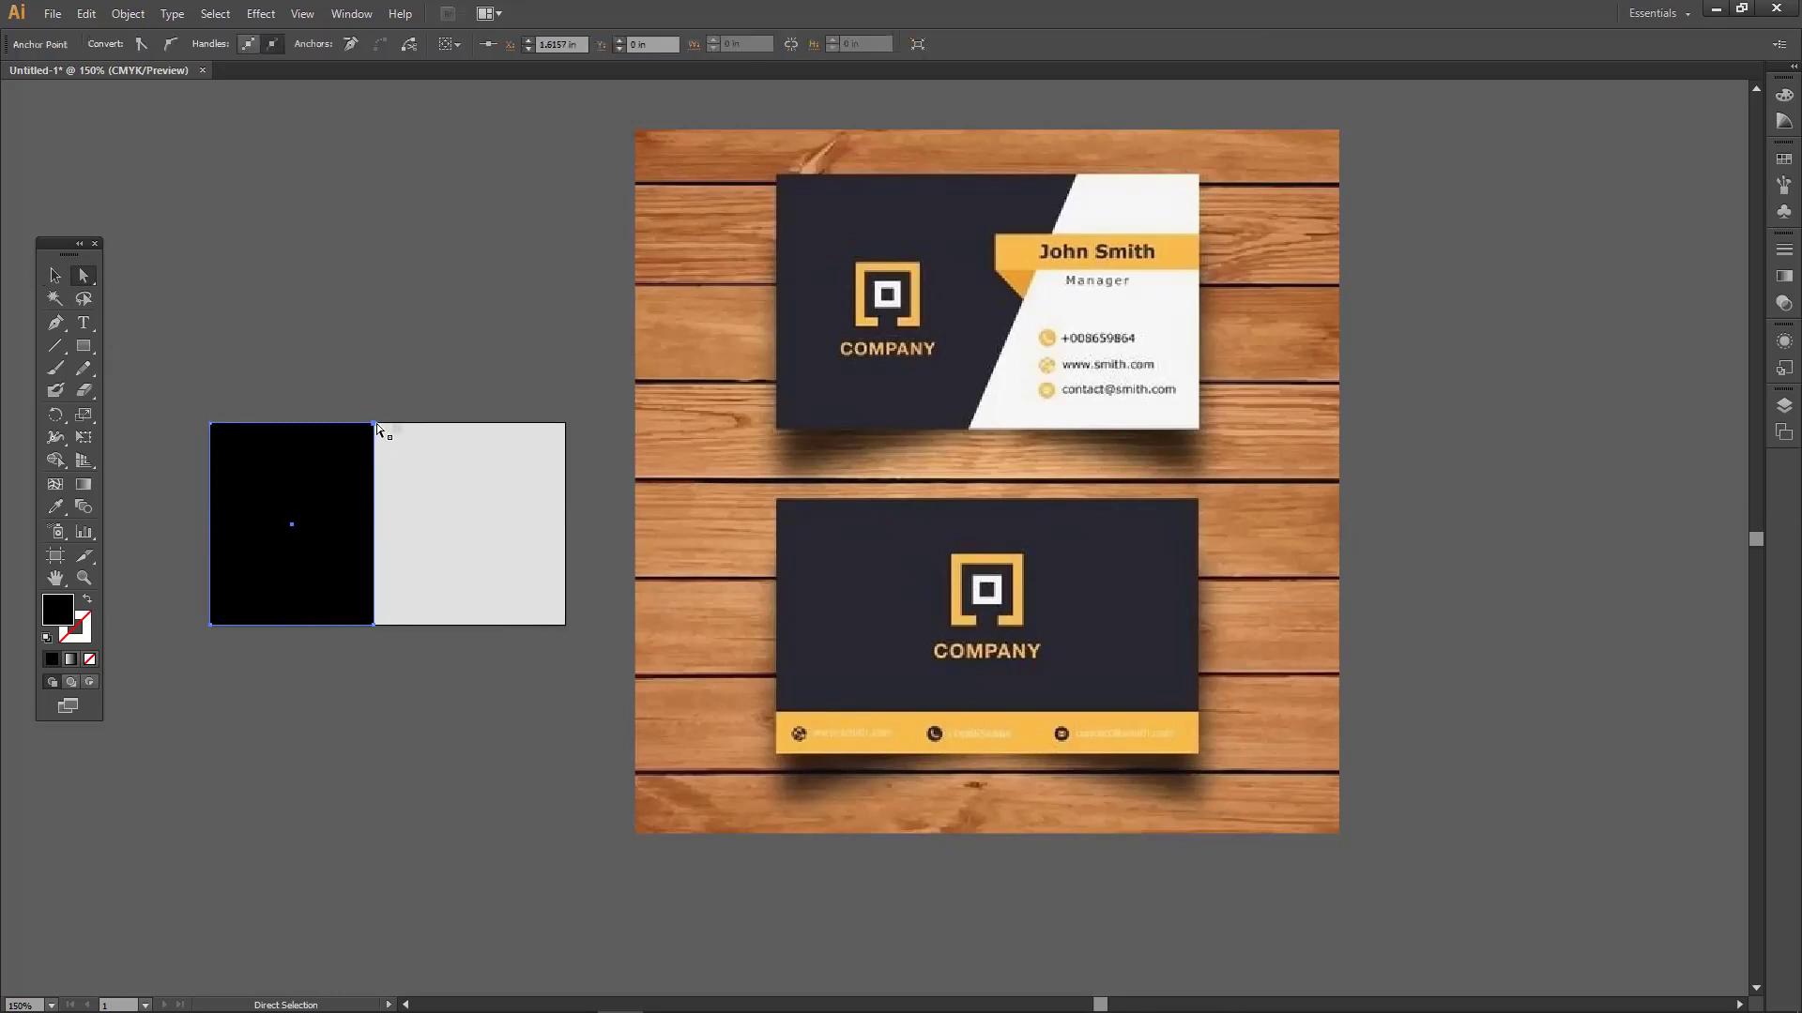
pyautogui.click(364, 390)
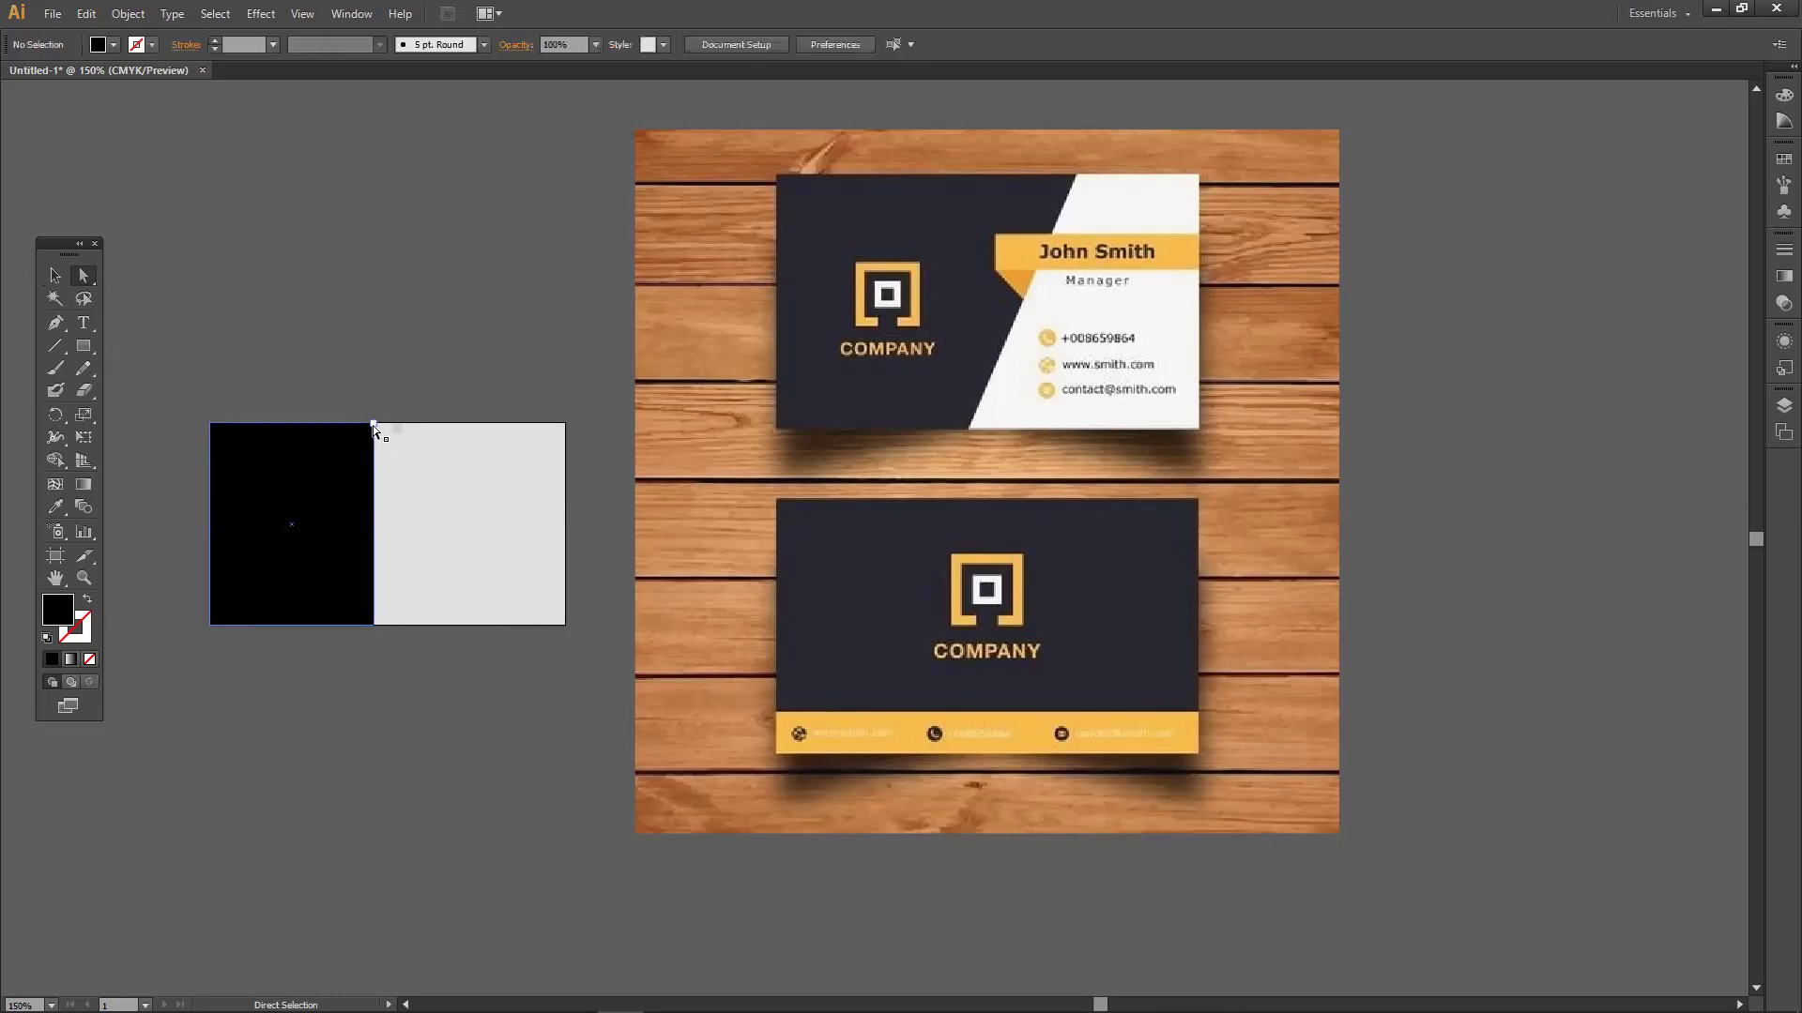
pyautogui.click(373, 425)
pyautogui.moveTo(374, 424); pyautogui.dragTo(470, 428)
# Undo an accidental move, reset the corner, and redo the slant of the panel's right edge.
pyautogui.click(447, 387)
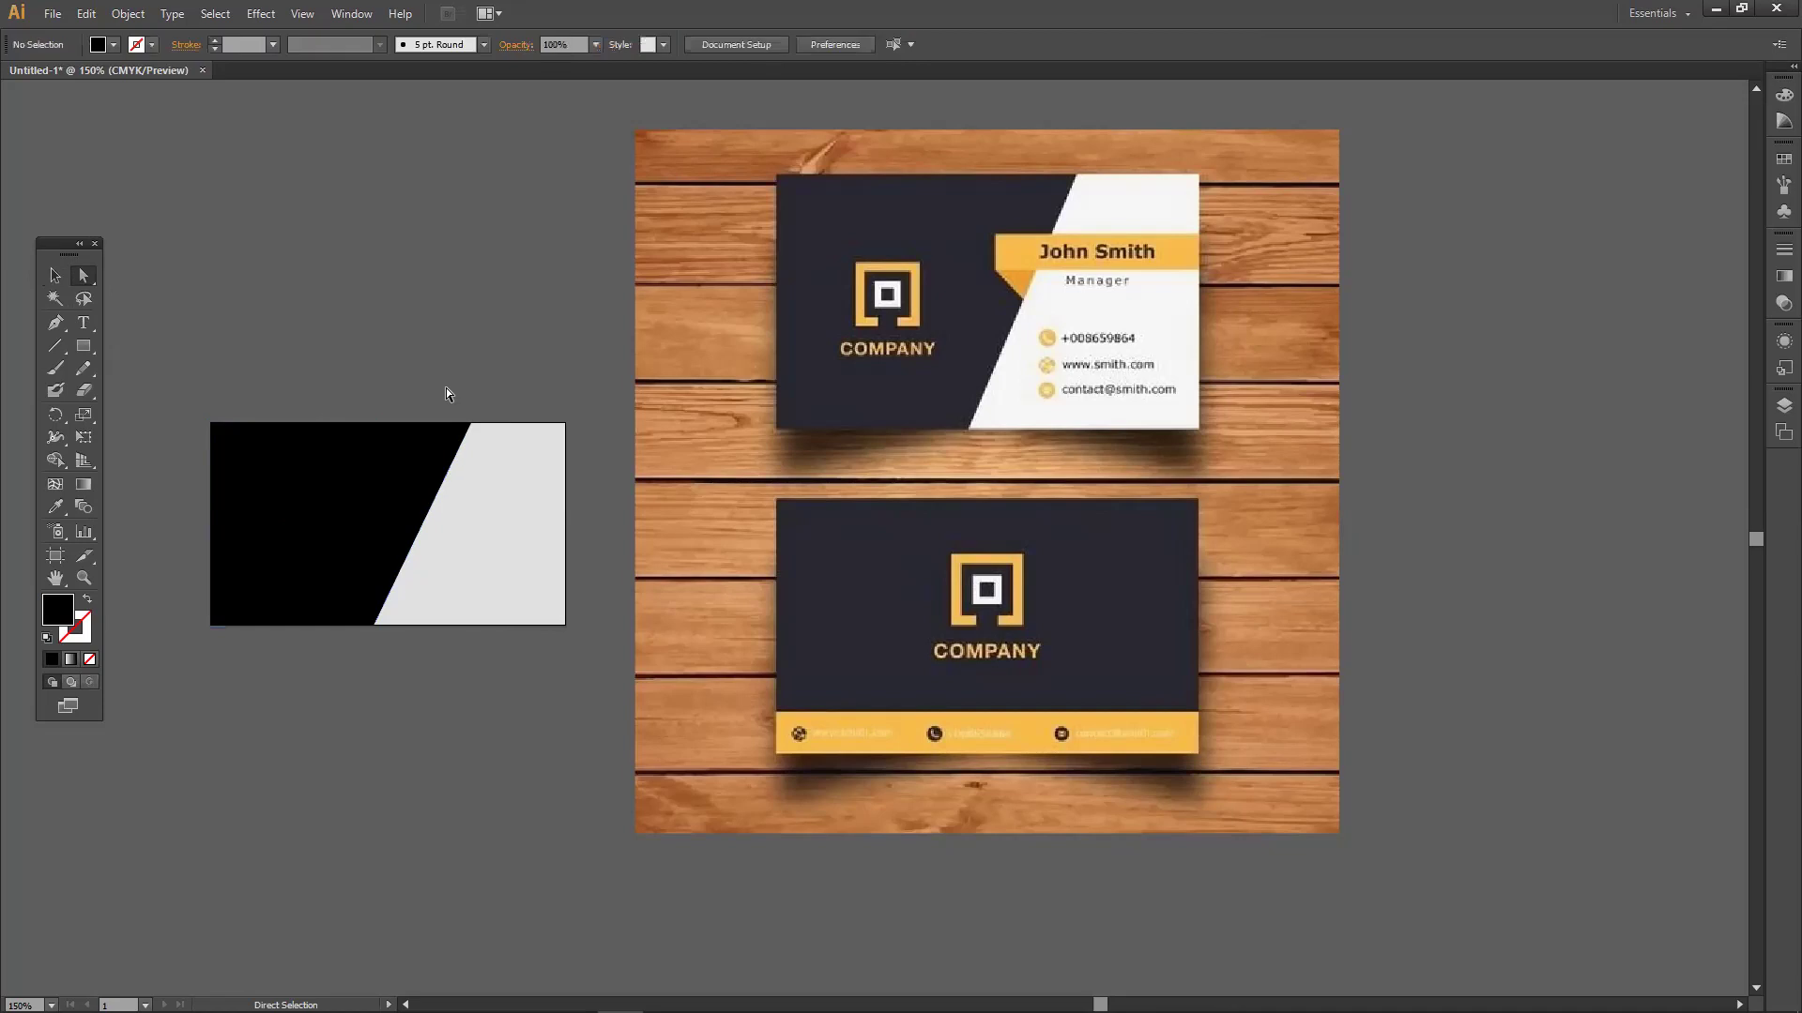
pyautogui.moveTo(369, 476); pyautogui.dragTo(369, 295)
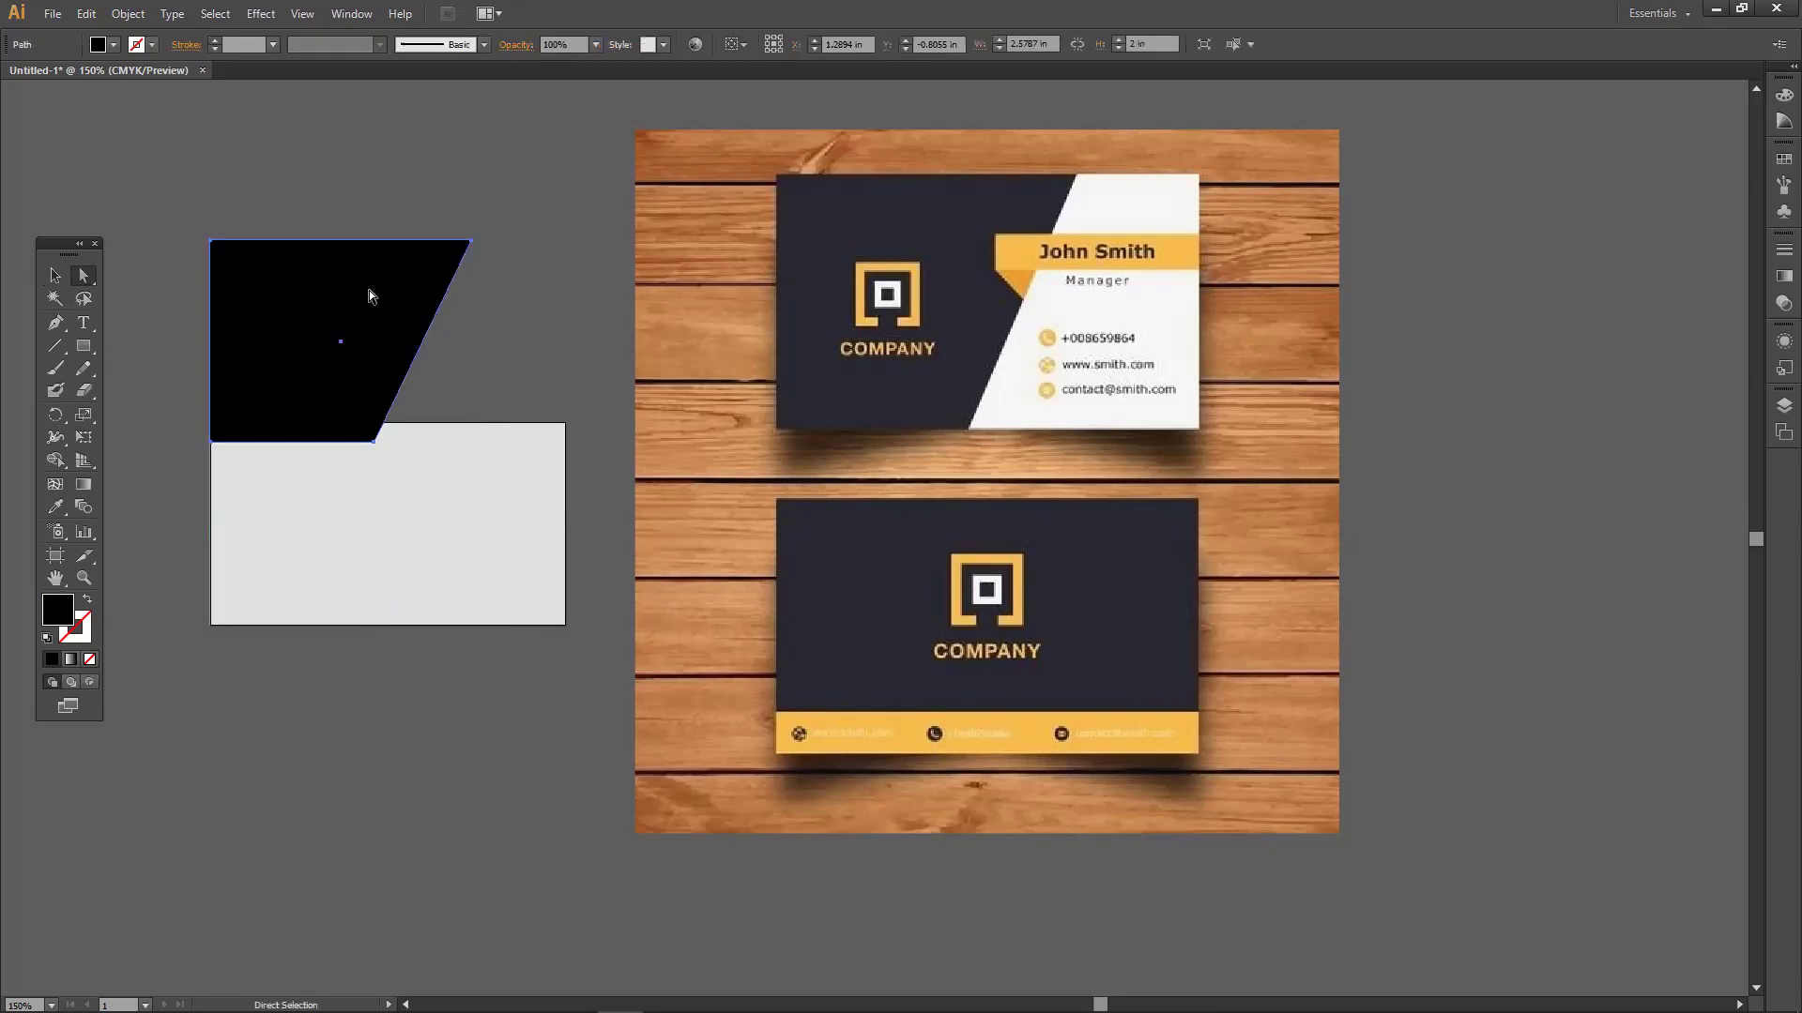
pyautogui.hotkey('ctrl', 'z')
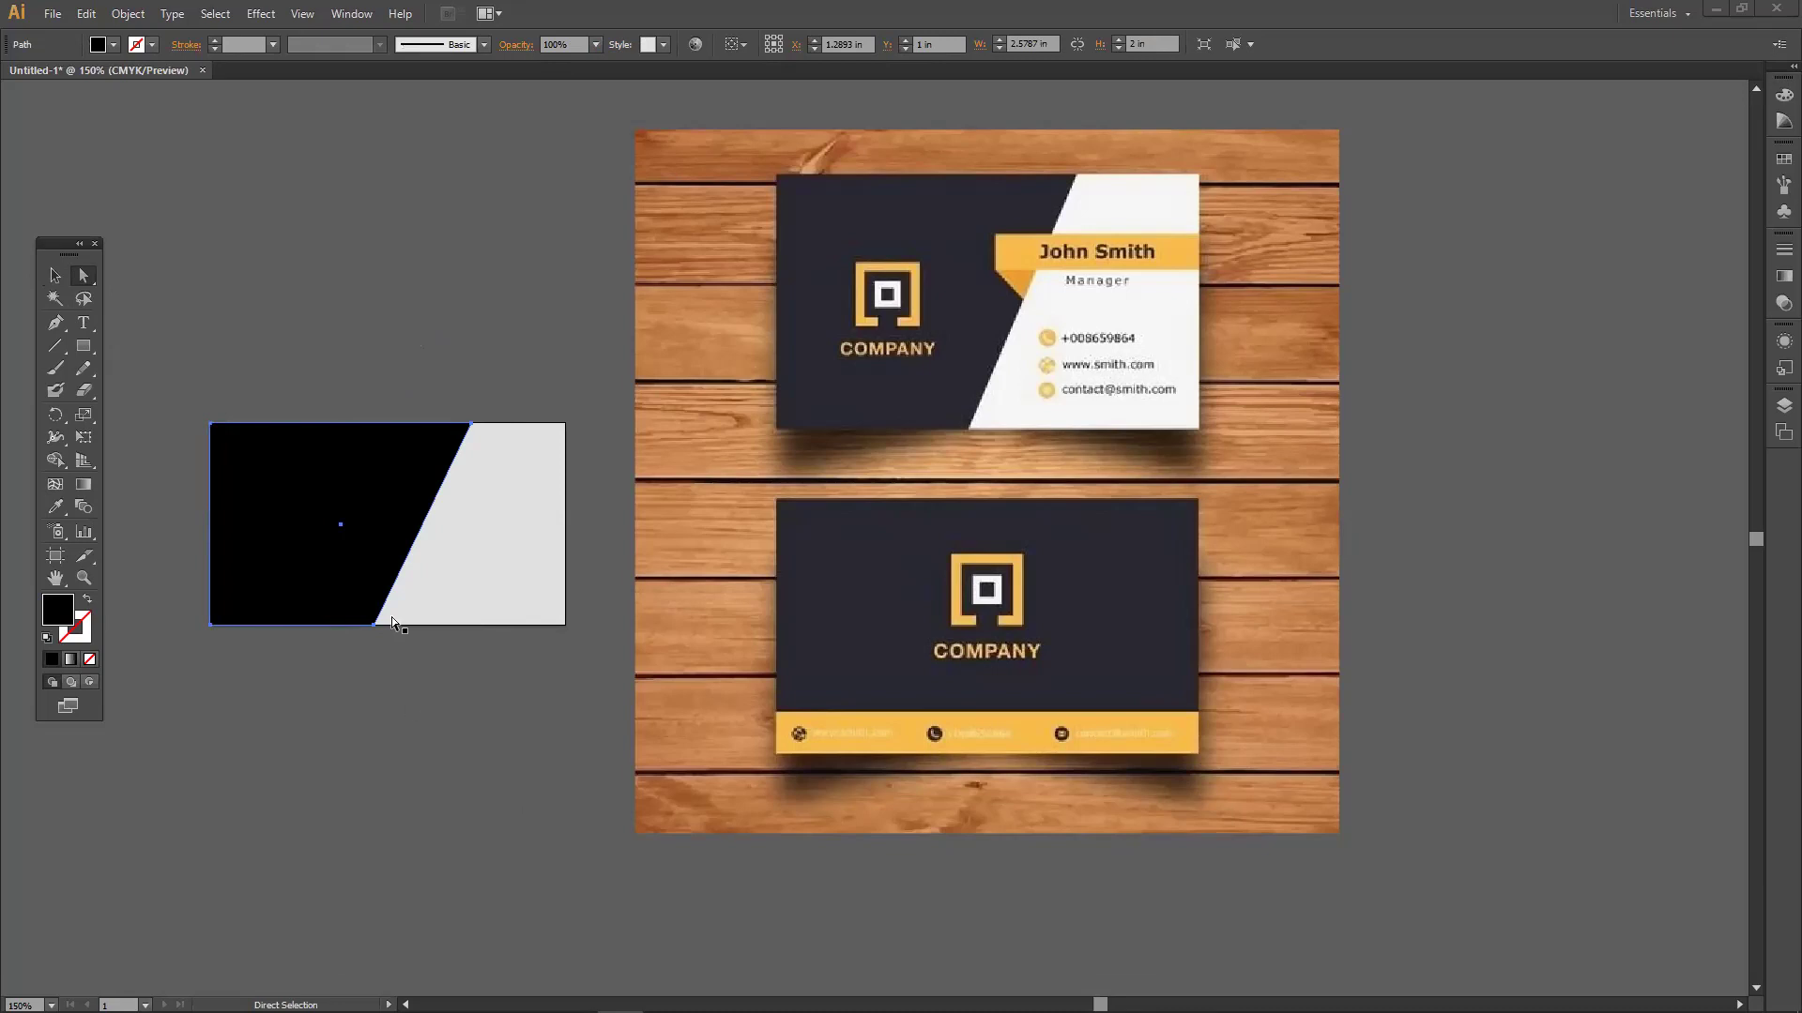
pyautogui.moveTo(470, 423); pyautogui.dragTo(374, 423)
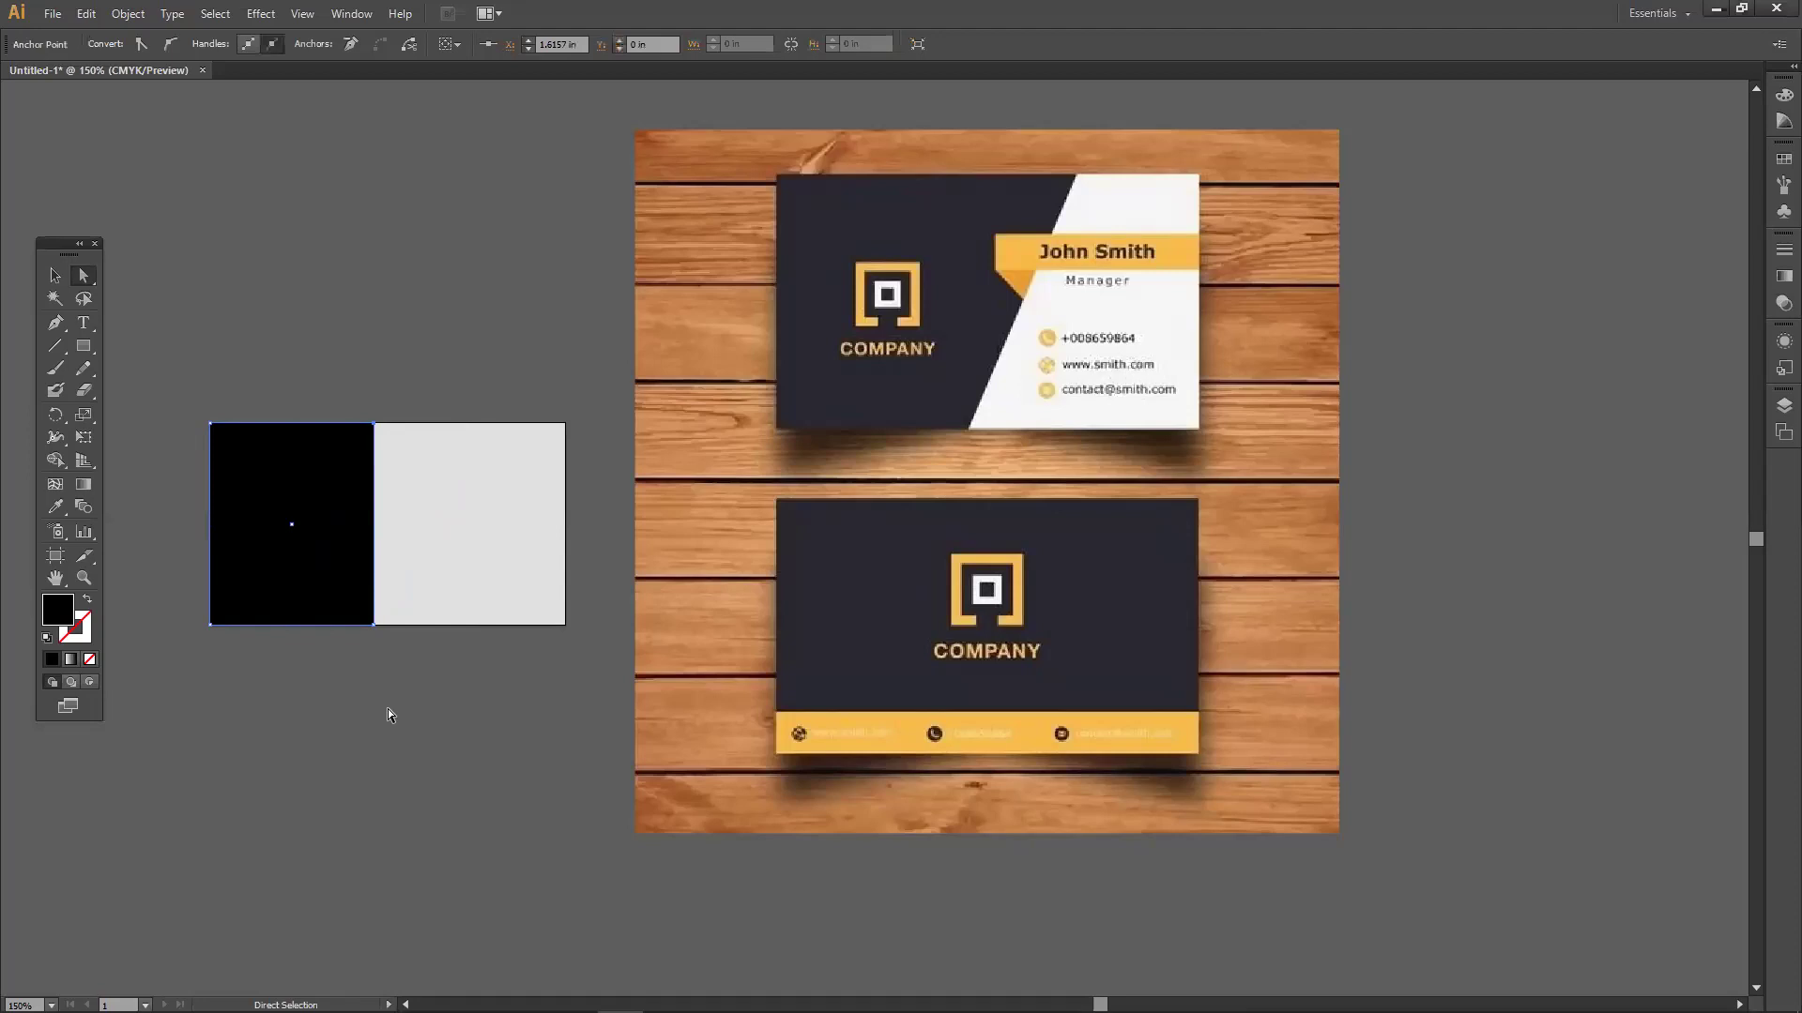
pyautogui.click(285, 527)
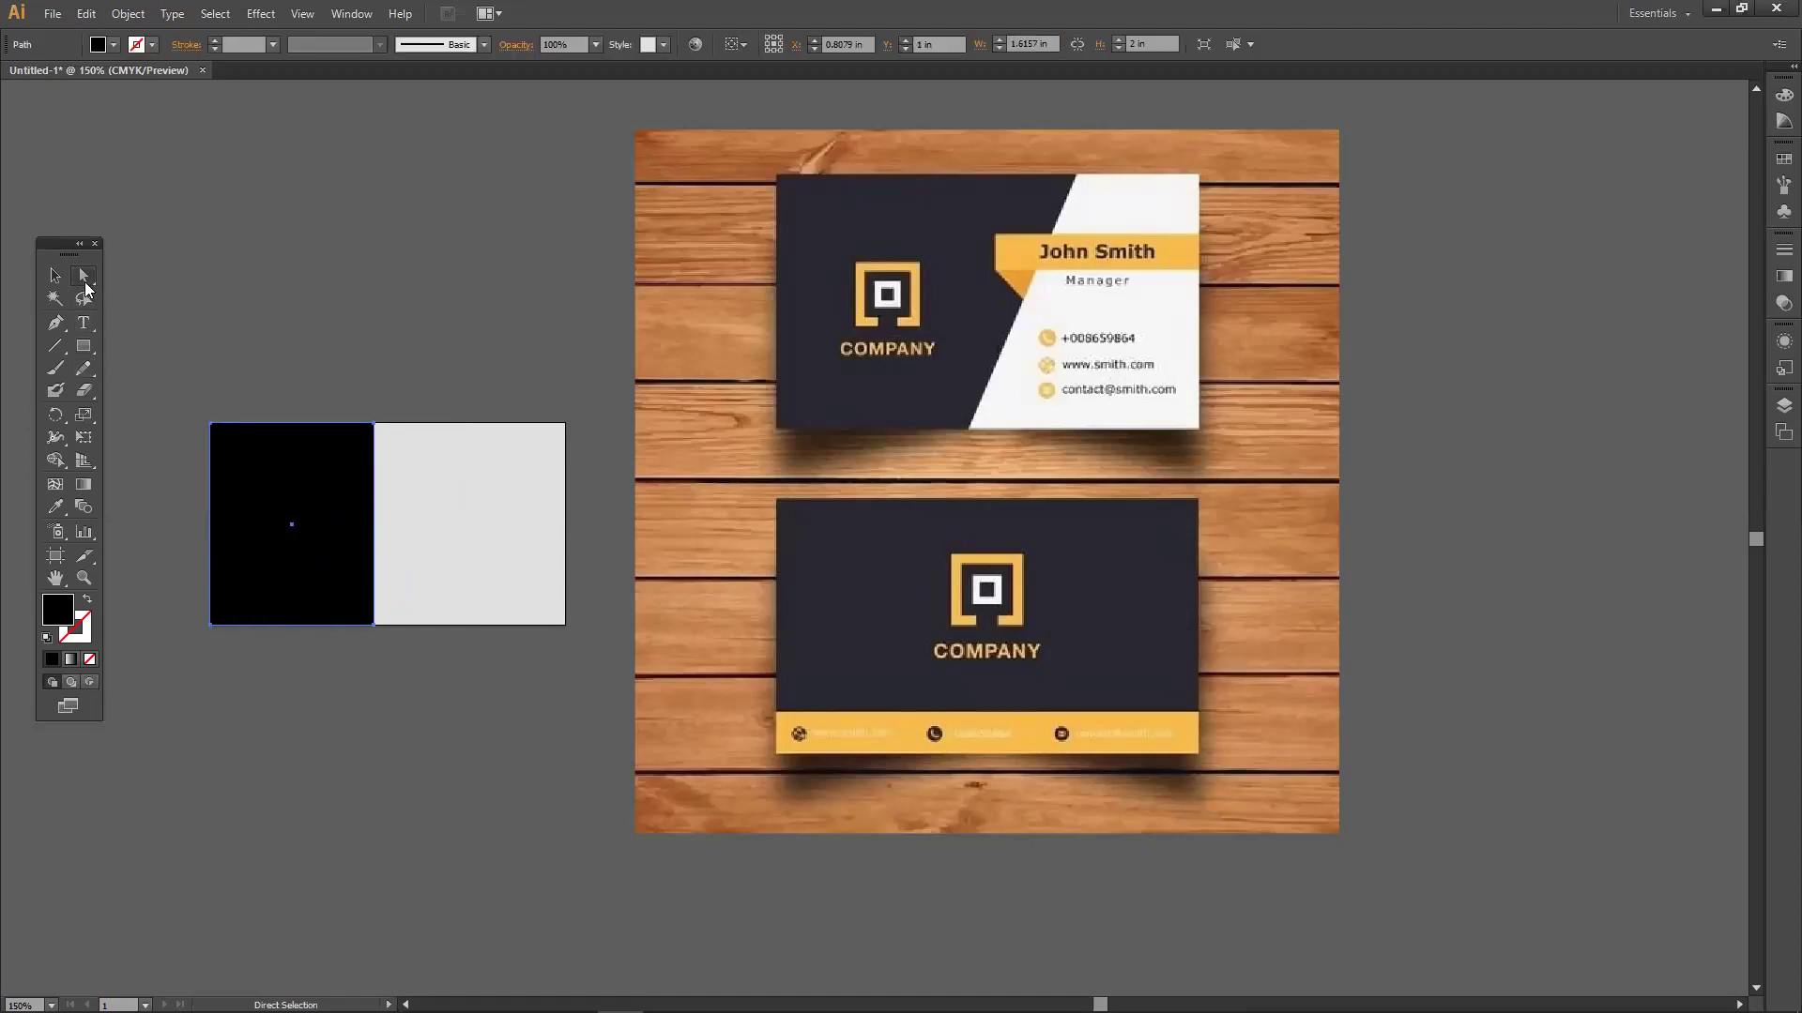
pyautogui.moveTo(375, 423); pyautogui.dragTo(457, 428)
pyautogui.click(448, 371)
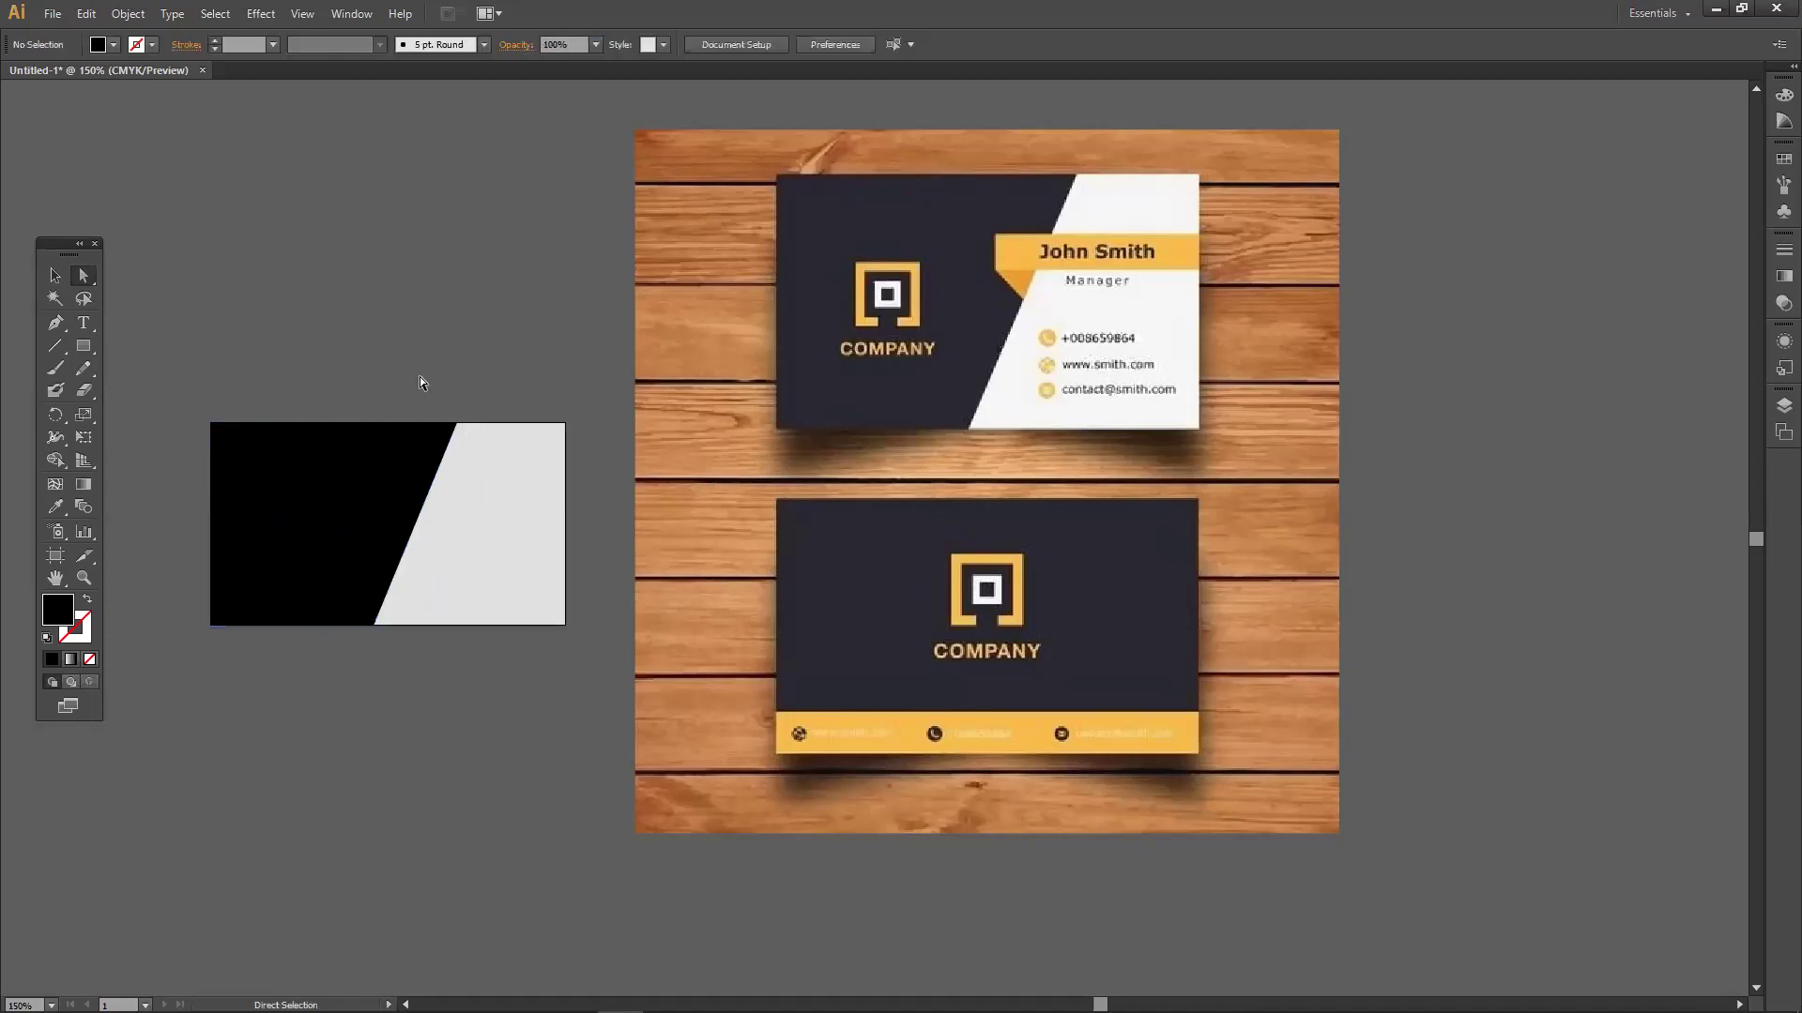
# Draw a thin bar across the card's right side and fill it orange FC9B00.
pyautogui.moveTo(92, 344); pyautogui.dragTo(169, 343)
pyautogui.moveTo(377, 482); pyautogui.dragTo(564, 517)
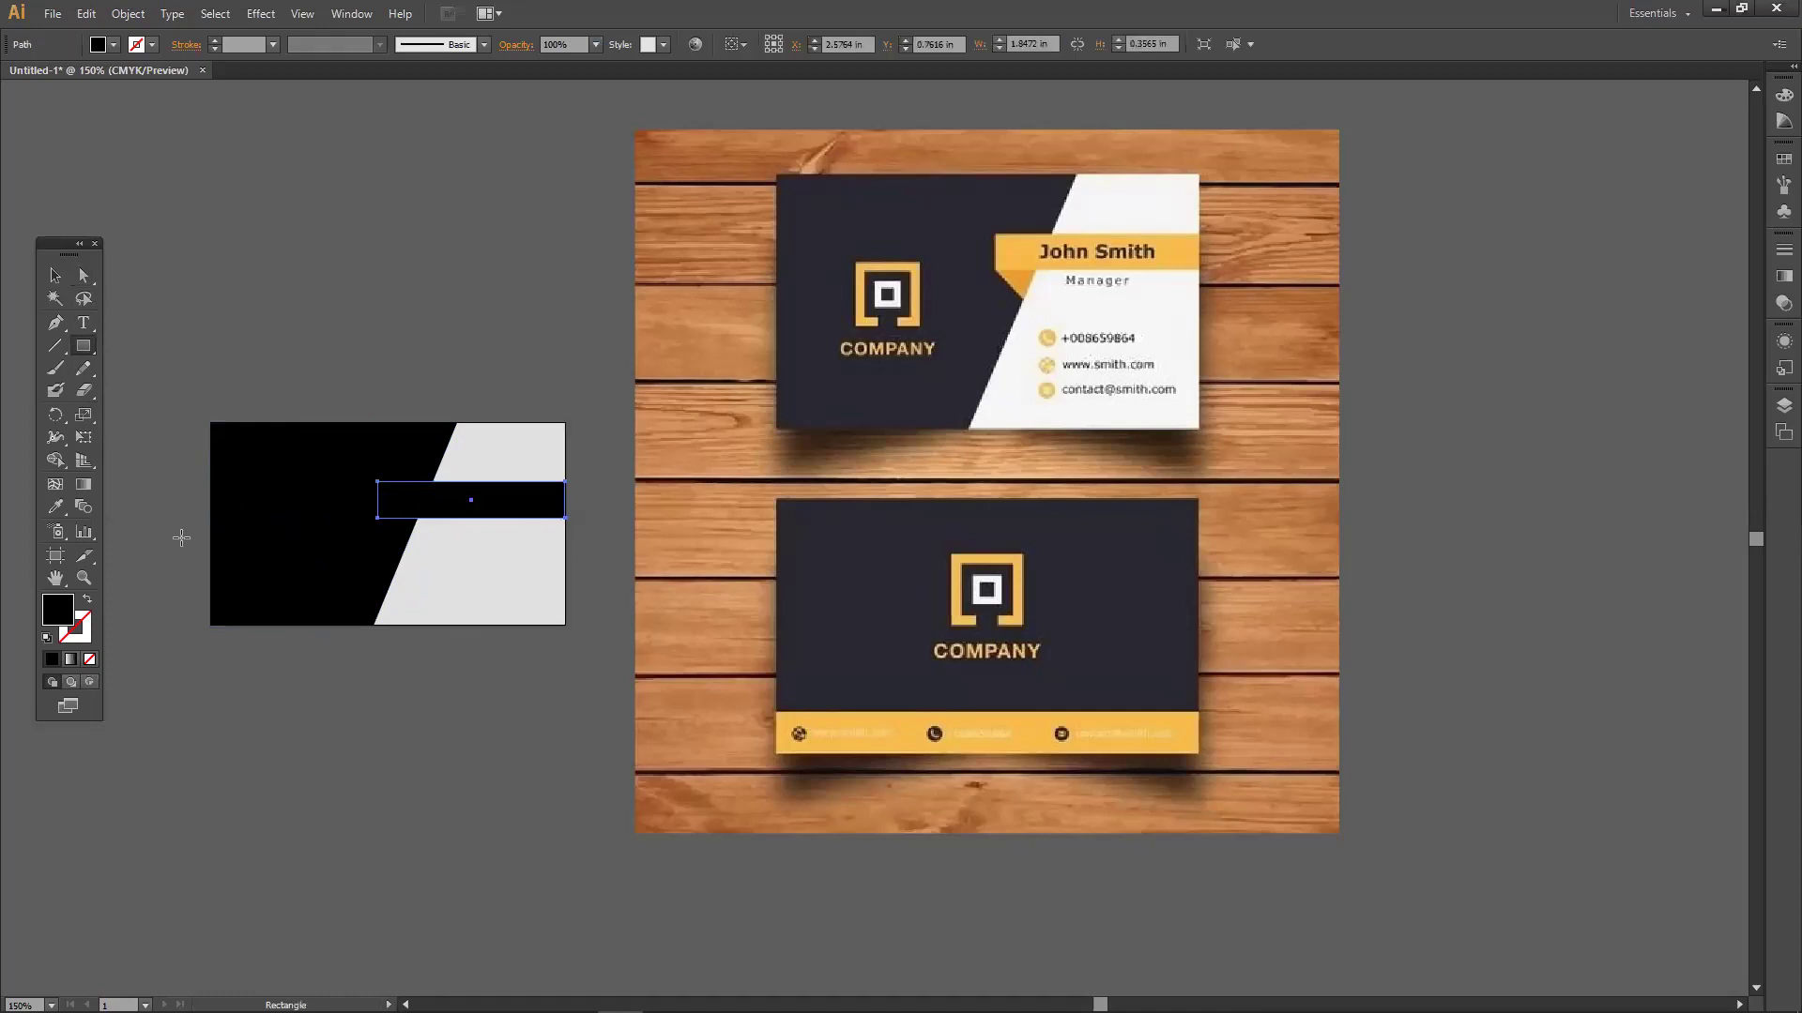
pyautogui.doubleClick(58, 609)
pyautogui.moveTo(864, 474); pyautogui.dragTo(889, 398)
pyautogui.click(1093, 403)
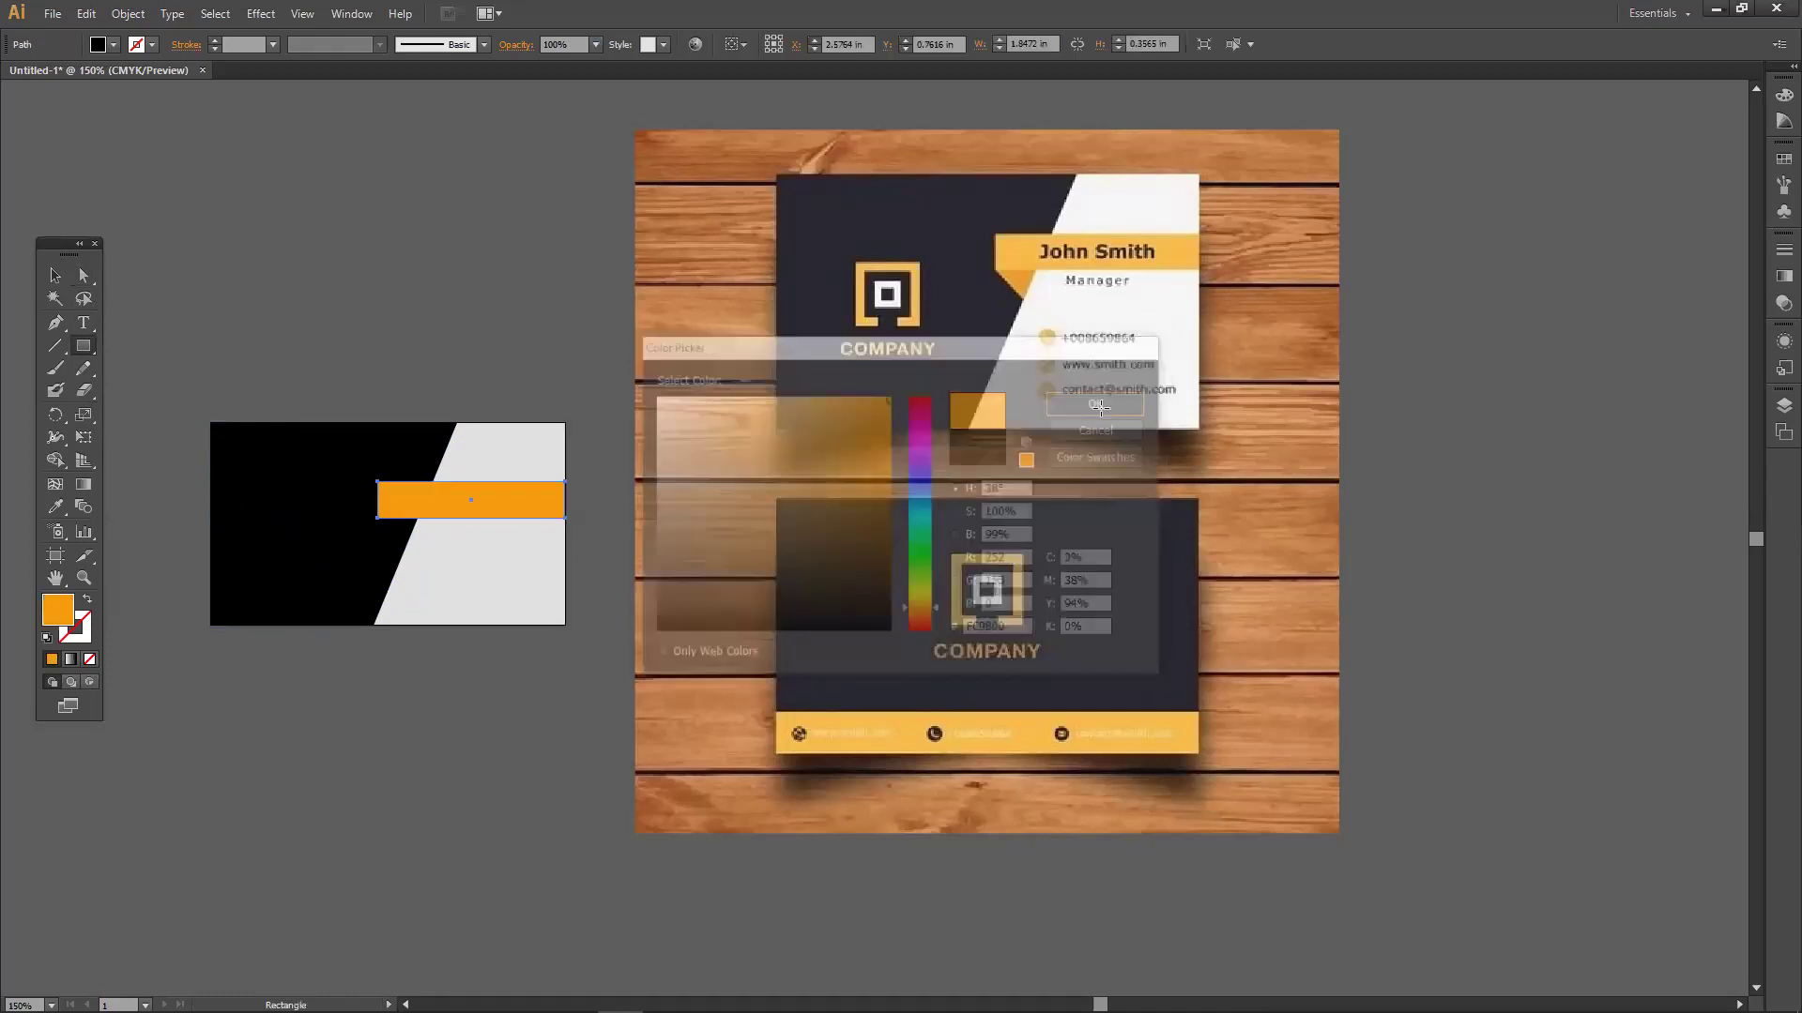
# Nudge the orange bar's left edge slightly right, then deselect it.
pyautogui.press('v')
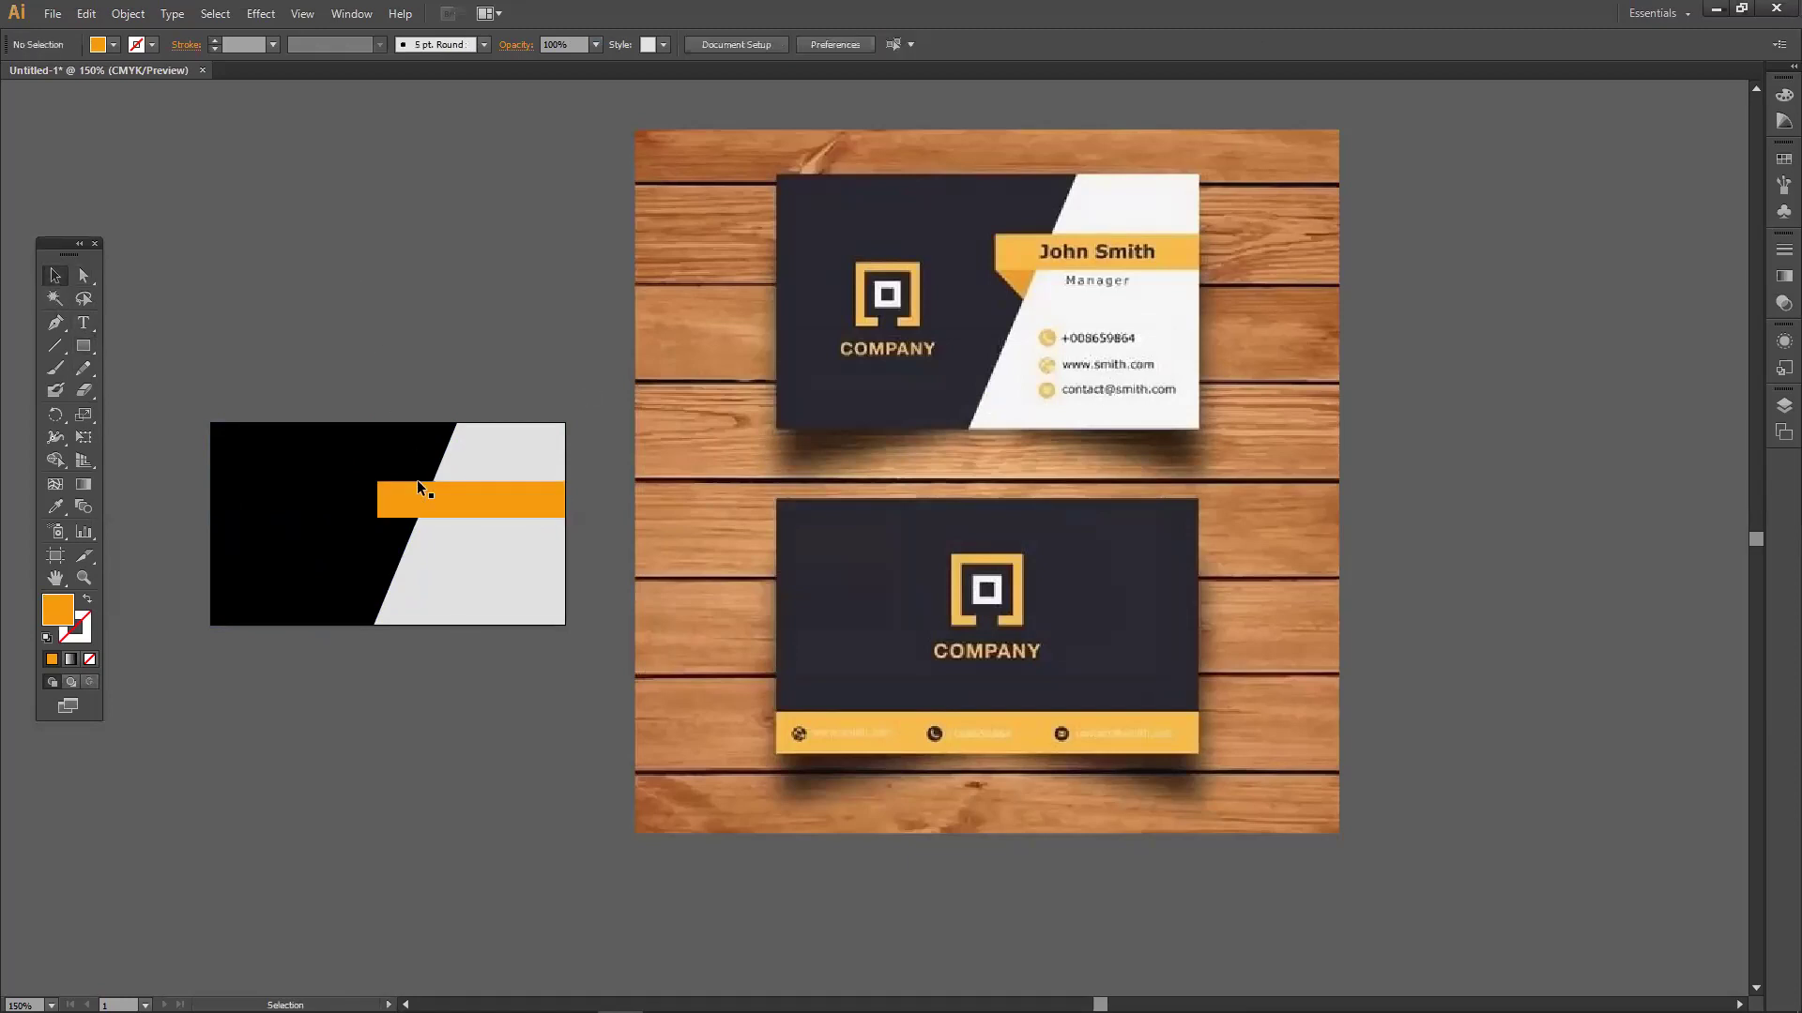
pyautogui.moveTo(389, 500); pyautogui.dragTo(387, 500)
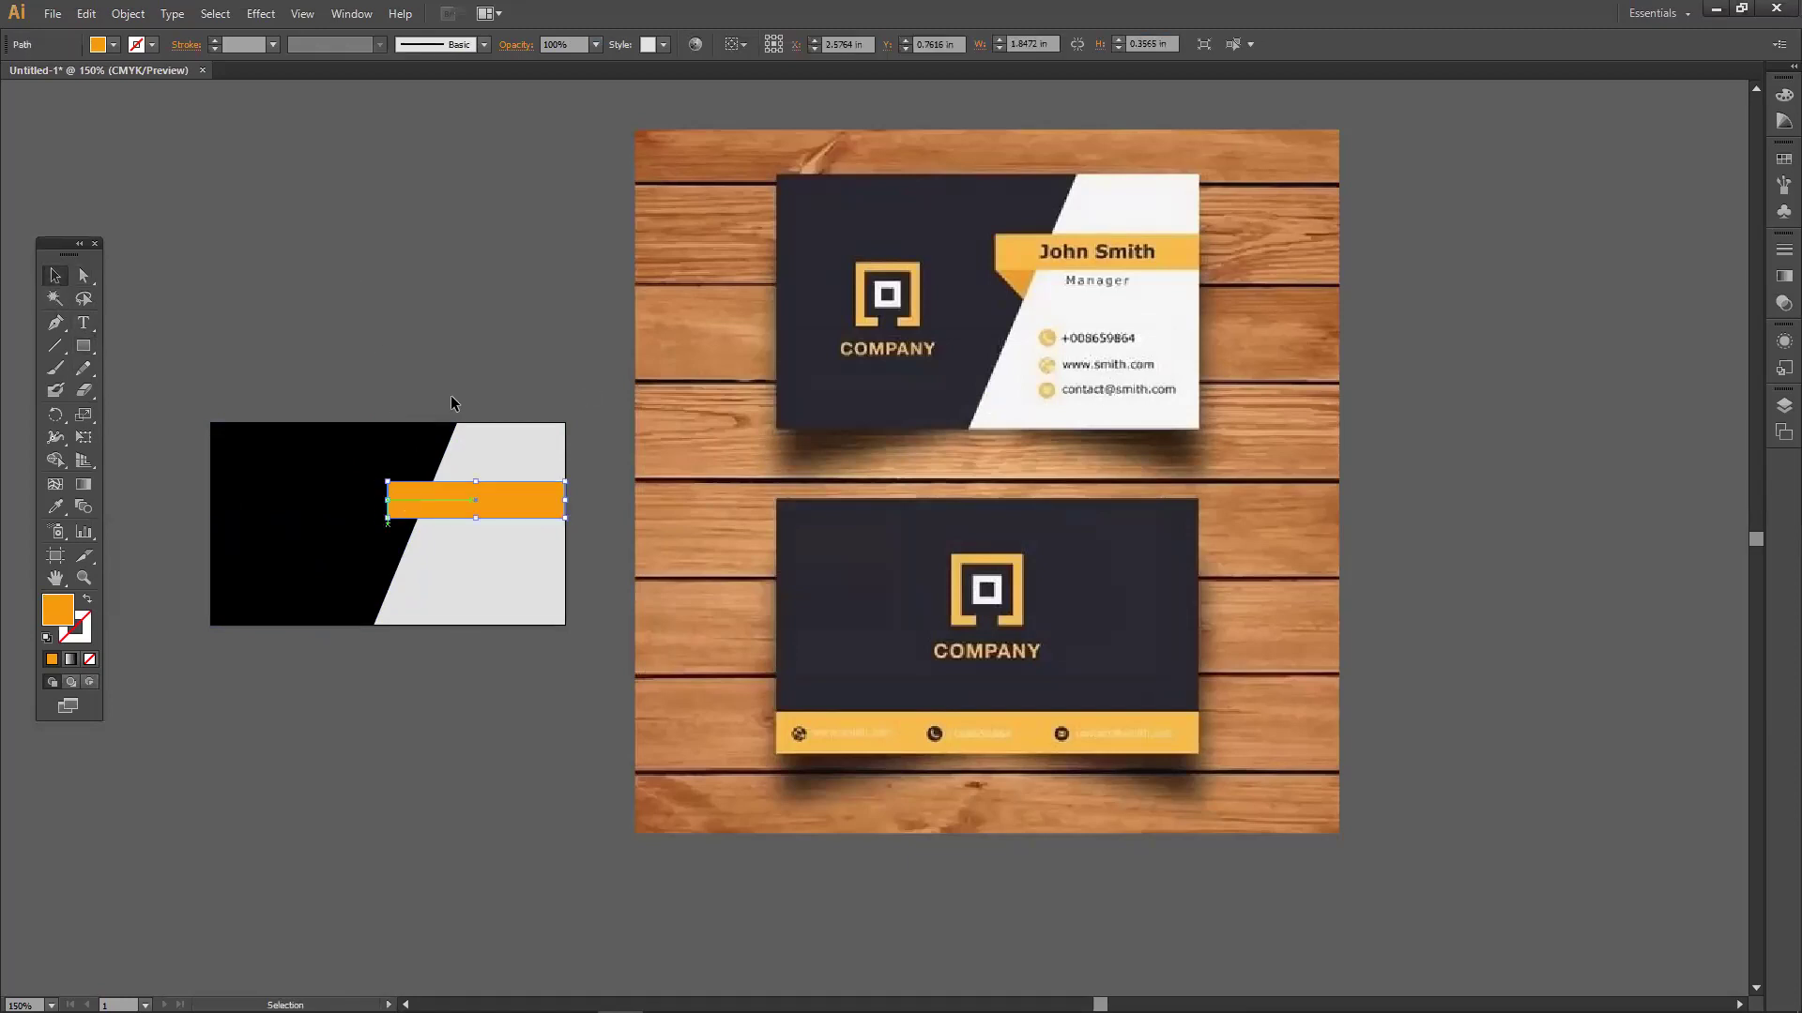
pyautogui.click(465, 385)
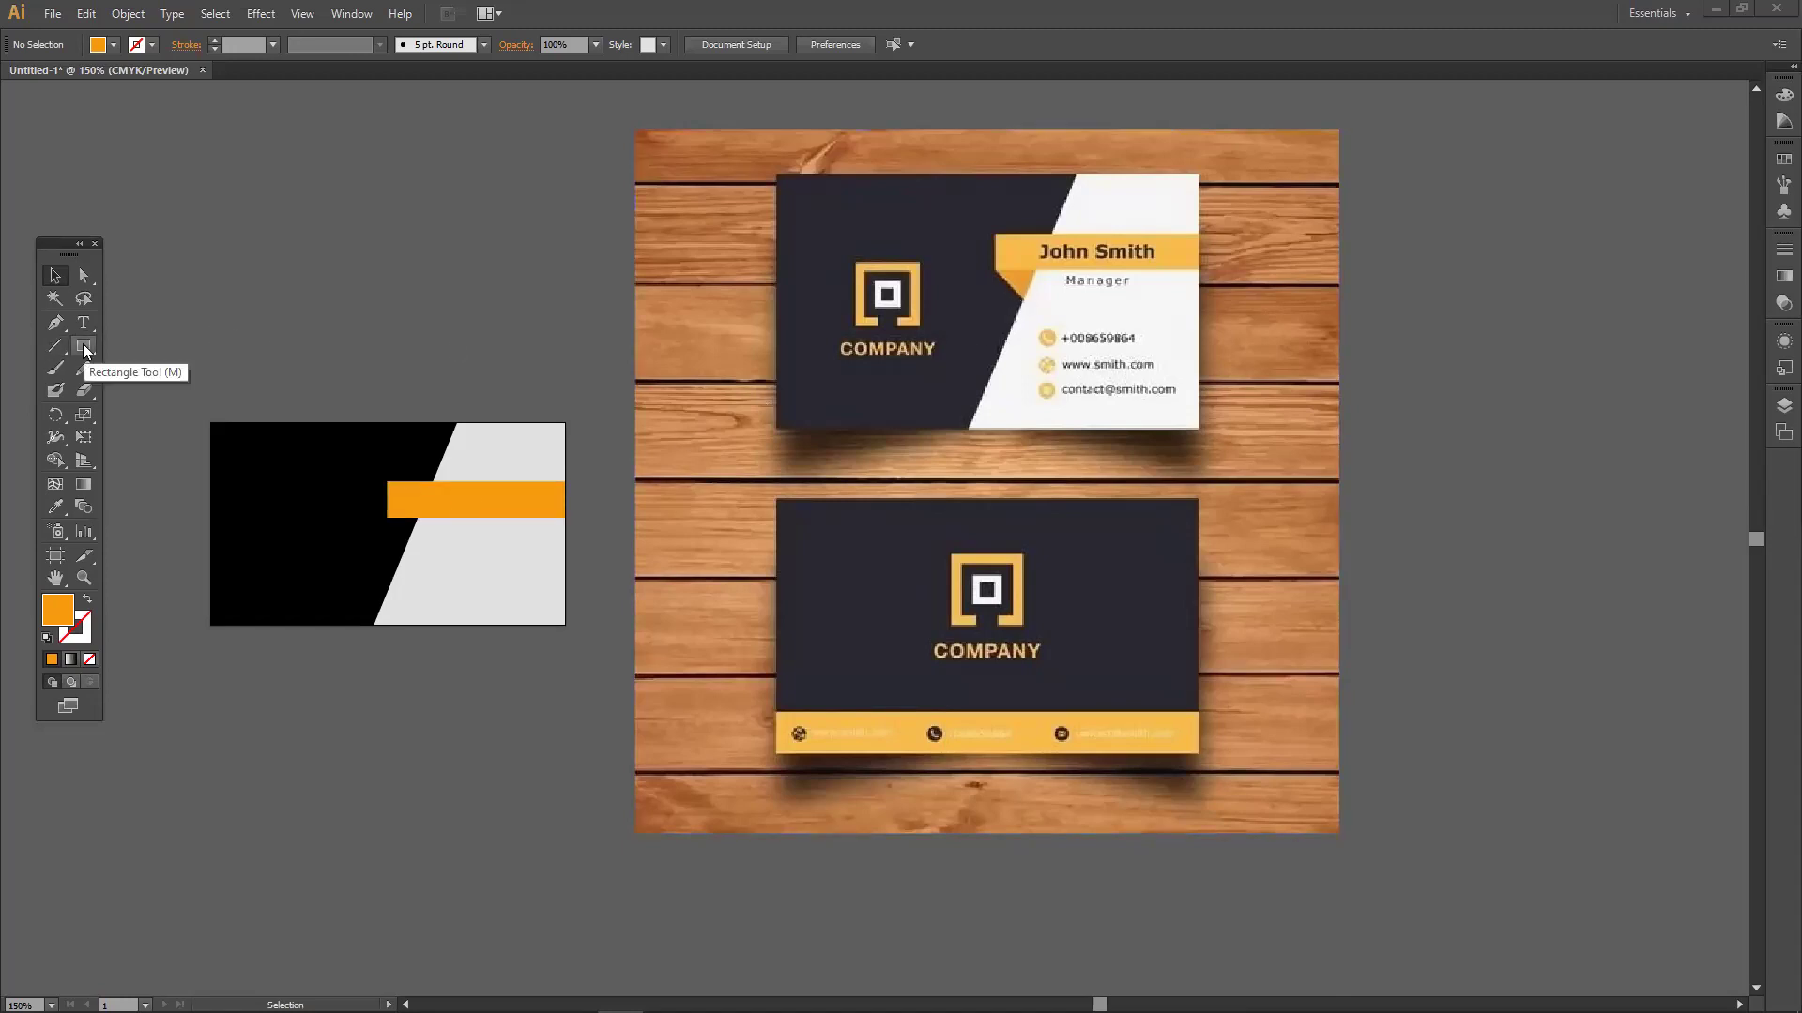
pyautogui.moveTo(82, 344); pyautogui.dragTo(102, 343)
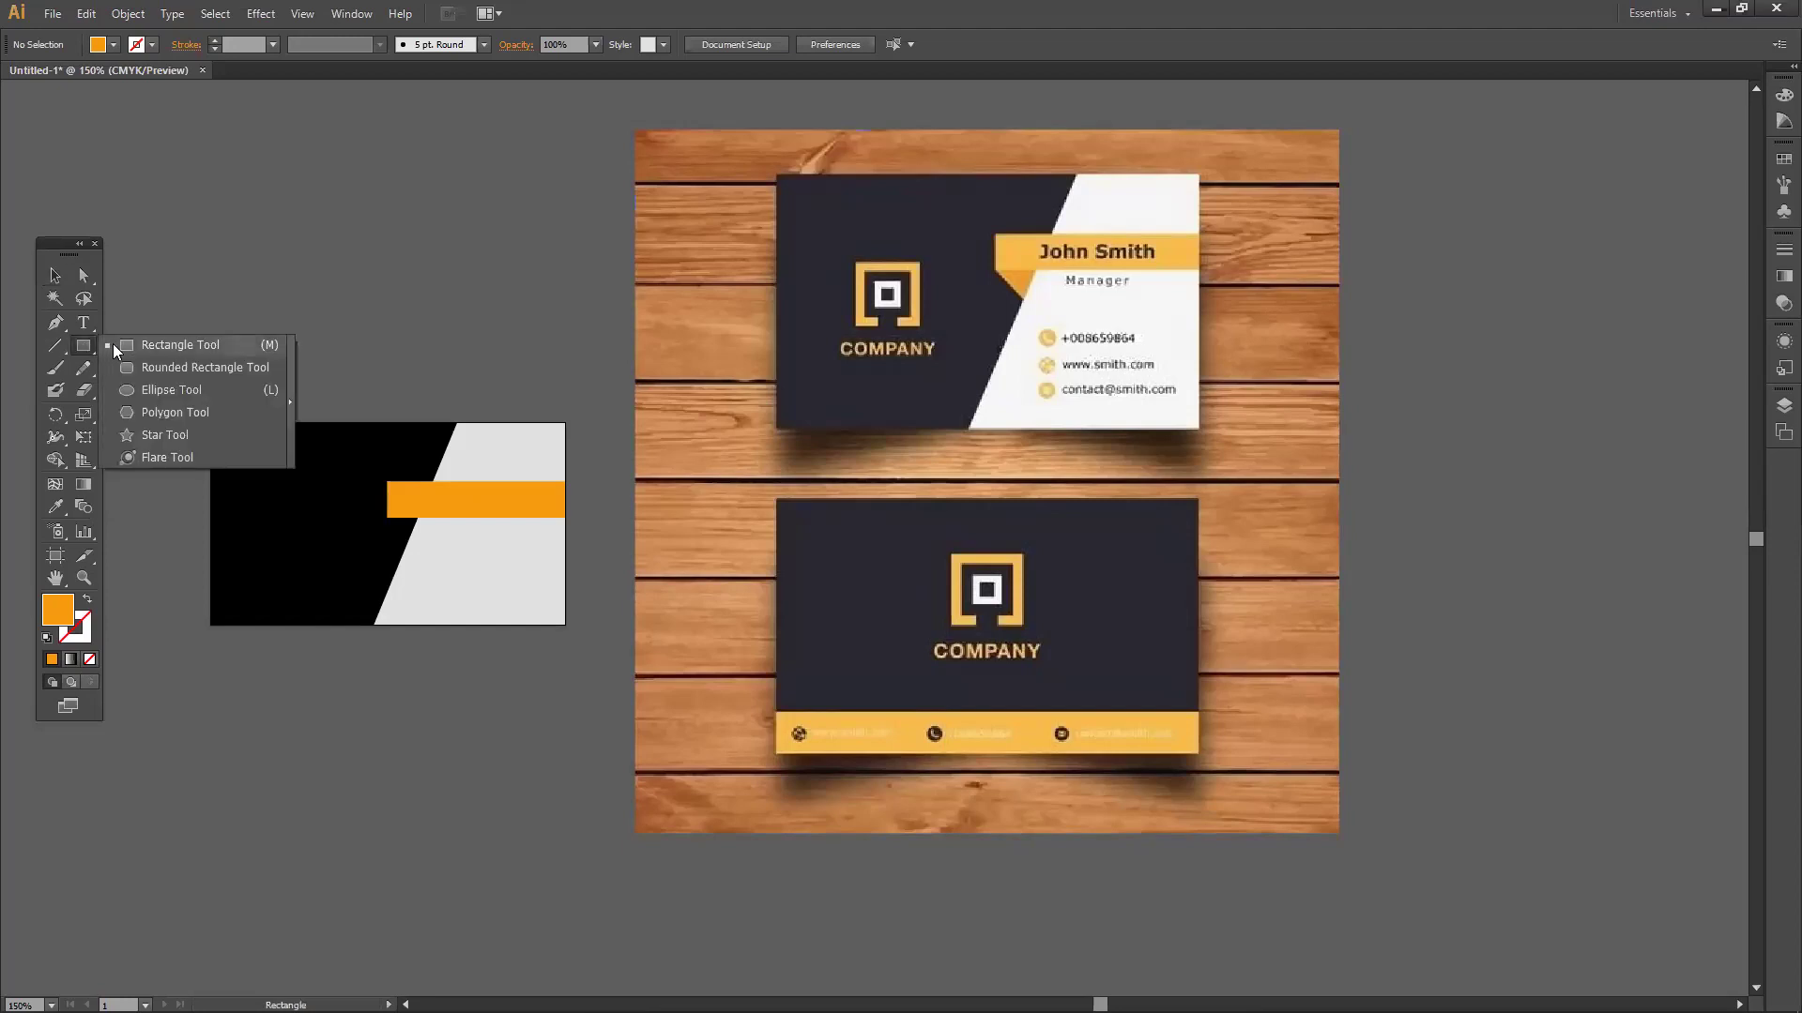
# Draw a new rectangle on the empty canvas above the card and shift it up and left.
pyautogui.moveTo(128, 348); pyautogui.dragTo(129, 348)
pyautogui.moveTo(279, 212); pyautogui.dragTo(465, 320)
pyautogui.click(54, 275)
pyautogui.moveTo(394, 241); pyautogui.dragTo(333, 227)
# Pull the rectangle's bottom-right corner outward, then delete that anchor to leave a triangle.
pyautogui.click(84, 275)
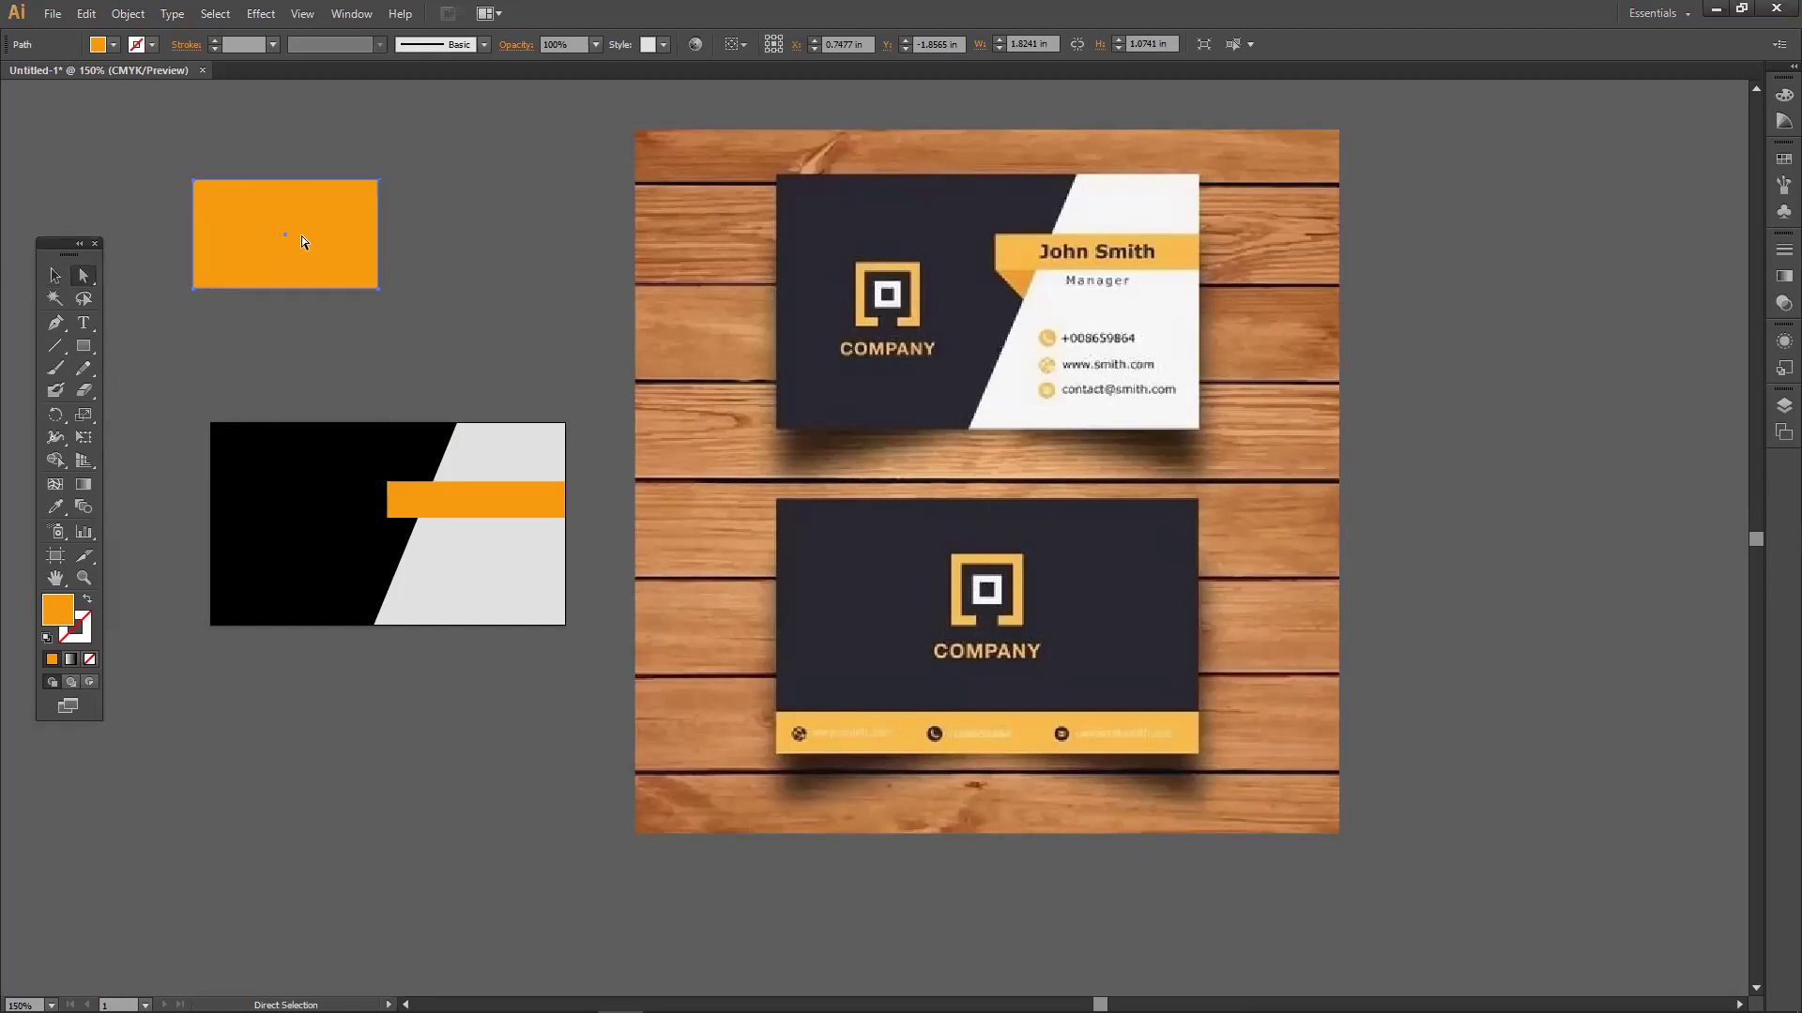
pyautogui.moveTo(336, 213); pyautogui.dragTo(299, 206)
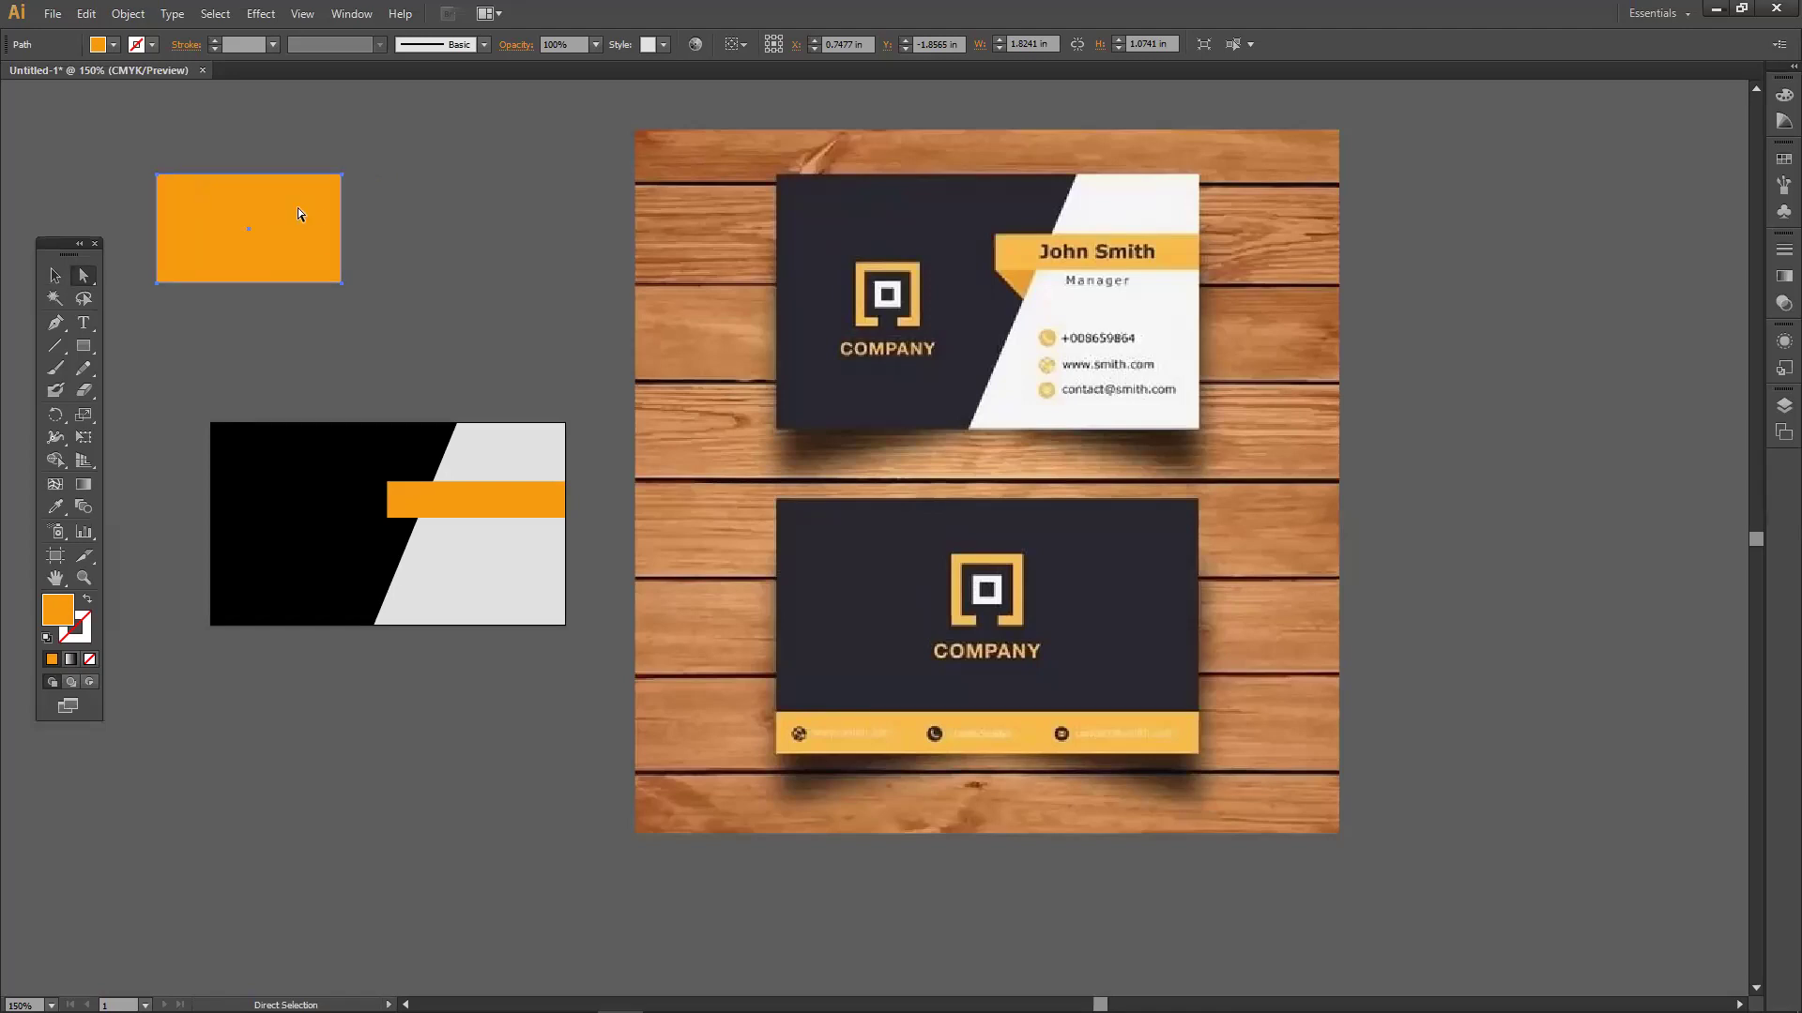
pyautogui.moveTo(341, 284); pyautogui.dragTo(369, 314)
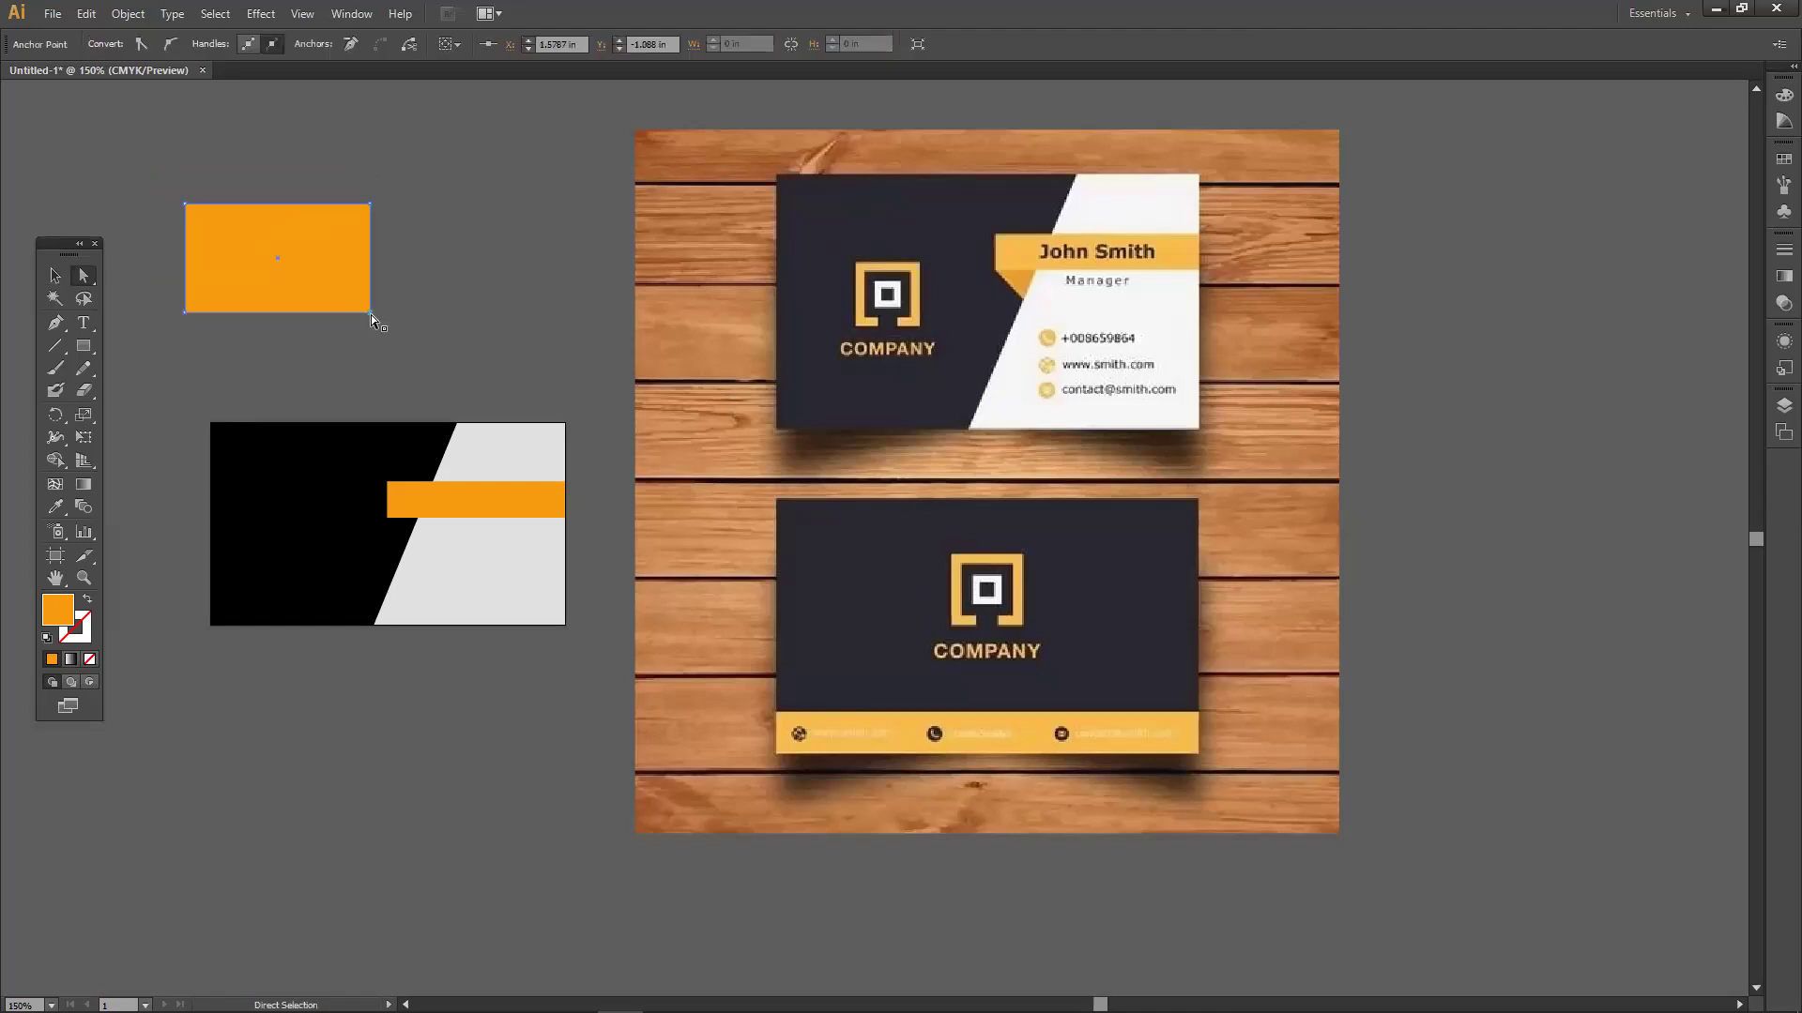
pyautogui.moveTo(368, 311); pyautogui.dragTo(491, 335)
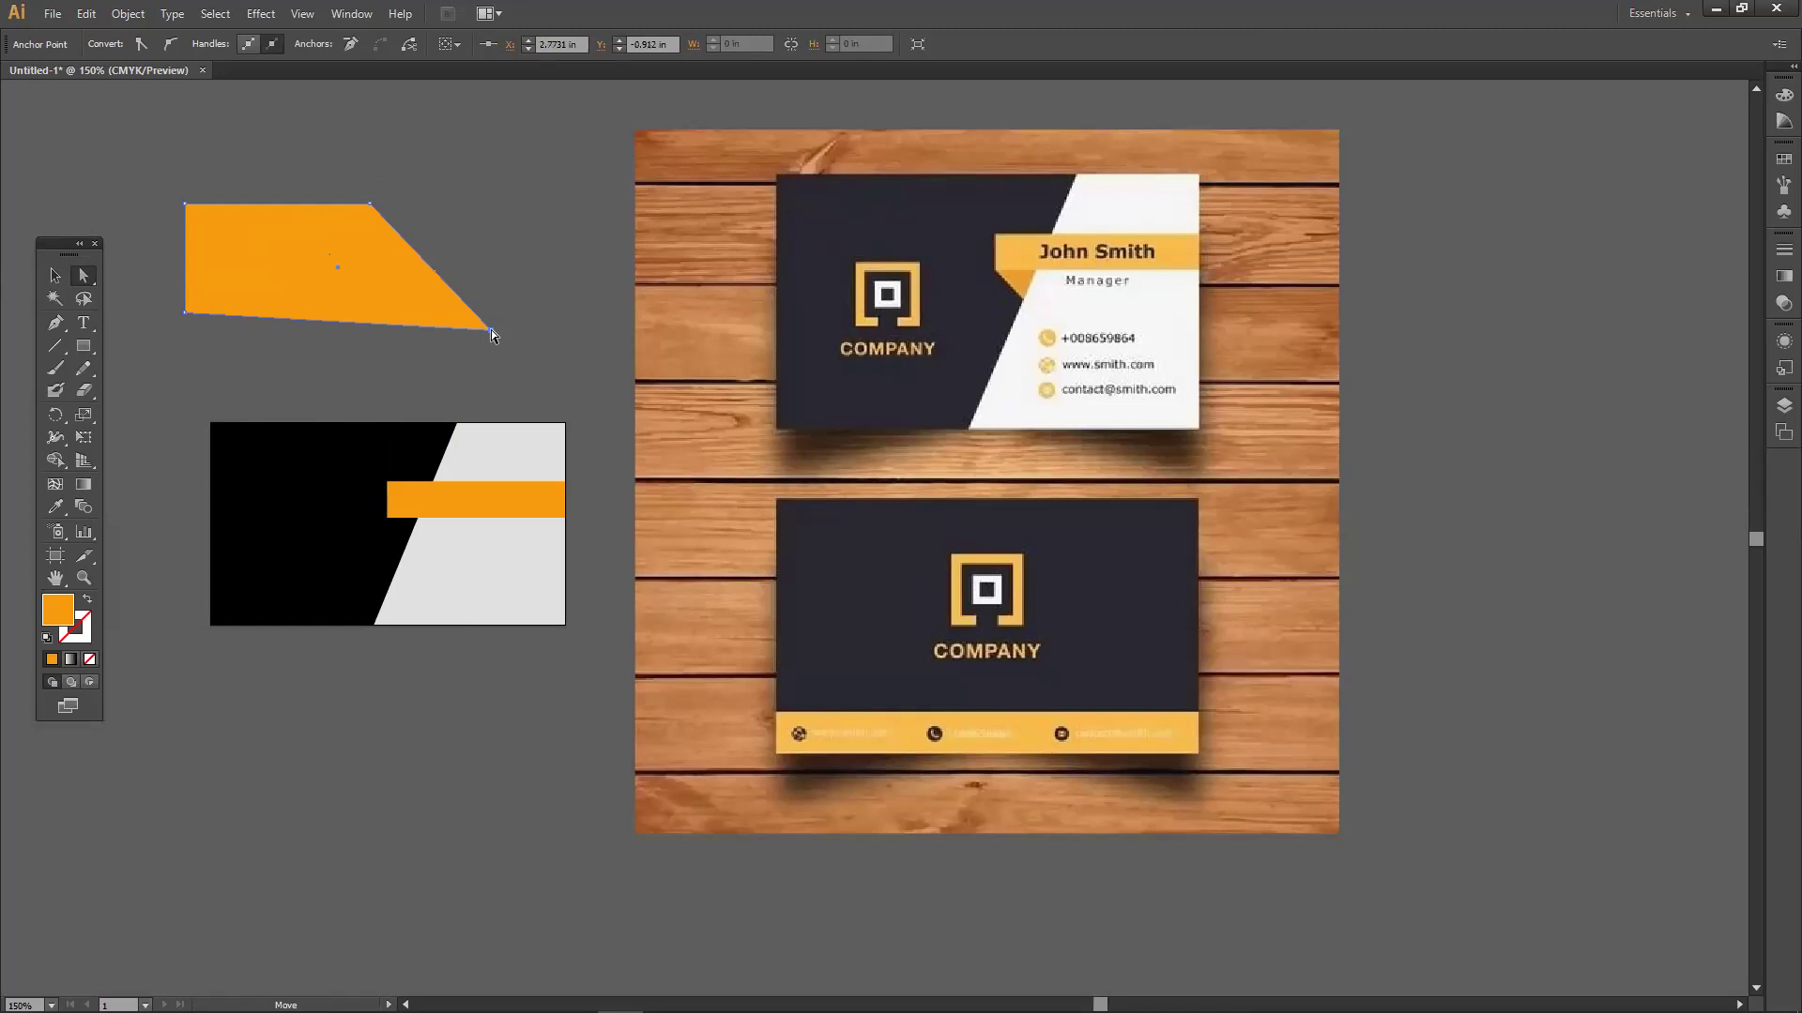
pyautogui.press('Delete')
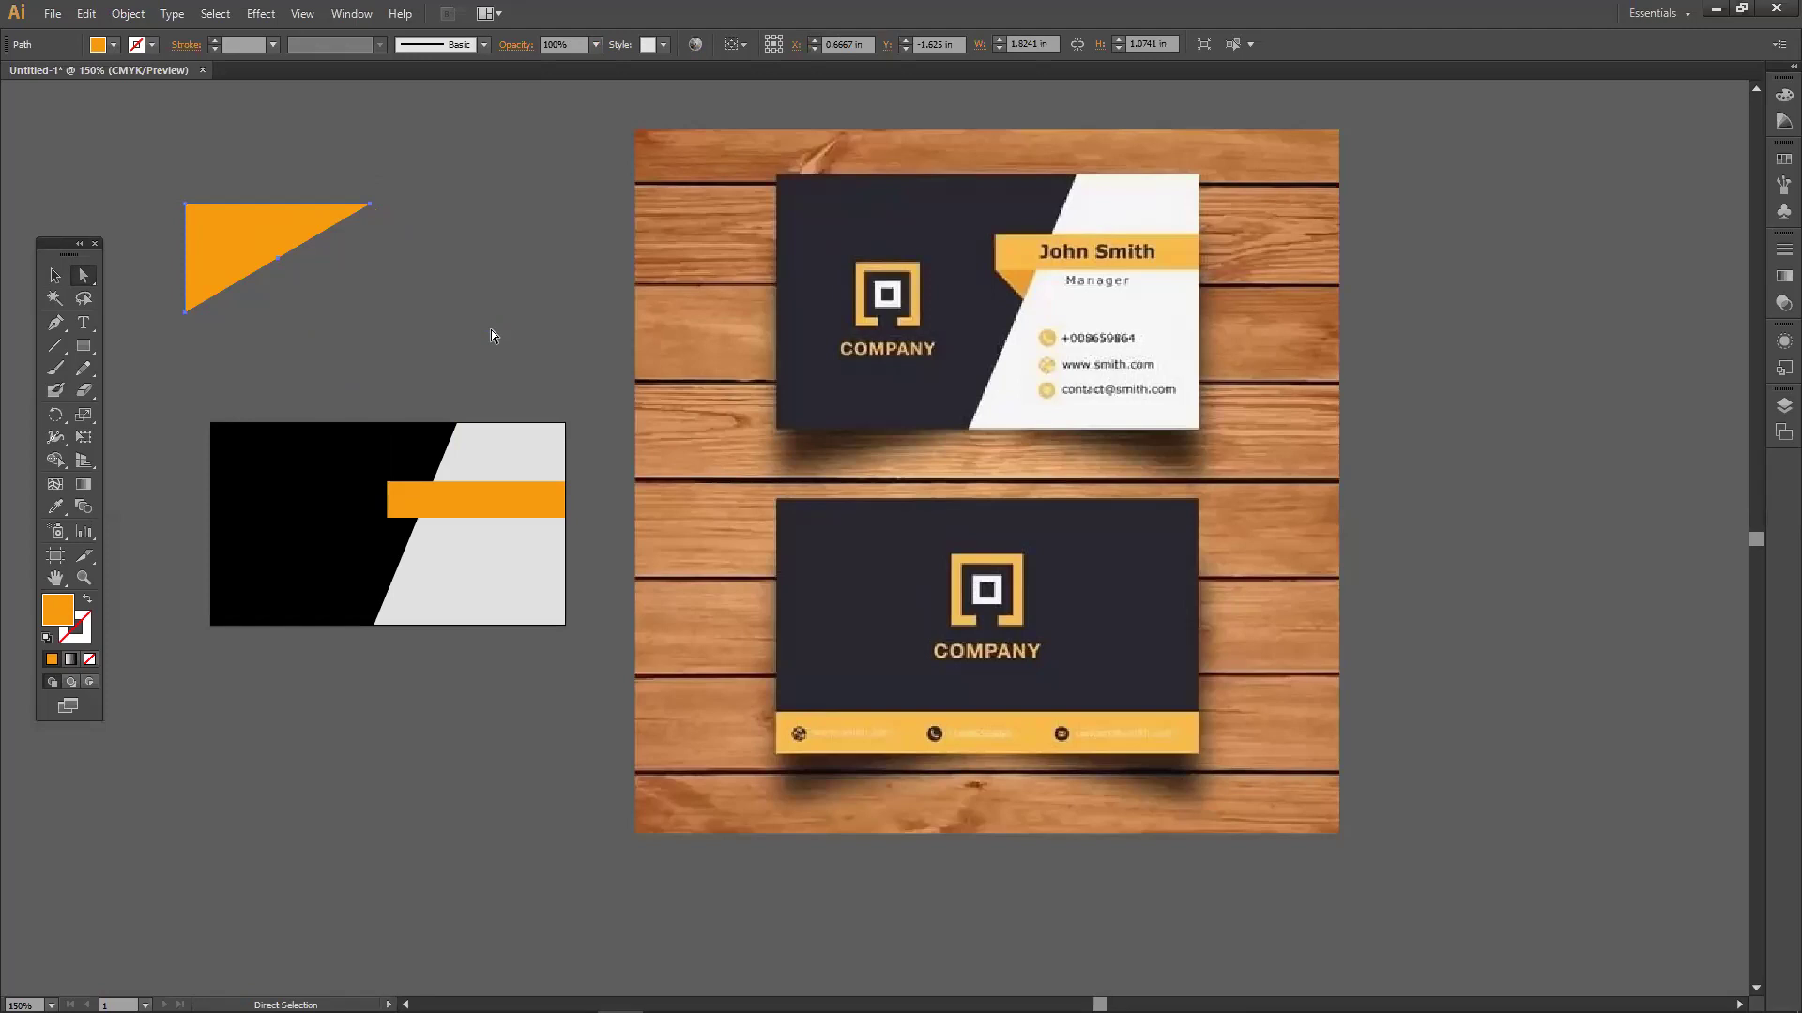
# Move the triangle to the right and recolour it a darker orange.
pyautogui.click(55, 275)
pyautogui.moveTo(261, 274); pyautogui.dragTo(348, 290)
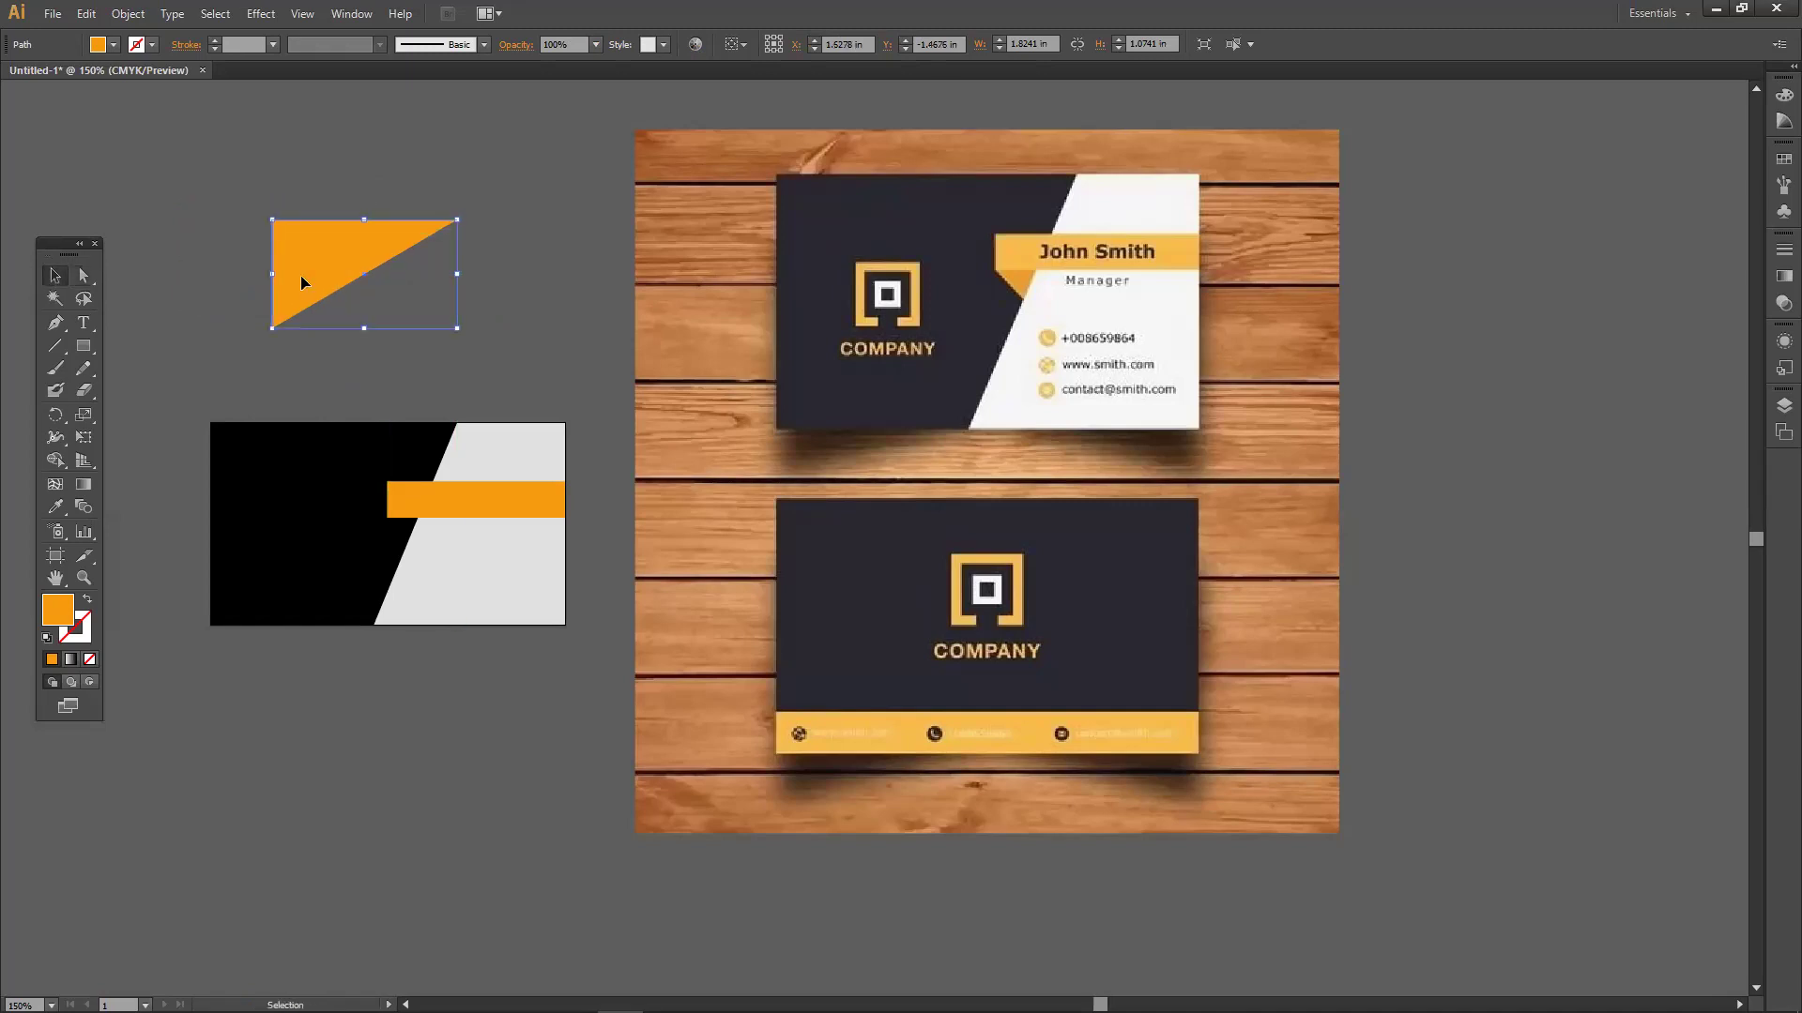
pyautogui.doubleClick(59, 615)
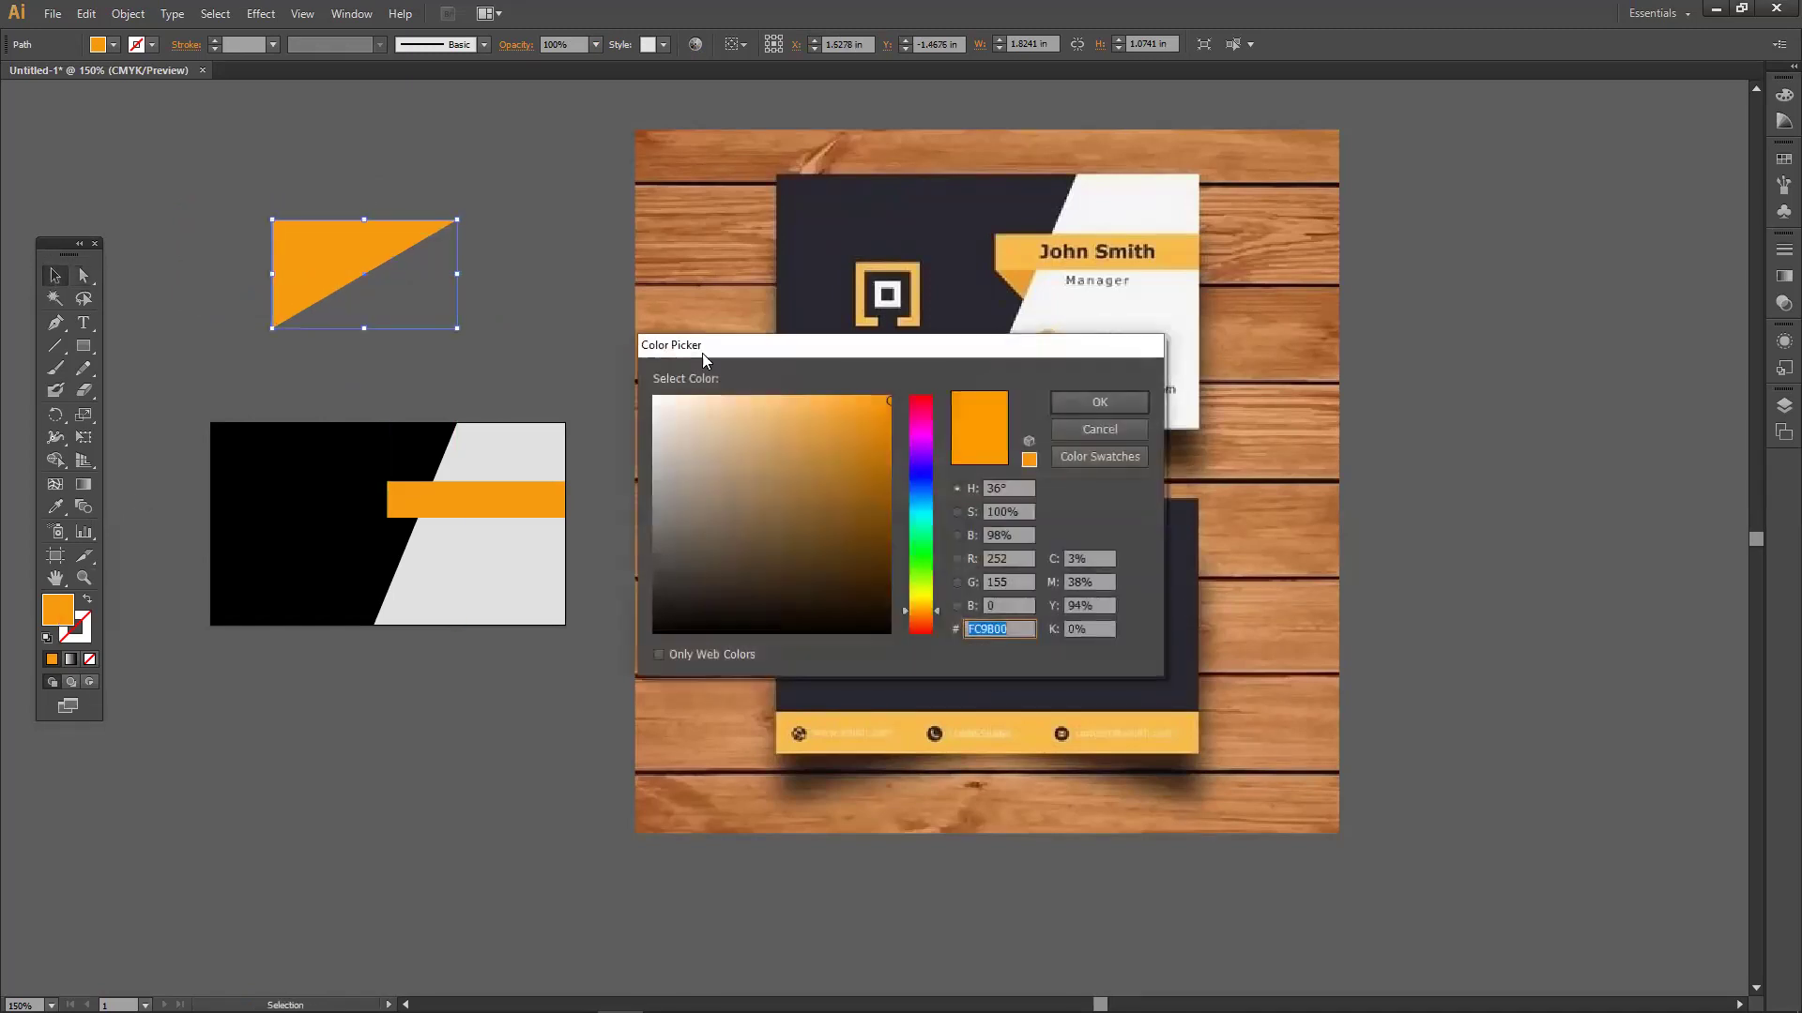
pyautogui.click(891, 441)
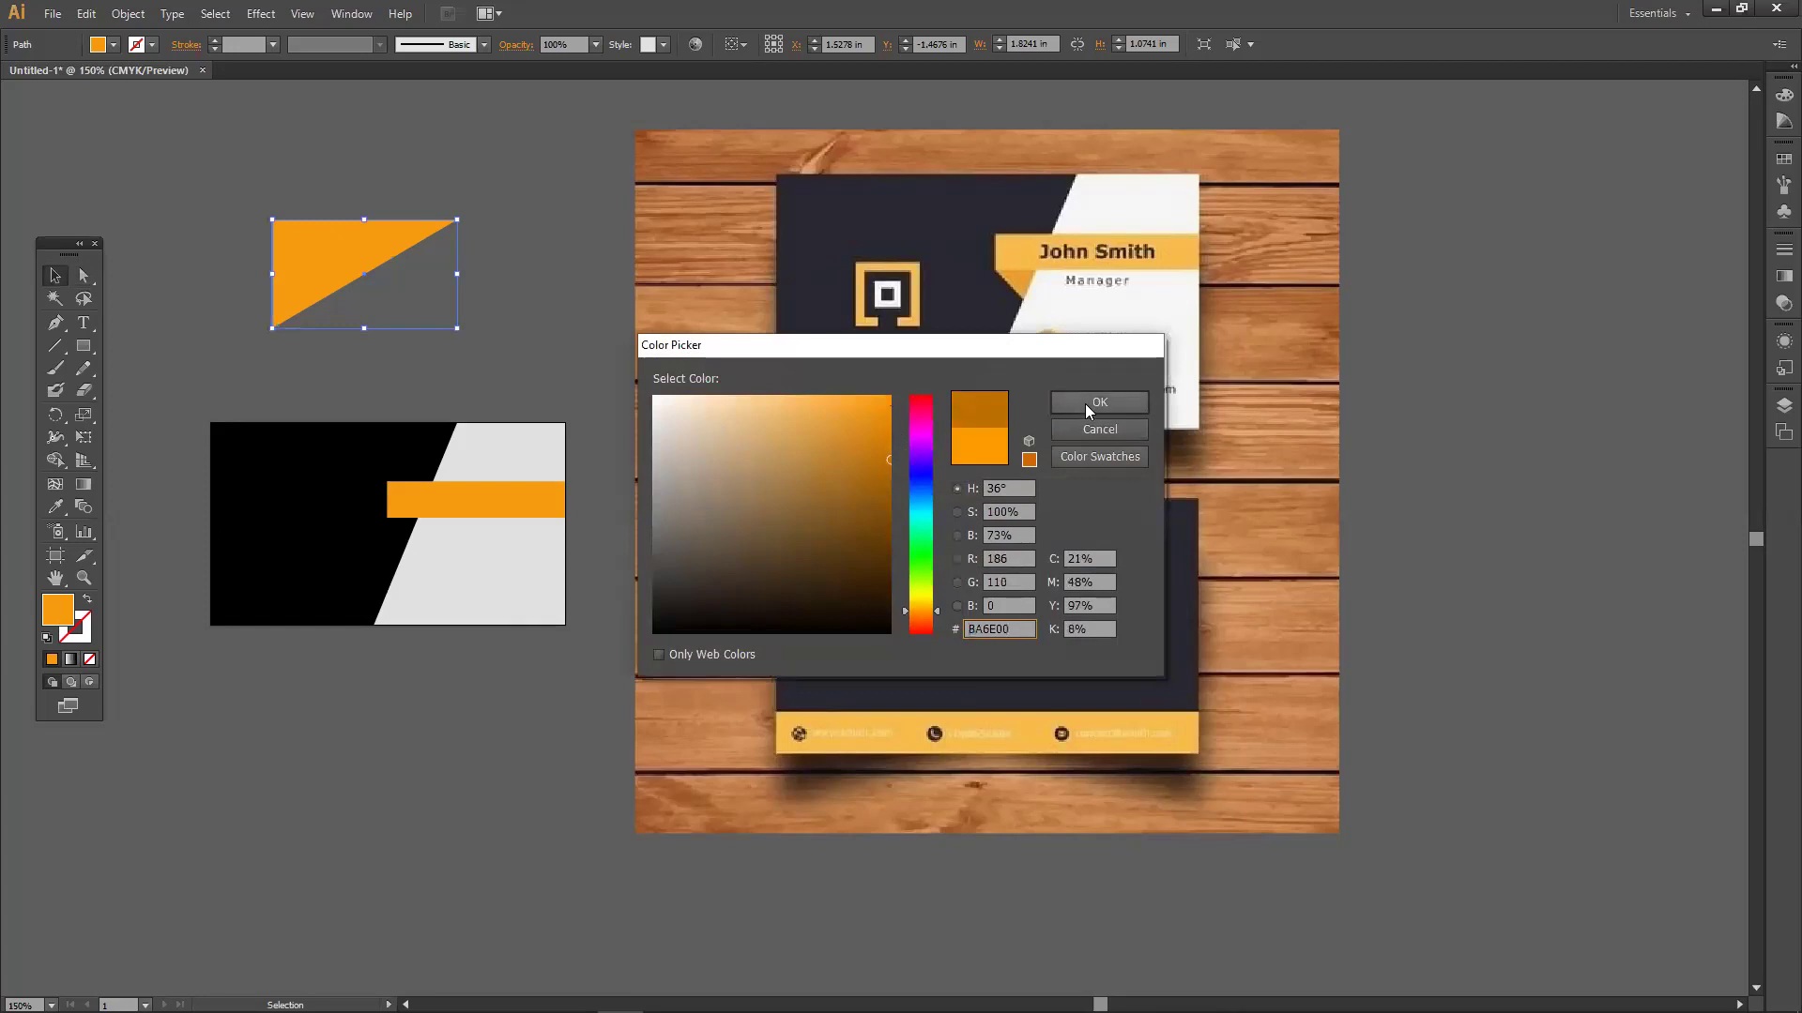
pyautogui.click(1099, 402)
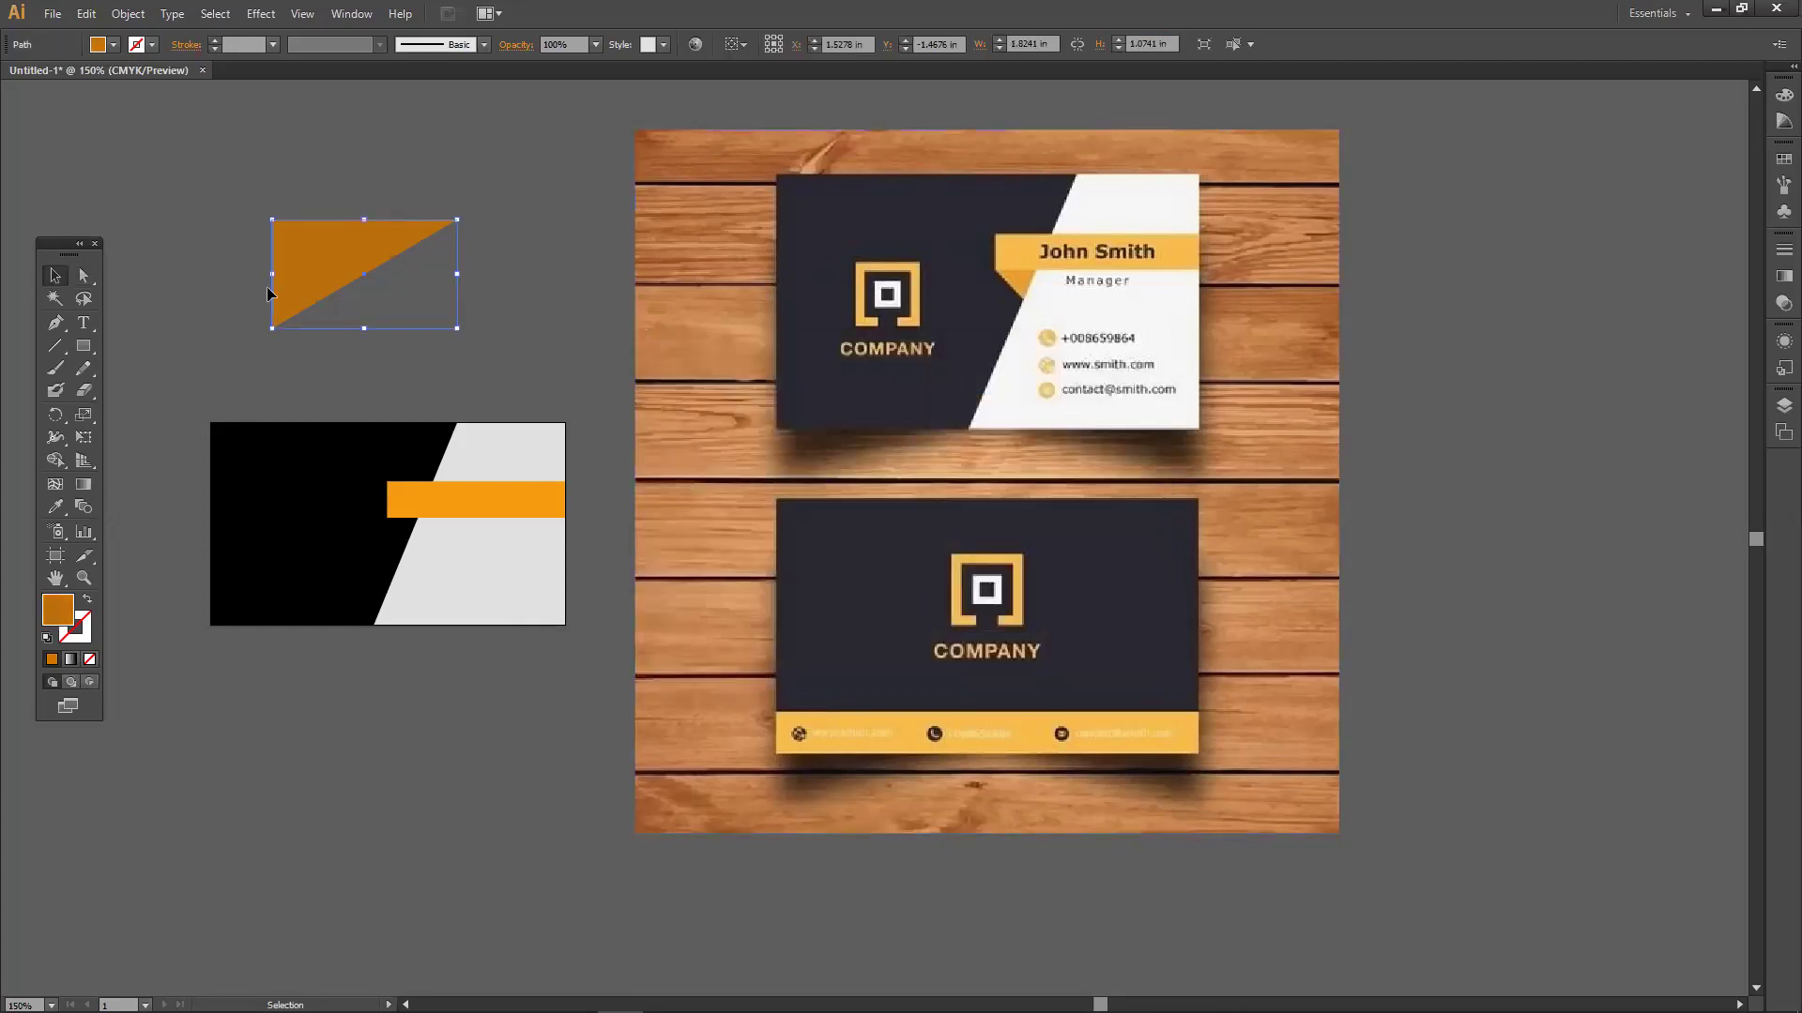
# Drag the triangle's corner points so it fits under the bar's left end as a fold.
pyautogui.click(90, 278)
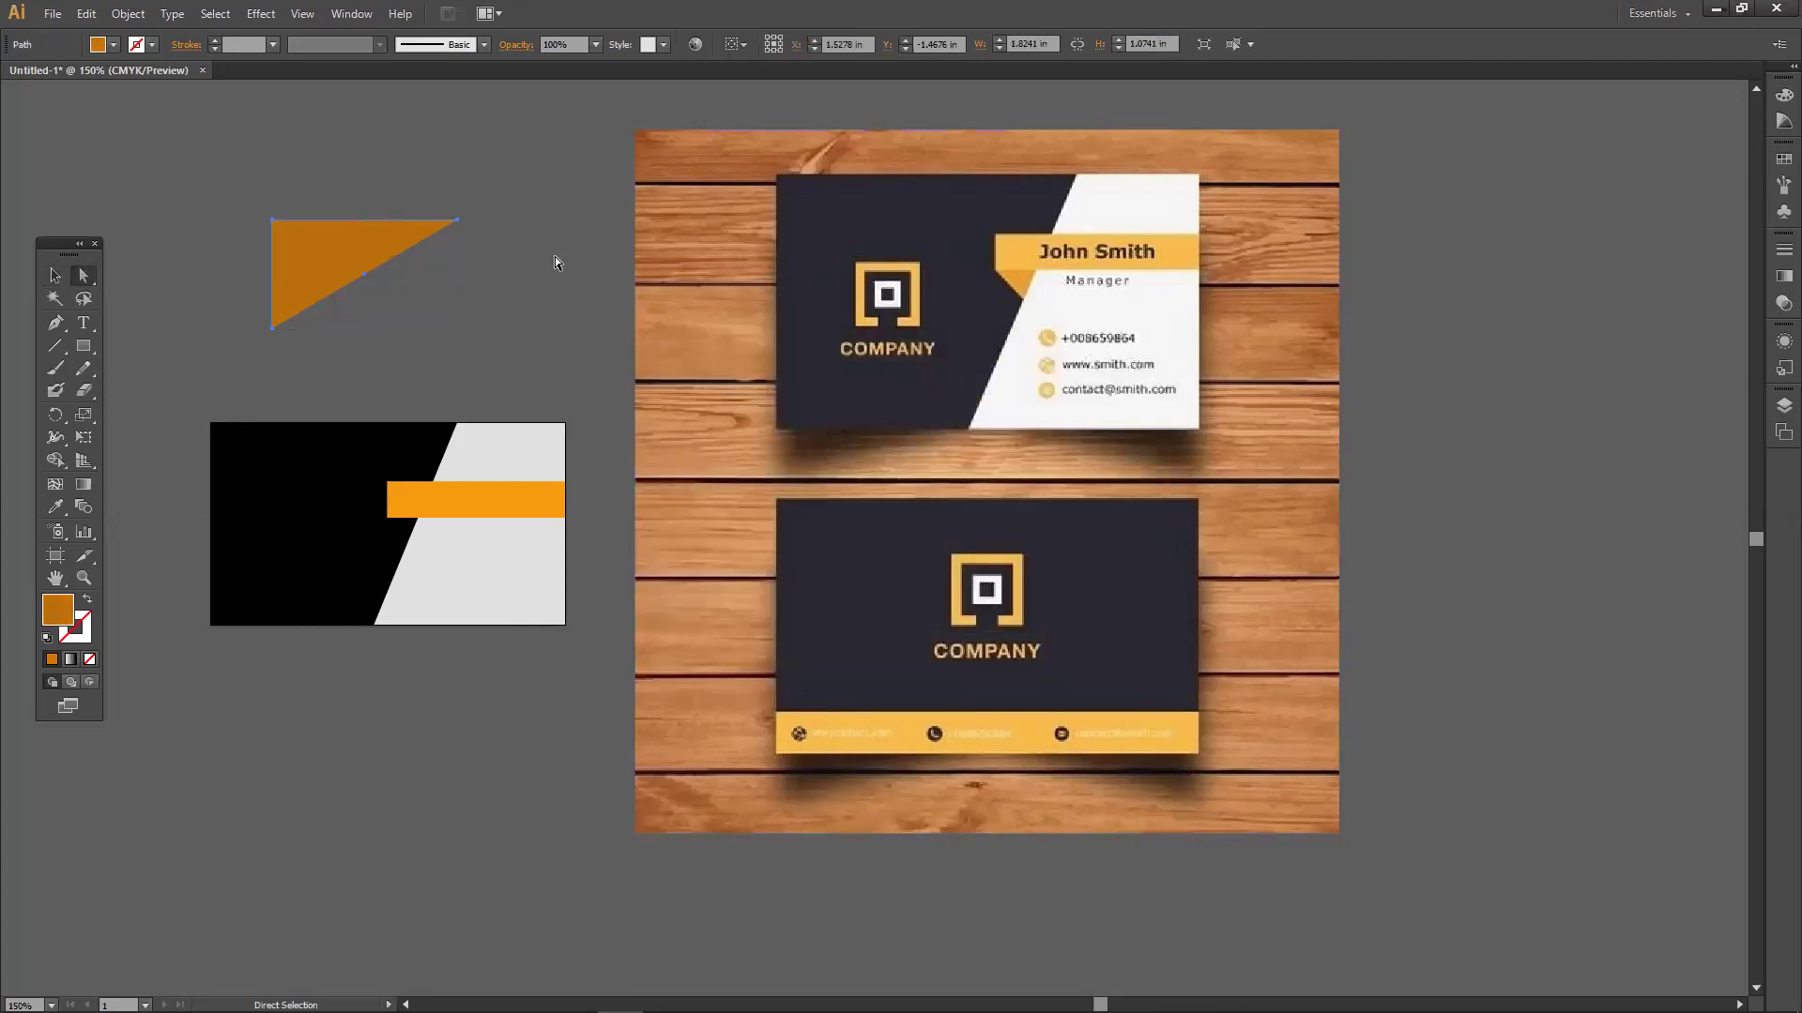
pyautogui.click(458, 222)
pyautogui.moveTo(327, 242); pyautogui.dragTo(332, 240)
pyautogui.moveTo(272, 331); pyautogui.dragTo(387, 519)
pyautogui.click(292, 244)
pyautogui.click(403, 408)
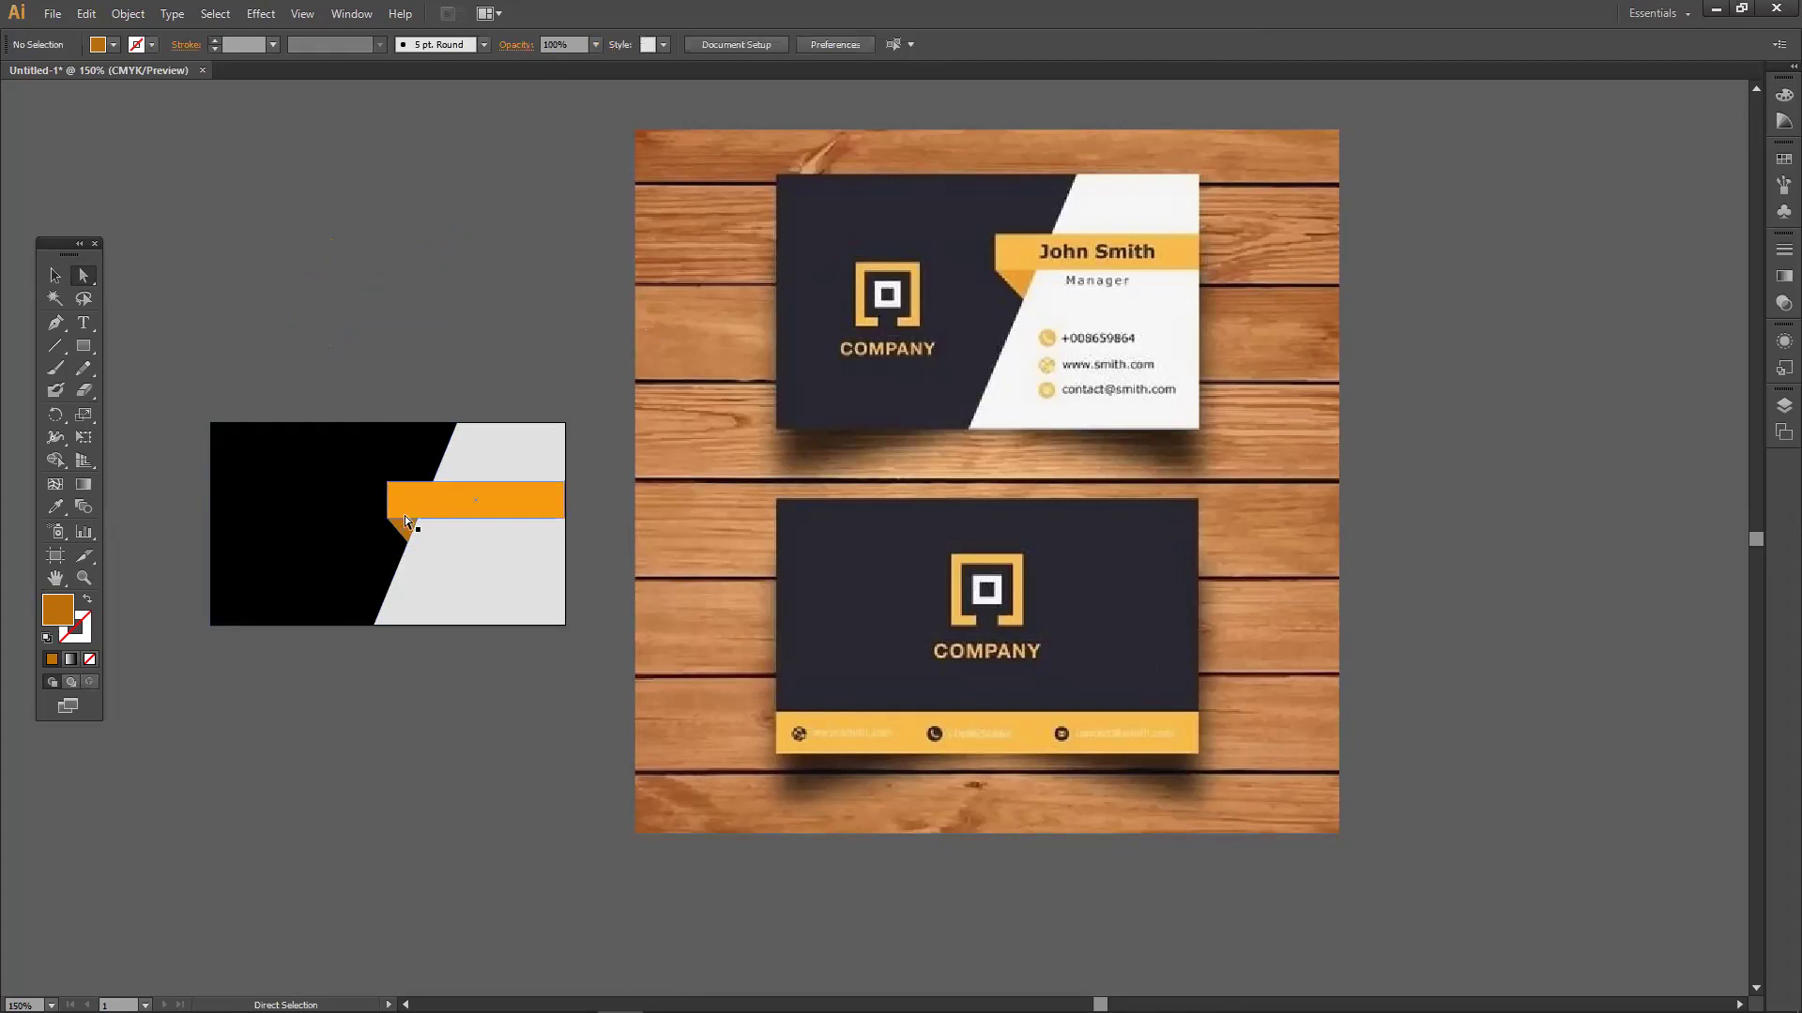
# Zoom in on the dark fold triangle and raise its bottom point to meet the slanted edge.
pyautogui.moveTo(700, 504); pyautogui.dragTo(859, 471)
pyautogui.moveTo(1092, 298); pyautogui.dragTo(936, 404)
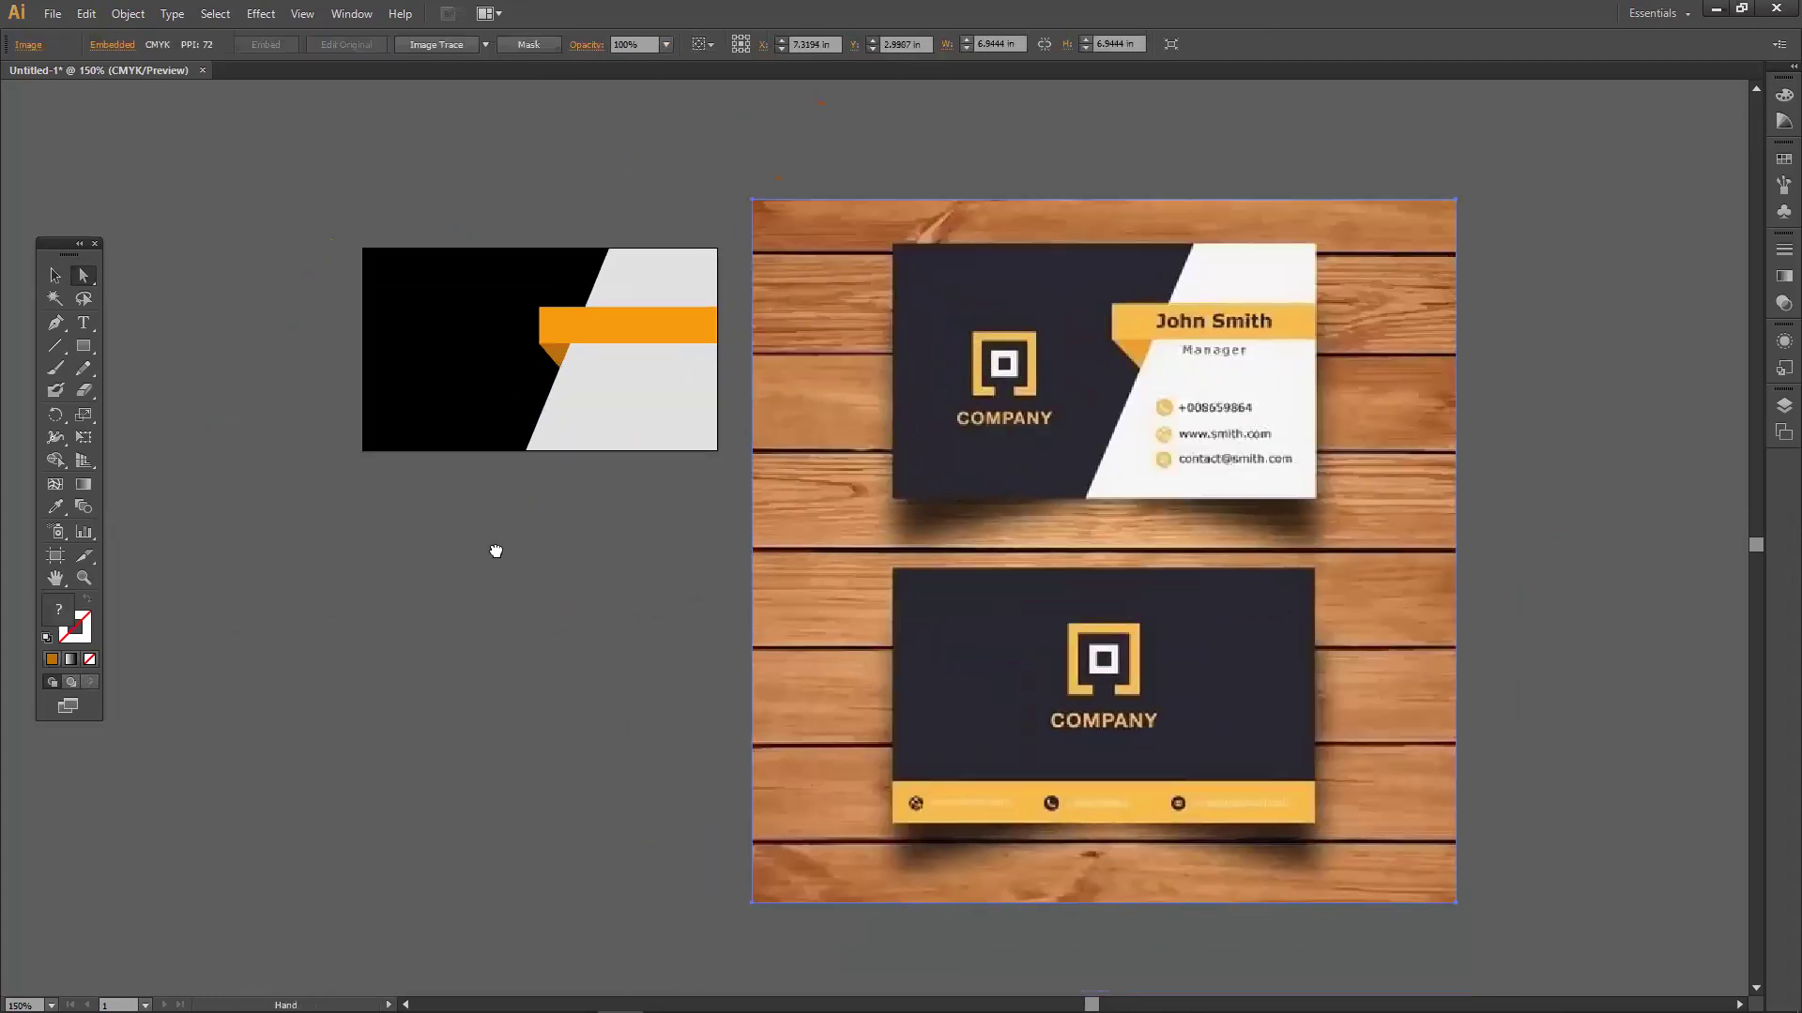
pyautogui.moveTo(496, 551); pyautogui.dragTo(539, 560)
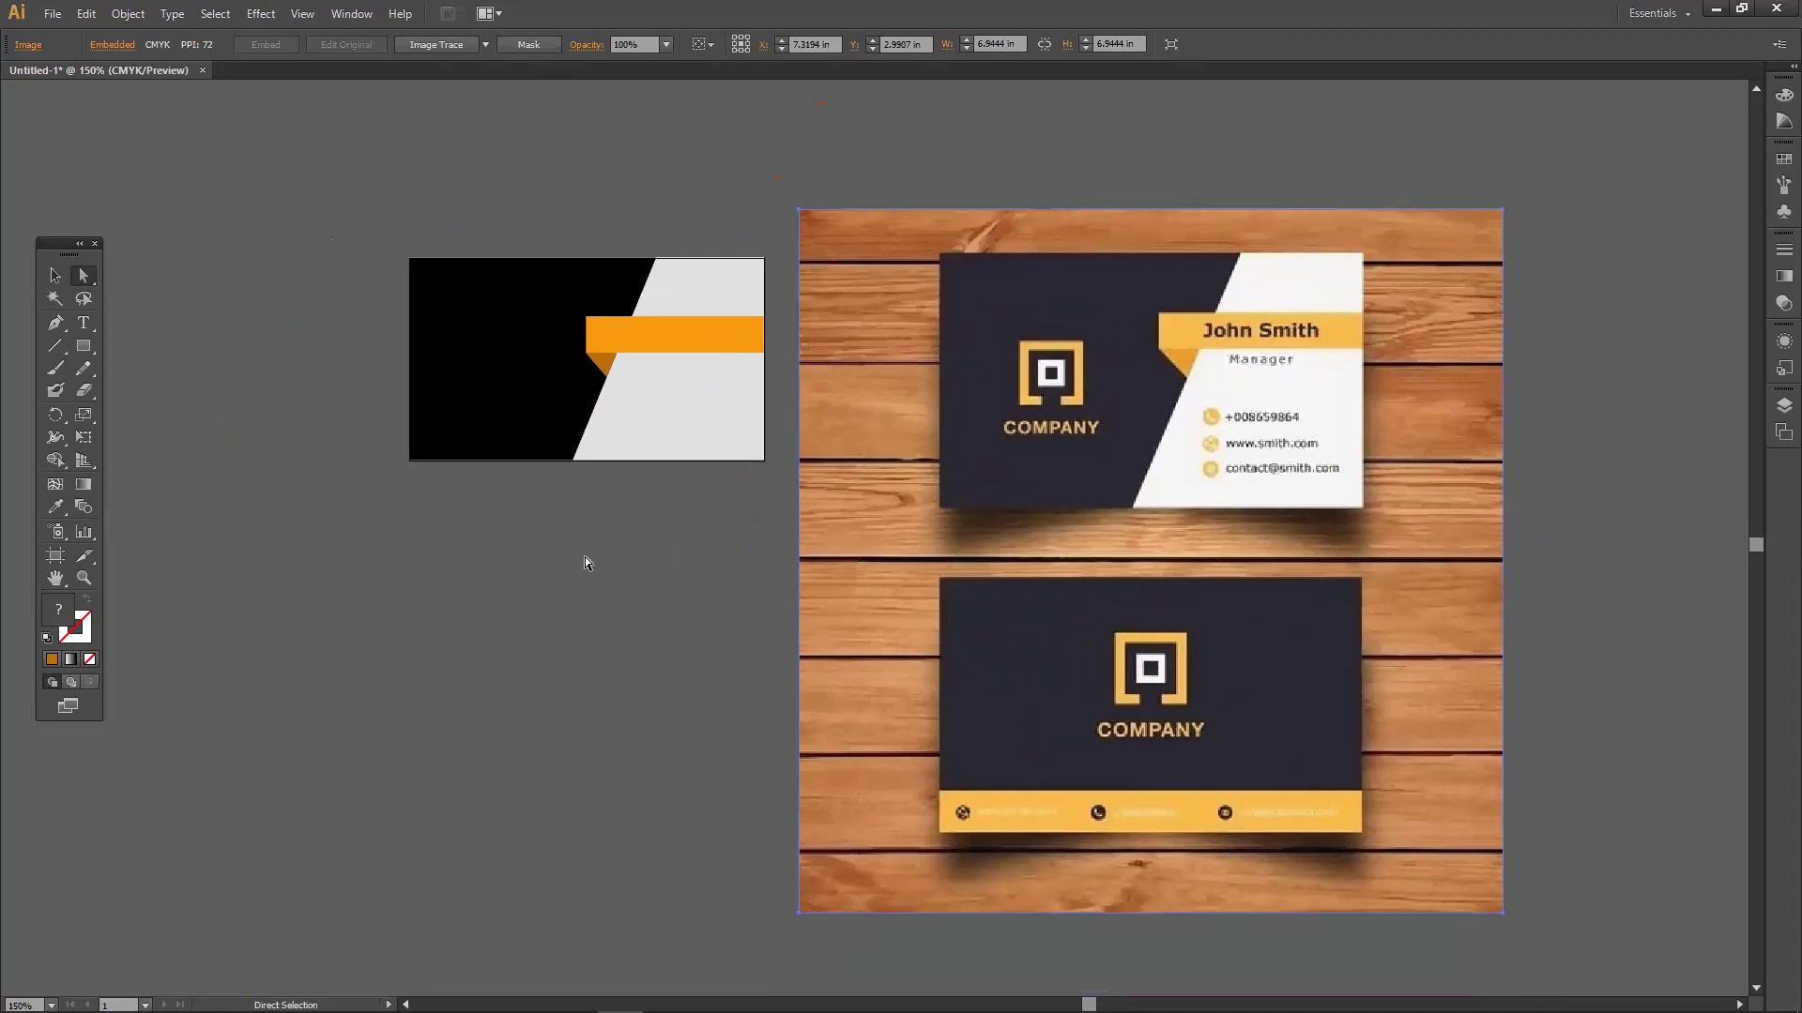
pyautogui.scroll(3, 607, 358)
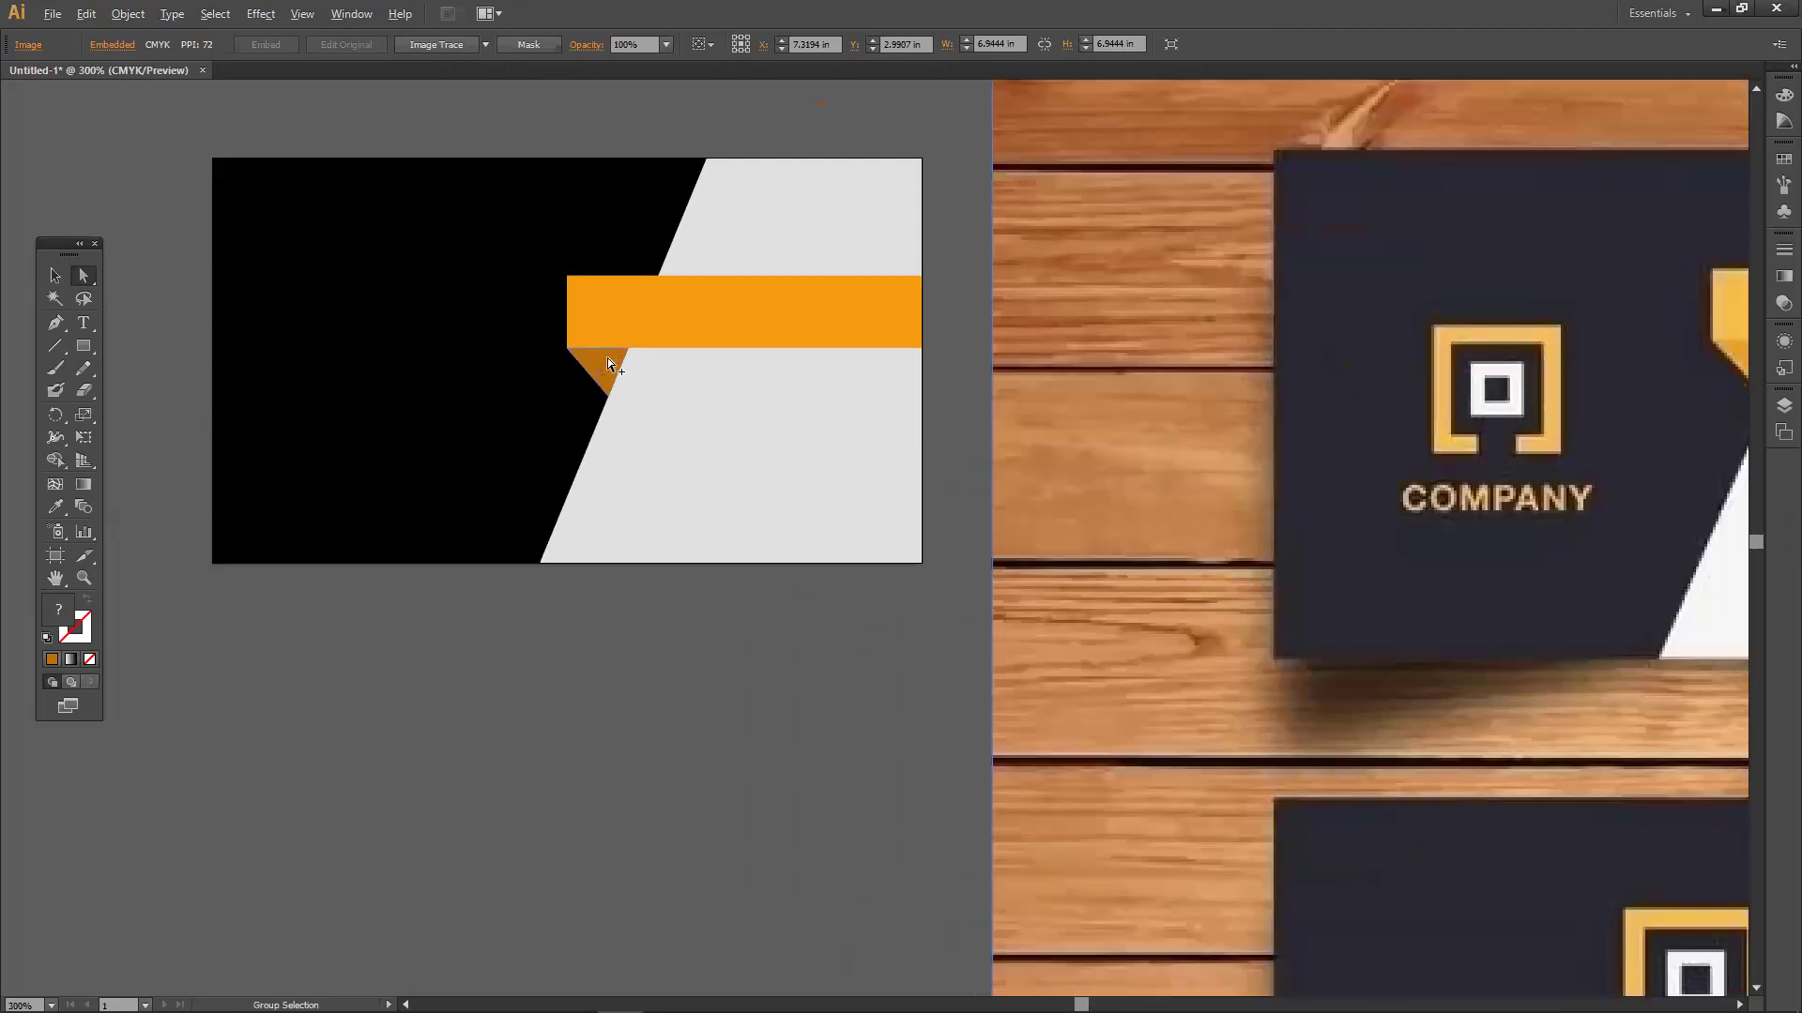
pyautogui.moveTo(724, 350); pyautogui.dragTo(872, 464)
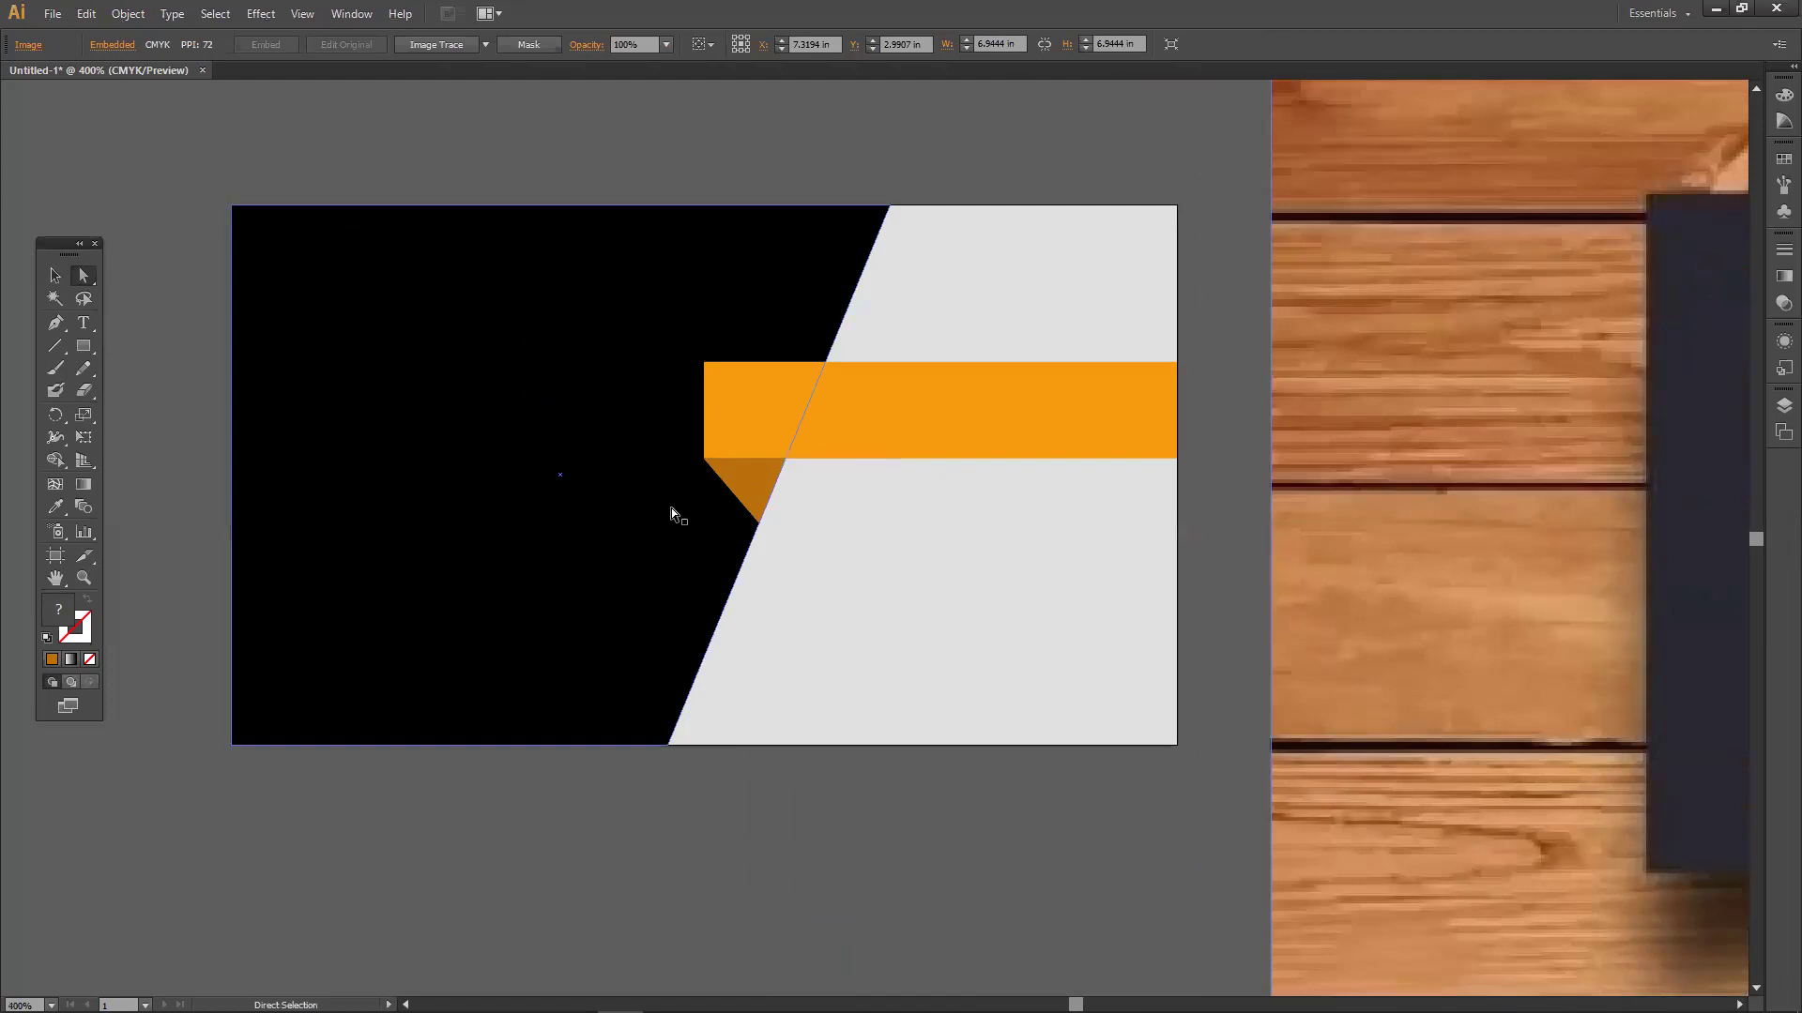
pyautogui.click(741, 499)
pyautogui.moveTo(759, 527); pyautogui.dragTo(758, 505)
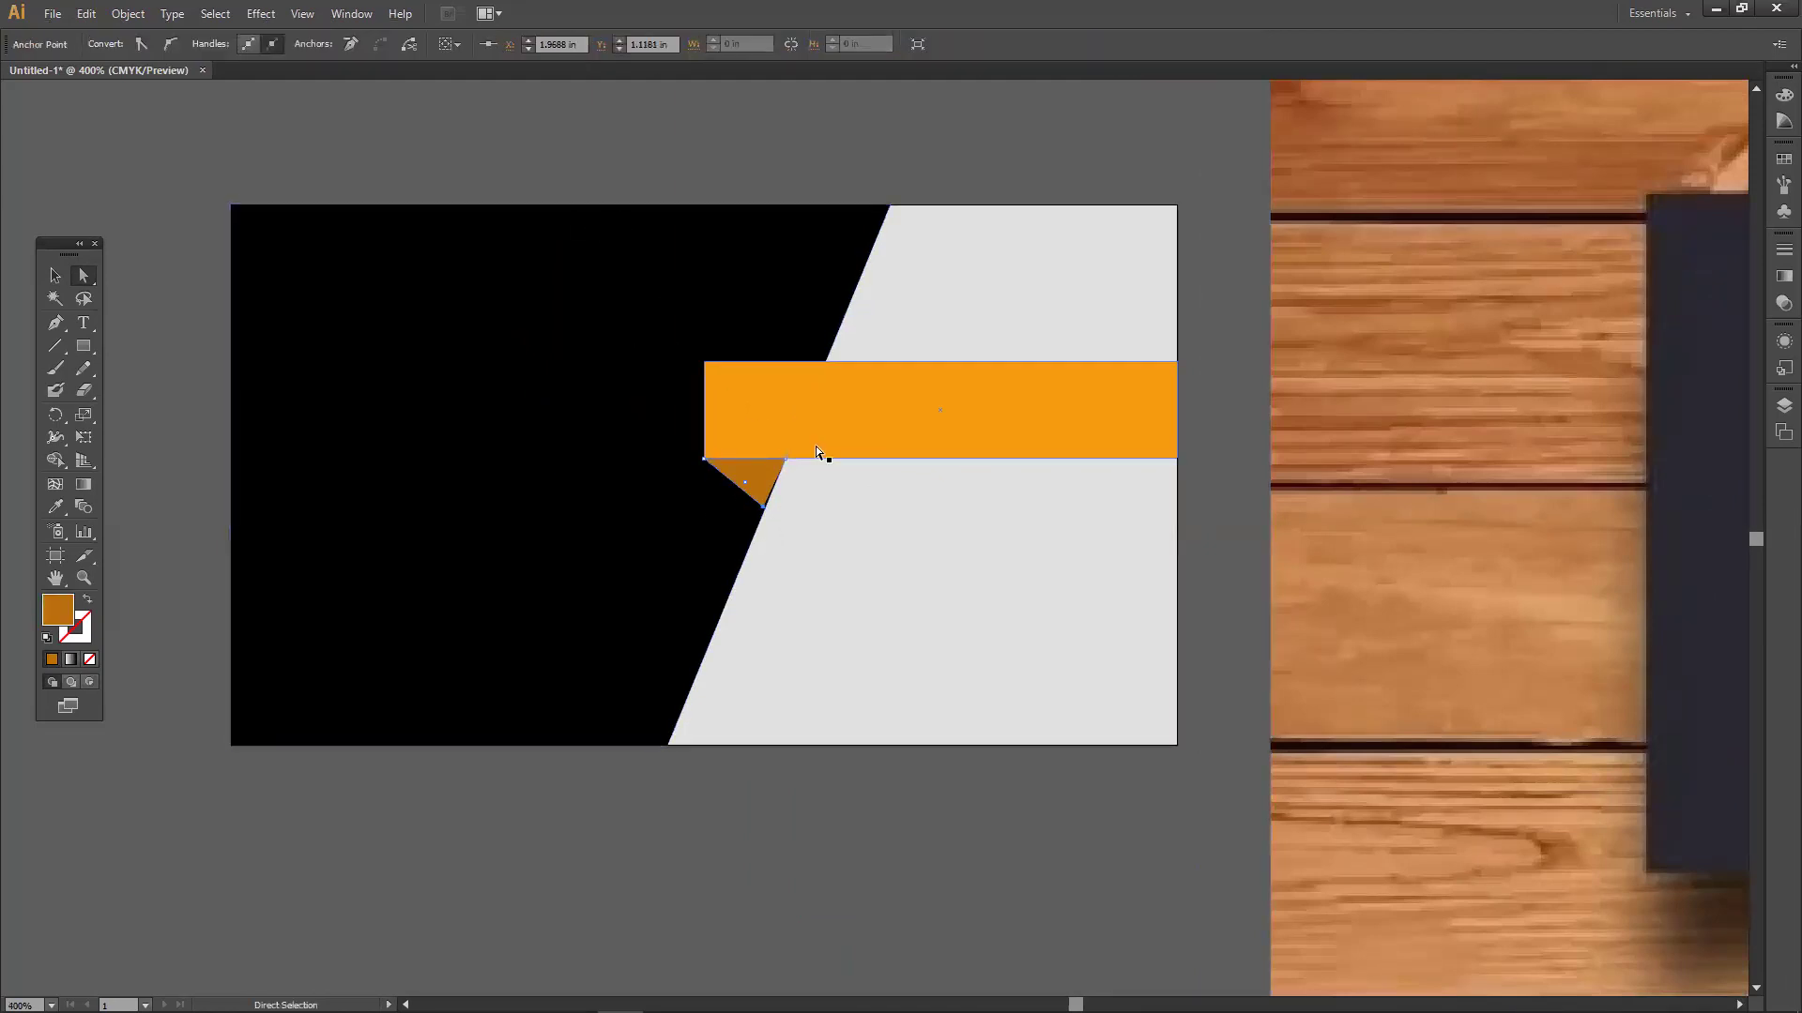
pyautogui.scroll(1, 762, 510)
pyautogui.moveTo(762, 508); pyautogui.dragTo(764, 521)
pyautogui.scroll(-3, 764, 521)
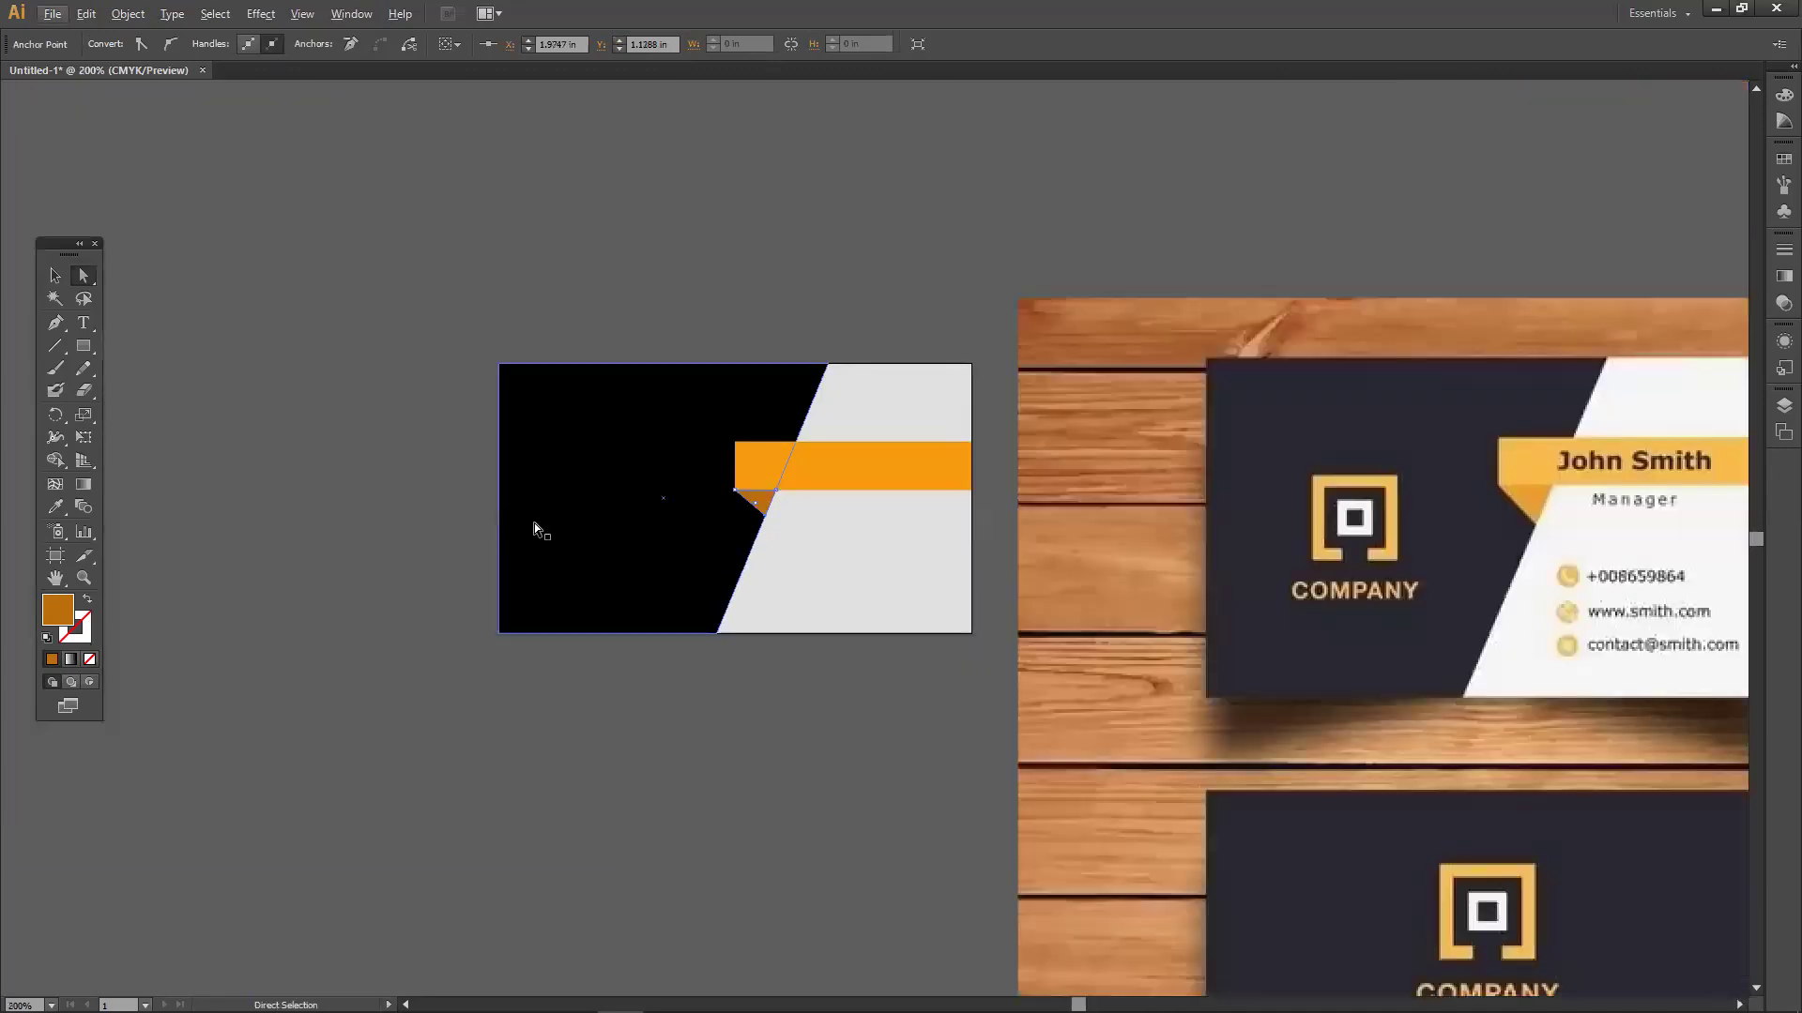
pyautogui.click(353, 499)
pyautogui.hscroll(5, 657, 582)
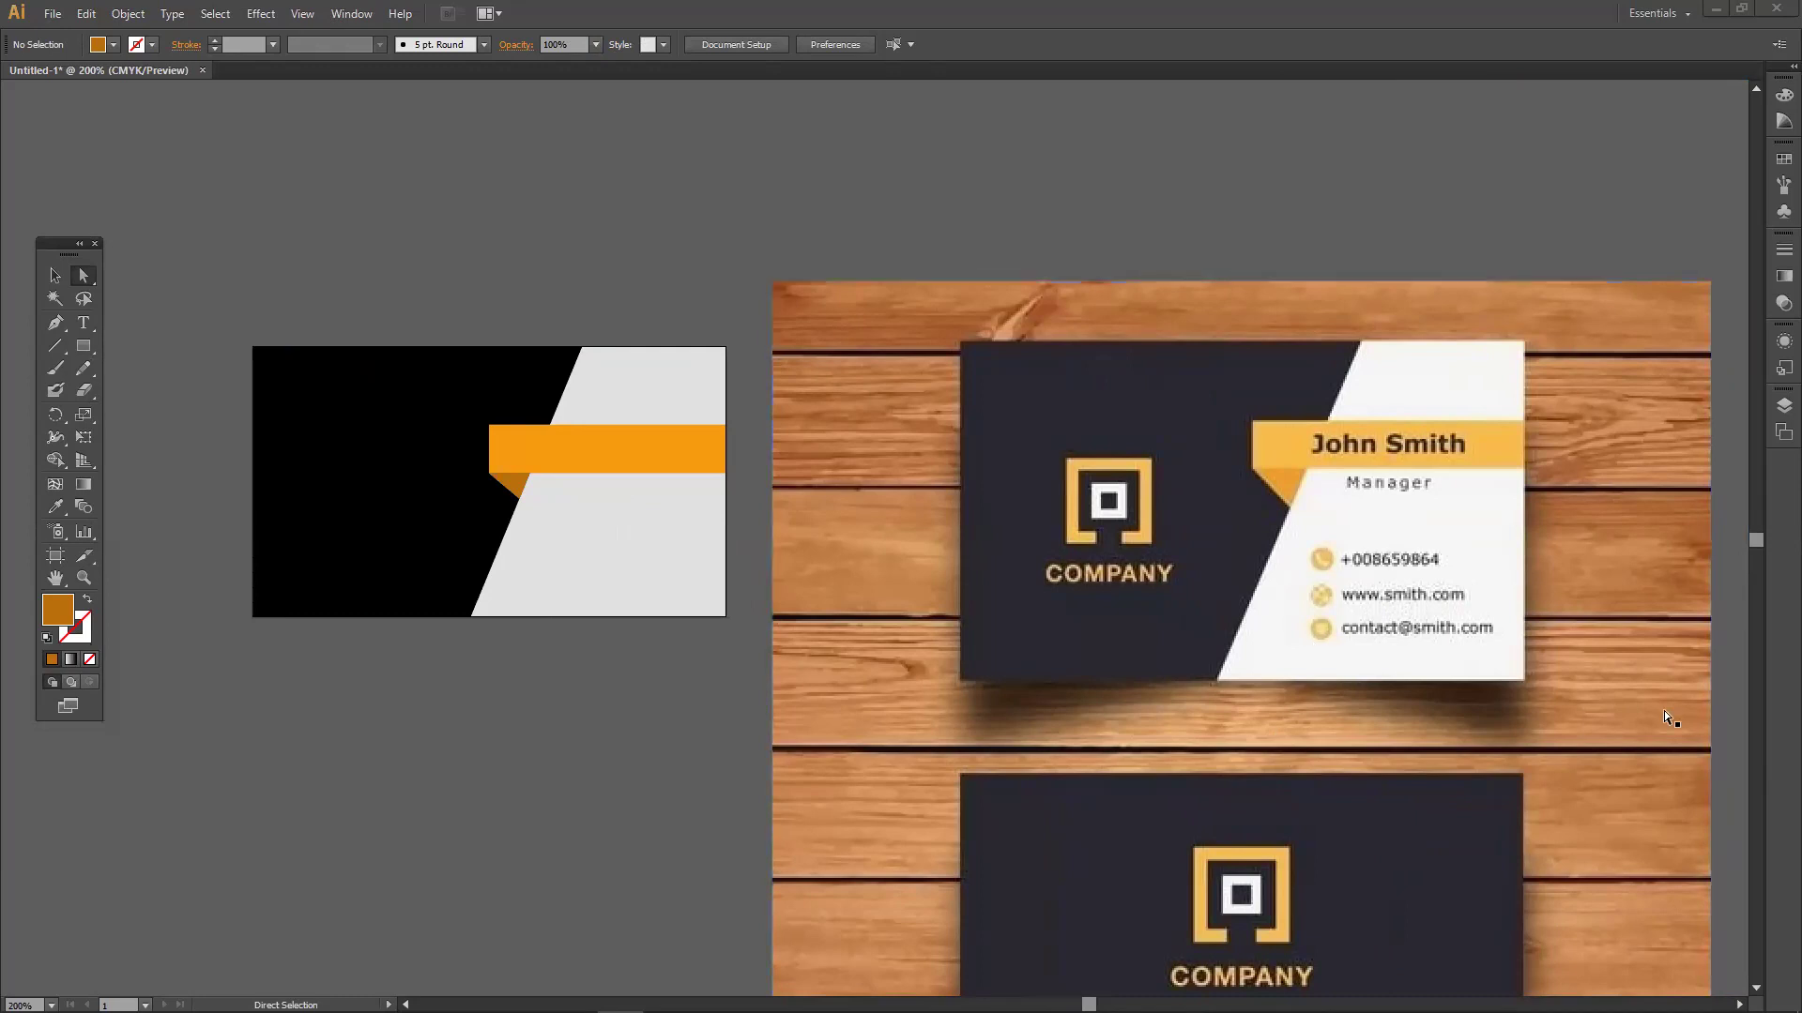
# Draw a small rectangle above the card and drag its bottom corners into a trapezoid.
pyautogui.click(83, 346)
pyautogui.moveTo(346, 151); pyautogui.dragTo(440, 215)
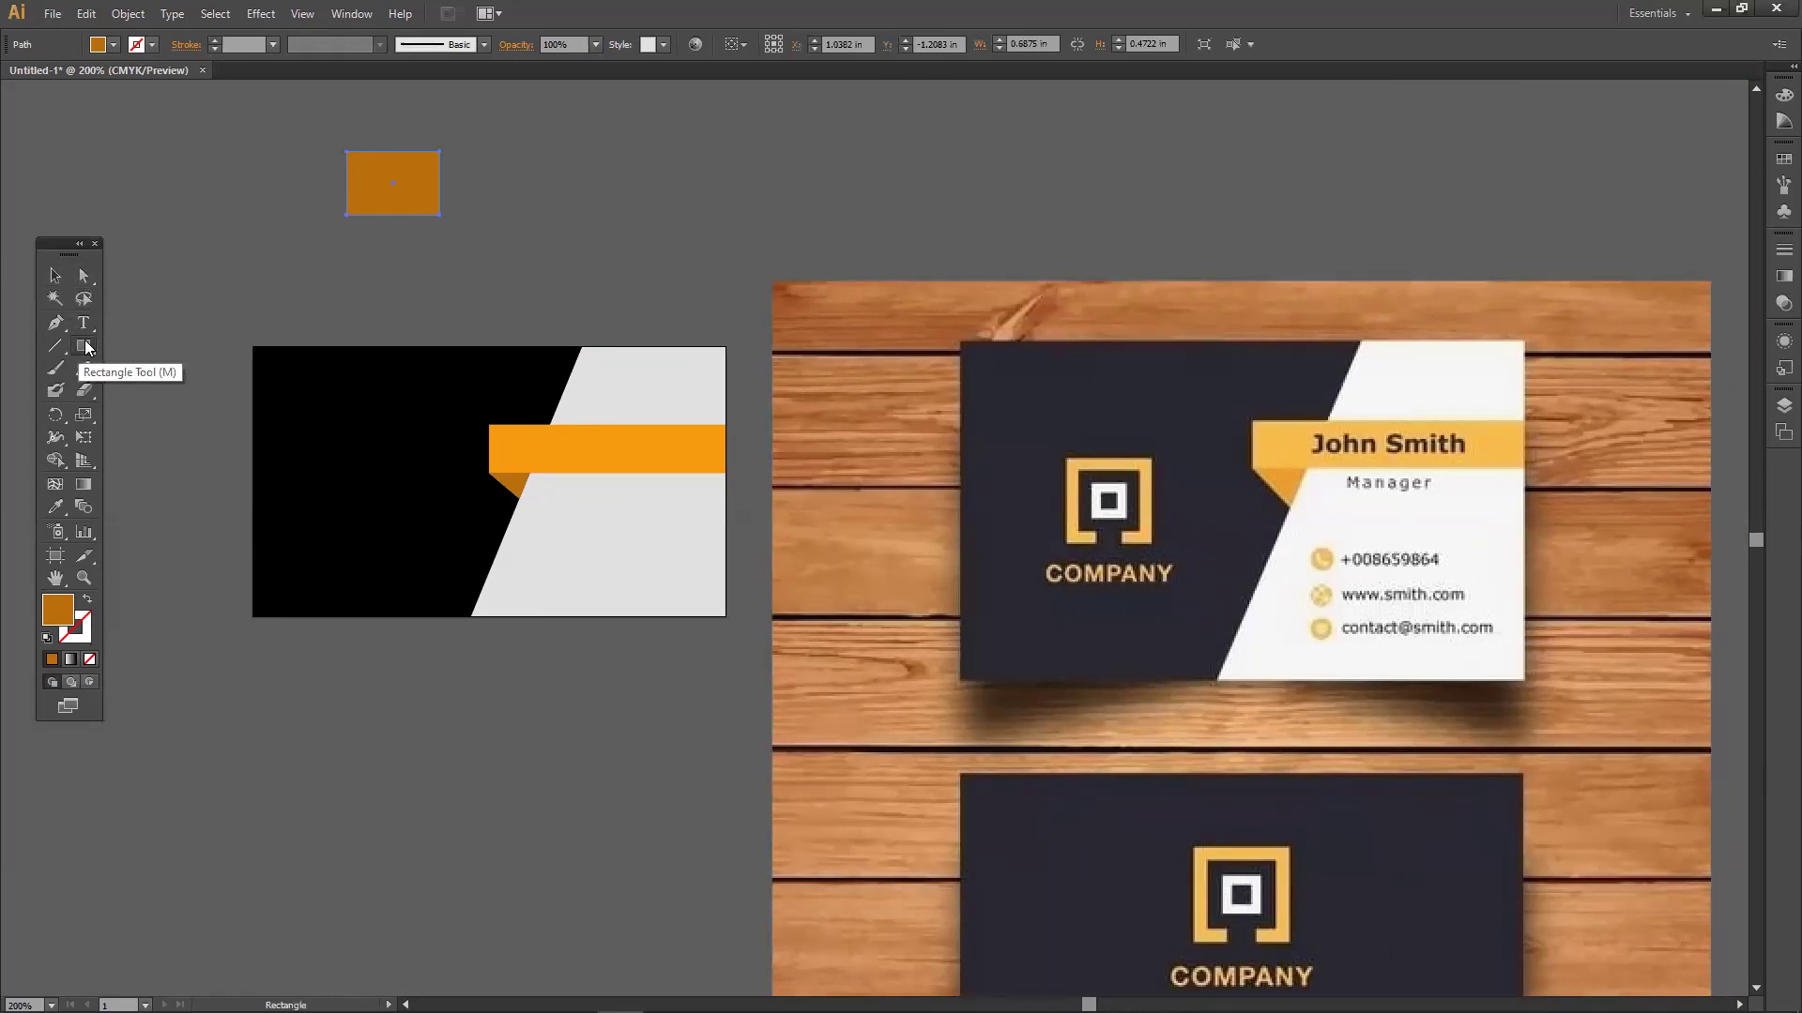
pyautogui.click(55, 275)
pyautogui.moveTo(386, 185); pyautogui.dragTo(348, 175)
pyautogui.click(87, 275)
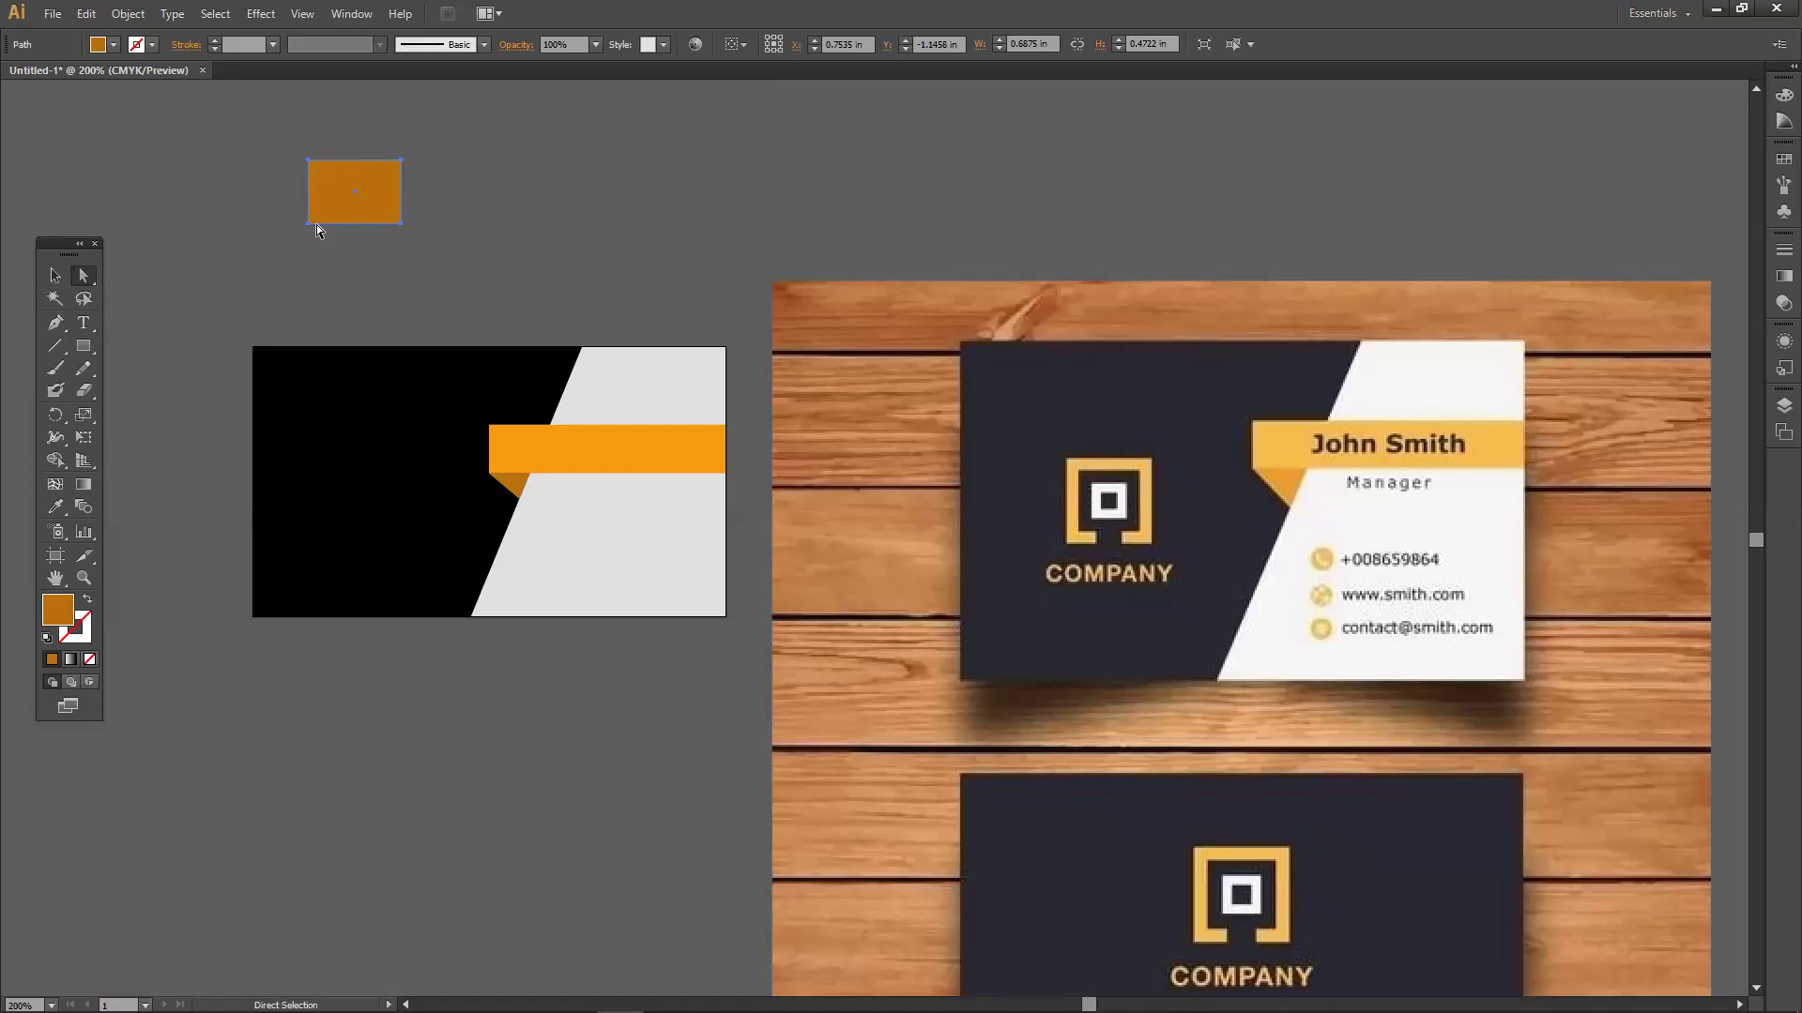
pyautogui.moveTo(307, 223)
pyautogui.mouseDown()
pyautogui.moveTo(278, 223)
pyautogui.moveTo(310, 224)
pyautogui.mouseUp()
pyautogui.moveTo(402, 224); pyautogui.dragTo(469, 223)
# Delete the trapezoid, draw a wide flat rectangle above the card, and select its bottom-right anchor.
pyautogui.click(54, 275)
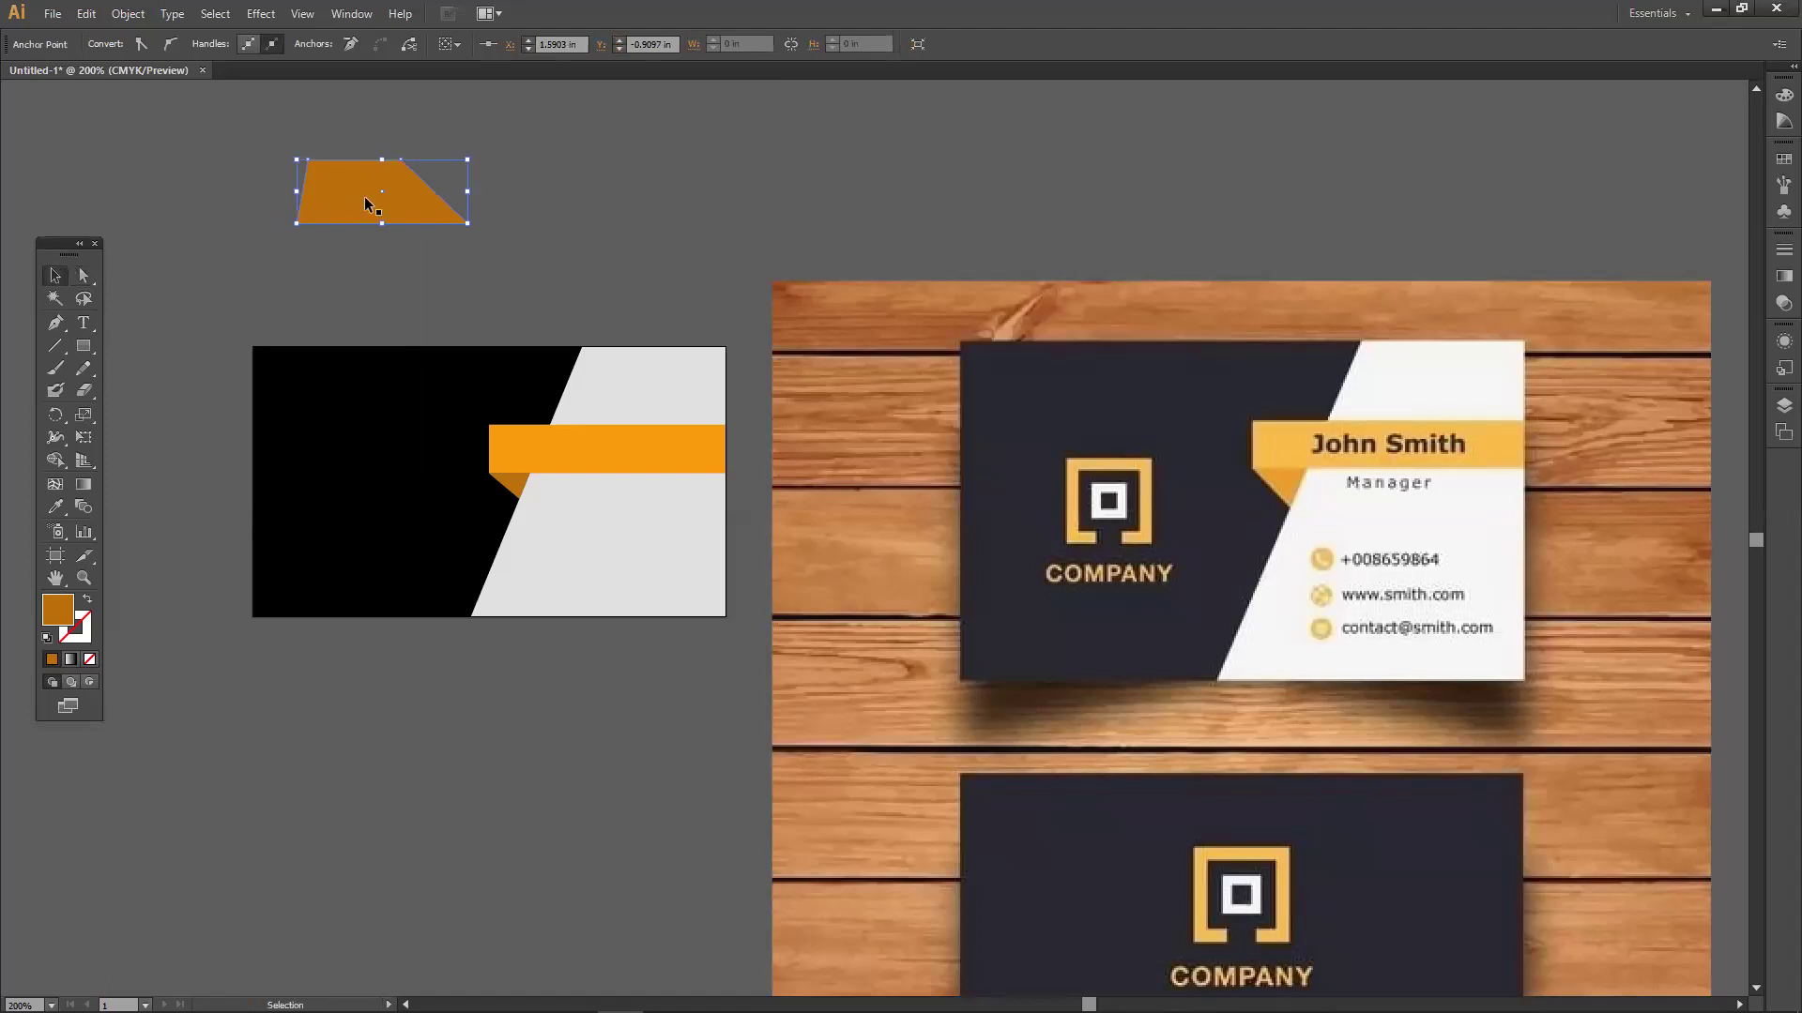
pyautogui.press('Delete')
pyautogui.press('m')
pyautogui.moveTo(316, 165); pyautogui.dragTo(479, 196)
pyautogui.click(84, 277)
pyautogui.click(729, 217)
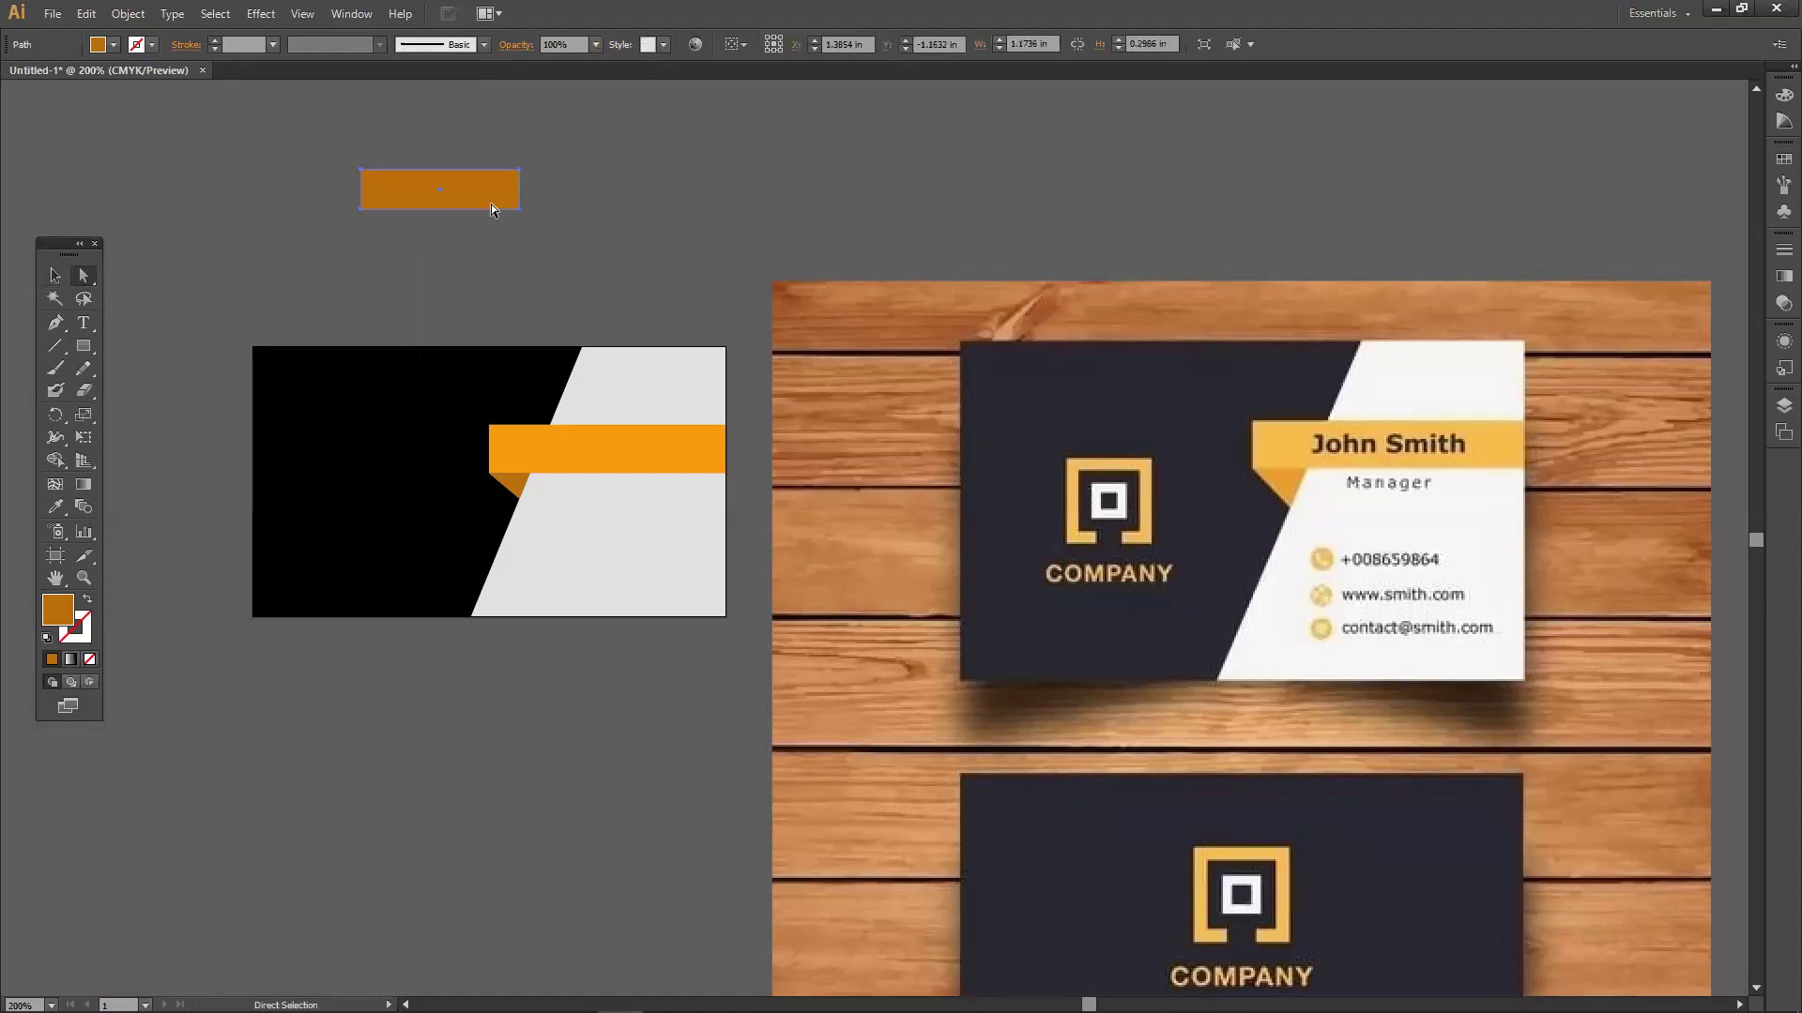
pyautogui.click(555, 203)
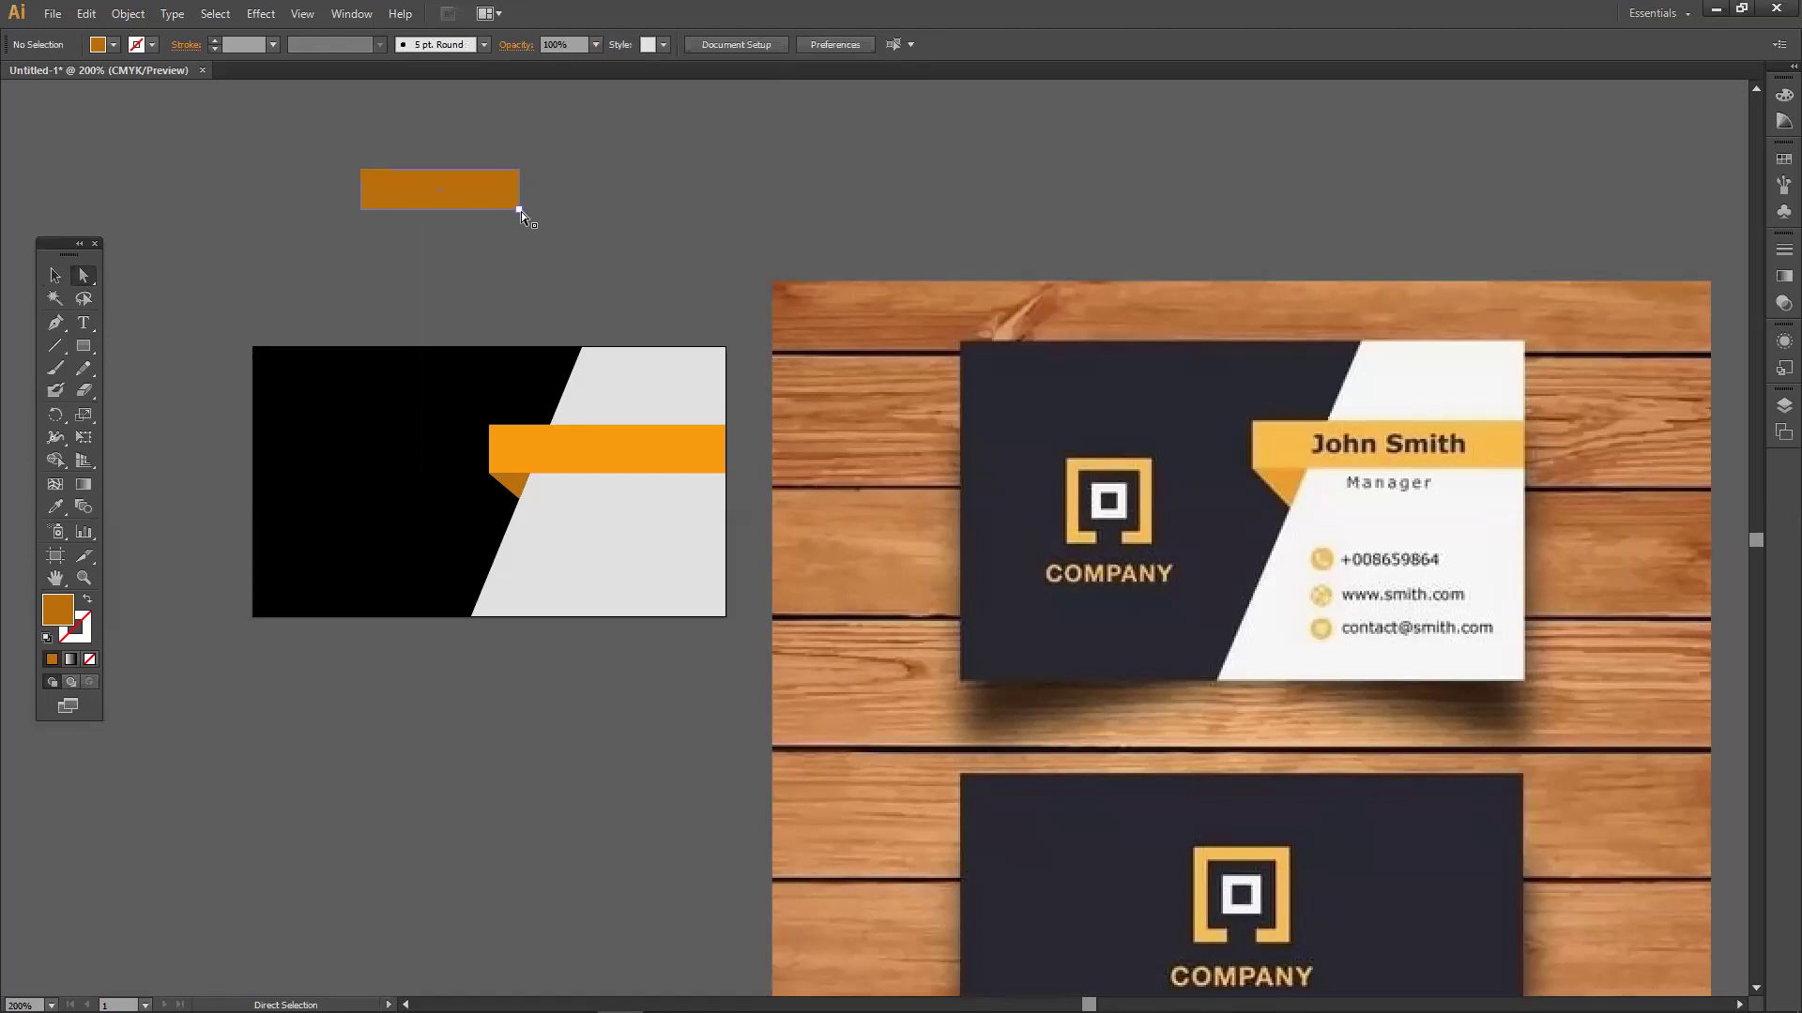
pyautogui.click(521, 211)
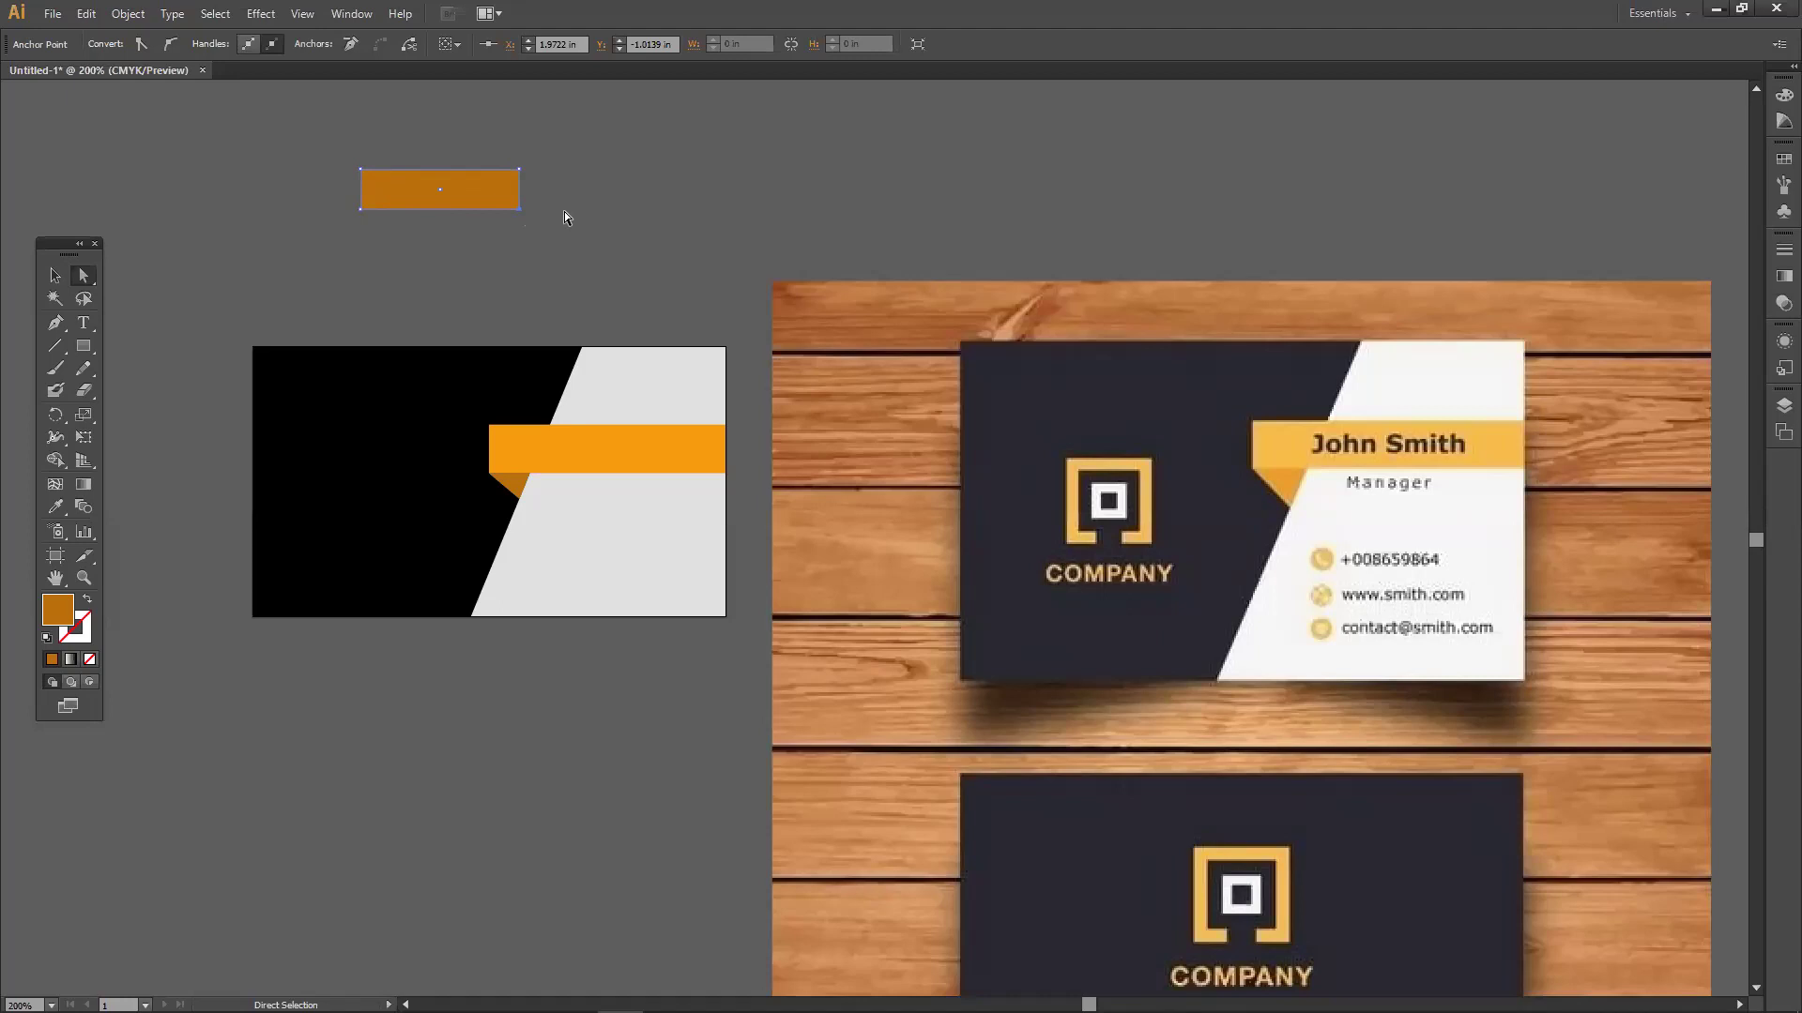
# Undo a trial taper, then drag and delete the top-left anchor to make a triangle.
pyautogui.moveTo(521, 213); pyautogui.dragTo(594, 216)
pyautogui.hotkey('ctrl', 'z')
pyautogui.click(622, 216)
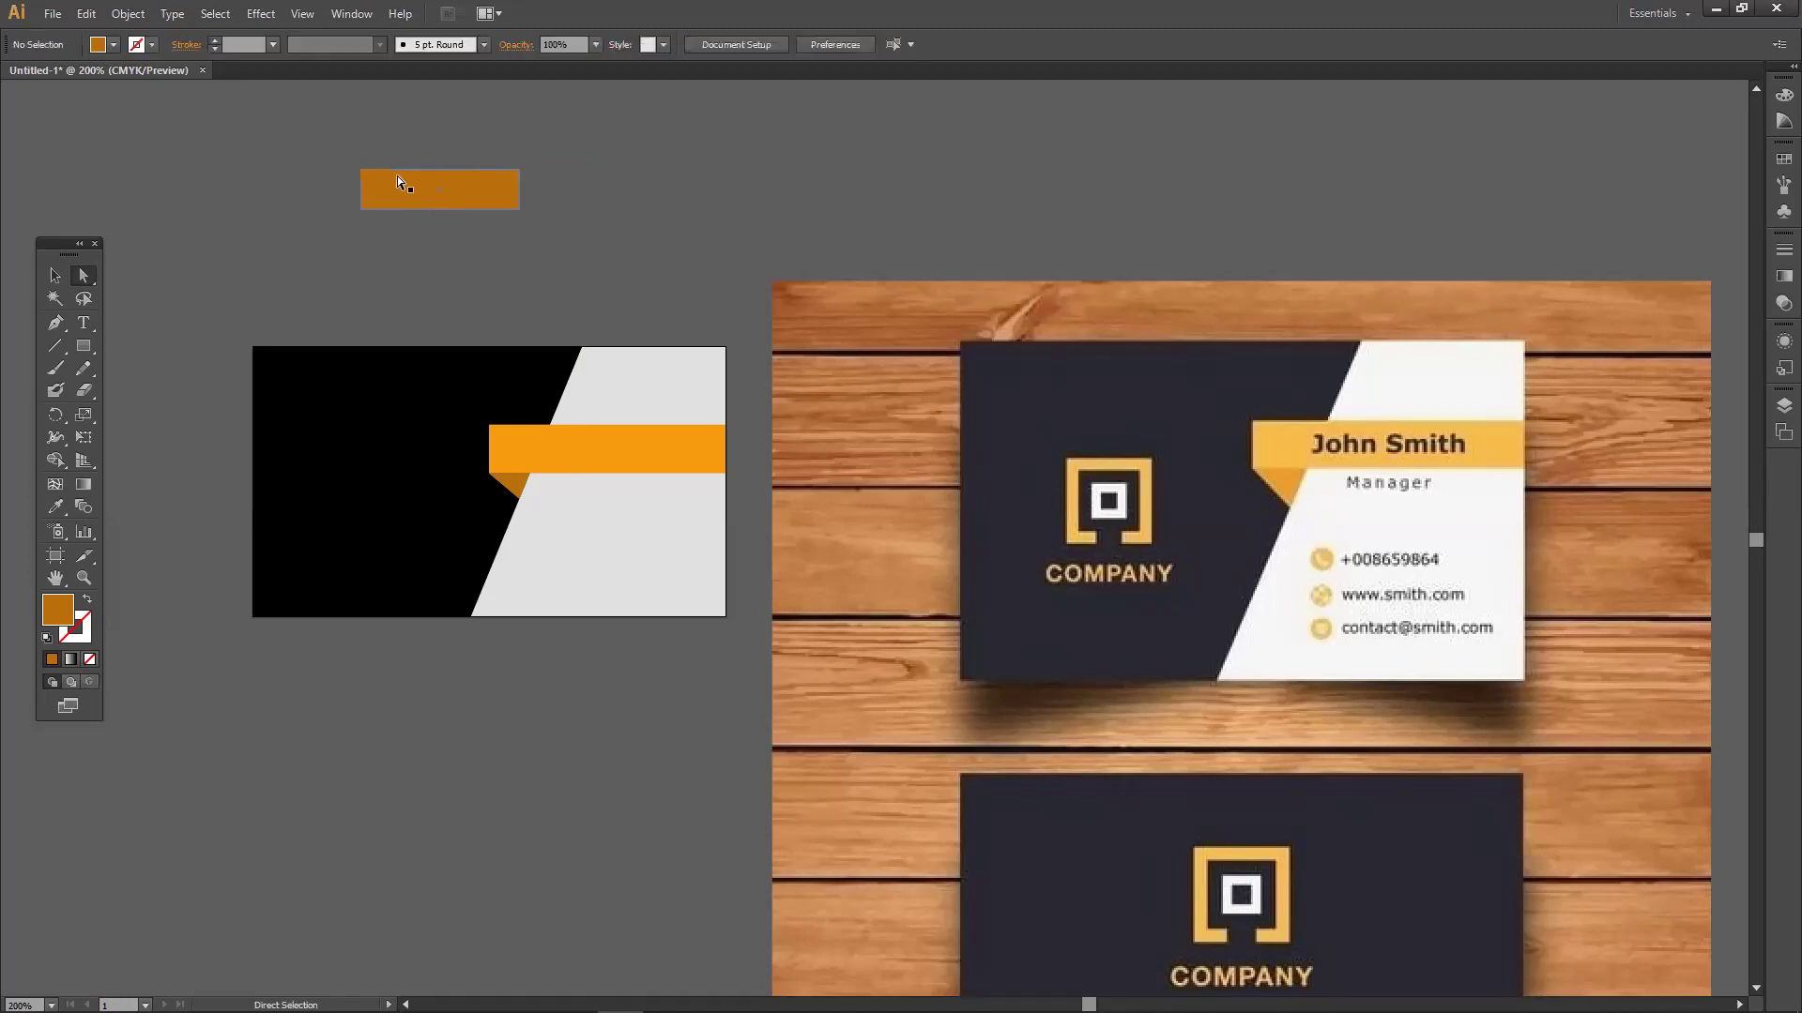
pyautogui.click(448, 170)
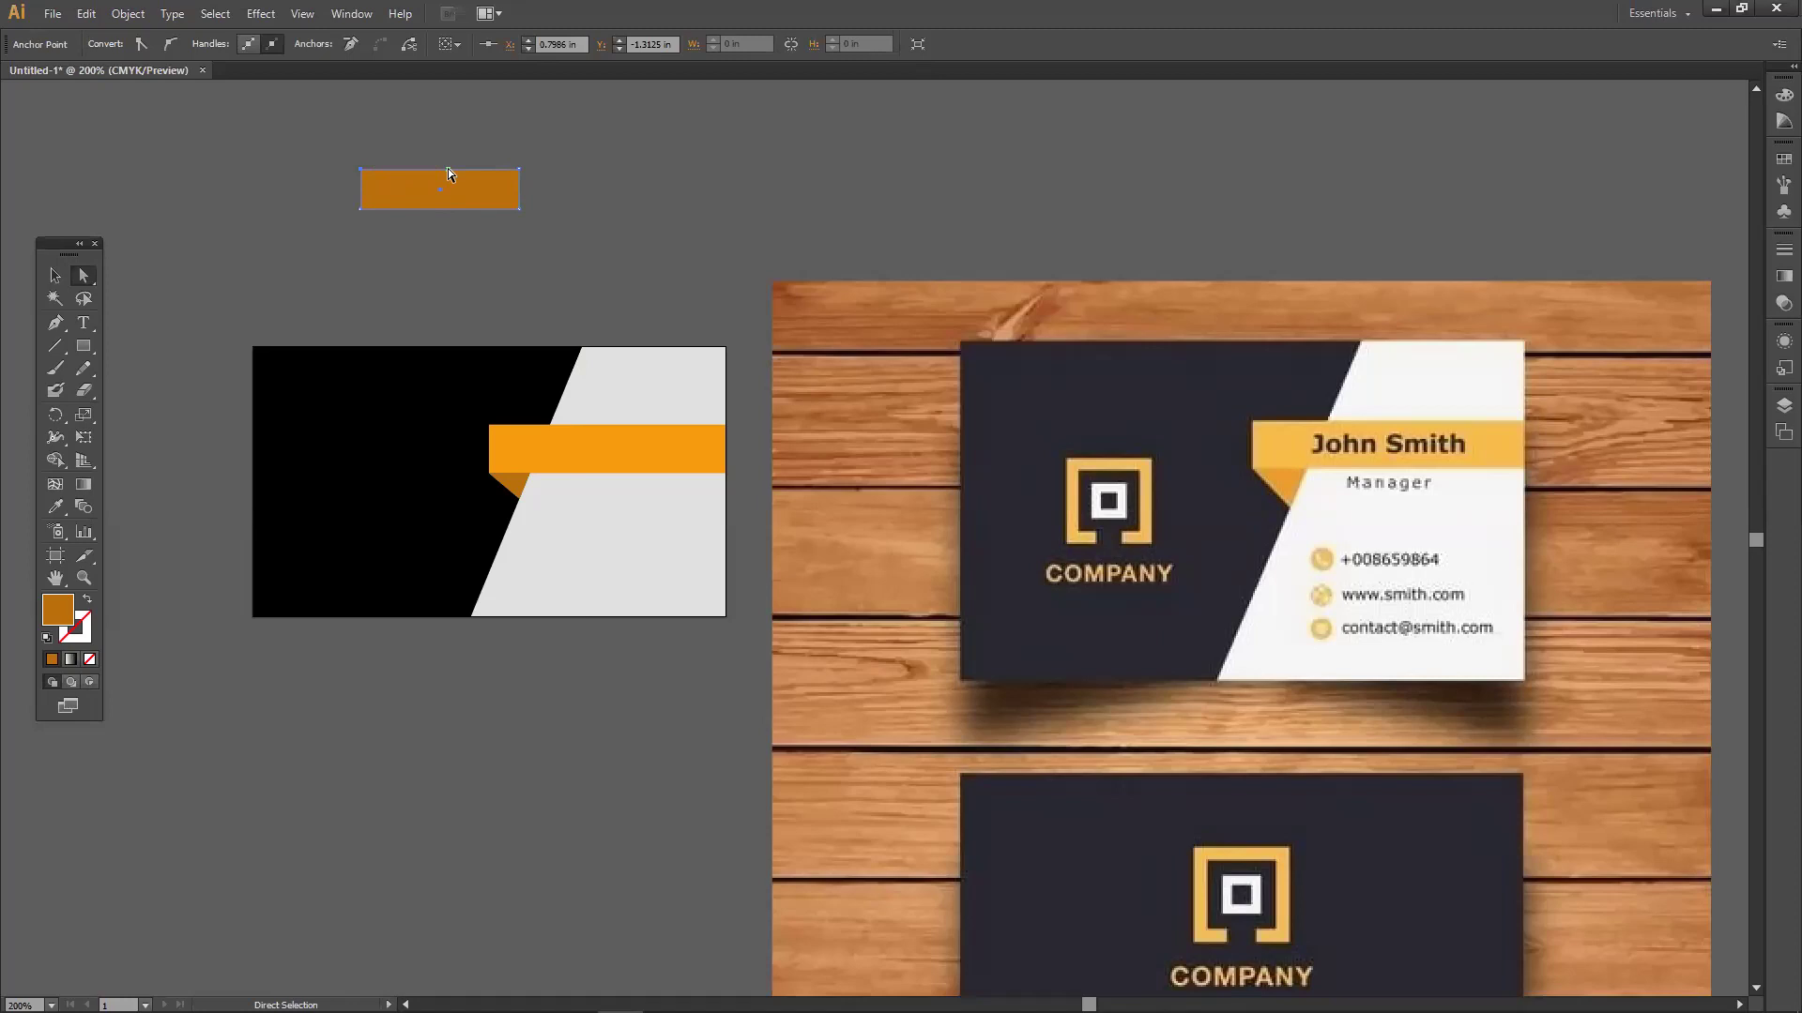
pyautogui.moveTo(361, 170); pyautogui.dragTo(302, 169)
pyautogui.press('Delete')
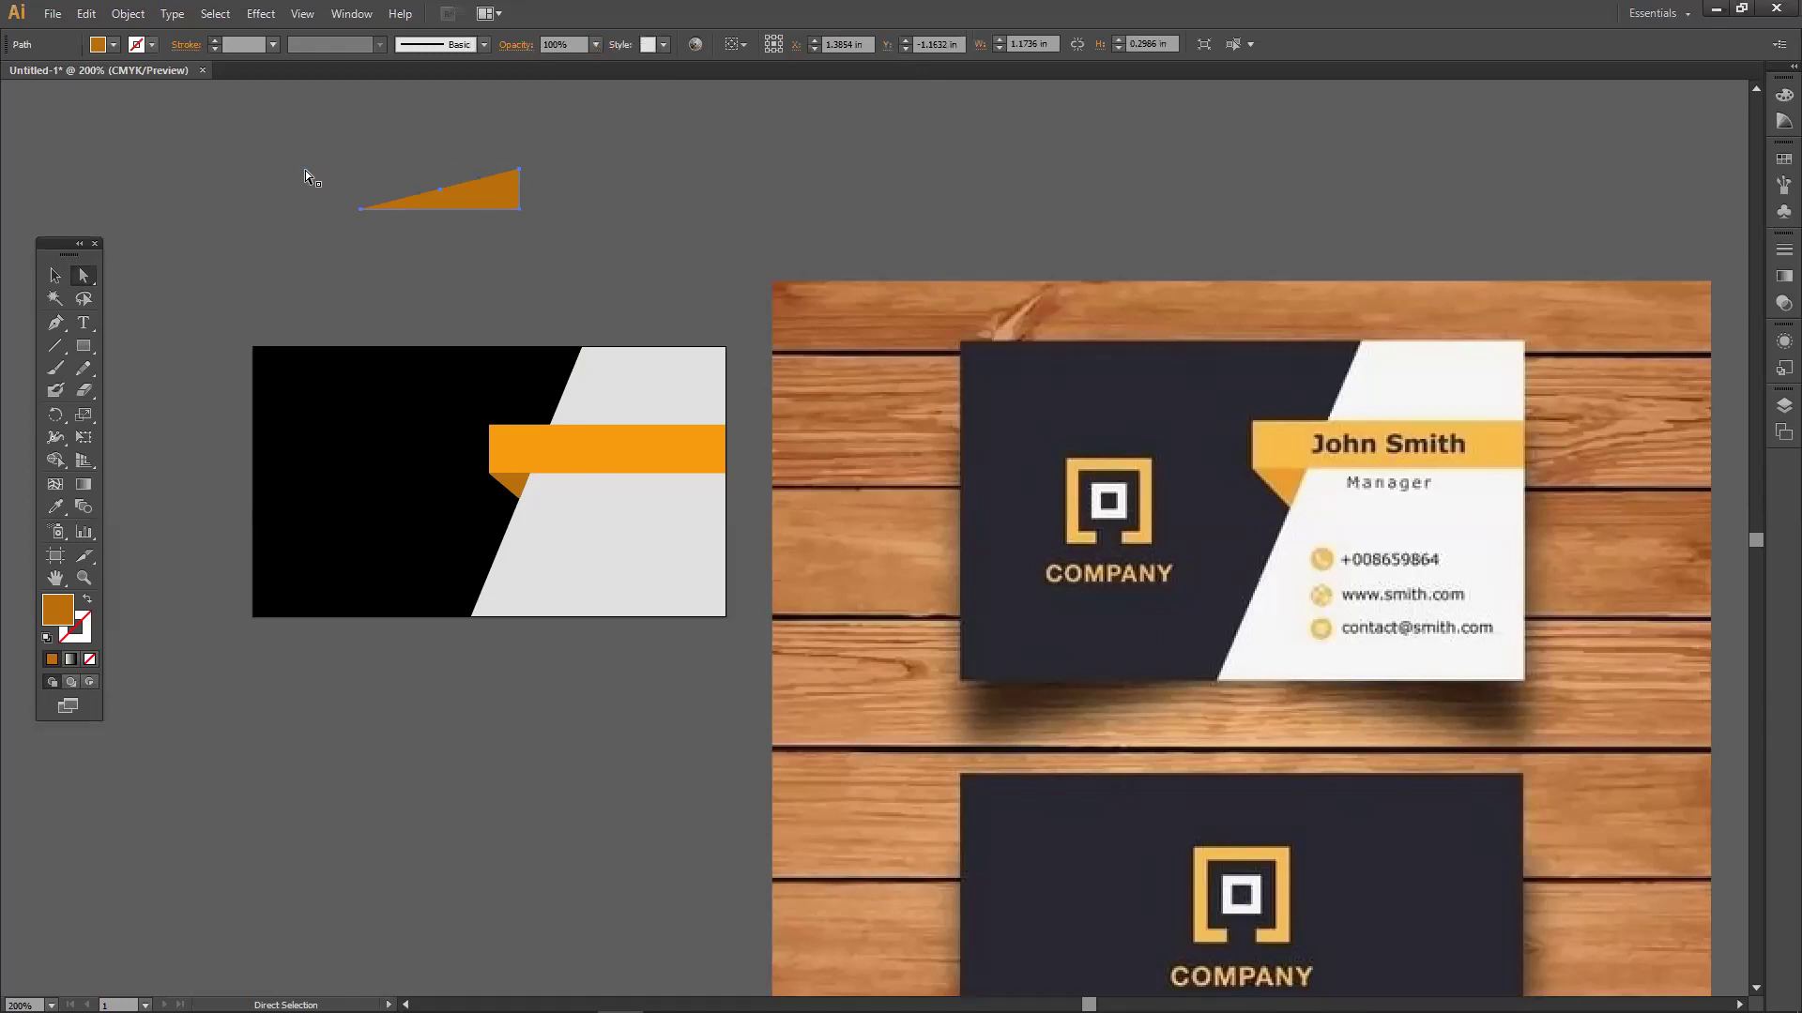
# Shift the orange triangle slightly left and delete it.
pyautogui.click(54, 275)
pyautogui.click(410, 229)
pyautogui.moveTo(478, 207); pyautogui.dragTo(456, 207)
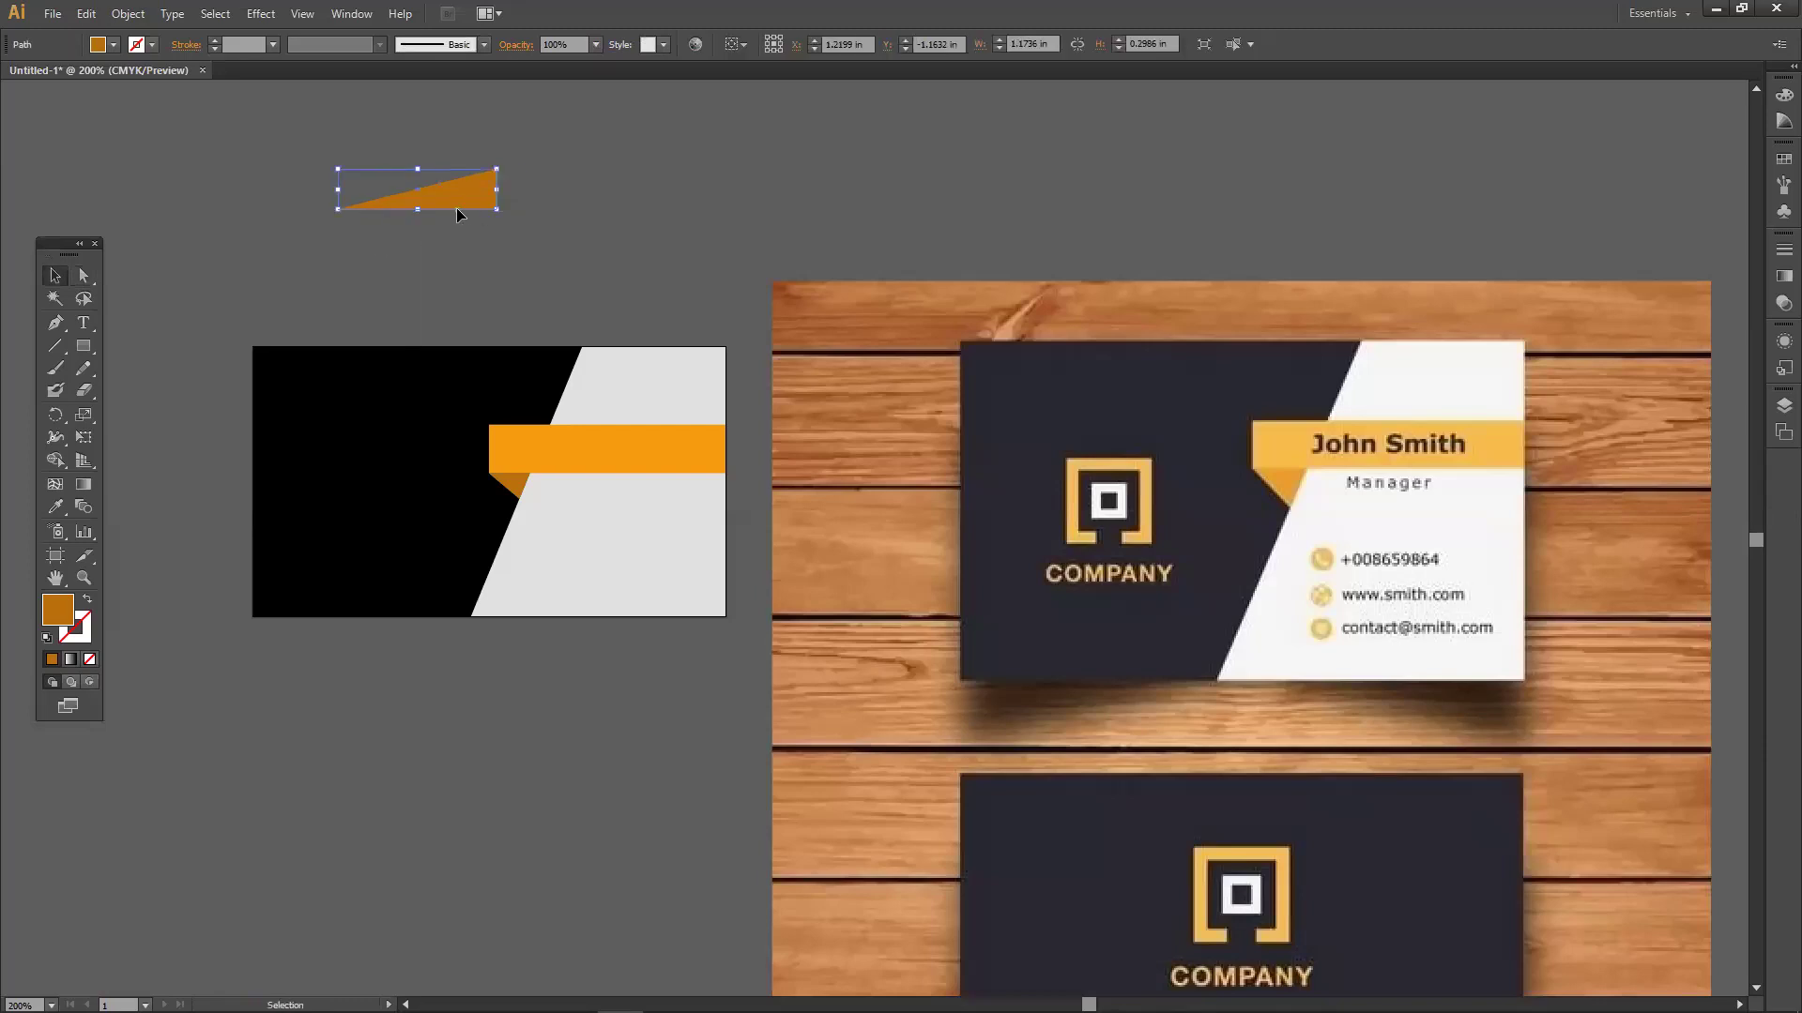
pyautogui.press('Delete')
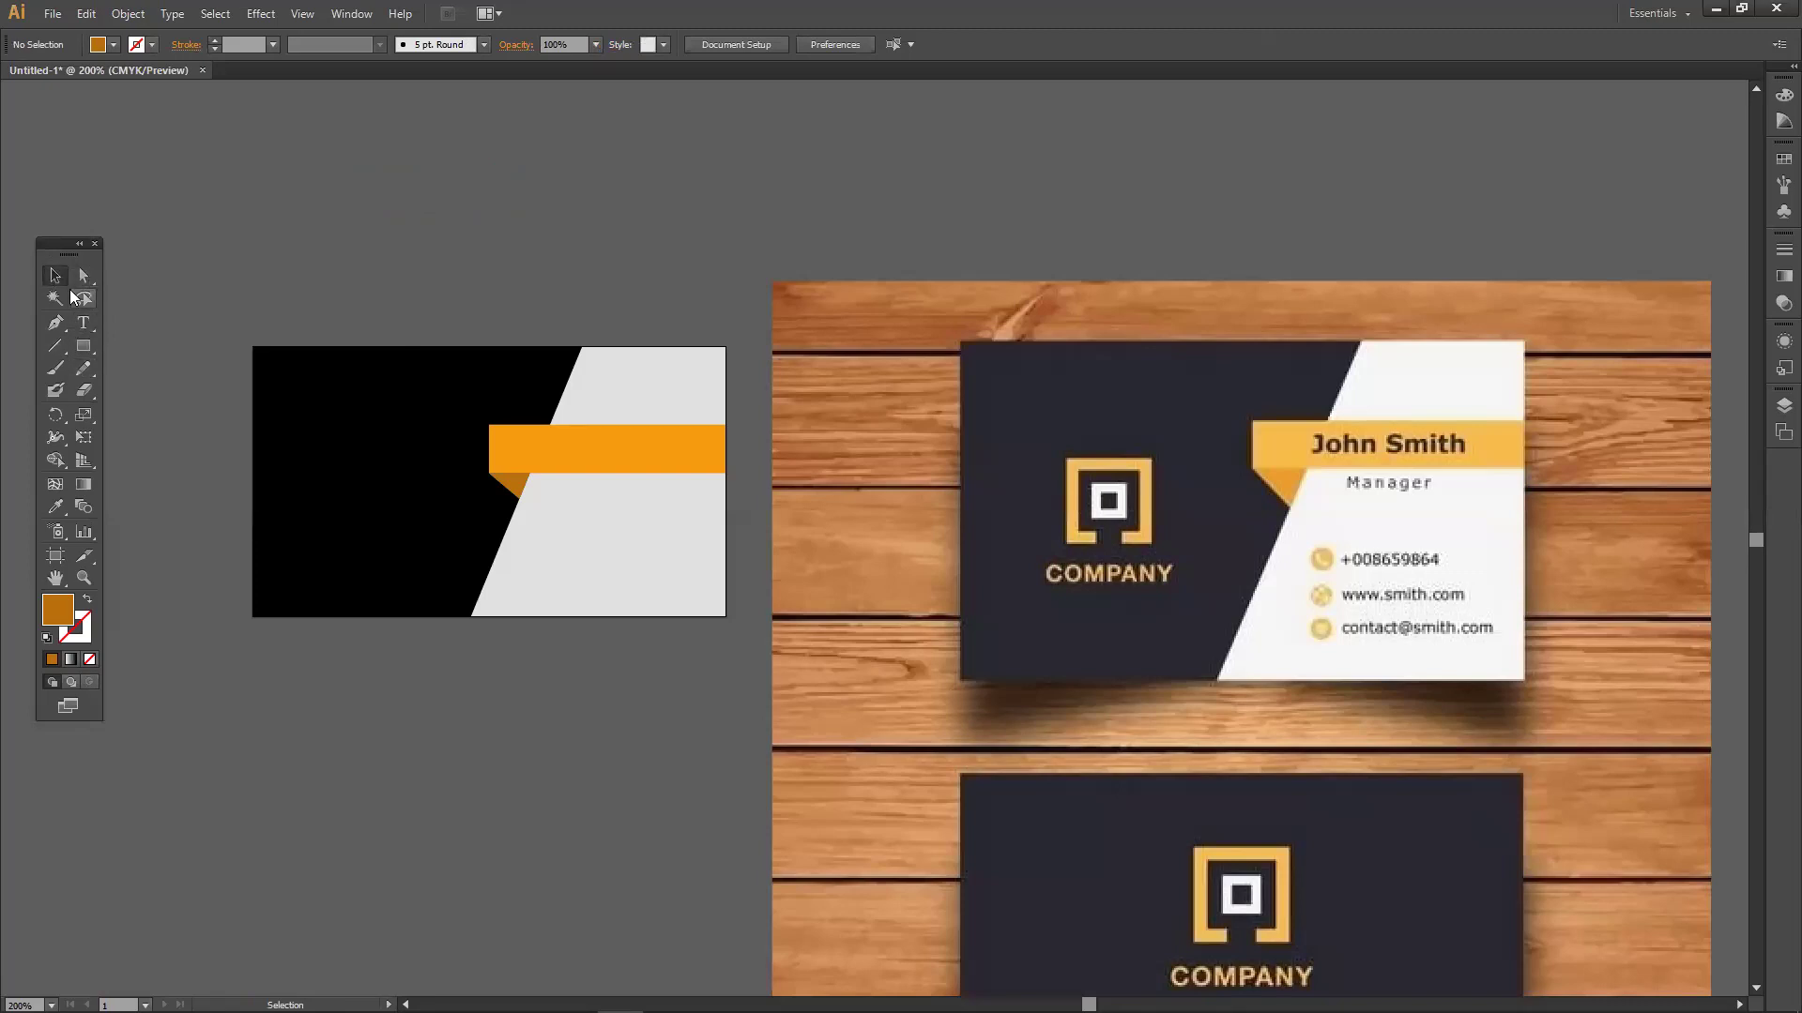
# Draw a new orange rectangle above the card and nudge it up and left.
pyautogui.click(85, 344)
pyautogui.moveTo(322, 151); pyautogui.dragTo(485, 273)
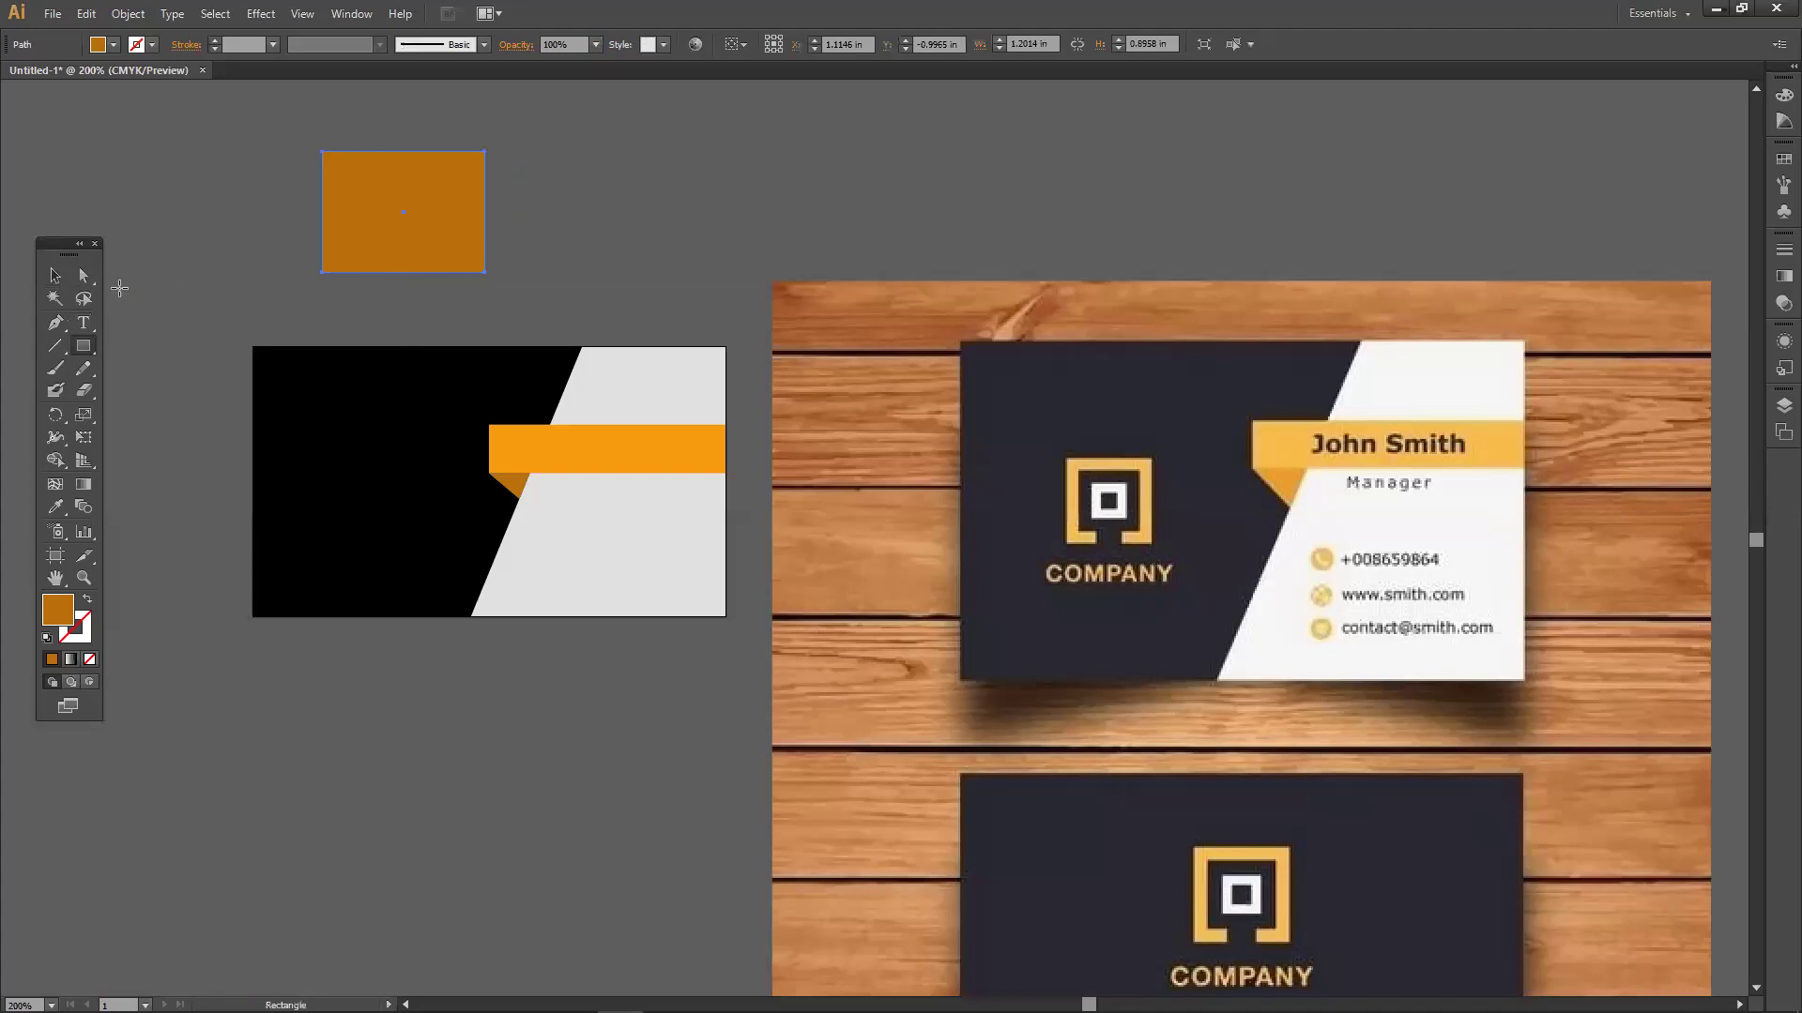
pyautogui.click(55, 275)
pyautogui.moveTo(446, 263); pyautogui.dragTo(441, 256)
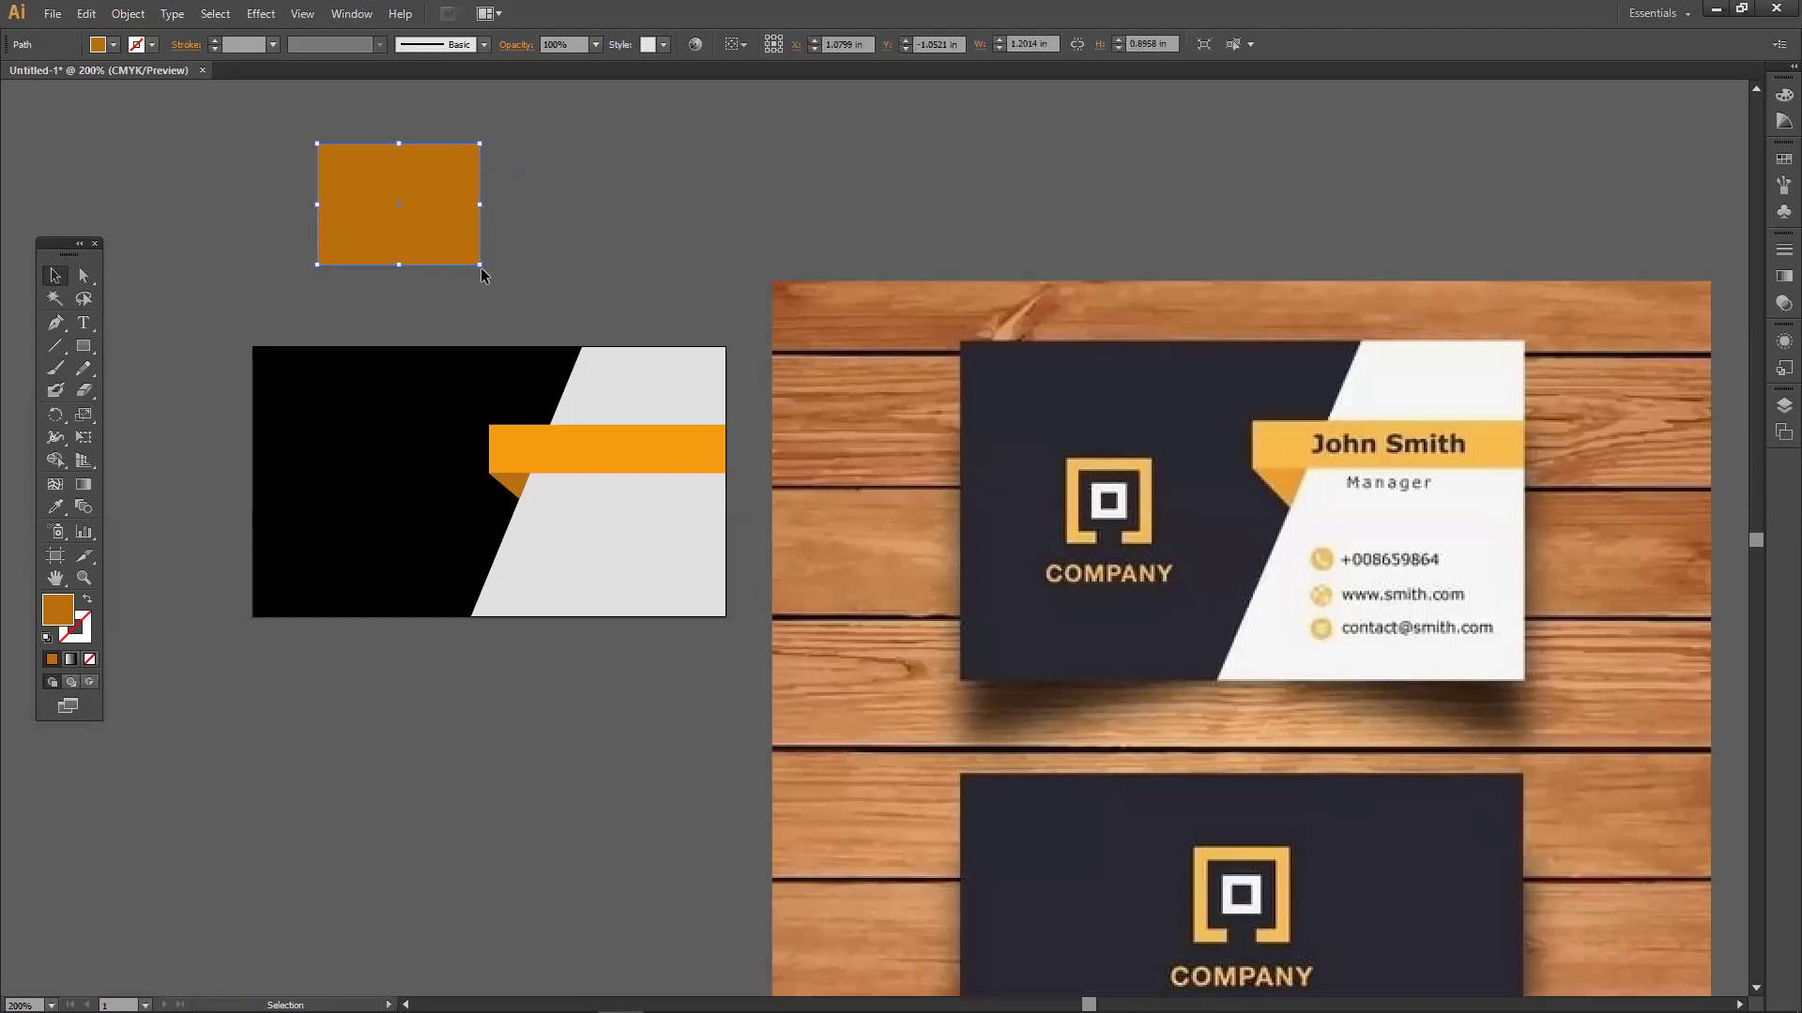
pyautogui.click(496, 259)
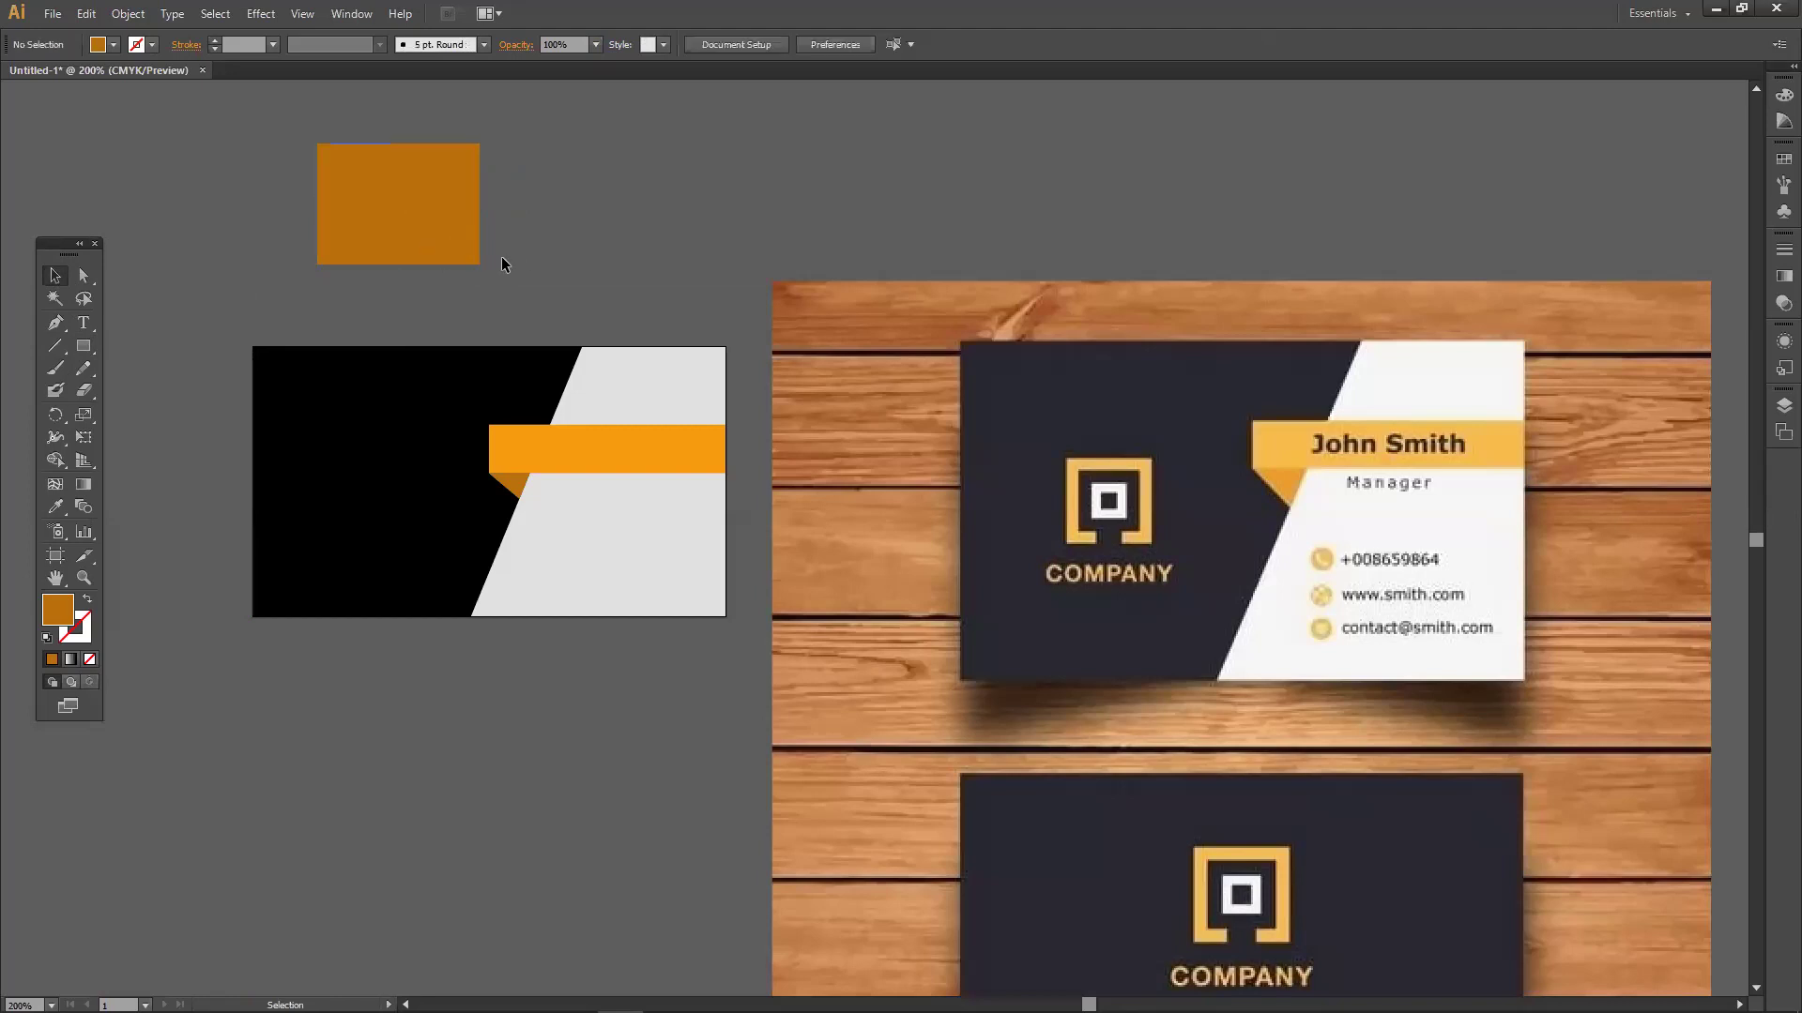
pyautogui.click(453, 242)
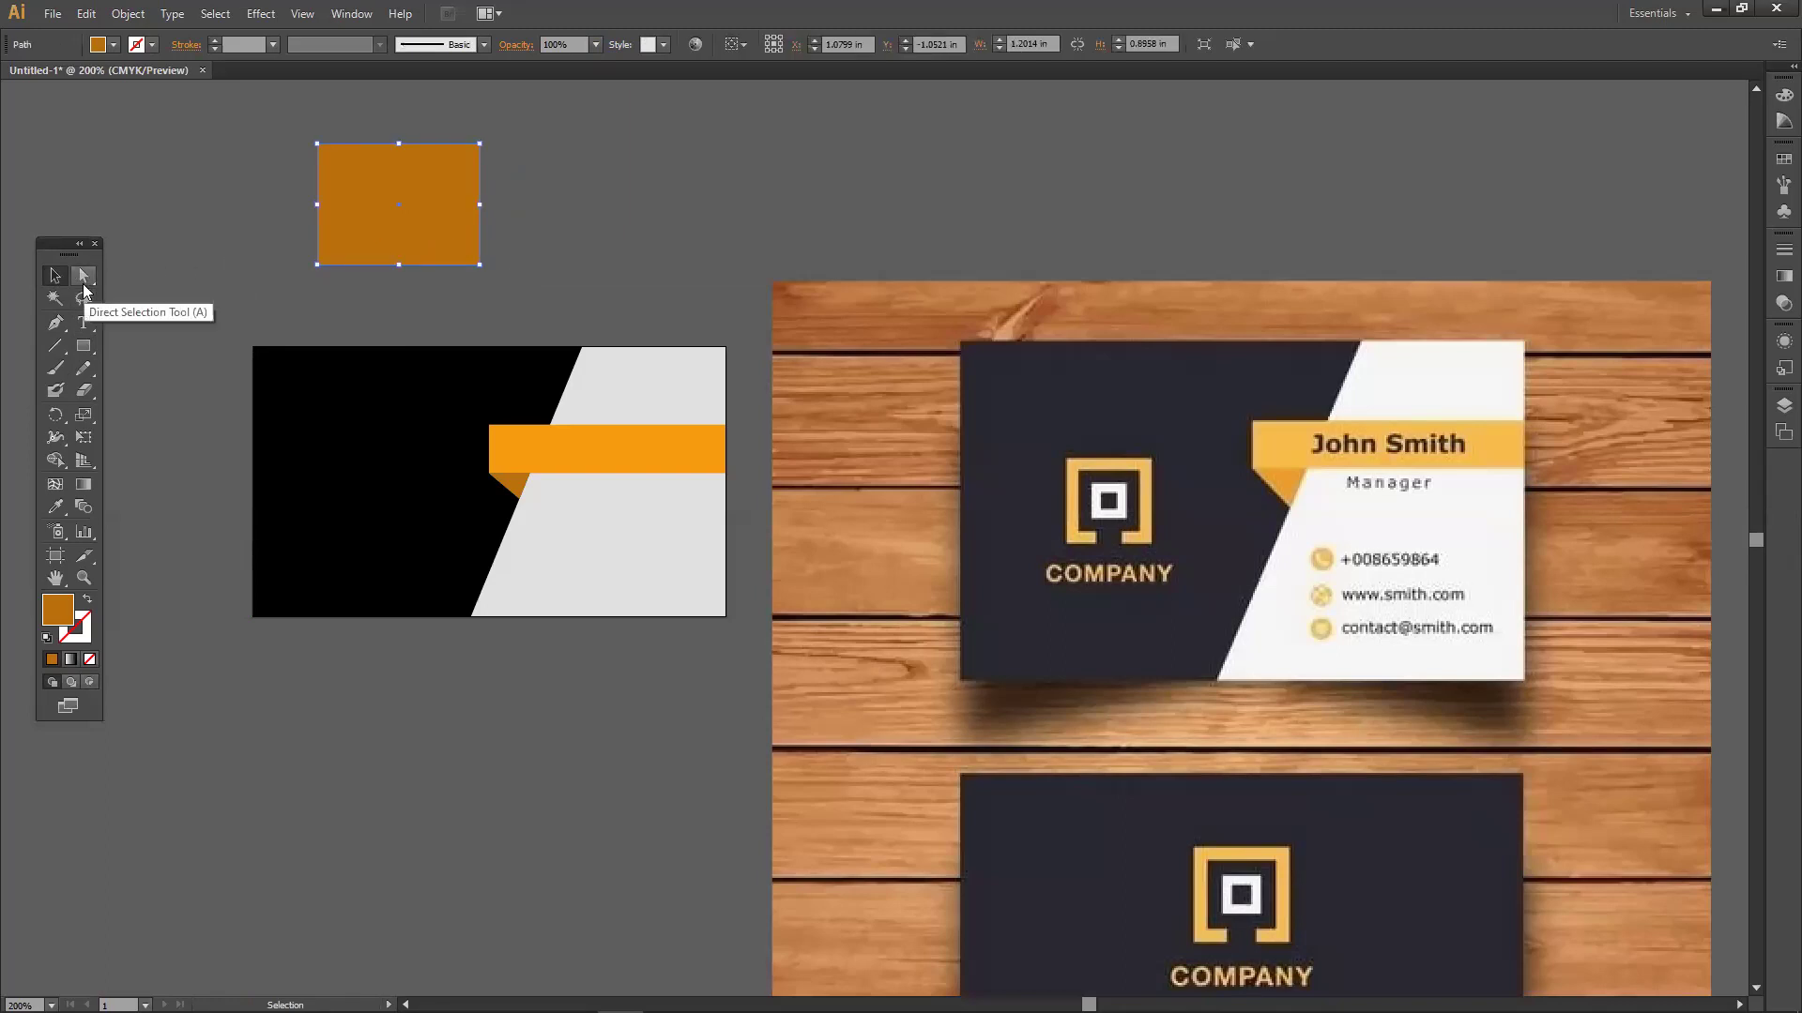
# Pull the rectangle's lower-right anchor right, then delete it to leave a right triangle.
pyautogui.click(82, 275)
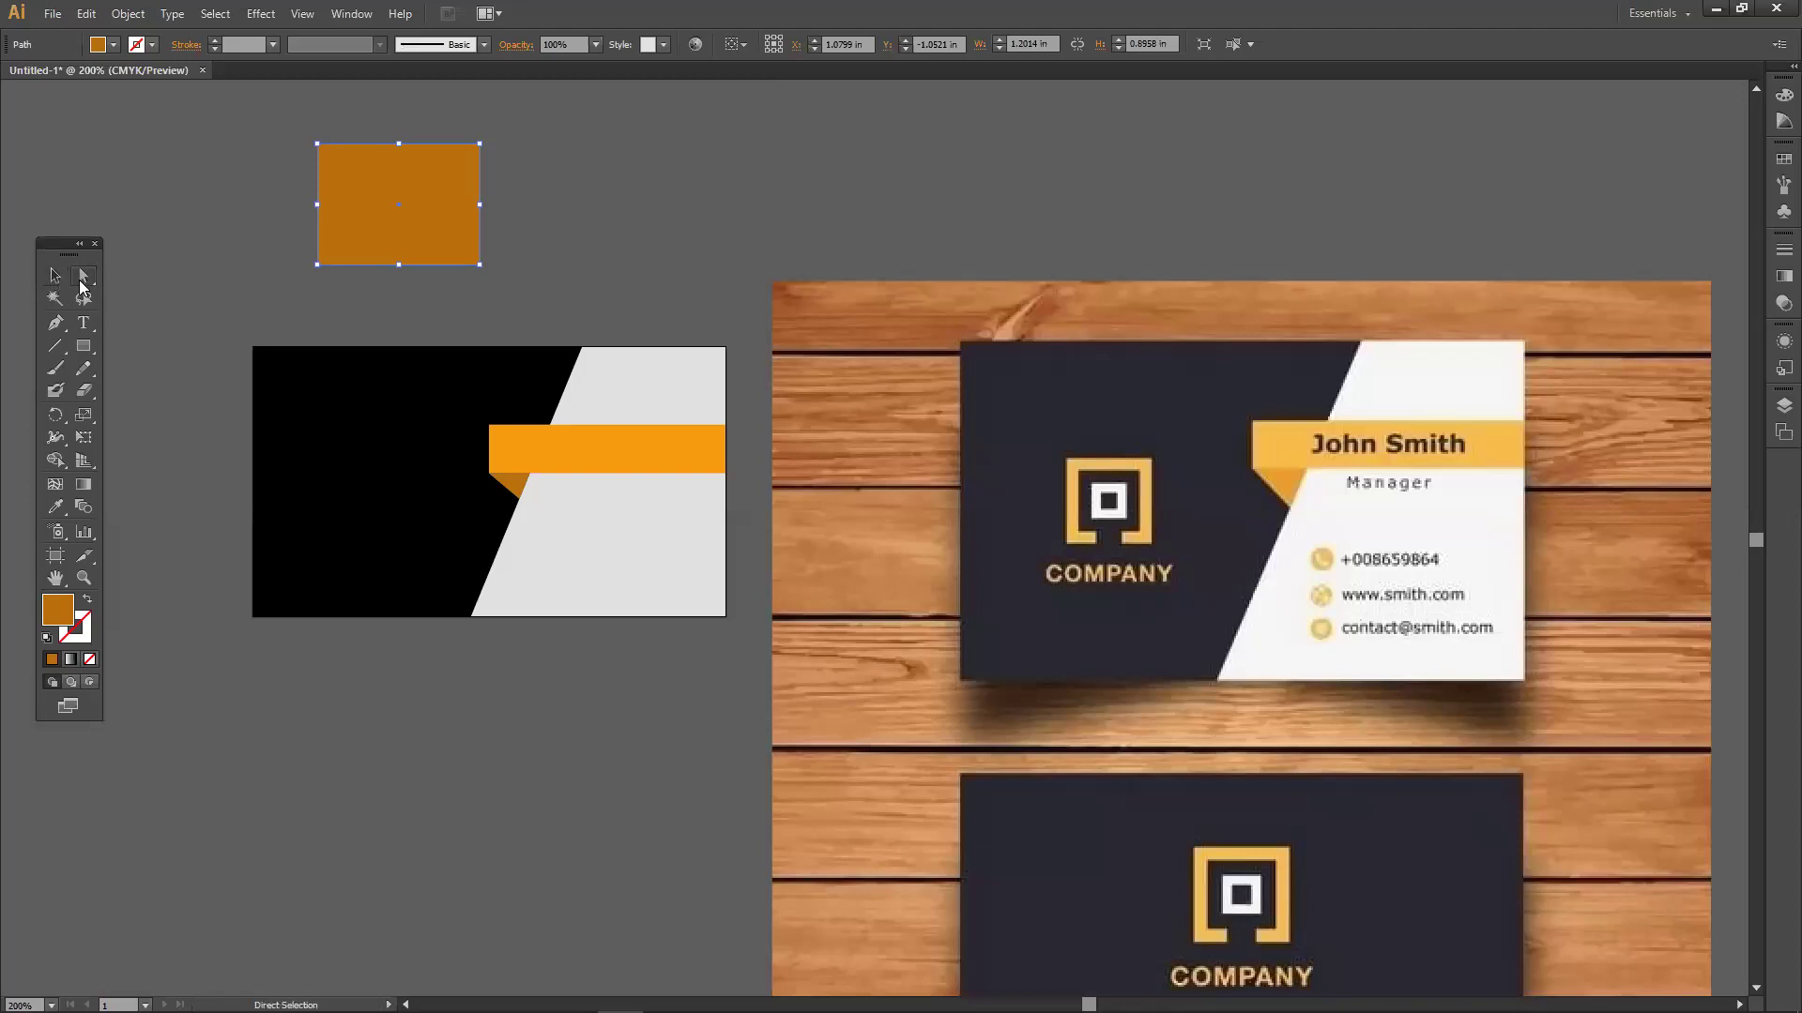
pyautogui.click(480, 266)
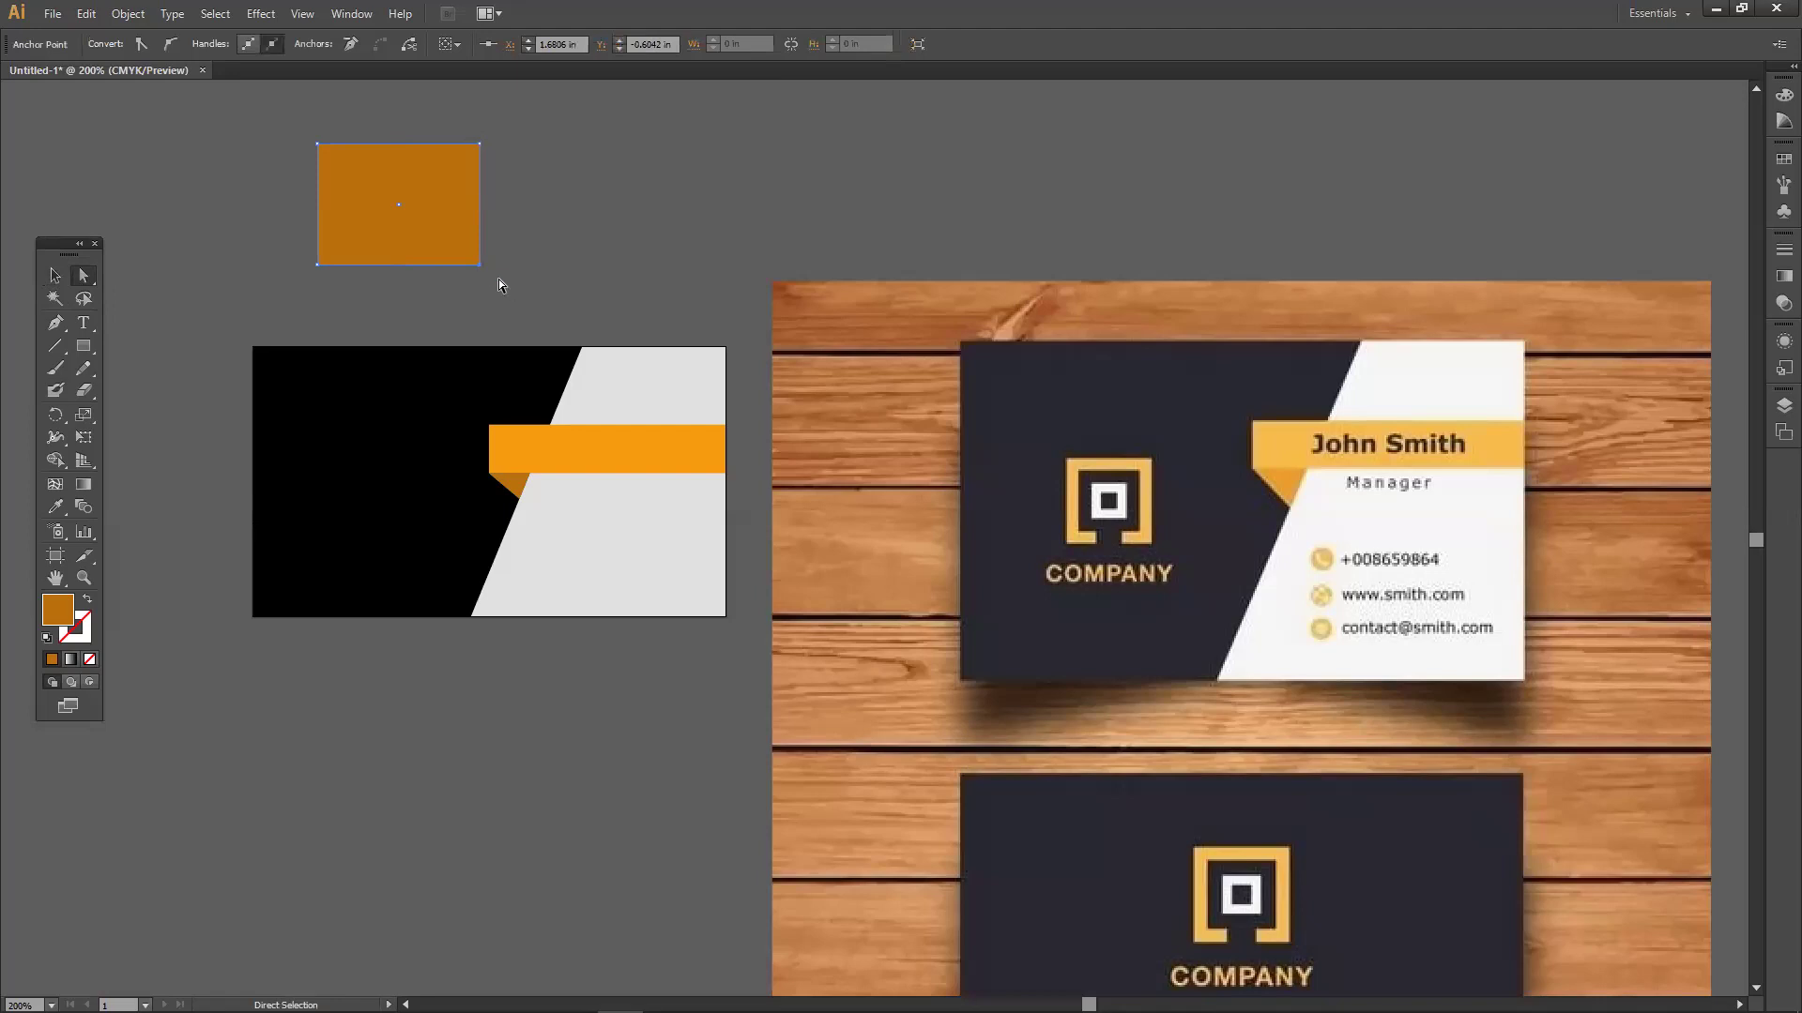
pyautogui.moveTo(478, 267); pyautogui.dragTo(582, 267)
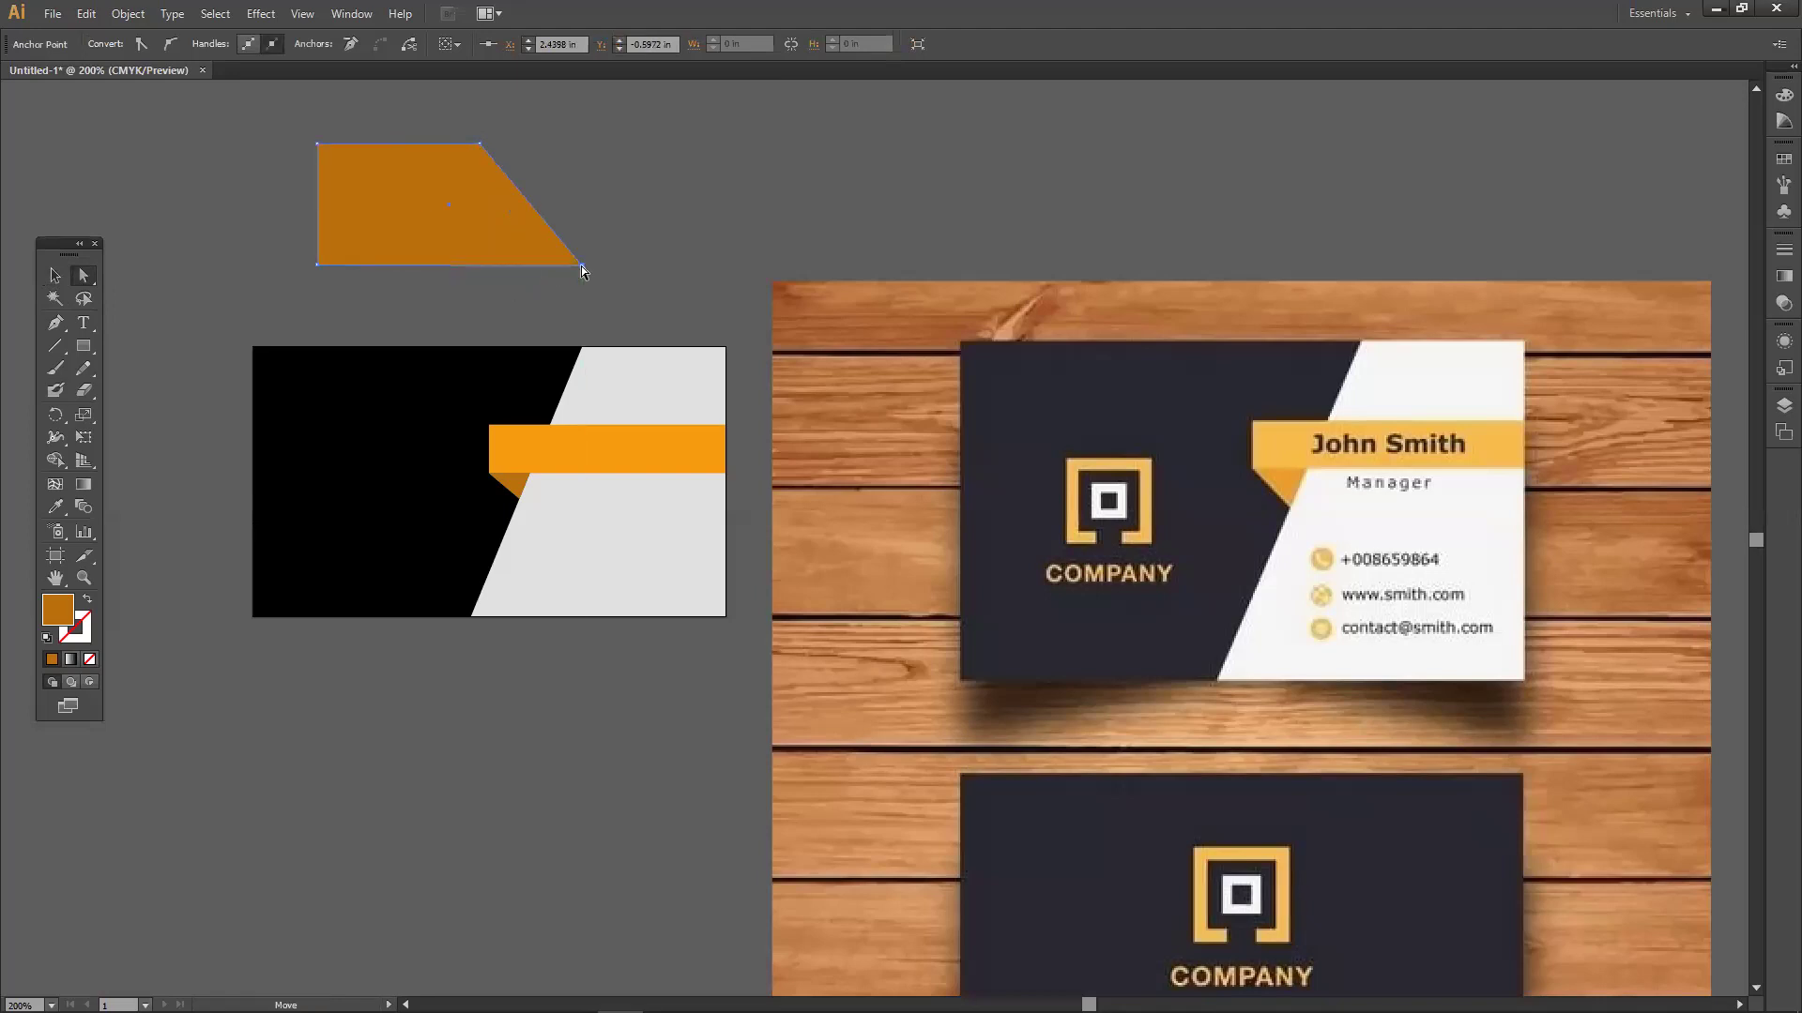
pyautogui.press('Delete')
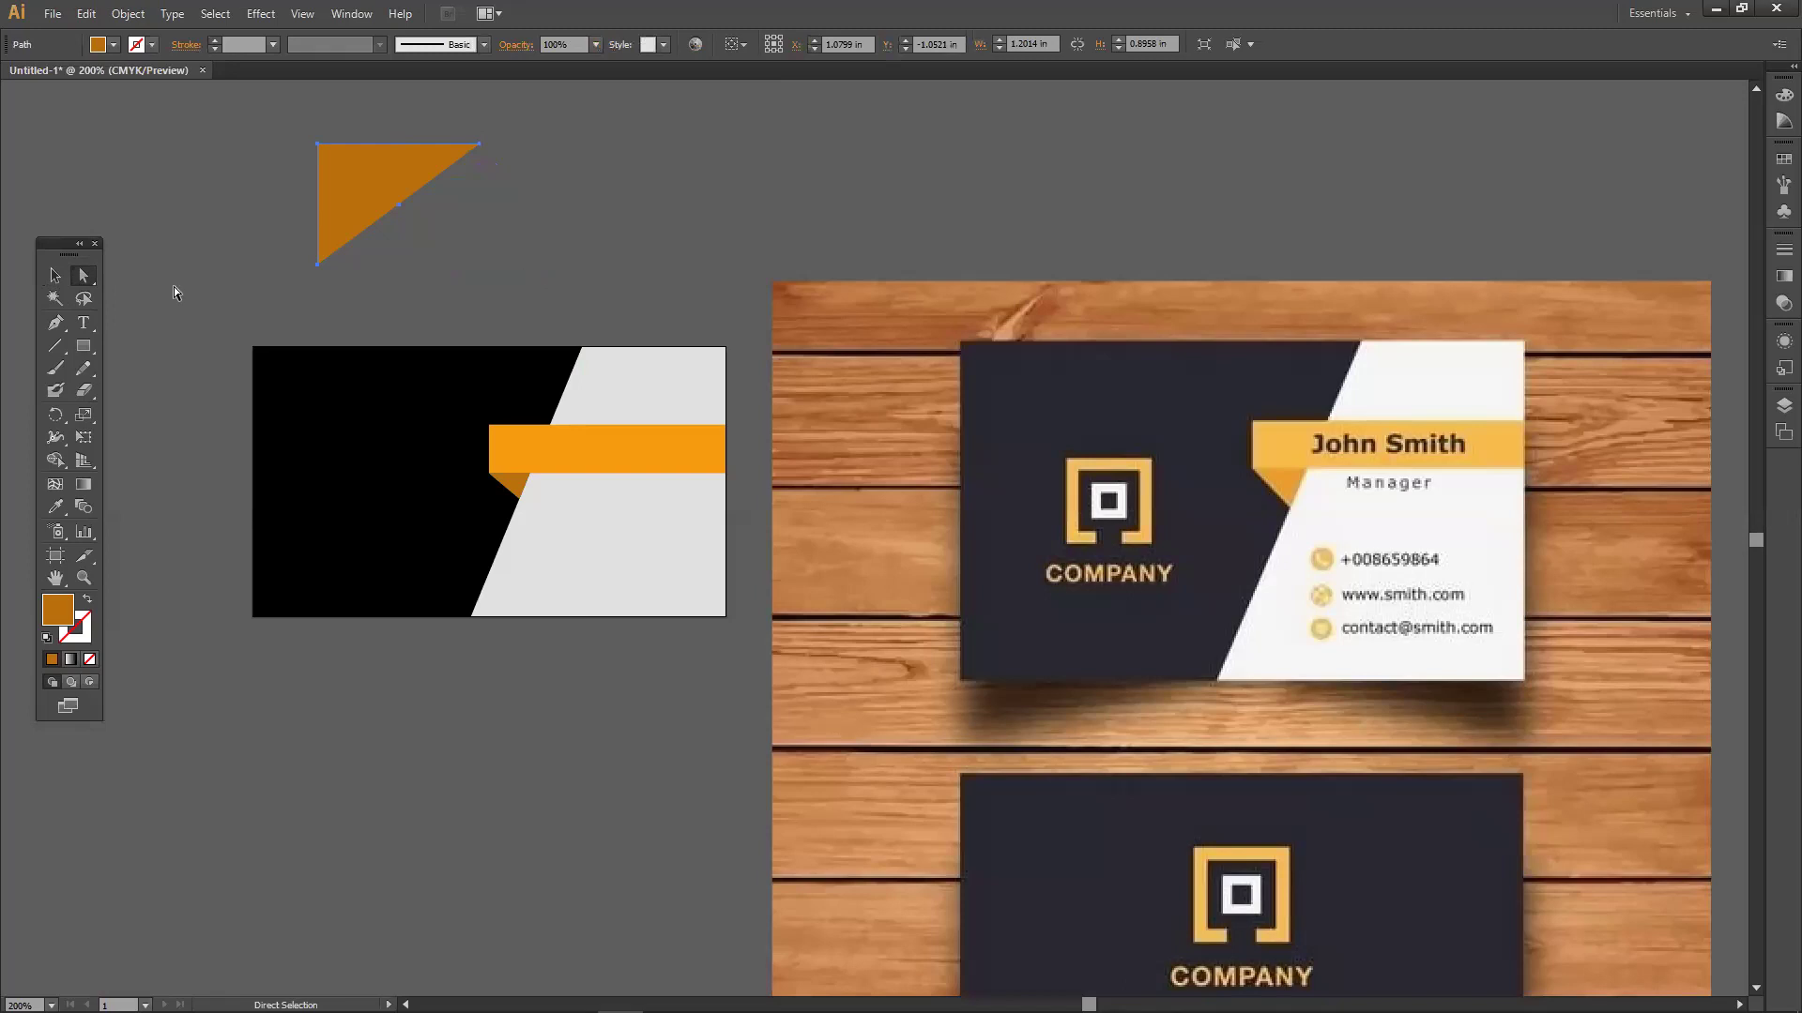
pyautogui.click(56, 276)
pyautogui.click(516, 317)
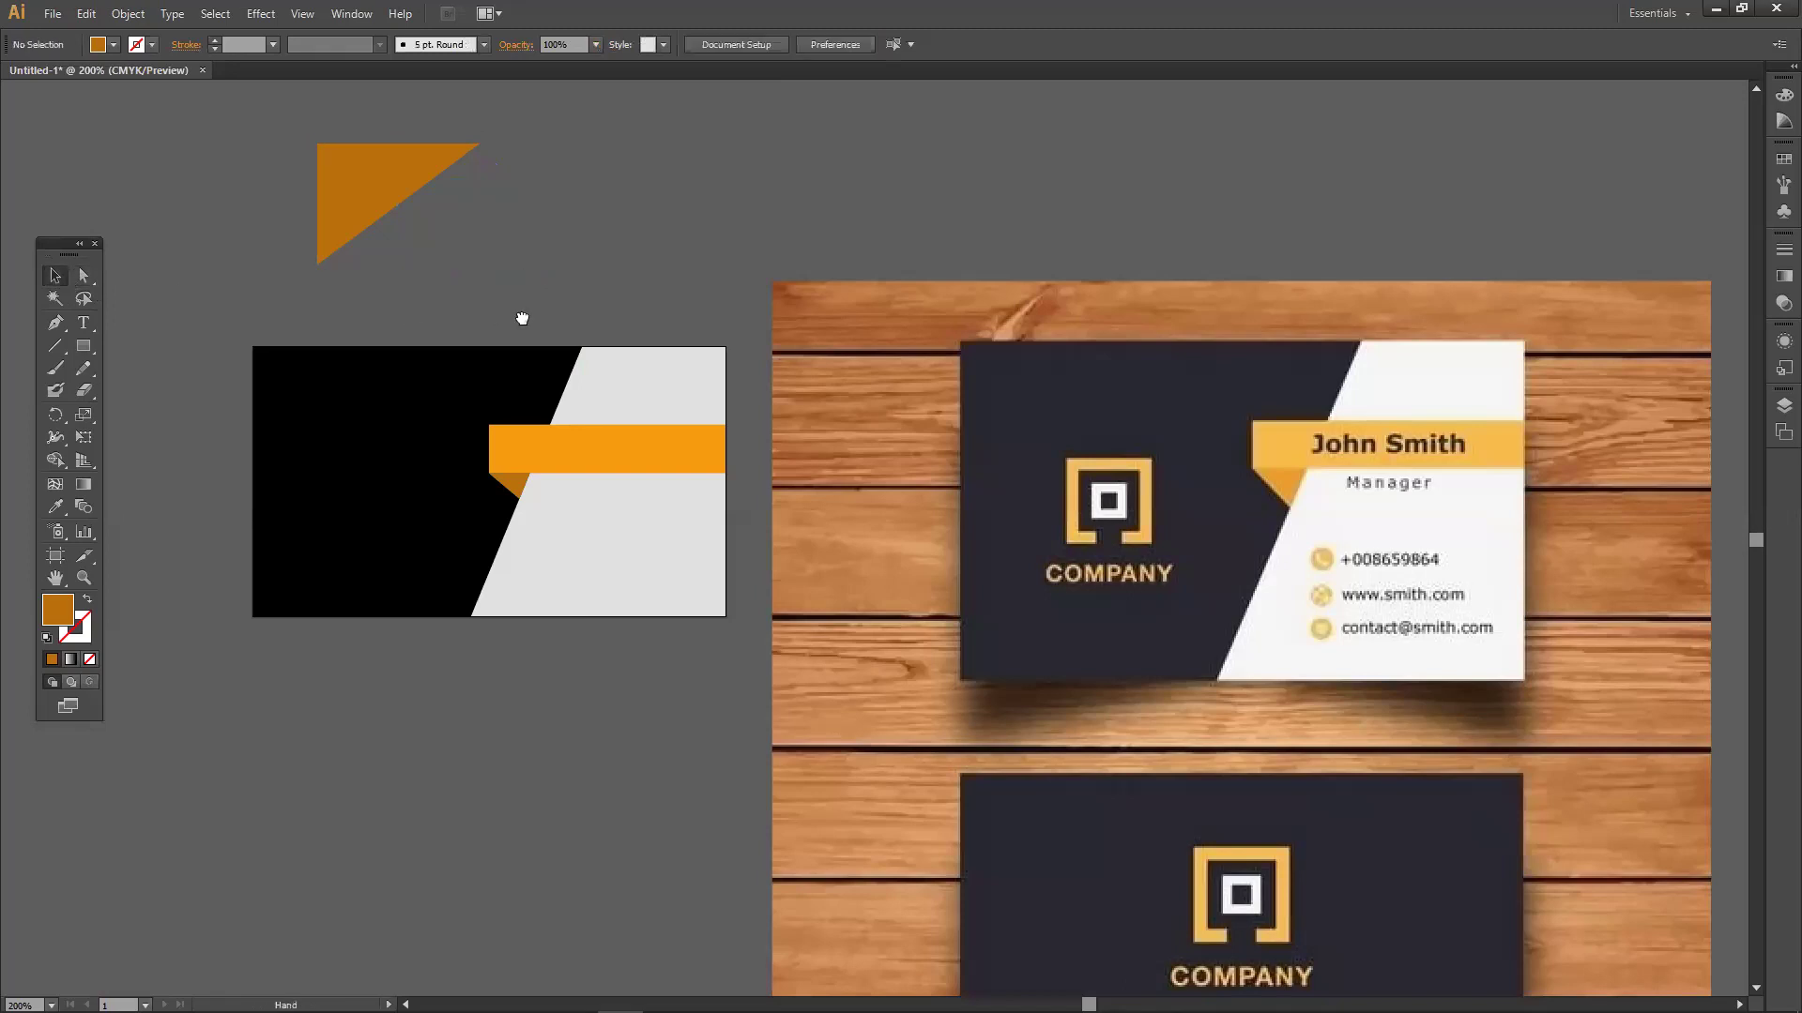
# Delete every shape on the card and draw a card-sized rectangle.
pyautogui.moveTo(267, 141); pyautogui.dragTo(692, 614)
pyautogui.press('Delete')
pyautogui.click(84, 346)
pyautogui.moveTo(85, 346); pyautogui.dragTo(723, 614)
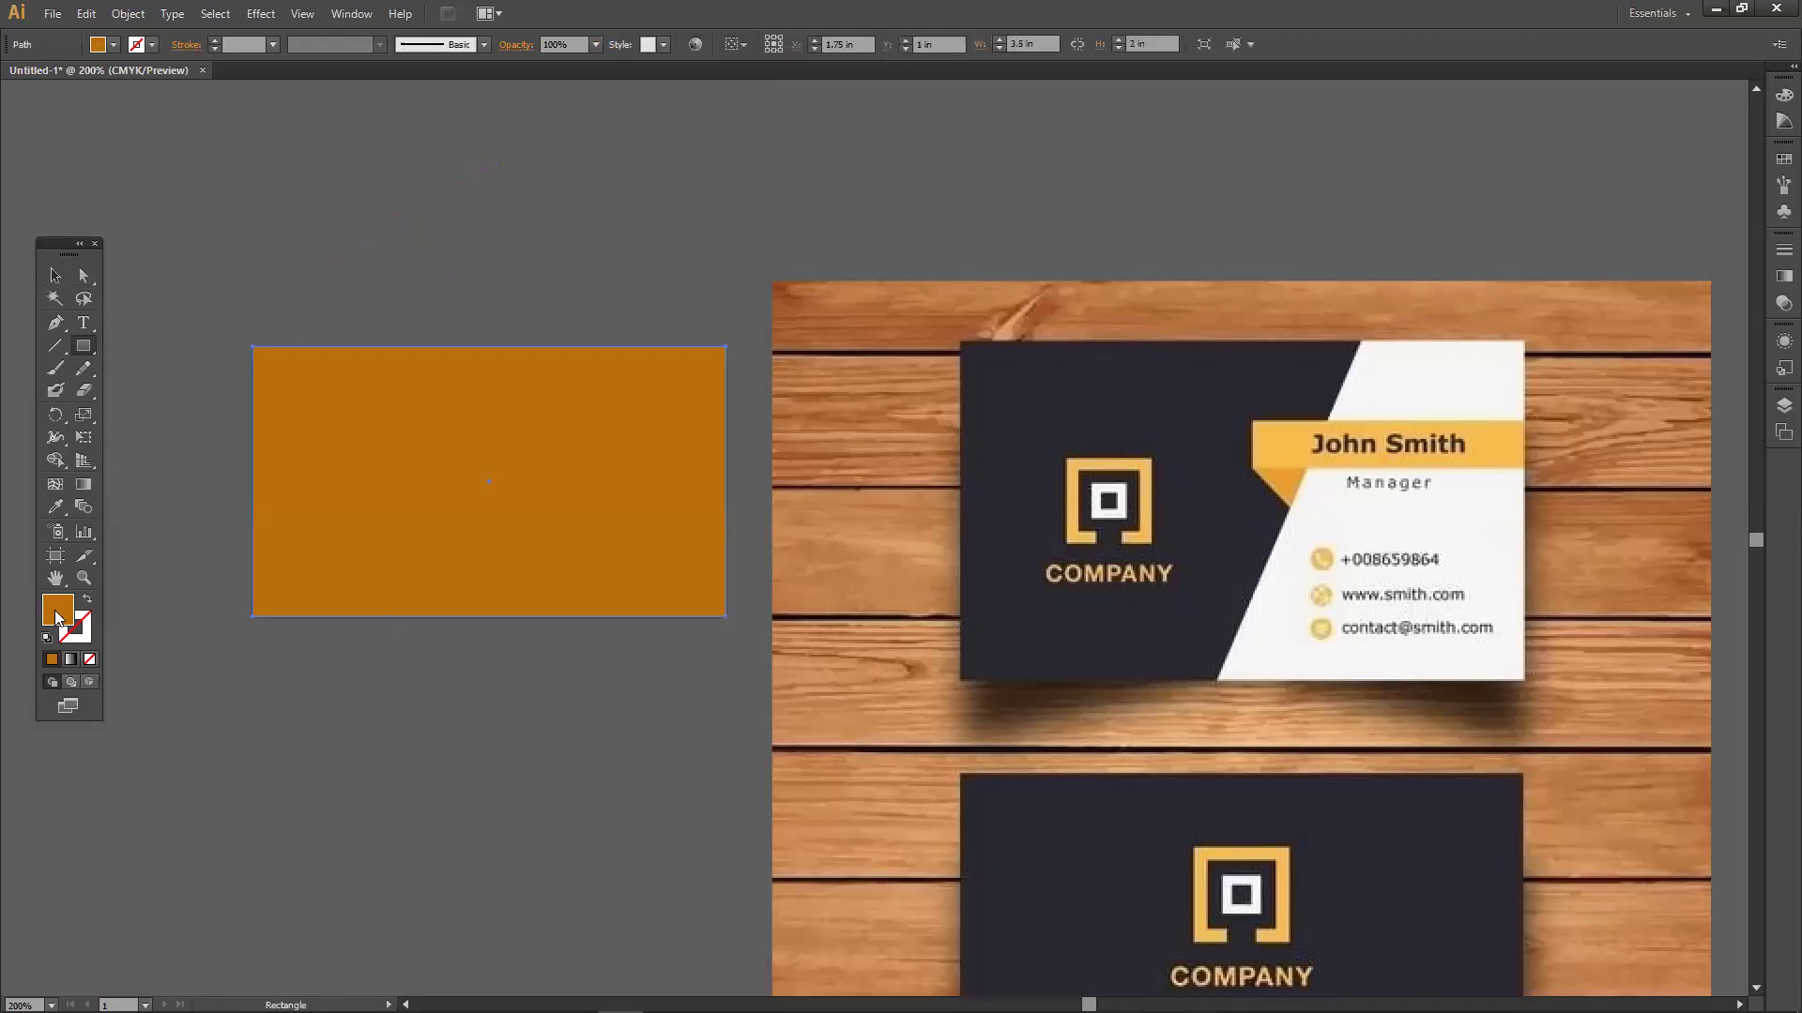
# Fill the card-sized rectangle with light grey.
pyautogui.doubleClick(58, 610)
pyautogui.moveTo(655, 419); pyautogui.dragTo(647, 425)
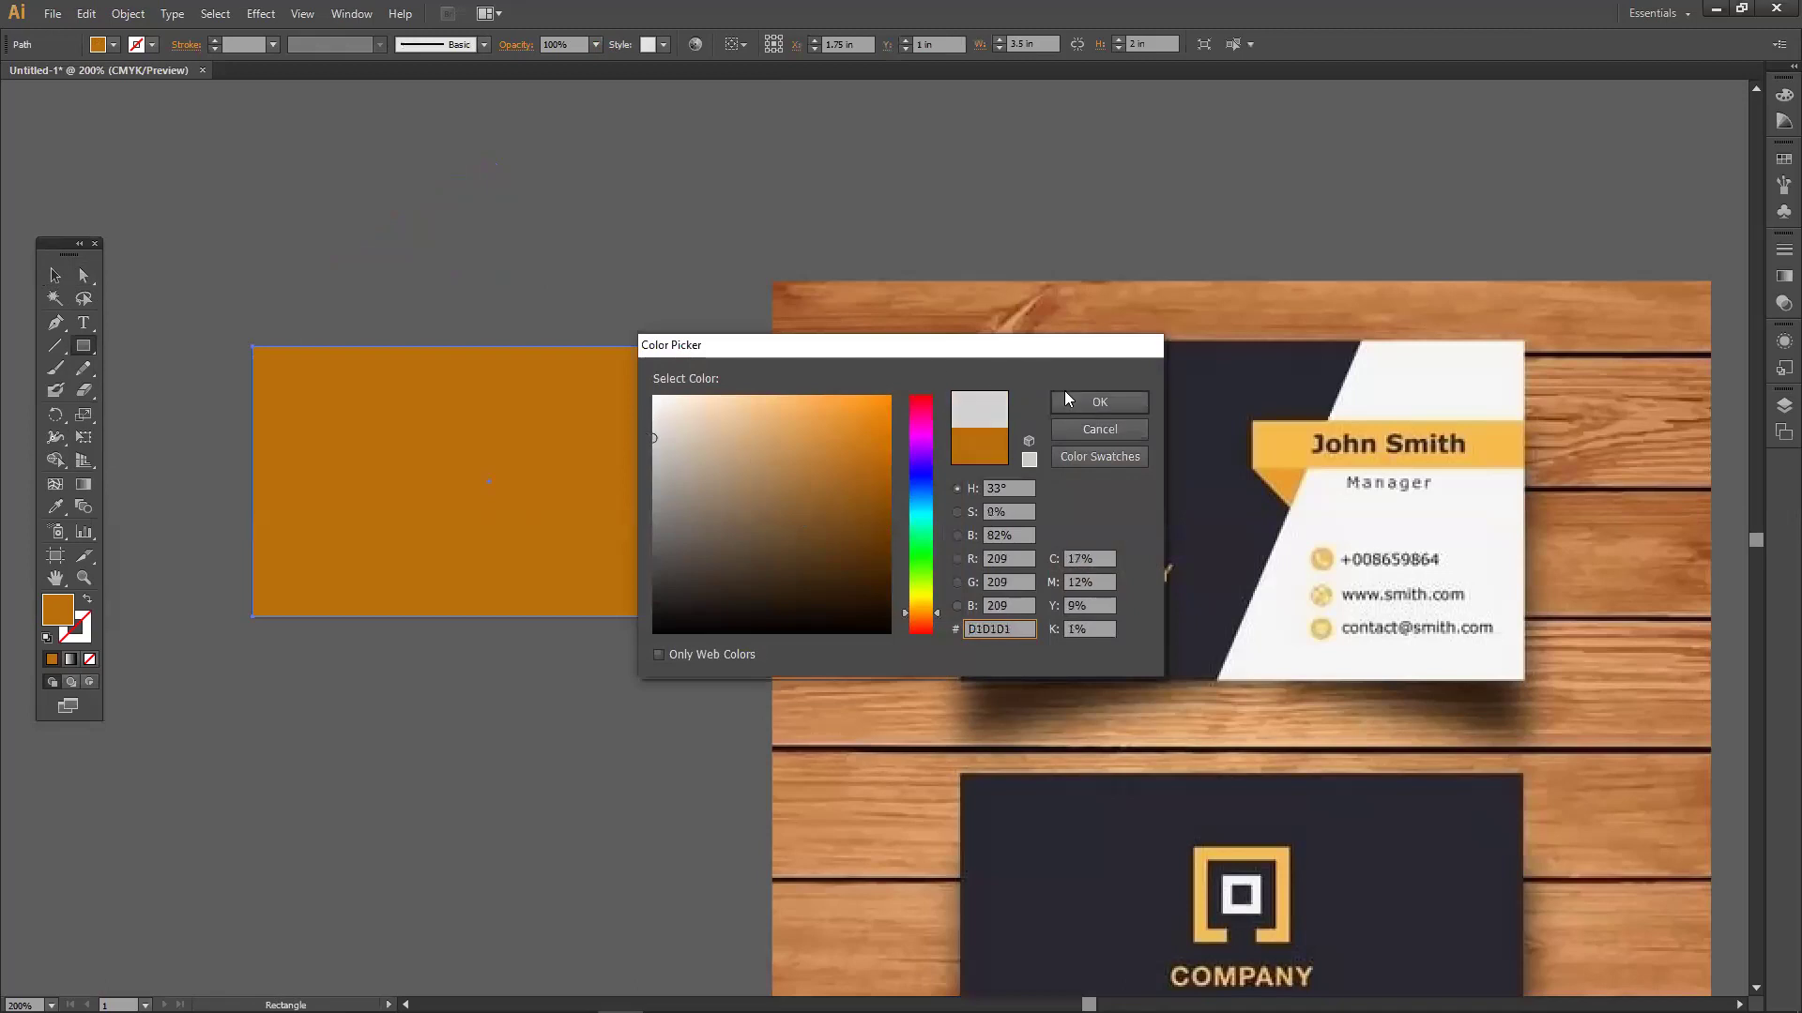
pyautogui.click(1066, 401)
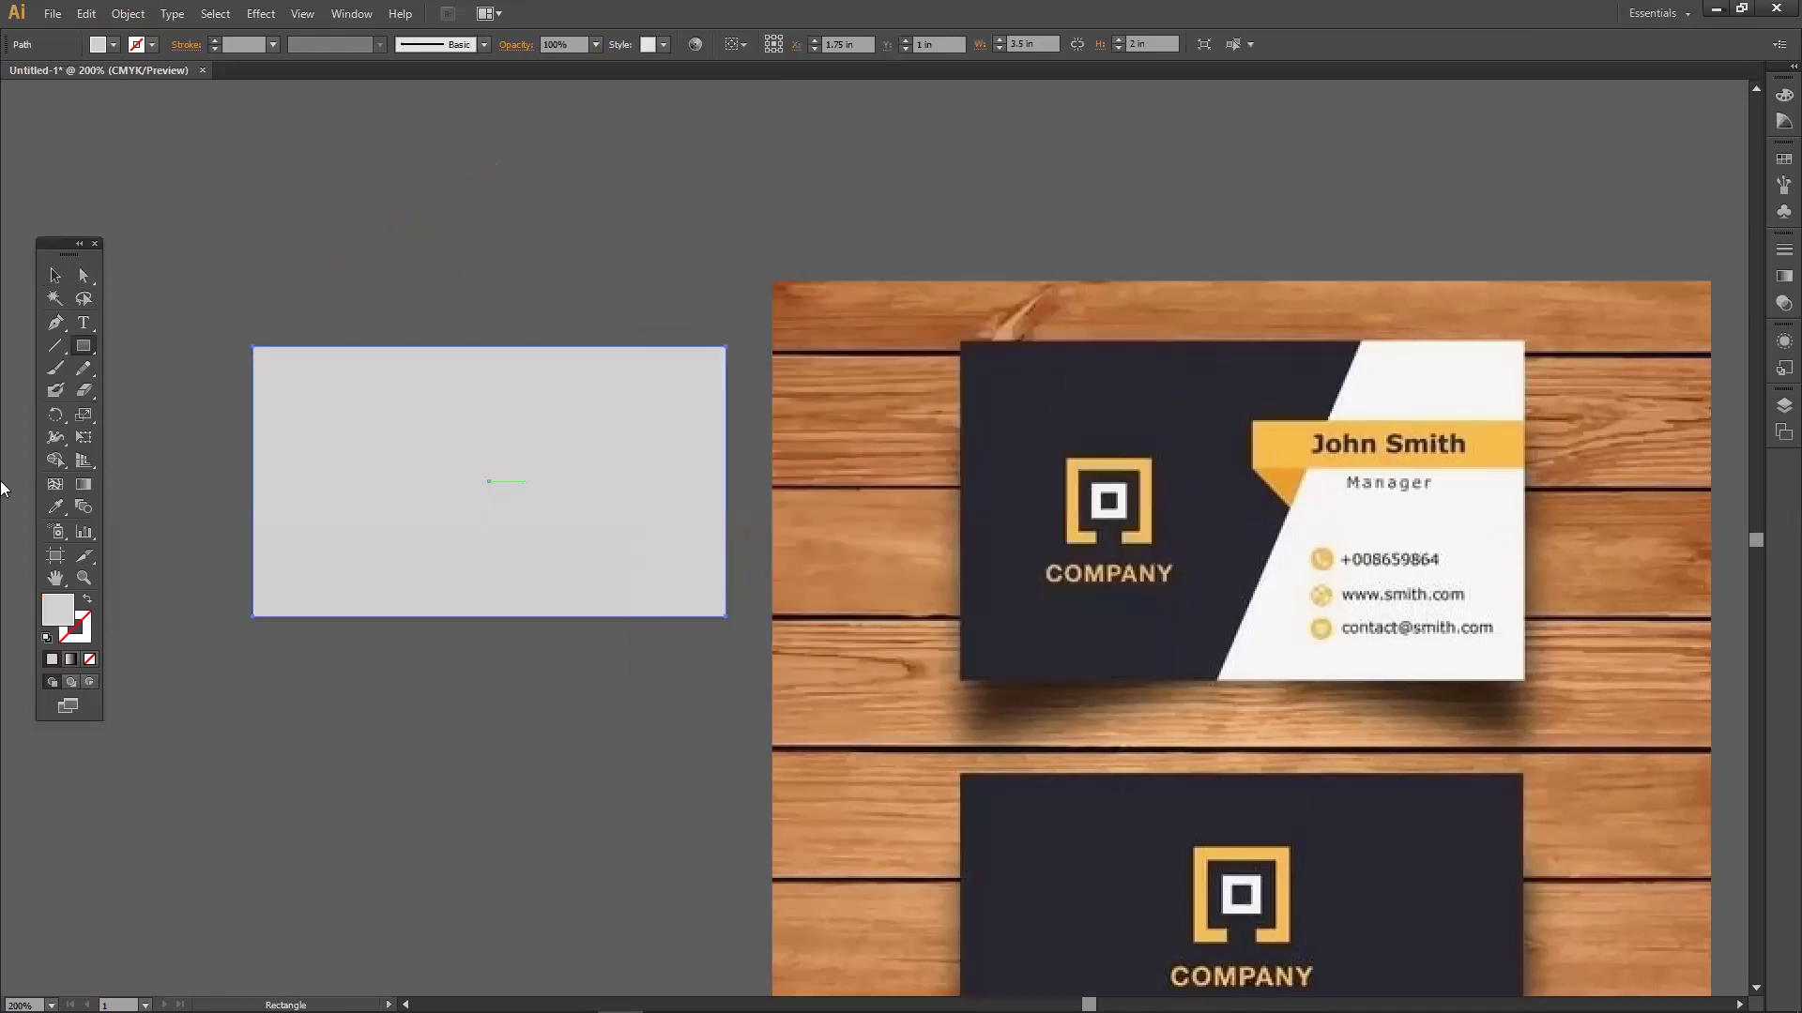
pyautogui.moveTo(83, 355); pyautogui.dragTo(131, 351)
# Draw a small rectangle above the card and fill it near-black.
pyautogui.moveTo(235, 260); pyautogui.dragTo(396, 338)
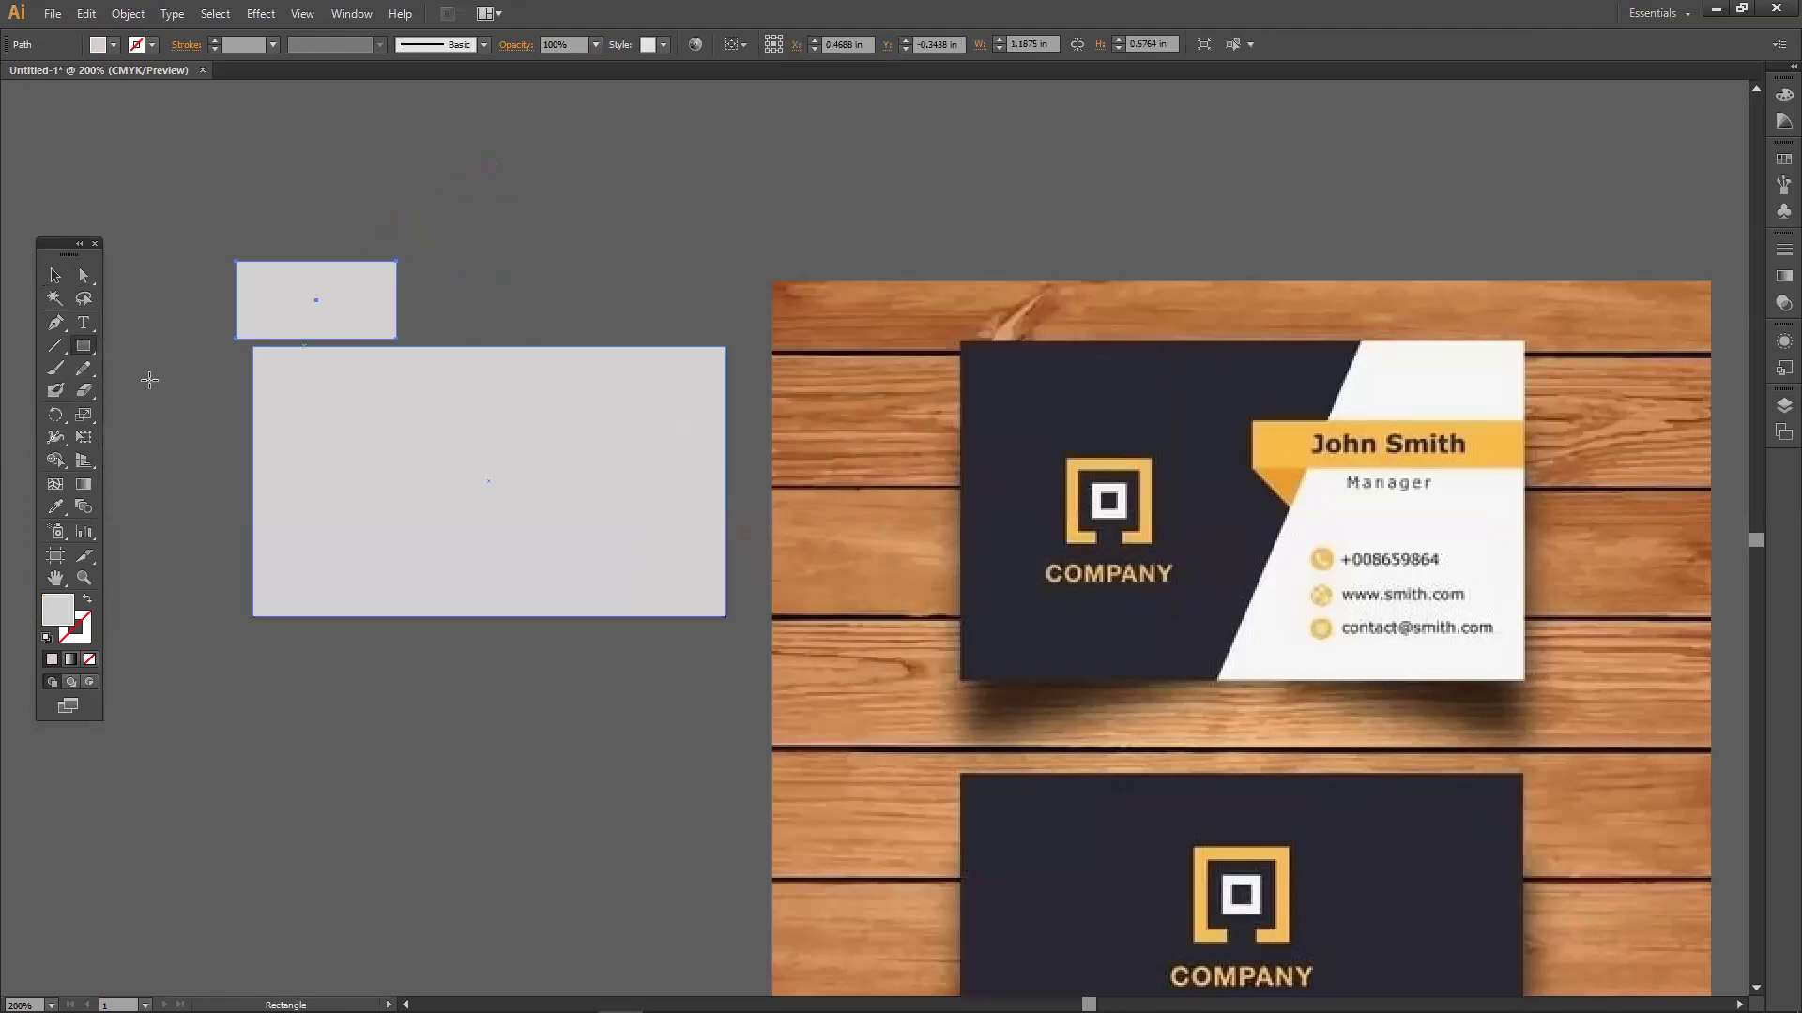
pyautogui.doubleClick(68, 611)
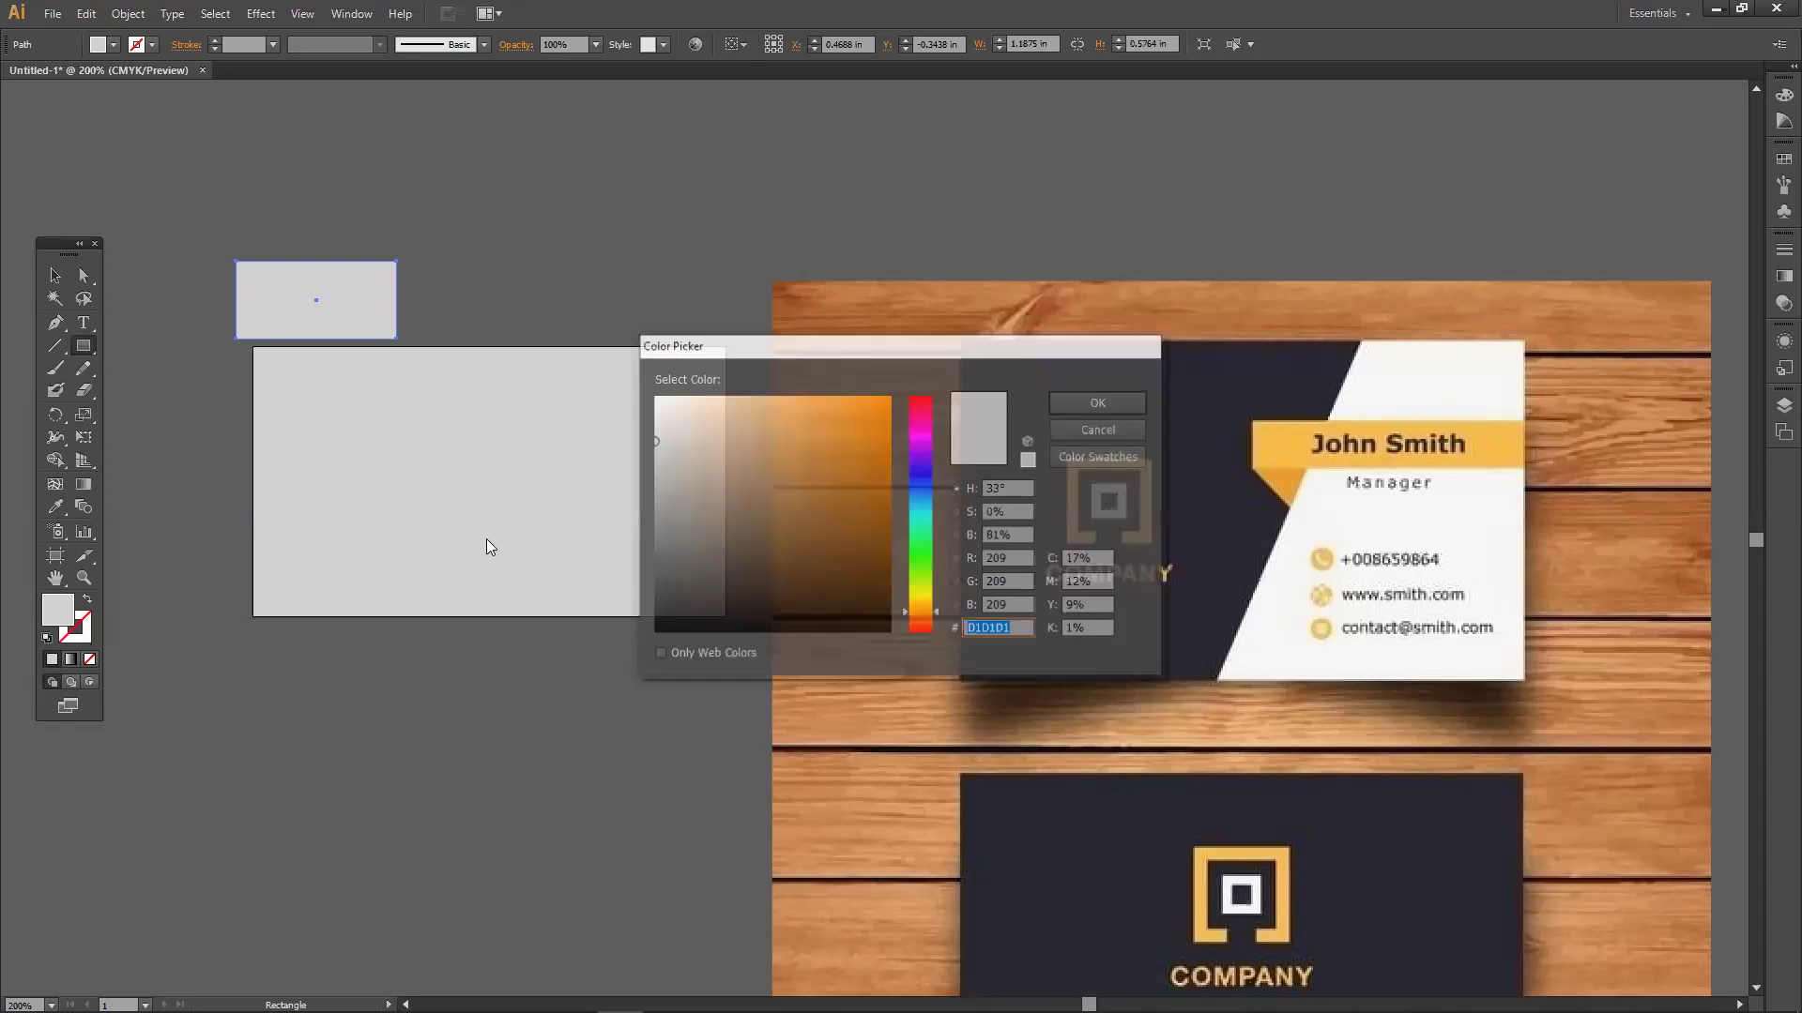
pyautogui.moveTo(796, 537); pyautogui.dragTo(913, 626)
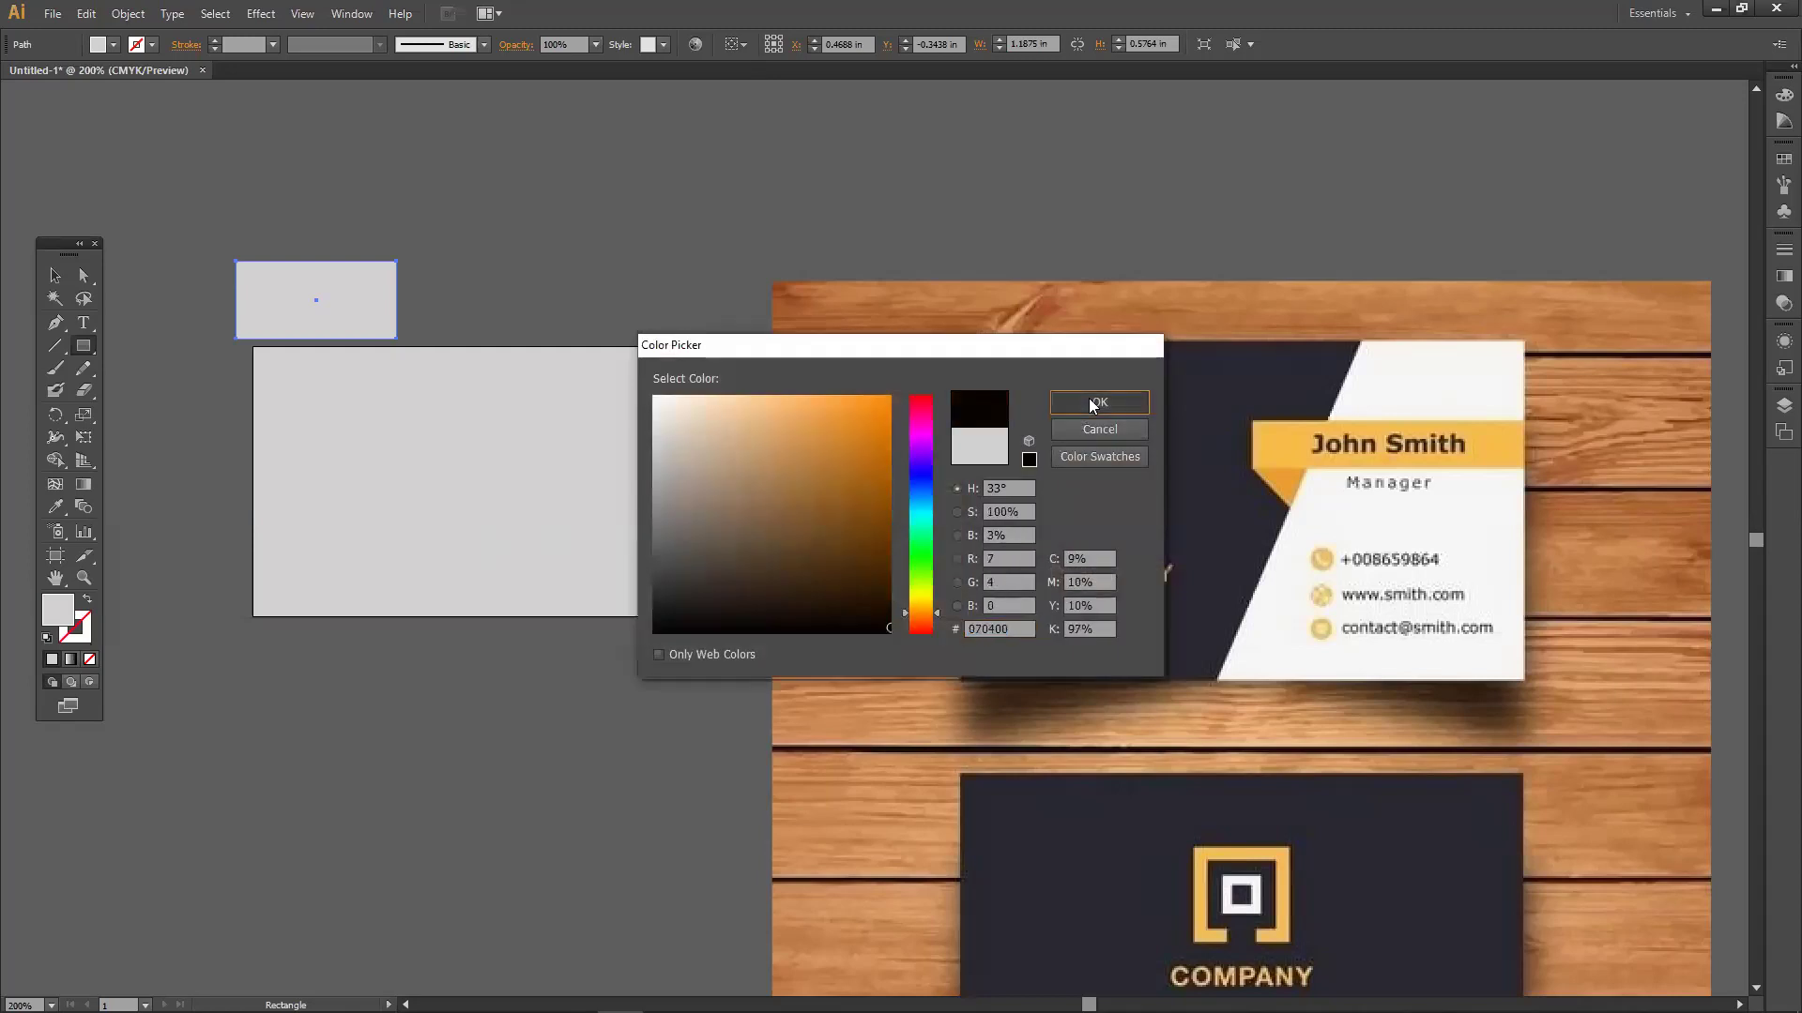
pyautogui.click(1079, 401)
# Move the black rectangle onto the card's top-left and widen it, undoing a stray move.
pyautogui.click(54, 276)
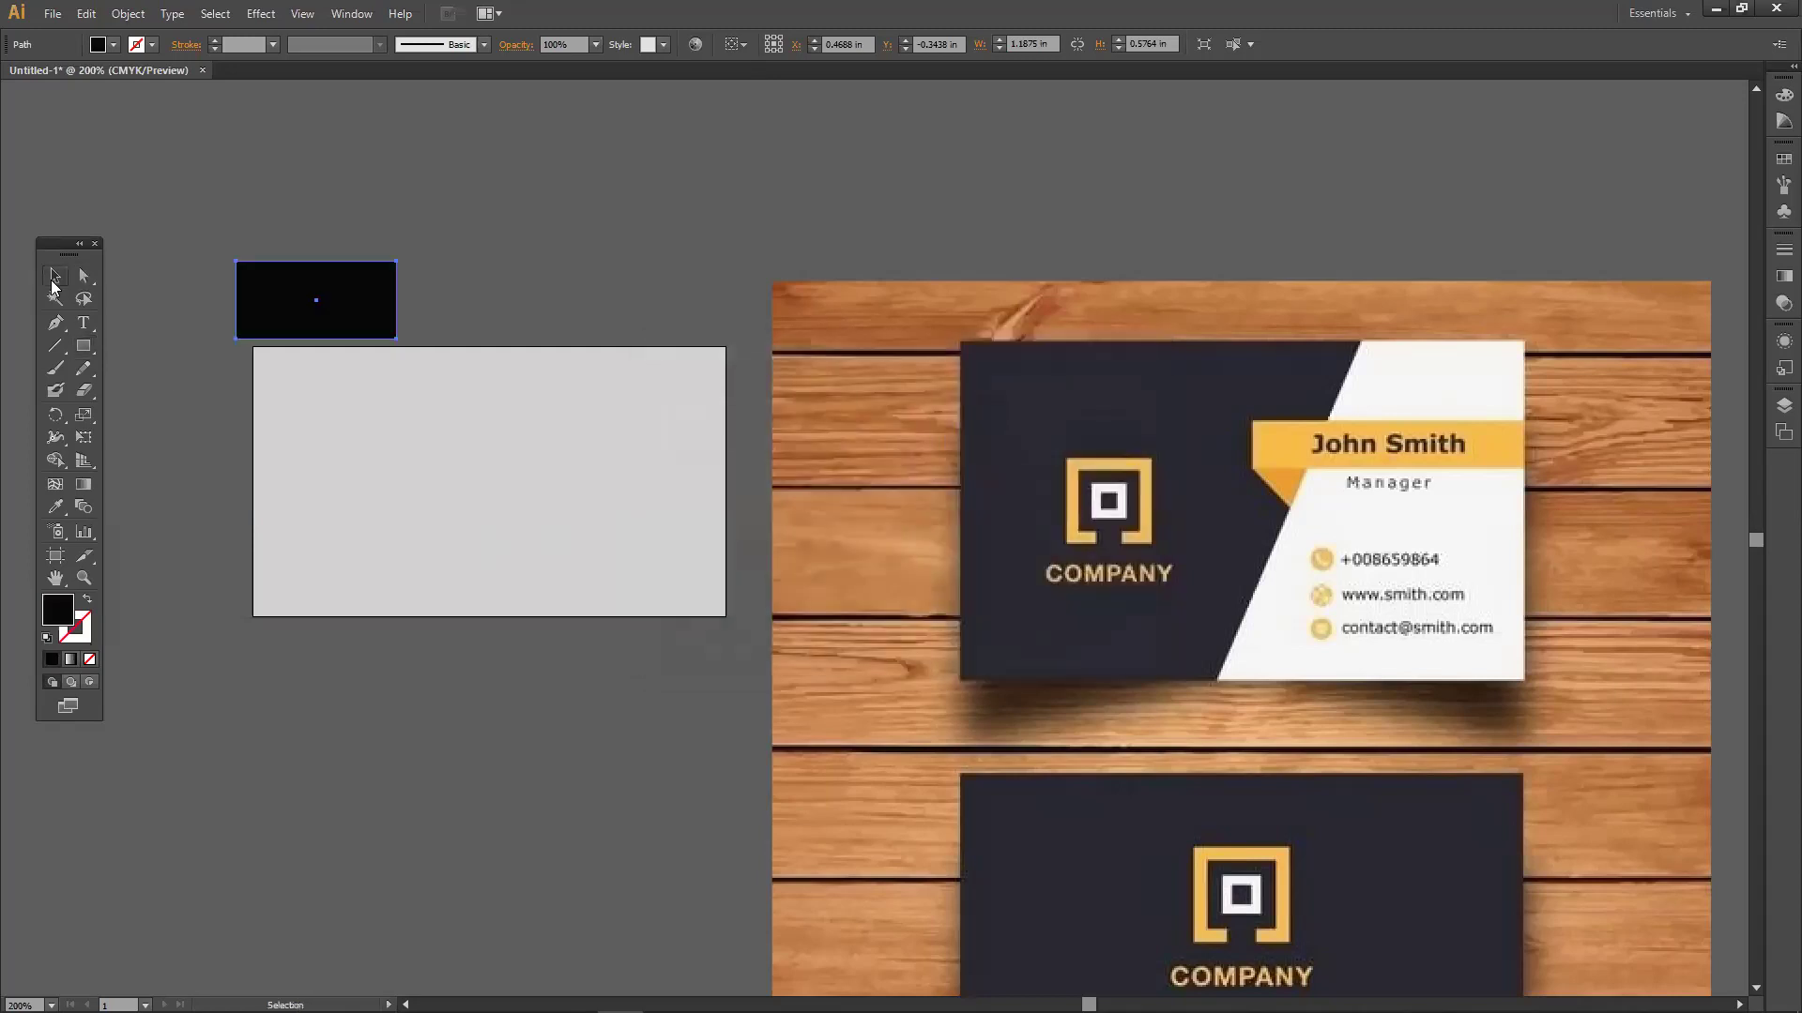
pyautogui.moveTo(341, 316); pyautogui.dragTo(335, 616)
pyautogui.moveTo(417, 480); pyautogui.dragTo(570, 460)
pyautogui.moveTo(570, 461); pyautogui.dragTo(578, 385)
pyautogui.hotkey('ctrl', 'z')
pyautogui.hotkey('ctrl', 'z')
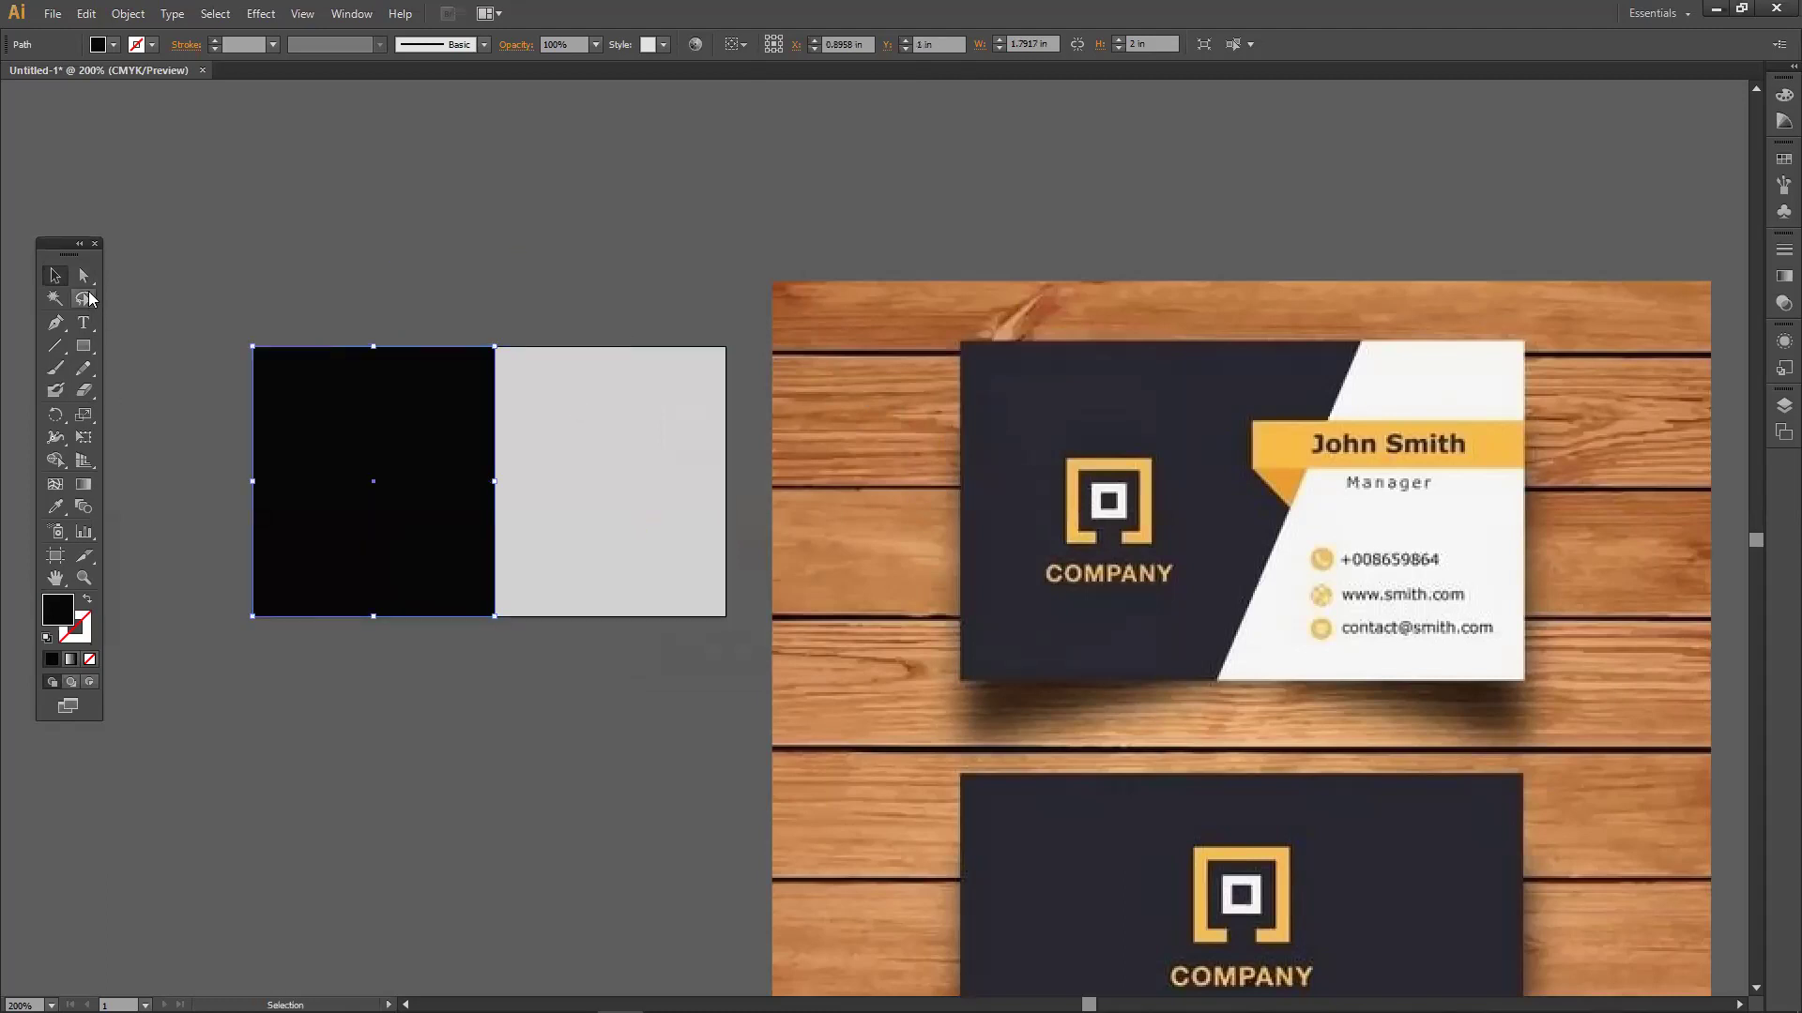
# Drag the black panel's top-right anchor rightward so its right edge slants.
pyautogui.click(89, 286)
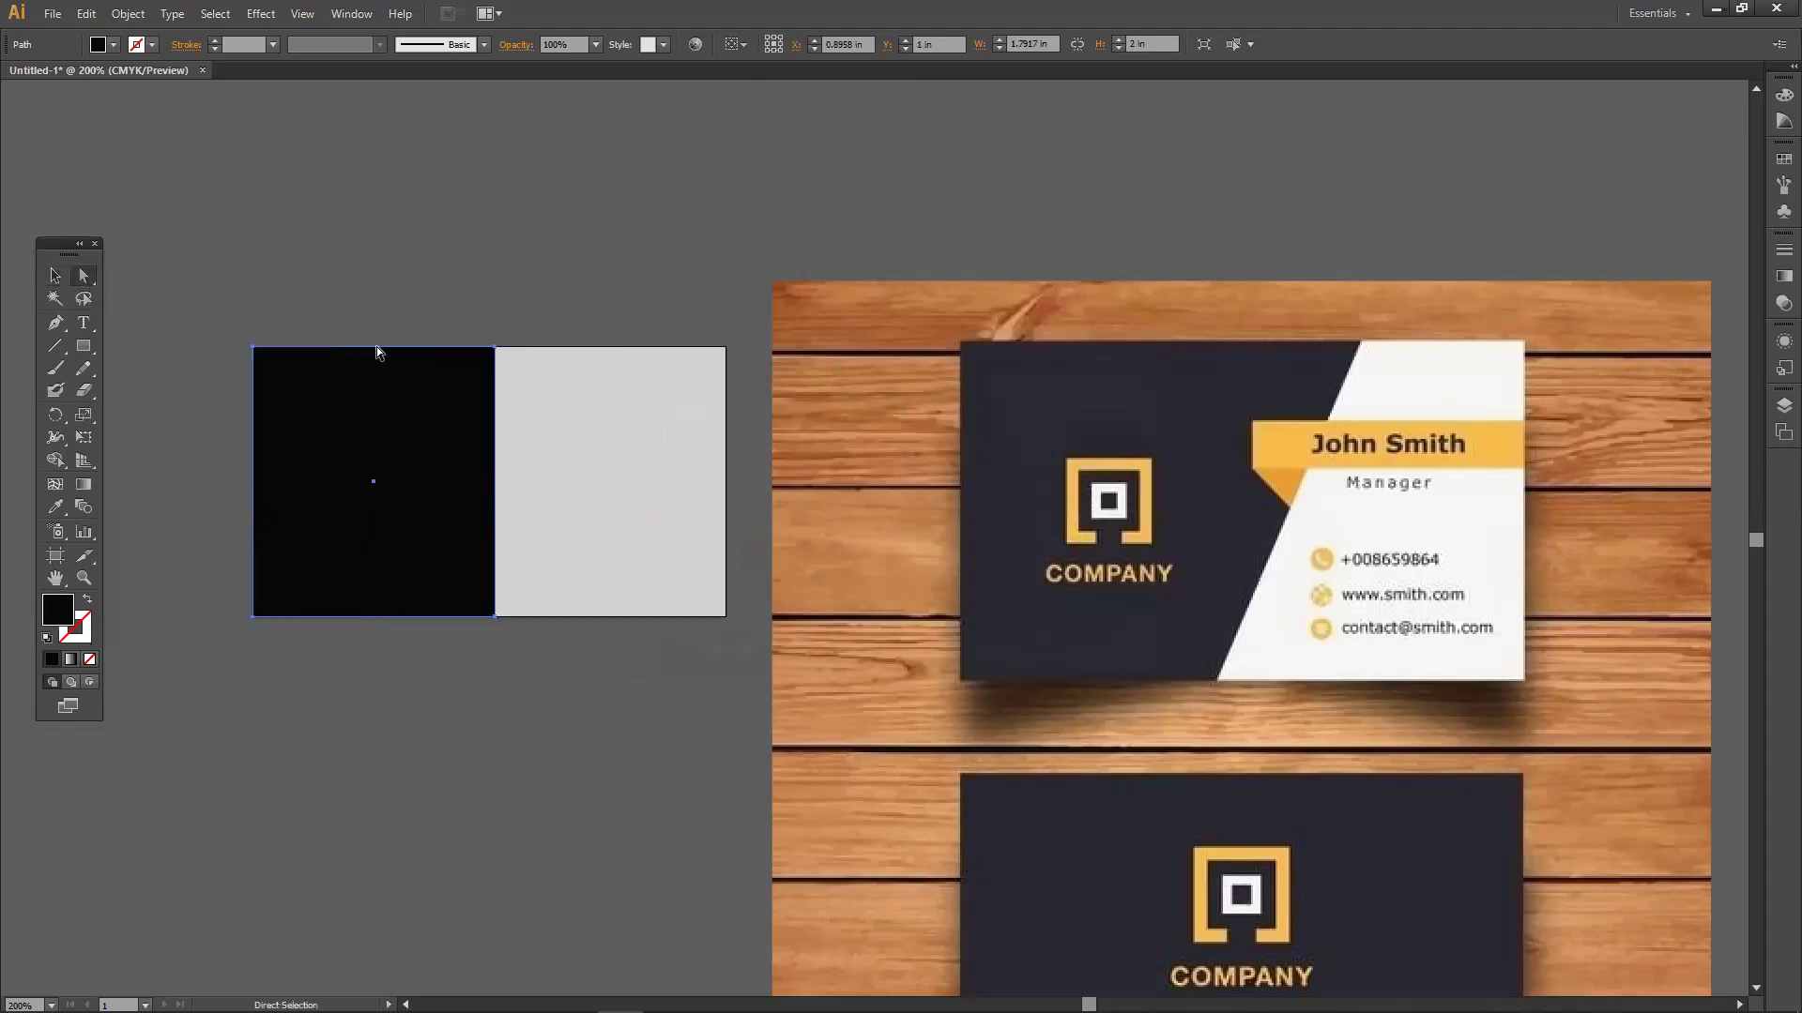
pyautogui.click(494, 347)
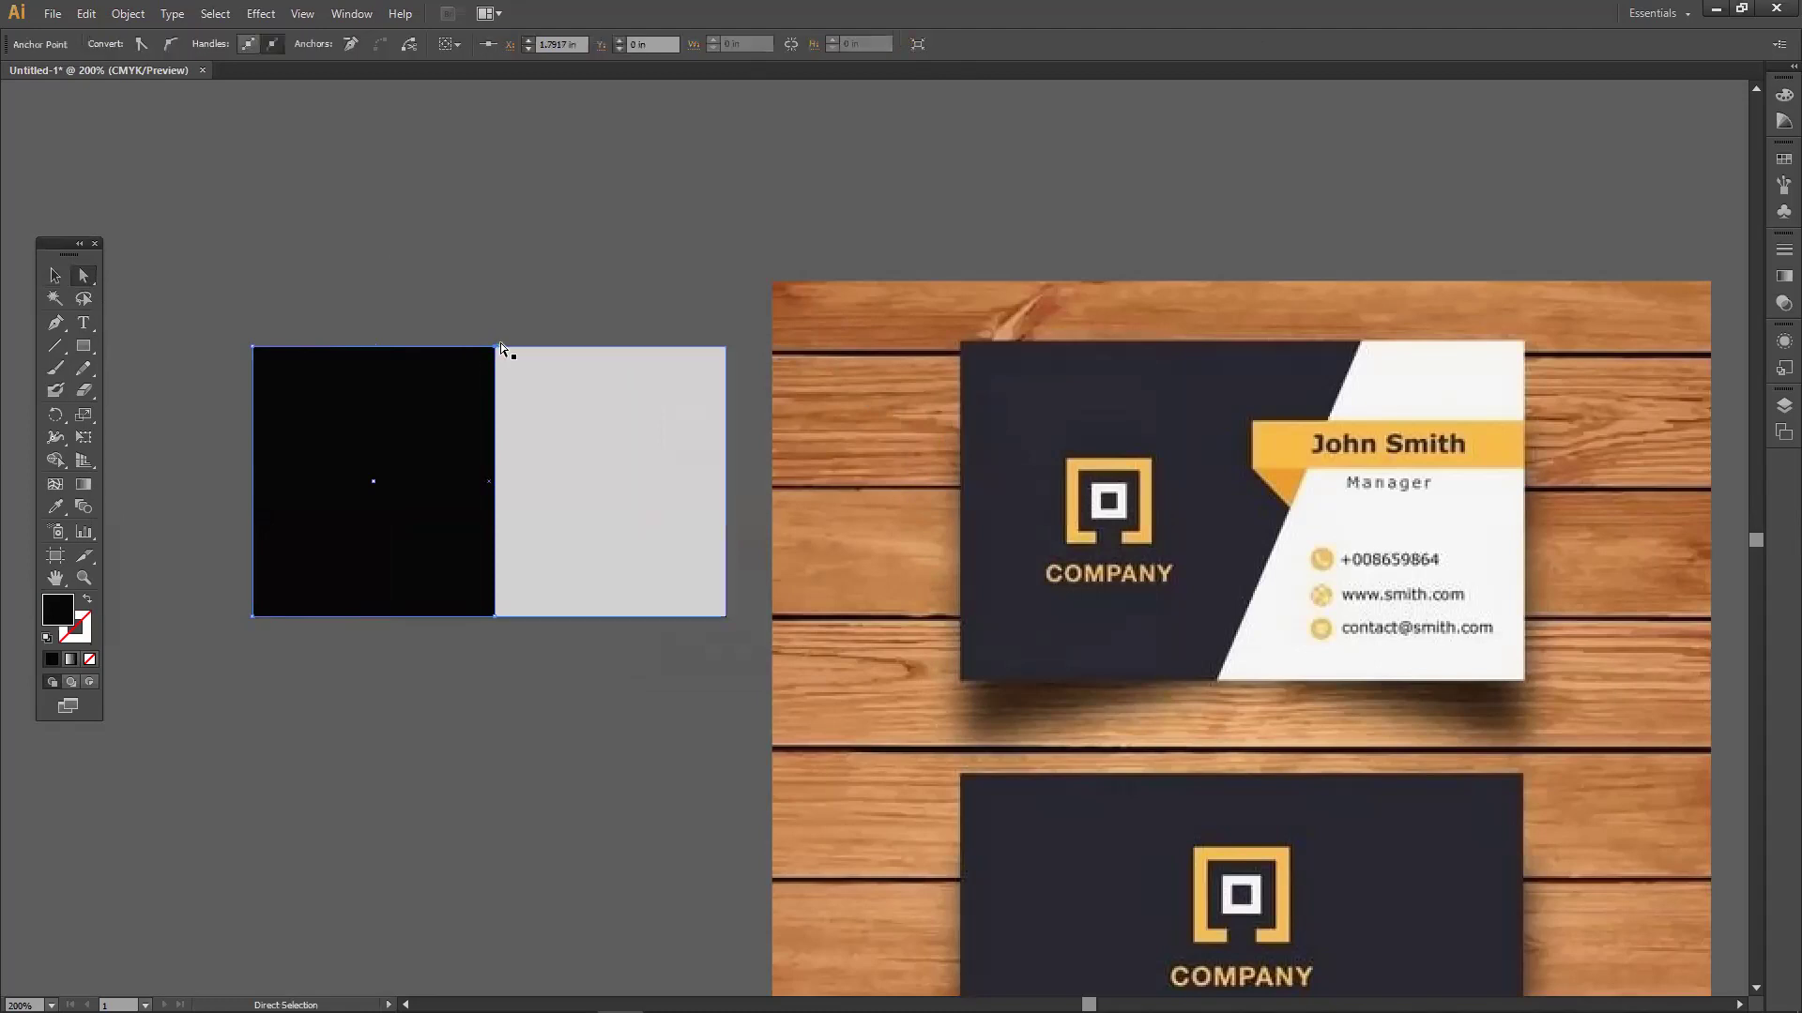
pyautogui.moveTo(491, 351); pyautogui.dragTo(515, 352)
pyautogui.press('Delete')
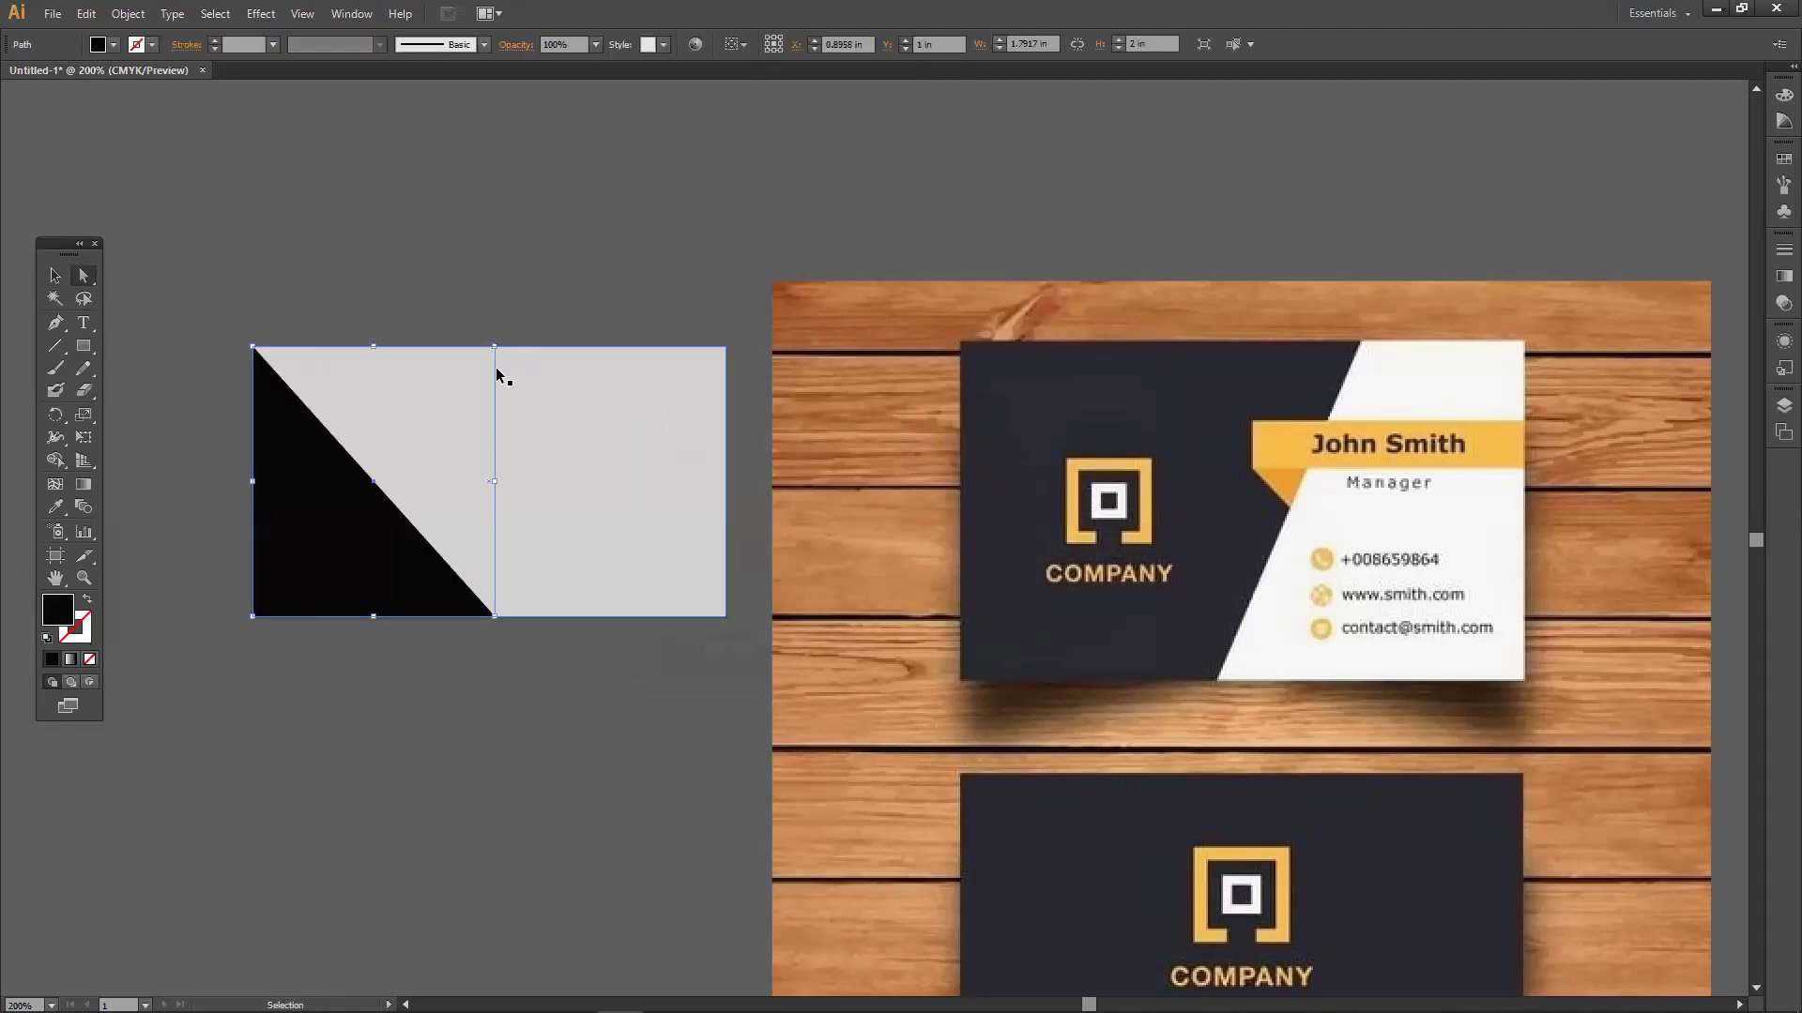
pyautogui.hotkey('ctrl', 'z')
pyautogui.moveTo(514, 348); pyautogui.dragTo(593, 351)
pyautogui.click(86, 349)
pyautogui.moveTo(88, 349); pyautogui.dragTo(129, 349)
# Draw a bar across the card's right side and fill it bright red.
pyautogui.moveTo(504, 413); pyautogui.dragTo(725, 455)
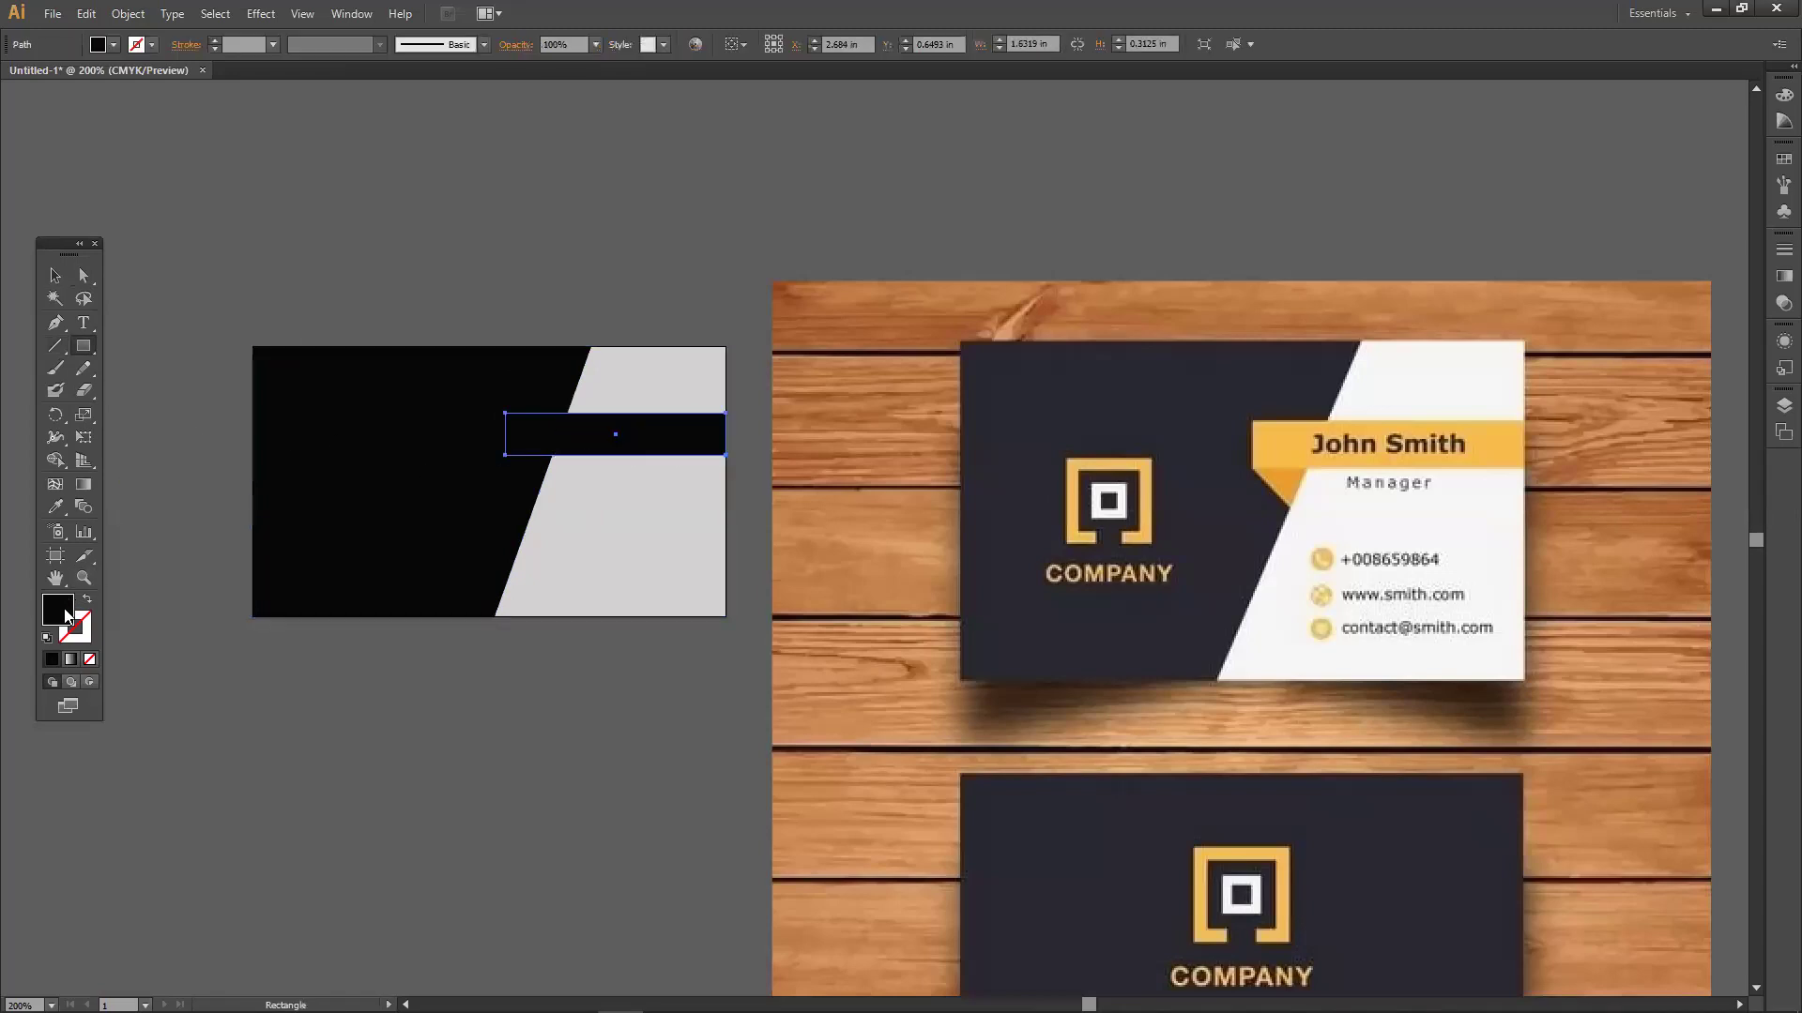
pyautogui.doubleClick(67, 615)
pyautogui.moveTo(920, 554); pyautogui.dragTo(922, 634)
pyautogui.moveTo(861, 462); pyautogui.dragTo(896, 408)
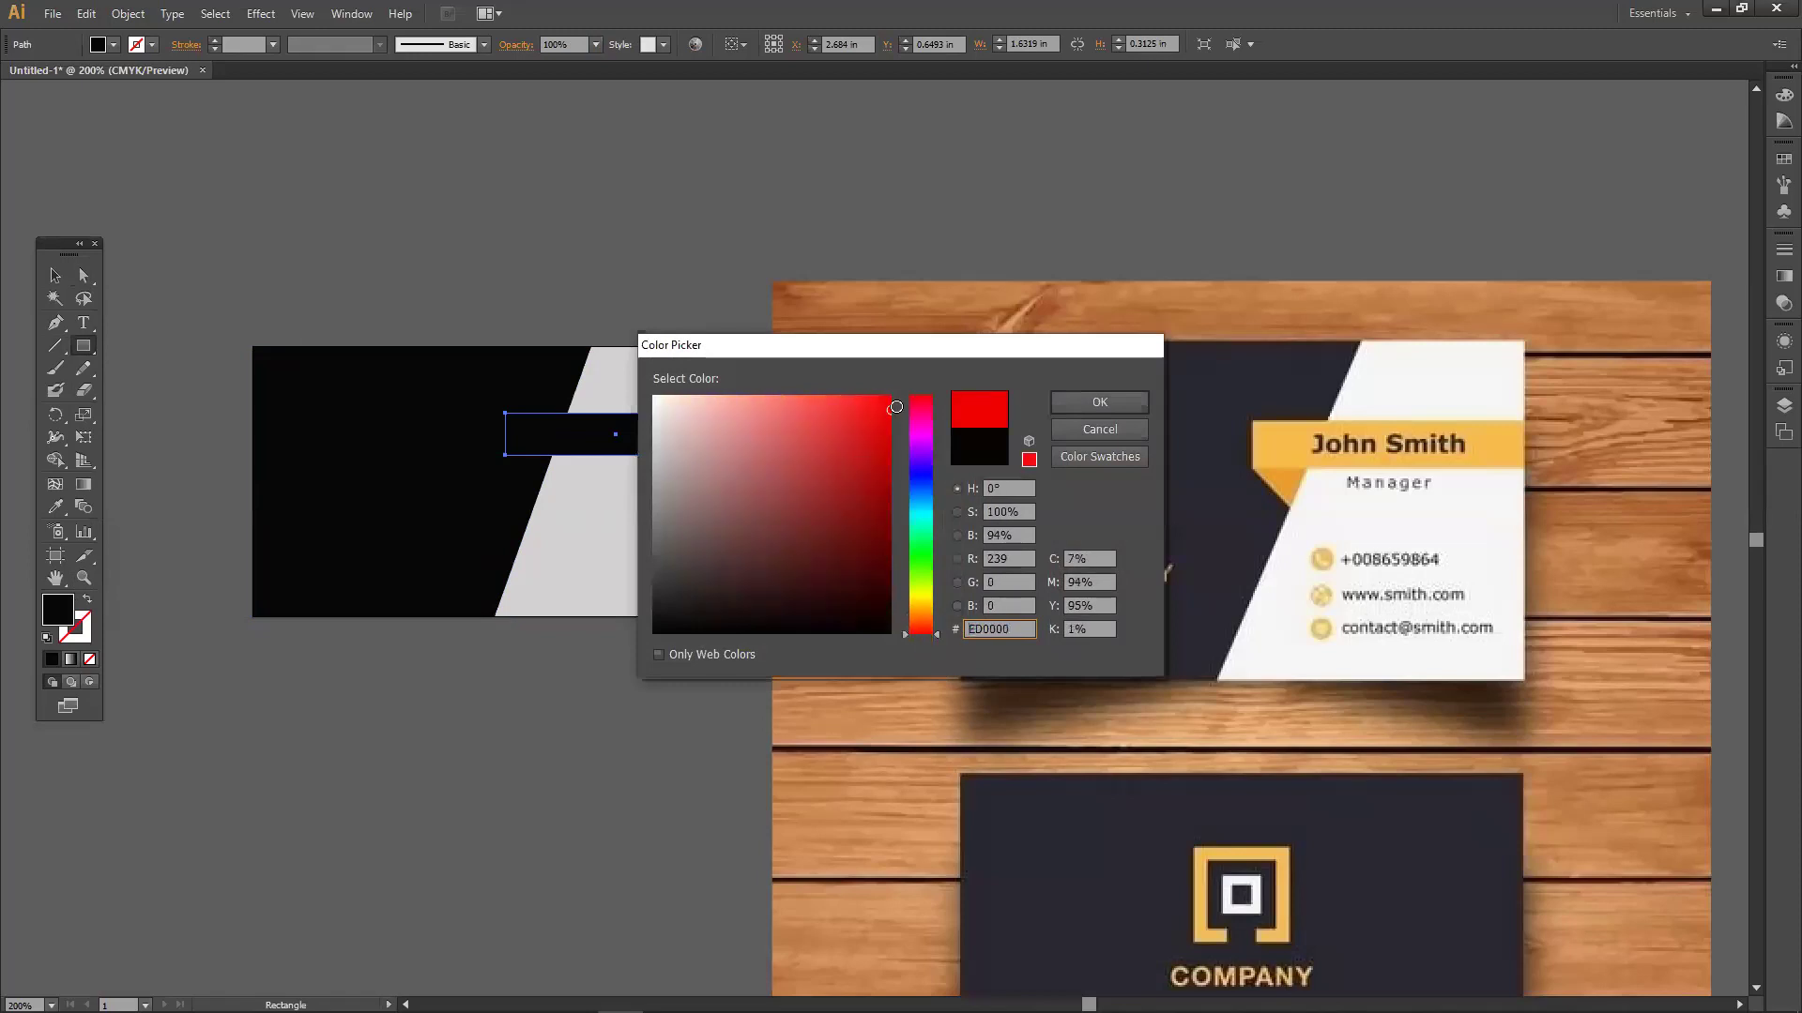
pyautogui.click(1100, 402)
# Align the red bar's left end across the slanted edge, and add a new rectangle above the card.
pyautogui.click(56, 276)
pyautogui.moveTo(505, 434); pyautogui.dragTo(507, 418)
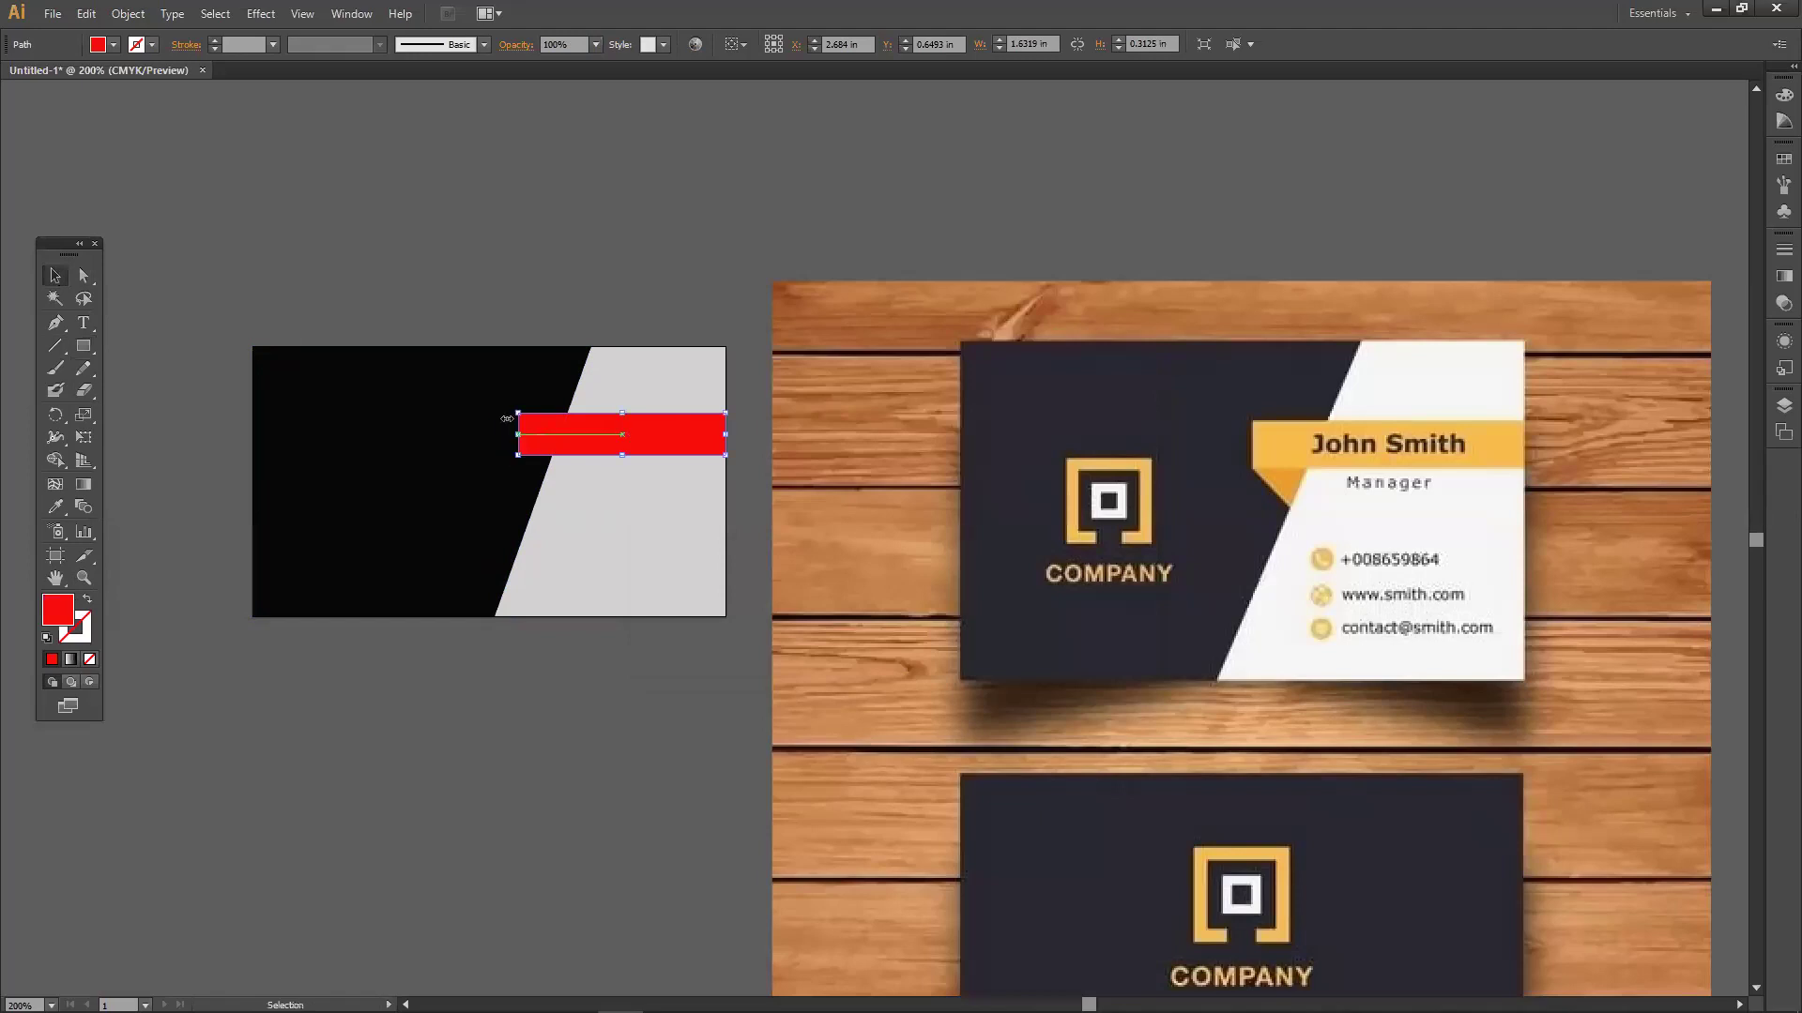
pyautogui.click(353, 390)
pyautogui.click(77, 347)
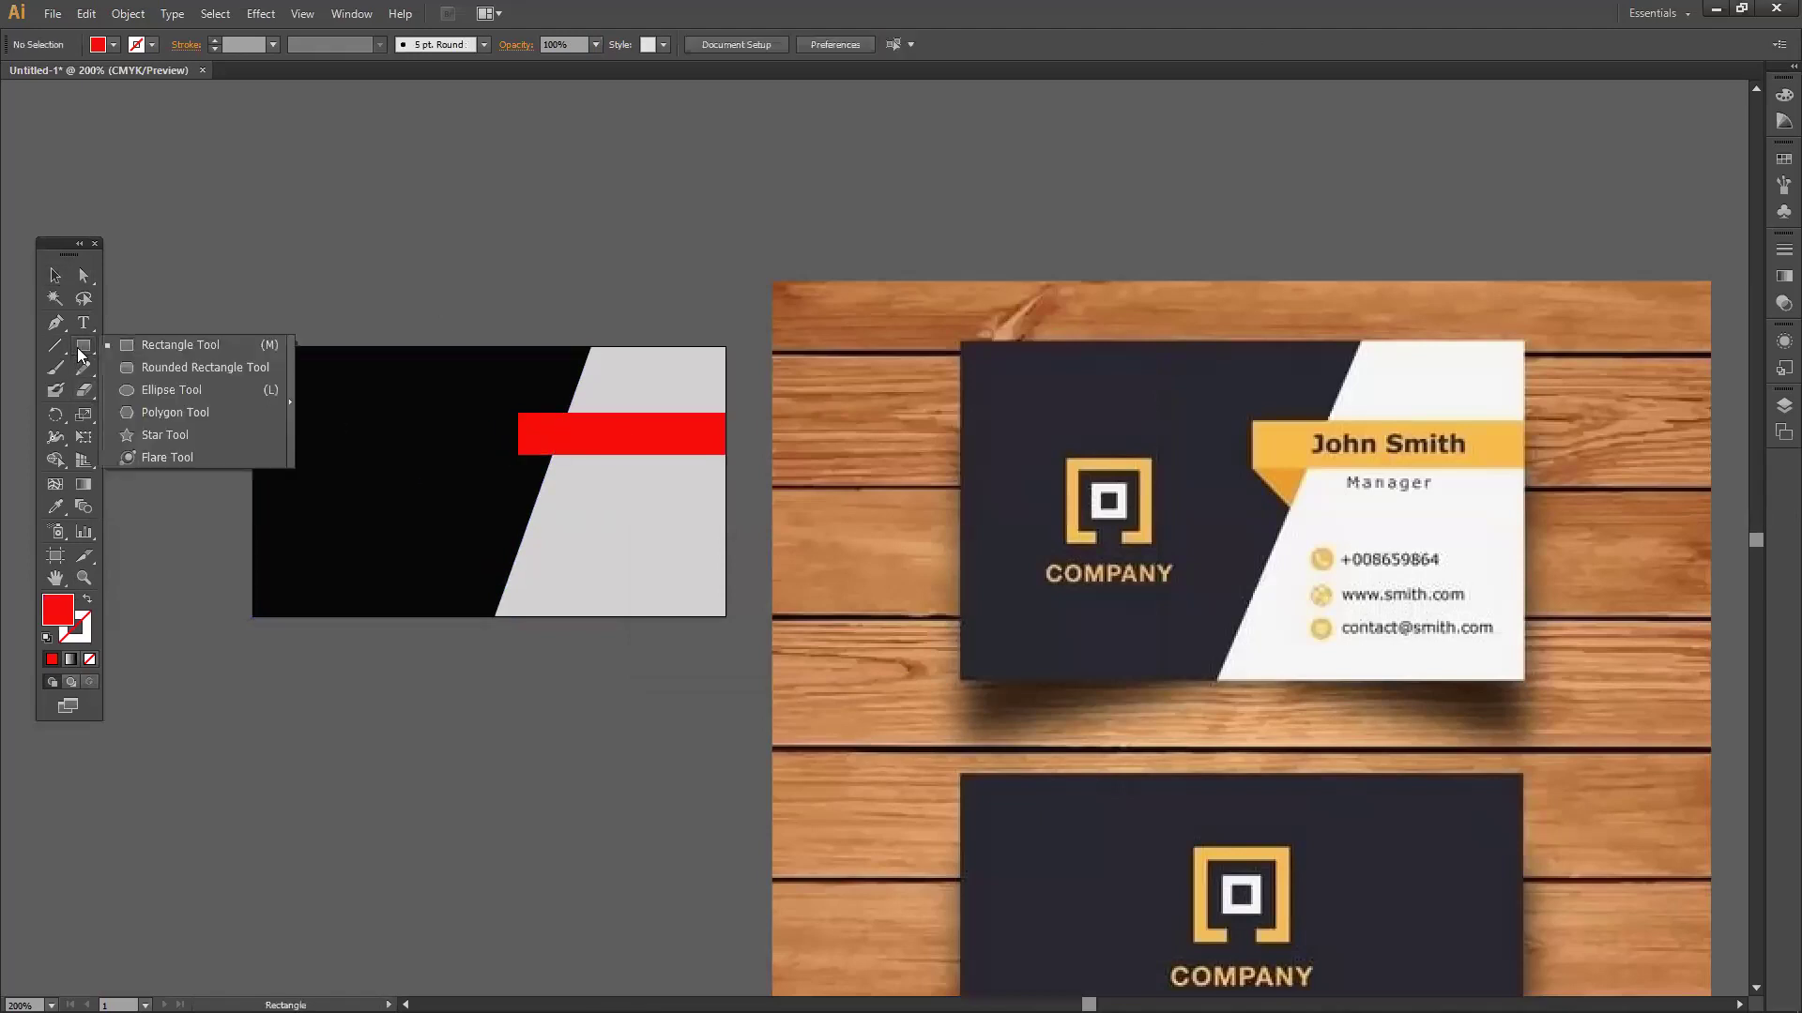
pyautogui.click(180, 345)
pyautogui.moveTo(315, 213); pyautogui.dragTo(460, 302)
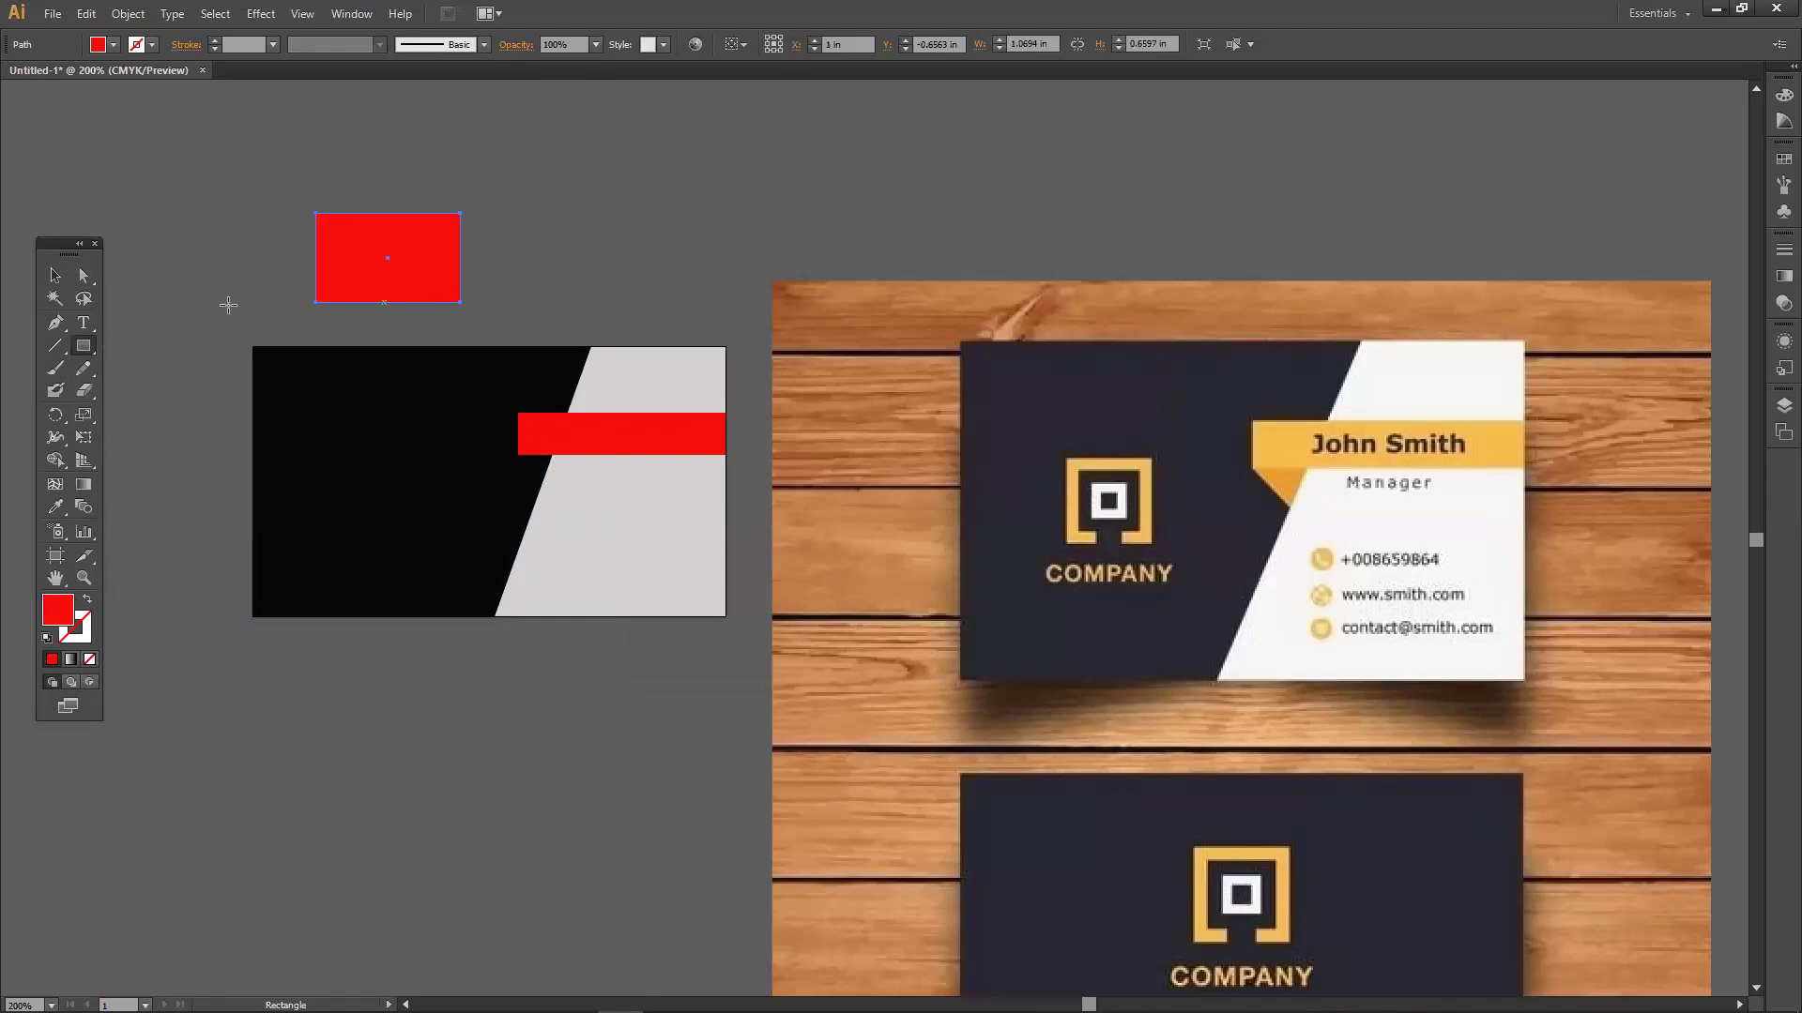
# Delete the rectangle's top-right anchor to form a triangle and fill it dark red AA0000.
pyautogui.click(86, 275)
pyautogui.moveTo(460, 214)
pyautogui.mouseDown()
pyautogui.moveTo(526, 213)
pyautogui.moveTo(455, 198)
pyautogui.mouseUp()
pyautogui.press('Delete')
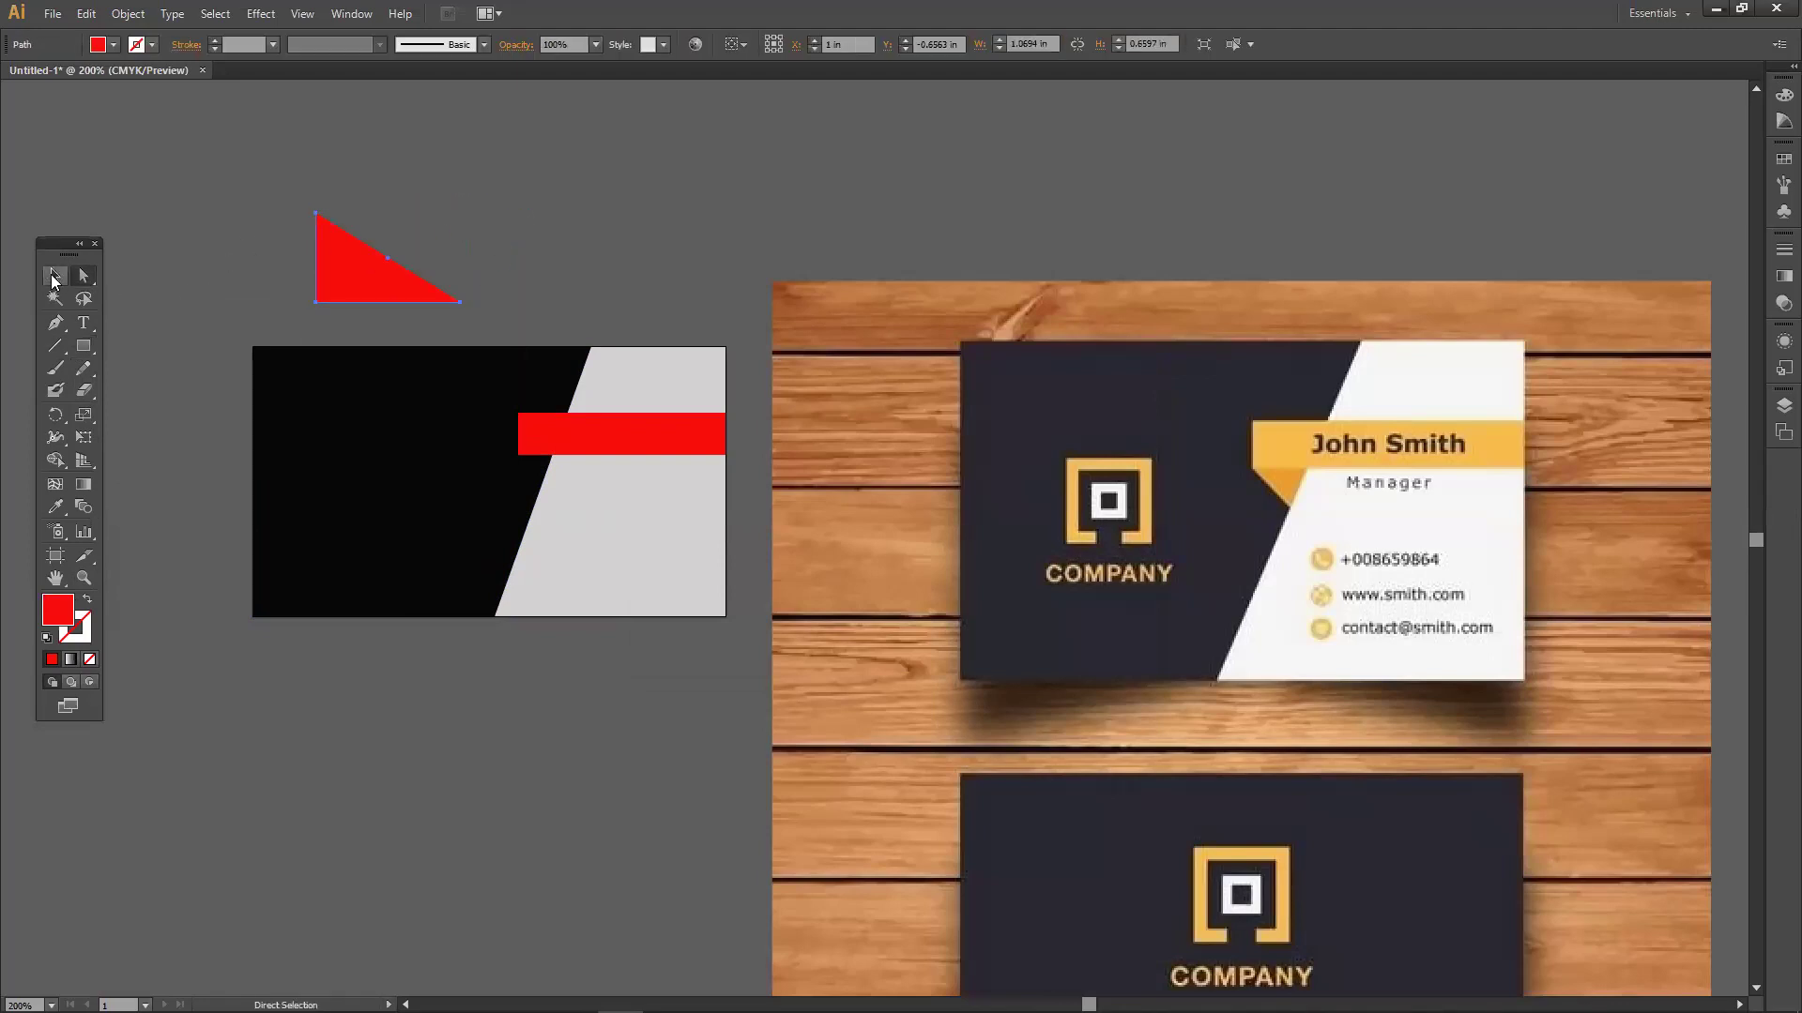
pyautogui.doubleClick(73, 608)
pyautogui.moveTo(871, 443); pyautogui.dragTo(909, 472)
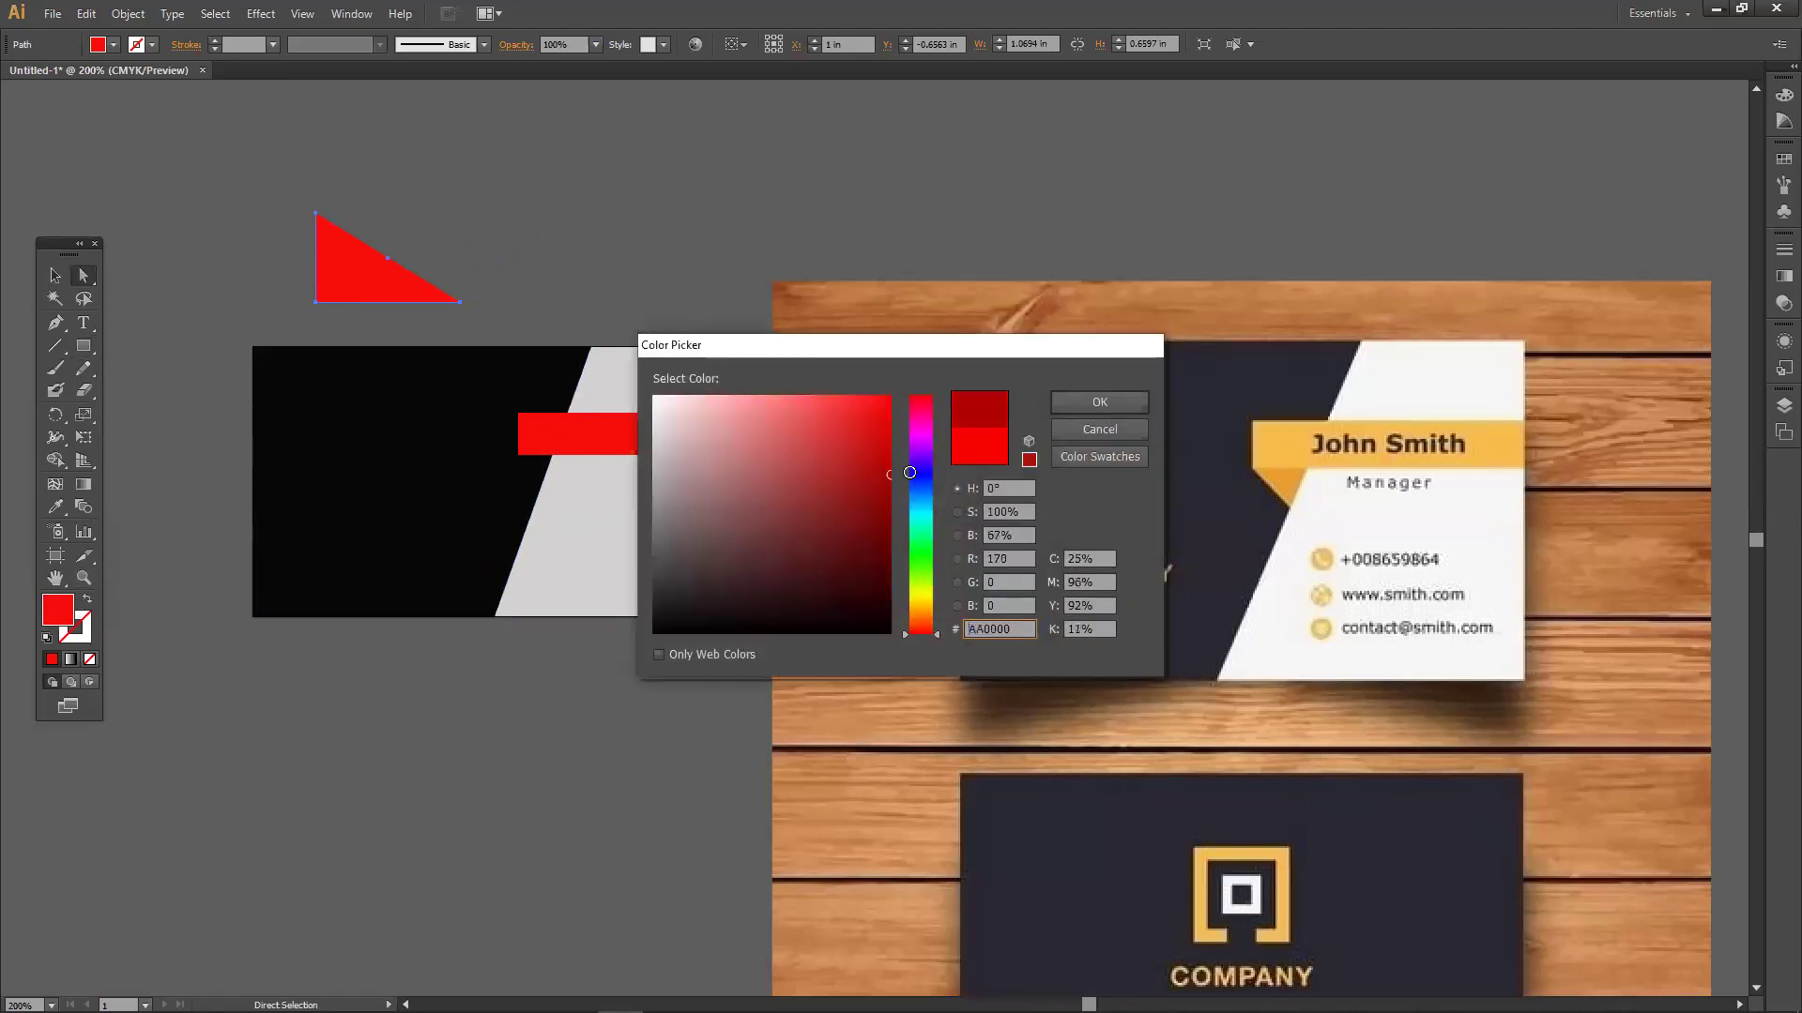
pyautogui.click(1099, 403)
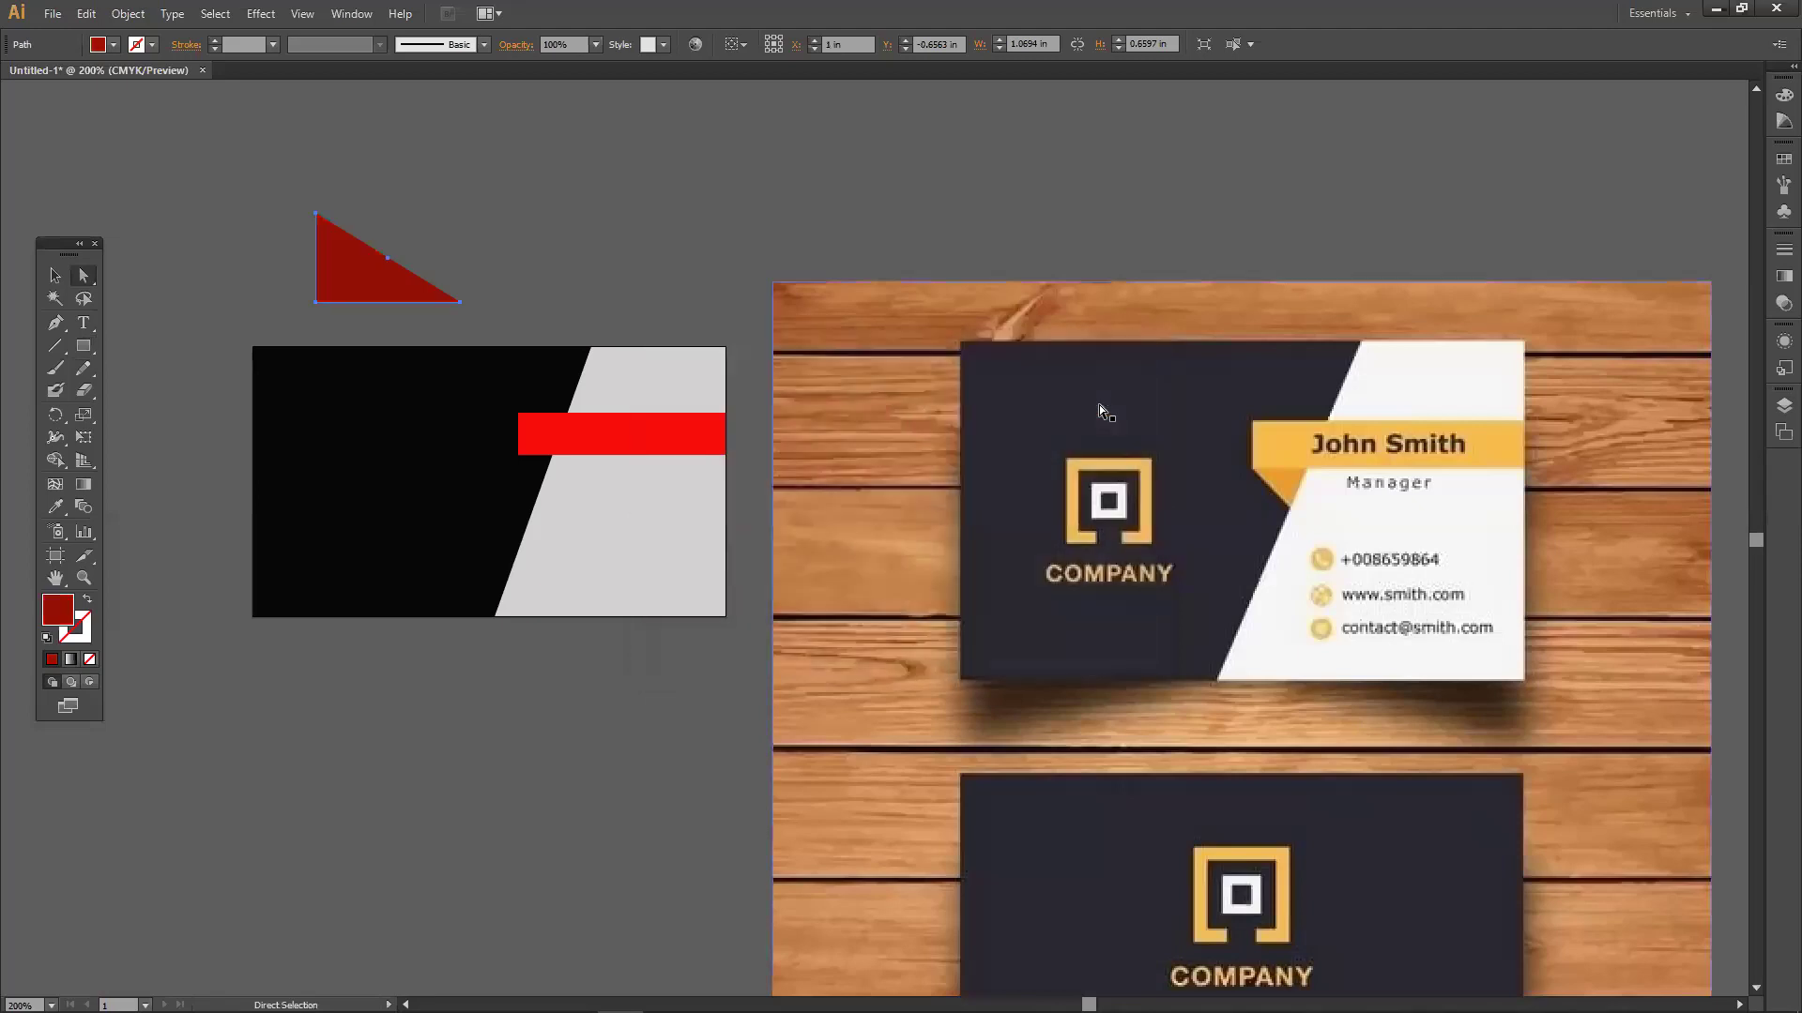
# Shrink the triangle, tuck it under the red bar's left end, and pull a corner up to the bar.
pyautogui.press('v')
pyautogui.moveTo(459, 302); pyautogui.dragTo(375, 272)
pyautogui.click(439, 269)
pyautogui.moveTo(536, 505); pyautogui.dragTo(552, 457)
pyautogui.click(84, 281)
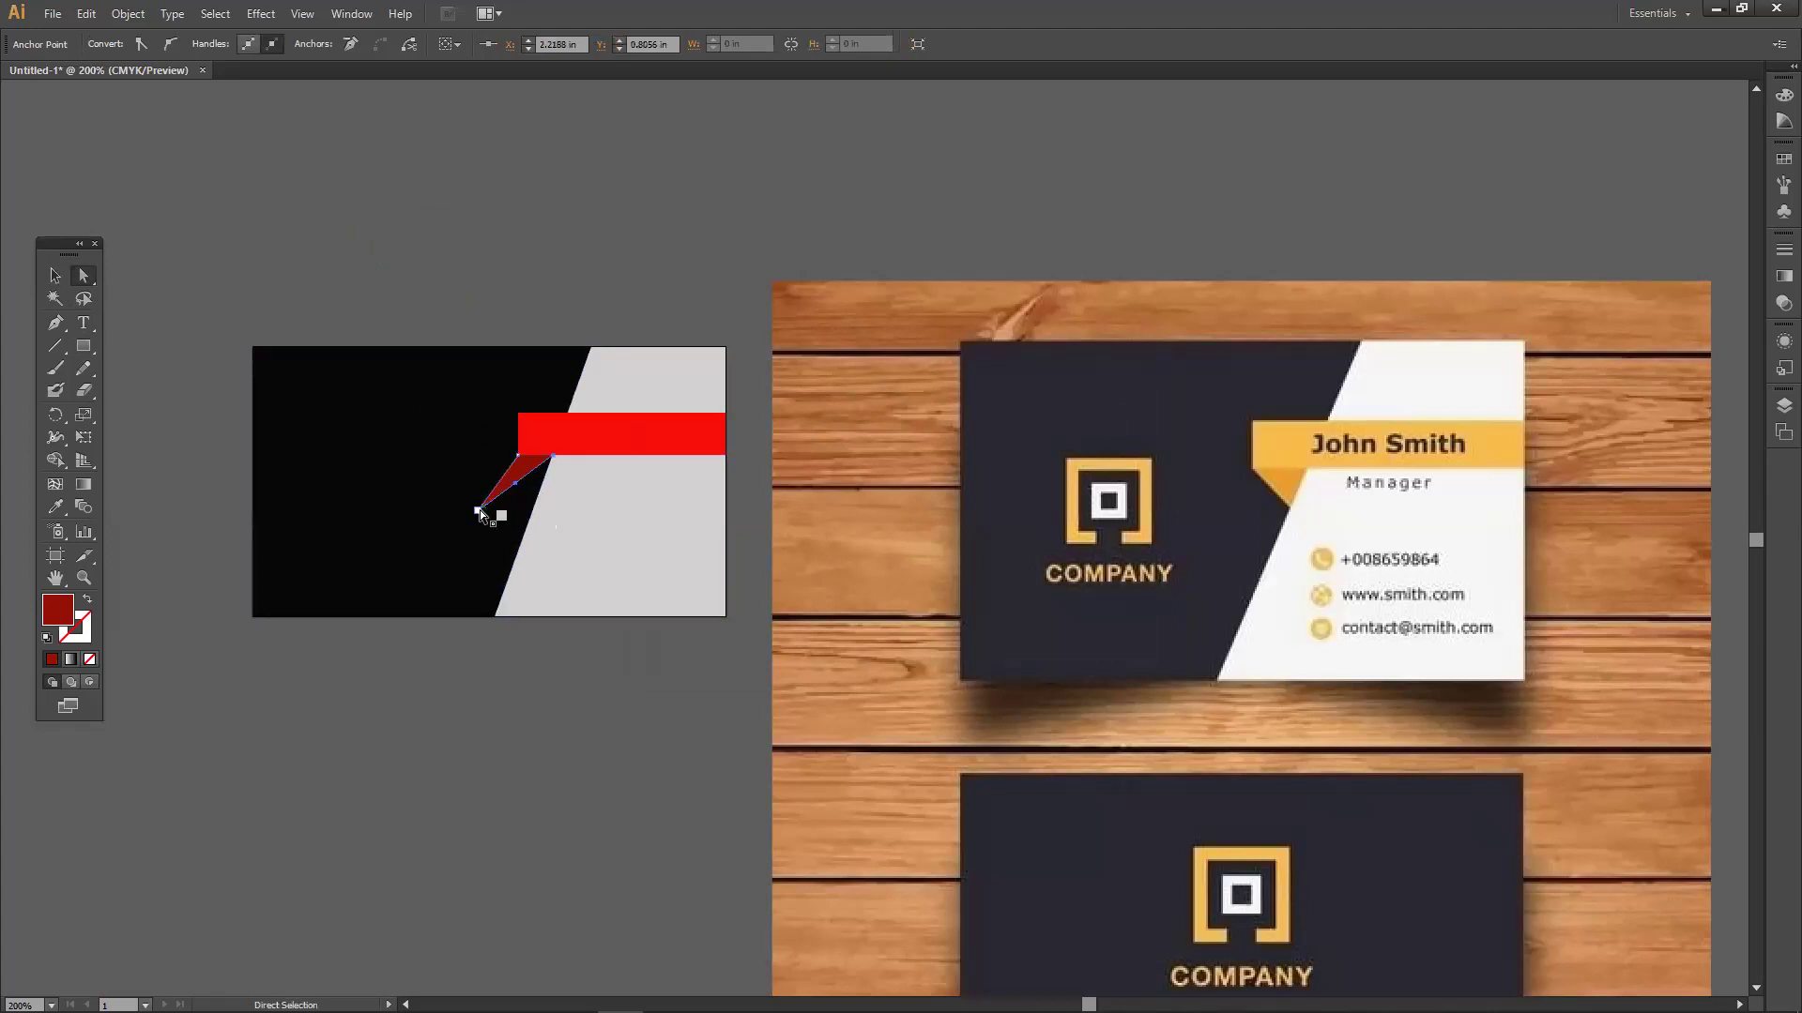
pyautogui.moveTo(477, 509); pyautogui.dragTo(538, 488)
pyautogui.click(556, 314)
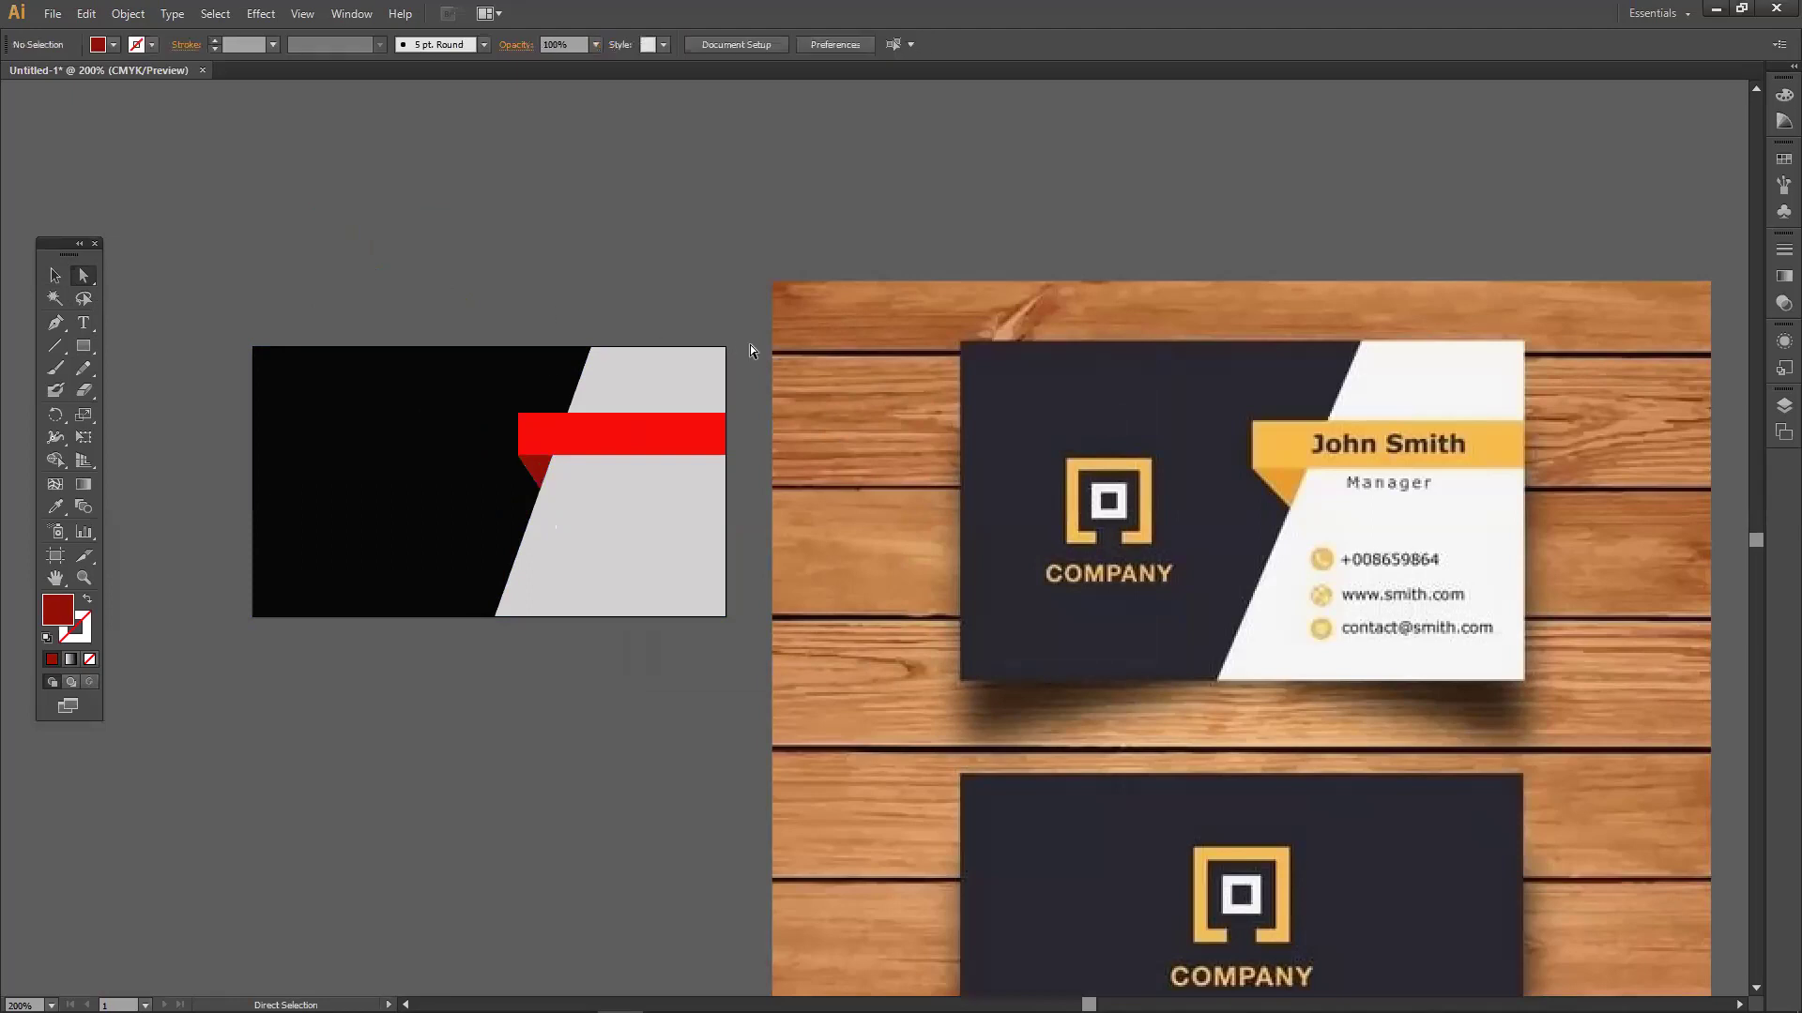
pyautogui.moveTo(796, 374); pyautogui.dragTo(726, 324)
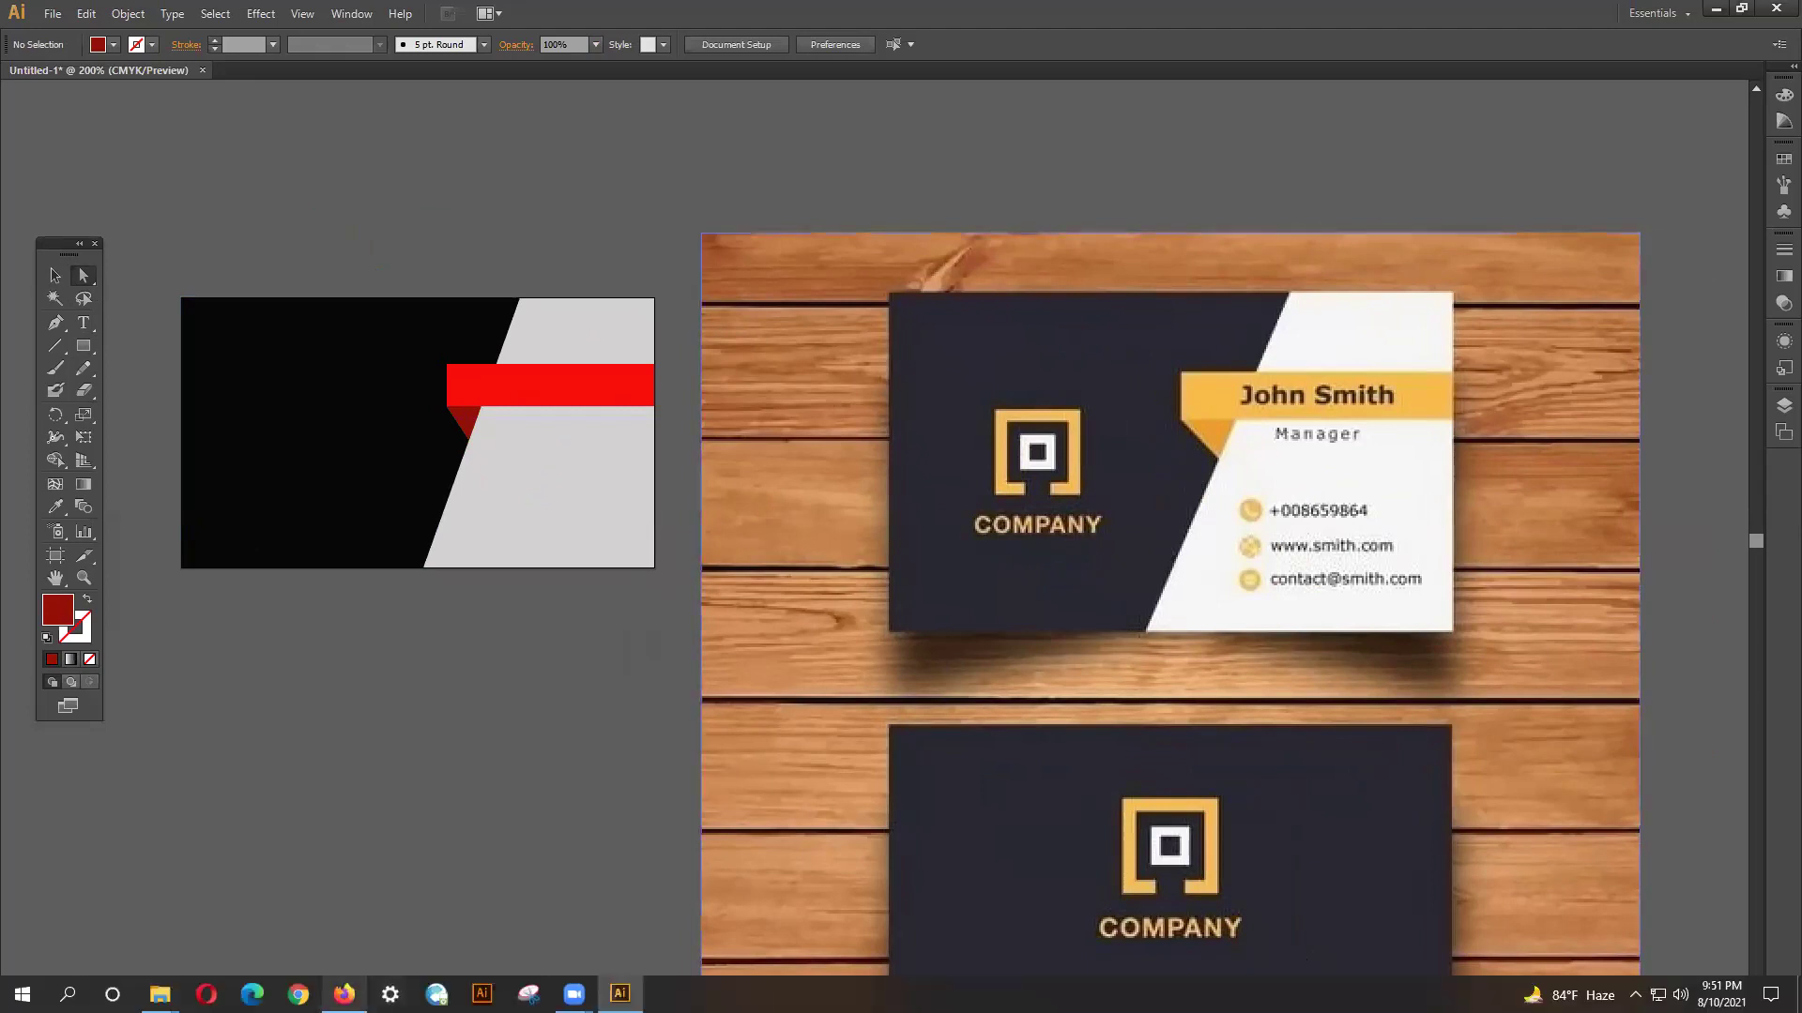
# In Firefox, search the tutorial creator's YouTube channel for 'ai 1st'.
pyautogui.click(366, 995)
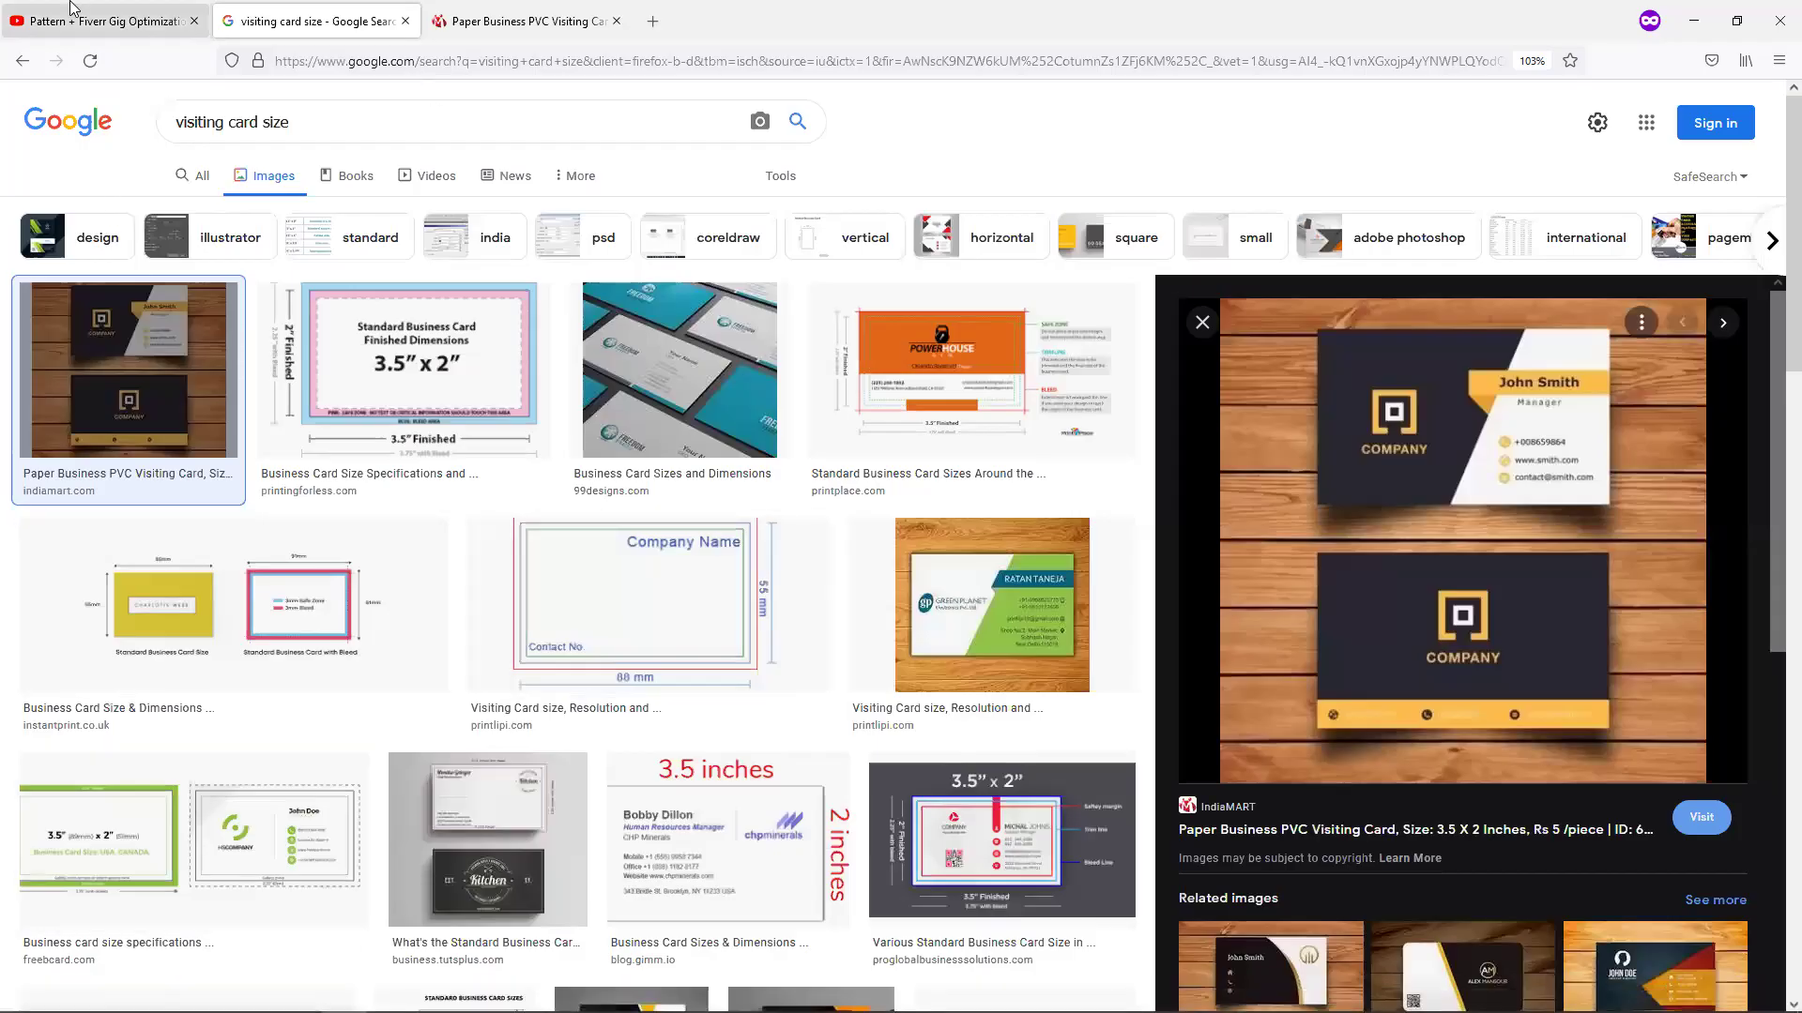
pyautogui.click(103, 21)
pyautogui.click(200, 953)
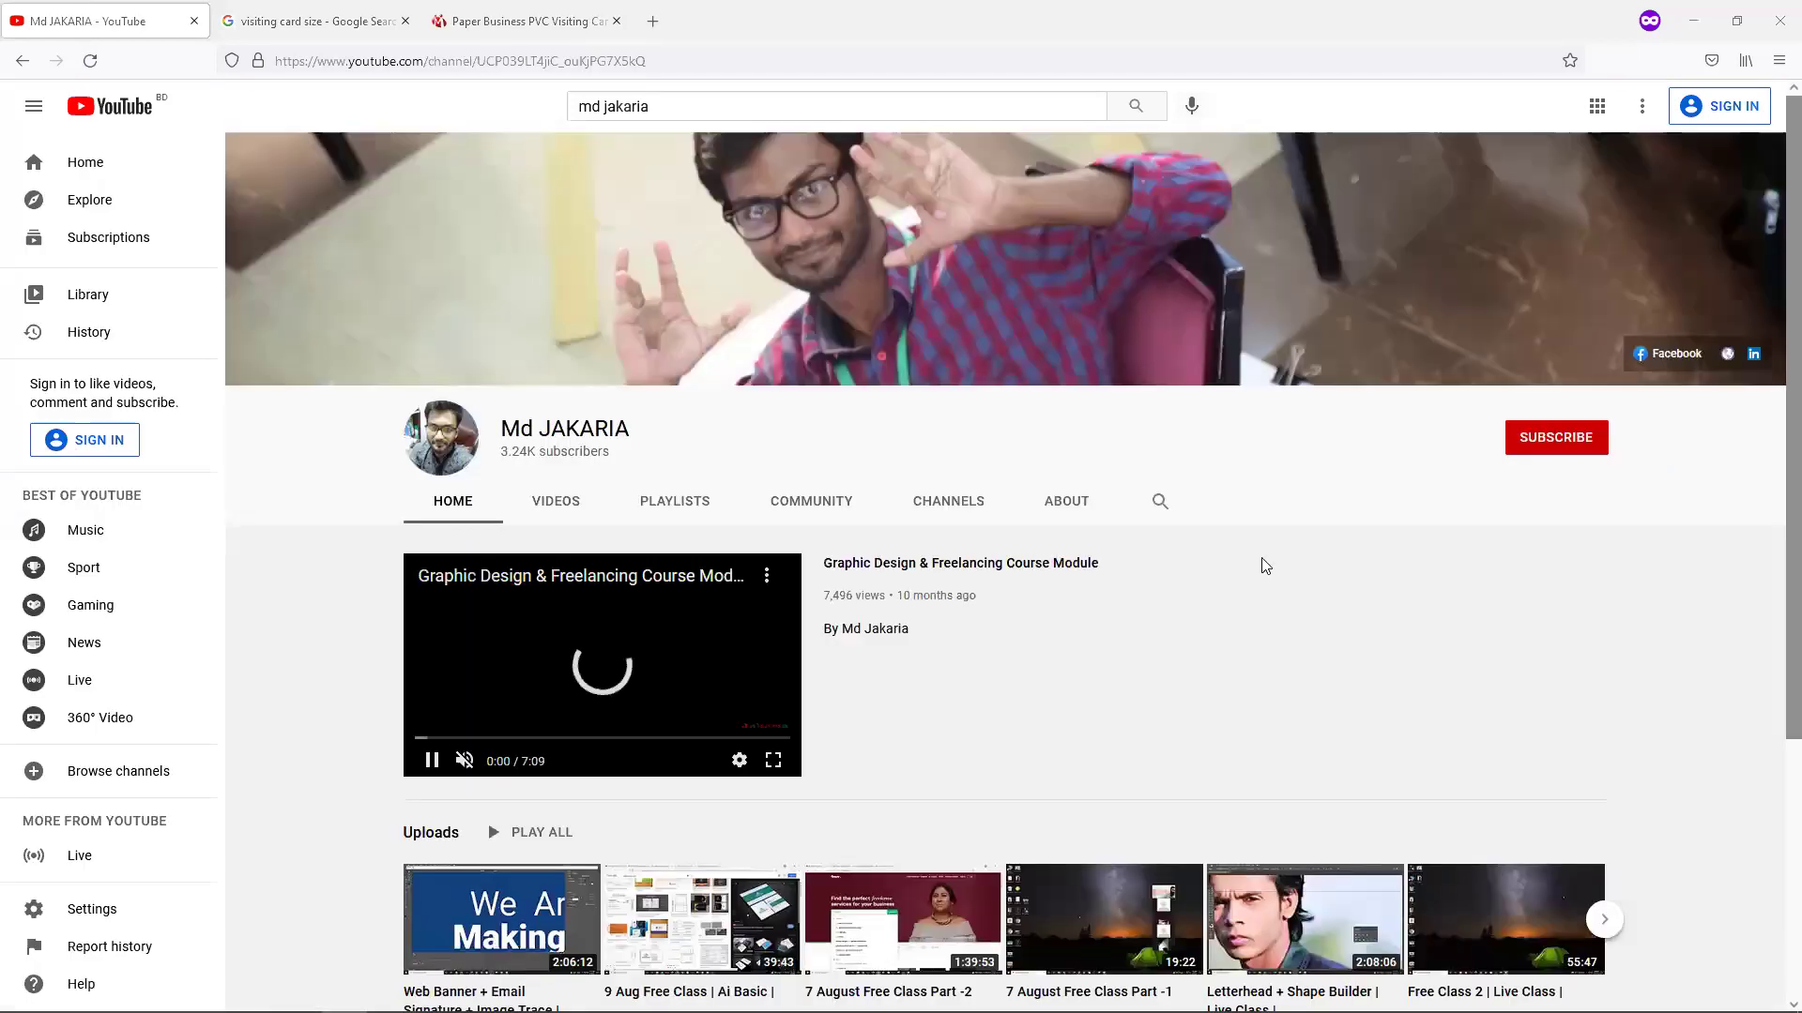
pyautogui.click(1160, 501)
pyautogui.write('ai')
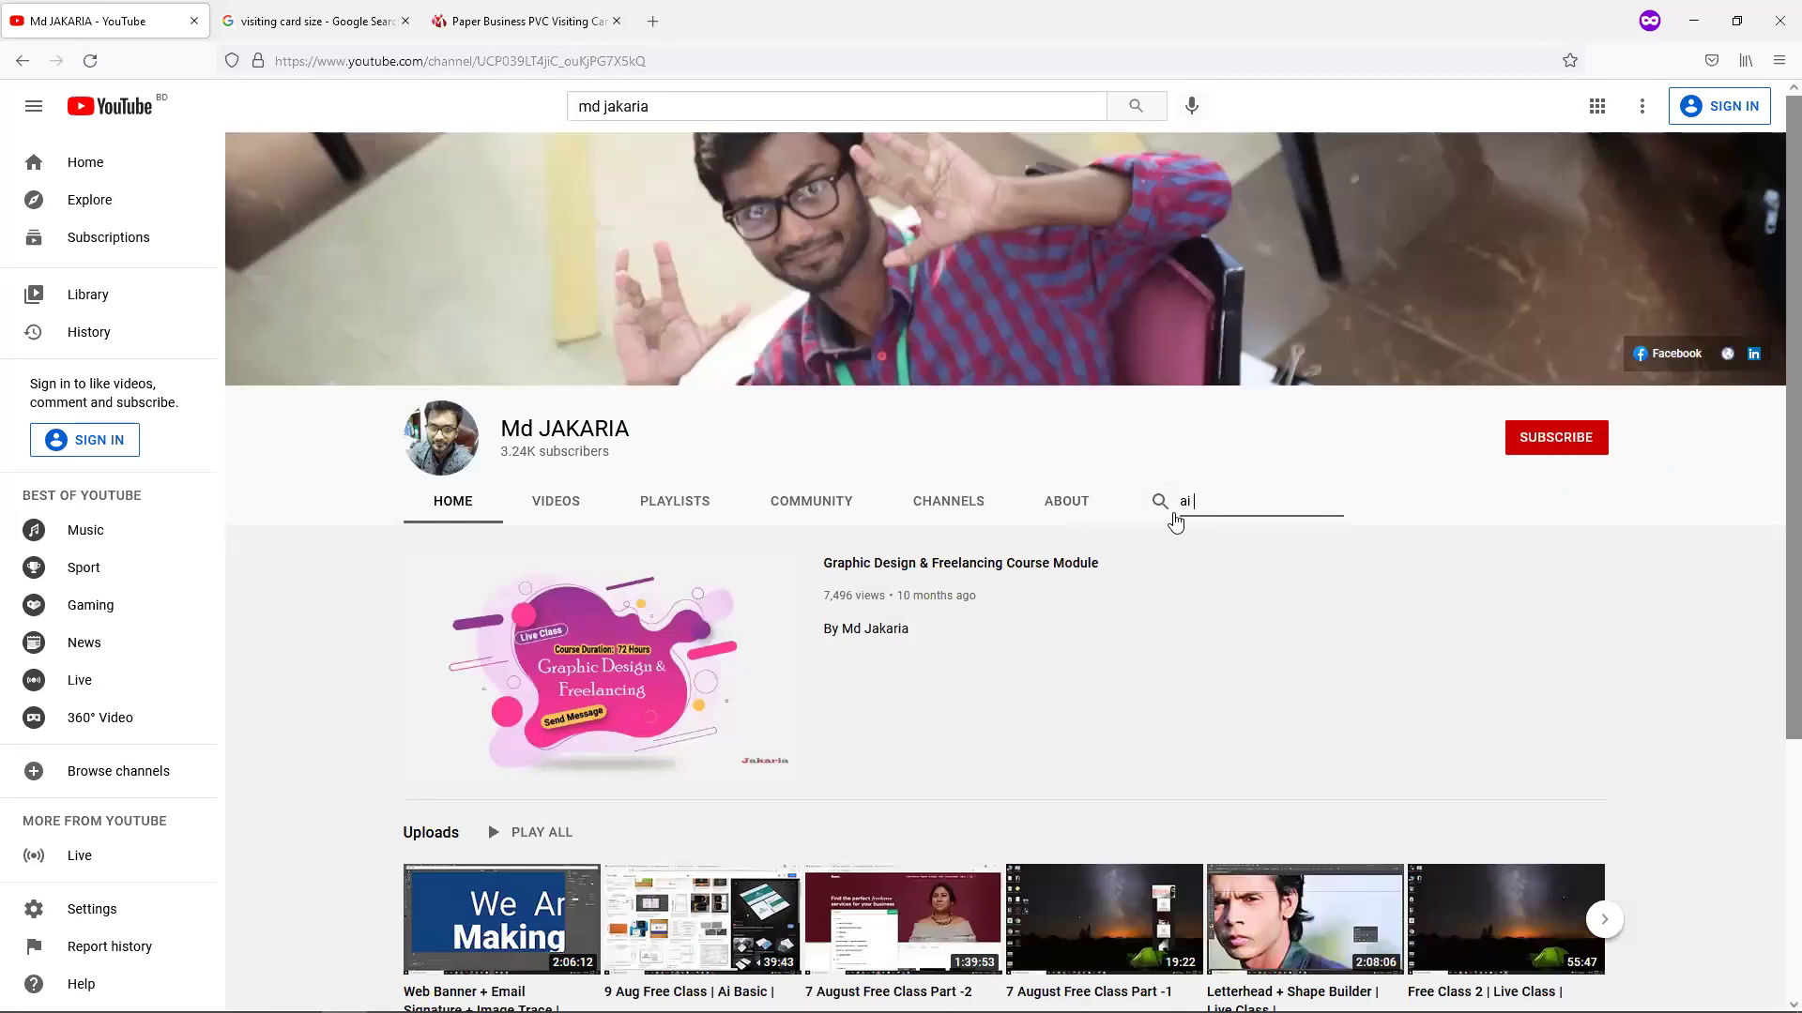
pyautogui.write(' 1st')
pyautogui.press('Return')
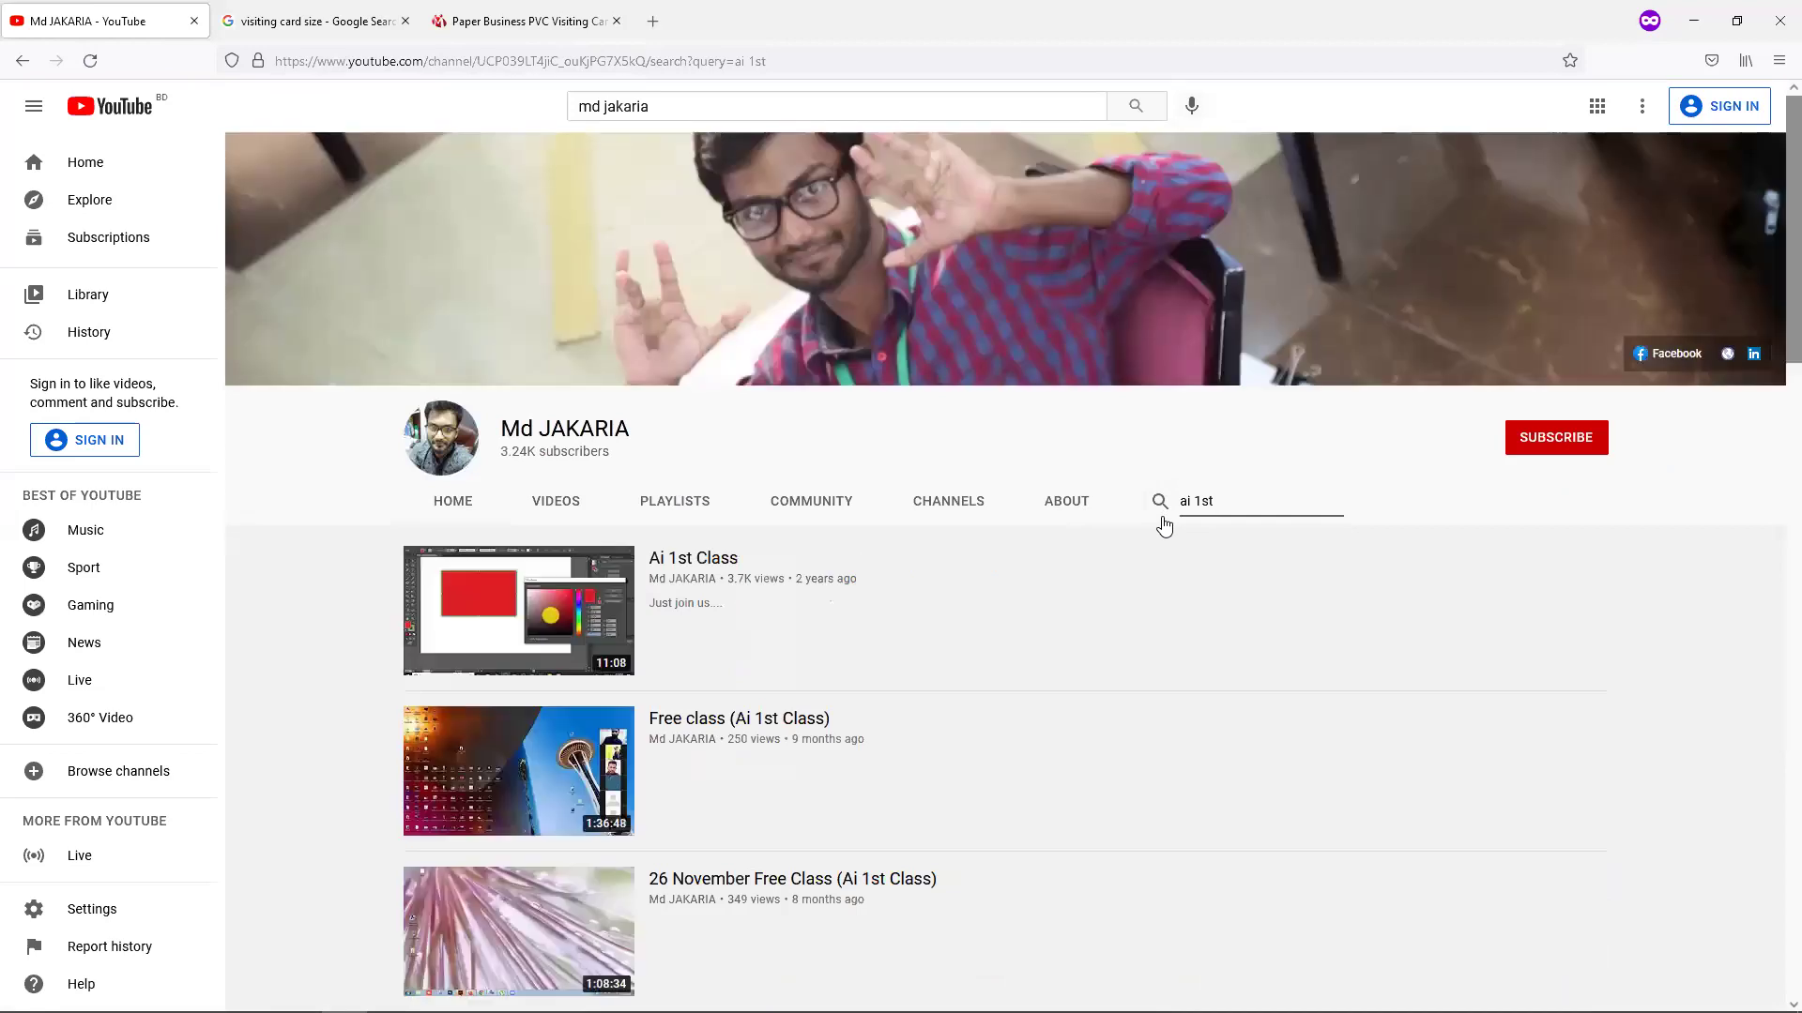
pyautogui.scroll(-1, 1163, 526)
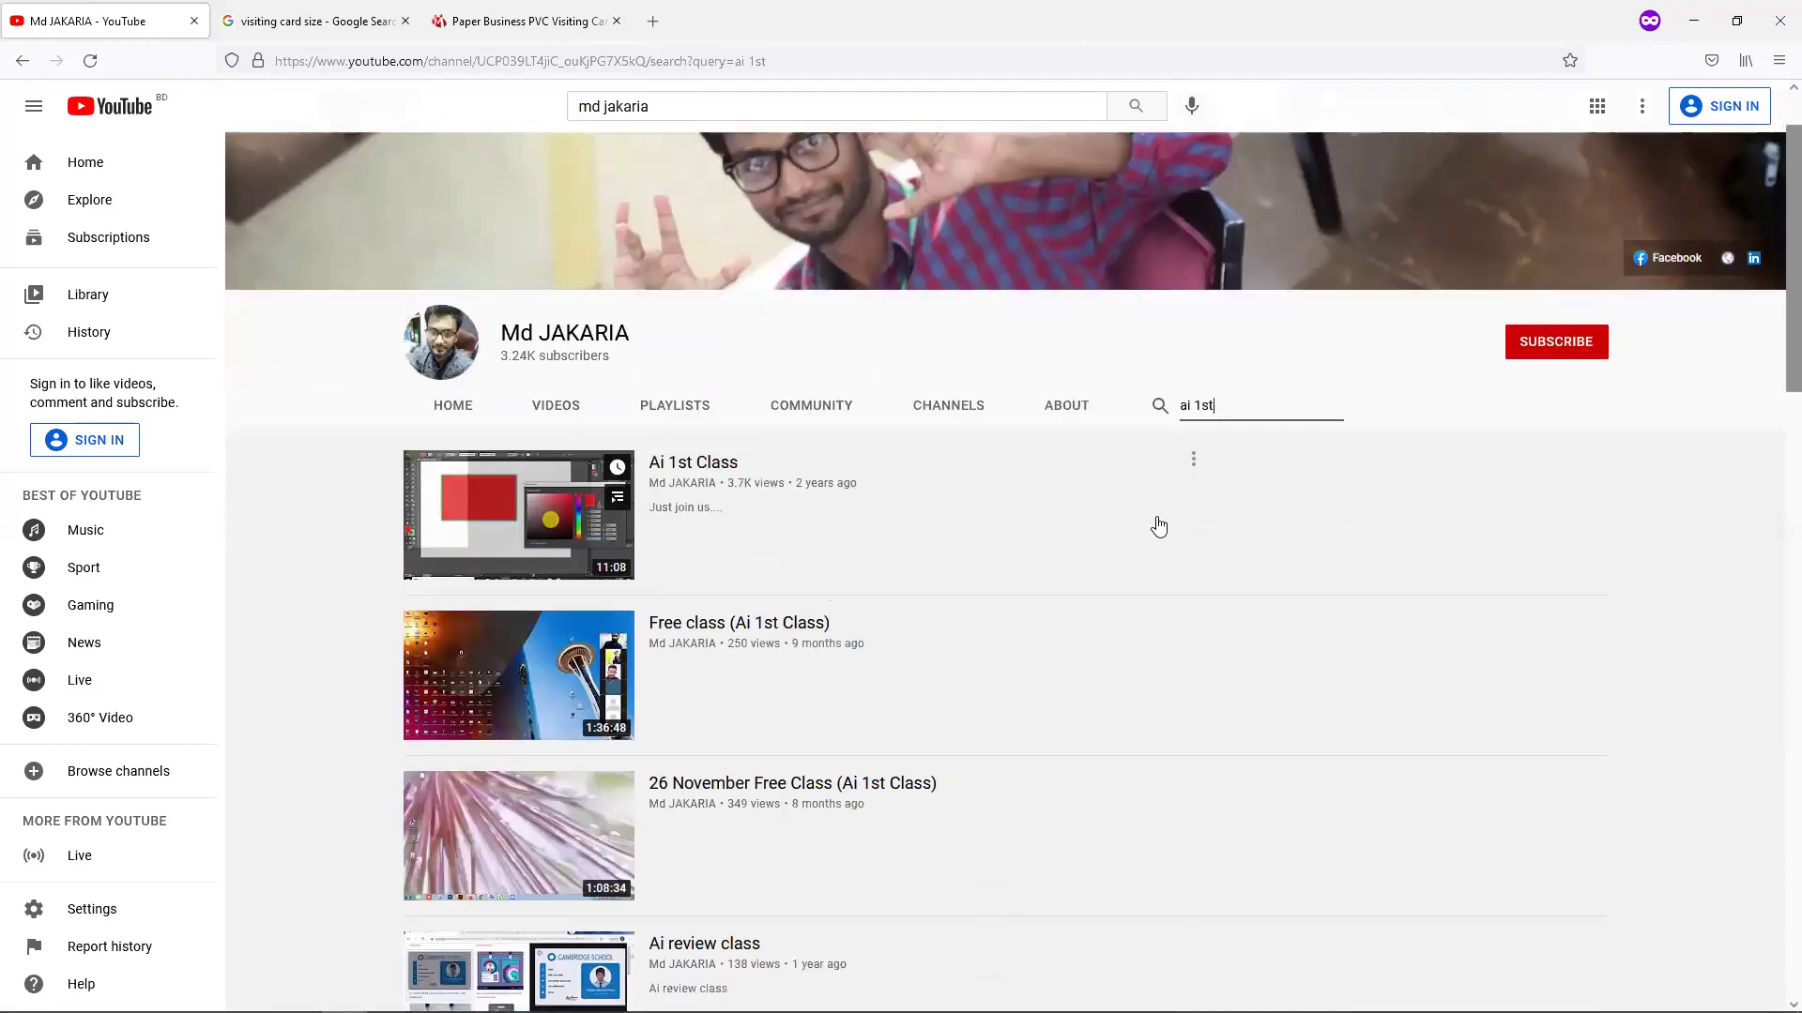
# Open the Ai 1st Class video, skip the ad, and pause at 10:32 on the card design.
pyautogui.click(634, 561)
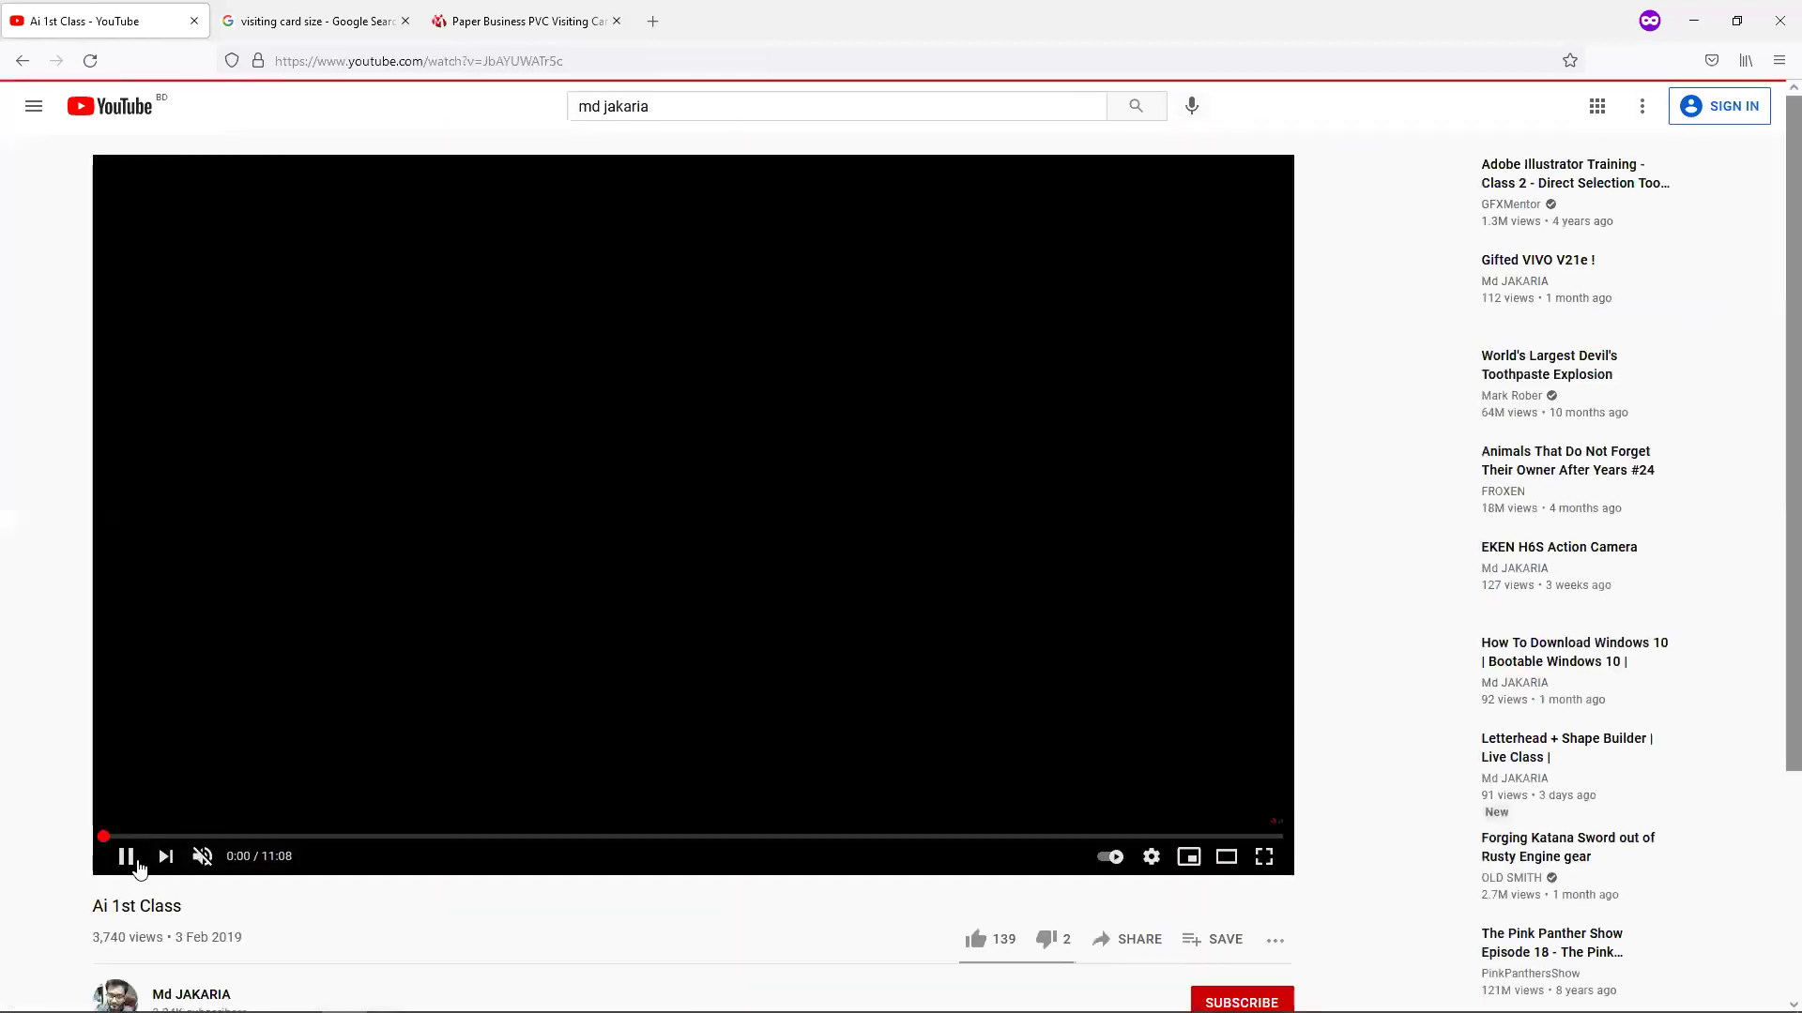
pyautogui.click(128, 861)
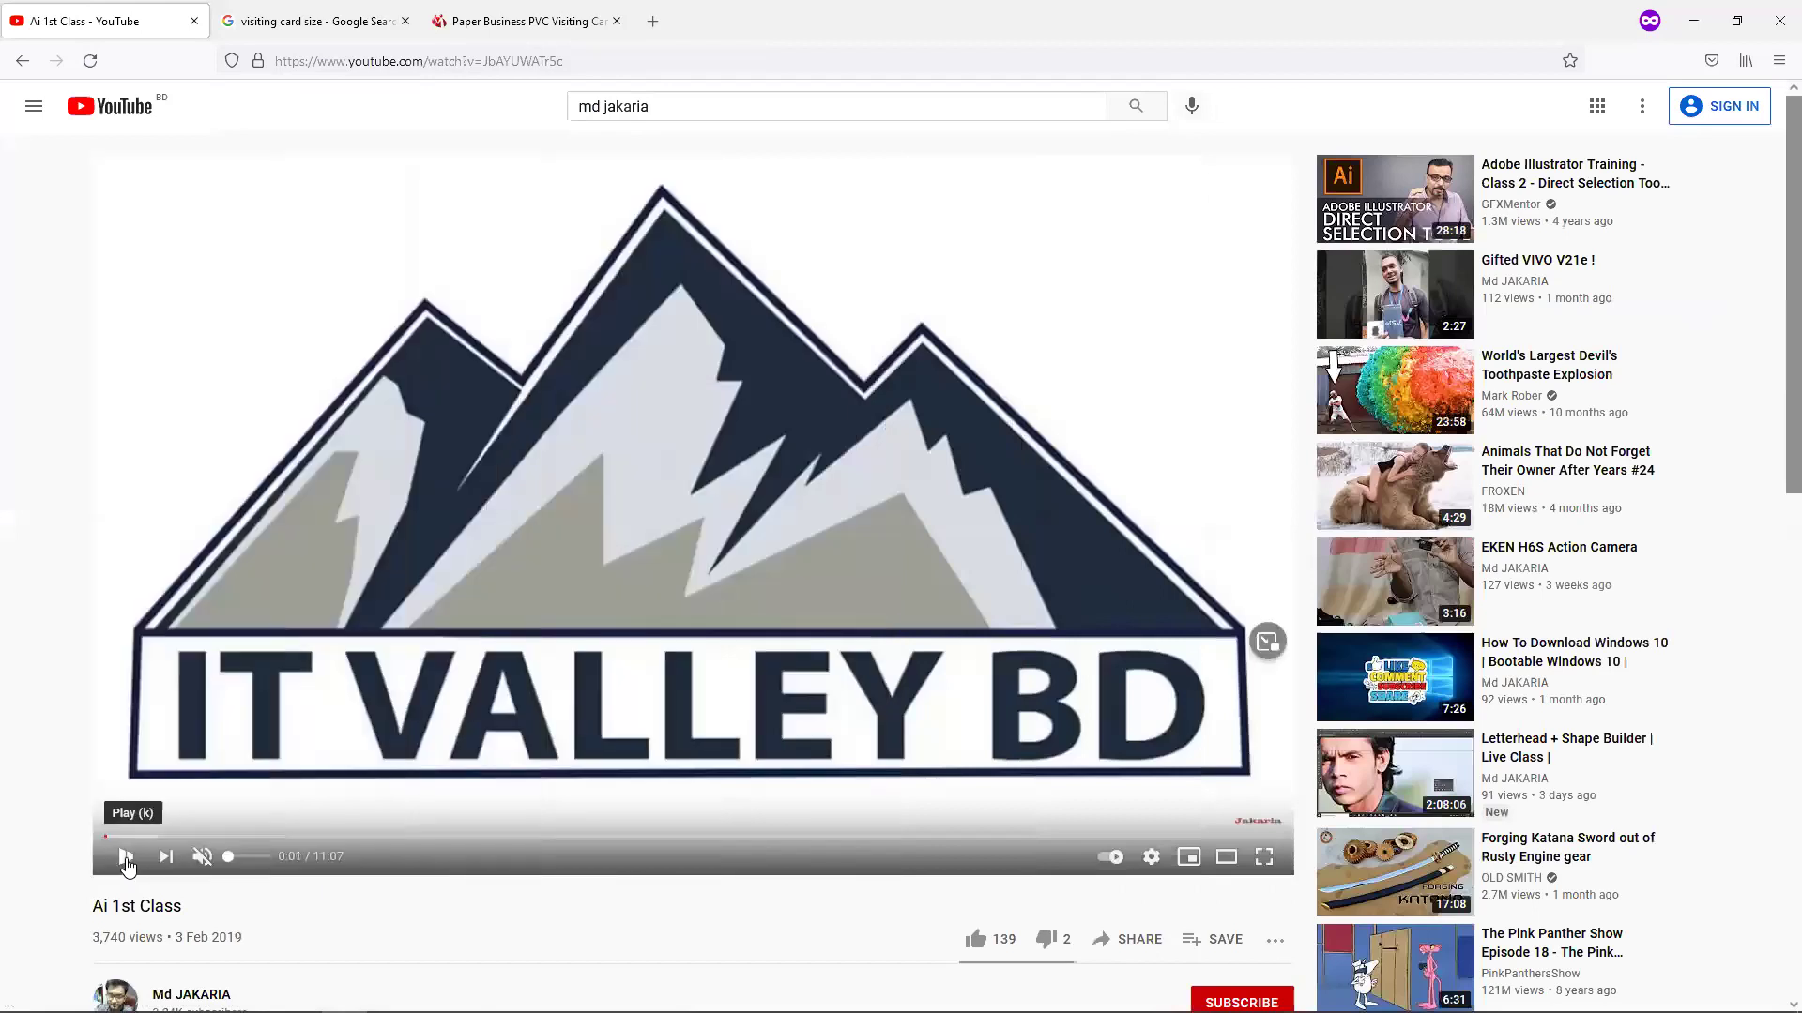
pyautogui.click(234, 835)
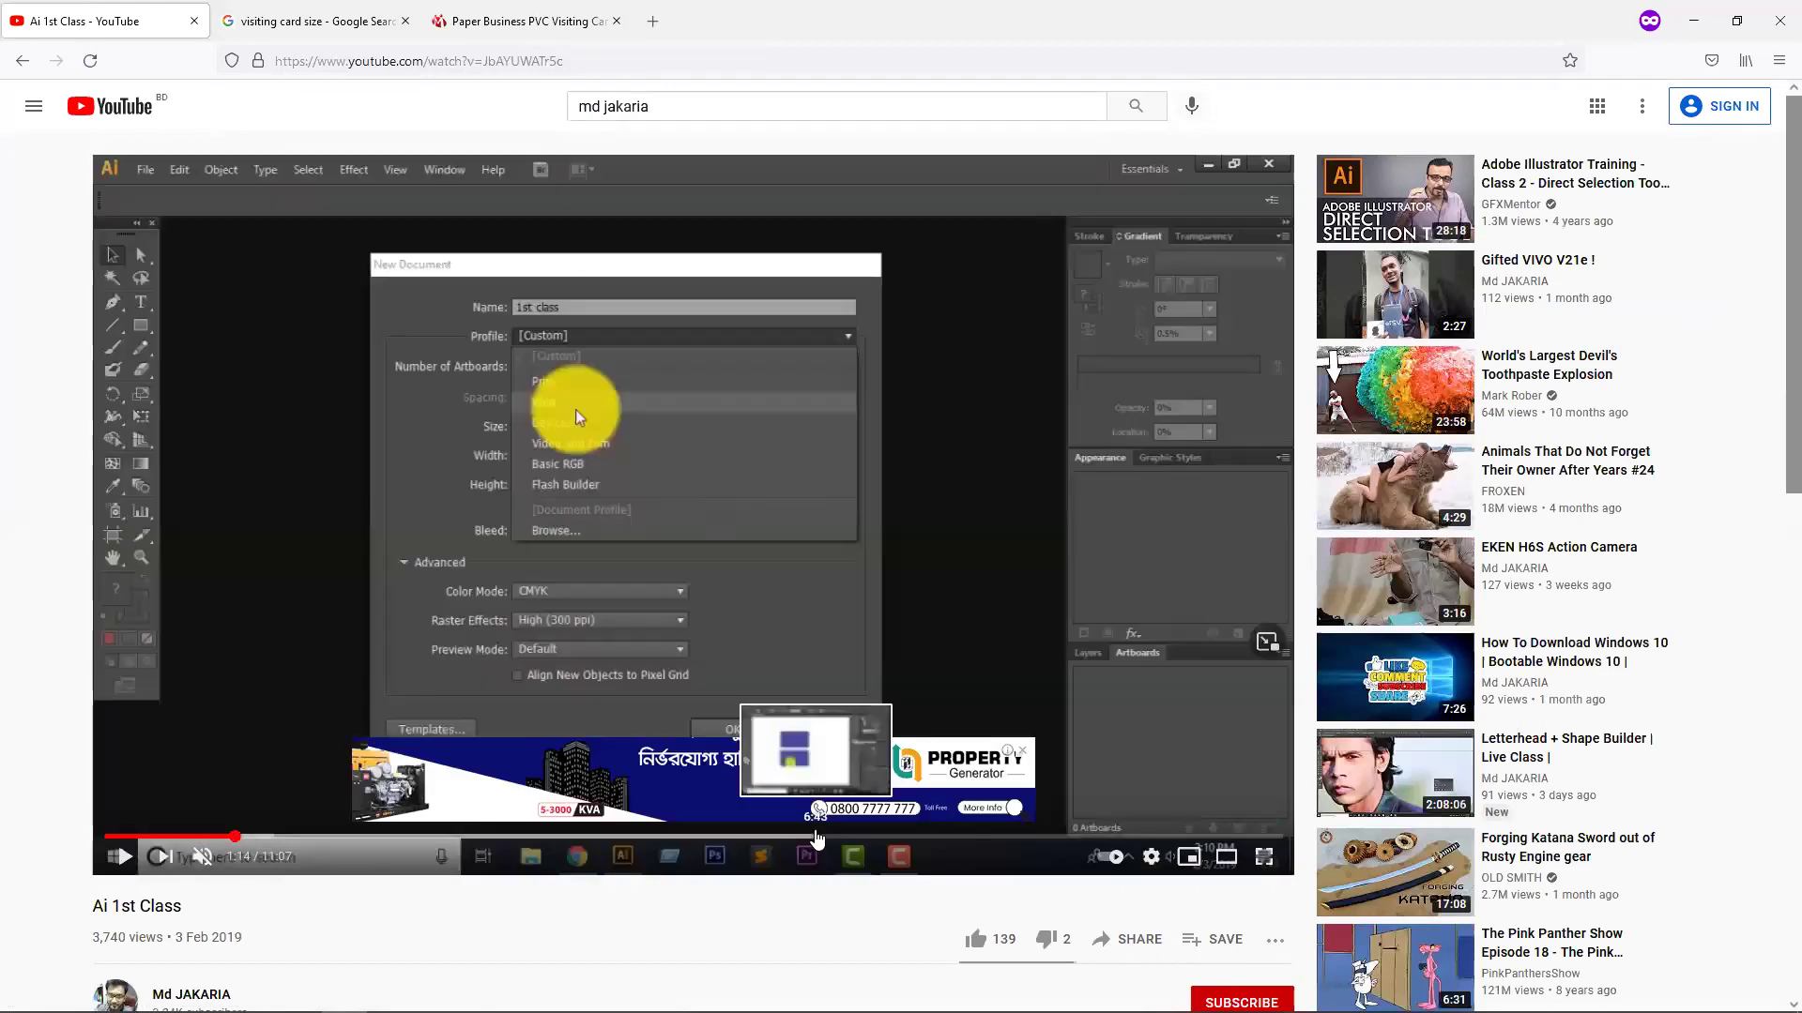
pyautogui.click(816, 835)
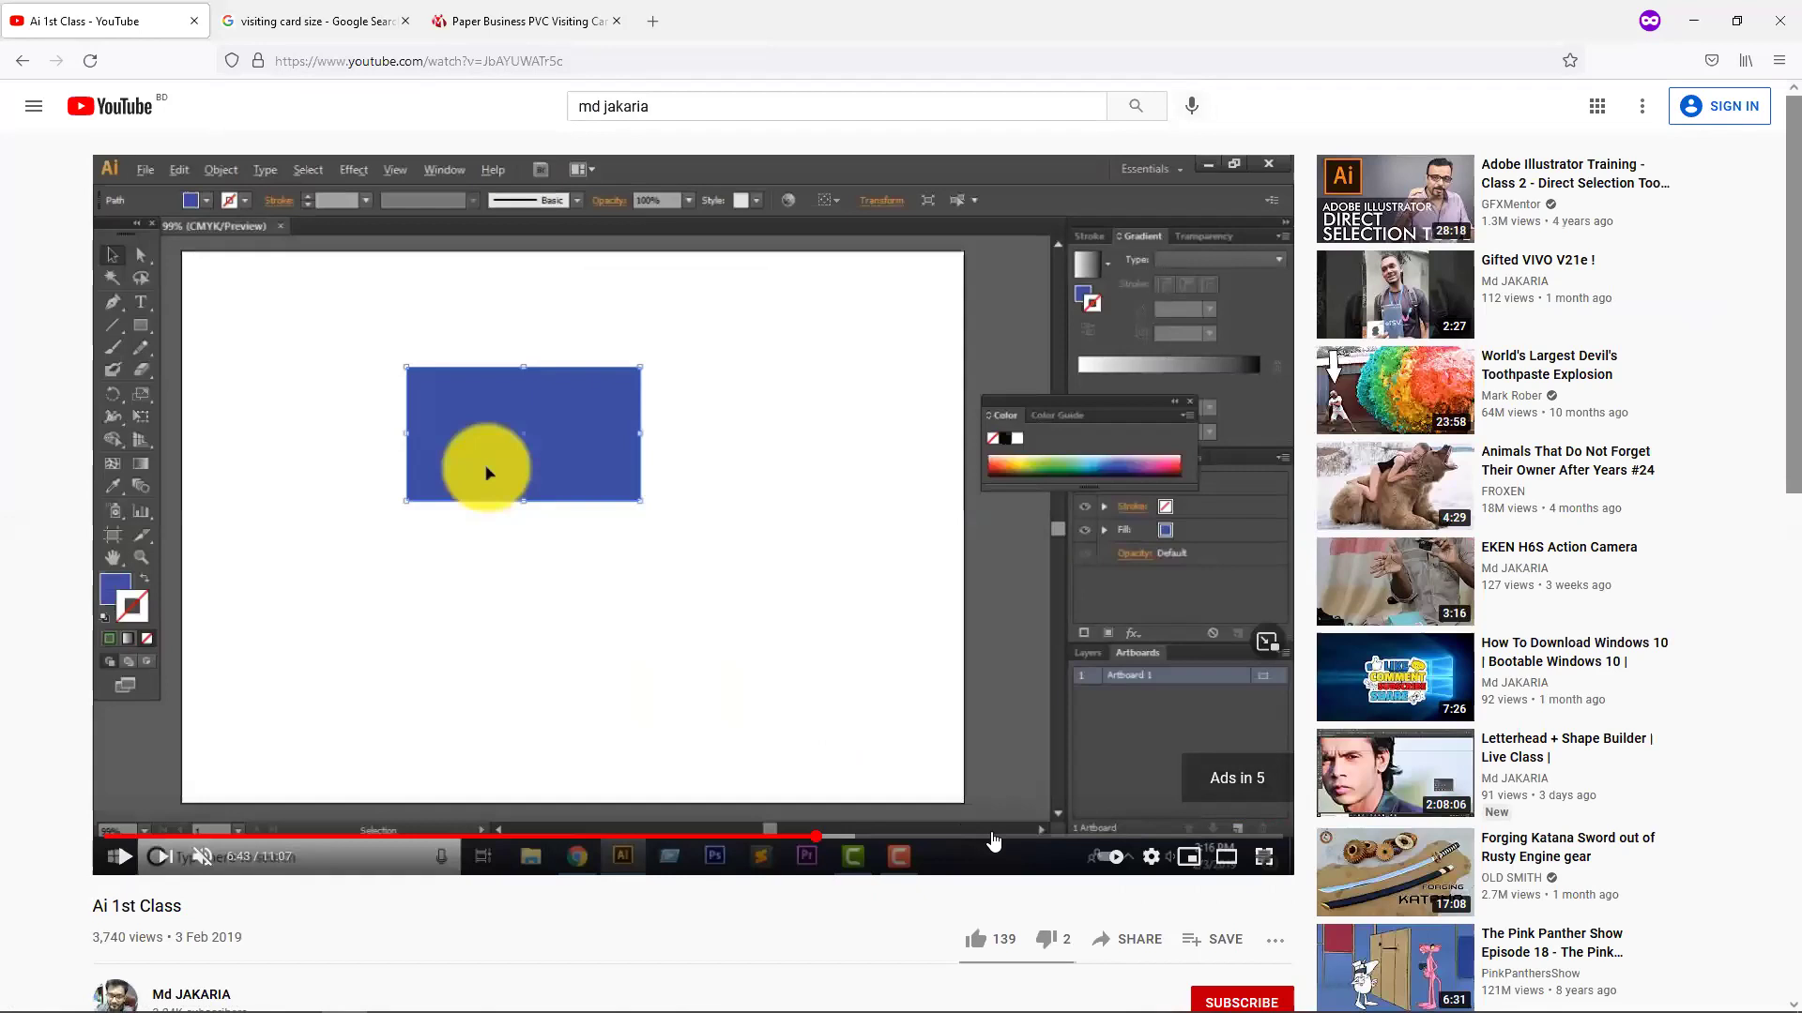
pyautogui.click(995, 837)
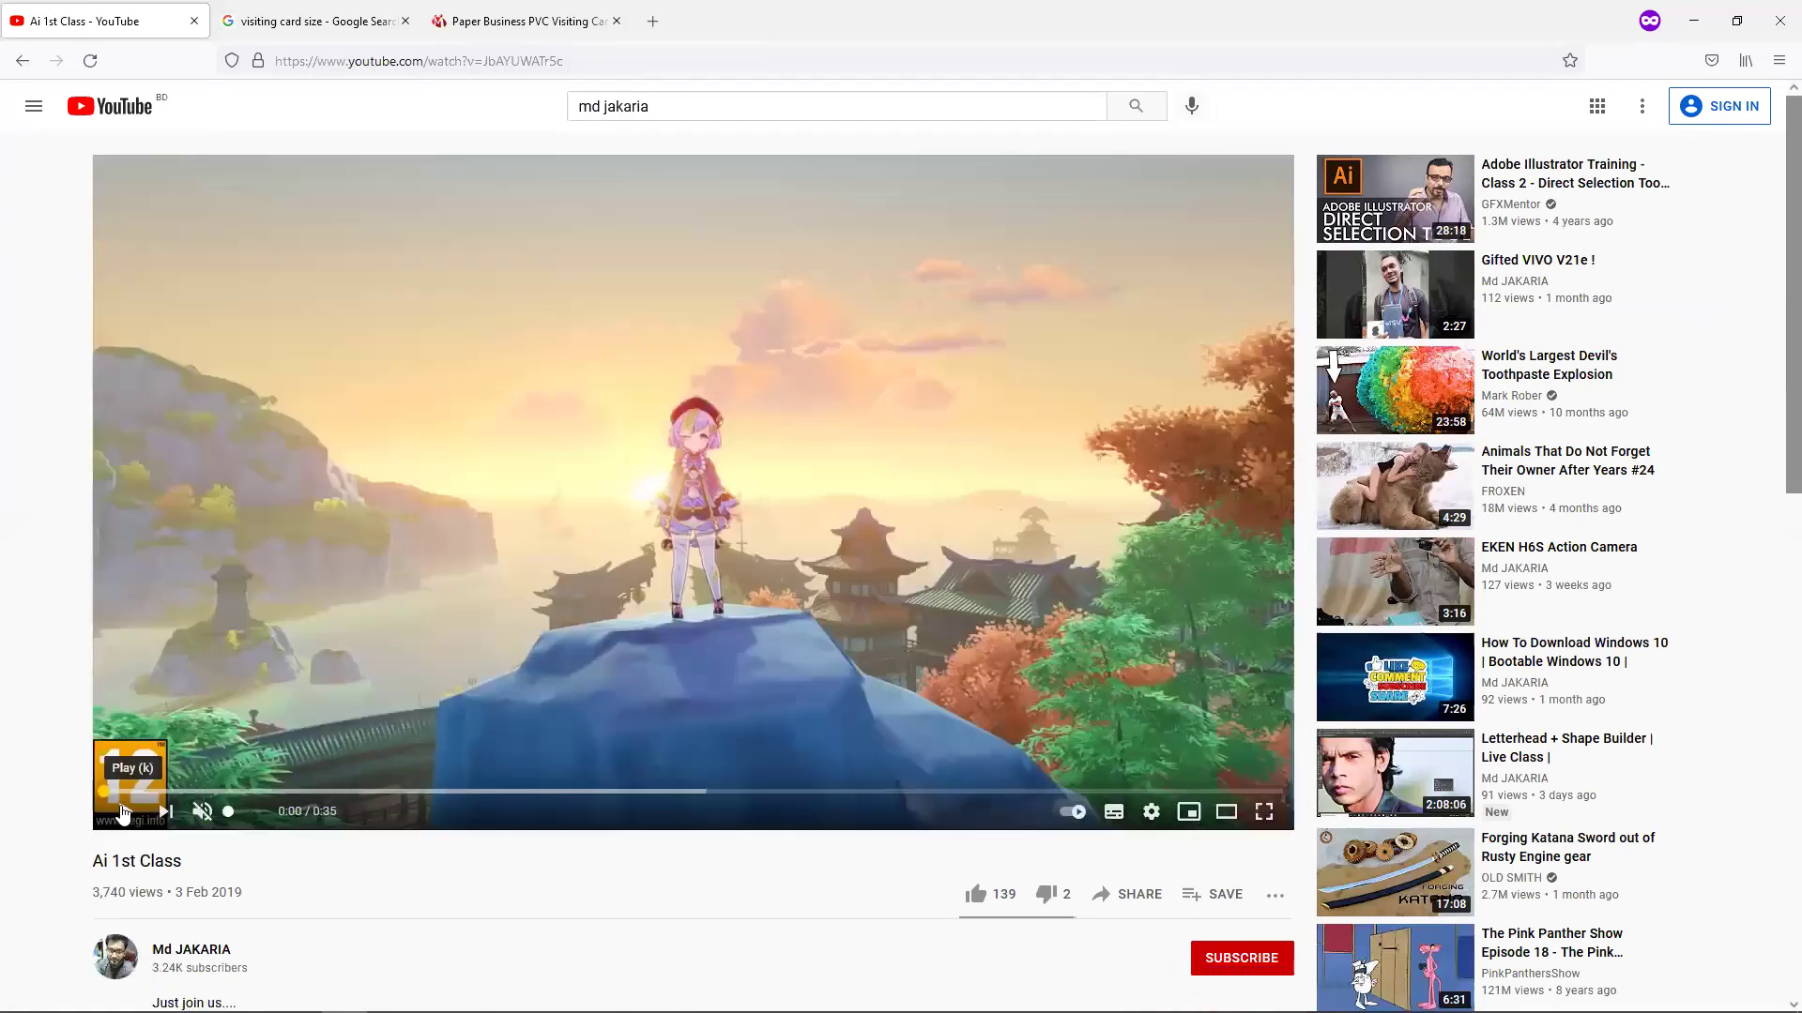
pyautogui.click(122, 813)
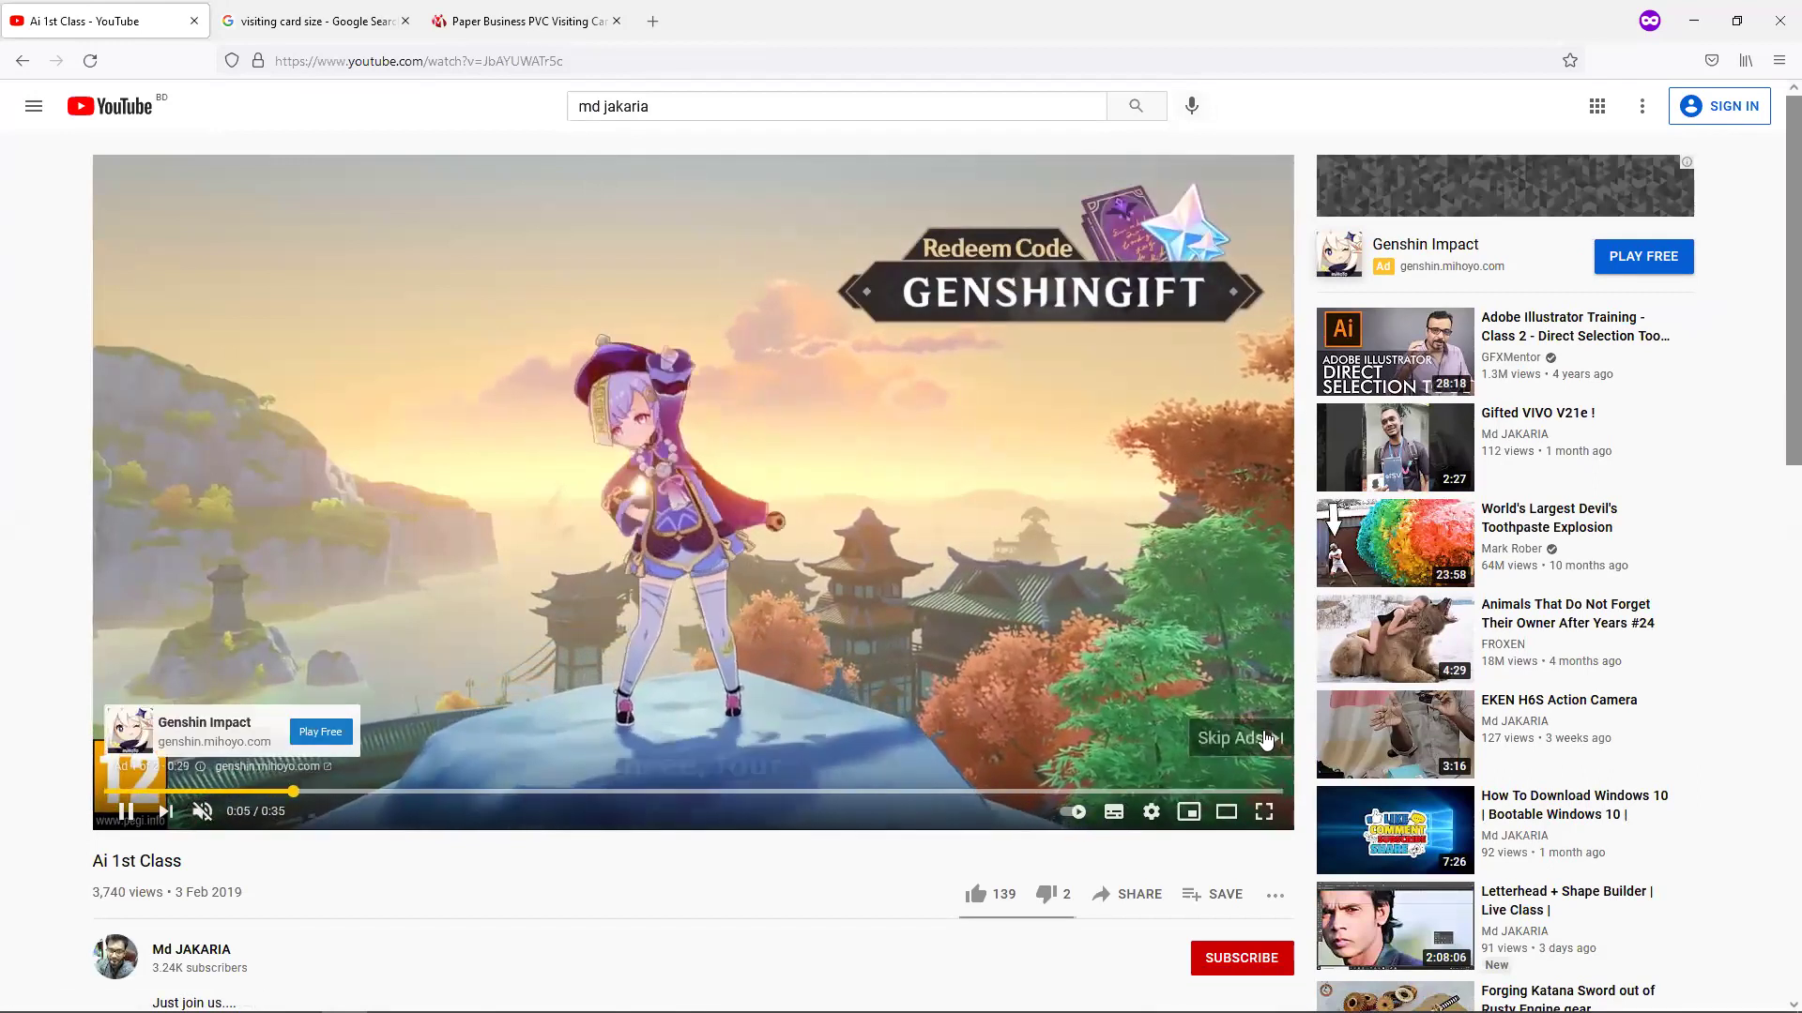
pyautogui.click(1266, 741)
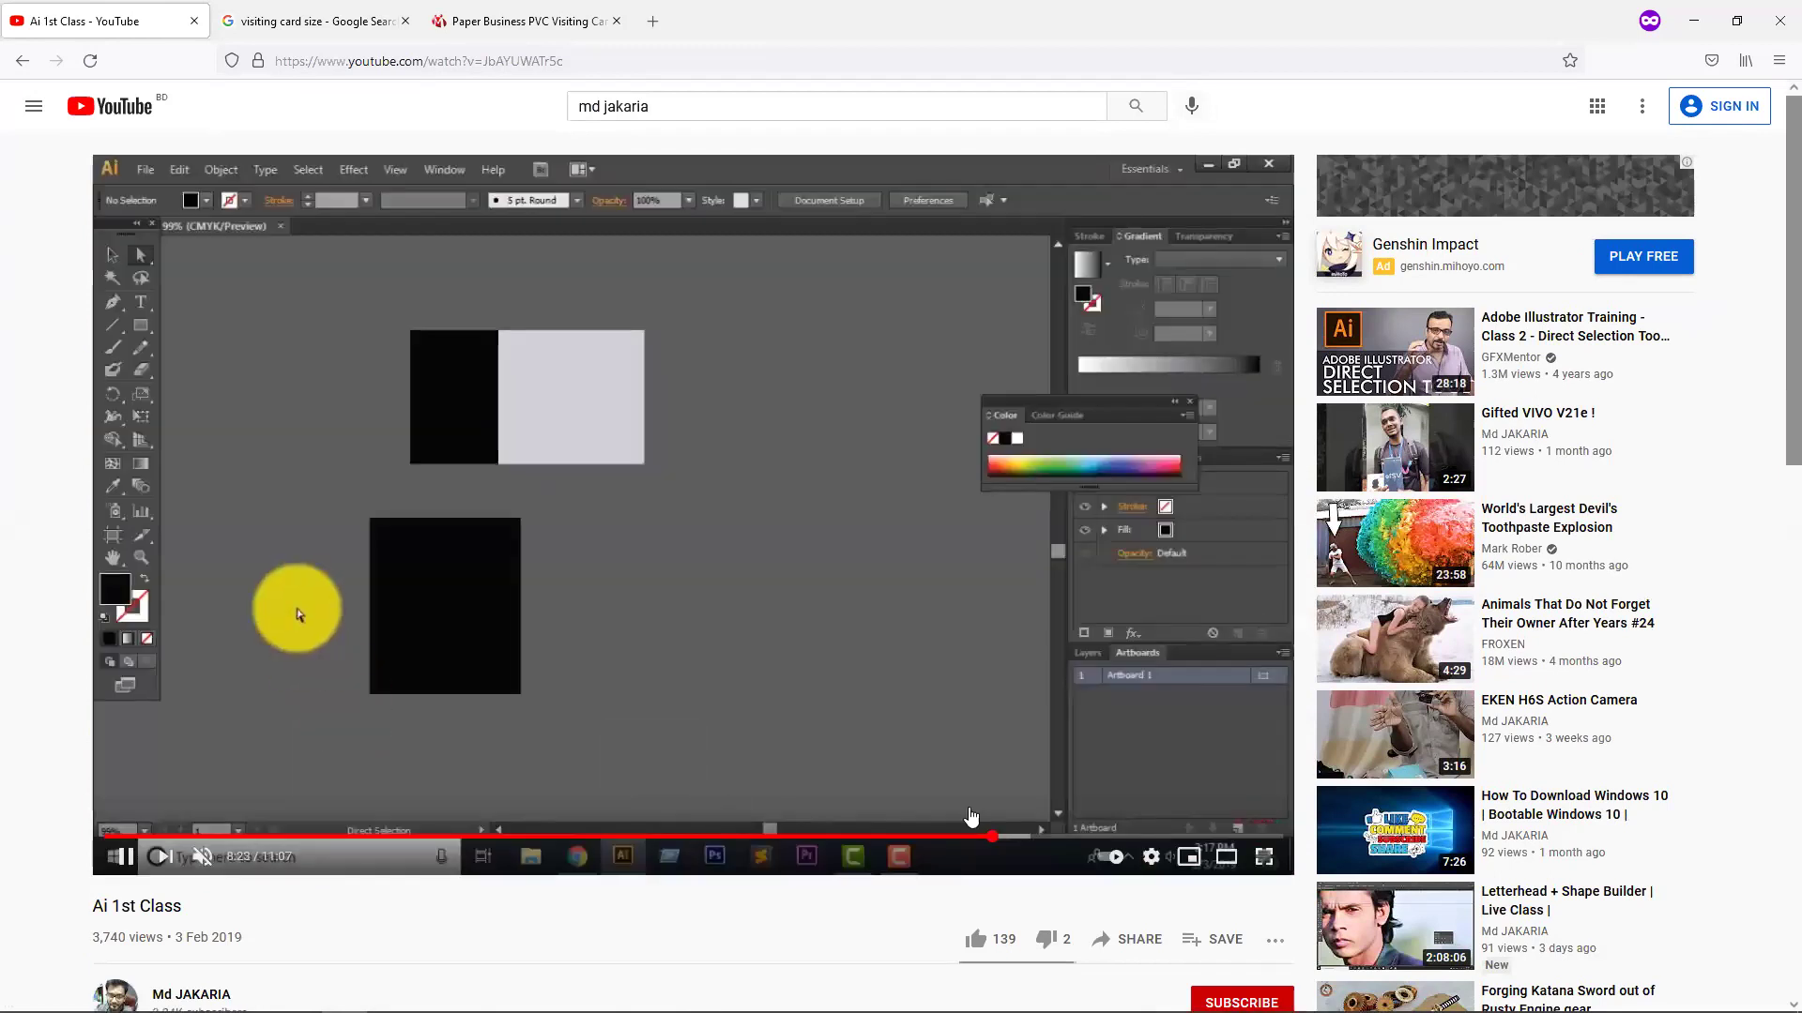
pyautogui.click(1168, 836)
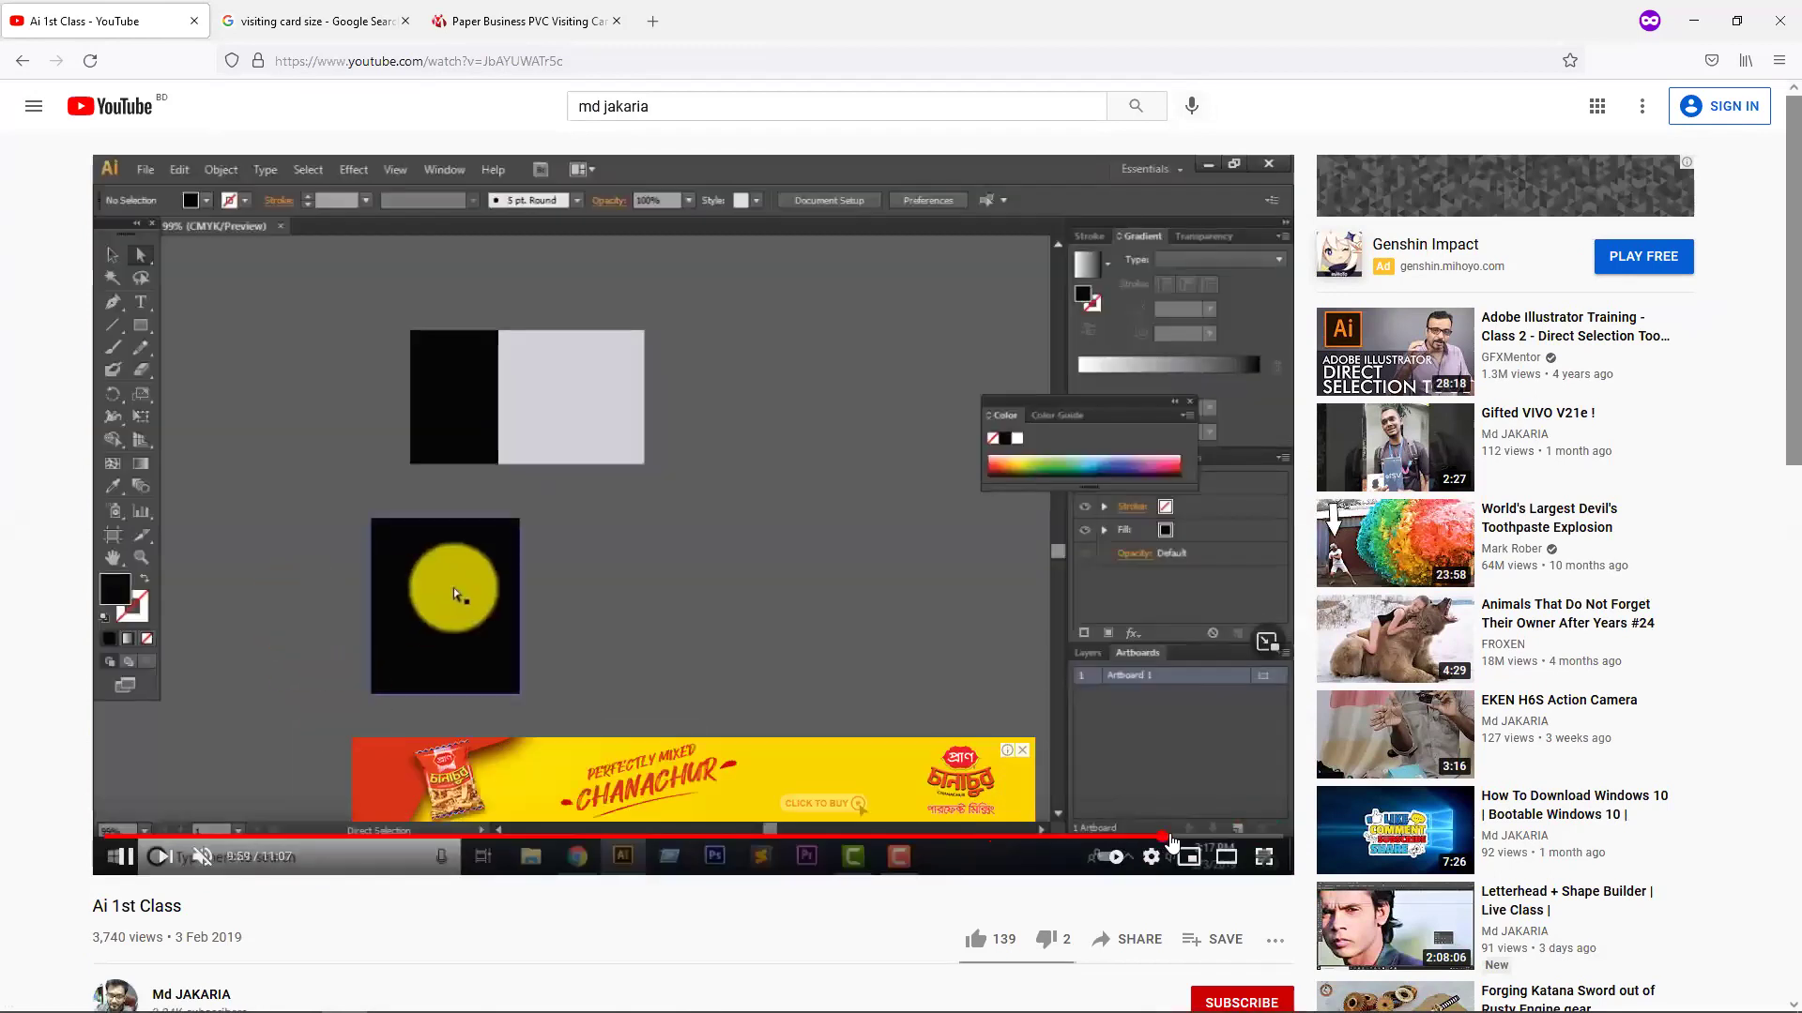
pyautogui.click(1217, 836)
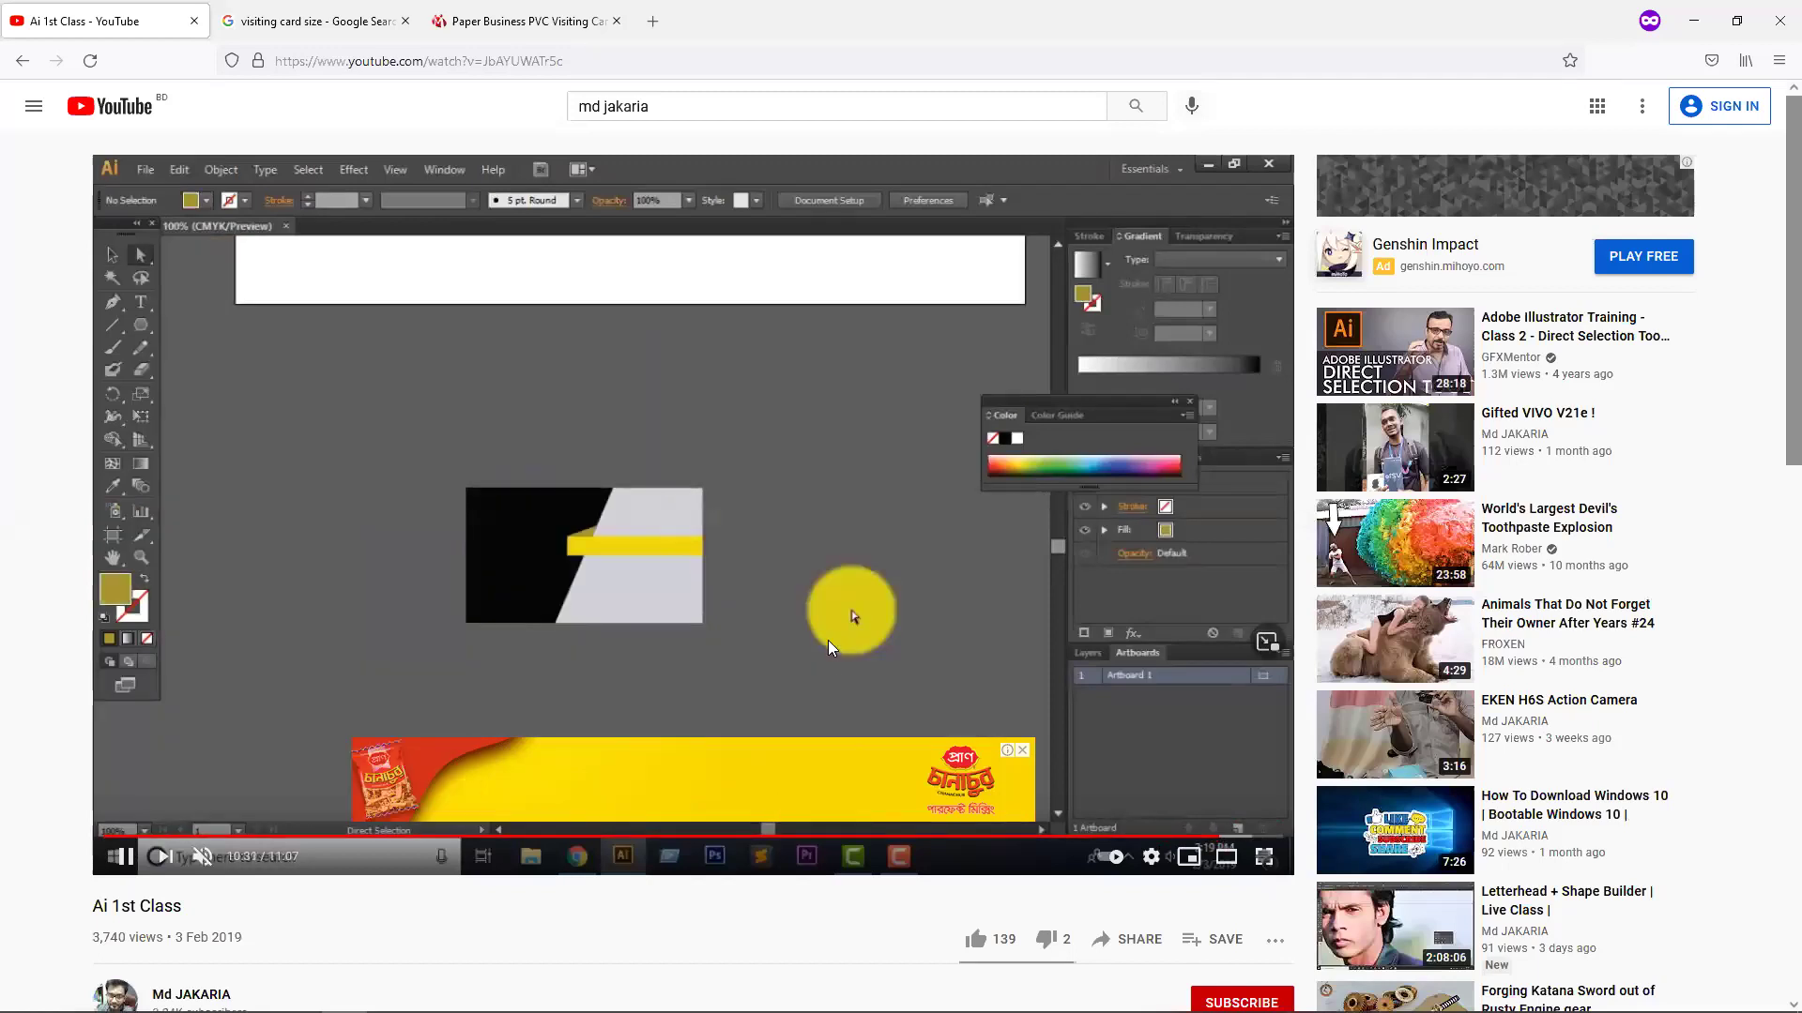
pyautogui.click(773, 569)
# Copy the video's URL from the address bar and return to Illustrator.
pyautogui.moveTo(182, 911); pyautogui.dragTo(90, 916)
pyautogui.click(302, 911)
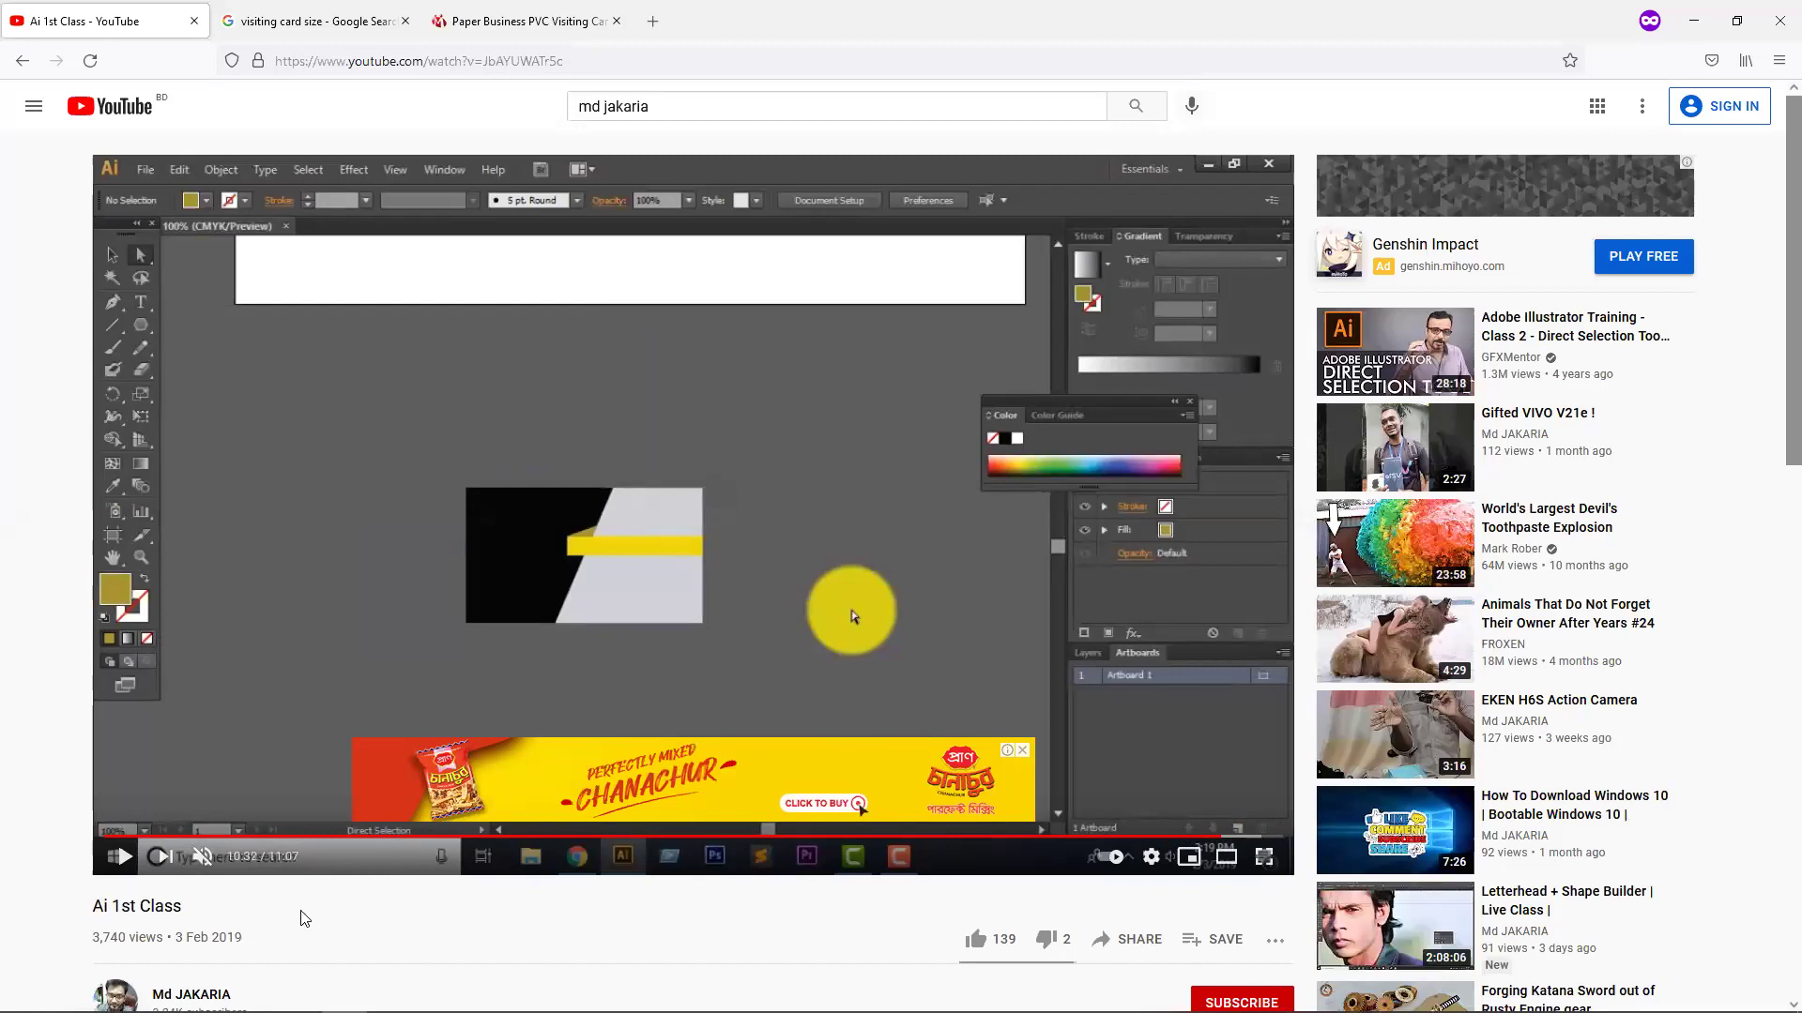
pyautogui.rightClick(479, 58)
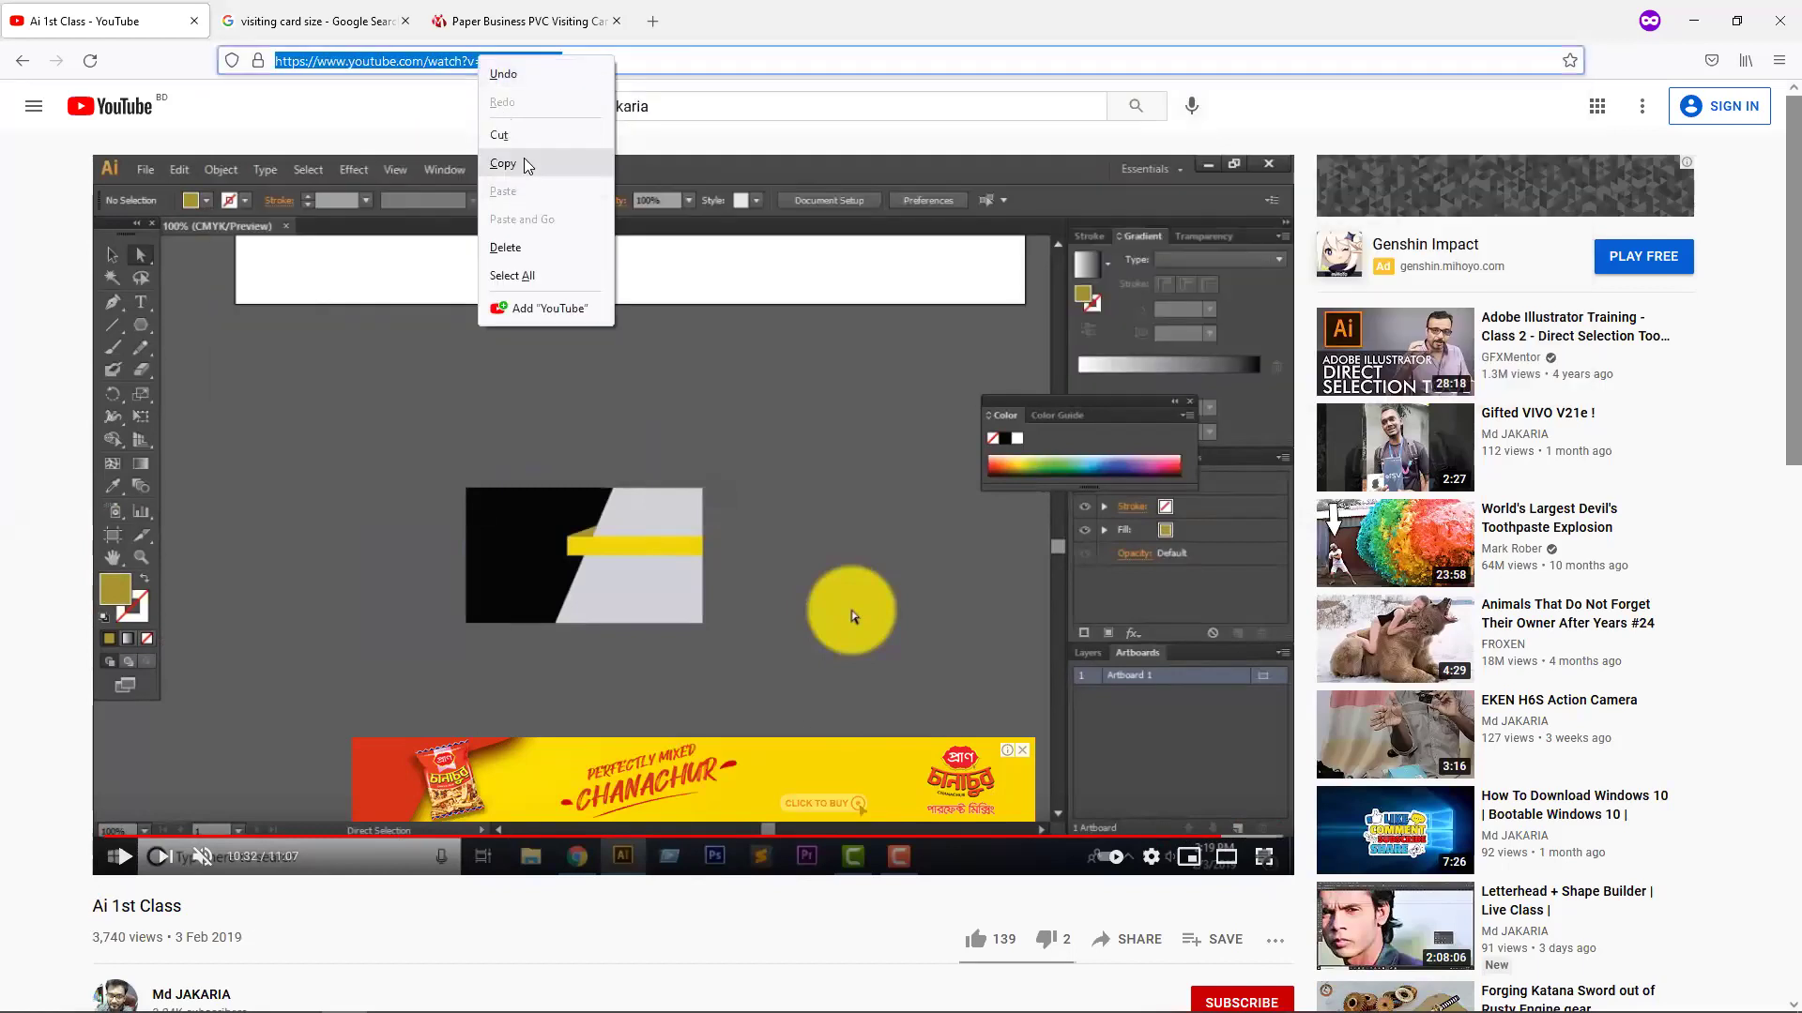
pyautogui.click(535, 169)
pyautogui.hotkey('alt', 'Tab')
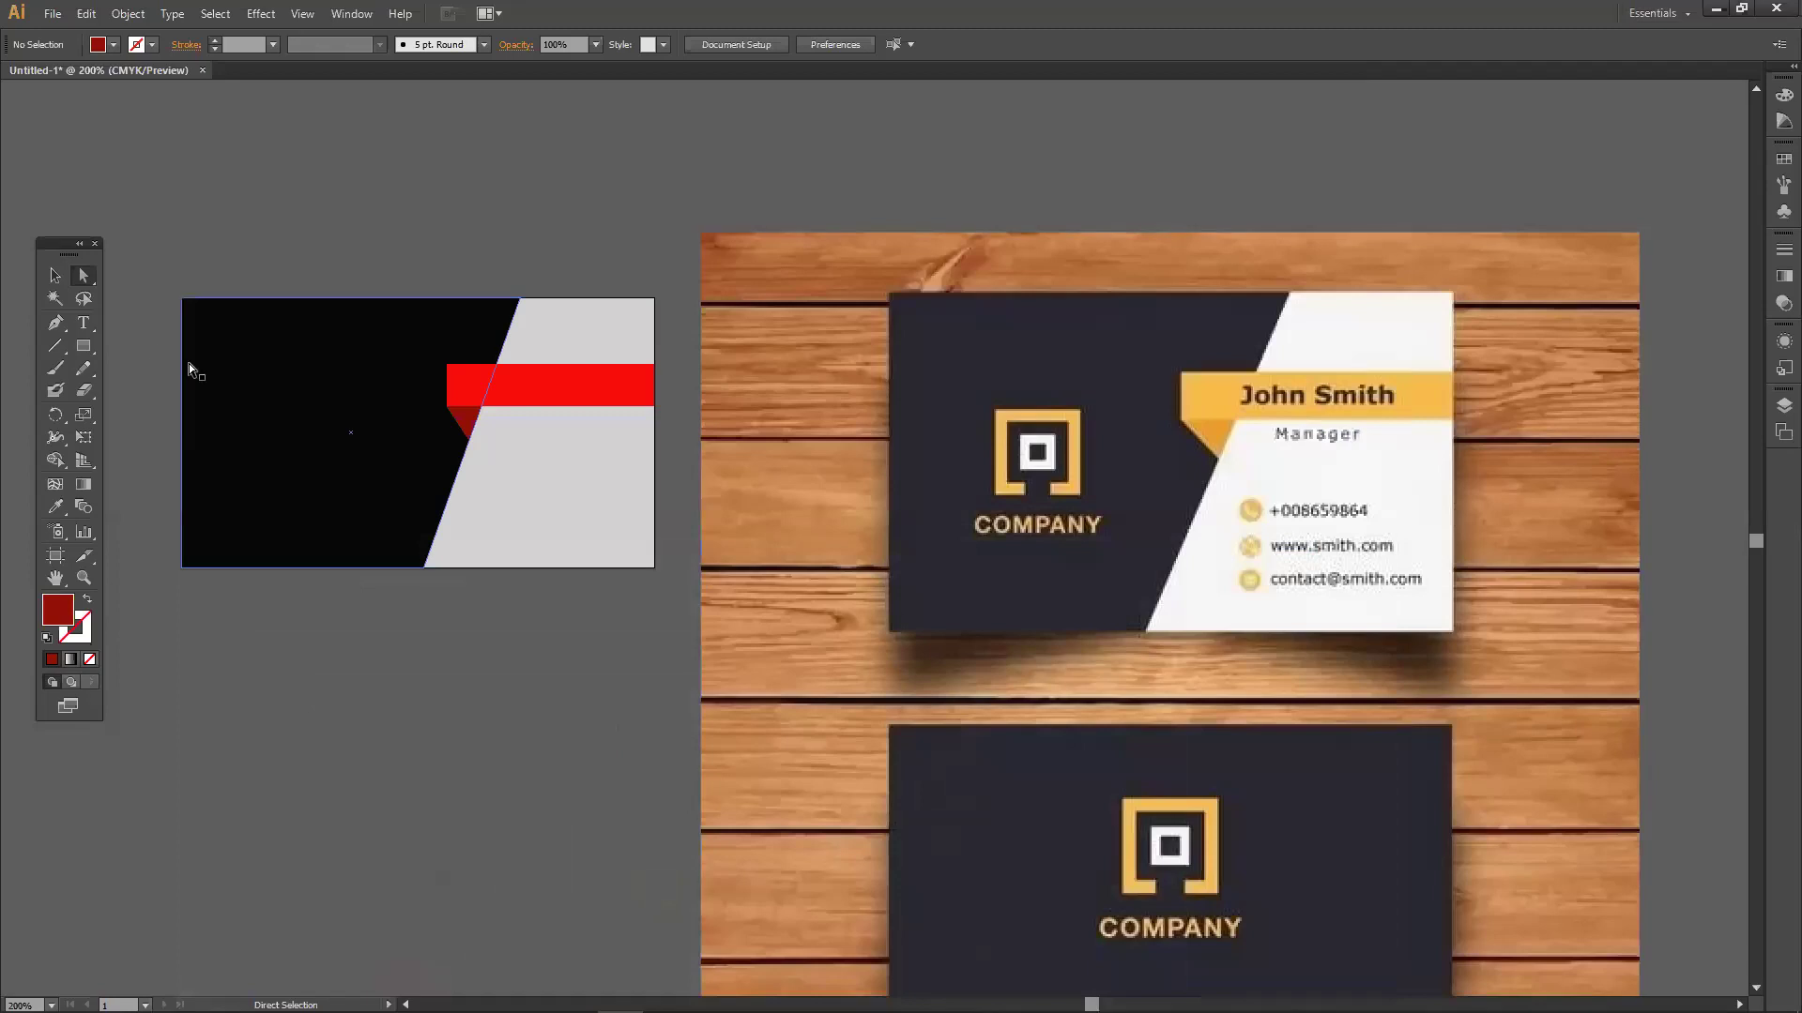
# Drag the wood reference photo right to show both sample cards, then select the red bar.
pyautogui.click(54, 275)
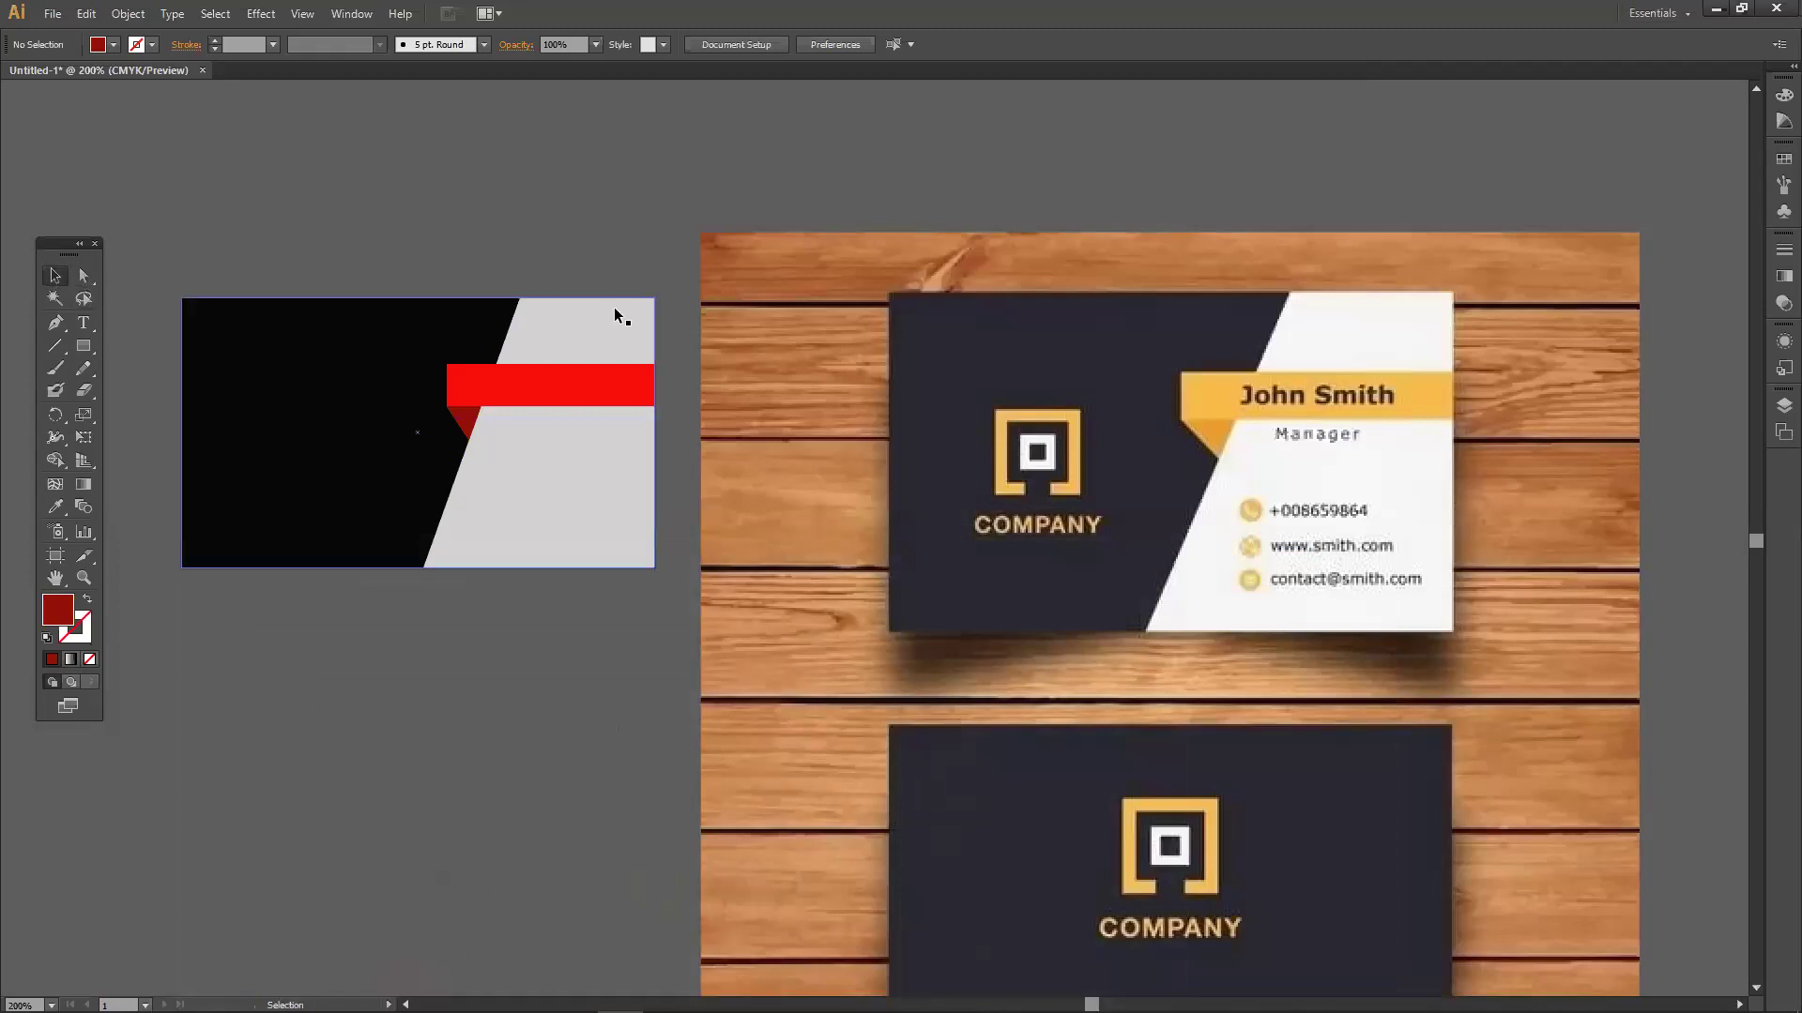
pyautogui.moveTo(856, 388); pyautogui.dragTo(913, 284)
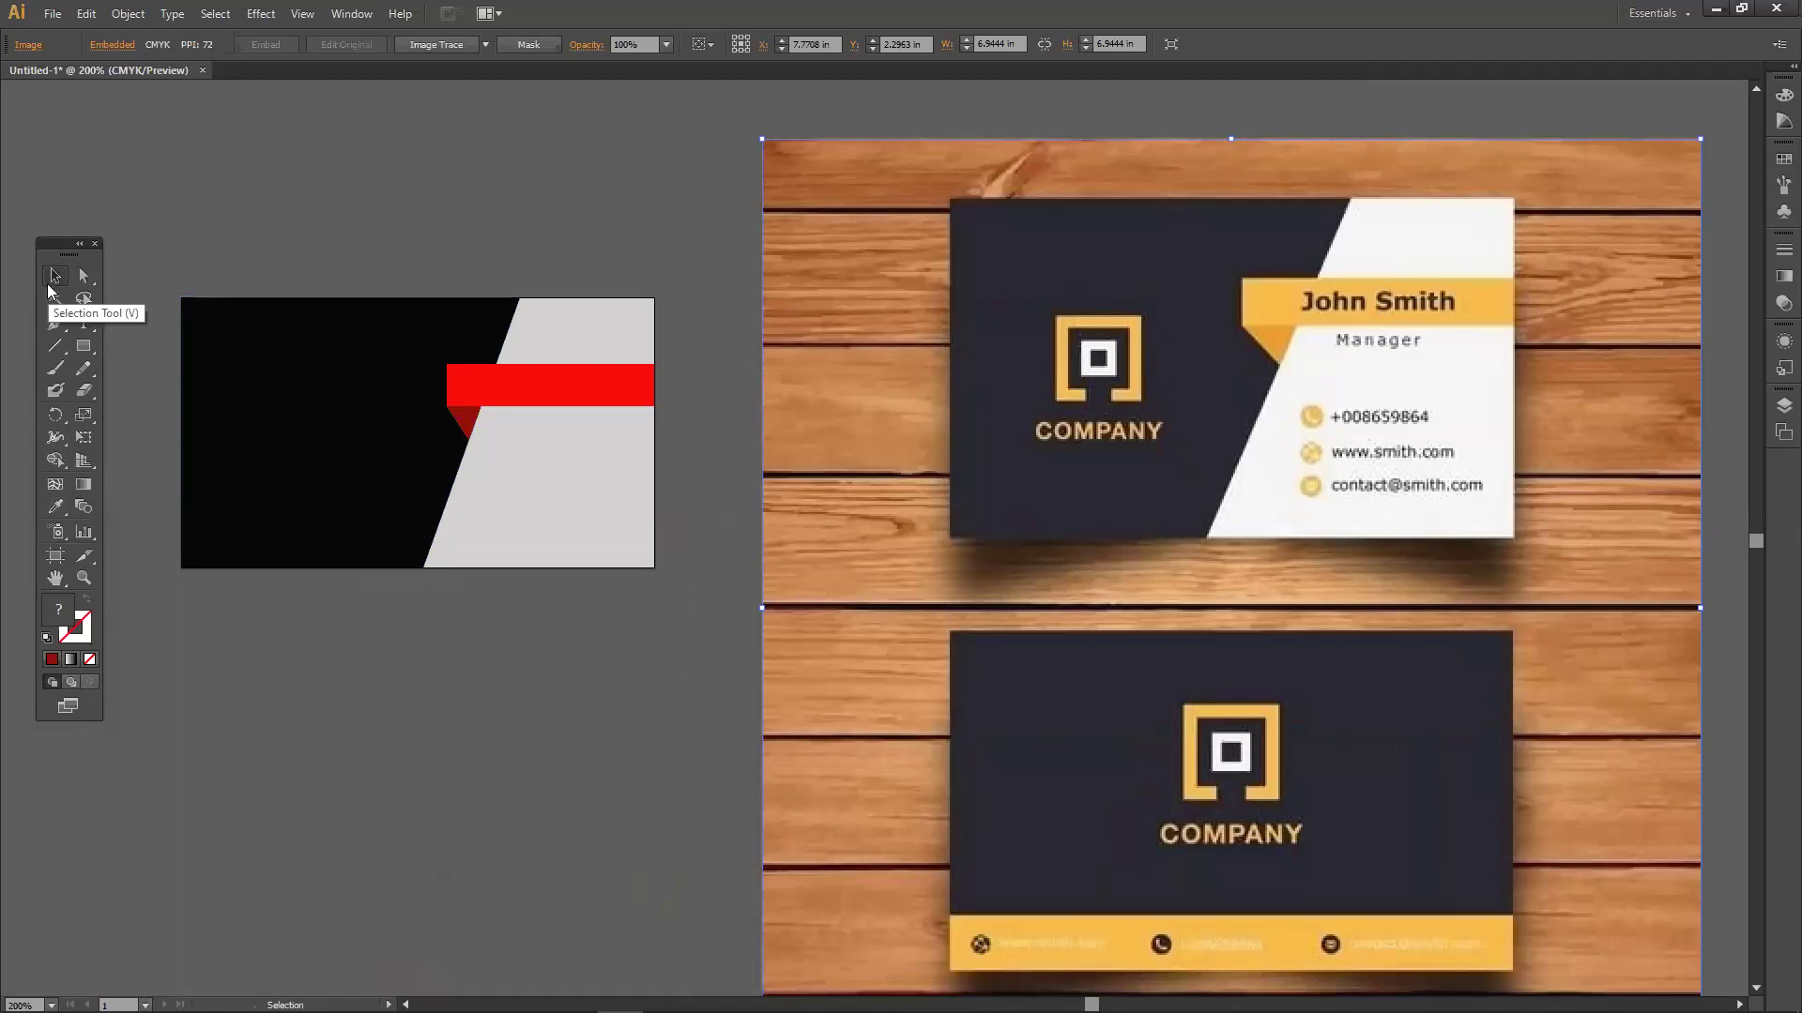
pyautogui.moveTo(557, 391)
pyautogui.mouseDown()
pyautogui.moveTo(561, 229)
pyautogui.moveTo(582, 379)
pyautogui.mouseUp()
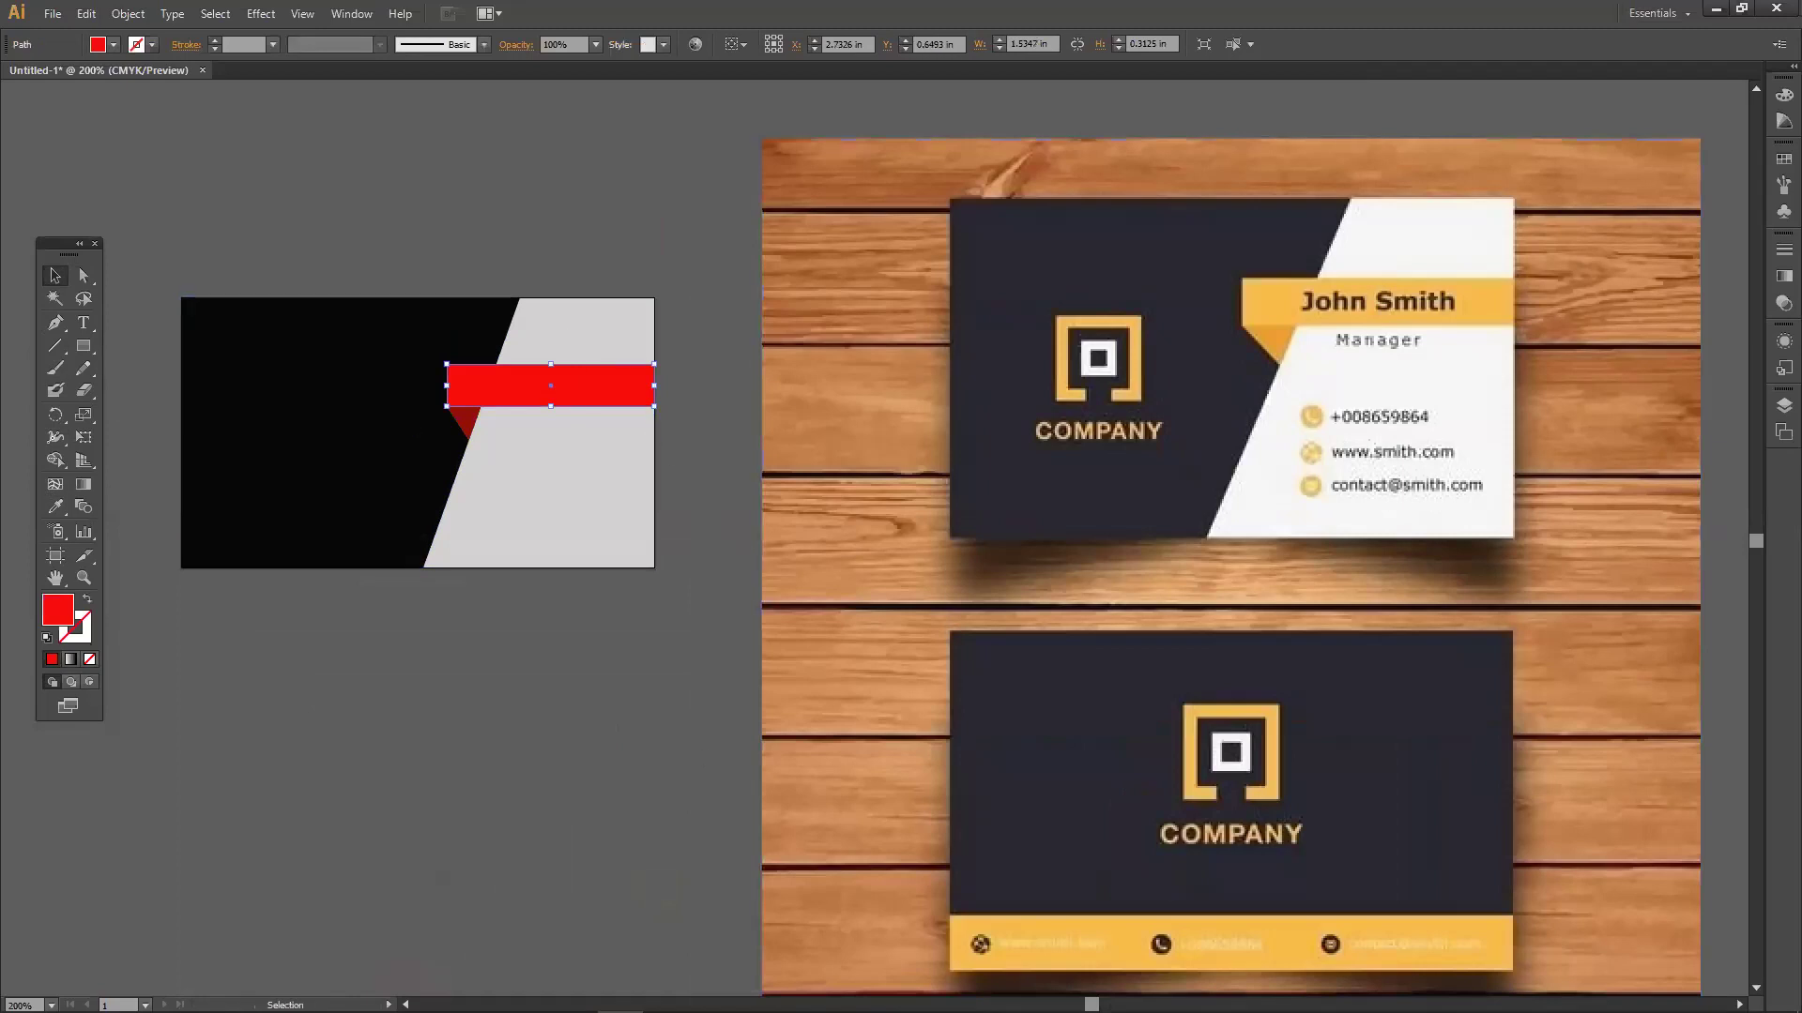
# Eyedrop various reference card colours onto the bar, ending on the banner's yellow.
pyautogui.click(61, 507)
pyautogui.click(1506, 300)
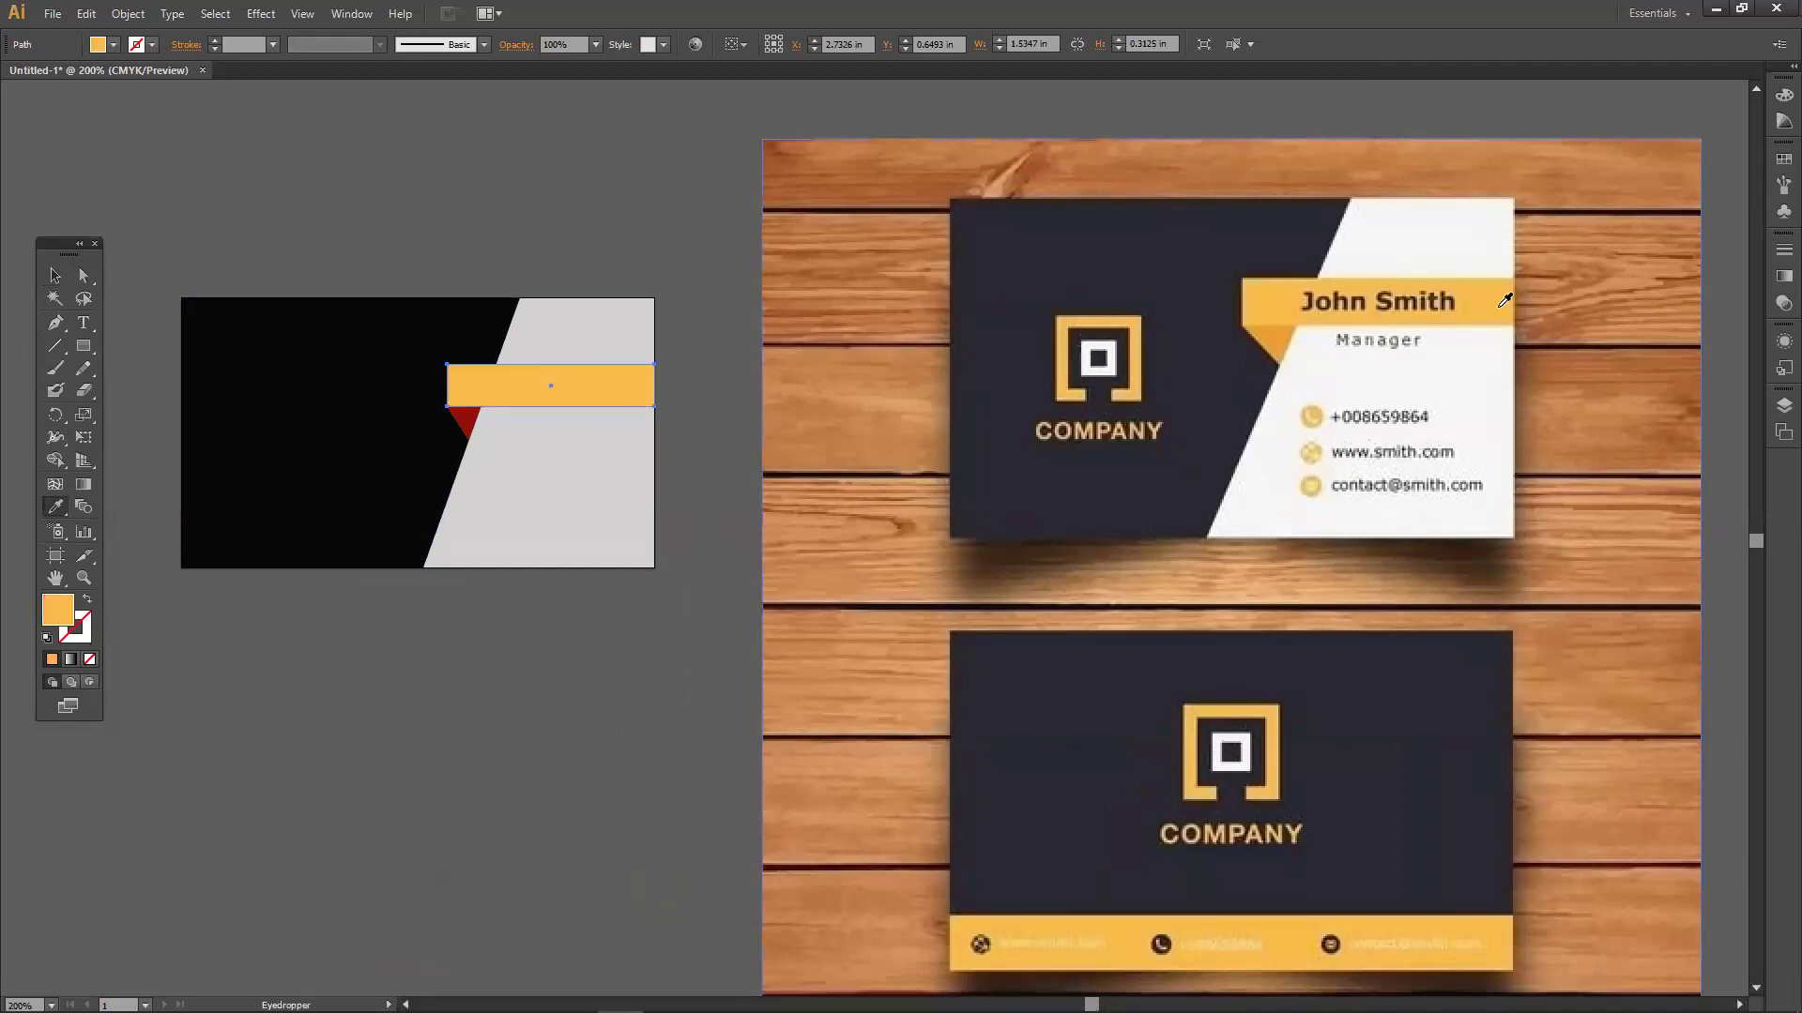
pyautogui.click(1430, 255)
pyautogui.click(1270, 214)
pyautogui.click(1315, 378)
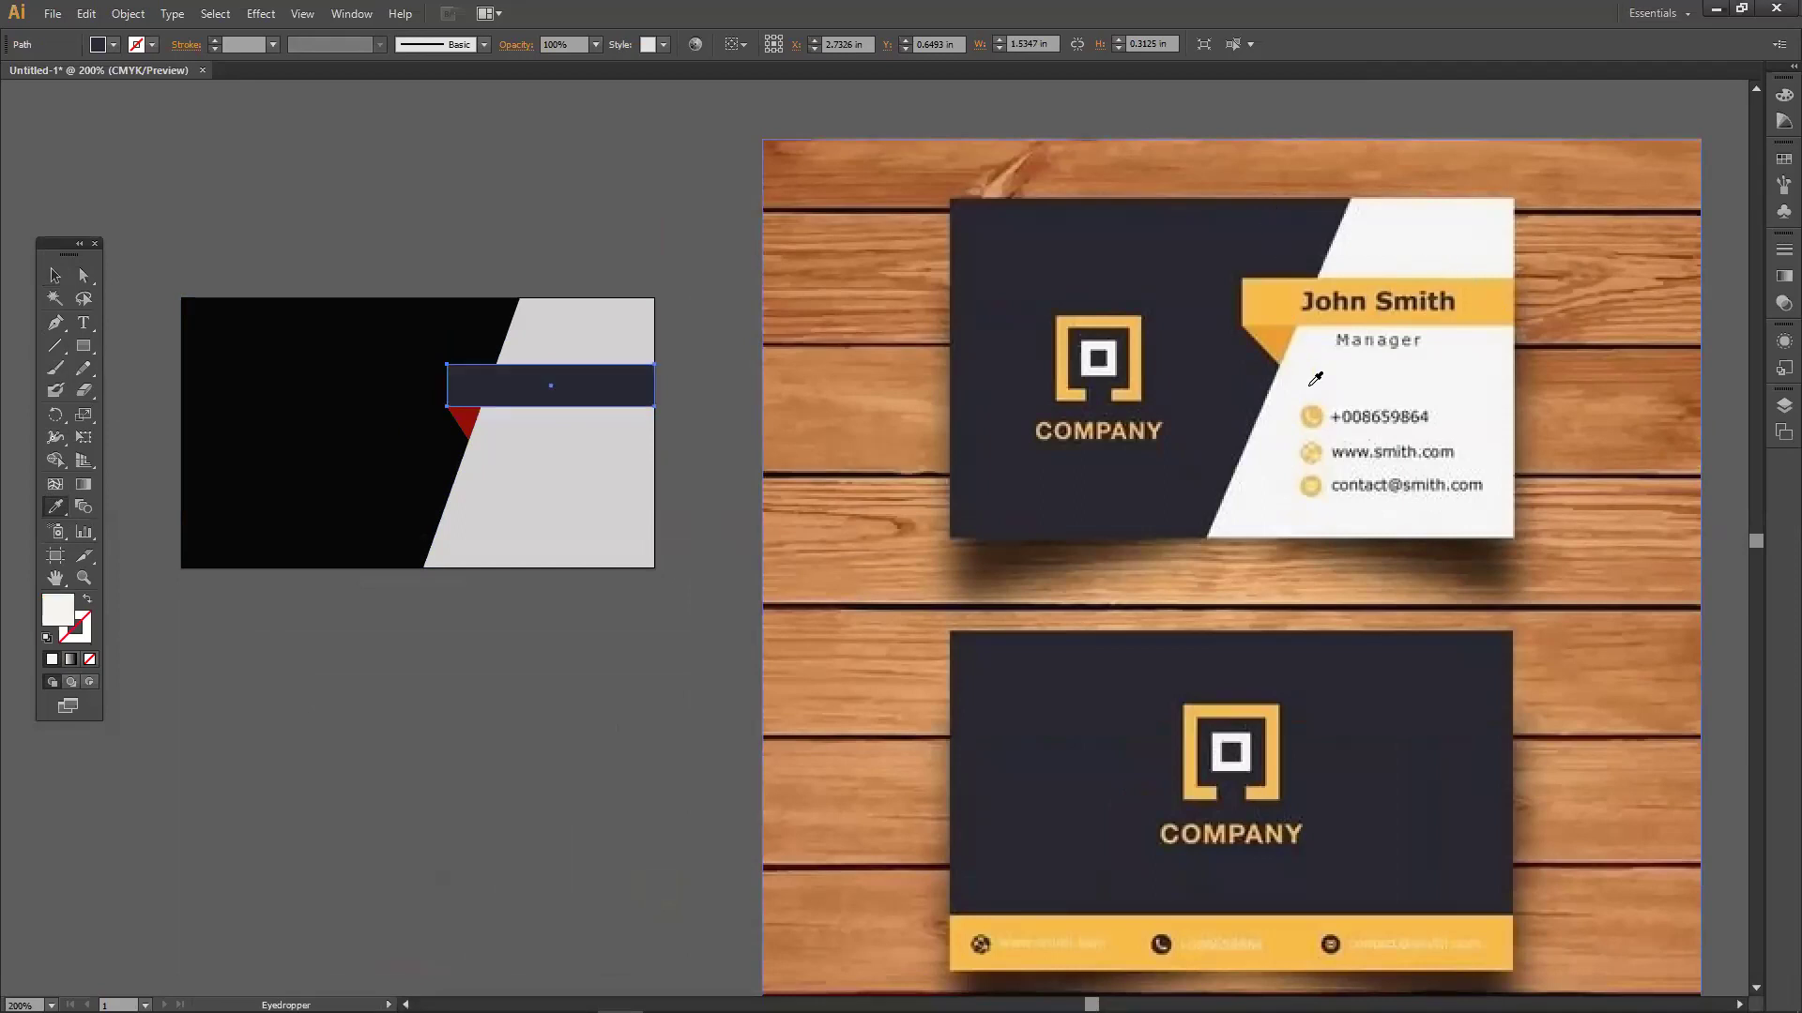
pyautogui.click(1129, 382)
pyautogui.click(1129, 425)
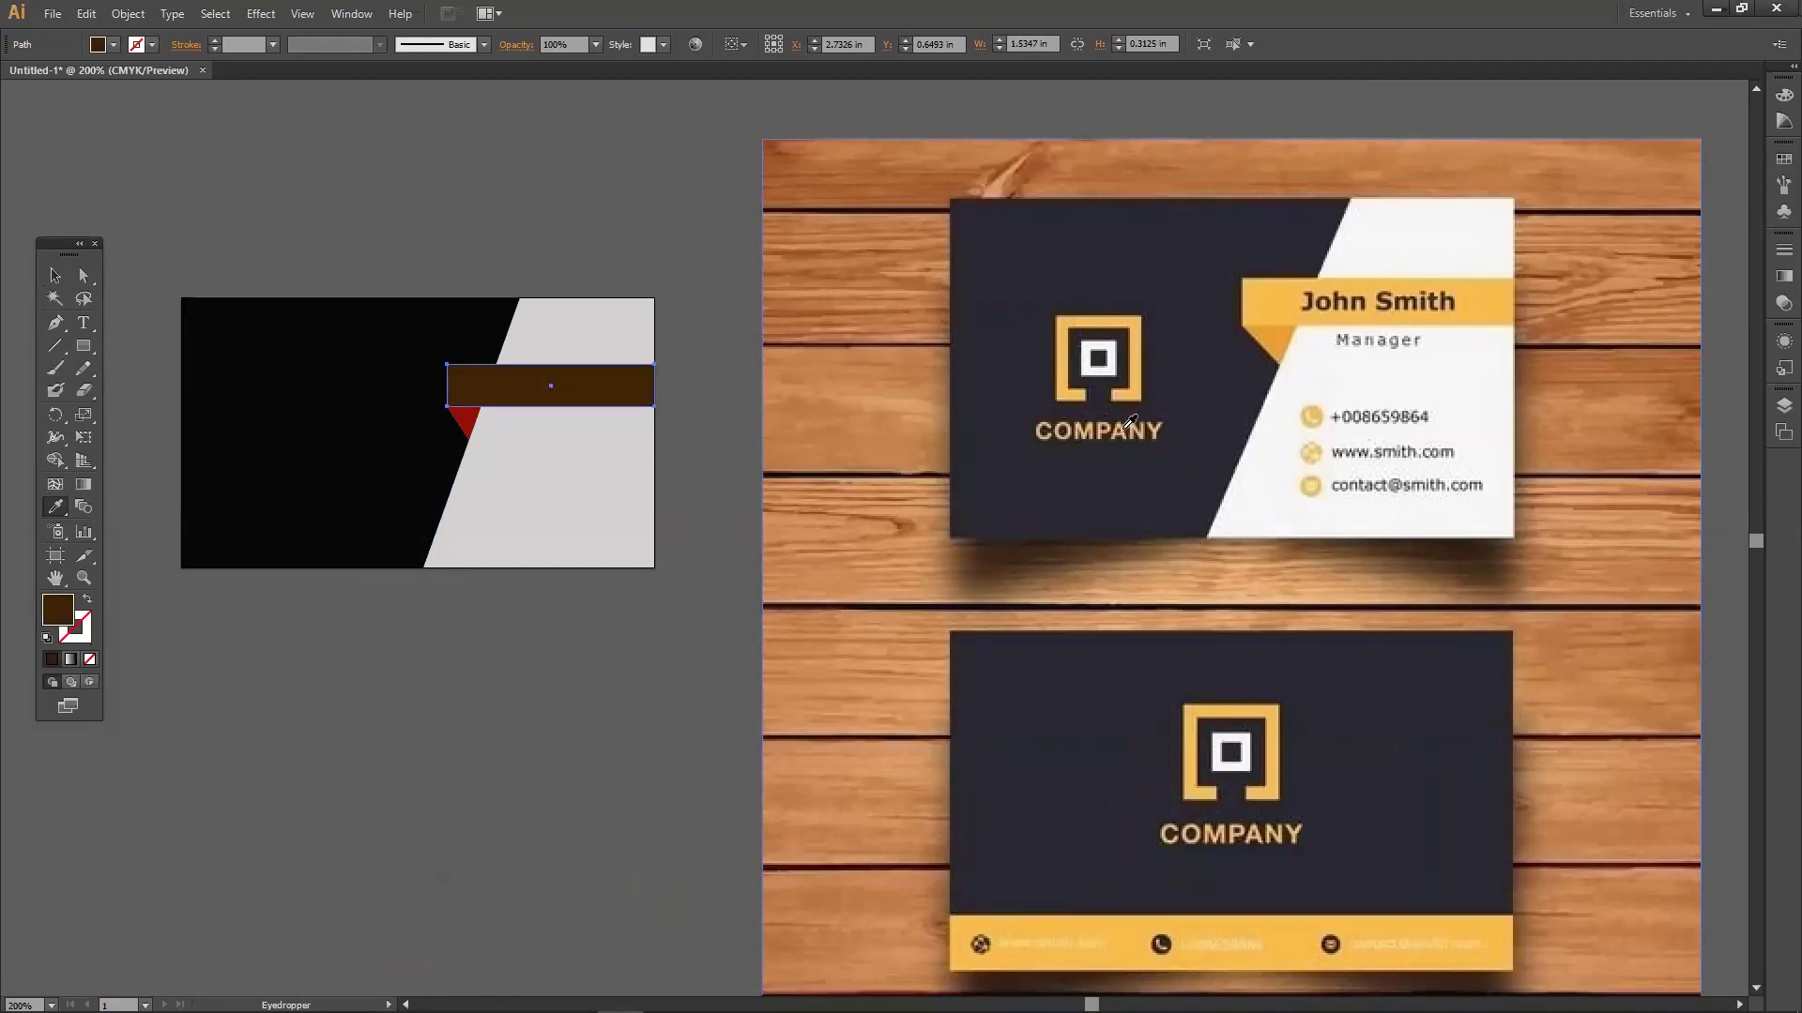
pyautogui.click(1273, 306)
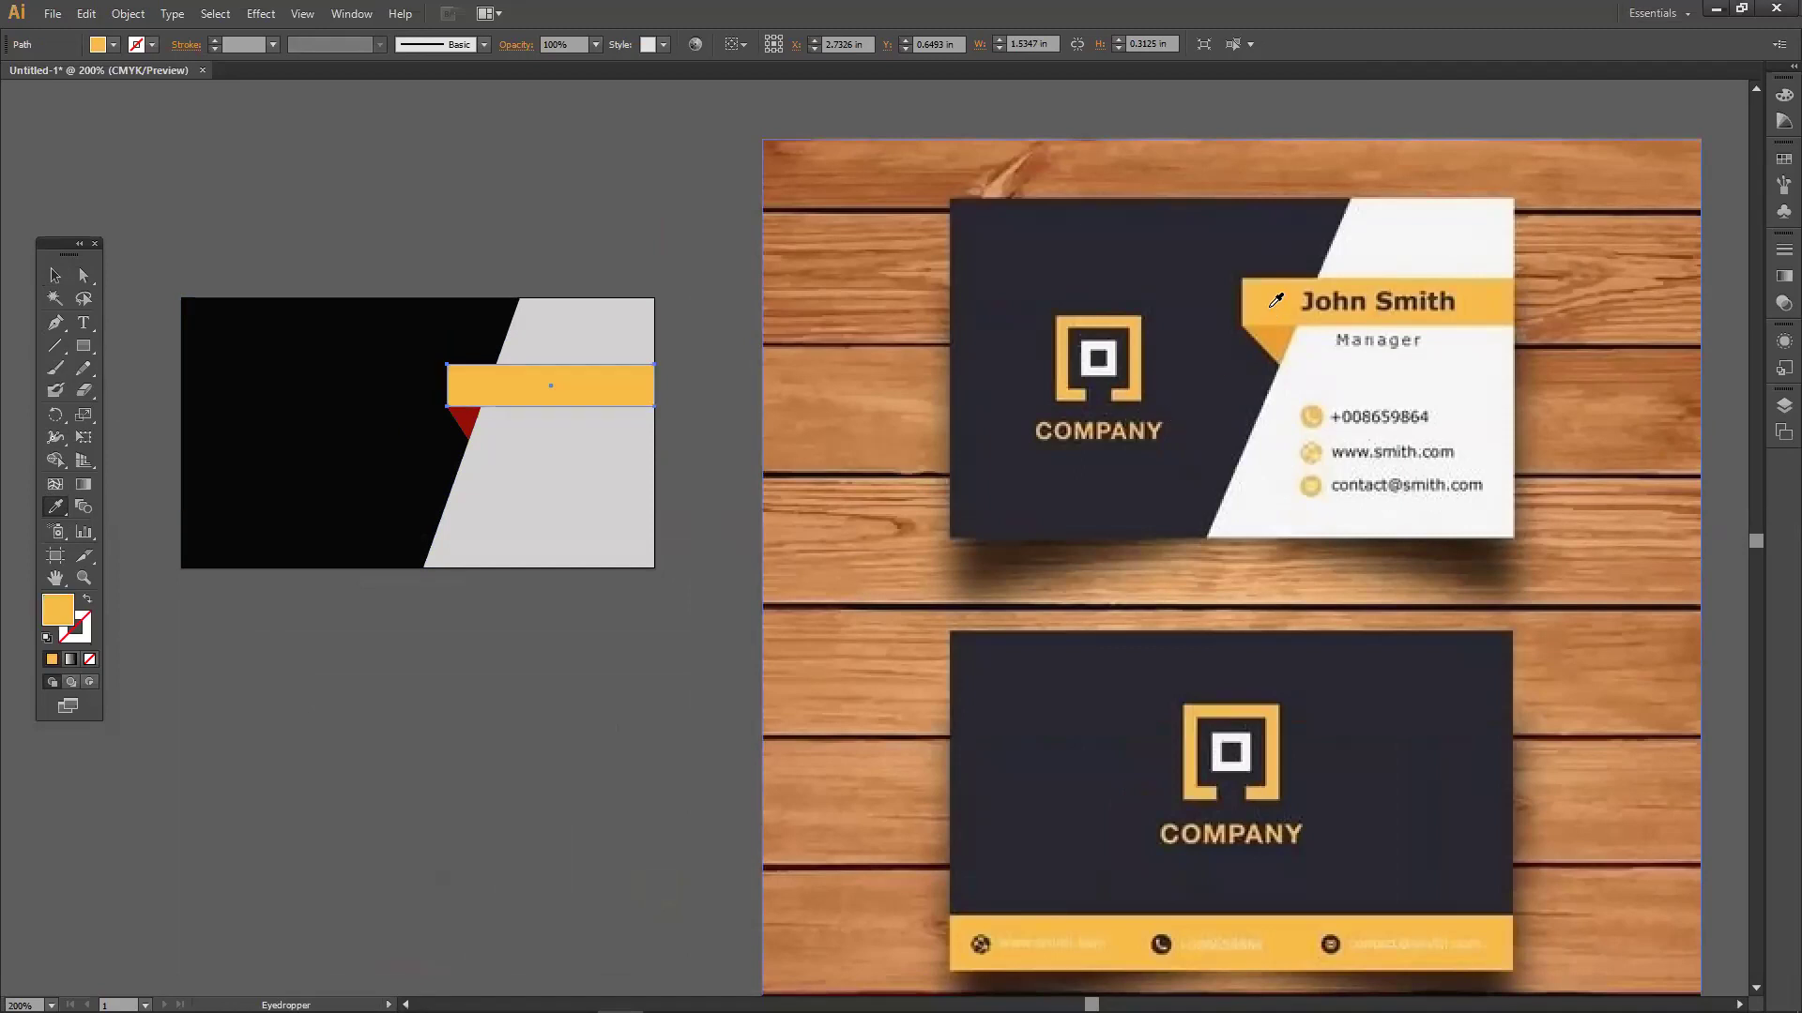
# Reselect the bar and resample it to the reference banner's yellow.
pyautogui.click(54, 508)
pyautogui.click(132, 522)
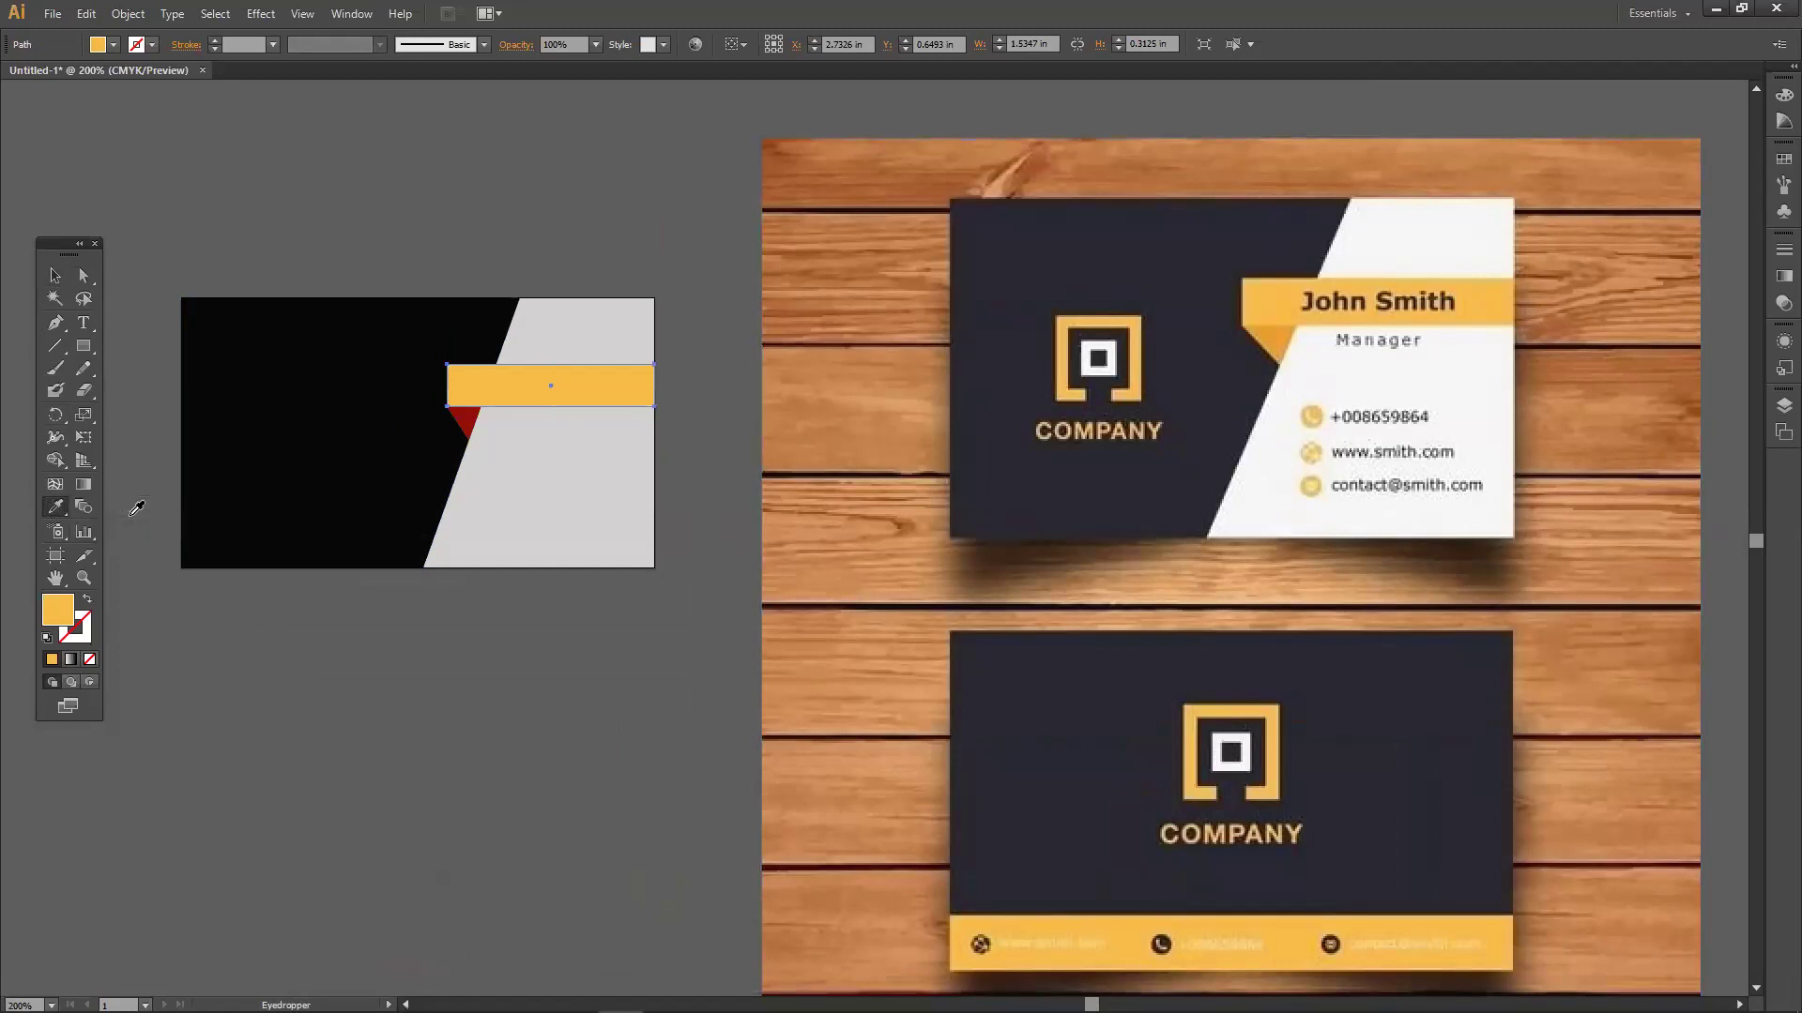
pyautogui.click(55, 275)
pyautogui.click(325, 689)
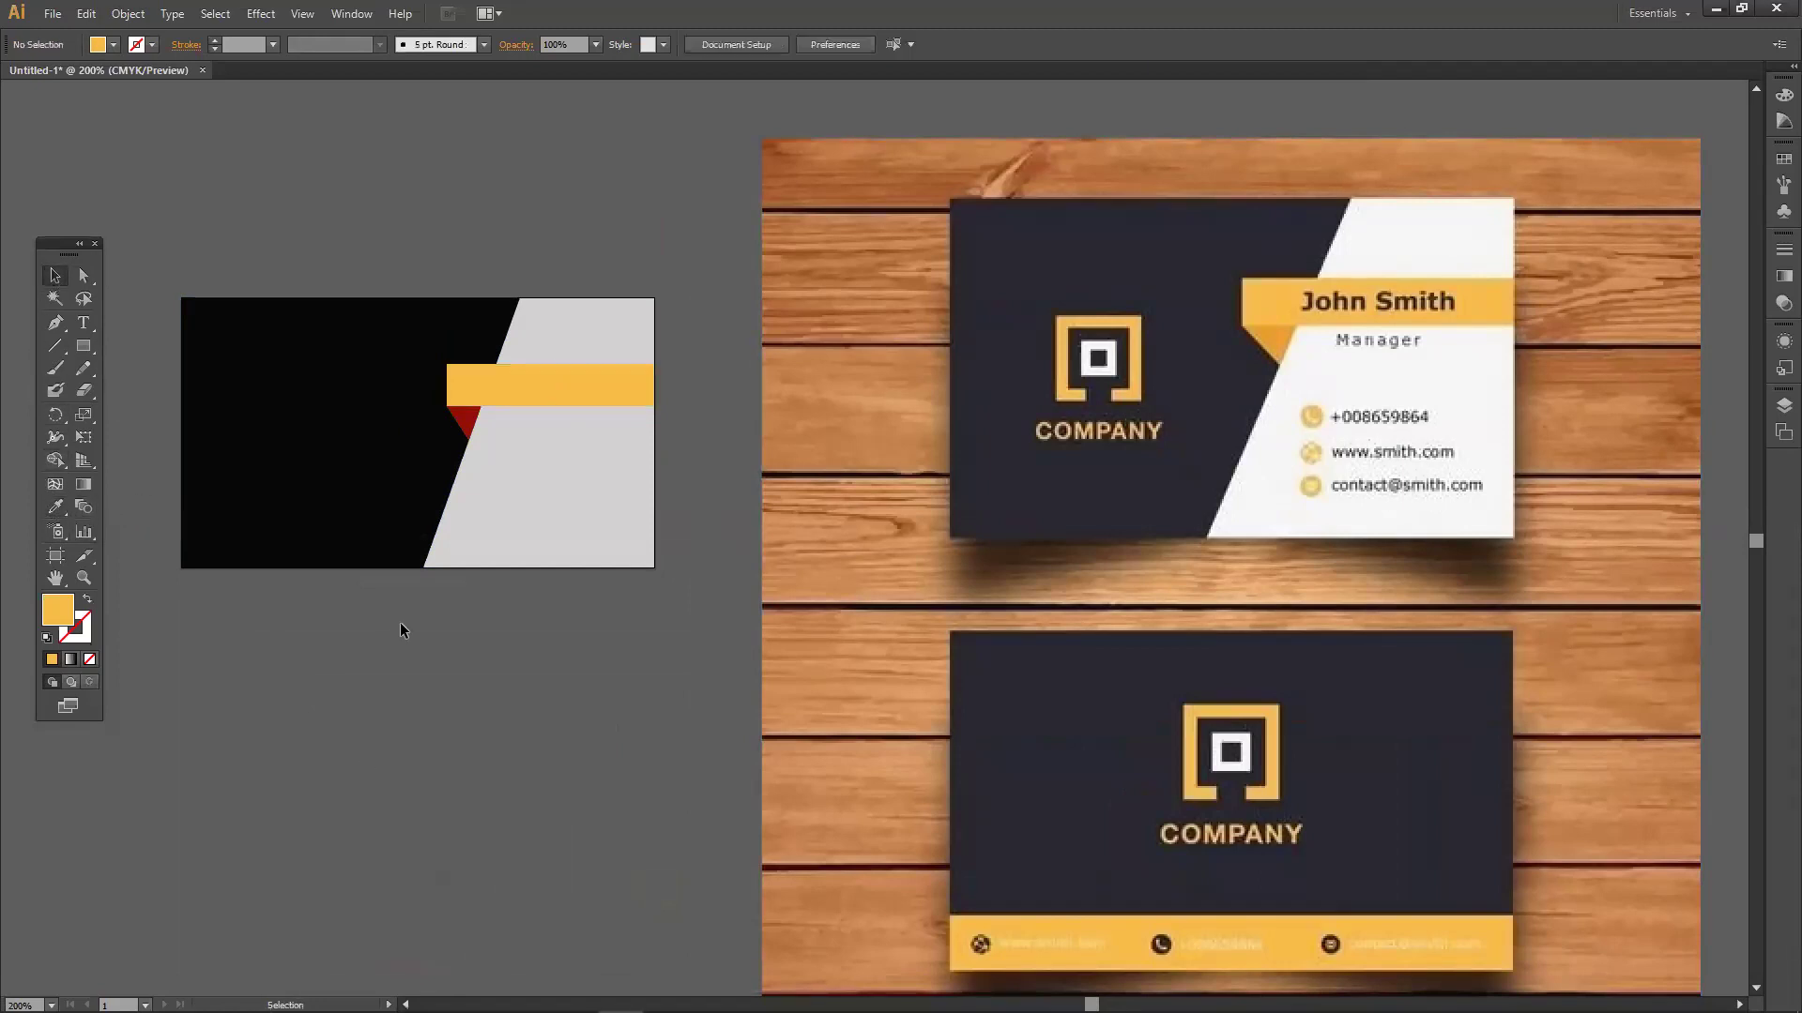
pyautogui.click(515, 393)
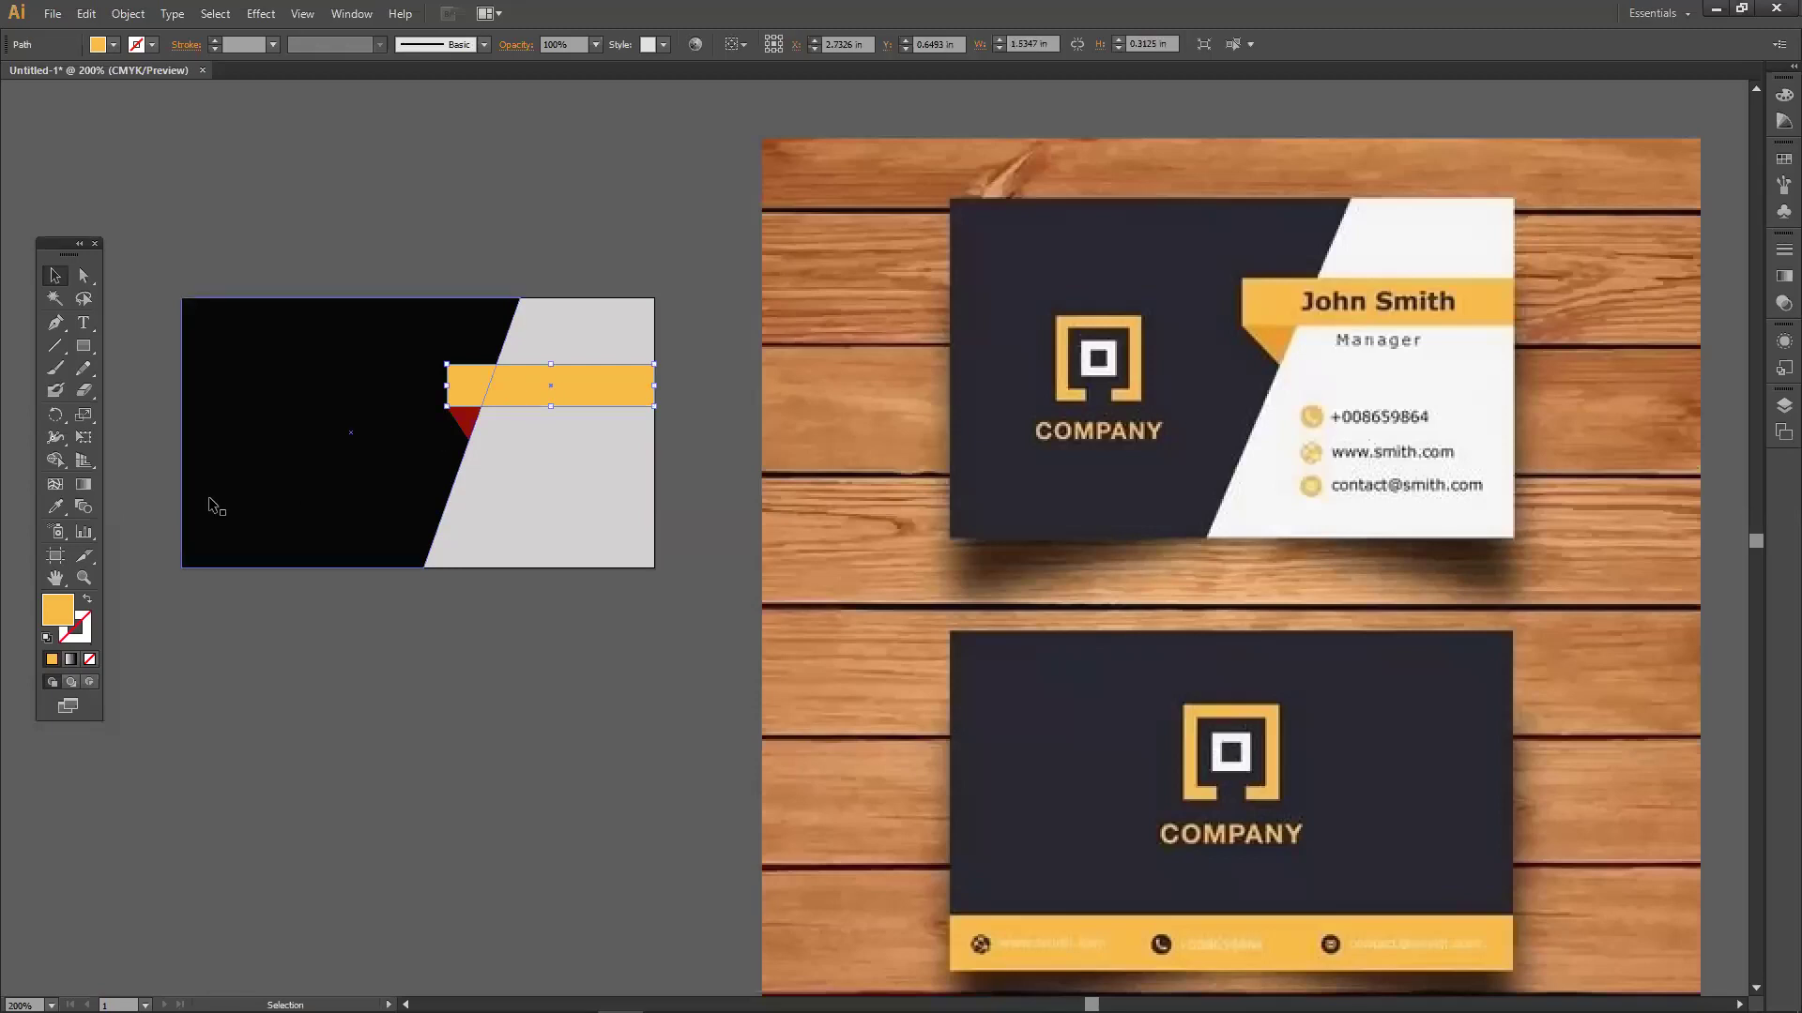
pyautogui.click(48, 515)
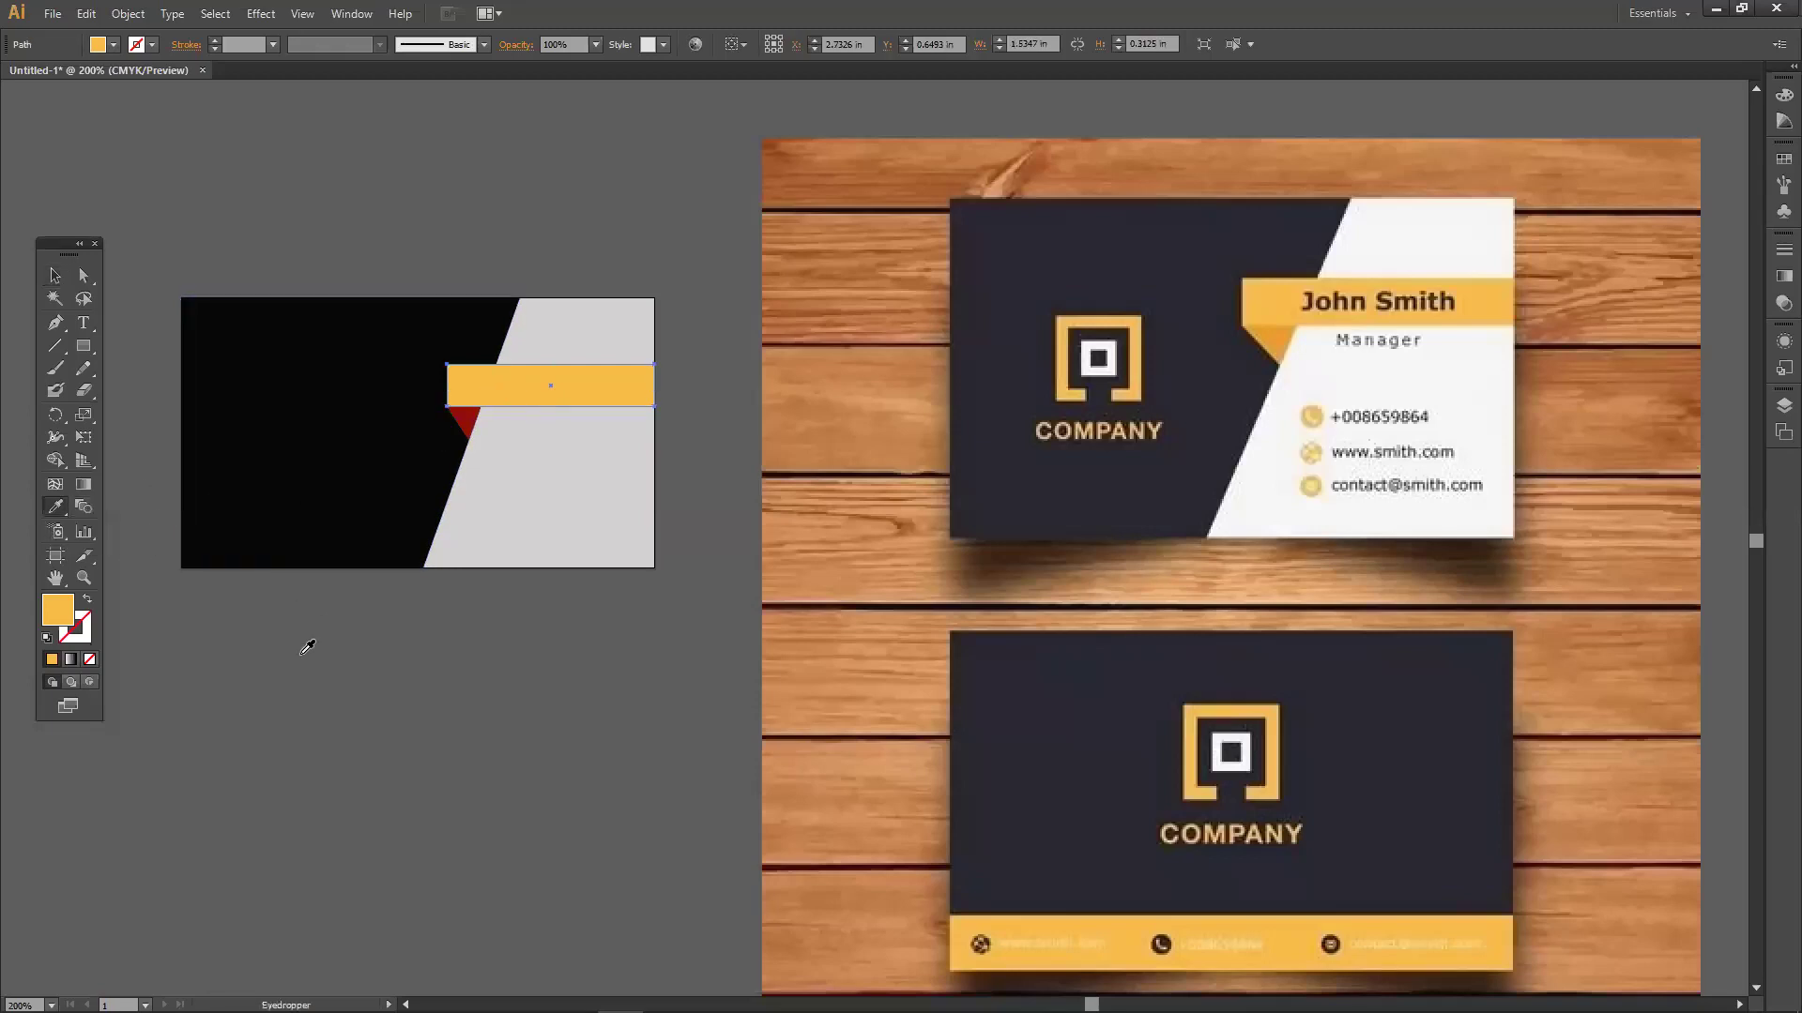
pyautogui.click(856, 435)
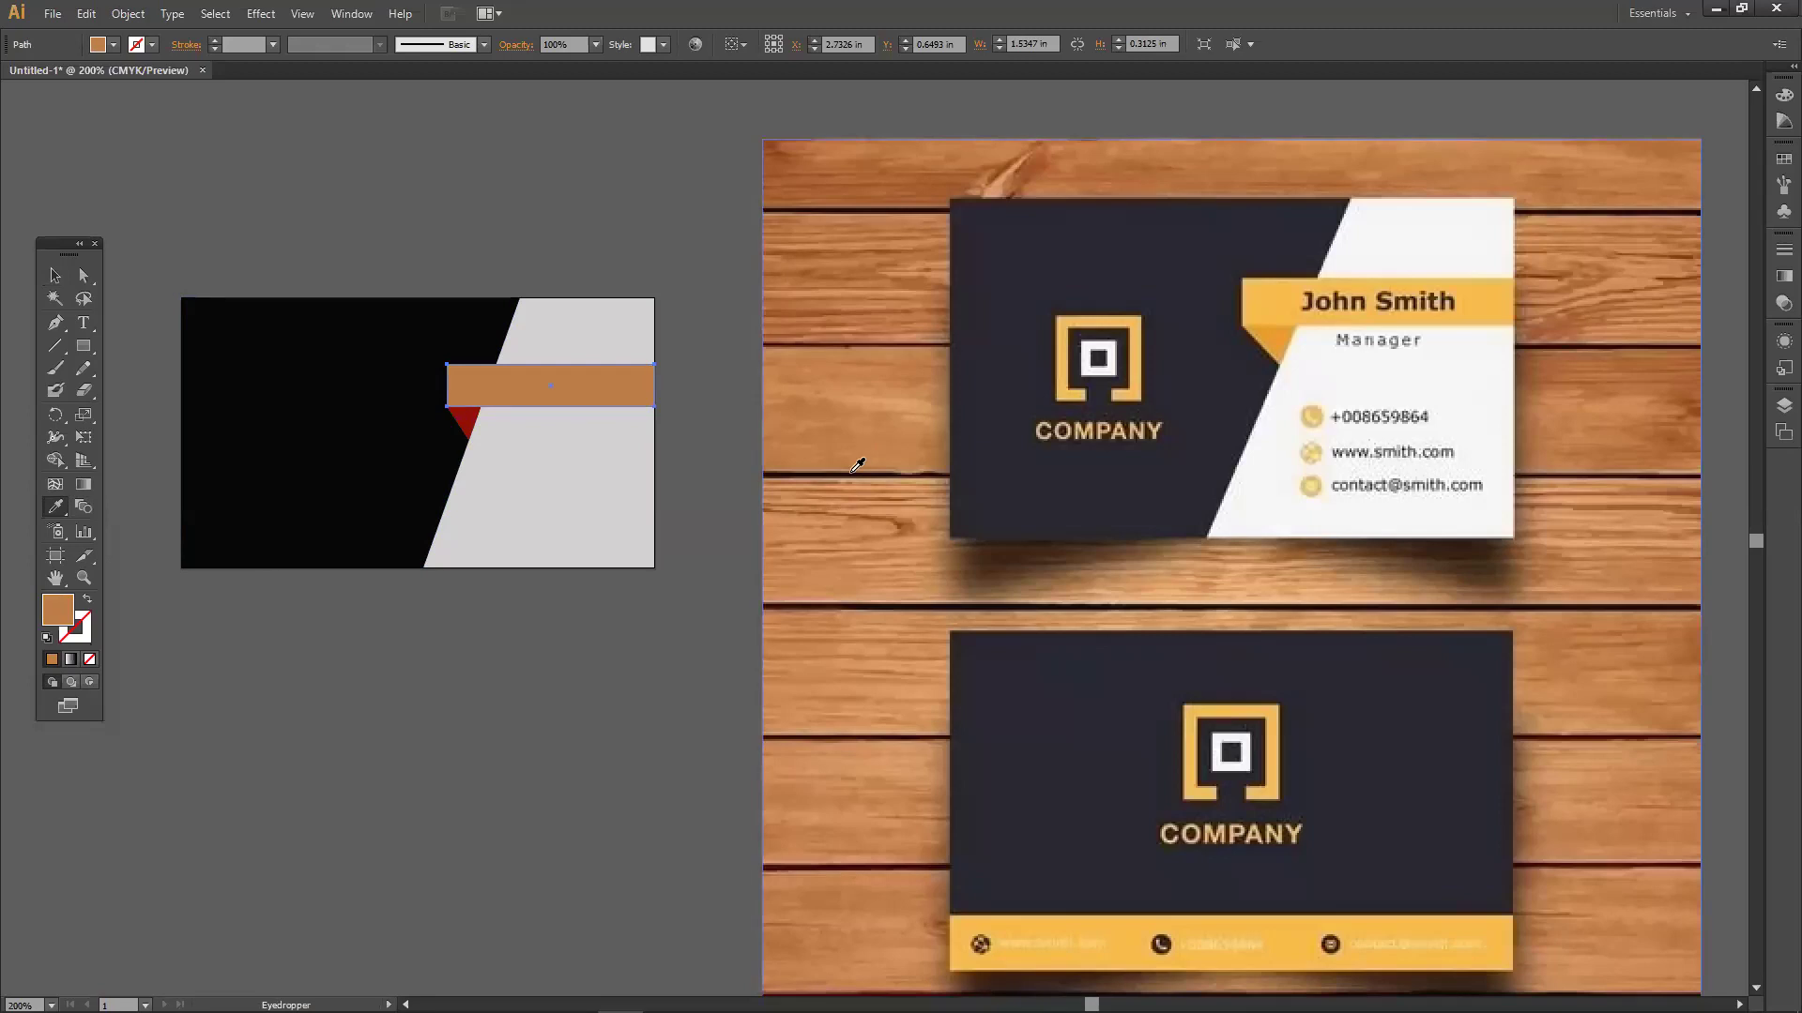
pyautogui.click(867, 472)
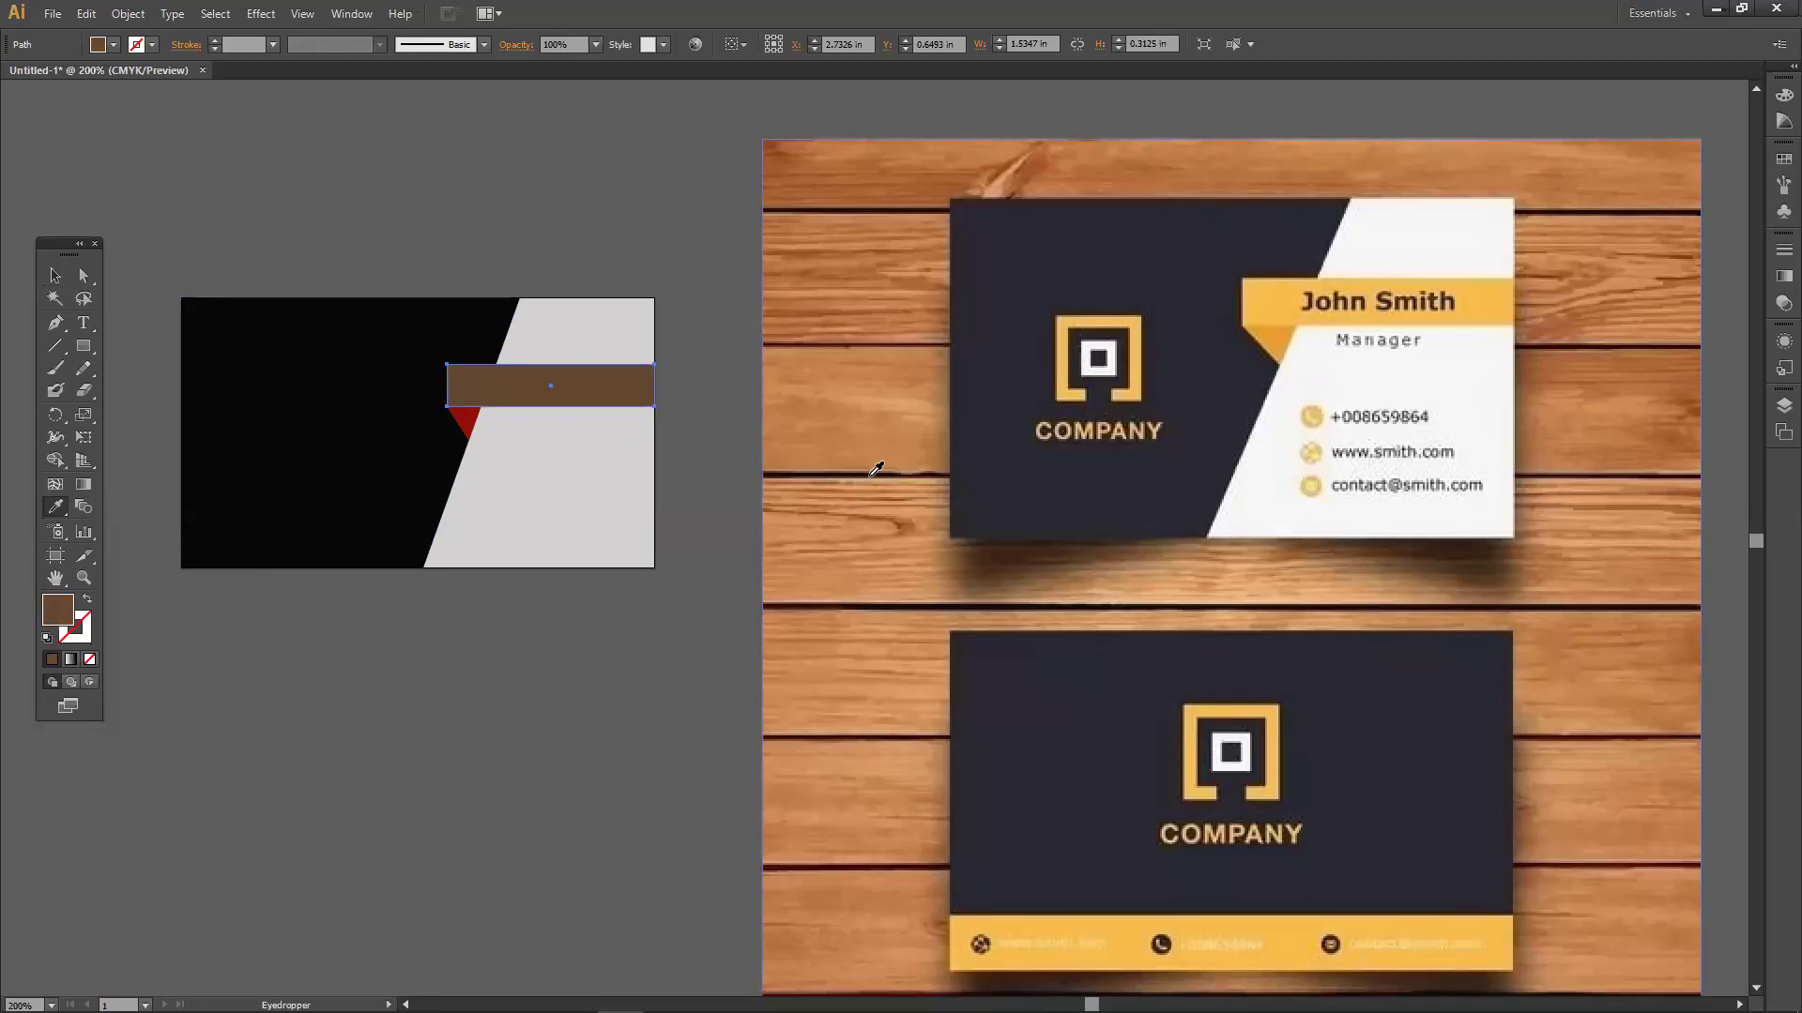
pyautogui.click(1512, 297)
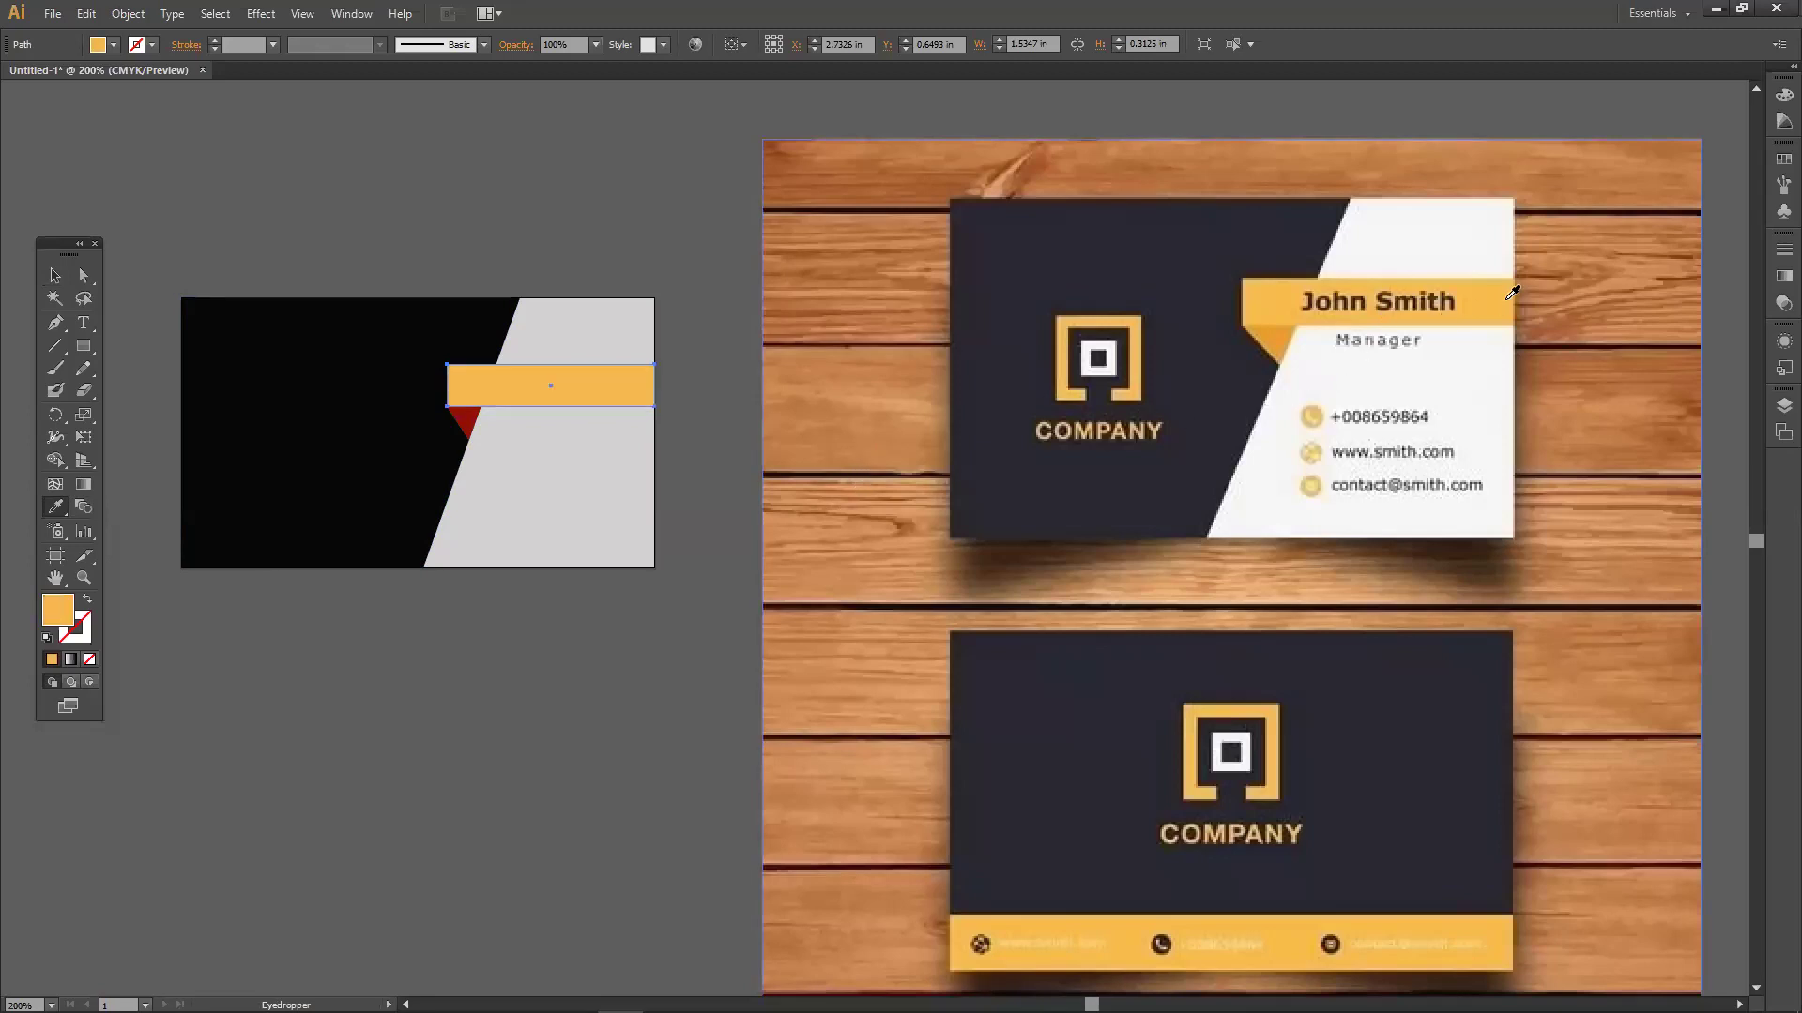
# Give the small red triangle the orange of the banner's folded corner.
pyautogui.click(54, 275)
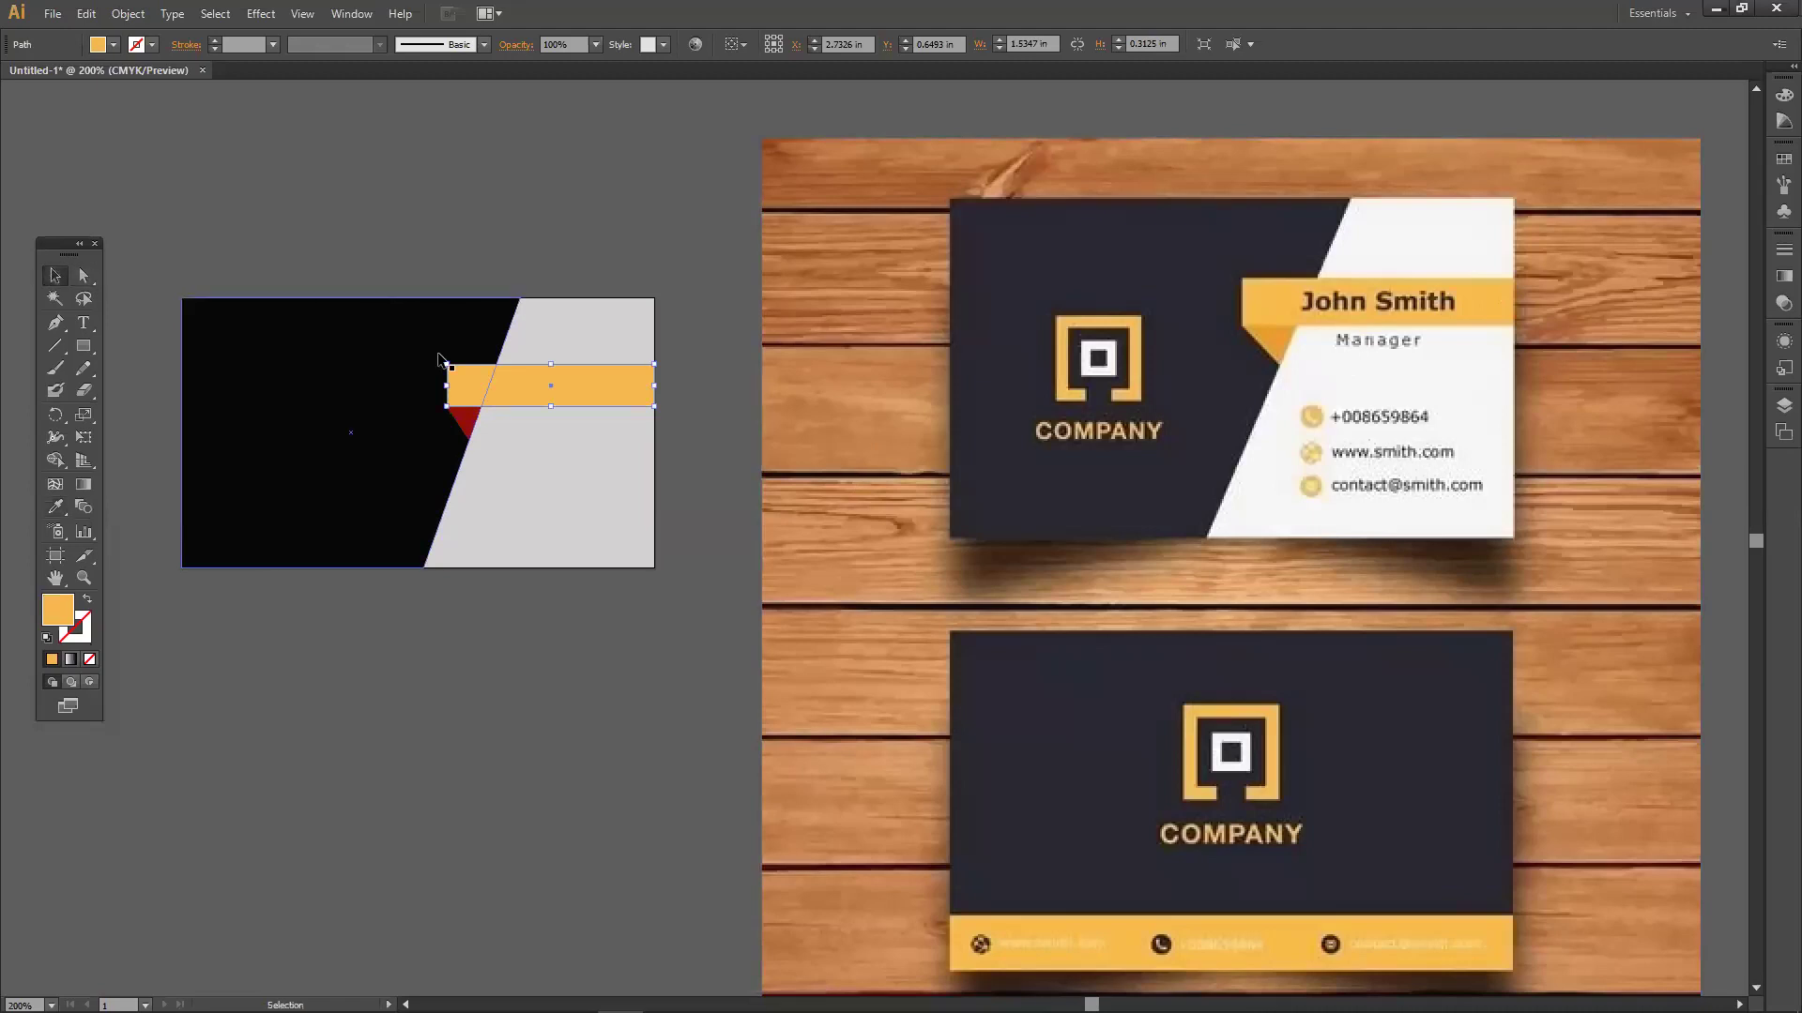
pyautogui.click(470, 421)
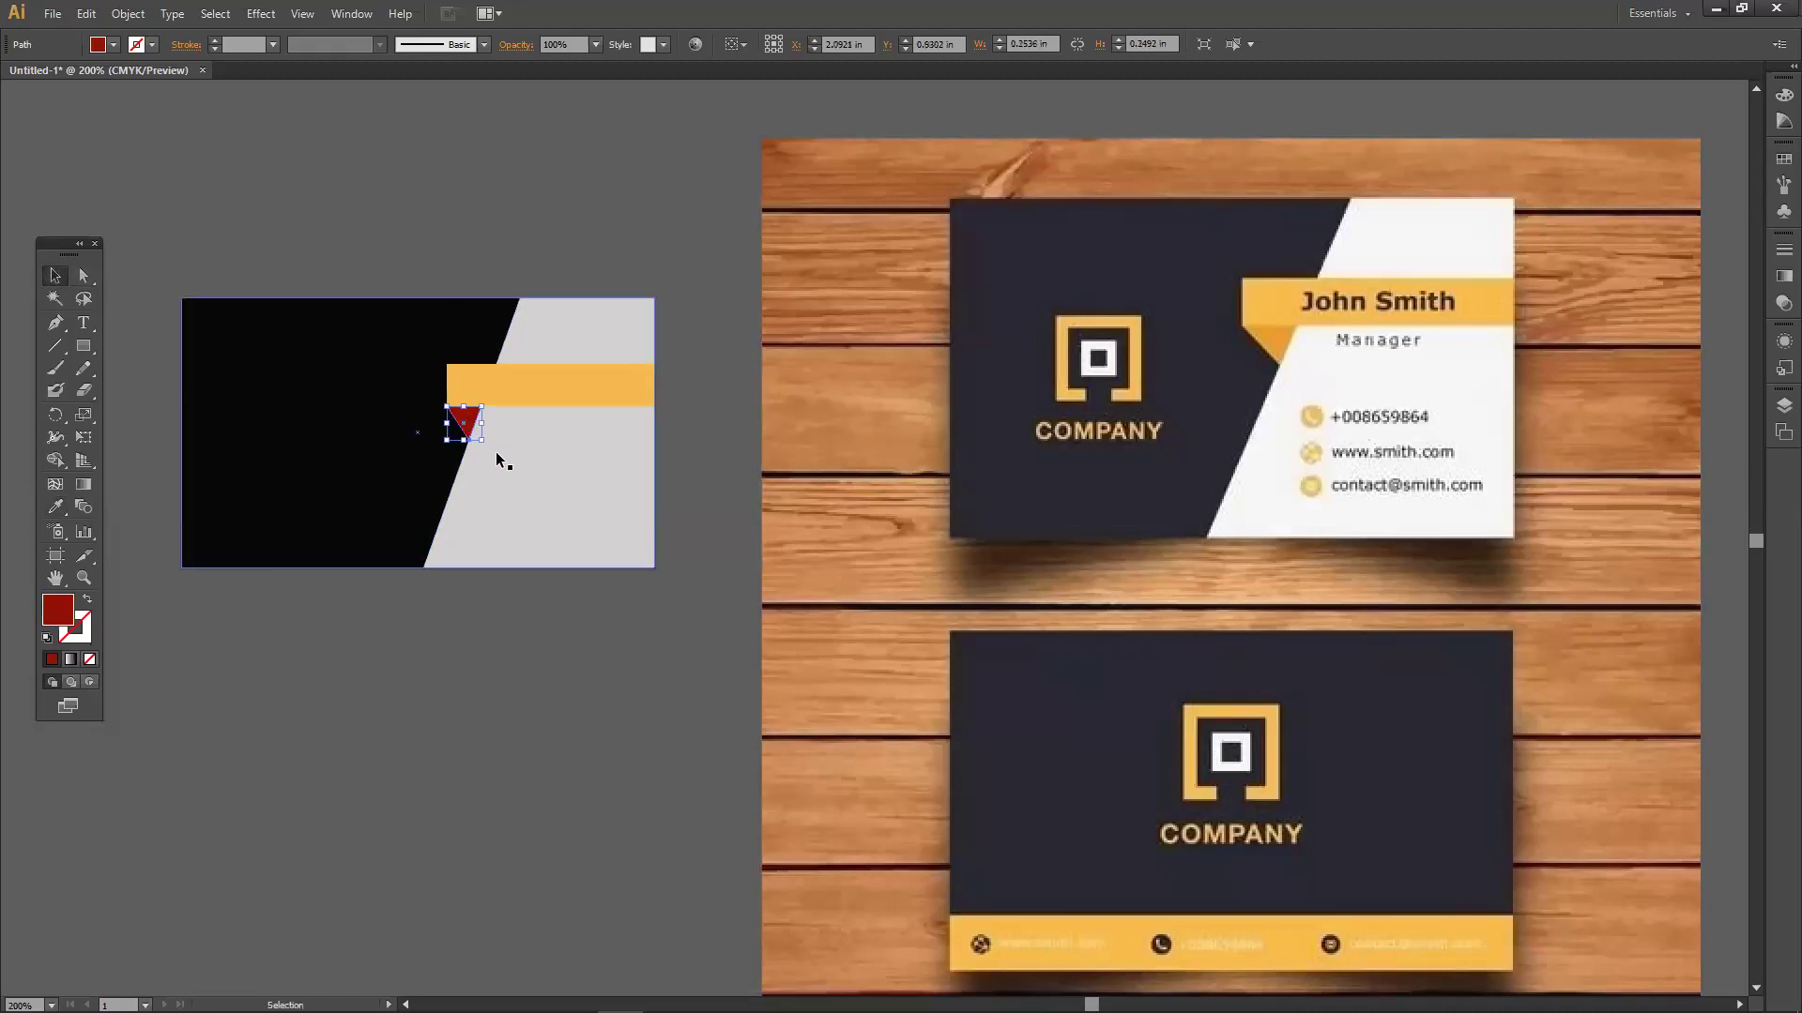
pyautogui.click(55, 507)
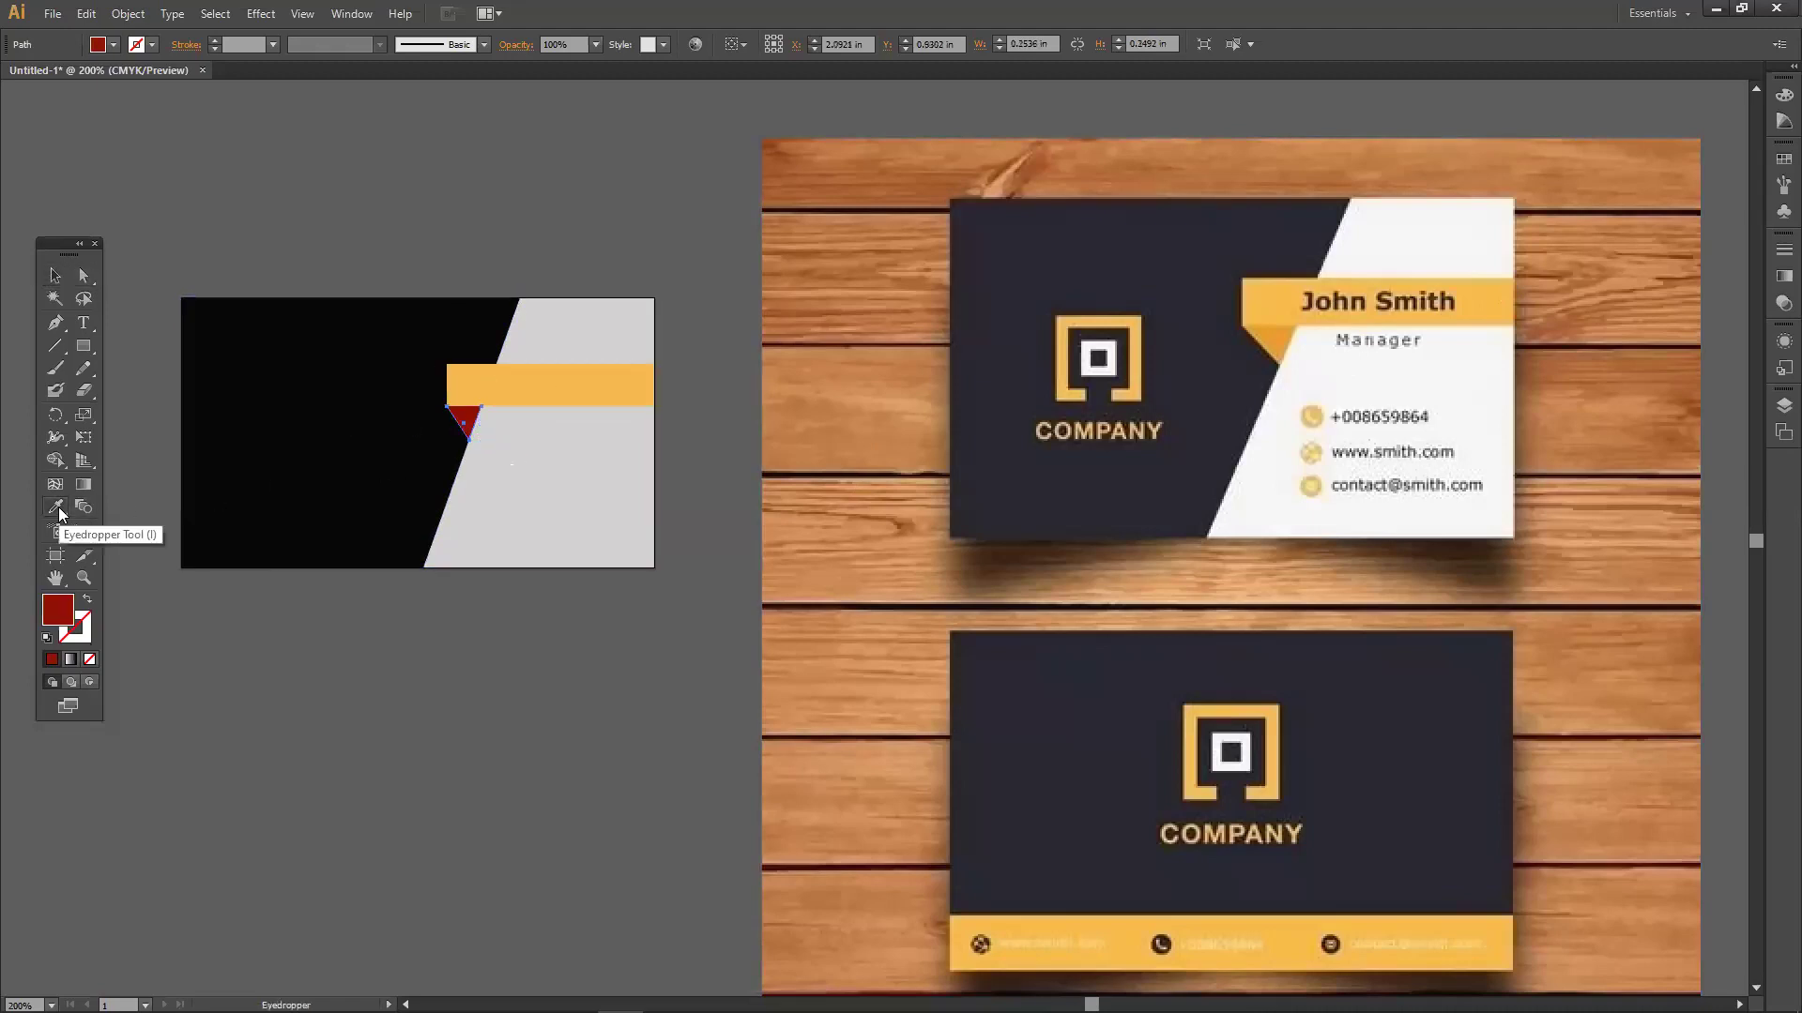
pyautogui.click(1289, 325)
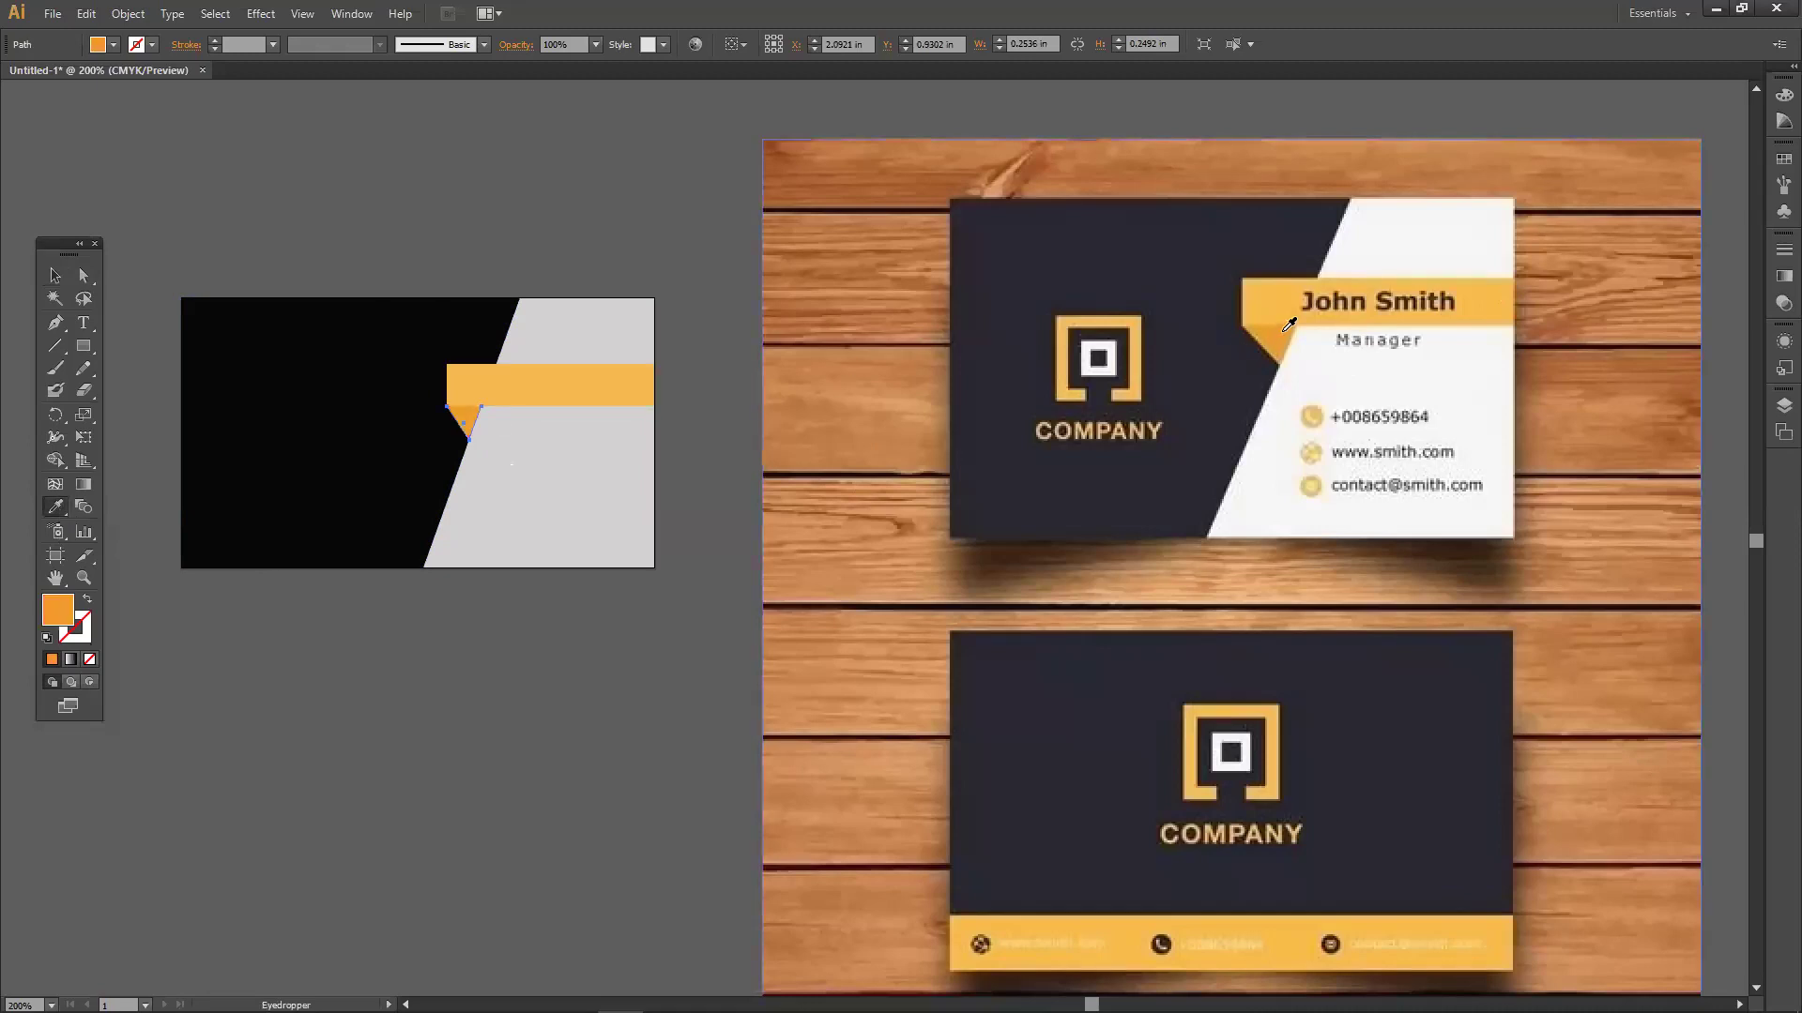
pyautogui.click(1290, 340)
pyautogui.click(1287, 336)
pyautogui.click(53, 276)
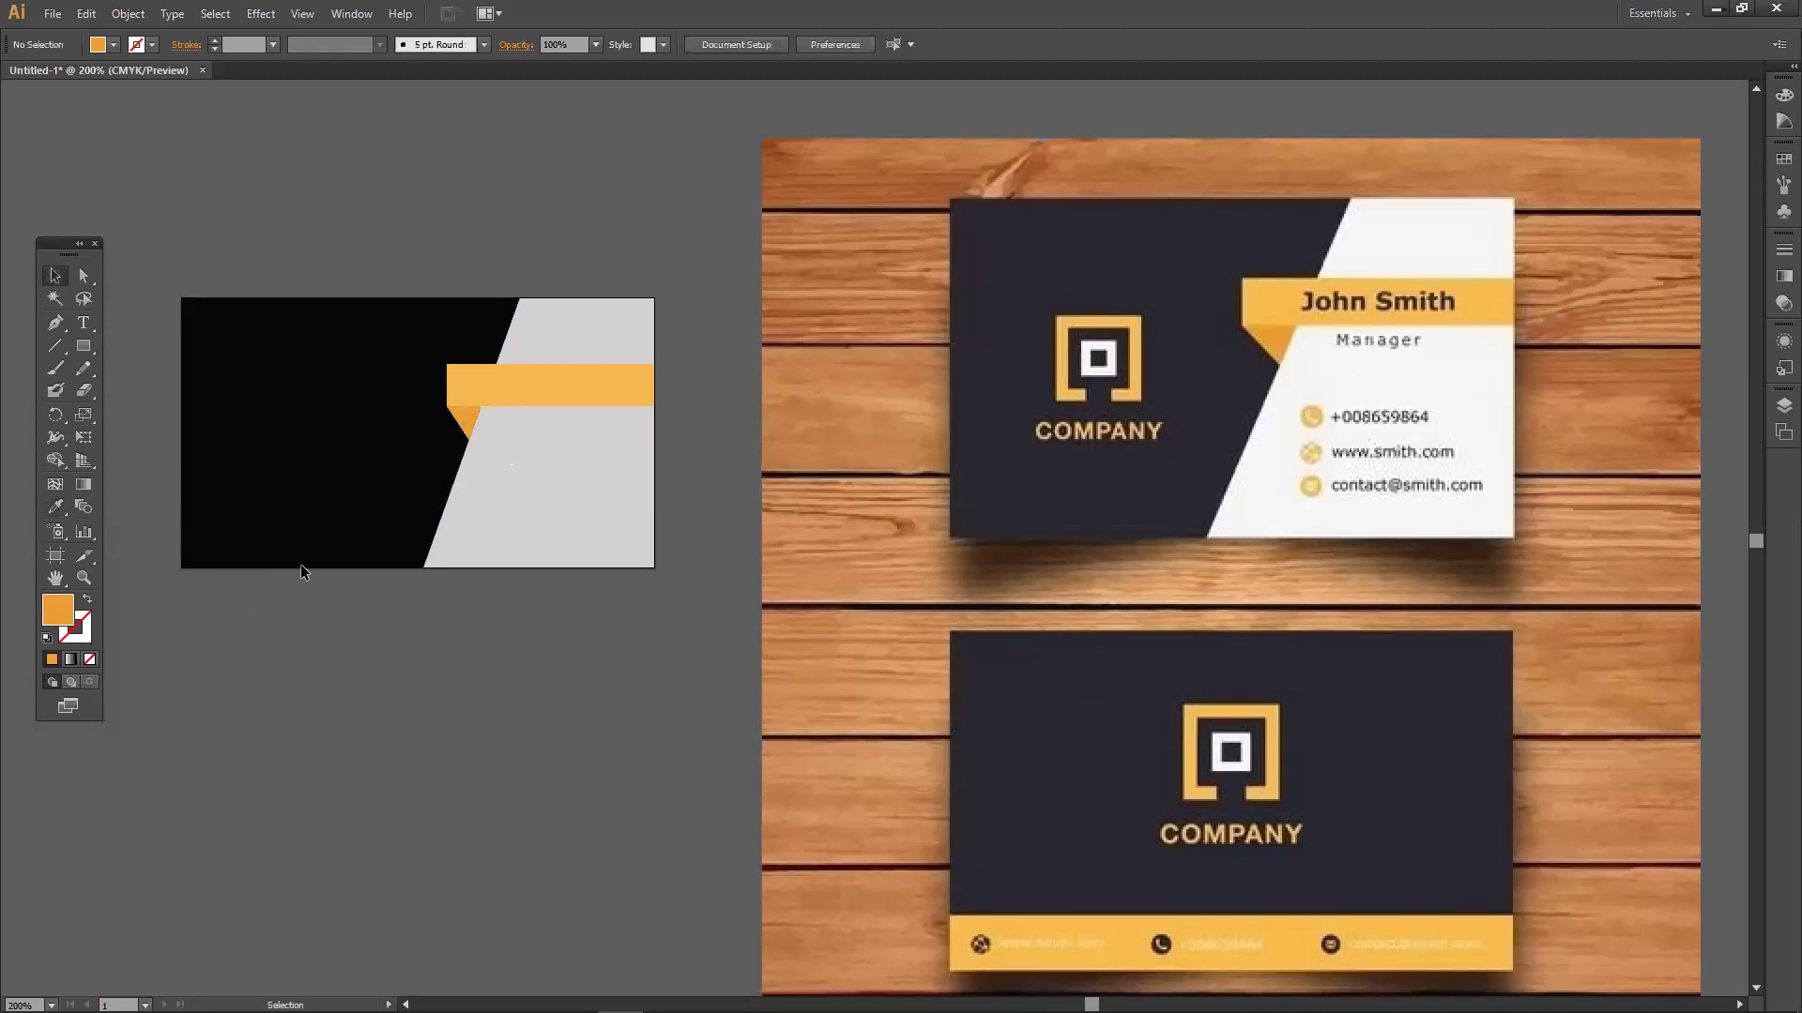
# Recolour the black background panel with the reference card's dark navy.
pyautogui.click(281, 512)
pyautogui.click(54, 507)
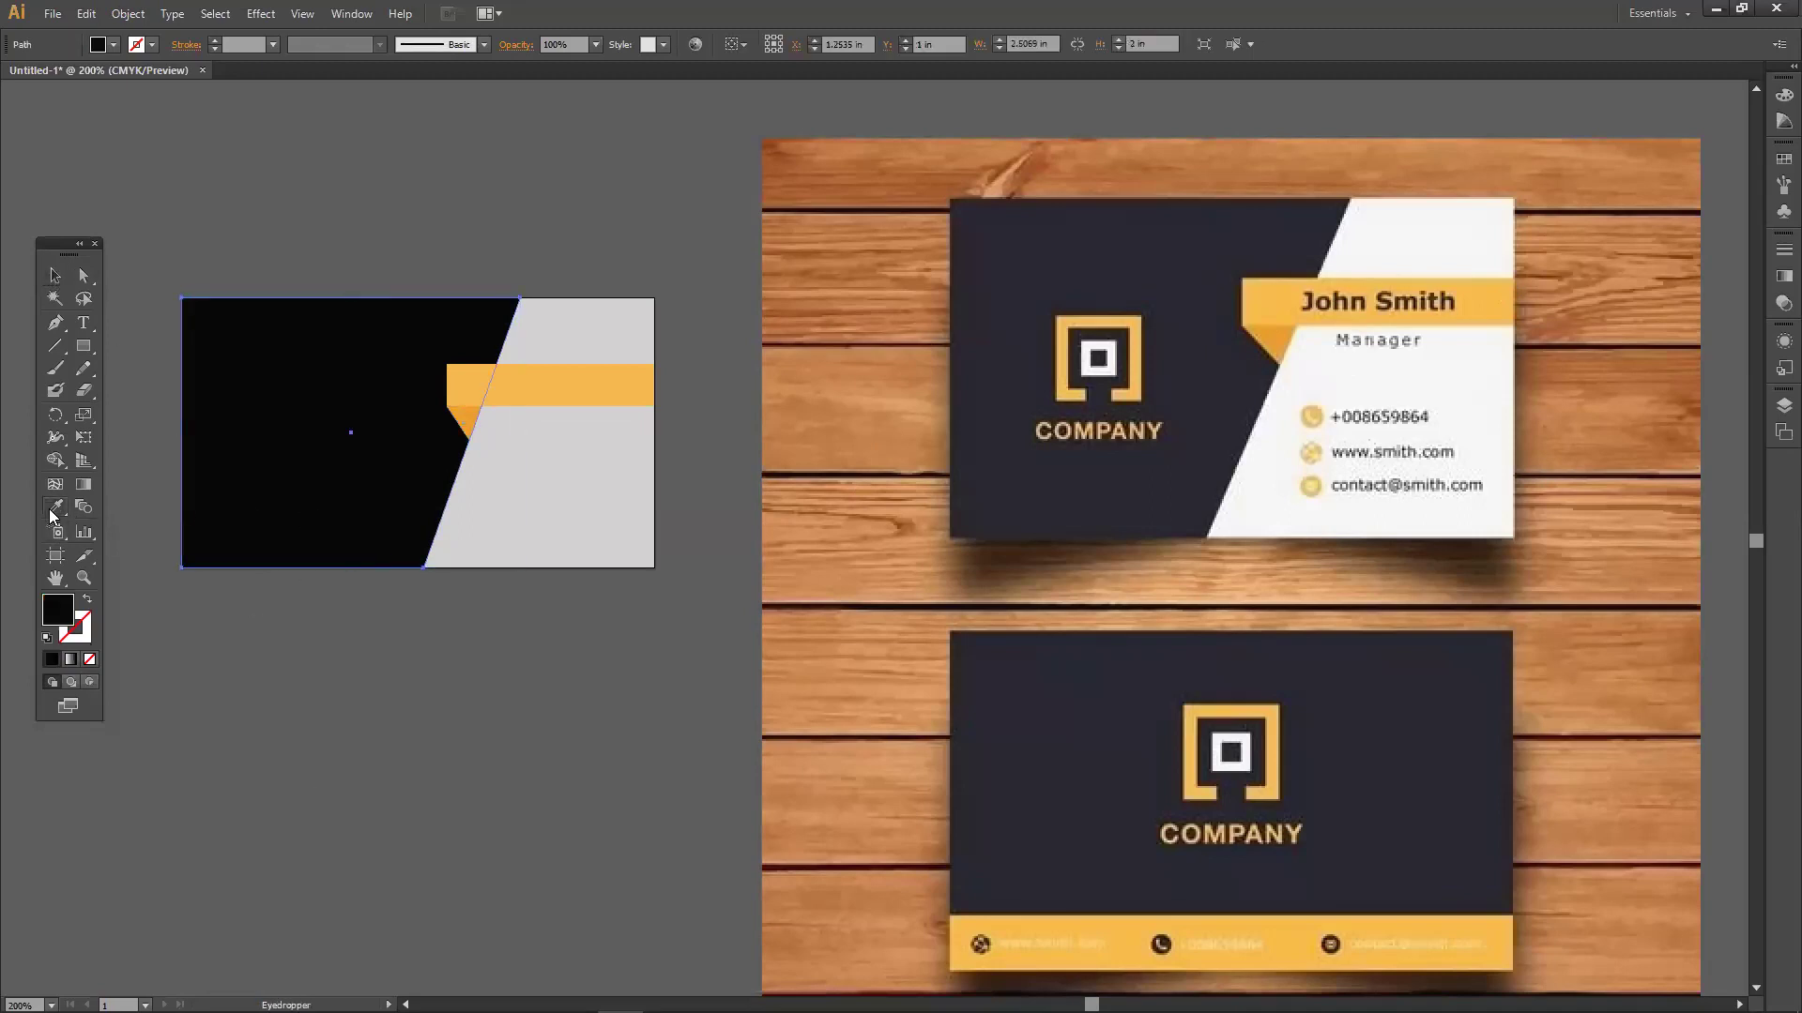
pyautogui.click(1021, 293)
pyautogui.click(54, 276)
pyautogui.click(379, 733)
# Eyedrop the reference card's white onto the light grey side shape.
pyautogui.click(595, 521)
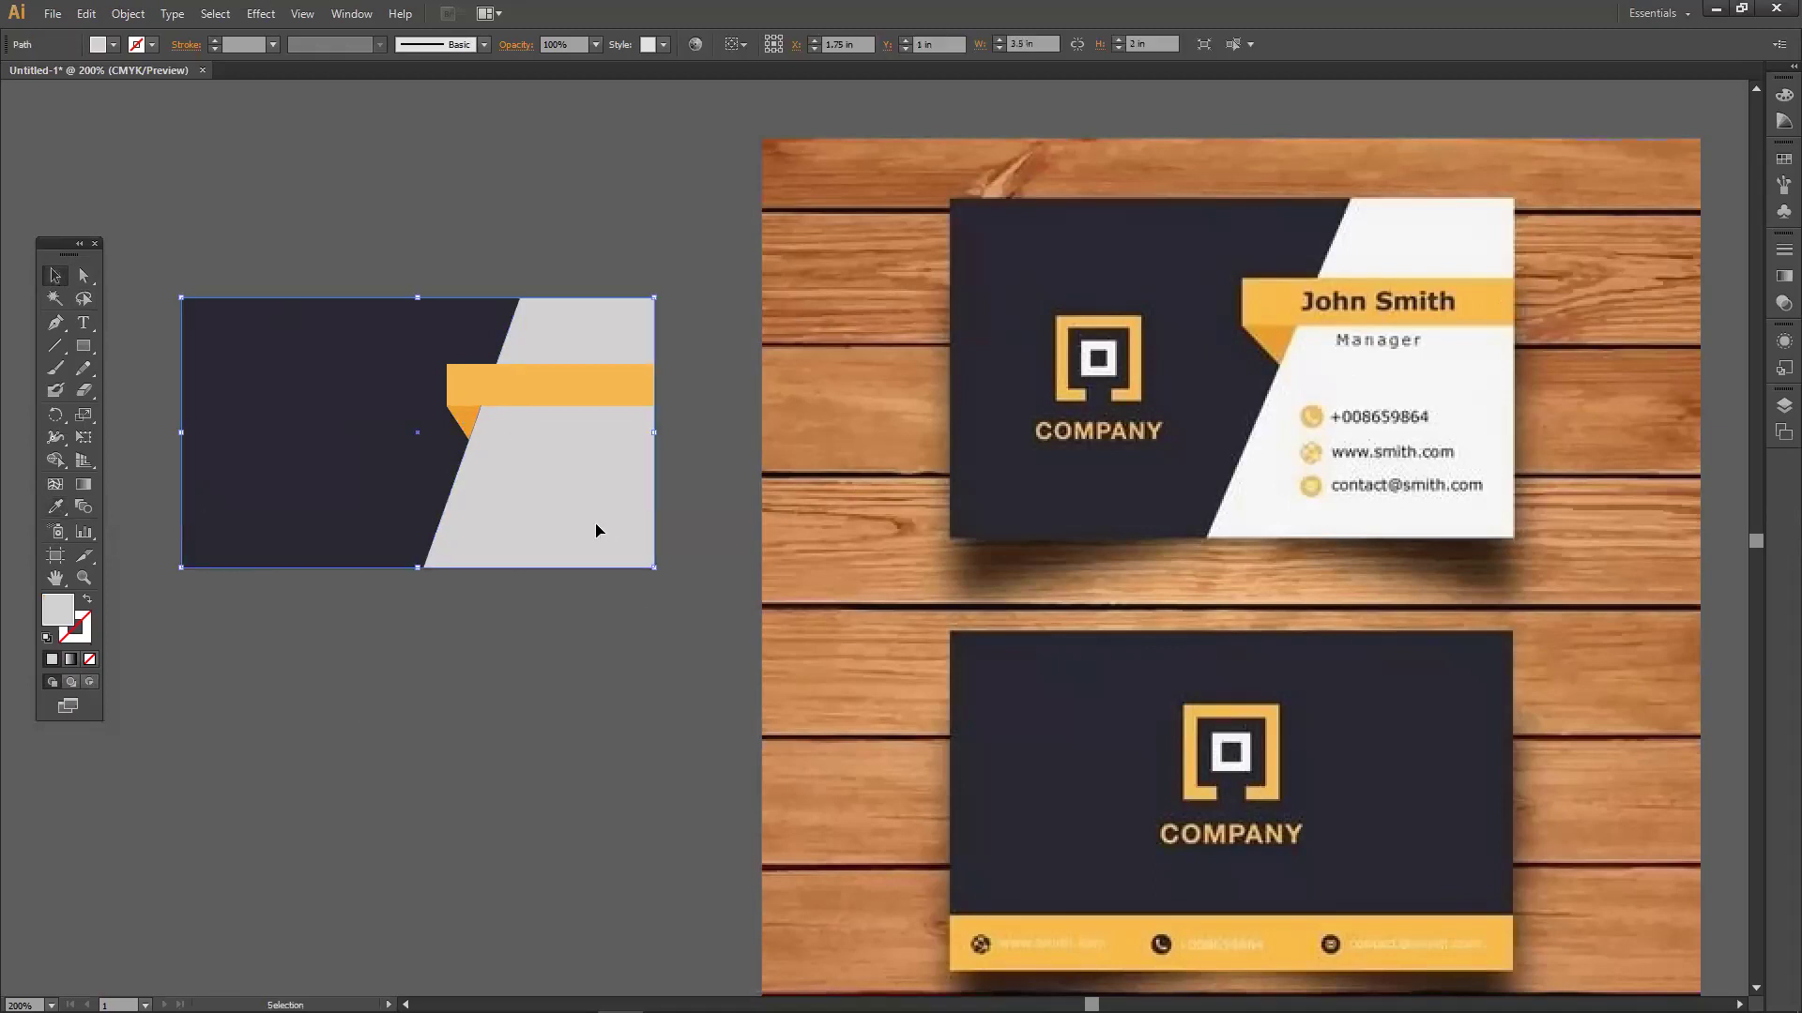
pyautogui.click(55, 507)
pyautogui.click(1466, 404)
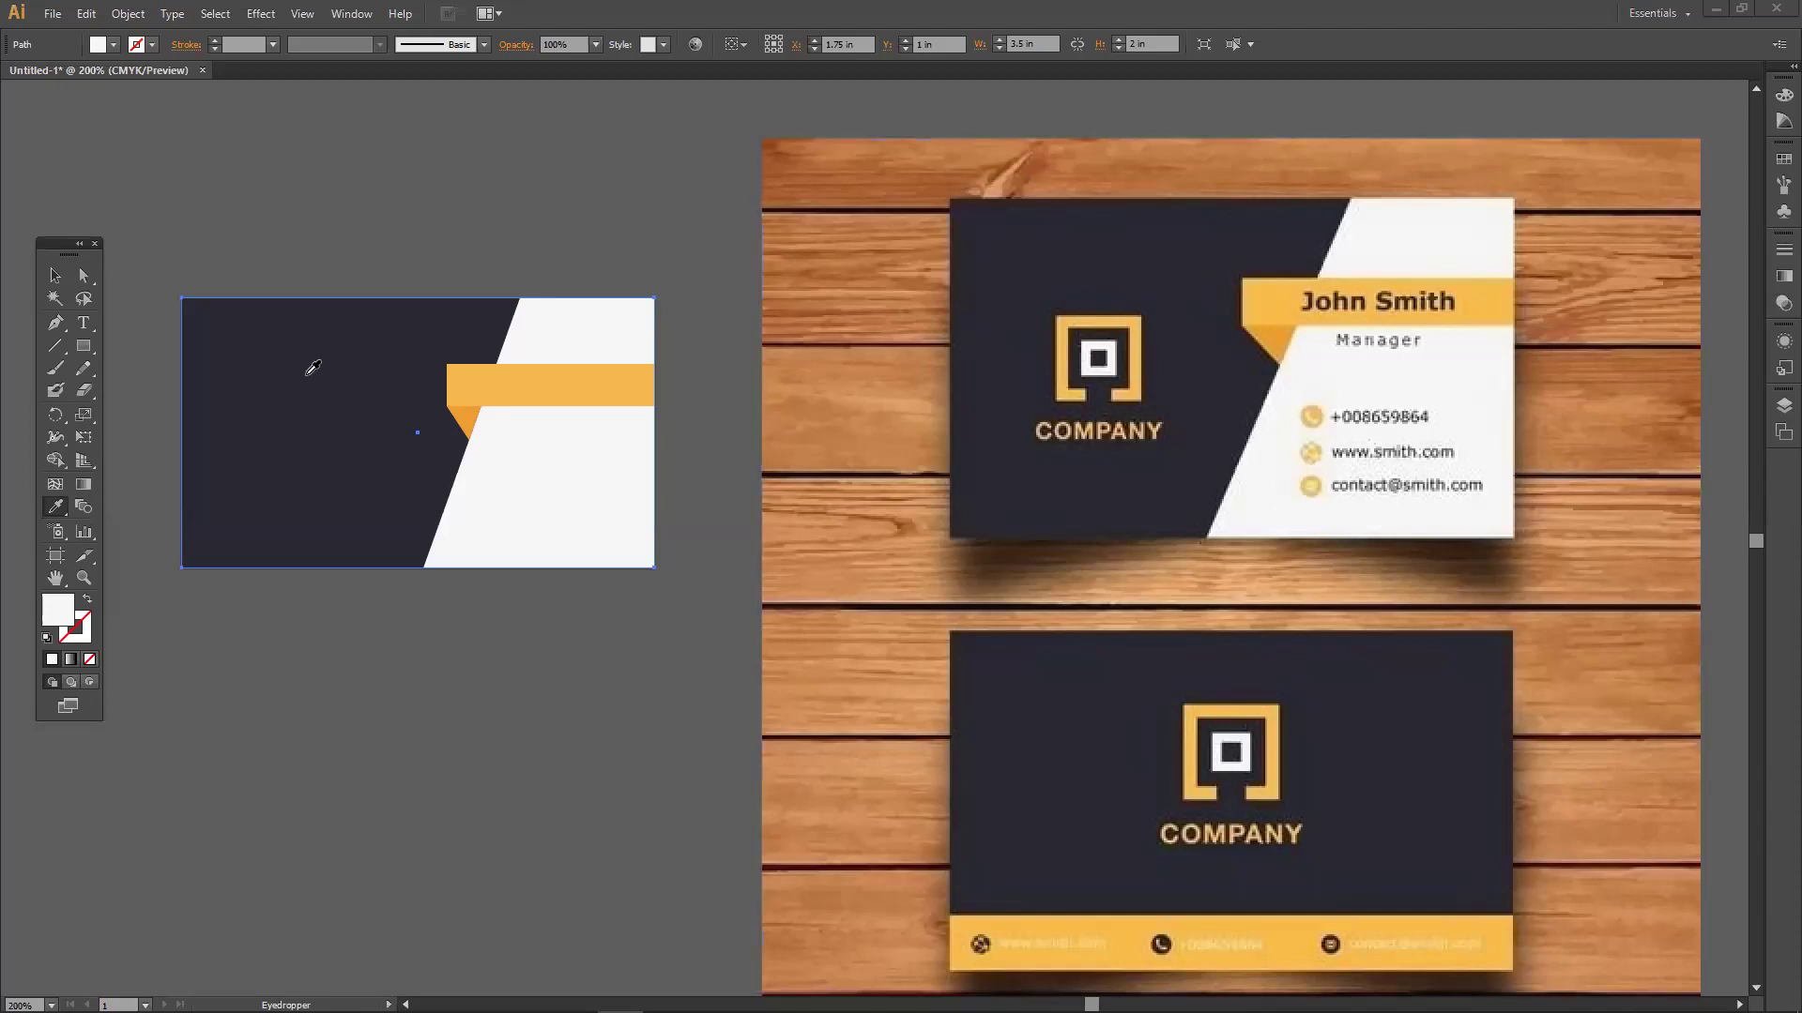
pyautogui.press('v')
pyautogui.click(531, 253)
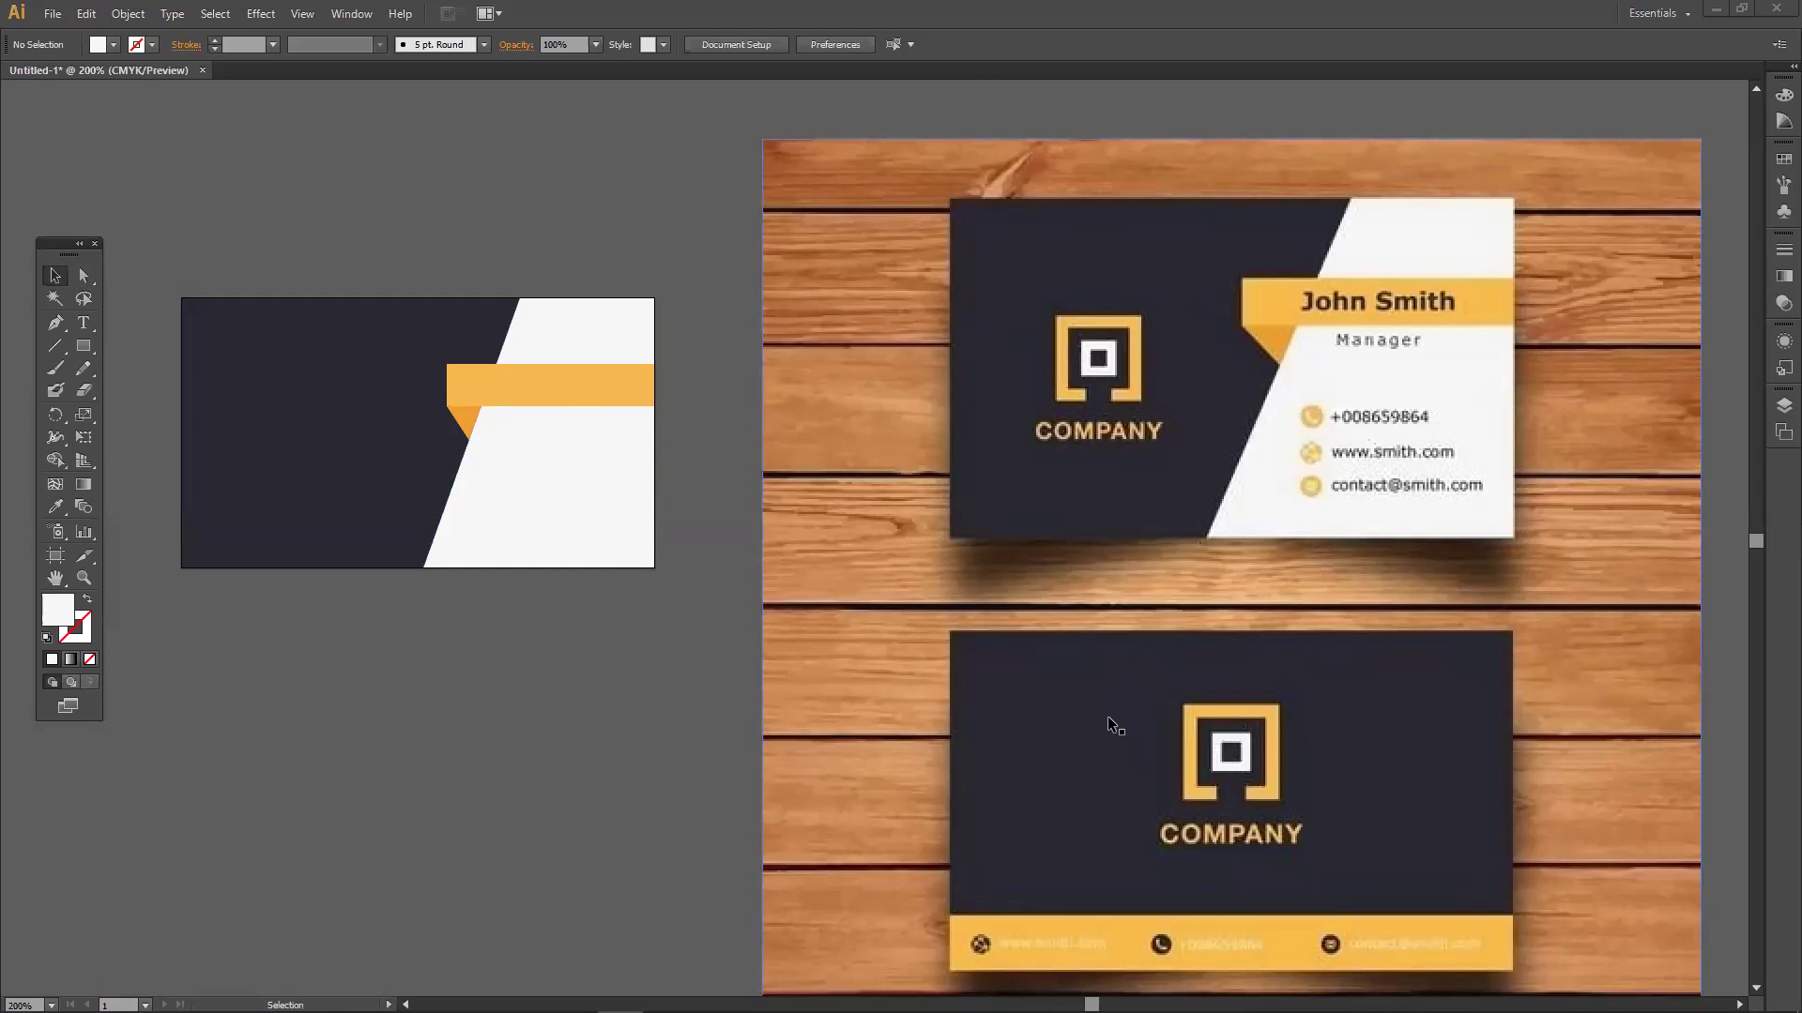
pyautogui.click(83, 345)
pyautogui.scroll(-2, 316, 668)
pyautogui.scroll(-2, 316, 668)
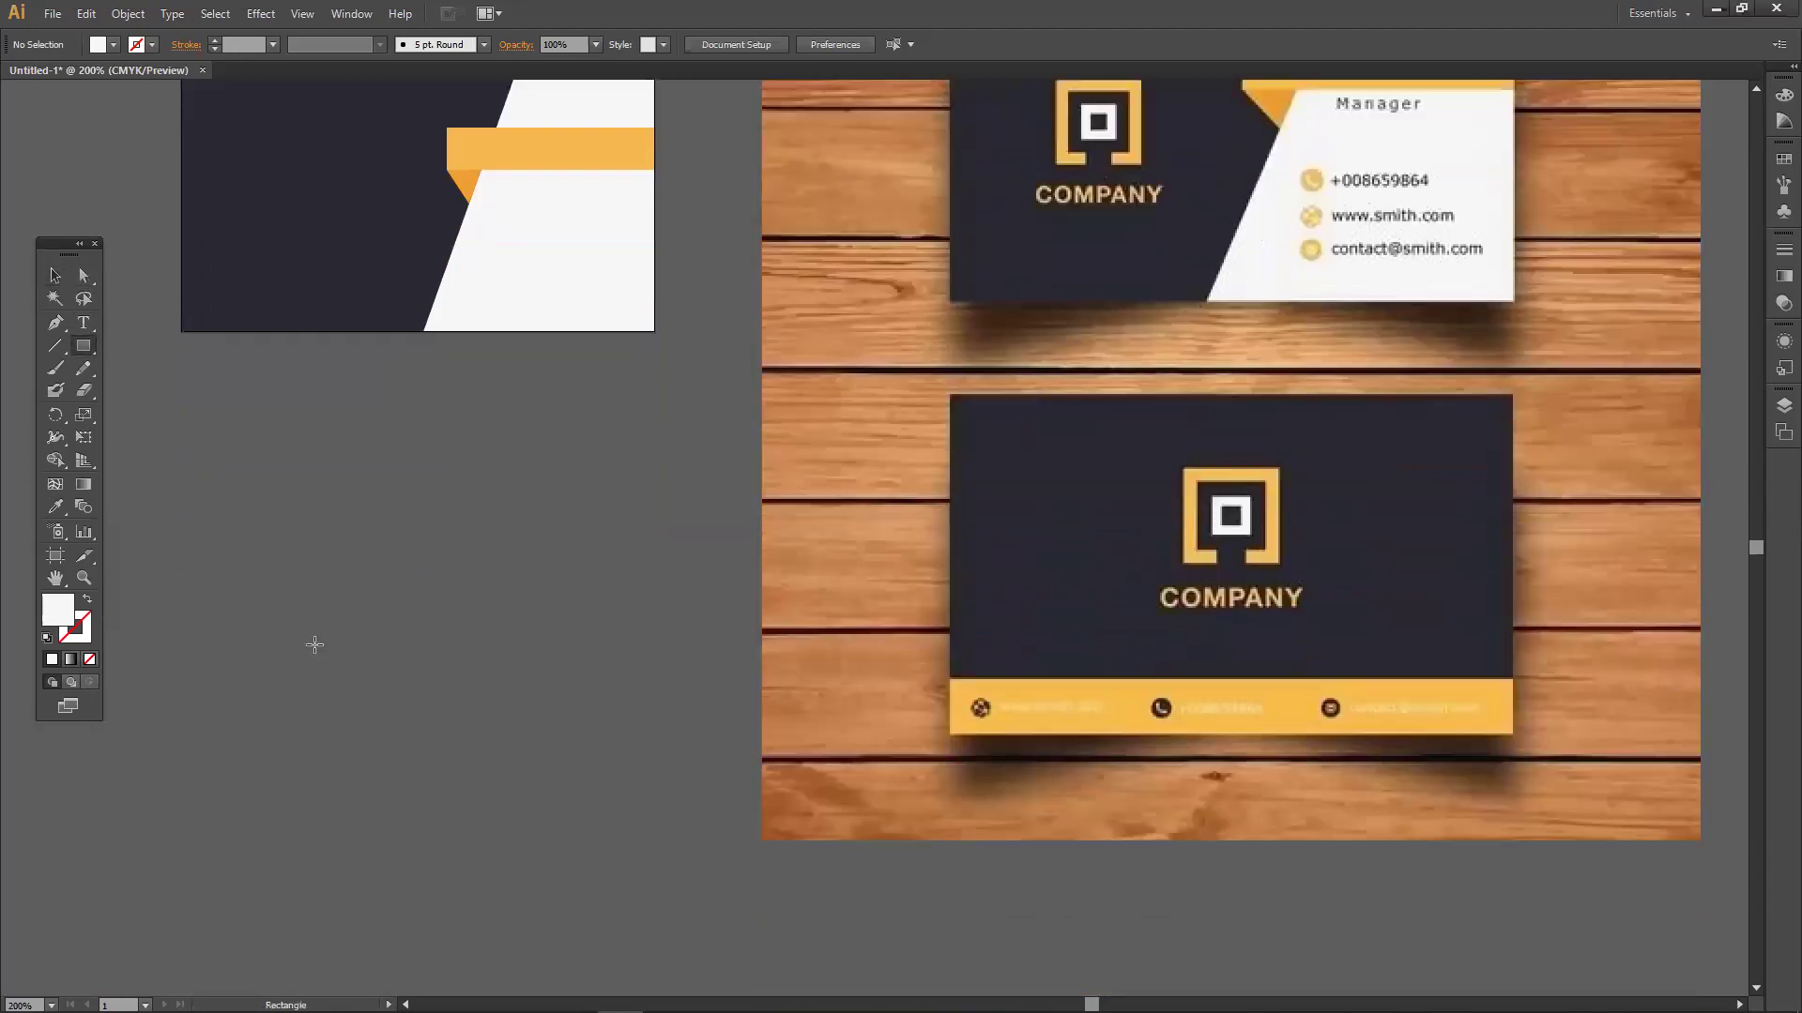
pyautogui.moveTo(203, 497); pyautogui.dragTo(539, 709)
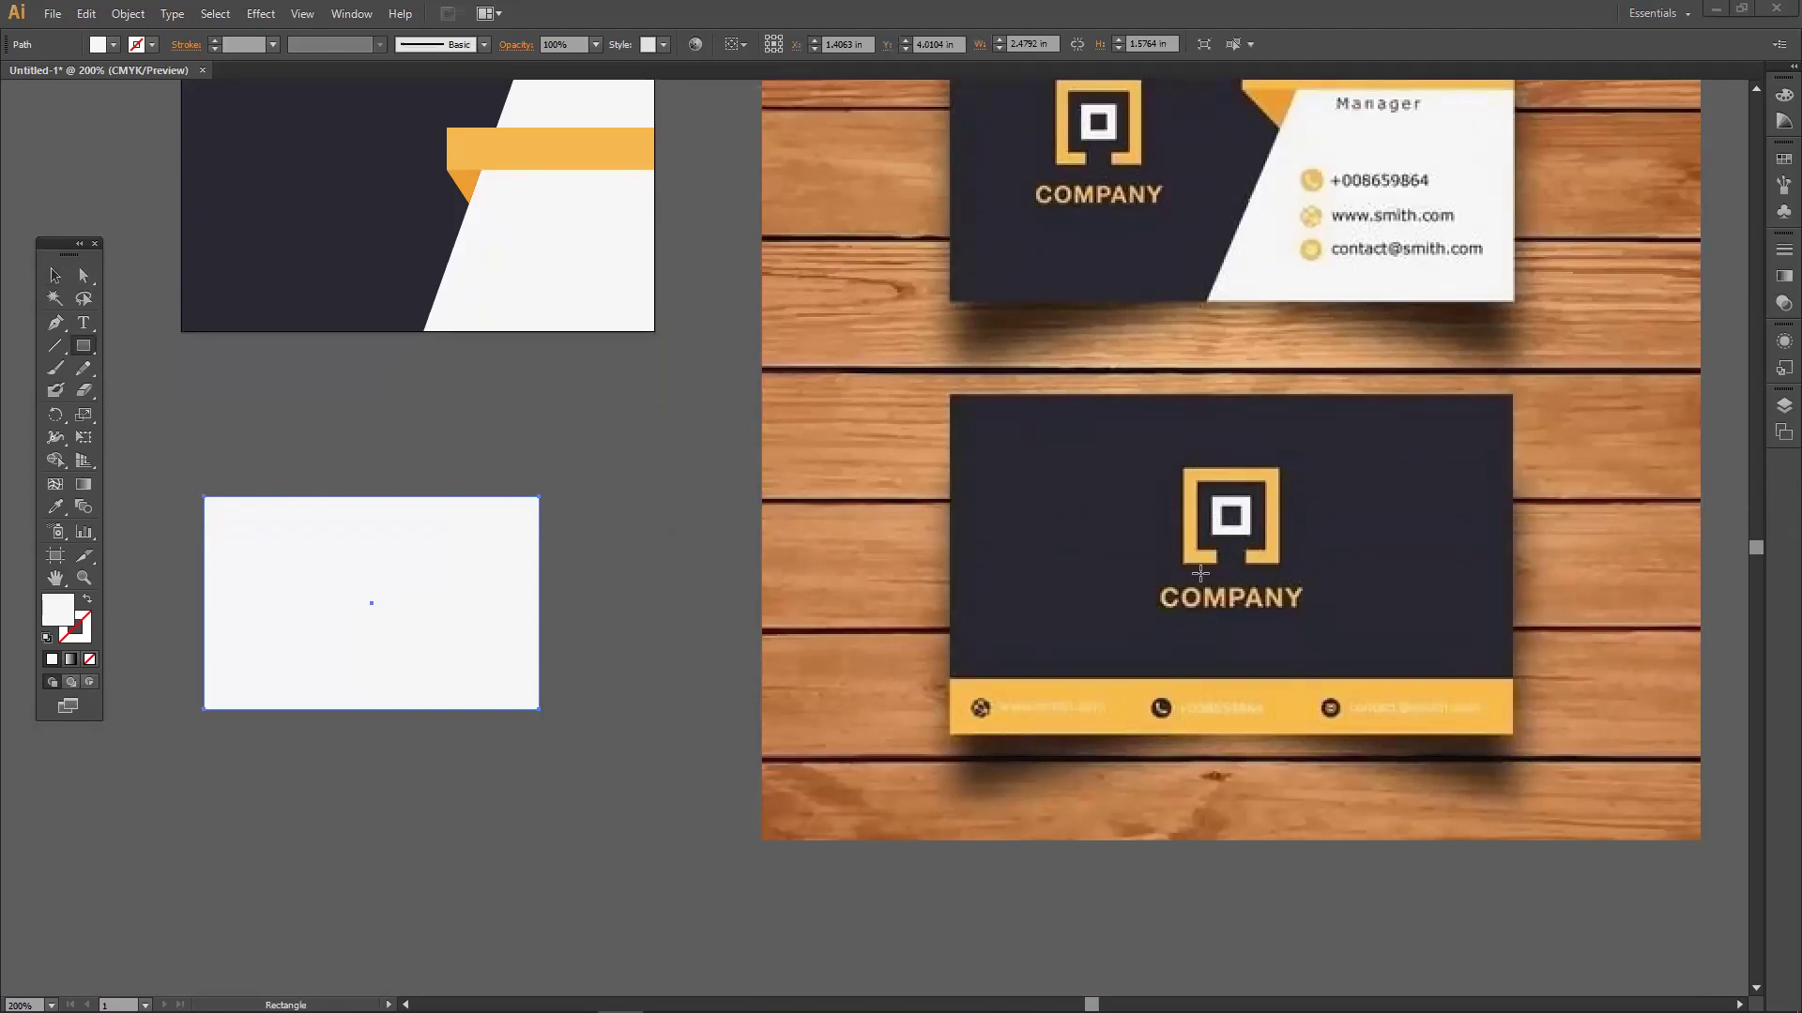
pyautogui.click(54, 276)
pyautogui.moveTo(346, 540); pyautogui.dragTo(310, 613)
pyautogui.click(83, 279)
pyautogui.moveTo(526, 476); pyautogui.dragTo(654, 483)
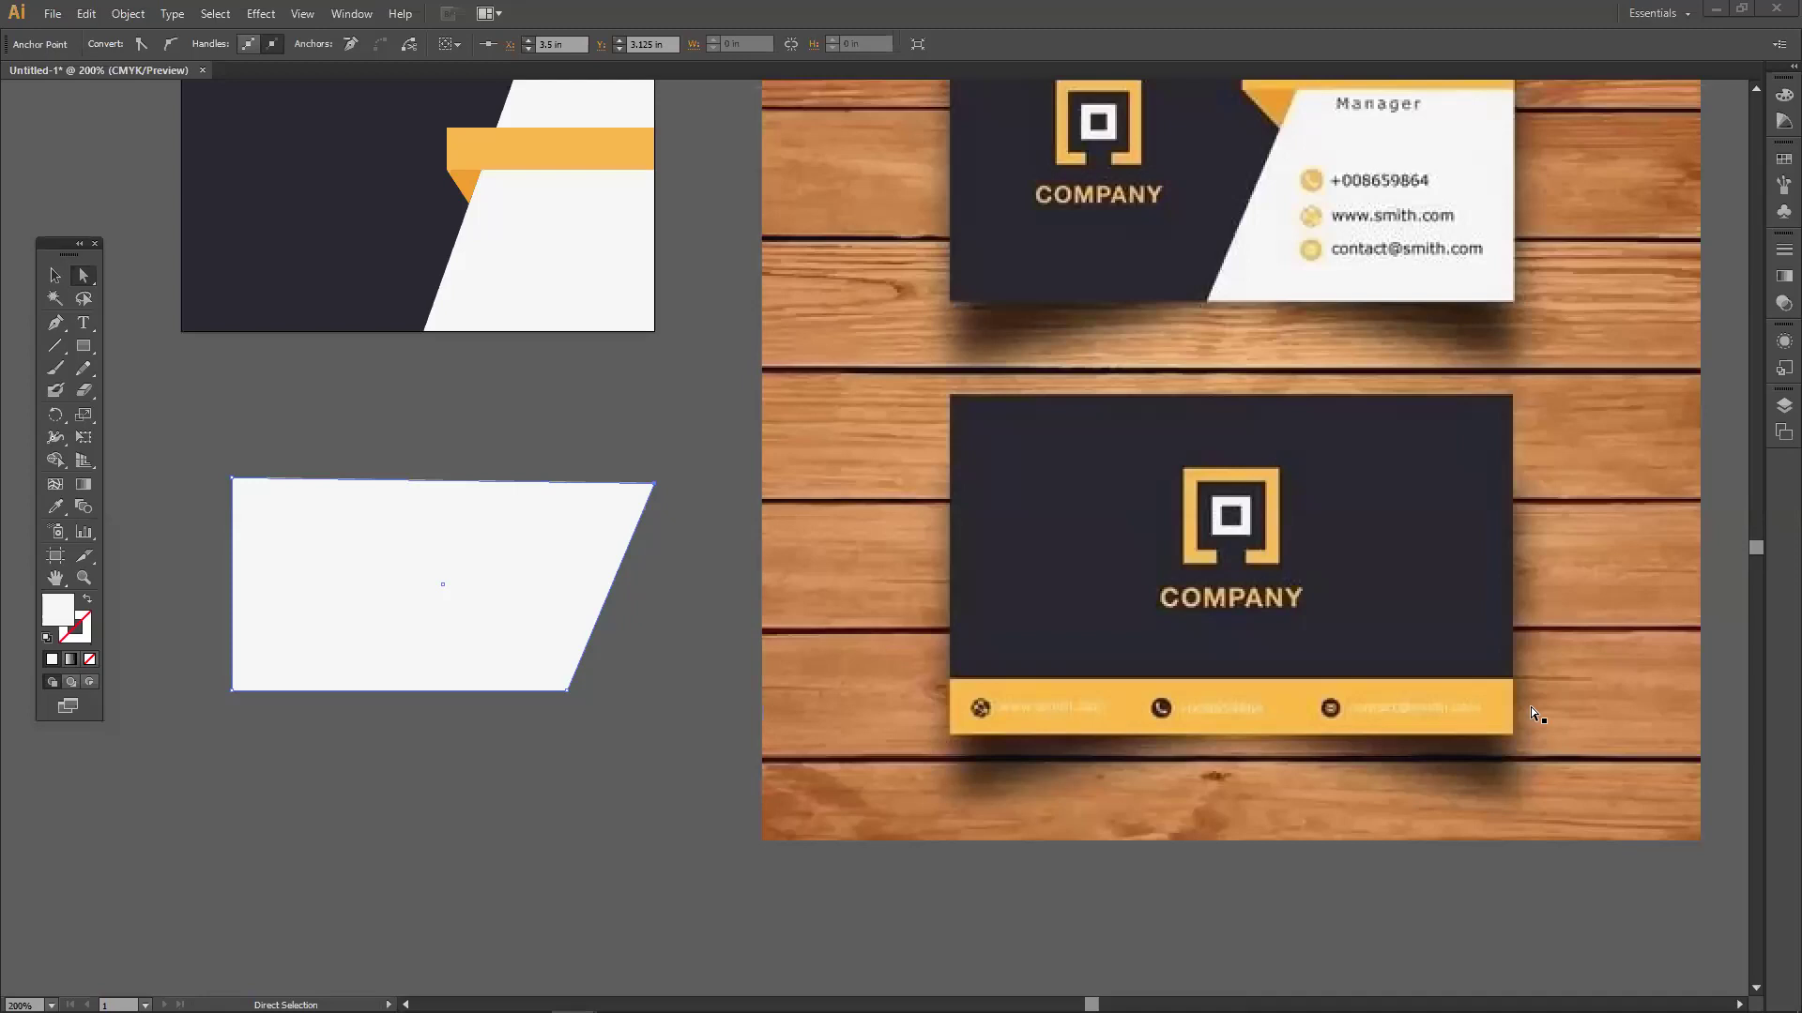
pyautogui.press('Delete')
pyautogui.moveTo(350, 643); pyautogui.dragTo(363, 612)
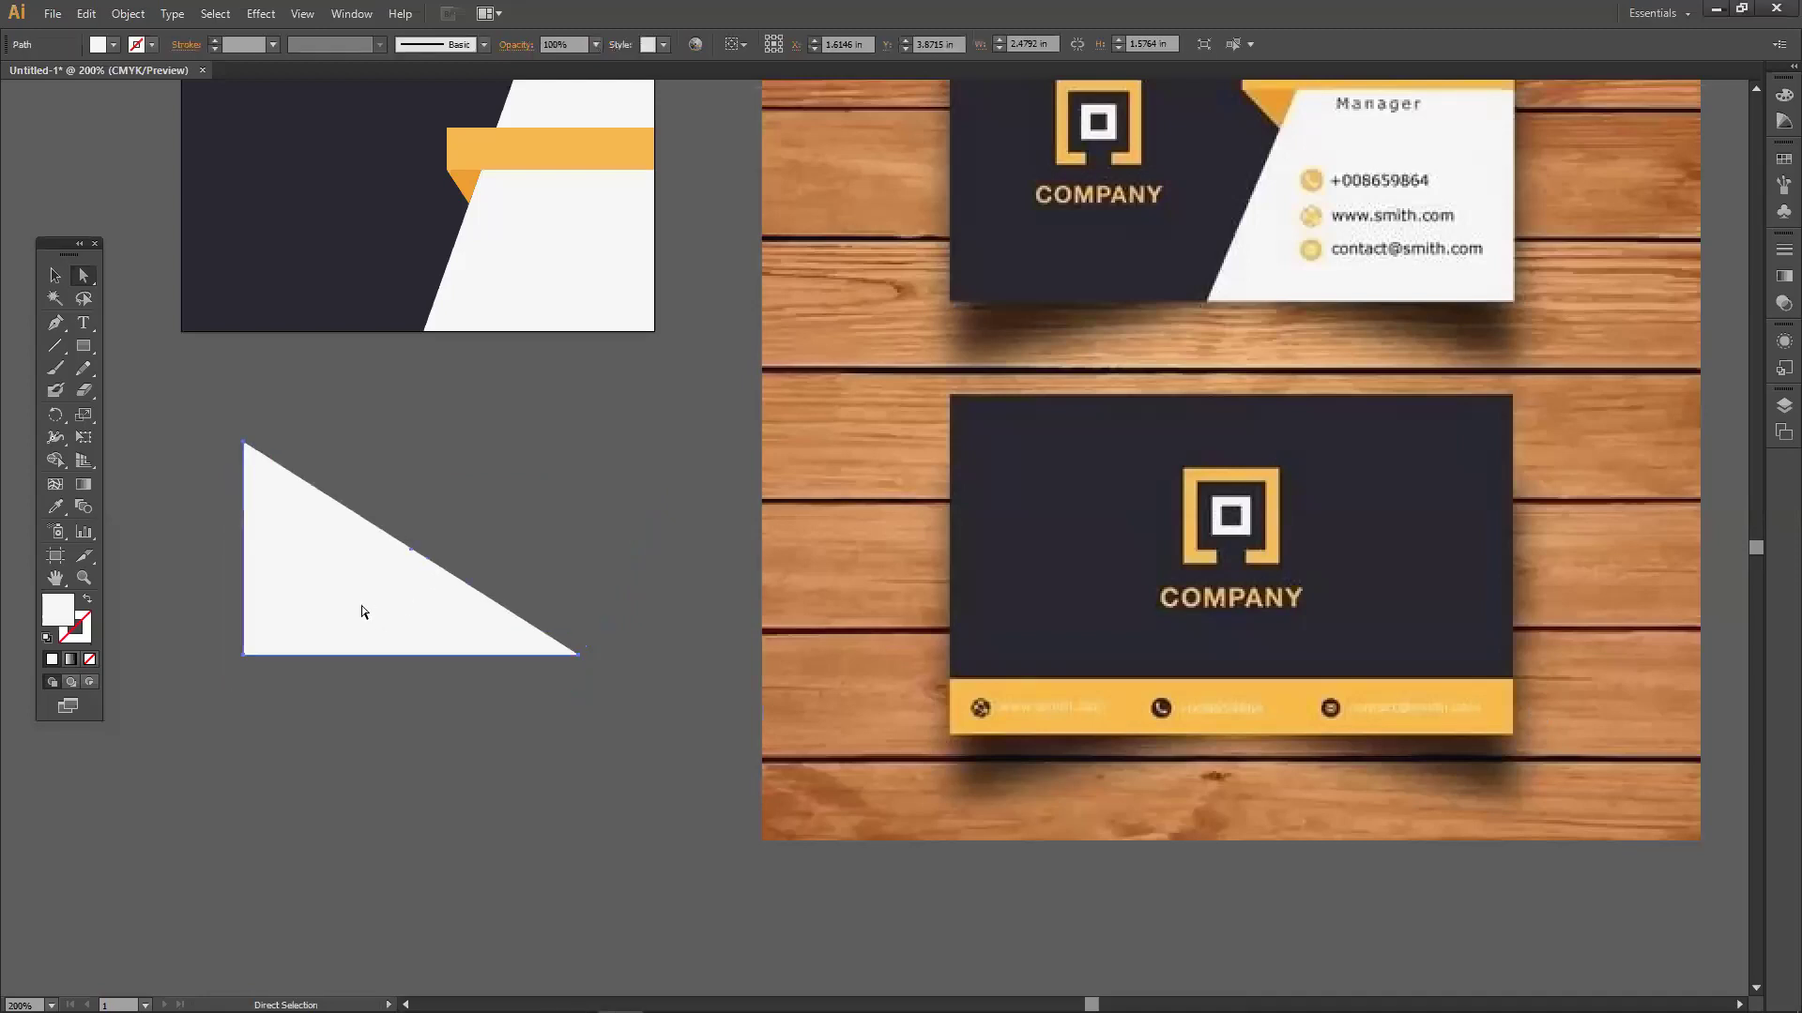
pyautogui.click(55, 275)
pyautogui.press('Delete')
pyautogui.click(84, 346)
# Draw a white rectangle below the card and resize it to 1.4063 x 1.2153 in.
pyautogui.moveTo(210, 453); pyautogui.dragTo(497, 730)
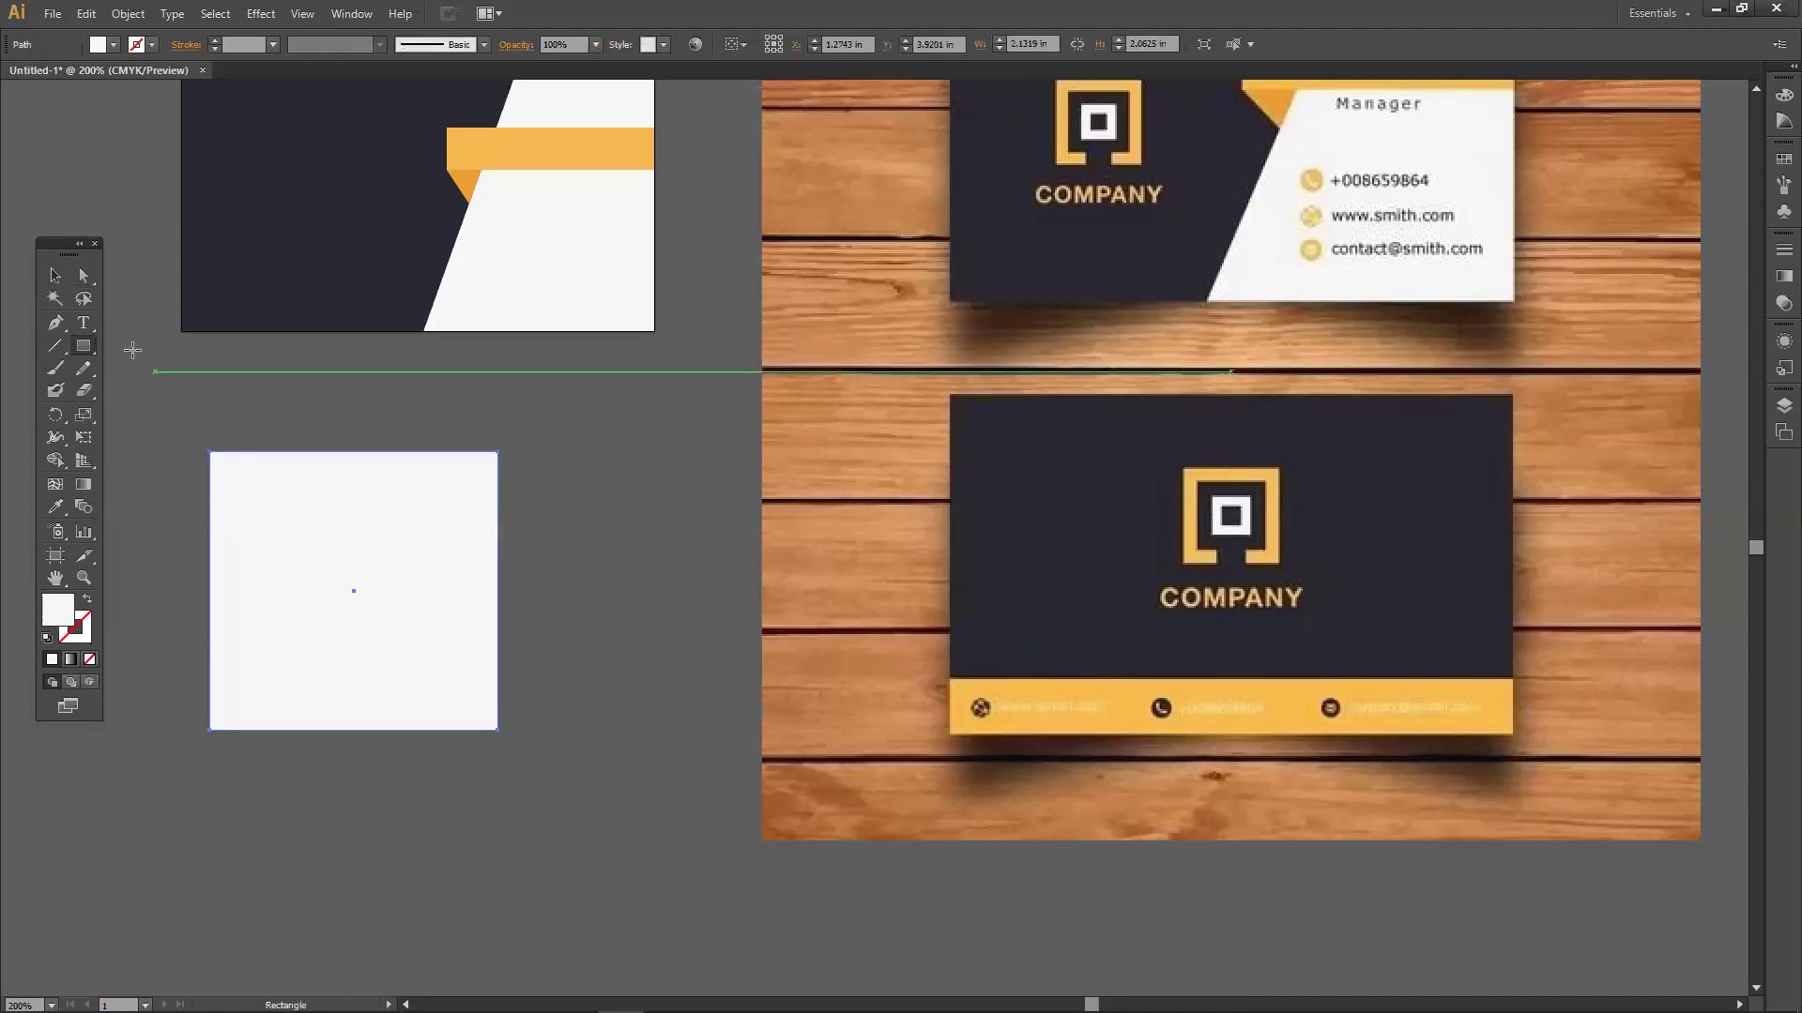
pyautogui.click(54, 275)
pyautogui.moveTo(372, 591); pyautogui.dragTo(438, 558)
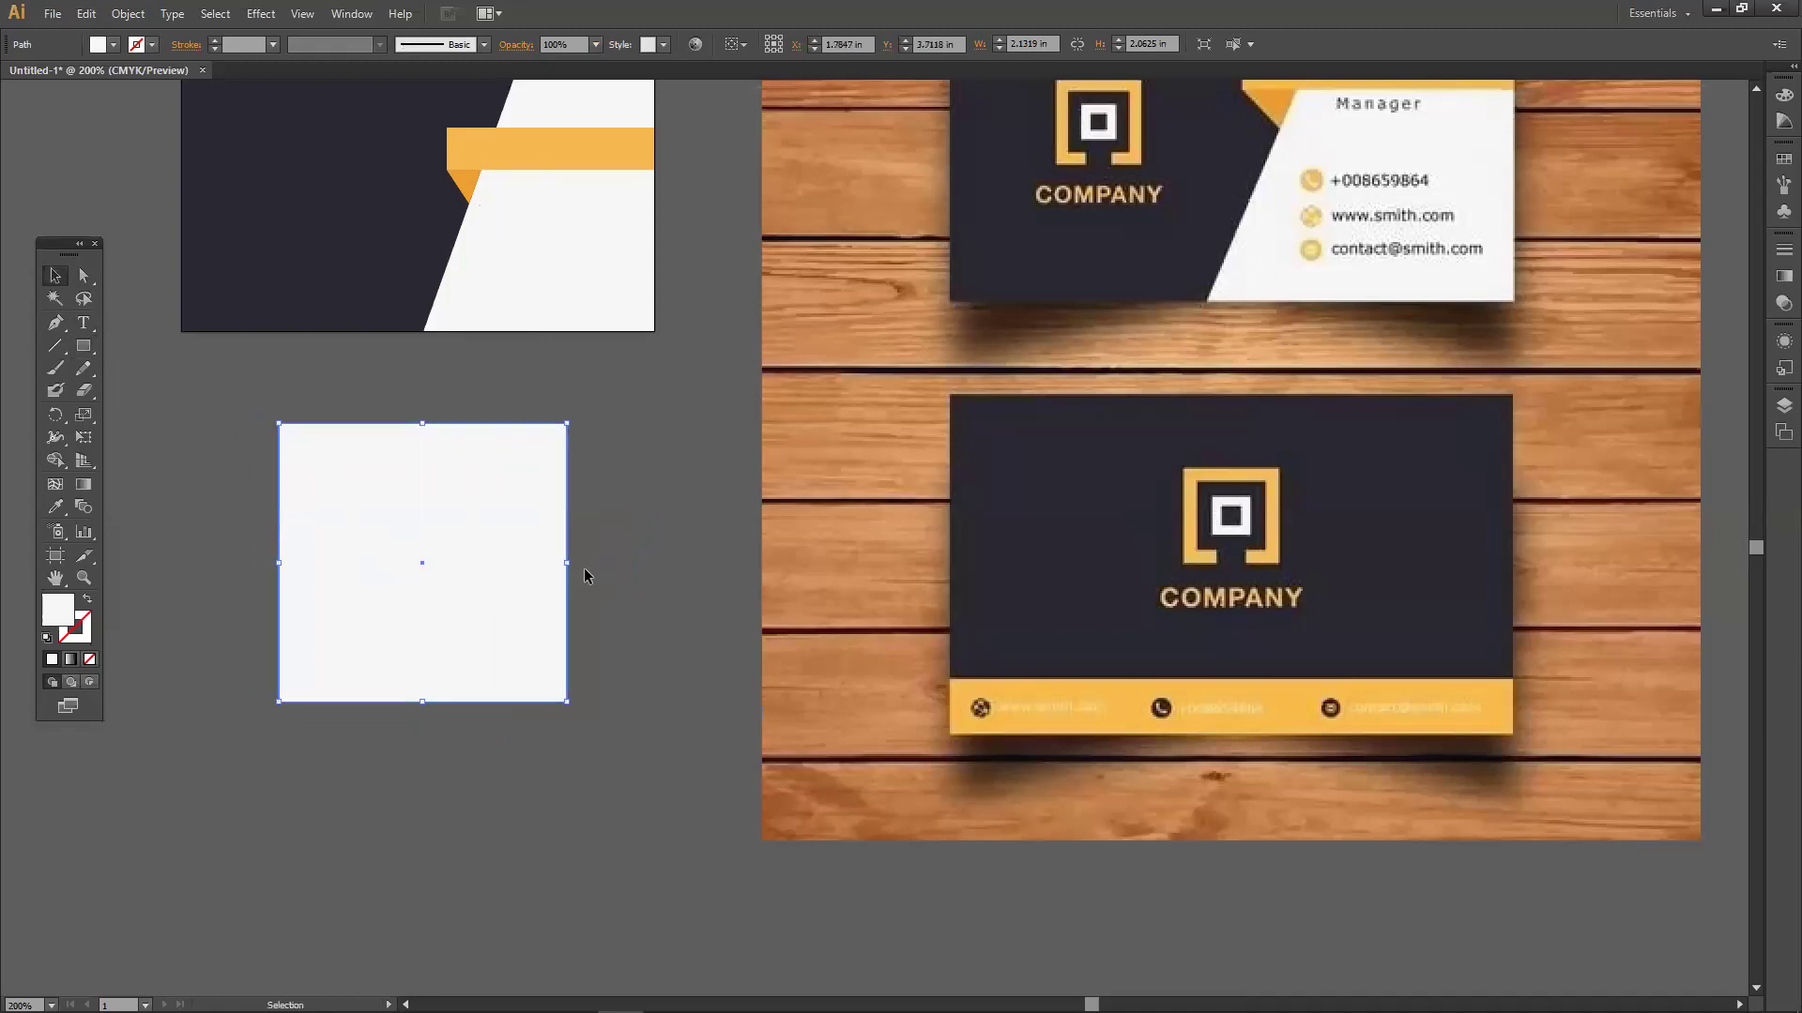
pyautogui.moveTo(567, 563); pyautogui.dragTo(468, 563)
pyautogui.moveTo(370, 702); pyautogui.dragTo(232, 536)
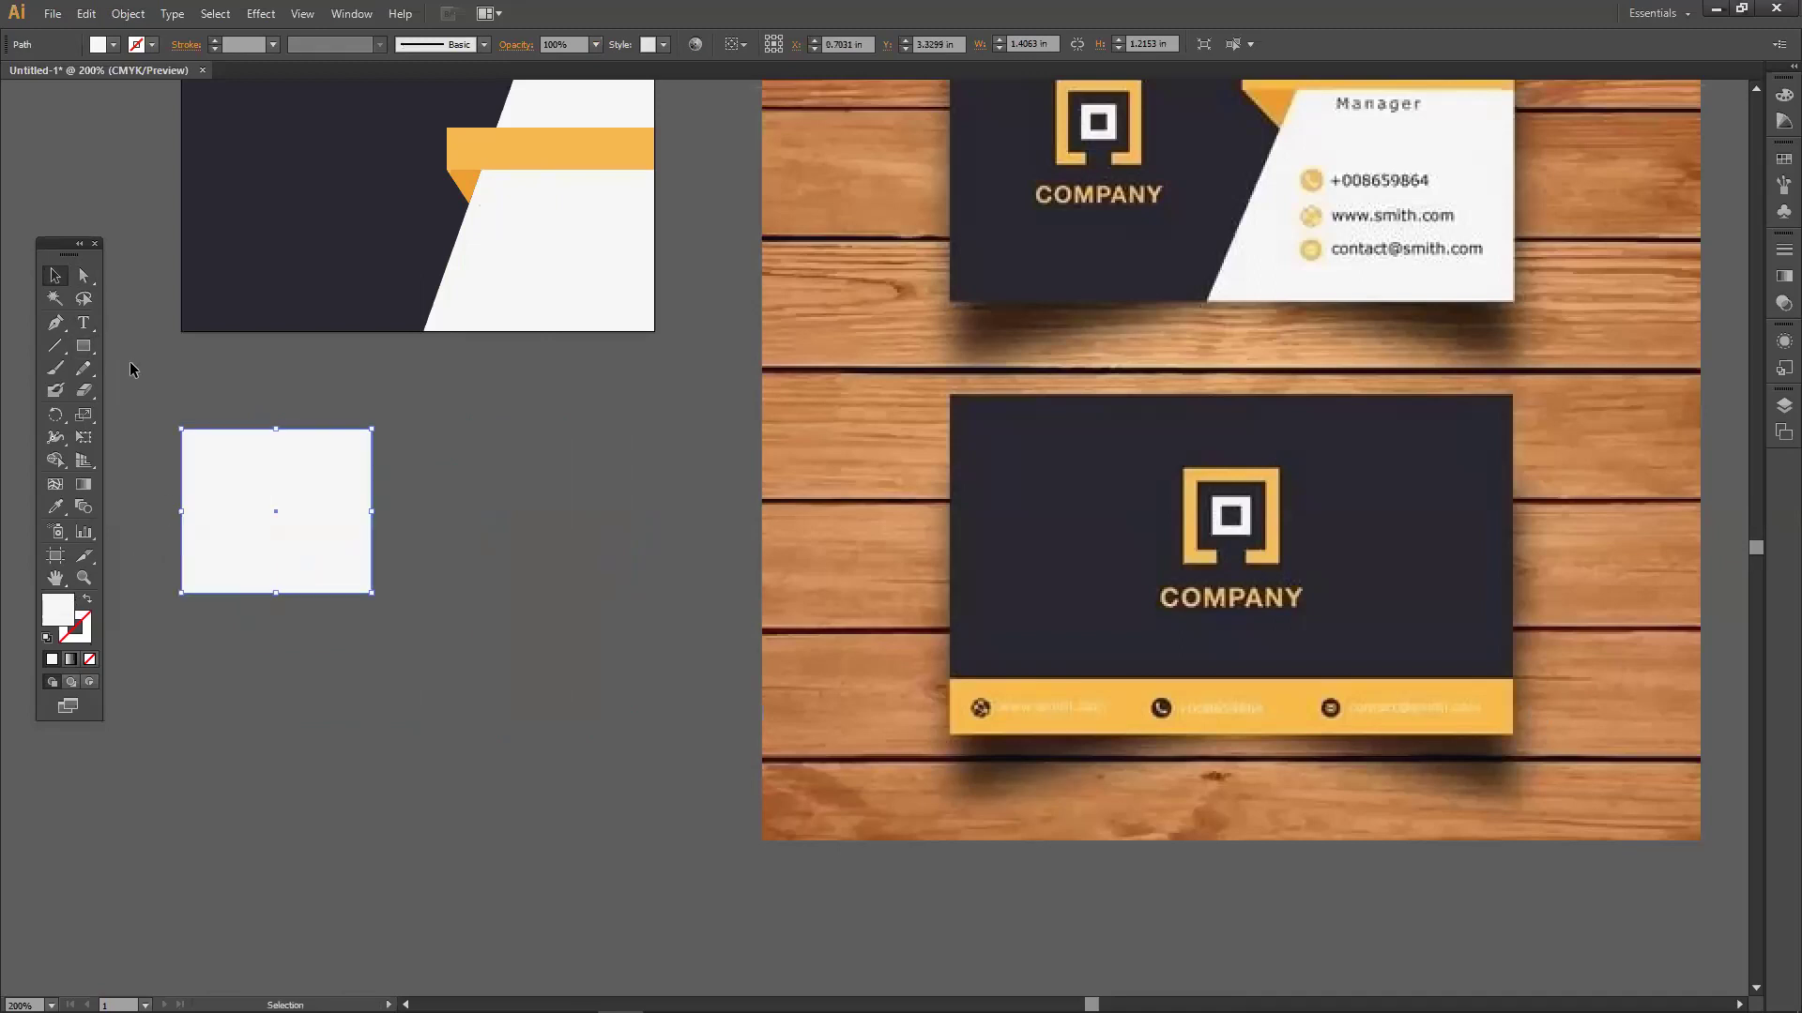
# Delete the rectangle's top-right anchor to turn it into a right triangle.
pyautogui.click(86, 277)
pyautogui.moveTo(374, 434); pyautogui.dragTo(454, 391)
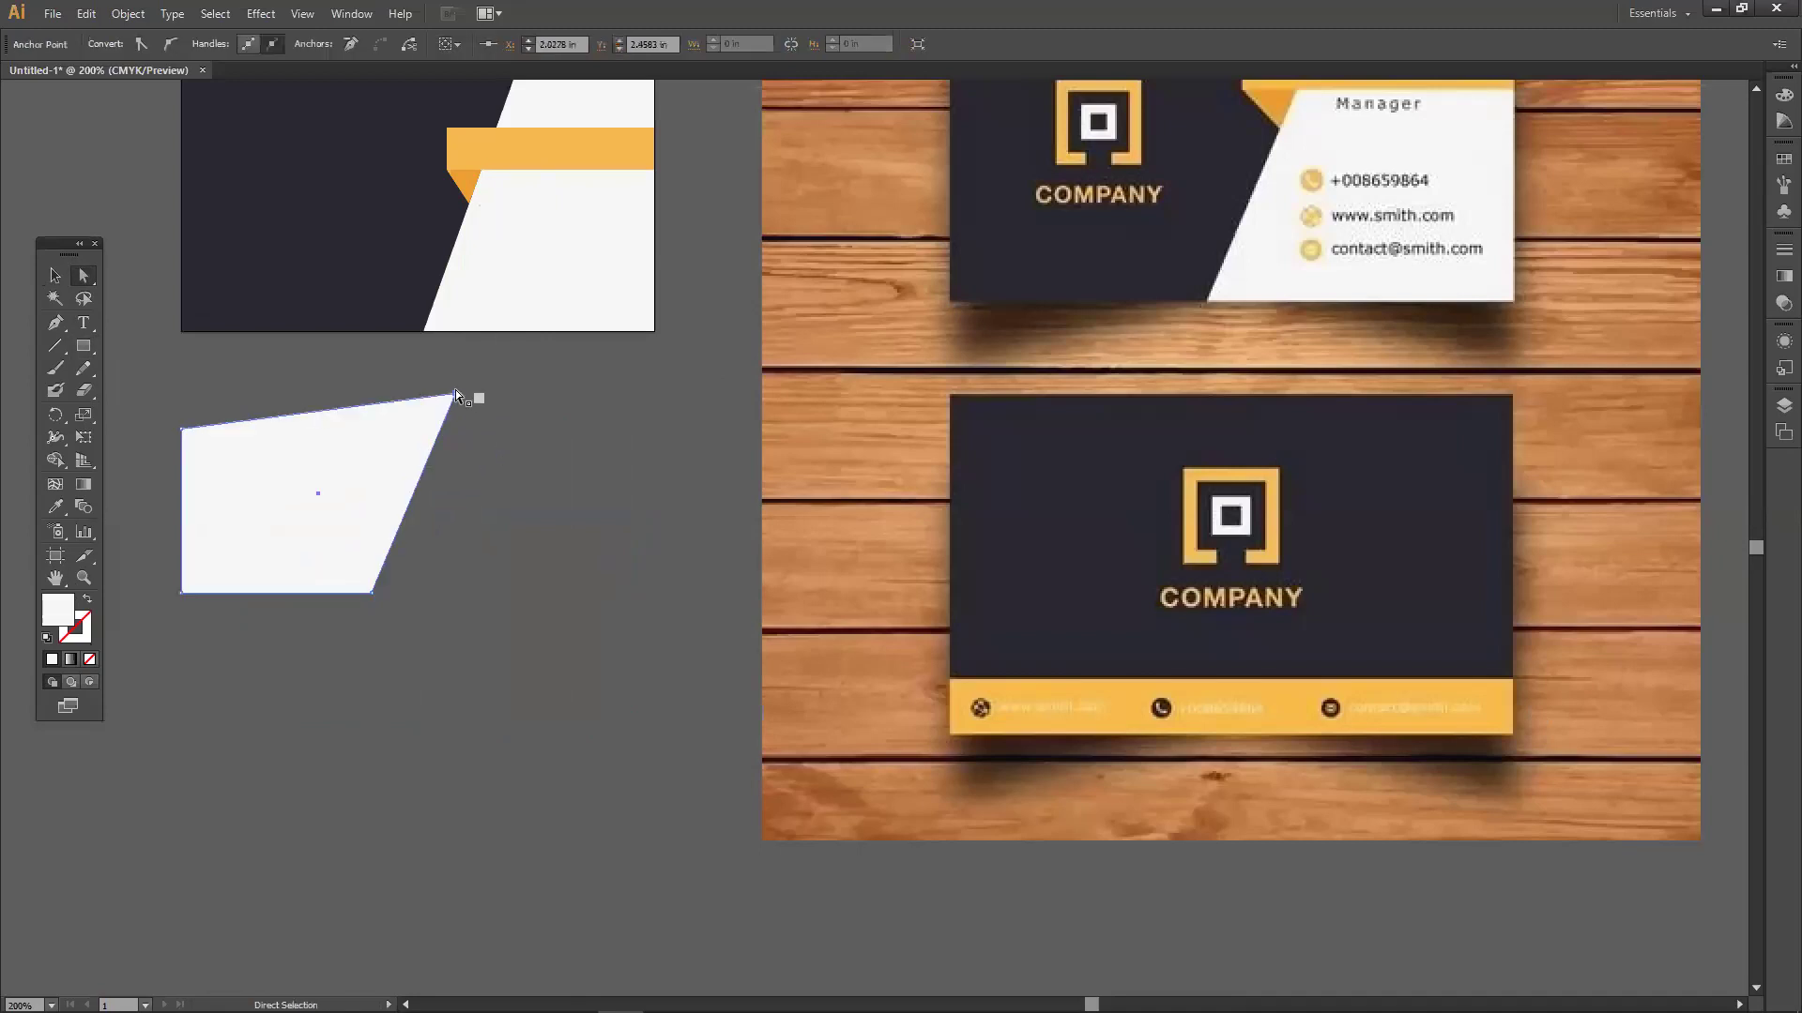
pyautogui.press('Delete')
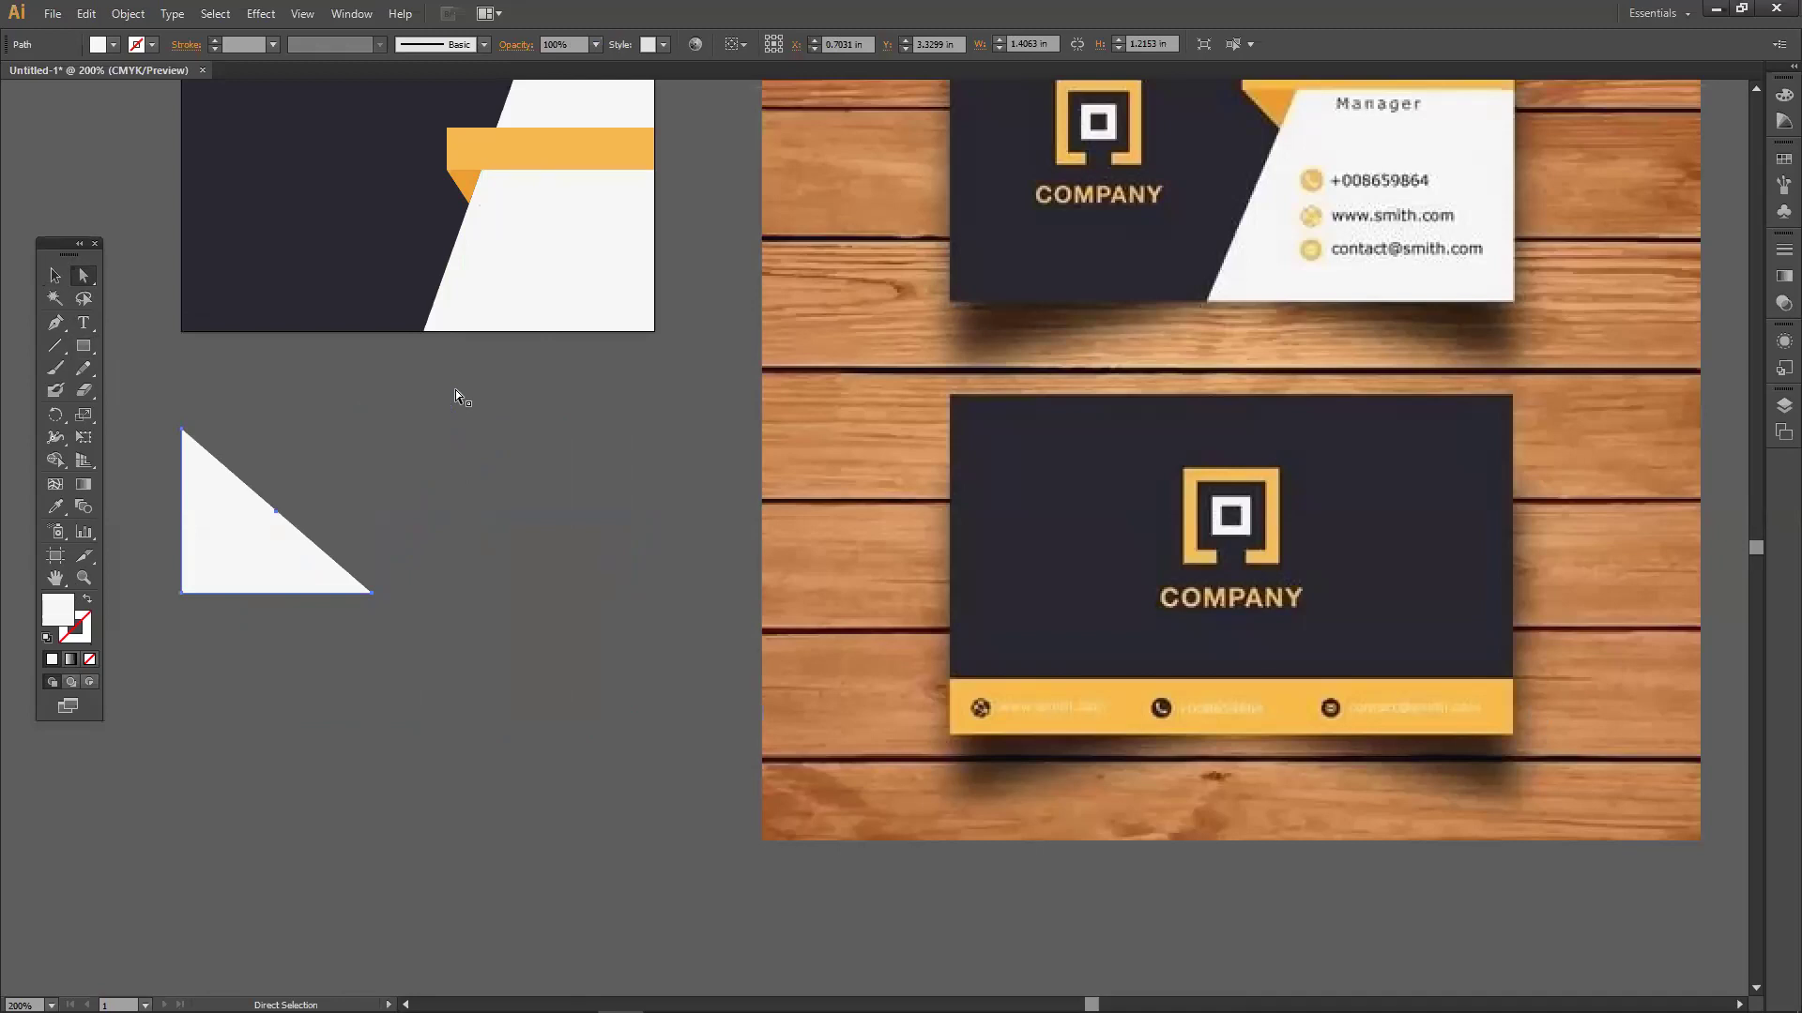
pyautogui.hotkey('ctrl', 'z')
pyautogui.hotkey('ctrl', 'z')
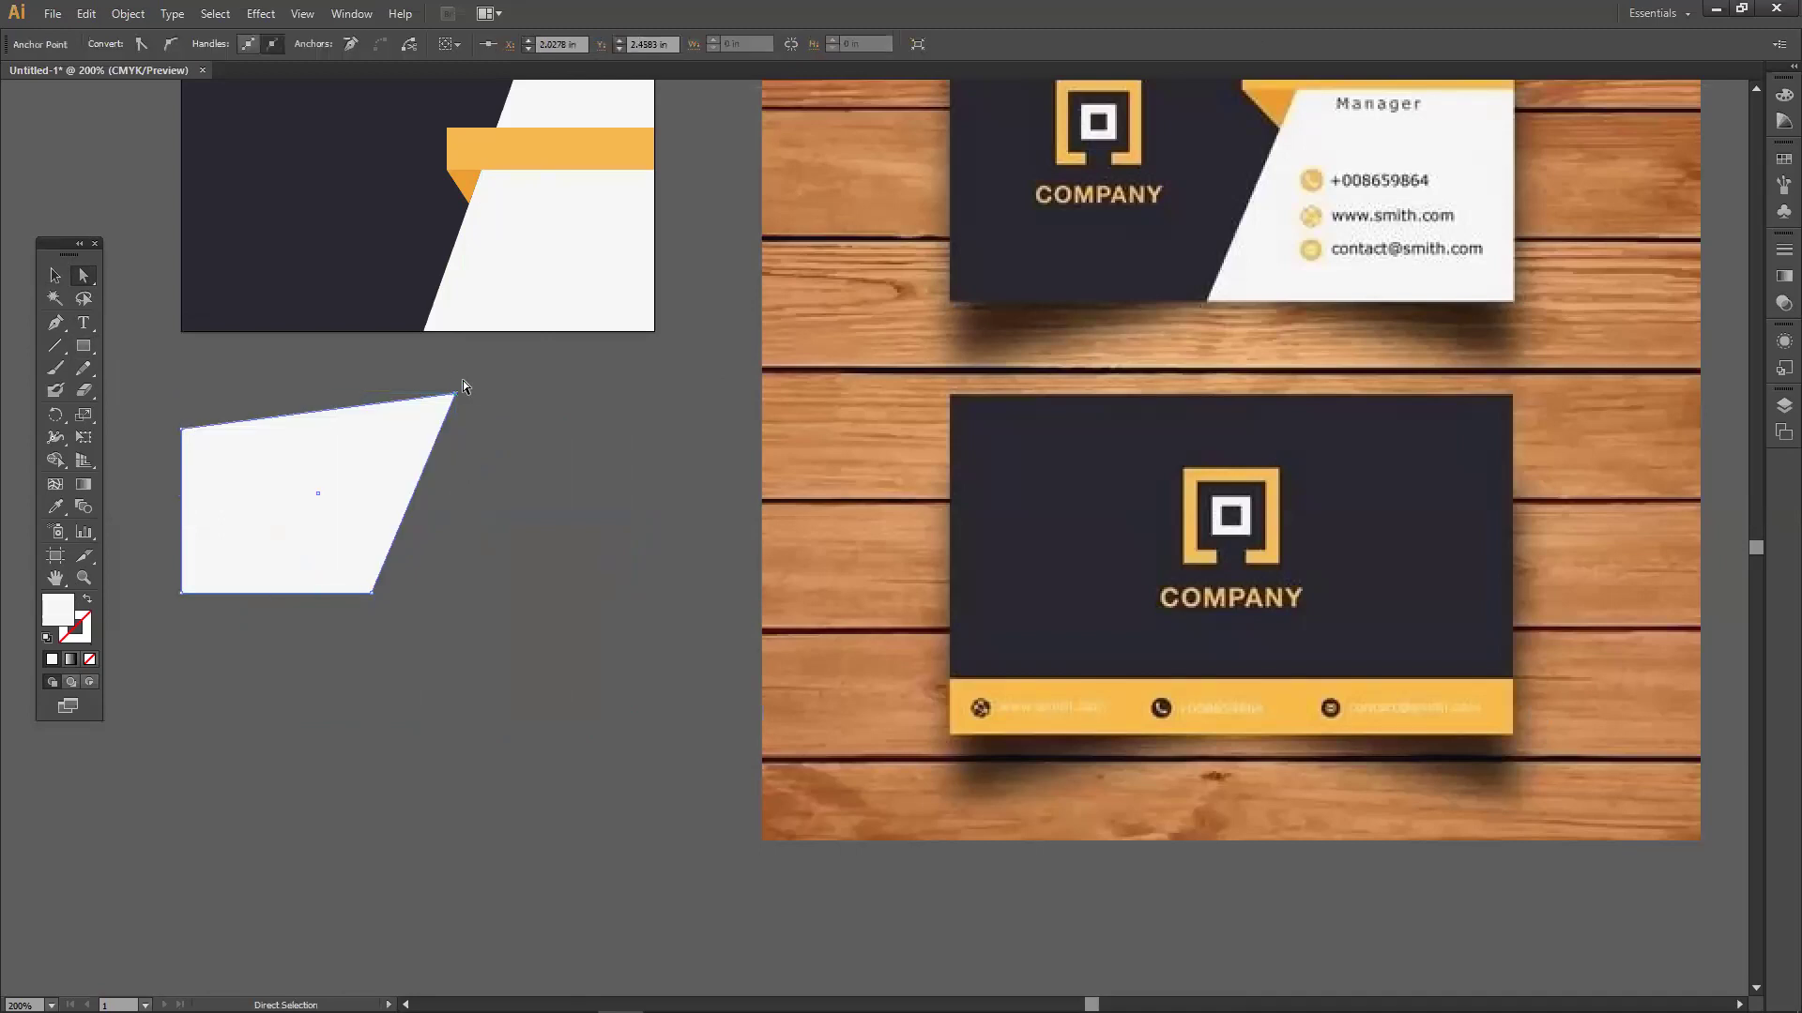
pyautogui.moveTo(459, 396); pyautogui.dragTo(622, 419)
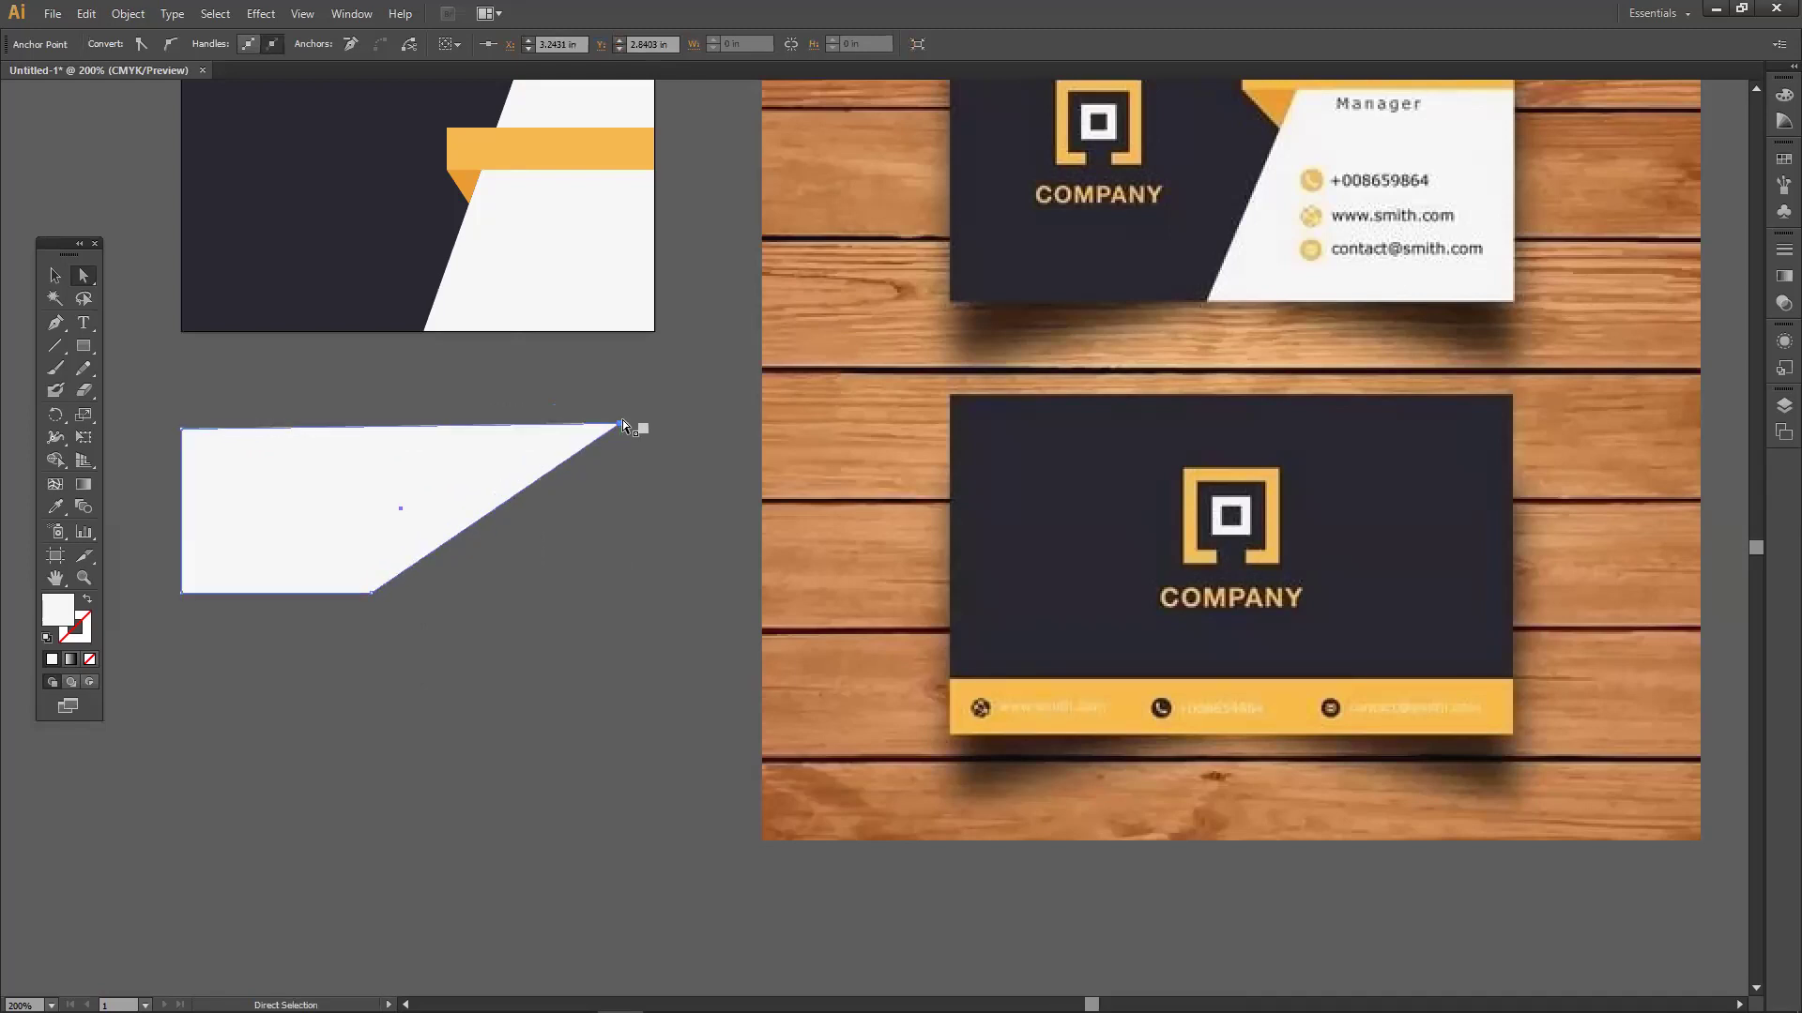
pyautogui.press('Delete')
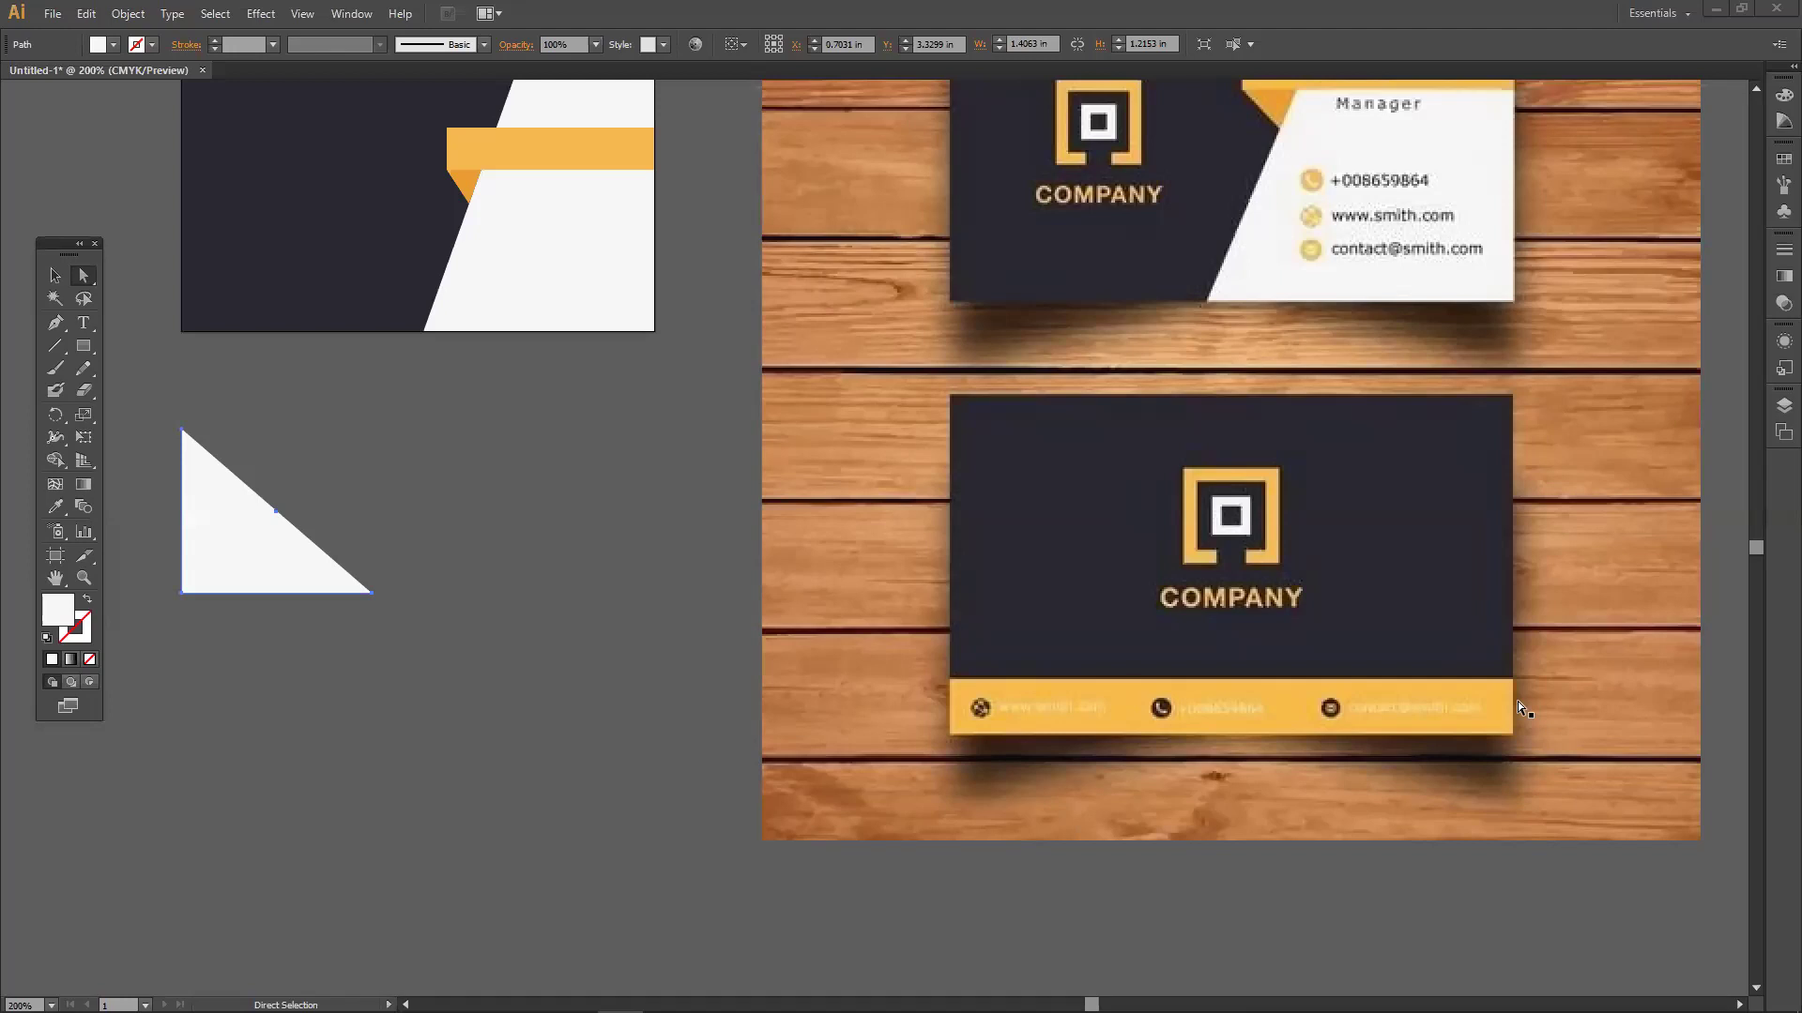
# Draw a white rectangle below the triangle, then a second rectangle in empty canvas space.
pyautogui.click(83, 345)
pyautogui.moveTo(296, 699); pyautogui.dragTo(591, 909)
pyautogui.click(54, 275)
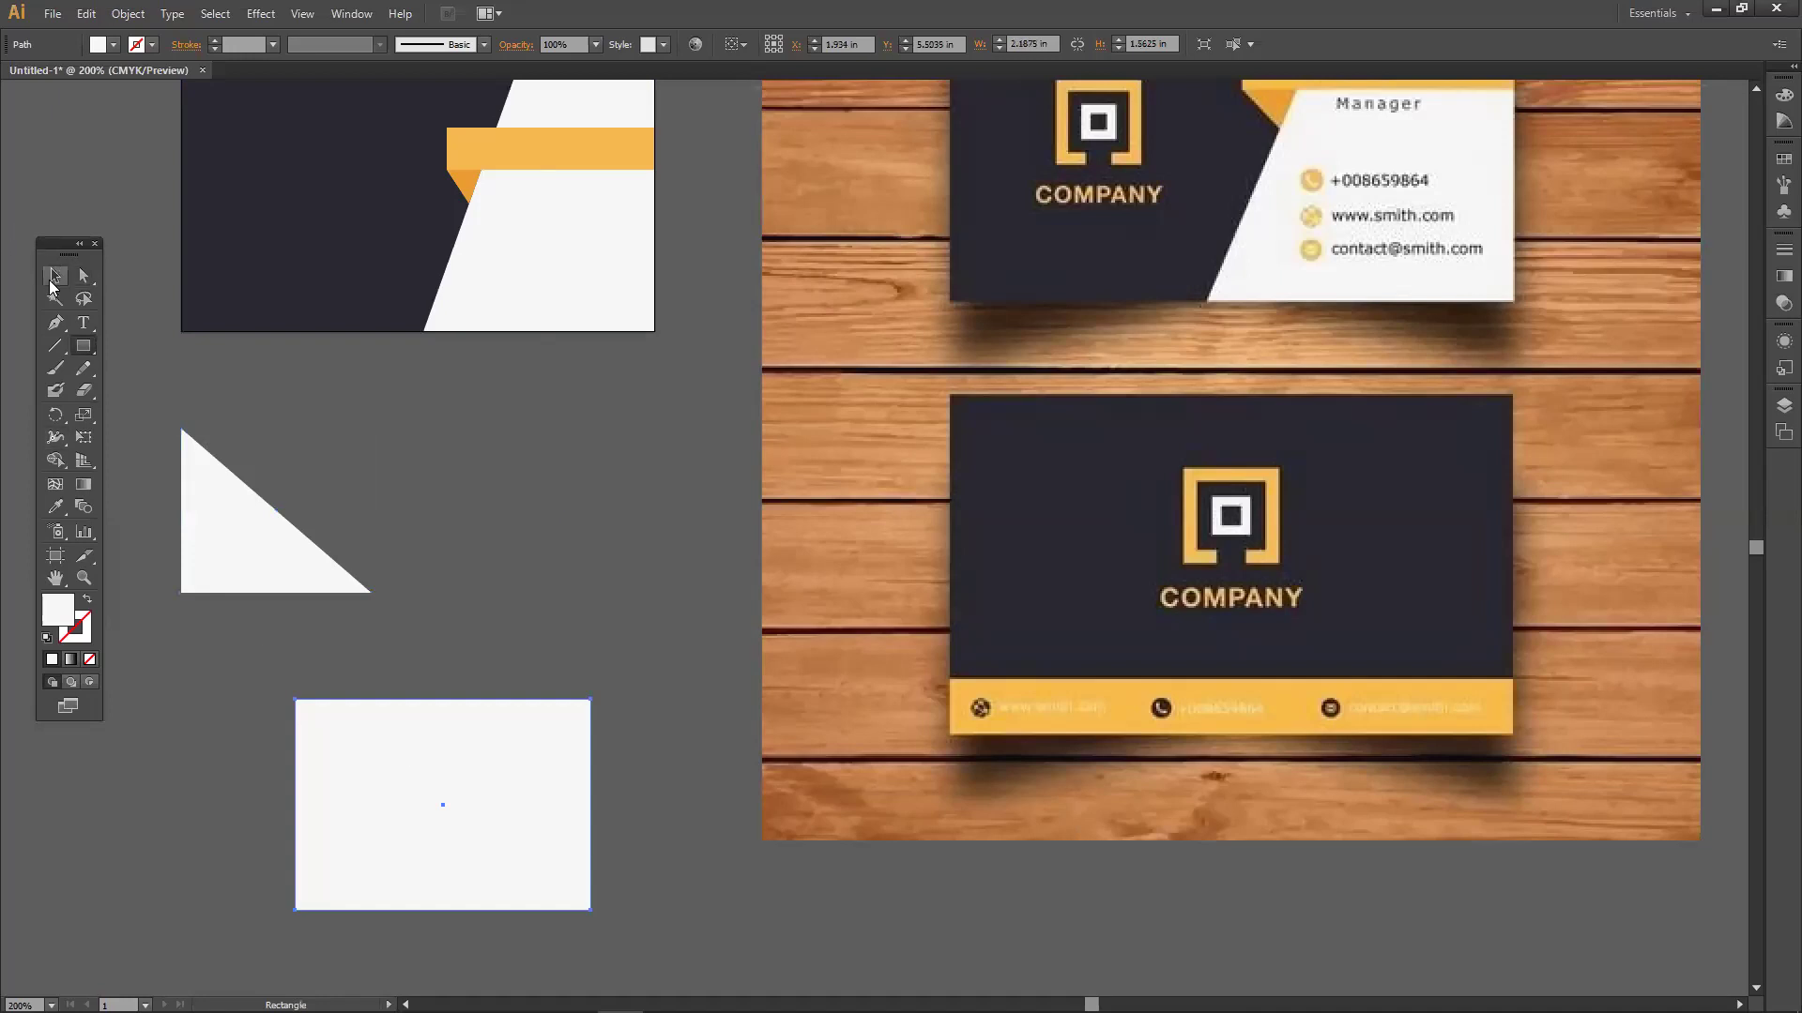
pyautogui.moveTo(569, 621); pyautogui.dragTo(701, 500)
pyautogui.moveTo(538, 560); pyautogui.dragTo(498, 225)
pyautogui.click(84, 345)
pyautogui.moveTo(168, 337); pyautogui.dragTo(543, 563)
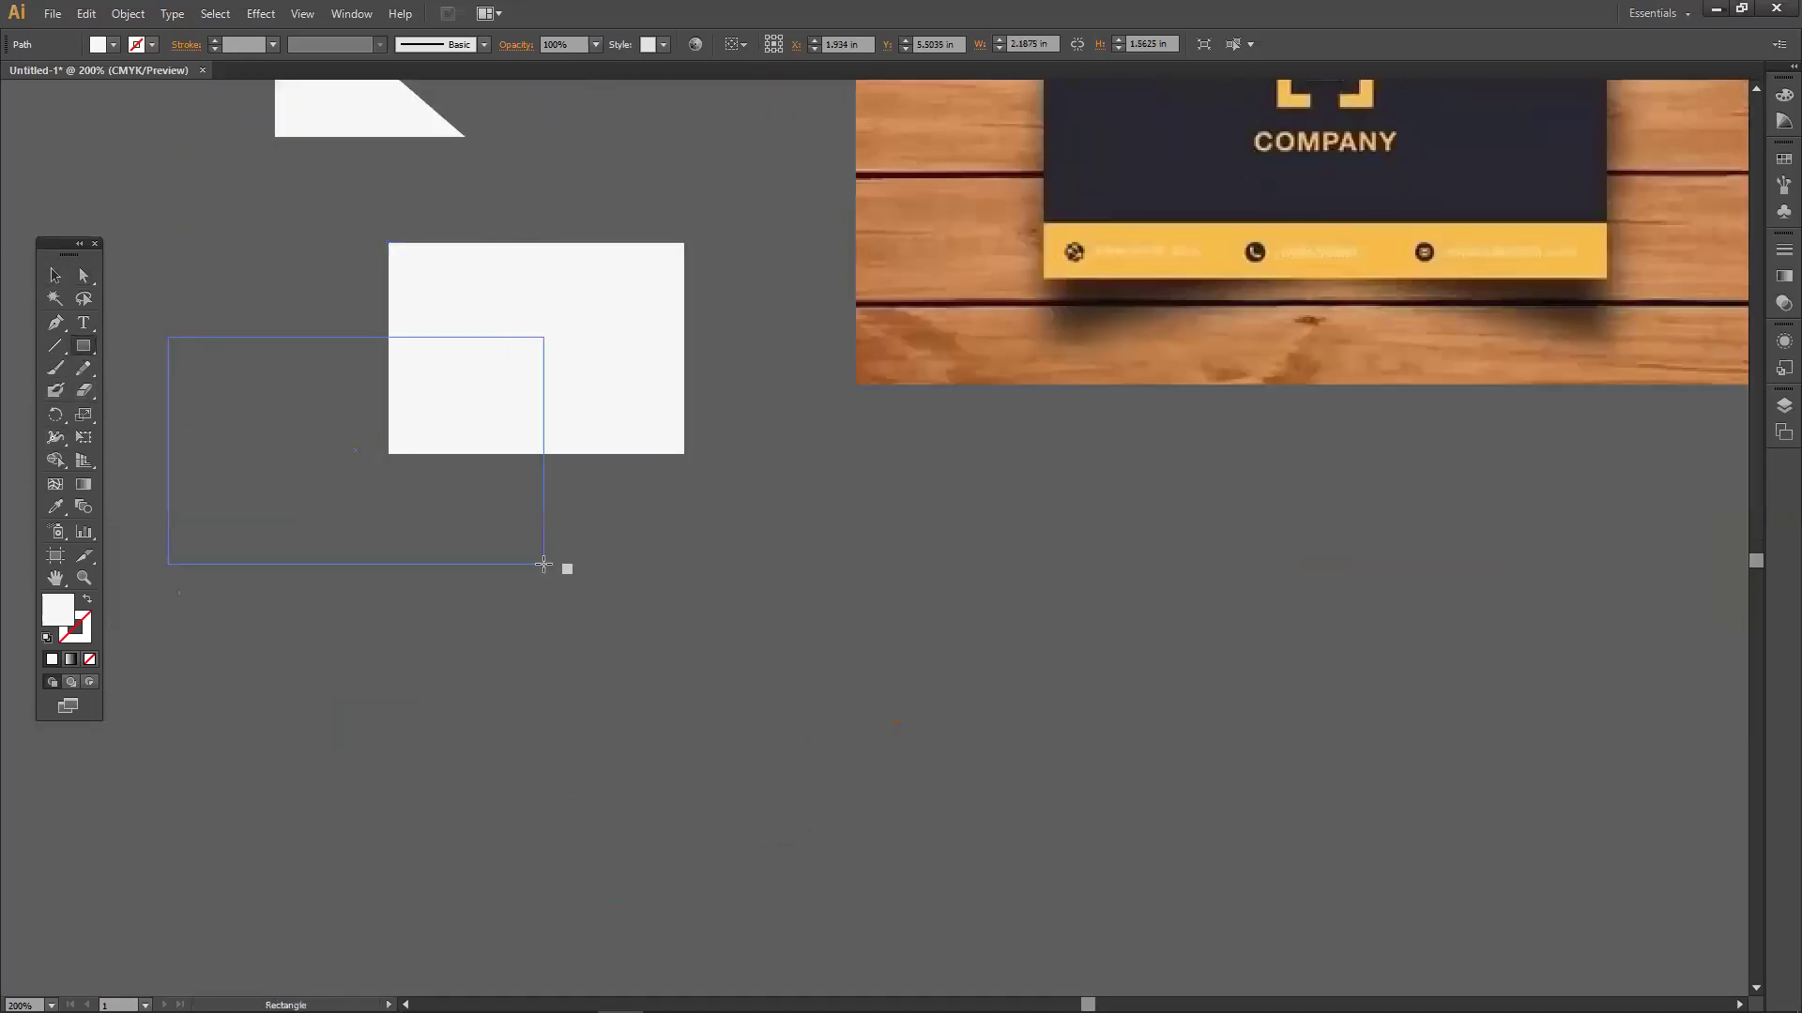
# Fill the second rectangle red and shift it slightly down and right.
pyautogui.click(112, 44)
pyautogui.click(78, 76)
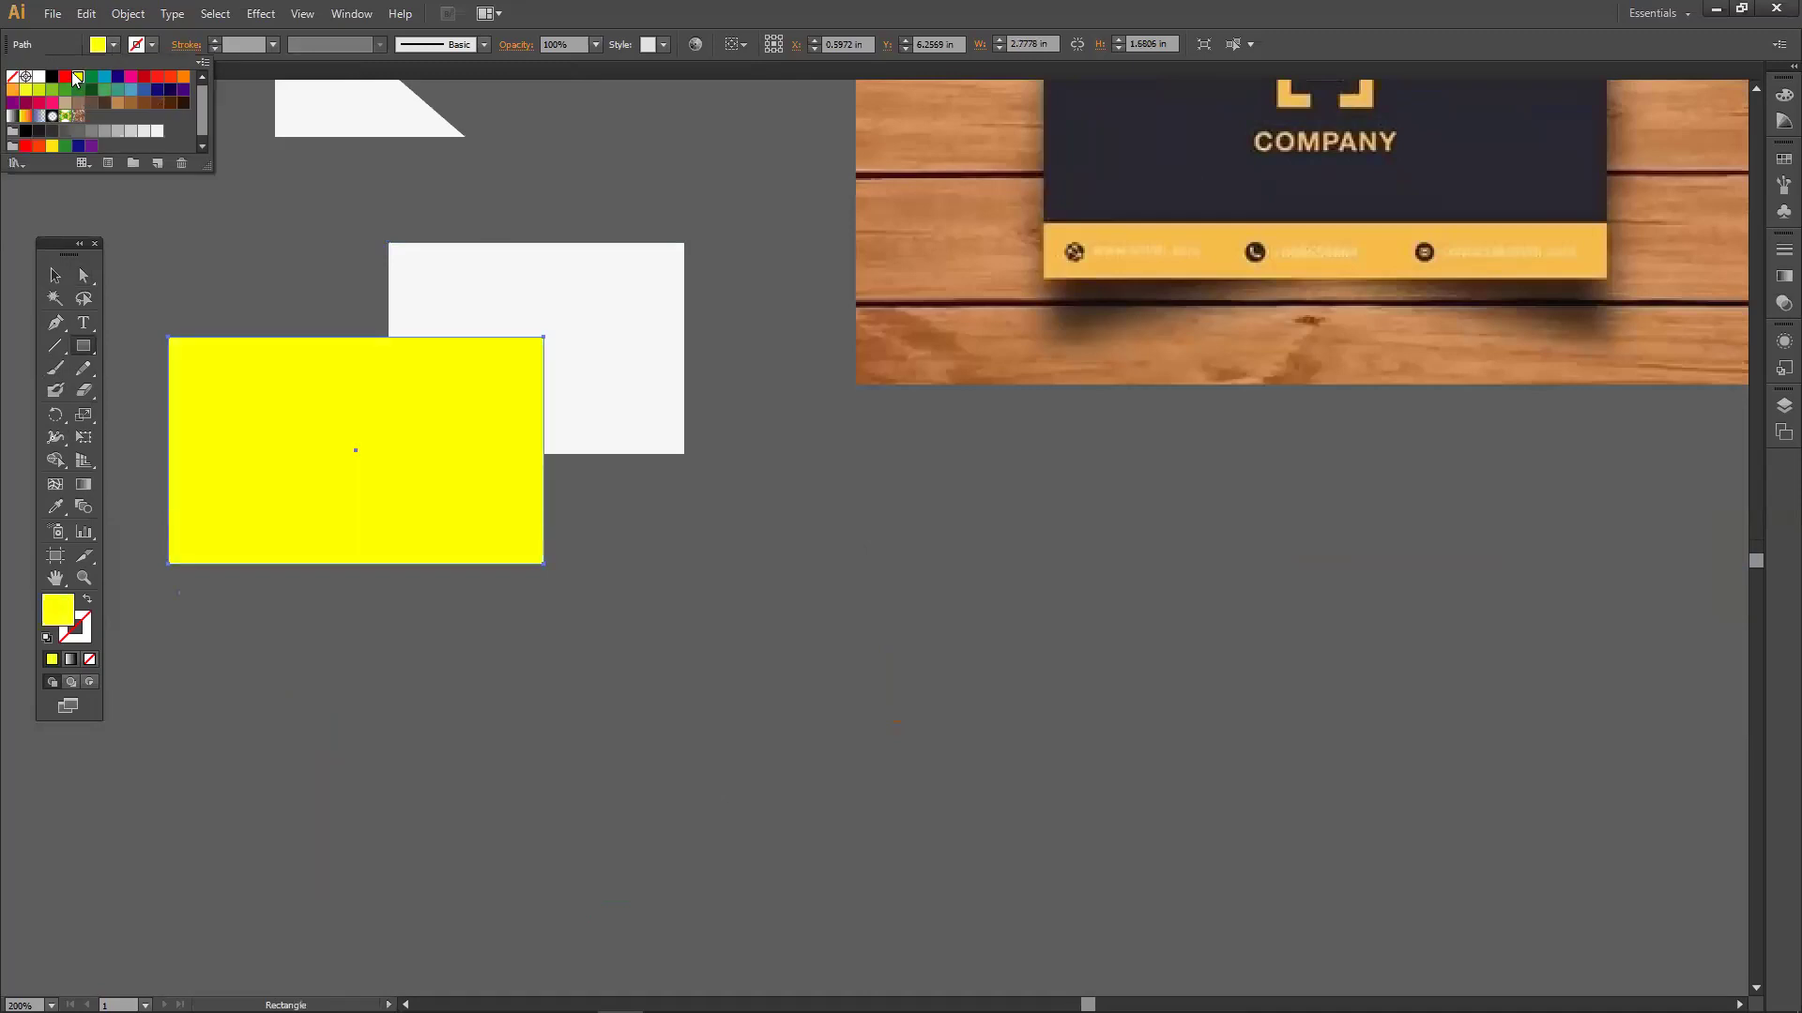
pyautogui.click(63, 77)
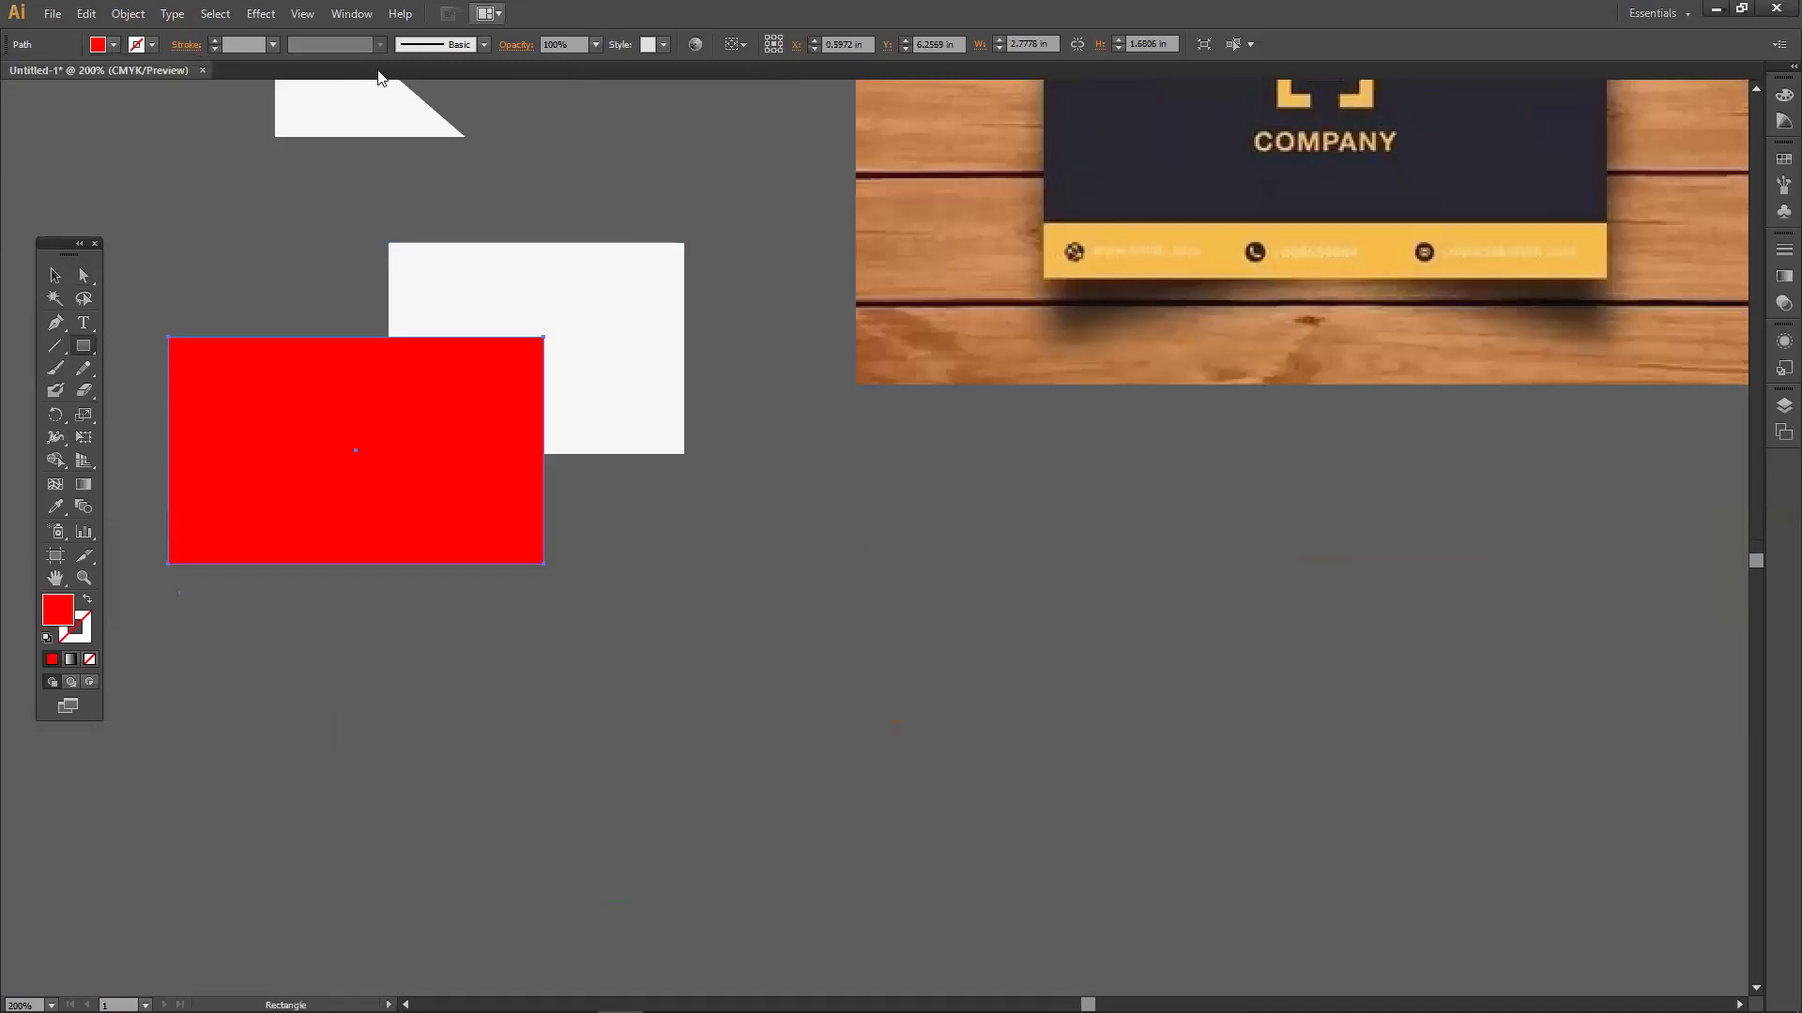
pyautogui.click(54, 275)
pyautogui.moveTo(404, 420); pyautogui.dragTo(417, 372)
# Bring the red rectangle in front of the white one so it overlaps it.
pyautogui.press('a')
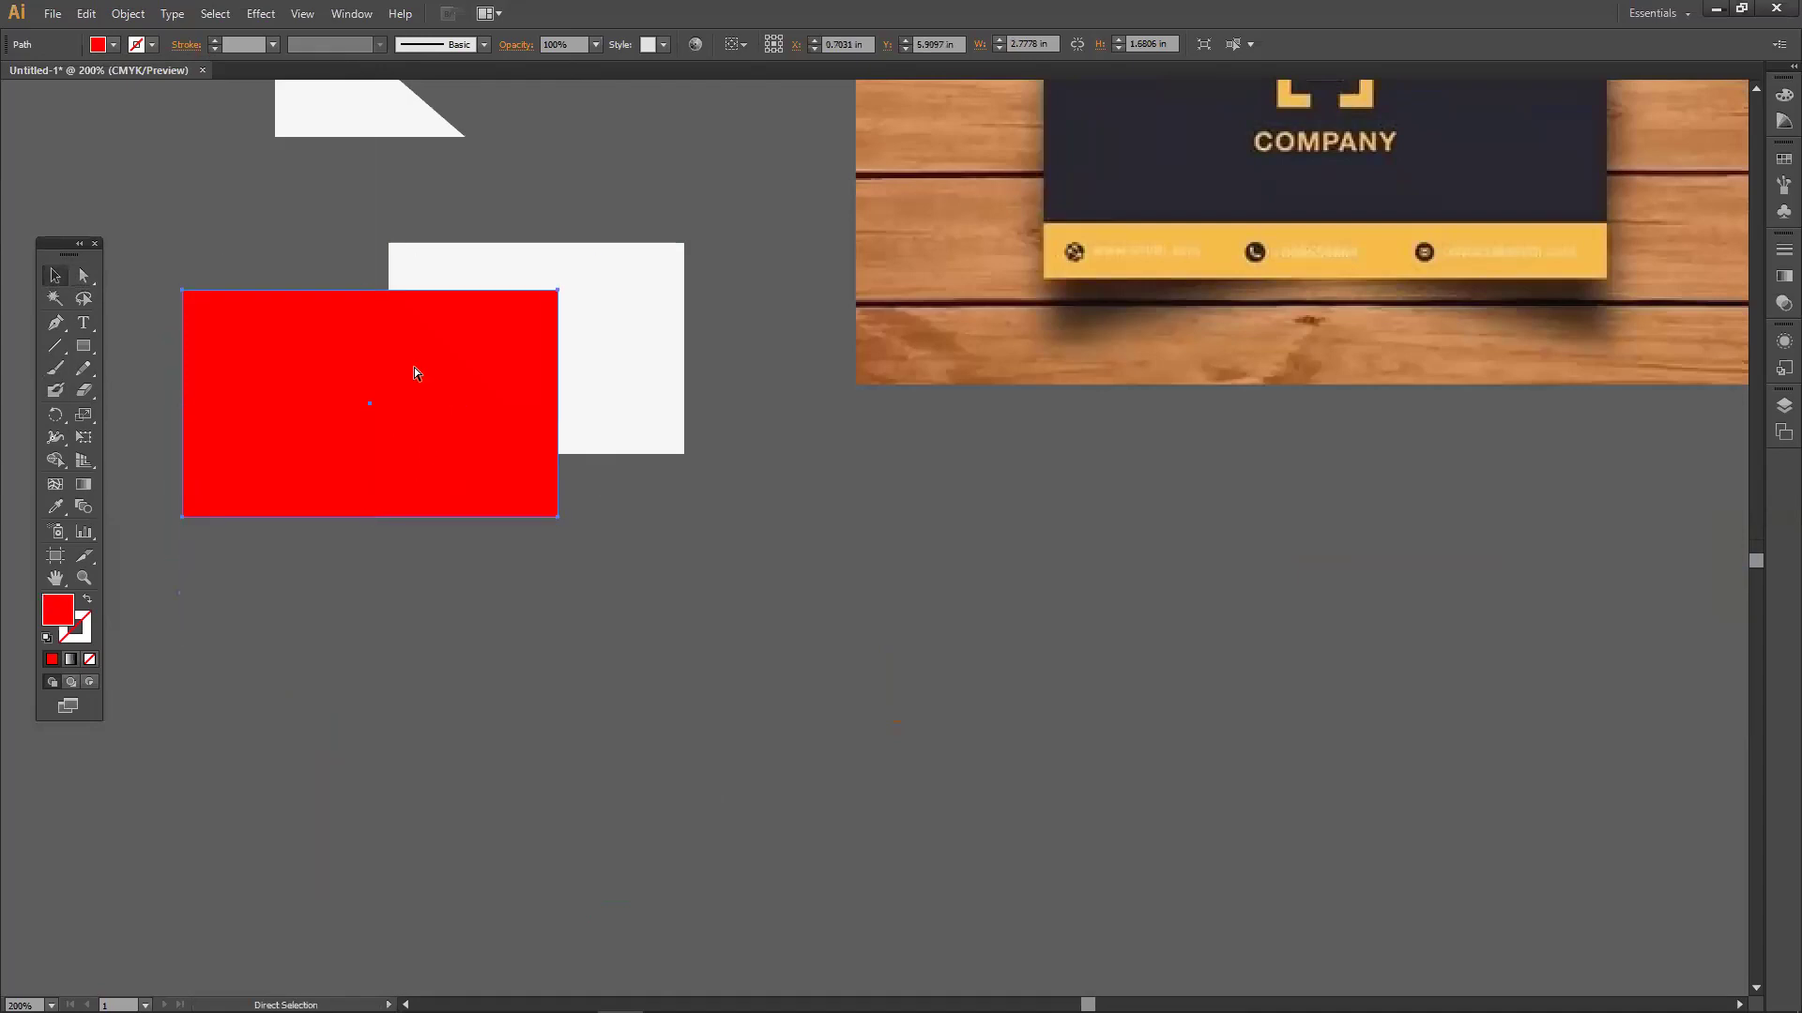
pyautogui.hotkey('ctrl', 'shift', '[')
pyautogui.hotkey('ctrl', 'shift', ']')
pyautogui.hotkey('ctrl', 'shift', '[')
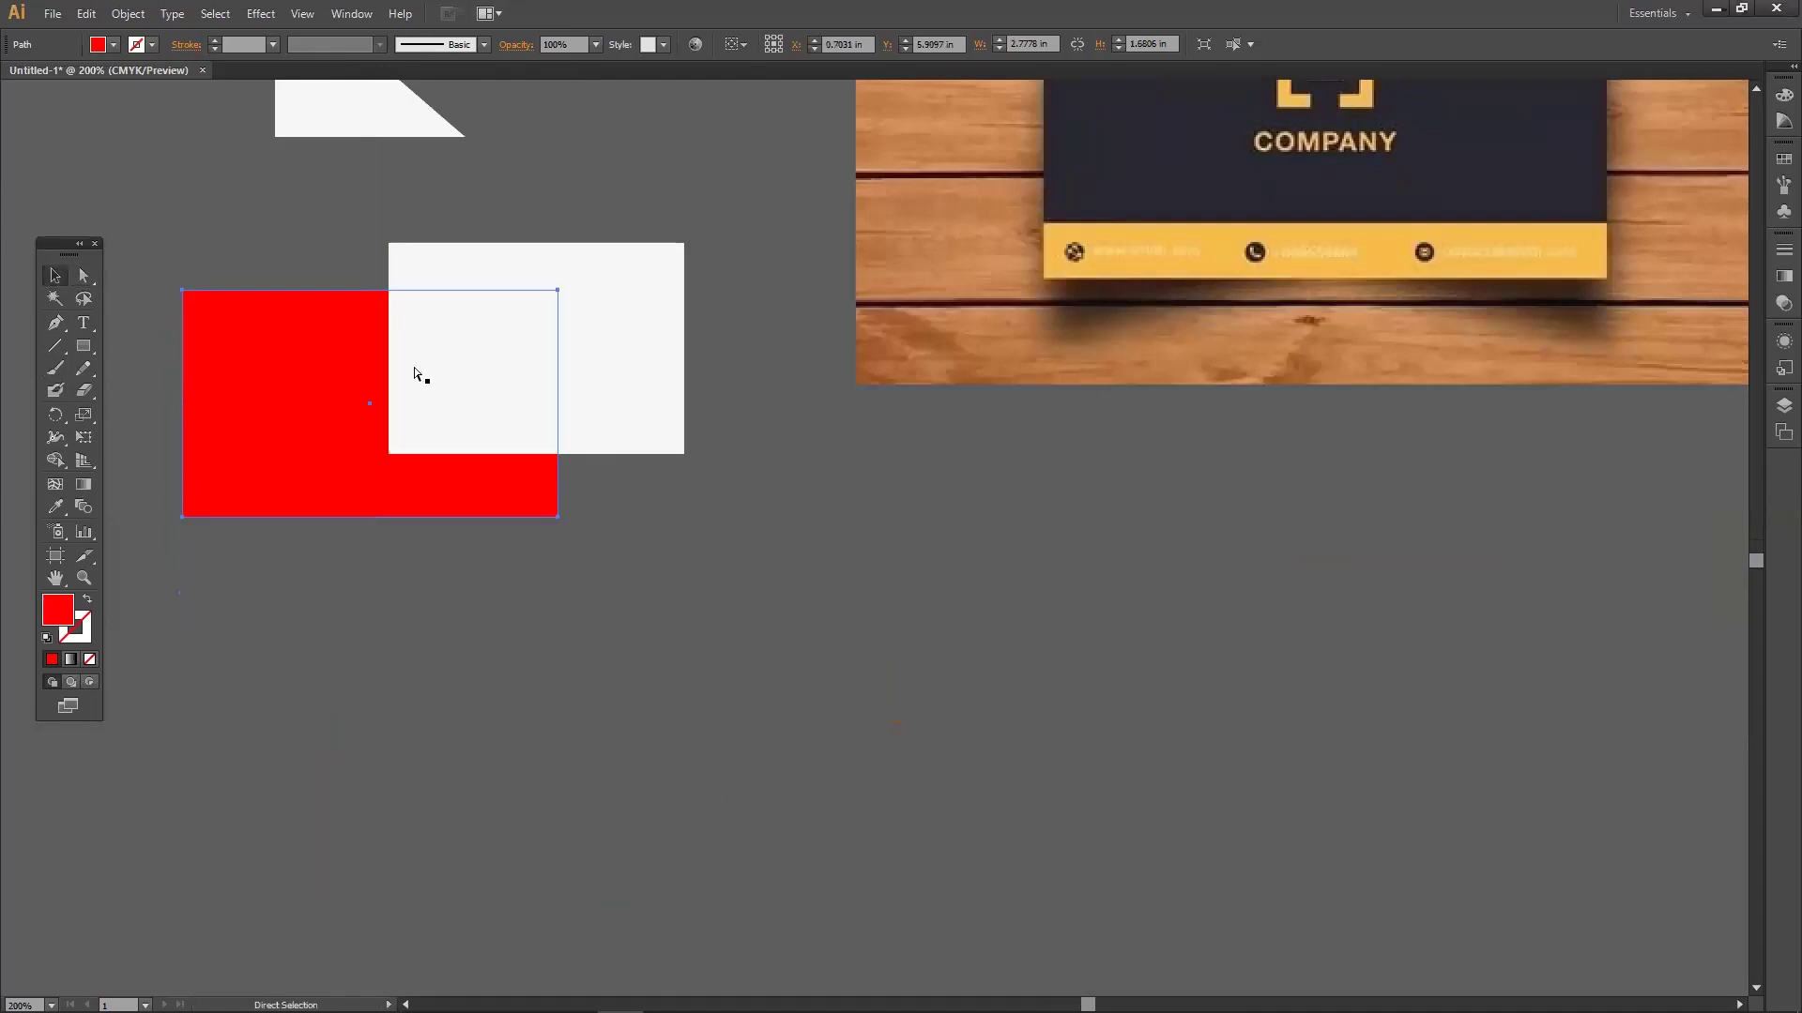
pyautogui.hotkey('ctrl', 'shift', ']')
pyautogui.hotkey('ctrl', 'shift', '[')
pyautogui.hotkey('ctrl', 'shift', ']')
pyautogui.hotkey('ctrl', 'shift', '[')
pyautogui.hotkey('ctrl', 'shift', ']')
pyautogui.hotkey('ctrl', 'shift', '[')
pyautogui.hotkey('ctrl', 'shift', ']')
pyautogui.hotkey('ctrl', 'shift', '[')
pyautogui.hotkey('ctrl', 'shift', ']')
pyautogui.hotkey('ctrl', 'shift', '[')
pyautogui.hotkey('ctrl', 'shift', ']')
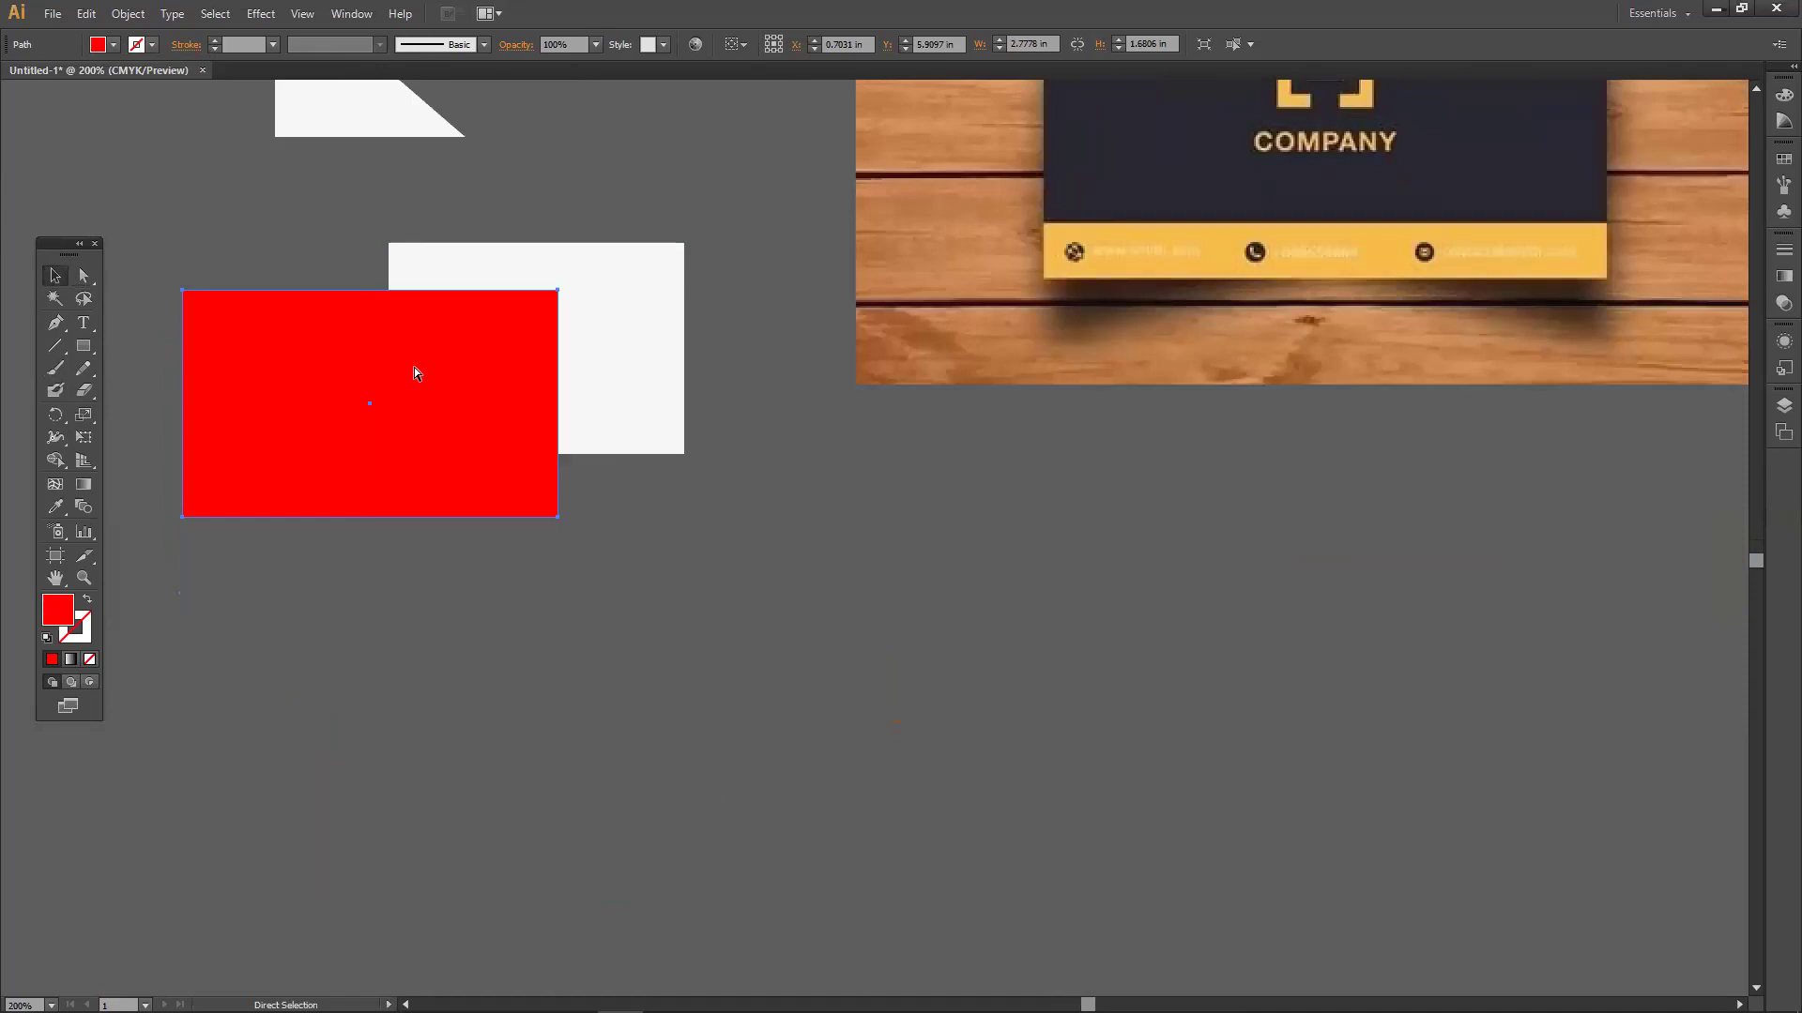
pyautogui.hotkey('ctrl', 'shift', '[')
pyautogui.hotkey('ctrl', 'shift', ']')
pyautogui.hotkey('ctrl', 'shift', '[')
pyautogui.hotkey('ctrl', 'shift', ']')
pyautogui.hotkey('ctrl', 'shift', '[')
pyautogui.hotkey('ctrl', 'shift', ']')
pyautogui.hotkey('ctrl', 'shift', '[')
pyautogui.hotkey('ctrl', 'shift', ']')
pyautogui.hotkey('ctrl', 'shift', '[')
pyautogui.hotkey('ctrl', 'shift', ']')
pyautogui.hotkey('ctrl', 'shift', '[')
pyautogui.hotkey('ctrl', 'shift', ']')
pyautogui.hotkey('ctrl', 'shift', '[')
pyautogui.hotkey('ctrl', 'shift', ']')
pyautogui.hotkey('ctrl', 'shift', '[')
pyautogui.hotkey('ctrl', 'shift', ']')
pyautogui.hotkey('ctrl', 'shift', '[')
pyautogui.hotkey('ctrl', 'shift', ']')
pyautogui.hotkey('ctrl', 'shift', '[')
pyautogui.hotkey('ctrl', 'shift', ']')
pyautogui.hotkey('ctrl', 'shift', '[')
pyautogui.hotkey('ctrl', 'shift', ']')
pyautogui.hotkey('ctrl', 'shift', '[')
pyautogui.hotkey('ctrl', 'shift', ']')
pyautogui.hotkey('ctrl', 'shift', '[')
pyautogui.hotkey('ctrl', 'shift', ']')
pyautogui.moveTo(417, 387)
pyautogui.mouseDown()
pyautogui.moveTo(403, 486)
pyautogui.moveTo(377, 425)
pyautogui.moveTo(411, 375)
pyautogui.moveTo(402, 404)
pyautogui.moveTo(384, 363)
pyautogui.moveTo(489, 354)
pyautogui.moveTo(380, 443)
pyautogui.moveTo(345, 372)
pyautogui.moveTo(403, 422)
pyautogui.moveTo(373, 392)
pyautogui.moveTo(388, 369)
pyautogui.moveTo(396, 387)
pyautogui.moveTo(435, 374)
pyautogui.moveTo(414, 374)
pyautogui.mouseUp()
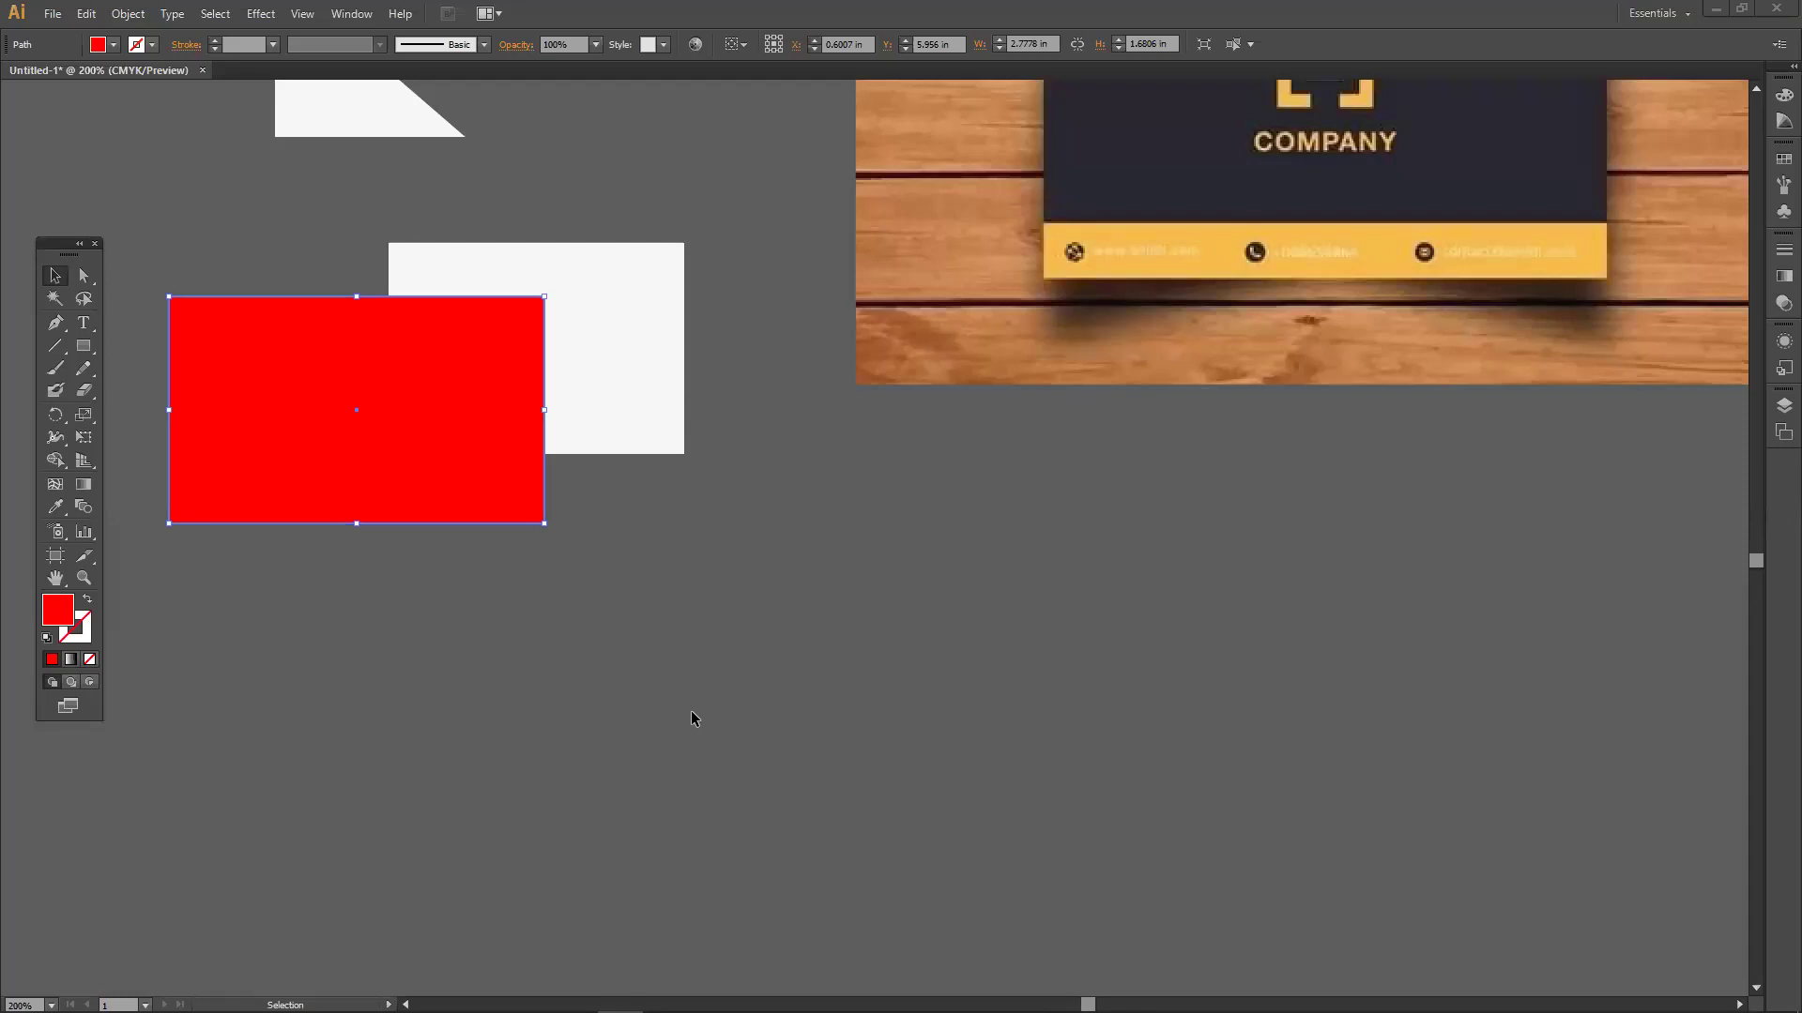
pyautogui.press('space')
pyautogui.moveTo(564, 522); pyautogui.dragTo(564, 566)
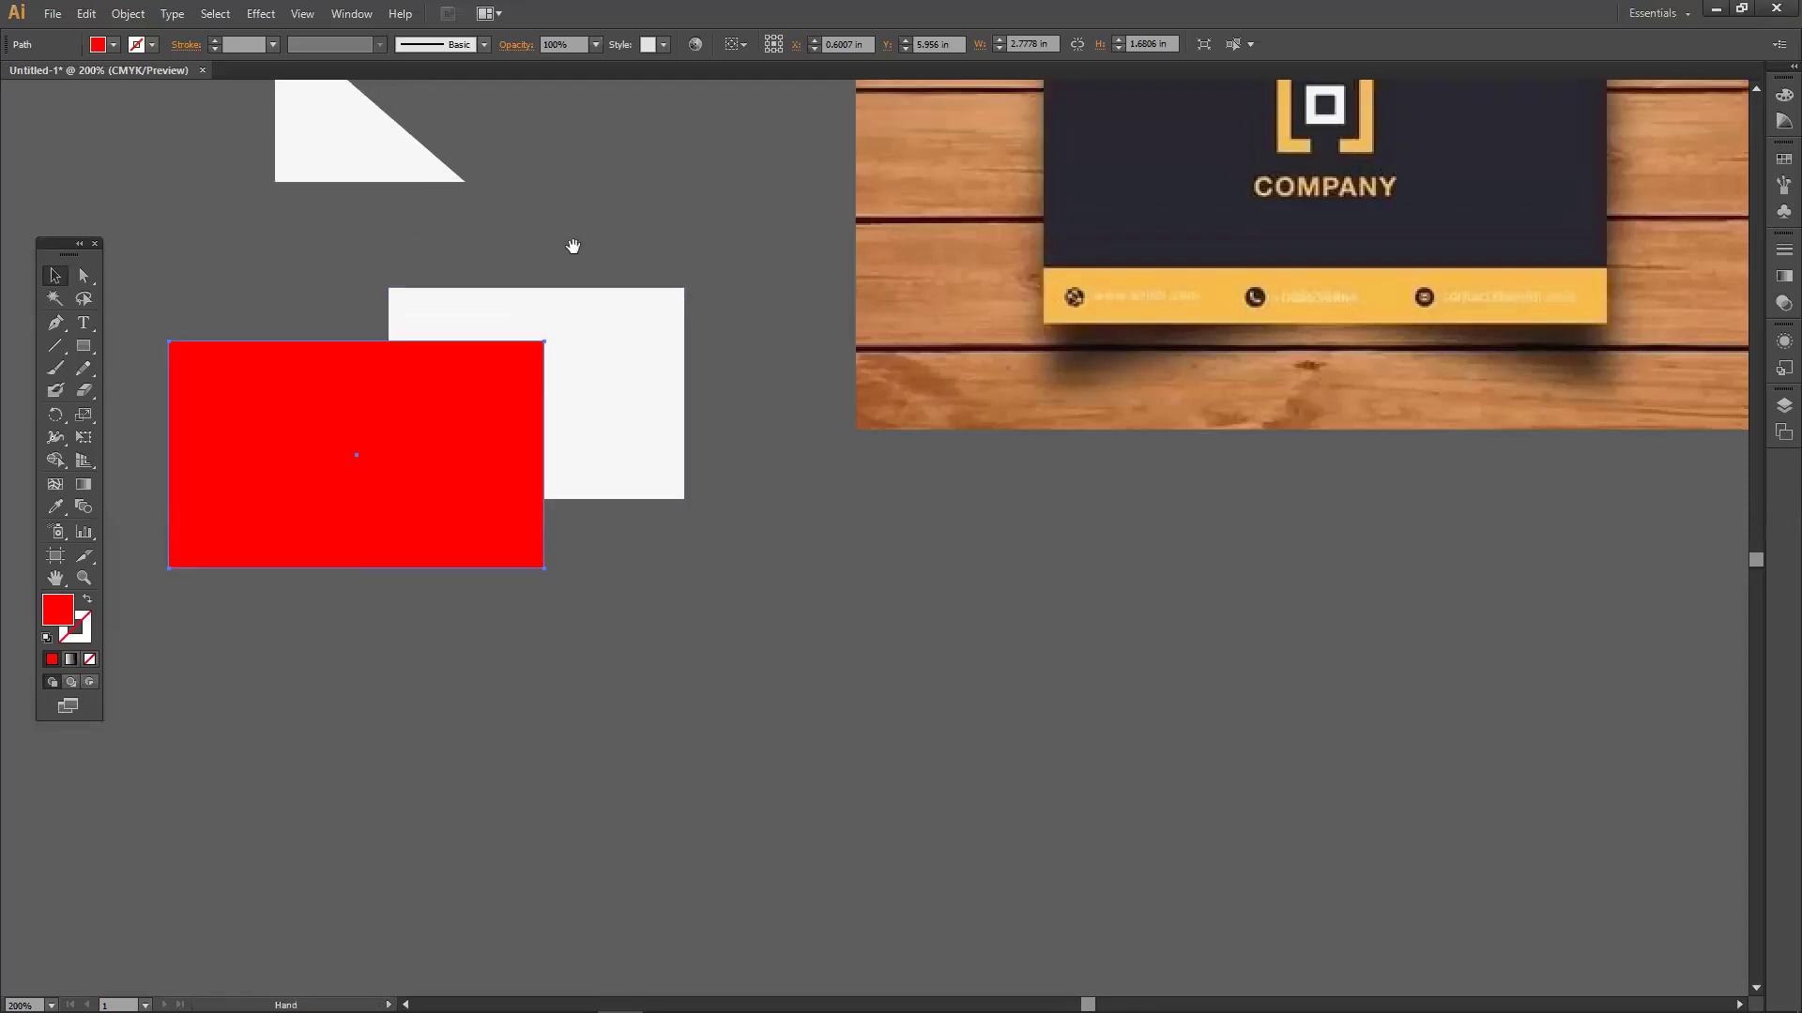
# Type the card holder's name as horizontal text above the navy card.
pyautogui.moveTo(572, 250); pyautogui.dragTo(503, 651)
pyautogui.moveTo(554, 386); pyautogui.dragTo(571, 707)
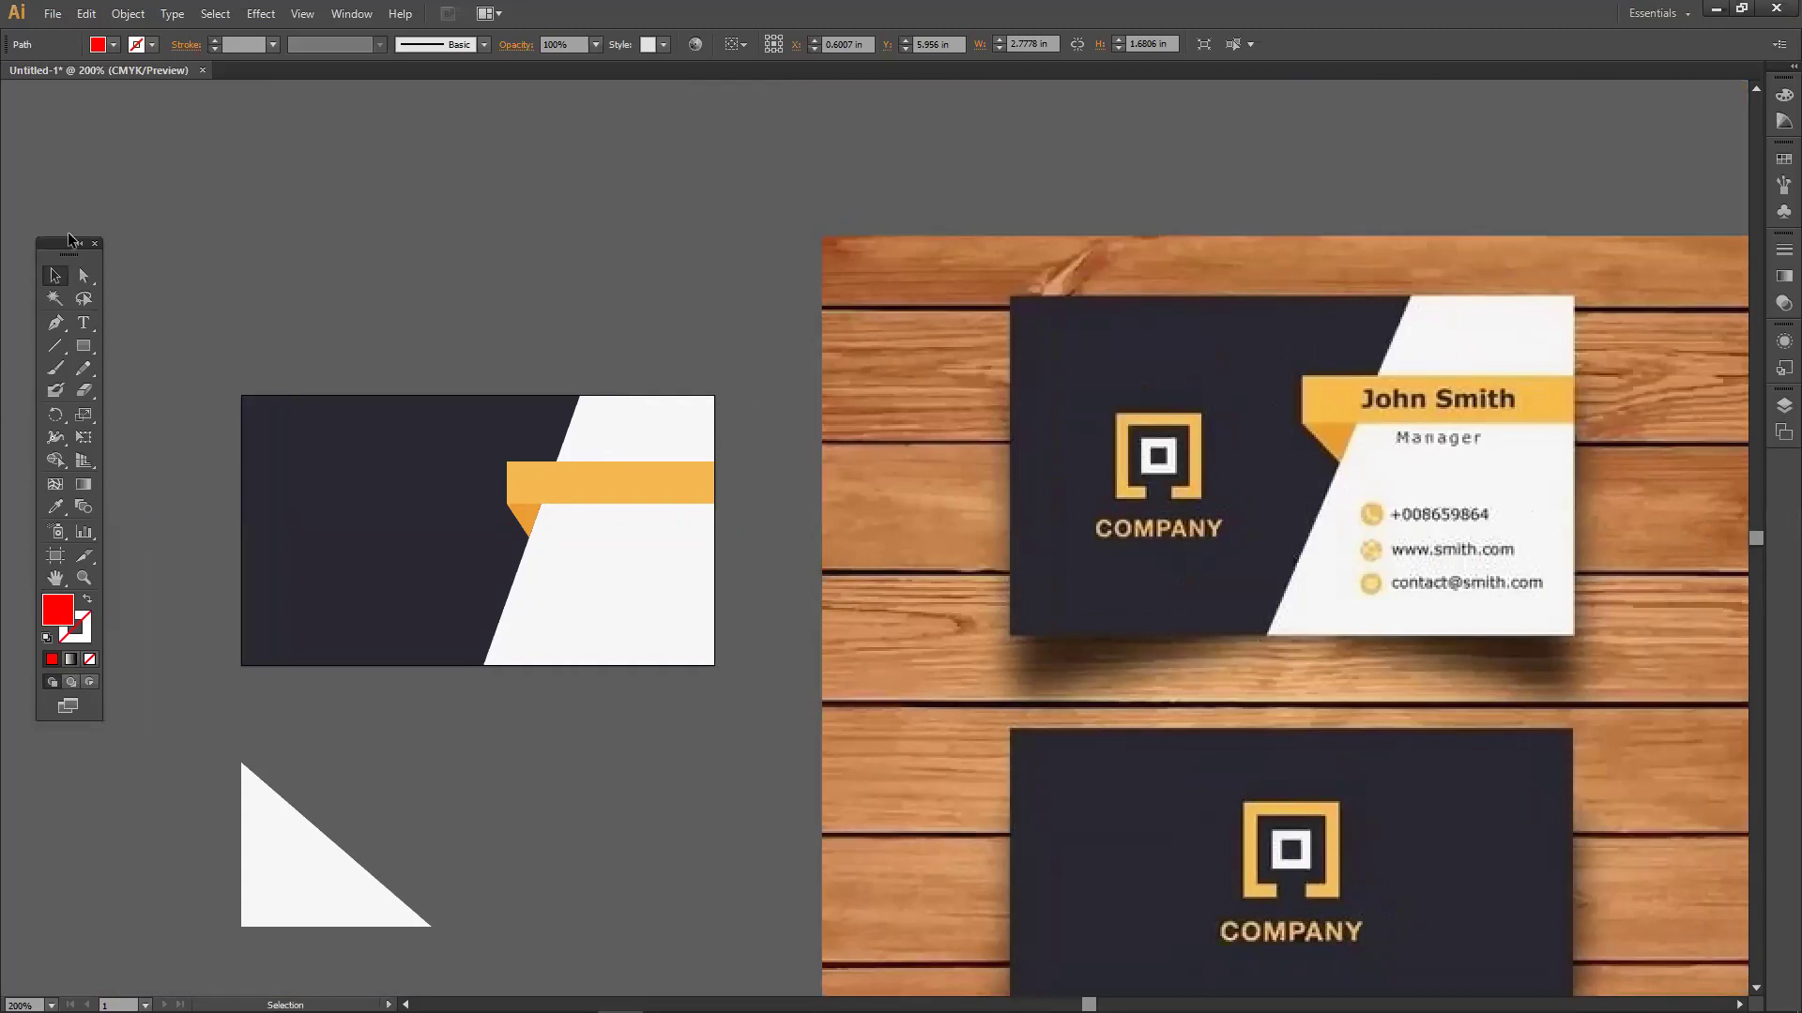
pyautogui.moveTo(69, 239); pyautogui.dragTo(69, 220)
pyautogui.moveTo(84, 304); pyautogui.dragTo(120, 310)
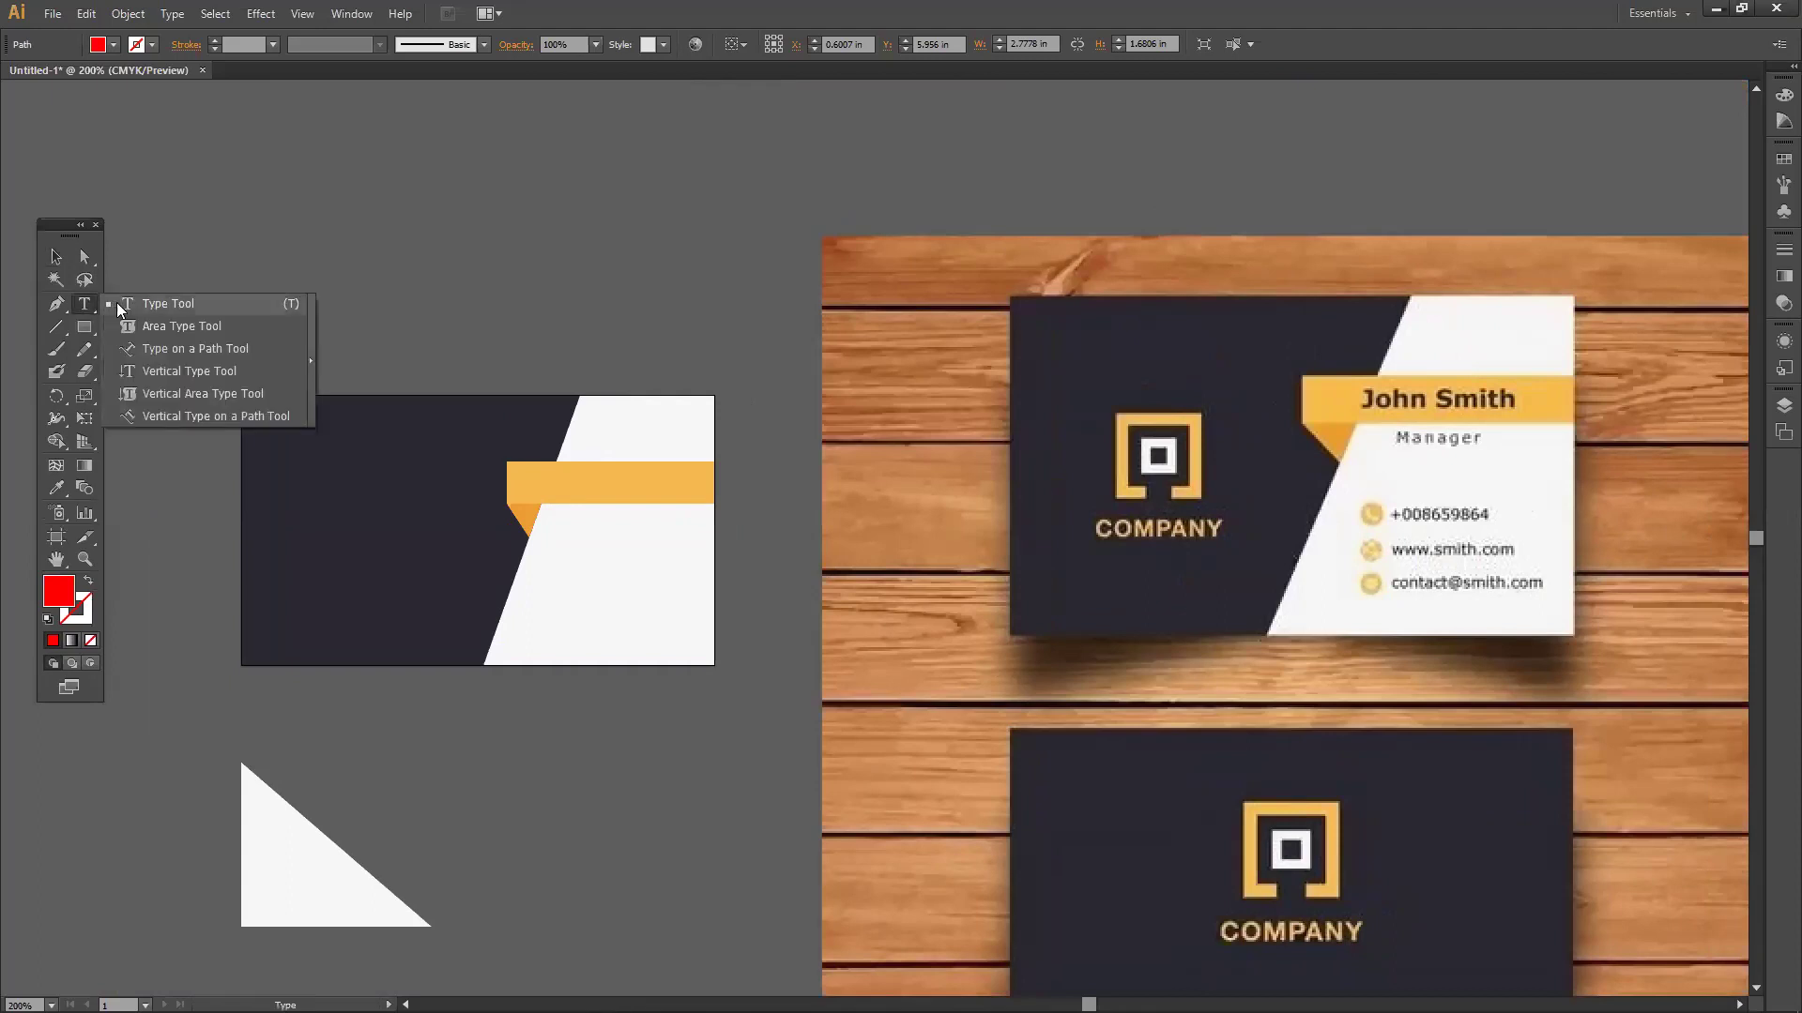
pyautogui.click(120, 310)
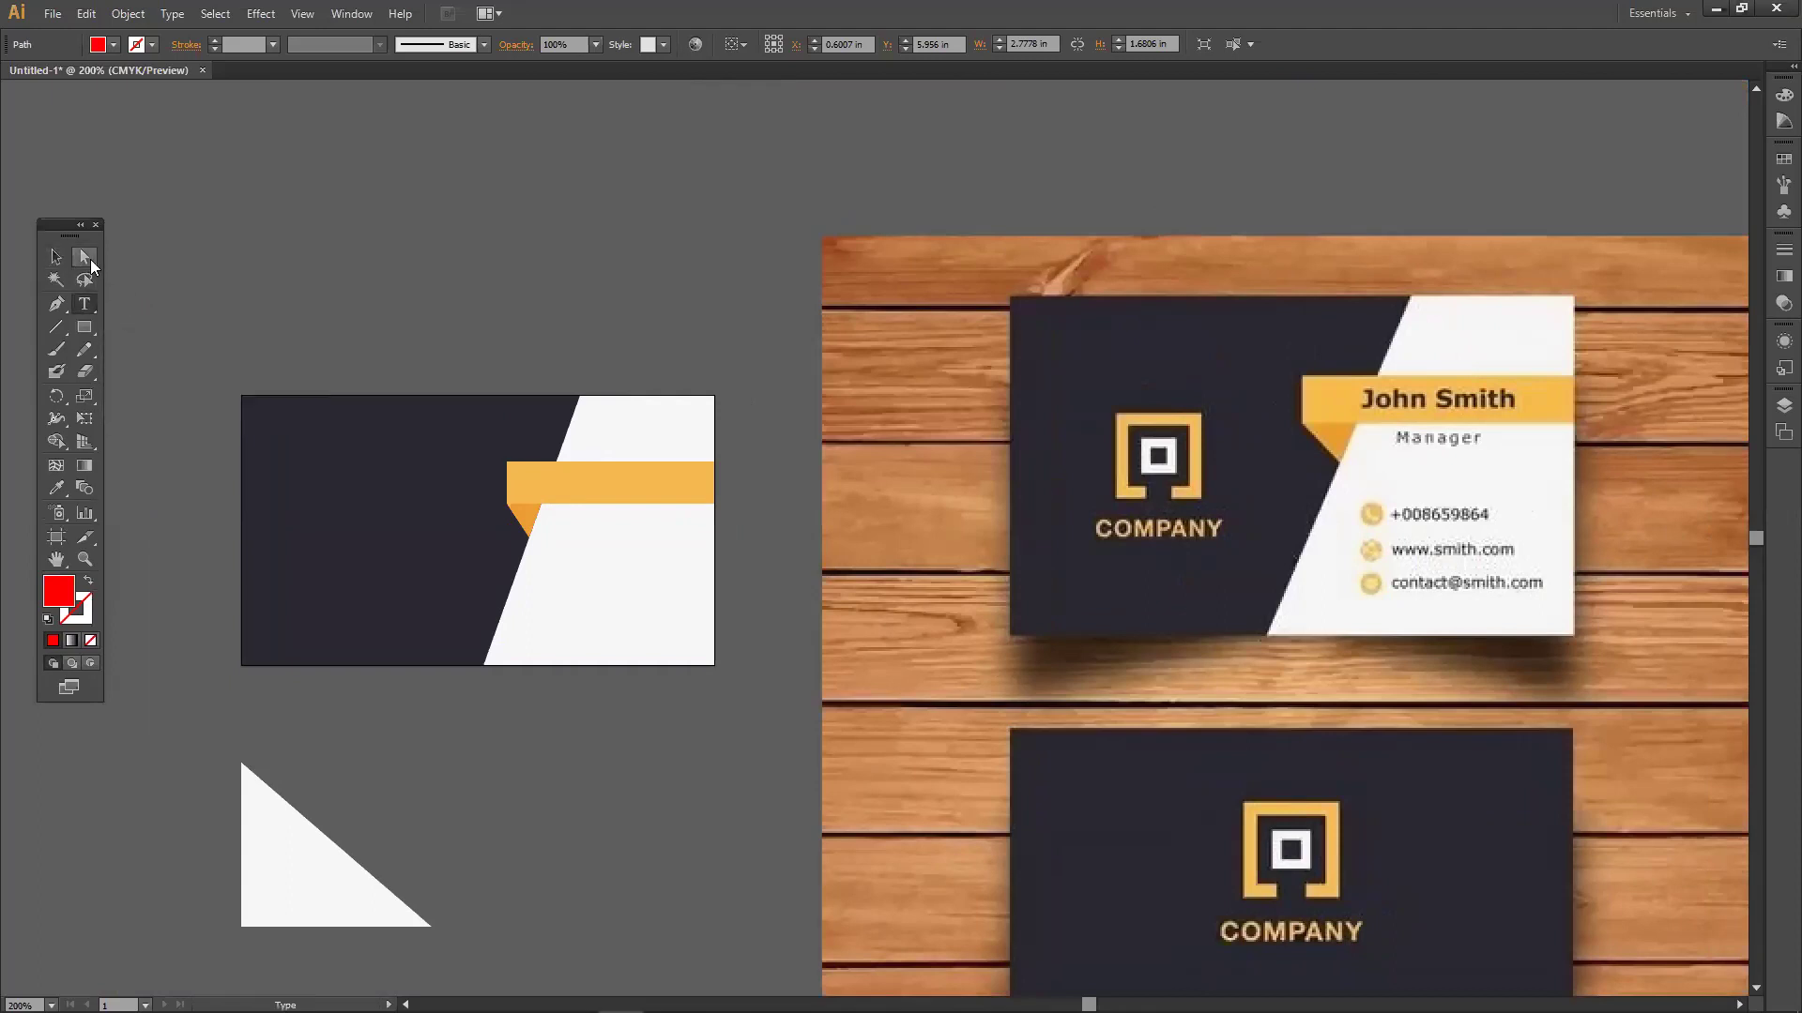
pyautogui.moveTo(90, 303); pyautogui.dragTo(113, 306)
pyautogui.click(107, 298)
pyautogui.click(251, 299)
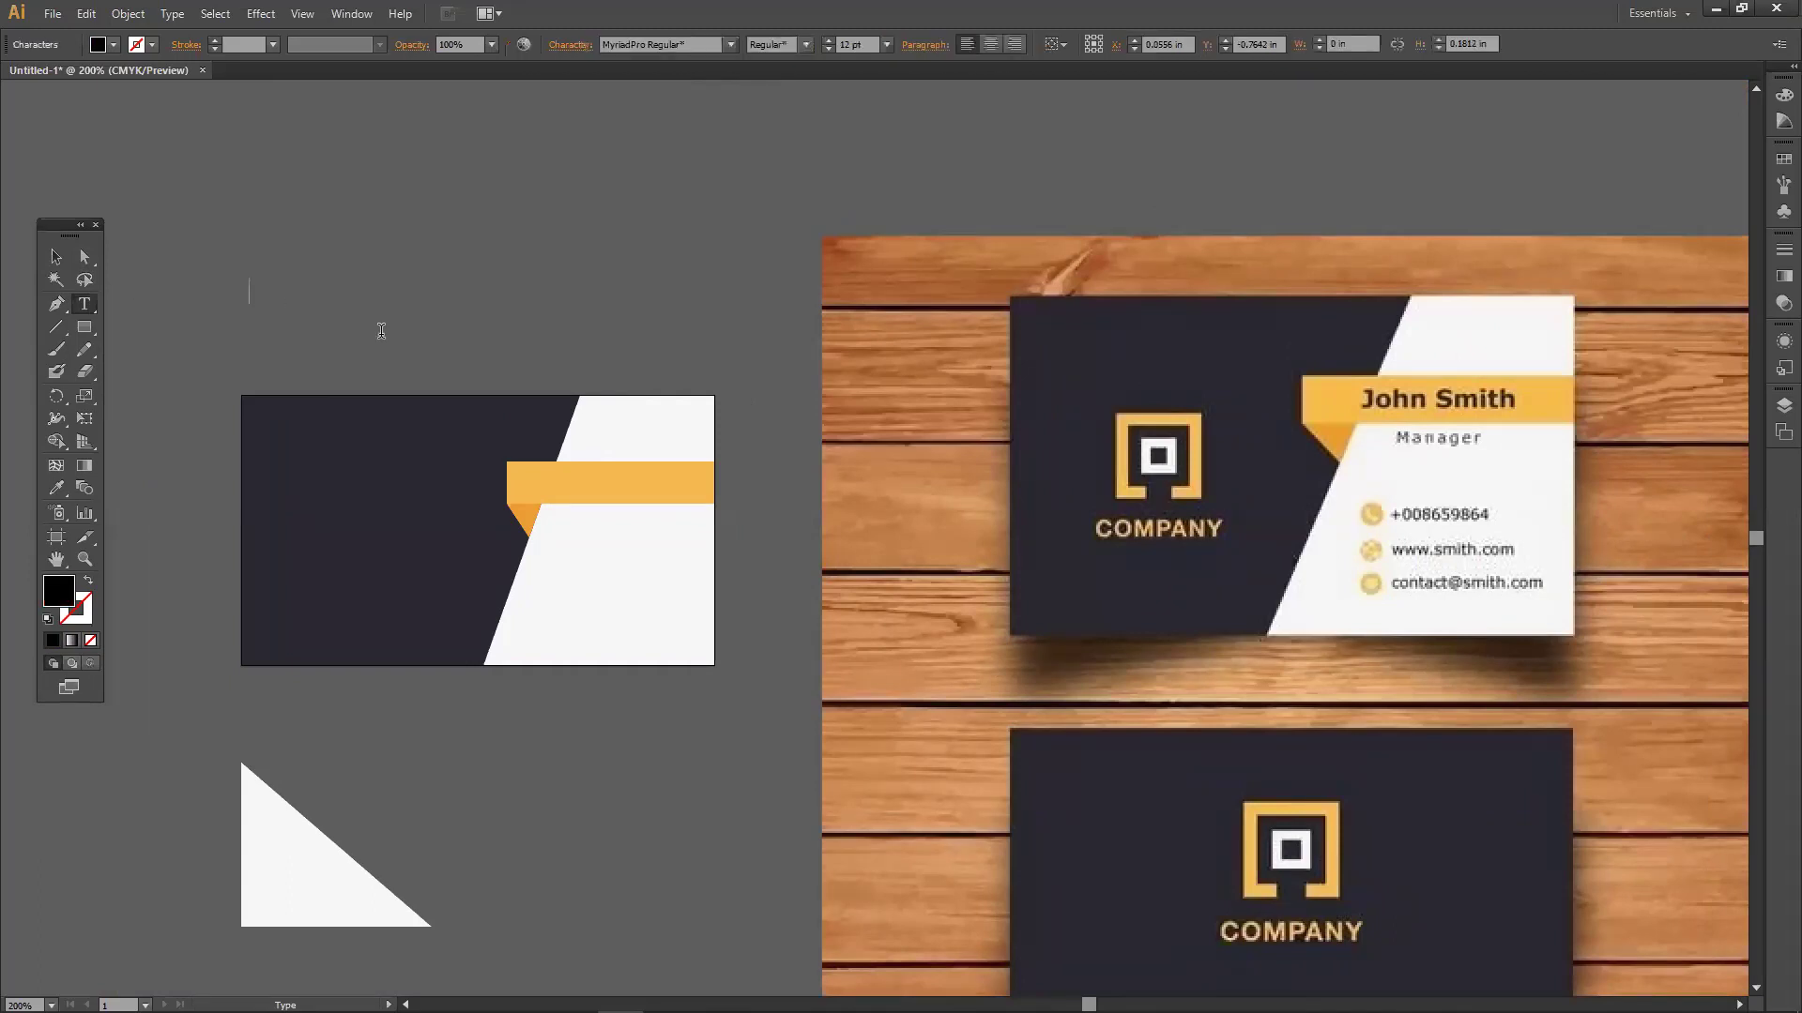
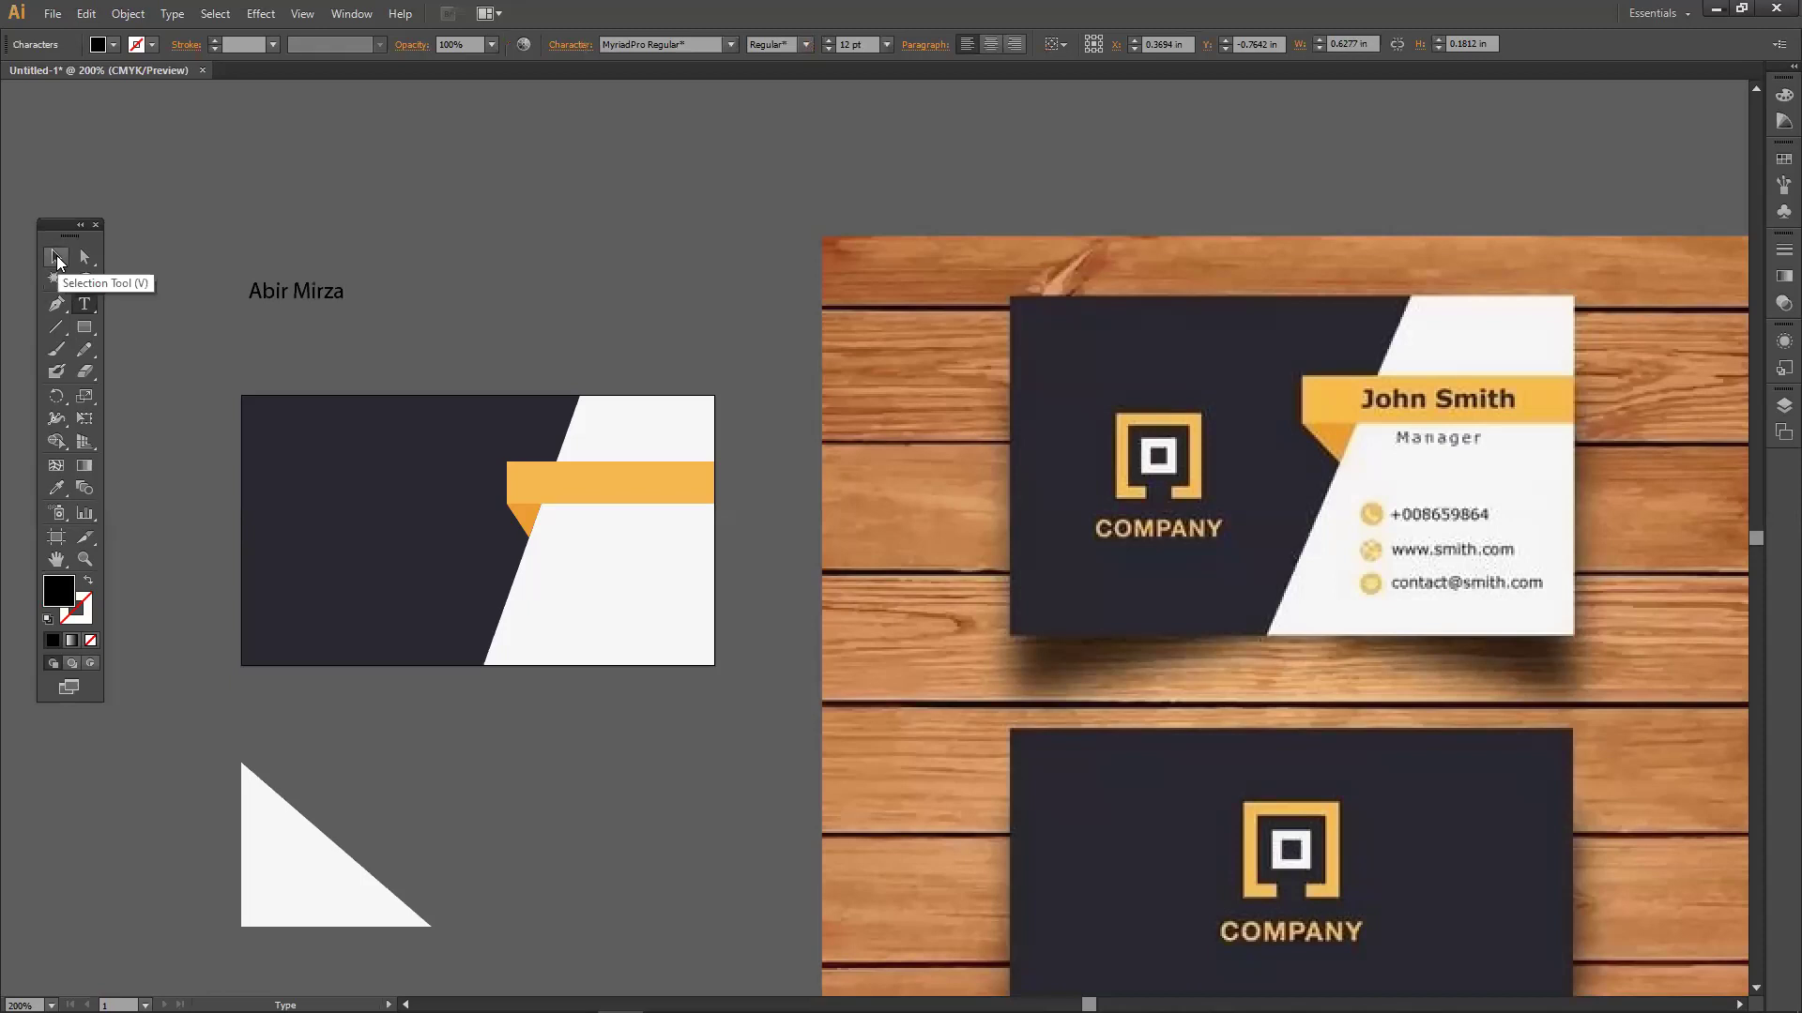
pyautogui.click(57, 257)
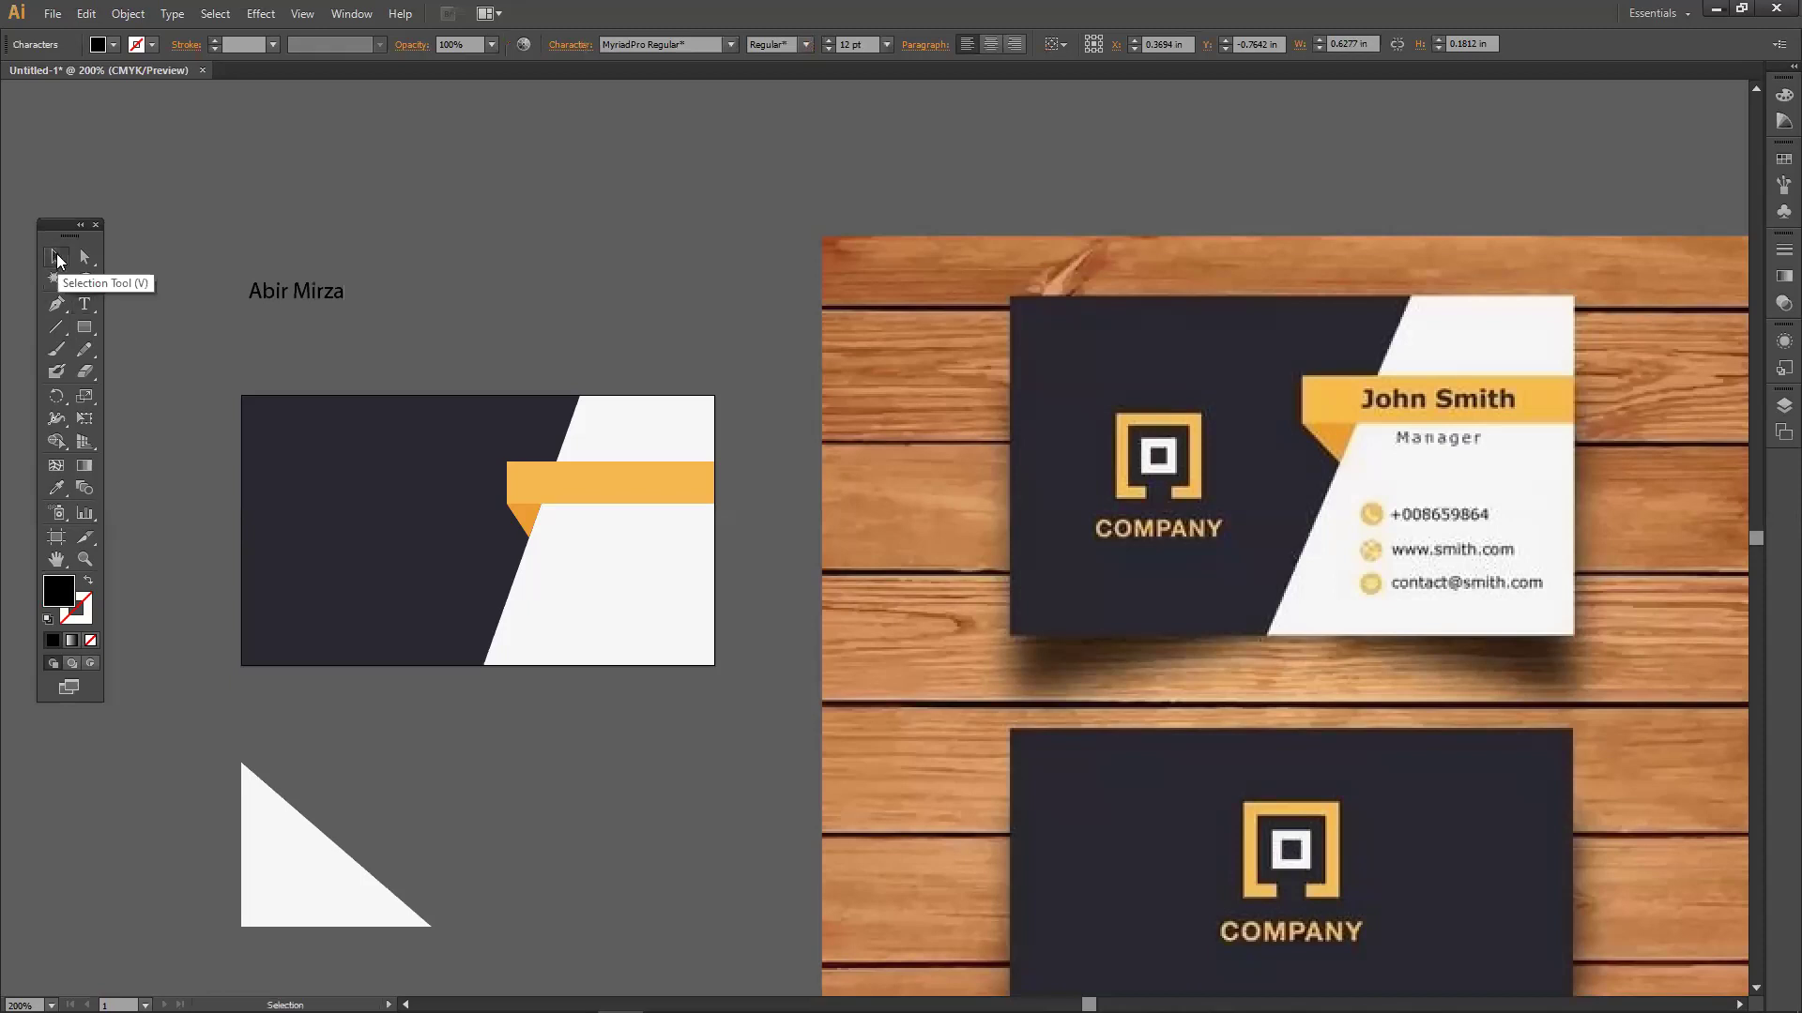
# Add a second name text on the orange band and enlarge it.
pyautogui.click(91, 301)
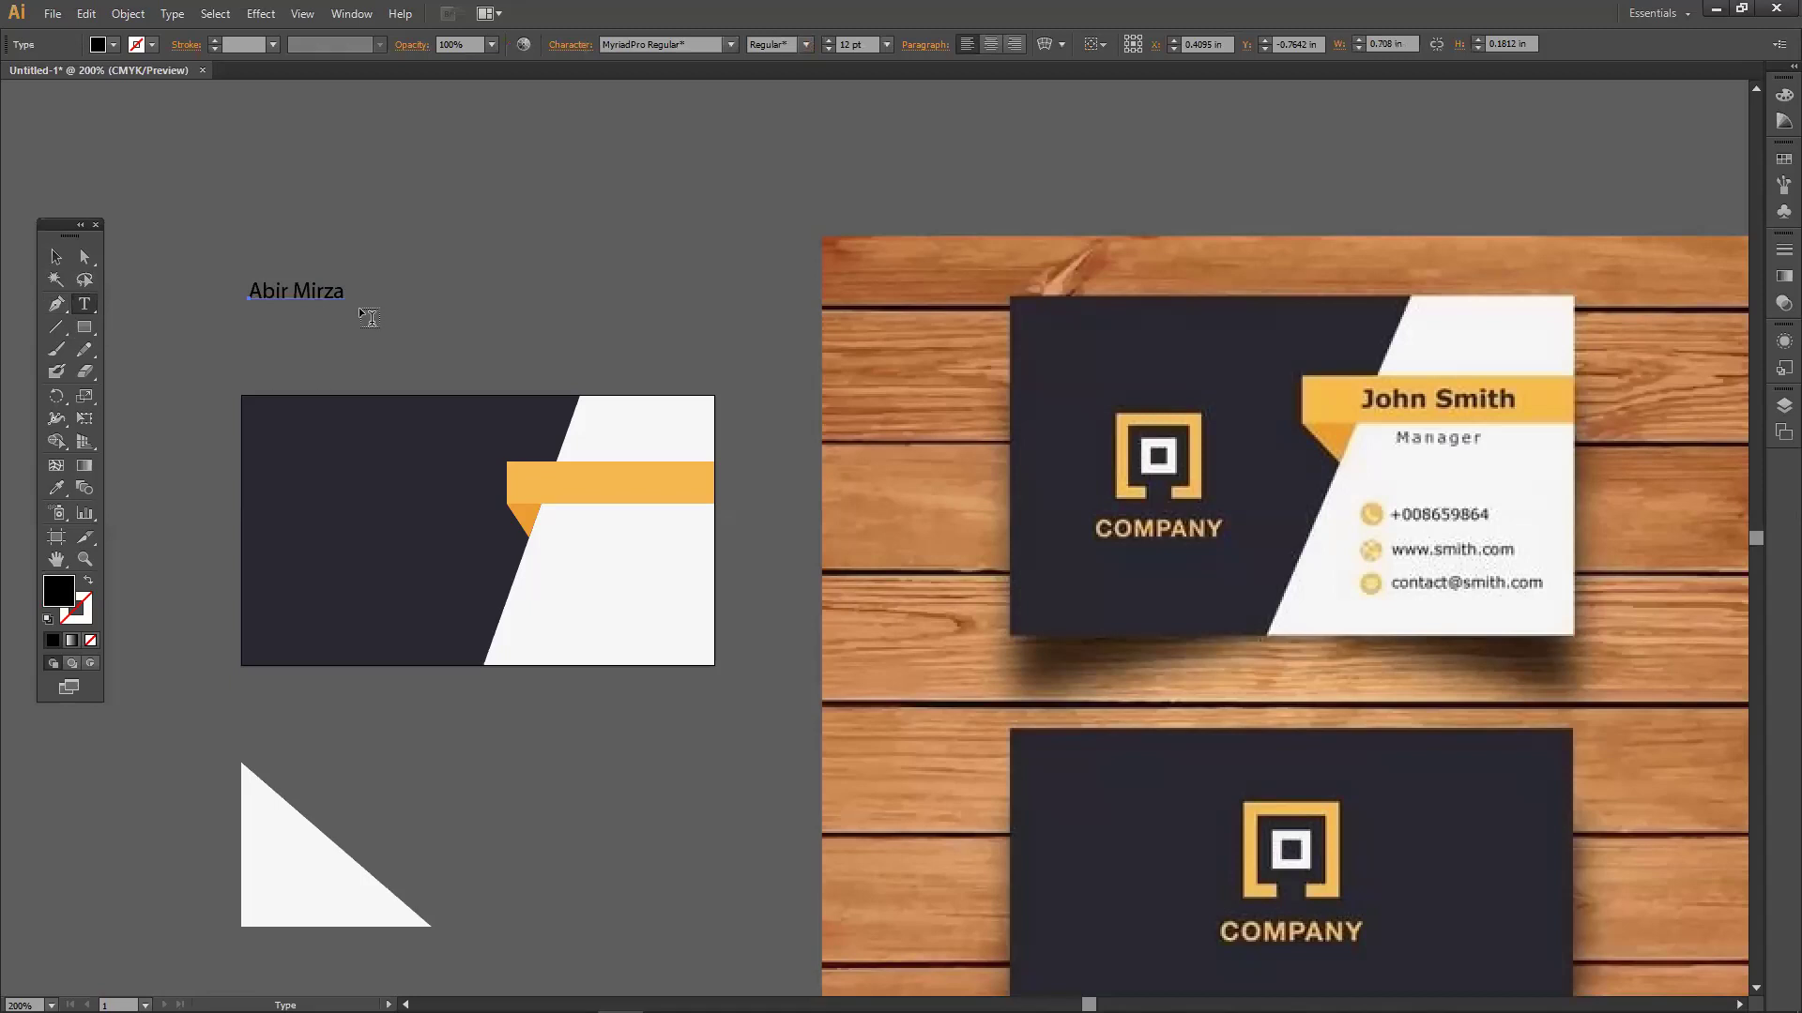
pyautogui.click(561, 473)
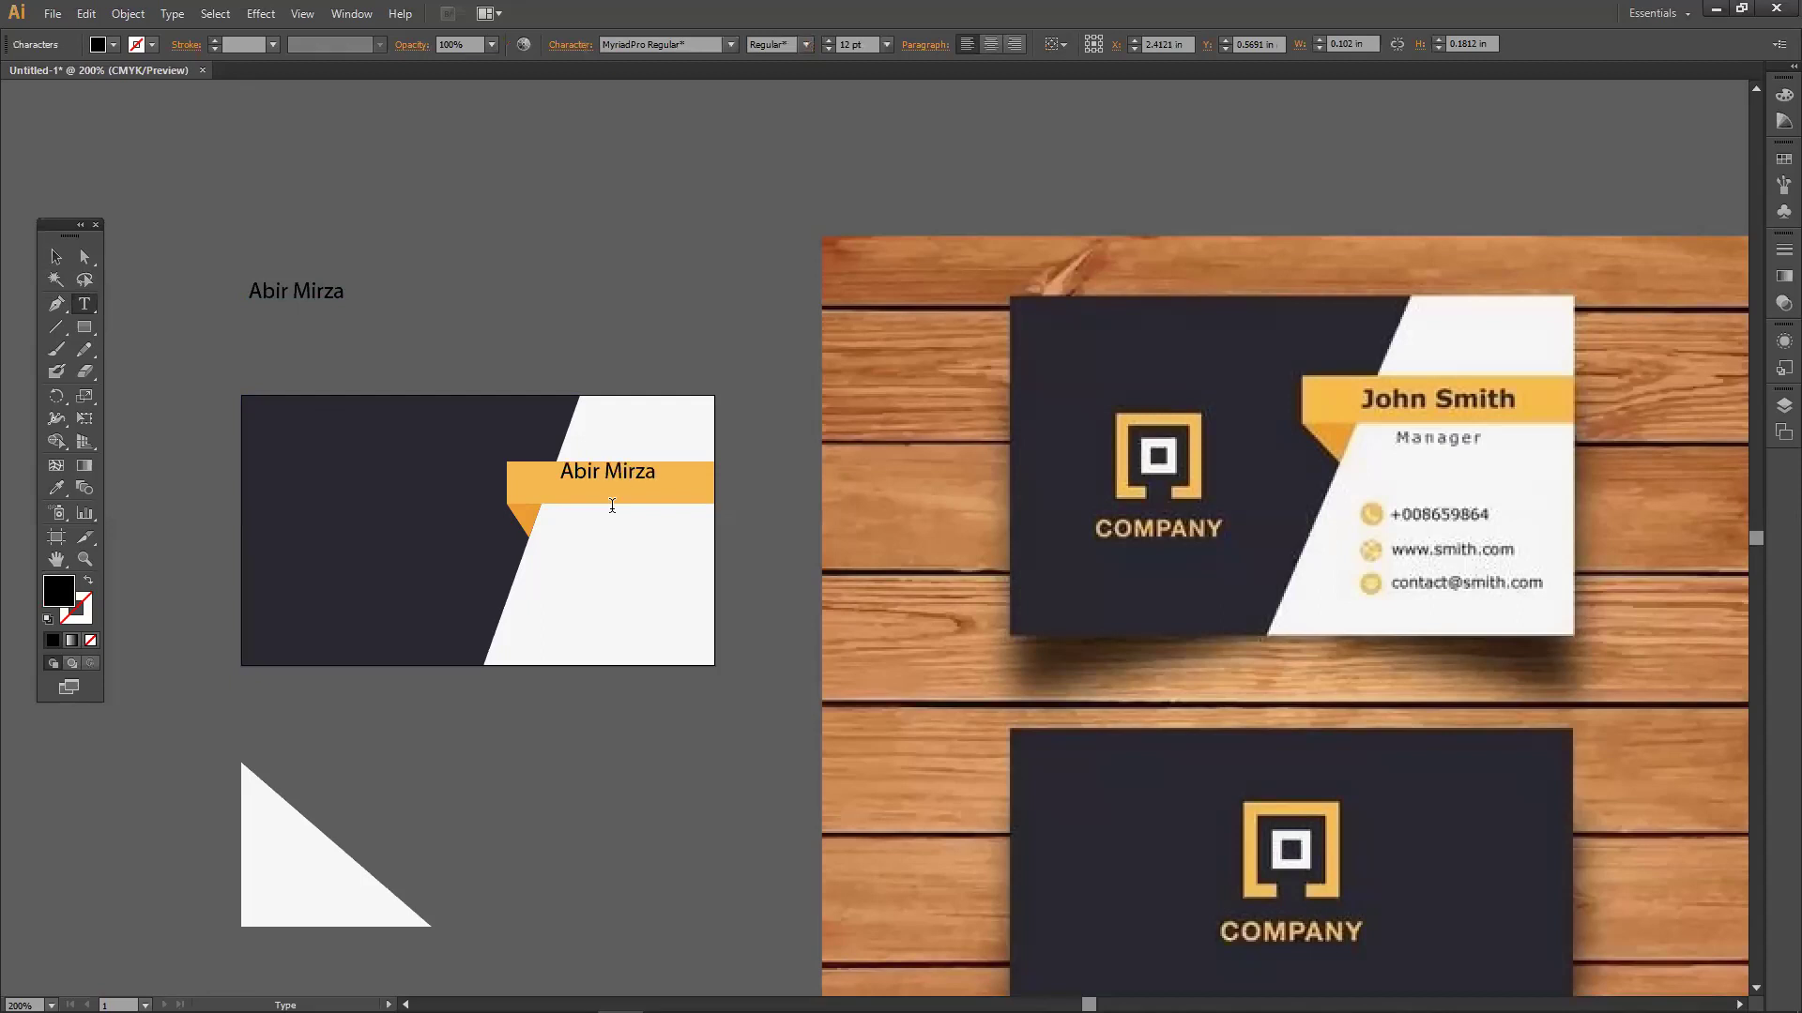
pyautogui.click(55, 257)
pyautogui.moveTo(559, 480); pyautogui.dragTo(531, 491)
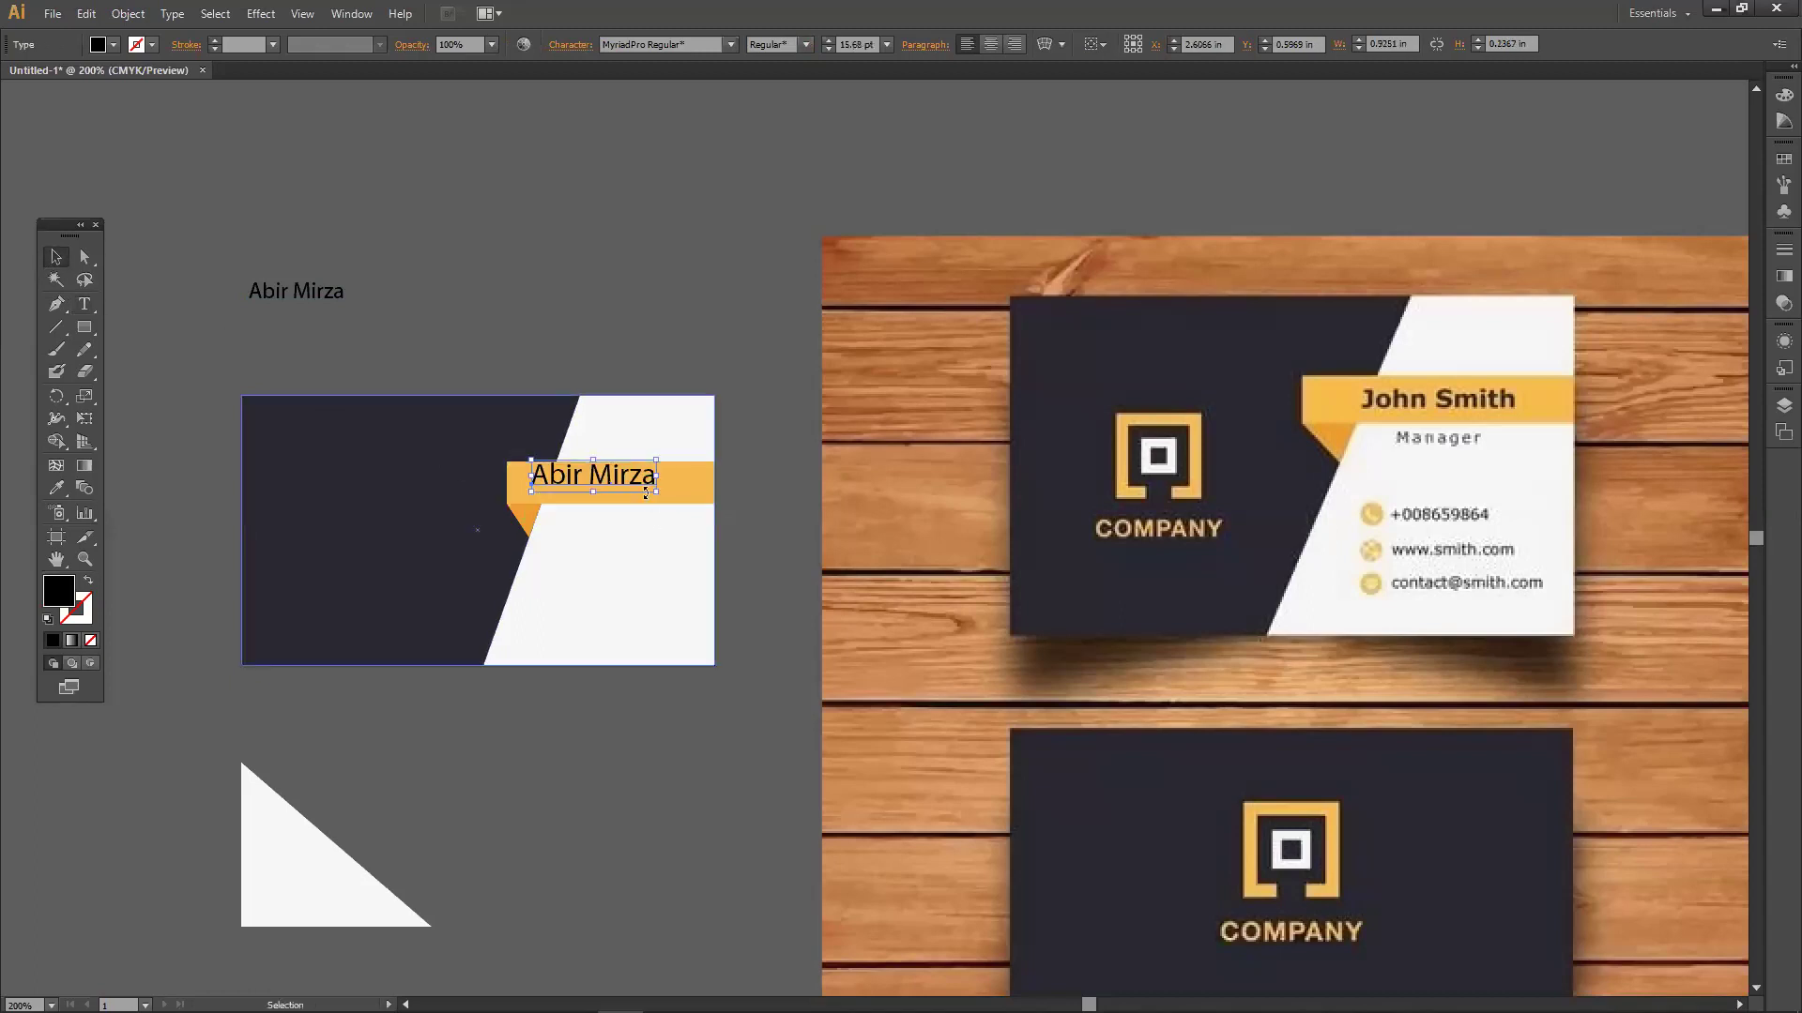
pyautogui.moveTo(654, 485); pyautogui.dragTo(602, 486)
# Move the larger name text above the card and select the card's shapes.
pyautogui.click(615, 334)
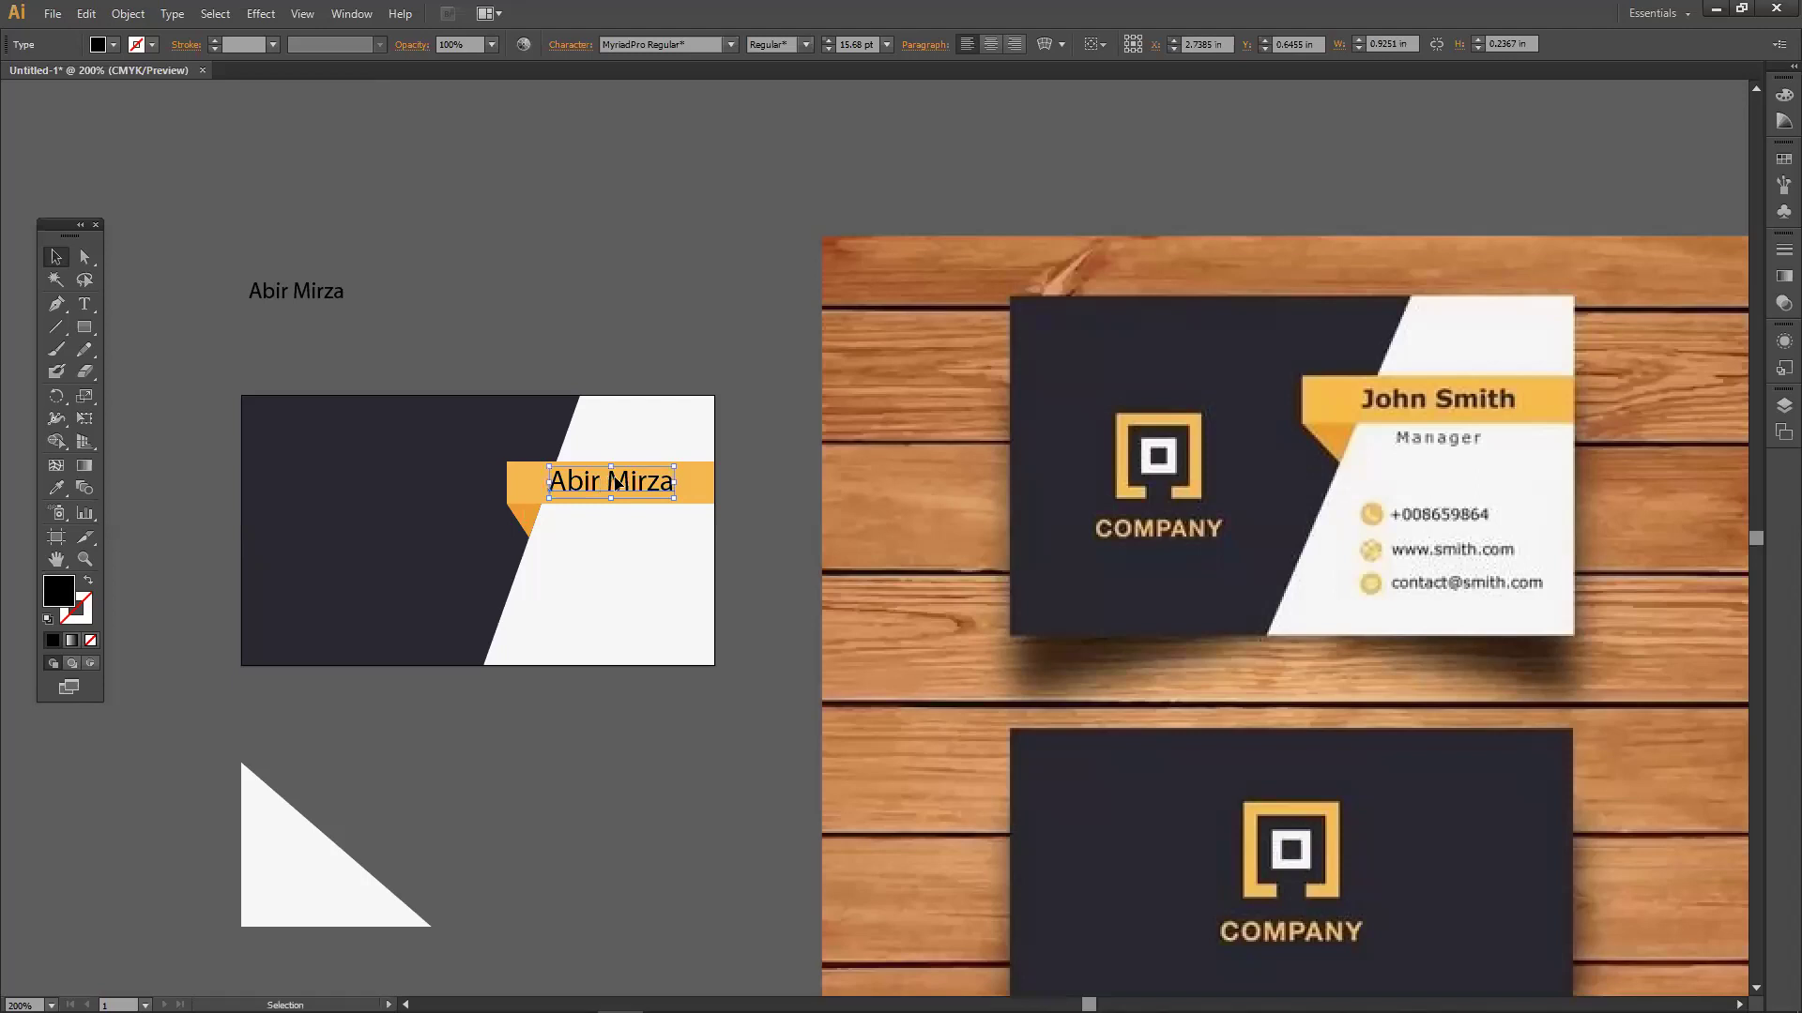
pyautogui.moveTo(626, 487); pyautogui.dragTo(564, 335)
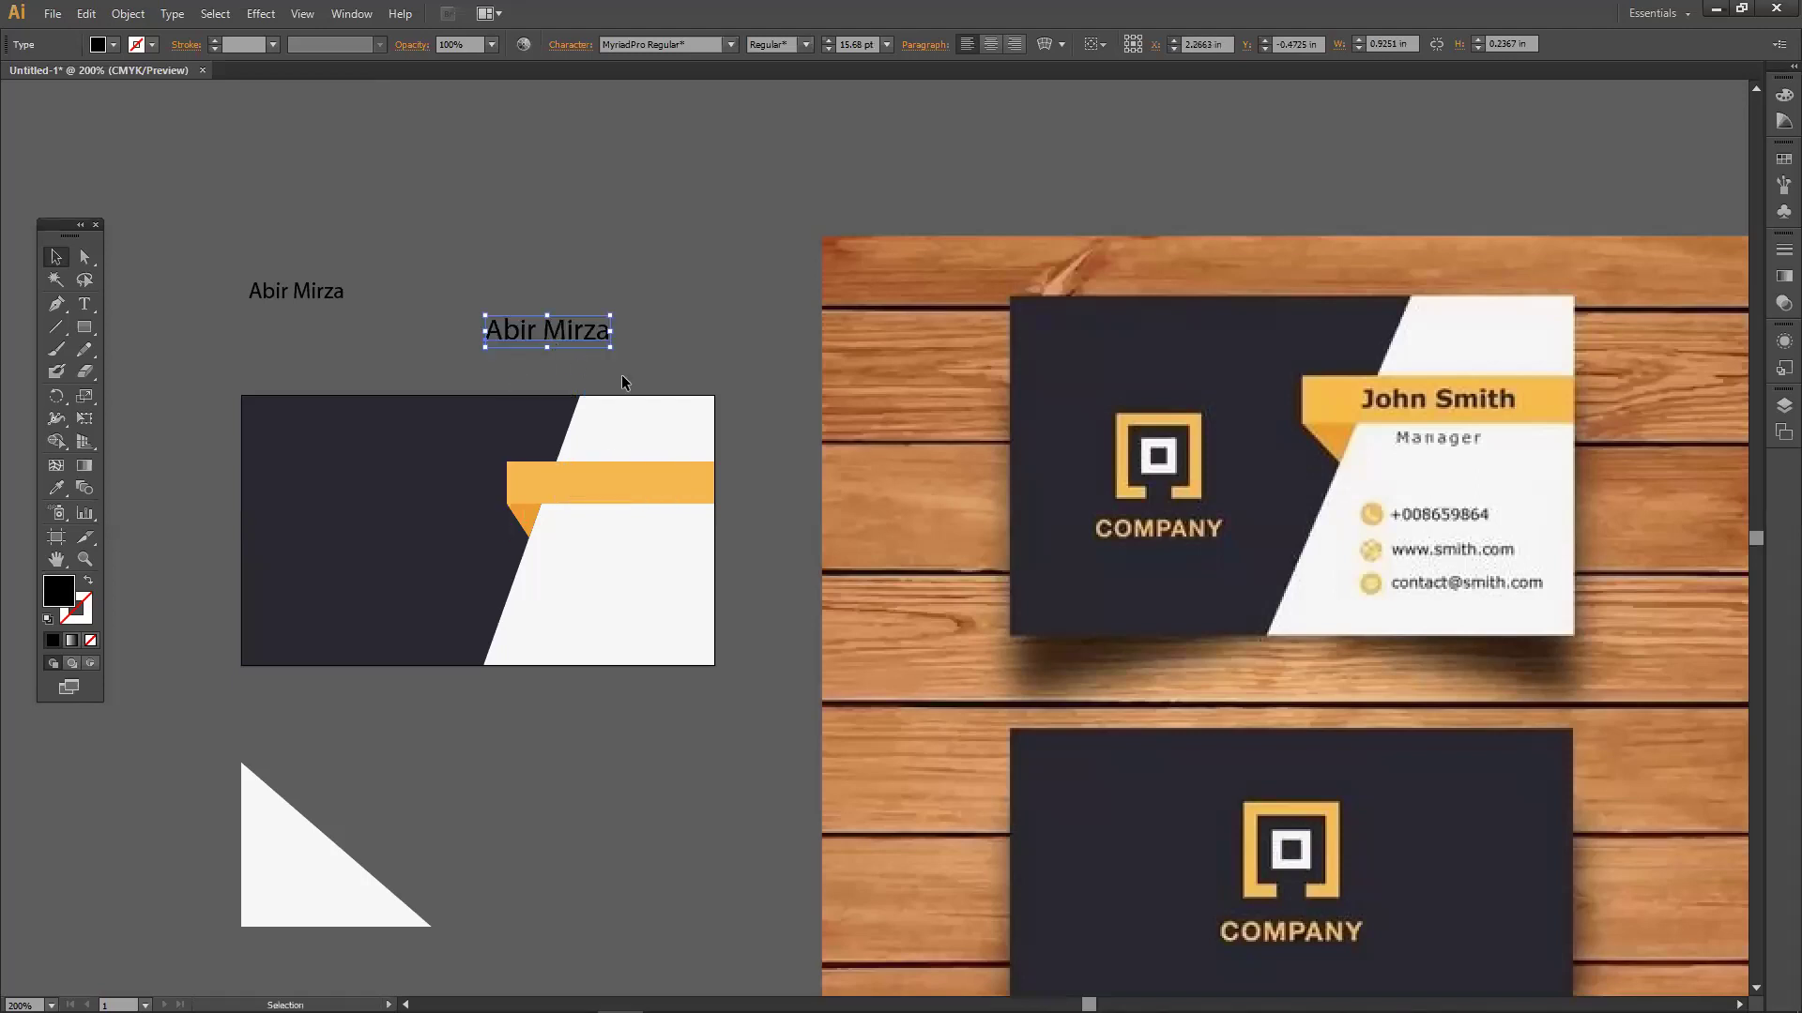
pyautogui.click(500, 394)
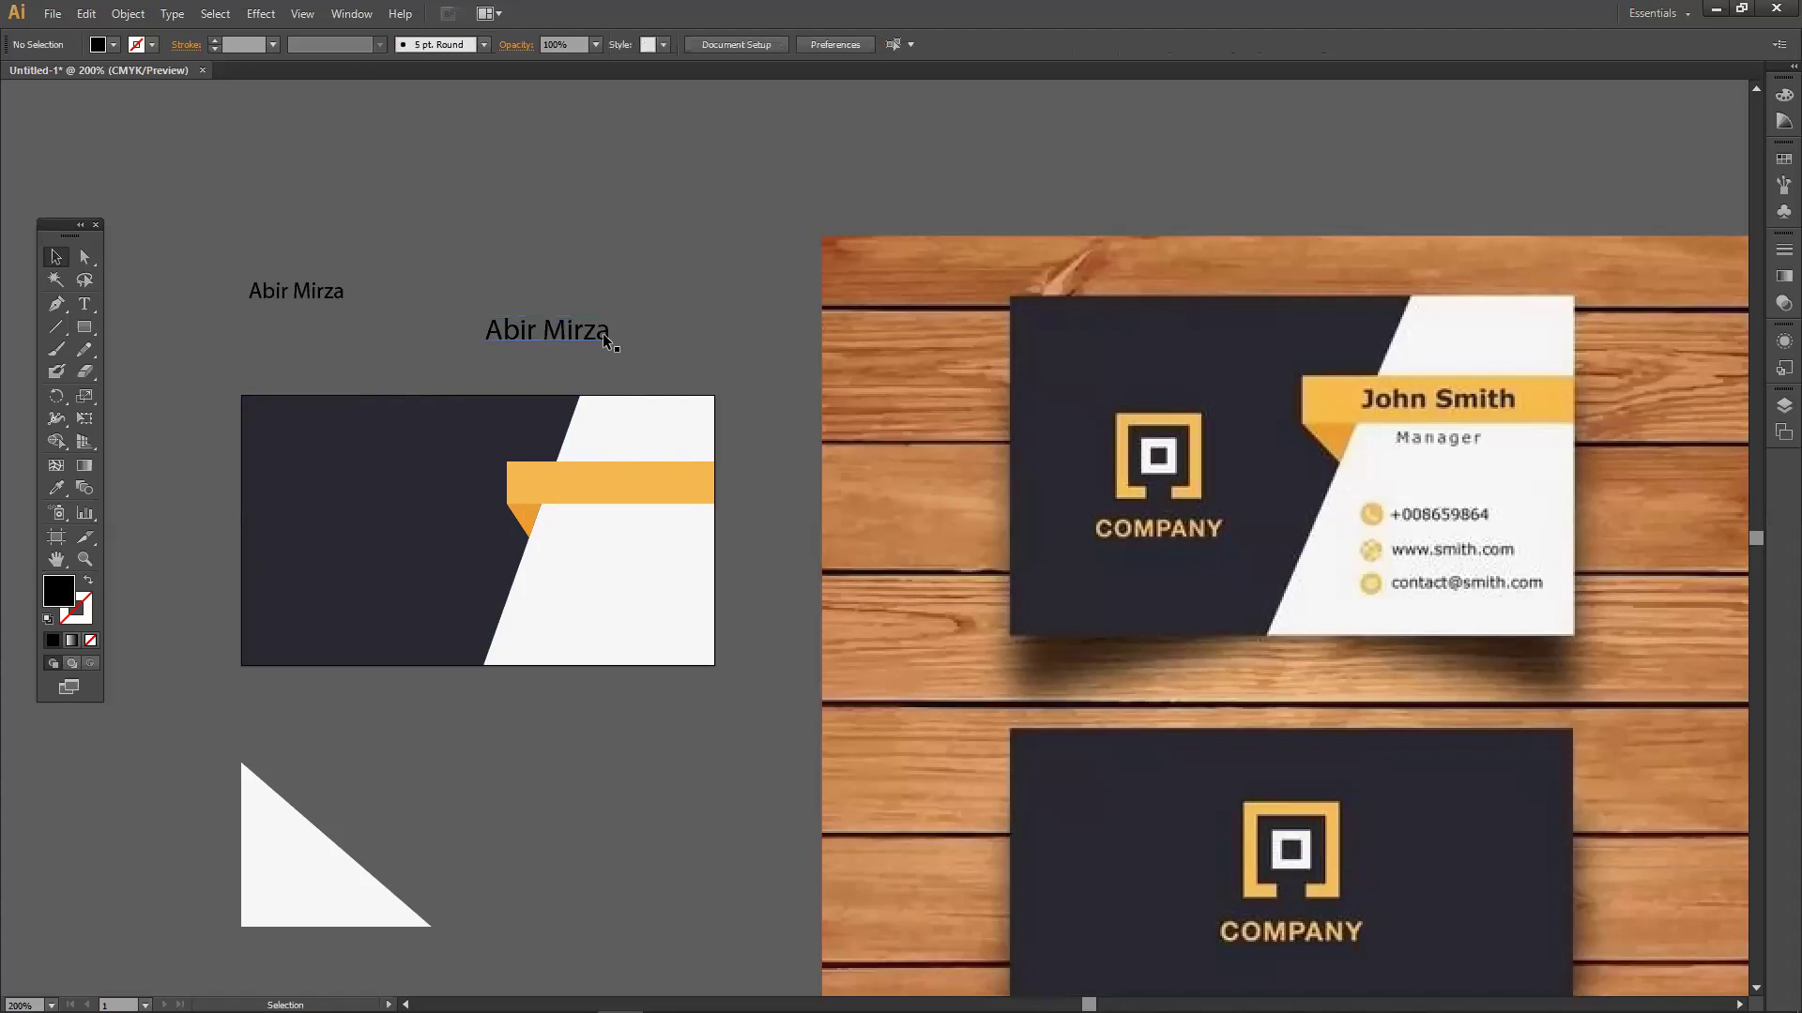
pyautogui.moveTo(206, 401); pyautogui.dragTo(638, 678)
# Change the image search to 'visiting card' and copy the Global Touch card preview image.
pyautogui.click(631, 701)
pyautogui.click(345, 993)
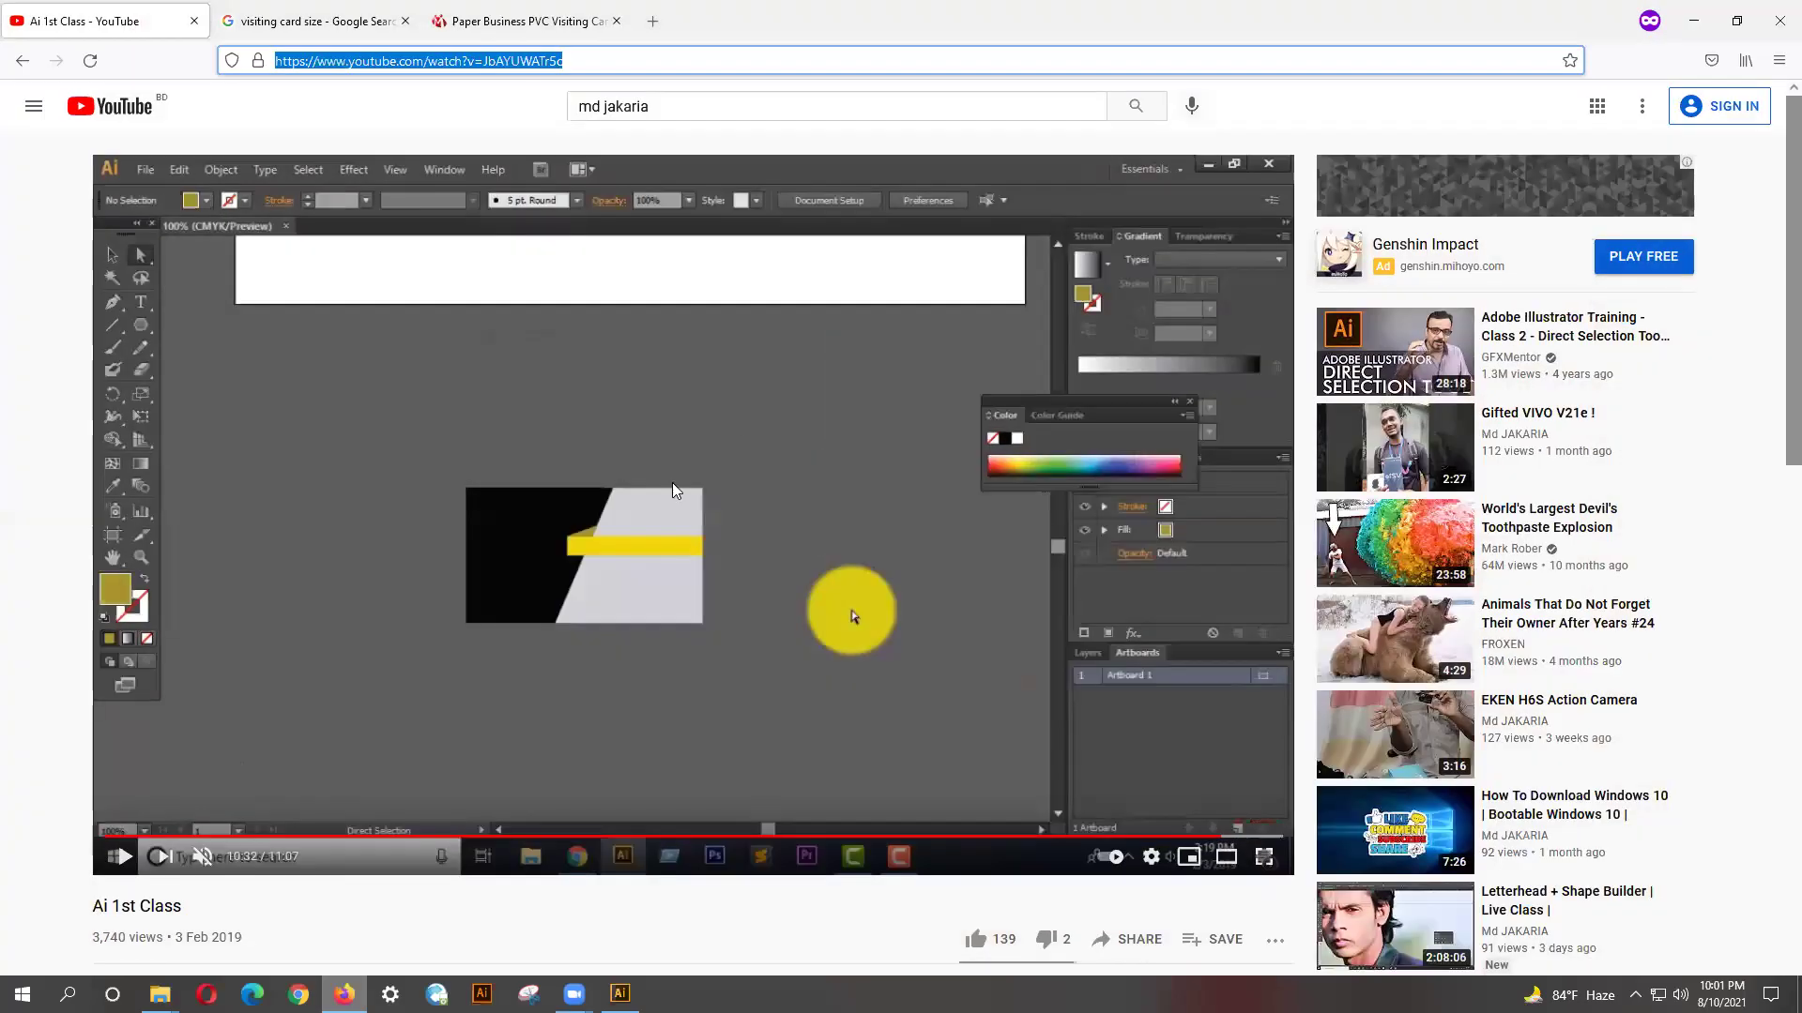
pyautogui.click(309, 20)
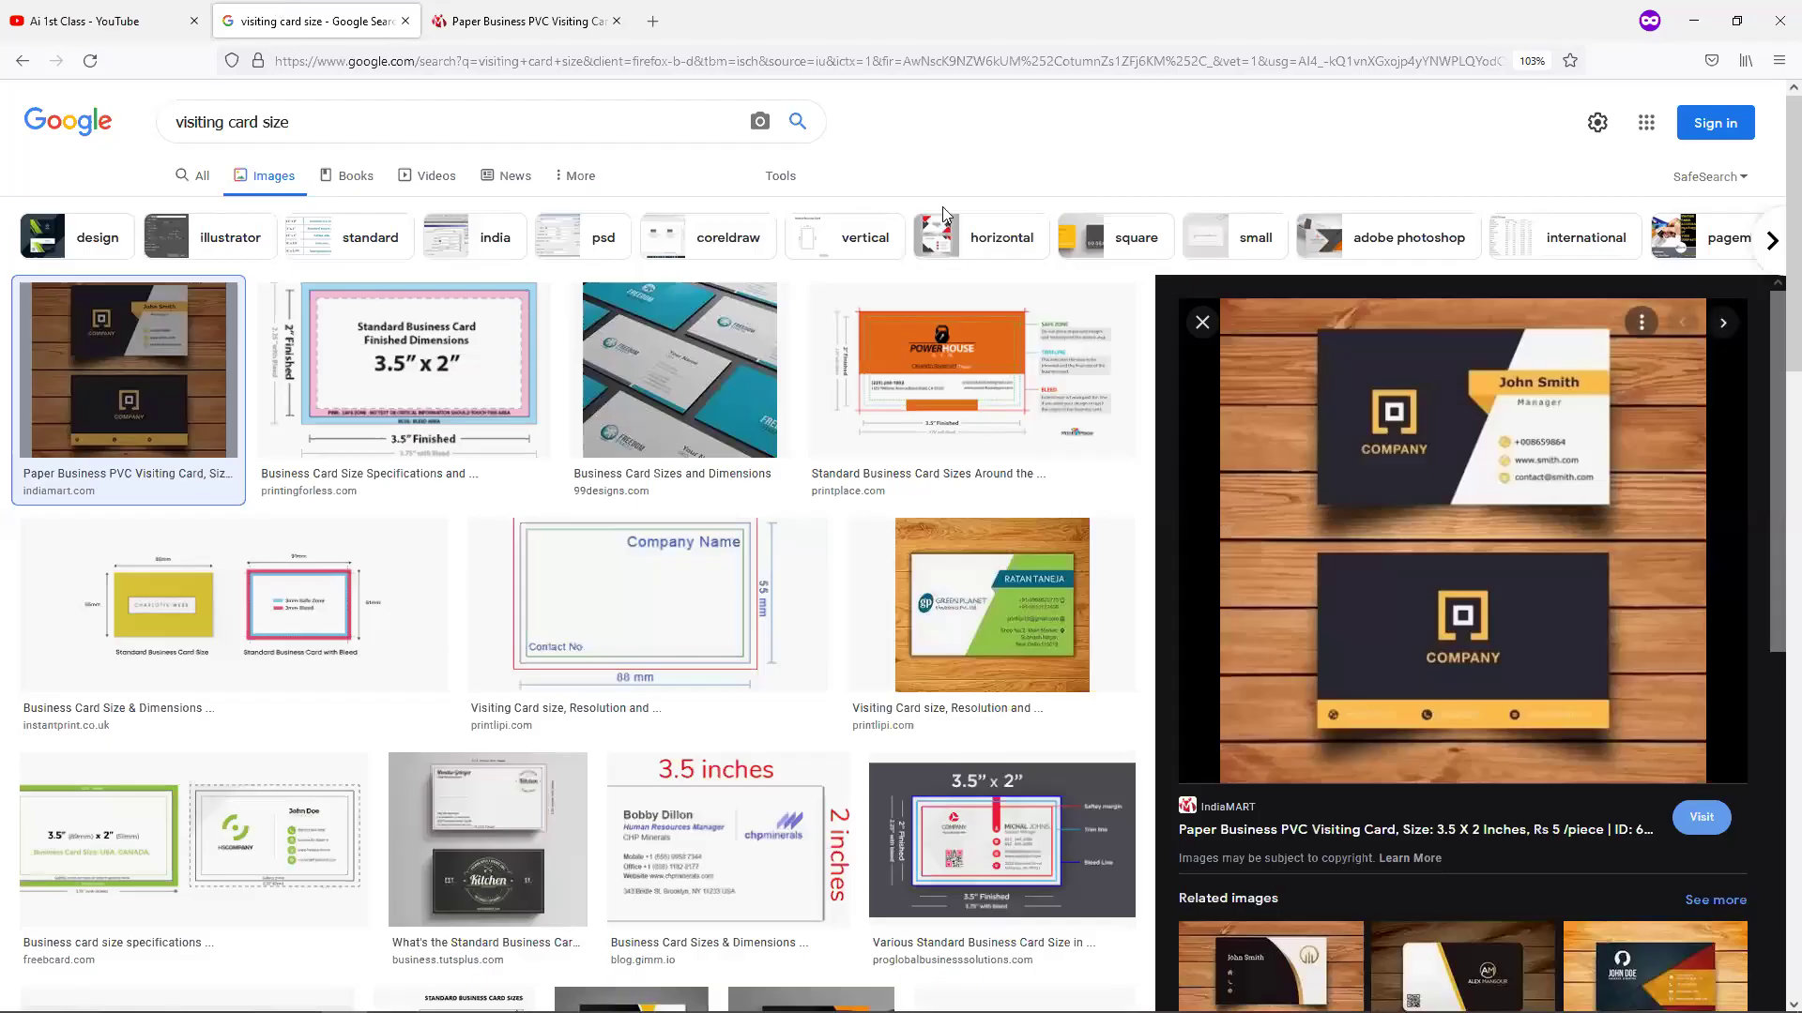
pyautogui.doubleClick(265, 130)
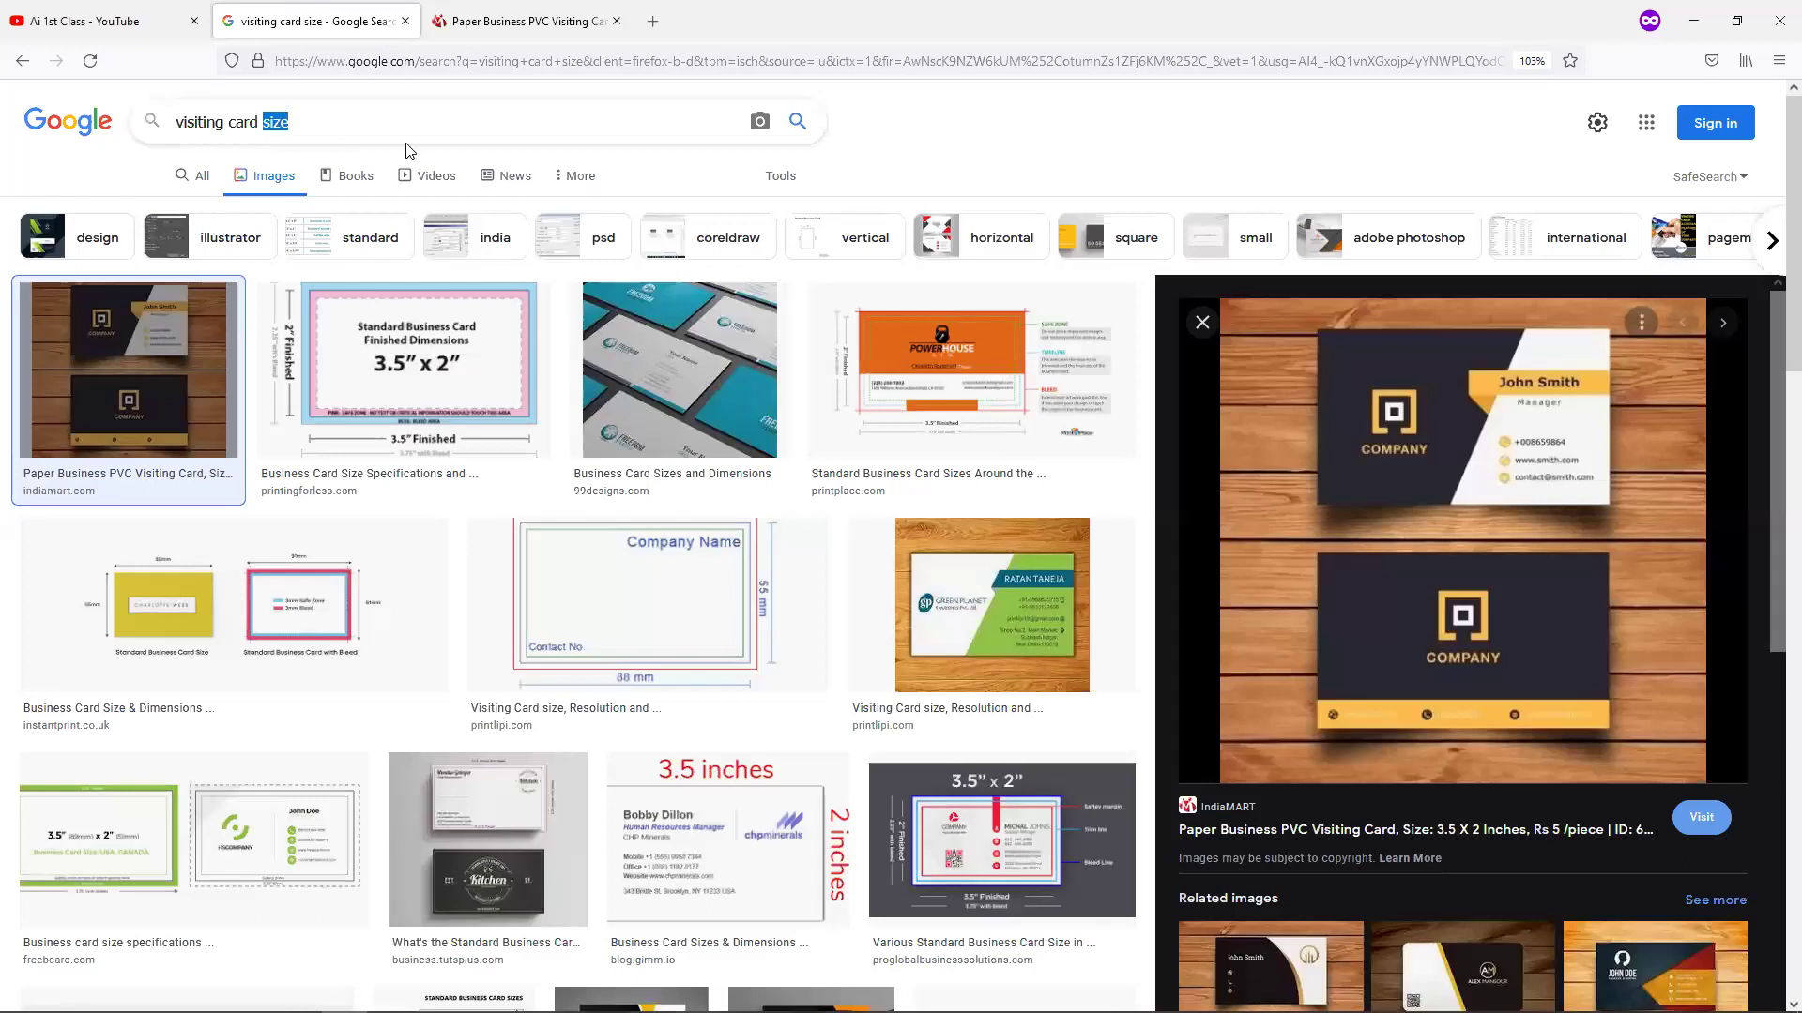
pyautogui.press('BackSpace')
pyautogui.press('Return')
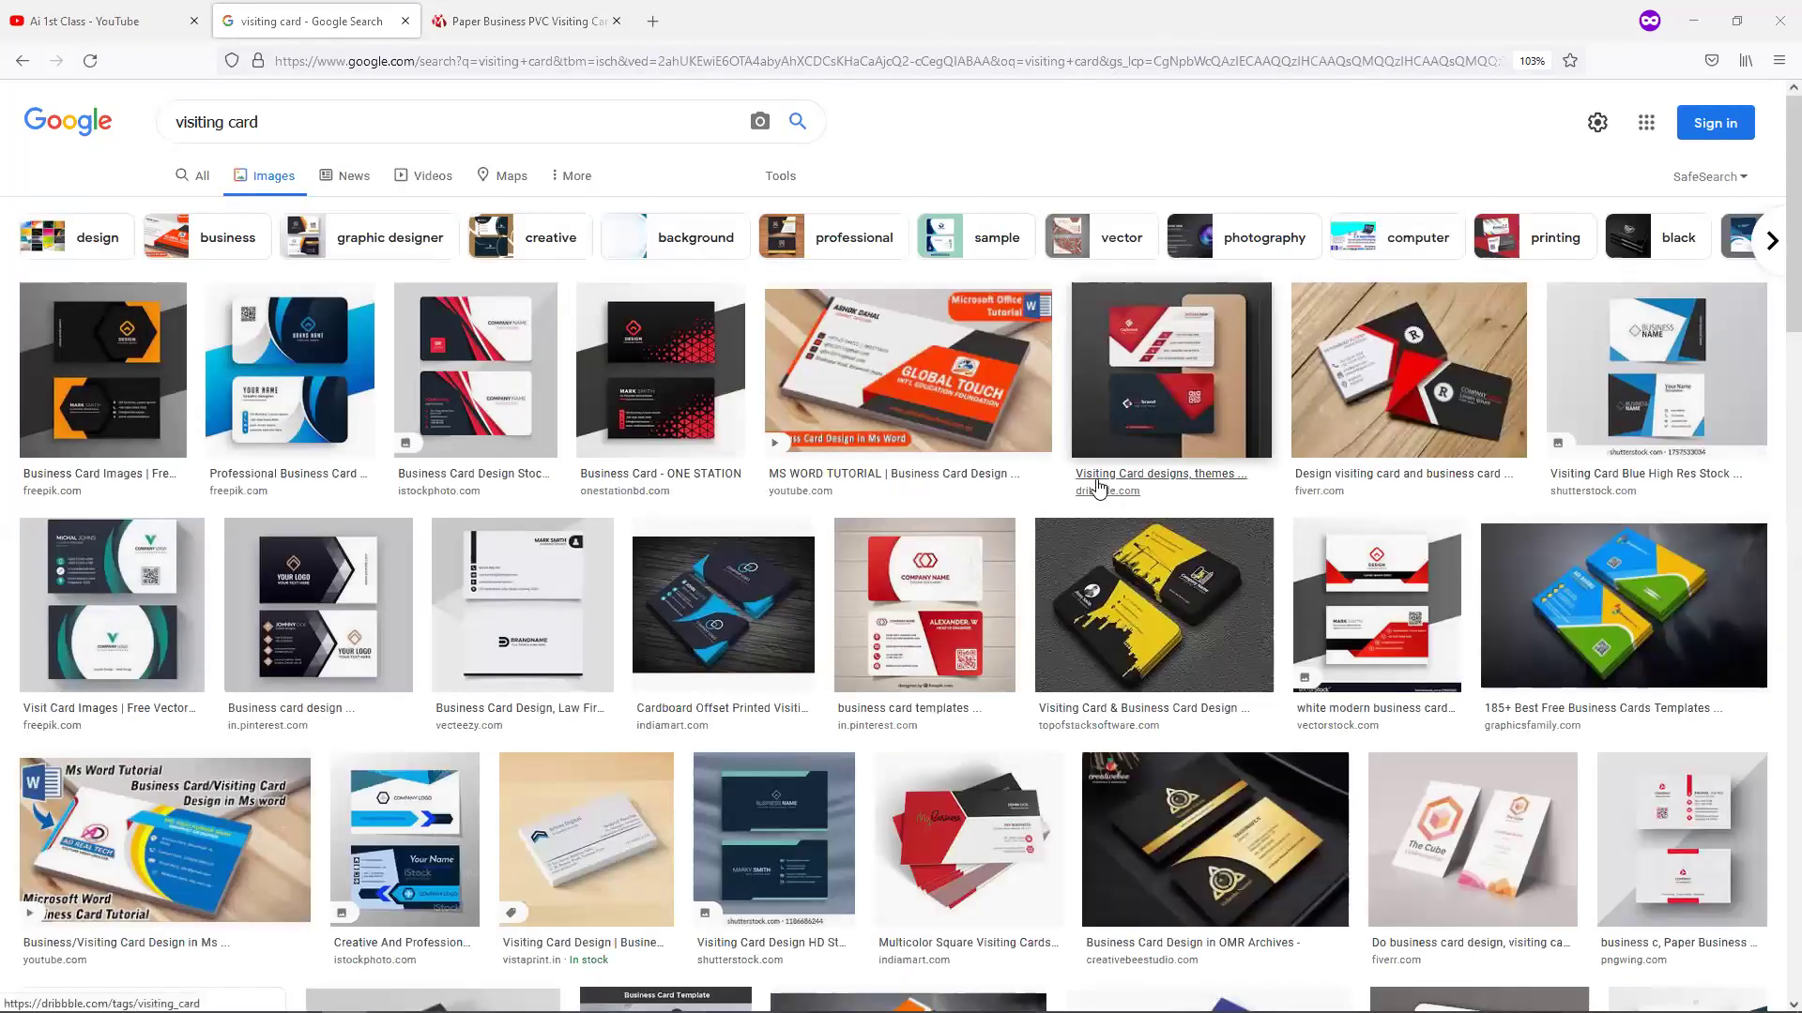
pyautogui.click(942, 409)
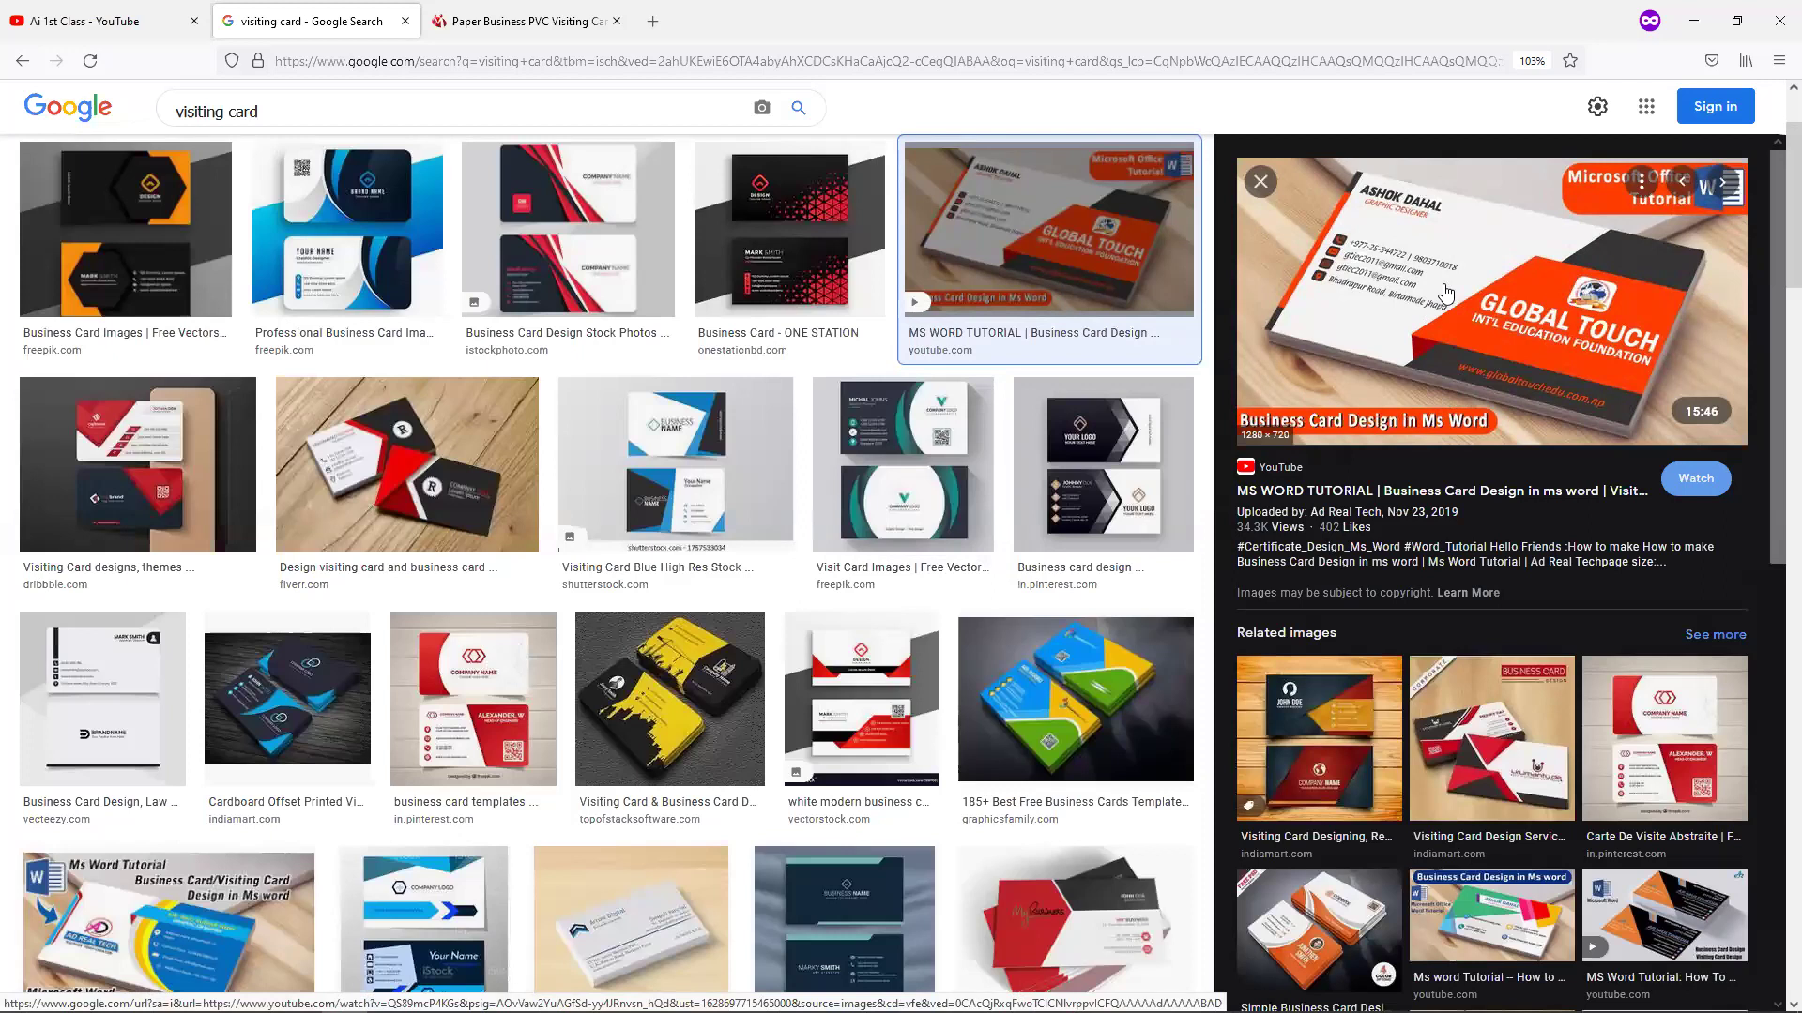
pyautogui.rightClick(1393, 241)
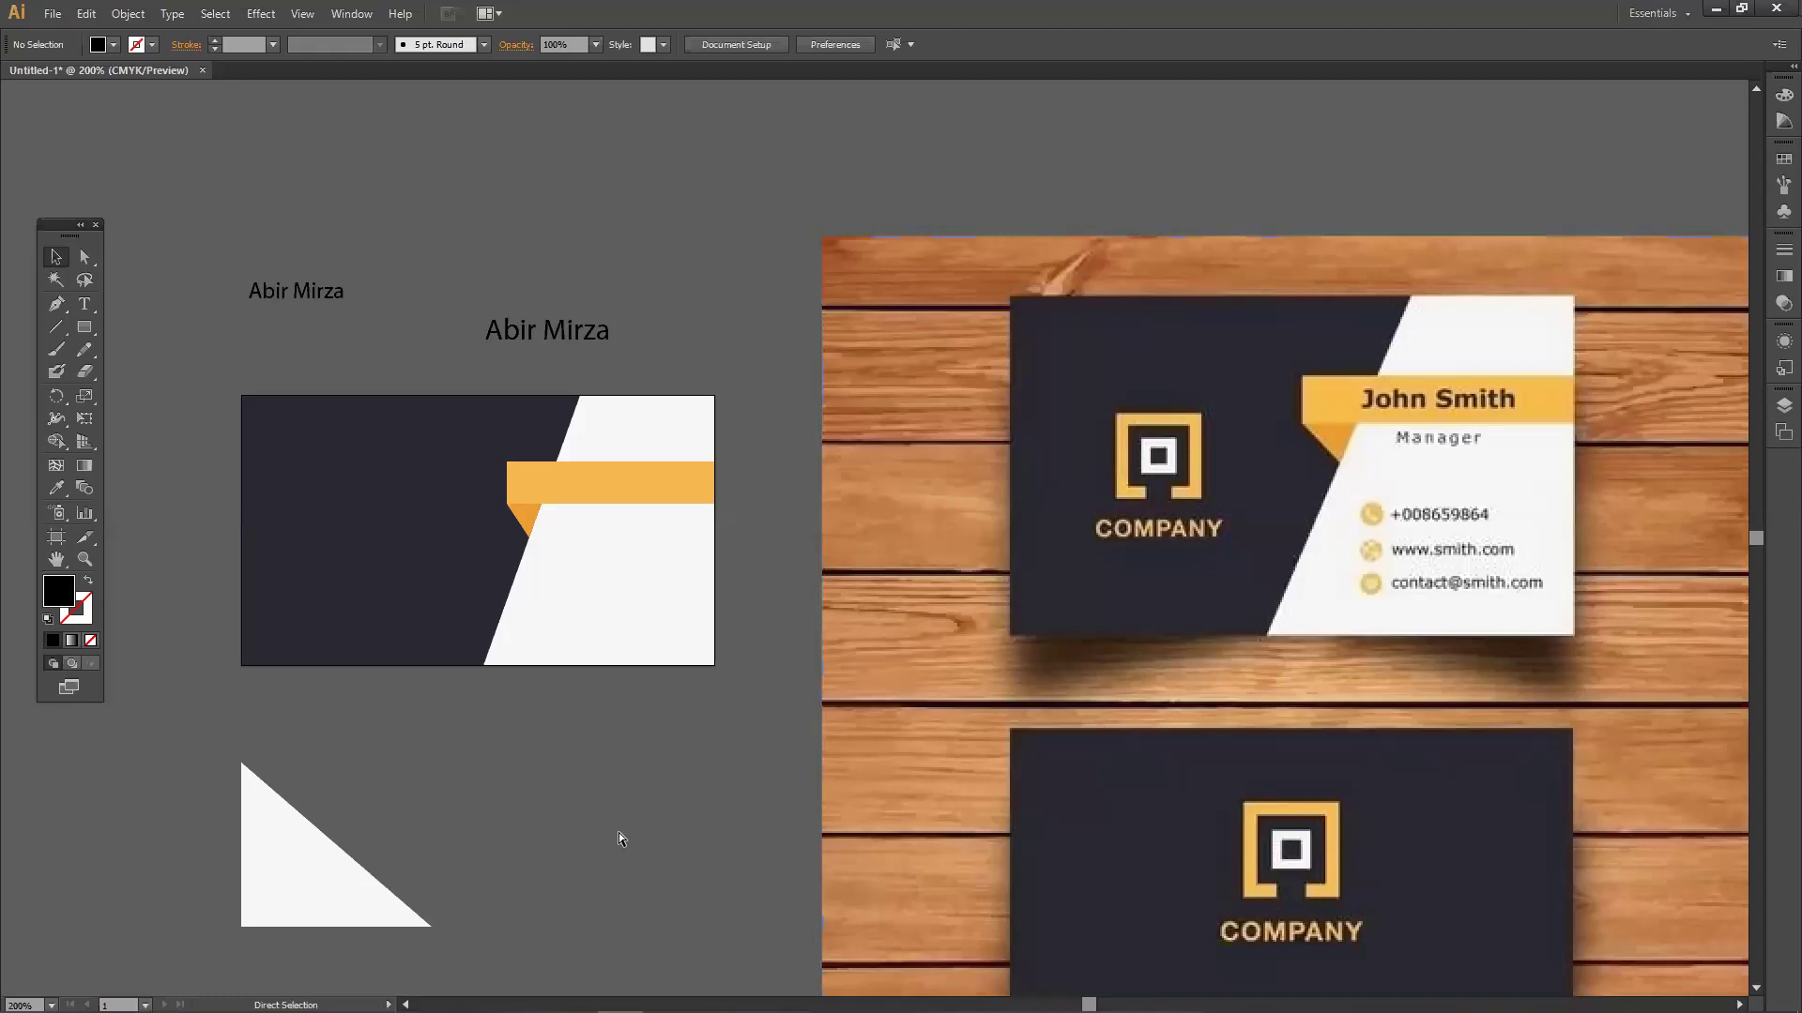
# Paste the copied Global Touch card image and move it to the right.
pyautogui.hotkey('ctrl', 'v')
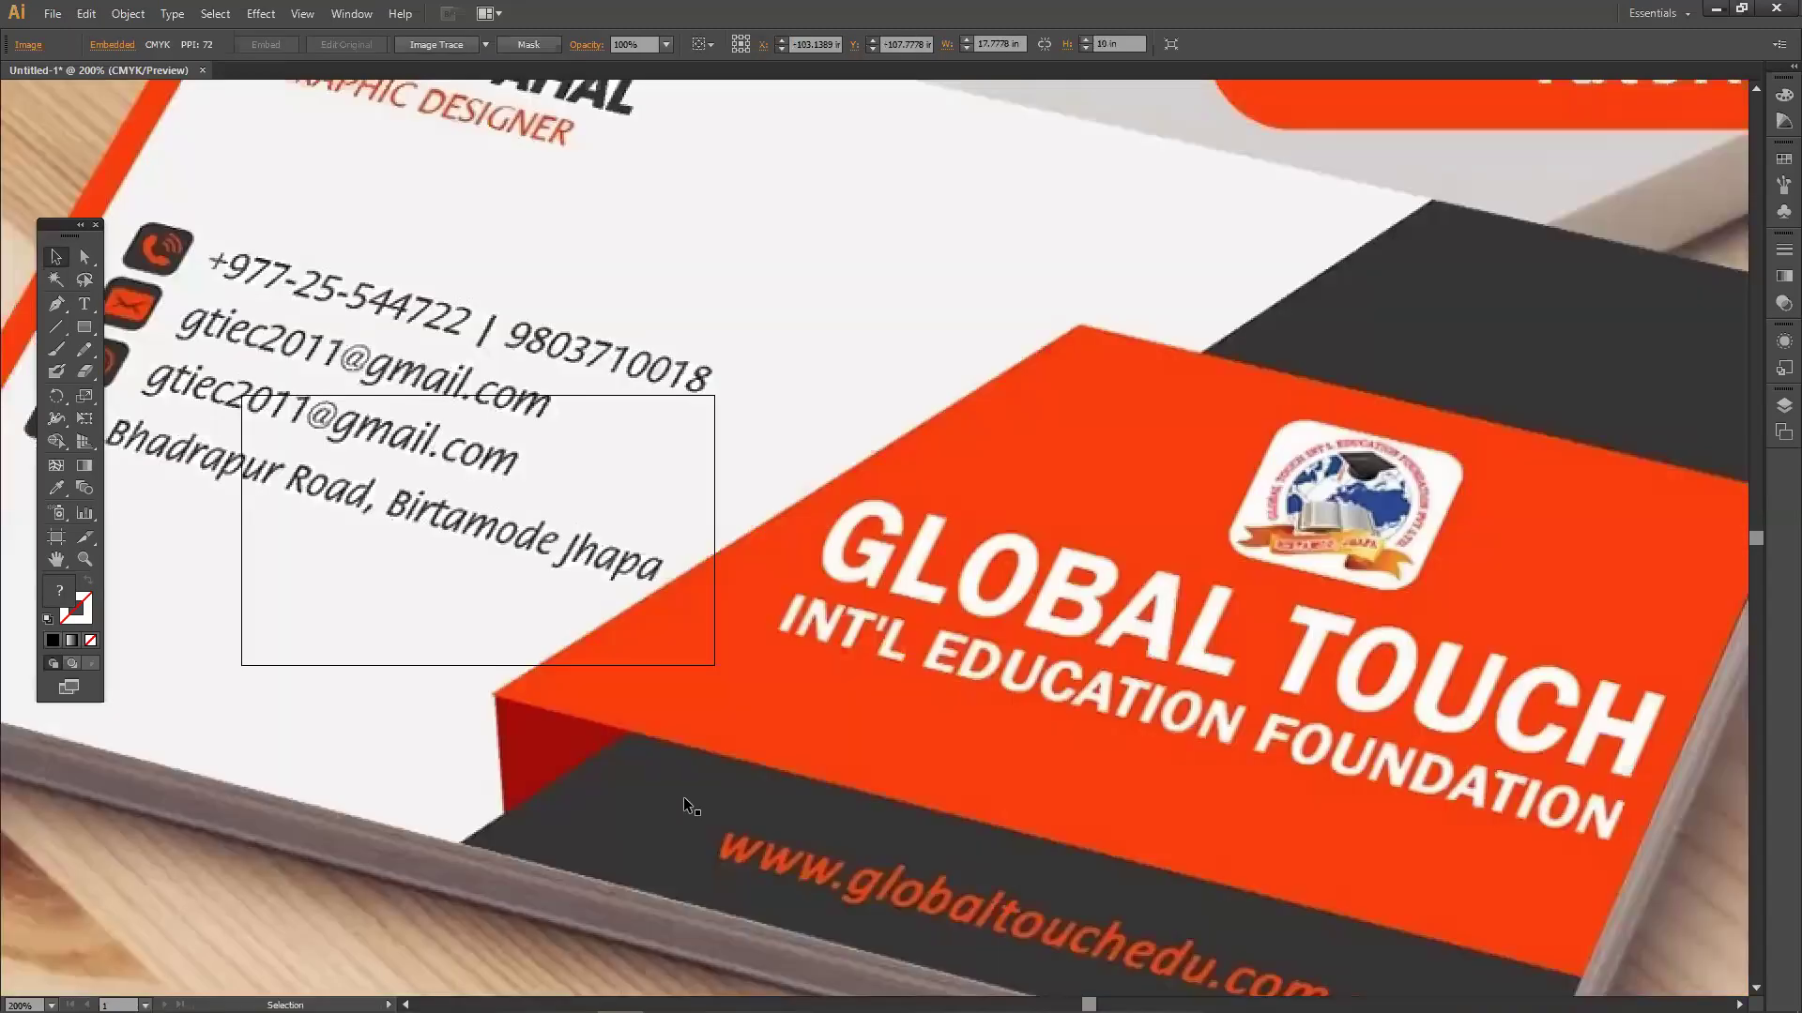
pyautogui.scroll(-3, 690, 796)
pyautogui.moveTo(555, 659); pyautogui.dragTo(1312, 582)
pyautogui.moveTo(700, 691); pyautogui.dragTo(1099, 535)
pyautogui.scroll(5, 897, 465)
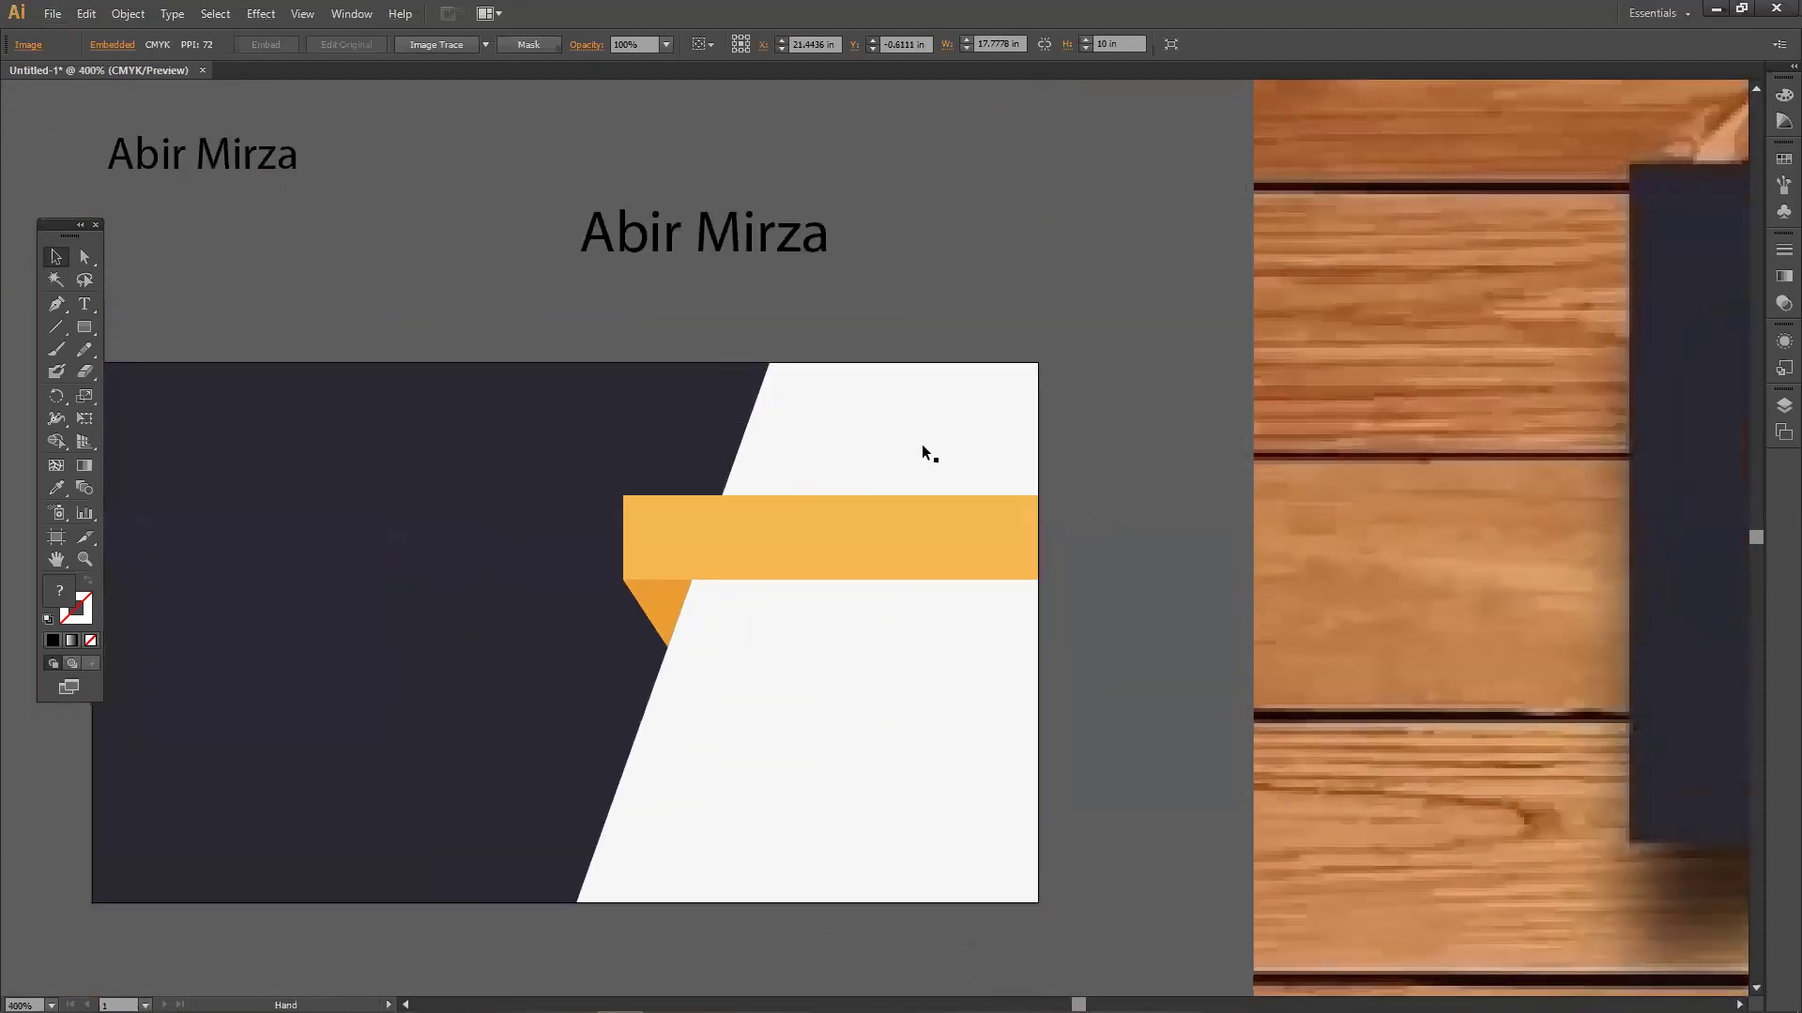
# Move the name onto the orange band and scale it down to about 12 pt.
pyautogui.moveTo(824, 289); pyautogui.dragTo(901, 546)
pyautogui.scroll(-1, 906, 485)
pyautogui.moveTo(906, 485); pyautogui.dragTo(995, 490)
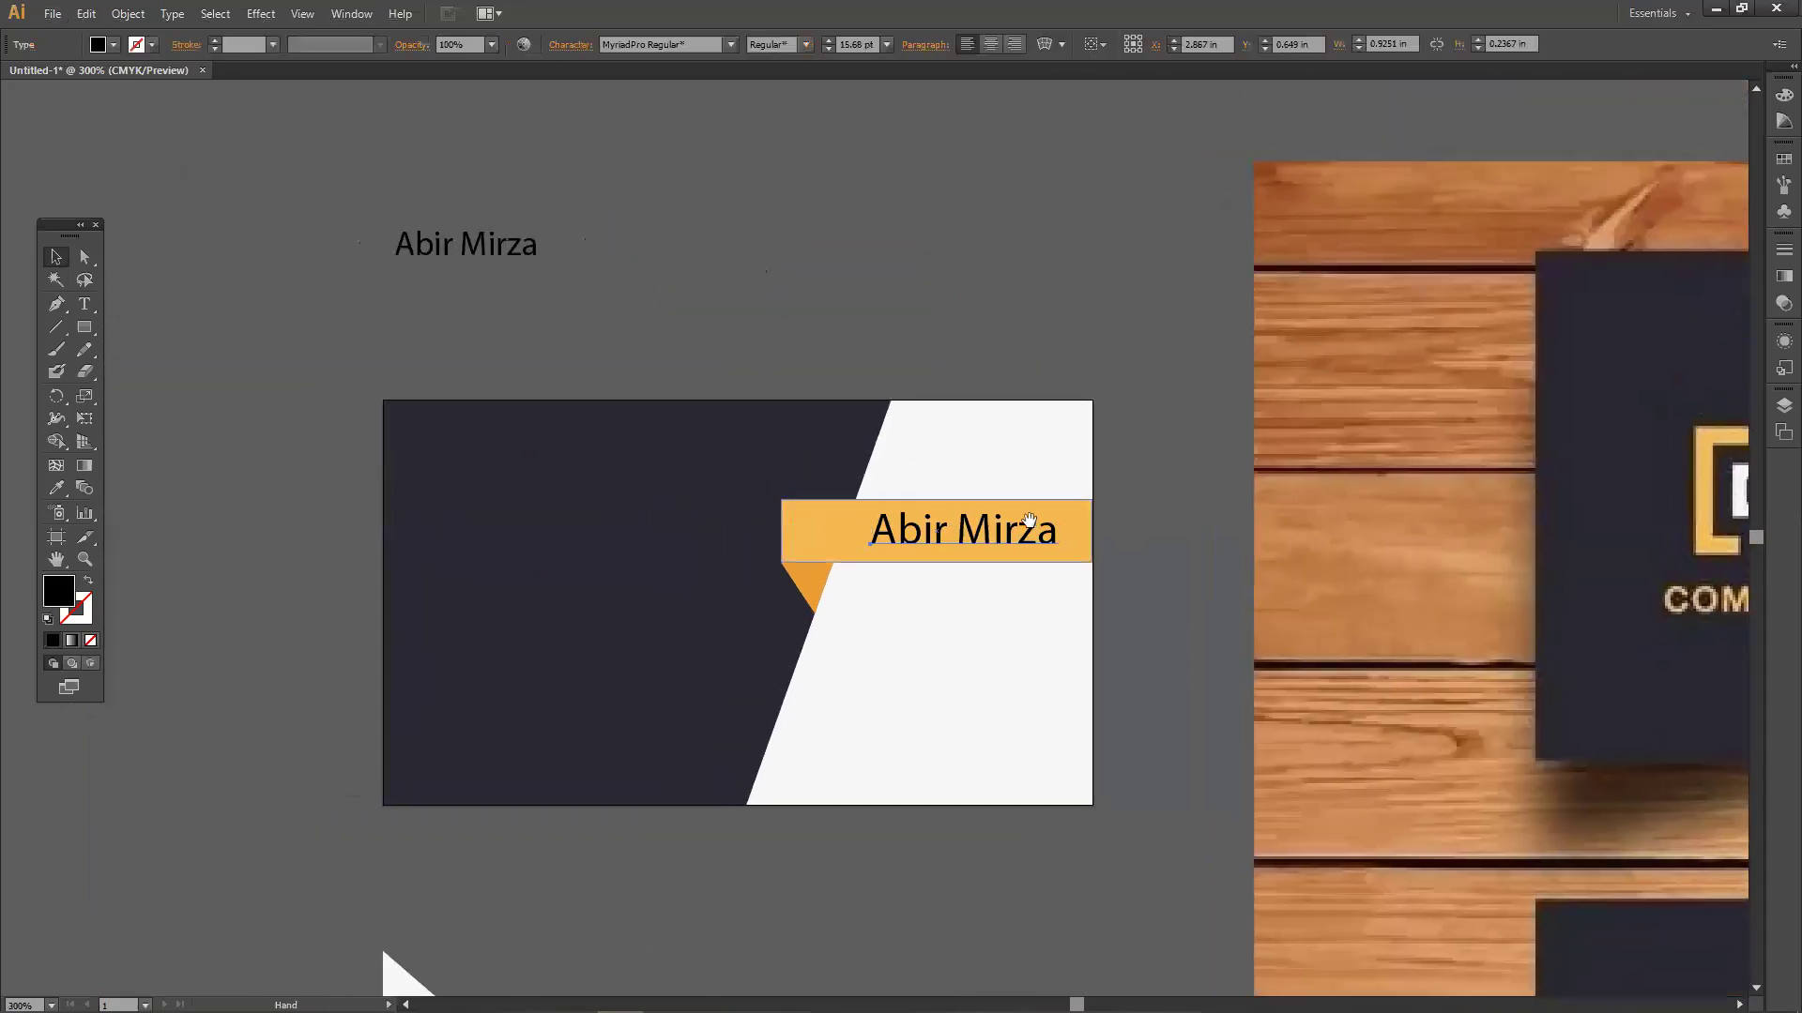
pyautogui.moveTo(1057, 555); pyautogui.dragTo(1098, 527)
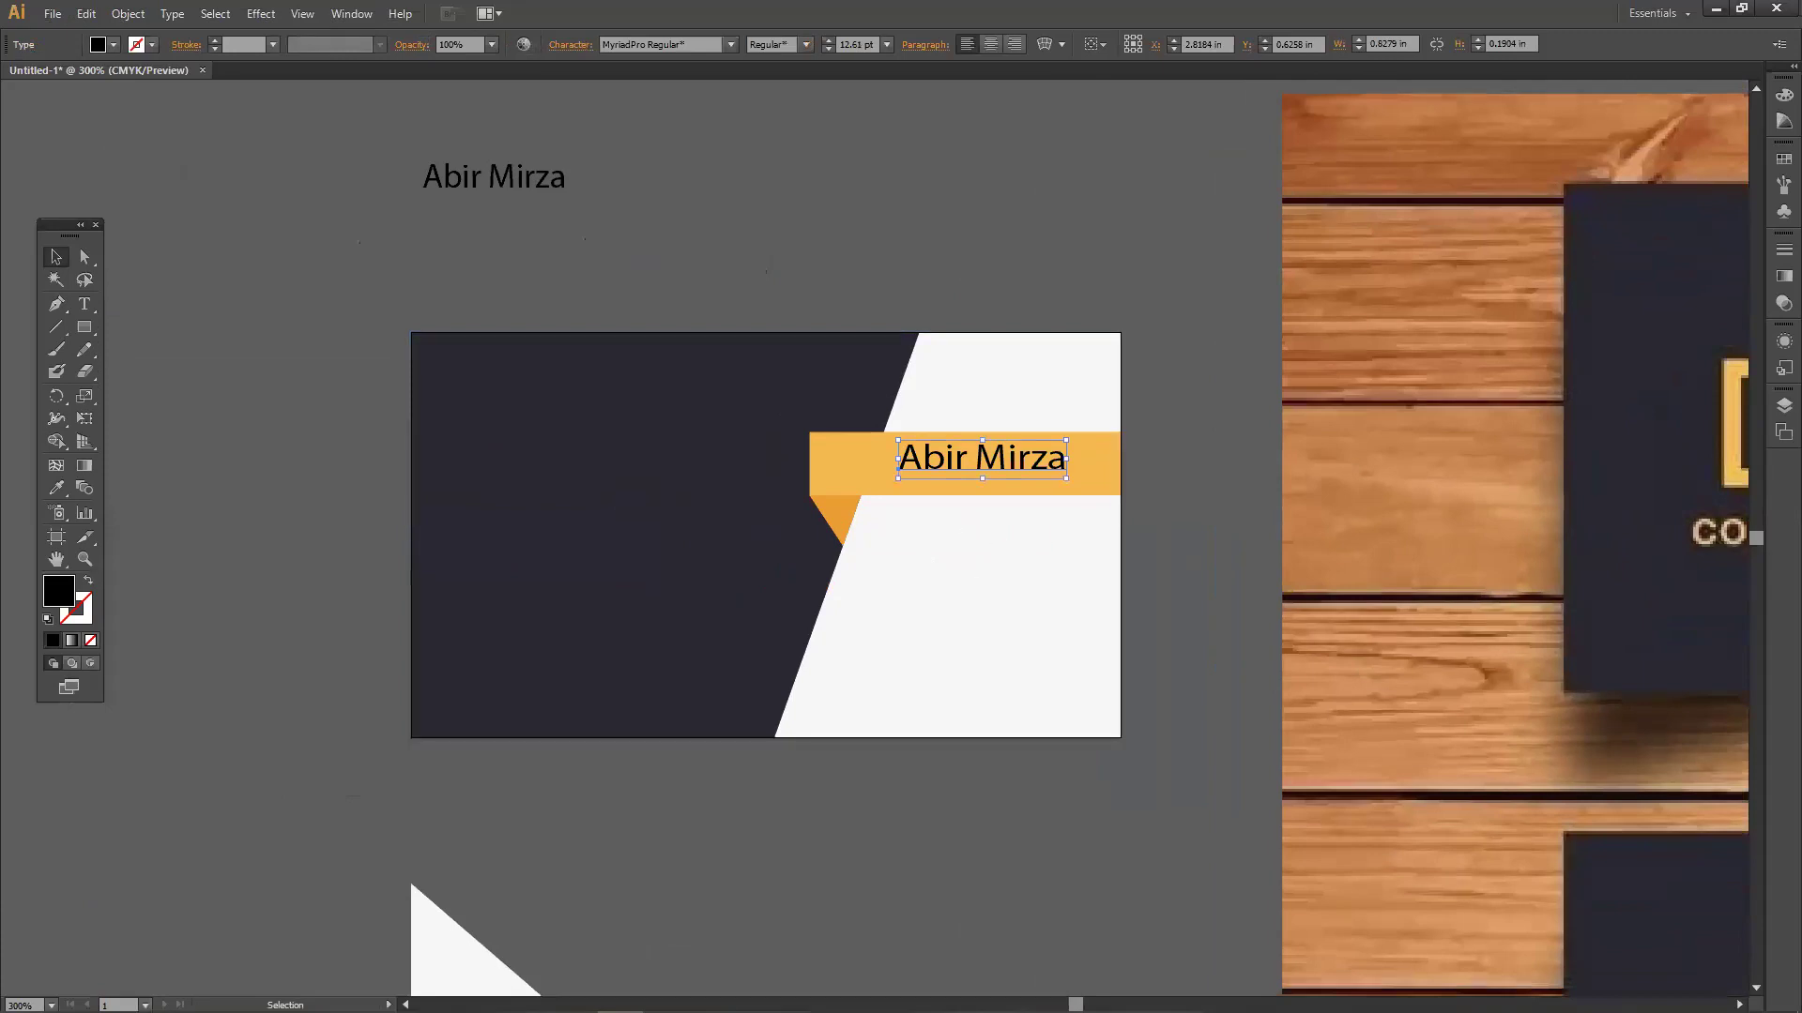
pyautogui.click(790, 817)
pyautogui.scroll(-1, 790, 815)
pyautogui.moveTo(792, 808); pyautogui.dragTo(880, 683)
pyautogui.moveTo(899, 581); pyautogui.dragTo(595, 616)
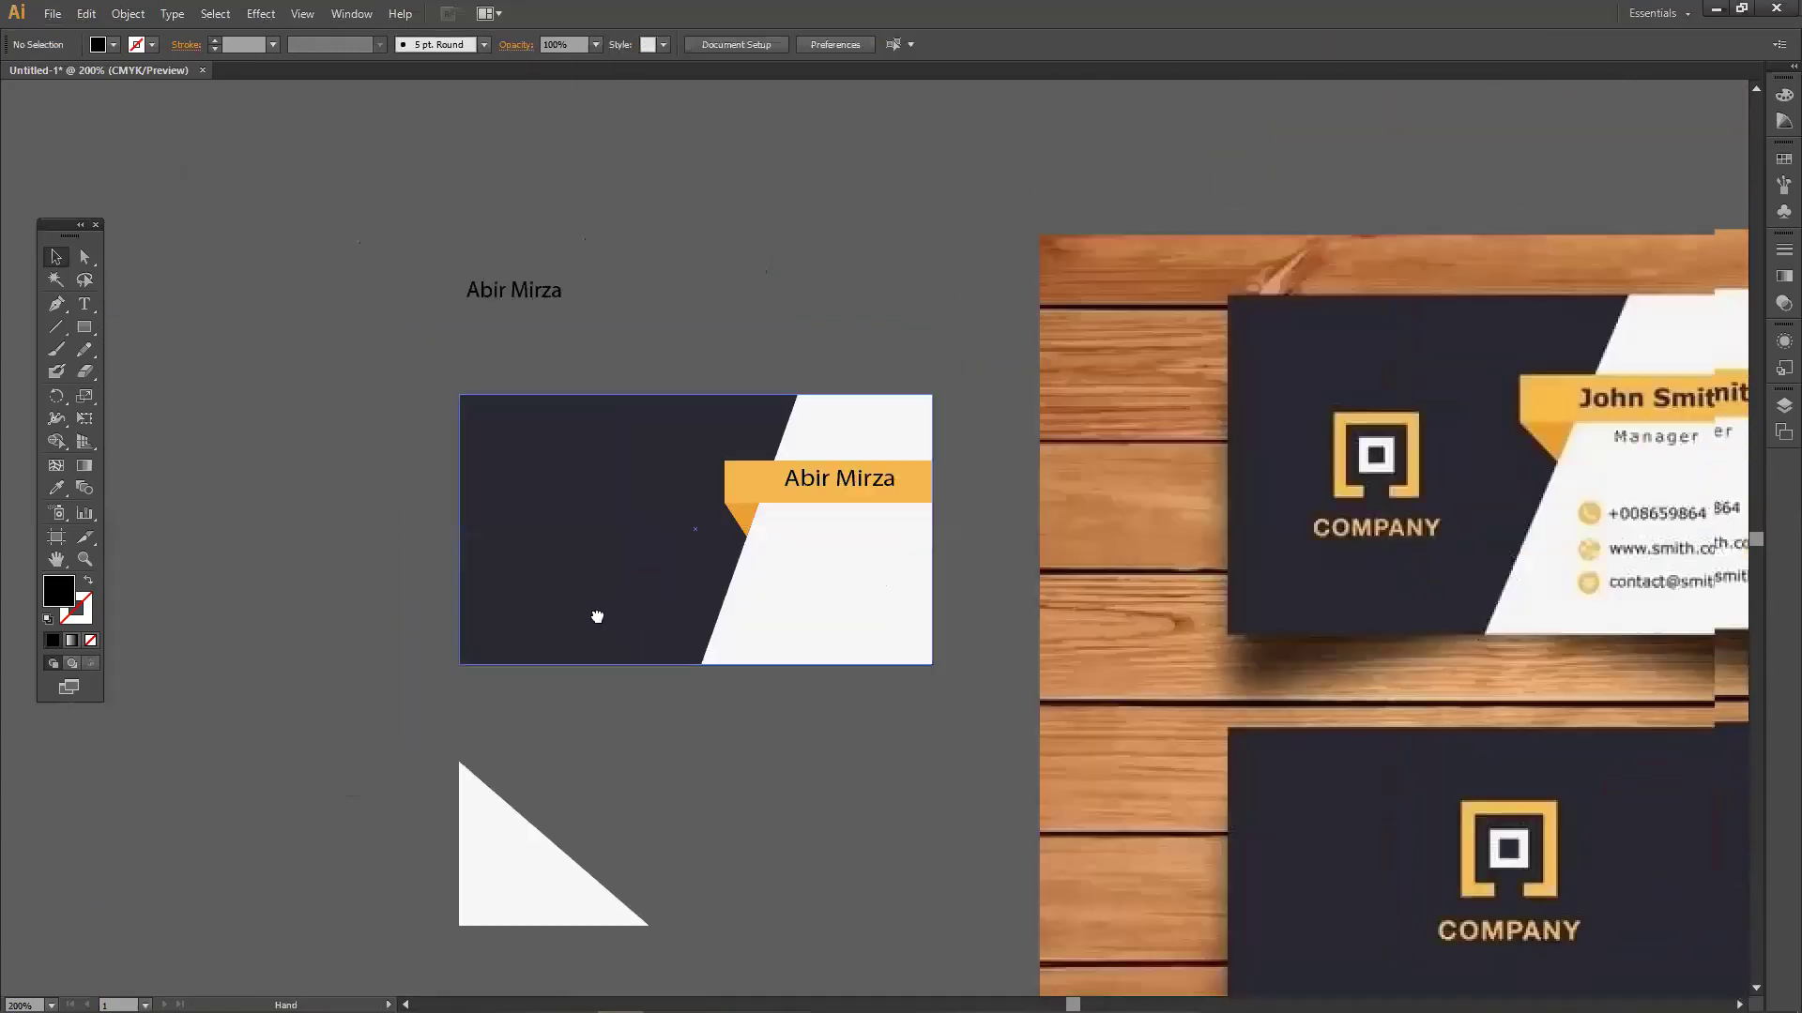
# Add a phone number and place it on the card's white side.
pyautogui.click(85, 304)
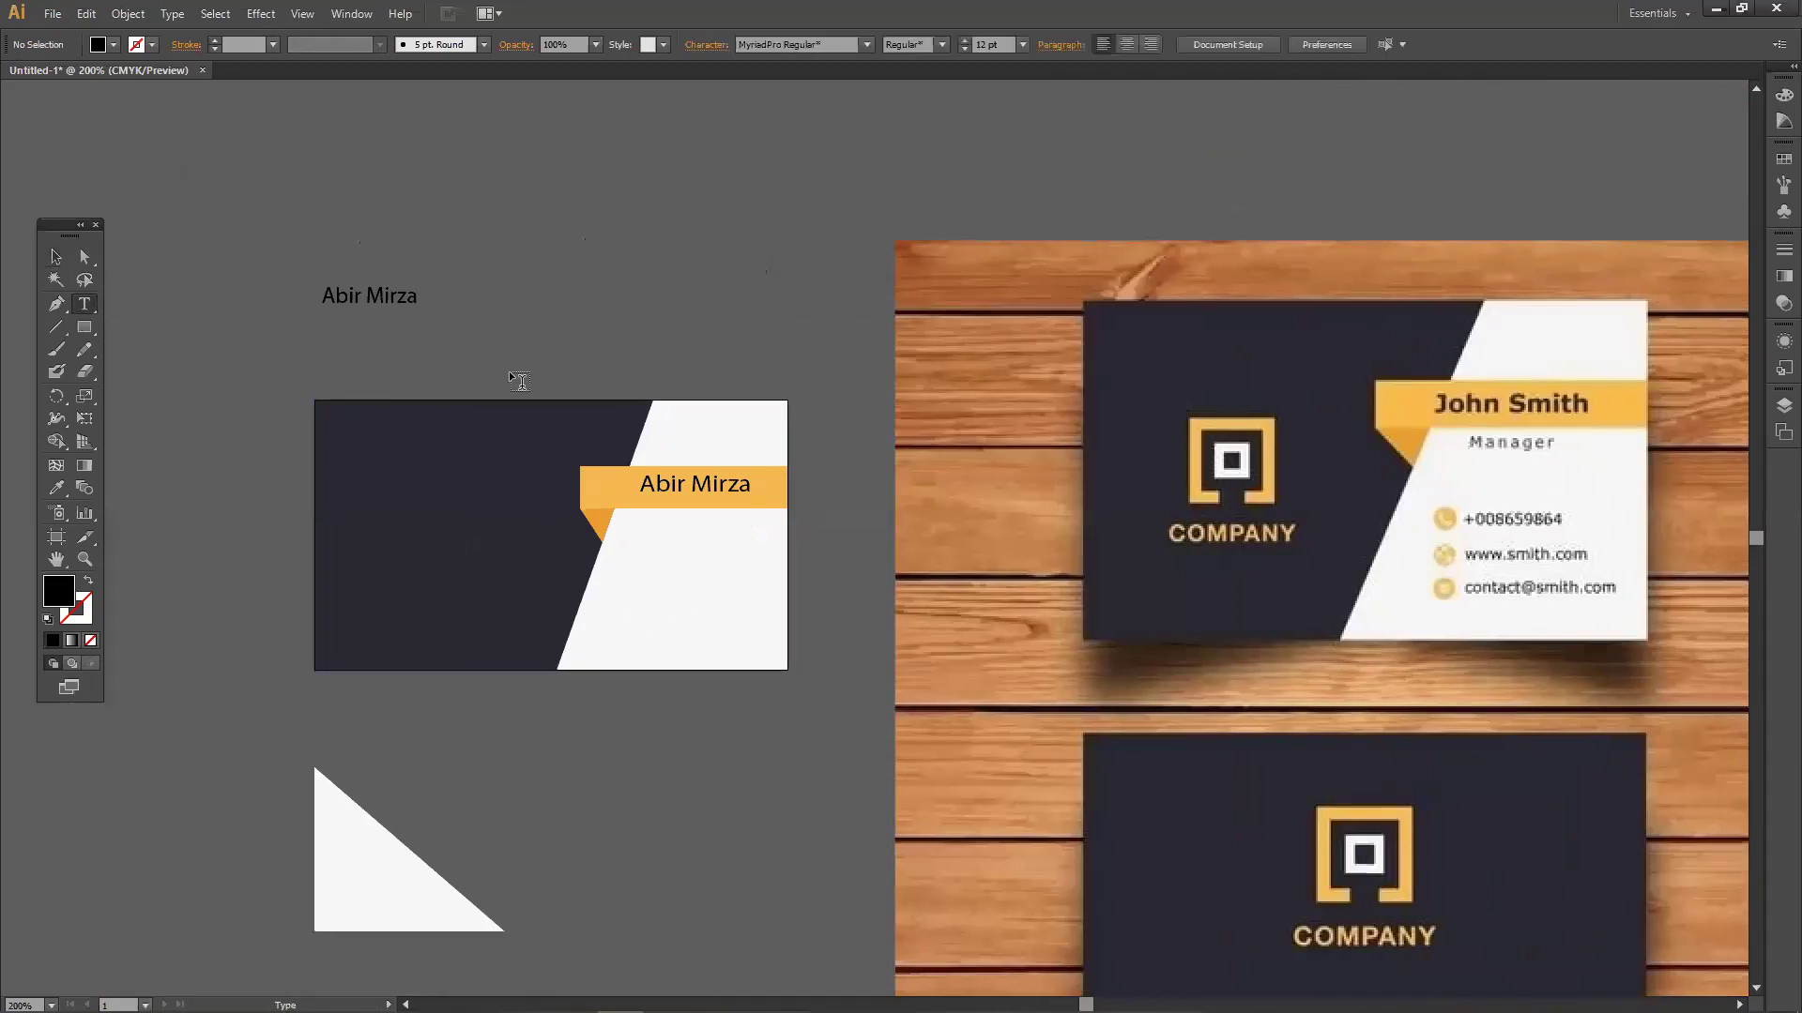
pyautogui.click(522, 323)
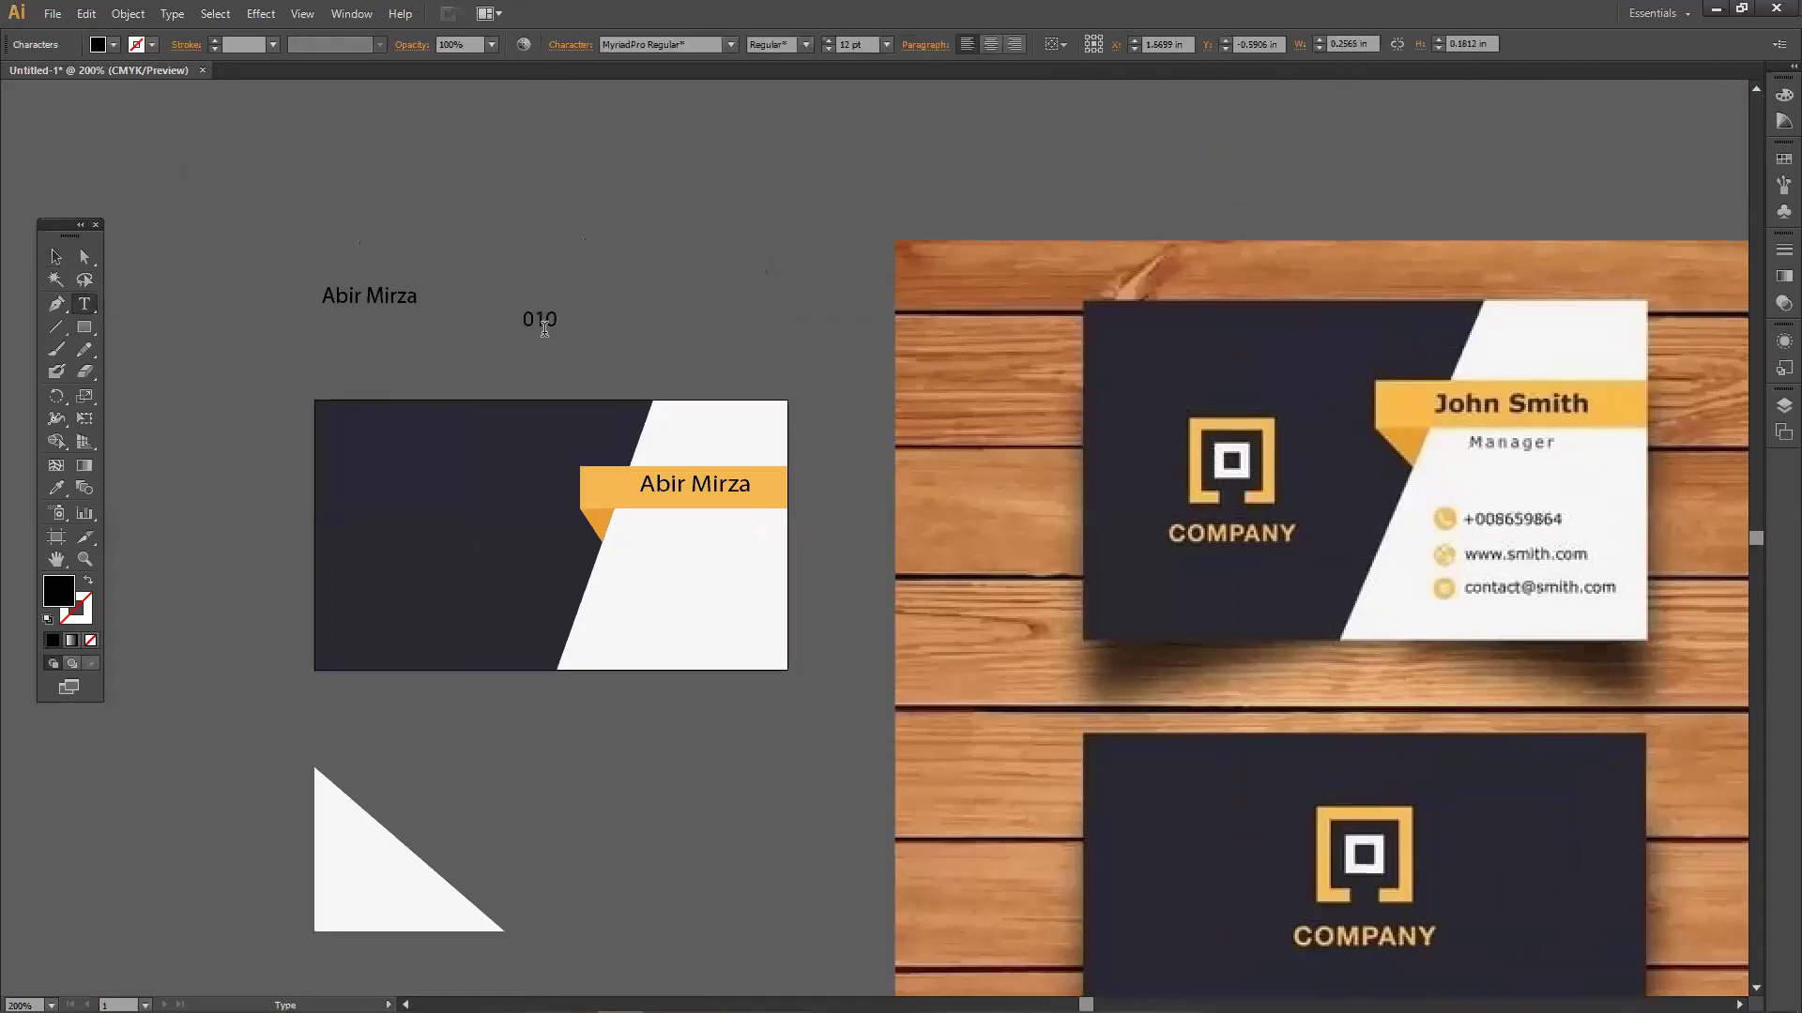
pyautogui.click(55, 257)
pyautogui.moveTo(663, 321); pyautogui.dragTo(743, 574)
pyautogui.click(84, 303)
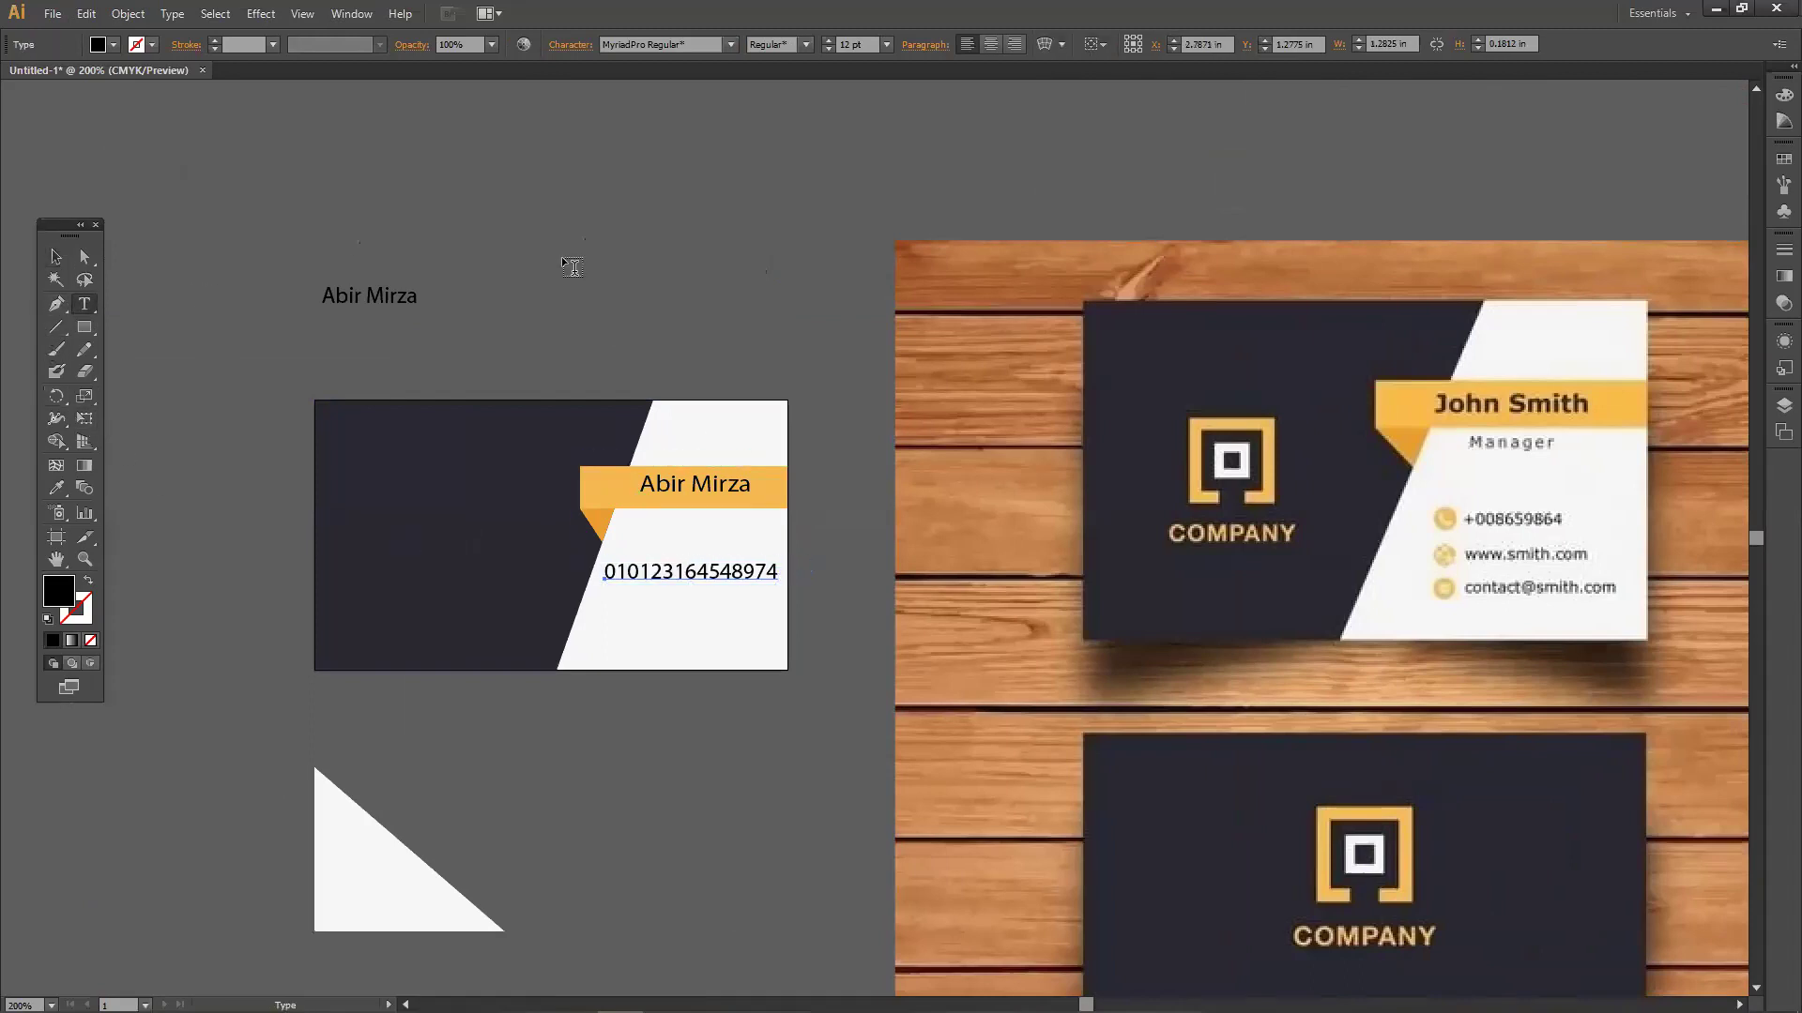
pyautogui.click(563, 253)
pyautogui.write('www.website.com')
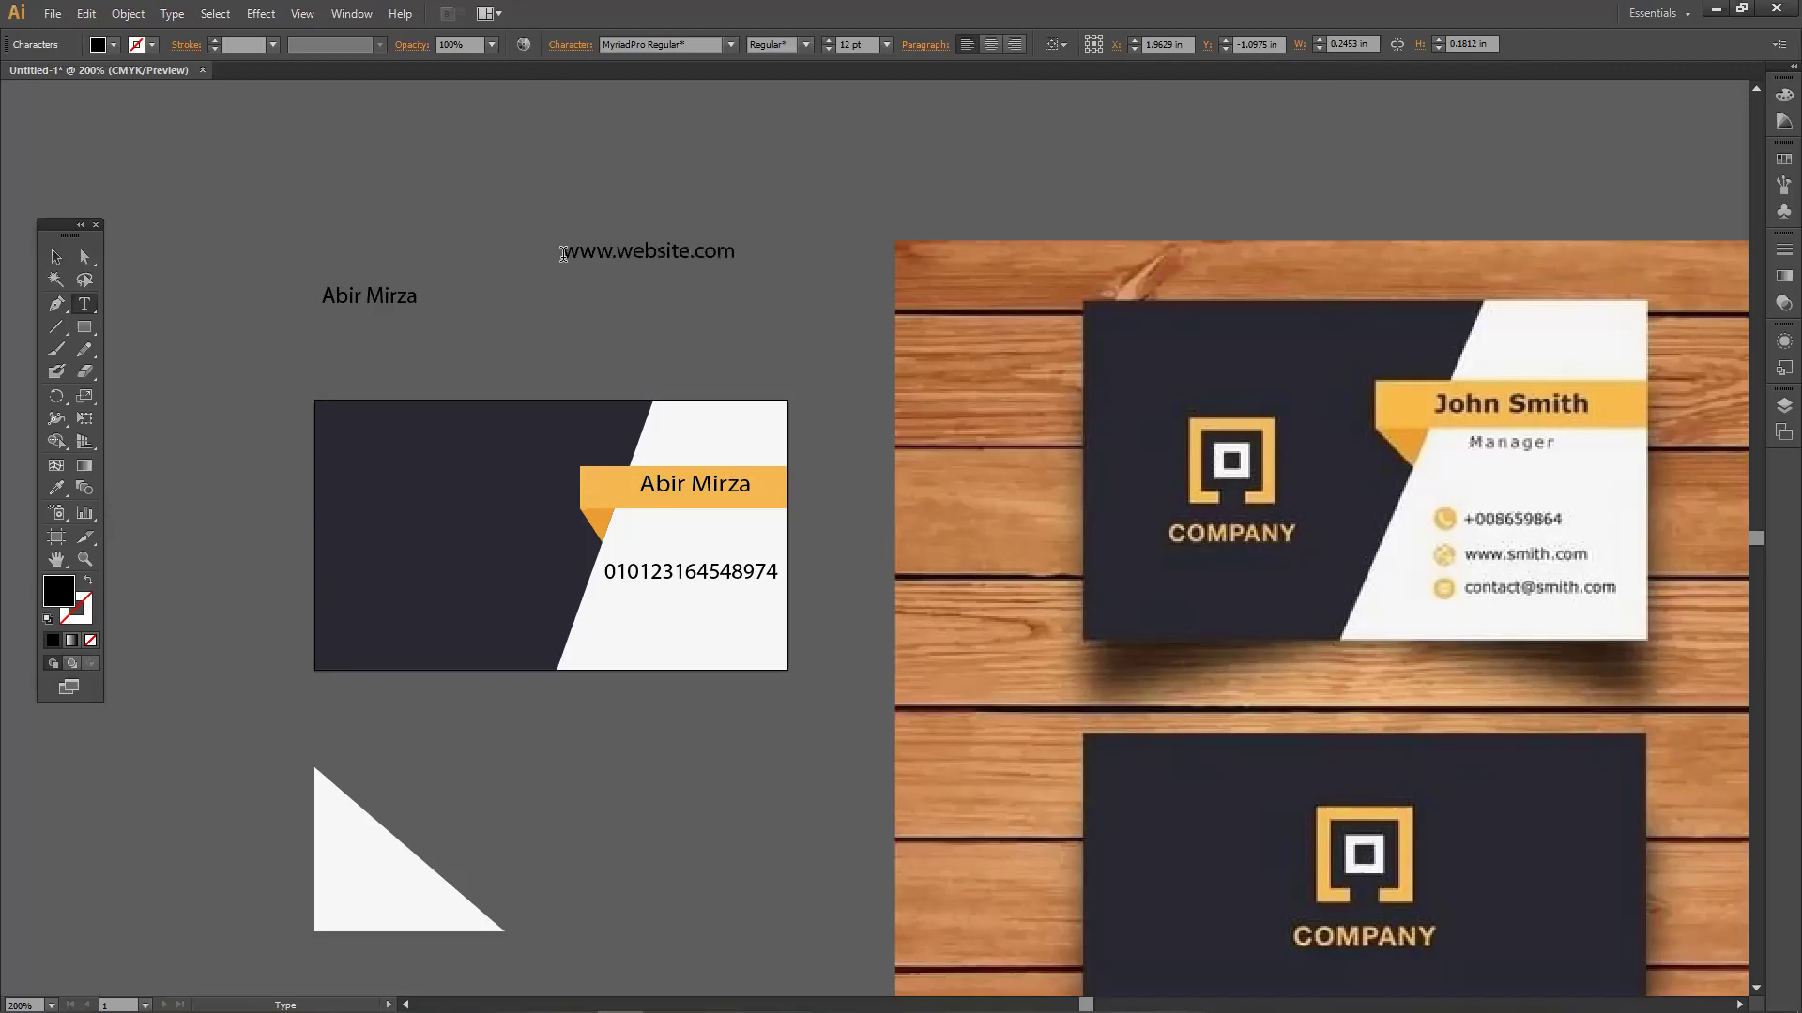
pyautogui.click(55, 256)
pyautogui.click(568, 273)
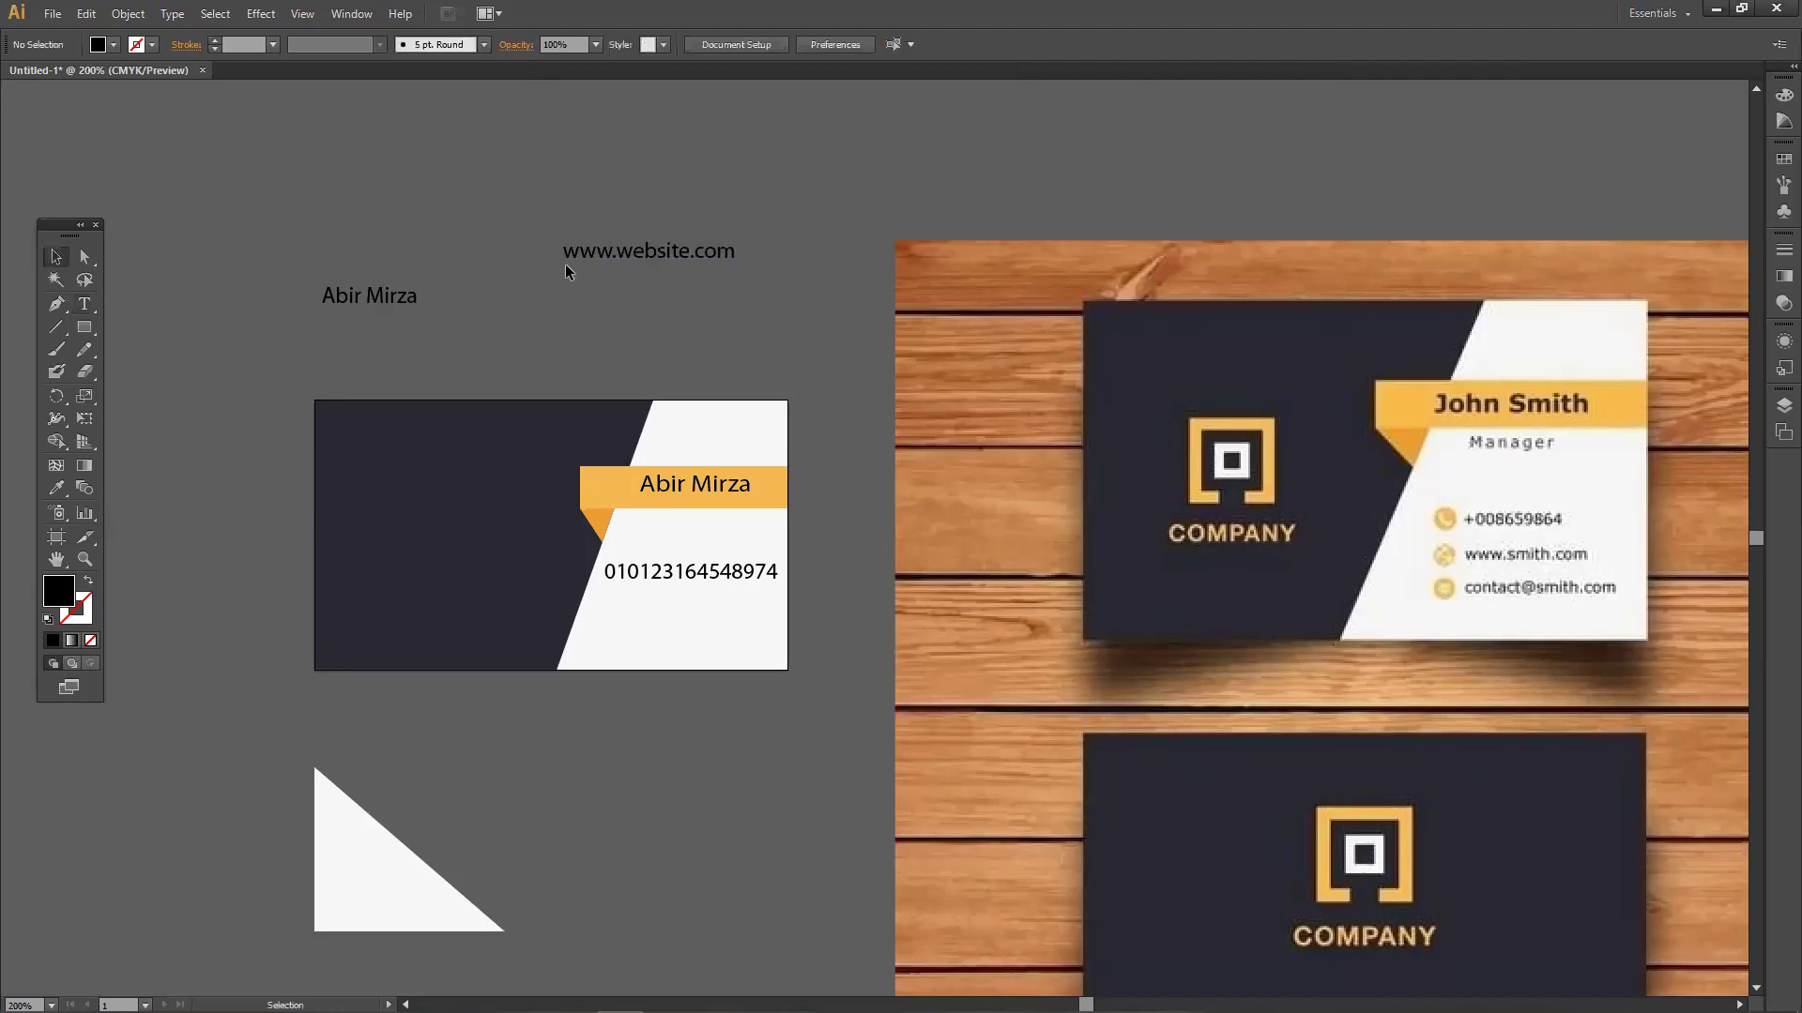
pyautogui.moveTo(632, 279); pyautogui.dragTo(670, 631)
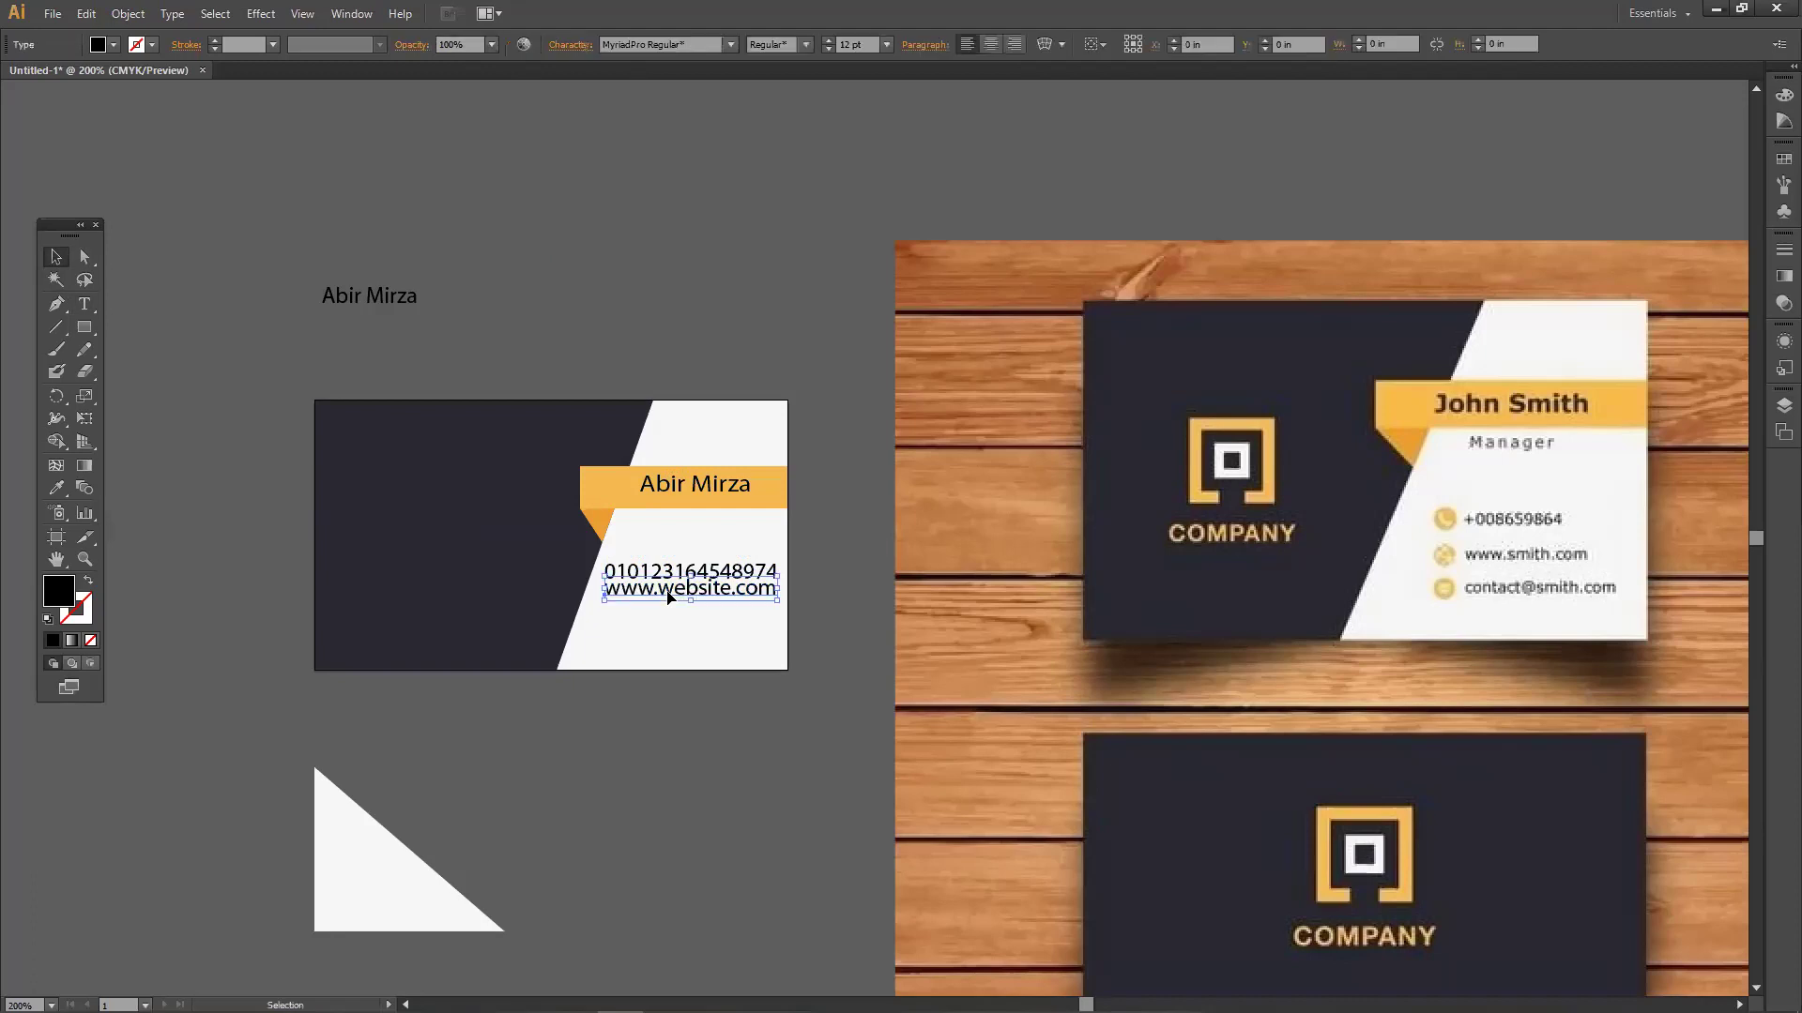
pyautogui.click(689, 334)
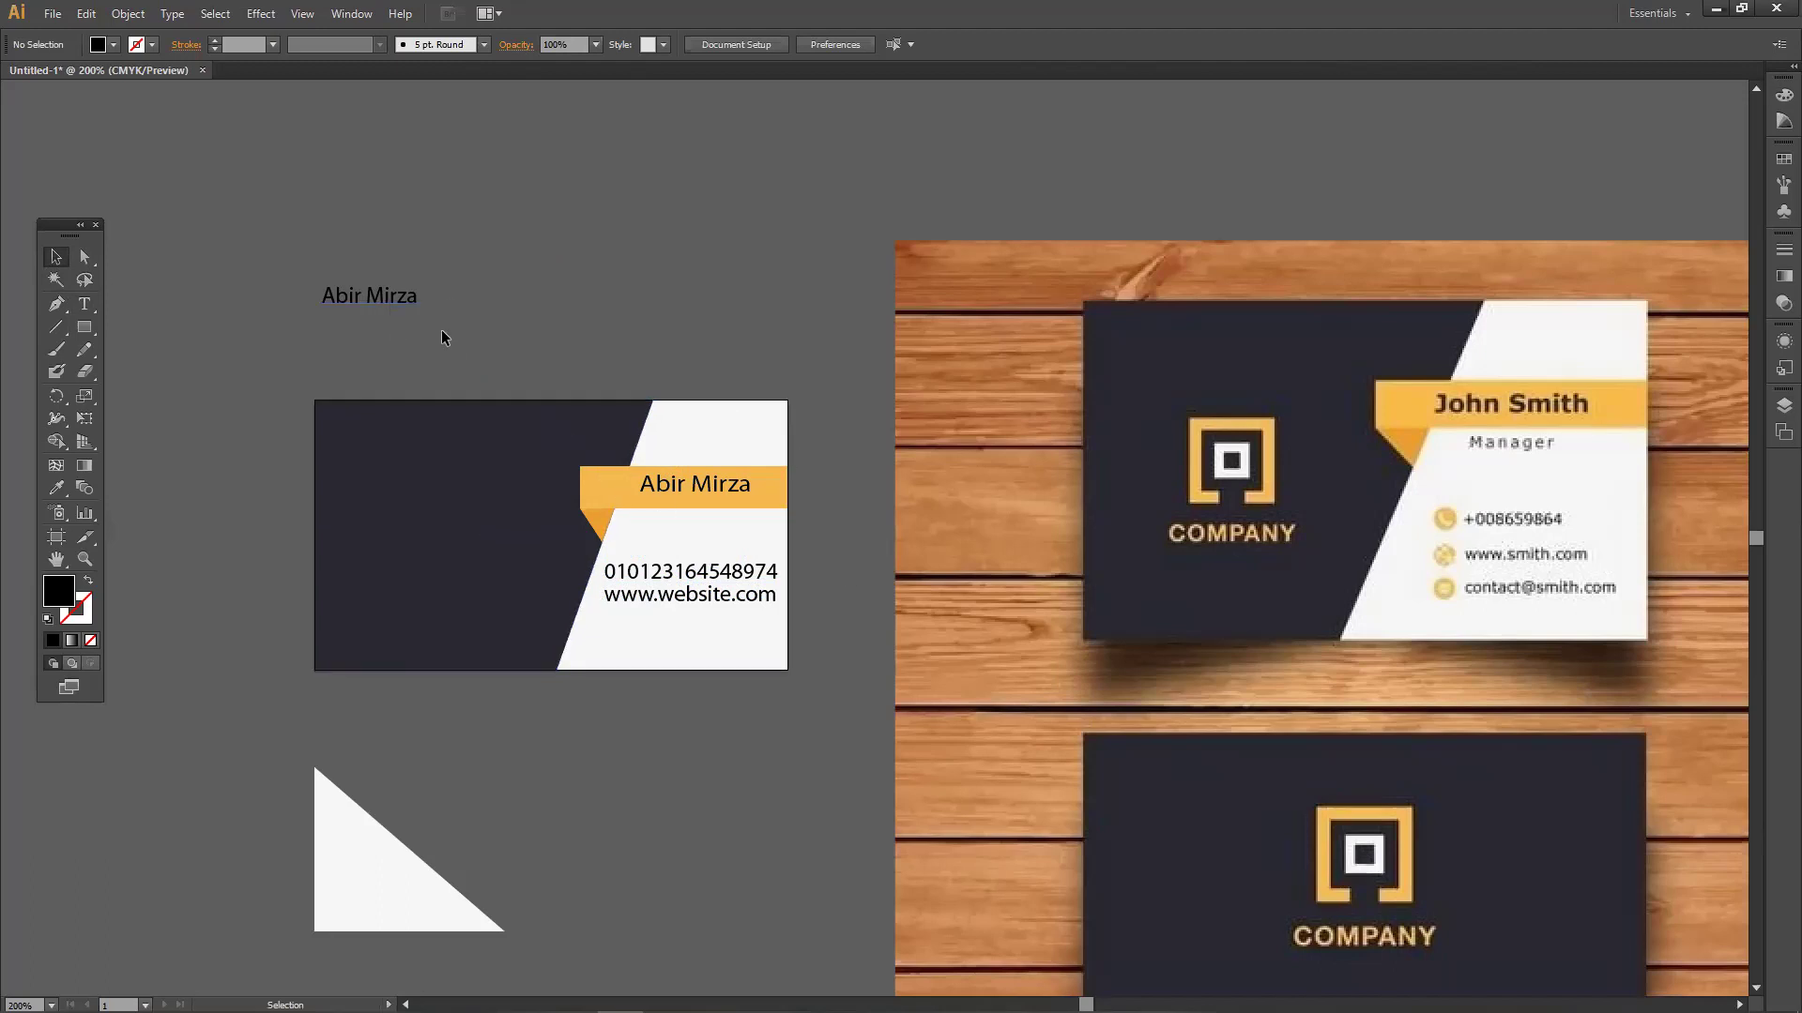
# Add a near-white FFF8F8 'Company' title at about 28 pt on the dark side.
pyautogui.click(85, 304)
pyautogui.click(603, 216)
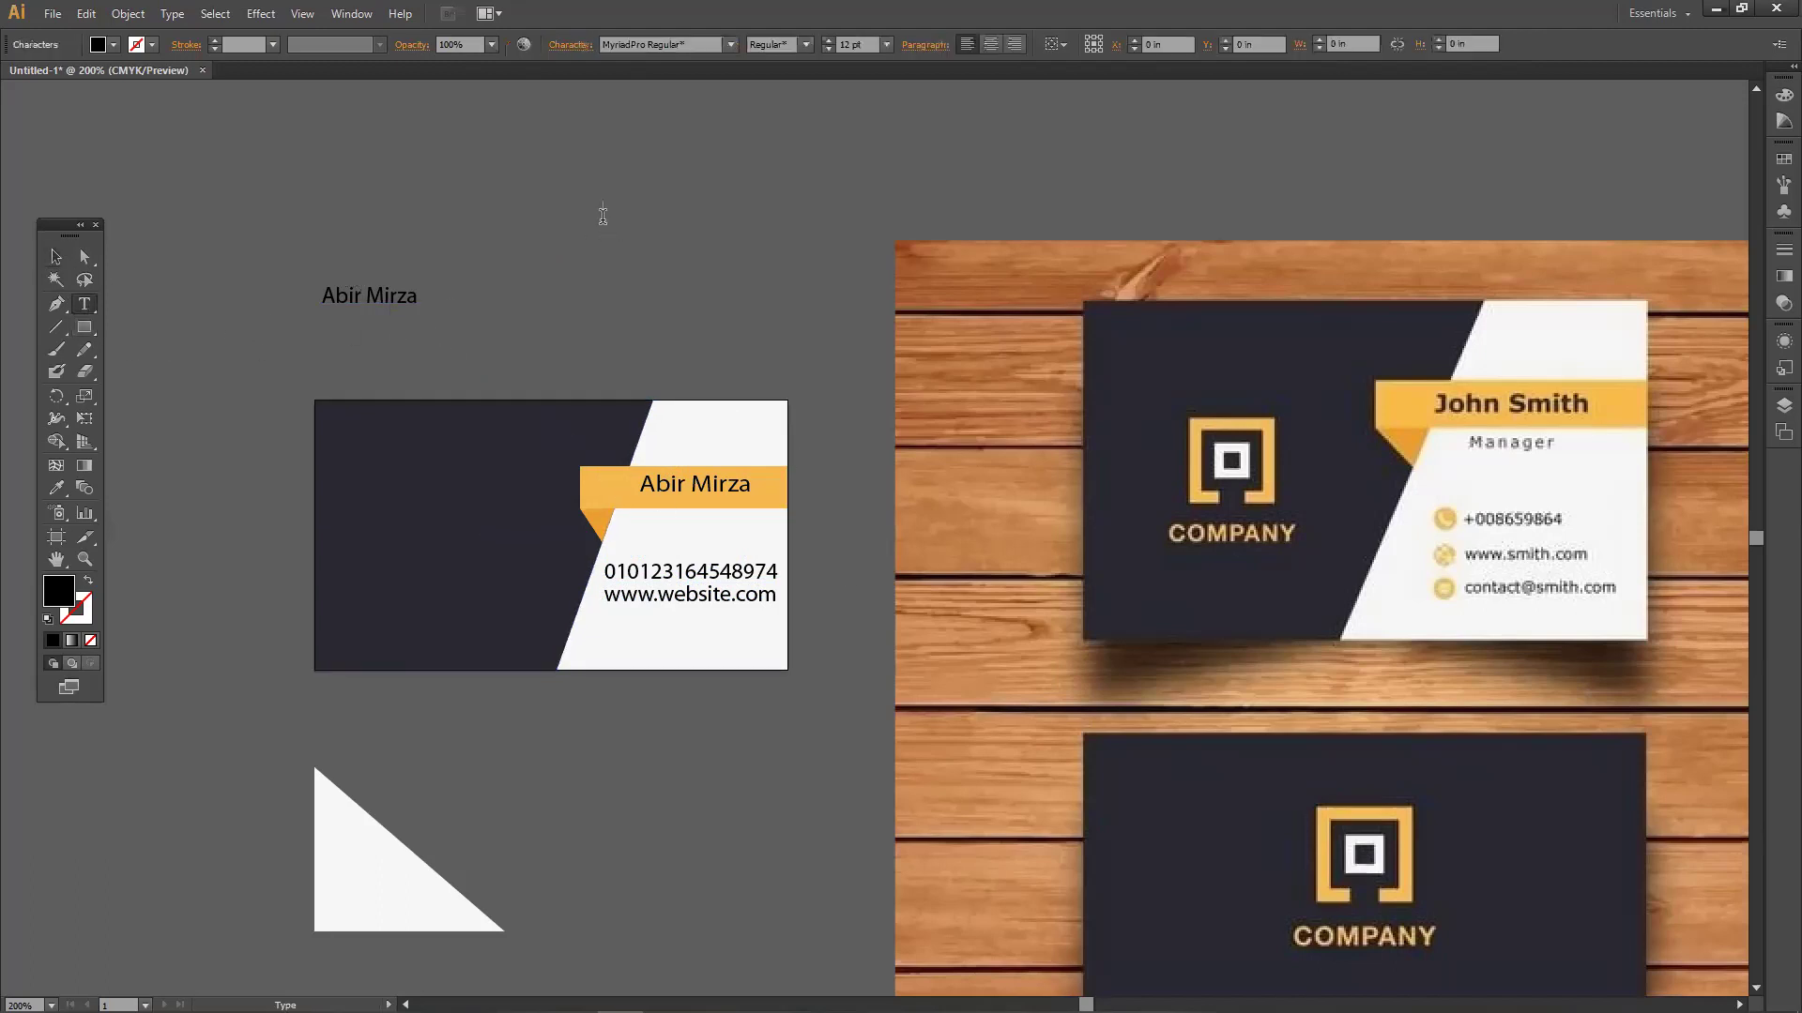
pyautogui.write('Company')
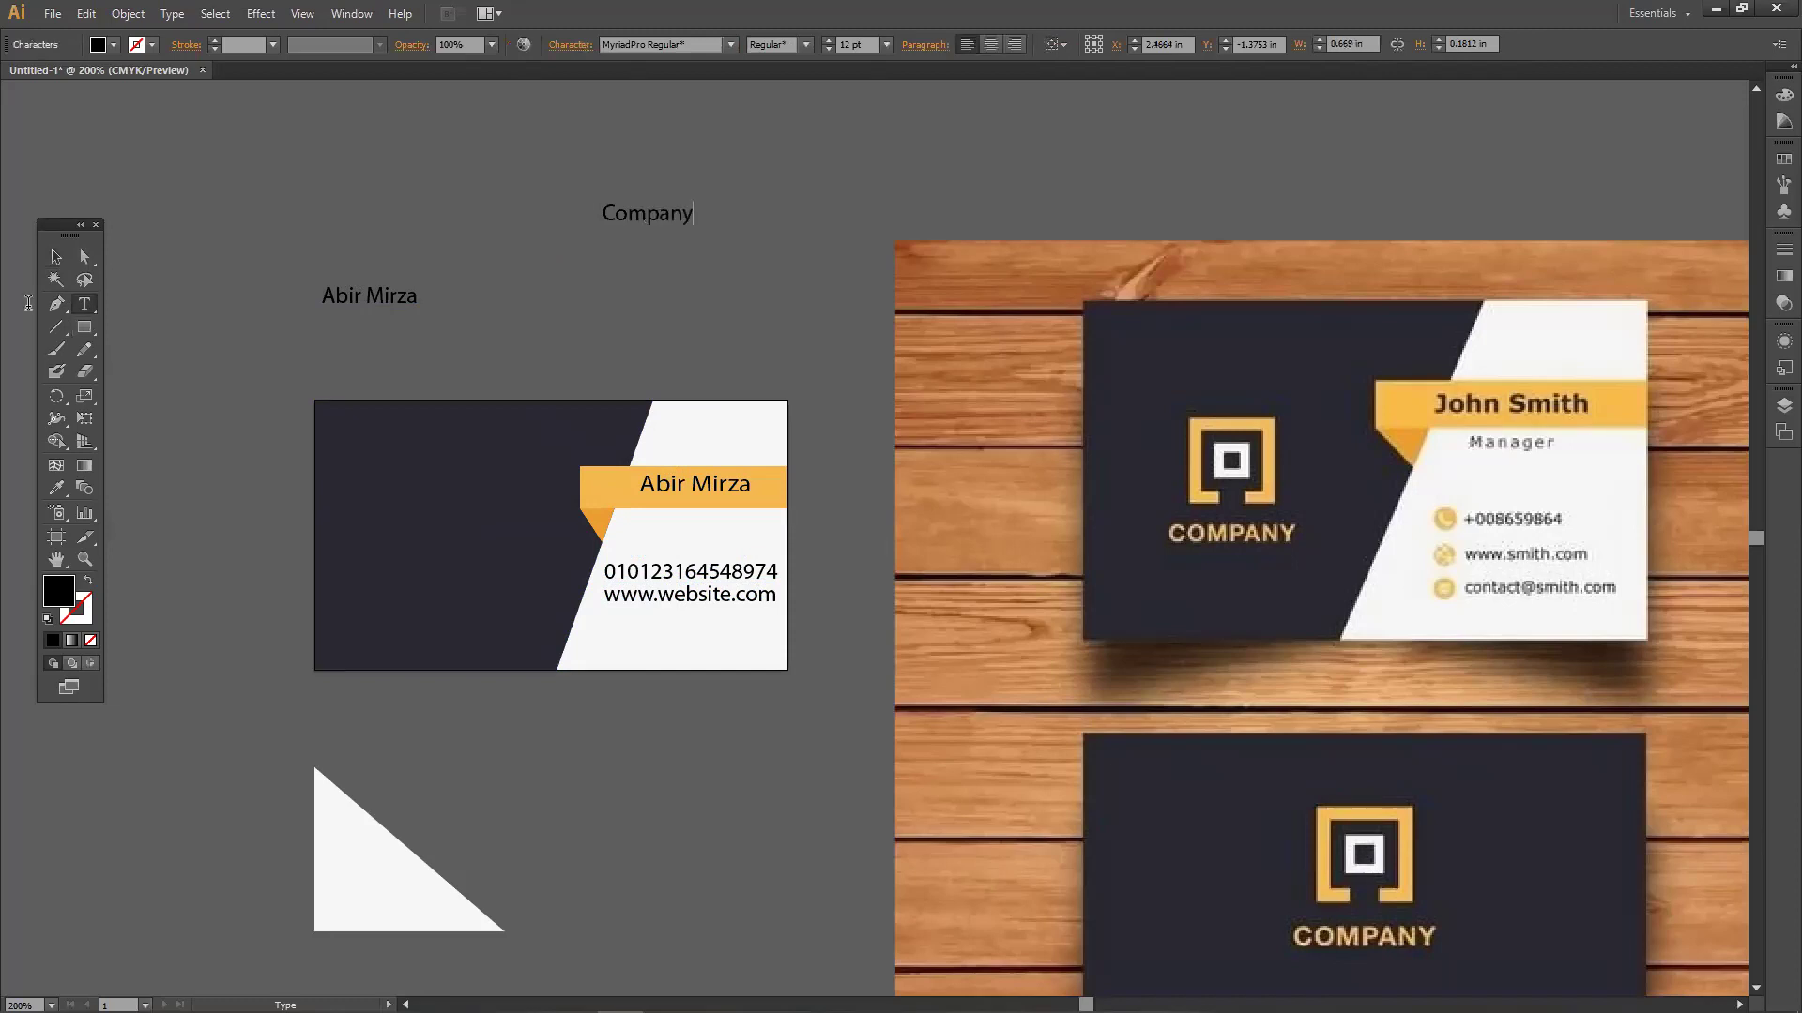
pyautogui.click(55, 257)
pyautogui.moveTo(695, 228); pyautogui.dragTo(526, 565)
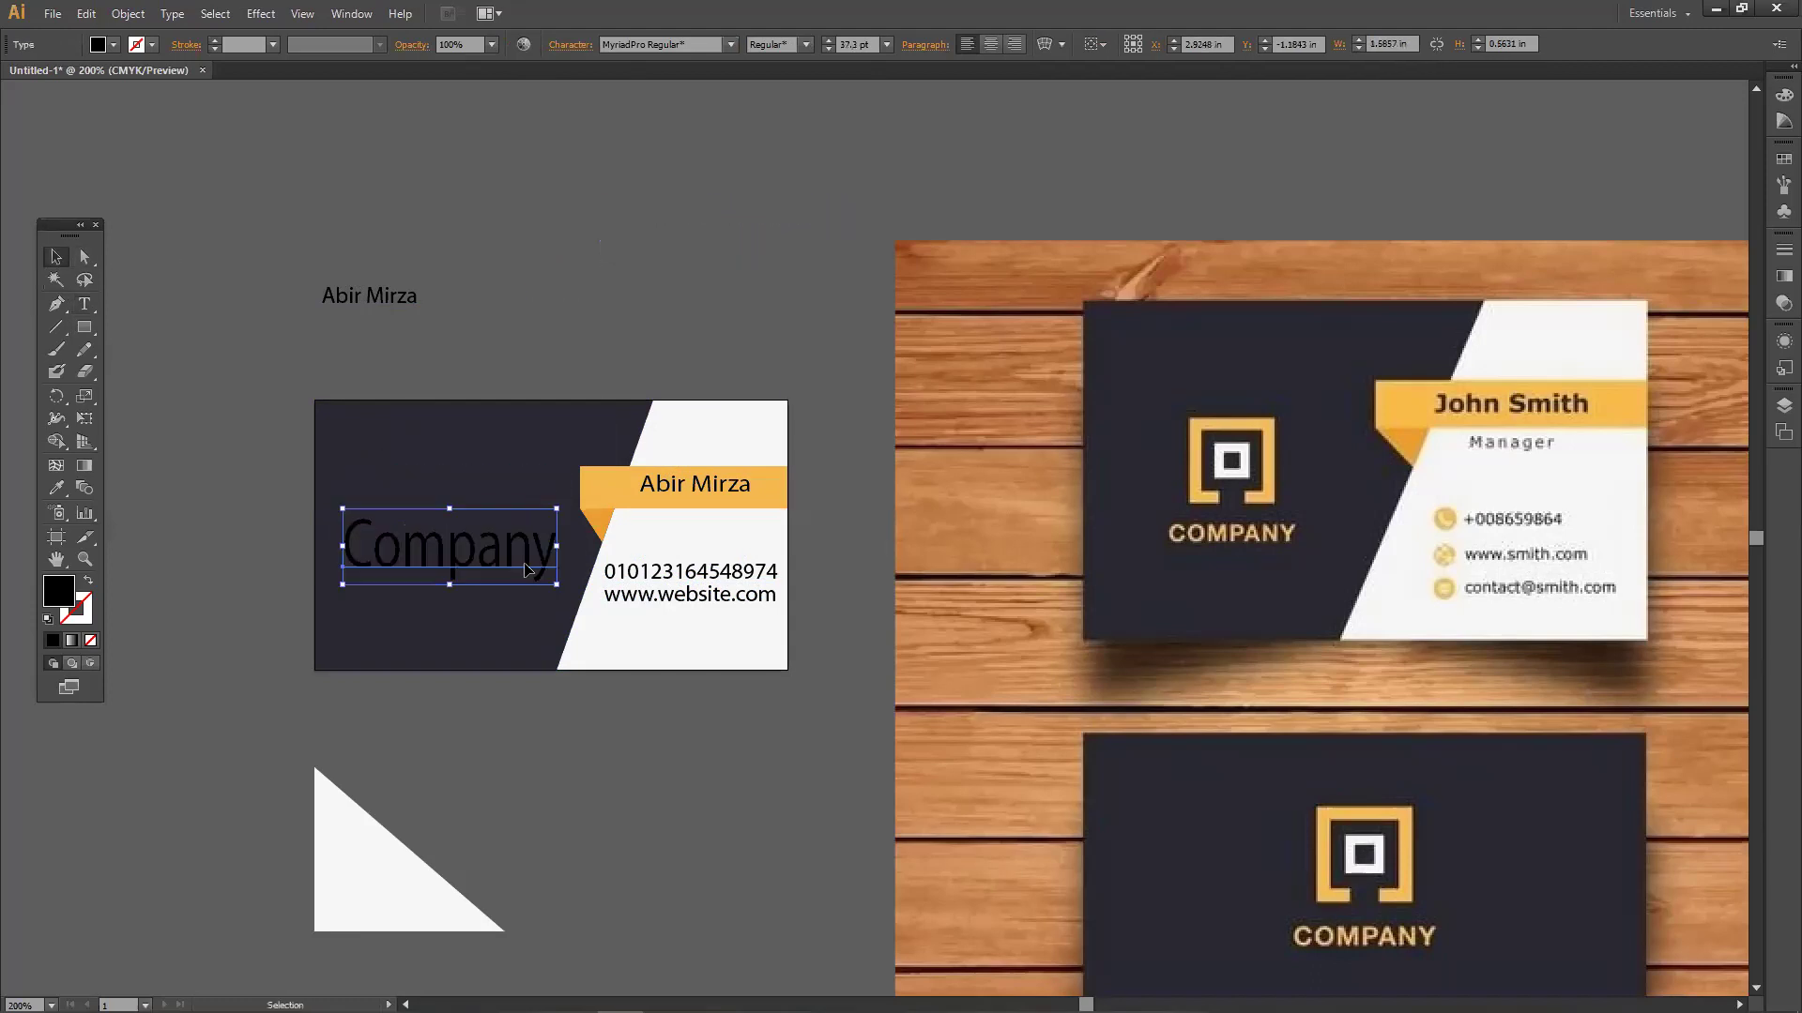
pyautogui.doubleClick(63, 593)
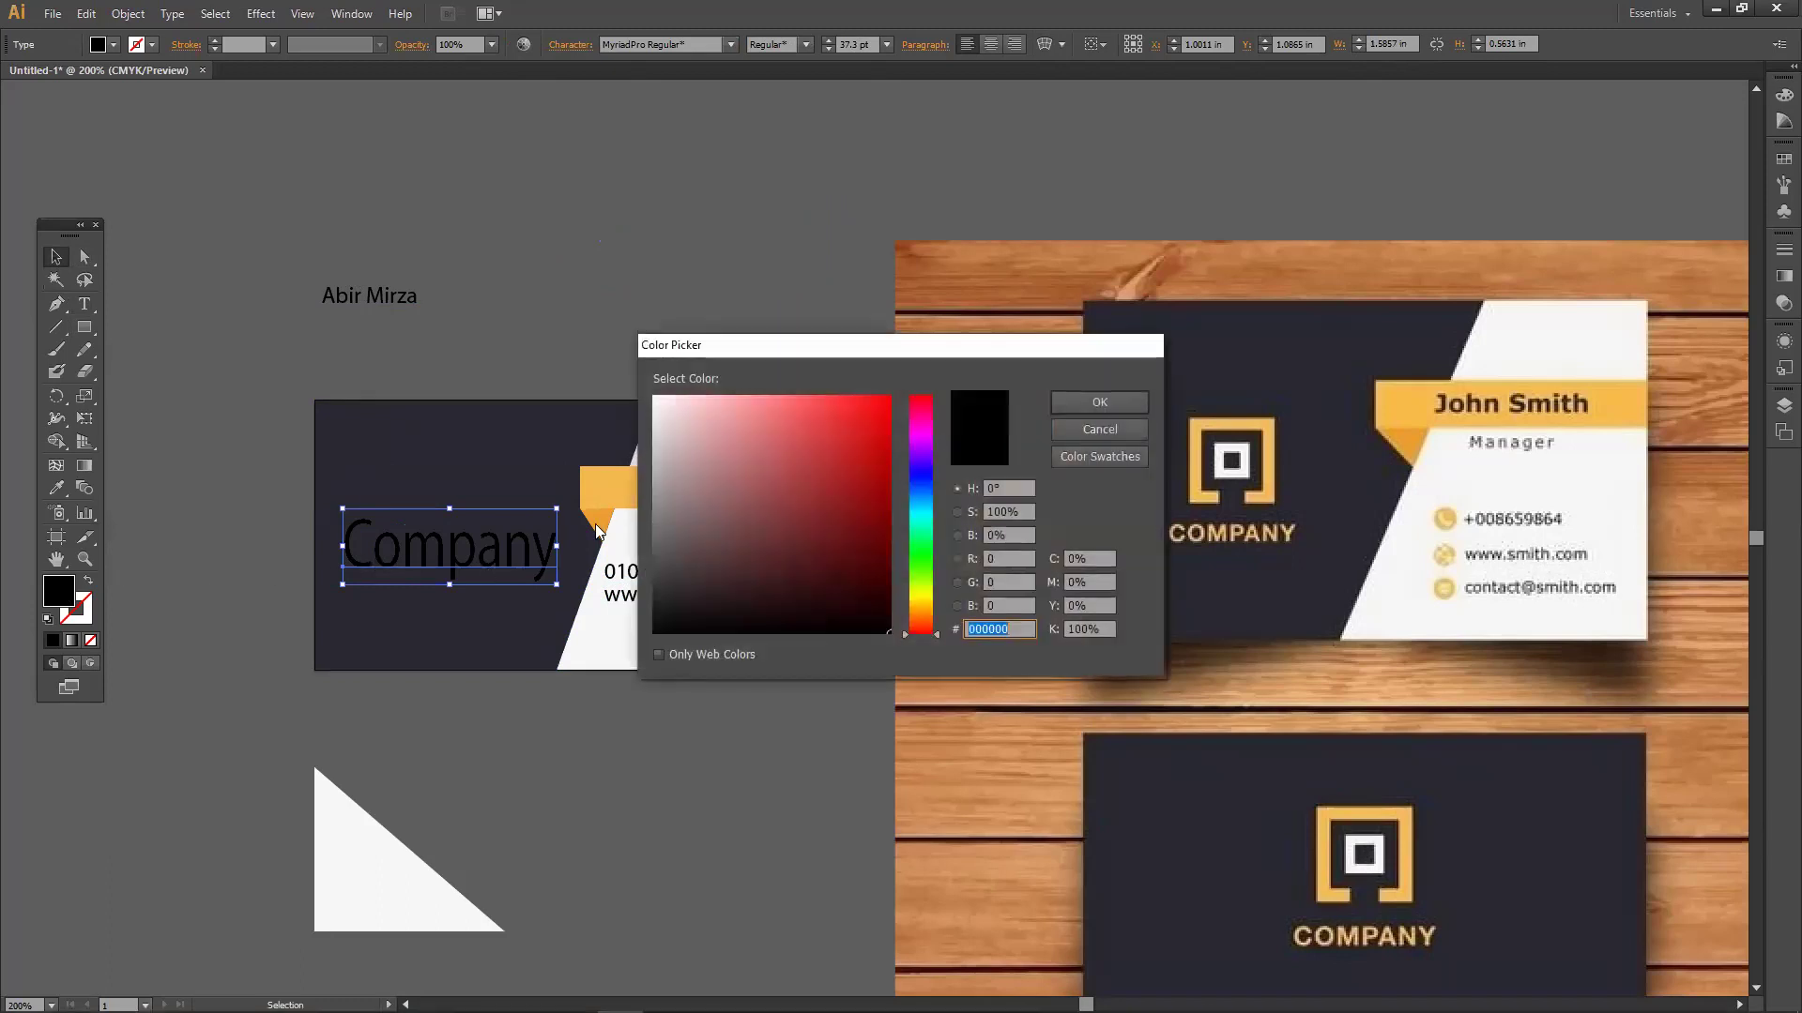
pyautogui.click(659, 398)
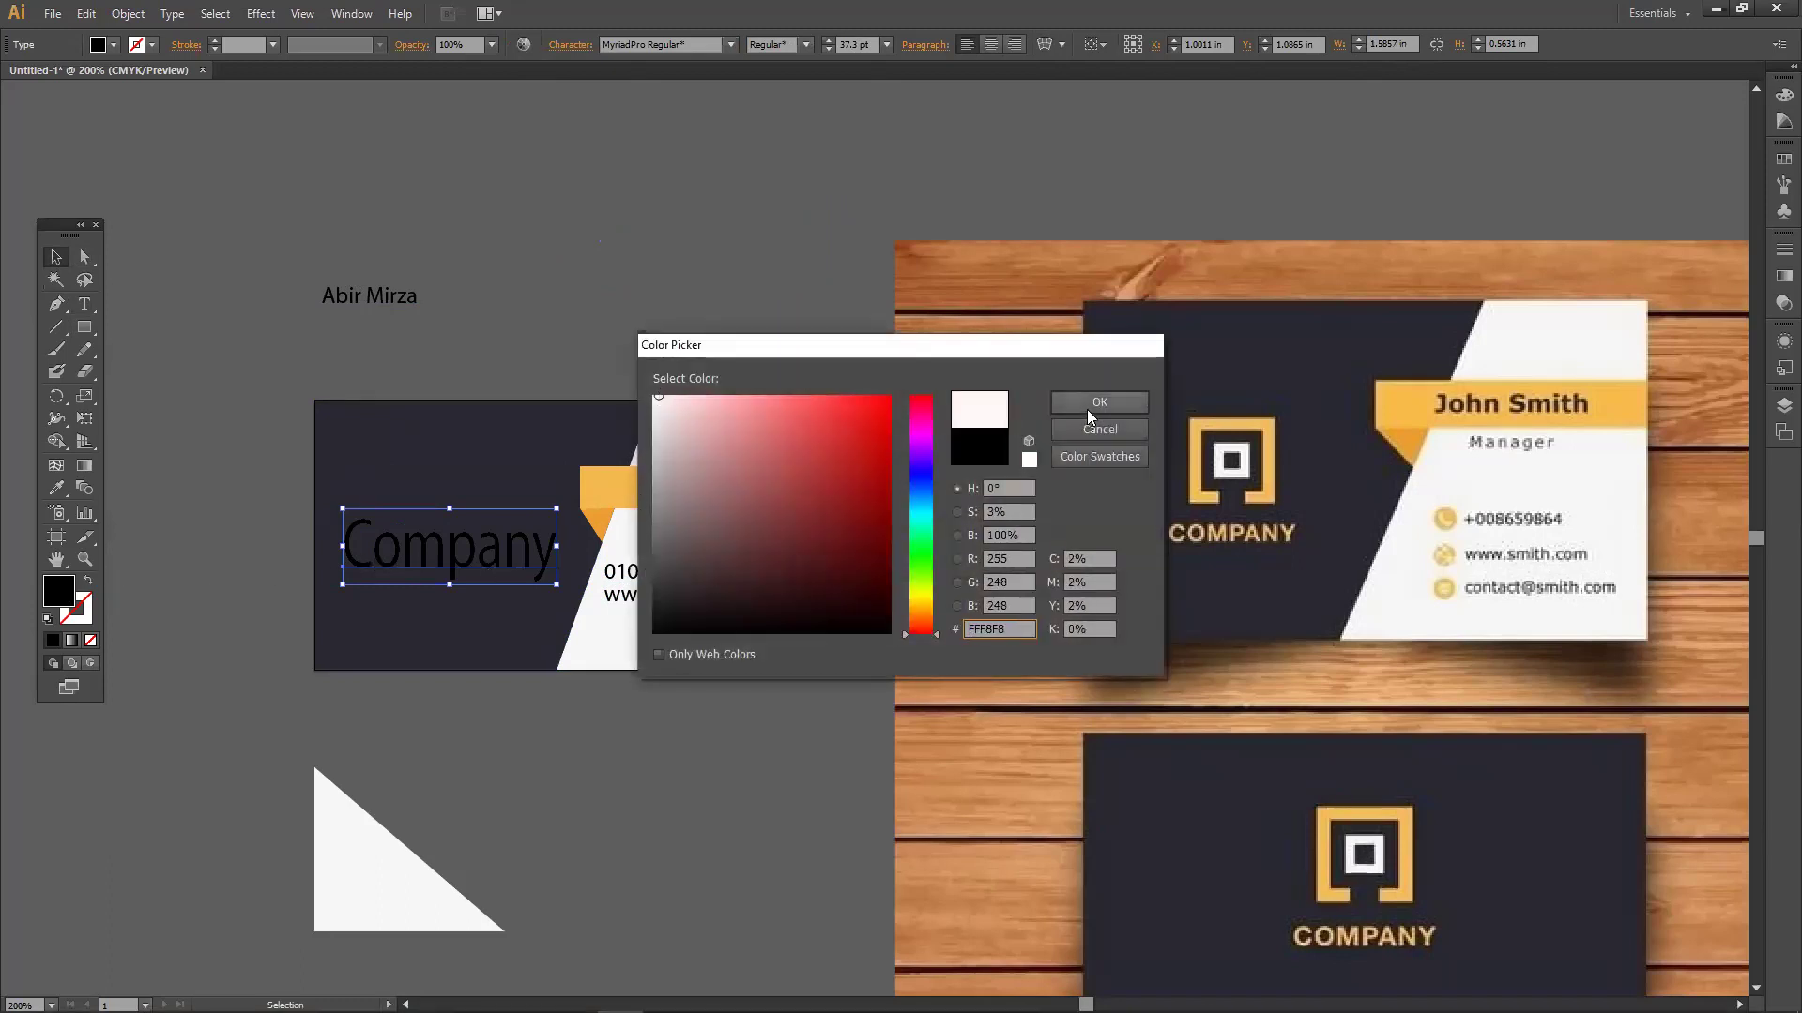
pyautogui.click(1098, 403)
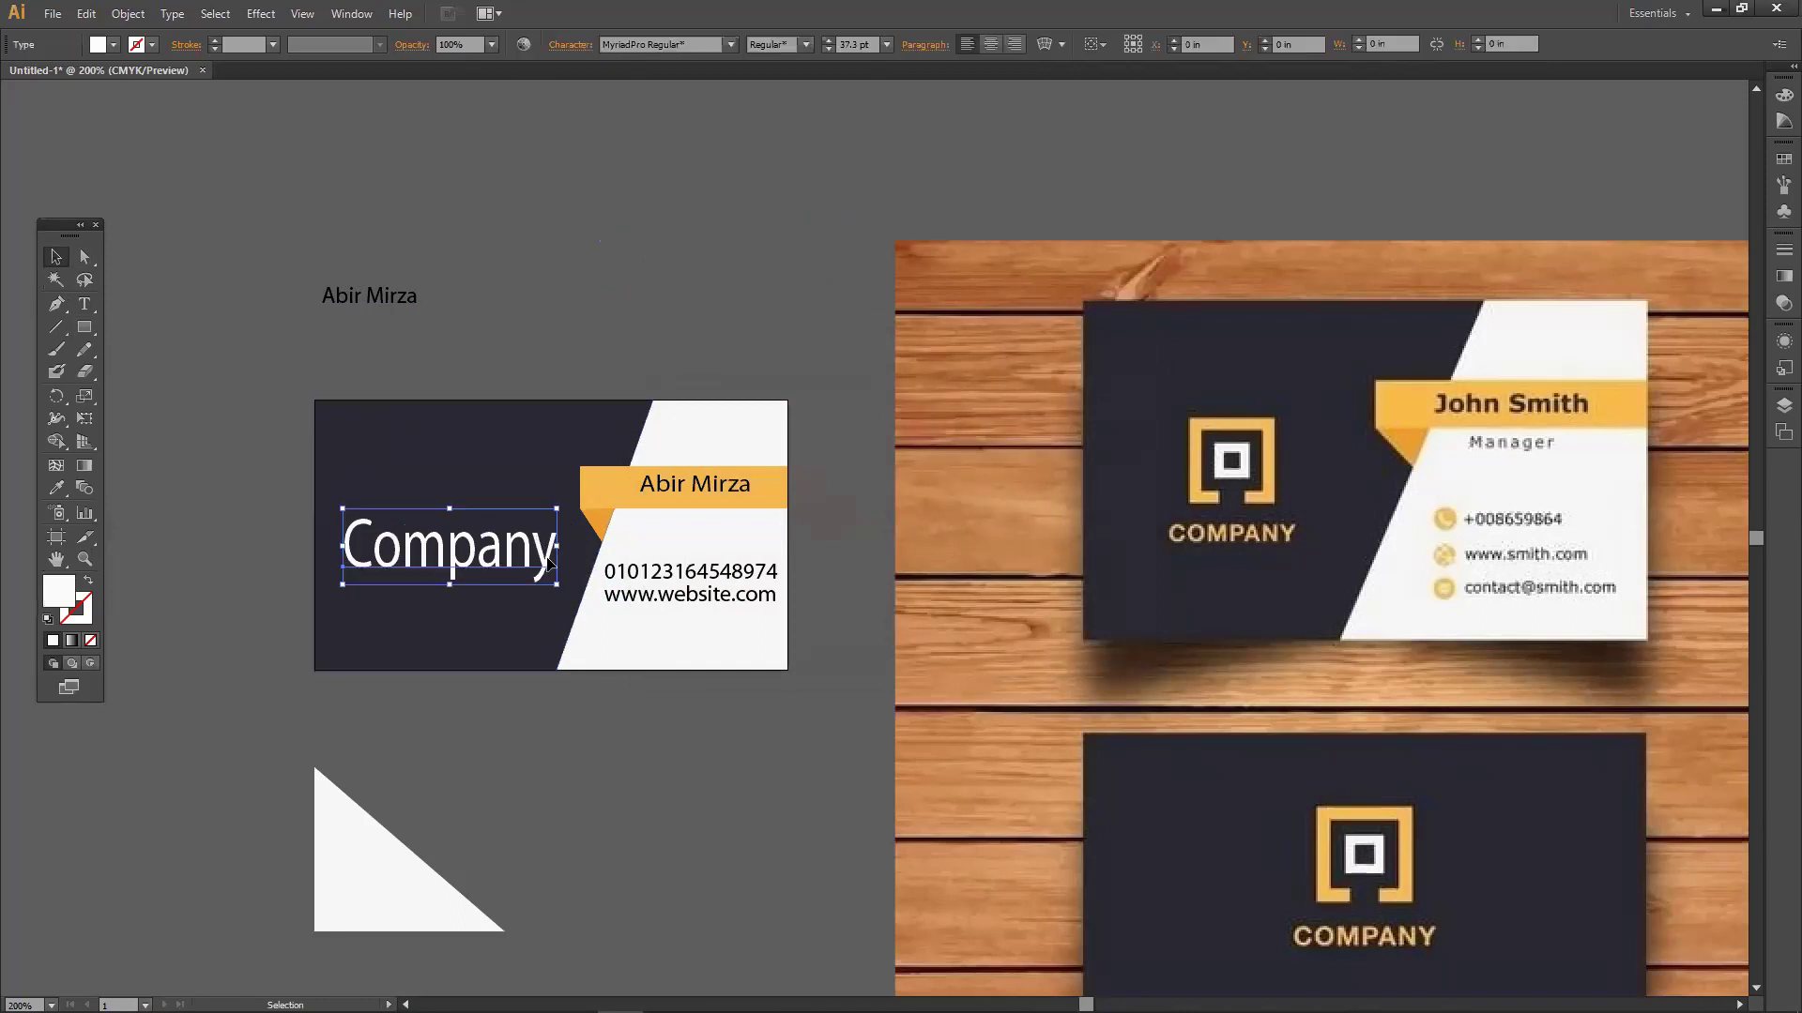
pyautogui.moveTo(556, 585); pyautogui.dragTo(526, 565)
pyautogui.click(532, 355)
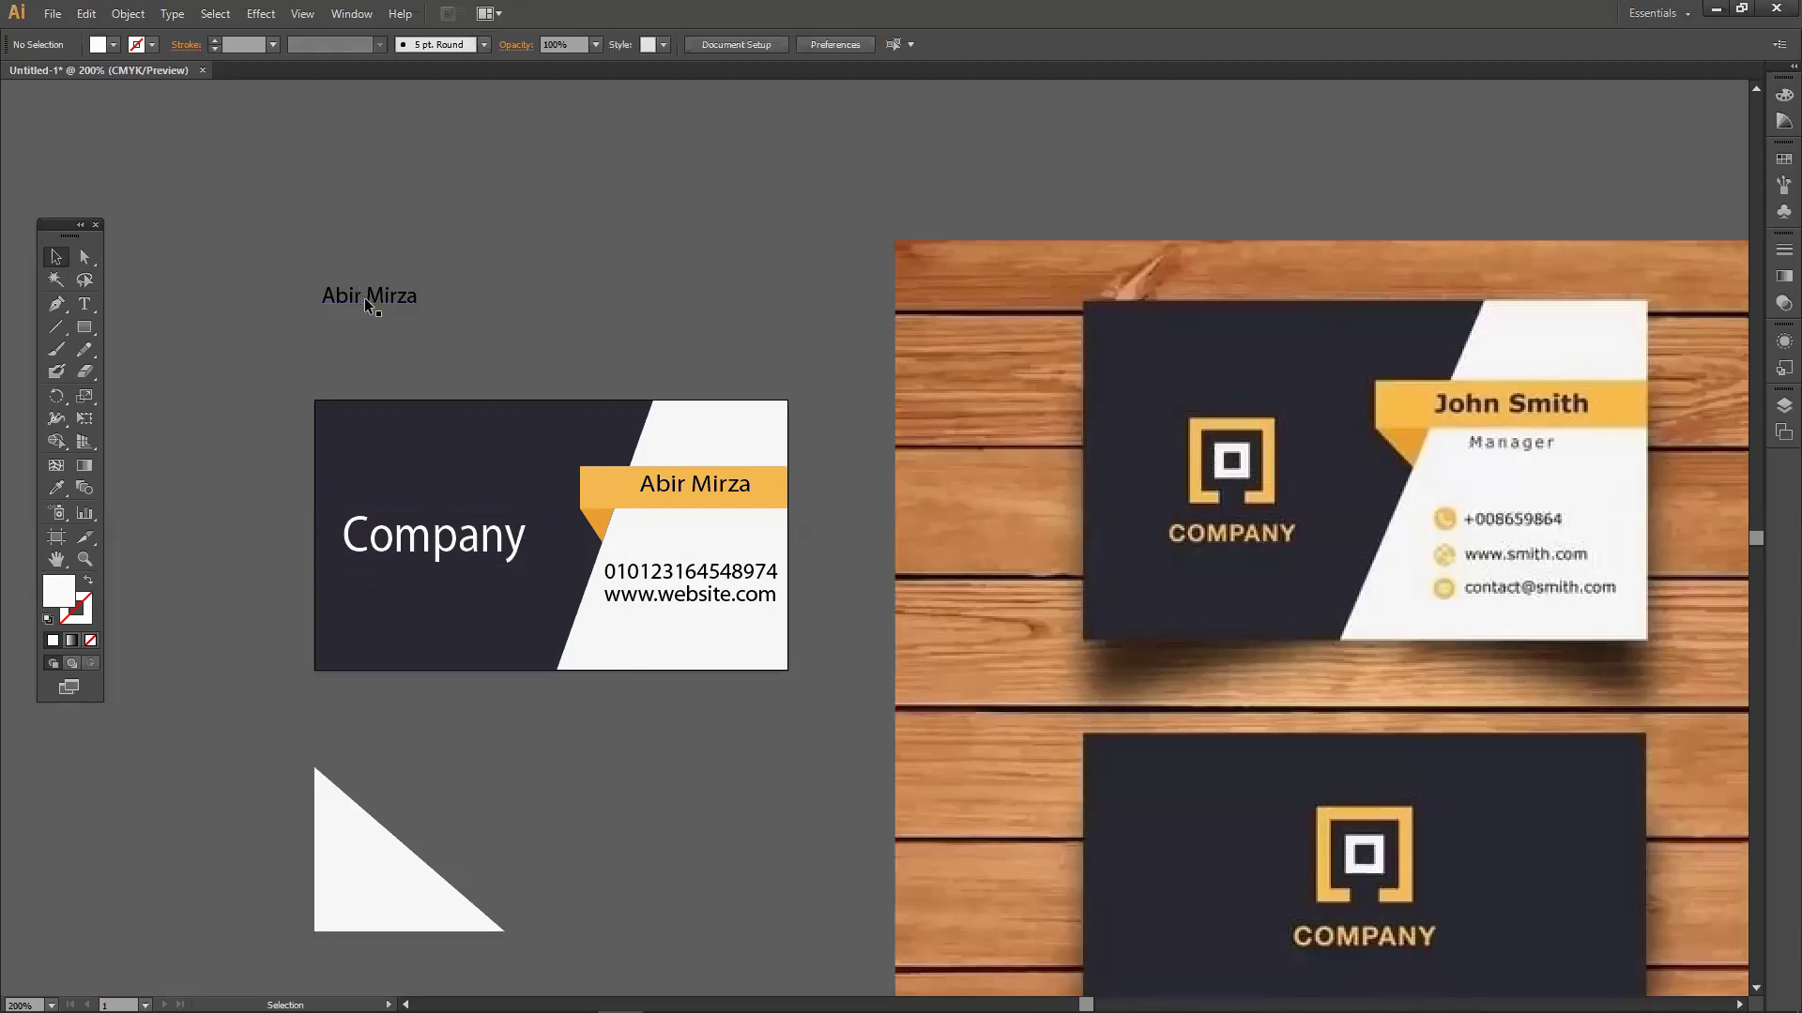
pyautogui.moveTo(364, 296); pyautogui.dragTo(429, 312)
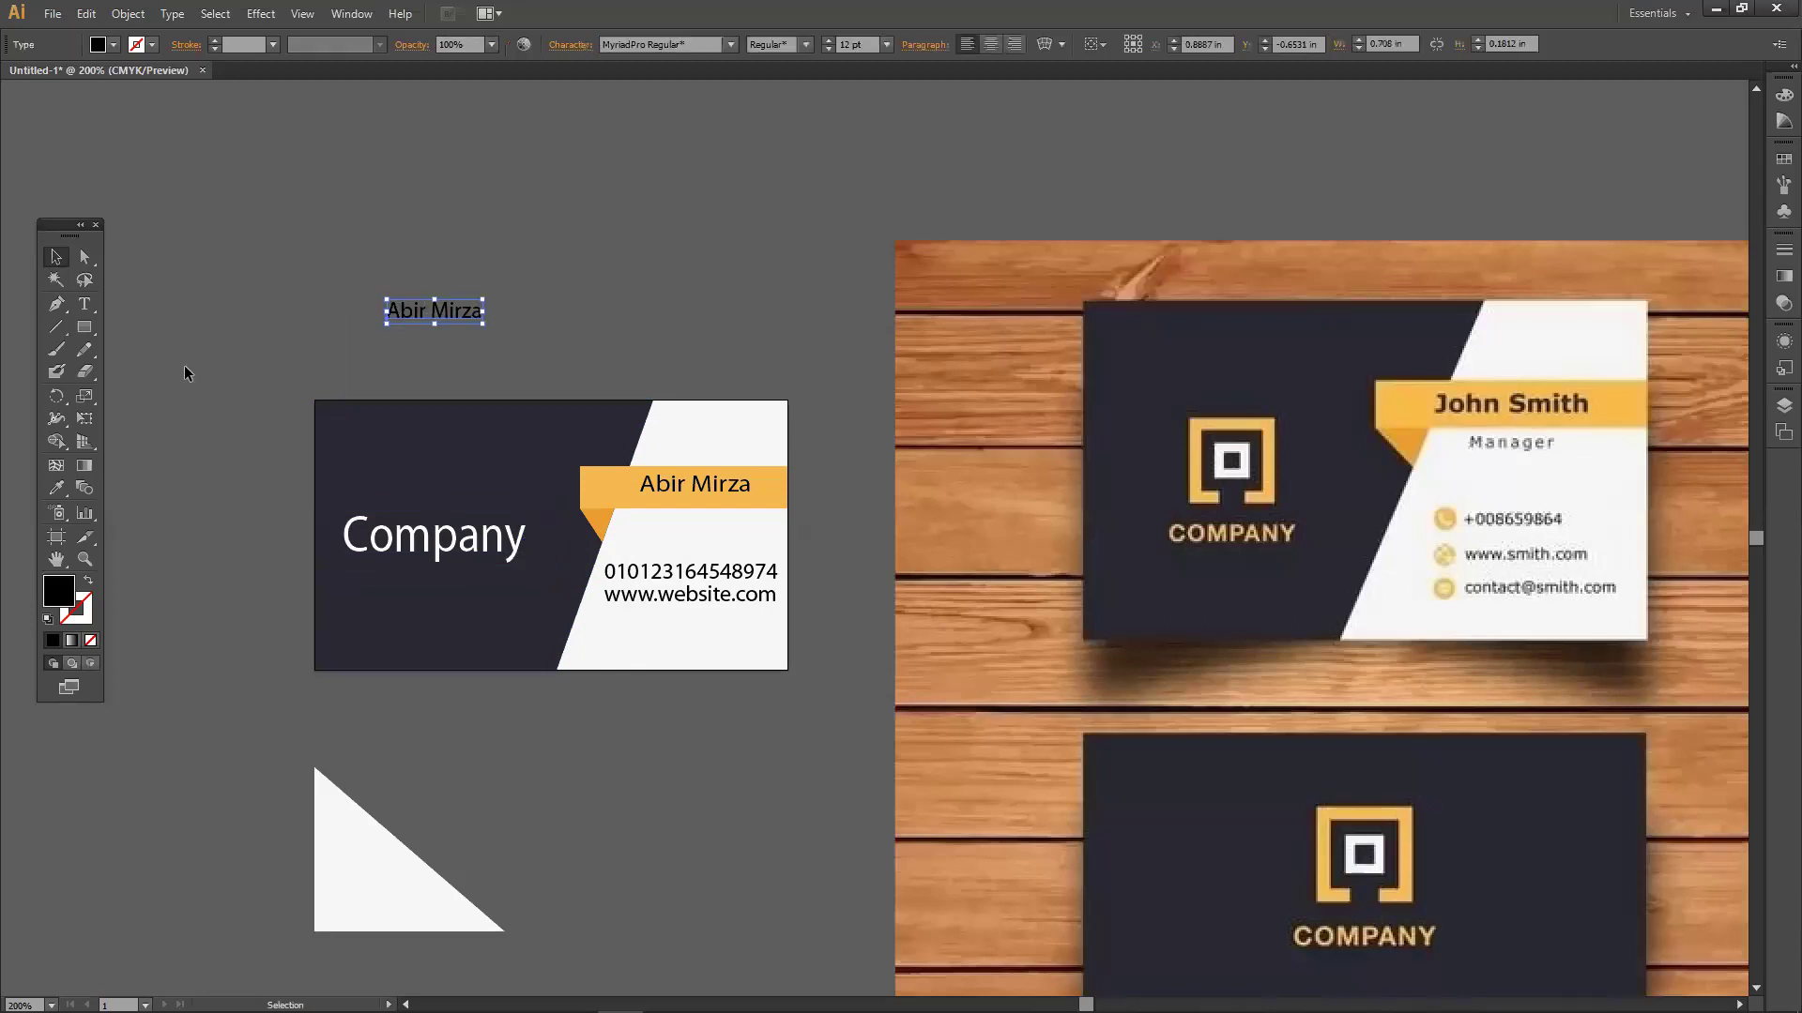
pyautogui.click(84, 303)
pyautogui.click(368, 212)
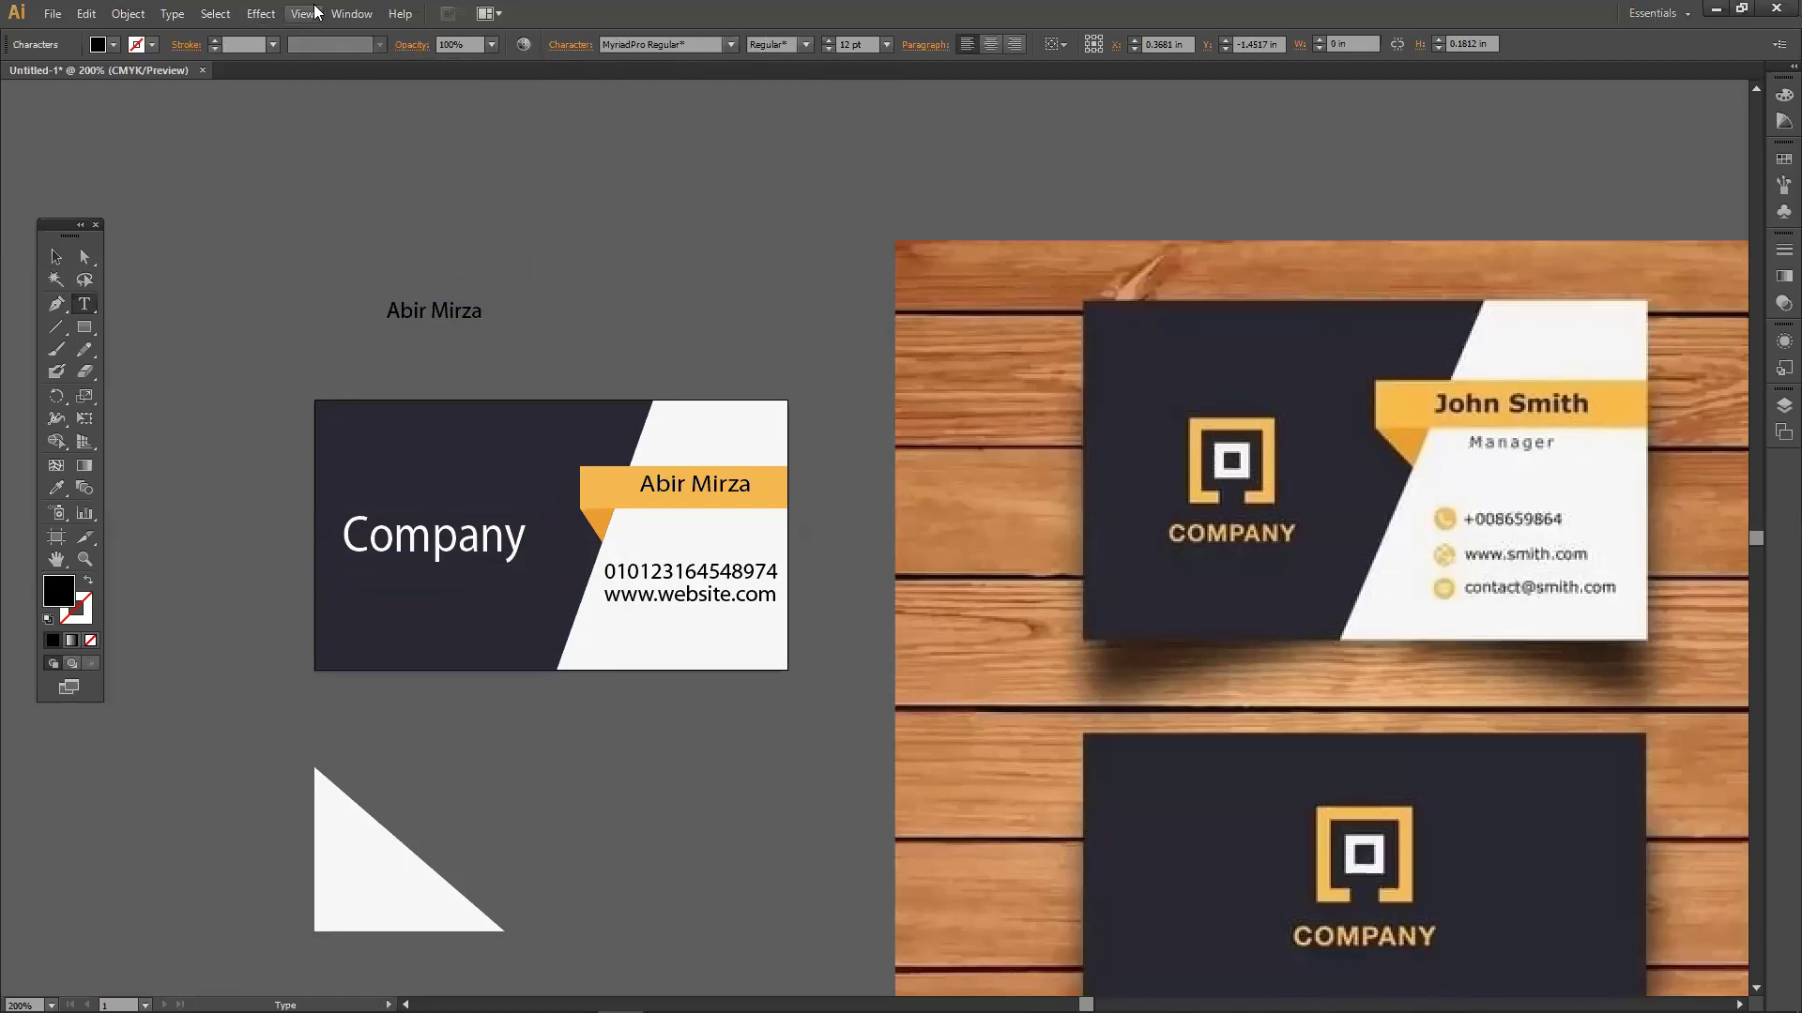
pyautogui.click(827, 41)
pyautogui.click(829, 40)
pyautogui.click(829, 41)
pyautogui.click(829, 41)
pyautogui.click(829, 40)
pyautogui.click(829, 42)
pyautogui.click(55, 256)
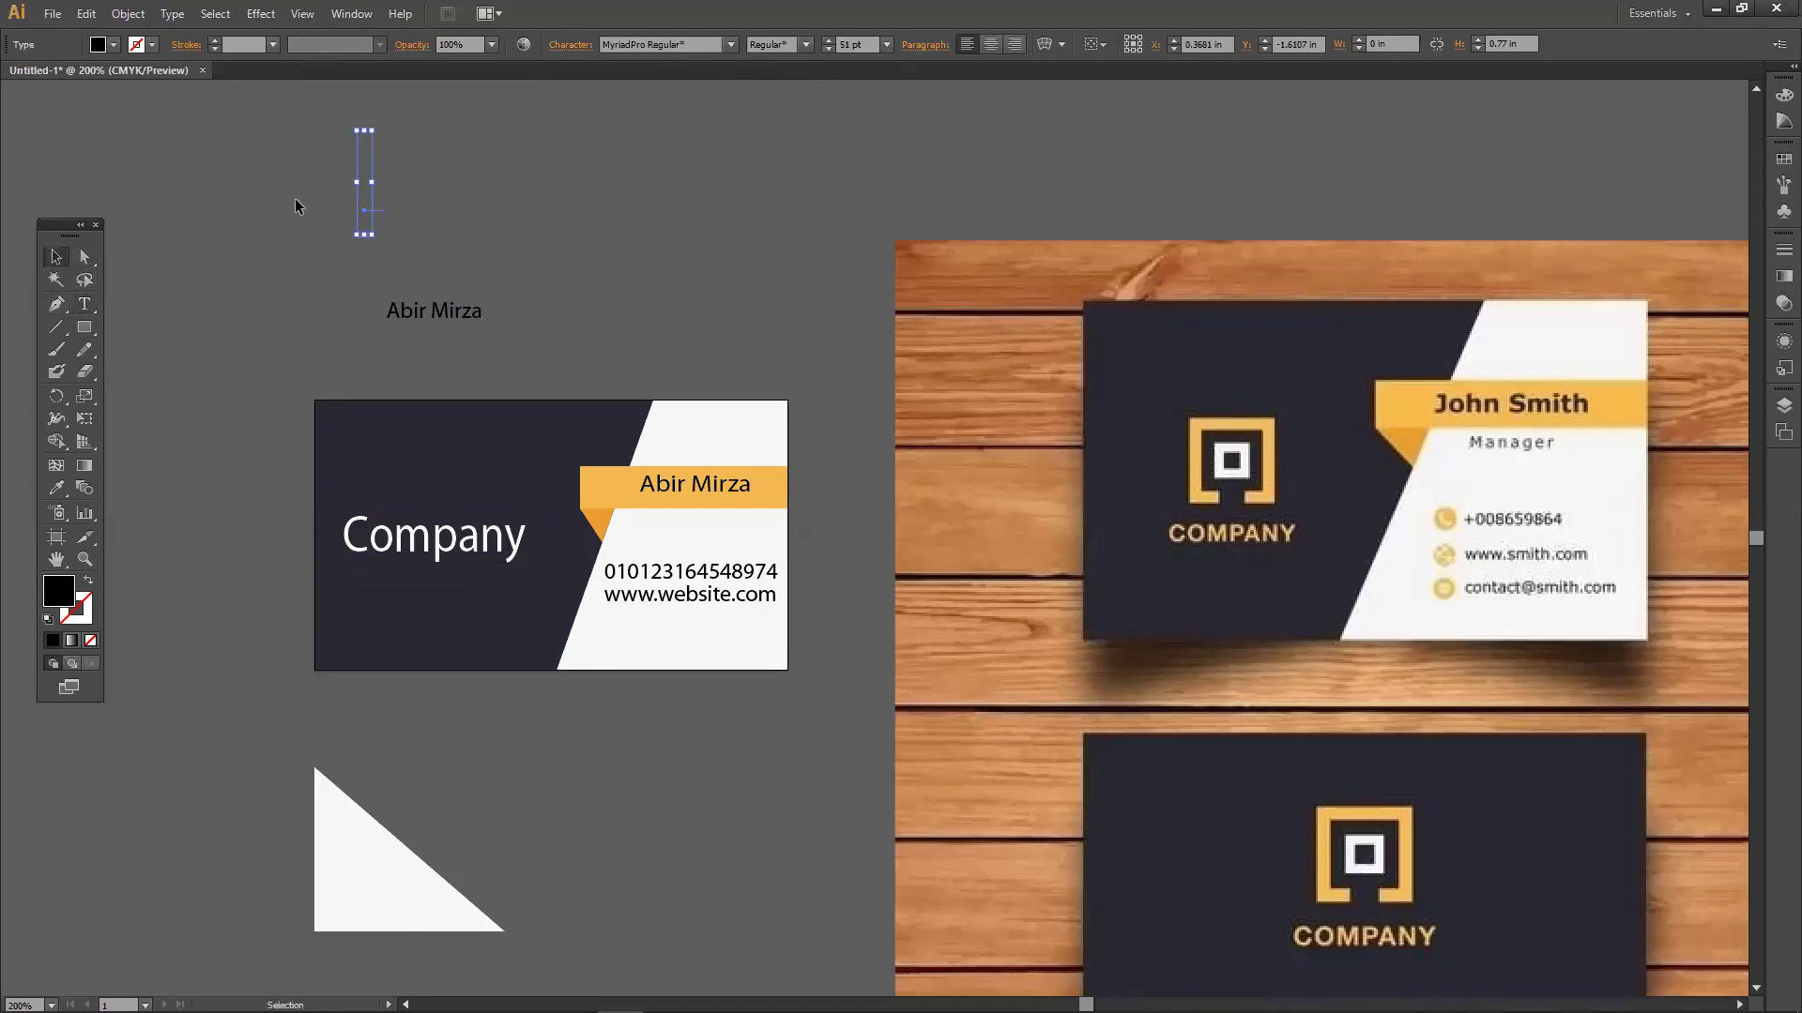
pyautogui.click(238, 298)
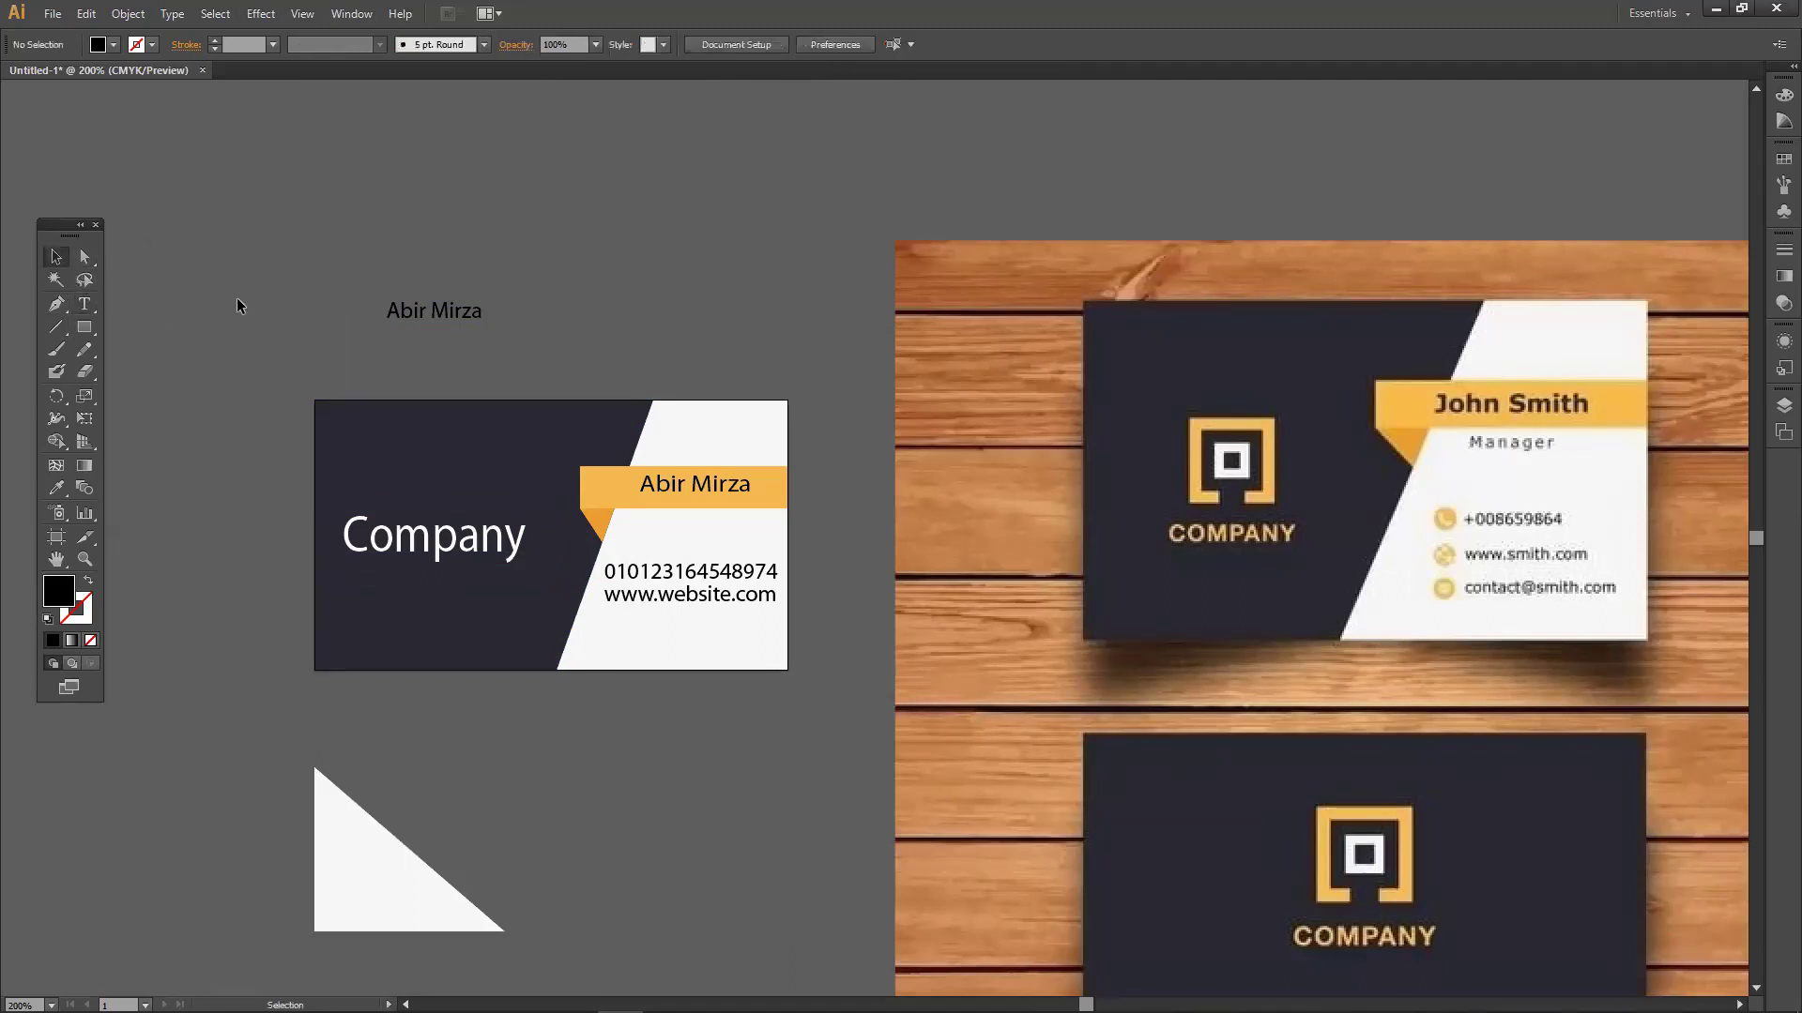
pyautogui.click(84, 303)
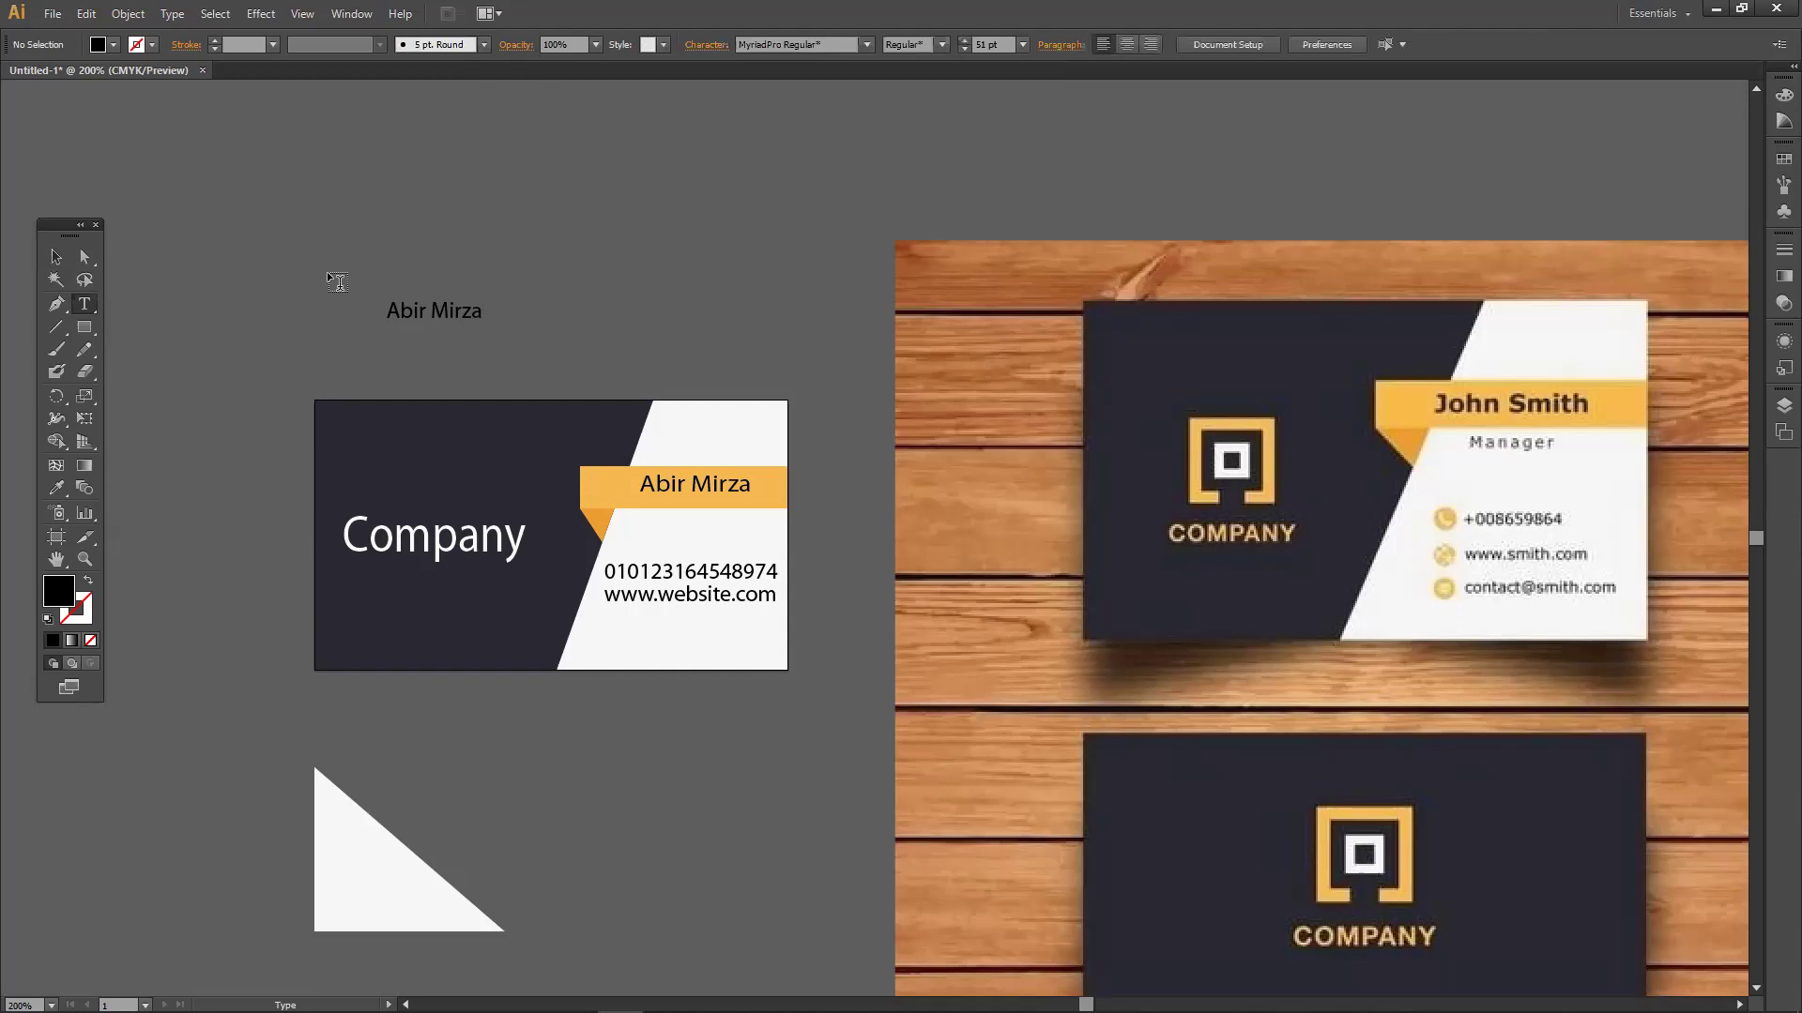
pyautogui.click(550, 235)
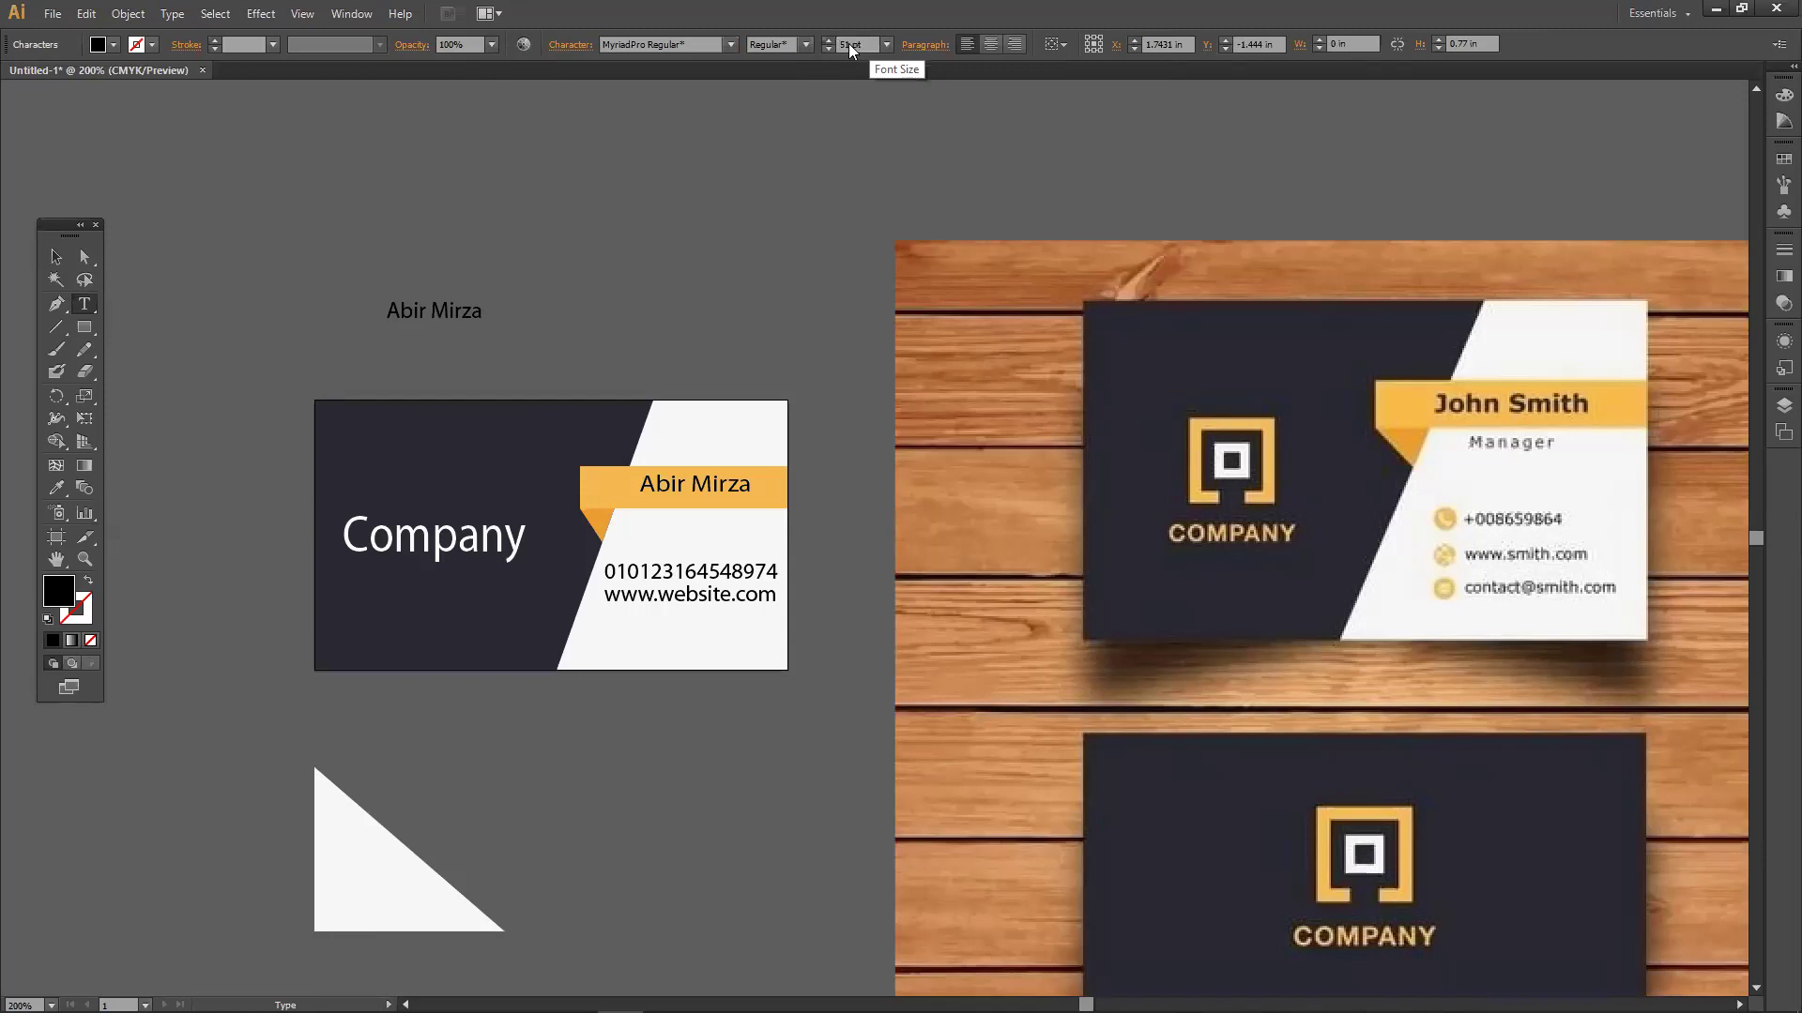
pyautogui.click(825, 50)
pyautogui.click(826, 50)
pyautogui.click(825, 50)
pyautogui.click(825, 49)
pyautogui.hotkey('ctrl', 't')
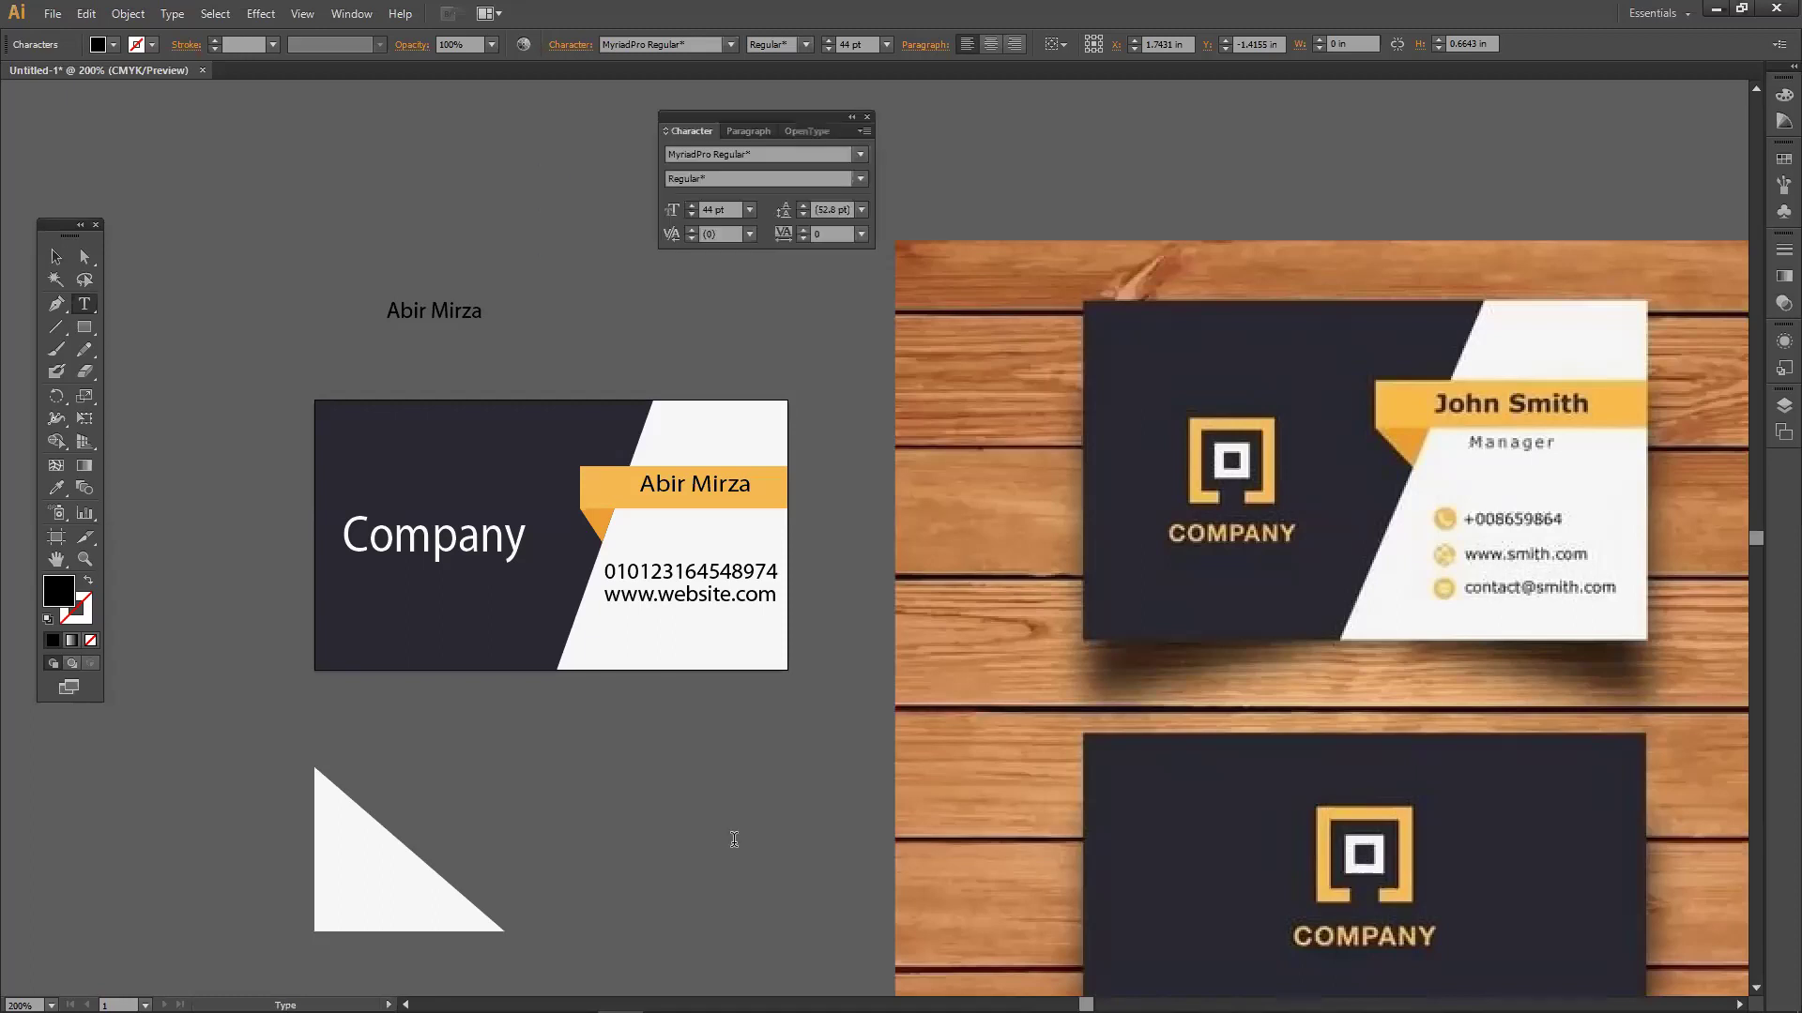
pyautogui.hotkey('ctrl', 't')
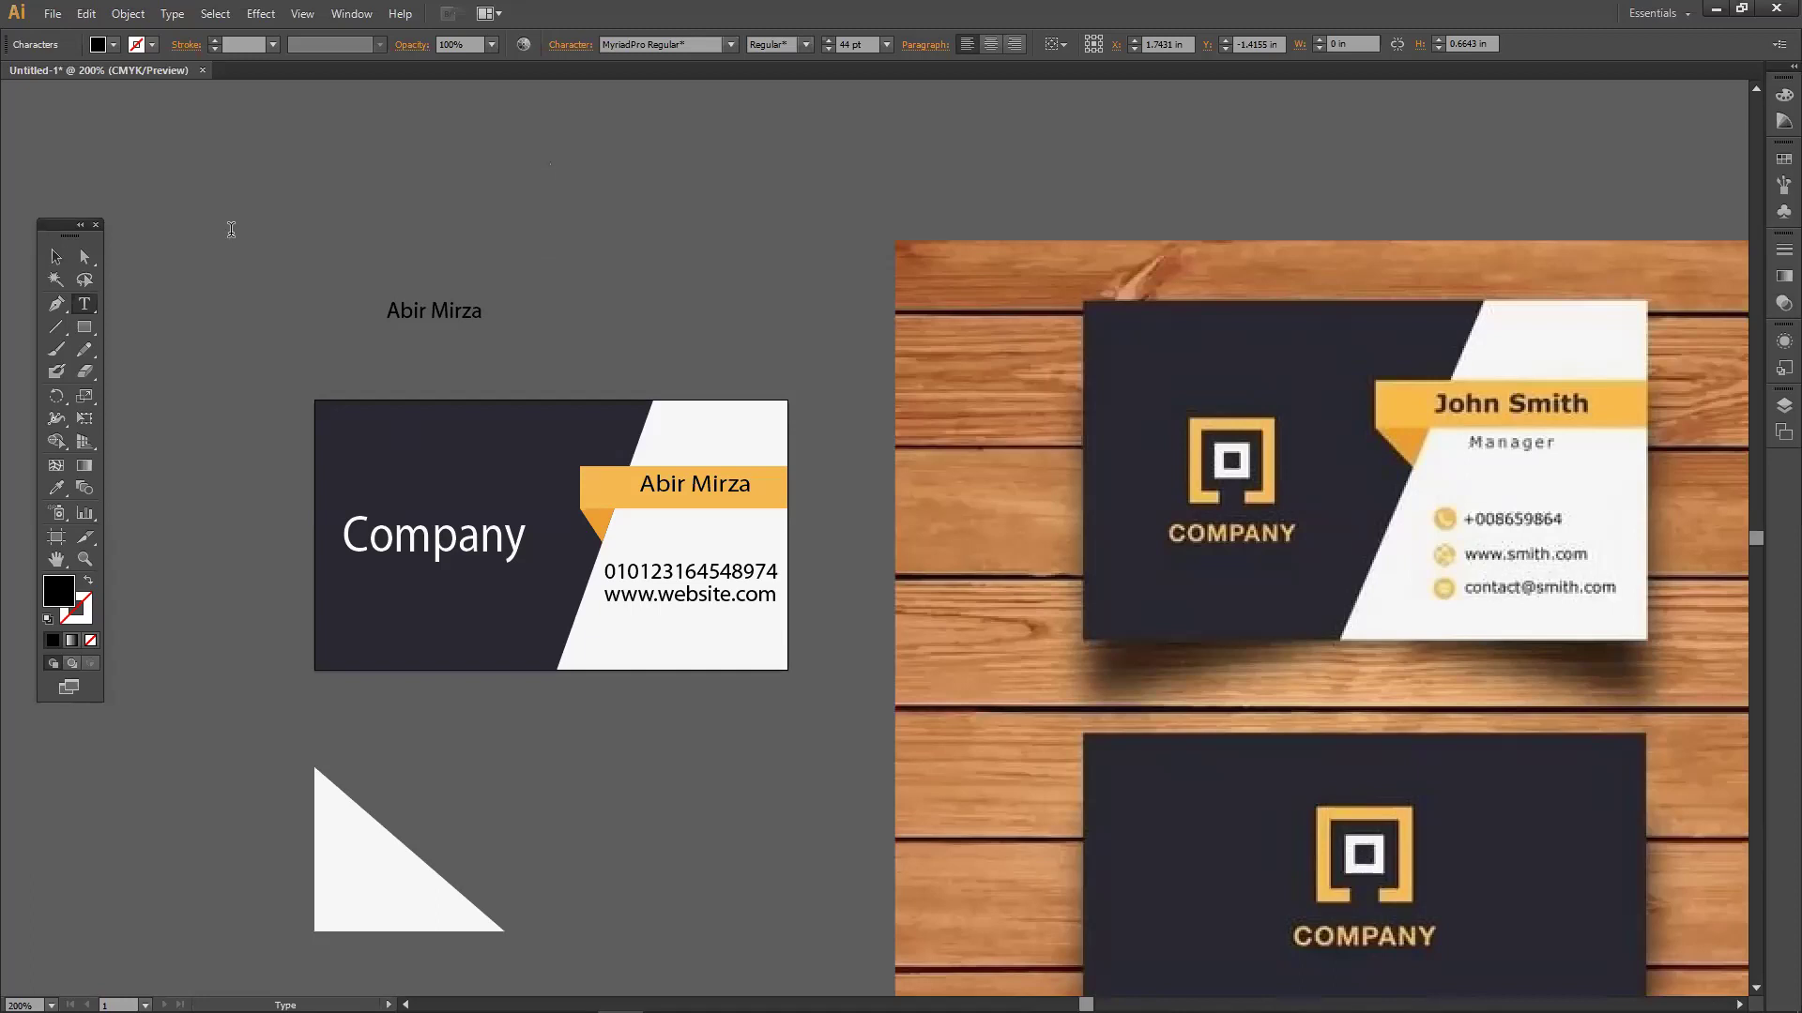
pyautogui.press('Escape')
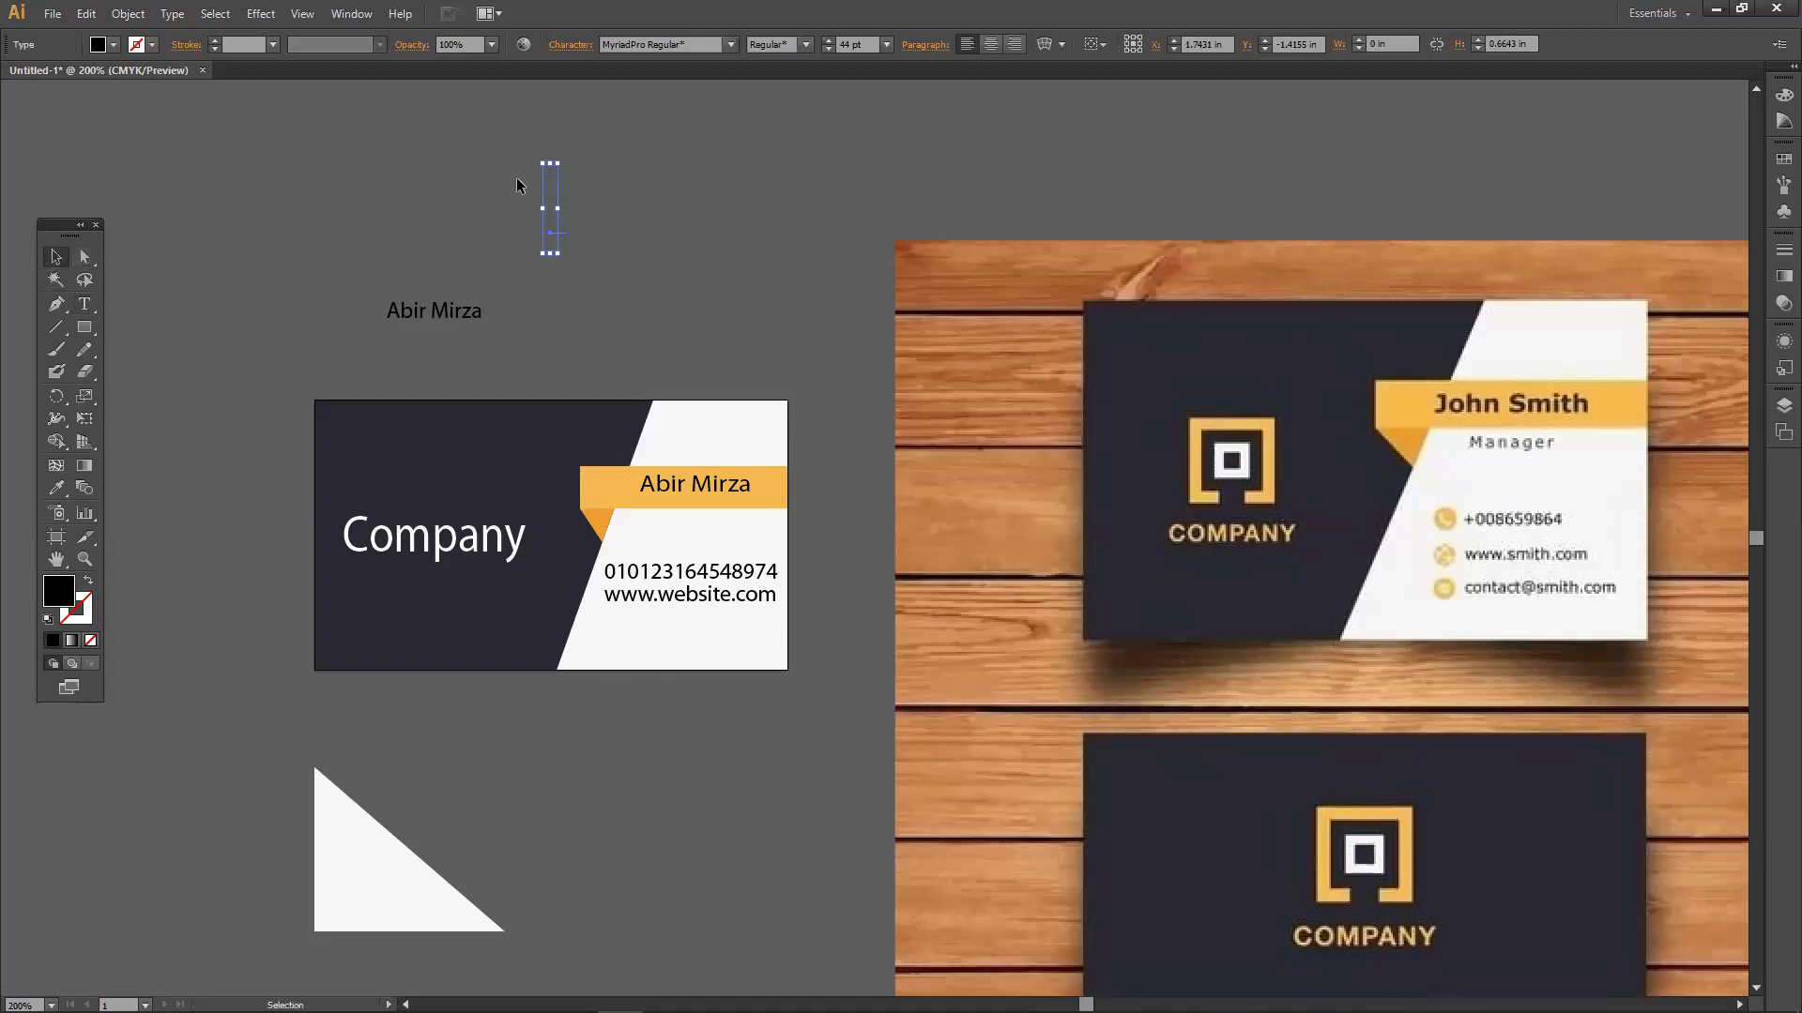
pyautogui.click(613, 231)
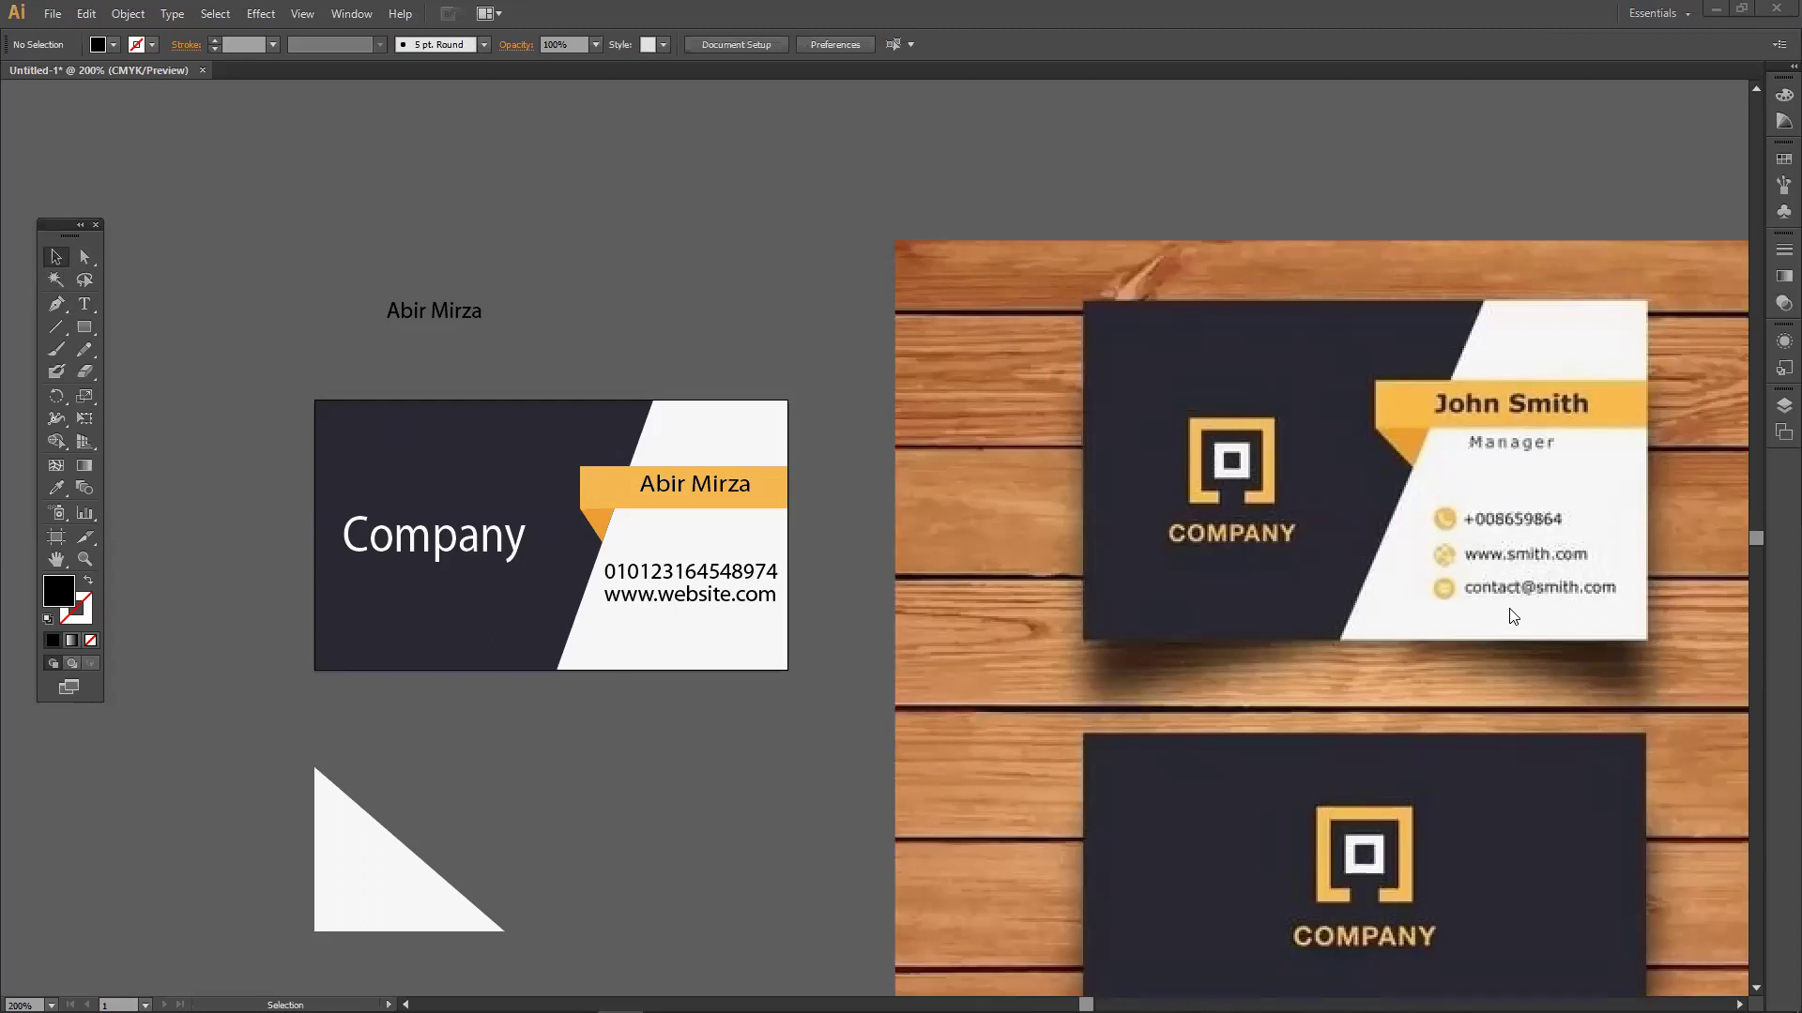
# Adjust the system volume control, then close it.
pyautogui.moveTo(1746, 1005)
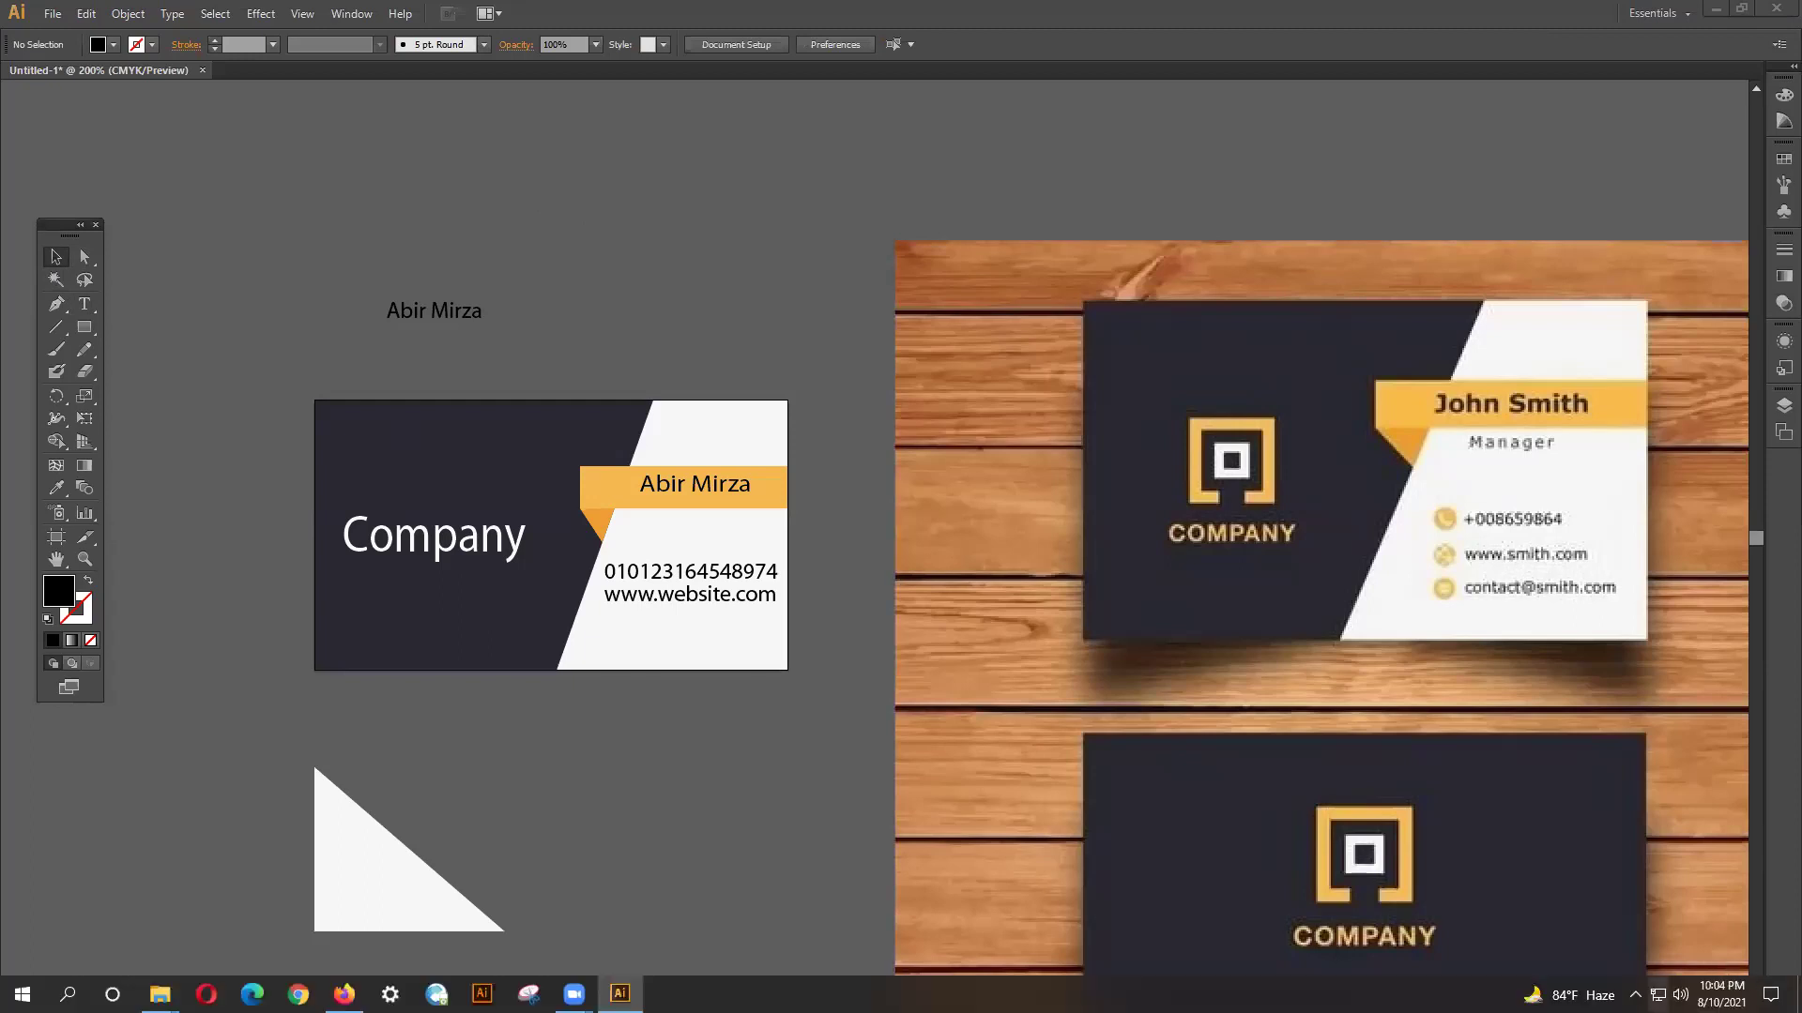
pyautogui.click(1680, 995)
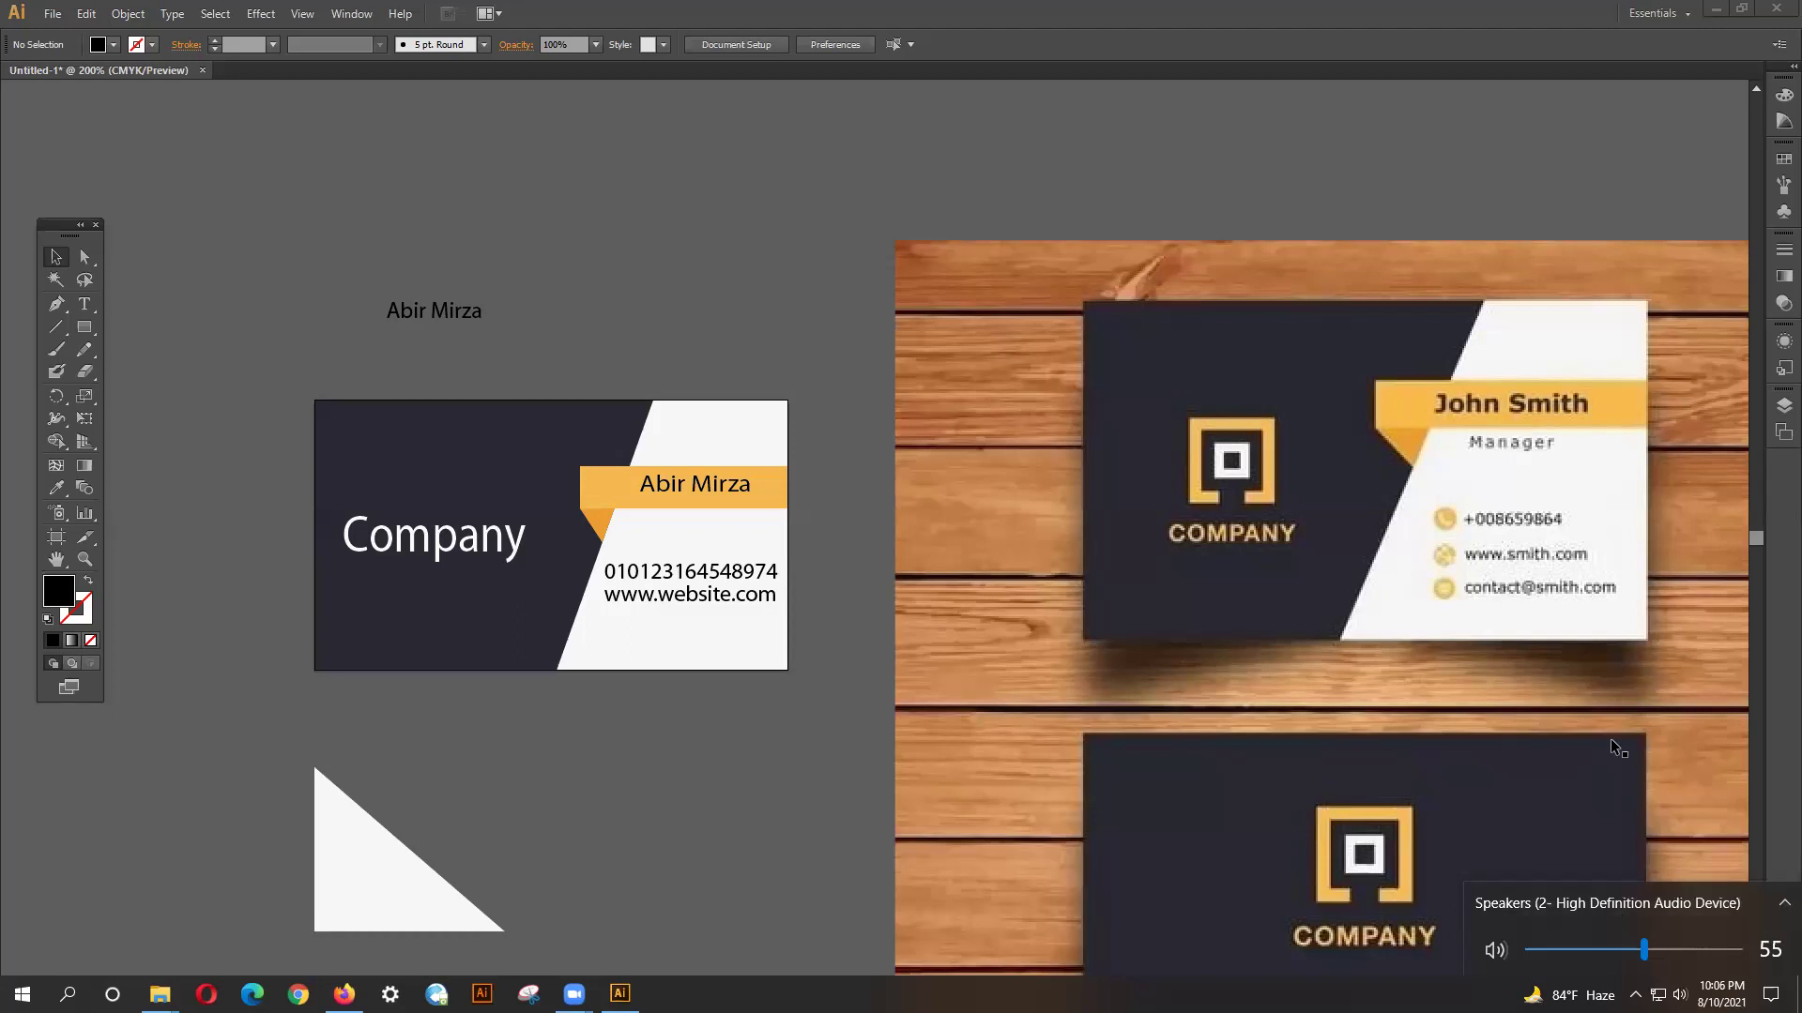
pyautogui.click(966, 576)
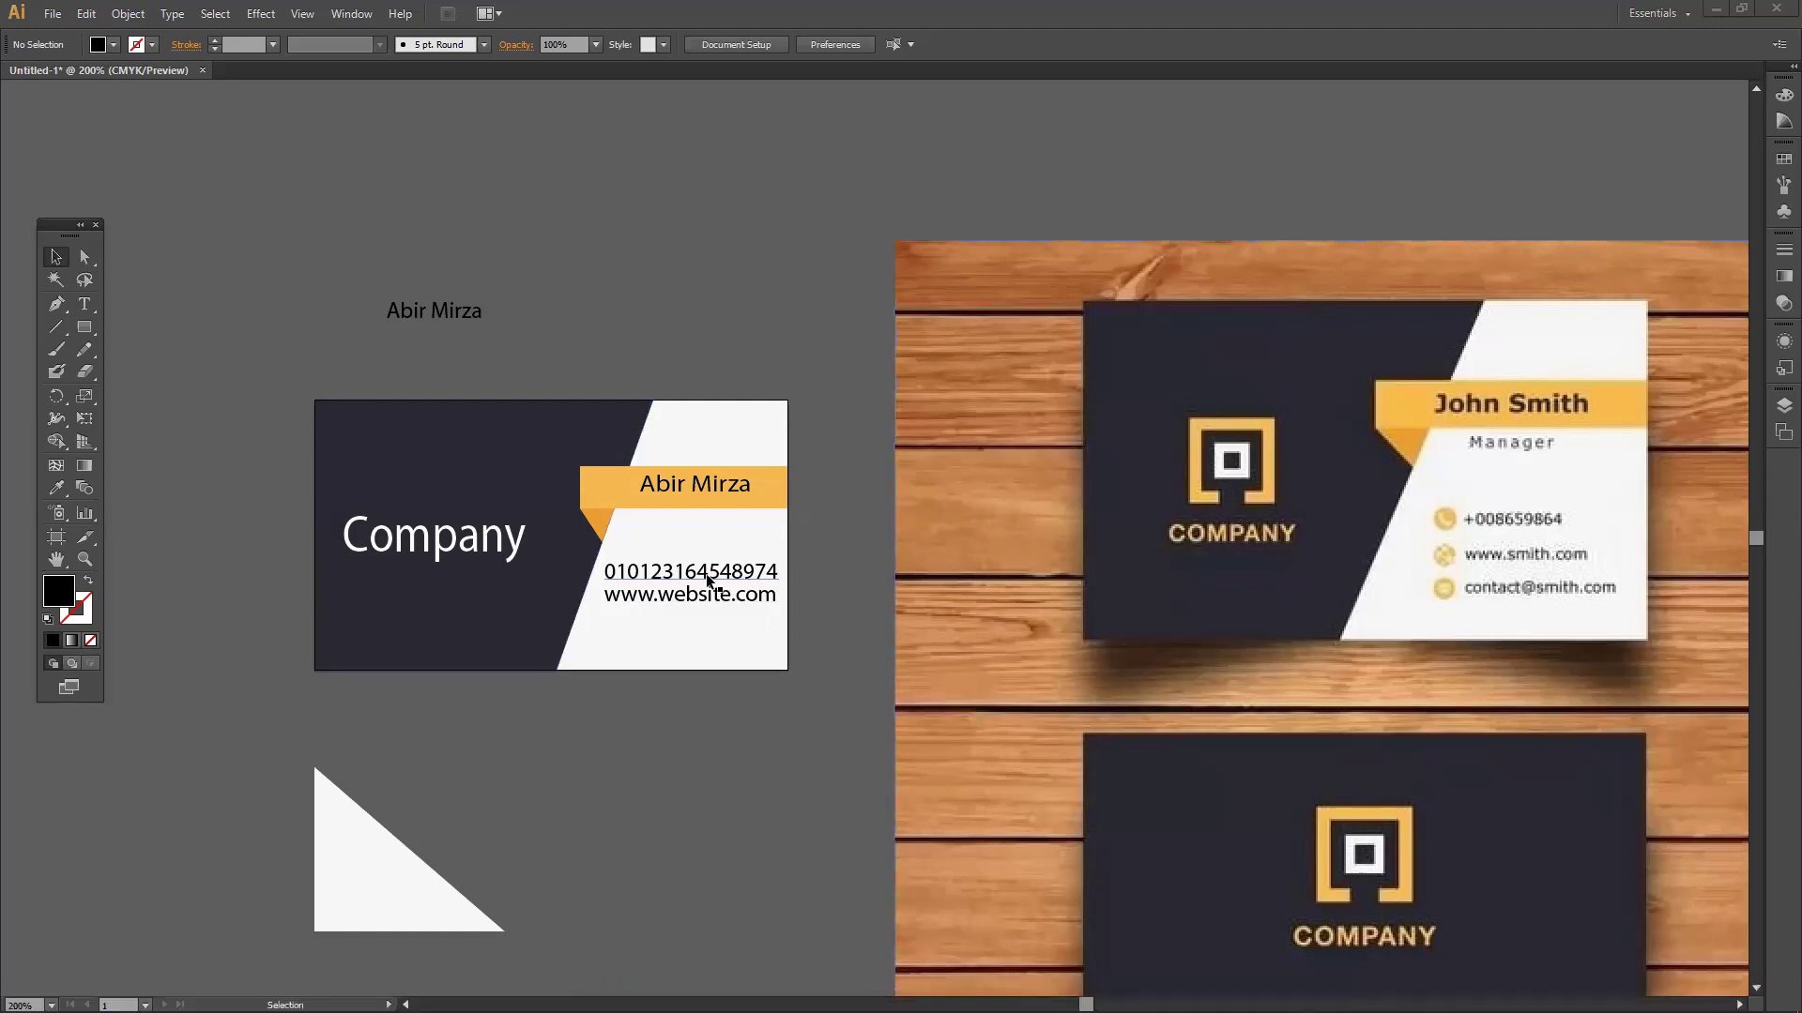
# Draw the new card's base rectangle below the orange reference and fill it with the reference's white.
pyautogui.scroll(-1, 760, 668)
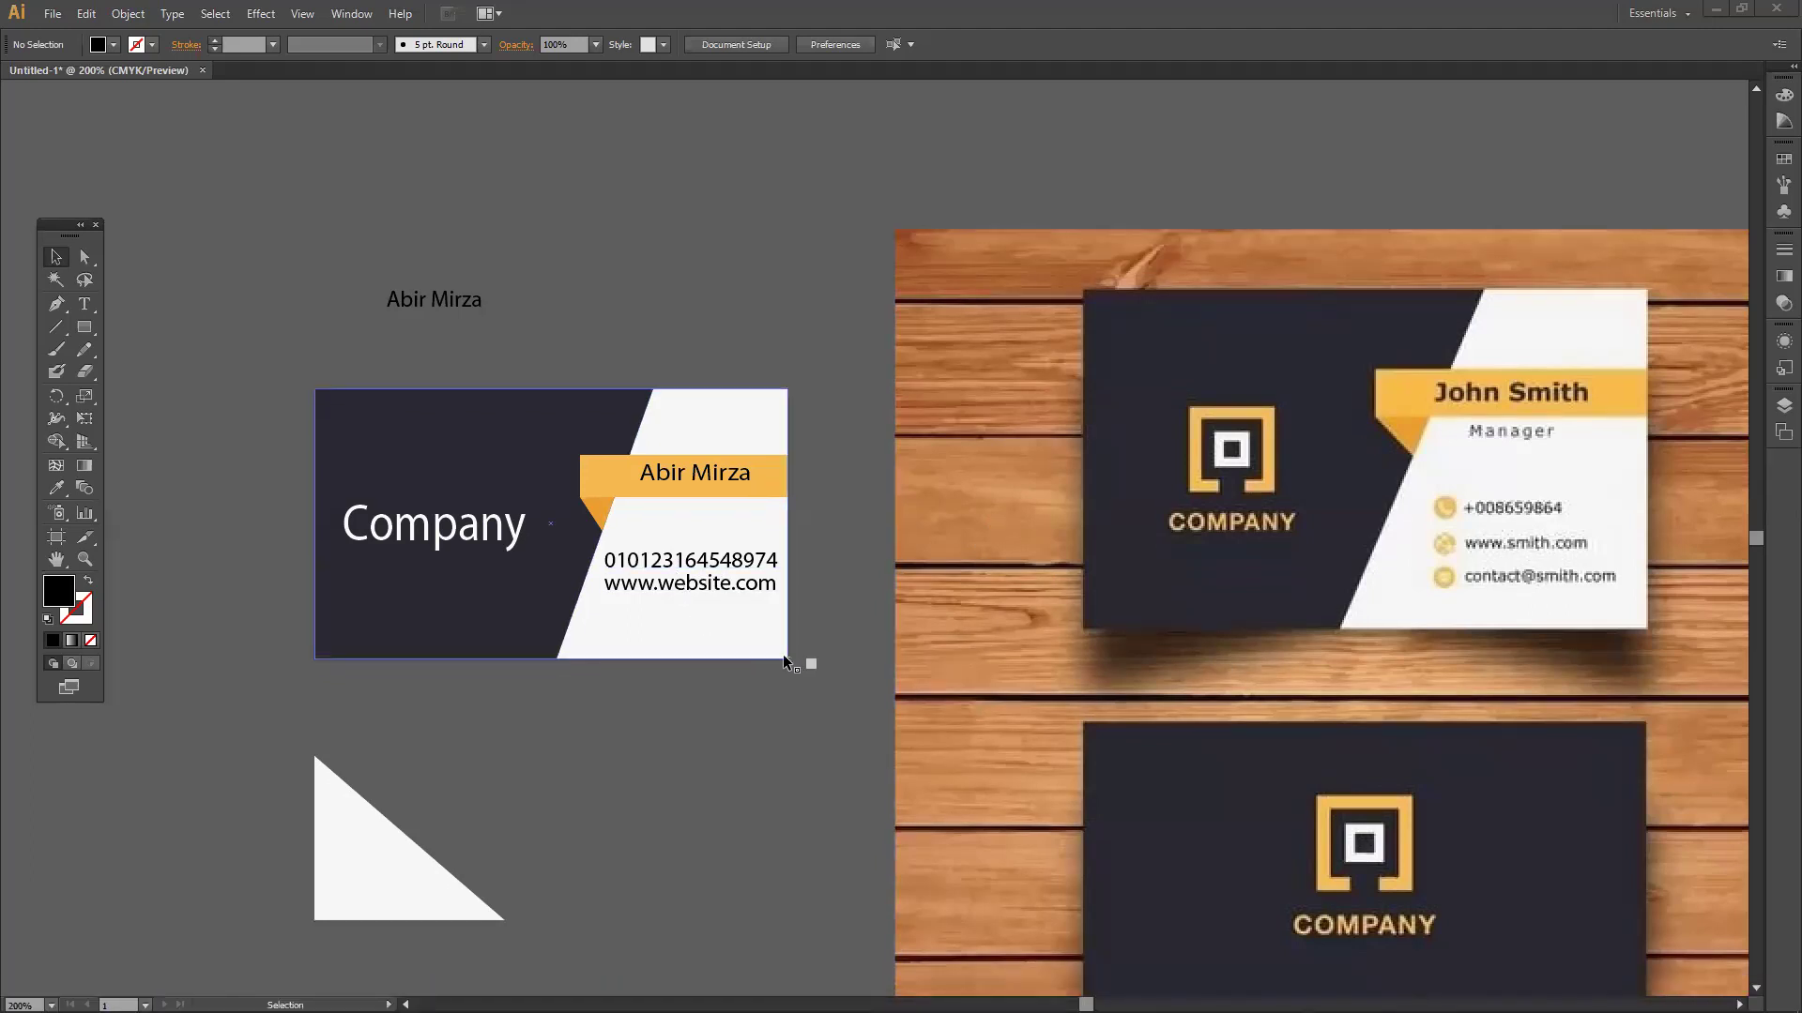
pyautogui.scroll(-1, 783, 655)
pyautogui.moveTo(698, 598); pyautogui.dragTo(239, 586)
pyautogui.moveTo(990, 464); pyautogui.dragTo(462, 501)
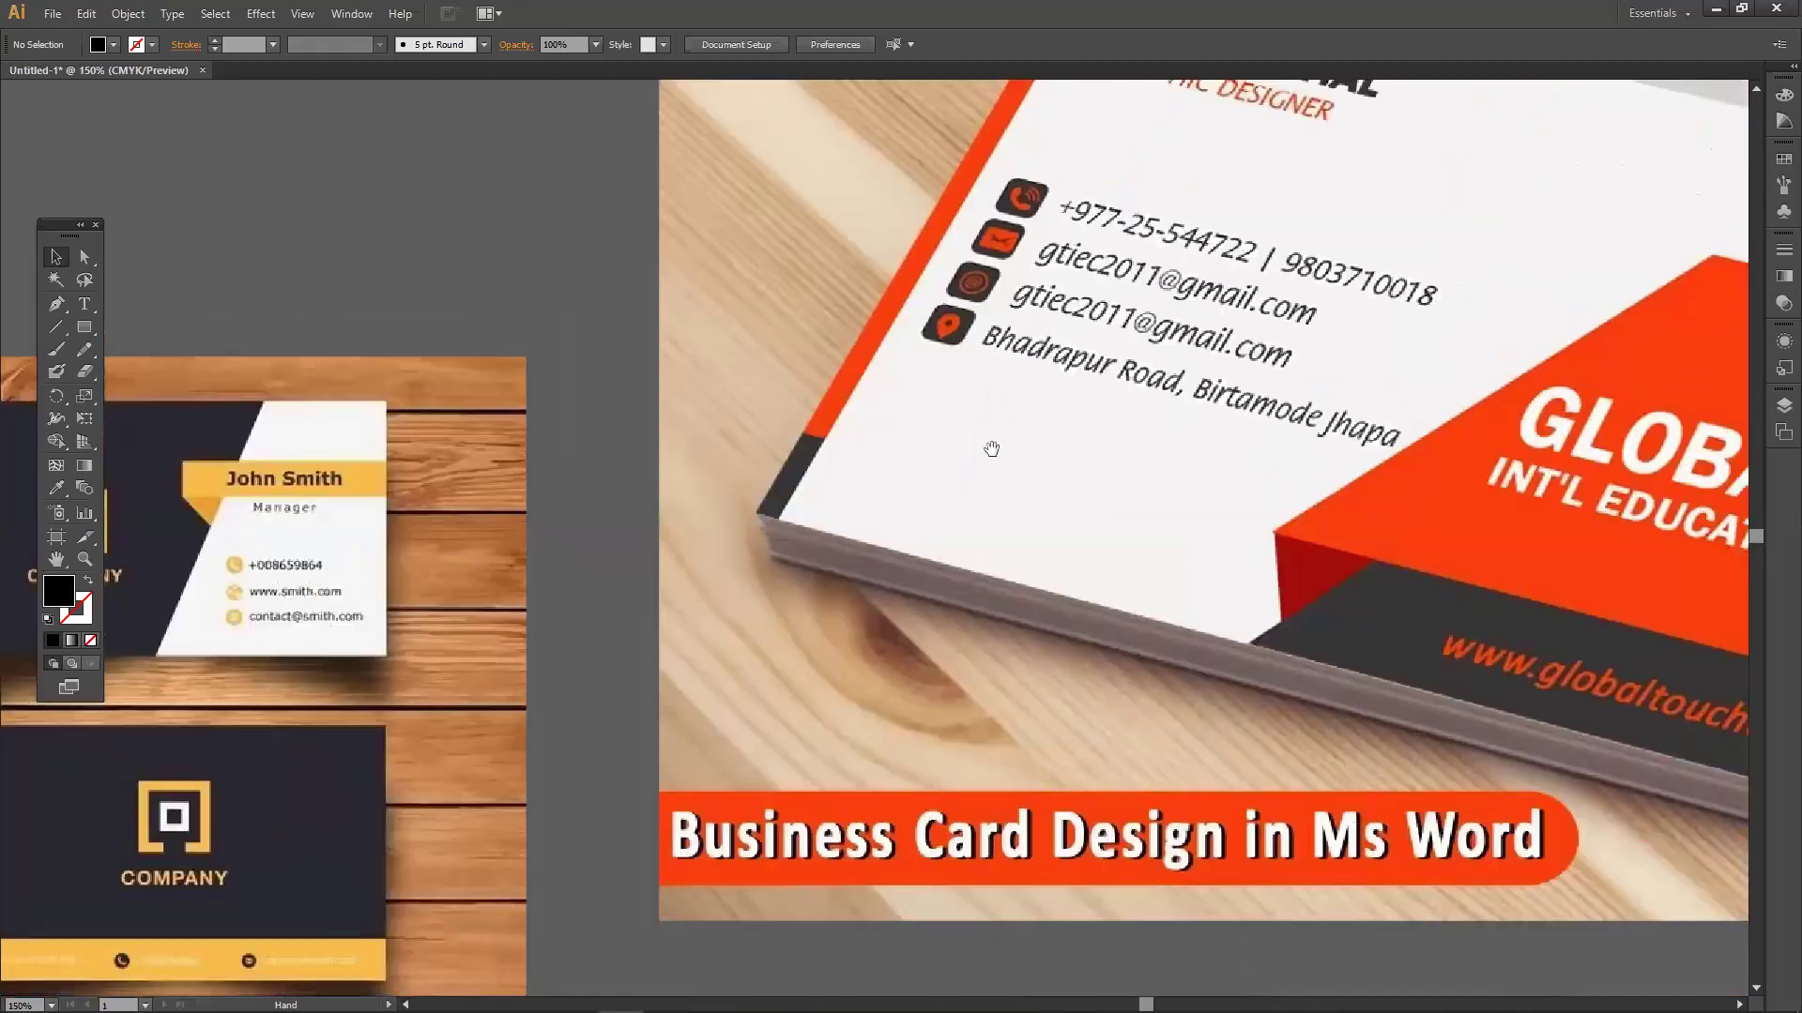
pyautogui.scroll(-1, 1011, 443)
pyautogui.moveTo(1023, 402); pyautogui.dragTo(422, 432)
pyautogui.scroll(-1, 630, 439)
pyautogui.moveTo(677, 459); pyautogui.dragTo(620, 388)
pyautogui.press('m')
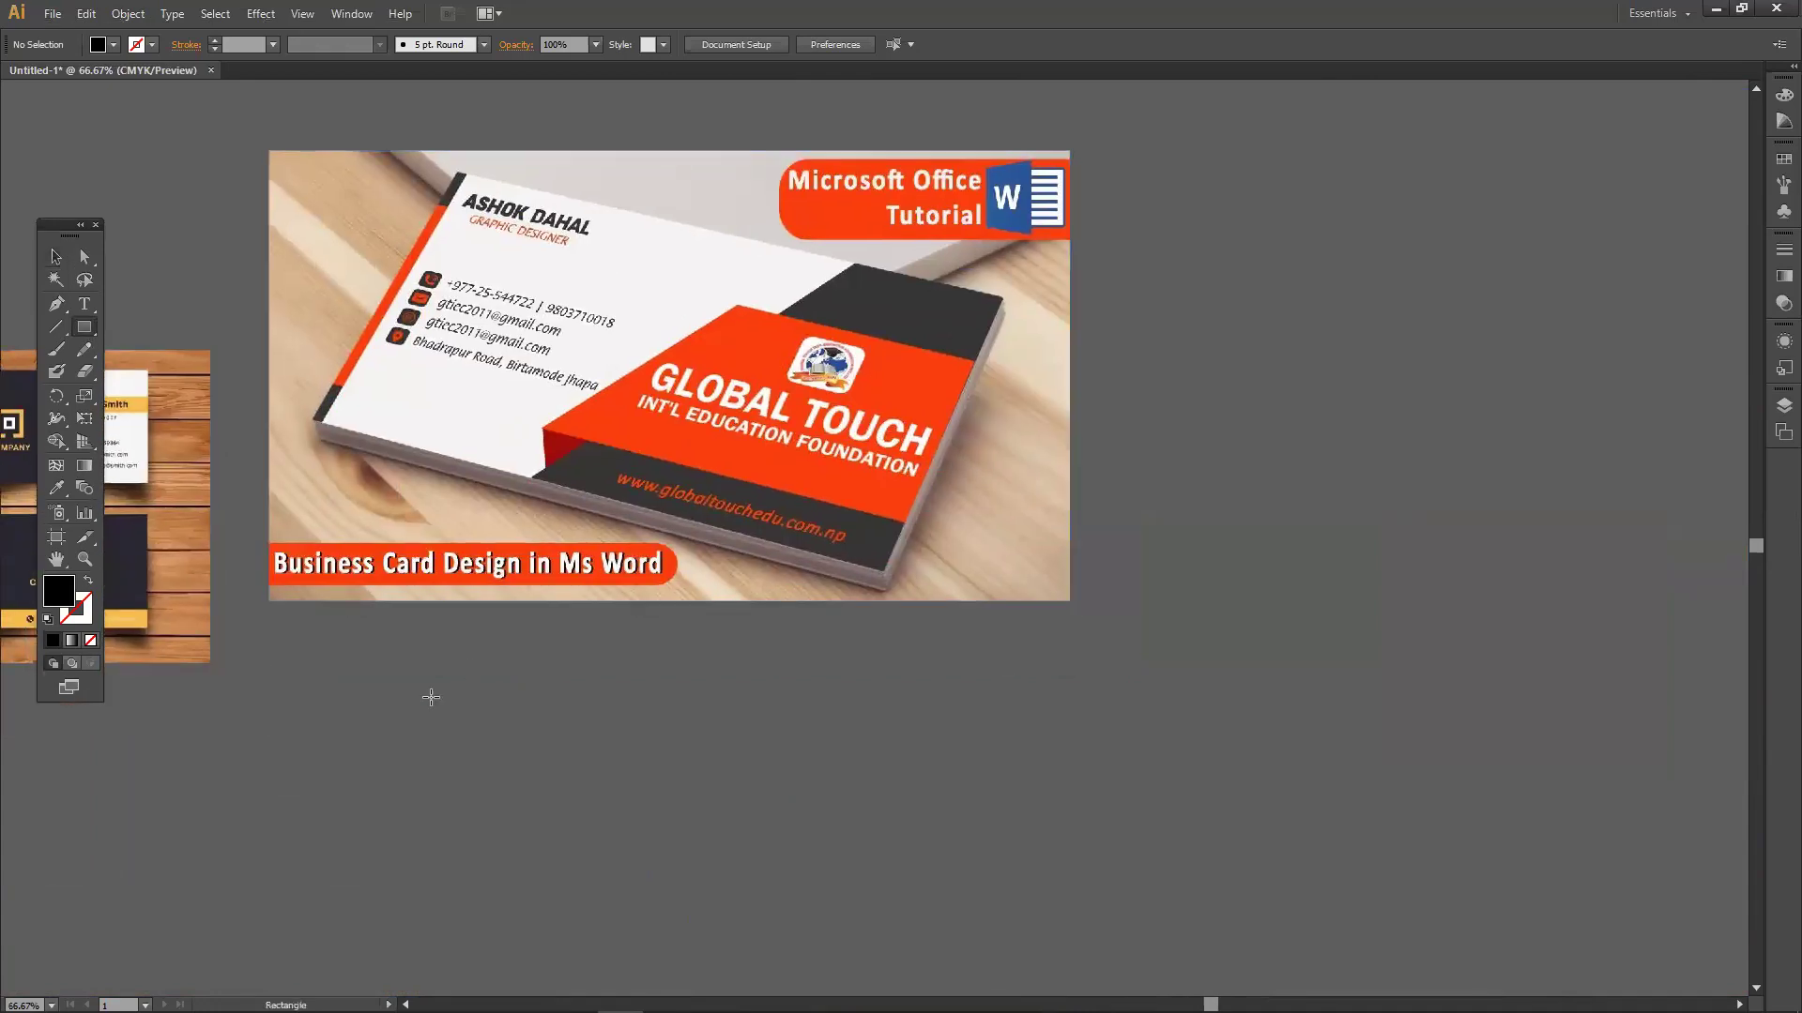
pyautogui.moveTo(418, 677)
pyautogui.mouseDown()
pyautogui.moveTo(414, 656)
pyautogui.moveTo(644, 853)
pyautogui.moveTo(820, 849)
pyautogui.moveTo(714, 853)
pyautogui.moveTo(726, 805)
pyautogui.mouseUp()
pyautogui.click(56, 488)
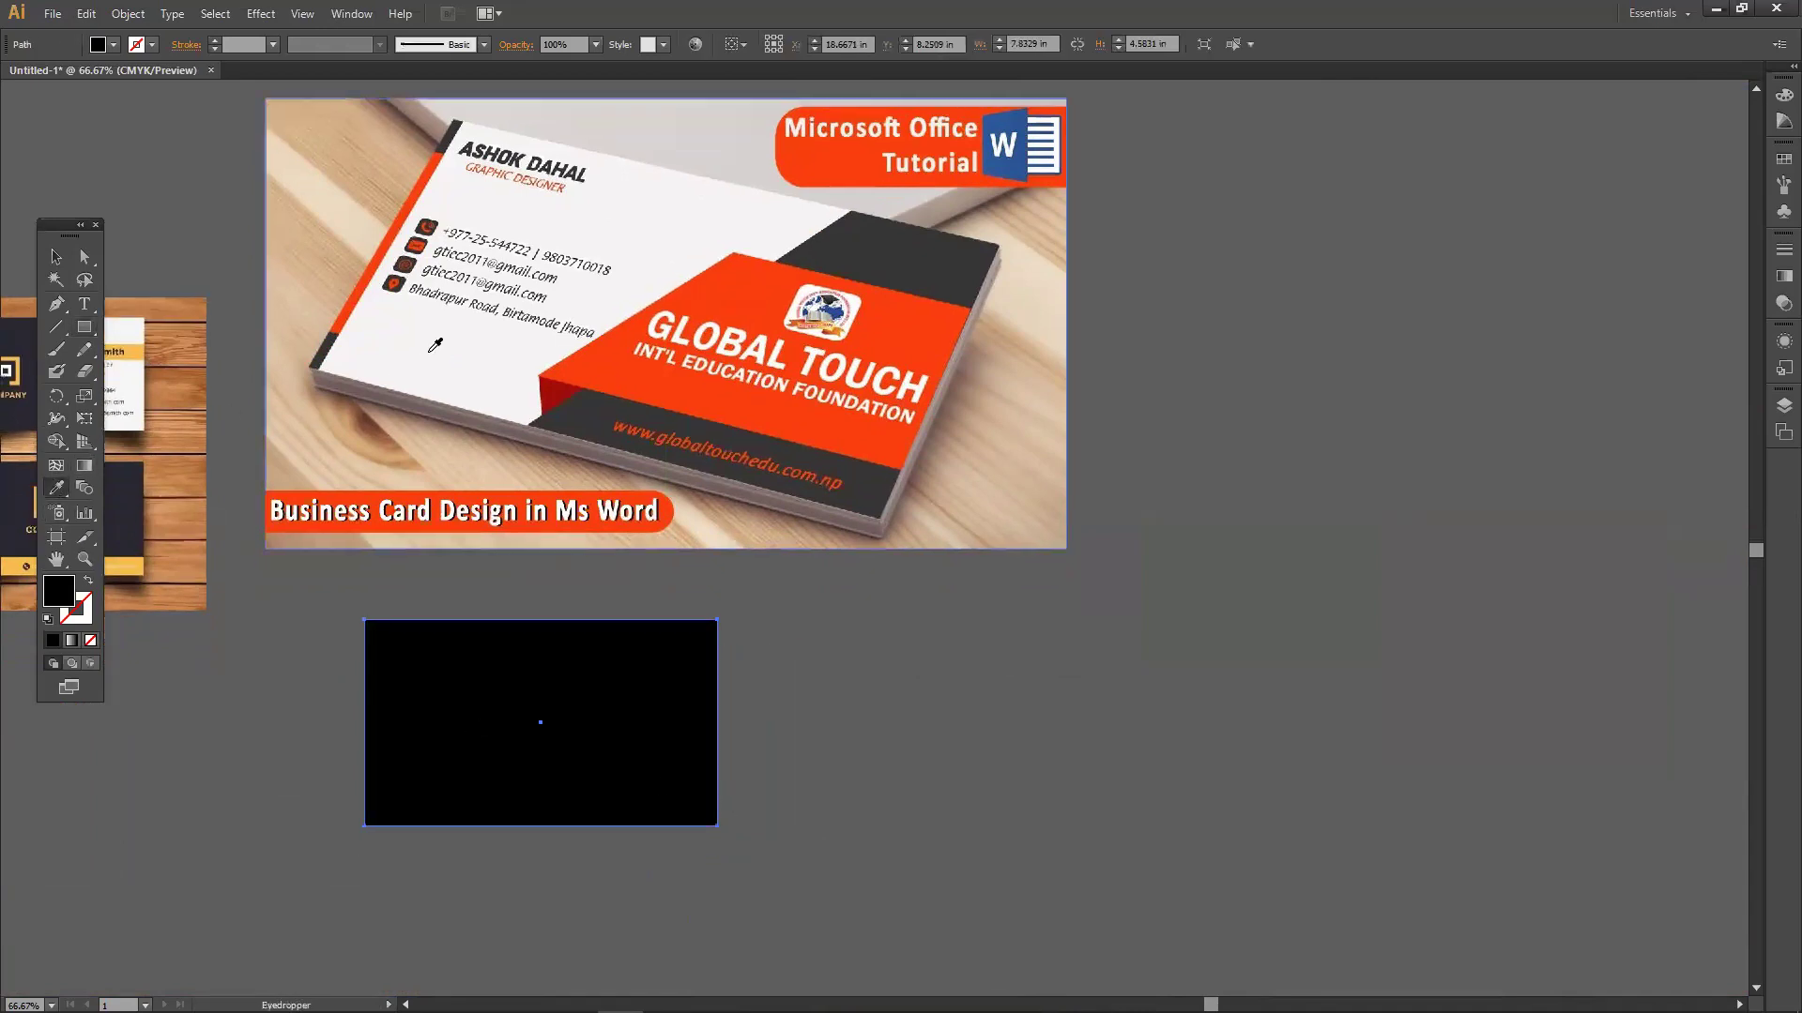
pyautogui.click(435, 346)
# Add a rectangle over the card's right half, filled with the reference's dark grey.
pyautogui.click(56, 256)
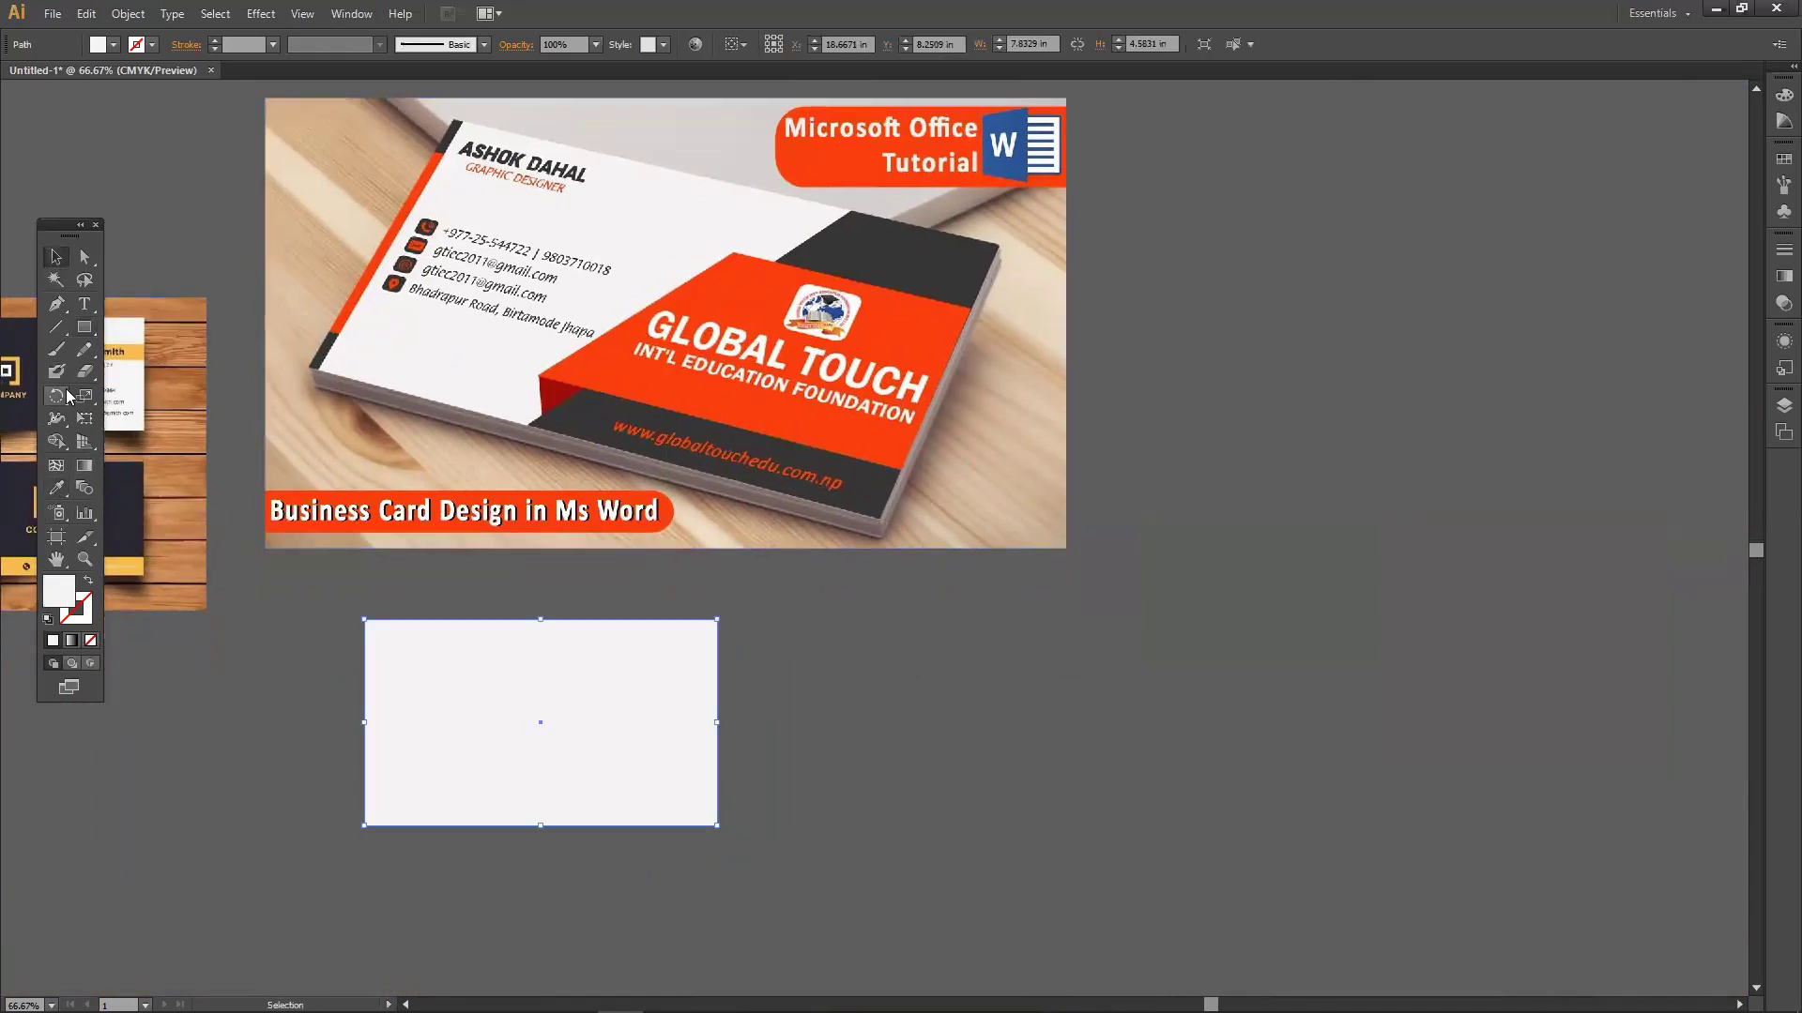
pyautogui.moveTo(83, 327); pyautogui.dragTo(188, 327)
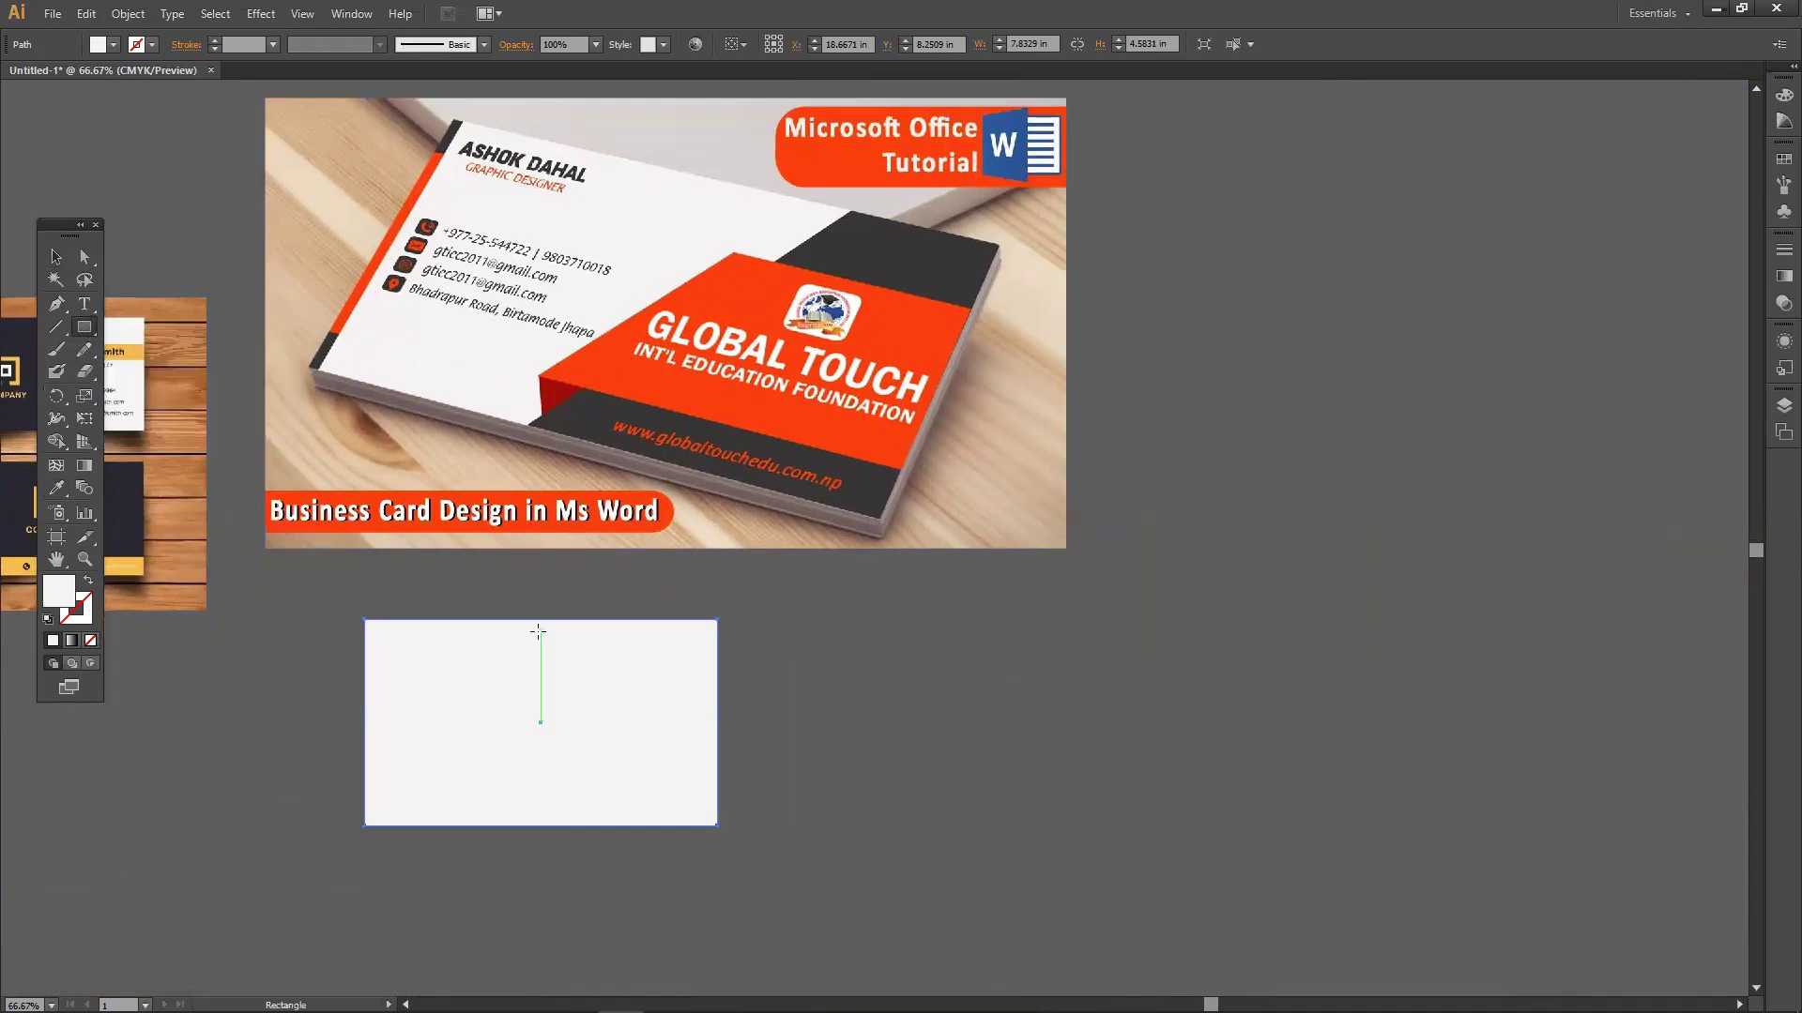
pyautogui.moveTo(541, 620); pyautogui.dragTo(718, 826)
pyautogui.click(56, 488)
pyautogui.click(586, 421)
# Slant the dark panel's left edge by shifting its top-left corner right and its bottom-left corner left.
pyautogui.click(84, 256)
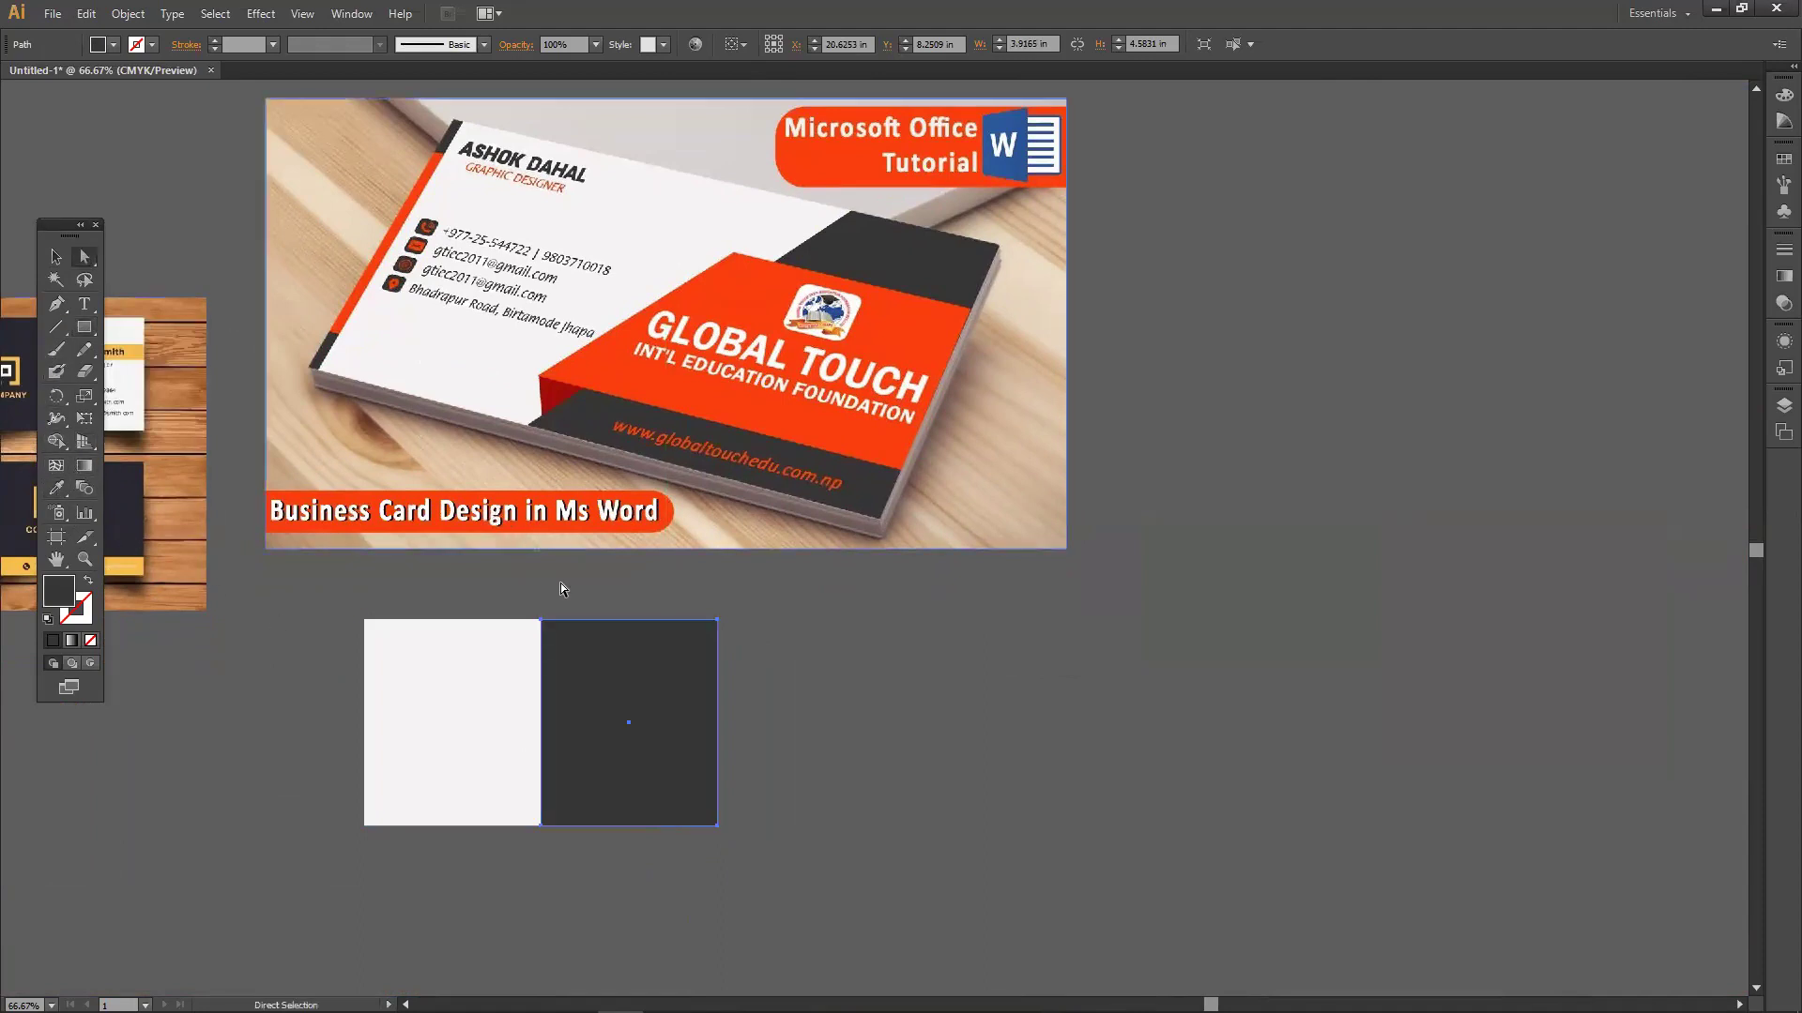
pyautogui.moveTo(540, 622); pyautogui.dragTo(577, 621)
pyautogui.moveTo(541, 829); pyautogui.dragTo(474, 828)
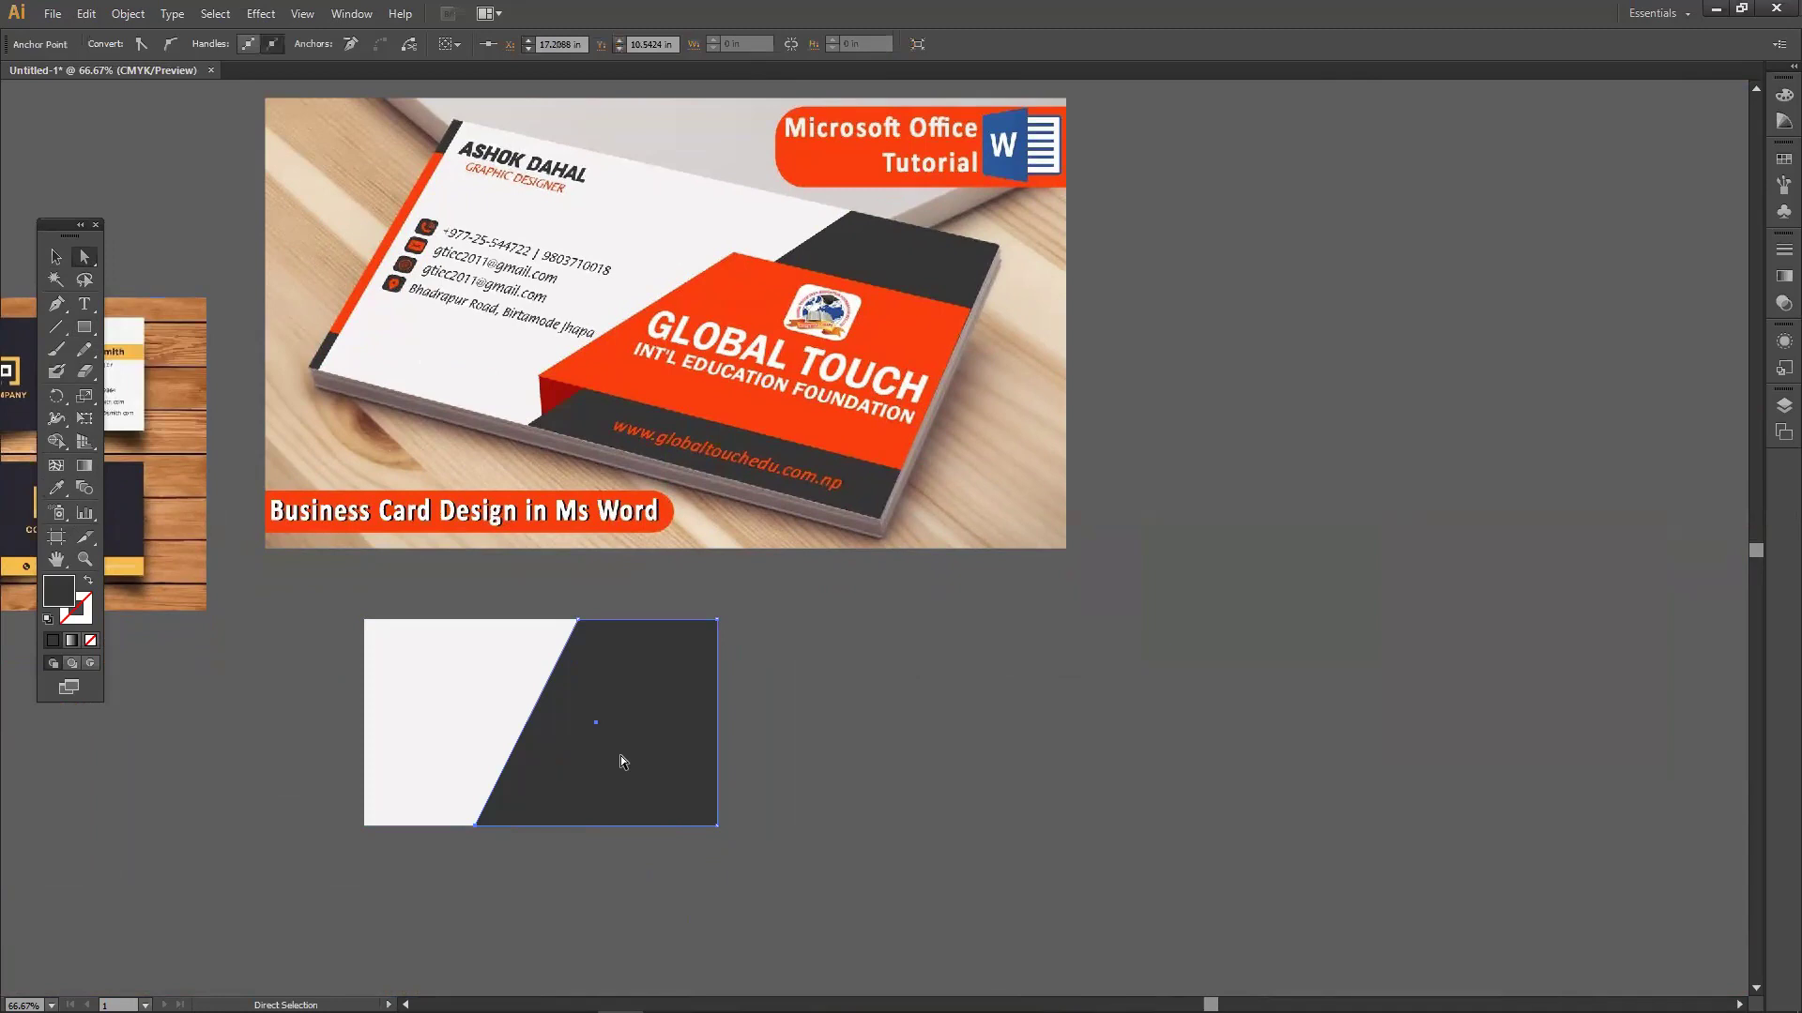
pyautogui.click(792, 684)
pyautogui.moveTo(84, 327); pyautogui.dragTo(141, 323)
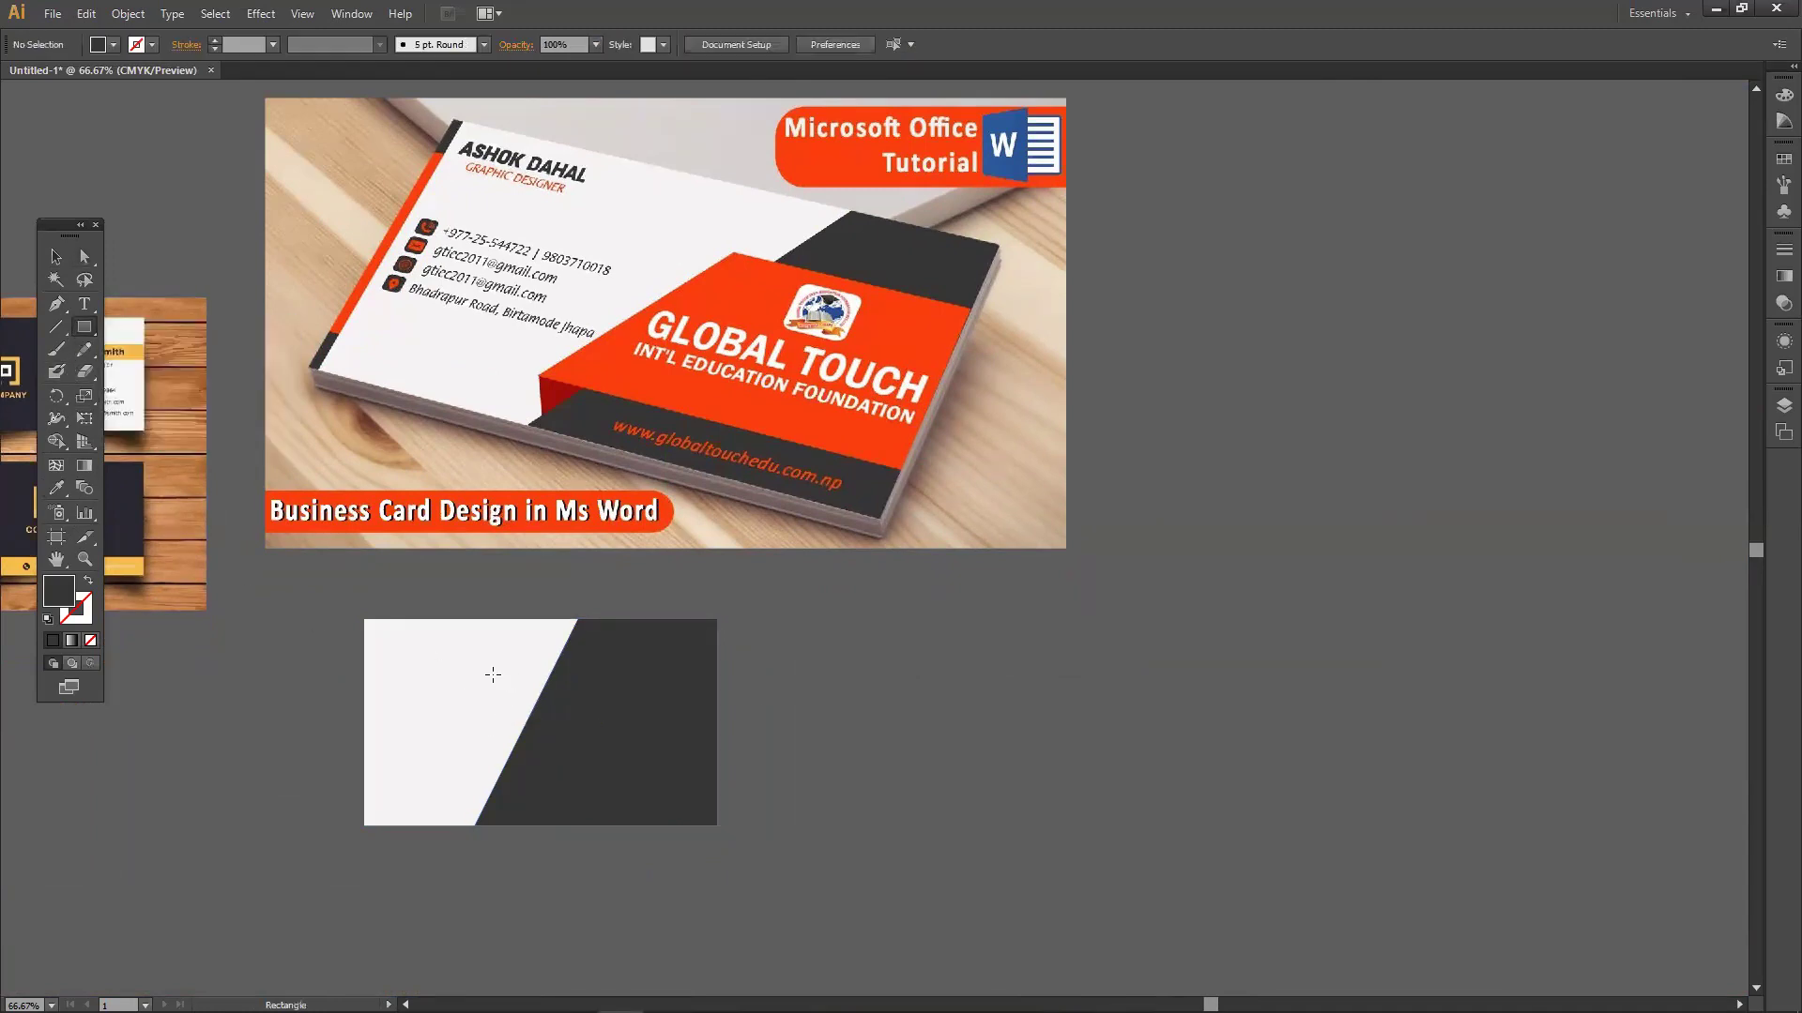
# Draw an orange band across the card's lower middle and slant its left edge.
pyautogui.moveTo(517, 669); pyautogui.dragTo(736, 791)
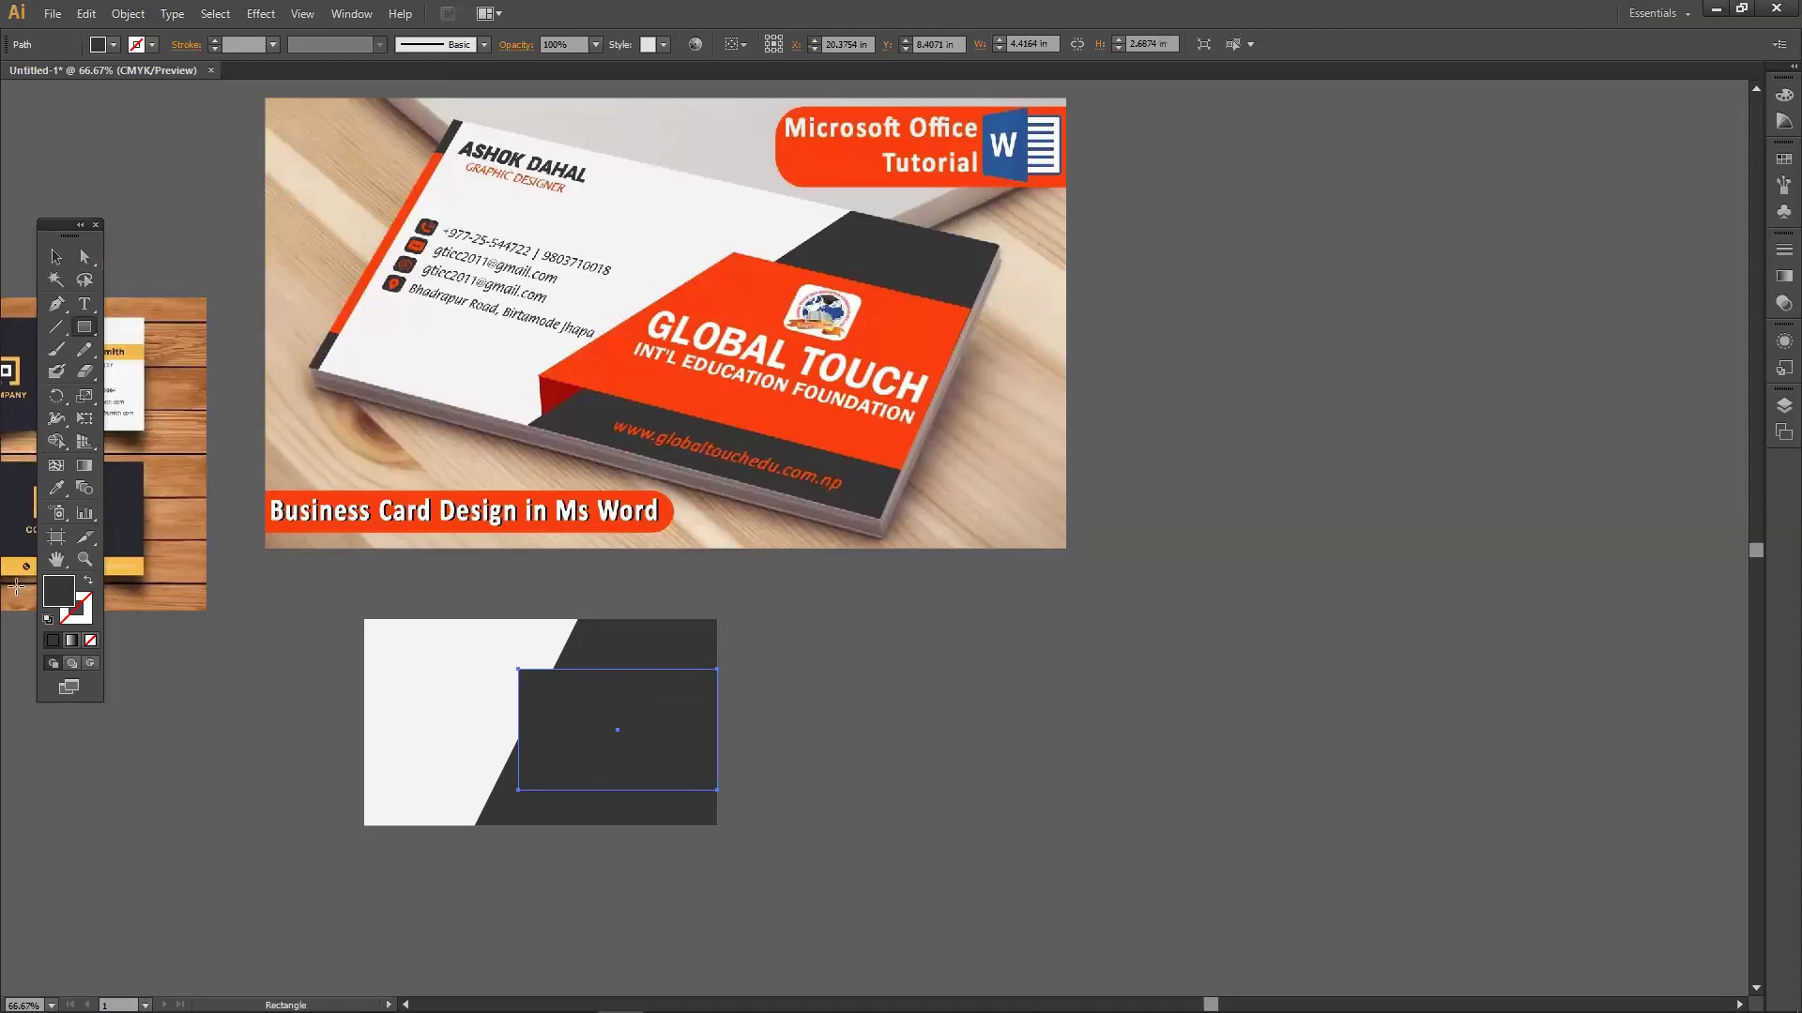
pyautogui.click(57, 487)
pyautogui.click(640, 366)
pyautogui.click(84, 256)
pyautogui.moveTo(519, 792); pyautogui.dragTo(482, 790)
pyautogui.moveTo(472, 796); pyautogui.dragTo(462, 791)
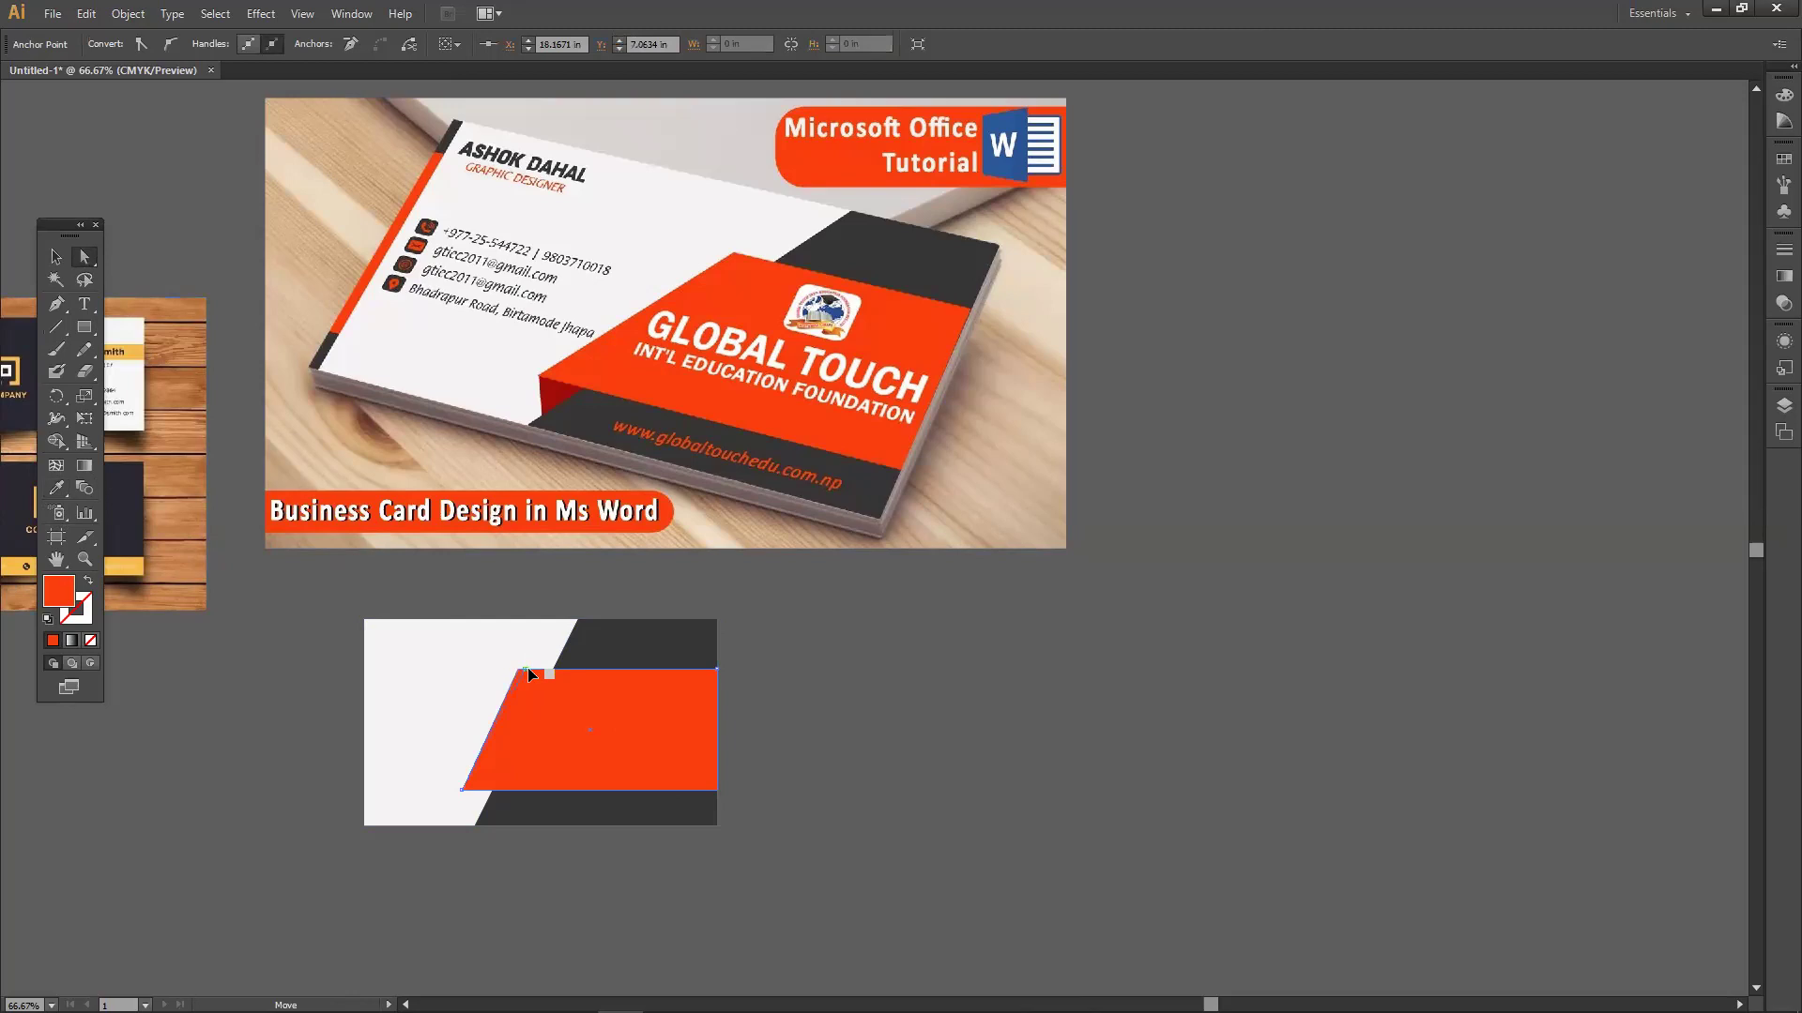
pyautogui.moveTo(527, 667); pyautogui.dragTo(528, 668)
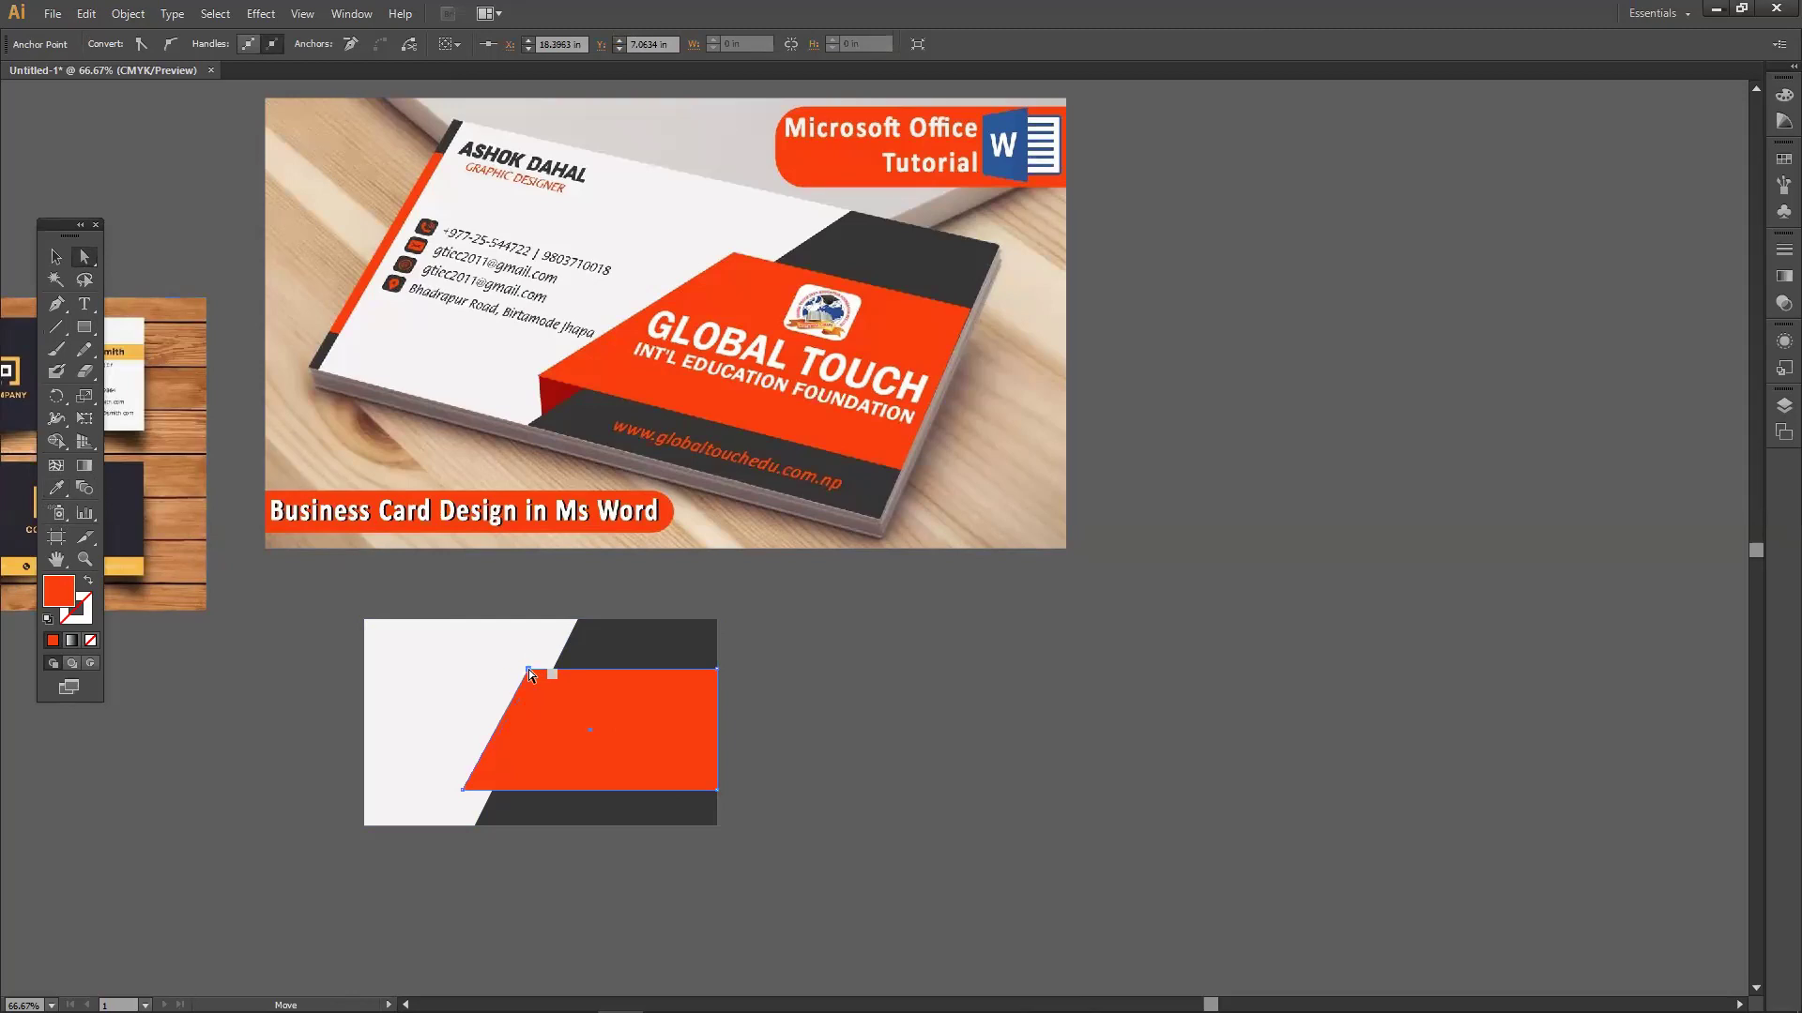
# Make a small triangle from a square beside the card and fill it with the reference's dark red.
pyautogui.click(79, 334)
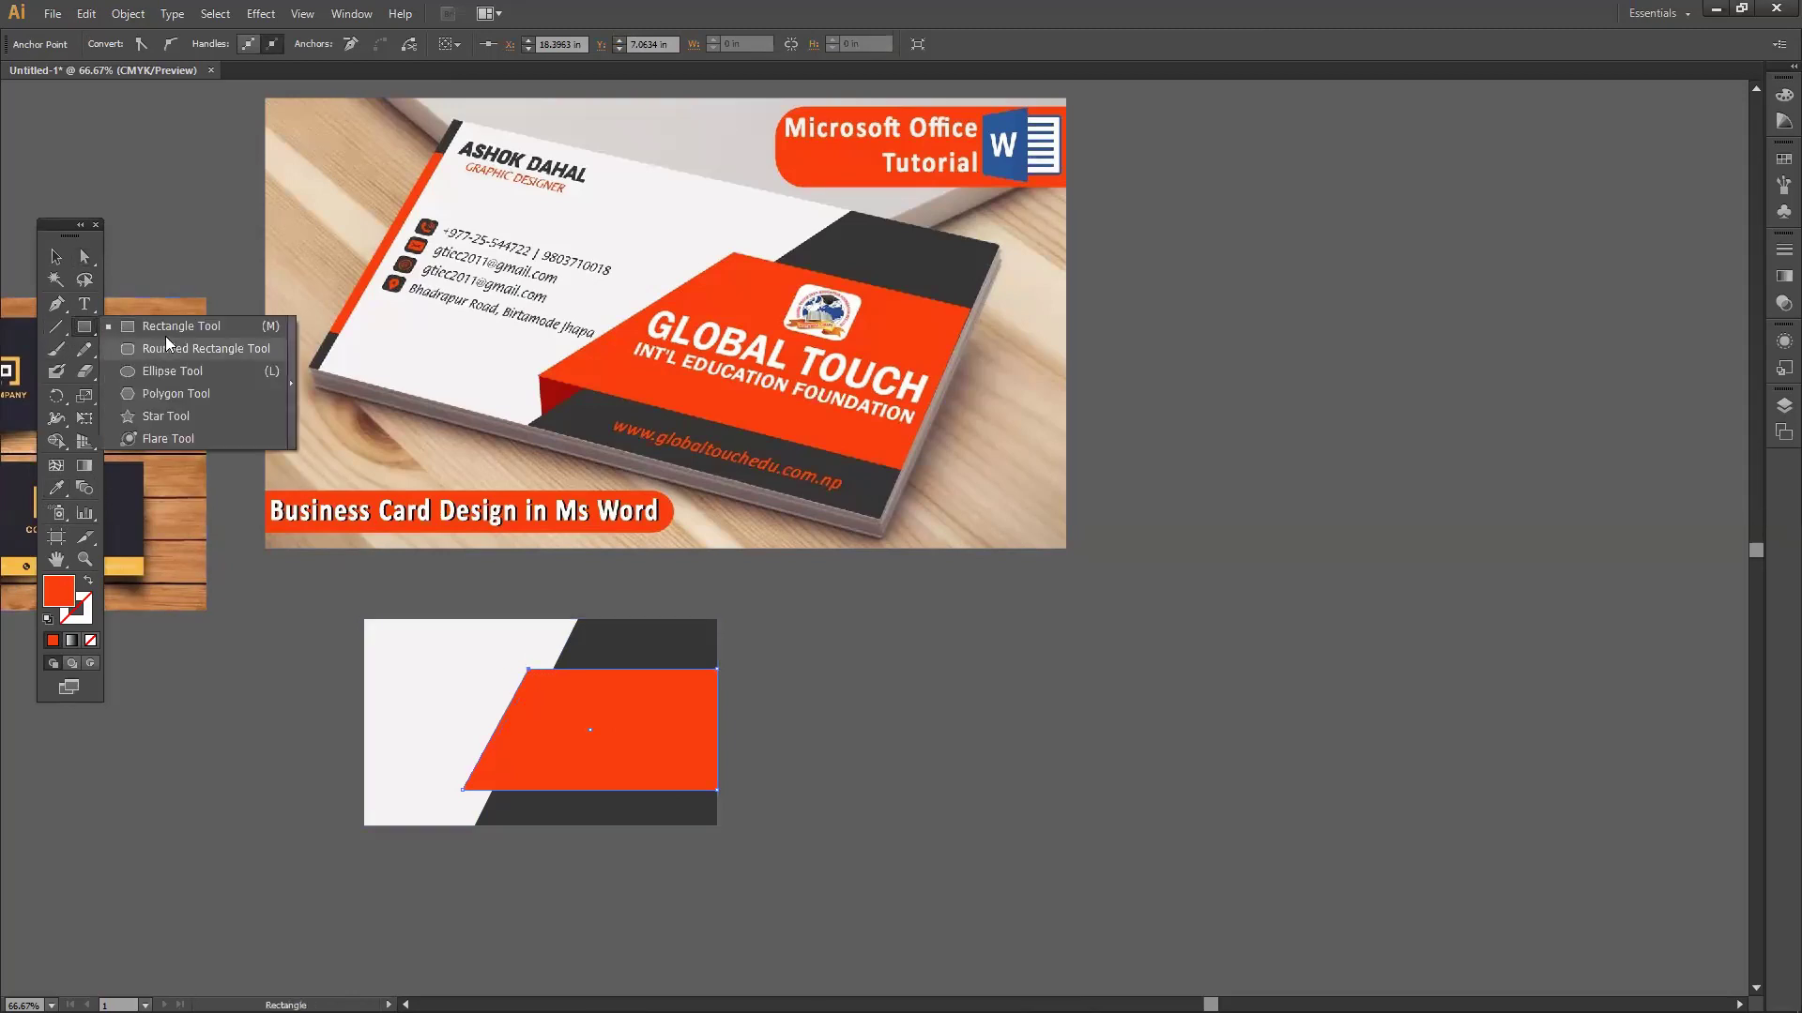
pyautogui.moveTo(849, 722)
pyautogui.mouseDown()
pyautogui.moveTo(929, 776)
pyautogui.moveTo(912, 777)
pyautogui.mouseUp()
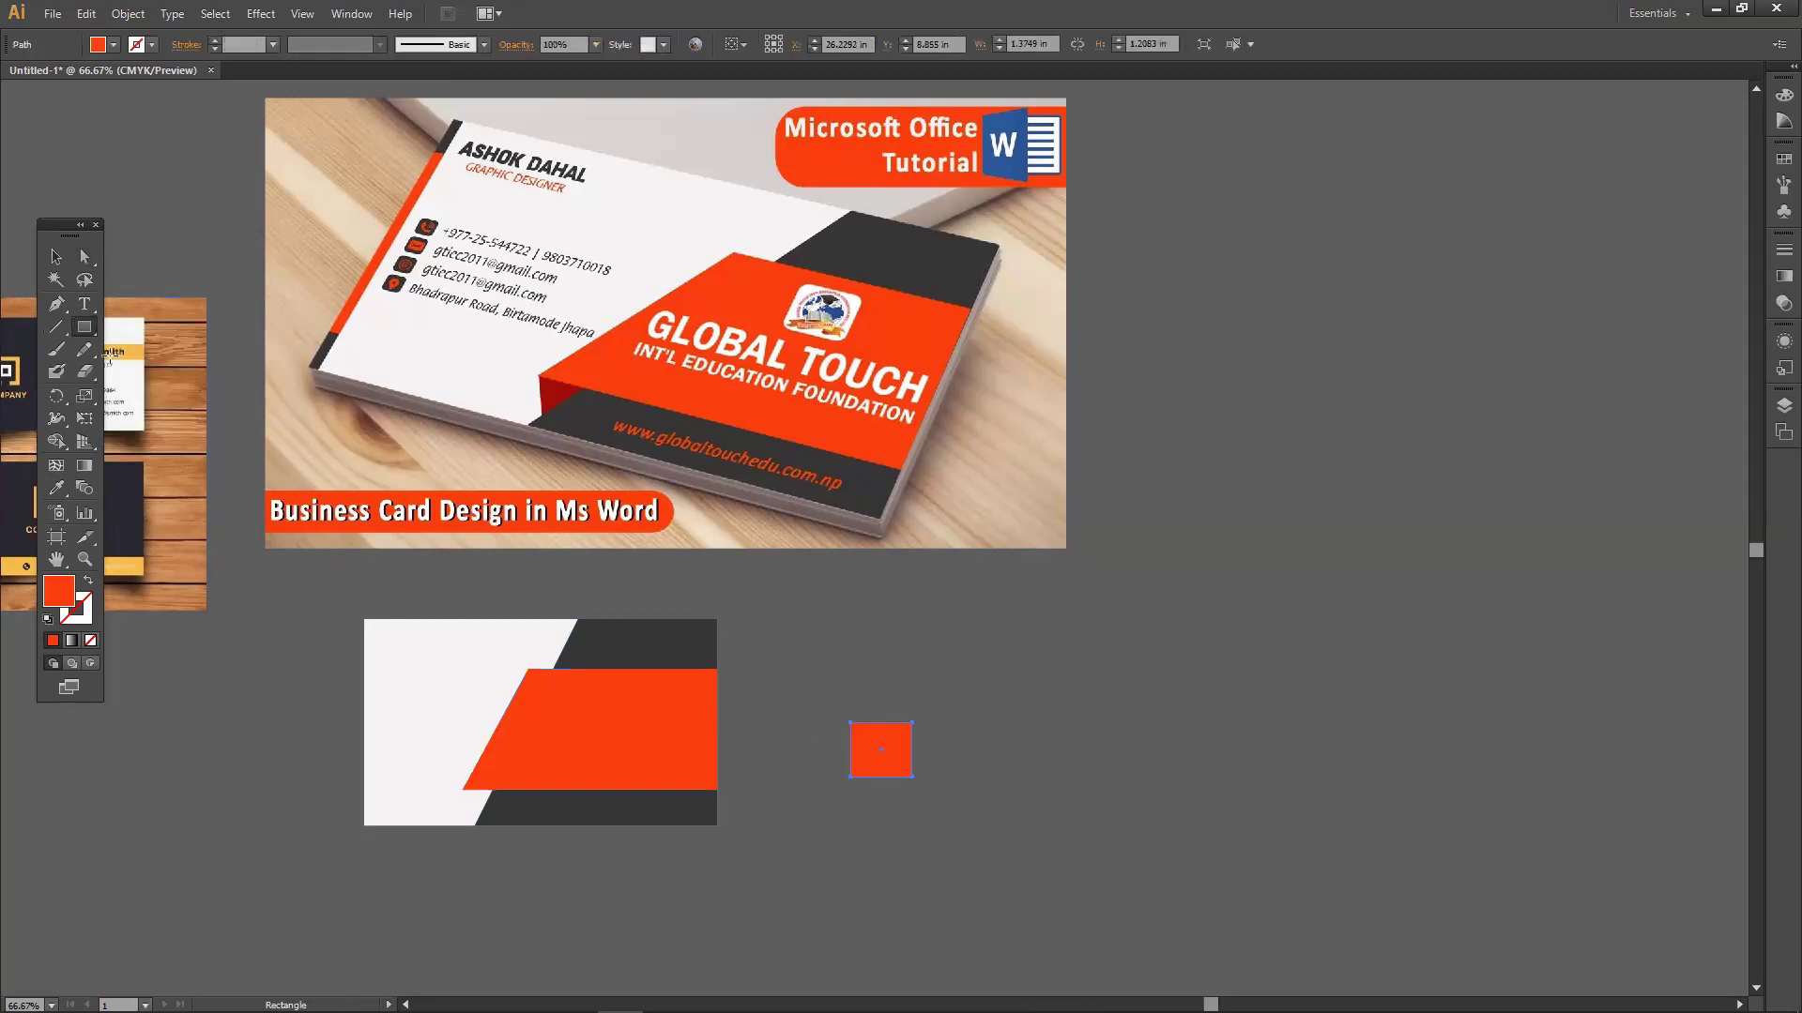
pyautogui.click(84, 256)
pyautogui.click(919, 774)
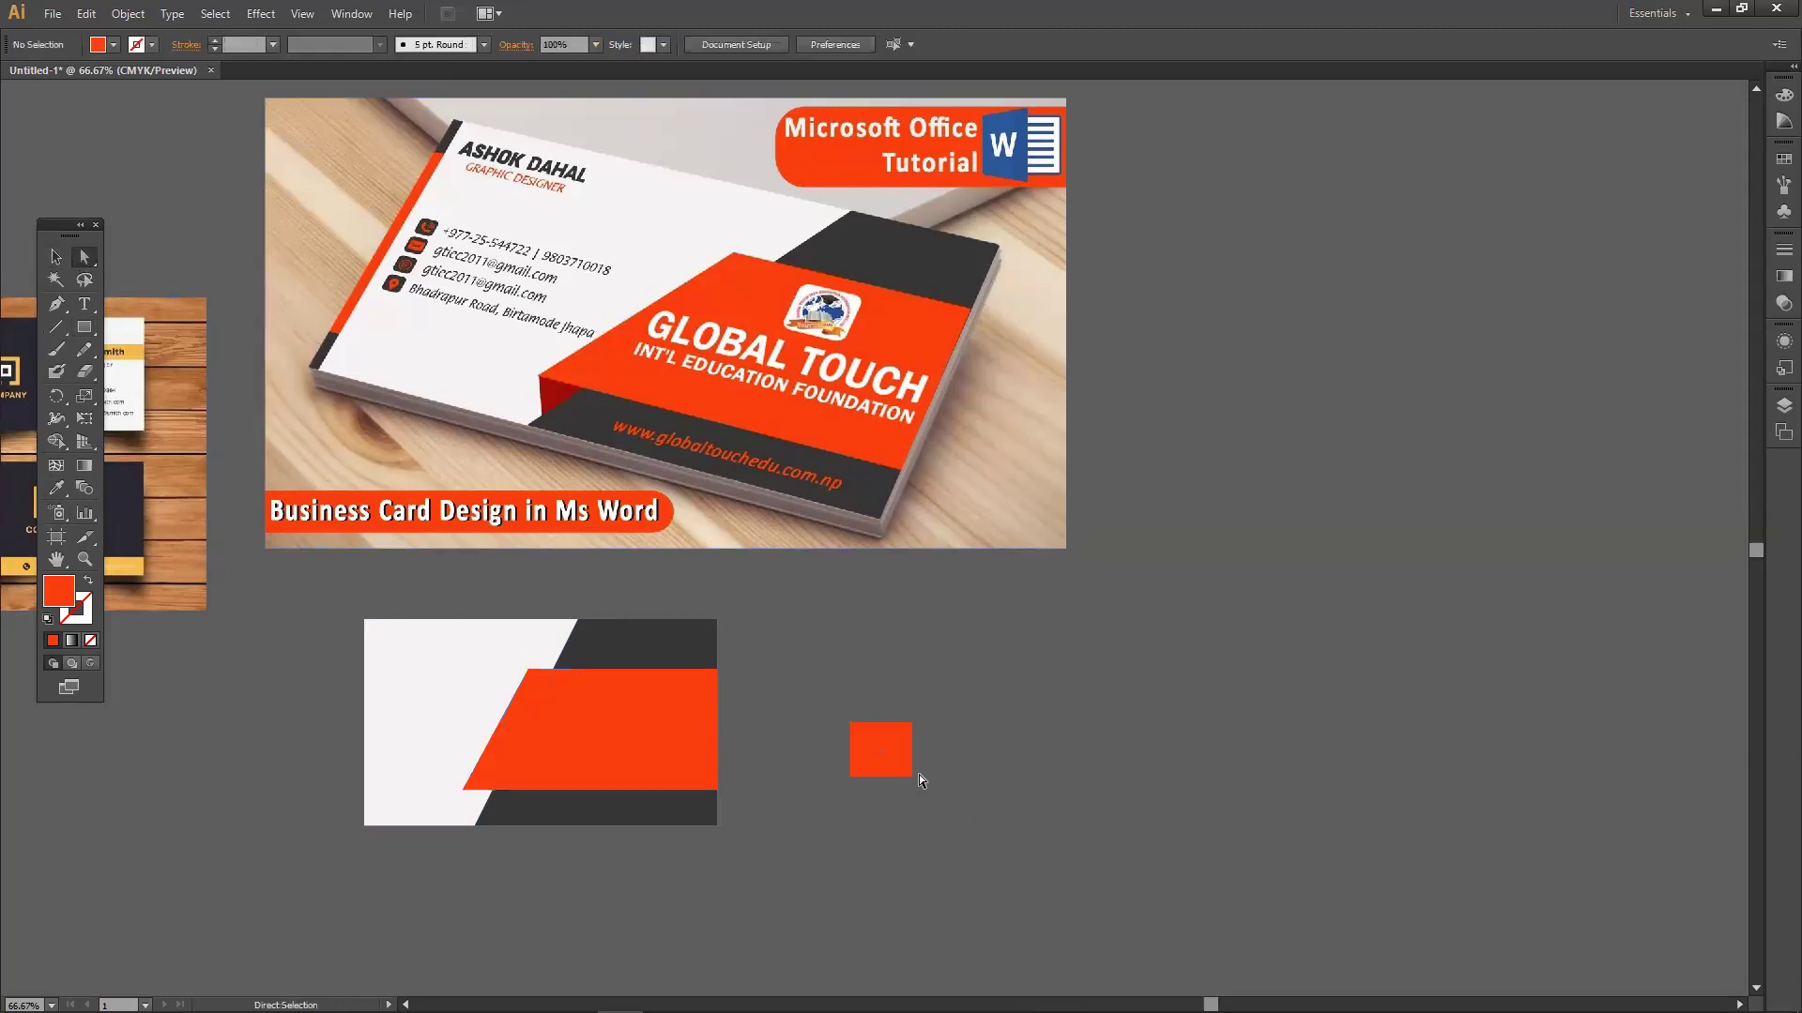
pyautogui.press('Delete')
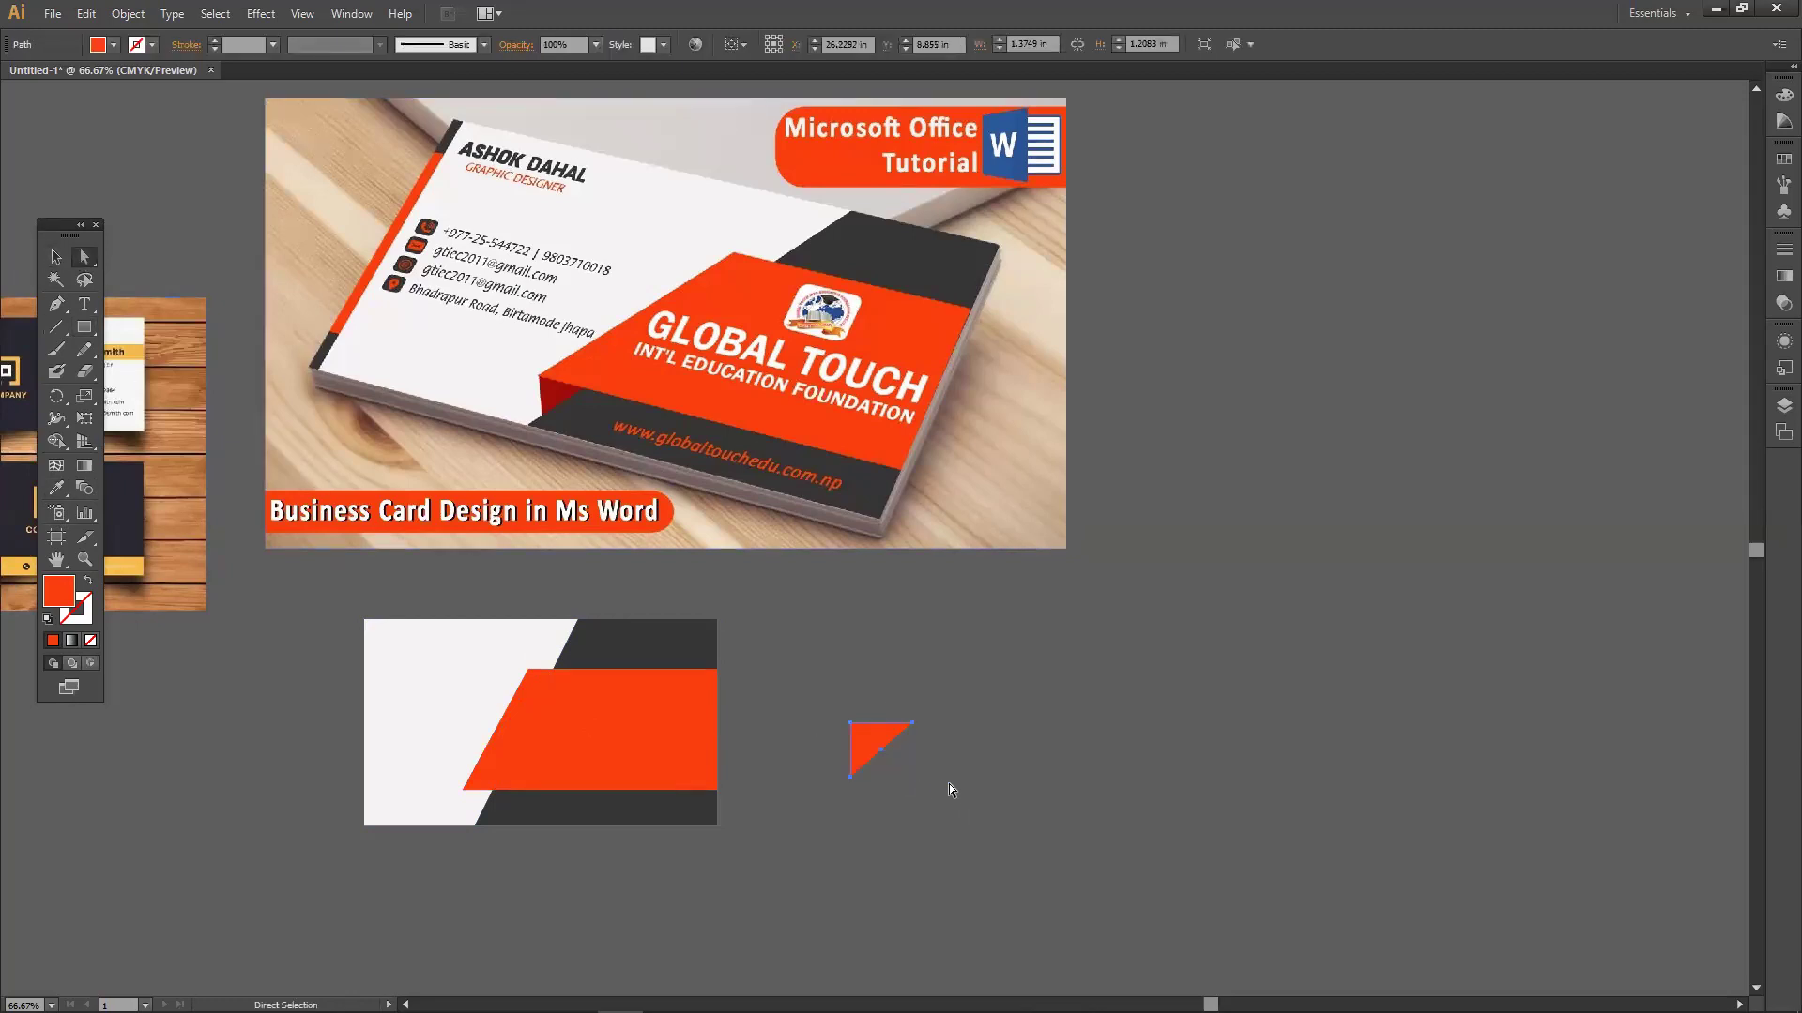
pyautogui.click(871, 742)
pyautogui.click(56, 489)
pyautogui.click(548, 408)
# Fit the dark-red fold triangle under the orange band's lower-left corner.
pyautogui.click(85, 257)
pyautogui.moveTo(861, 742); pyautogui.dragTo(493, 791)
pyautogui.moveTo(394, 816); pyautogui.dragTo(463, 791)
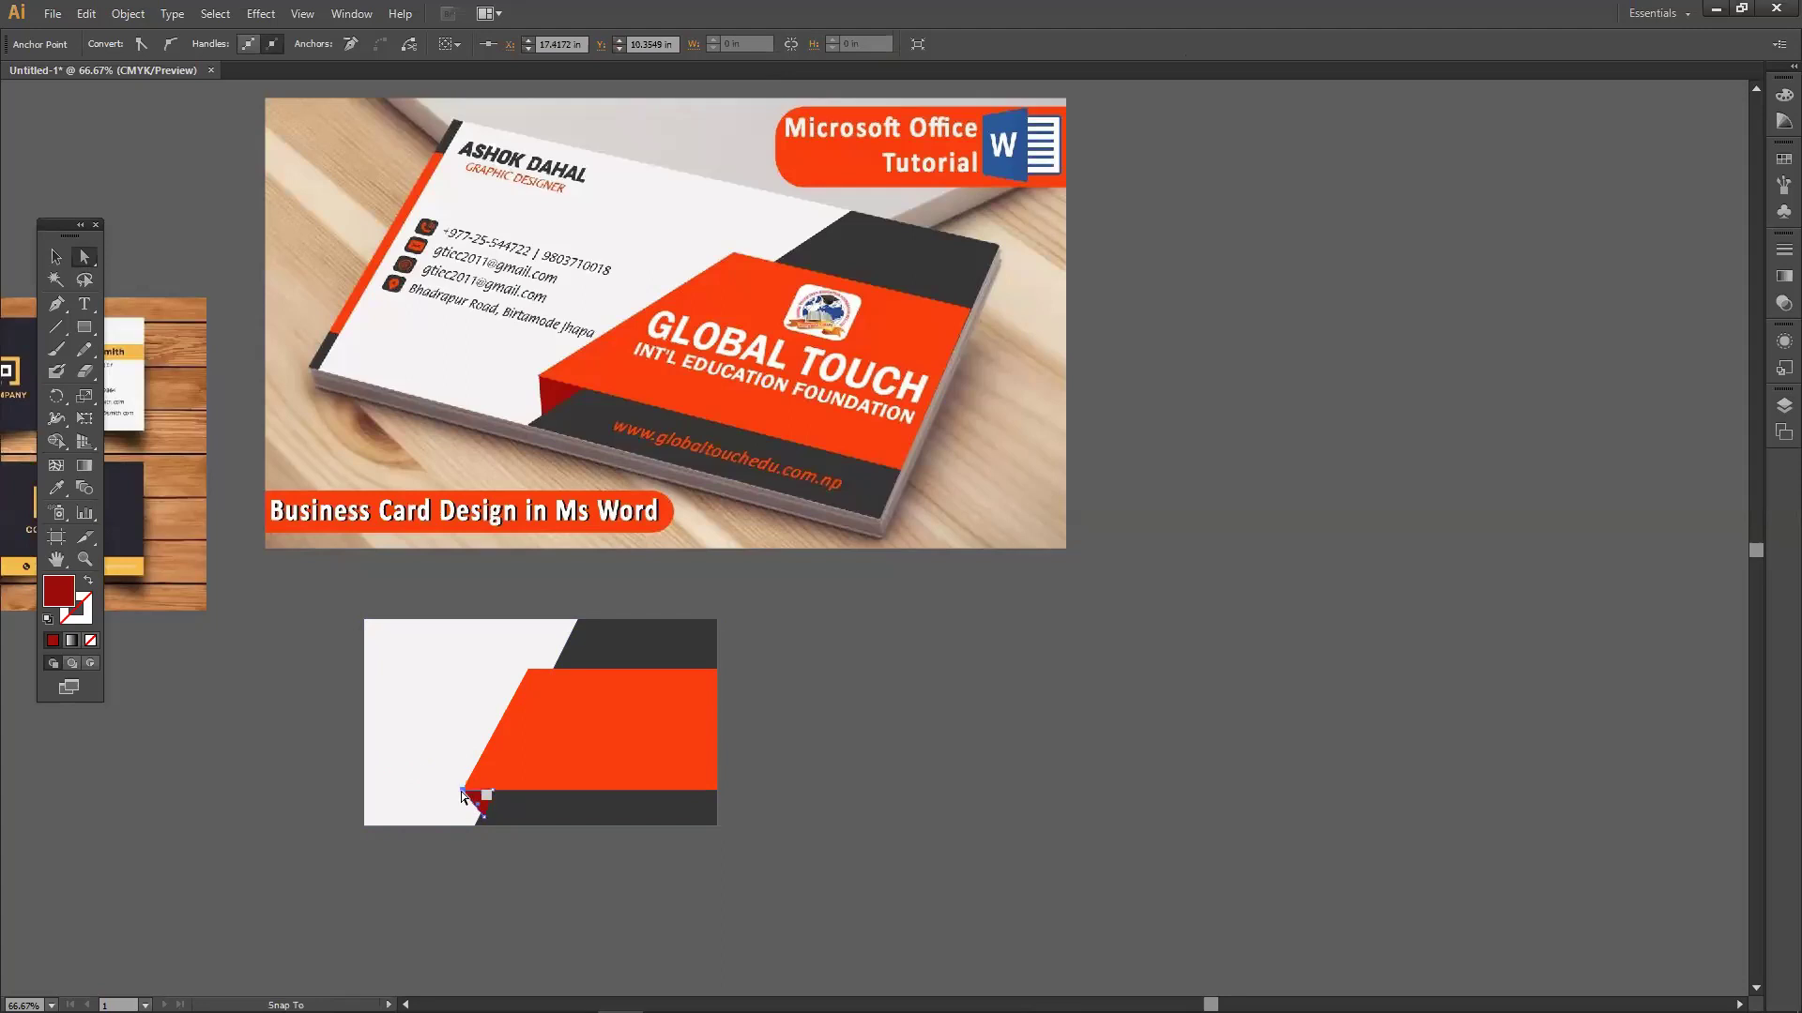
pyautogui.click(858, 809)
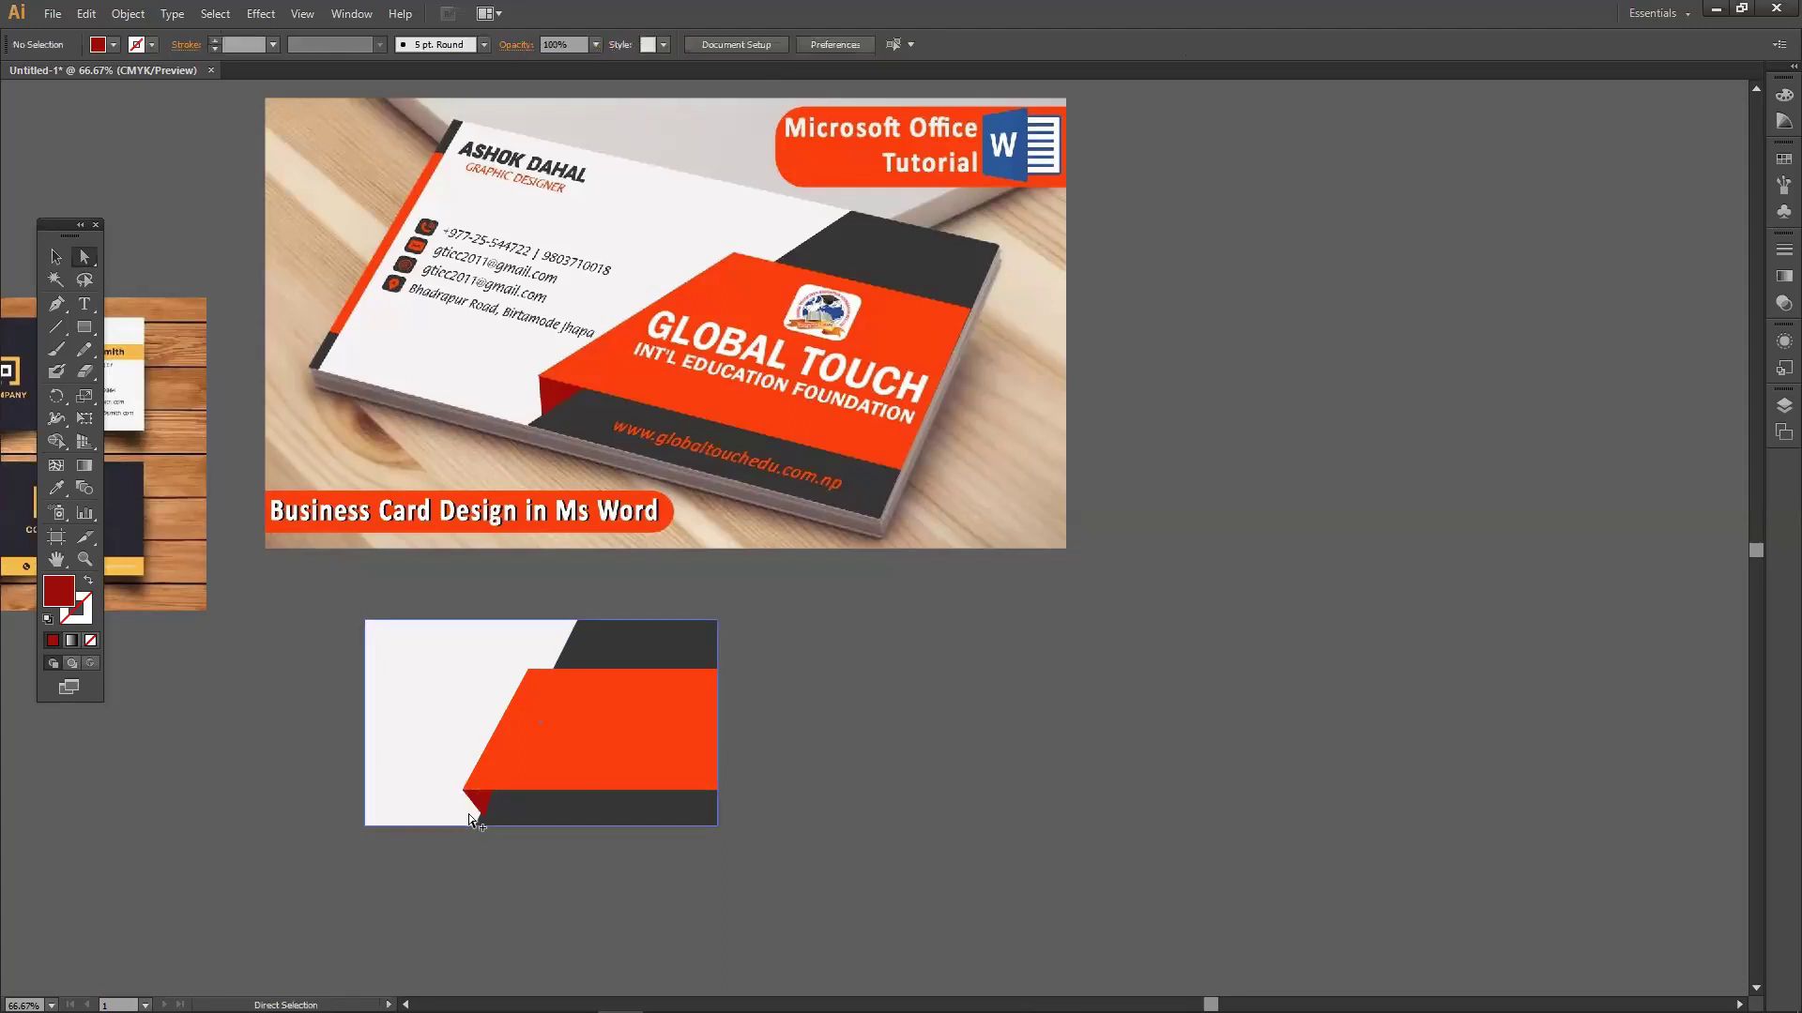
pyautogui.scroll(4, 470, 814)
pyautogui.moveTo(532, 819); pyautogui.dragTo(507, 816)
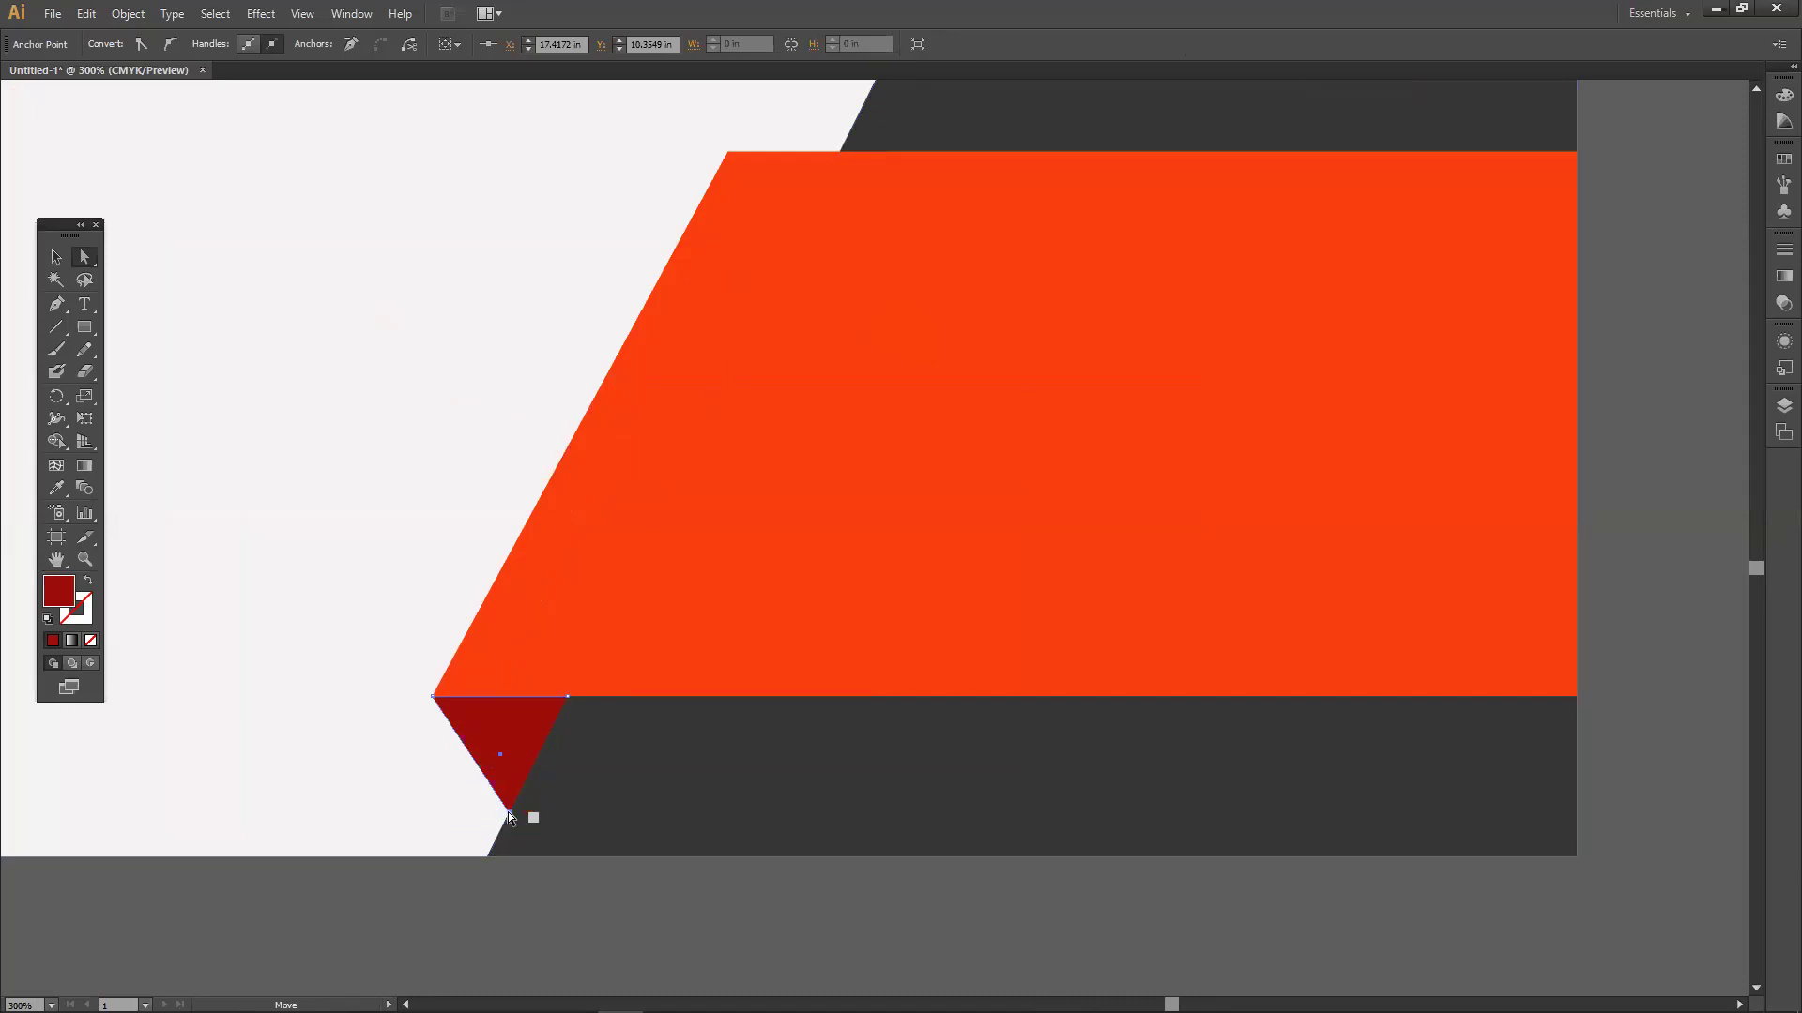
pyautogui.click(392, 897)
pyautogui.scroll(-3, 442, 916)
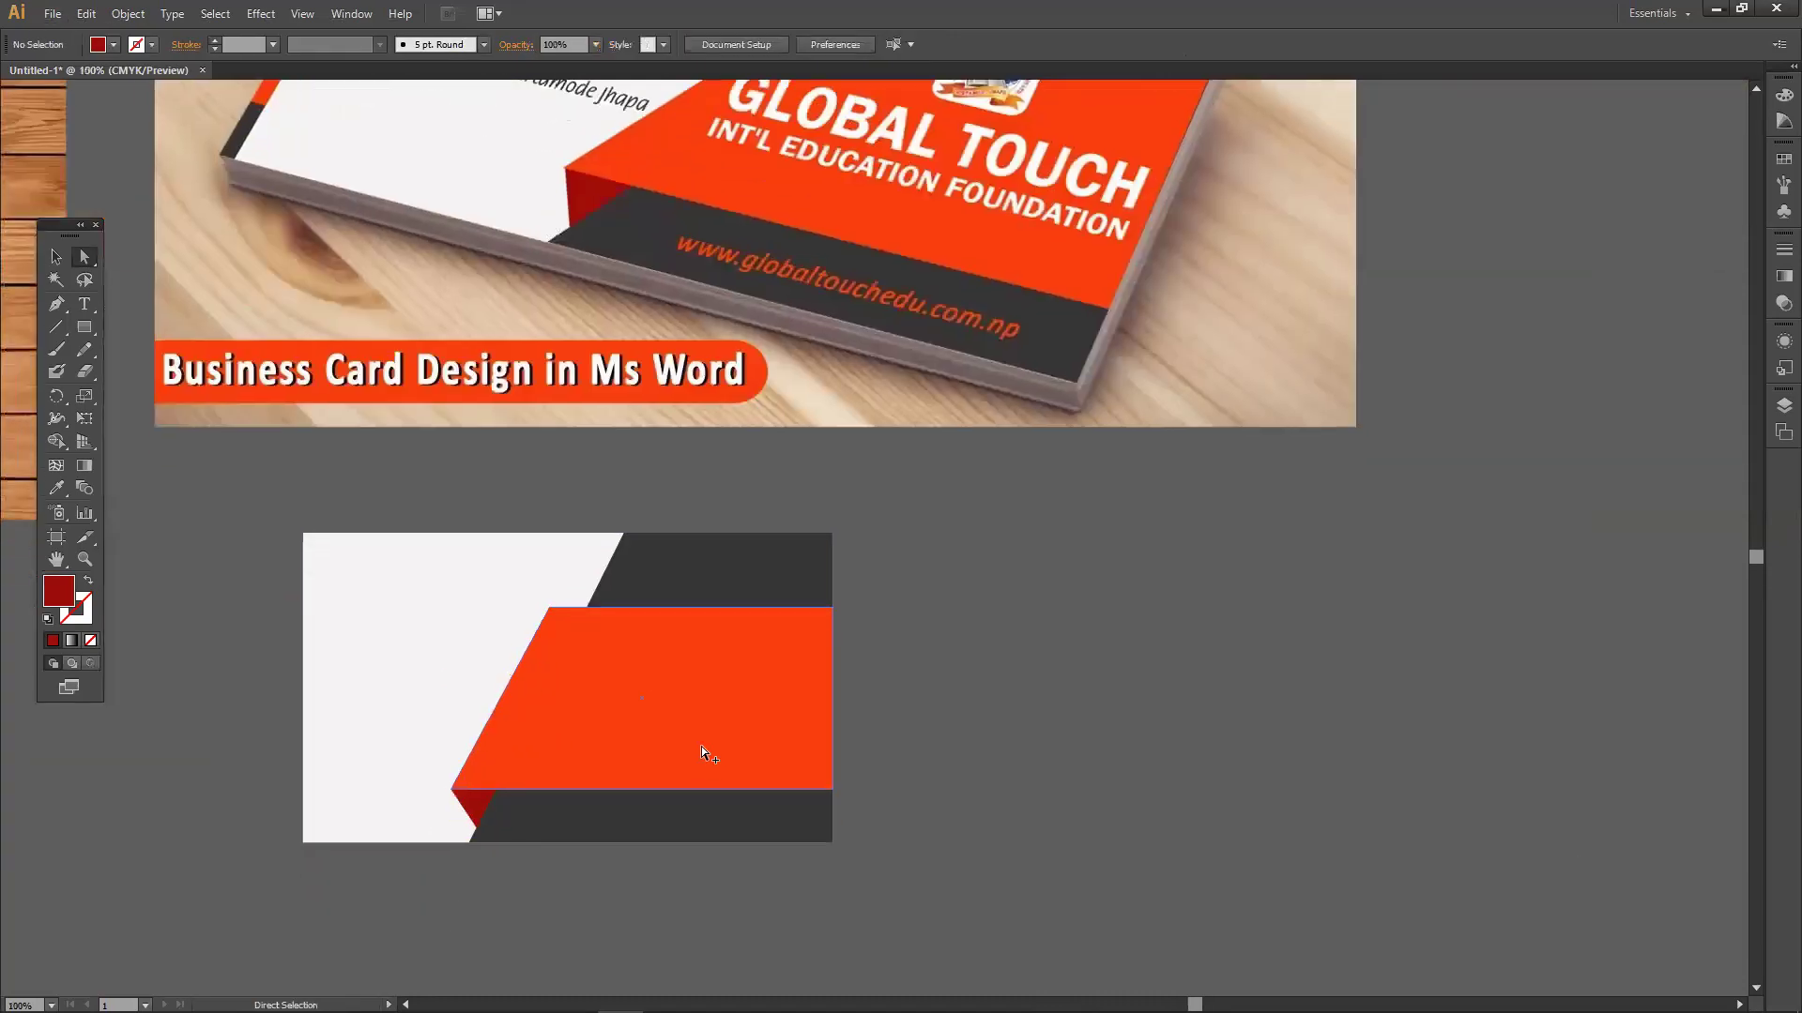
pyautogui.scroll(-1, 704, 748)
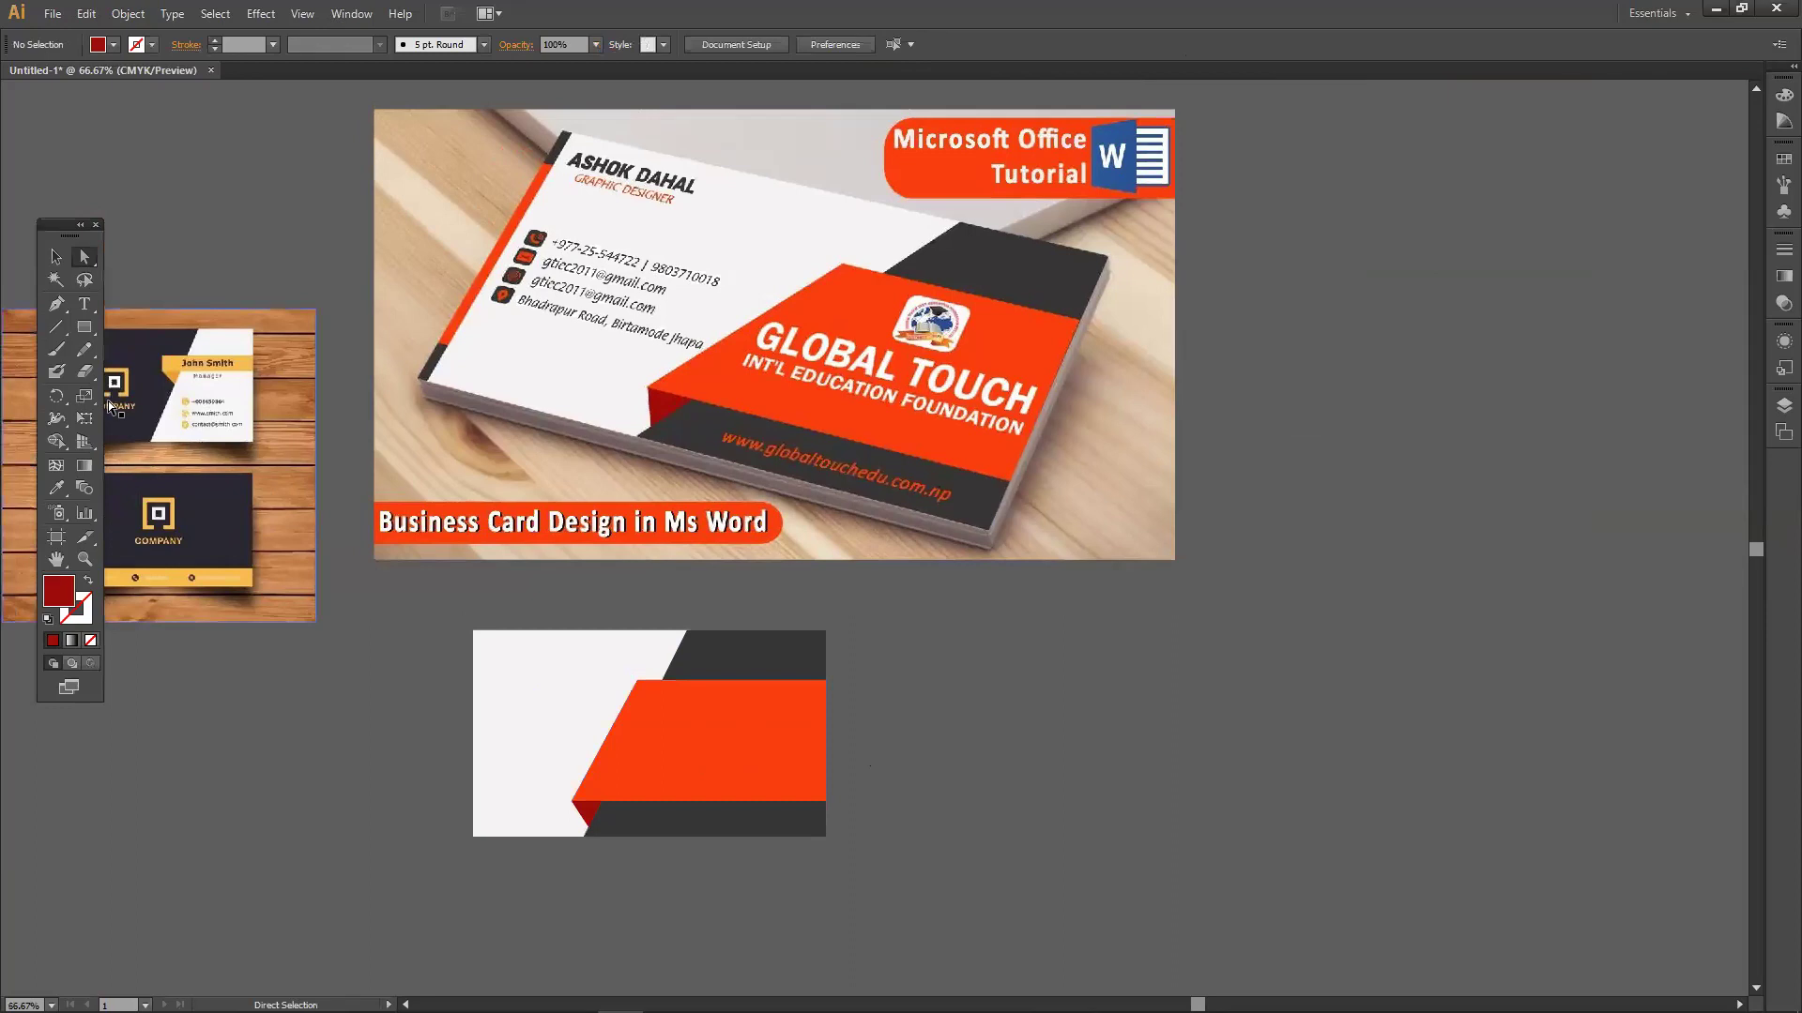
# Draw a short red bar at the card's top-left corner.
pyautogui.moveTo(84, 326); pyautogui.dragTo(127, 327)
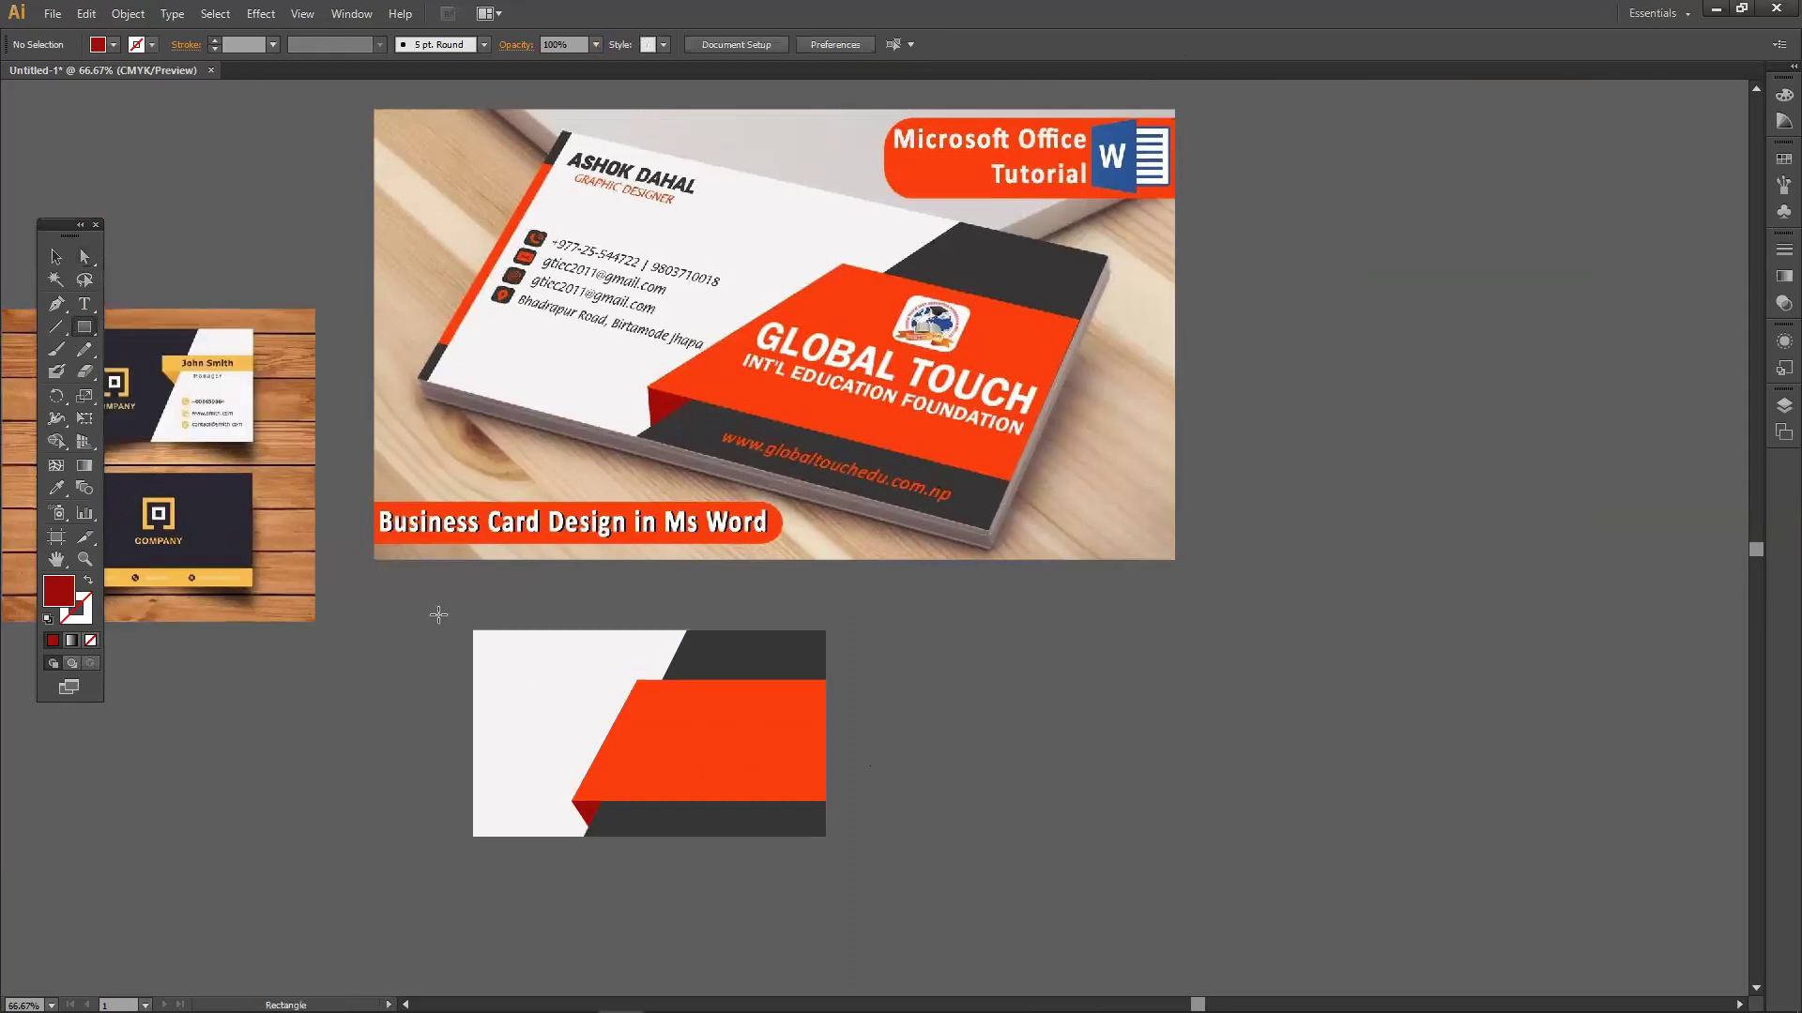
pyautogui.moveTo(473, 631); pyautogui.dragTo(483, 676)
pyautogui.click(55, 256)
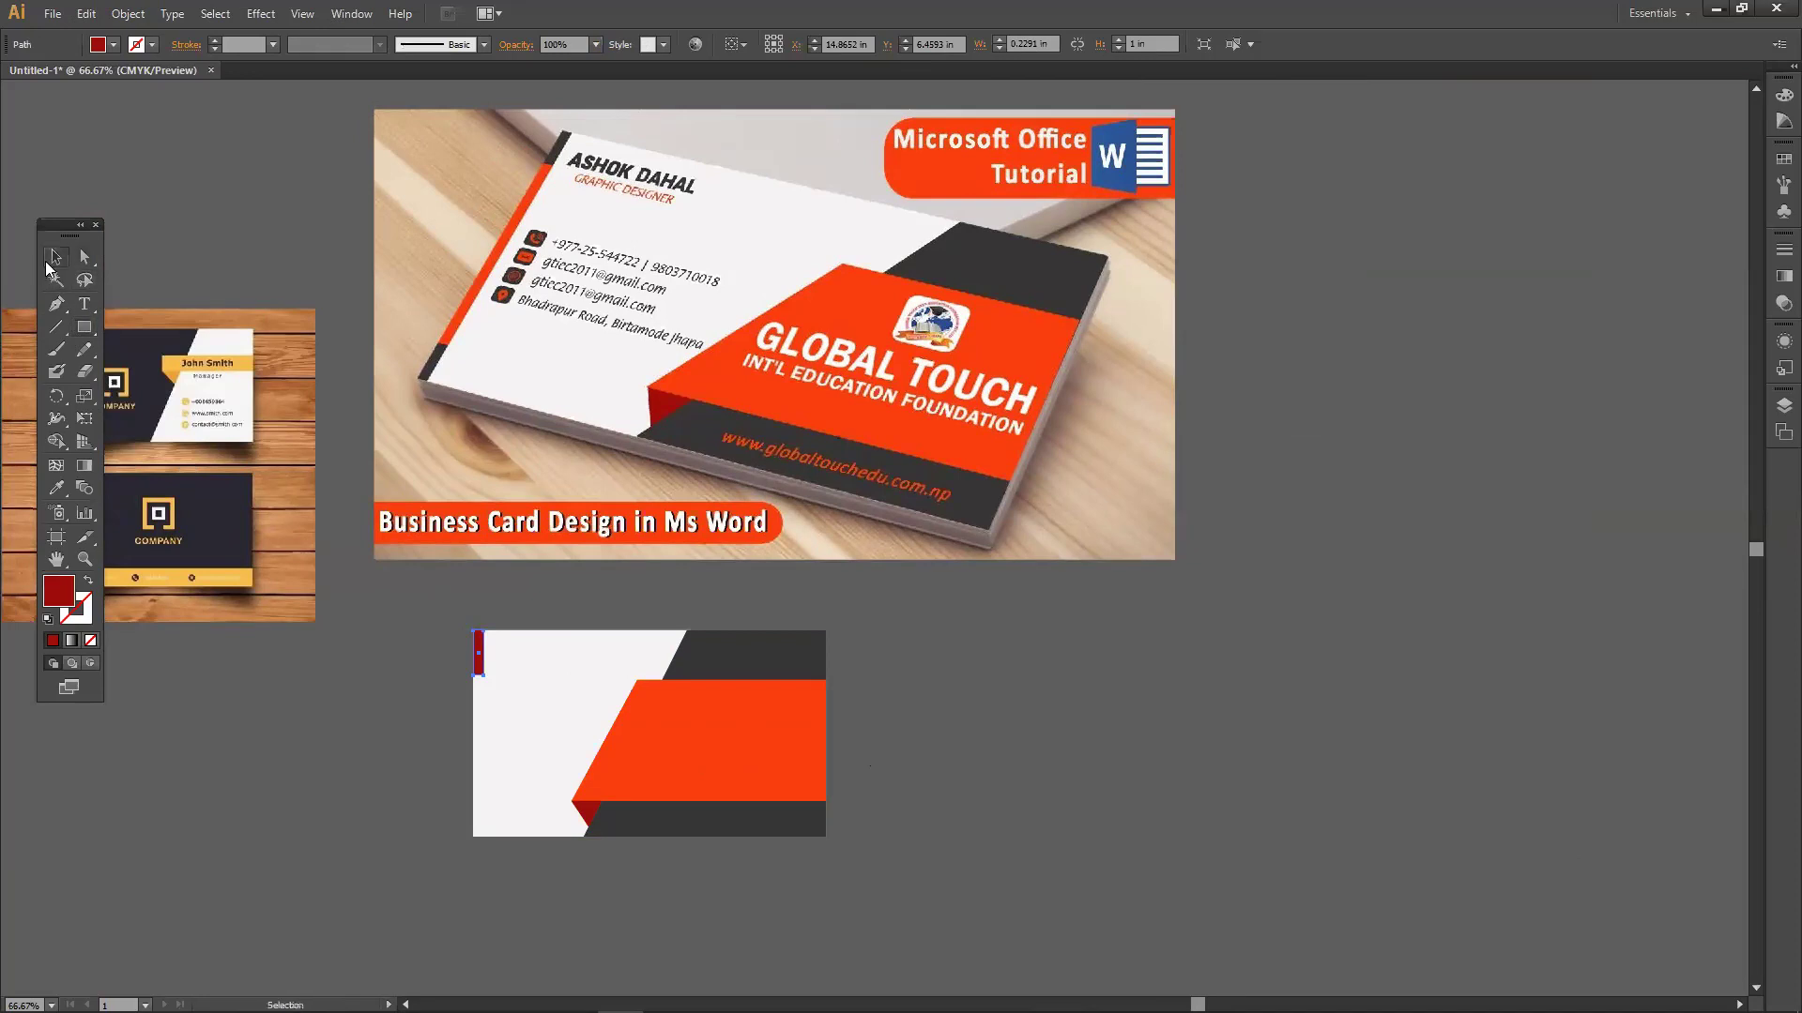
pyautogui.click(372, 777)
# Draw a thin black strip down the card's left edge, with a small rectangle below it.
pyautogui.click(85, 326)
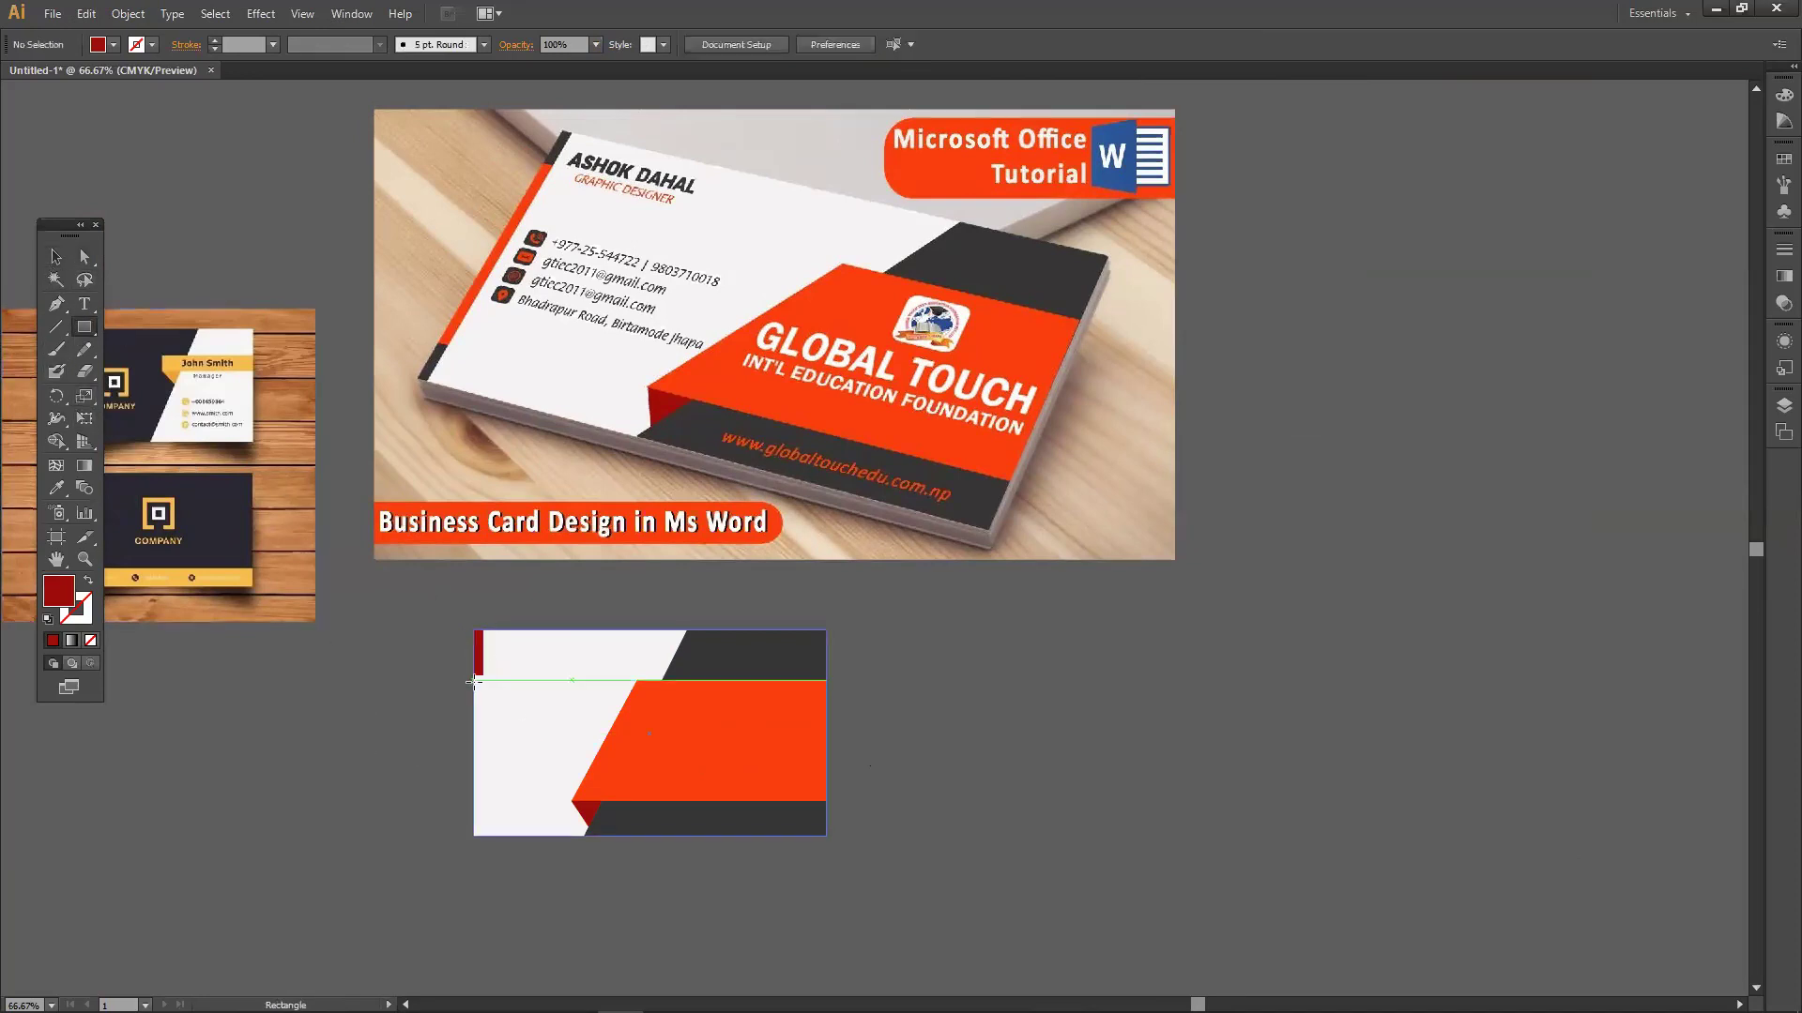
pyautogui.moveTo(474, 679); pyautogui.dragTo(482, 791)
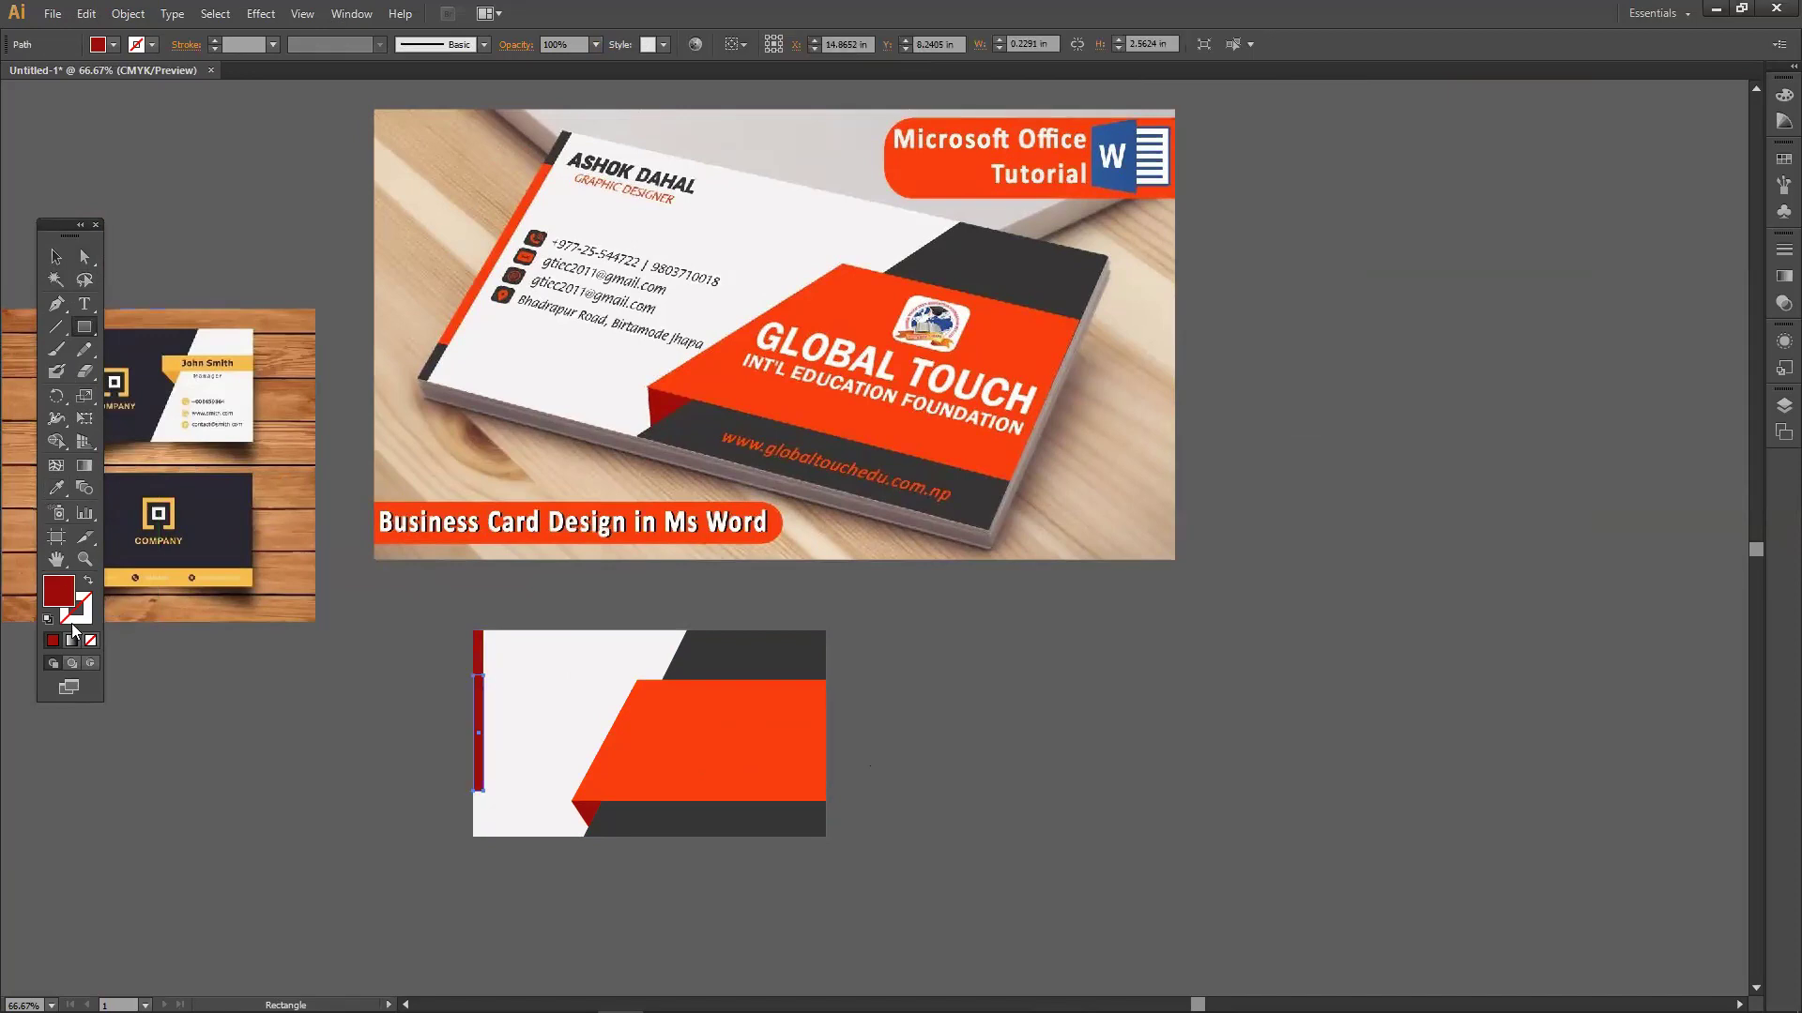
pyautogui.doubleClick(60, 593)
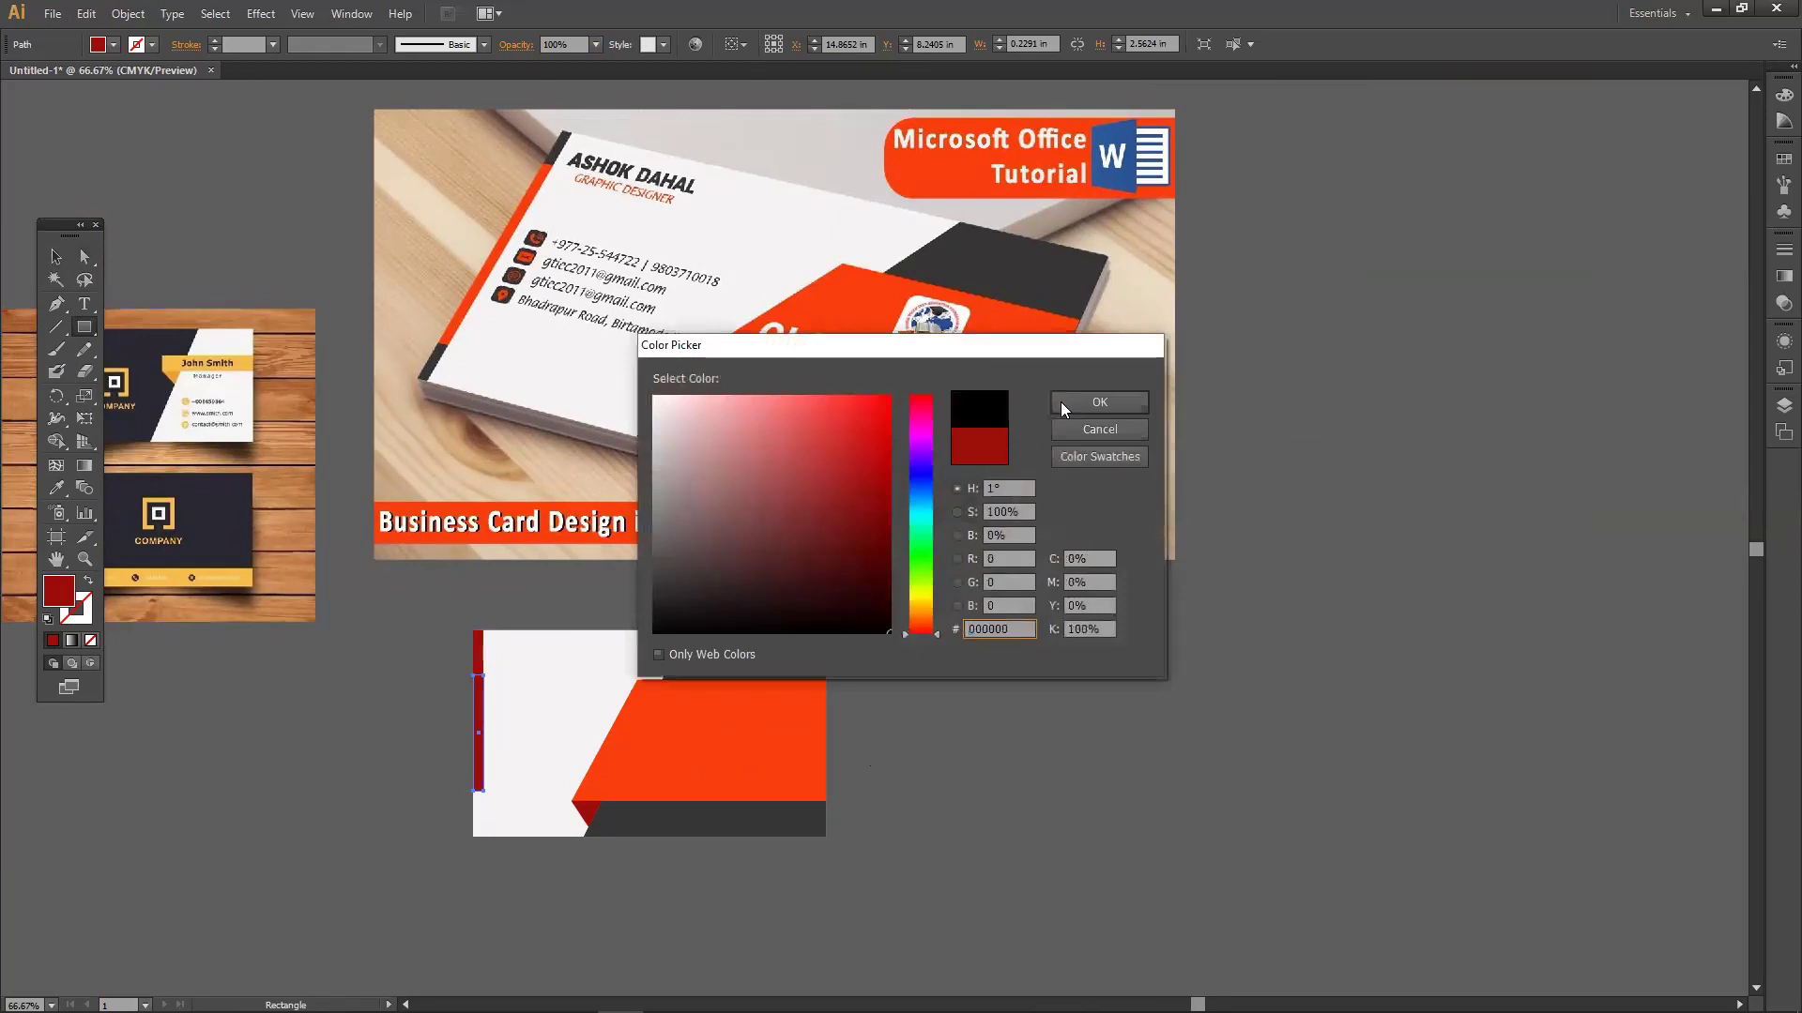
pyautogui.click(1064, 402)
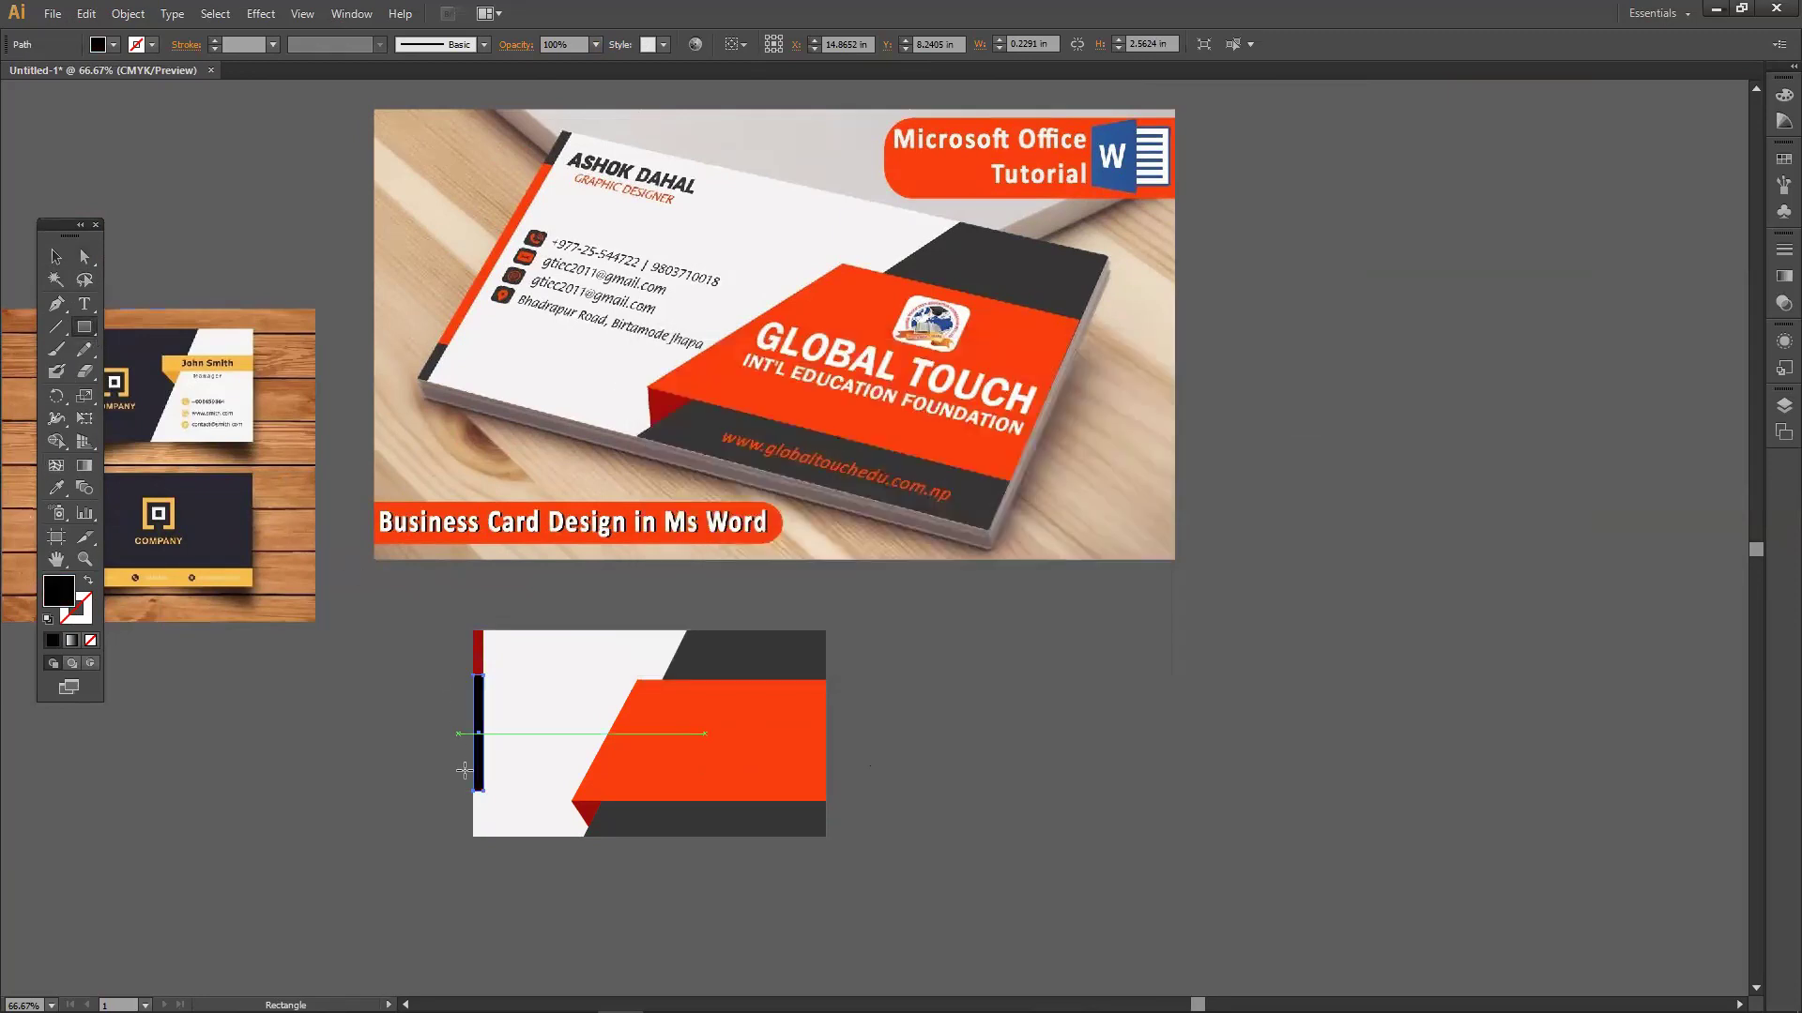
pyautogui.moveTo(474, 791); pyautogui.dragTo(484, 835)
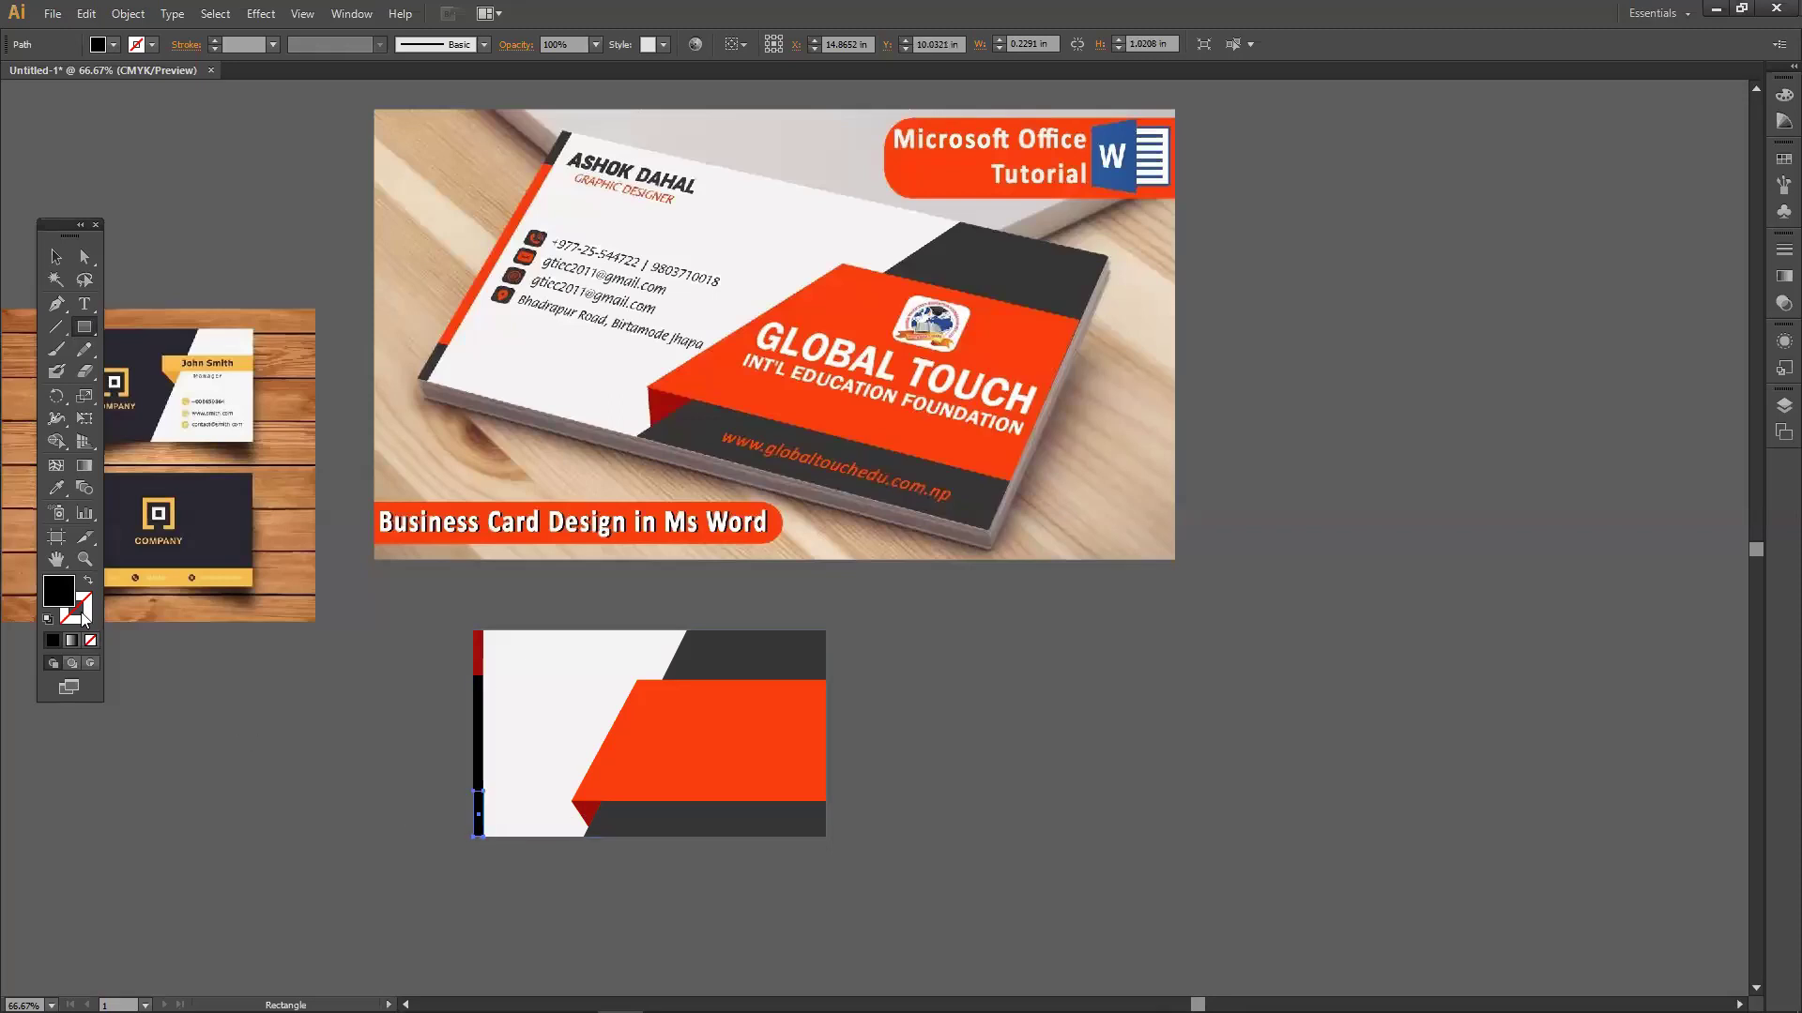
pyautogui.click(56, 487)
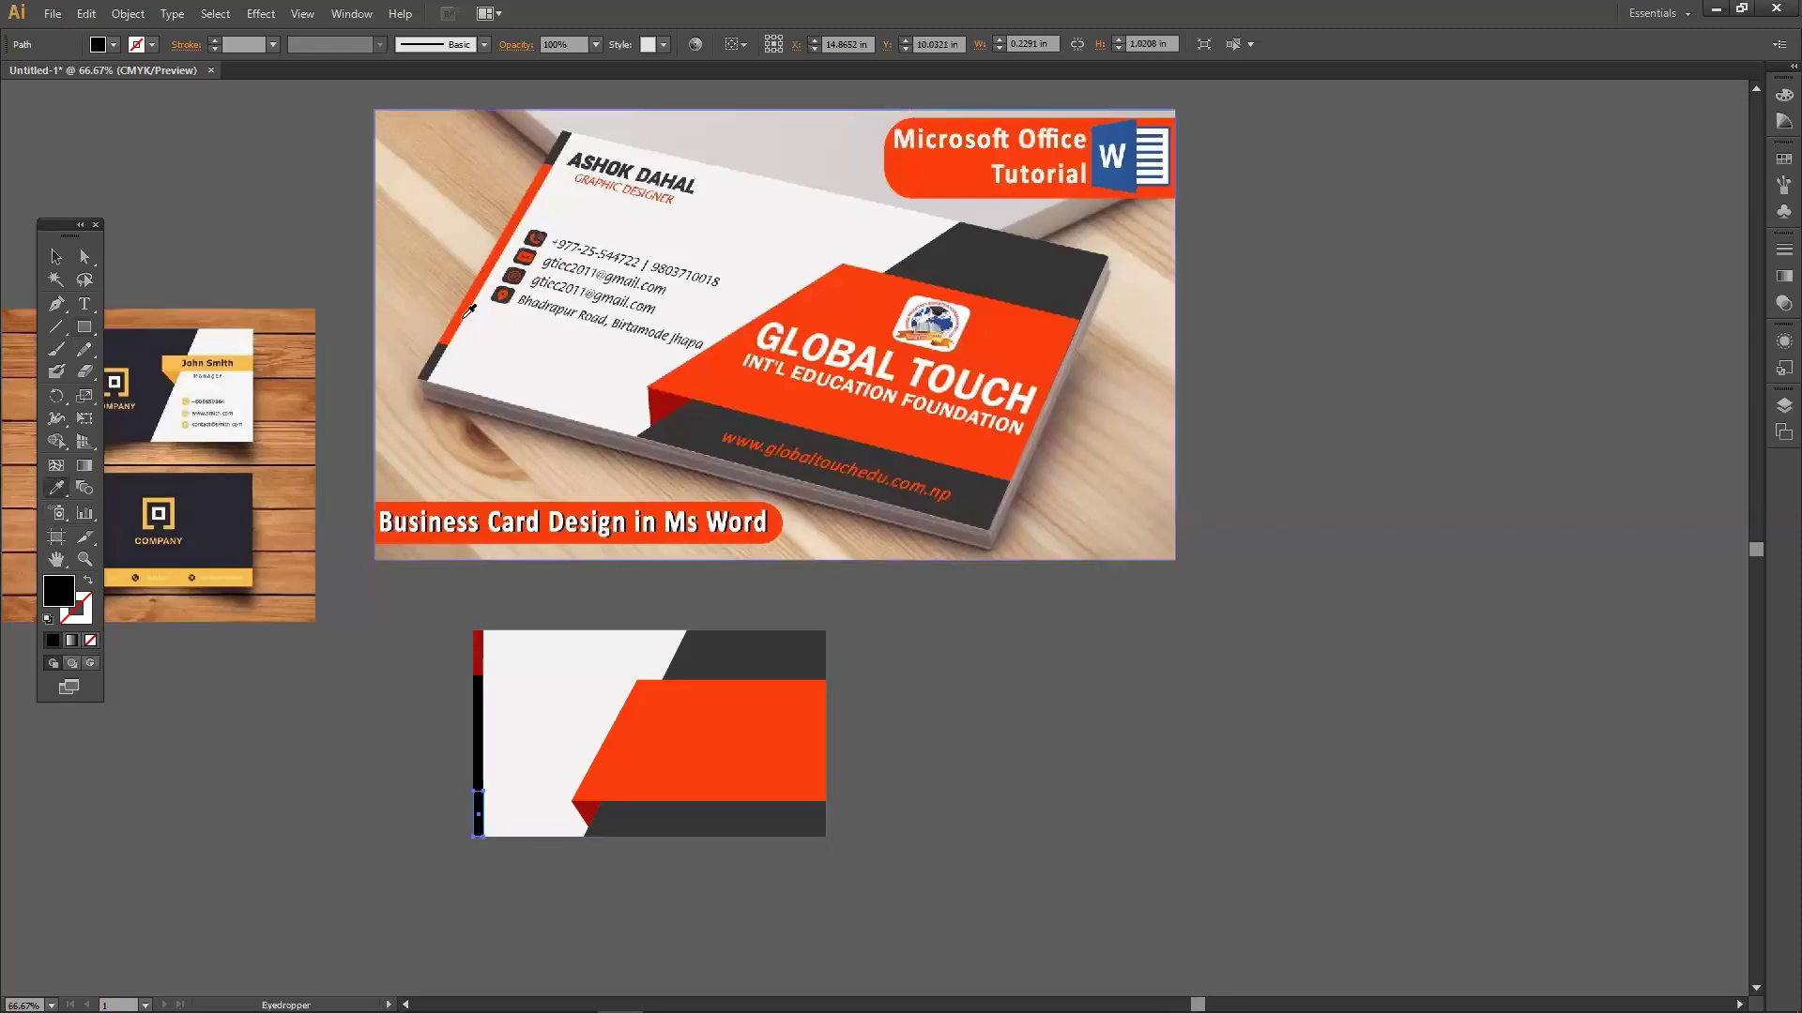
# Fill the small bottom rectangle with the reference's dark red.
pyautogui.click(479, 645)
pyautogui.click(52, 261)
pyautogui.click(294, 828)
pyautogui.scroll(-2, 376, 778)
pyautogui.hscroll(2, 375, 779)
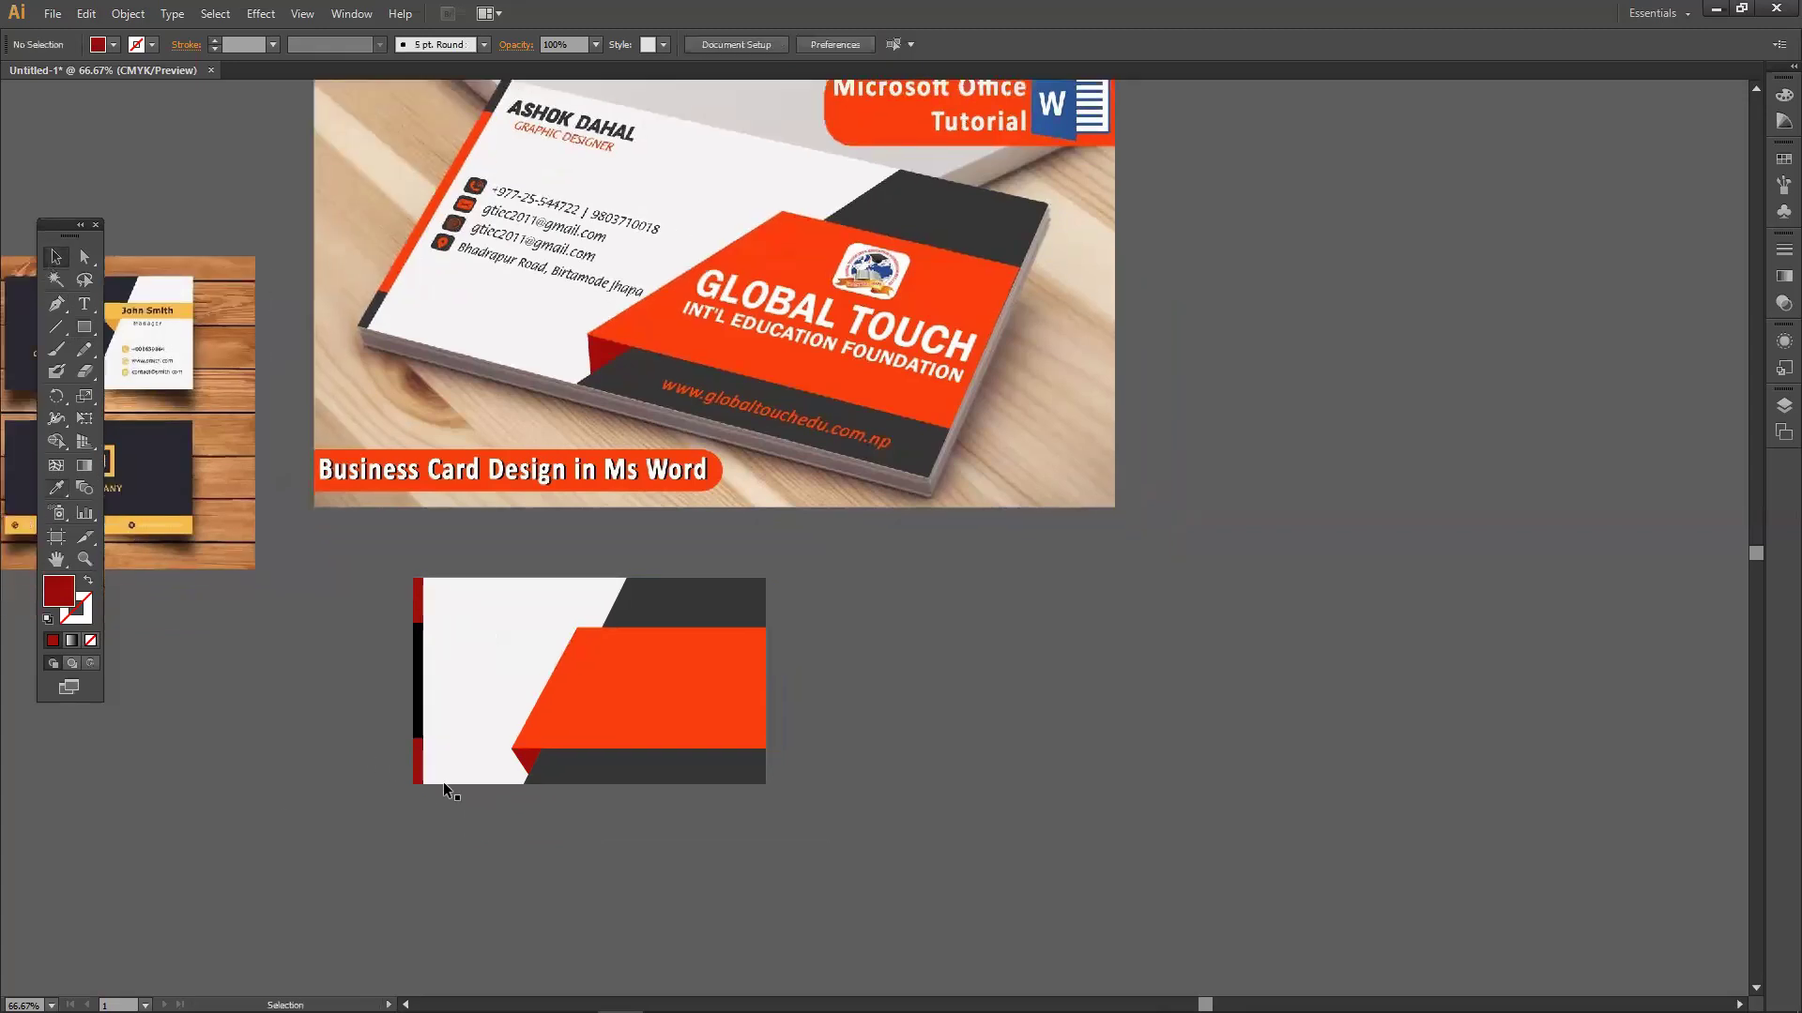
# Change the dark grey panels' fill to black (#000000).
pyautogui.click(620, 775)
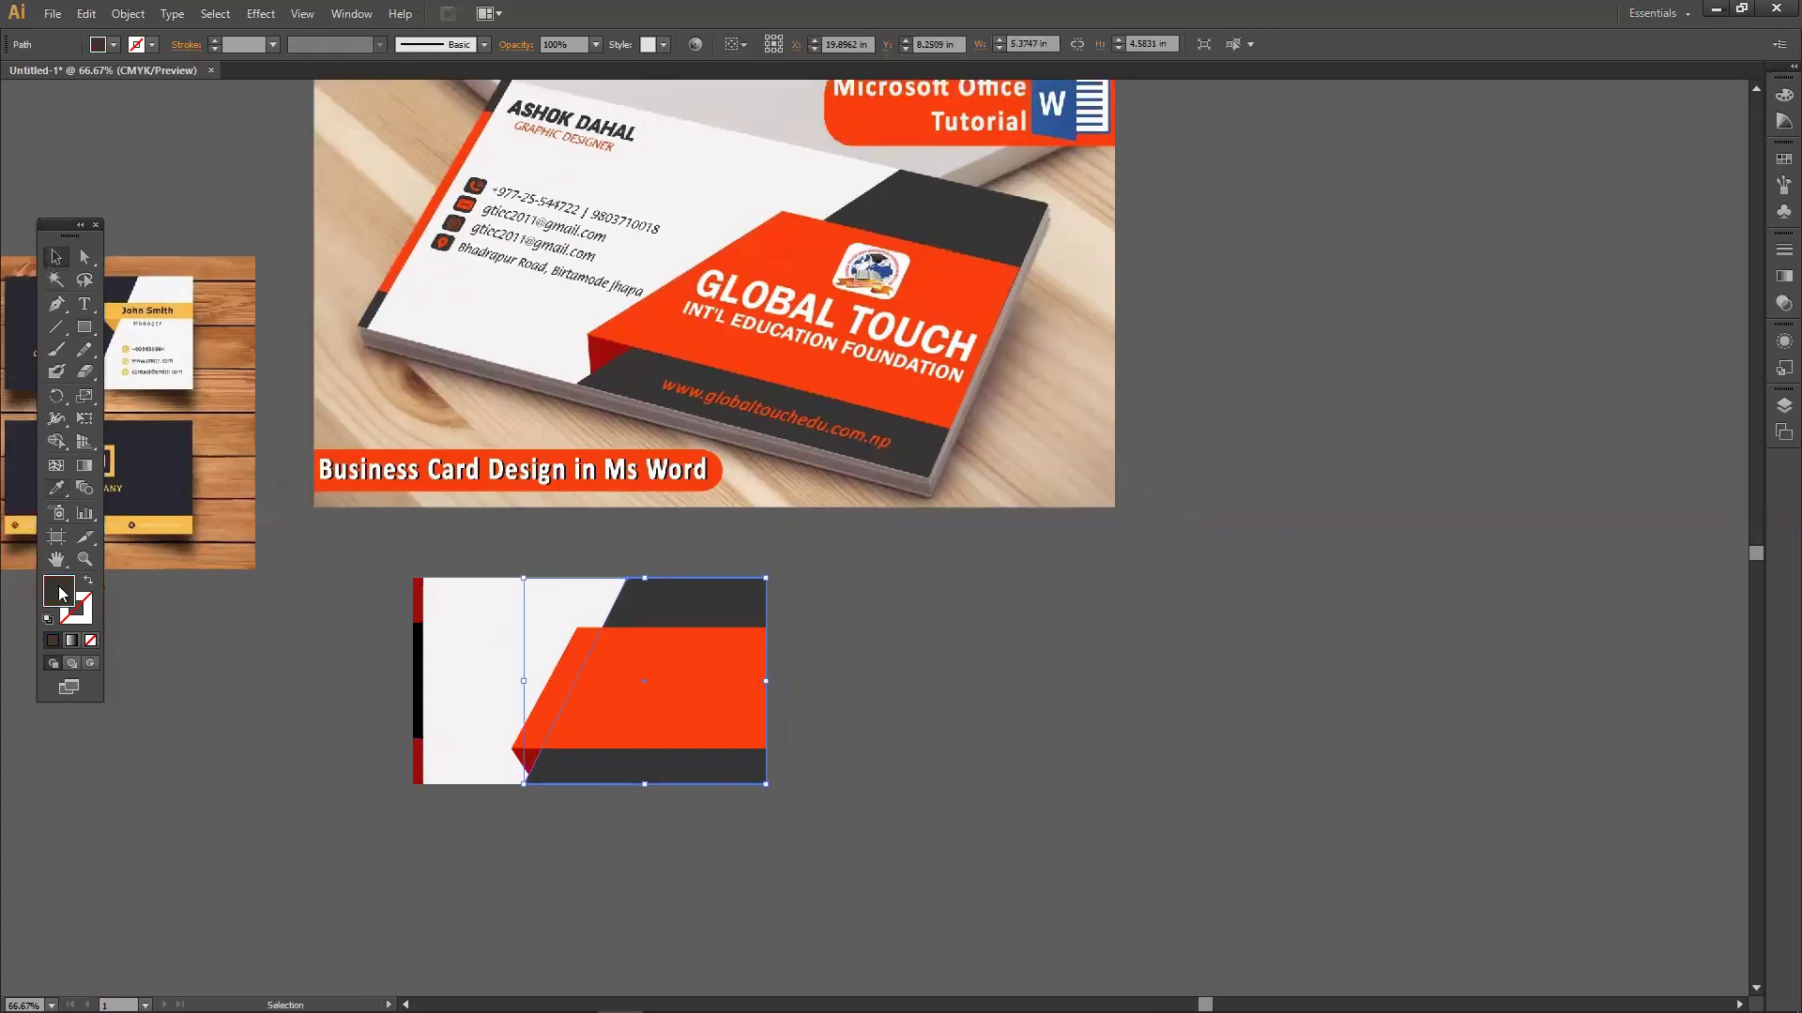
pyautogui.doubleClick(62, 594)
pyautogui.click(888, 632)
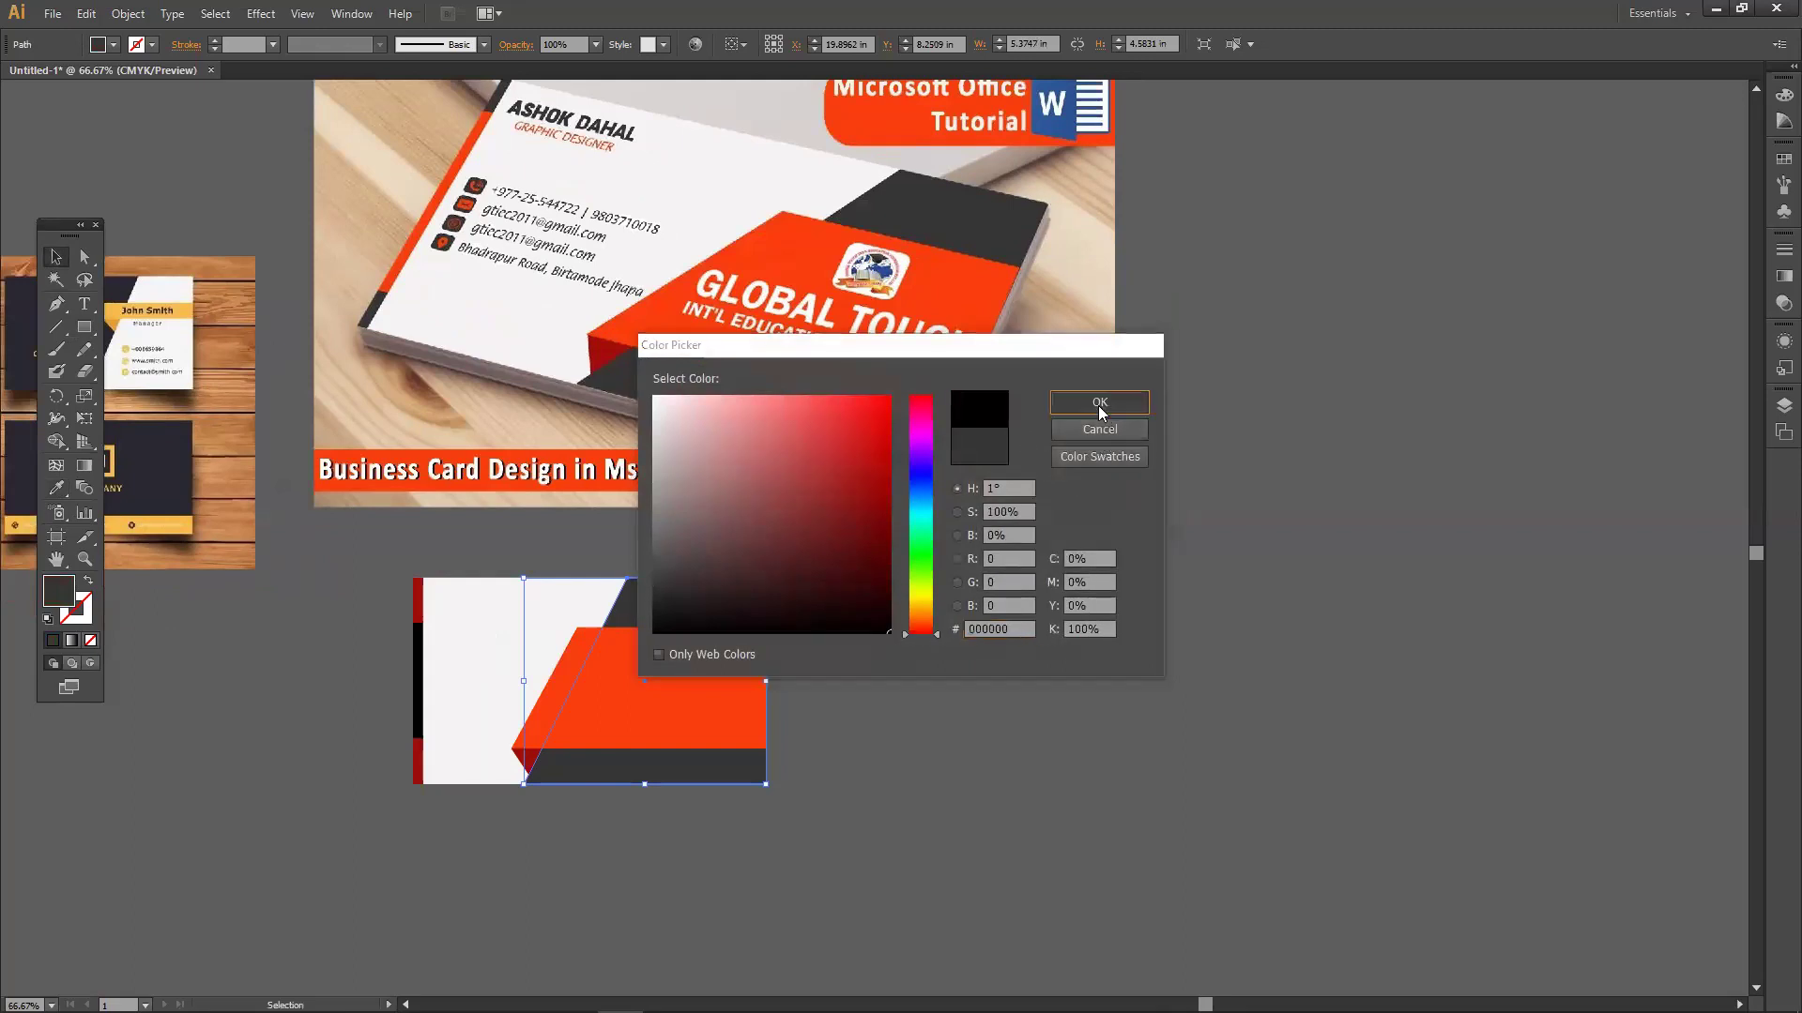
pyautogui.click(1100, 411)
pyautogui.click(1061, 706)
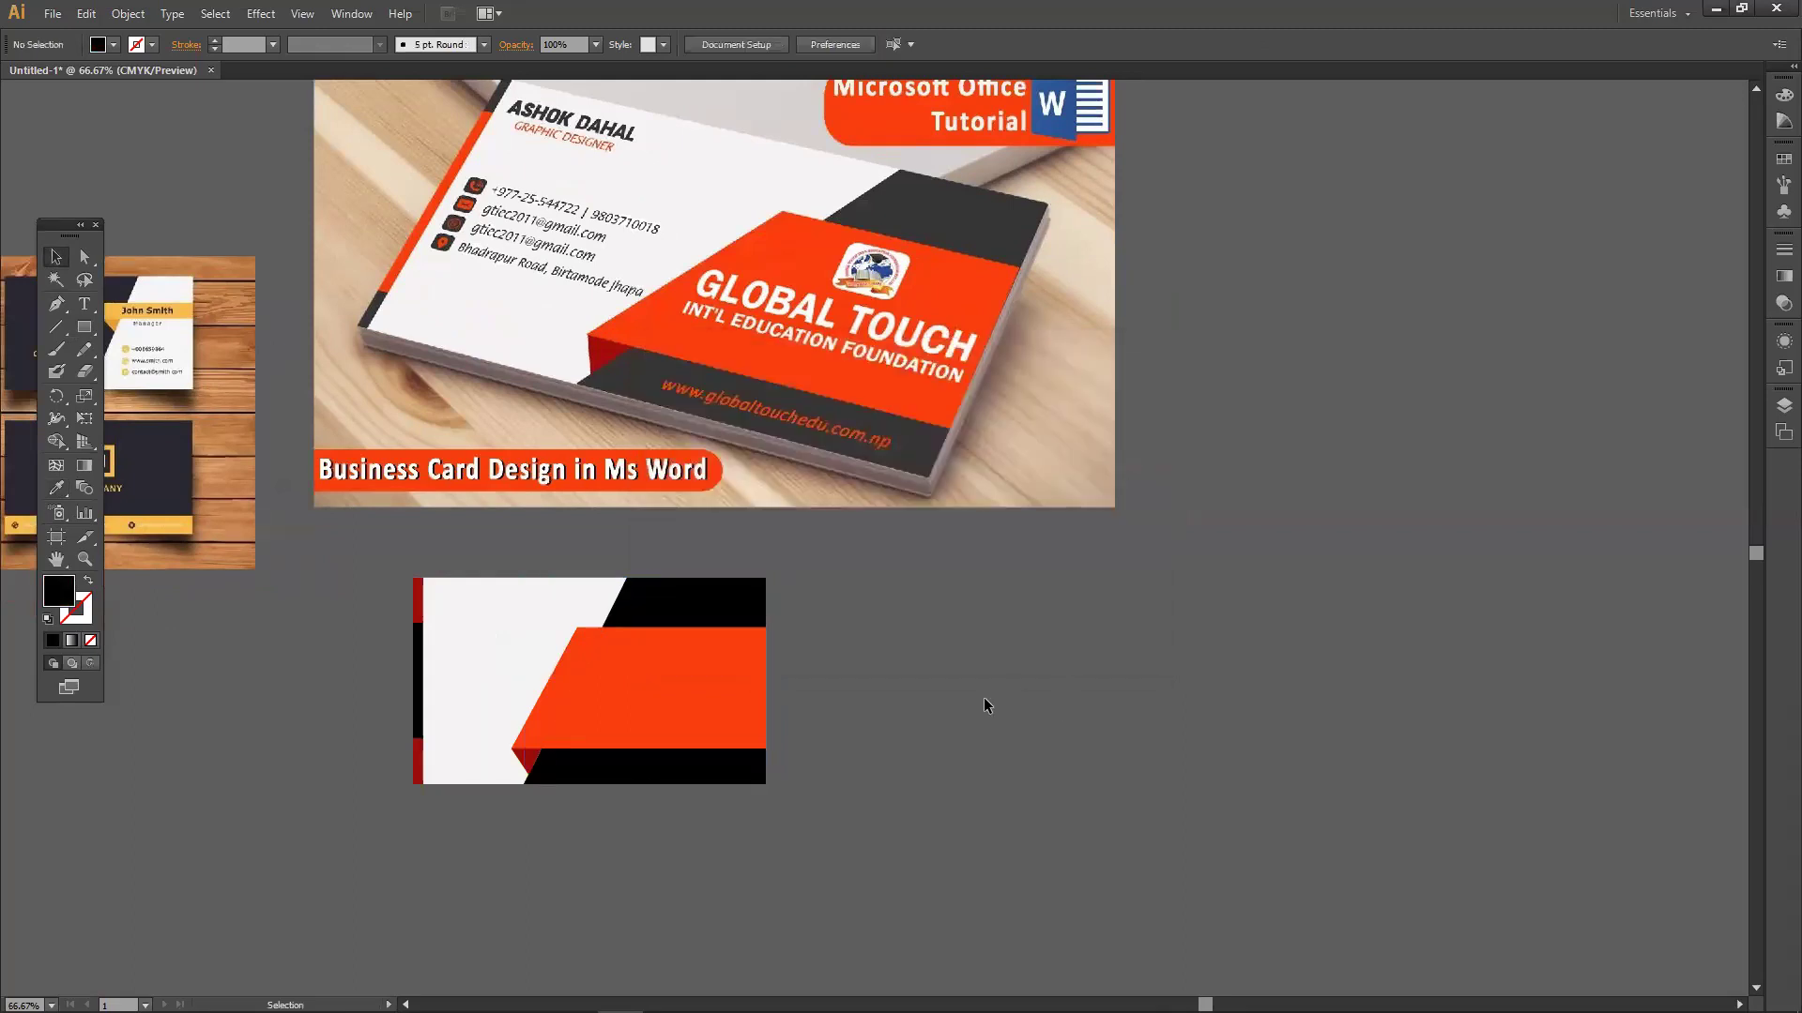
# Stretch the card's left edge further left.
pyautogui.moveTo(396, 560); pyautogui.dragTo(499, 791)
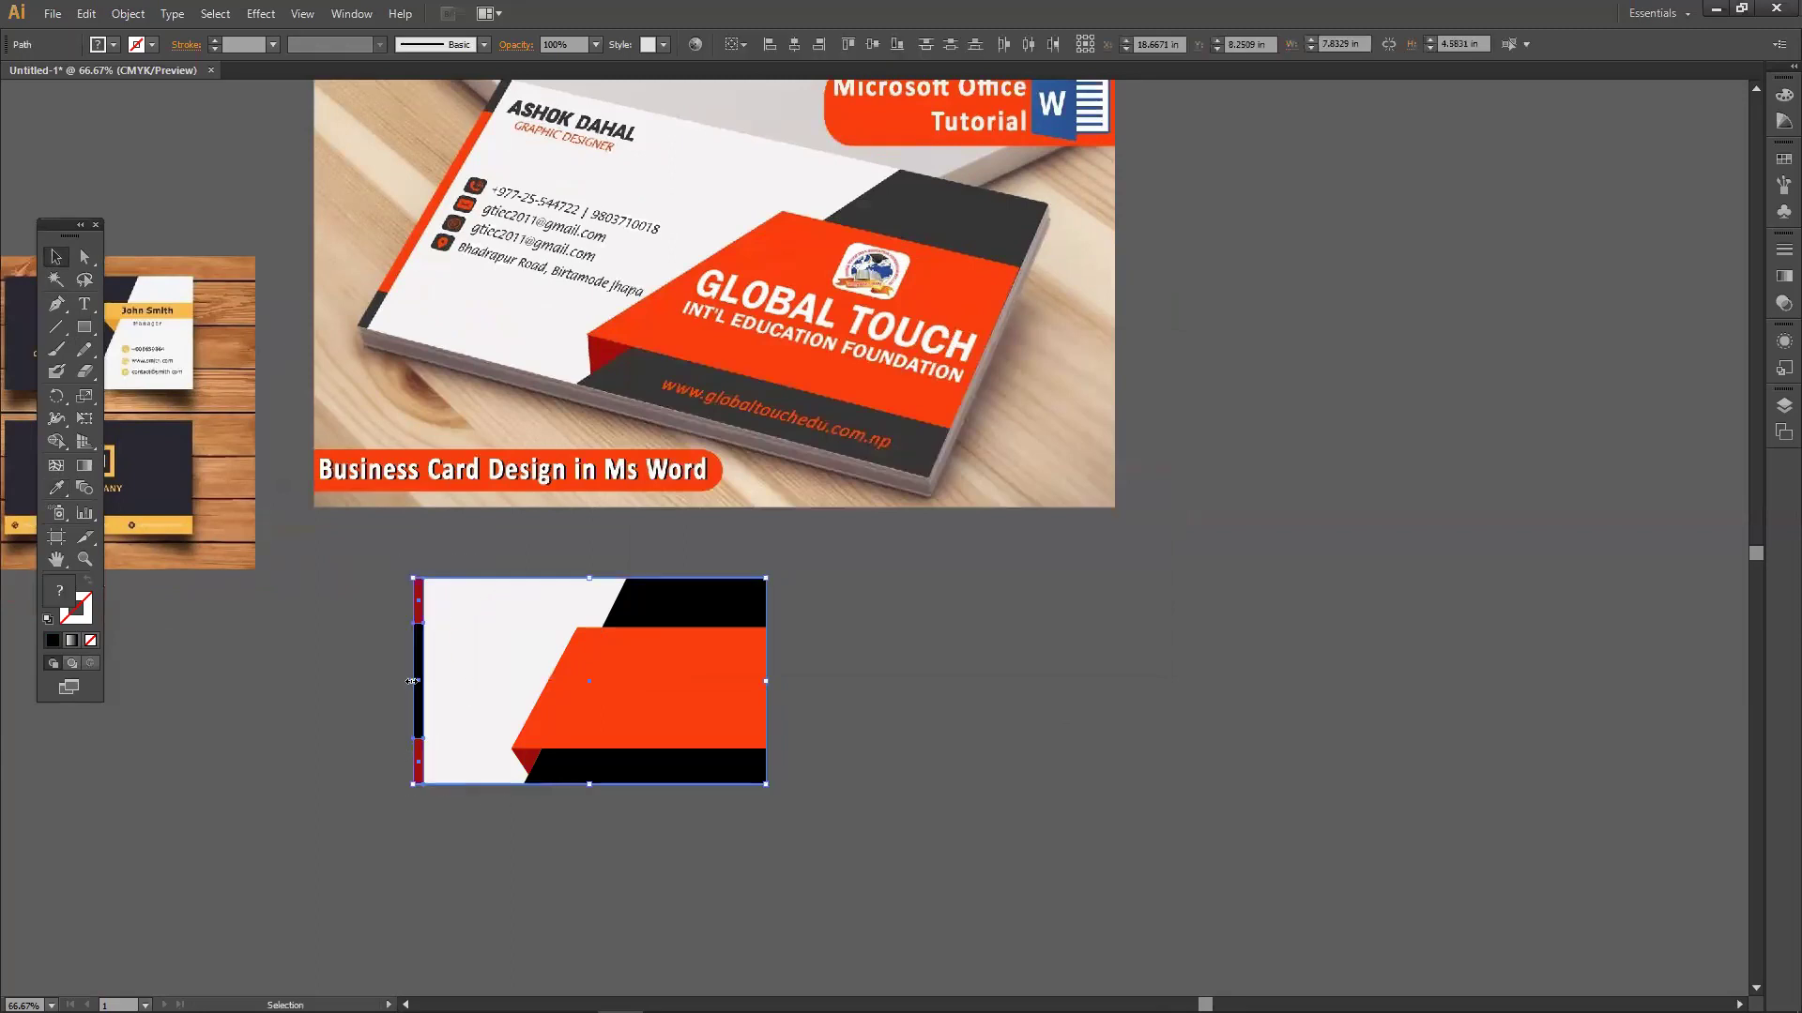
pyautogui.moveTo(388, 688); pyautogui.dragTo(389, 688)
pyautogui.click(963, 722)
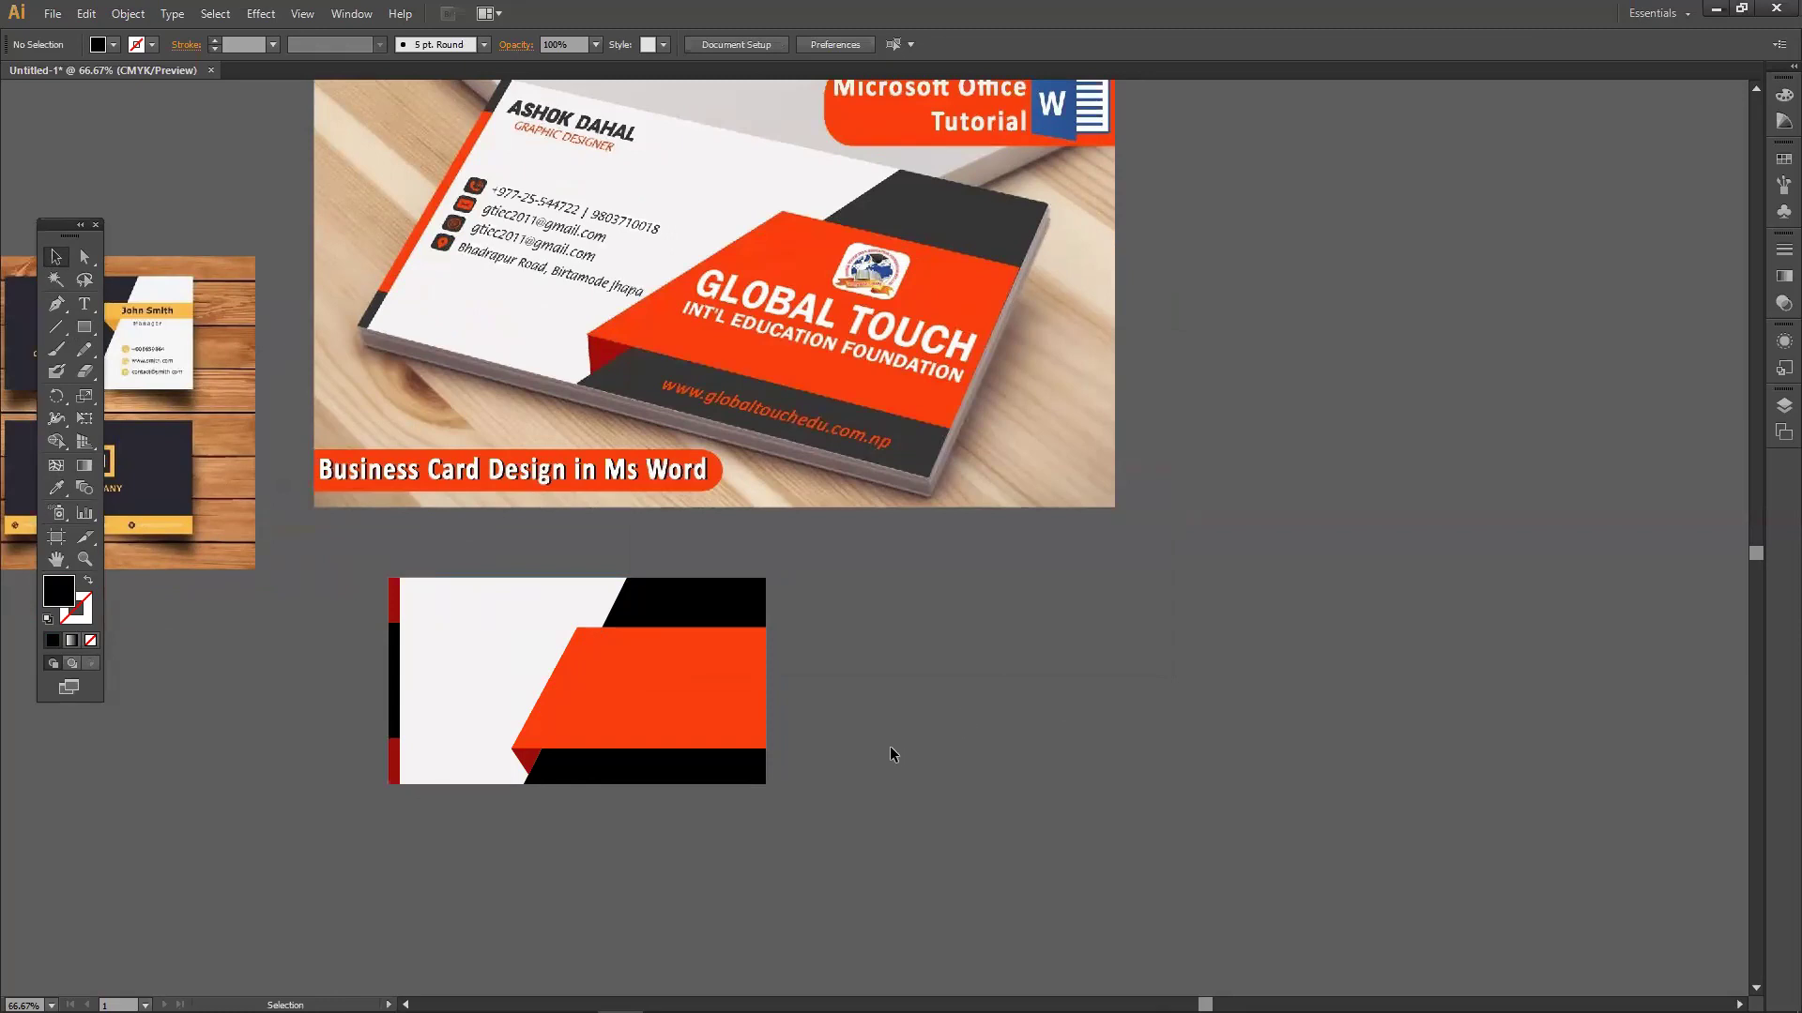
pyautogui.scroll(1, 889, 746)
pyautogui.press('m')
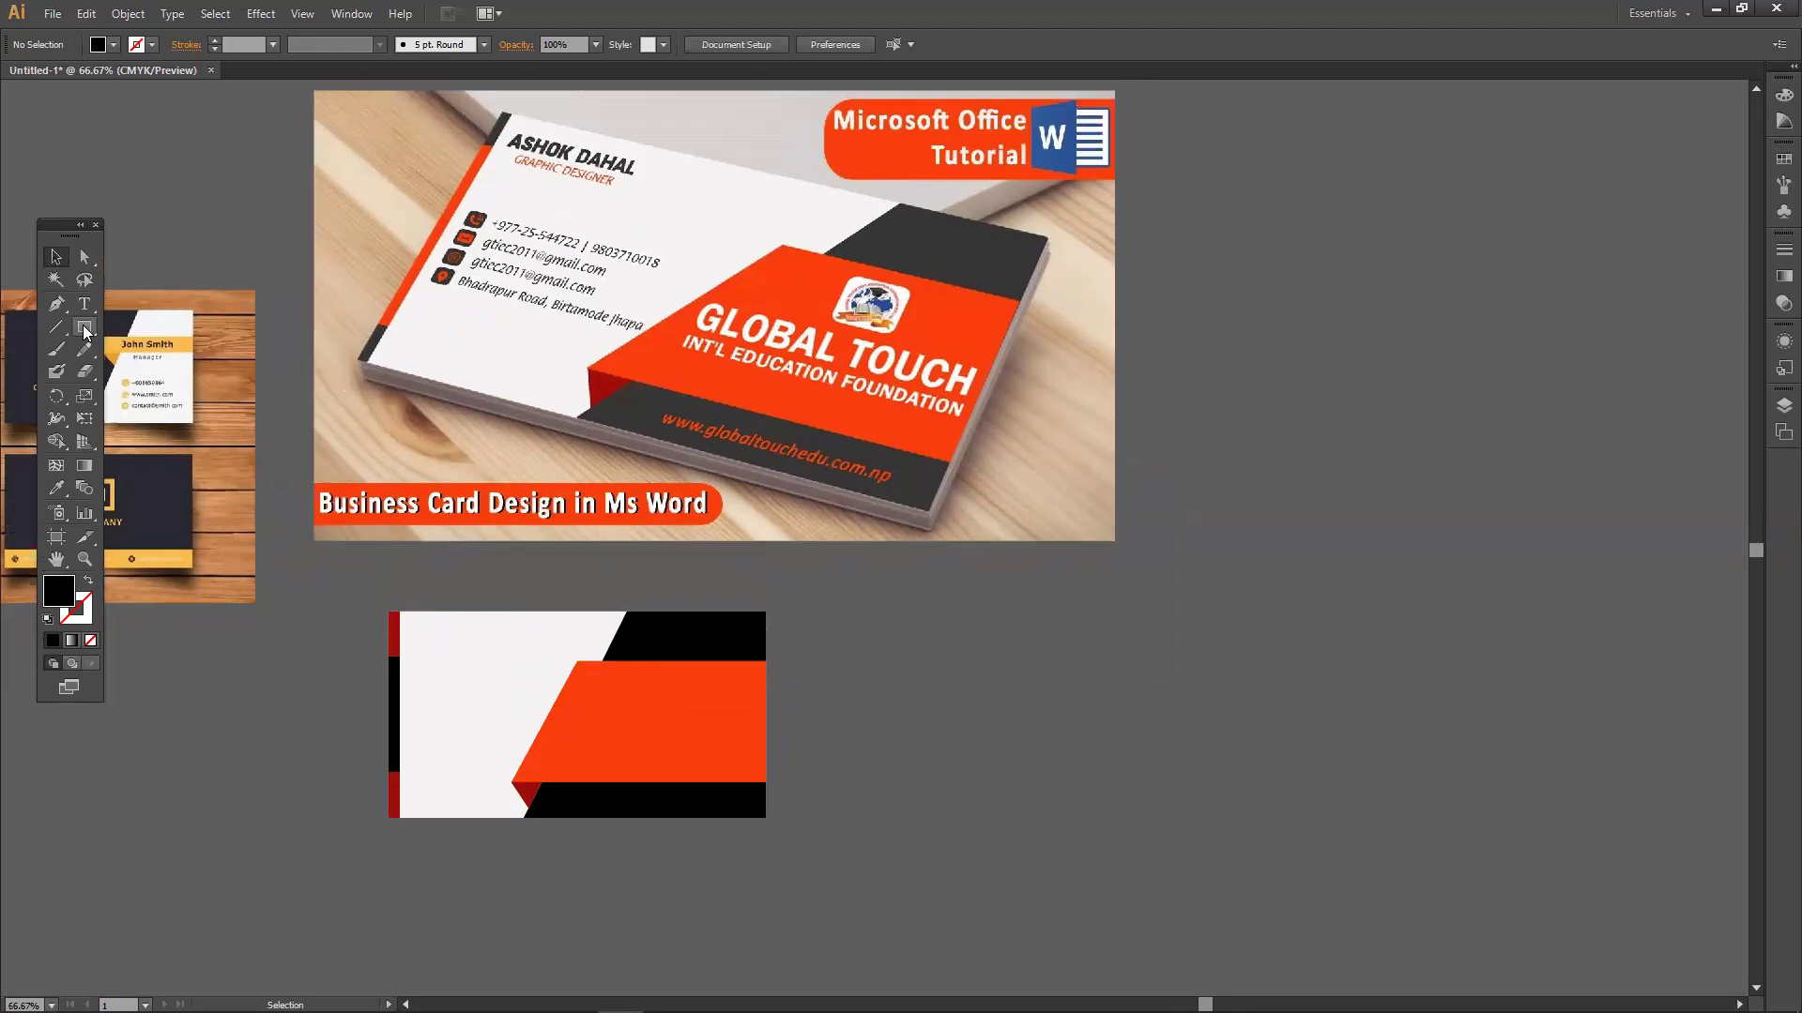
pyautogui.moveTo(884, 642); pyautogui.dragTo(1047, 746)
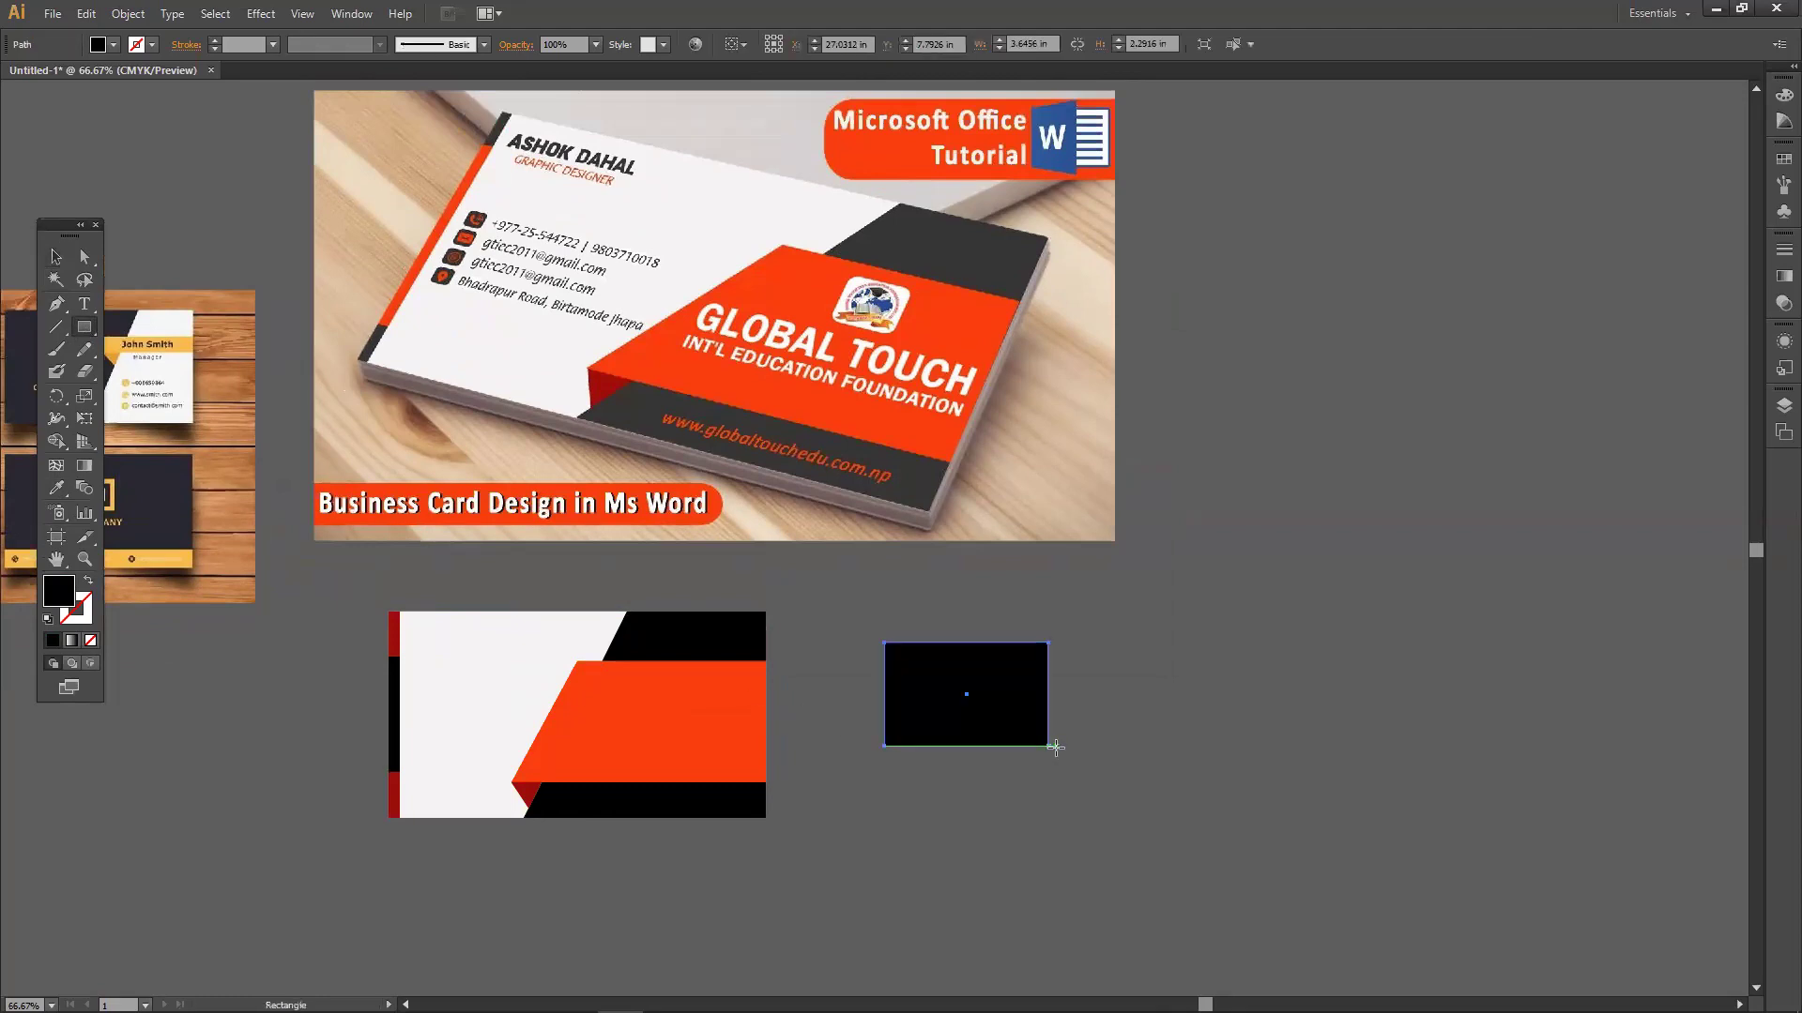
pyautogui.scroll(-2, 1047, 746)
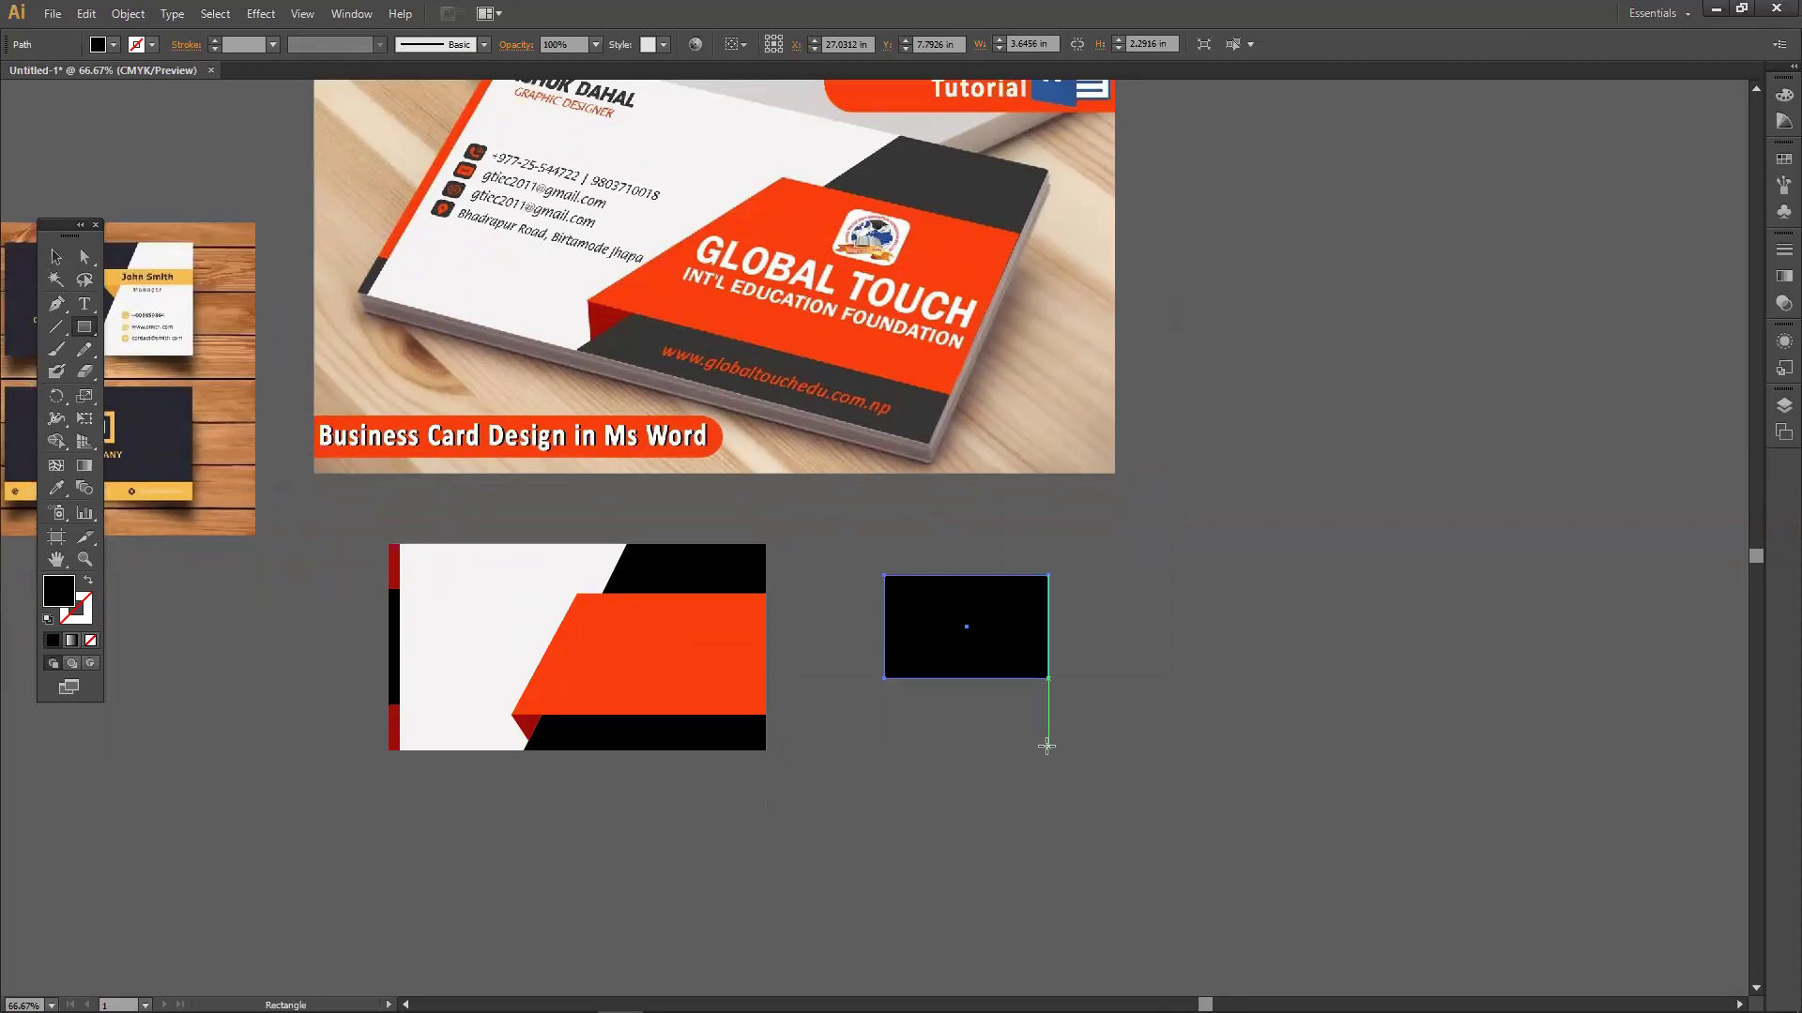
pyautogui.click(85, 336)
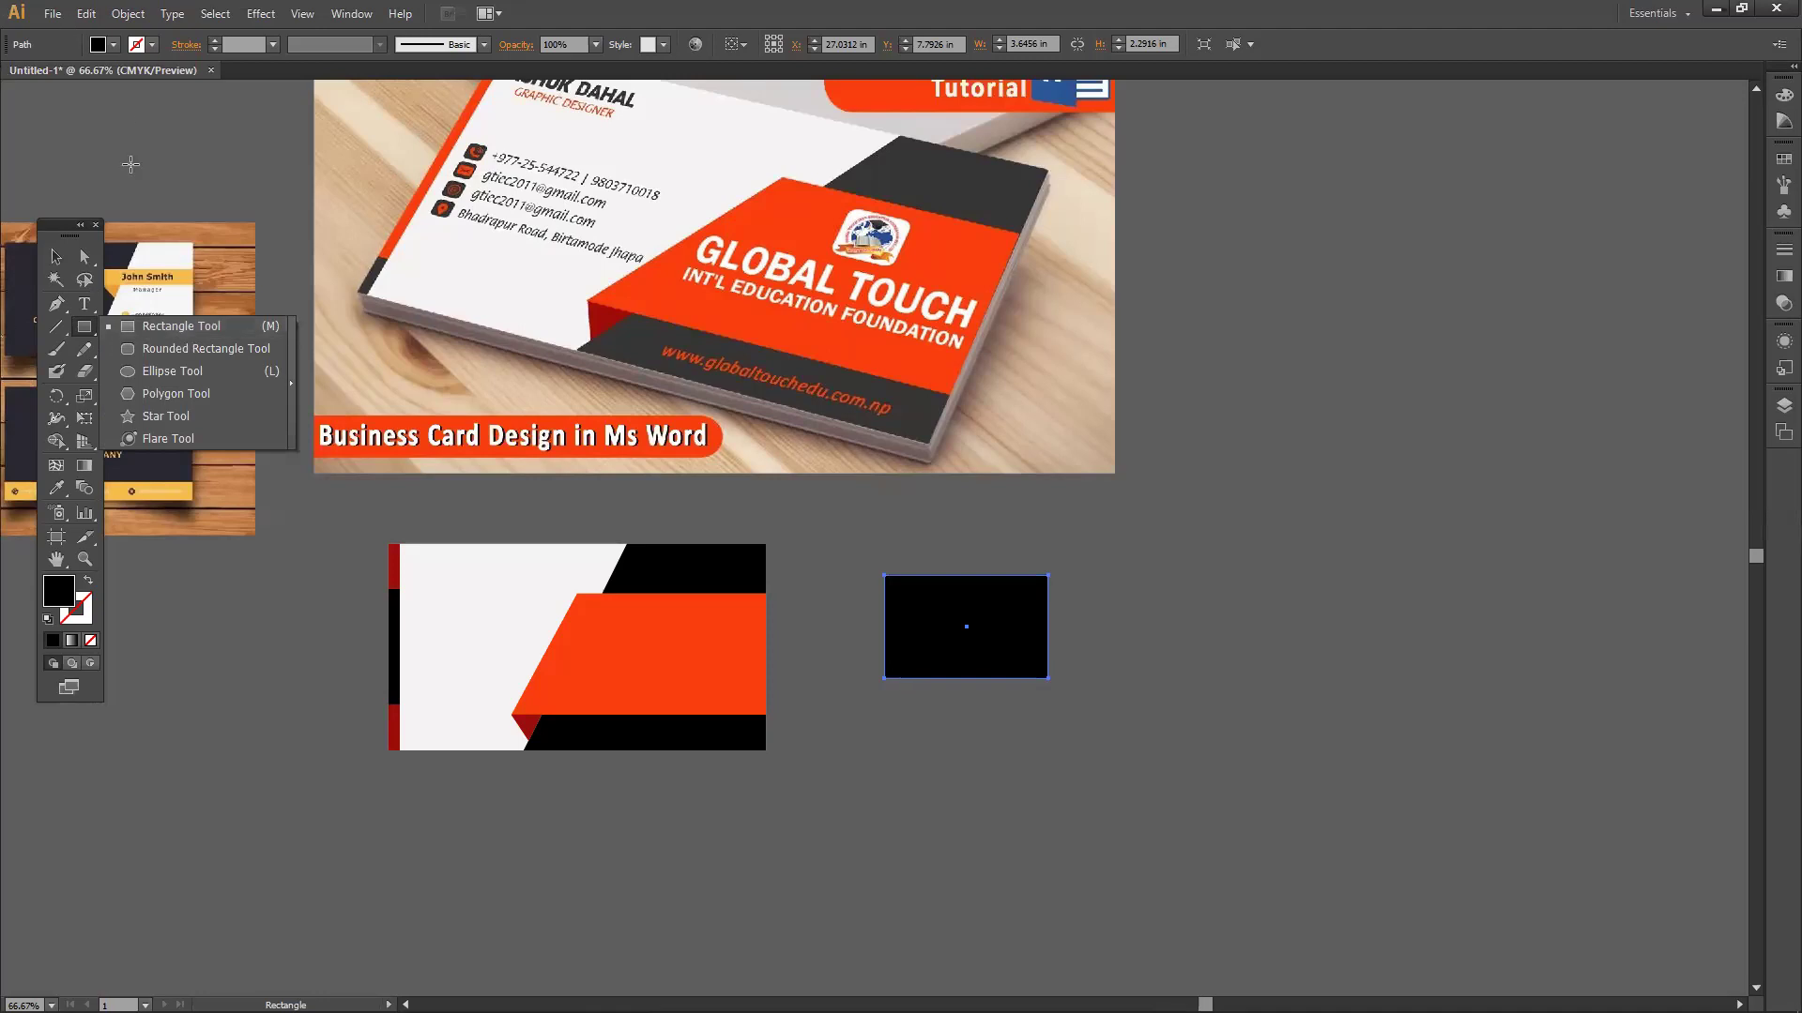
pyautogui.click(49, 257)
pyautogui.moveTo(1027, 649); pyautogui.dragTo(1086, 682)
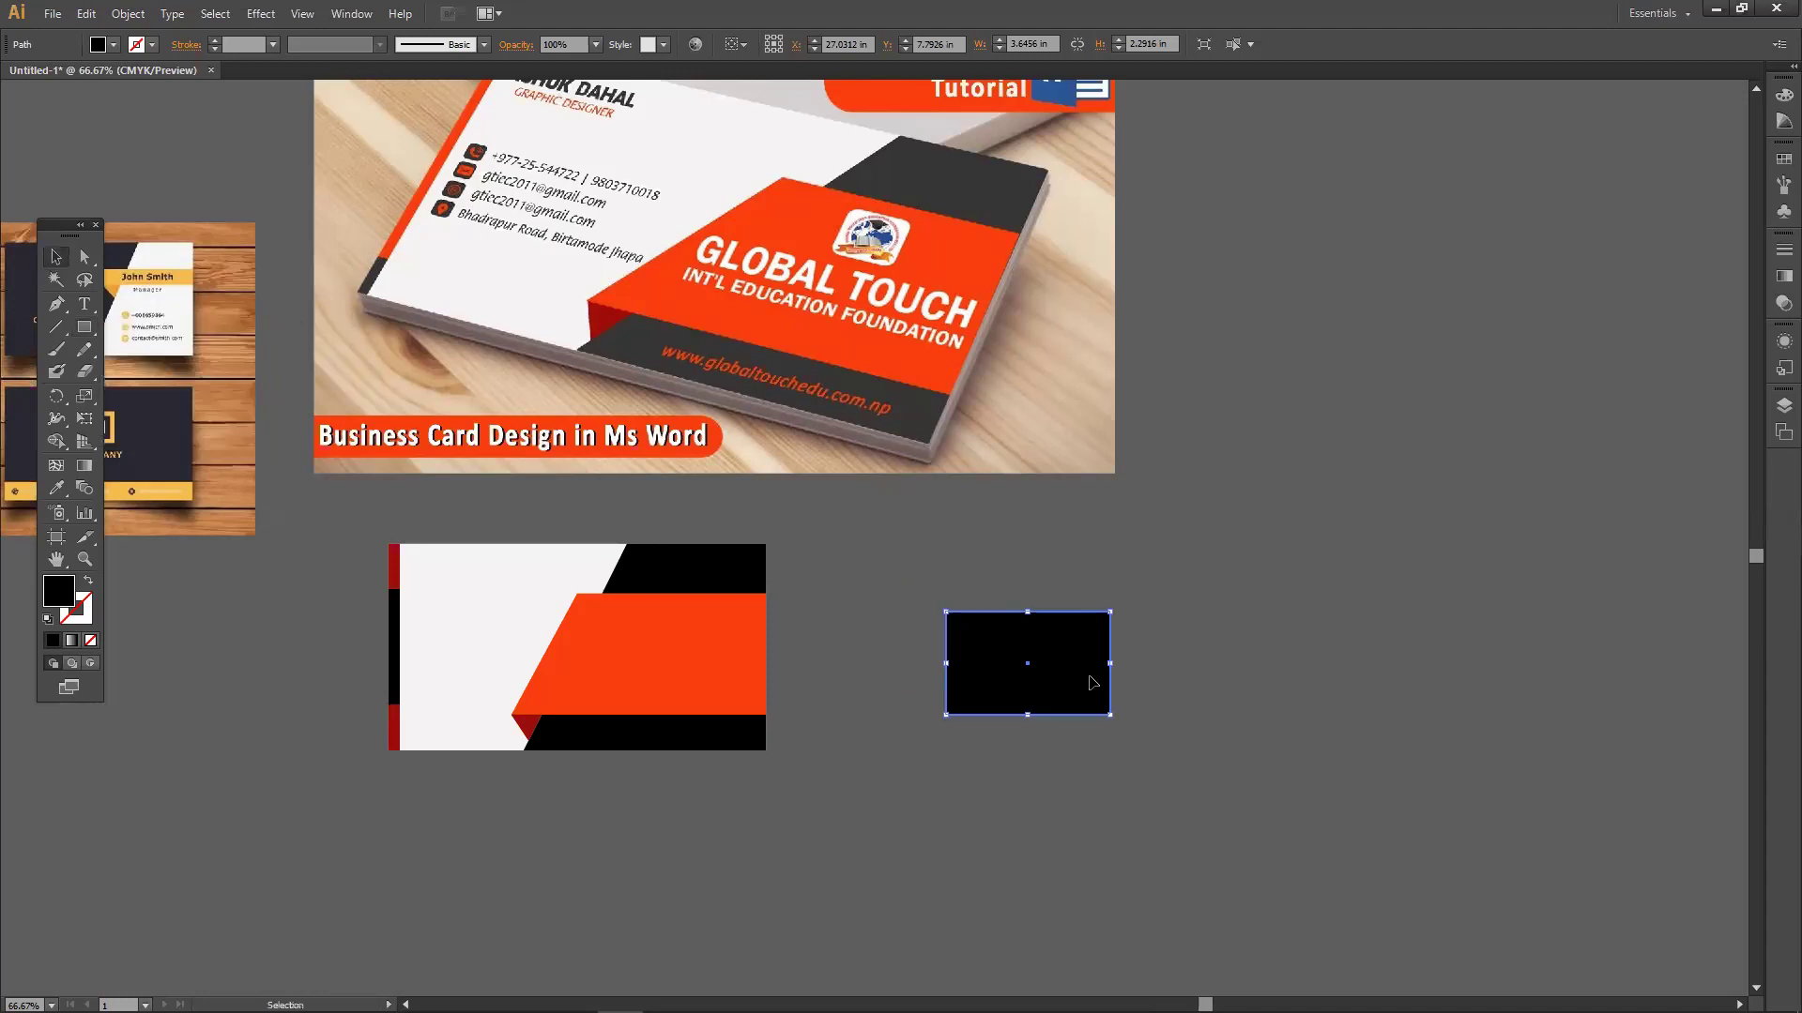
pyautogui.press('Delete')
pyautogui.scroll(-5, 1079, 677)
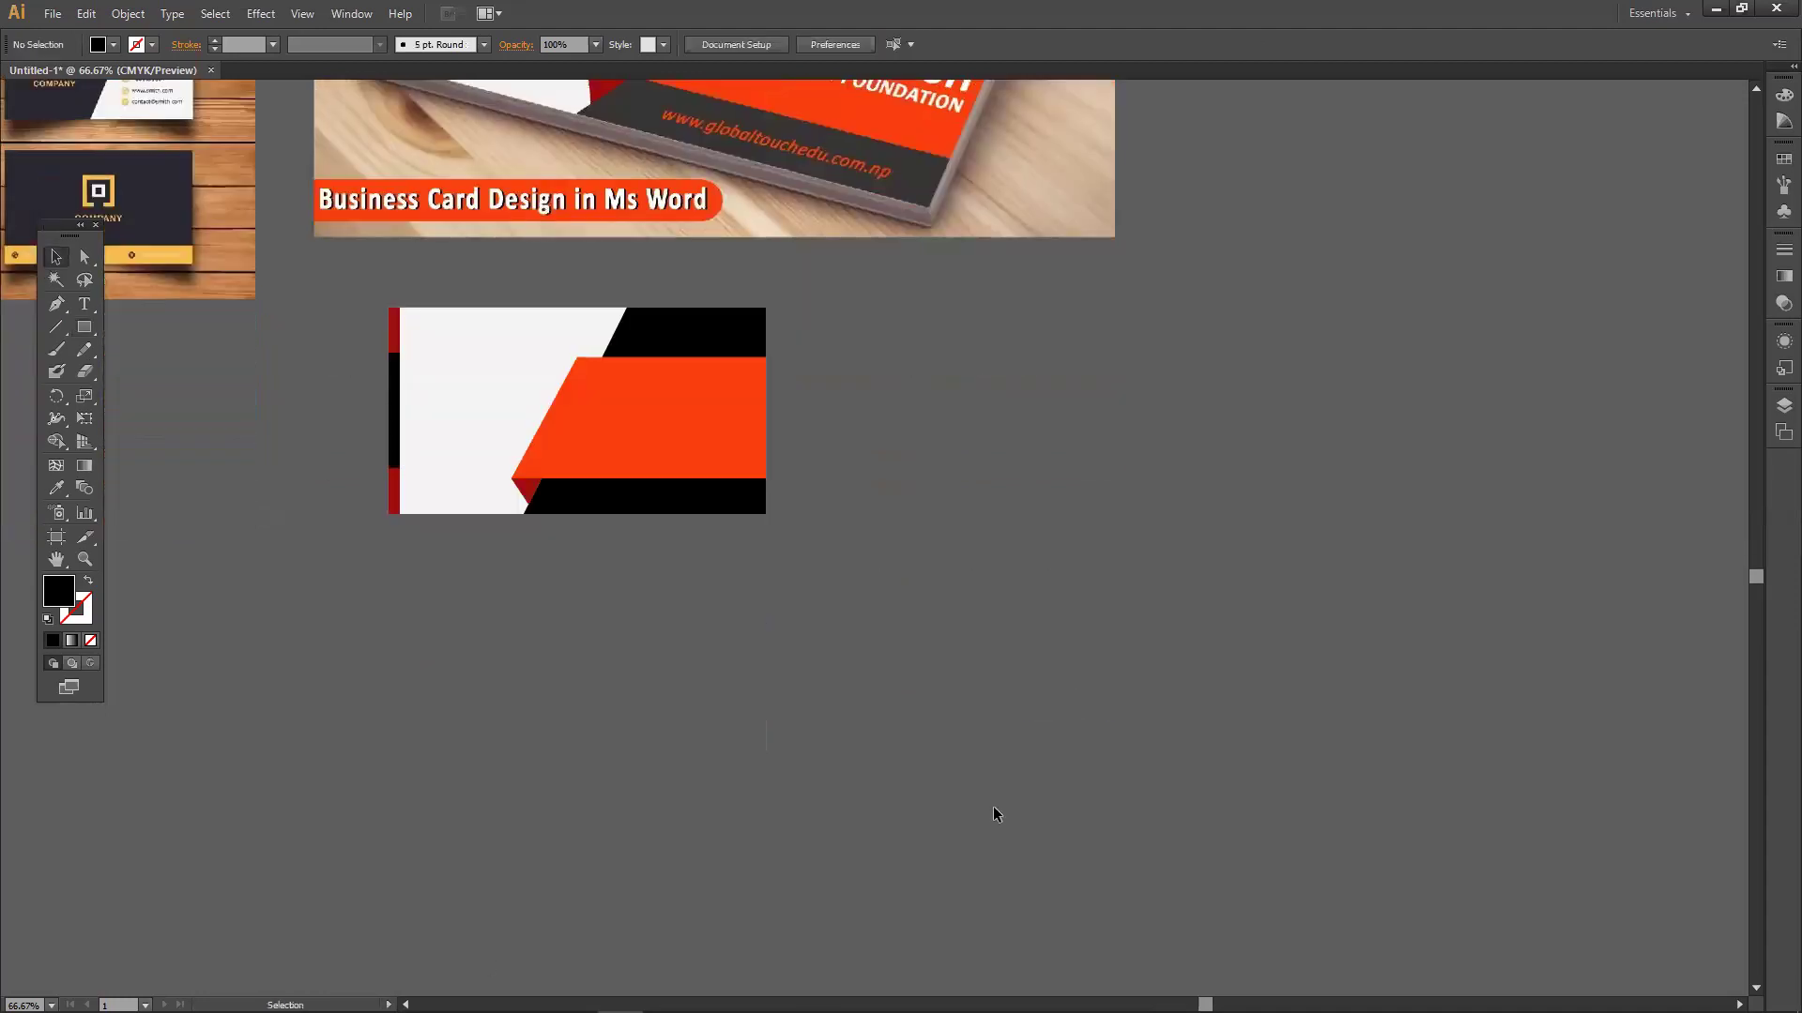
# Preview the white modern business card from the visiting card image results and copy it.
pyautogui.click(345, 994)
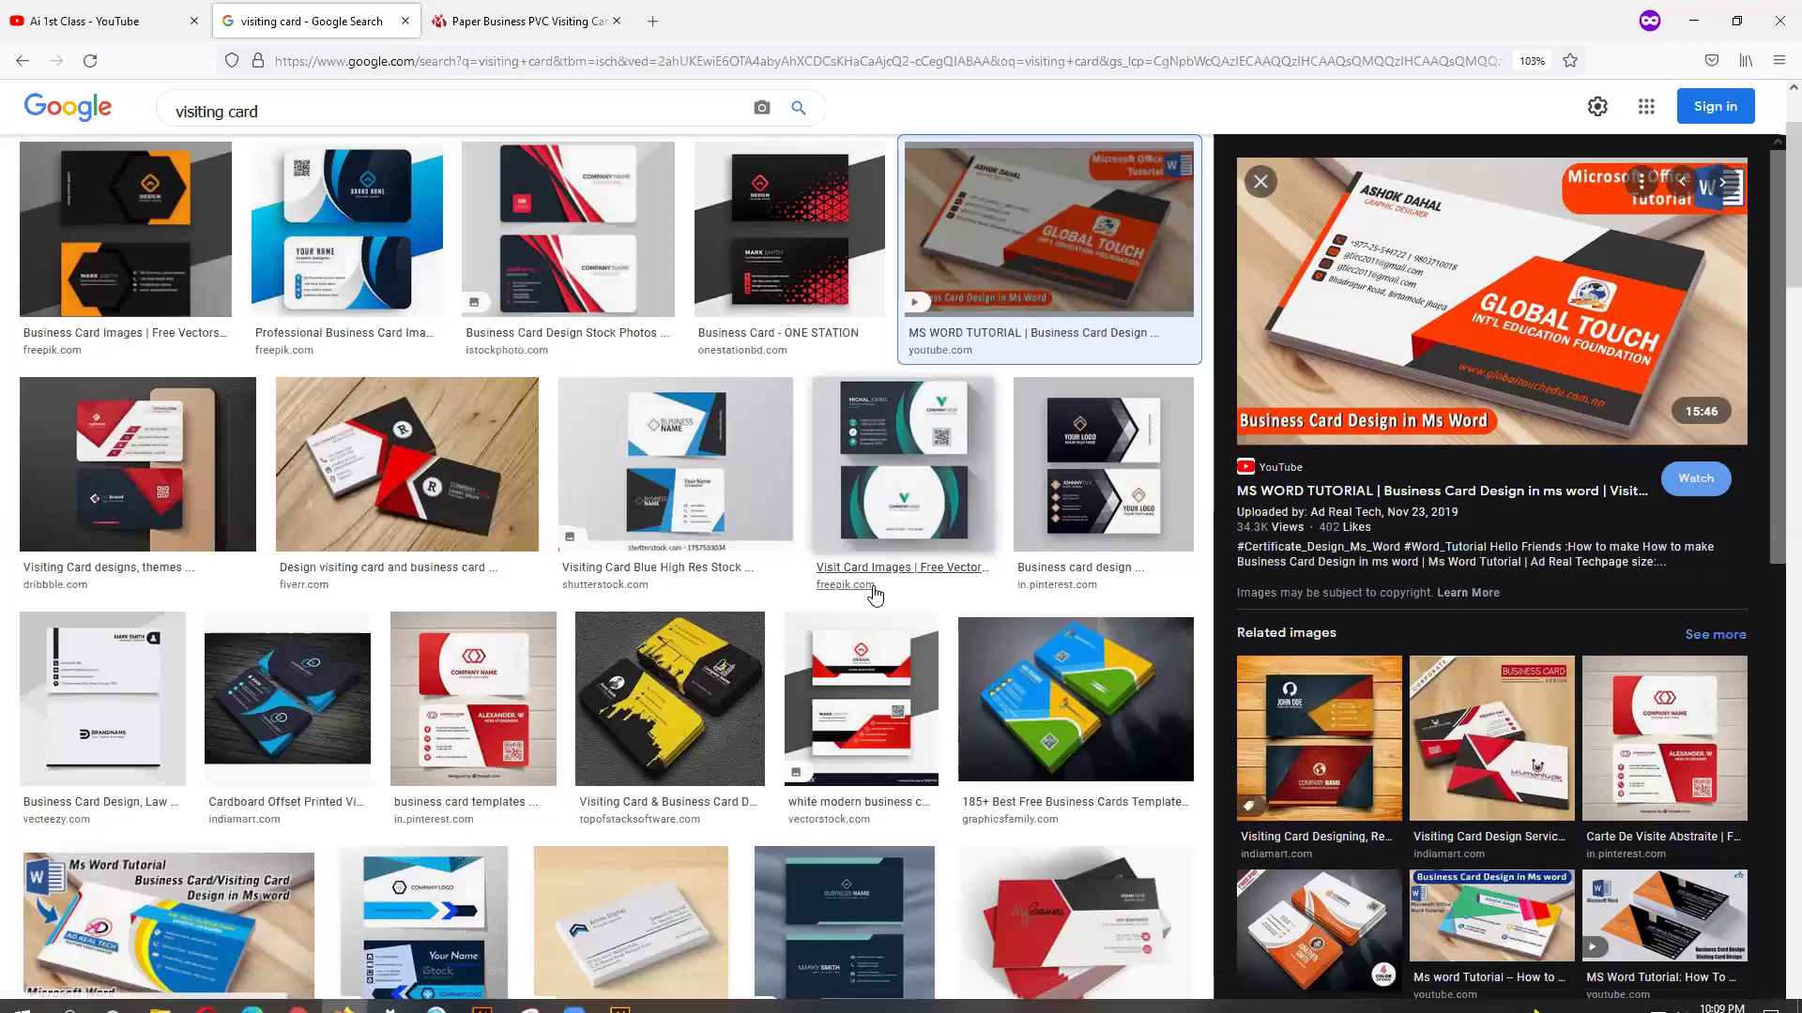
pyautogui.scroll(-1, 515, 440)
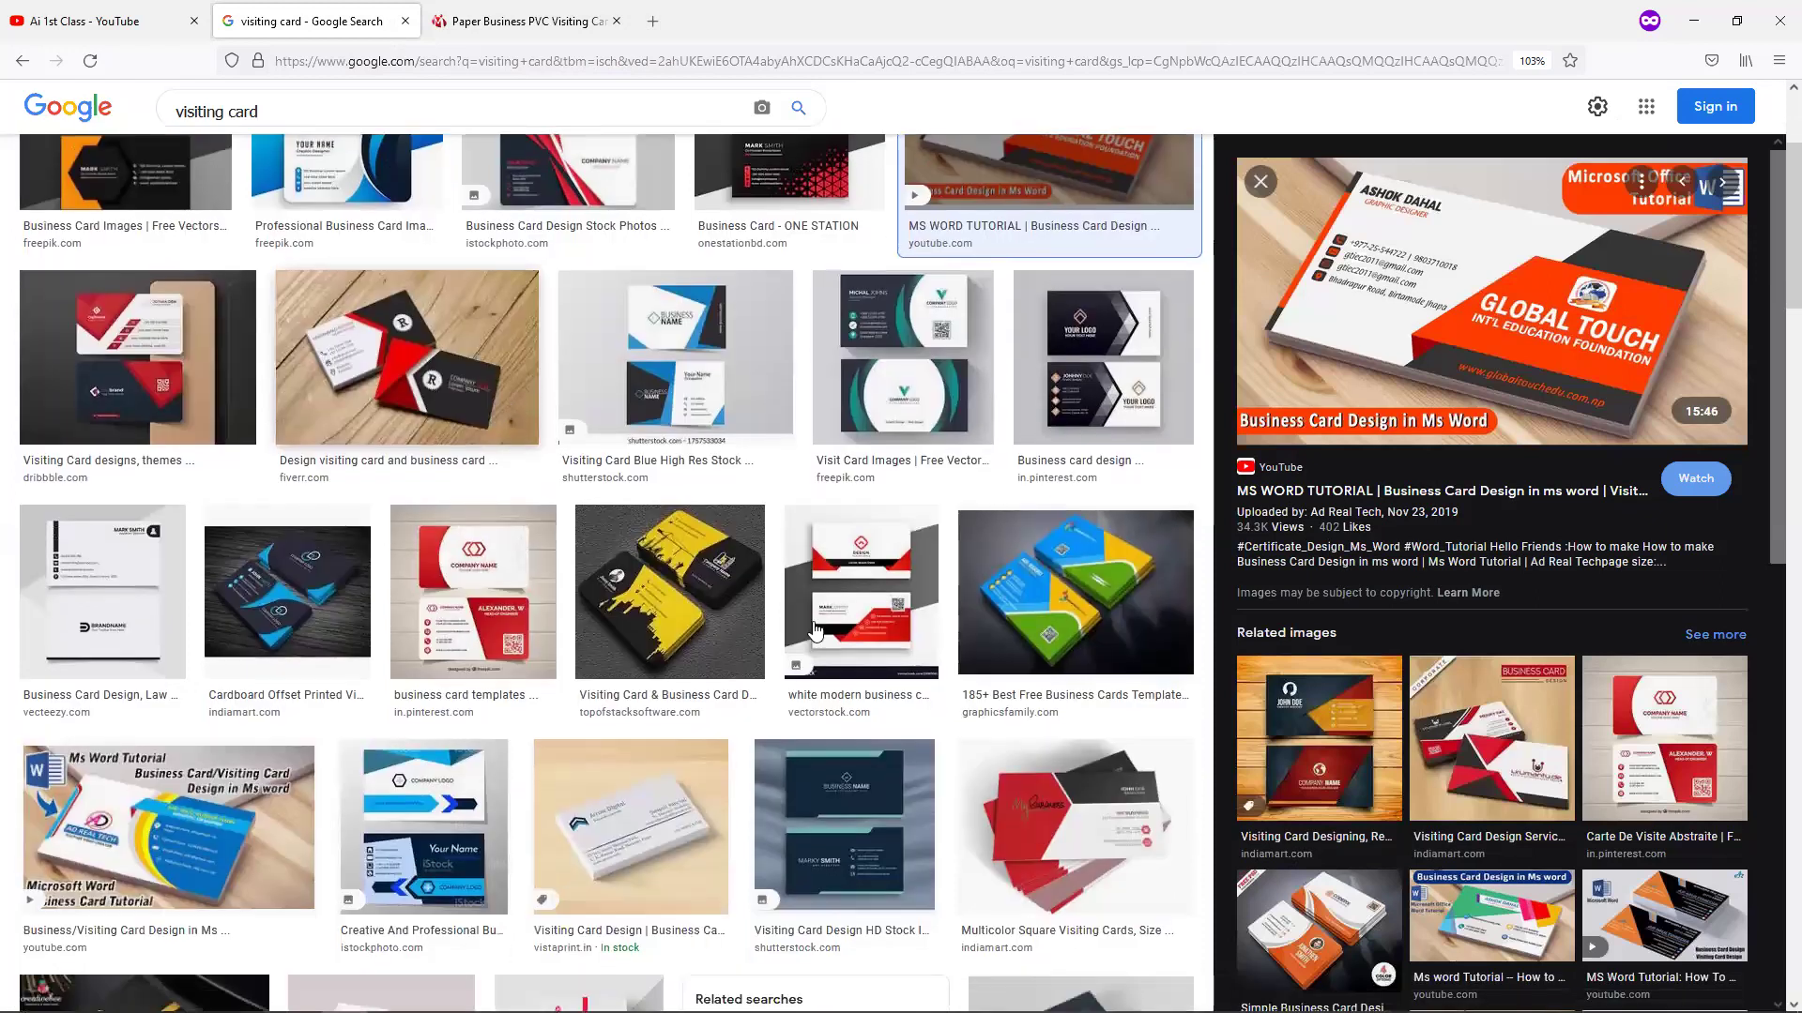
pyautogui.click(883, 635)
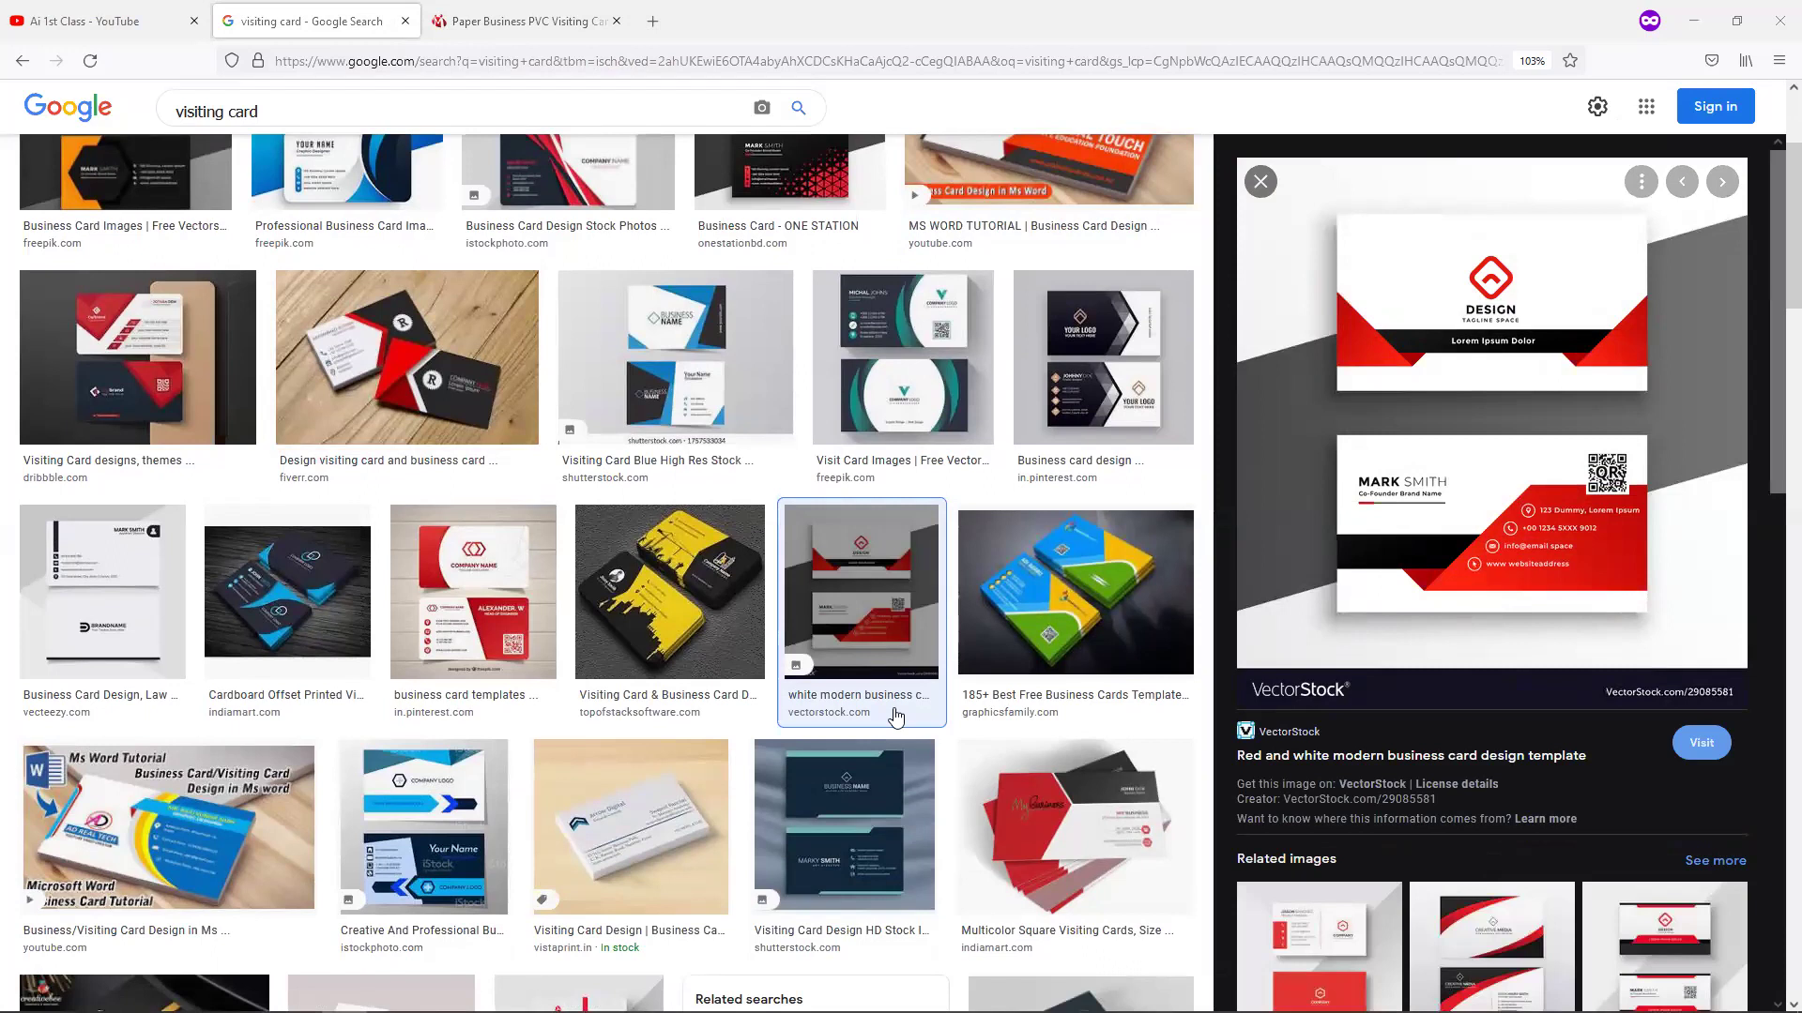
pyautogui.rightClick(1581, 379)
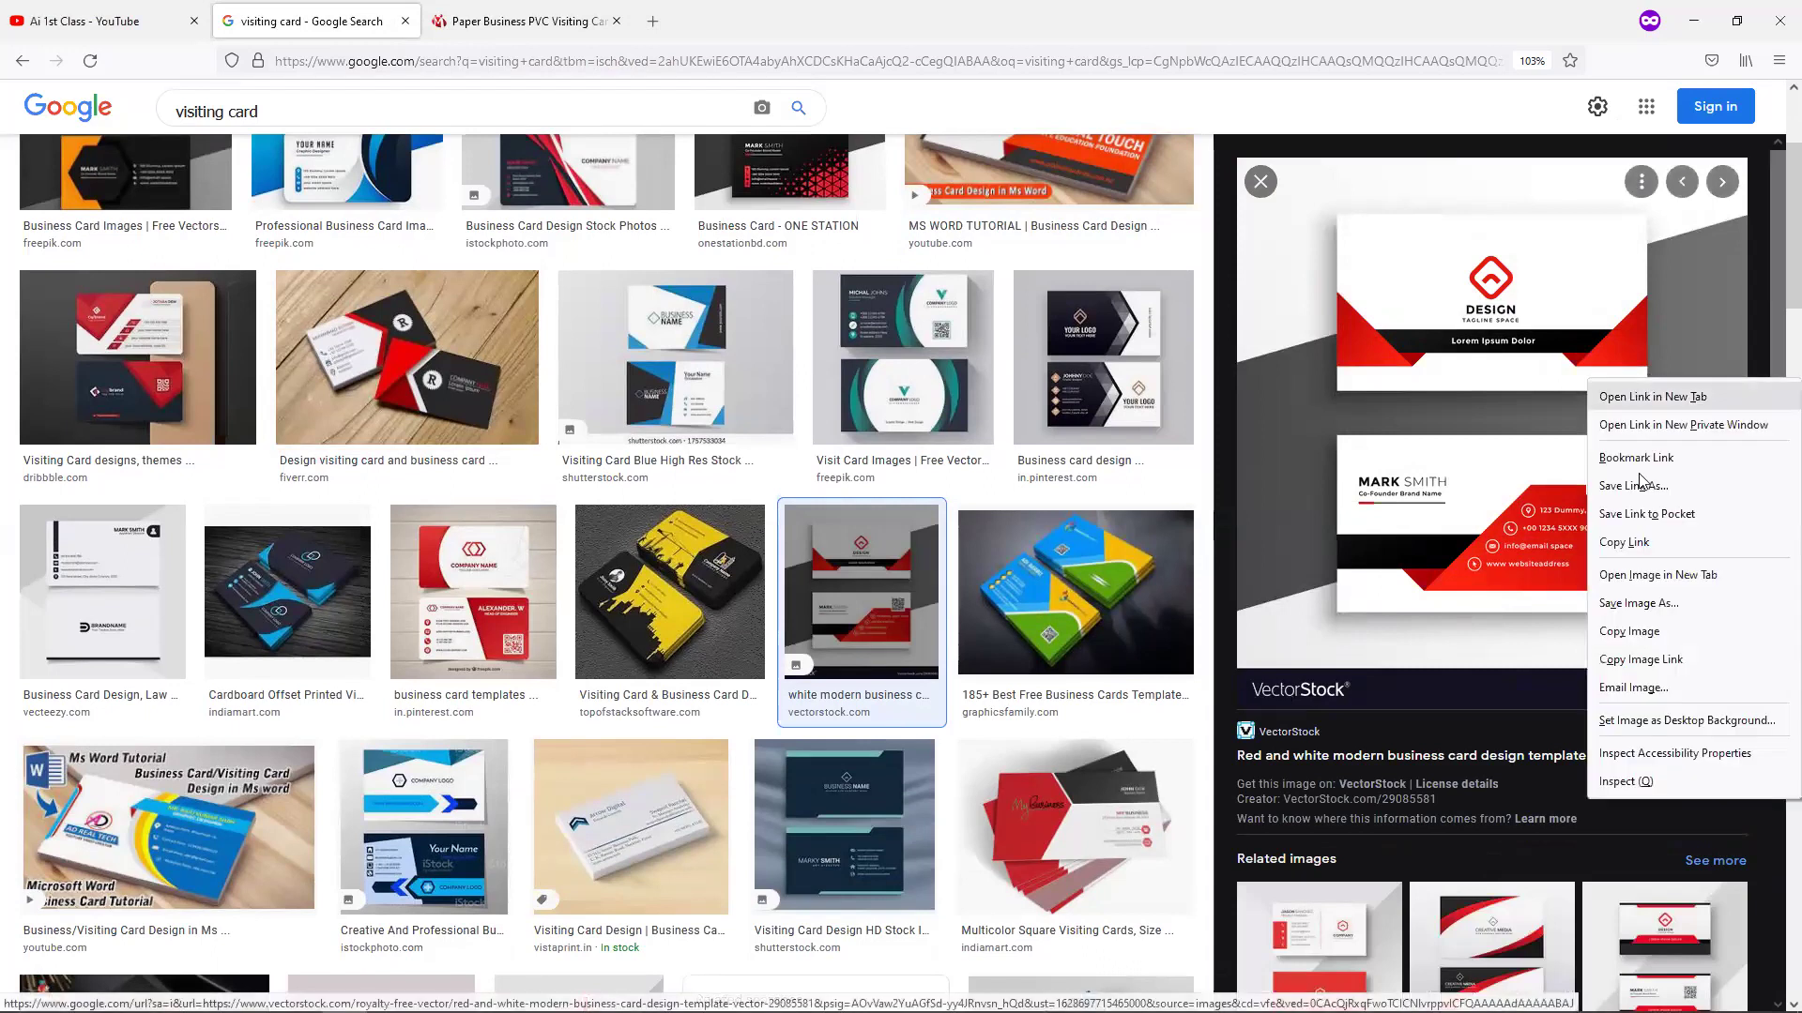
pyautogui.click(1654, 627)
# Paste the red-and-white card reference into empty canvas and draw a new card rectangle beside it.
pyautogui.click(1683, 21)
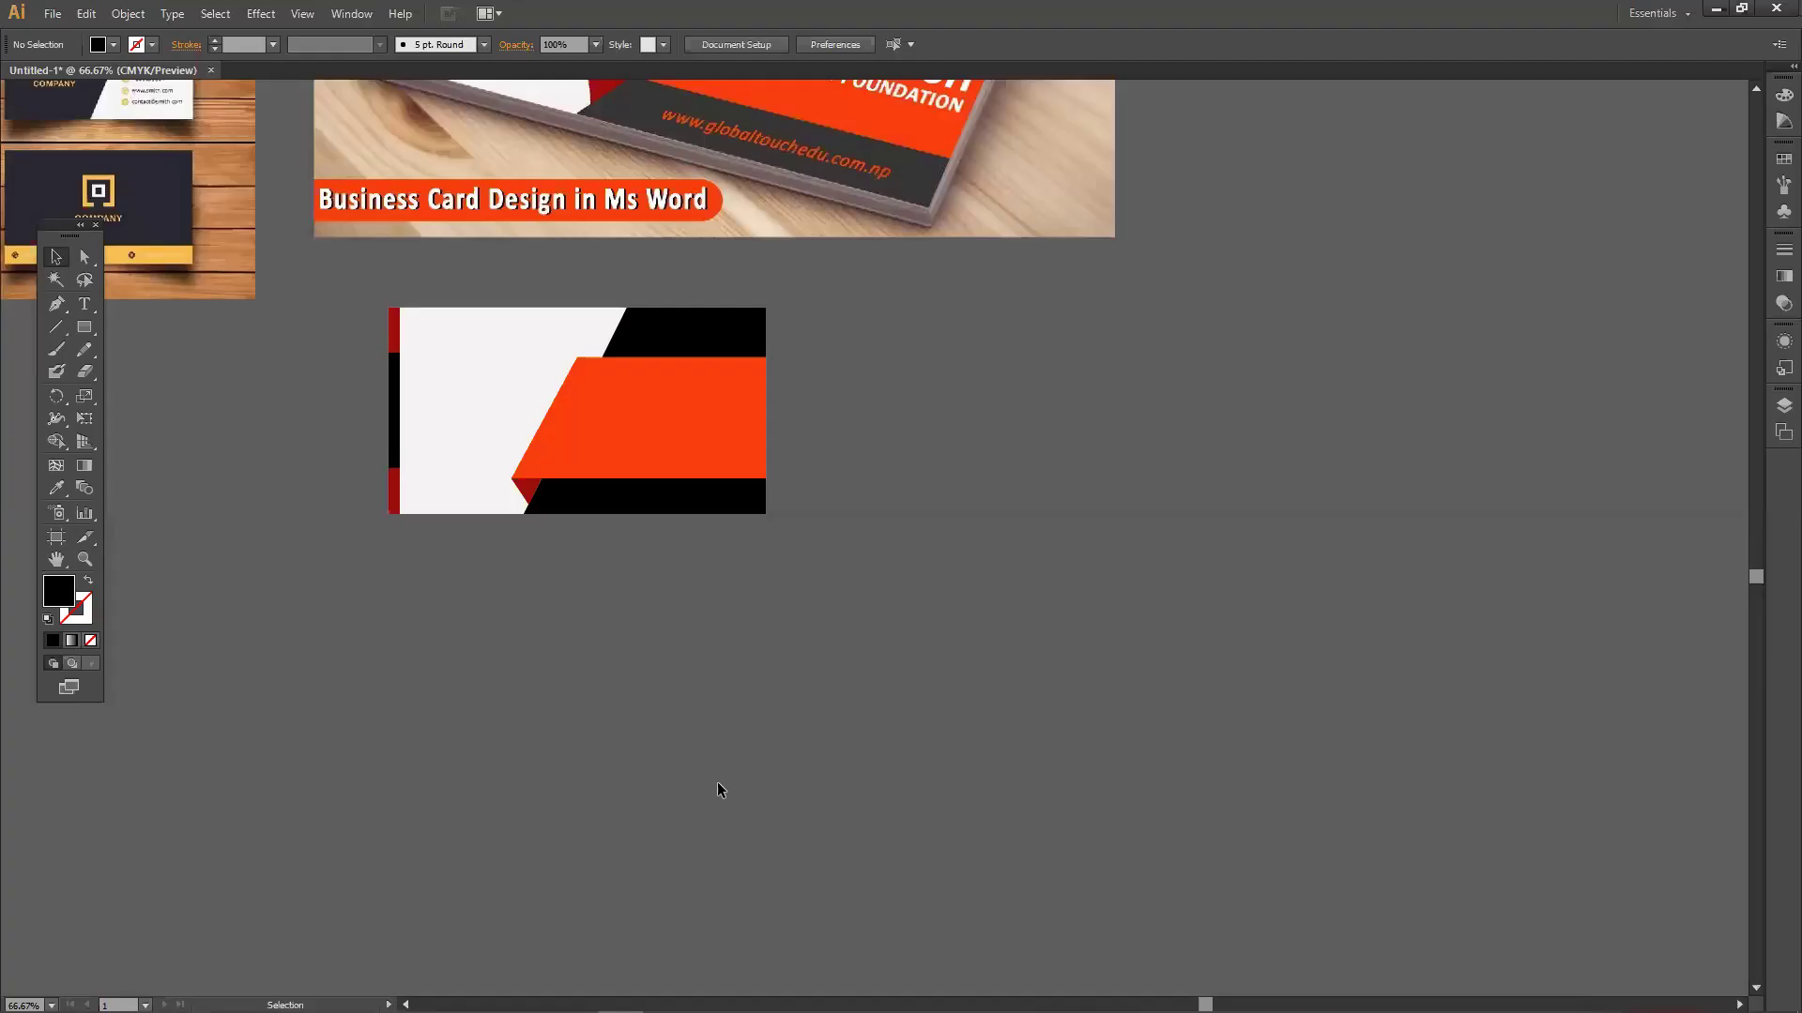
pyautogui.moveTo(915, 455); pyautogui.dragTo(185, 364)
pyautogui.hotkey('ctrl', 'v')
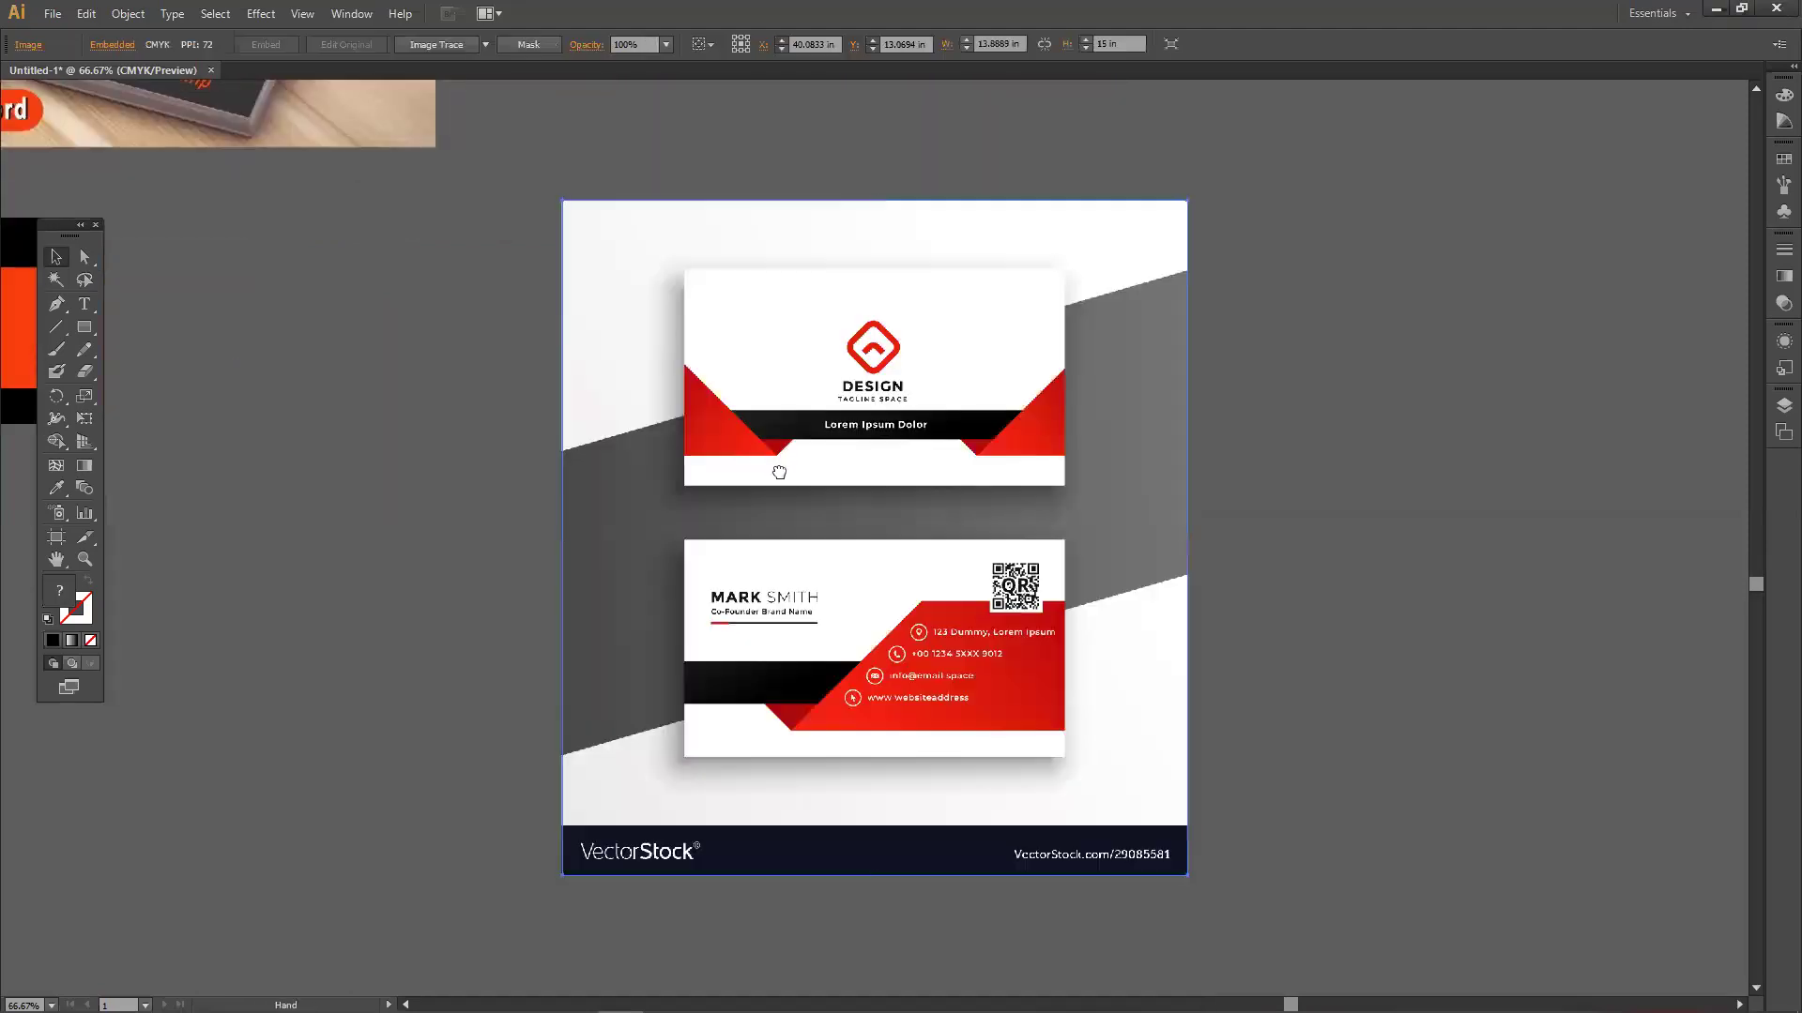
pyautogui.scroll(-2, 890, 471)
pyautogui.hscroll(-4, 873, 394)
pyautogui.moveTo(908, 411); pyautogui.dragTo(1041, 441)
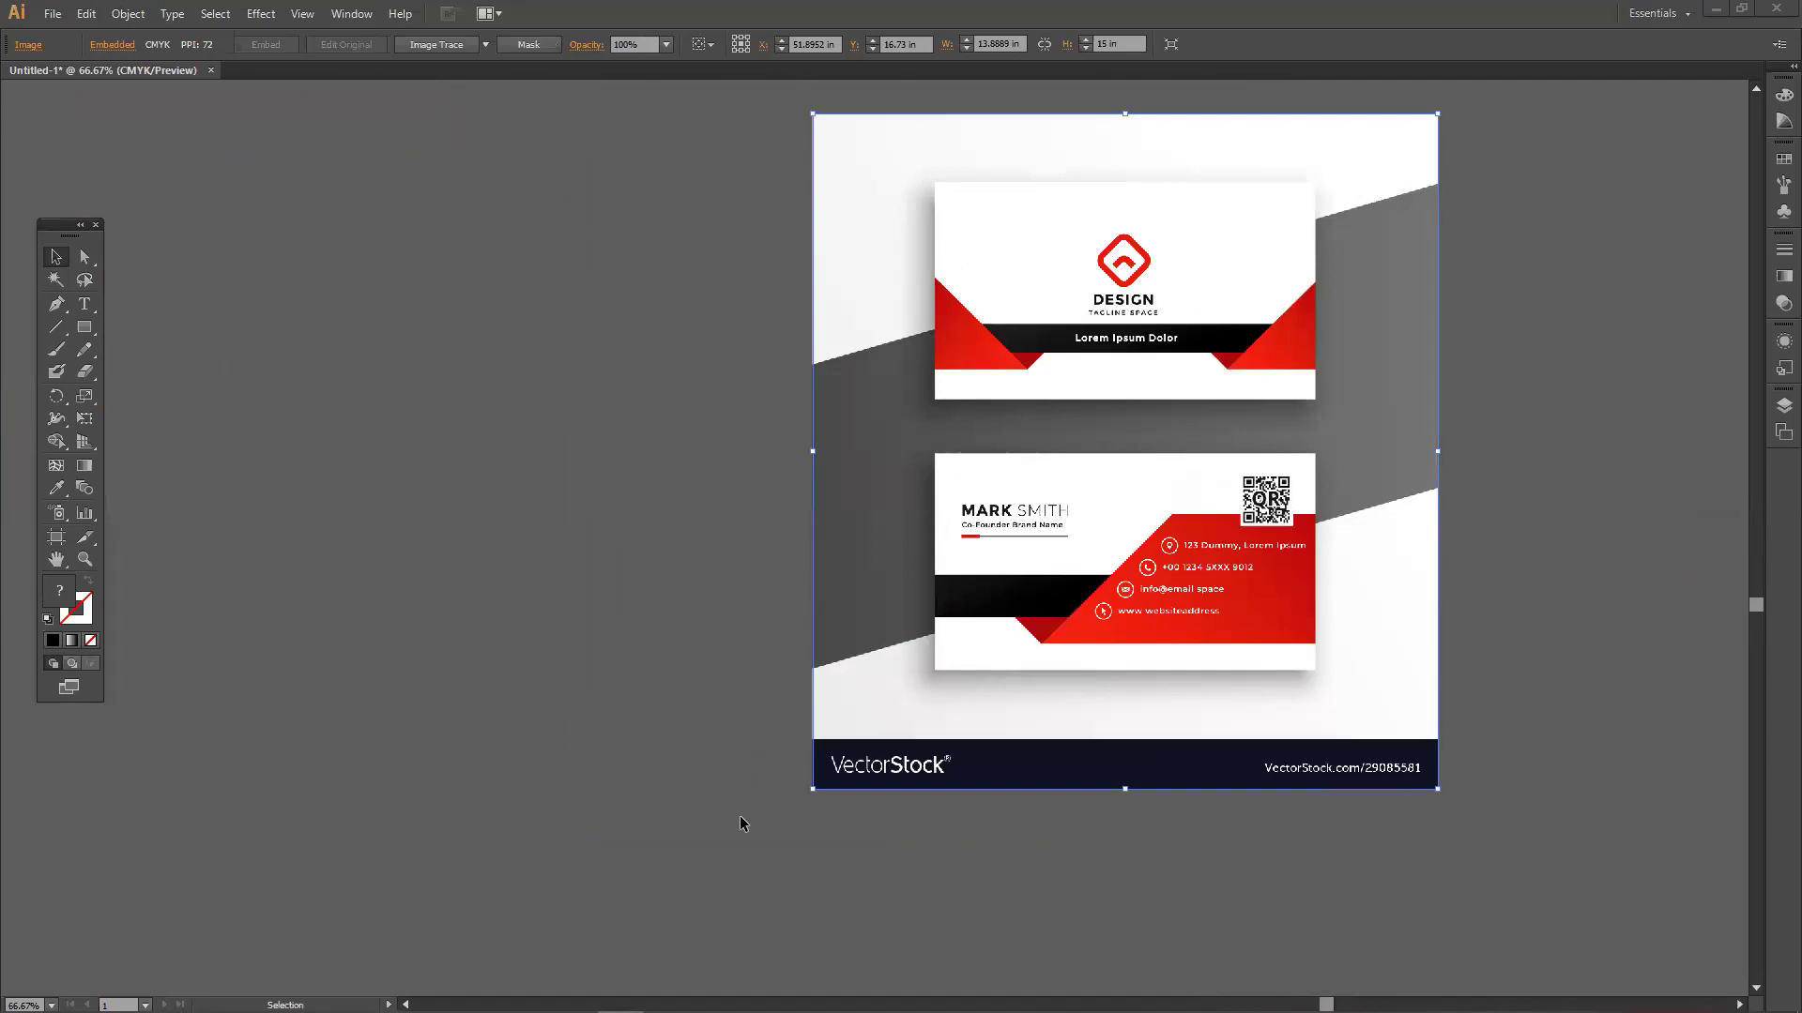
pyautogui.moveTo(95, 325); pyautogui.dragTo(613, 580)
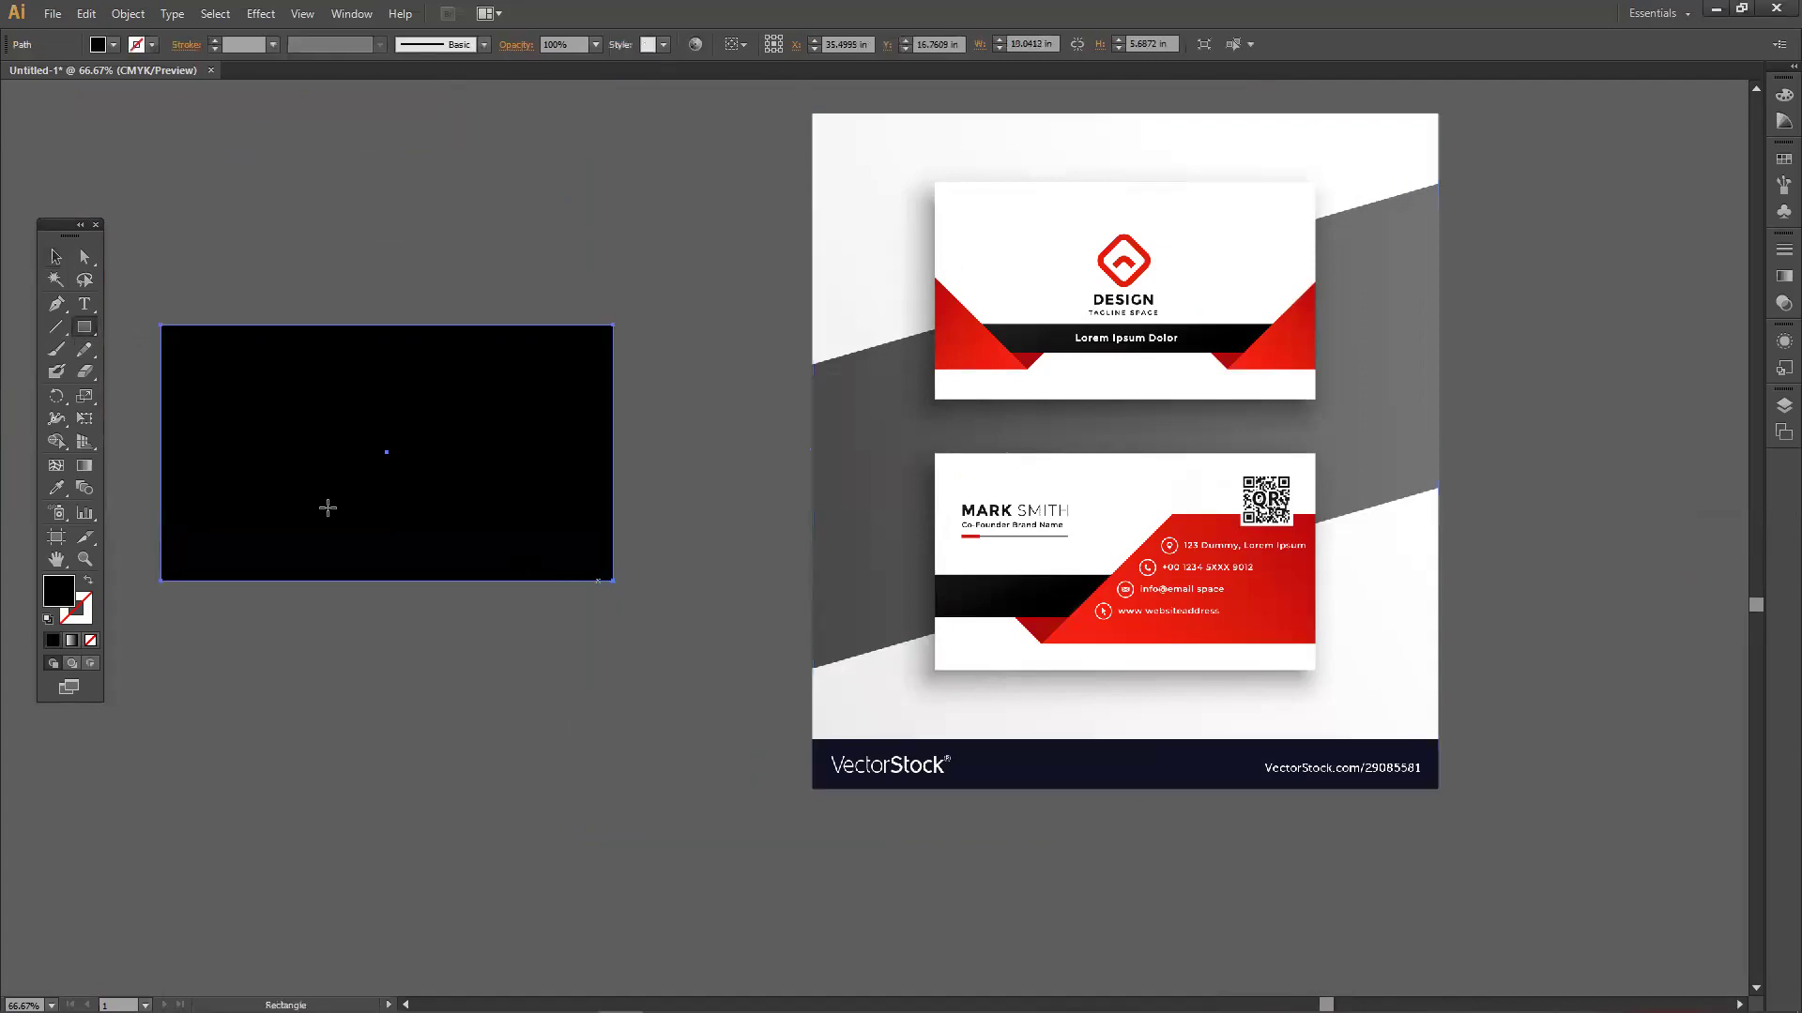
# Give the new card rectangle a white fill.
pyautogui.doubleClick(59, 594)
pyautogui.moveTo(751, 491); pyautogui.dragTo(658, 395)
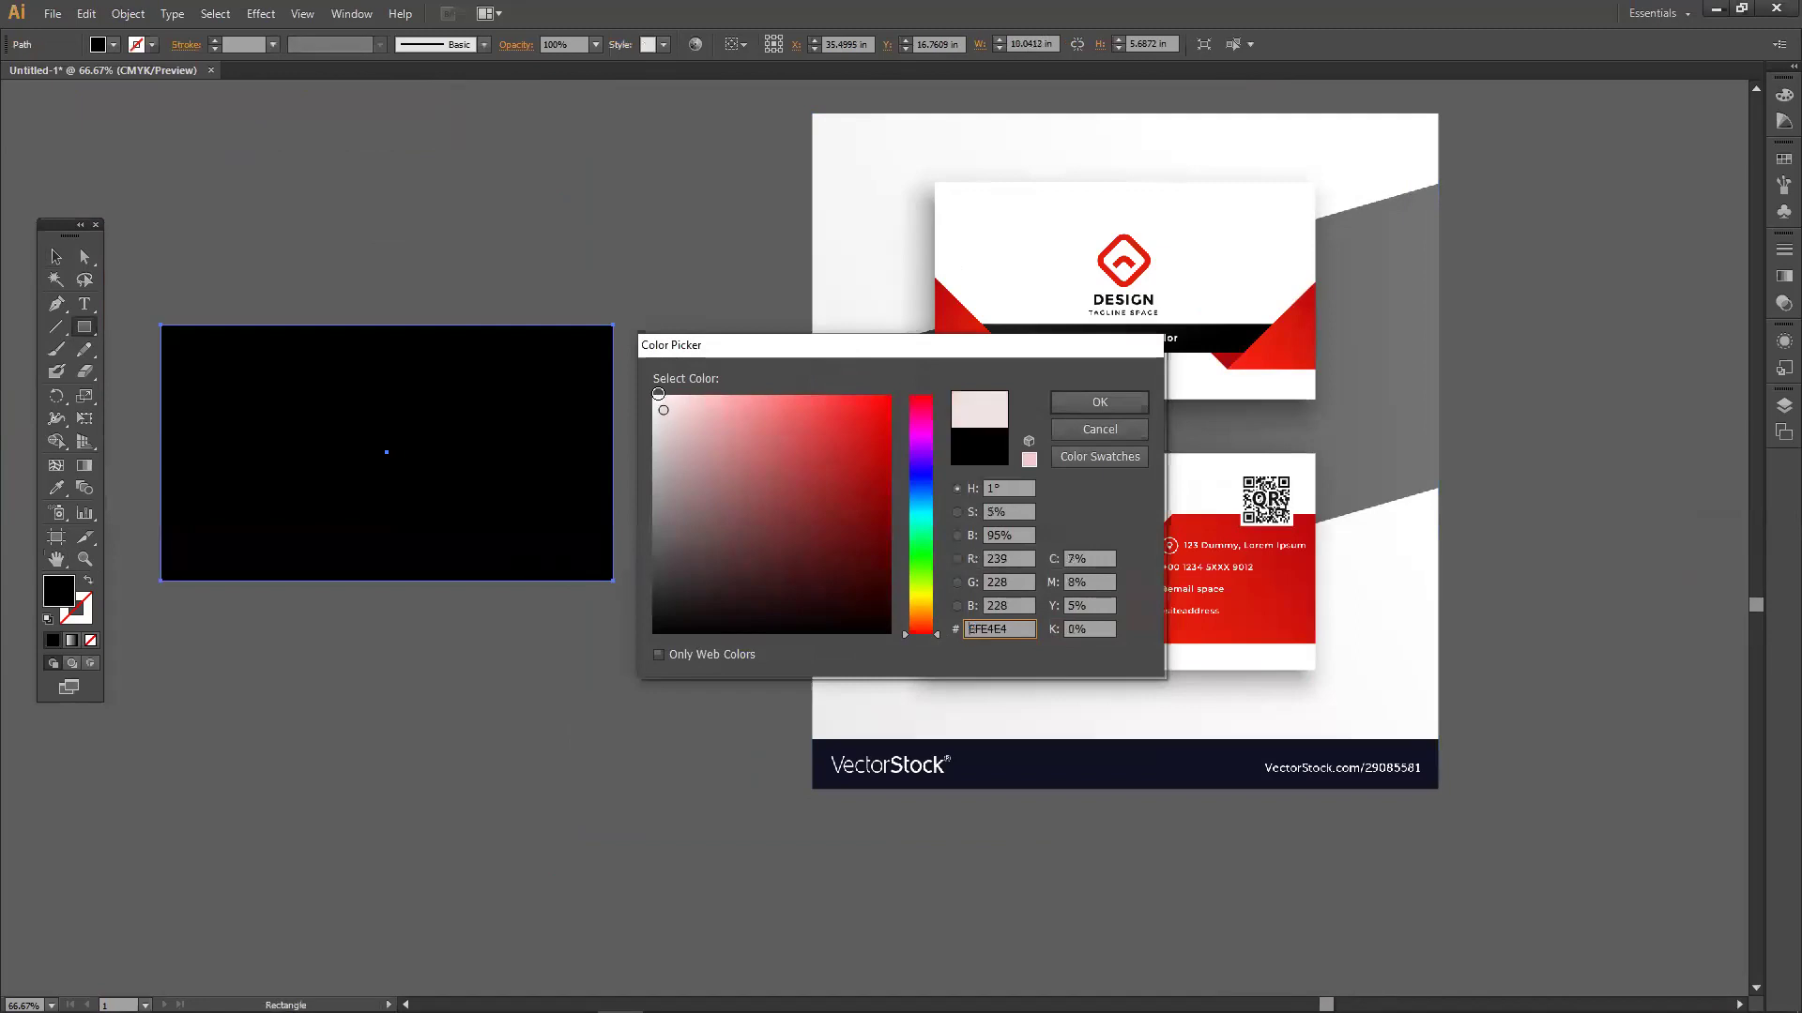
pyautogui.click(1070, 399)
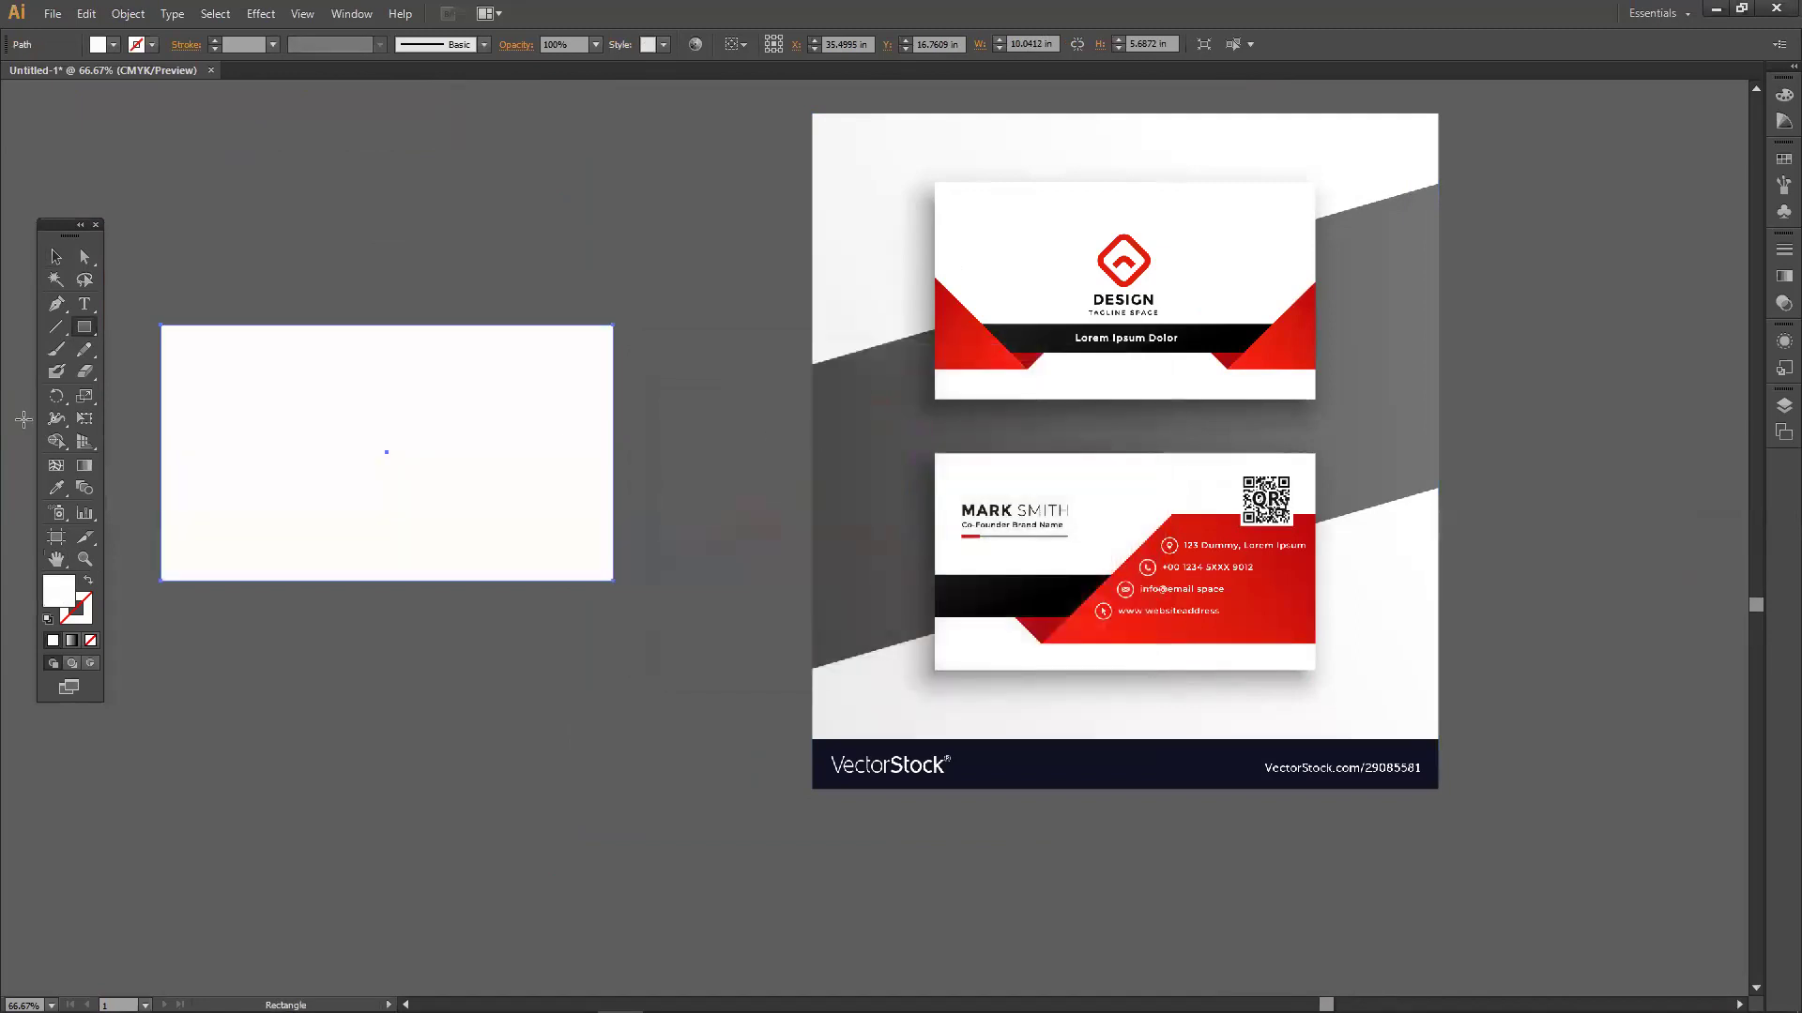
# Draw a small rectangle at the card's left edge.
pyautogui.click(85, 327)
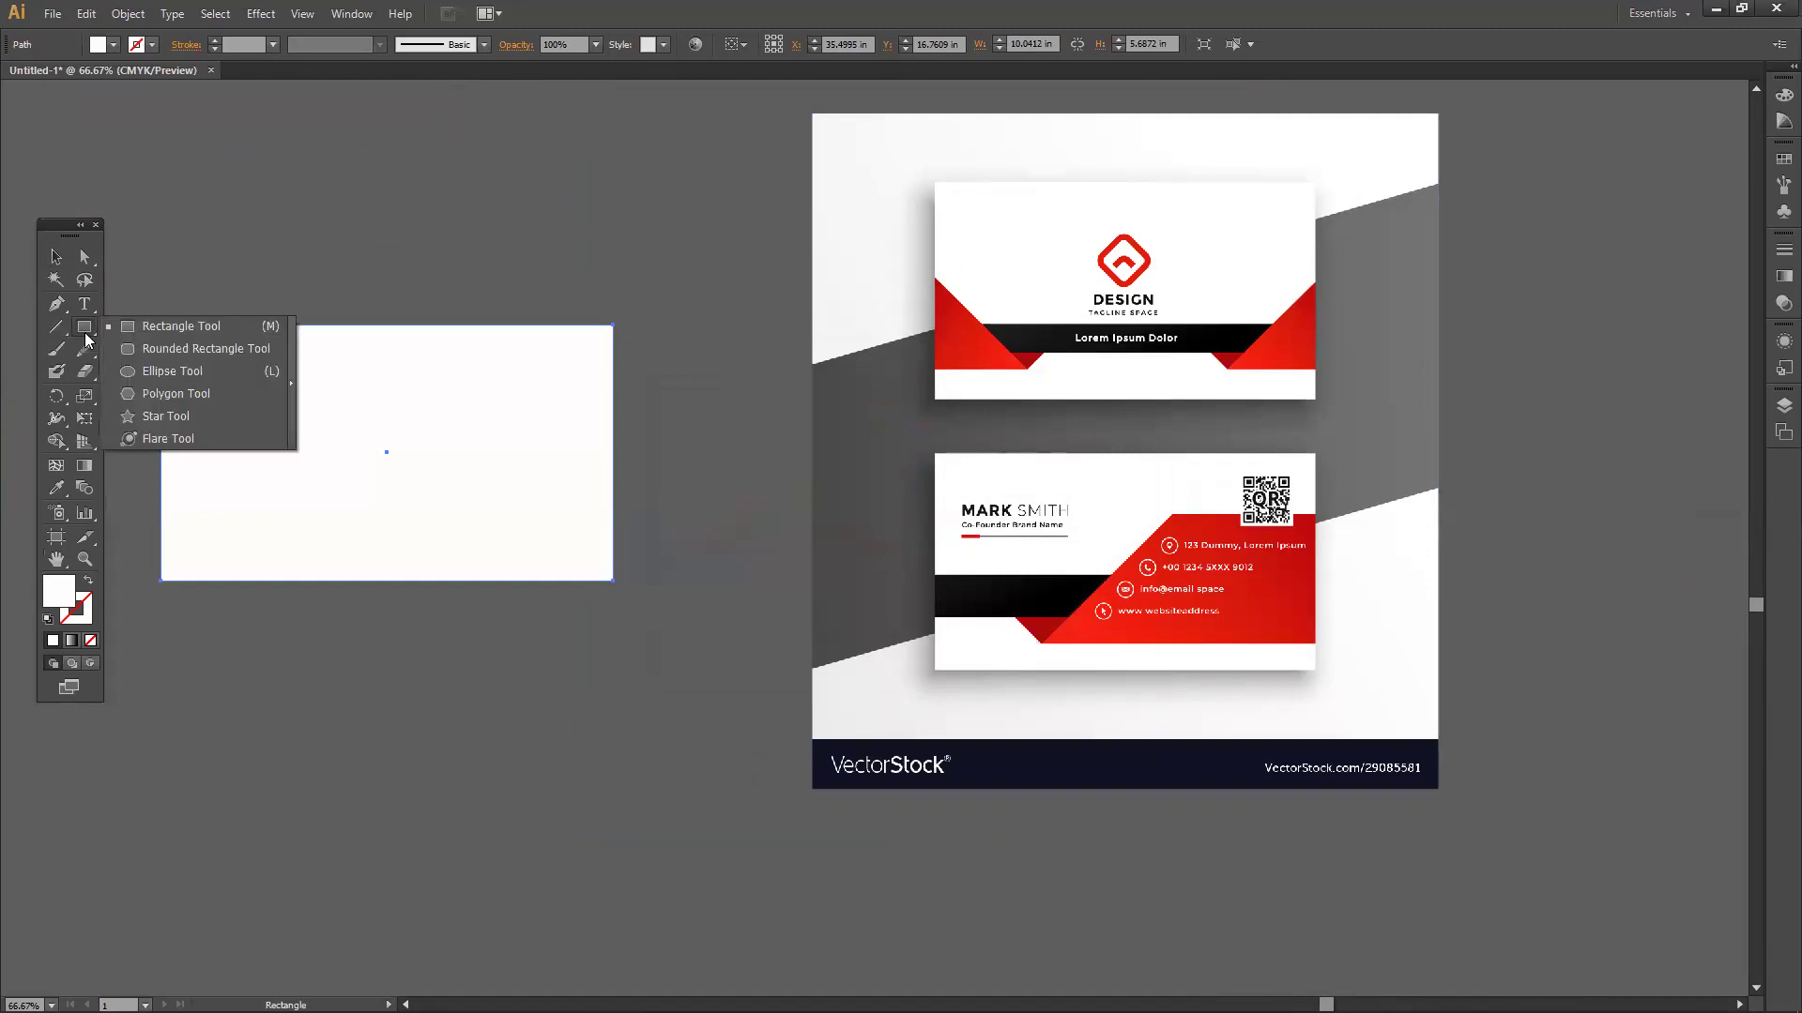
pyautogui.click(135, 331)
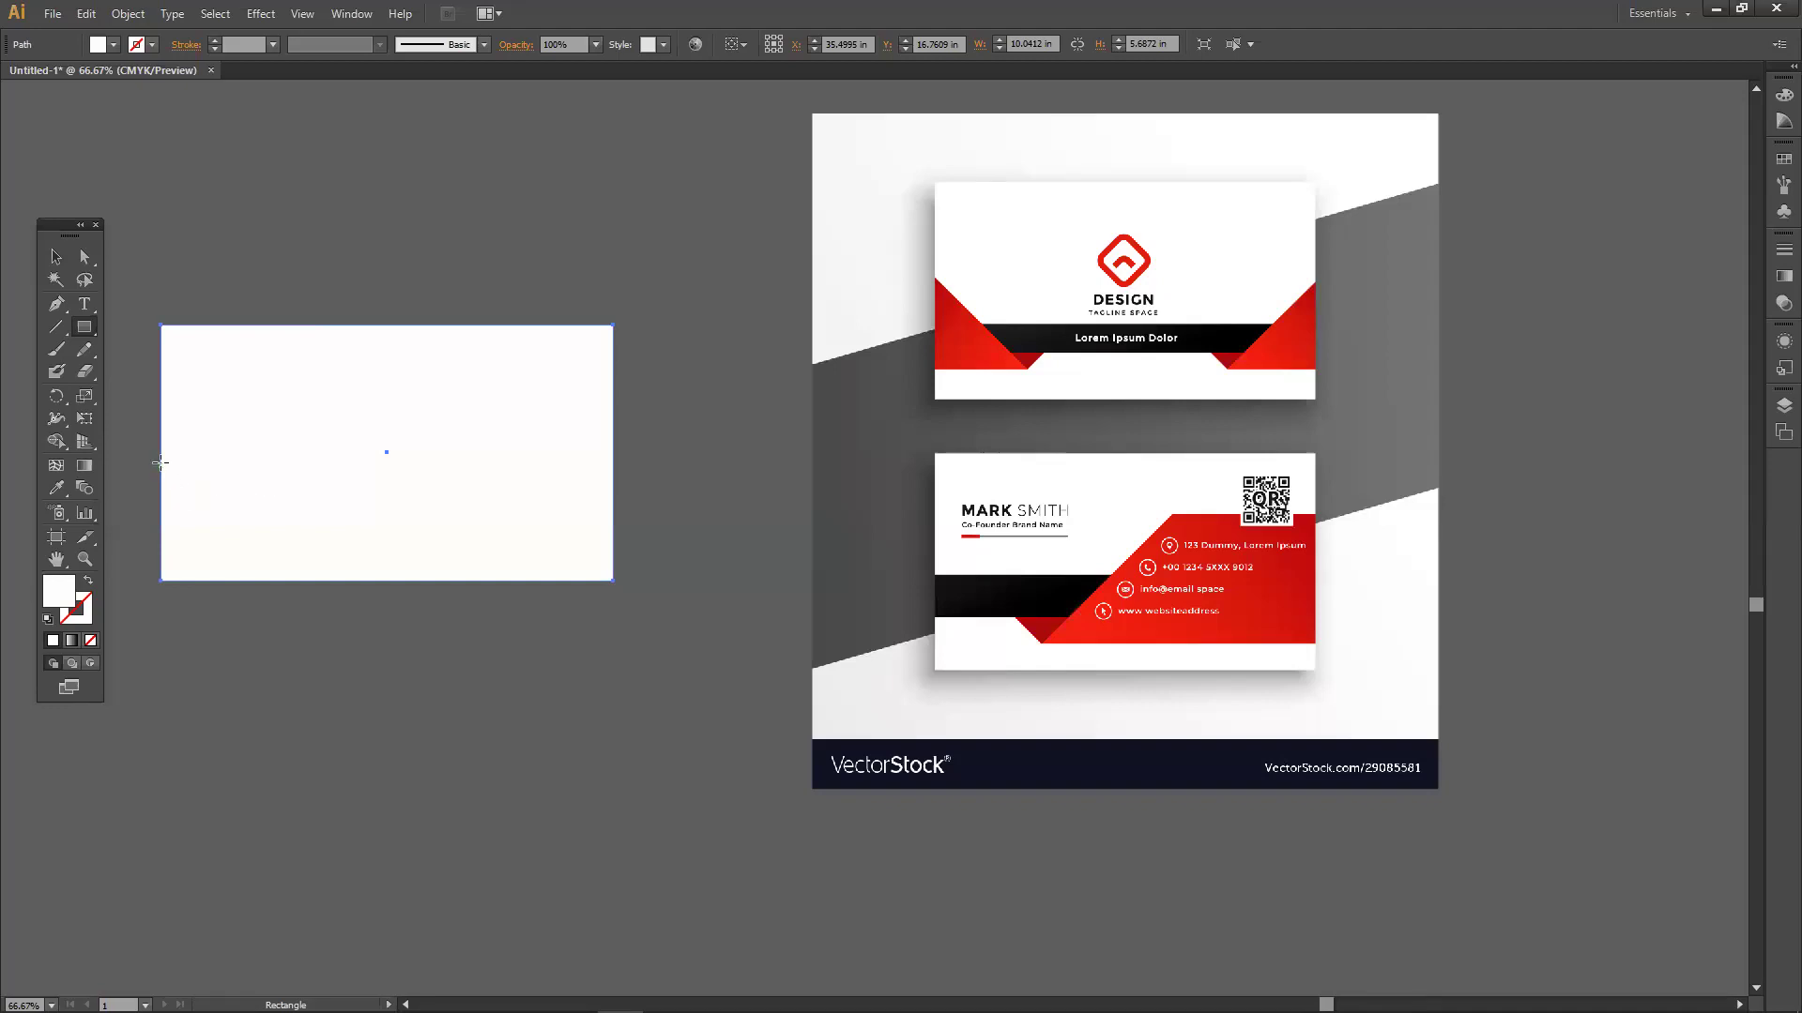
pyautogui.moveTo(161, 452); pyautogui.dragTo(226, 554)
# Turn the small left rectangle into a red triangle at the card's lower-left corner.
pyautogui.click(56, 488)
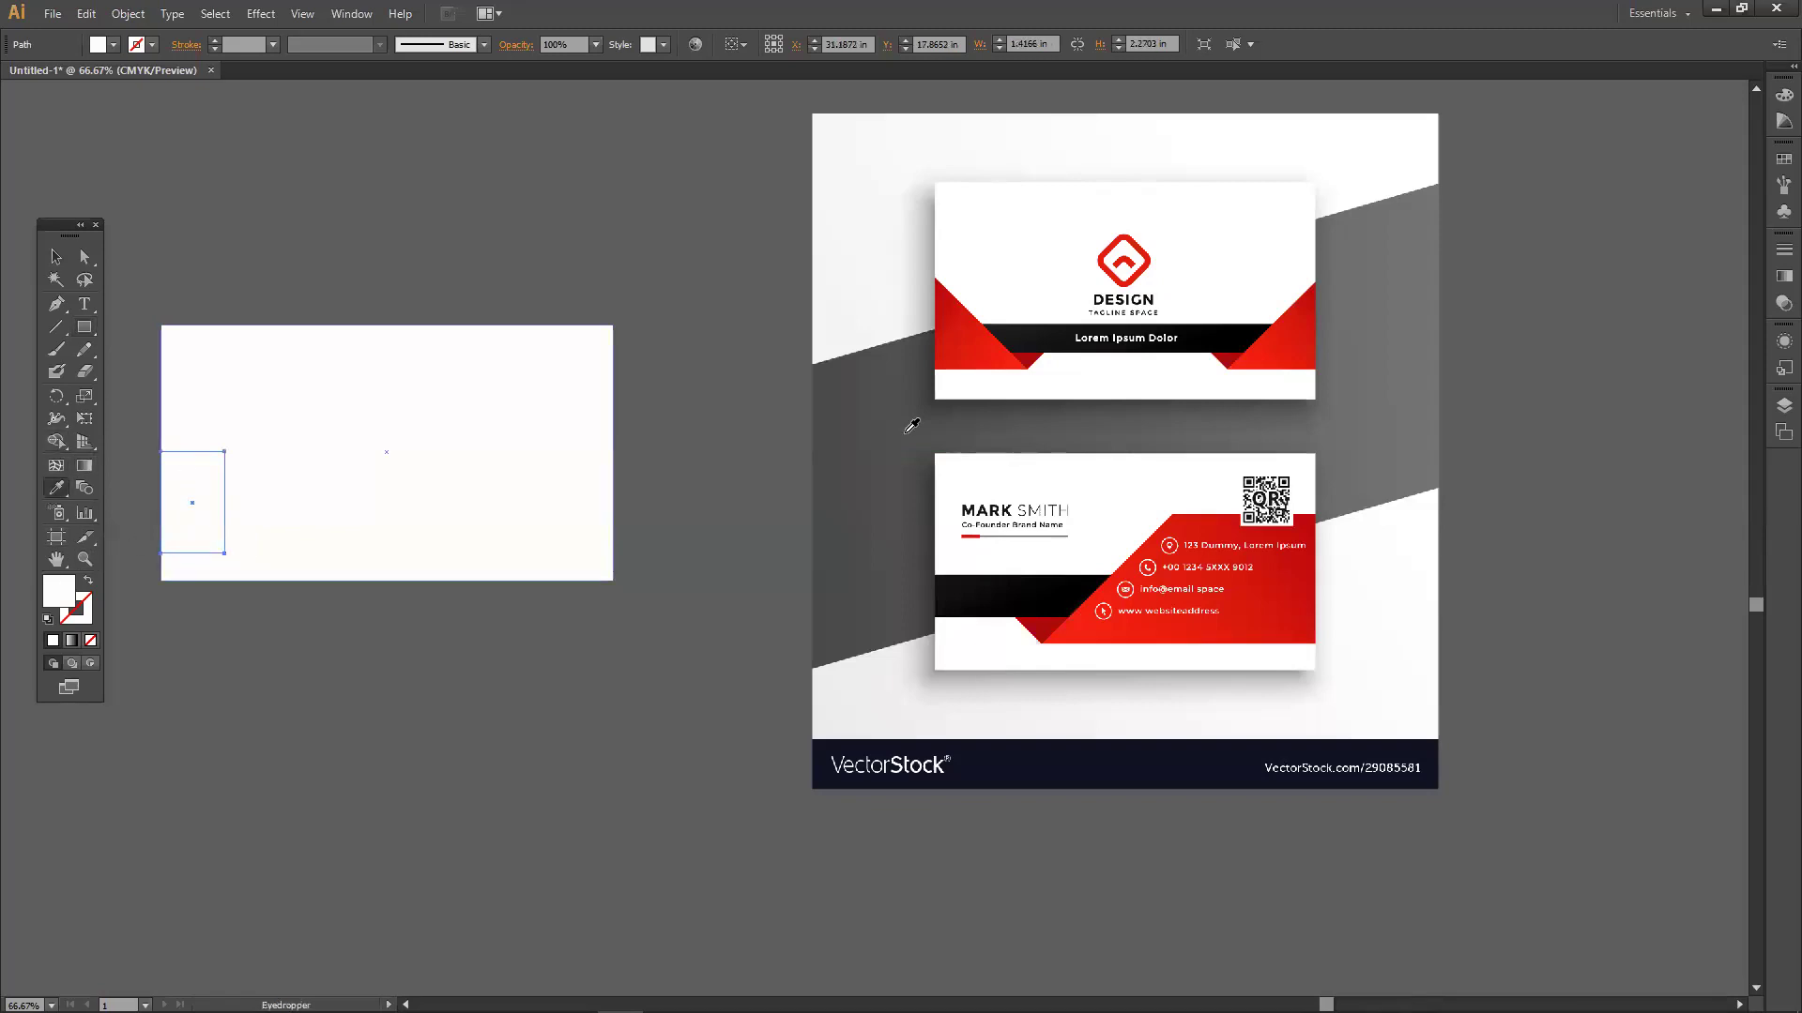
pyautogui.click(985, 362)
pyautogui.click(57, 255)
pyautogui.click(364, 245)
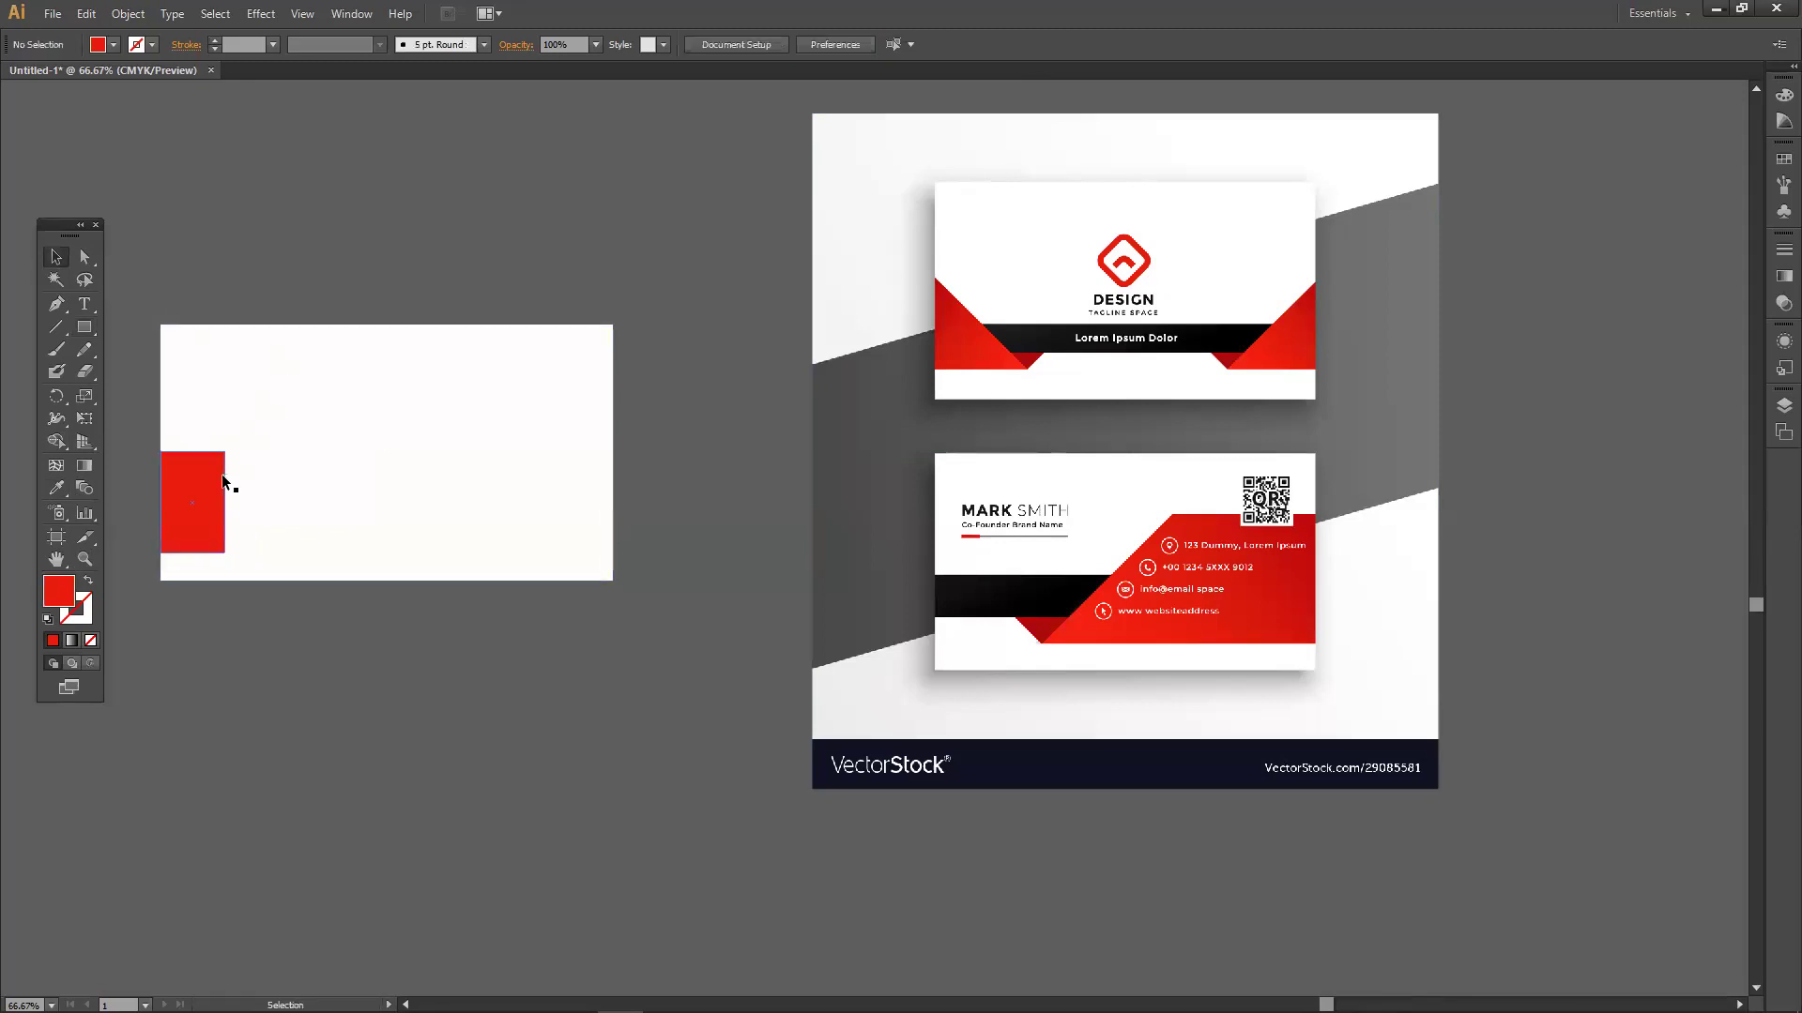
pyautogui.click(83, 257)
pyautogui.click(225, 453)
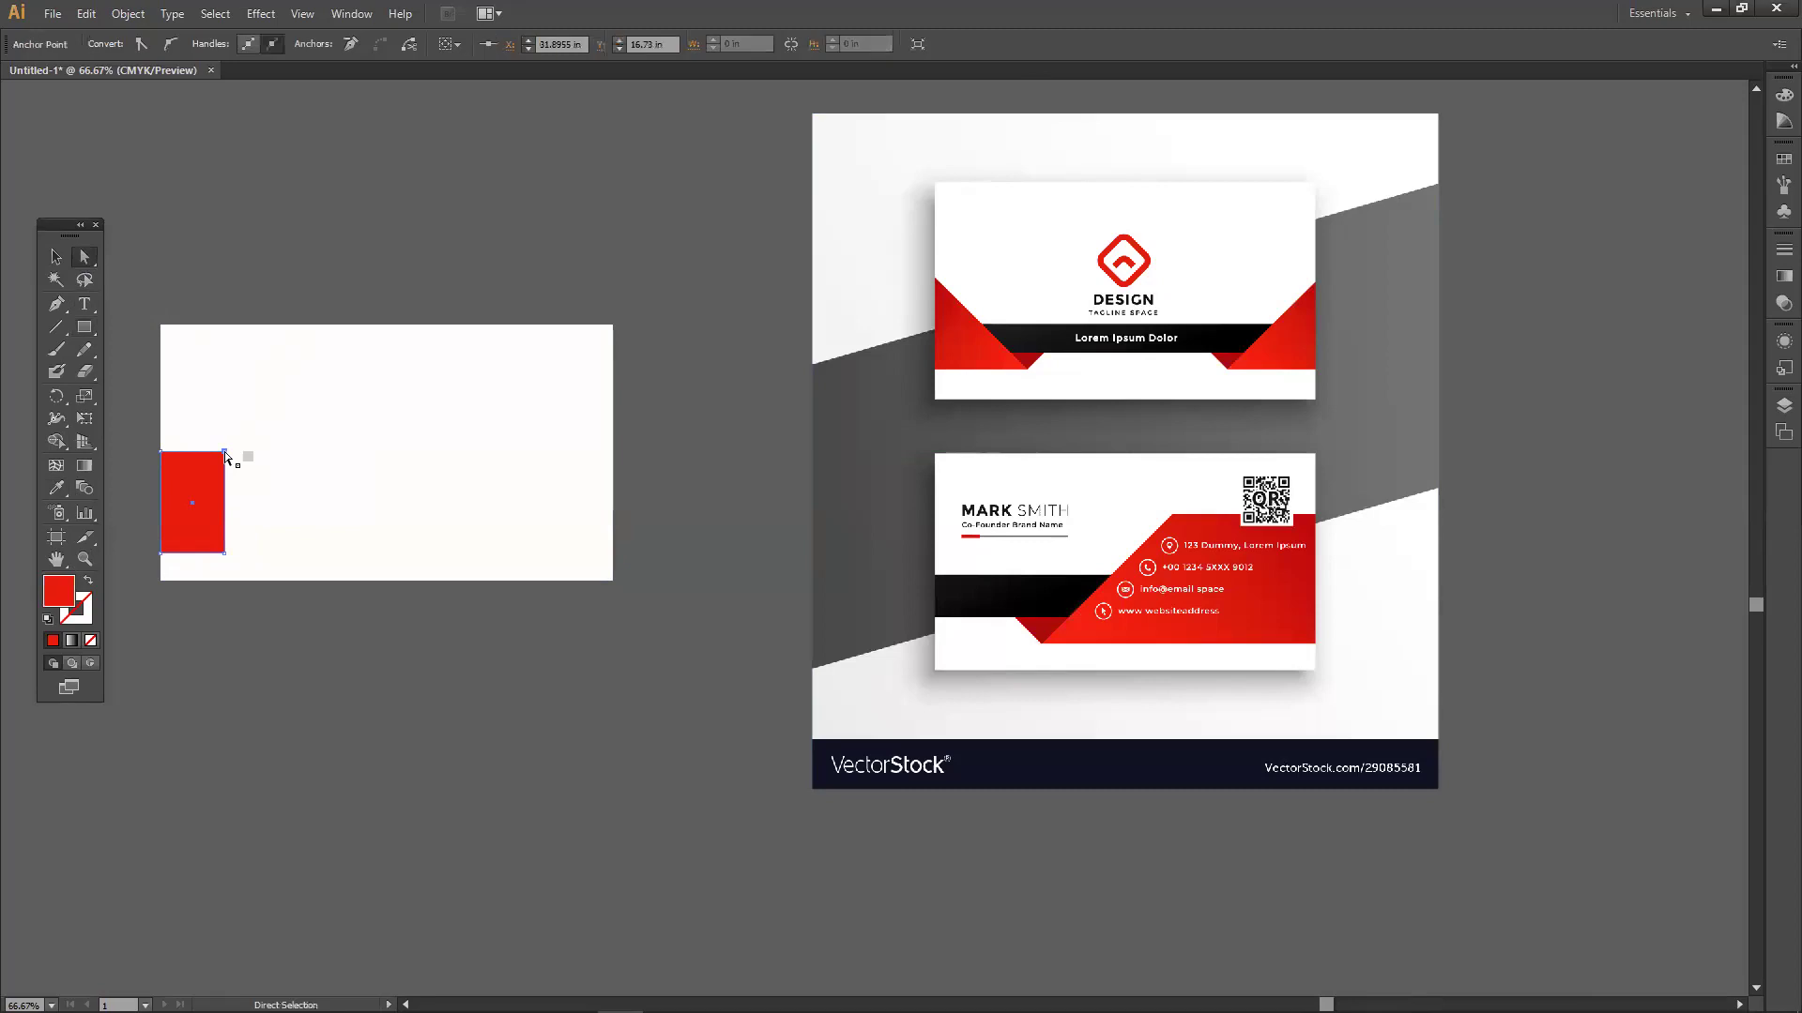
pyautogui.press('Delete')
pyautogui.moveTo(224, 553); pyautogui.dragTo(263, 560)
pyautogui.click(549, 556)
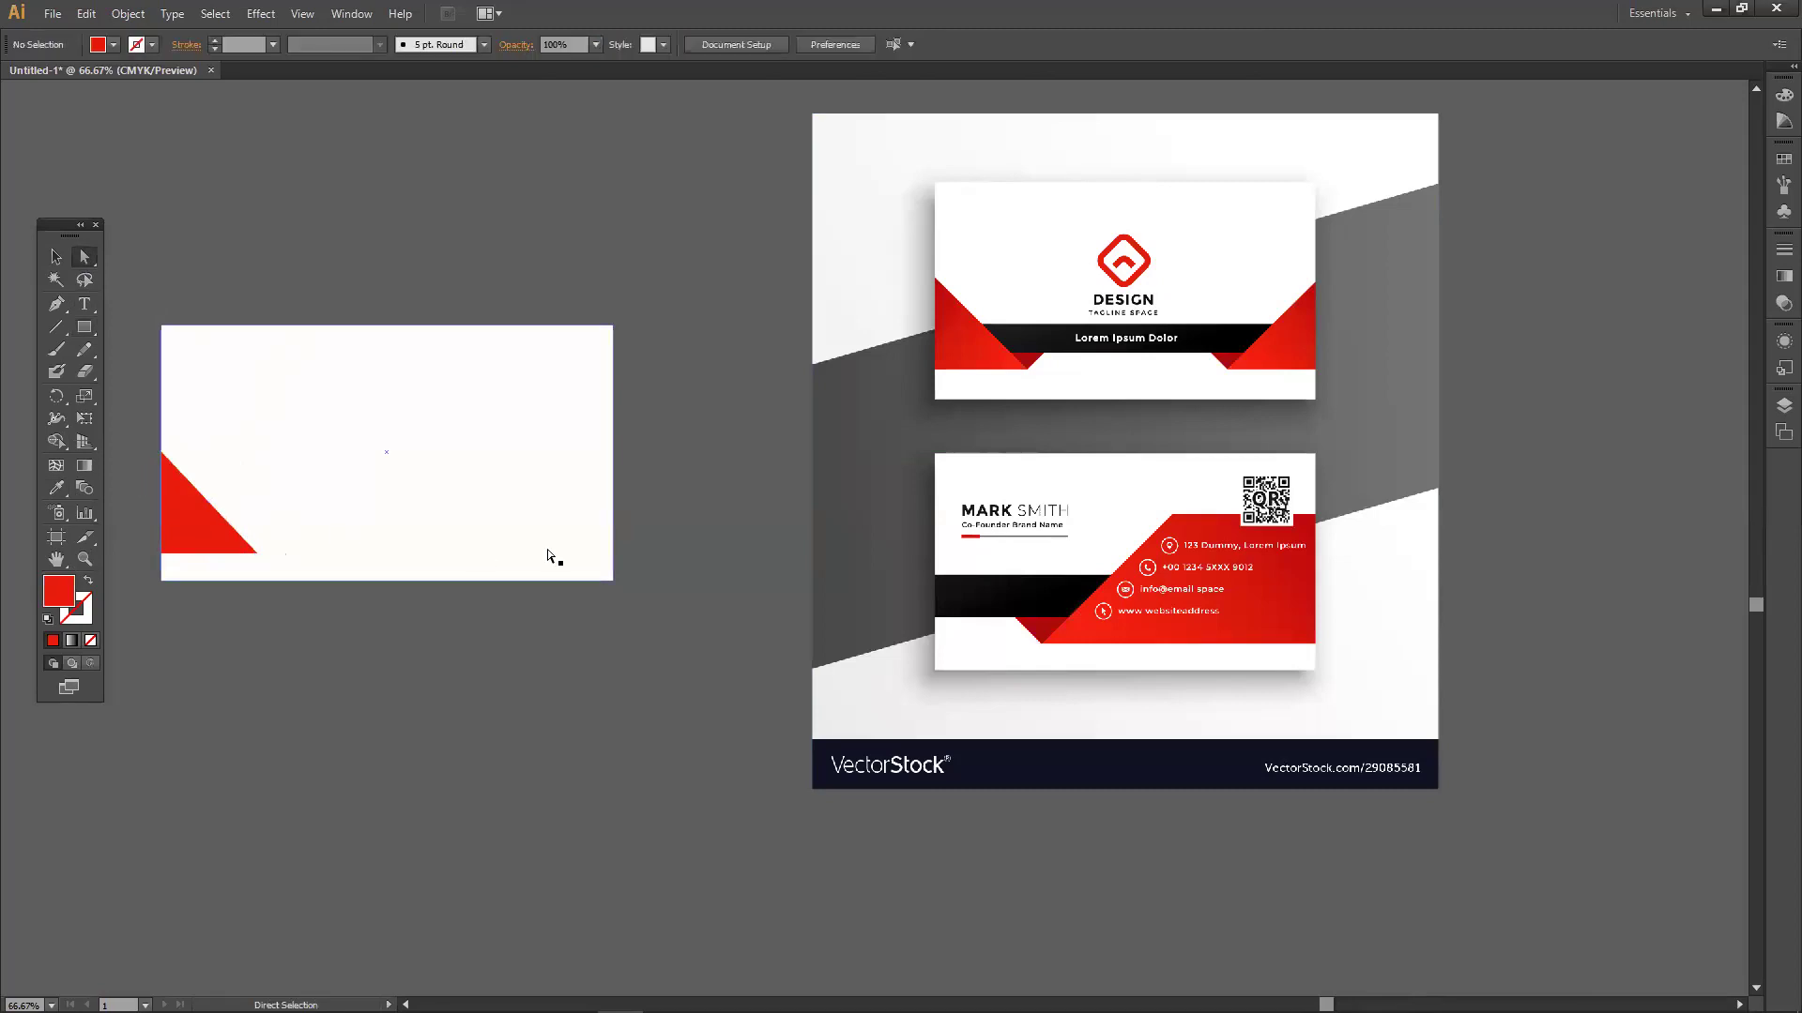
pyautogui.moveTo(176, 504); pyautogui.dragTo(408, 543)
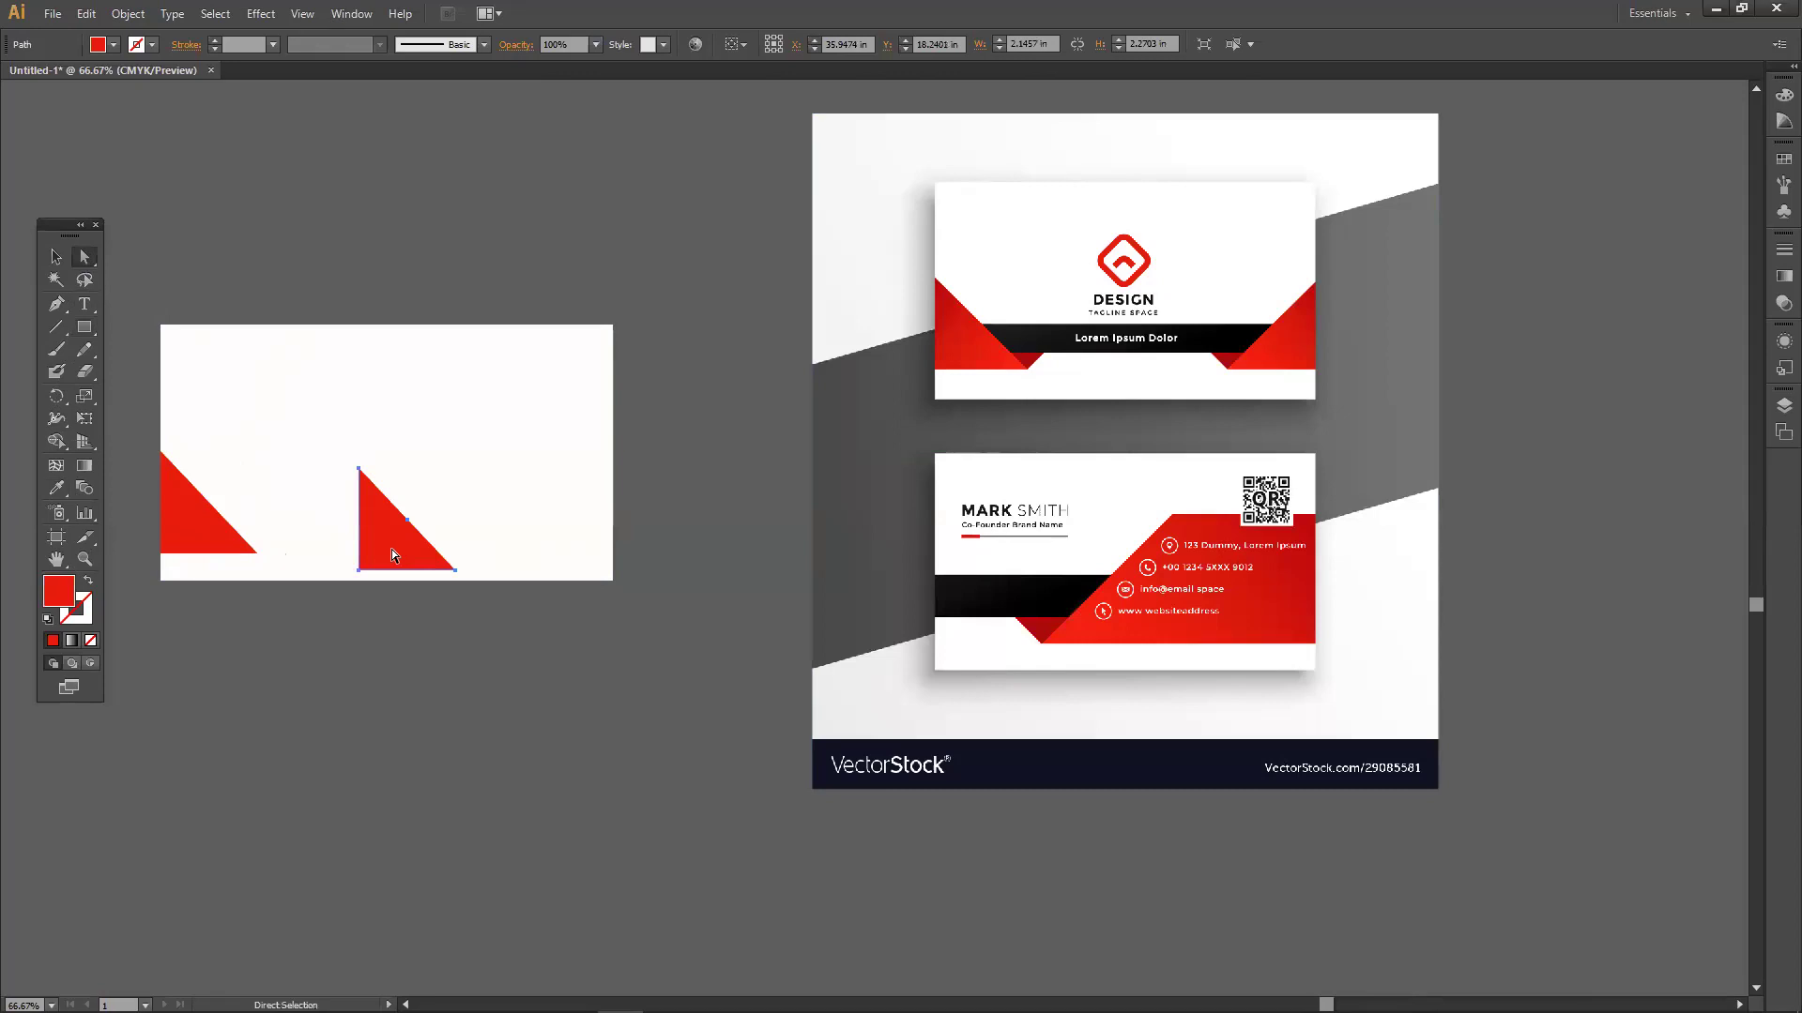
pyautogui.press('Delete')
# Make a matching red triangle at the card's lower-right corner from a square.
pyautogui.click(84, 328)
pyautogui.moveTo(84, 329); pyautogui.dragTo(150, 321)
pyautogui.moveTo(614, 452); pyautogui.dragTo(525, 548)
pyautogui.press('a')
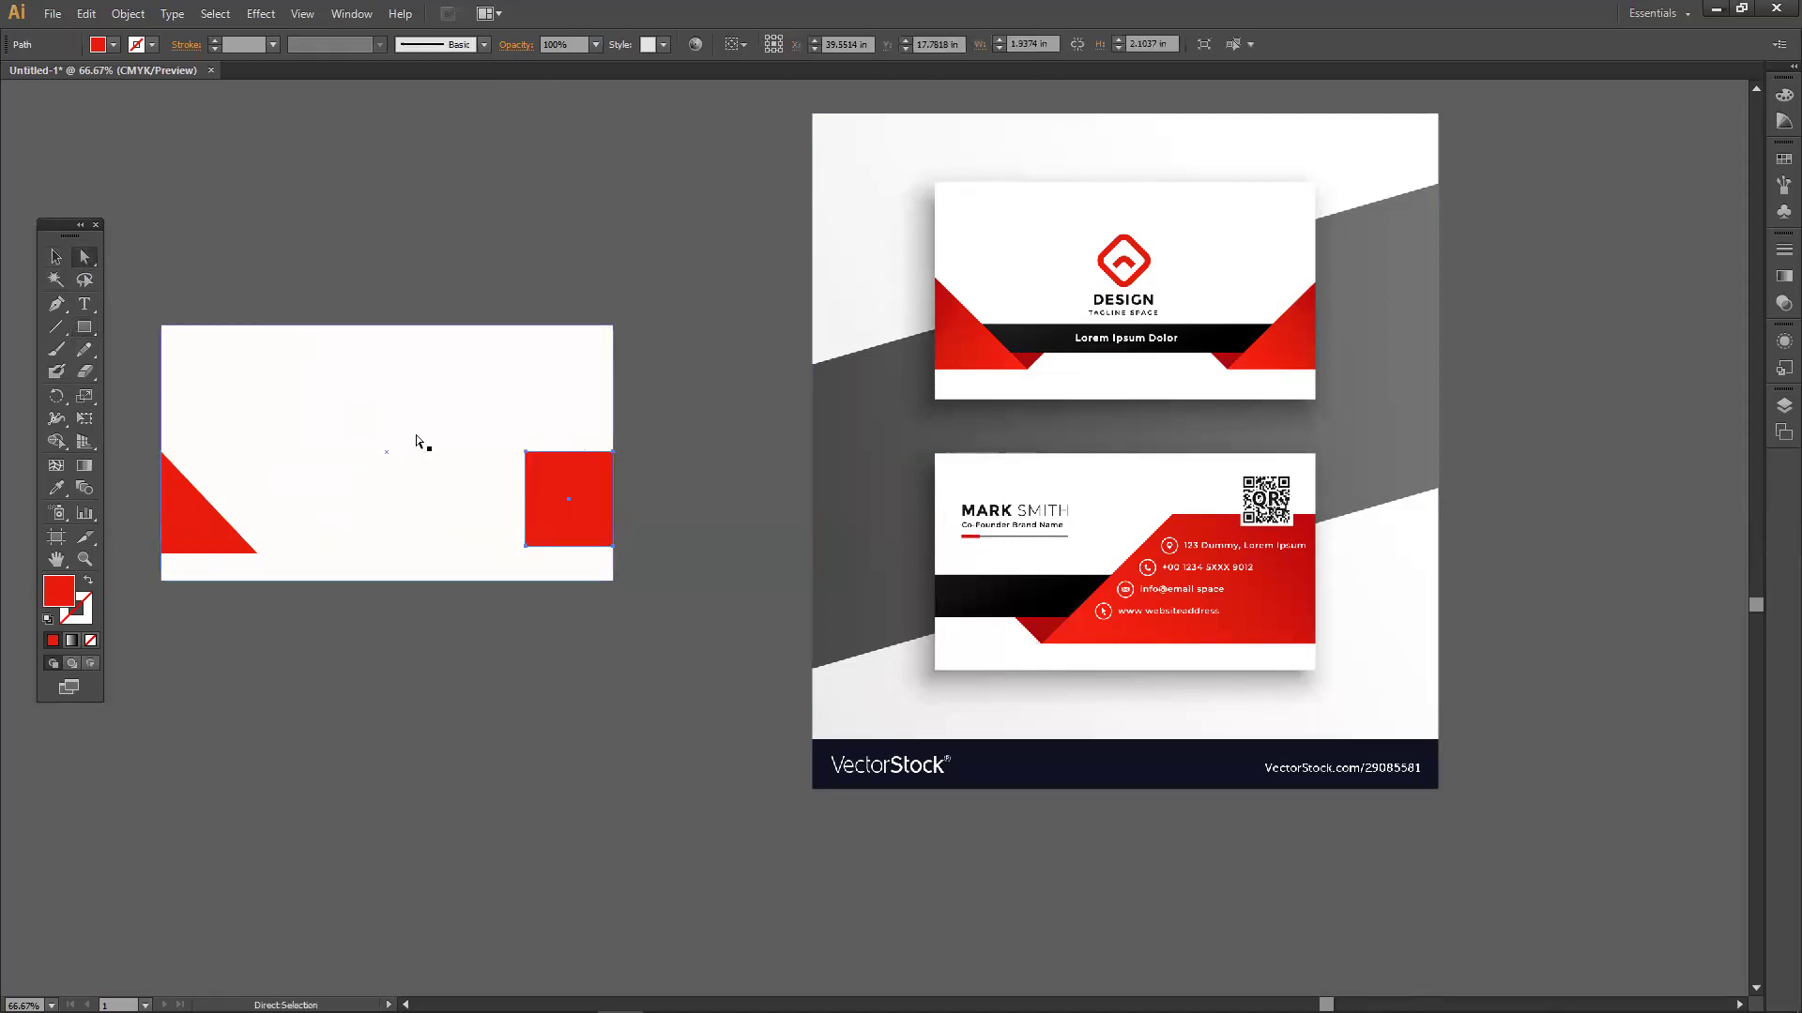
pyautogui.click(523, 452)
pyautogui.press('Delete')
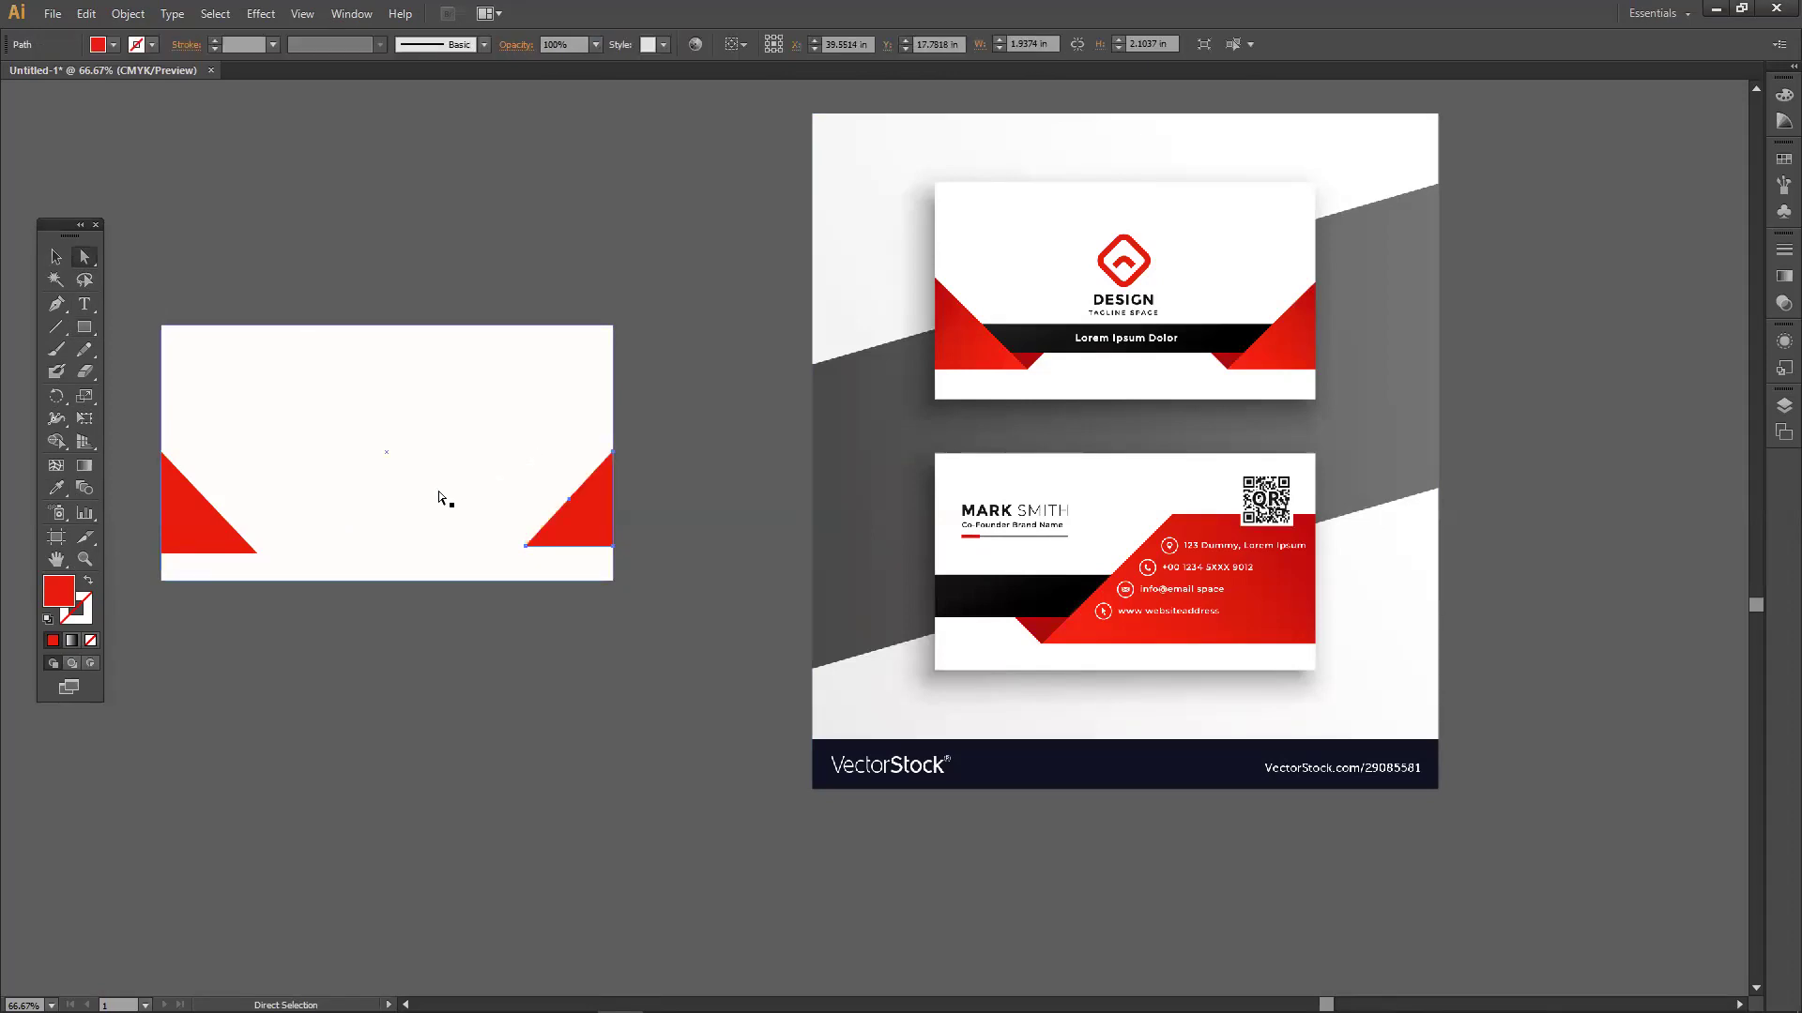
pyautogui.moveTo(527, 544); pyautogui.dragTo(502, 547)
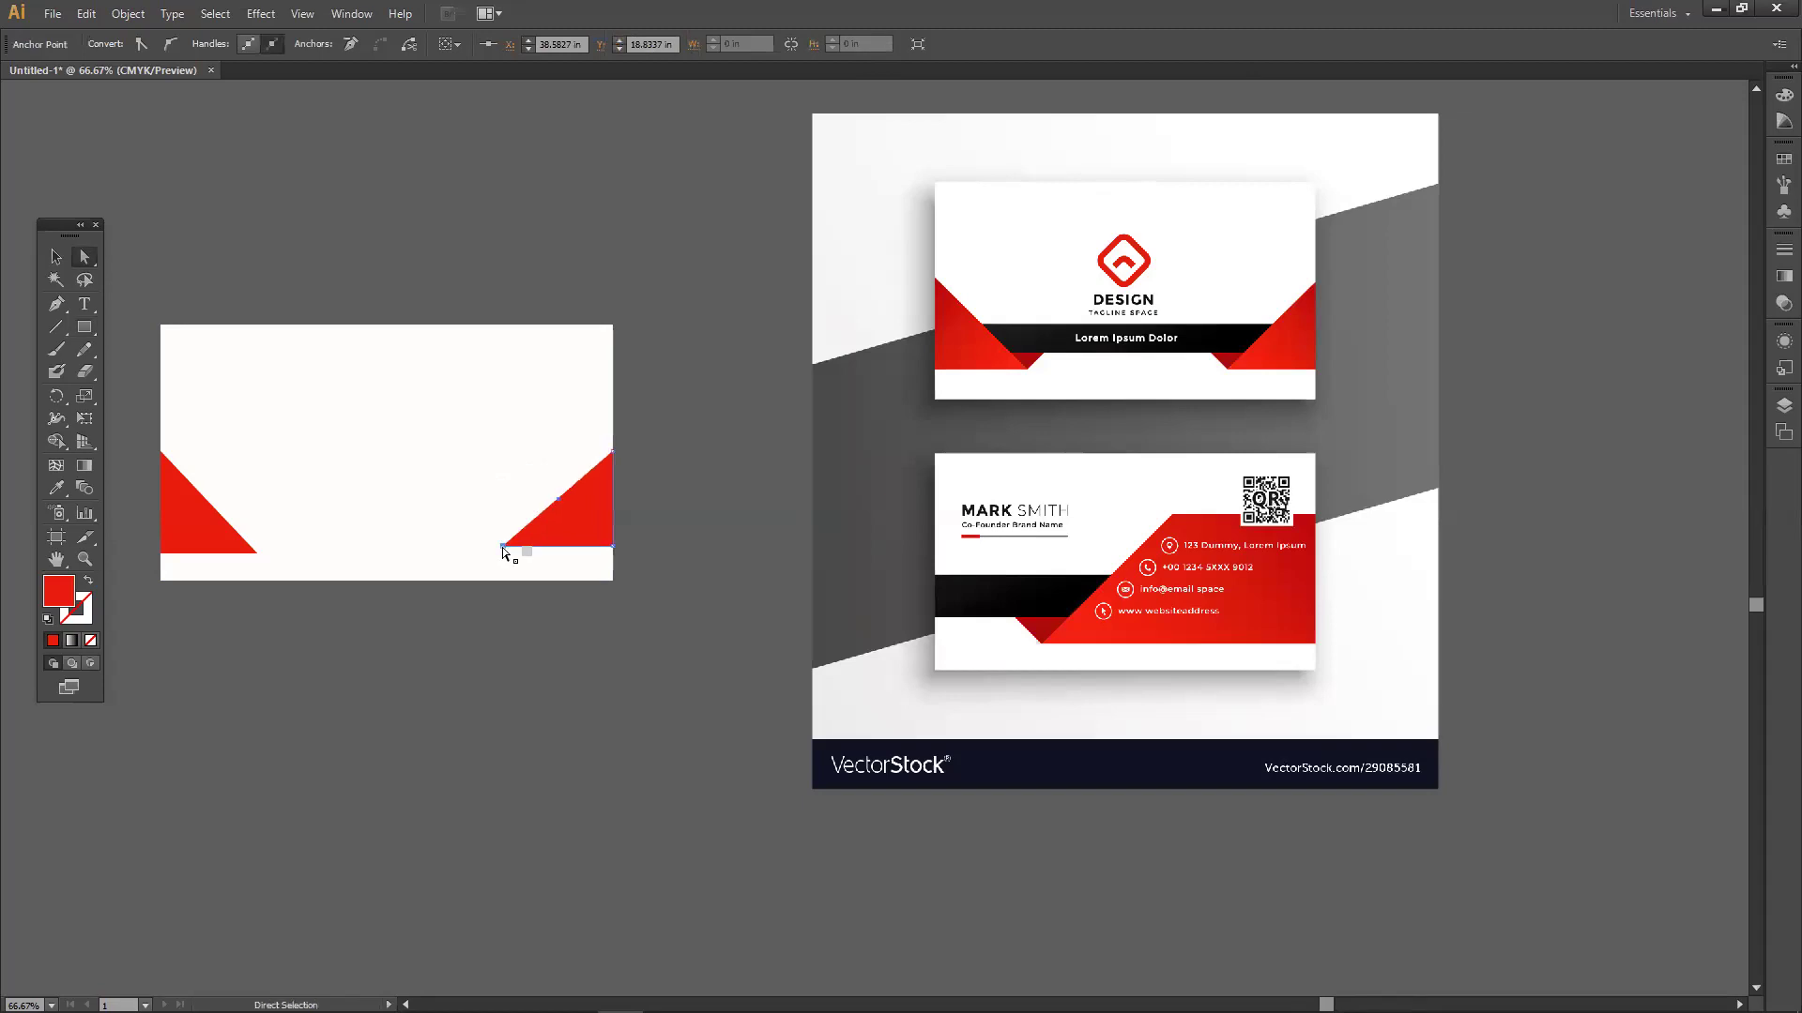
pyautogui.click(640, 527)
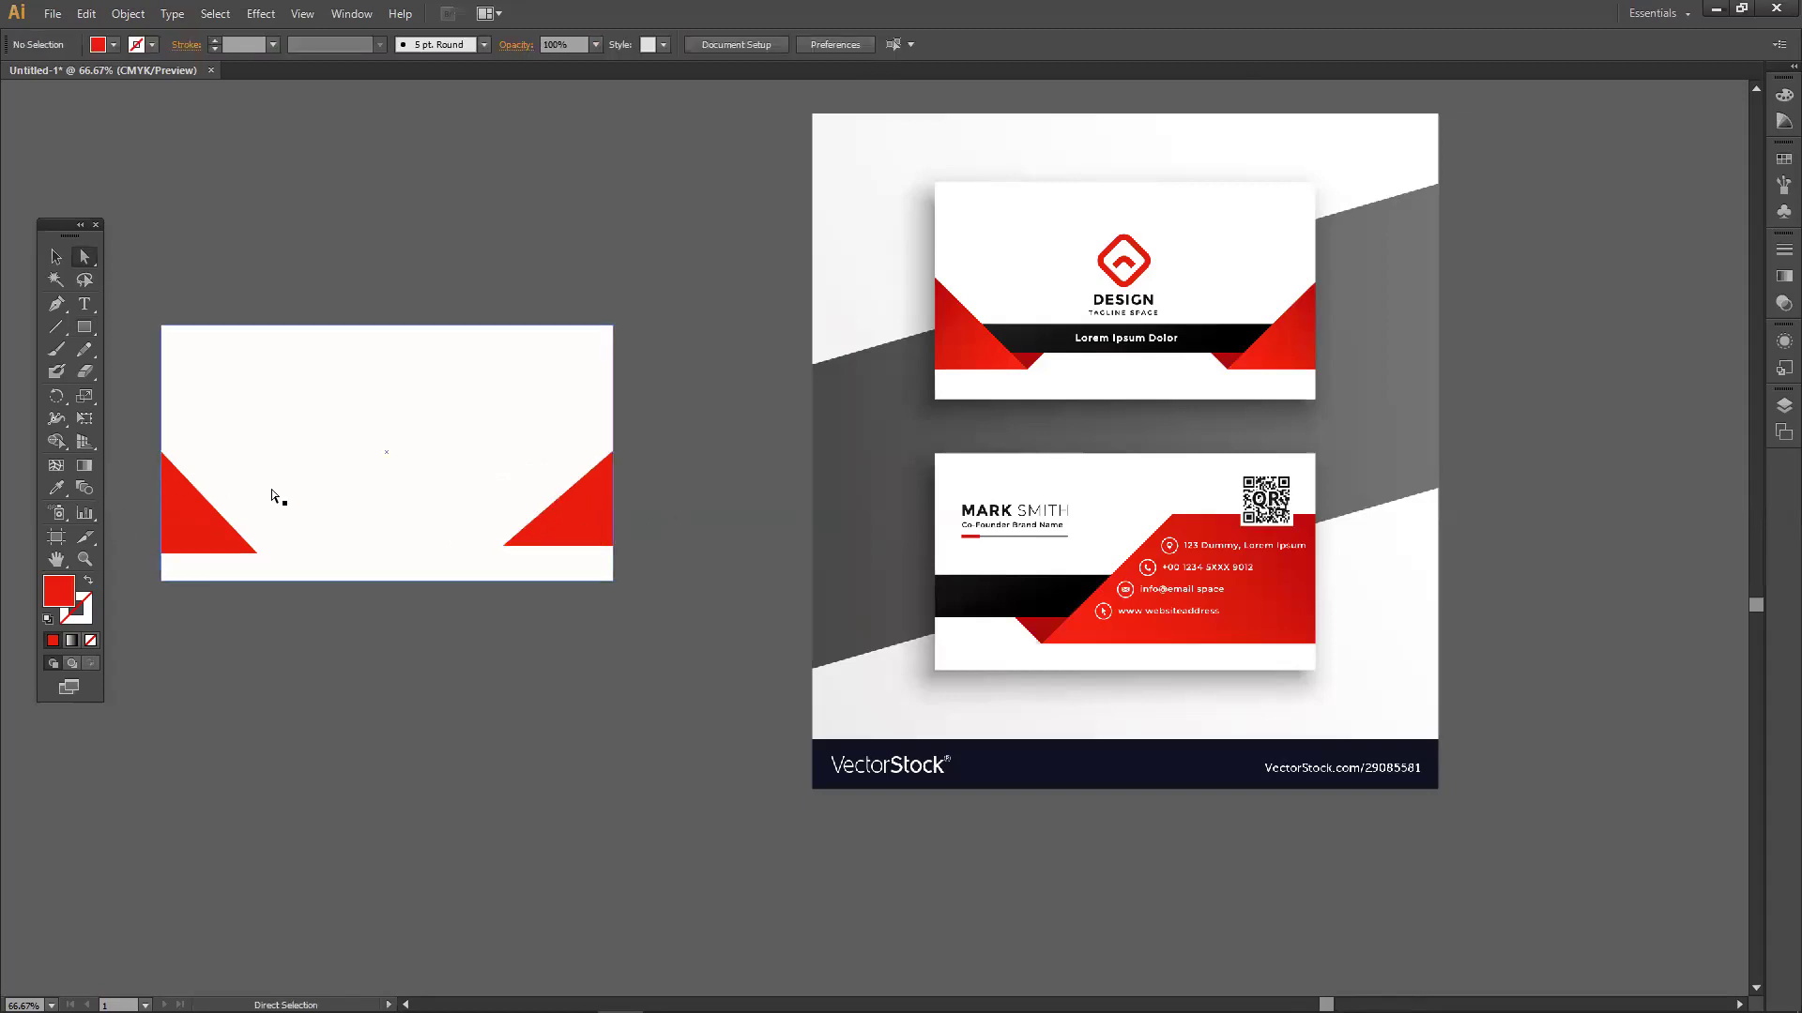
# Check the anchors of both red corner triangles.
pyautogui.click(572, 544)
pyautogui.click(232, 552)
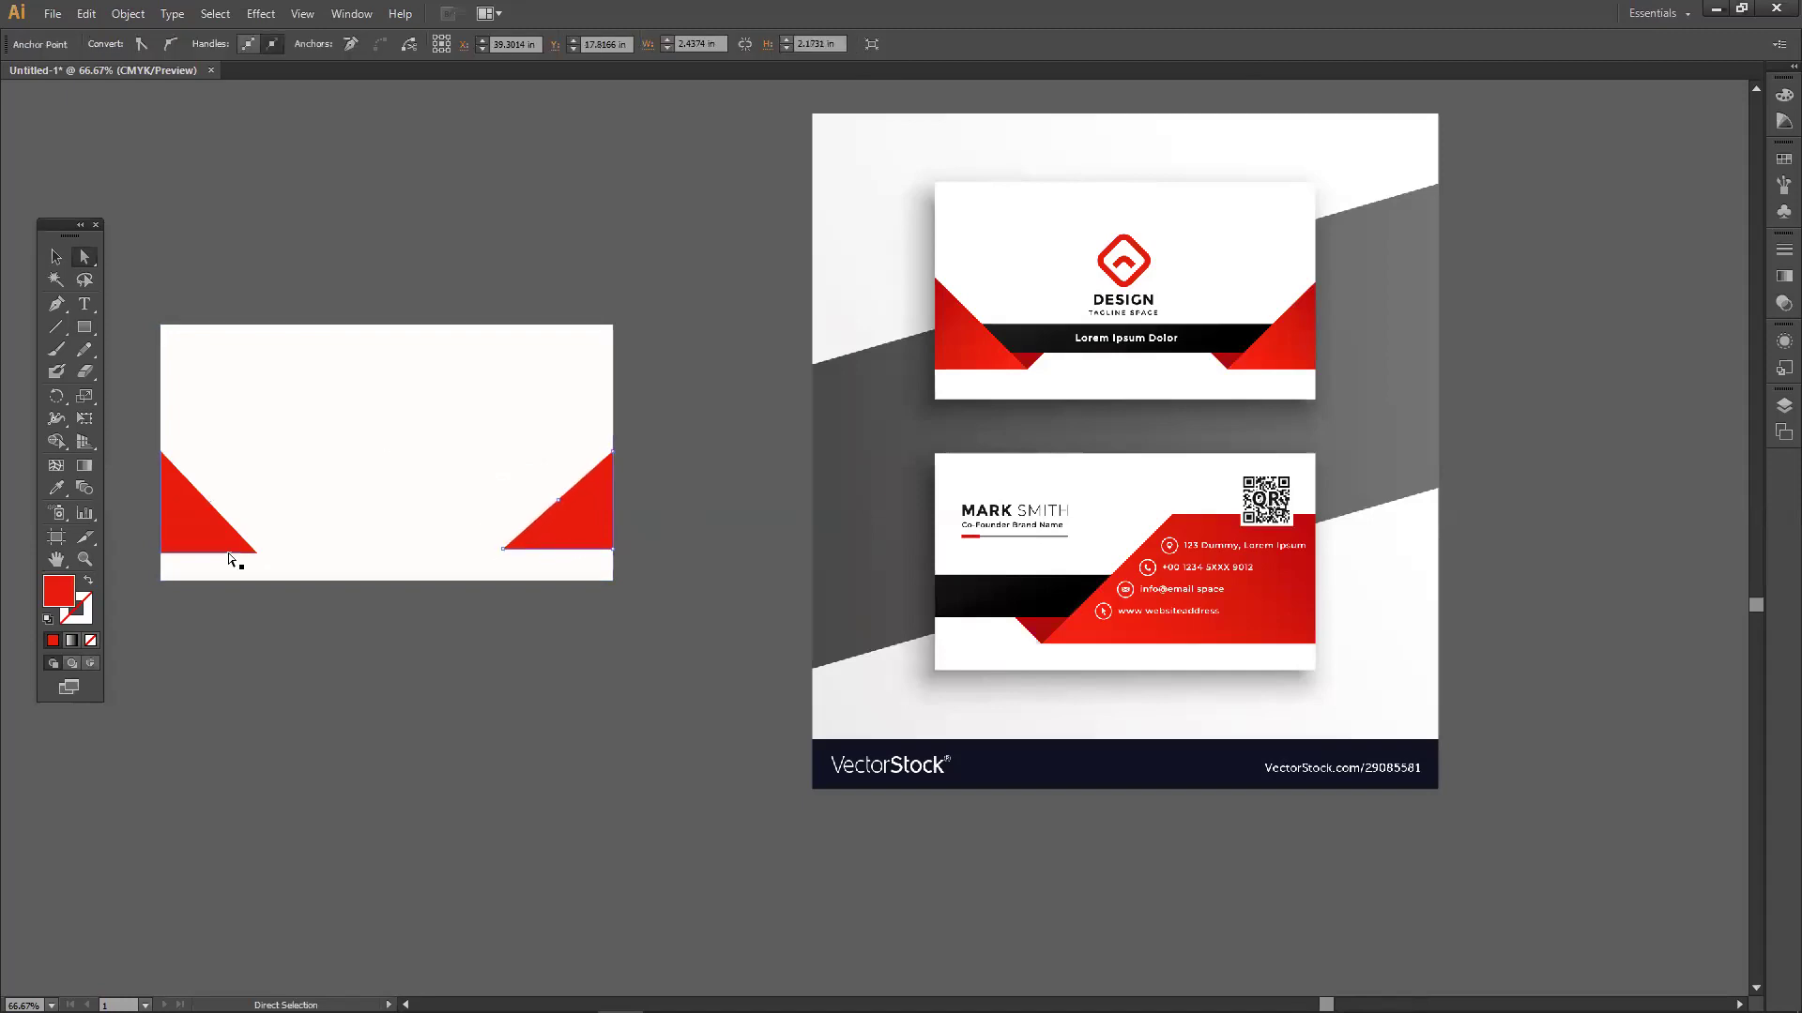
pyautogui.click(528, 543)
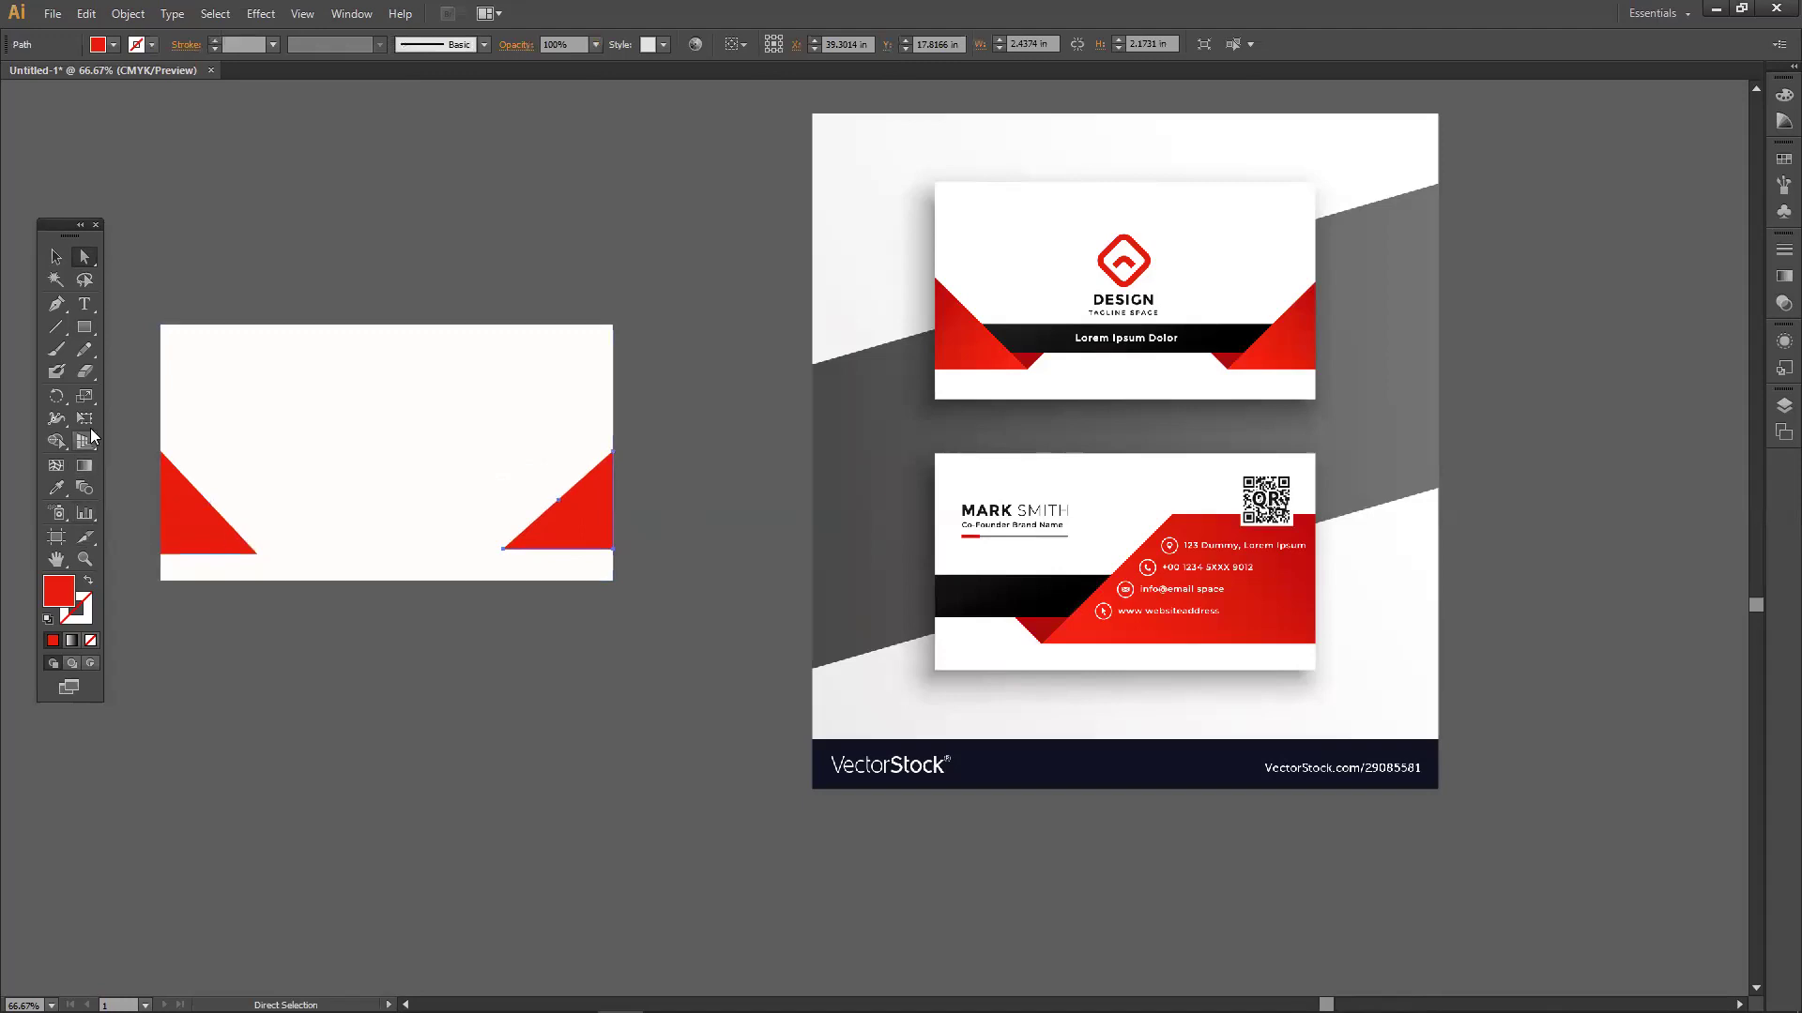
pyautogui.click(85, 331)
# Draw a long bar between the red triangles, fill it with the reference's black, and slant its lower-left corner.
pyautogui.moveTo(84, 335); pyautogui.dragTo(152, 328)
pyautogui.moveTo(212, 506); pyautogui.dragTo(554, 532)
pyautogui.click(56, 488)
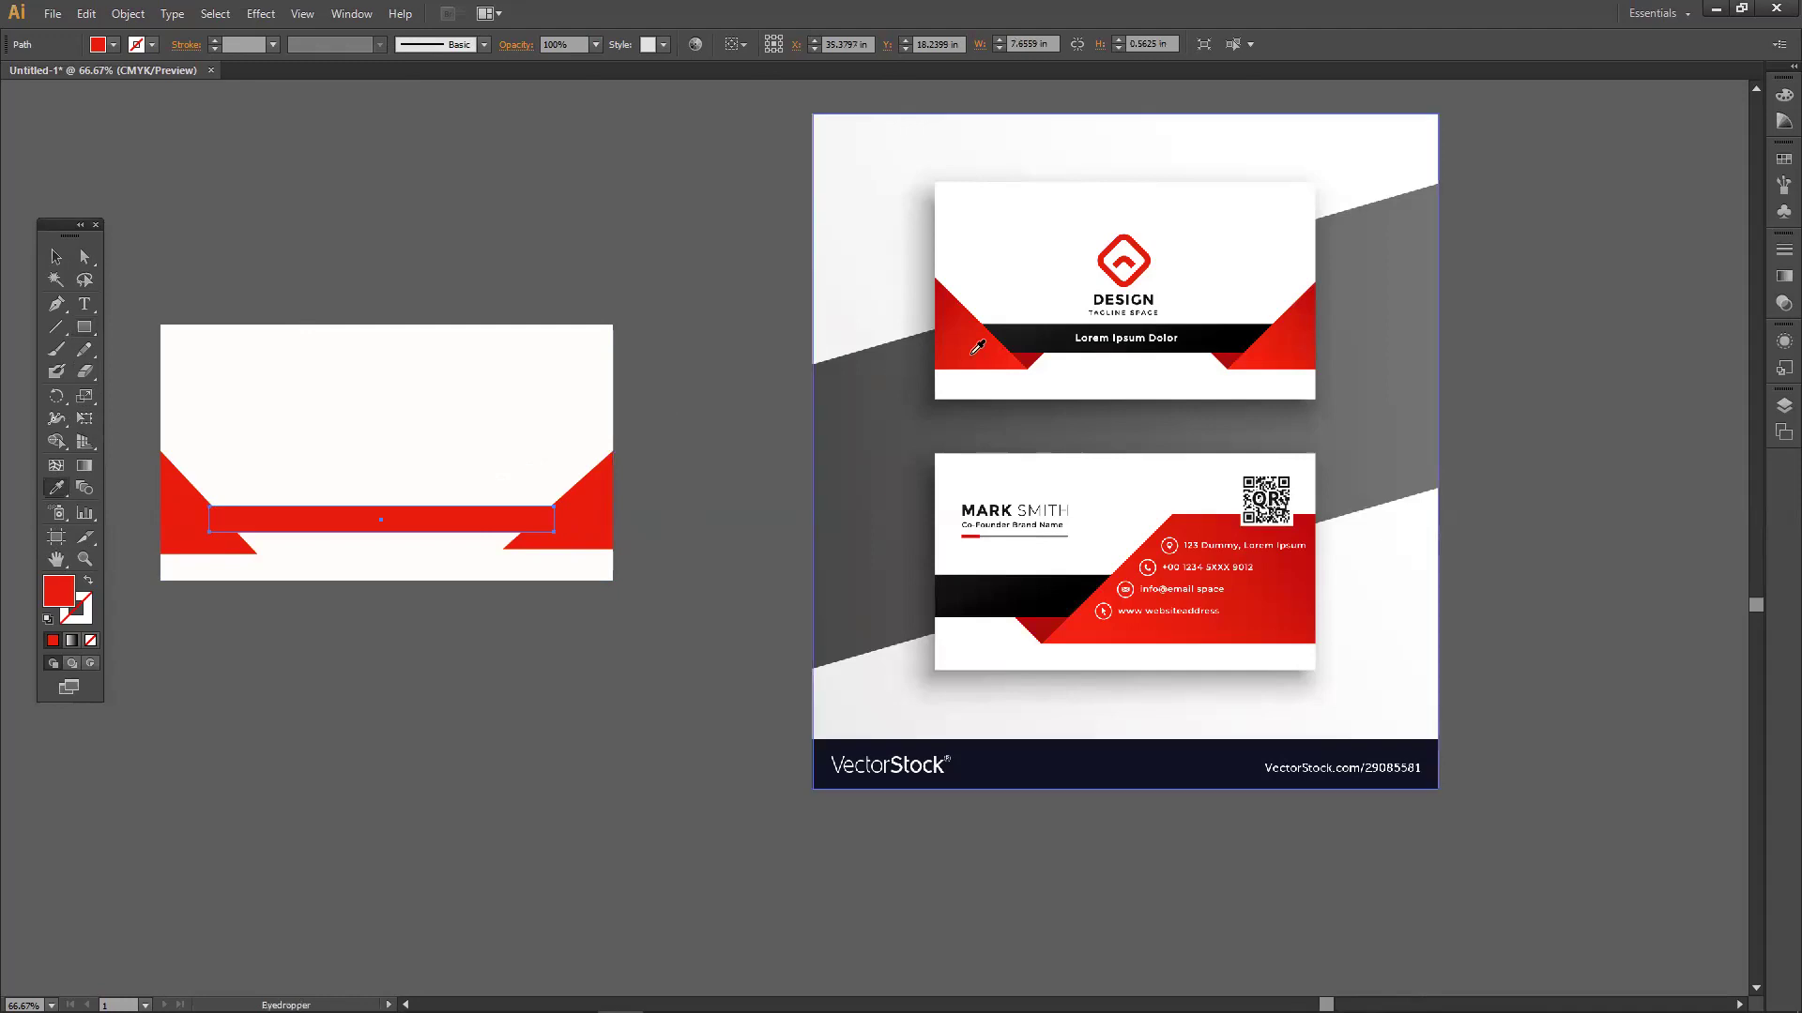
pyautogui.click(1028, 334)
pyautogui.click(85, 256)
pyautogui.moveTo(210, 532)
pyautogui.mouseDown()
pyautogui.moveTo(240, 537)
pyautogui.moveTo(228, 504)
pyautogui.moveTo(208, 507)
pyautogui.mouseUp()
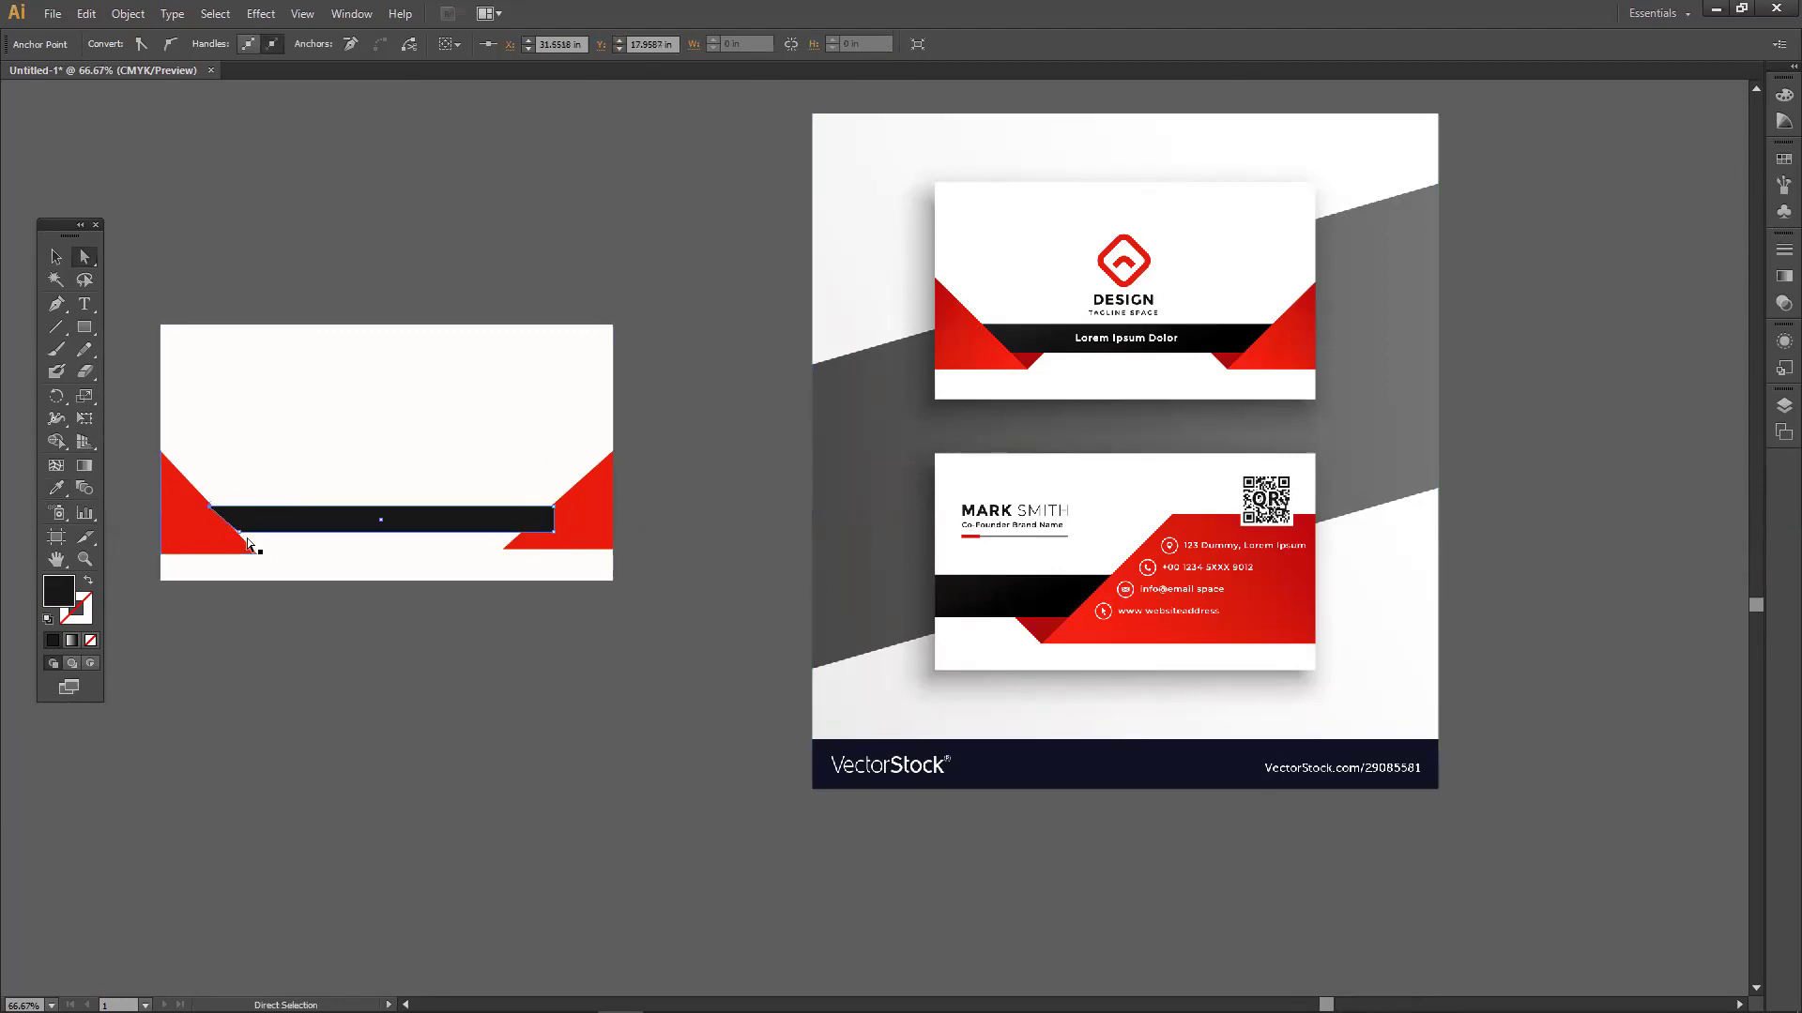
# Angle the bar's left end onto the left triangle's diagonal edge.
pyautogui.scroll(5, 234, 540)
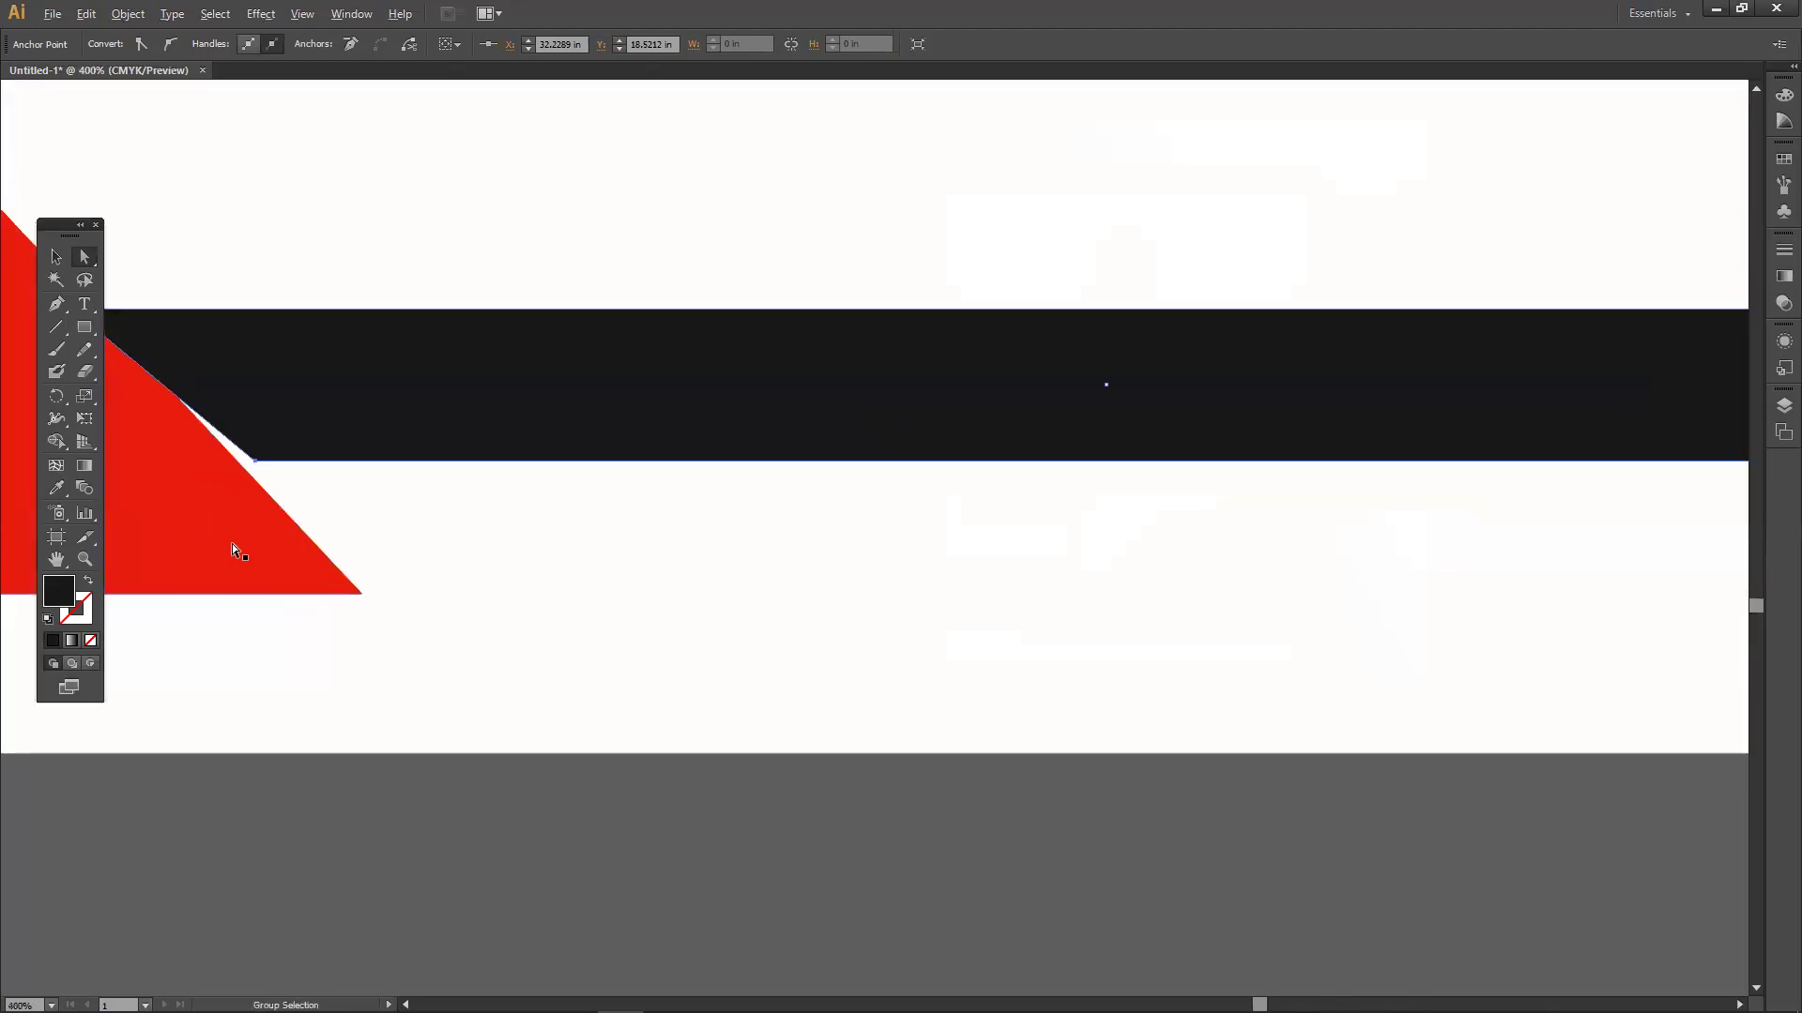
pyautogui.moveTo(401, 494); pyautogui.dragTo(386, 494)
pyautogui.moveTo(220, 343)
pyautogui.mouseDown()
pyautogui.moveTo(252, 345)
pyautogui.moveTo(239, 320)
pyautogui.mouseUp()
pyautogui.scroll(2, 244, 358)
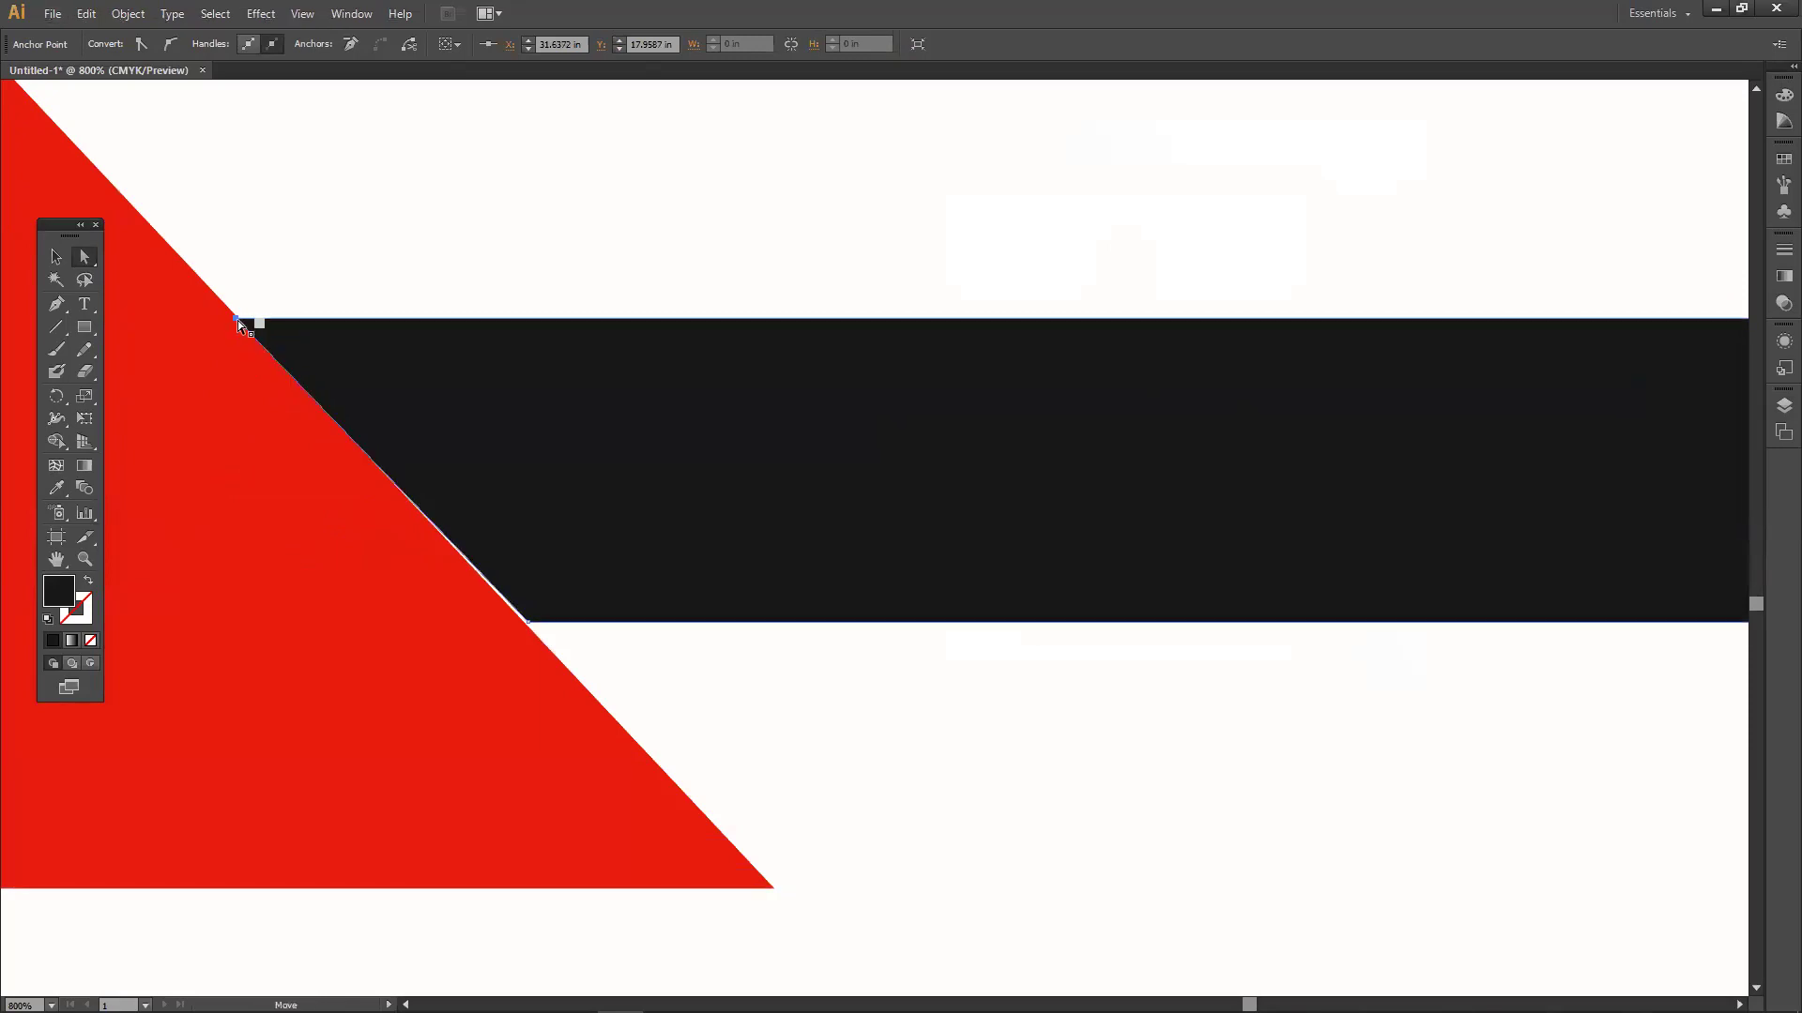
pyautogui.click(522, 621)
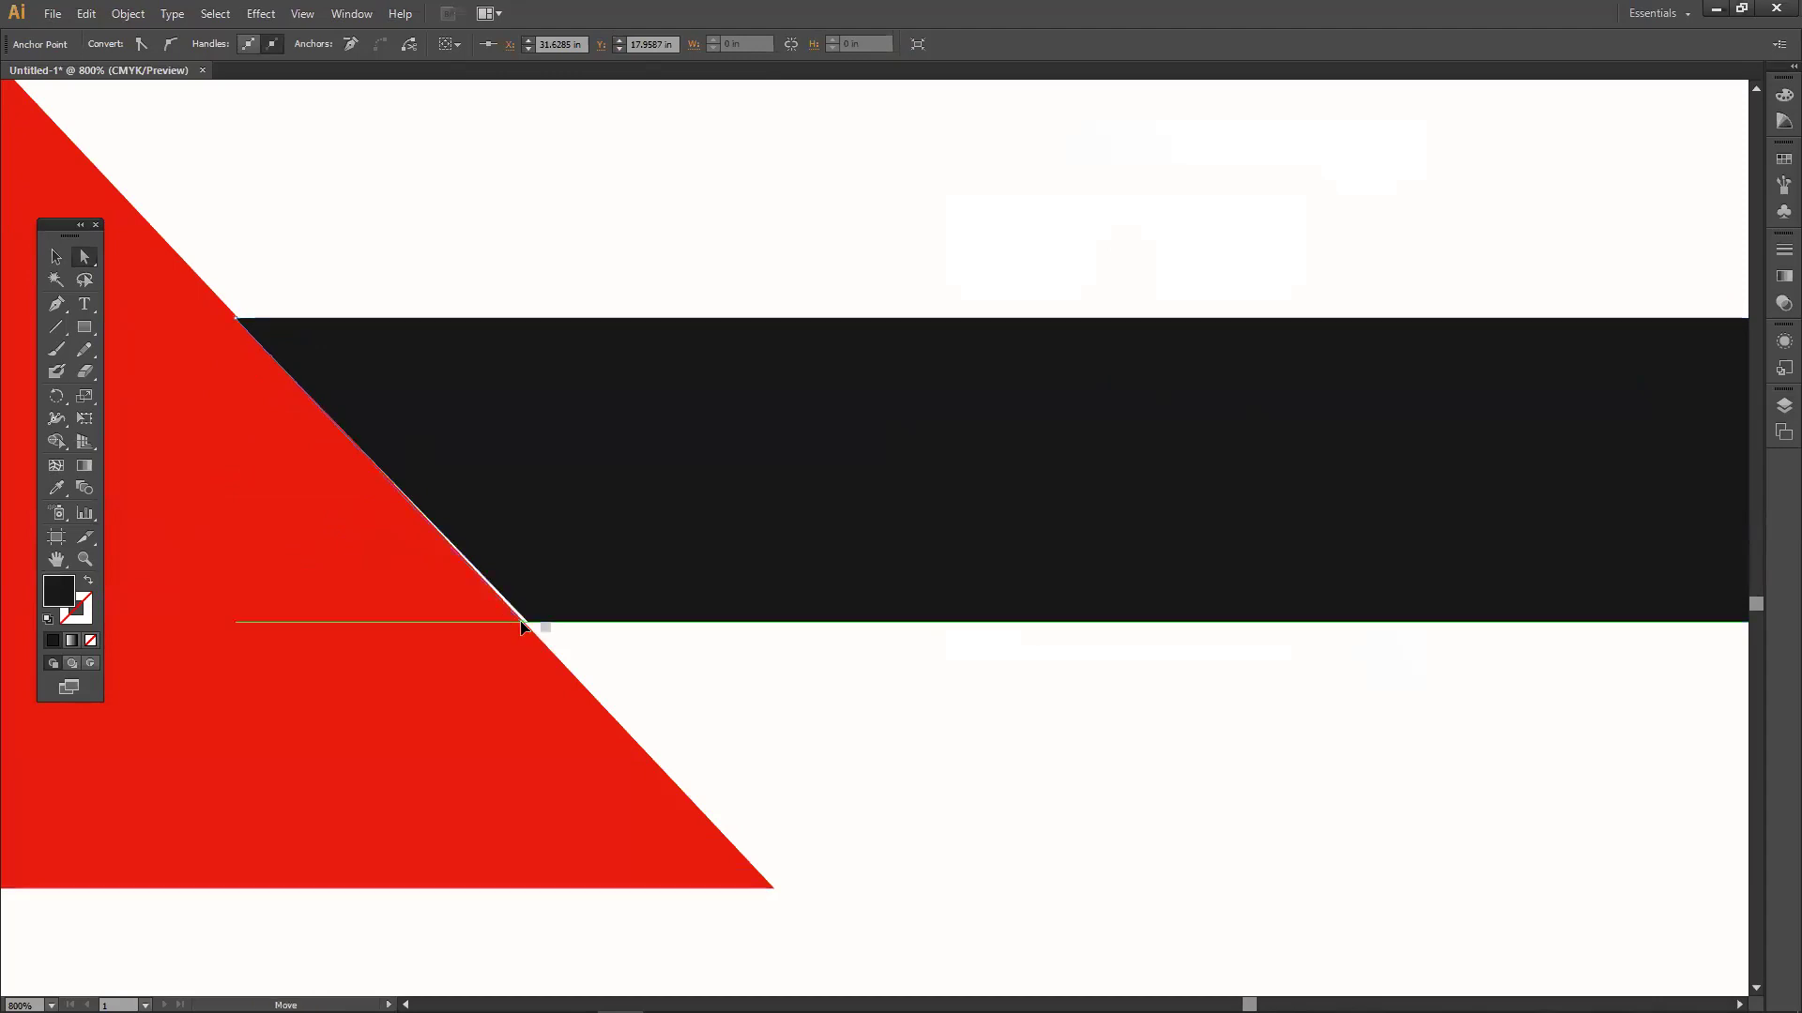
# Angle the bar's right end onto the right triangle's diagonal edge.
pyautogui.scroll(-4, 514, 622)
pyautogui.moveTo(819, 616); pyautogui.dragTo(508, 583)
pyautogui.hscroll(5, 792, 559)
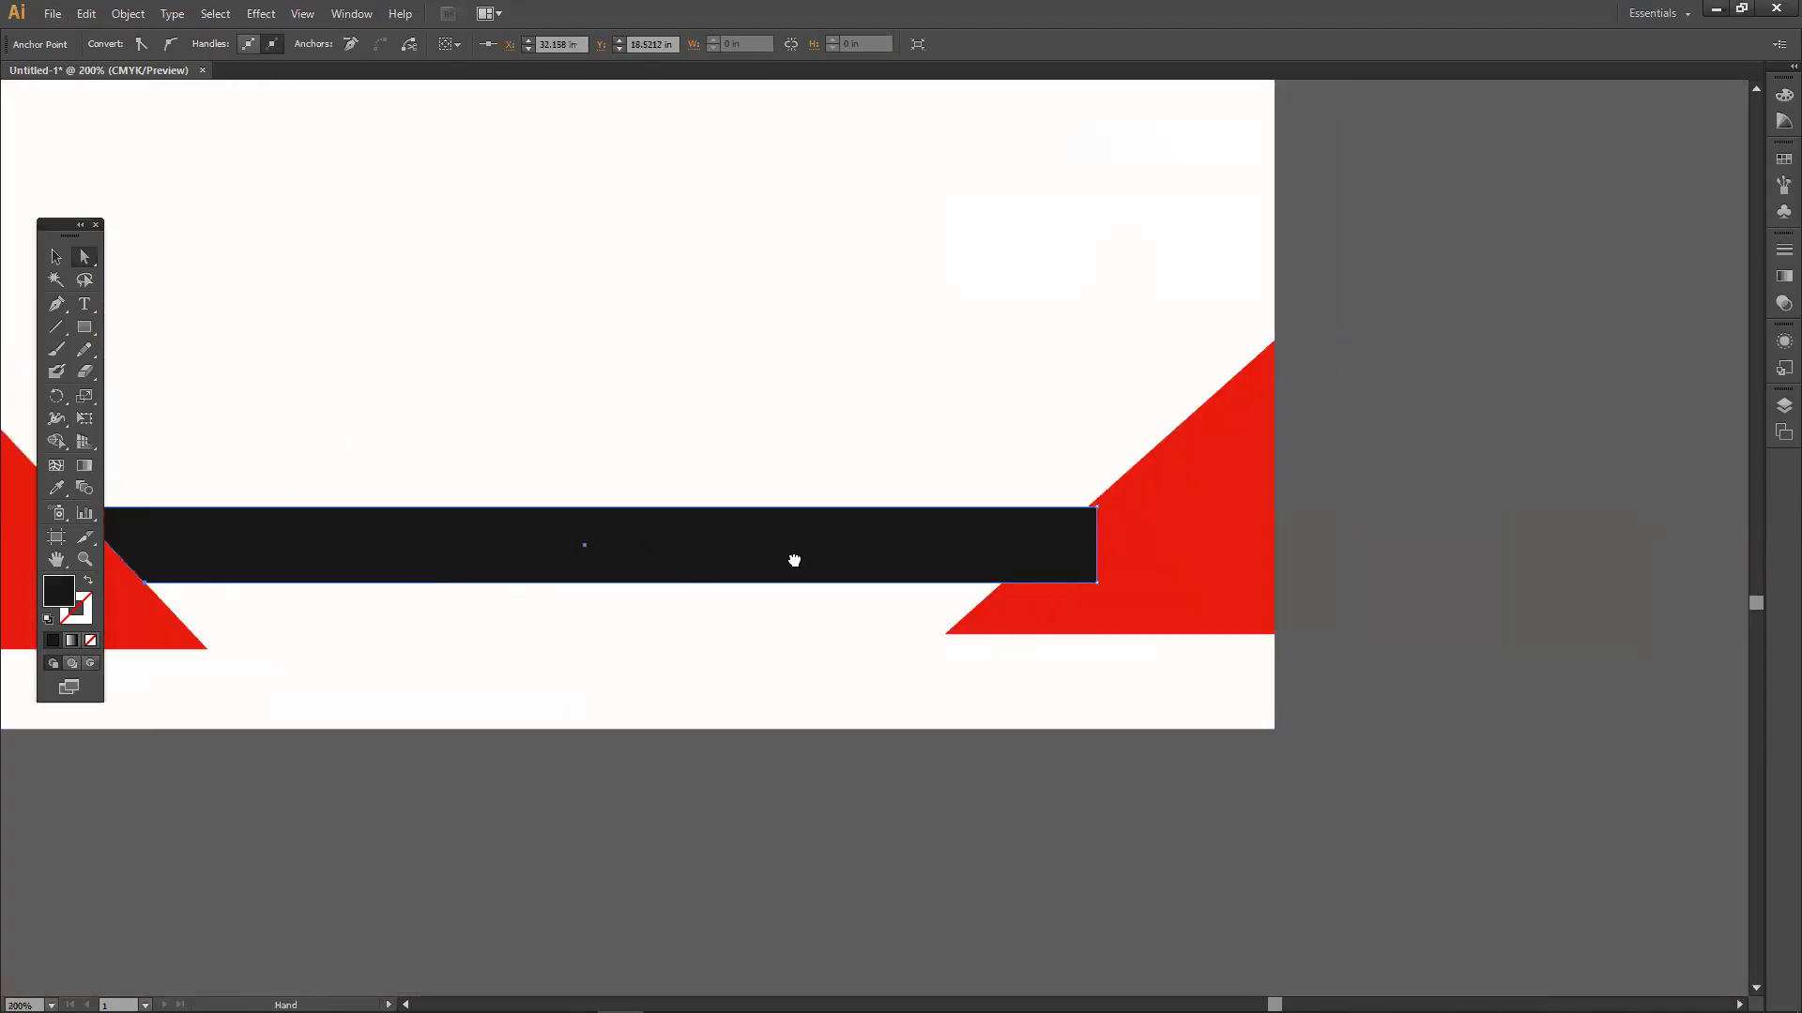
pyautogui.moveTo(892, 586); pyautogui.dragTo(797, 583)
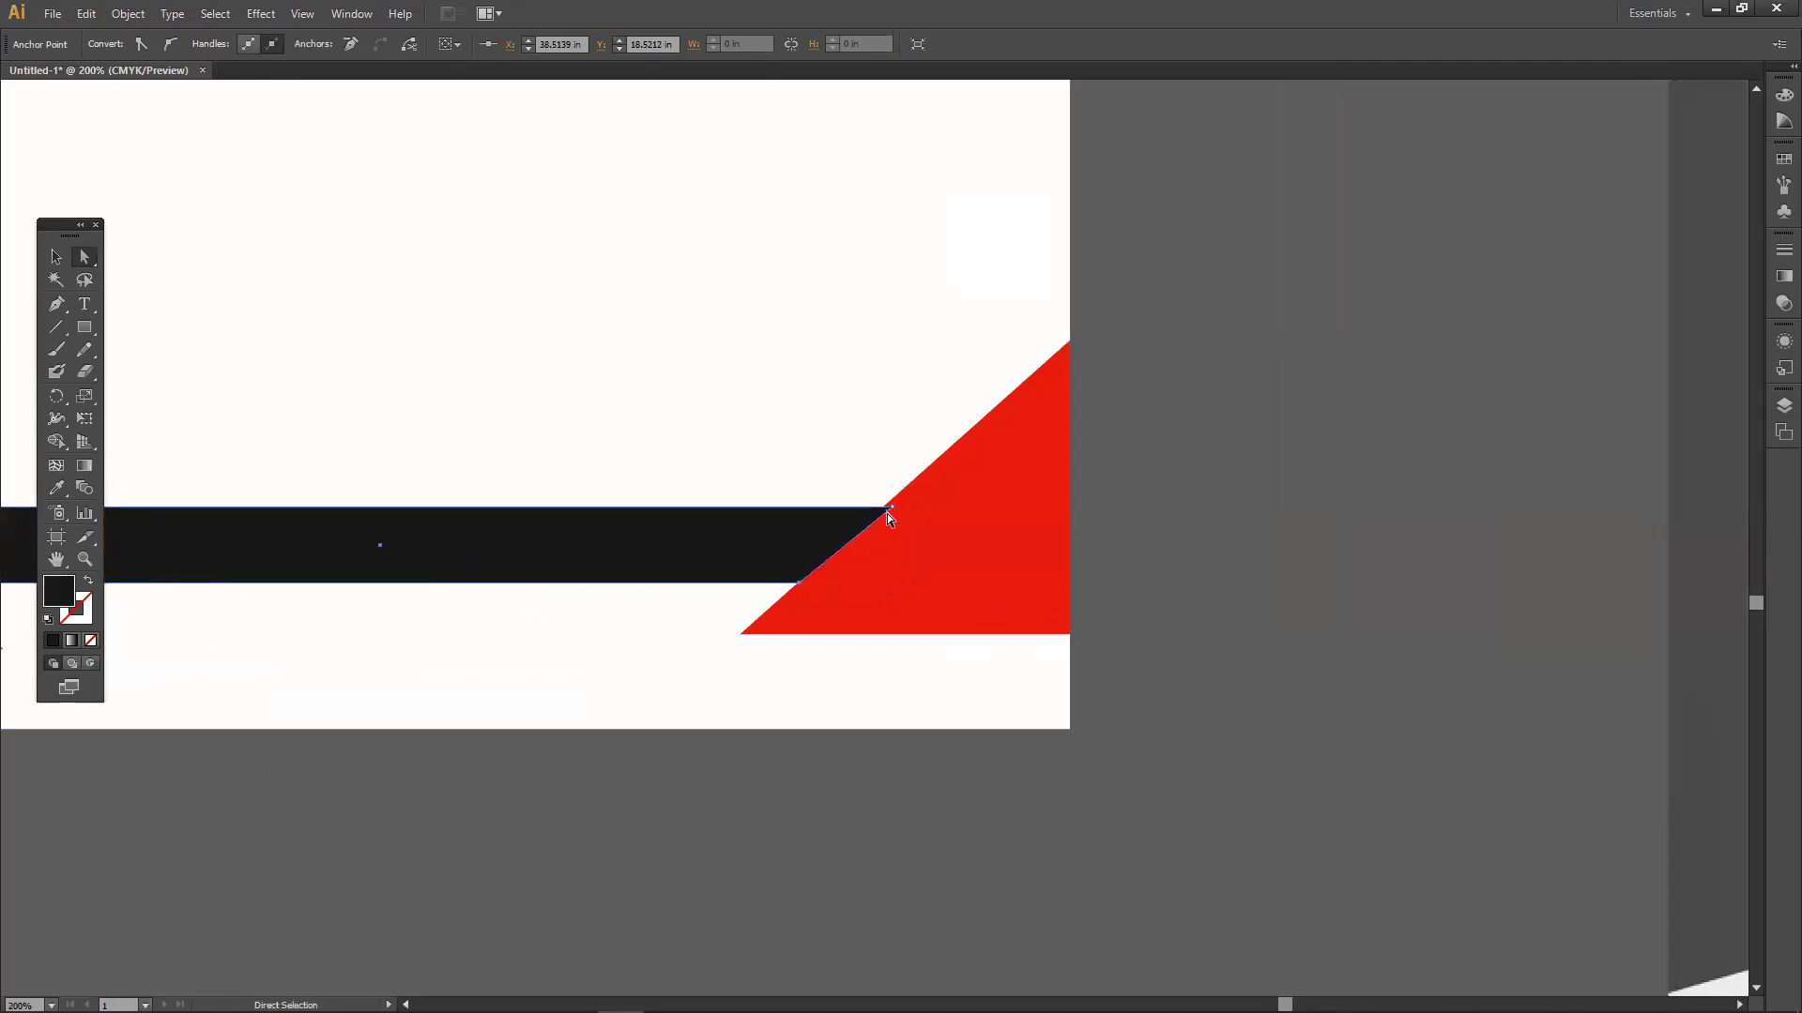
pyautogui.scroll(2, 887, 514)
pyautogui.click(892, 500)
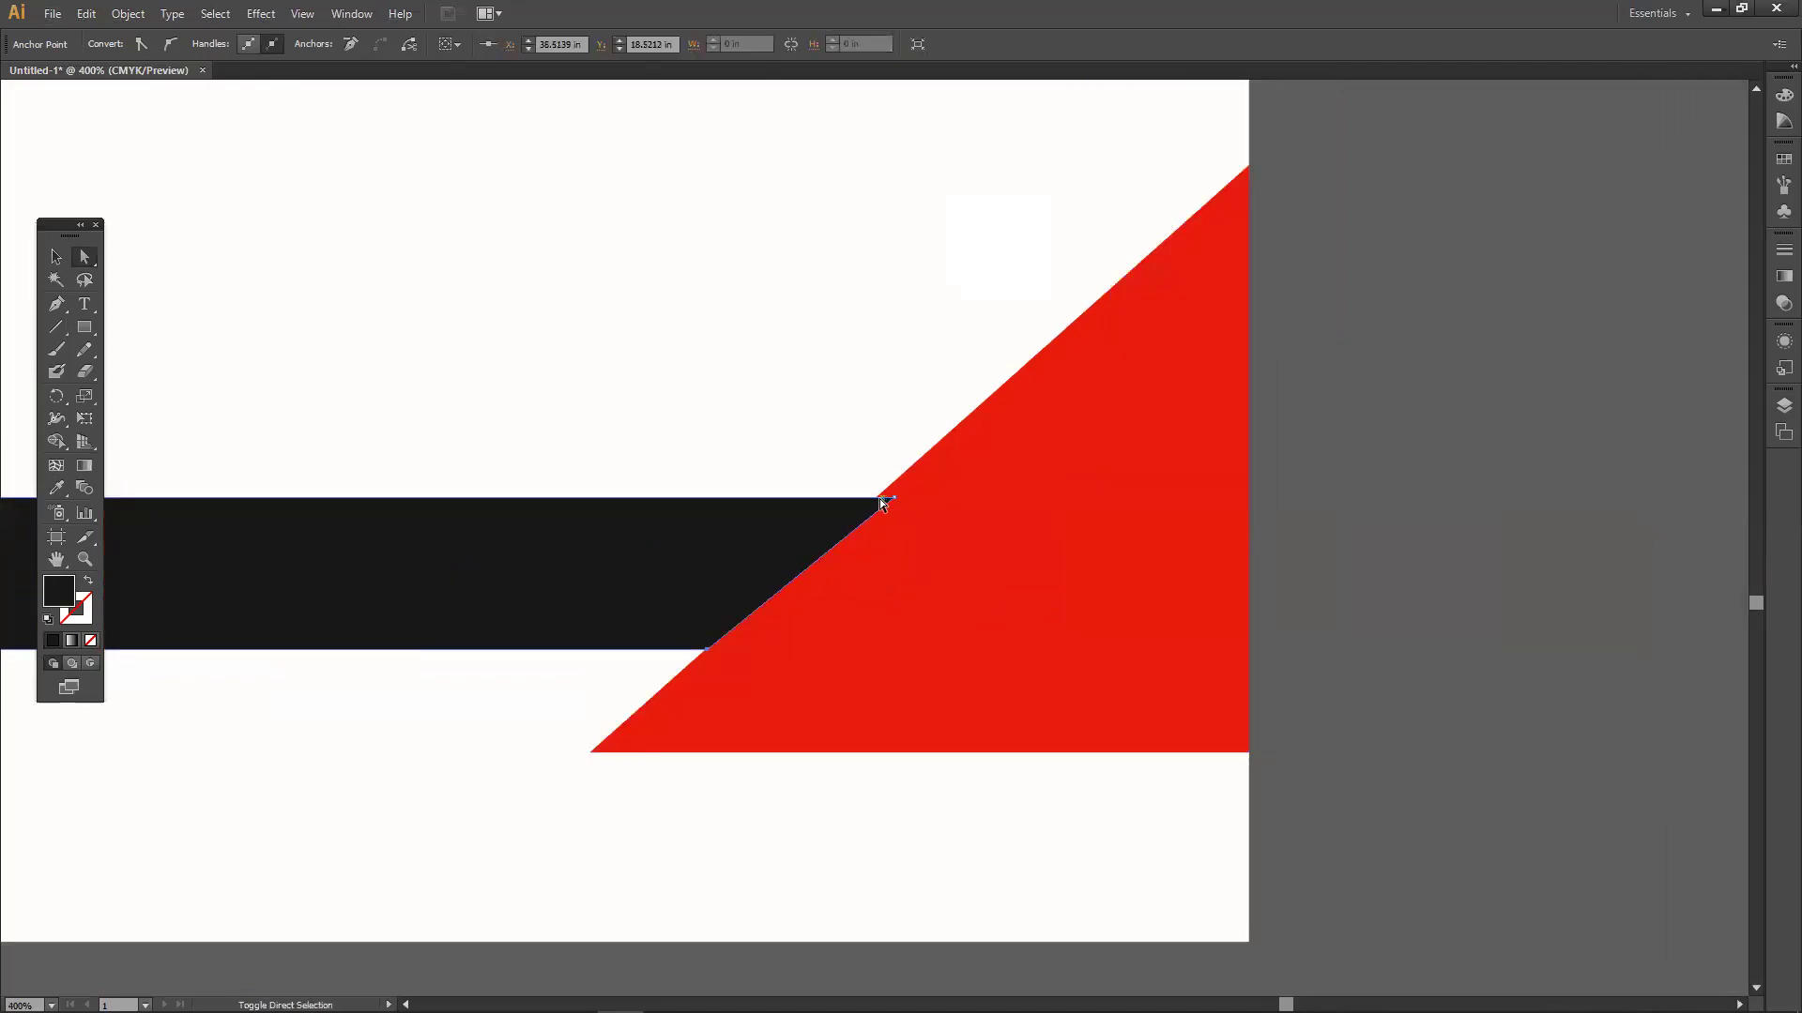
pyautogui.moveTo(897, 499); pyautogui.dragTo(878, 503)
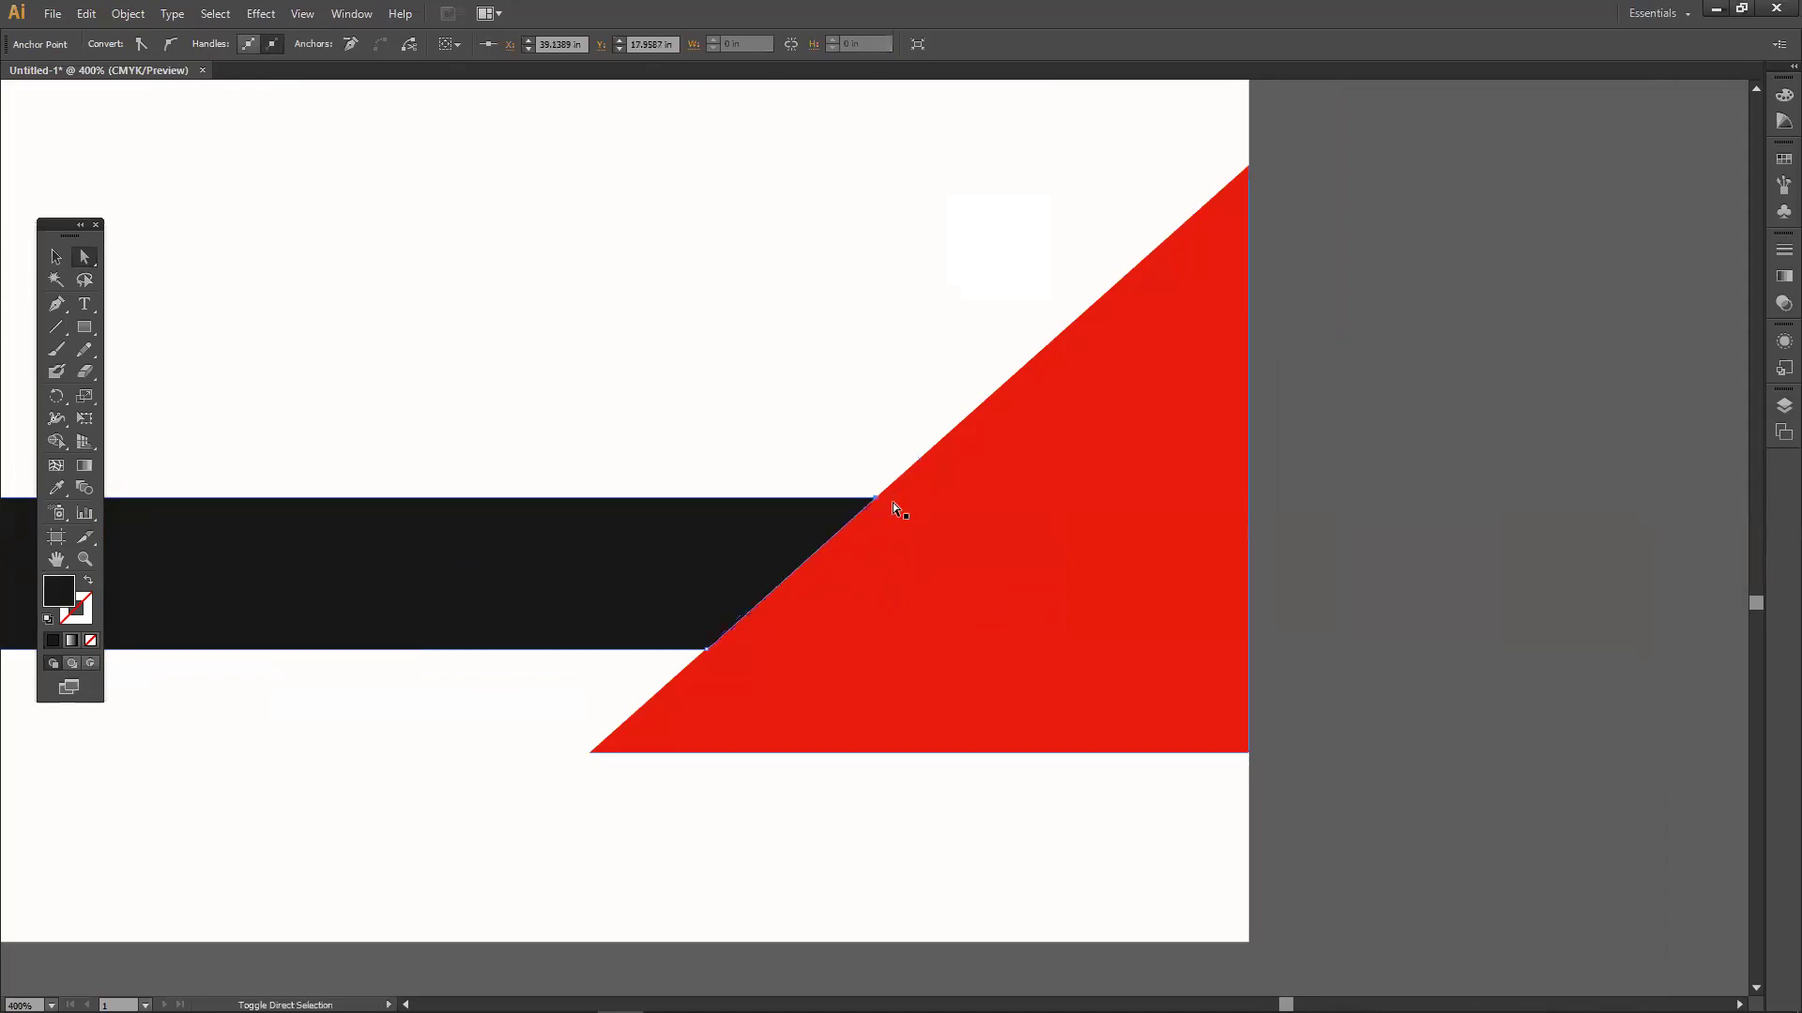
pyautogui.click(1258, 566)
# Raise the black bar slightly between the triangles.
pyautogui.scroll(-2, 981, 582)
pyautogui.scroll(-1, 982, 582)
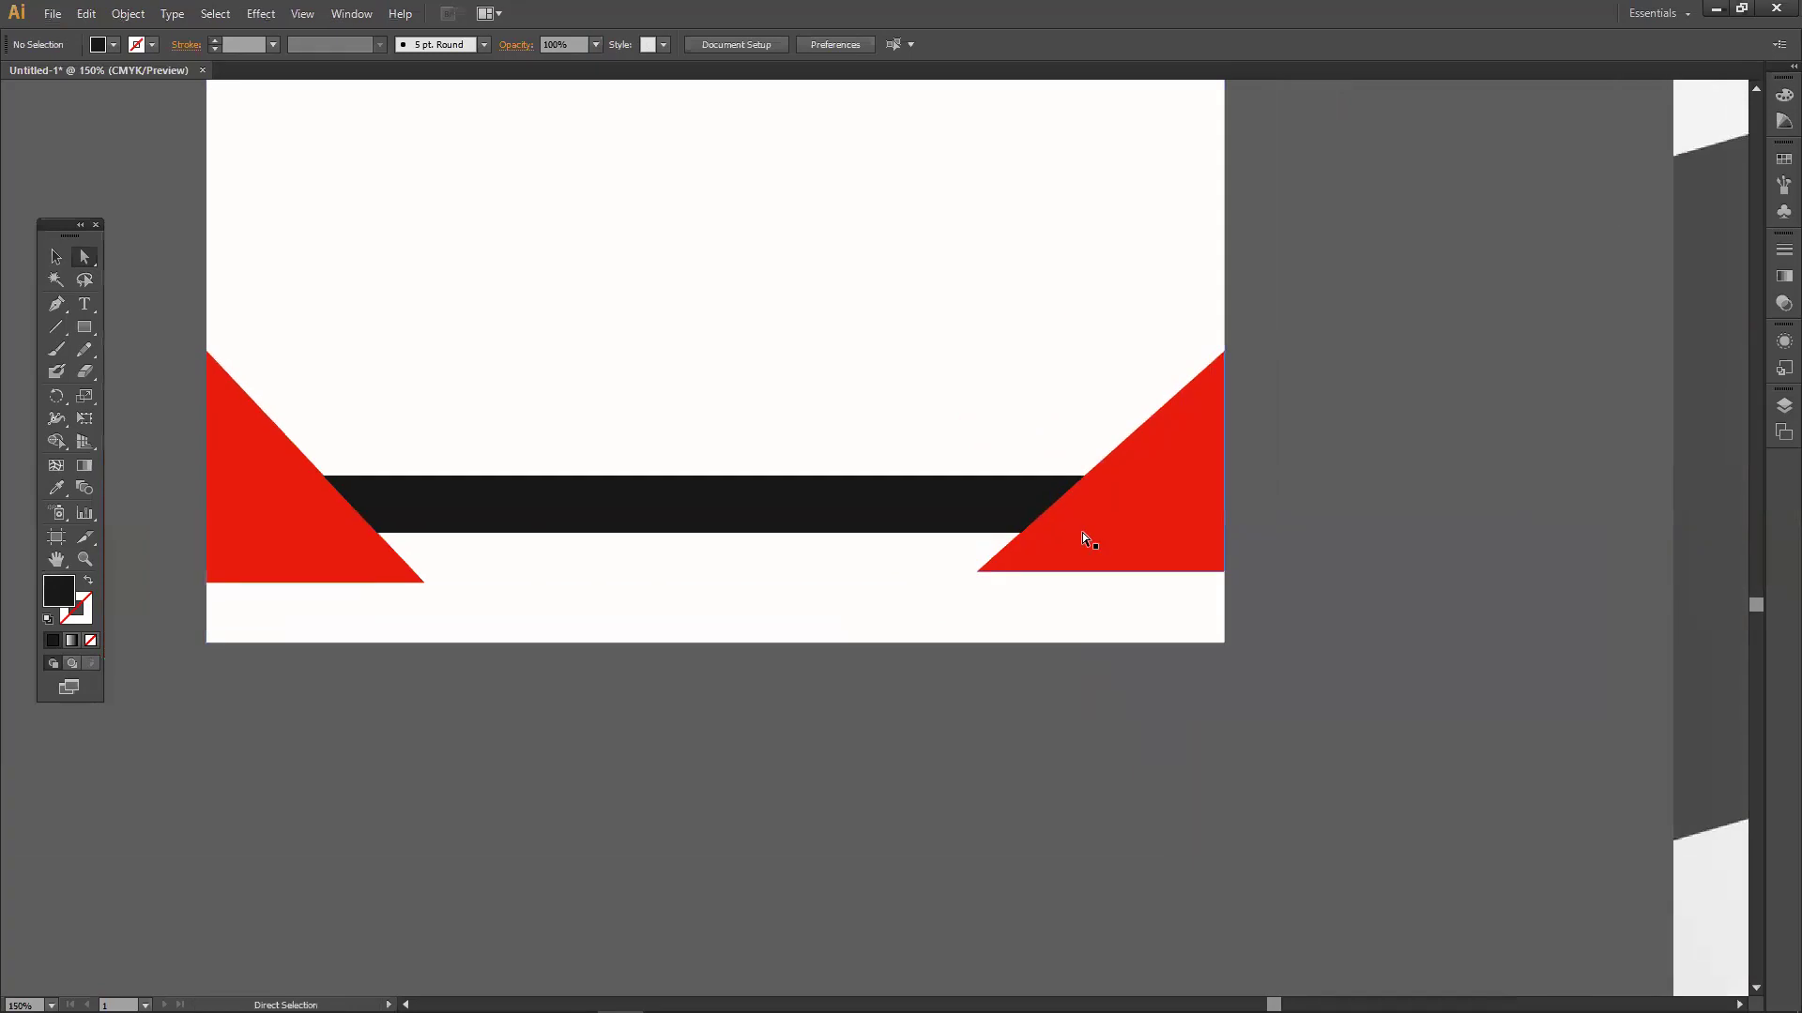
pyautogui.scroll(2, 290, 533)
pyautogui.moveTo(577, 615); pyautogui.dragTo(436, 612)
pyautogui.moveTo(84, 327); pyautogui.dragTo(176, 350)
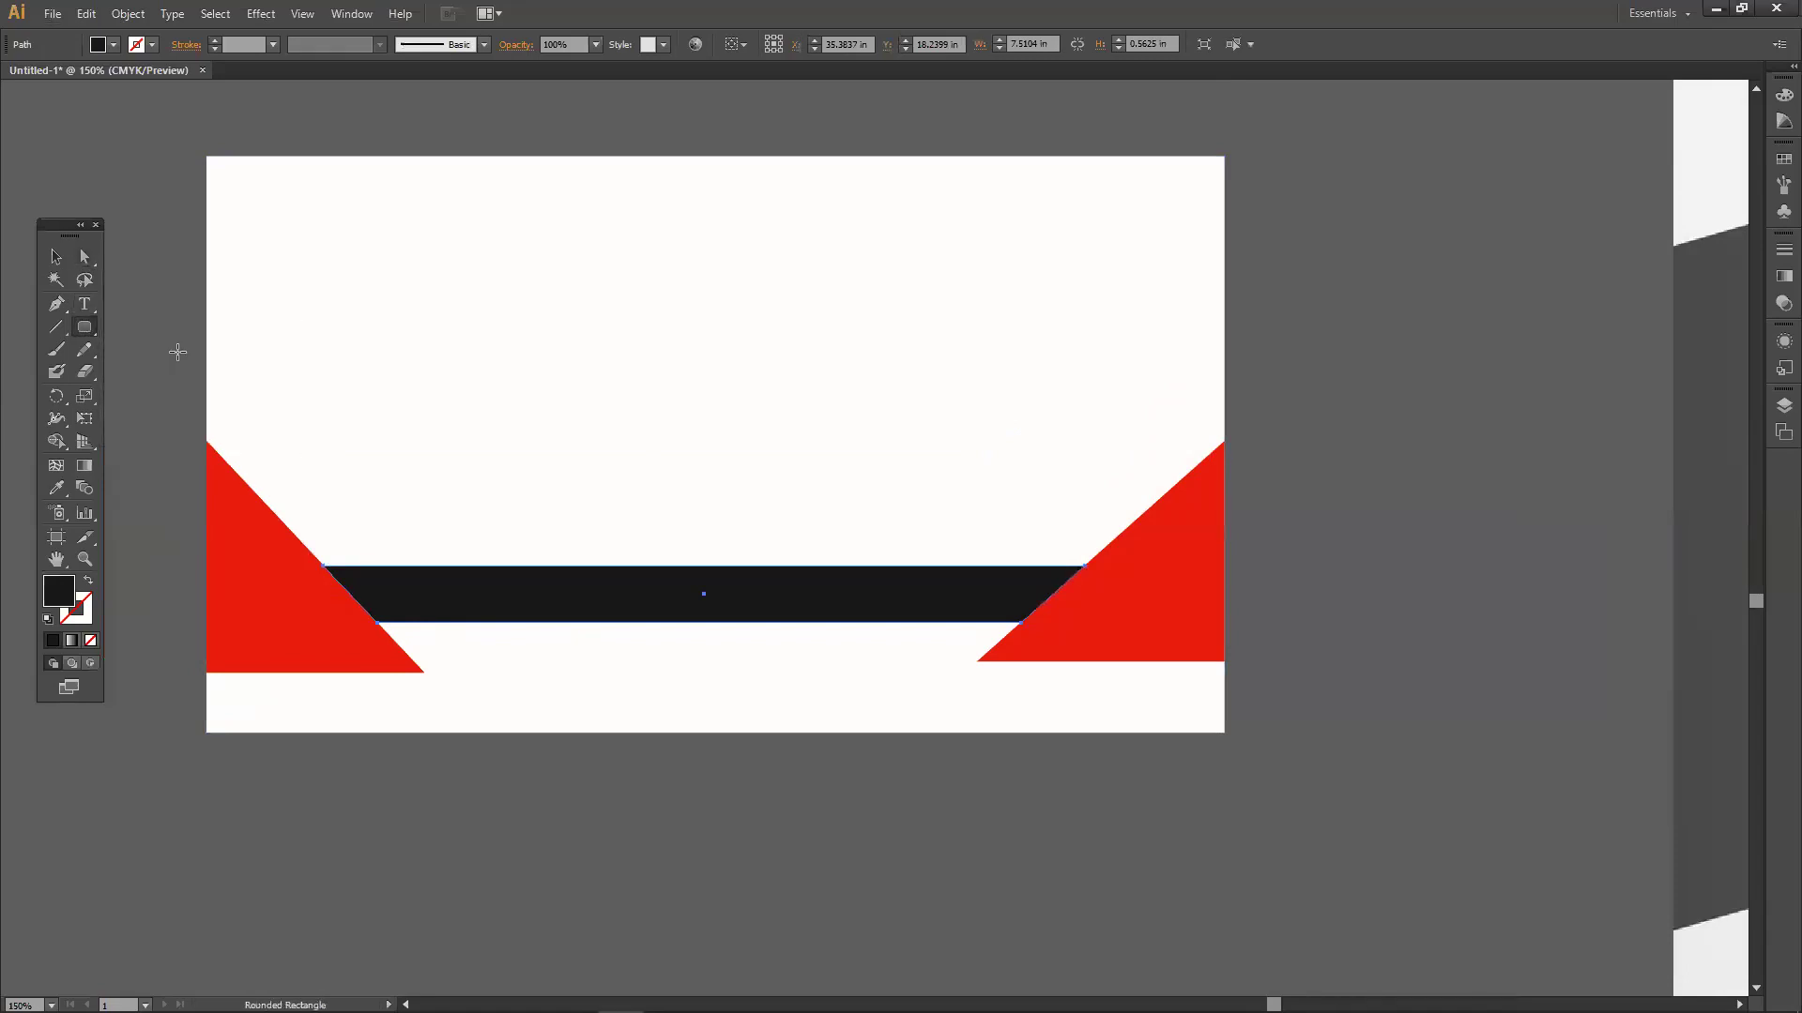
pyautogui.click(176, 350)
# Draw a small rectangle near the black bar and give it a dark red C90000 fill.
pyautogui.click(939, 565)
pyautogui.moveTo(91, 336); pyautogui.dragTo(140, 327)
pyautogui.moveTo(563, 418); pyautogui.dragTo(670, 473)
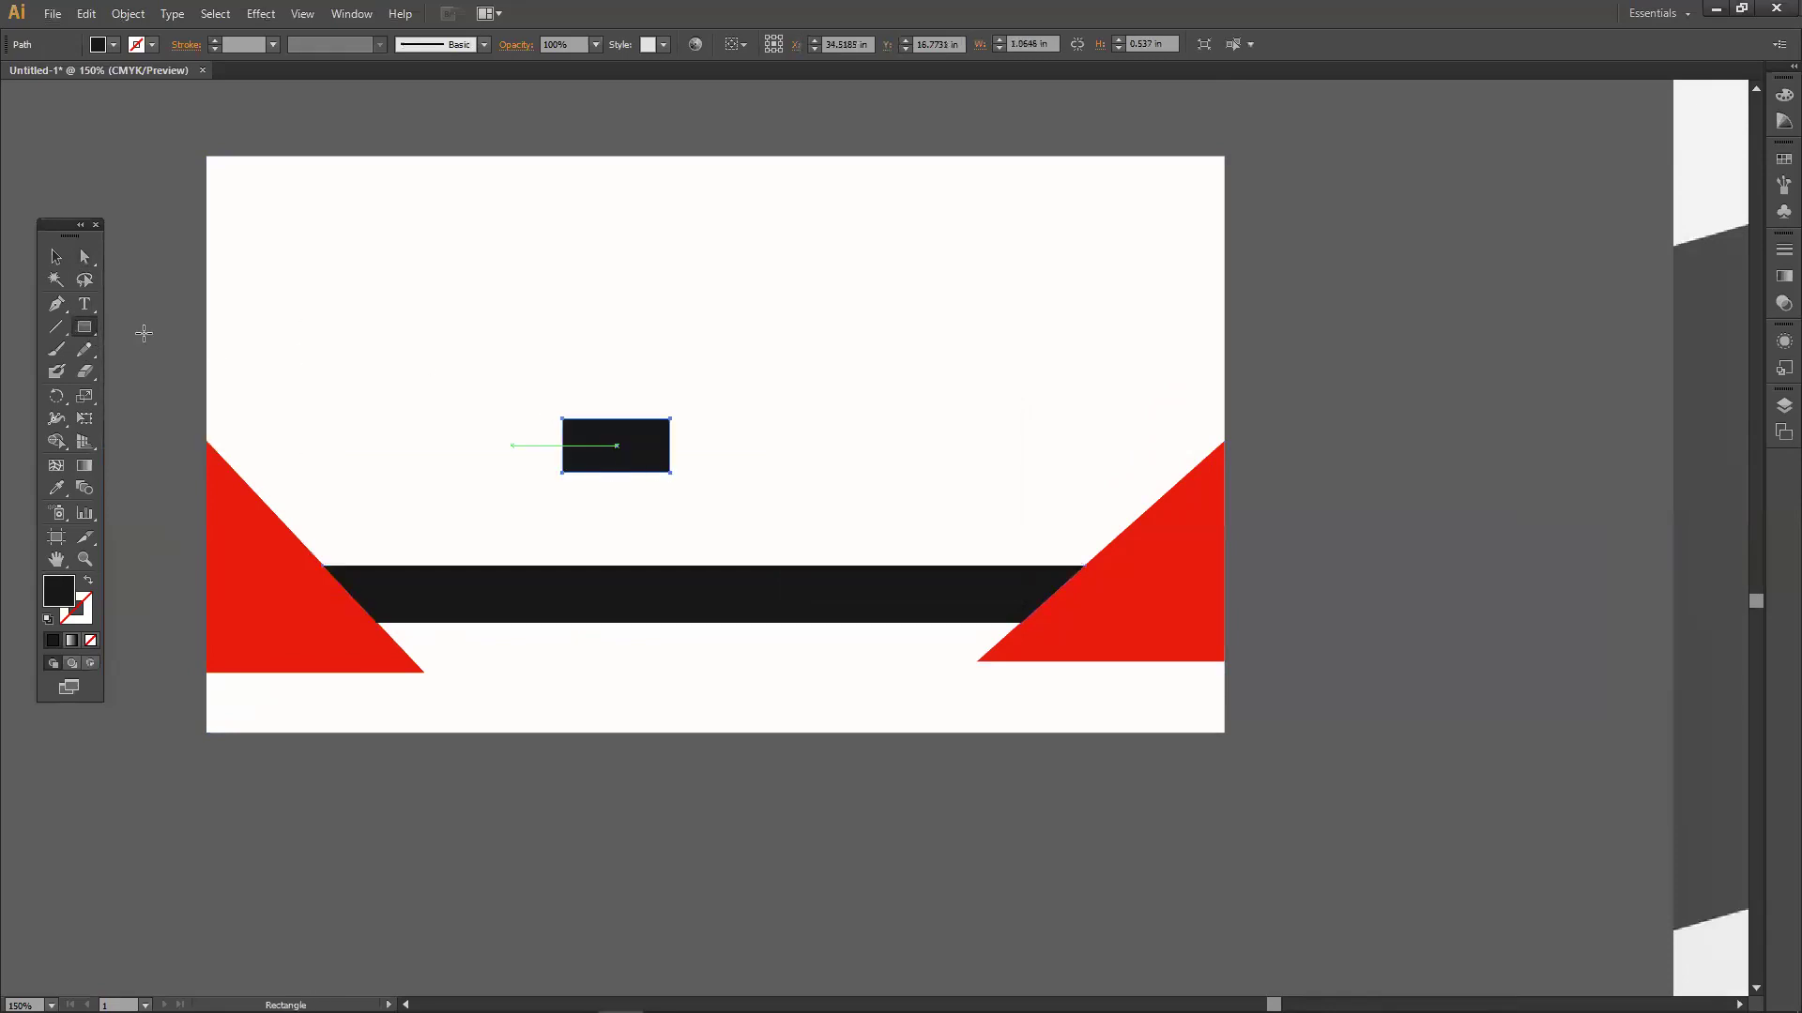
pyautogui.doubleClick(66, 591)
pyautogui.moveTo(872, 413); pyautogui.dragTo(894, 444)
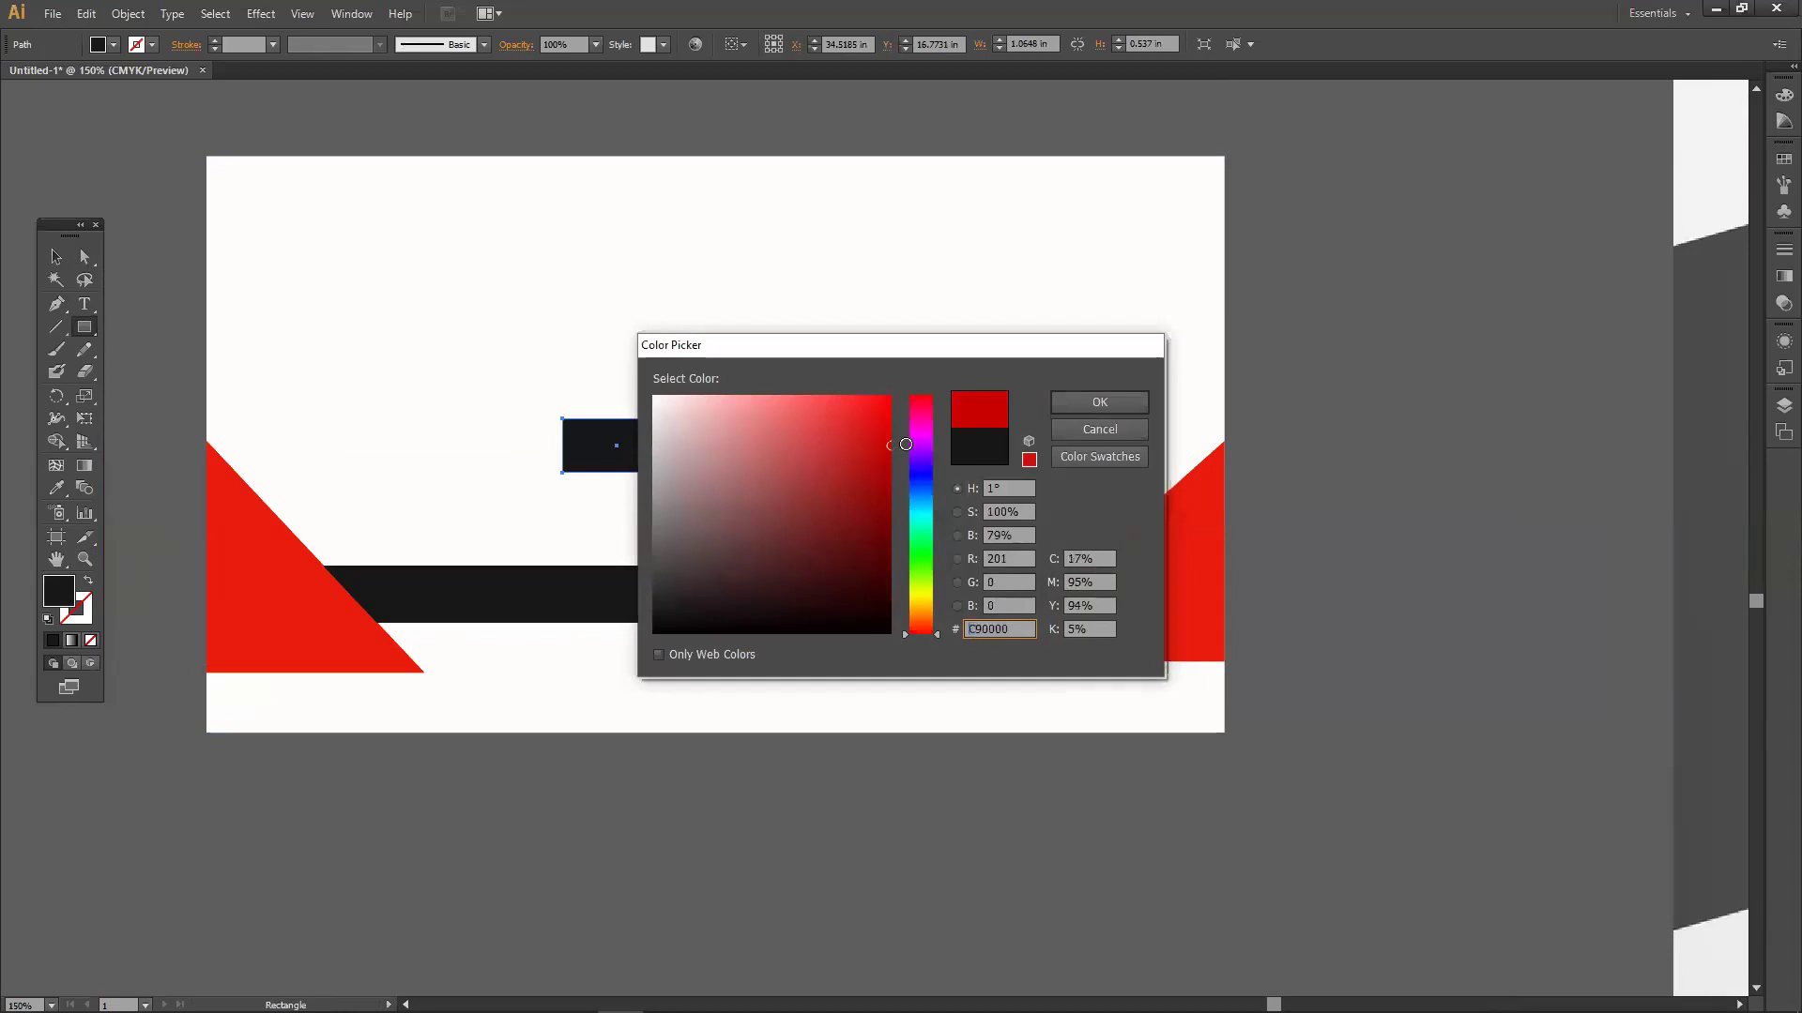
pyautogui.click(1100, 402)
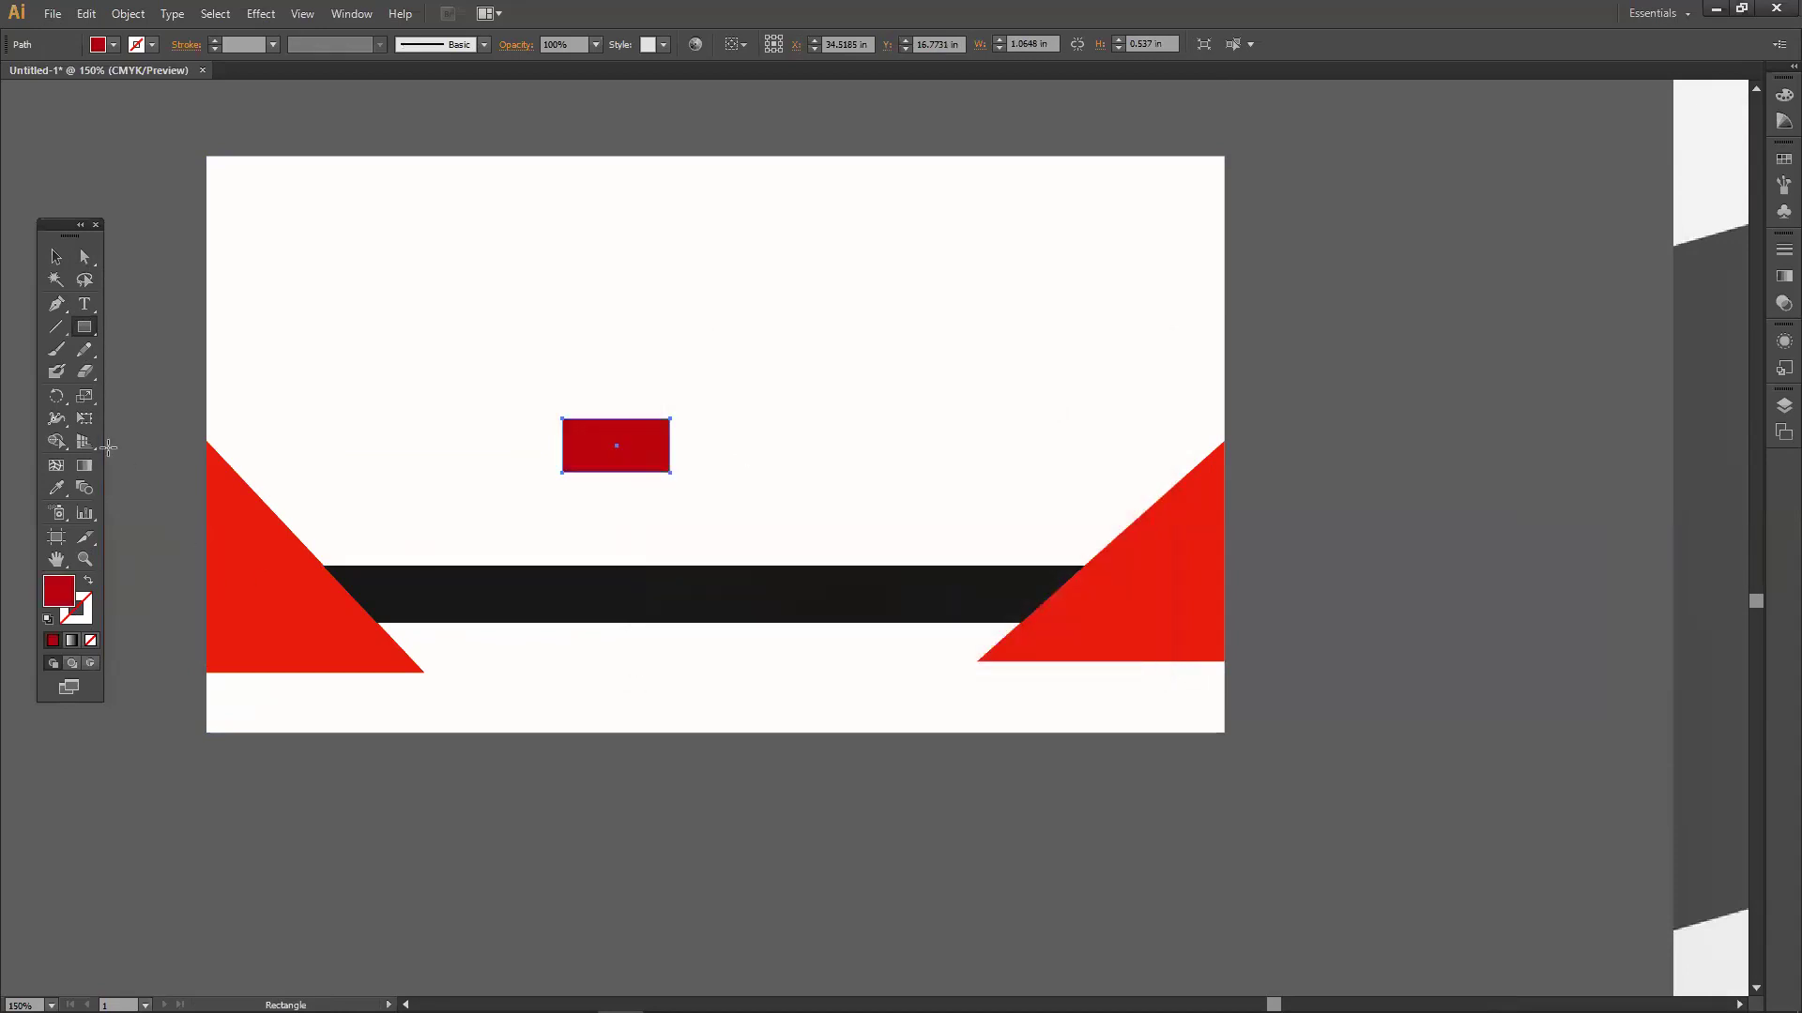
# Delete the rectangle's bottom-right anchor to make a triangle and tuck it under the bar's left end.
pyautogui.click(84, 257)
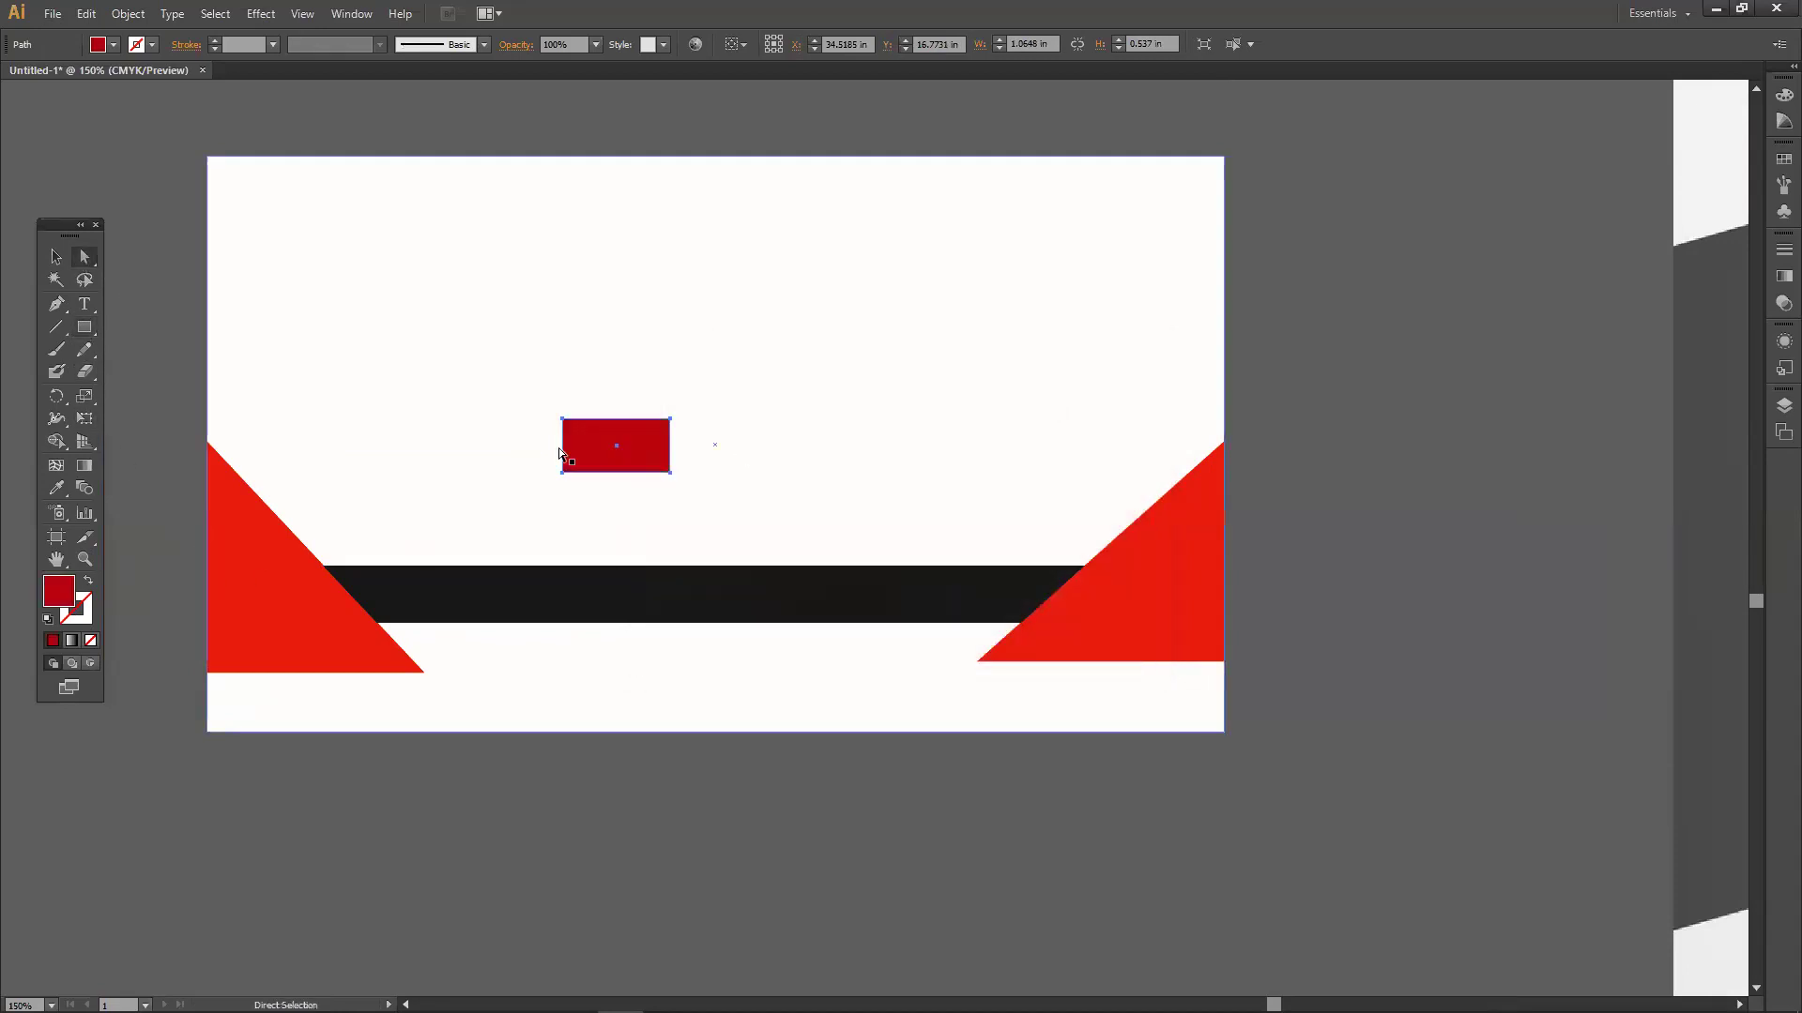
pyautogui.click(670, 474)
pyautogui.press('Delete')
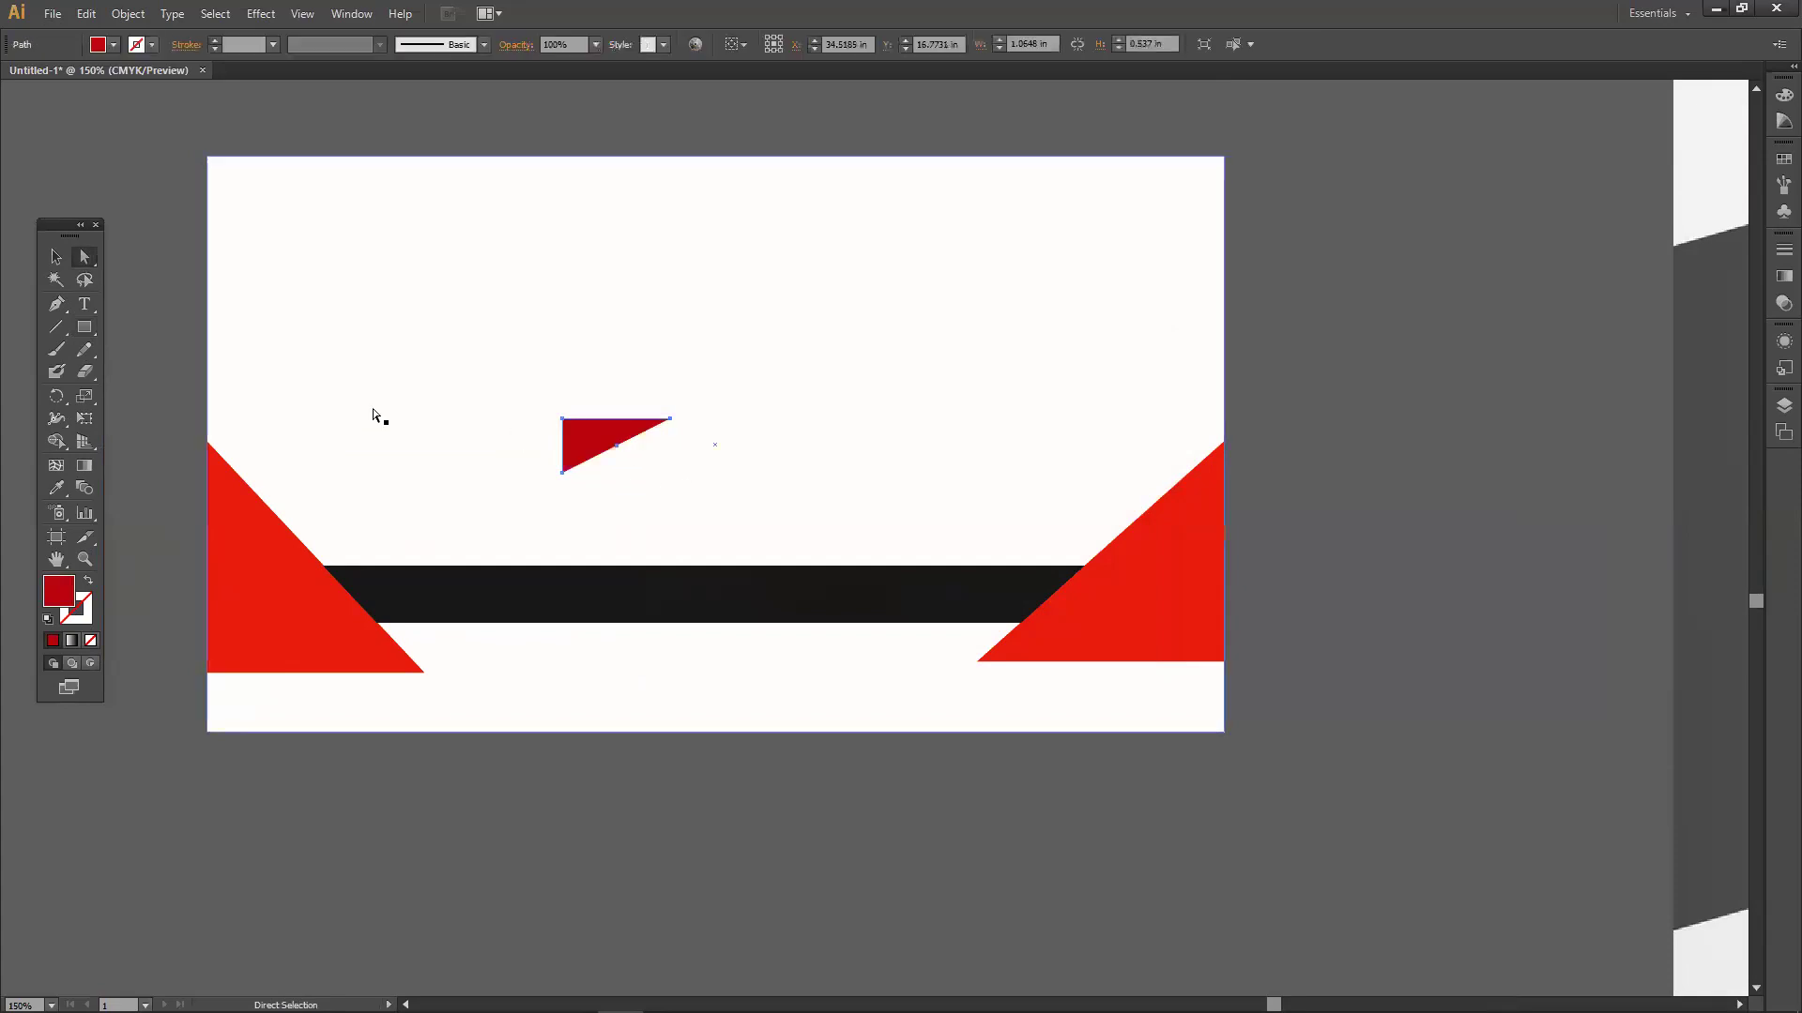
pyautogui.moveTo(601, 455); pyautogui.dragTo(376, 623)
pyautogui.moveTo(426, 689); pyautogui.dragTo(426, 672)
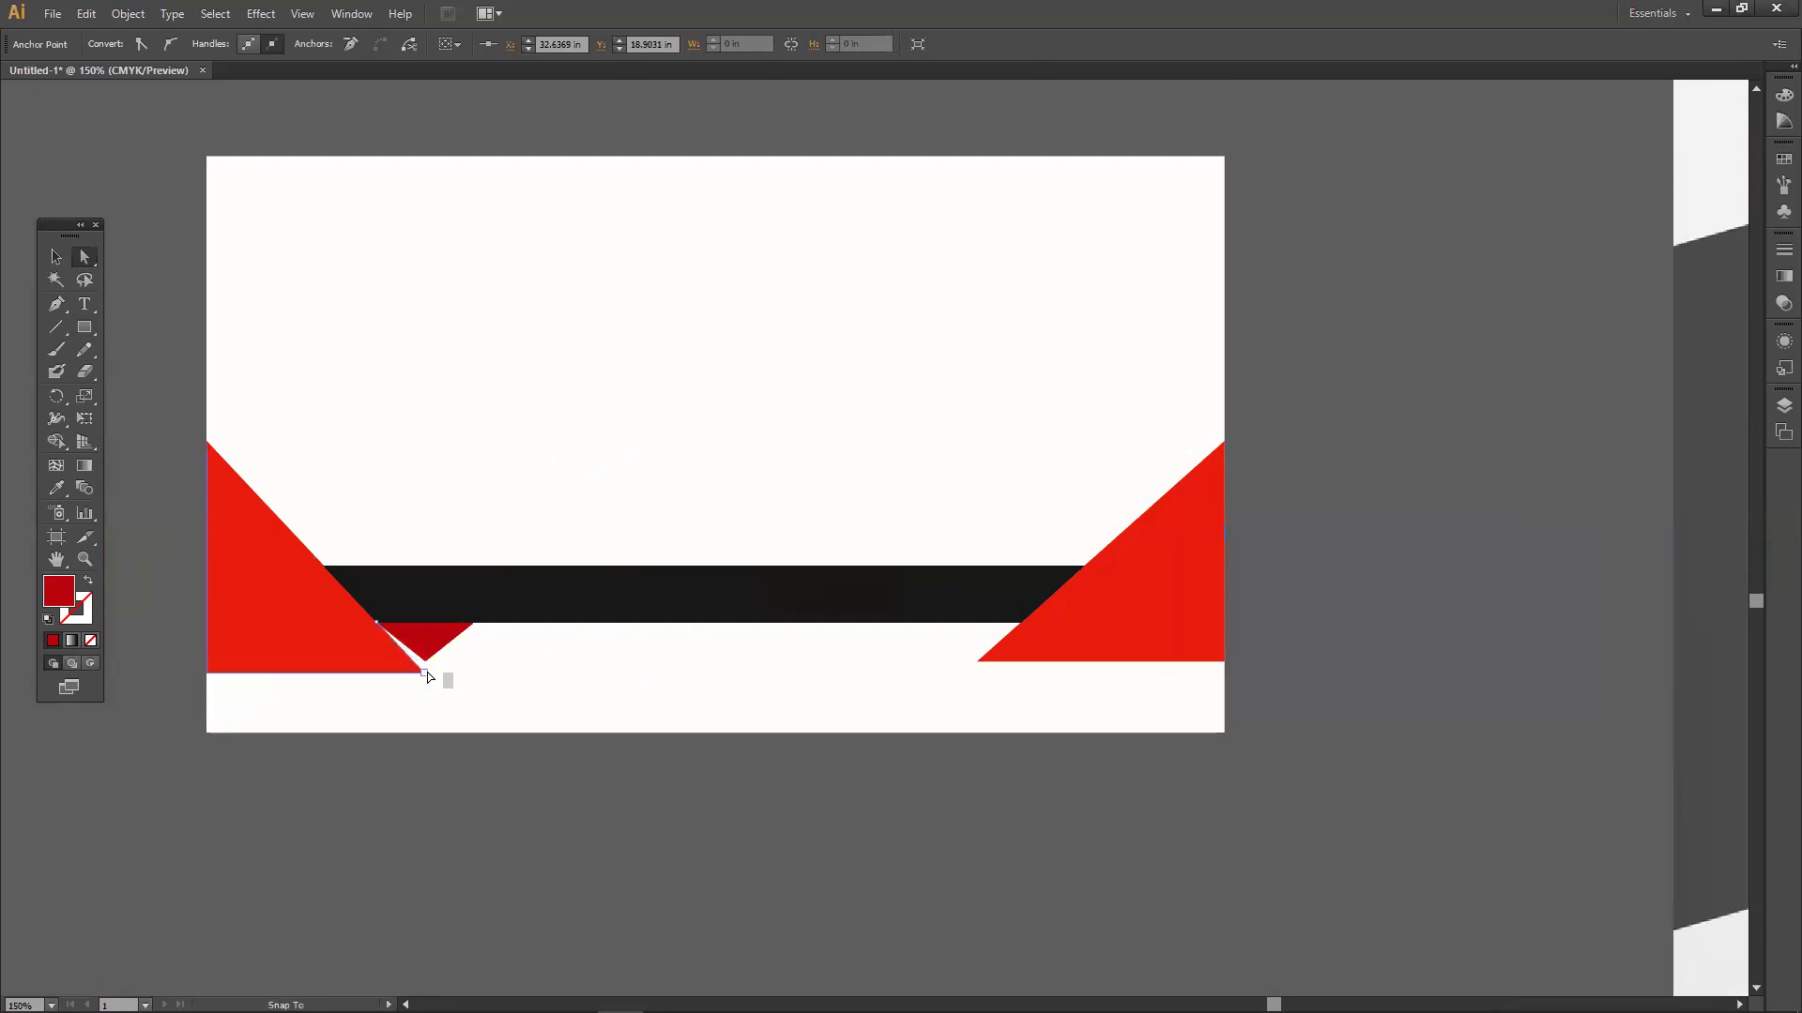
pyautogui.click(466, 683)
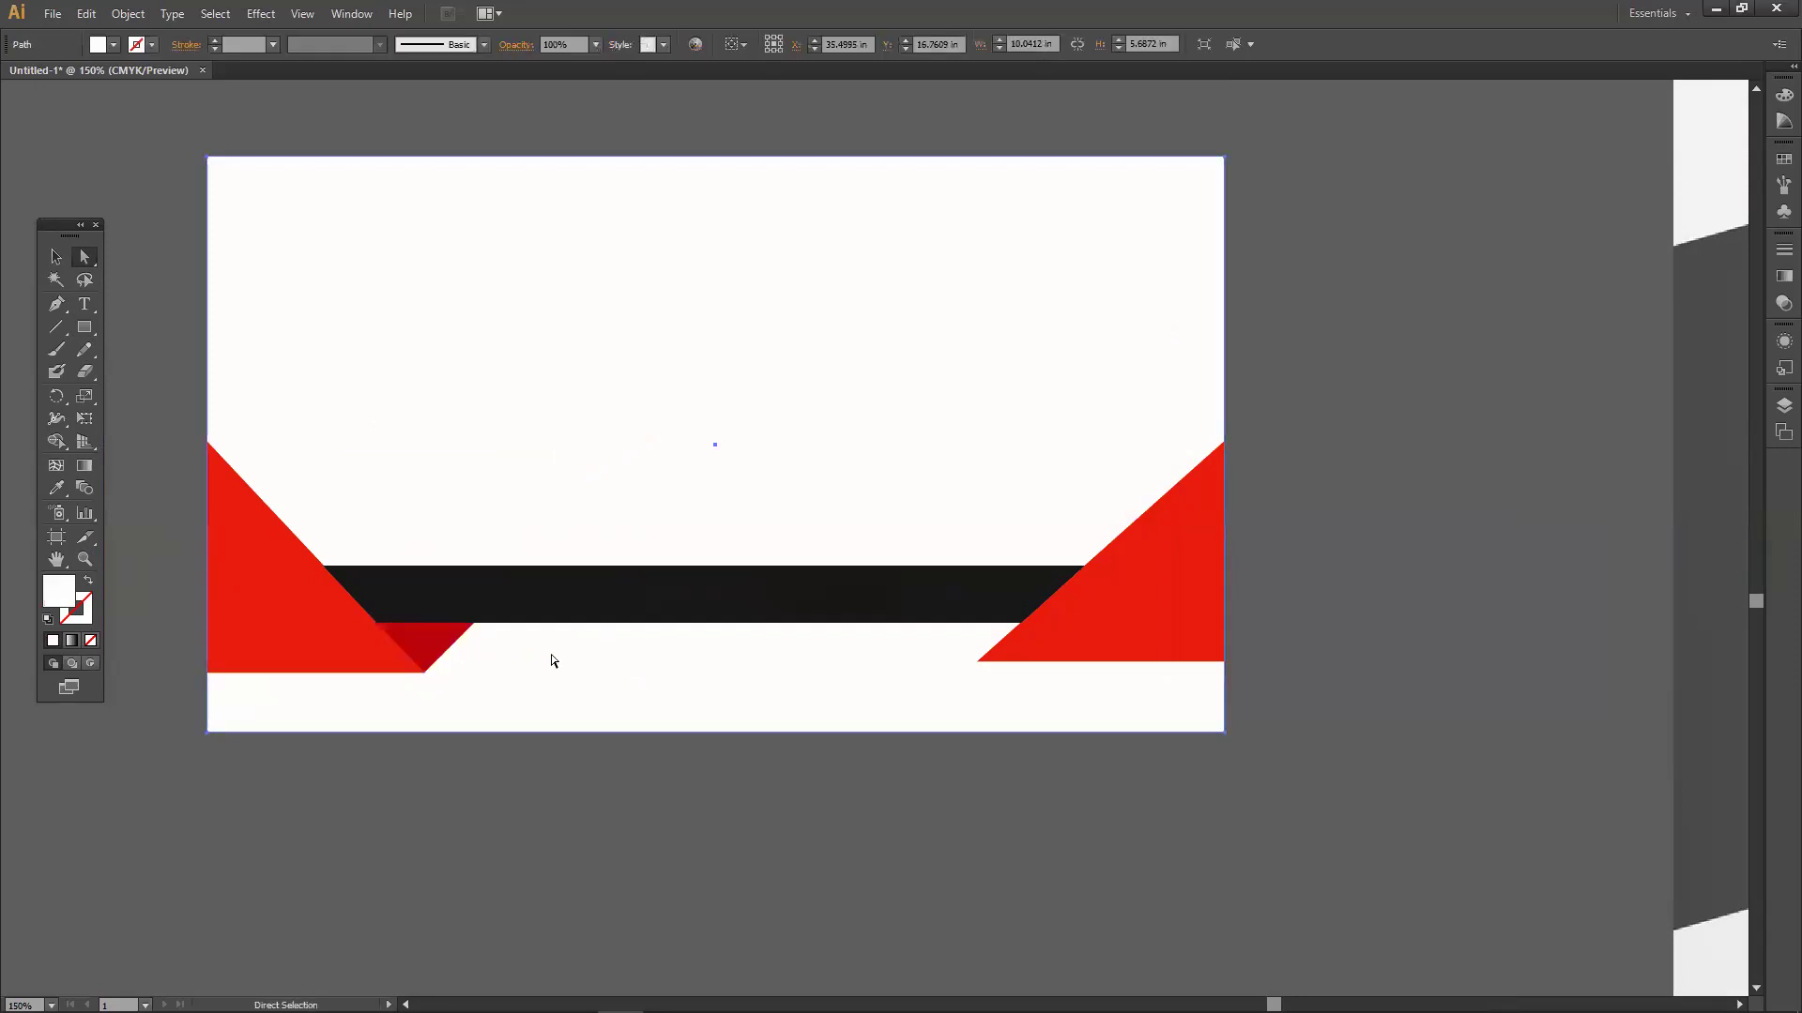
# Alt-drag a copy of the dark red triangle to the bar's right end.
pyautogui.moveTo(431, 643); pyautogui.dragTo(974, 651)
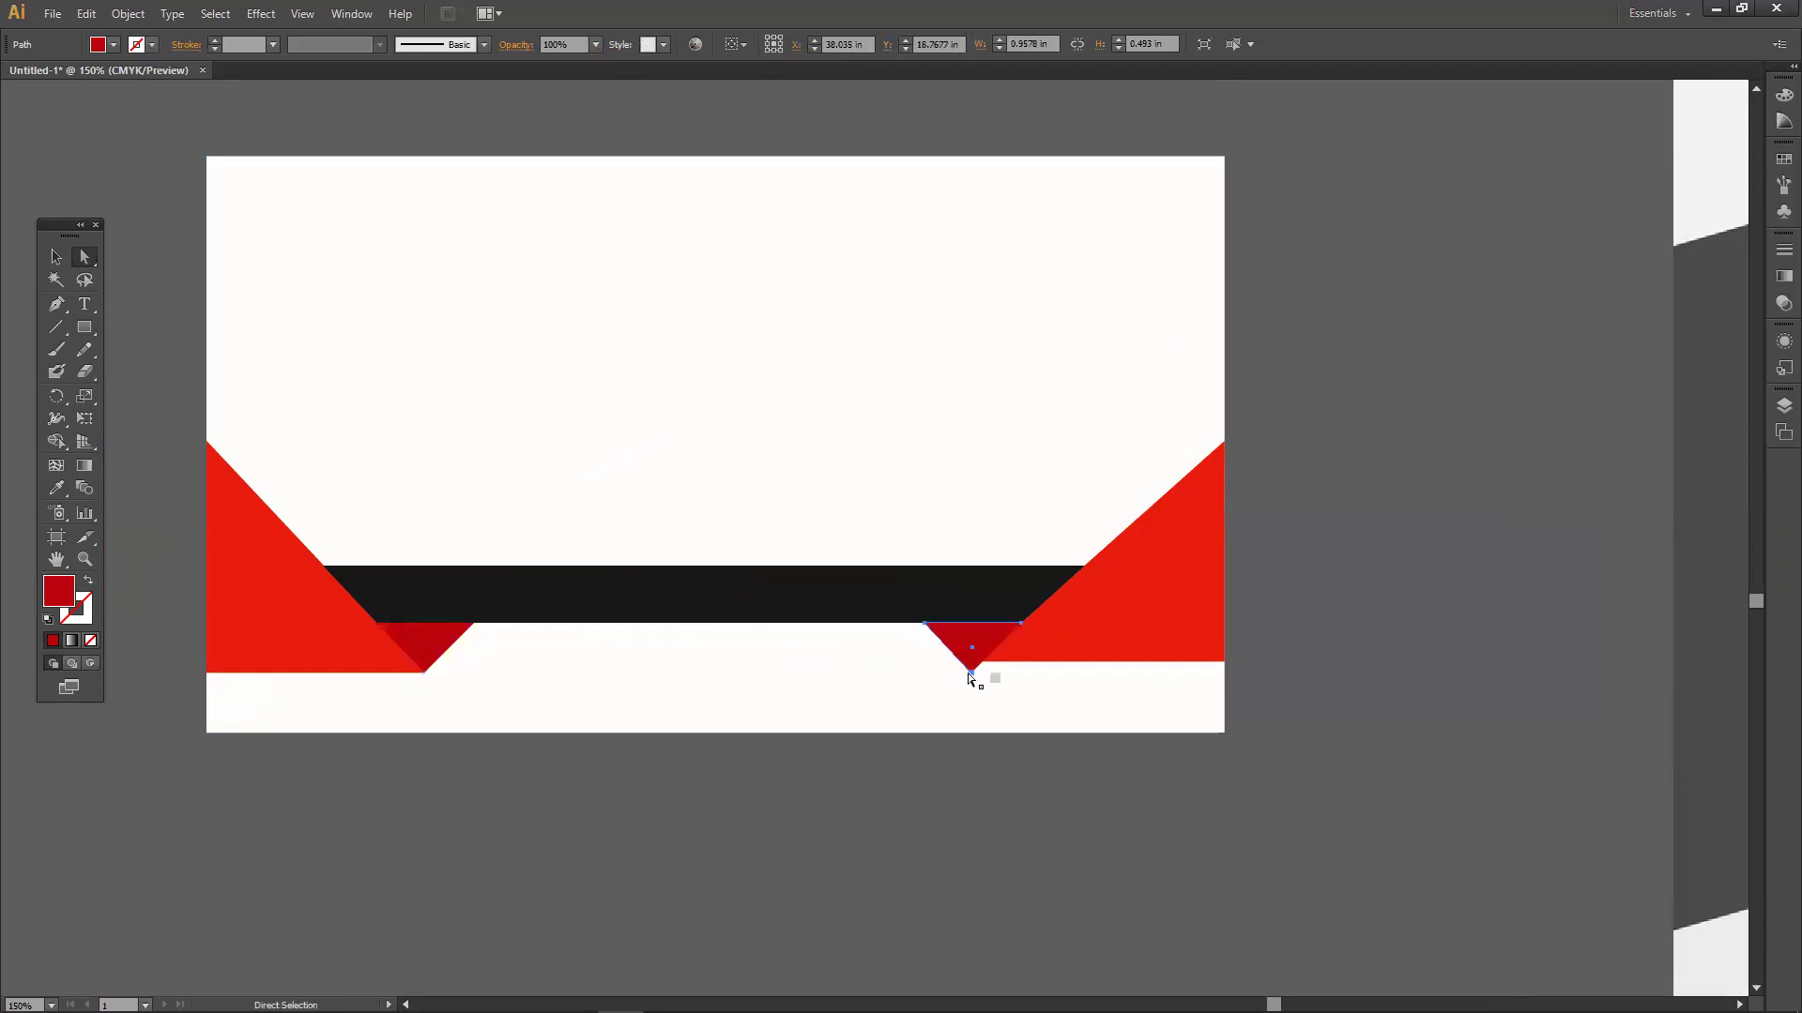
pyautogui.click(956, 685)
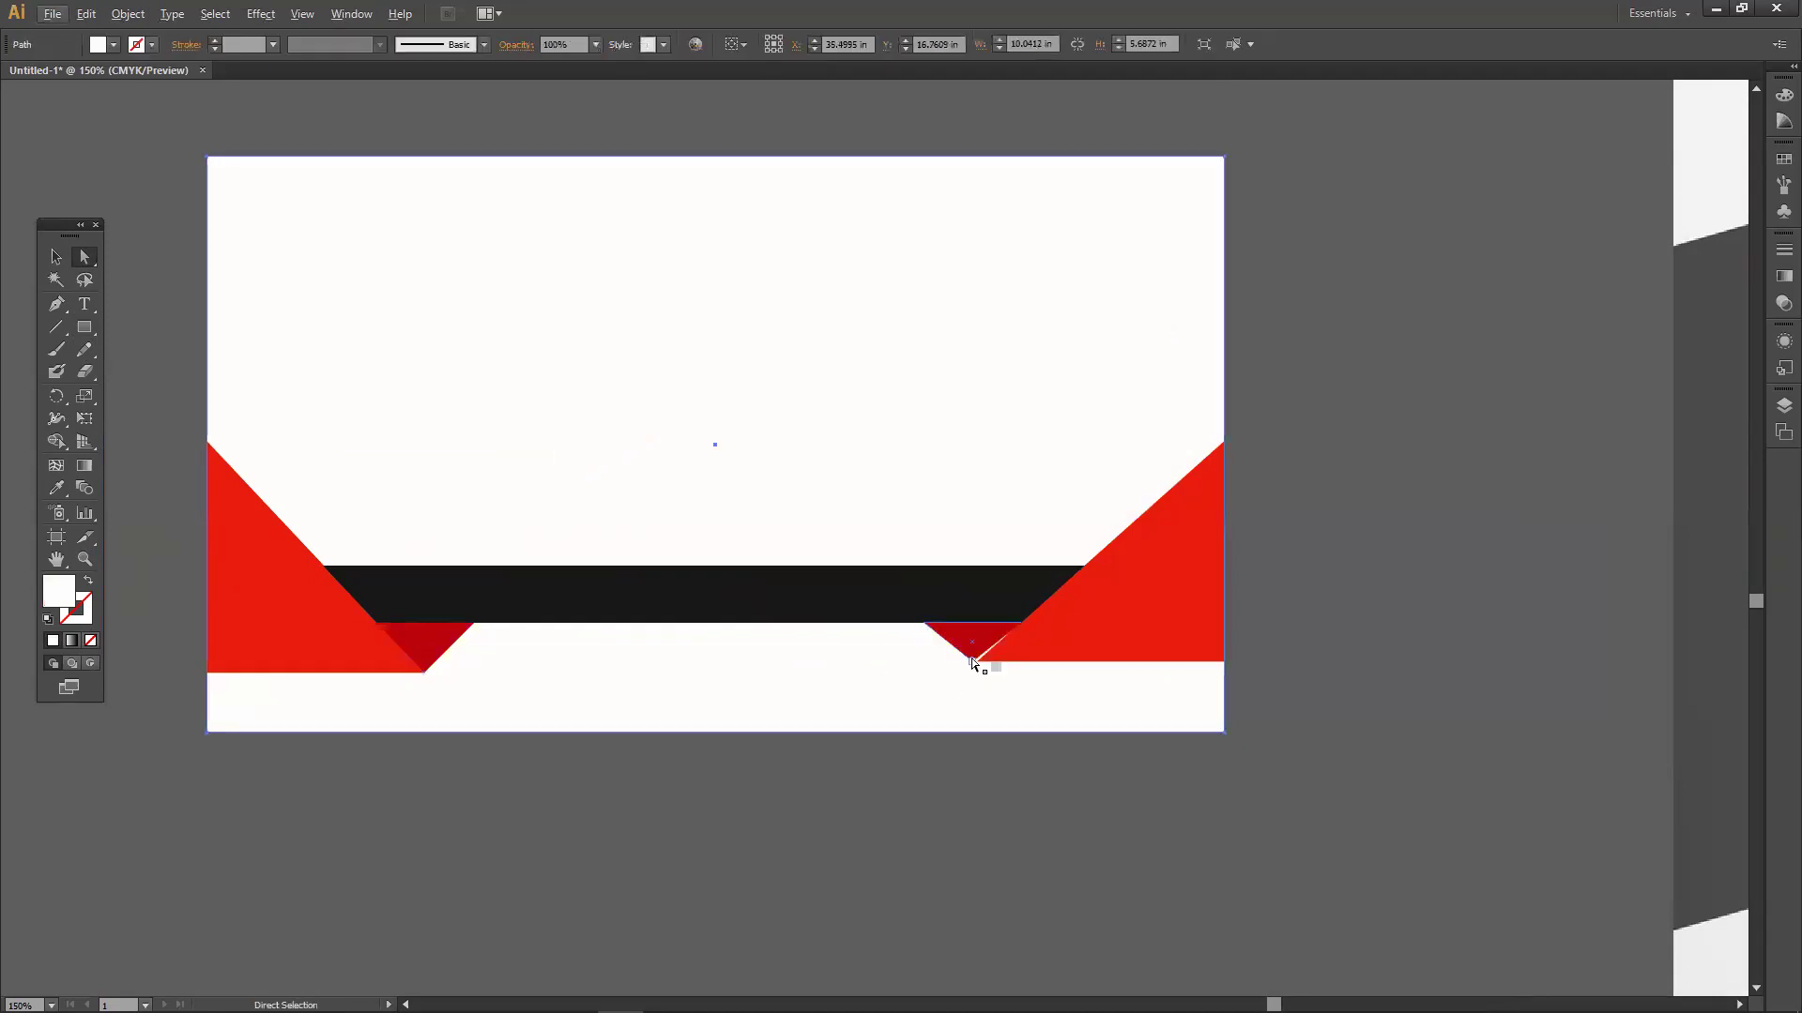
pyautogui.moveTo(972, 662); pyautogui.dragTo(644, 525)
pyautogui.click(644, 519)
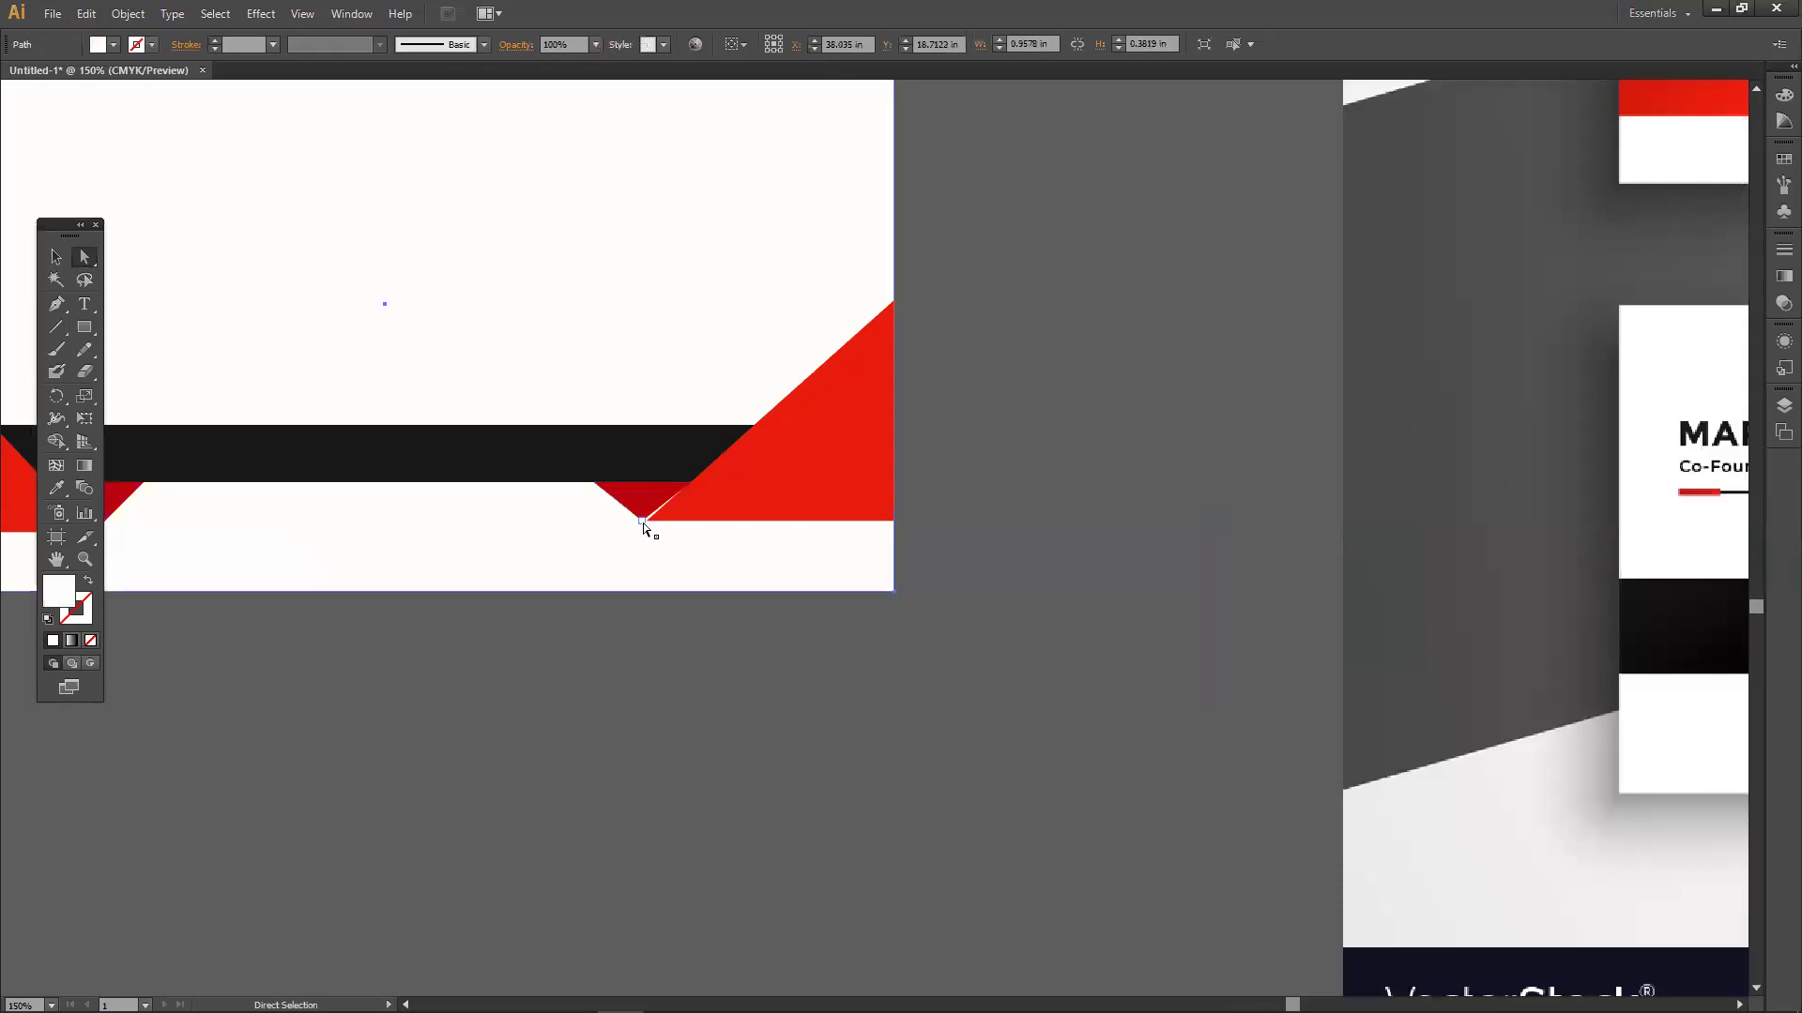
# Move the VectorStock reference image up and bring the orange card design into view.
pyautogui.keyDown('alt'); pyautogui.click(709, 589); pyautogui.keyUp('alt')
pyautogui.scroll(-4, 708, 584)
pyautogui.press('space')
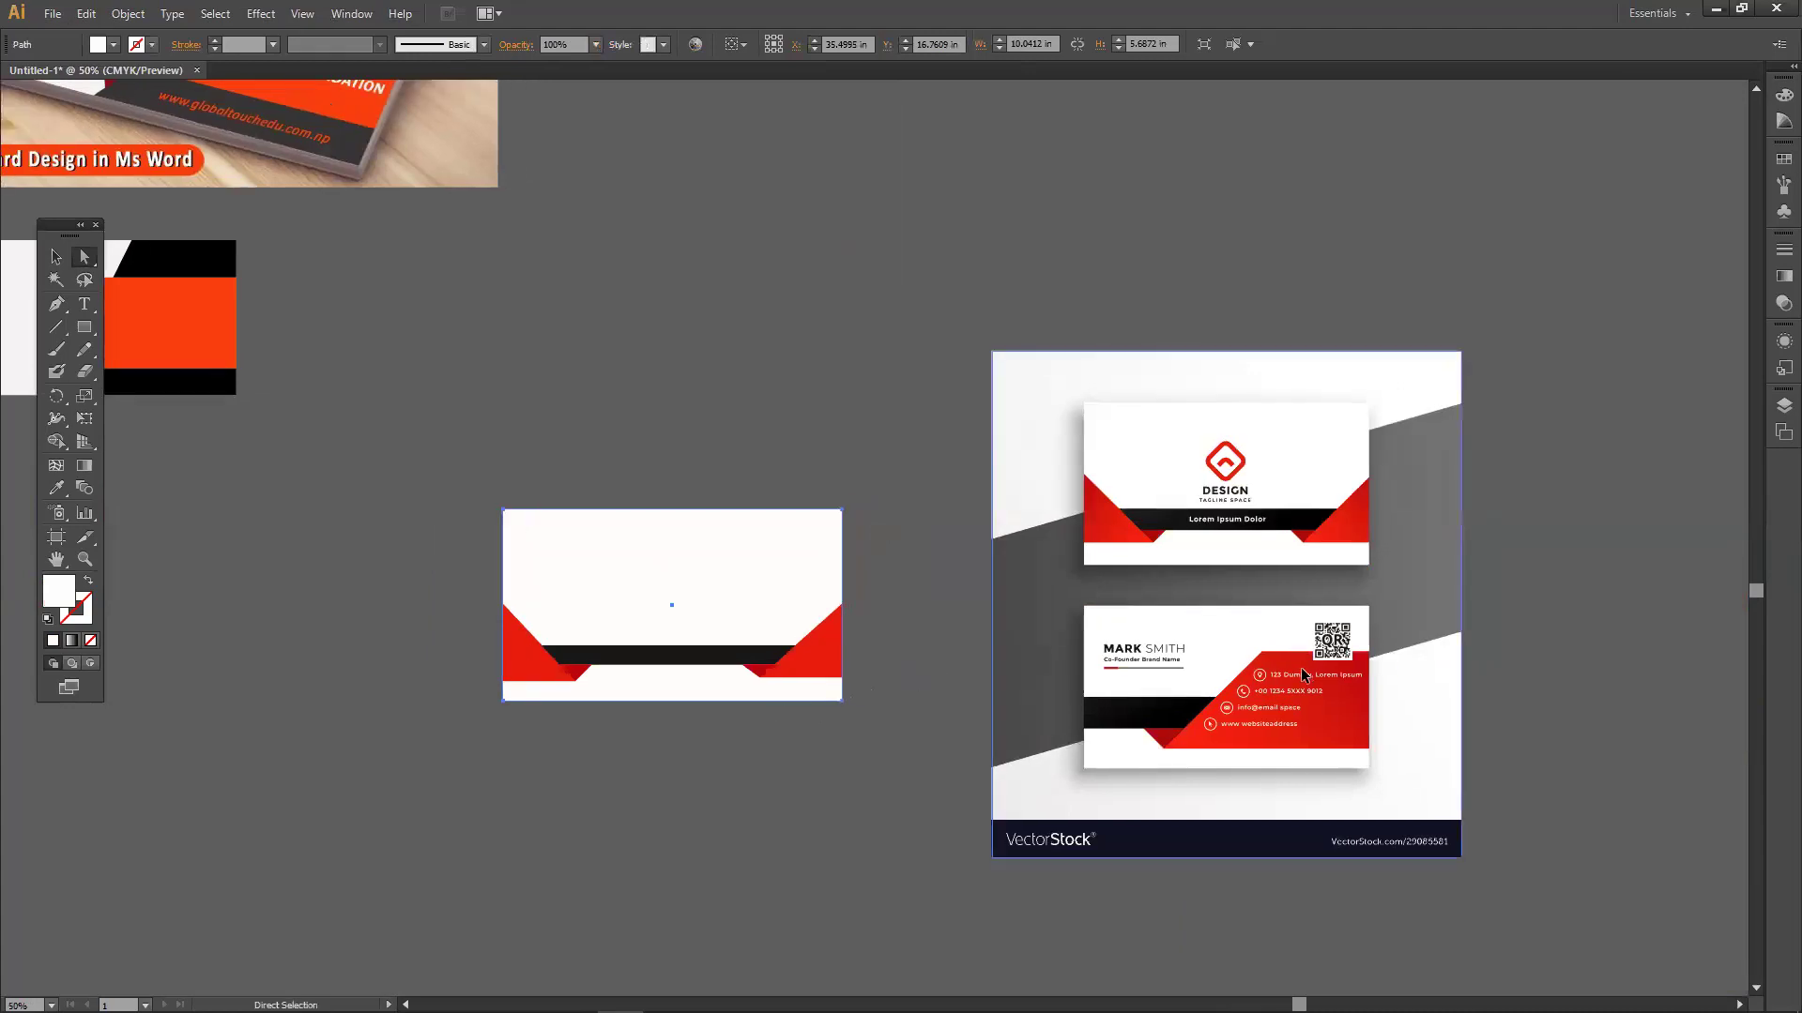
pyautogui.moveTo(1300, 667); pyautogui.dragTo(1293, 591)
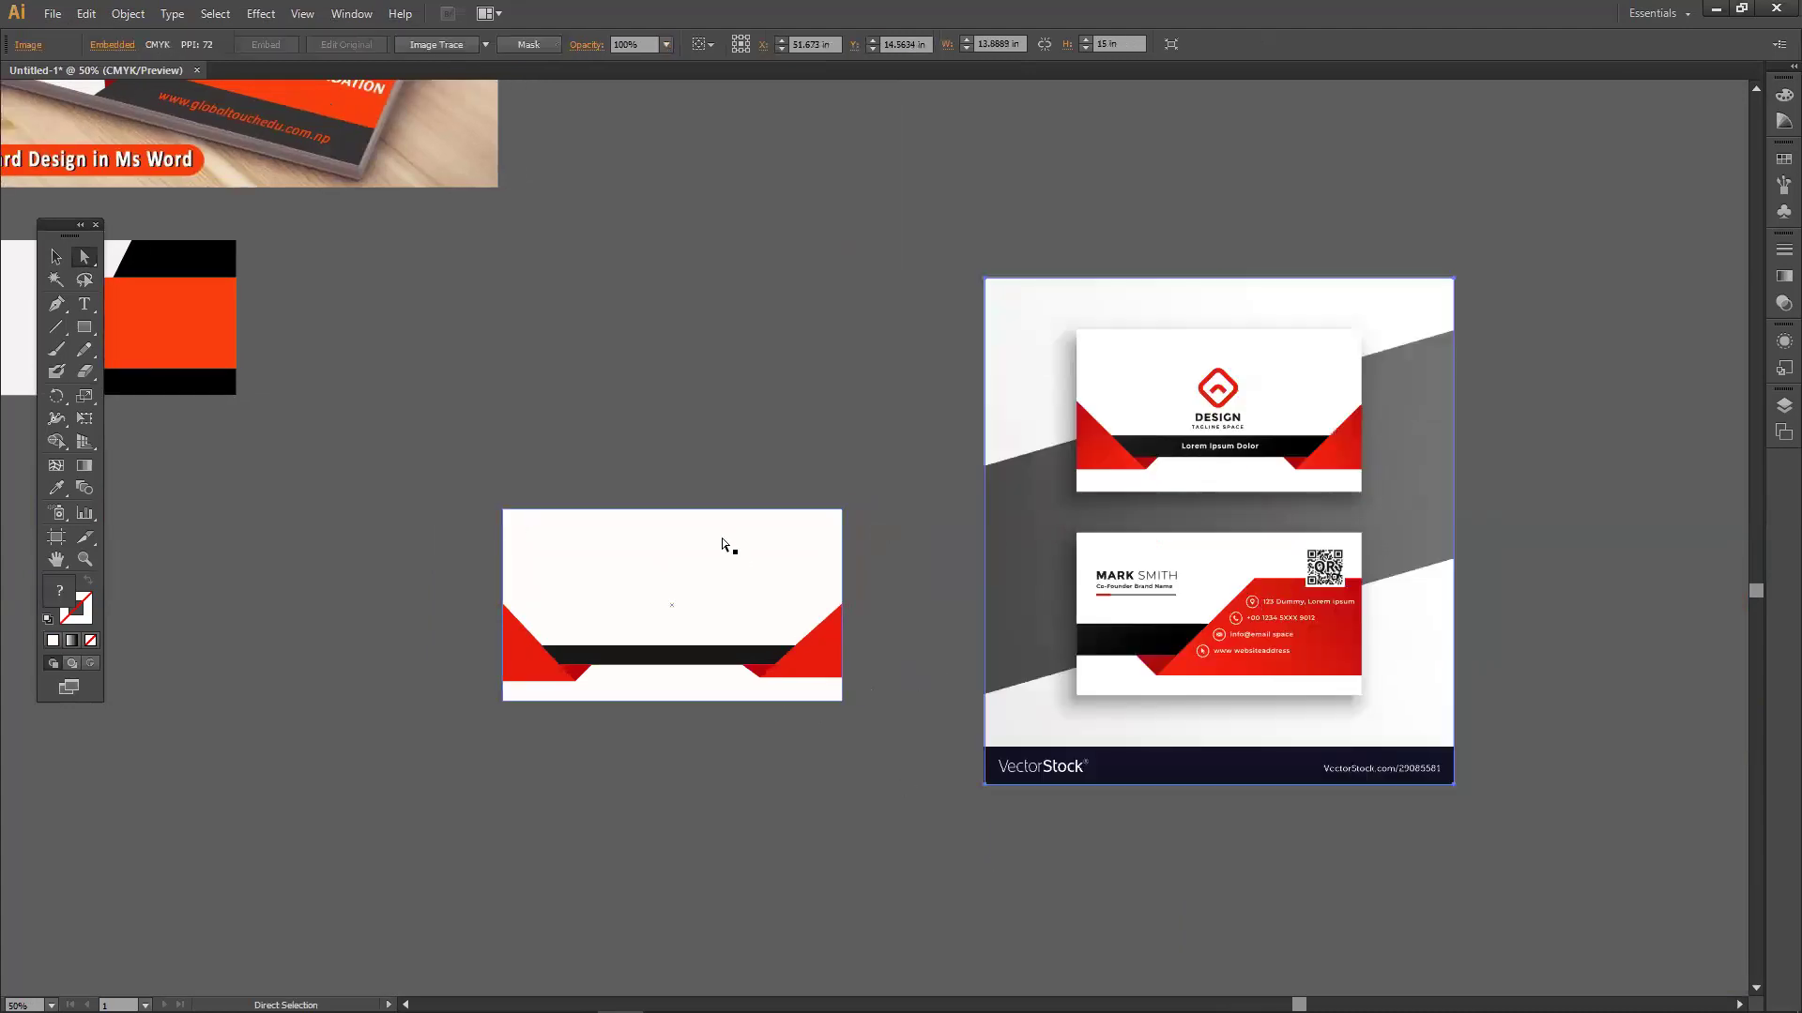
pyautogui.scroll(3, 721, 568)
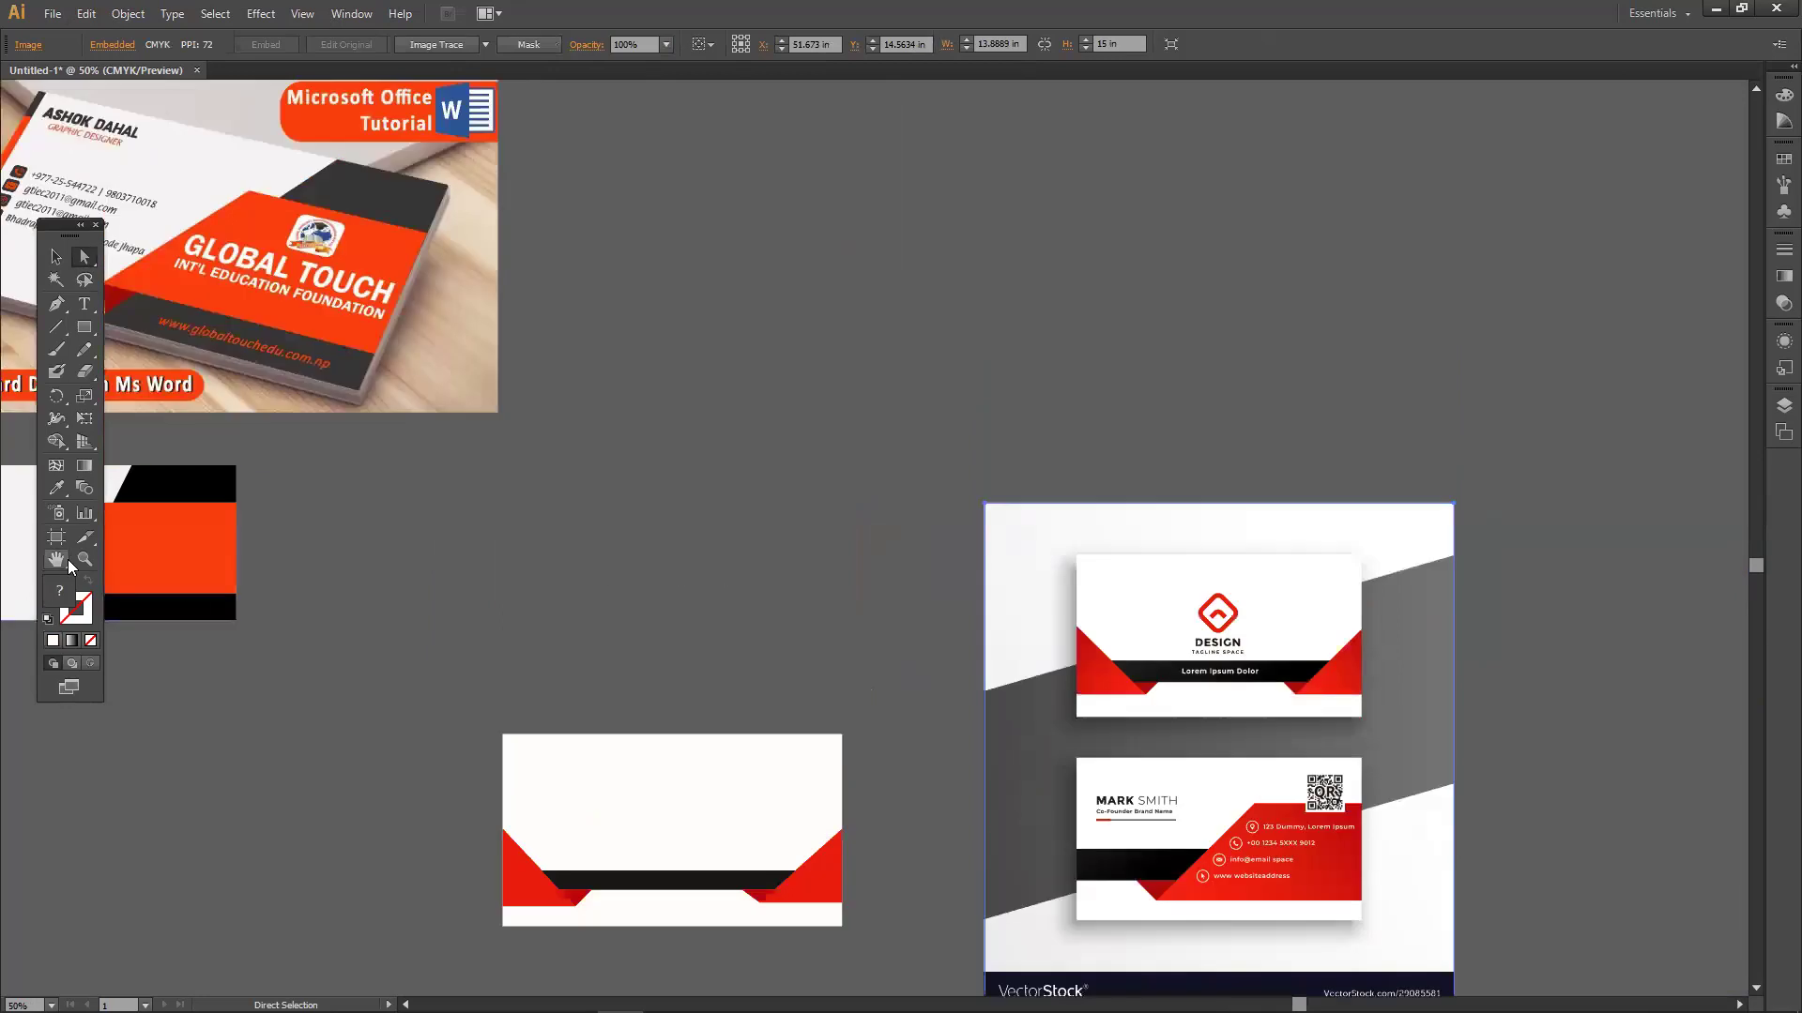
pyautogui.click(56, 556)
pyautogui.moveTo(366, 582); pyautogui.dragTo(1078, 691)
# Eyedropper the mockup's yellow onto the orange parallelogram.
pyautogui.click(56, 256)
pyautogui.click(897, 659)
pyautogui.click(56, 489)
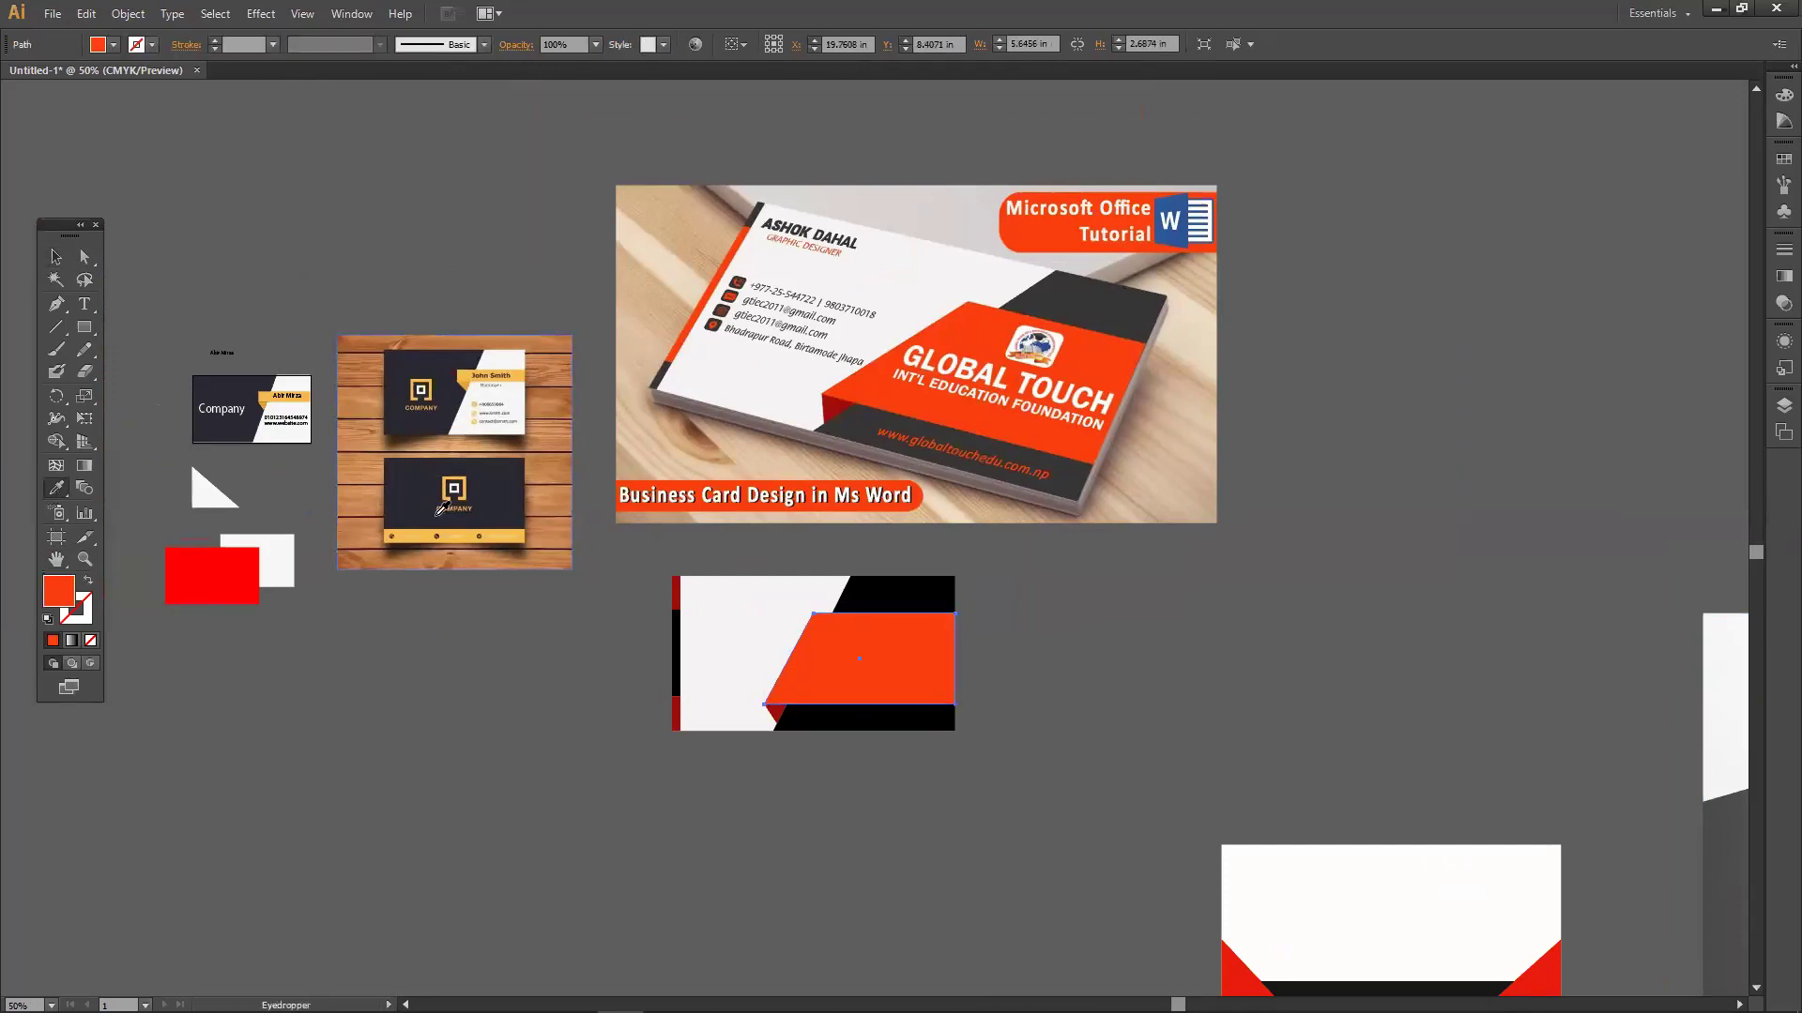
pyautogui.click(419, 516)
pyautogui.click(425, 532)
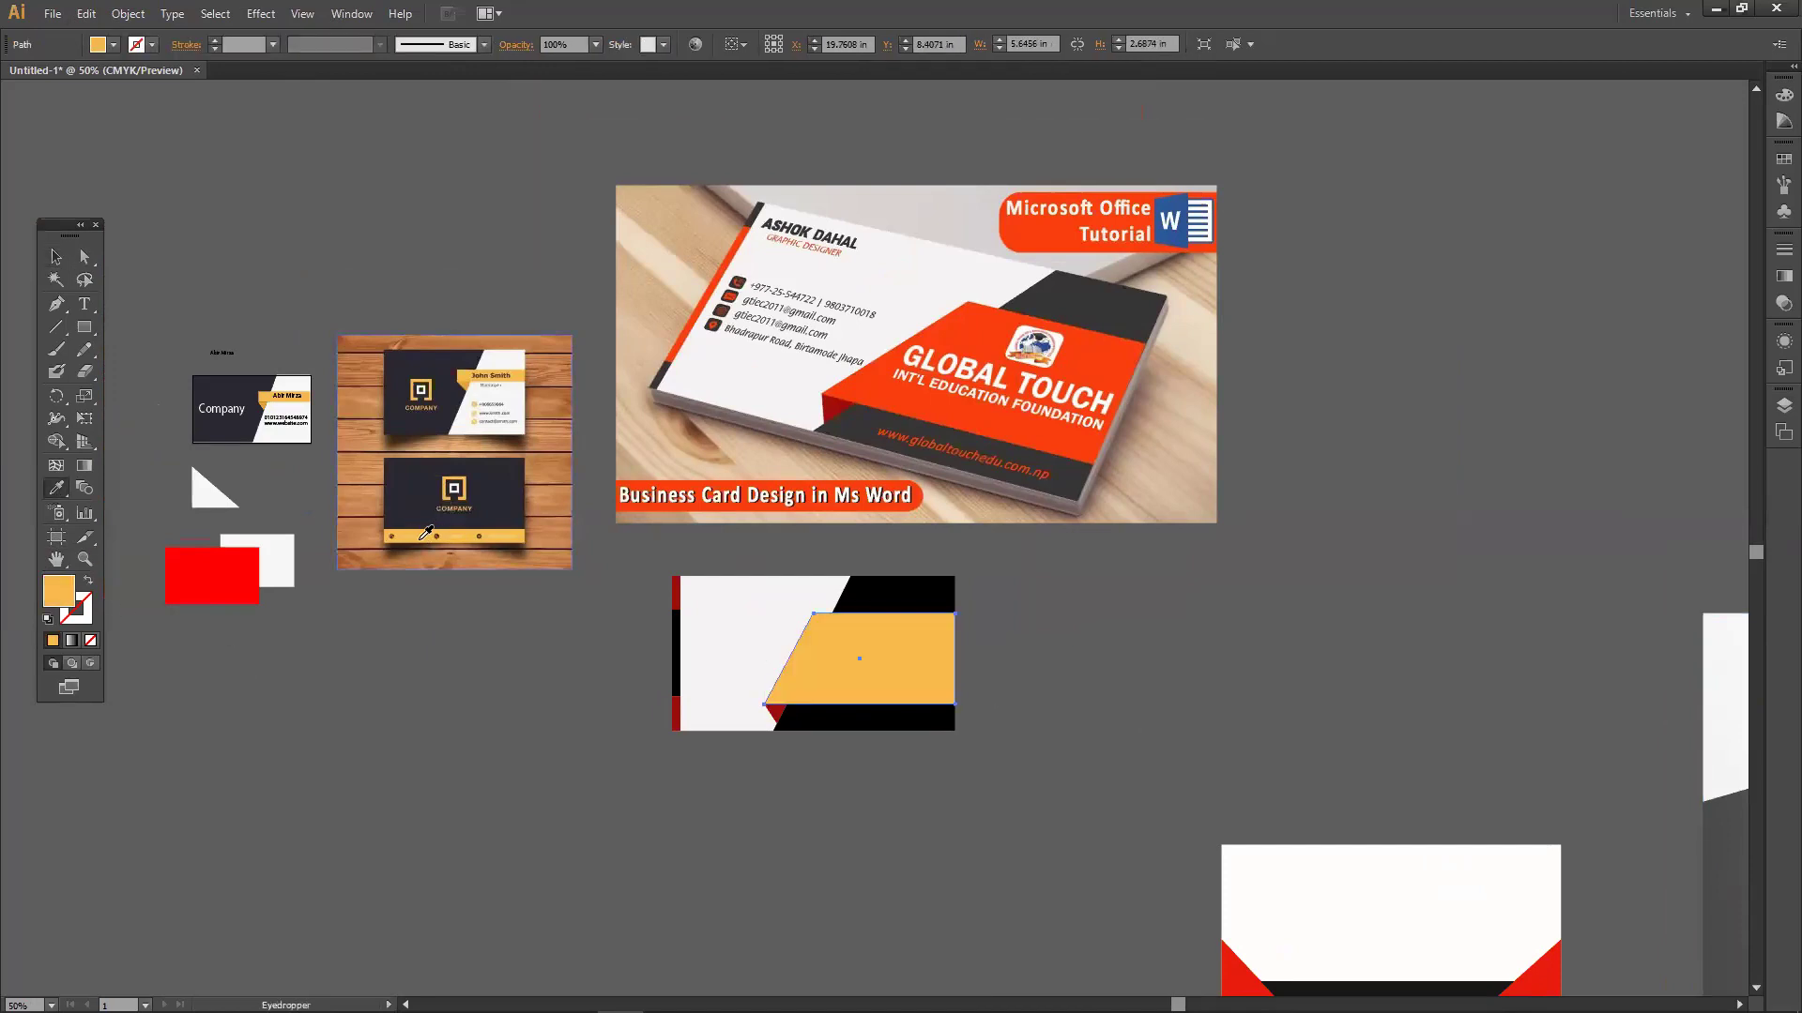
pyautogui.click(55, 256)
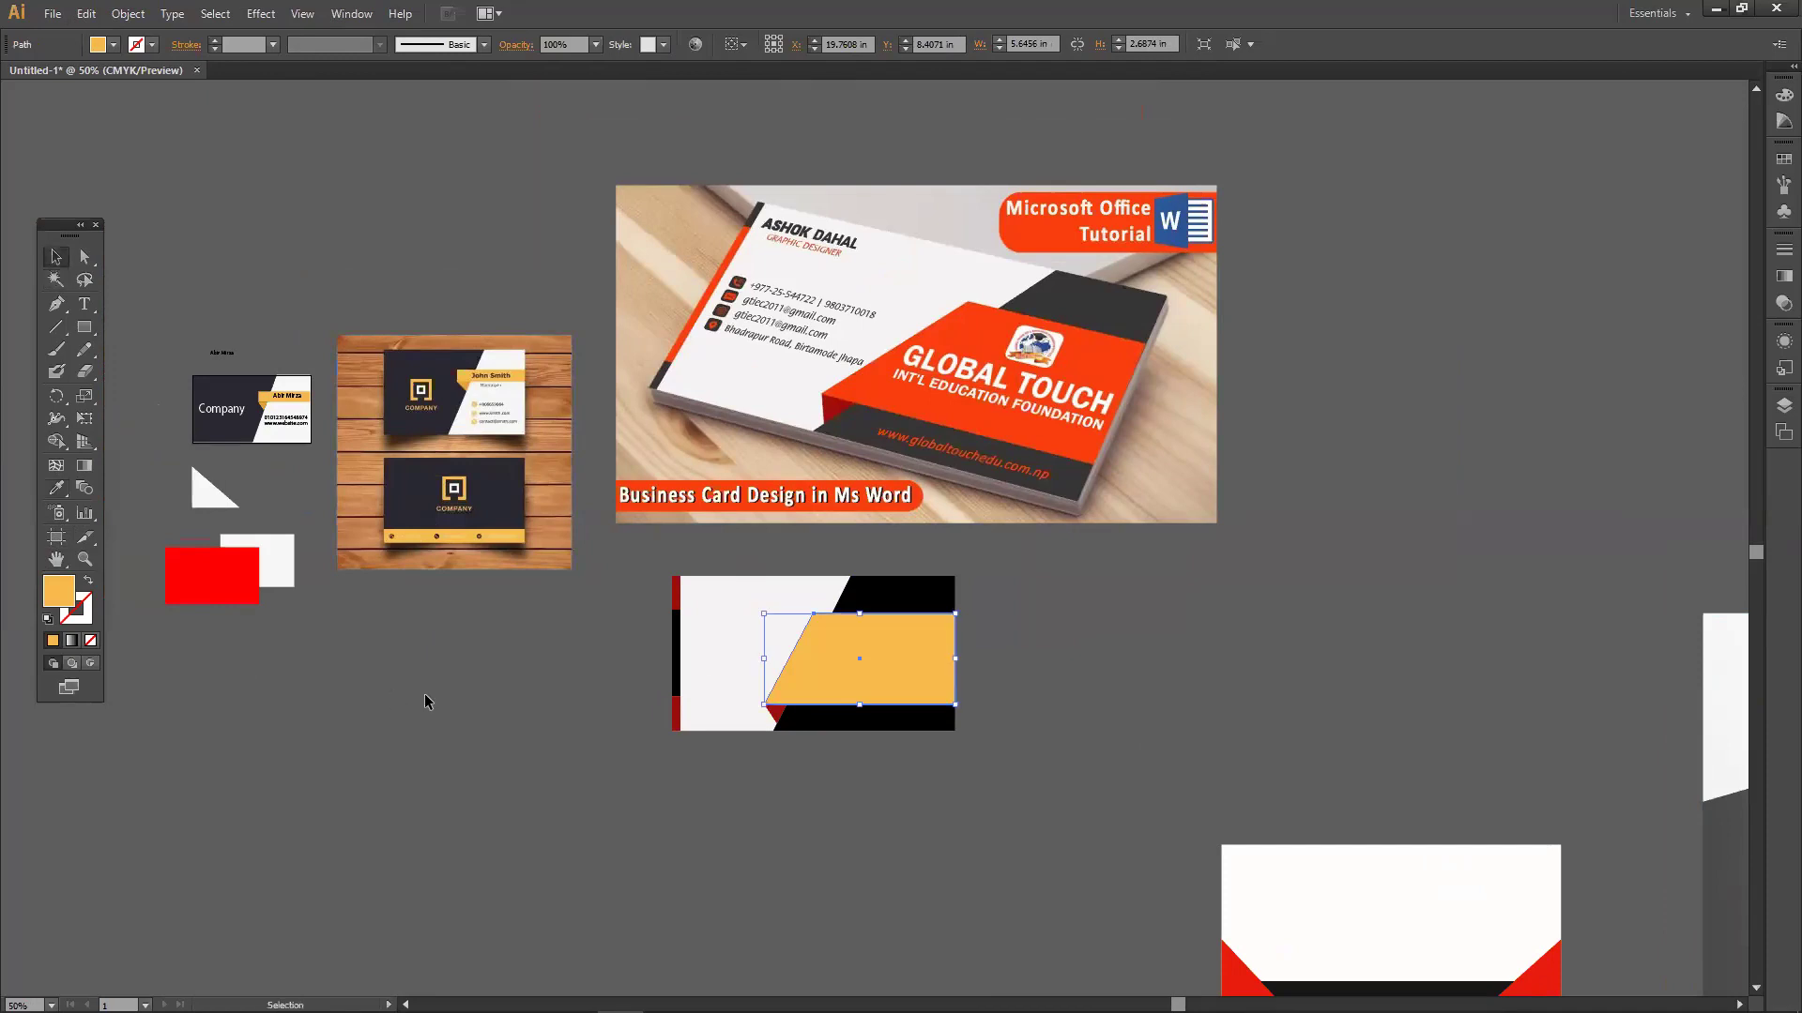
pyautogui.click(426, 700)
# Fill the card's black background shape with bright green #37E000.
pyautogui.click(674, 616)
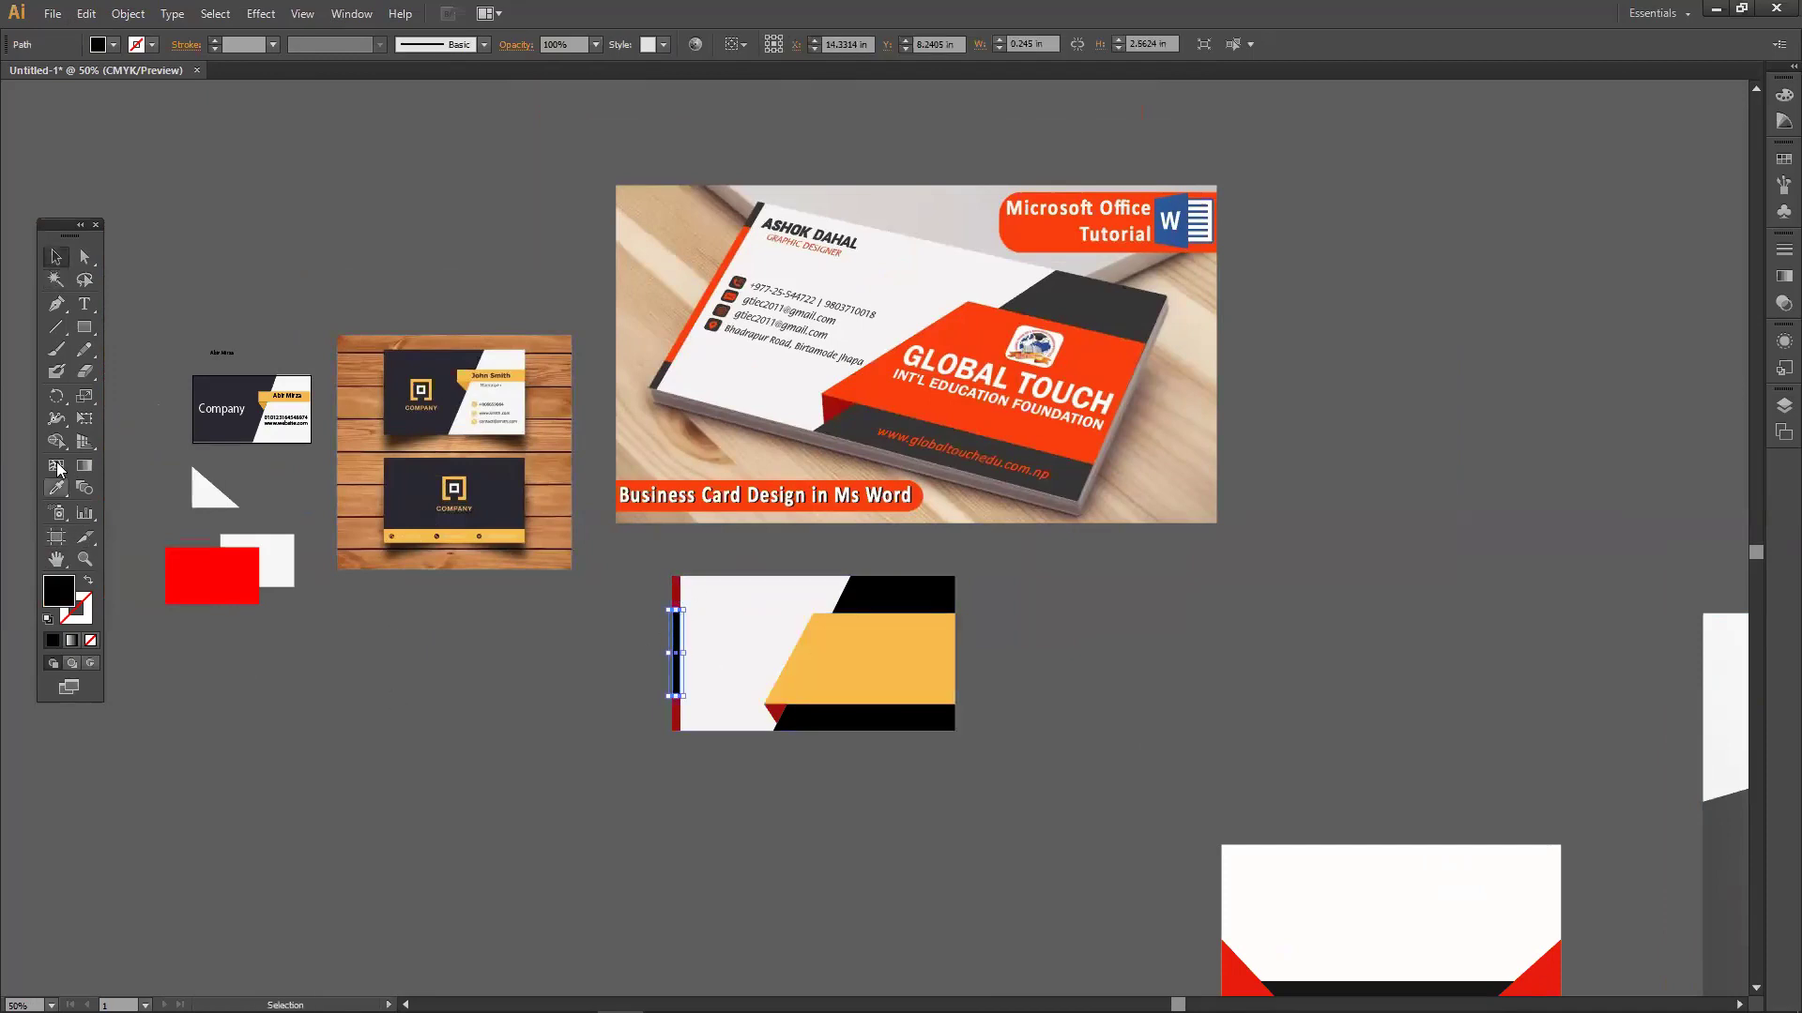
pyautogui.click(336, 788)
pyautogui.click(880, 724)
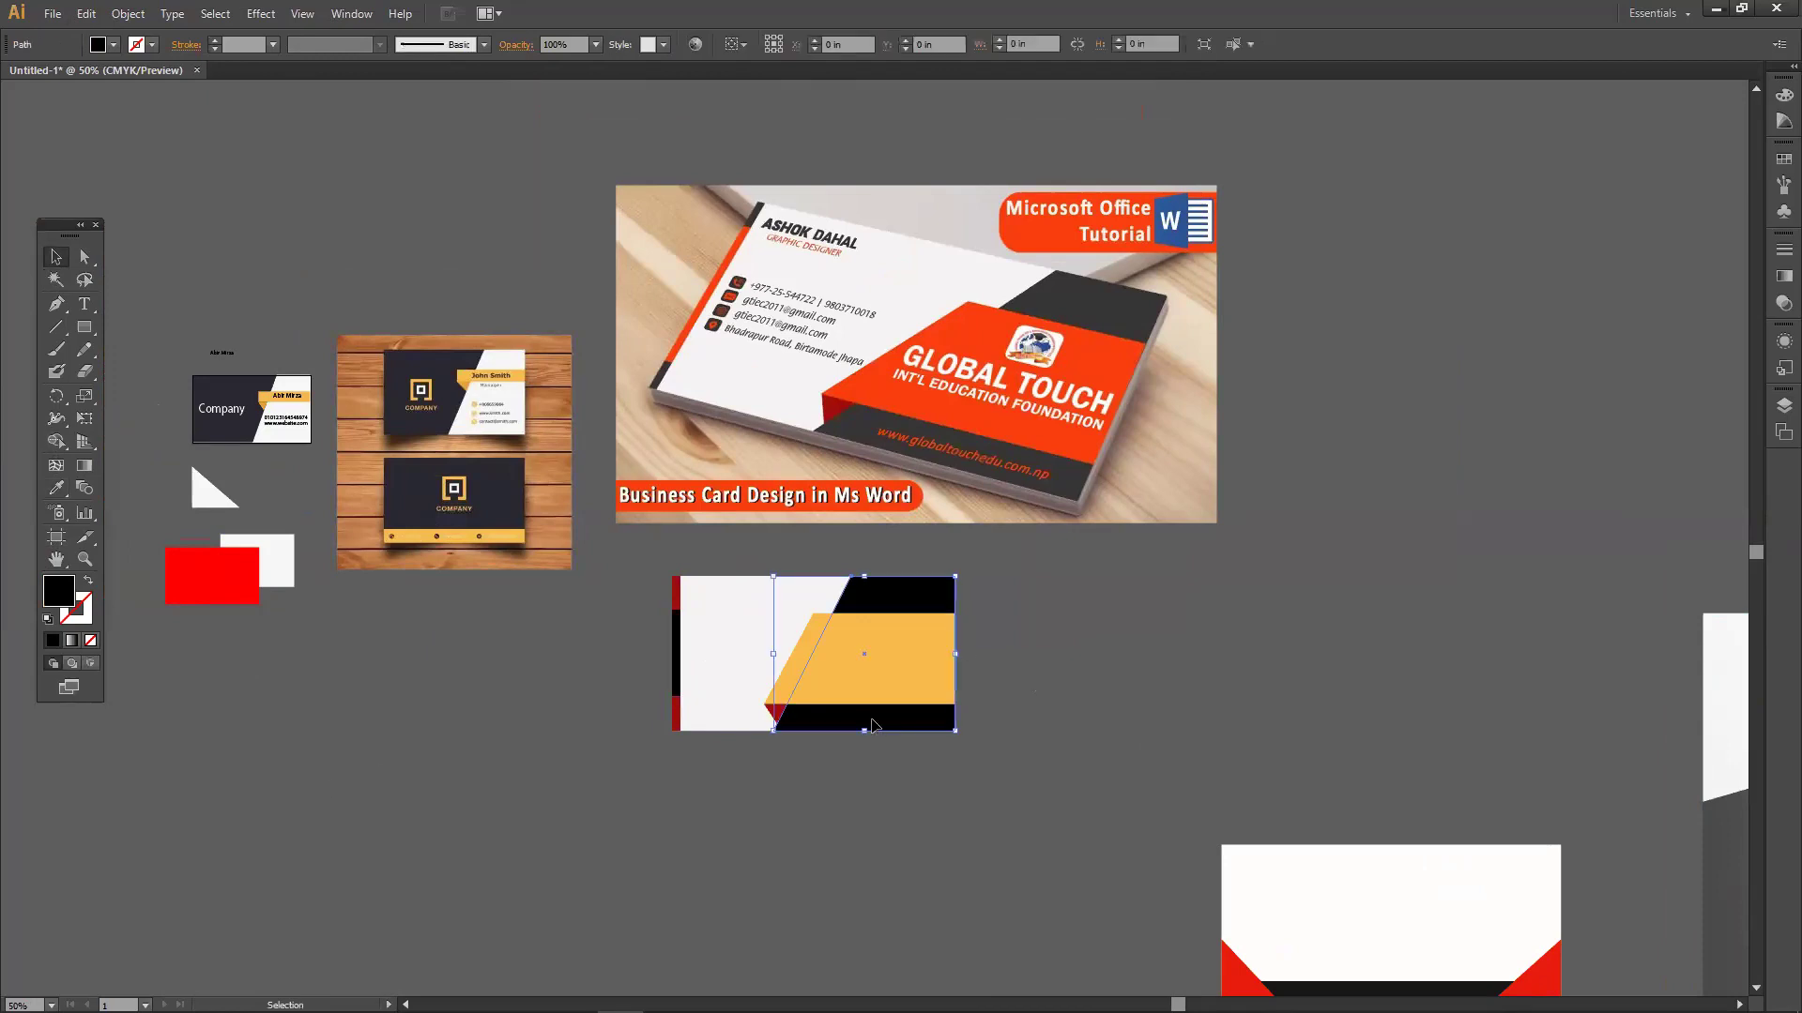
pyautogui.doubleClick(59, 591)
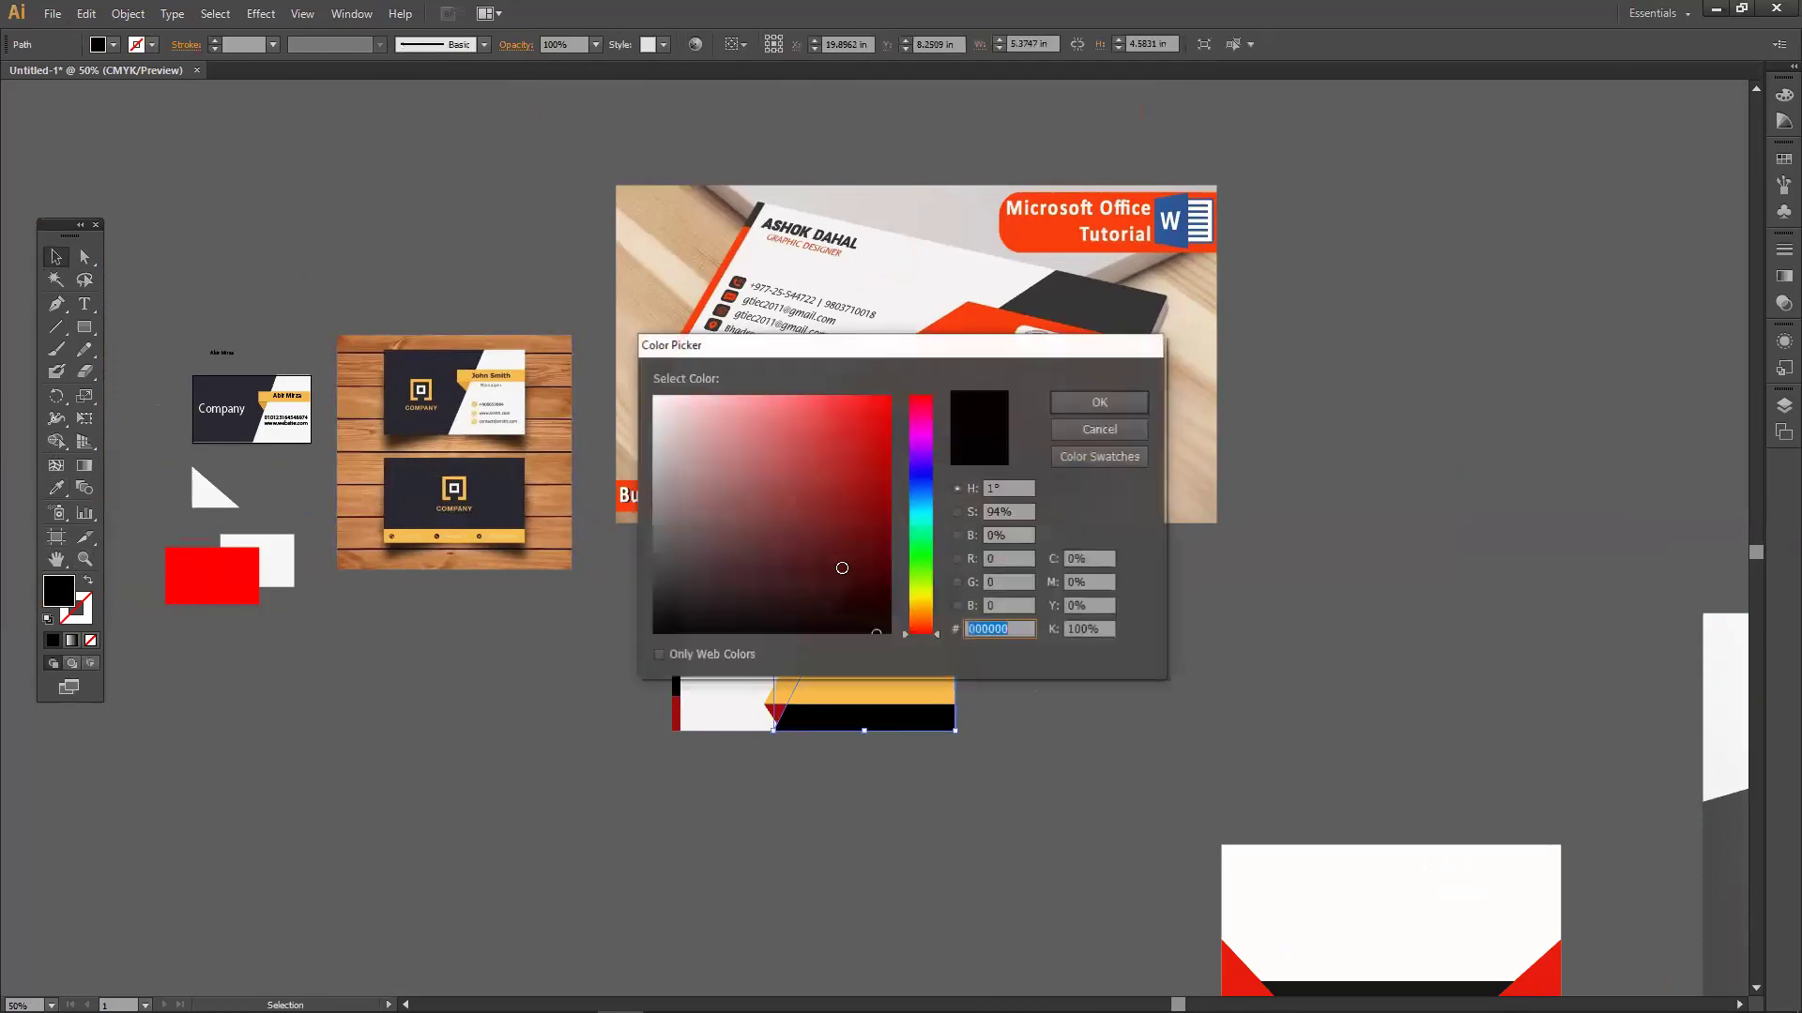
pyautogui.click(916, 558)
pyautogui.click(875, 493)
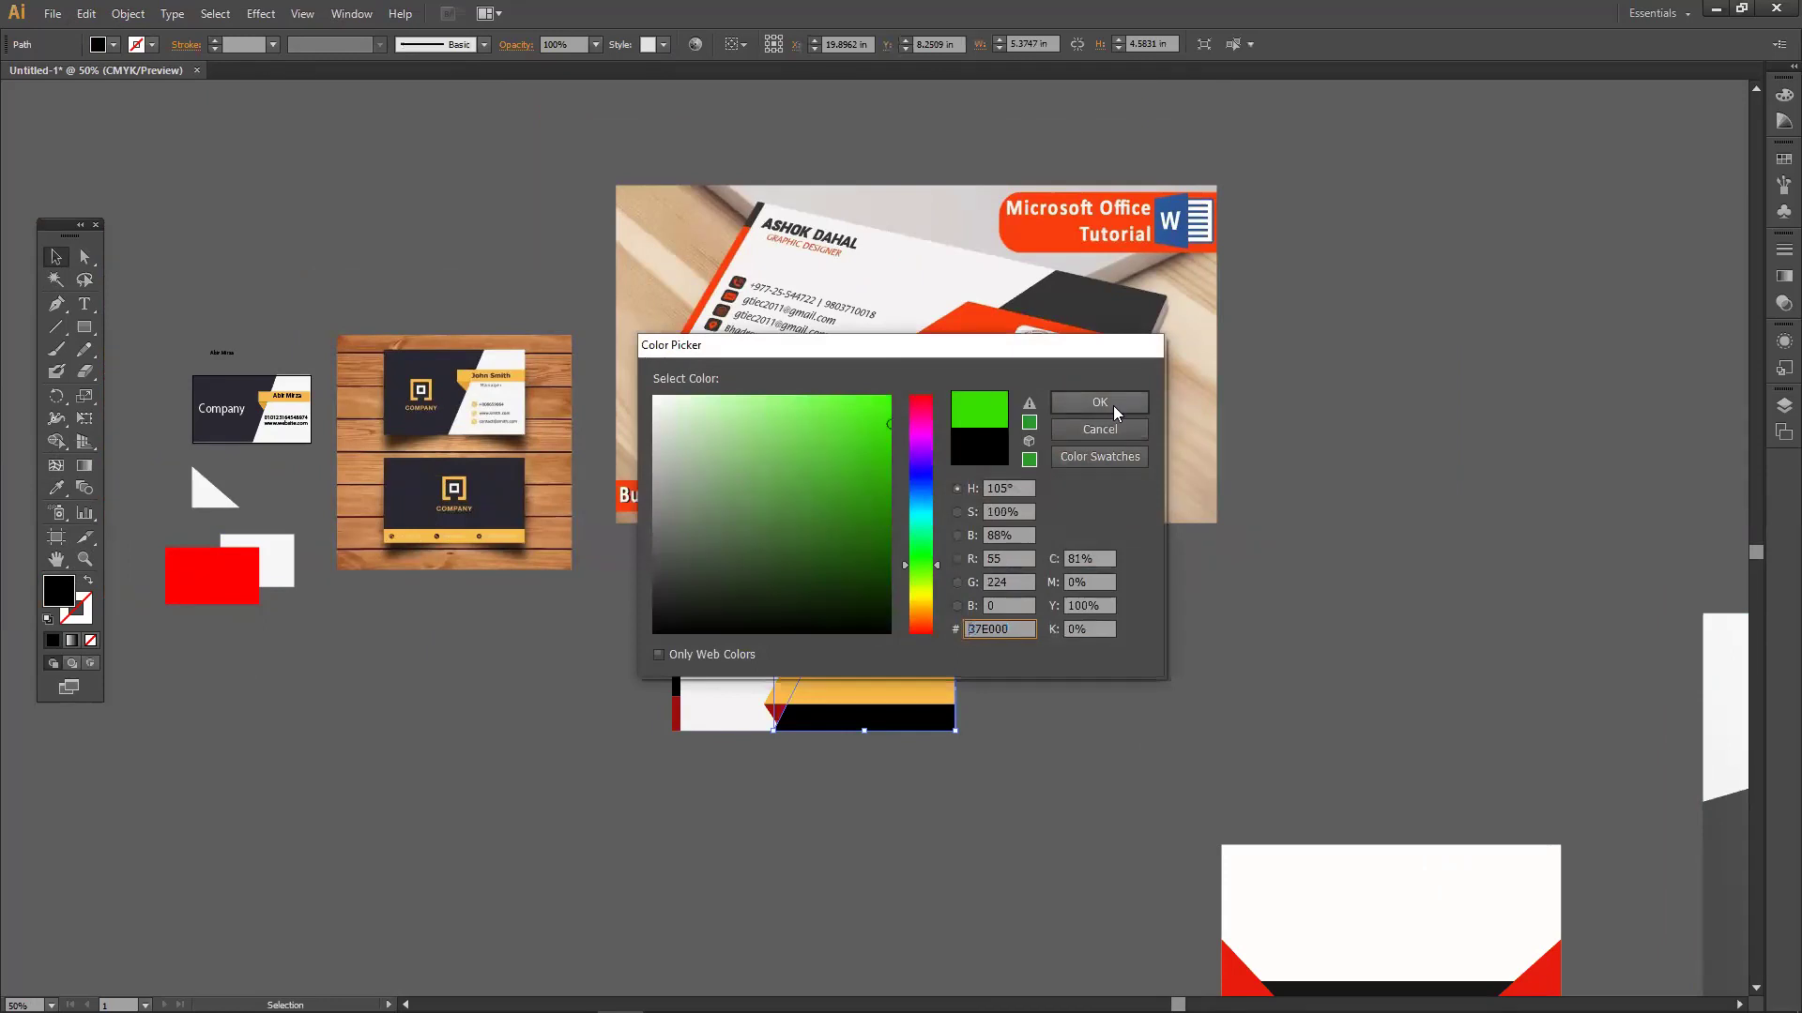
pyautogui.click(1099, 401)
pyautogui.click(1047, 740)
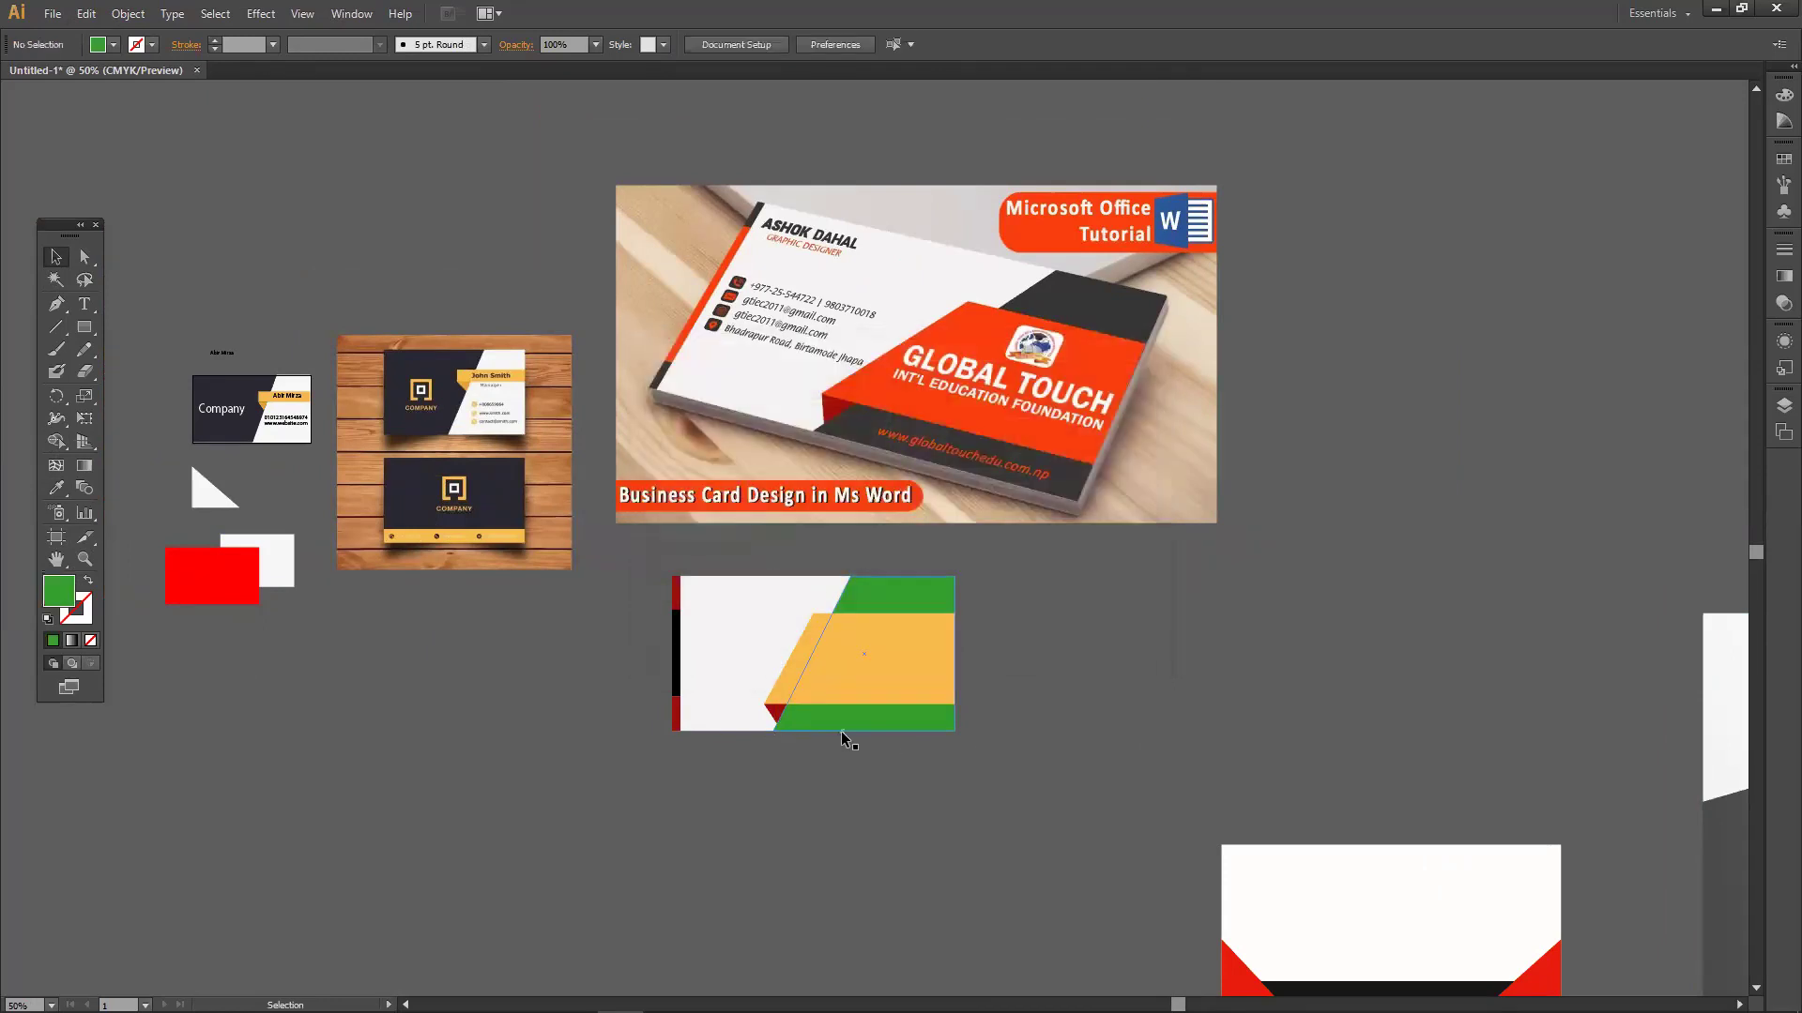
pyautogui.scroll(1, 844, 737)
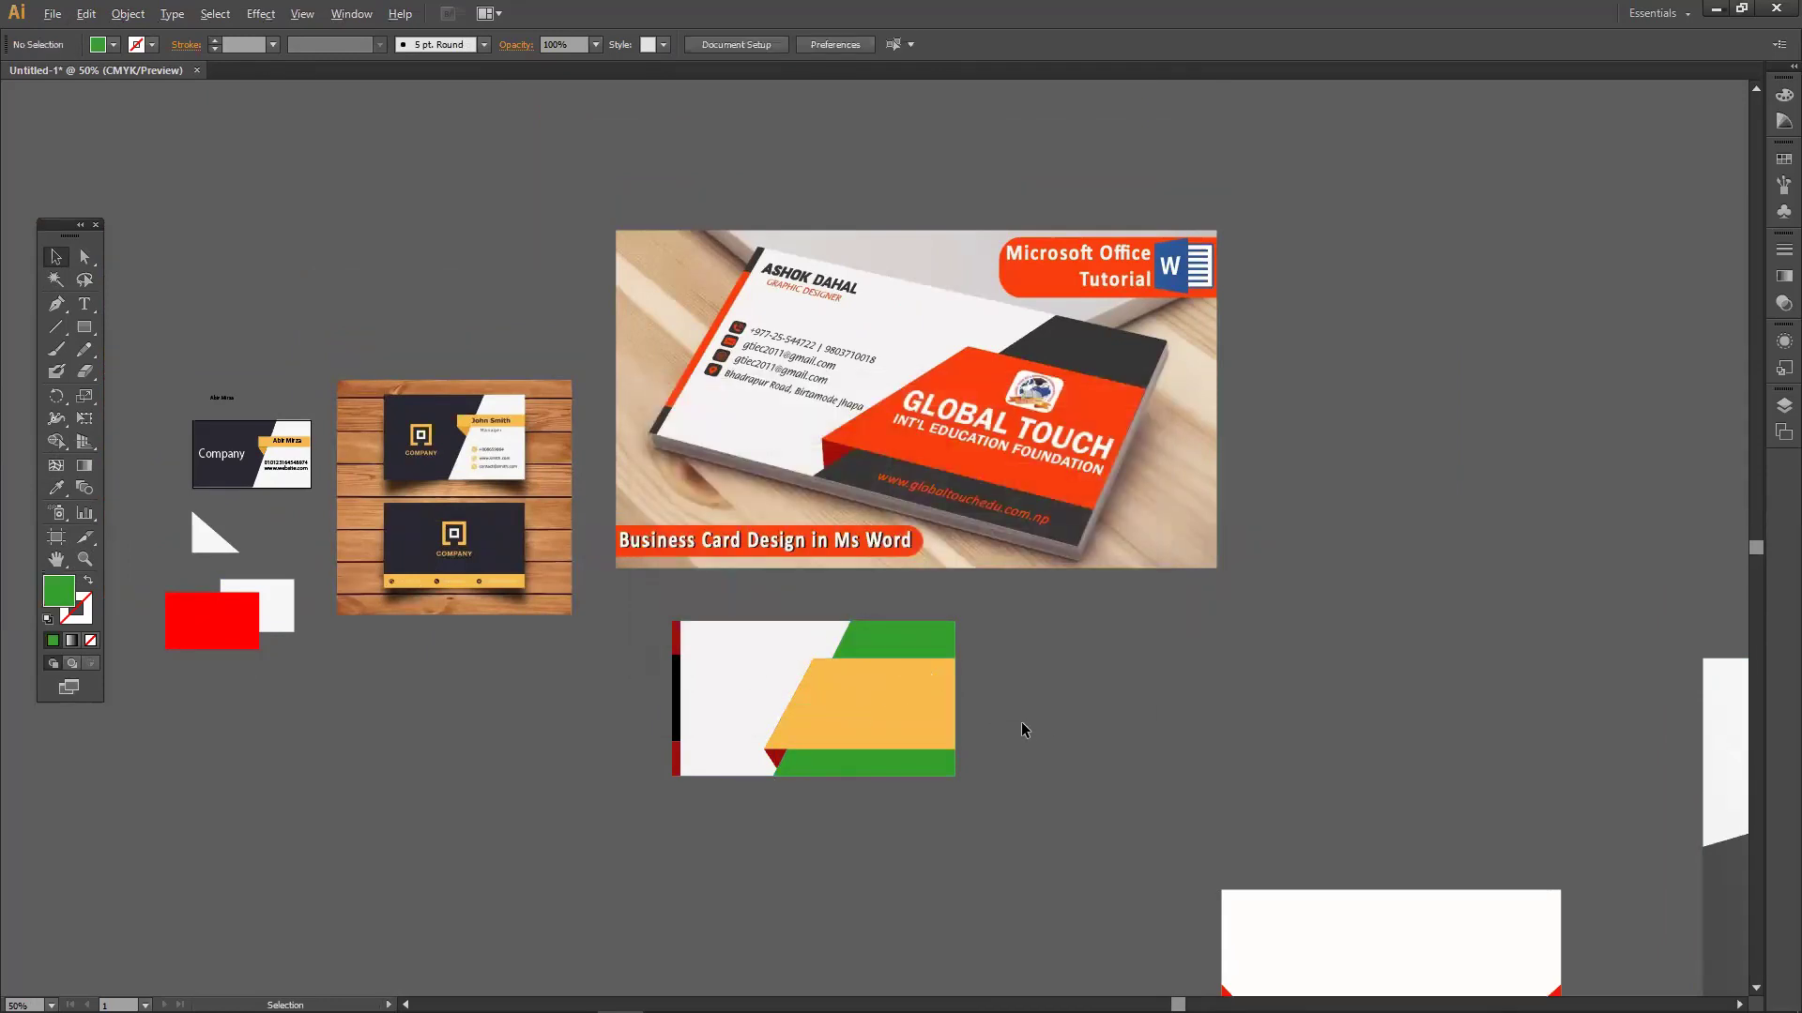
pyautogui.scroll(1, 1021, 722)
pyautogui.moveTo(1021, 722); pyautogui.dragTo(732, 792)
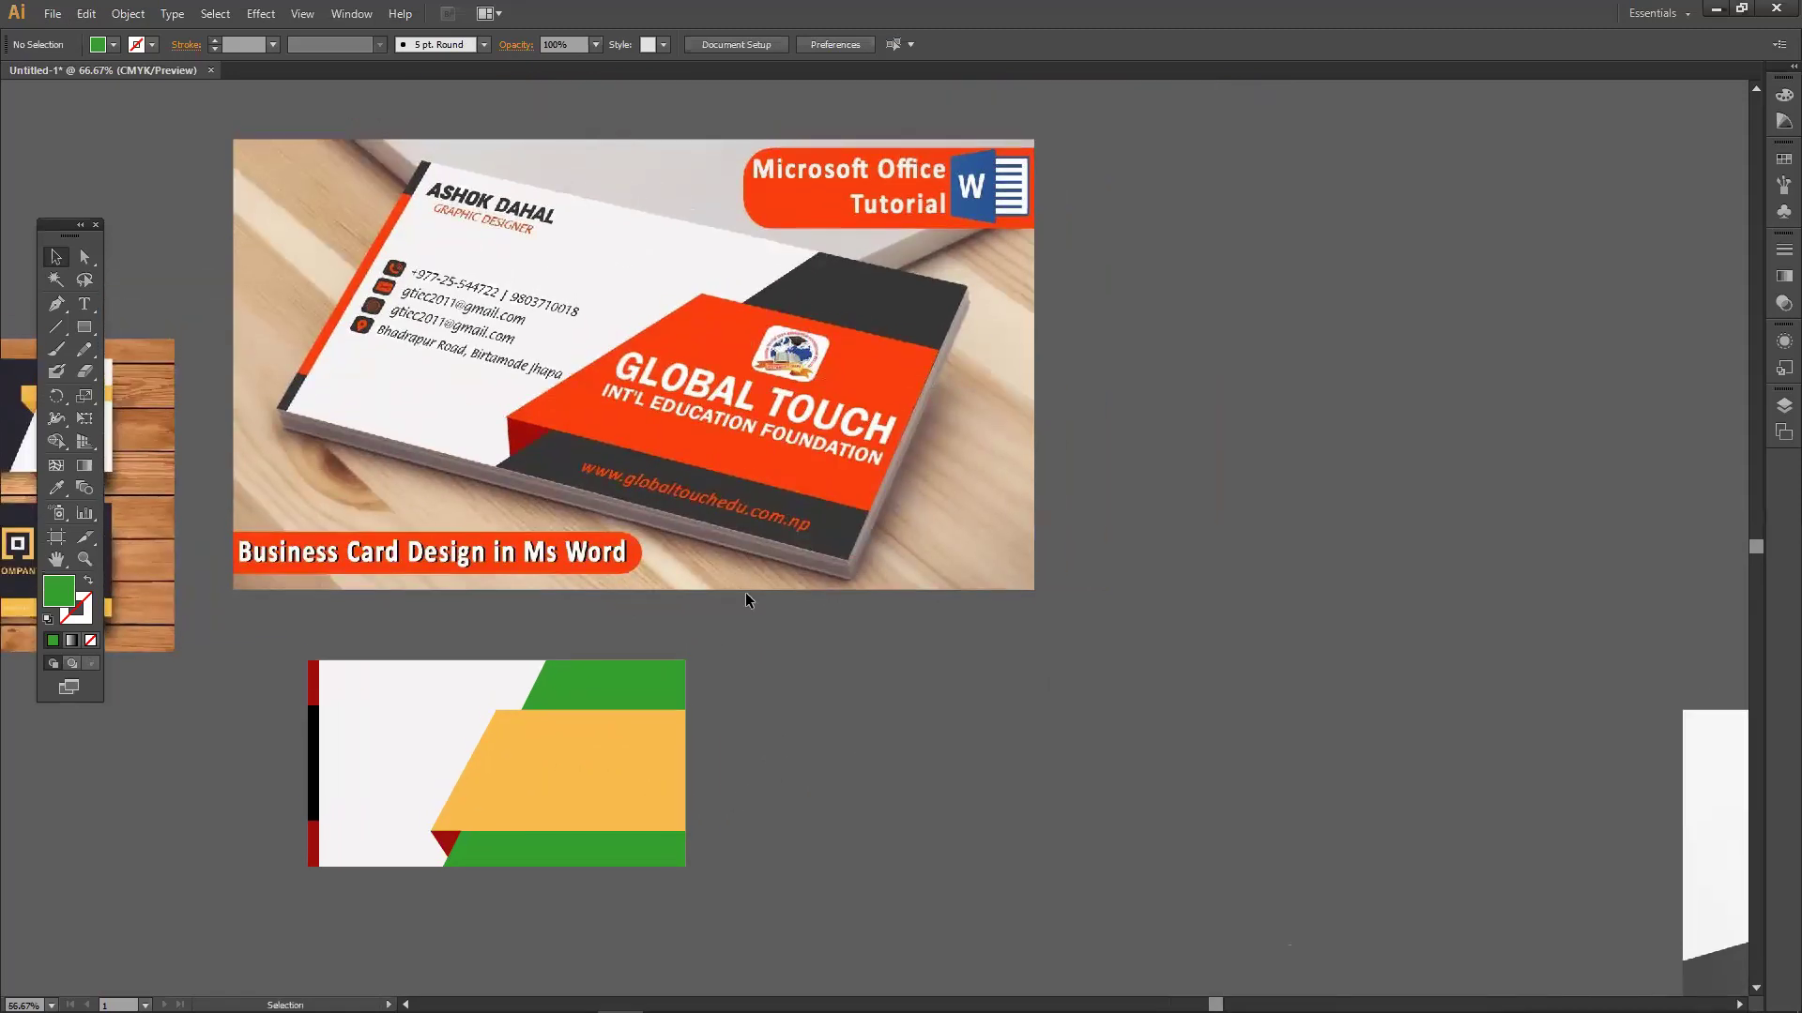
# Move the reference business-card photo up above the card artwork.
pyautogui.click(1058, 521)
pyautogui.moveTo(1059, 529); pyautogui.dragTo(911, 396)
pyautogui.scroll(-3, 578, 638)
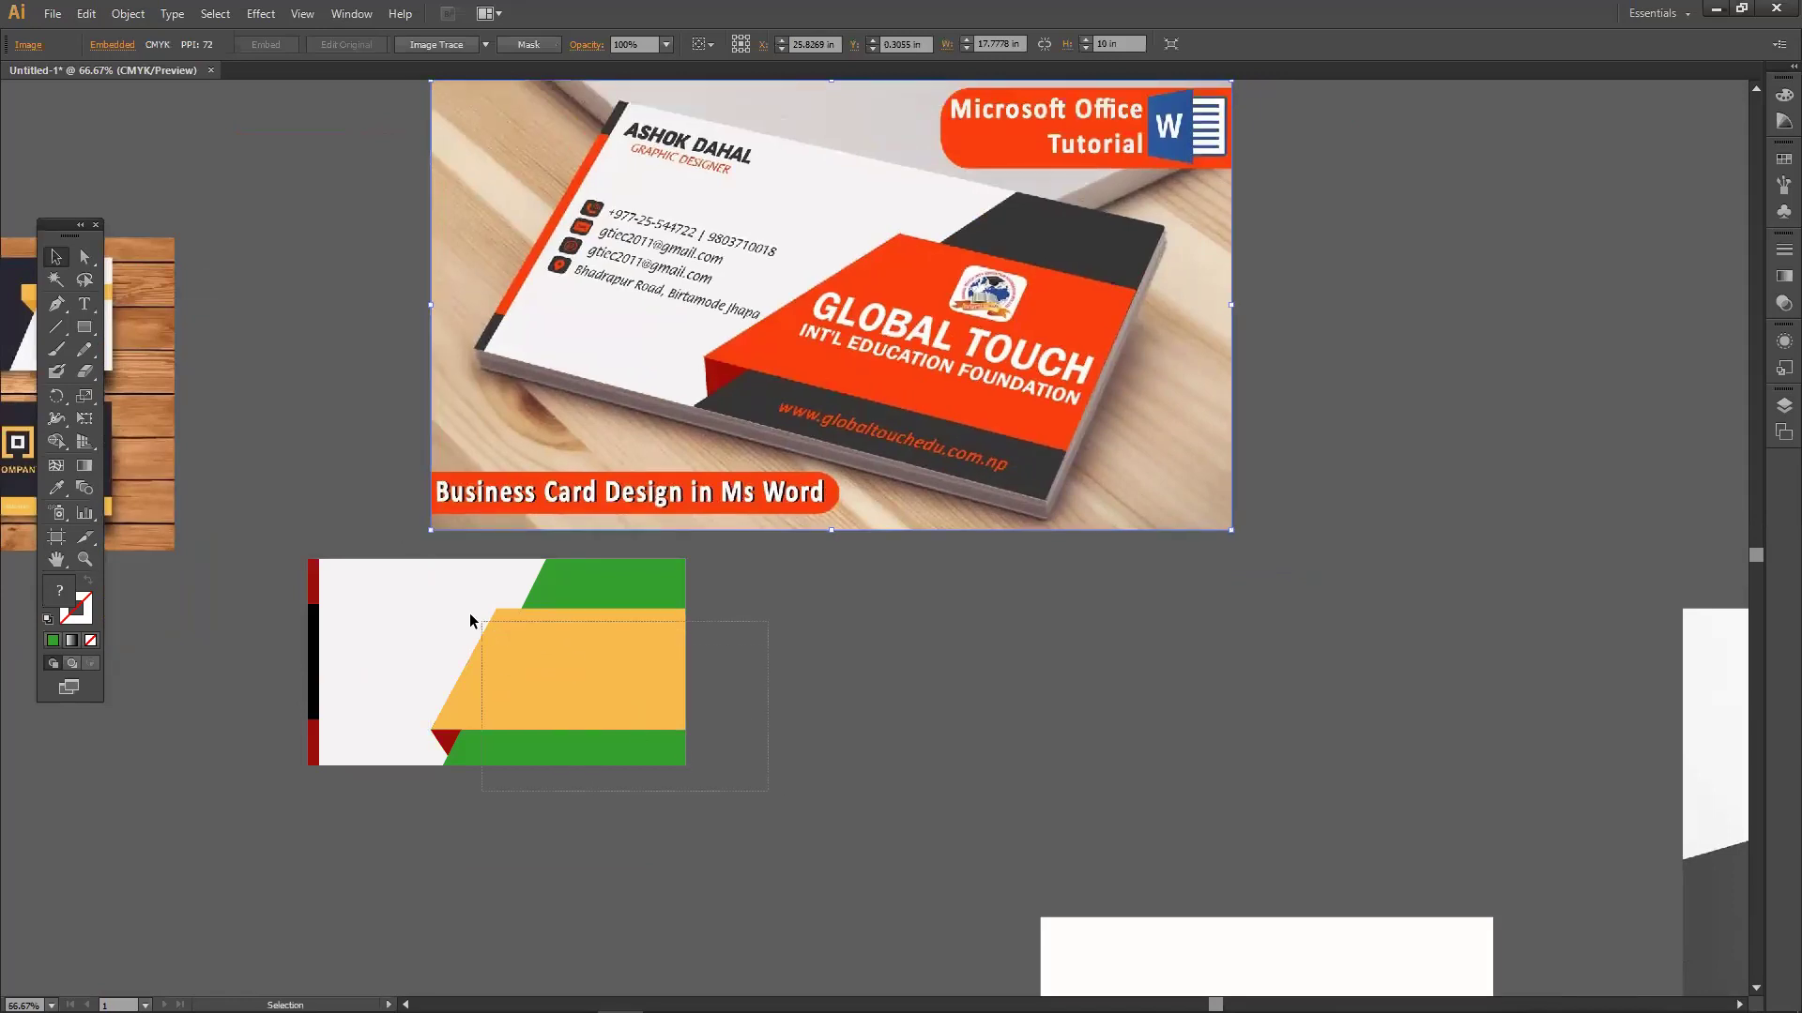
pyautogui.click(566, 678)
pyautogui.click(808, 719)
pyautogui.moveTo(551, 697); pyautogui.dragTo(880, 702)
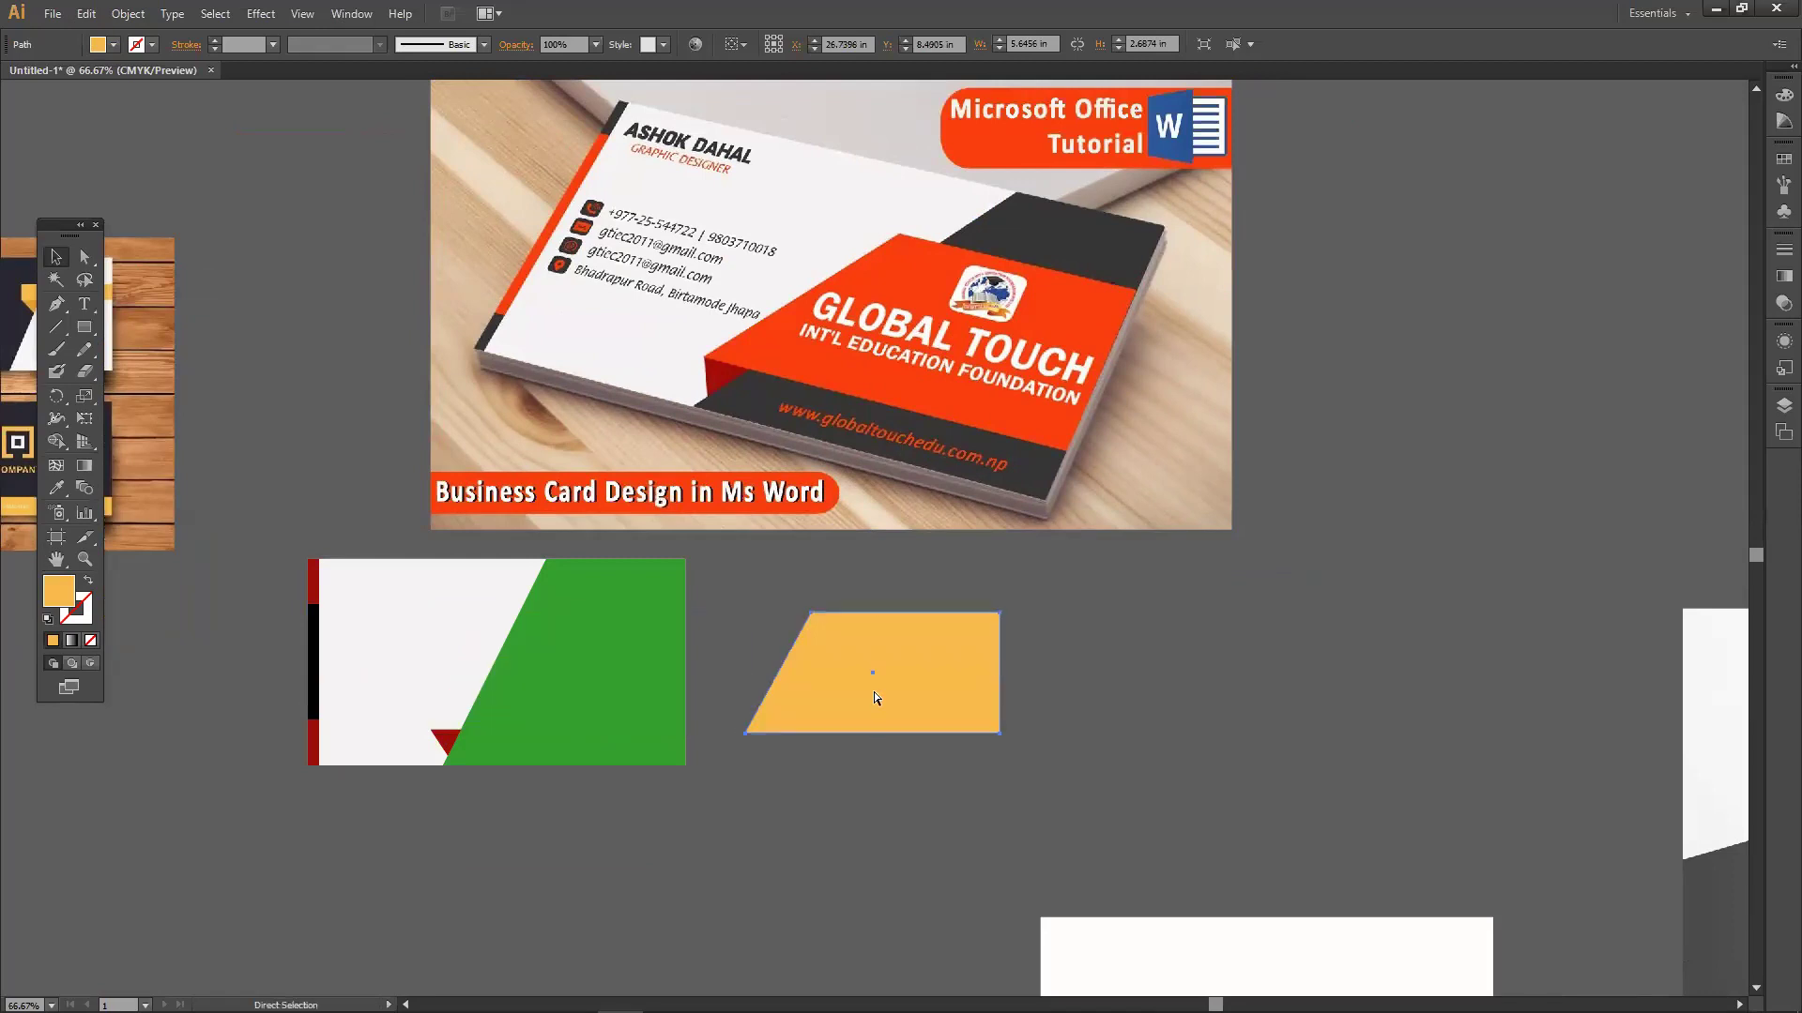
pyautogui.hotkey('ctrl', 'z')
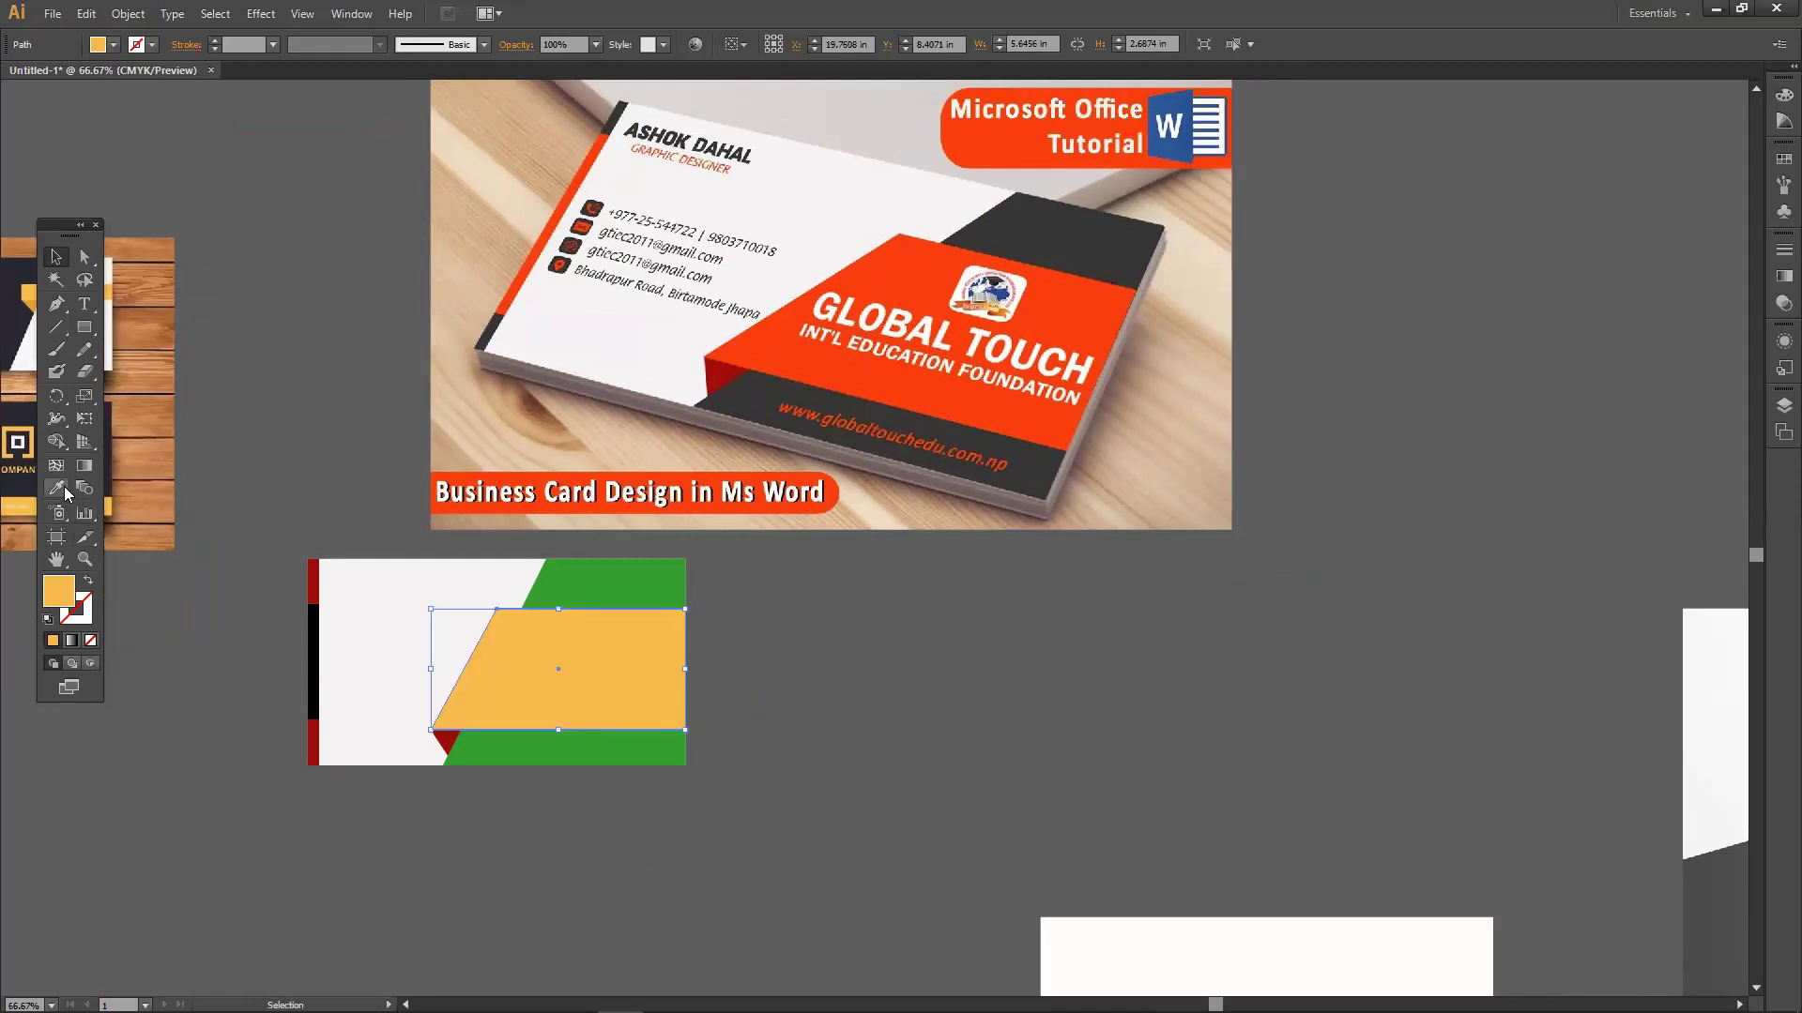
# Sample the photo's orange onto the parallelogram band with the Eyedropper.
pyautogui.click(64, 486)
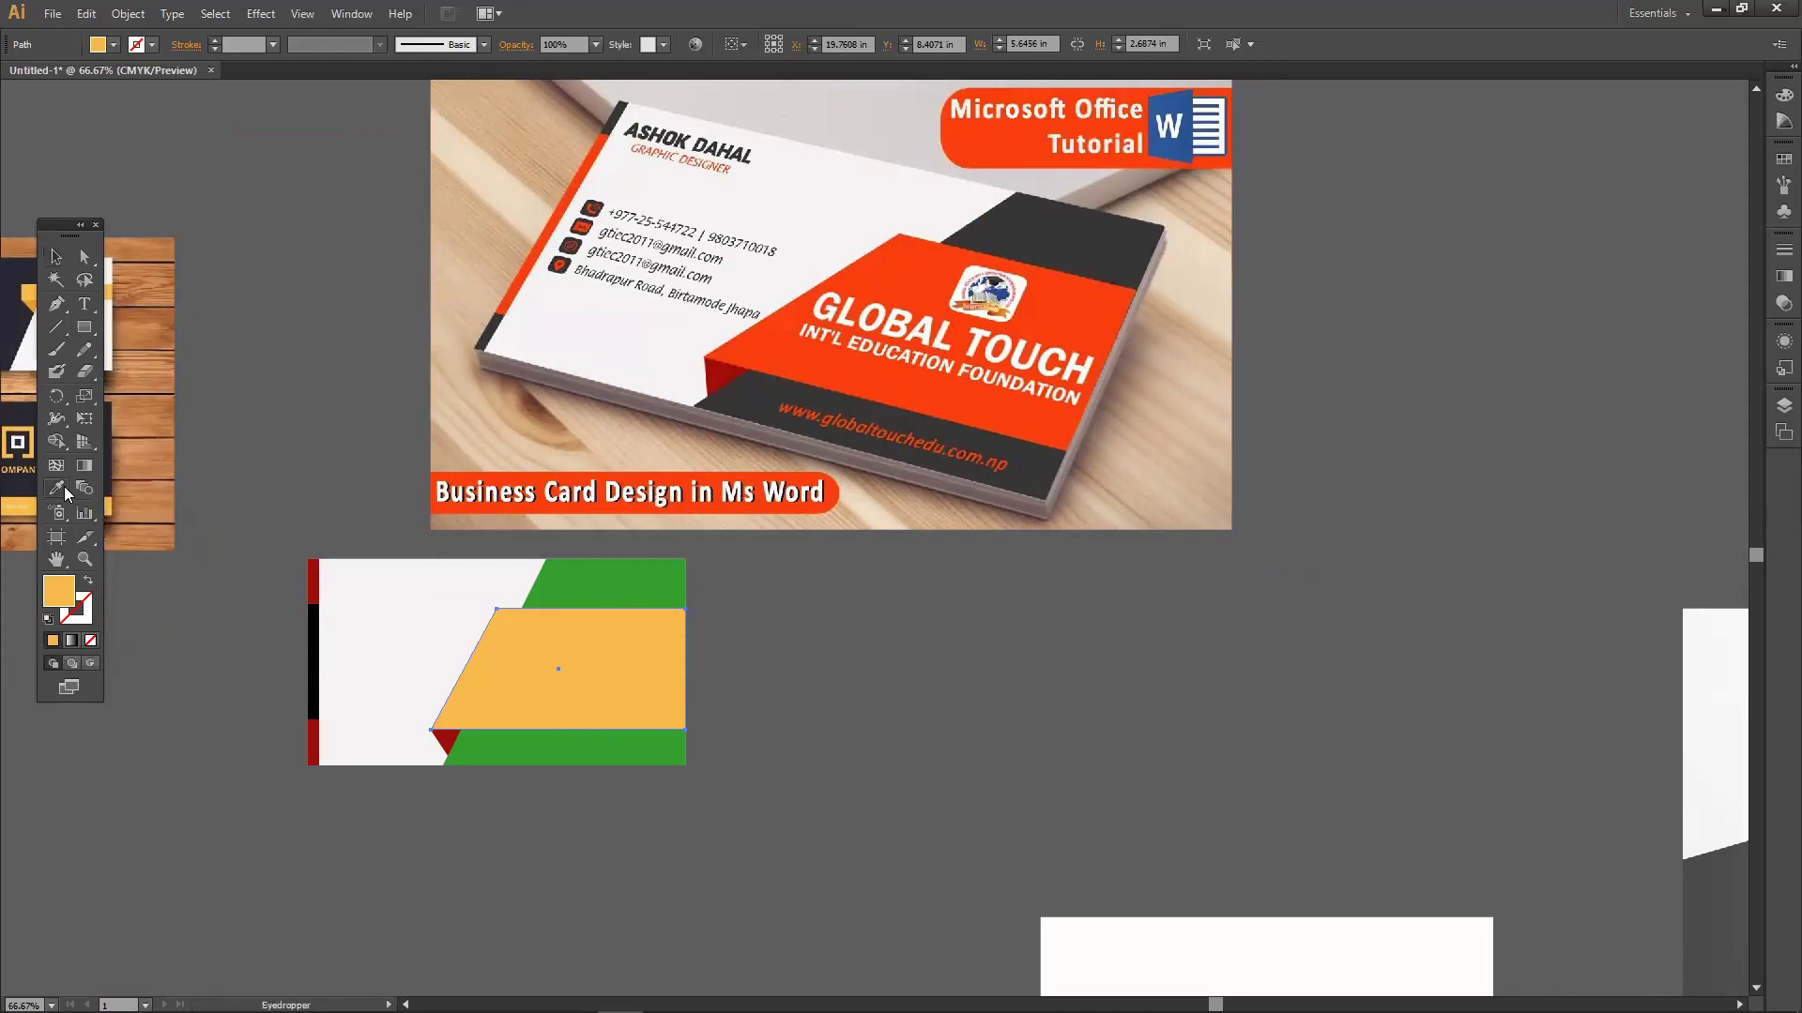
pyautogui.click(486, 336)
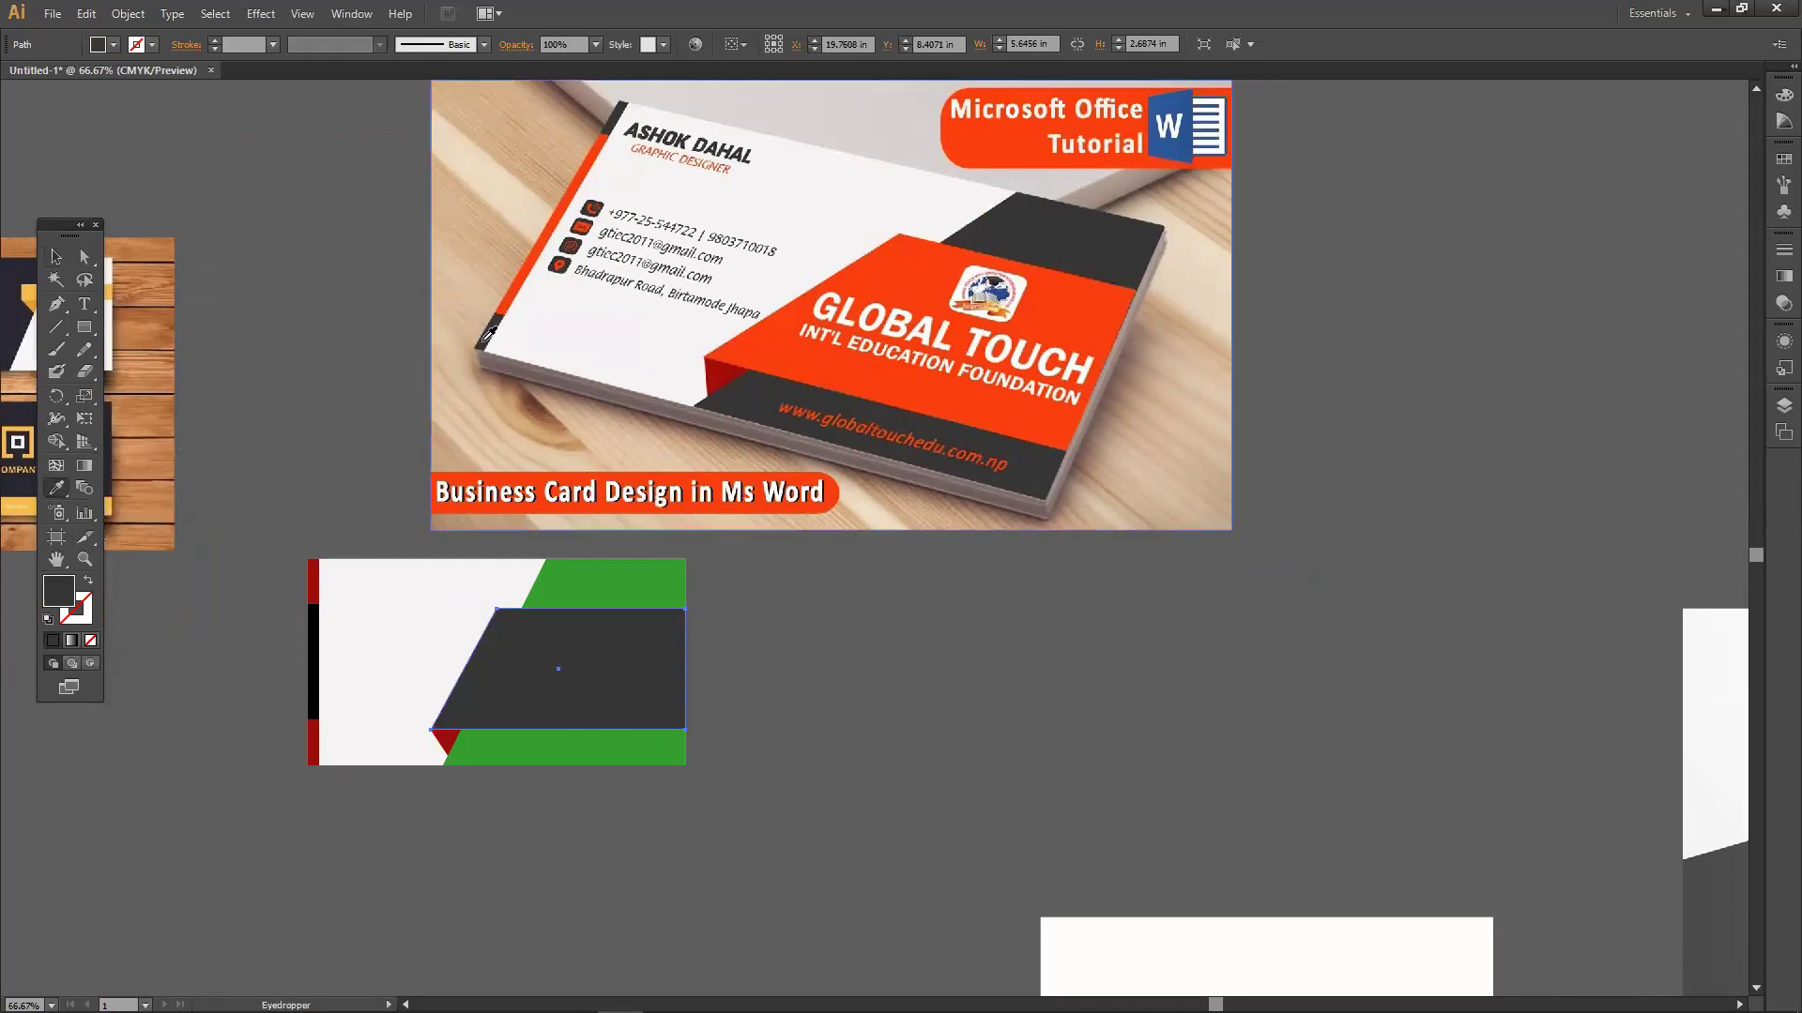
pyautogui.click(512, 298)
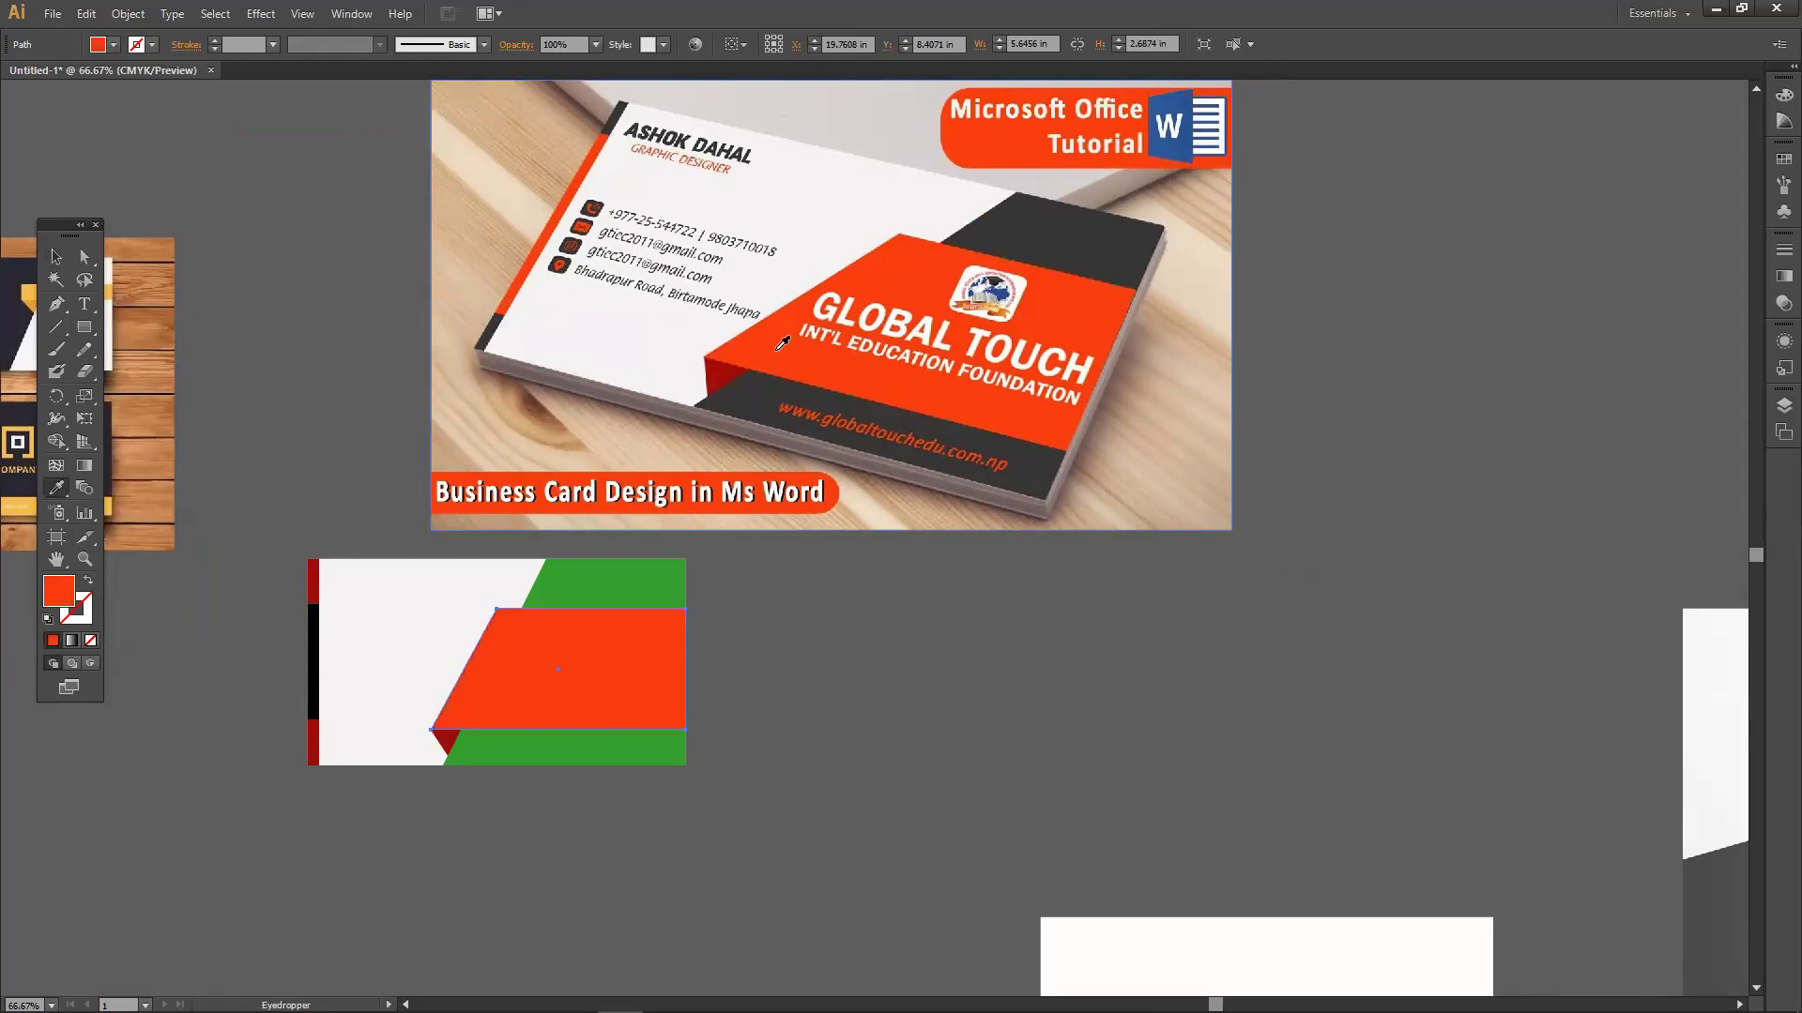
pyautogui.click(720, 375)
pyautogui.click(758, 348)
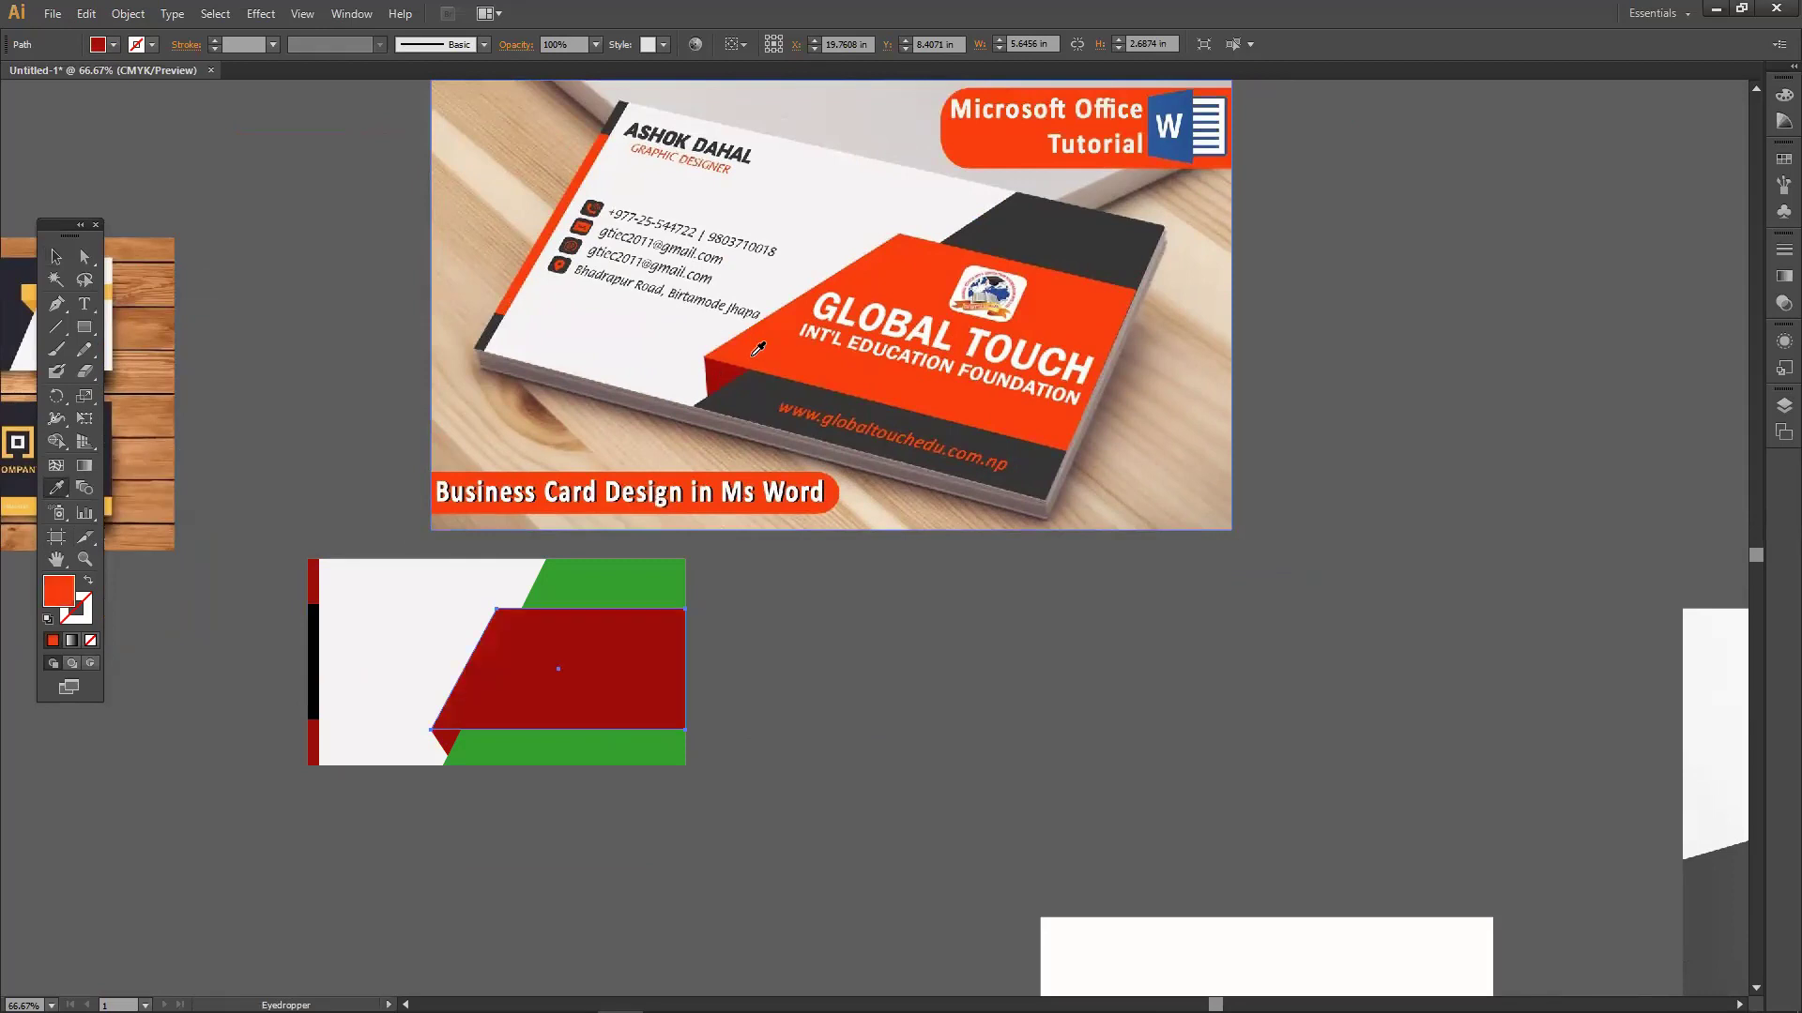
pyautogui.click(733, 366)
pyautogui.click(772, 348)
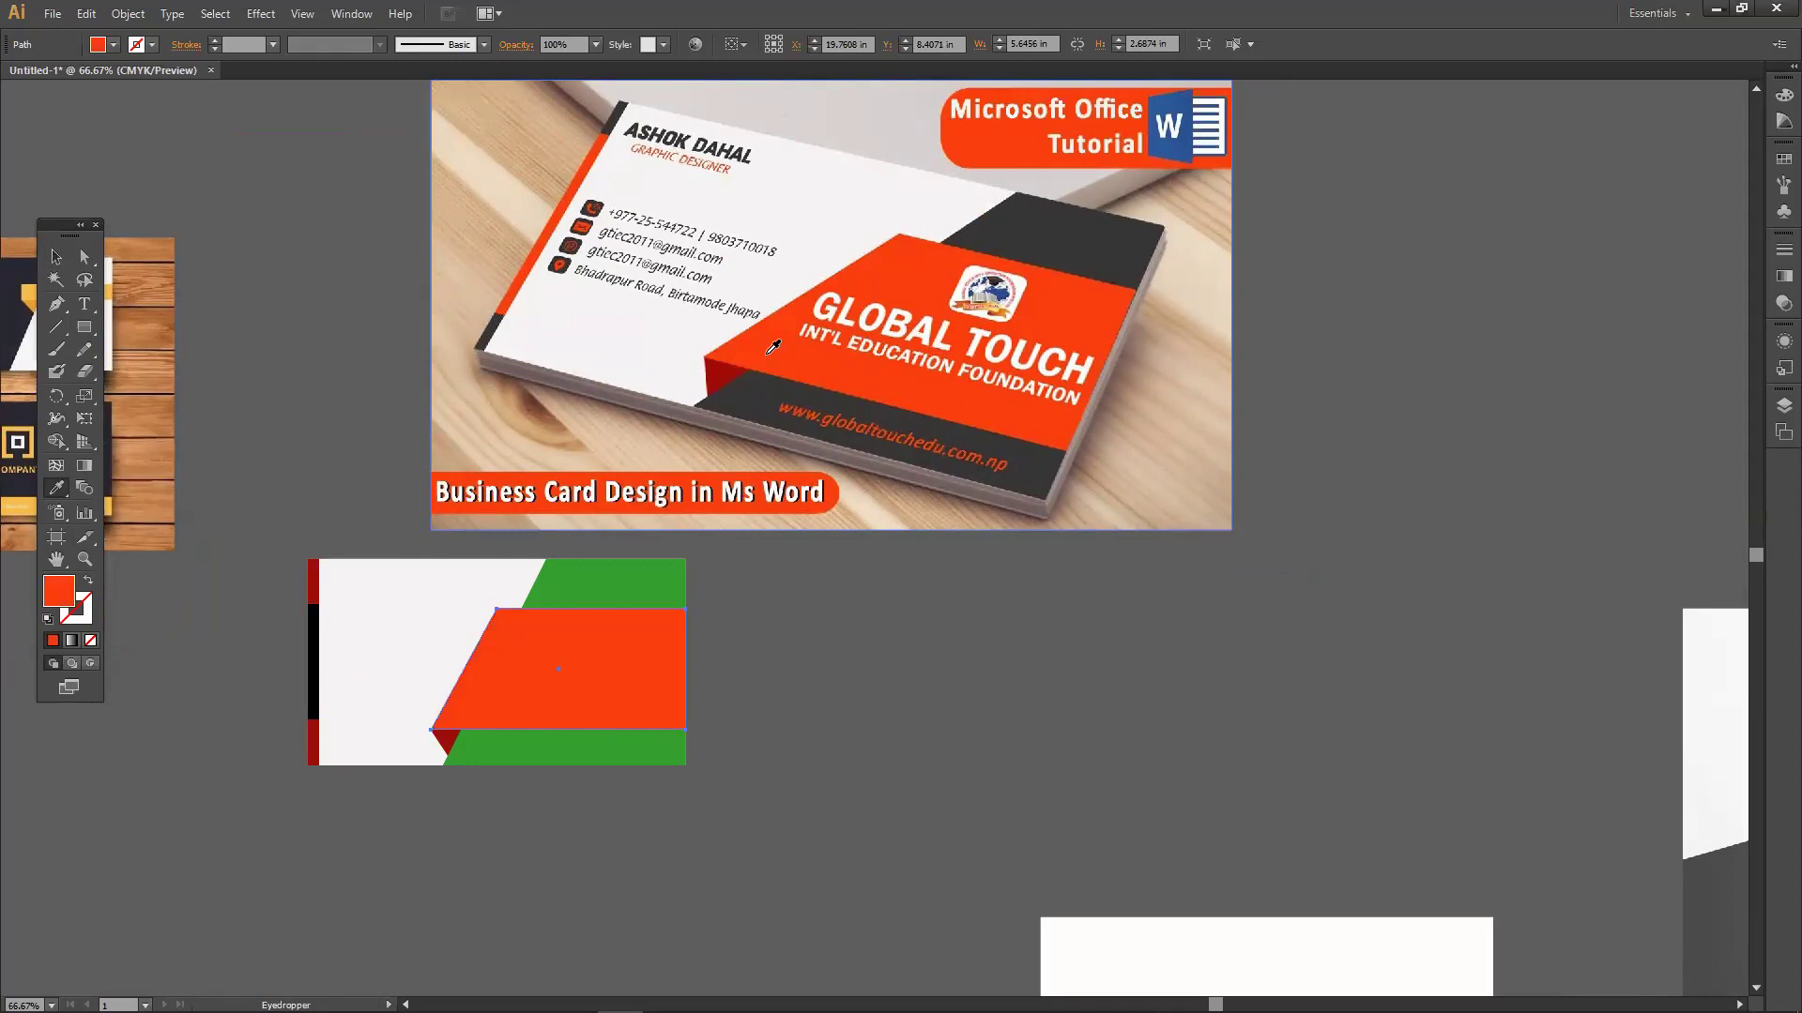
# Recolour the green background panels with the photo's dark grey.
pyautogui.click(57, 256)
pyautogui.click(628, 578)
pyautogui.click(45, 490)
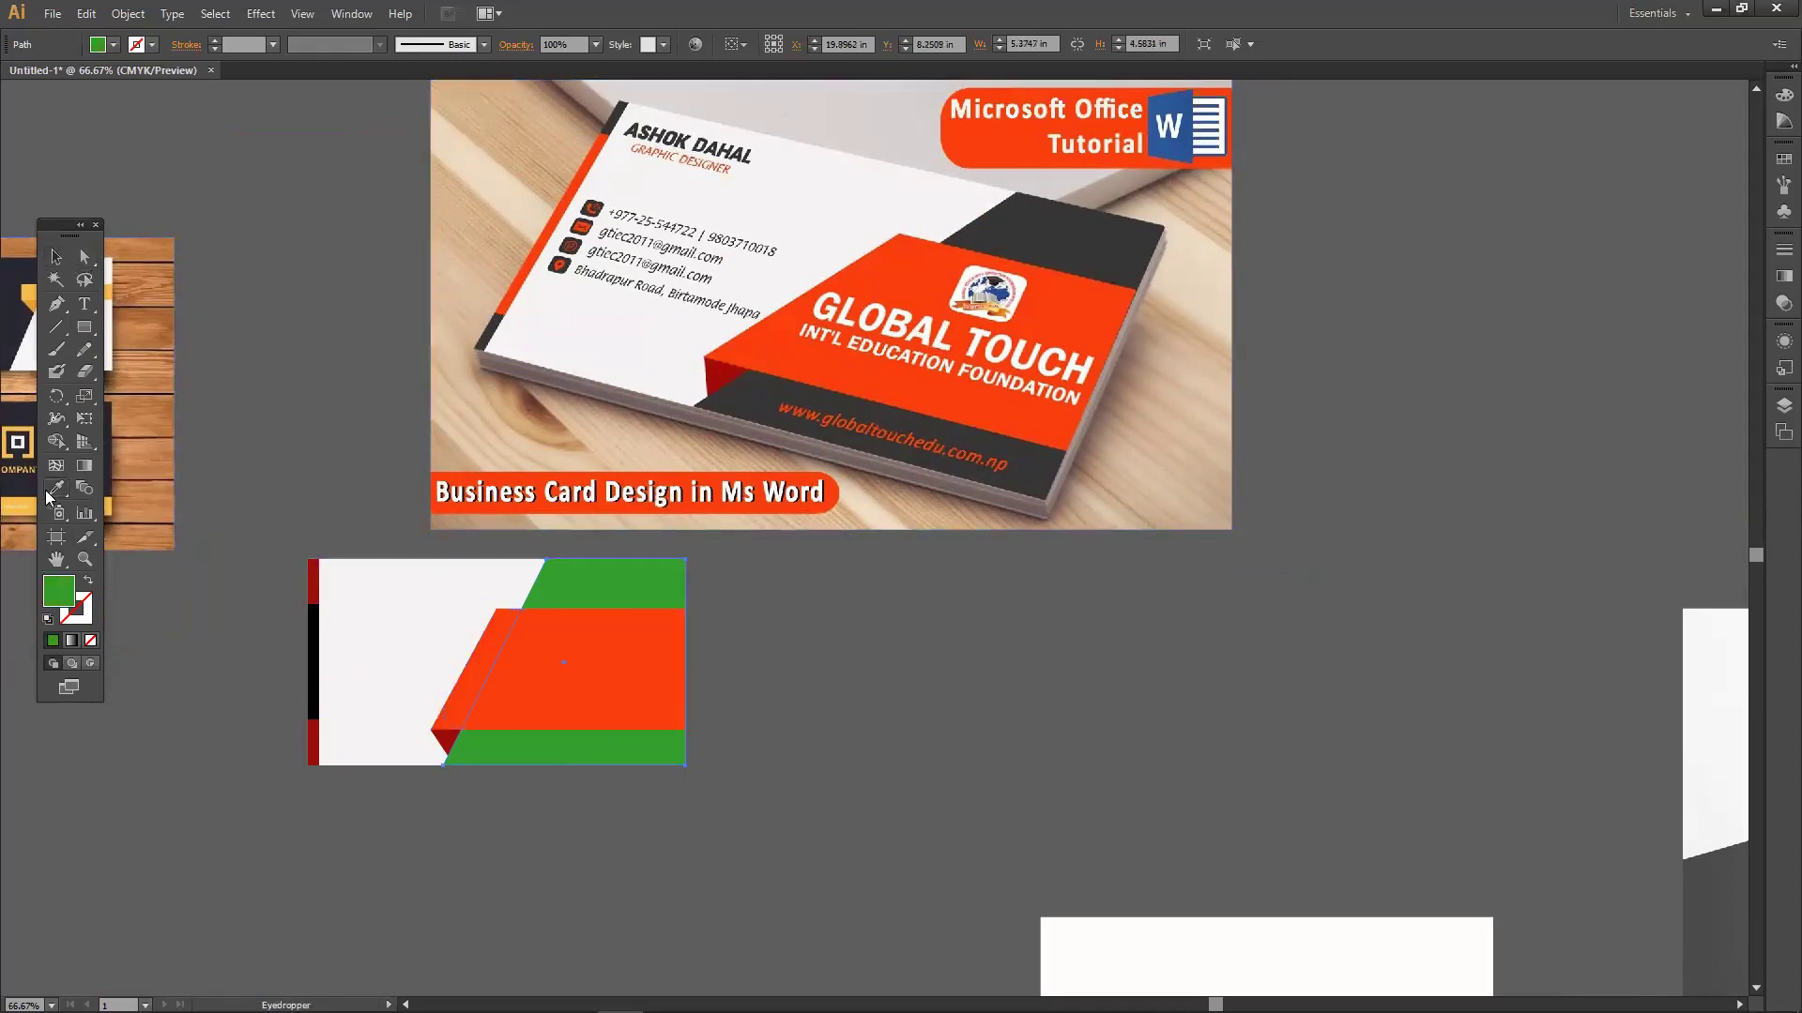
pyautogui.click(638, 363)
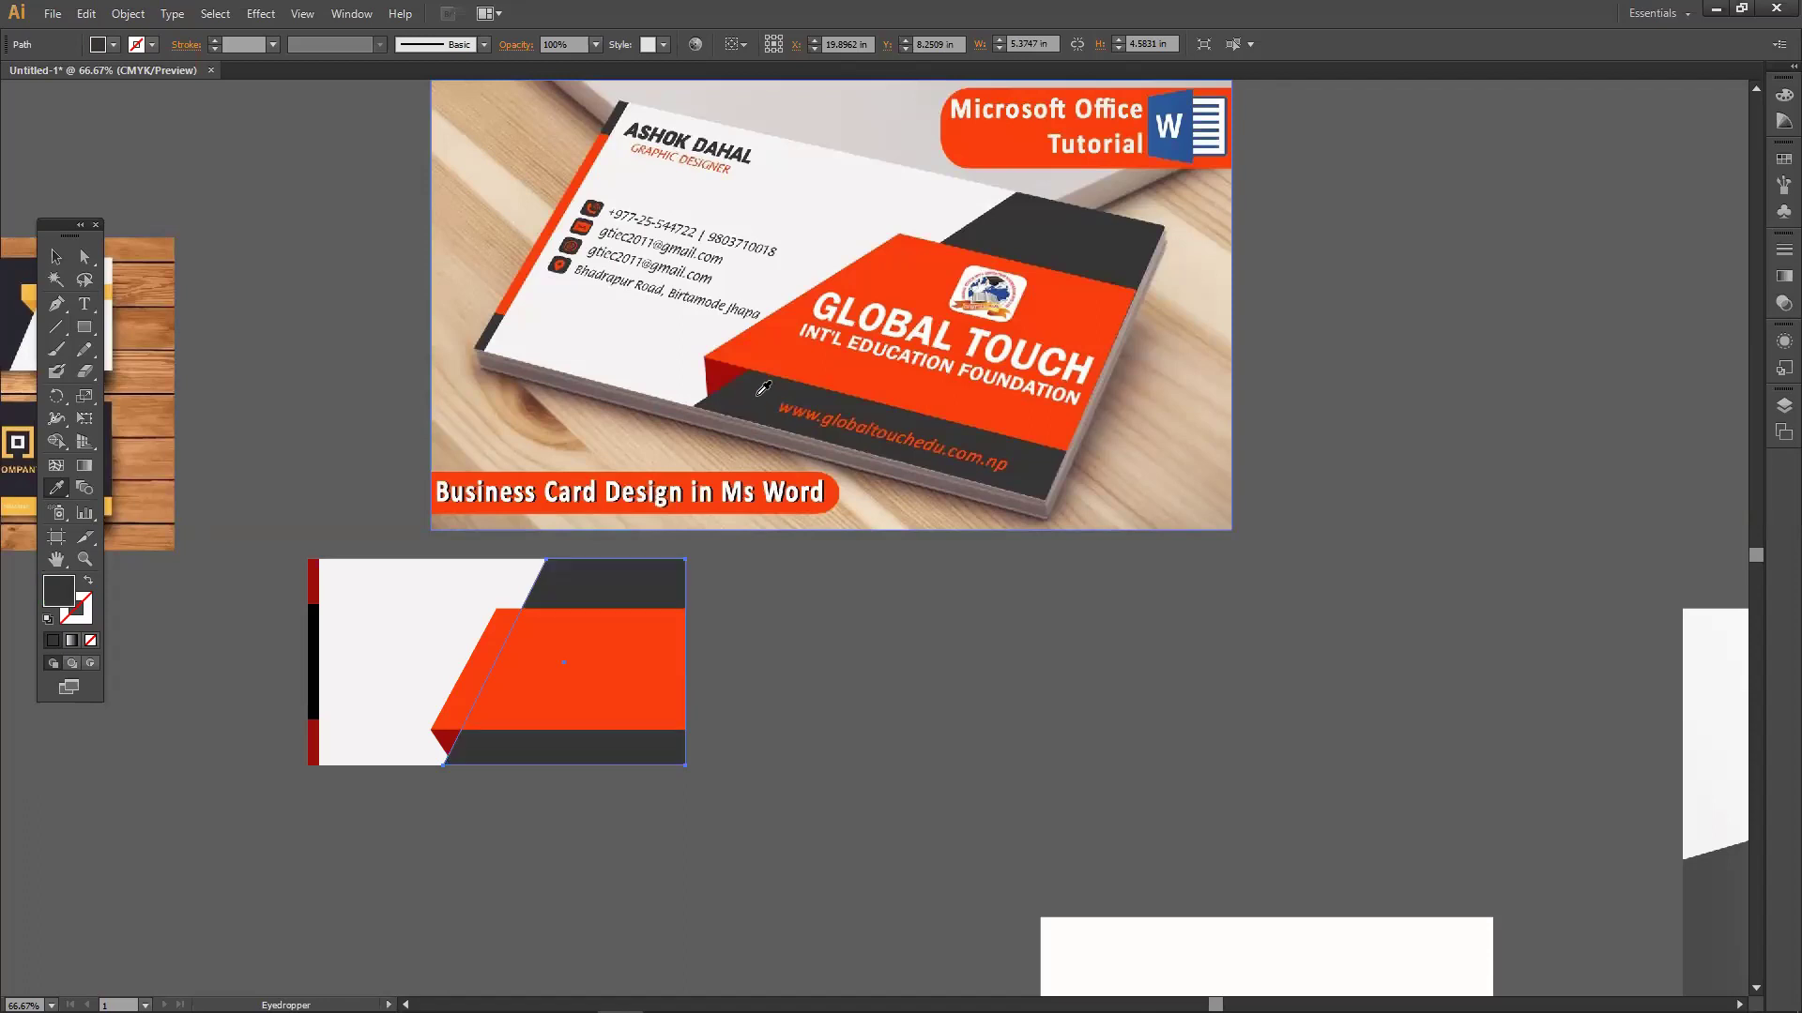
# Colour the left strip's top segment dark grey and its middle segment orange.
pyautogui.click(55, 256)
pyautogui.click(311, 574)
pyautogui.click(58, 489)
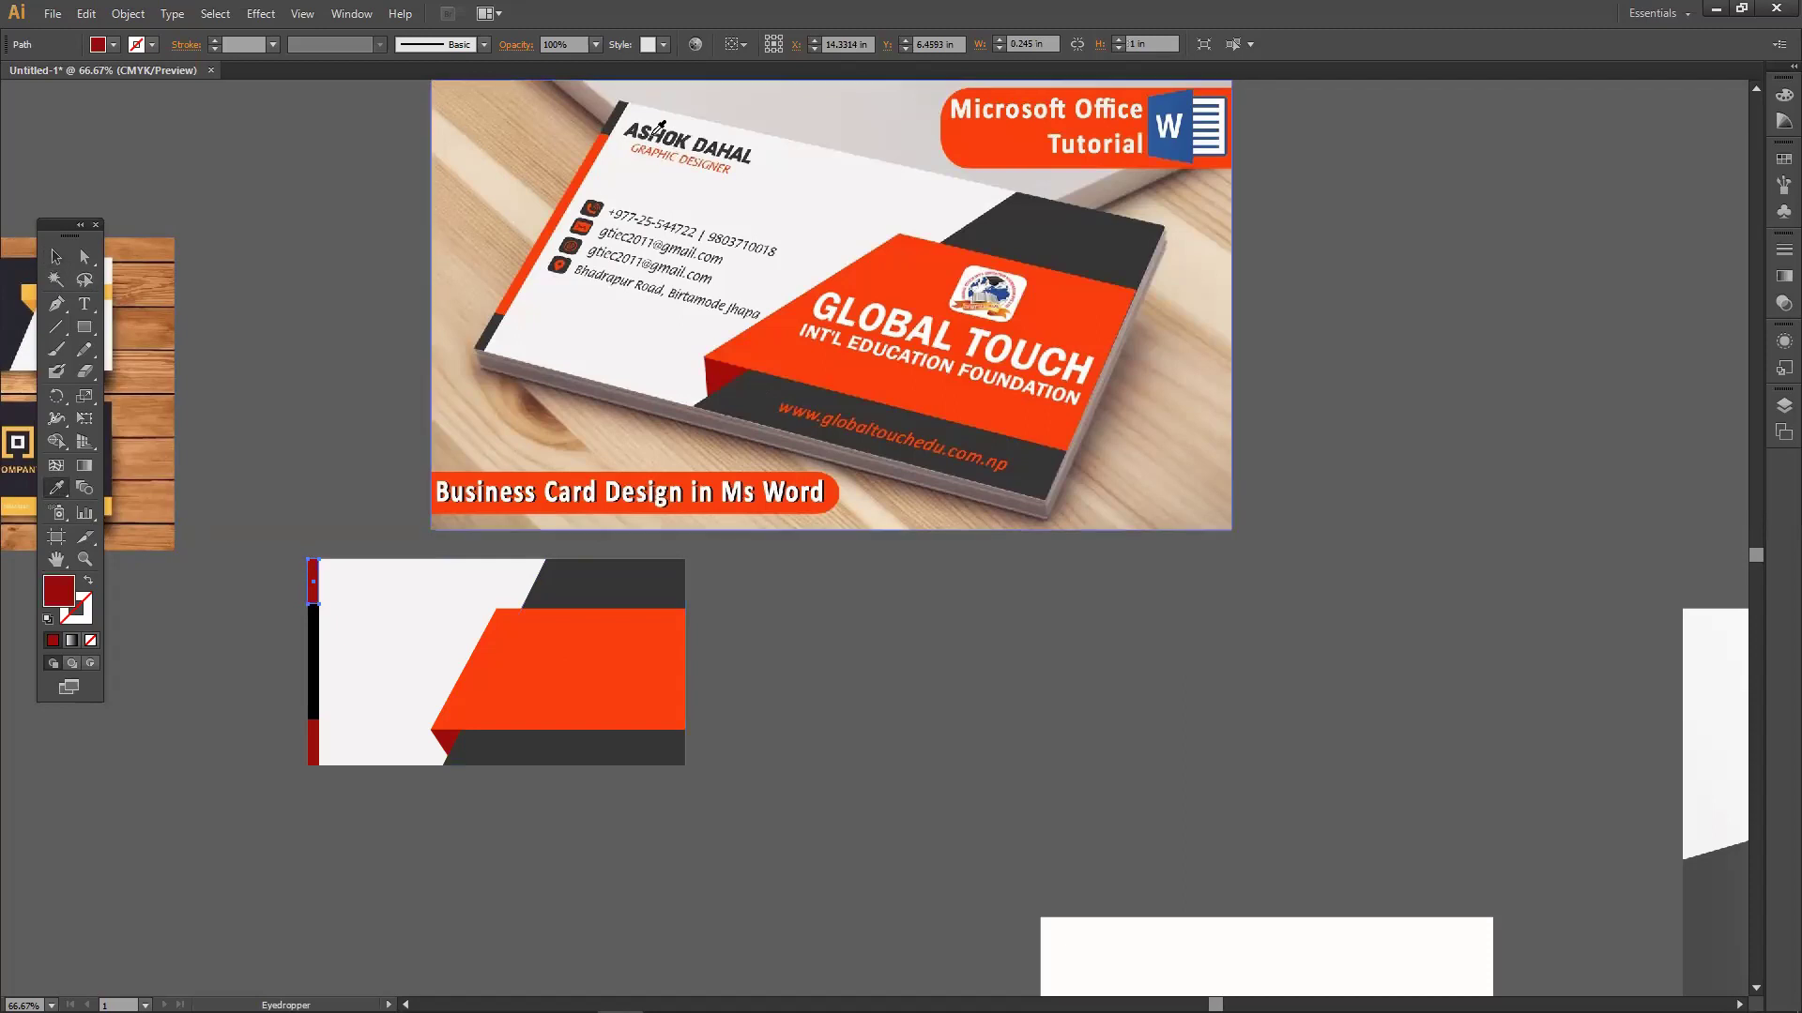
pyautogui.click(622, 110)
pyautogui.click(56, 256)
pyautogui.click(312, 663)
pyautogui.click(57, 489)
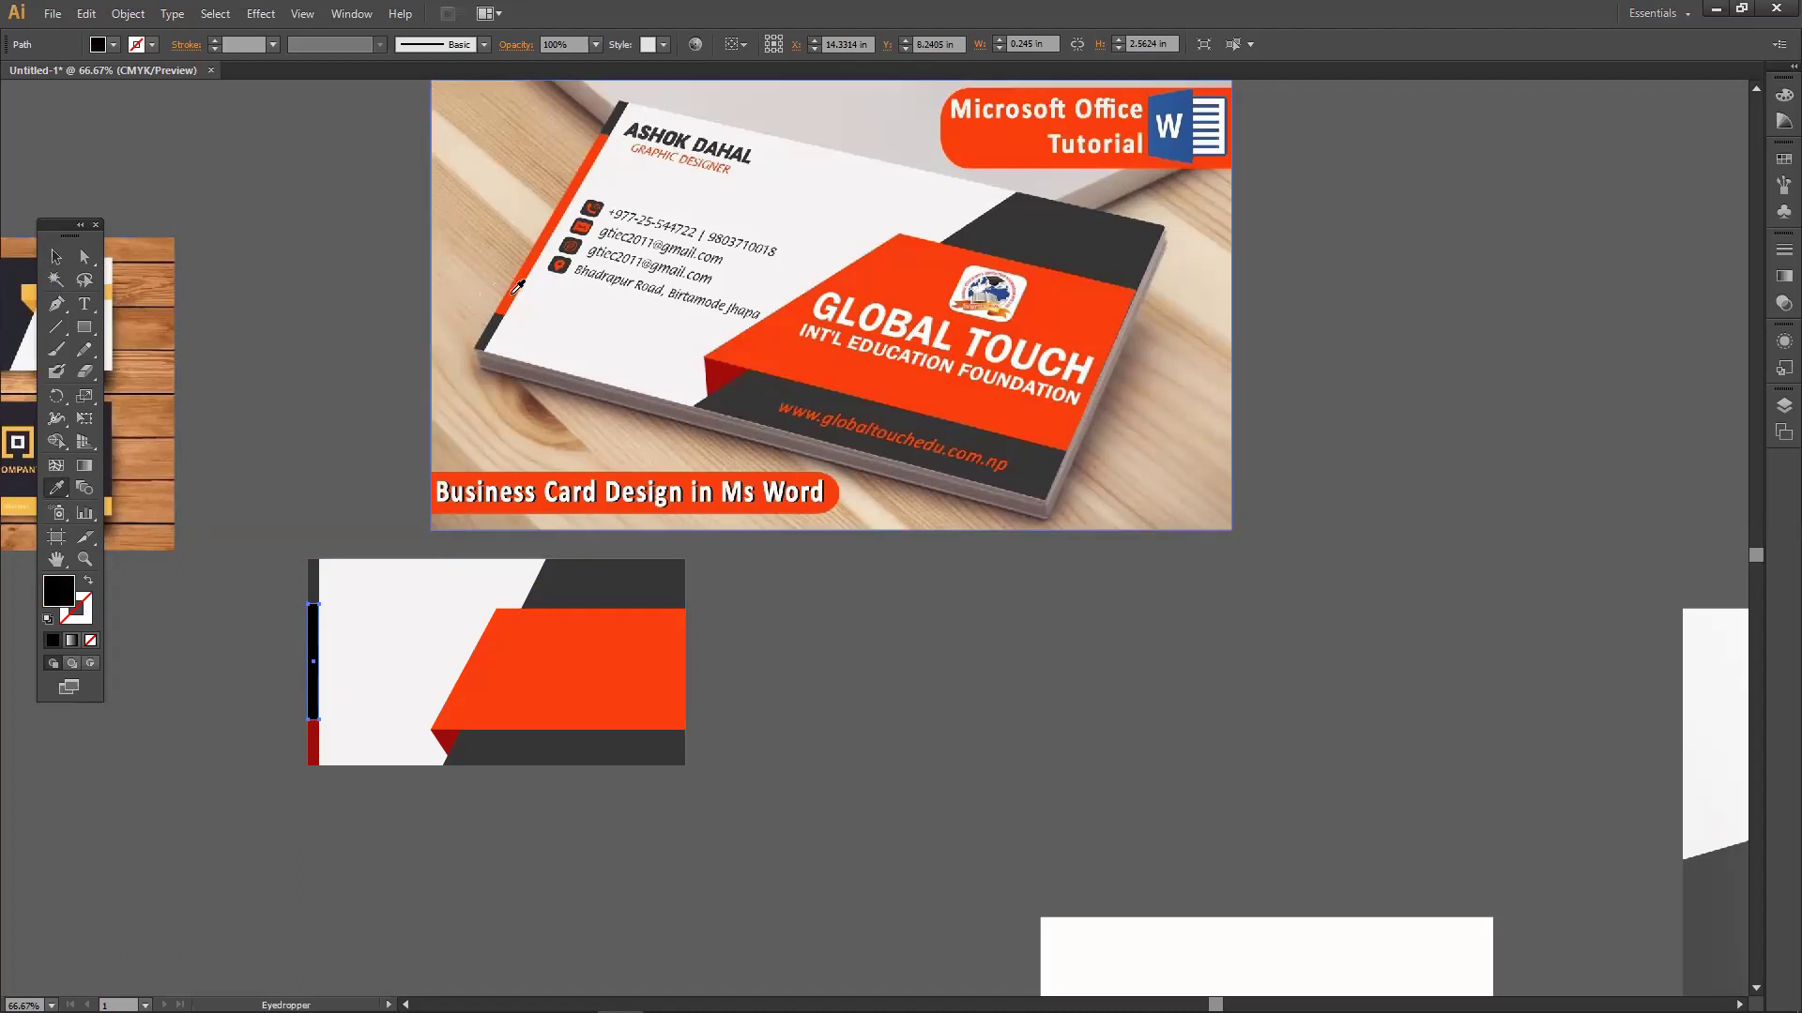
pyautogui.click(517, 286)
# Make the left strip's bottom segment dark grey, then clear the selection.
pyautogui.click(56, 256)
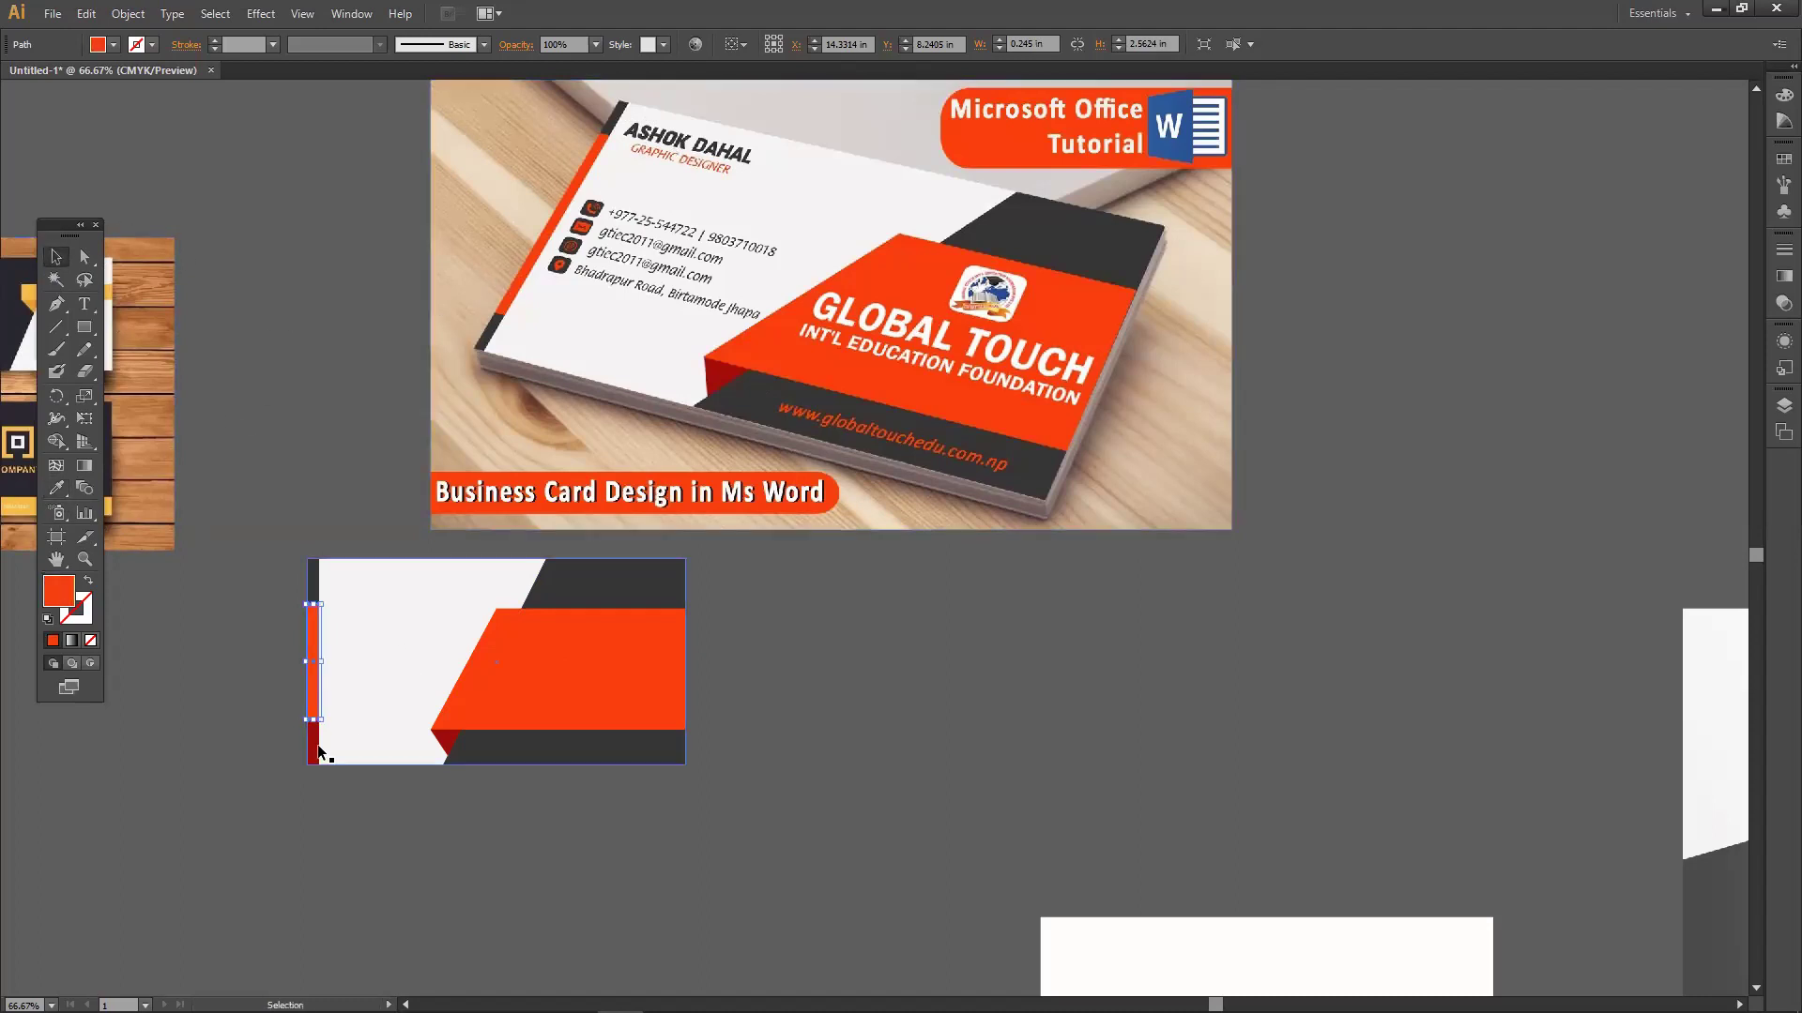
pyautogui.click(319, 751)
pyautogui.click(57, 489)
pyautogui.click(497, 367)
pyautogui.click(483, 338)
pyautogui.click(55, 257)
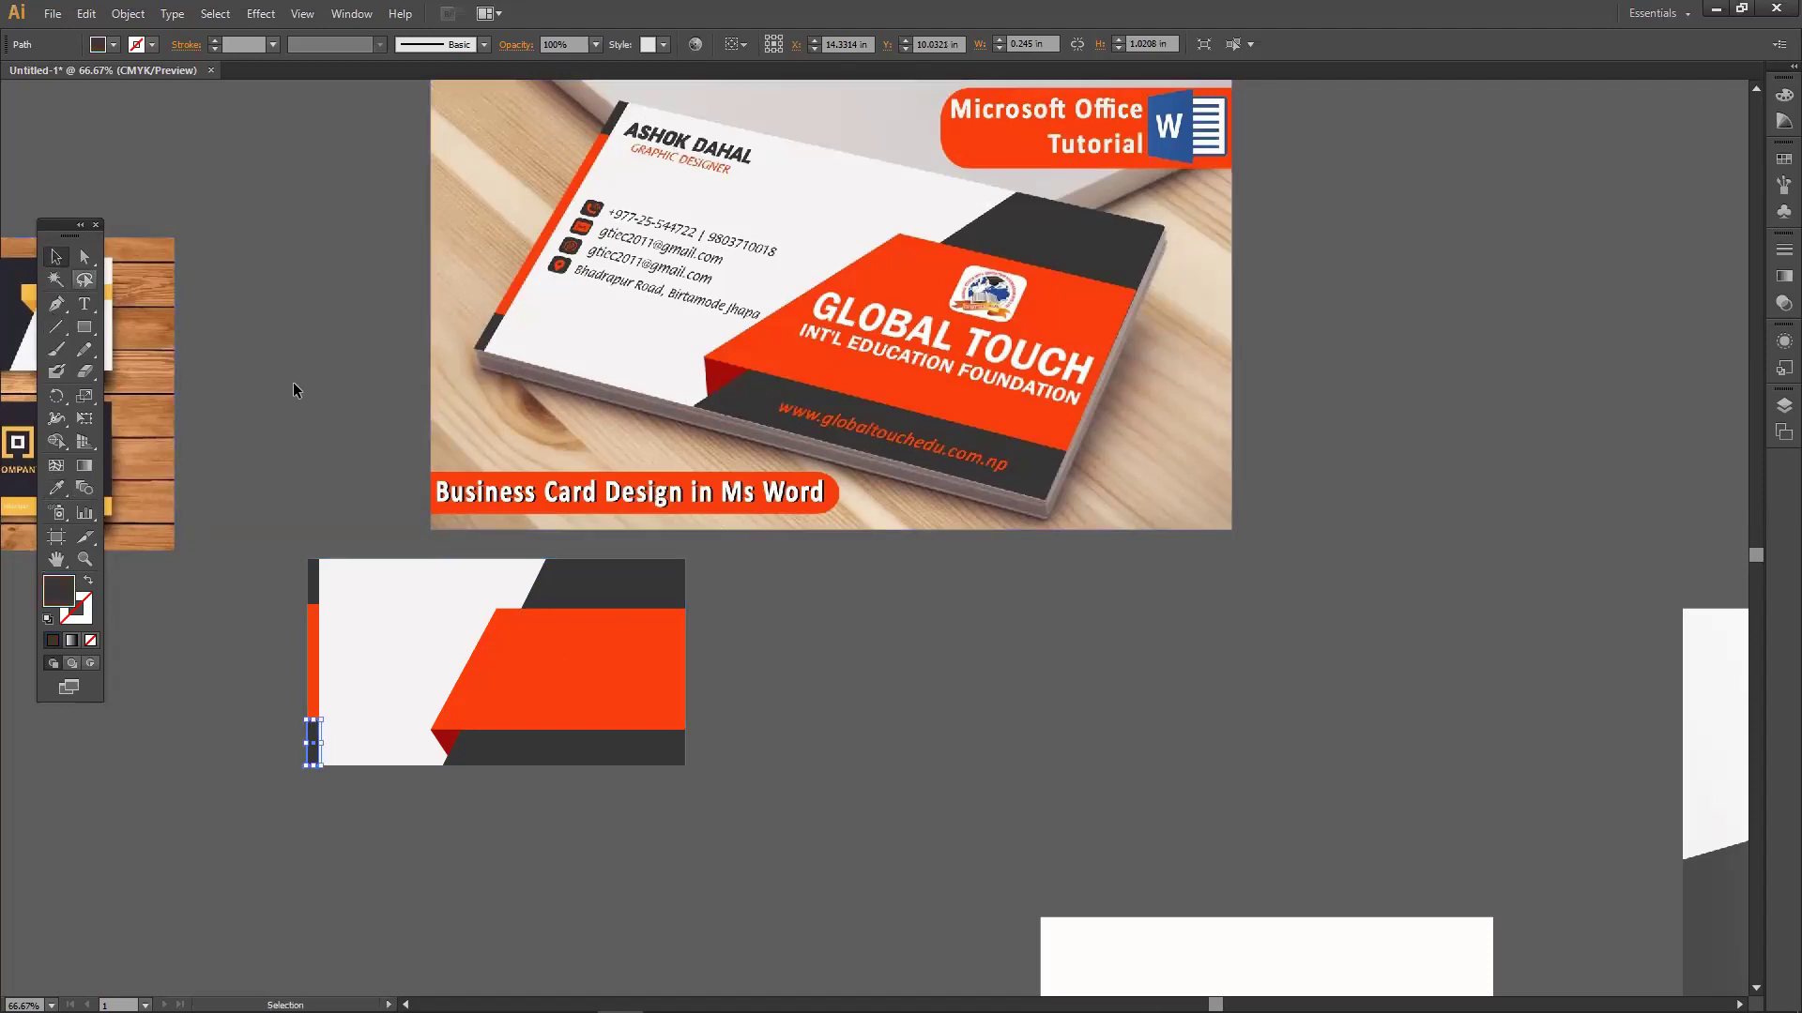
pyautogui.click(294, 385)
pyautogui.scroll(3, 821, 821)
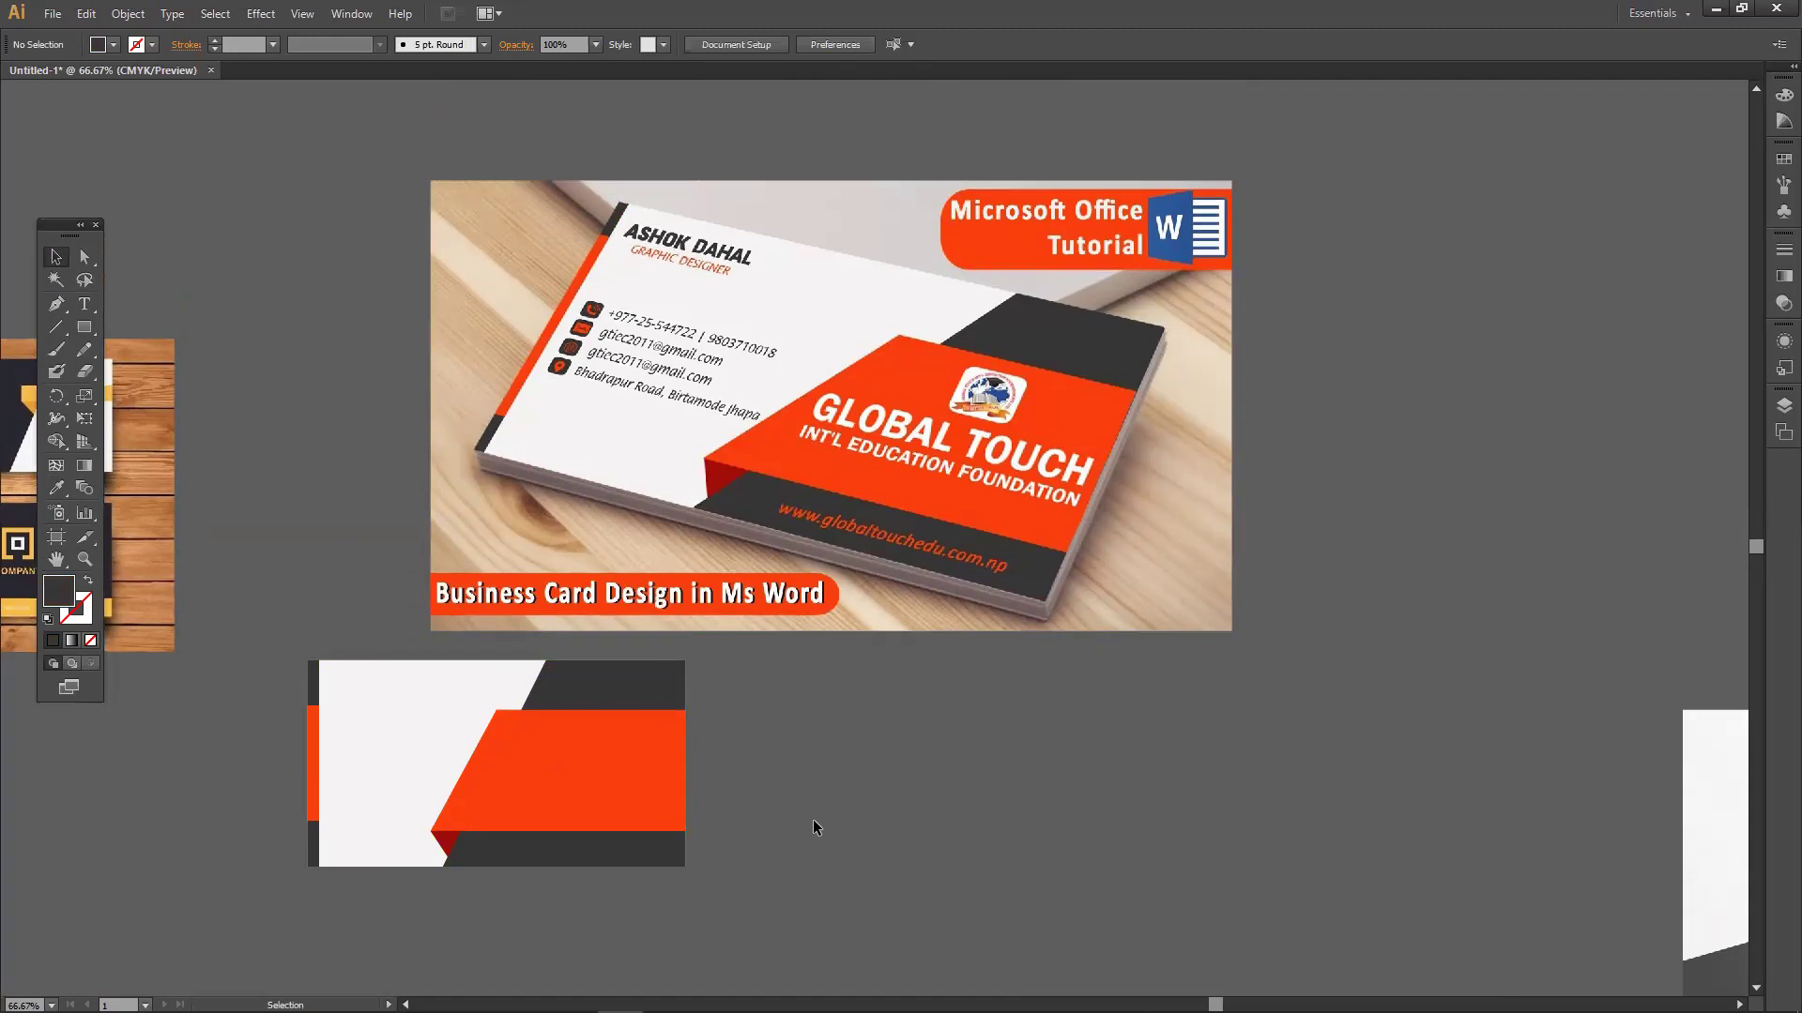
# Scroll down to the white card with red triangles and set the speaker volume to 0.
pyautogui.scroll(-2, 812, 826)
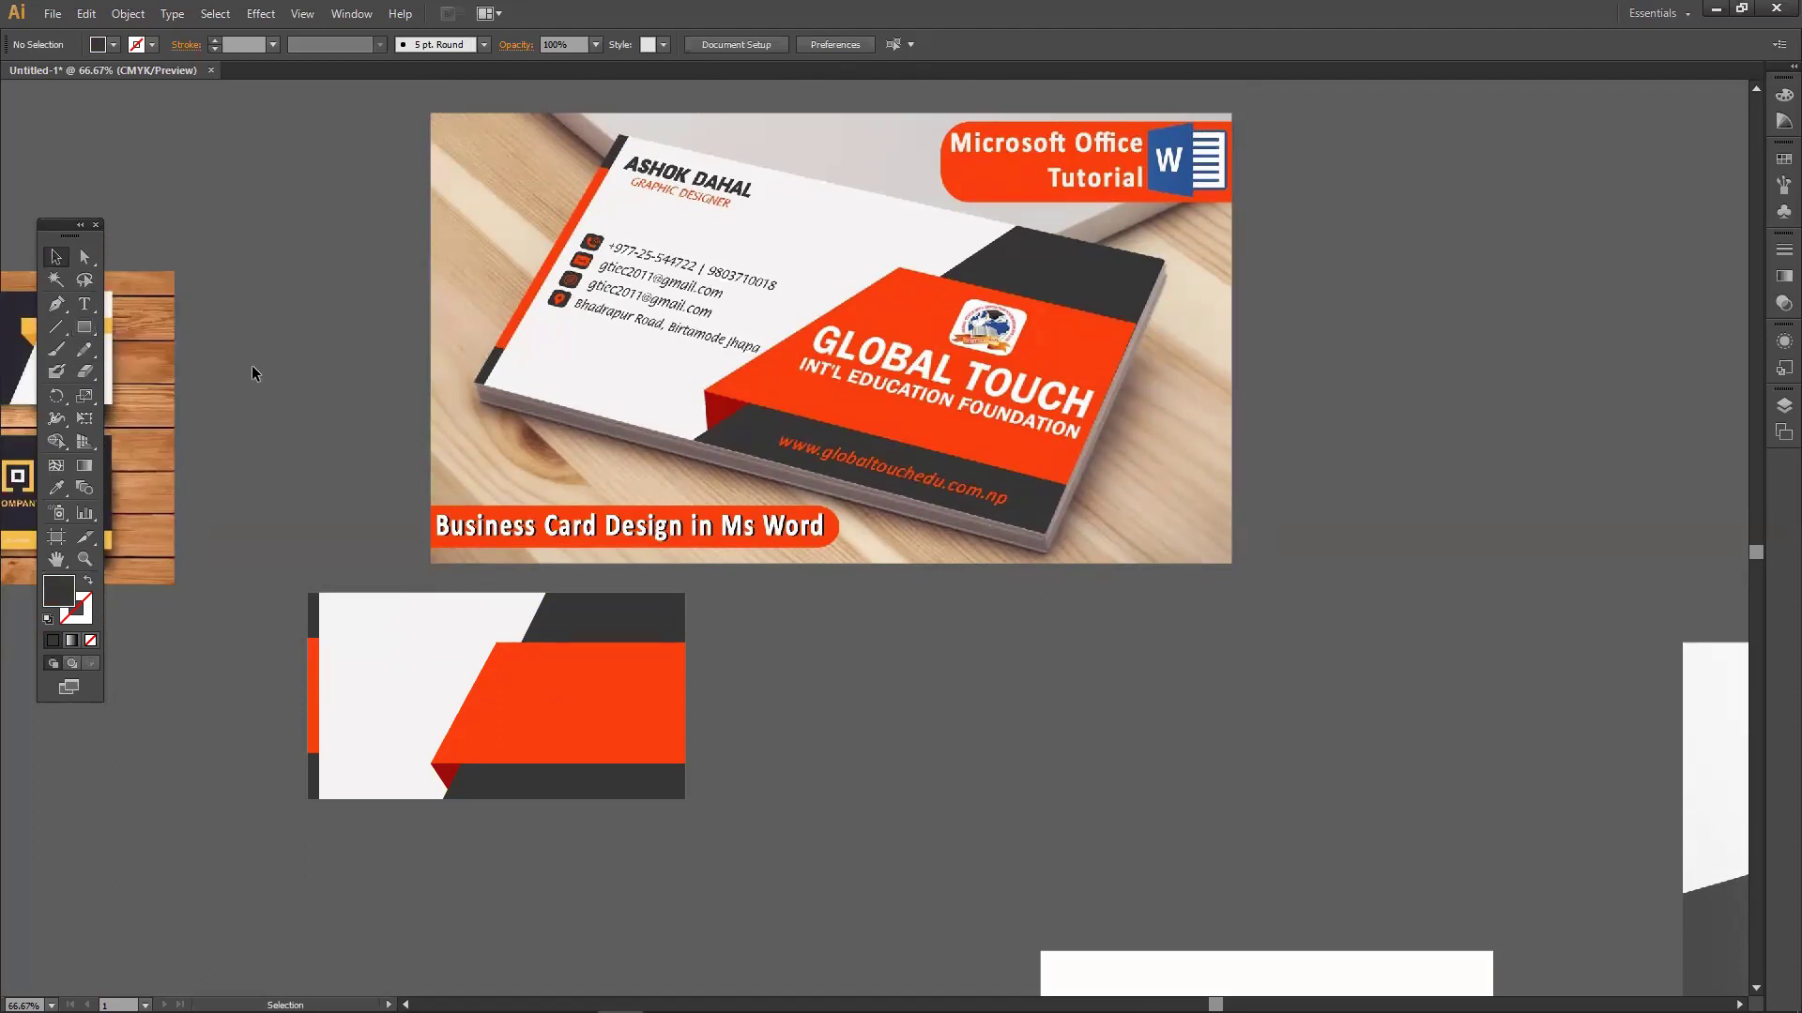
pyautogui.scroll(-5, 554, 703)
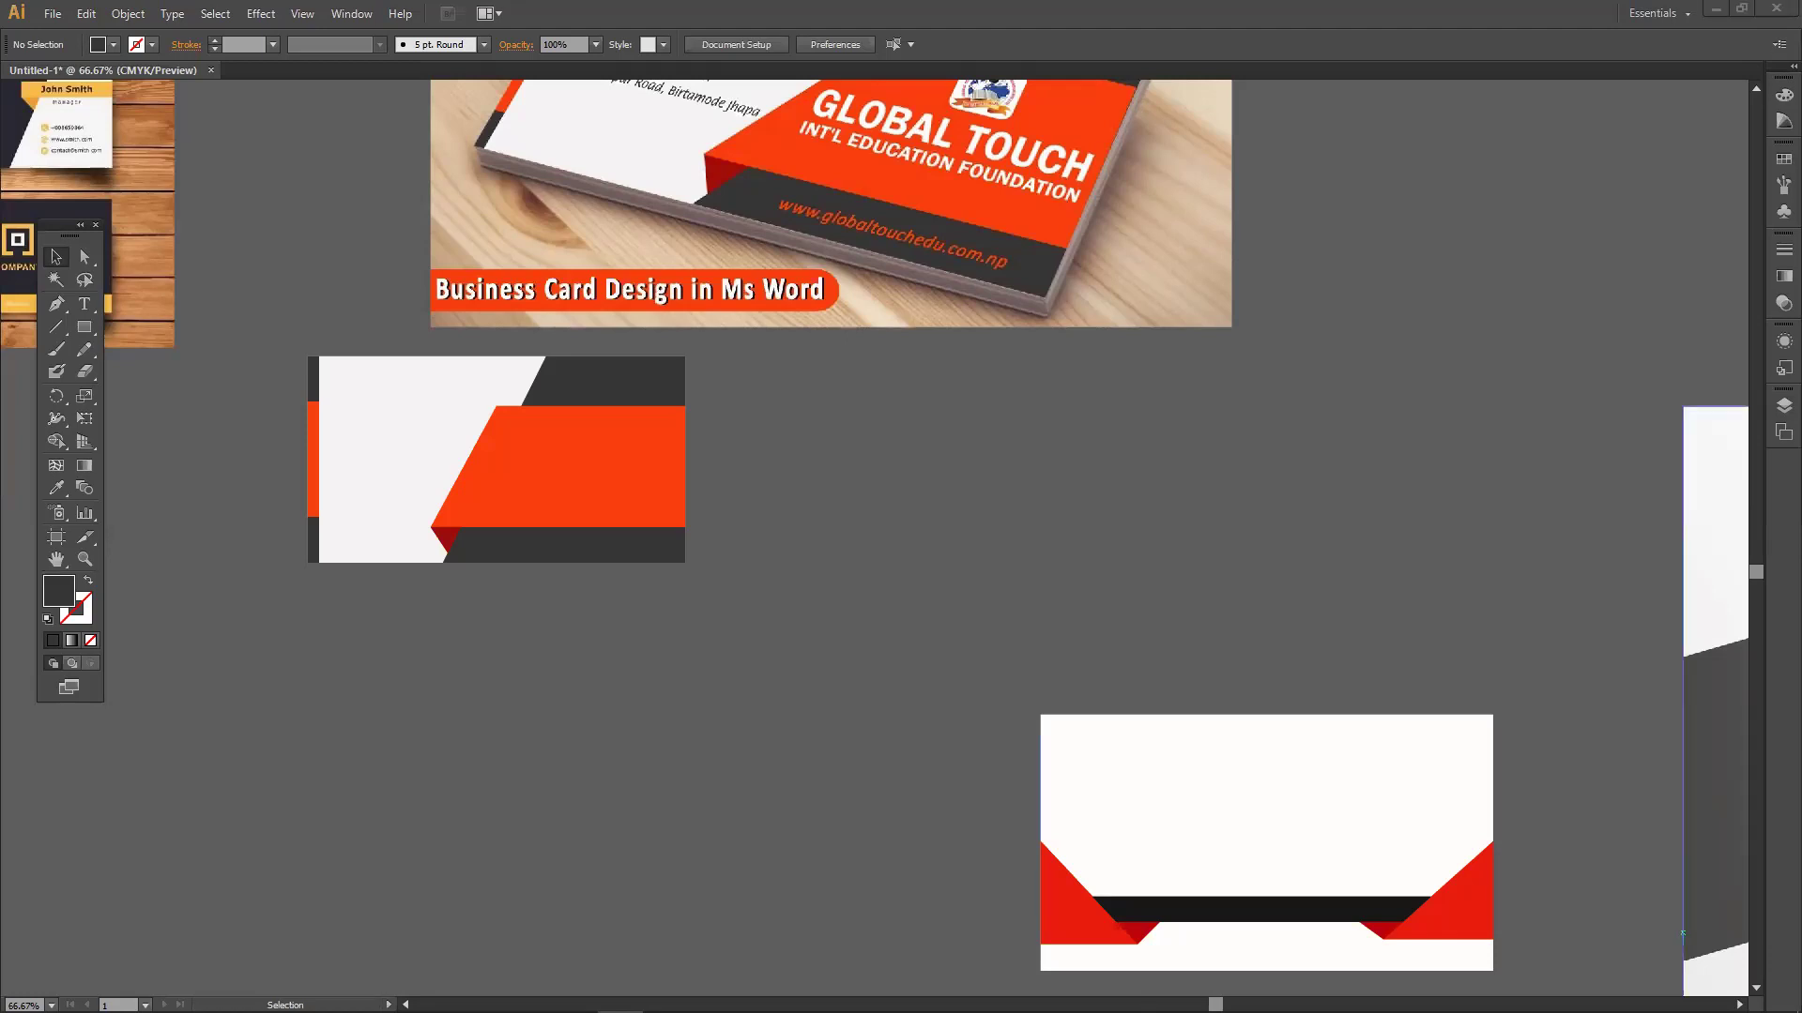
pyautogui.click(1678, 994)
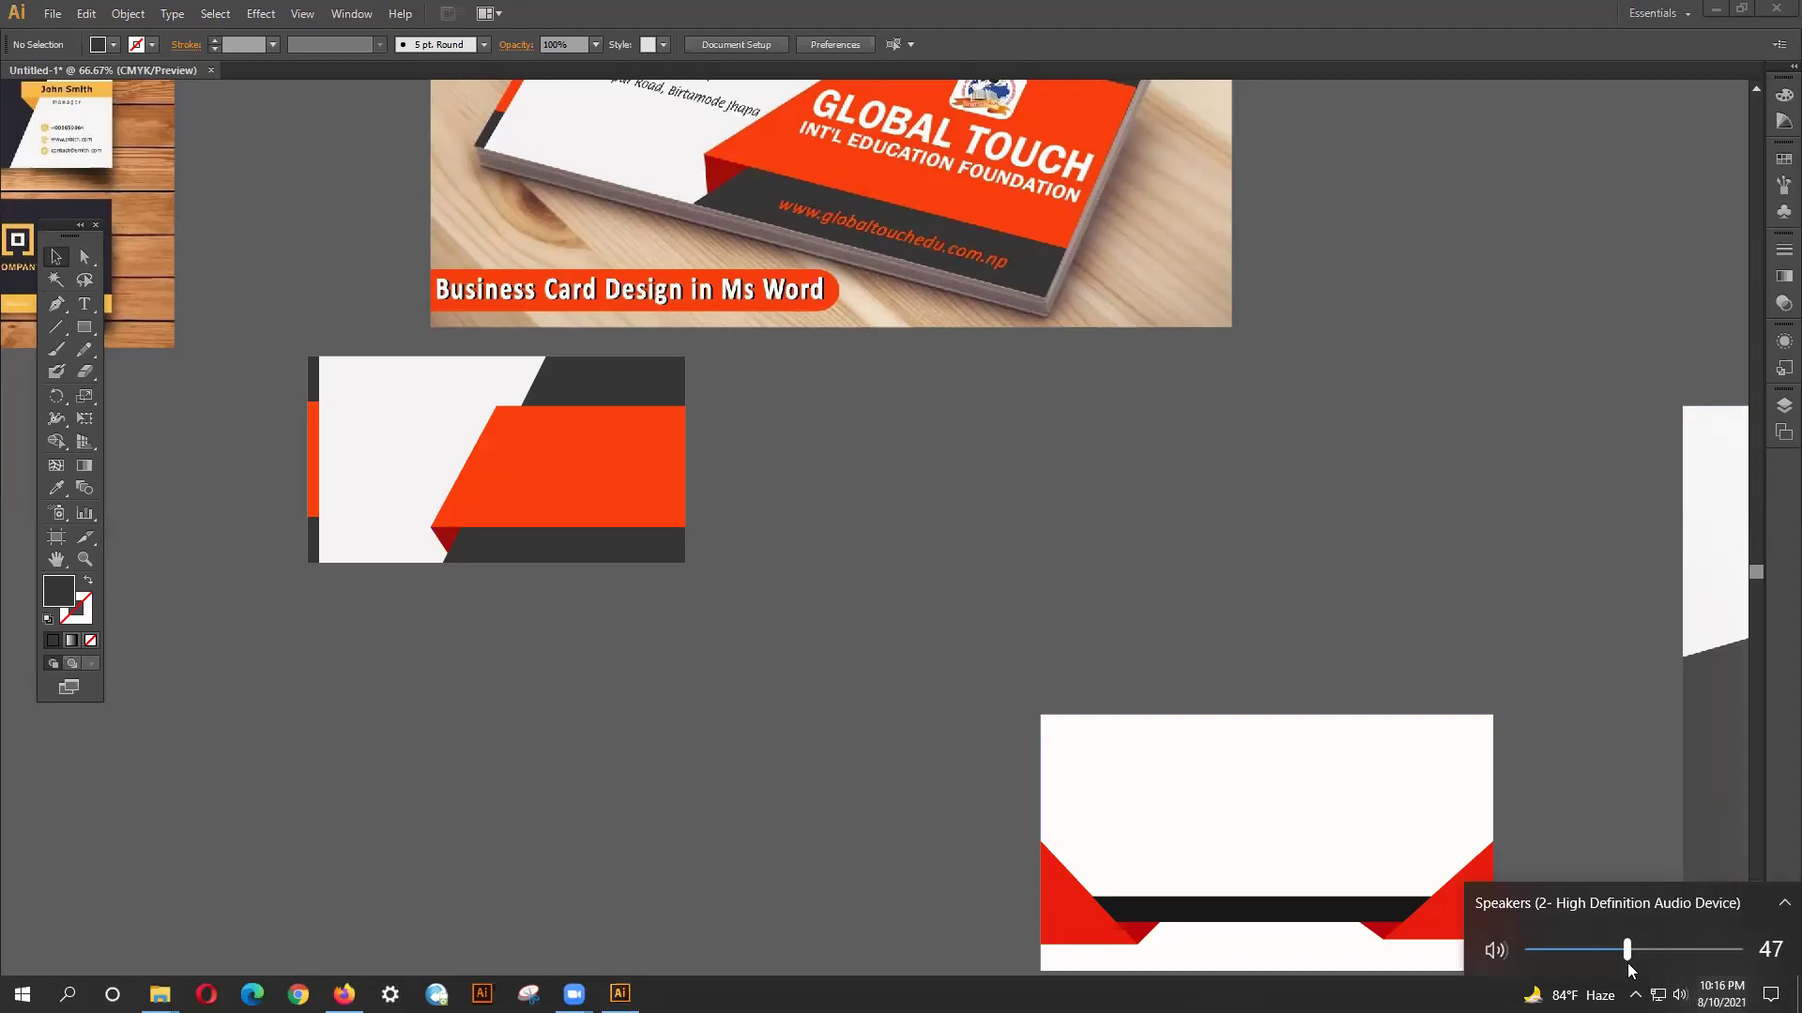
pyautogui.moveTo(1628, 964); pyautogui.dragTo(1527, 962)
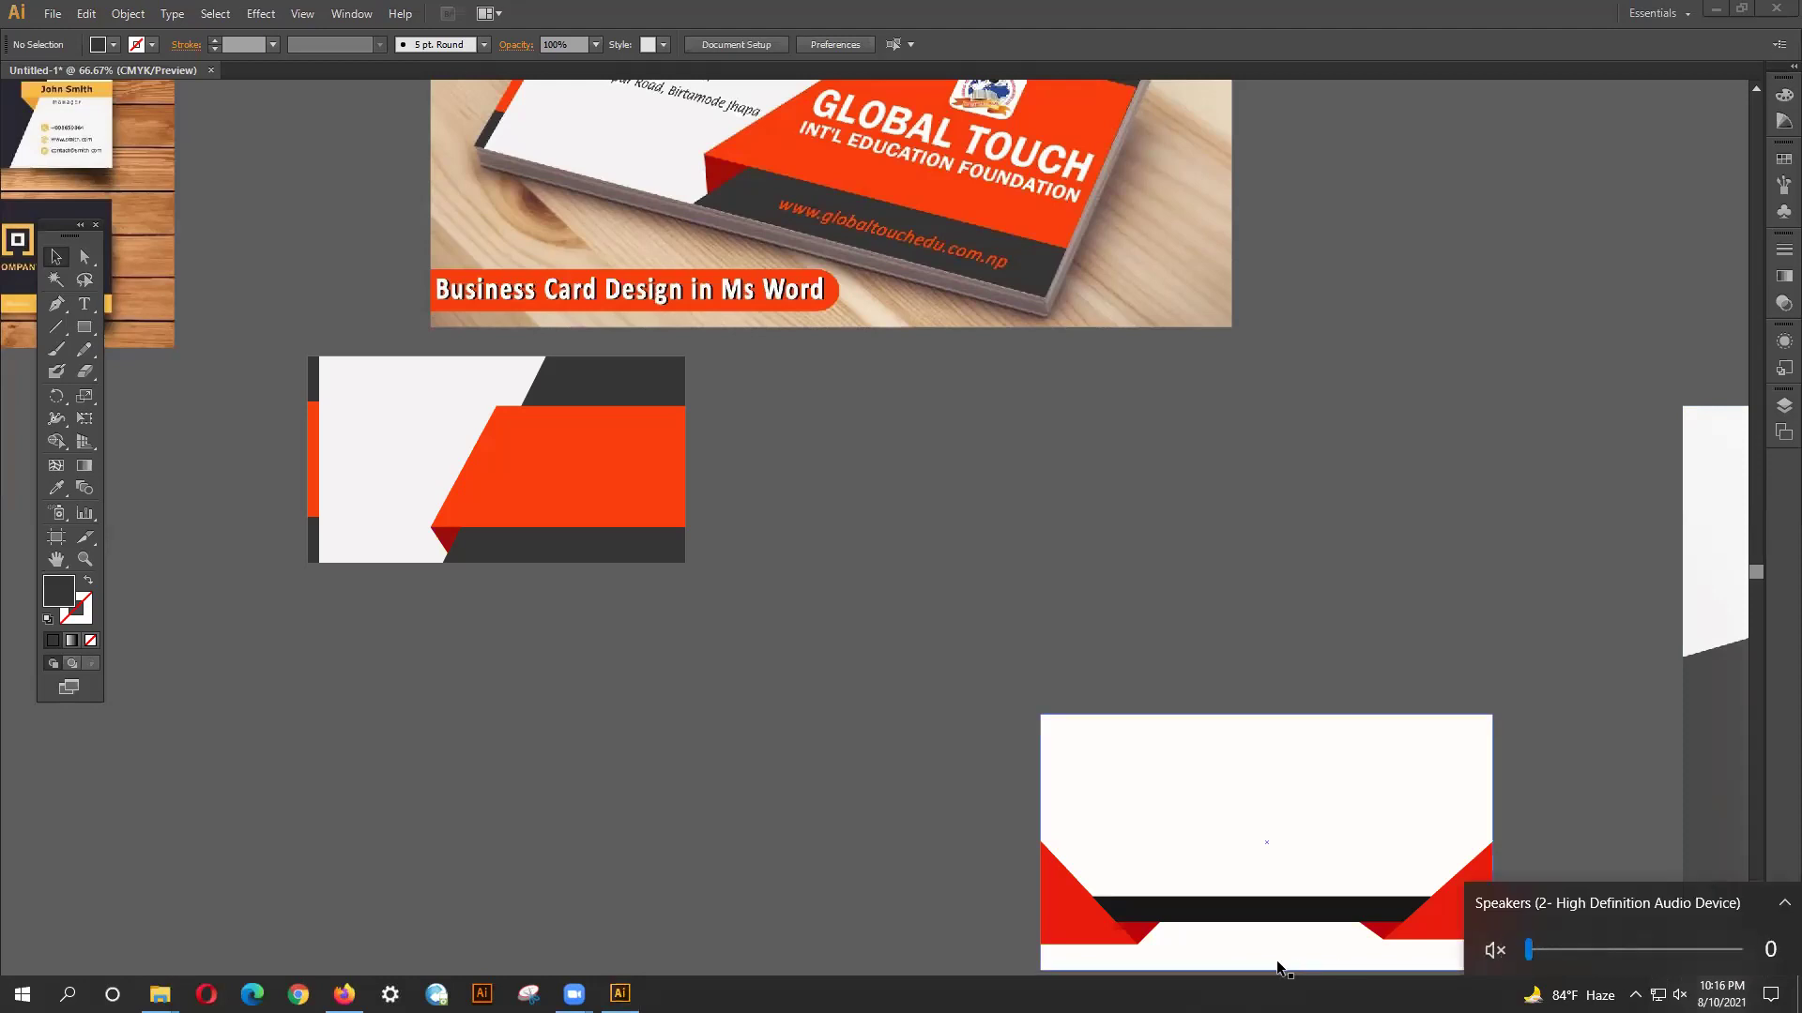
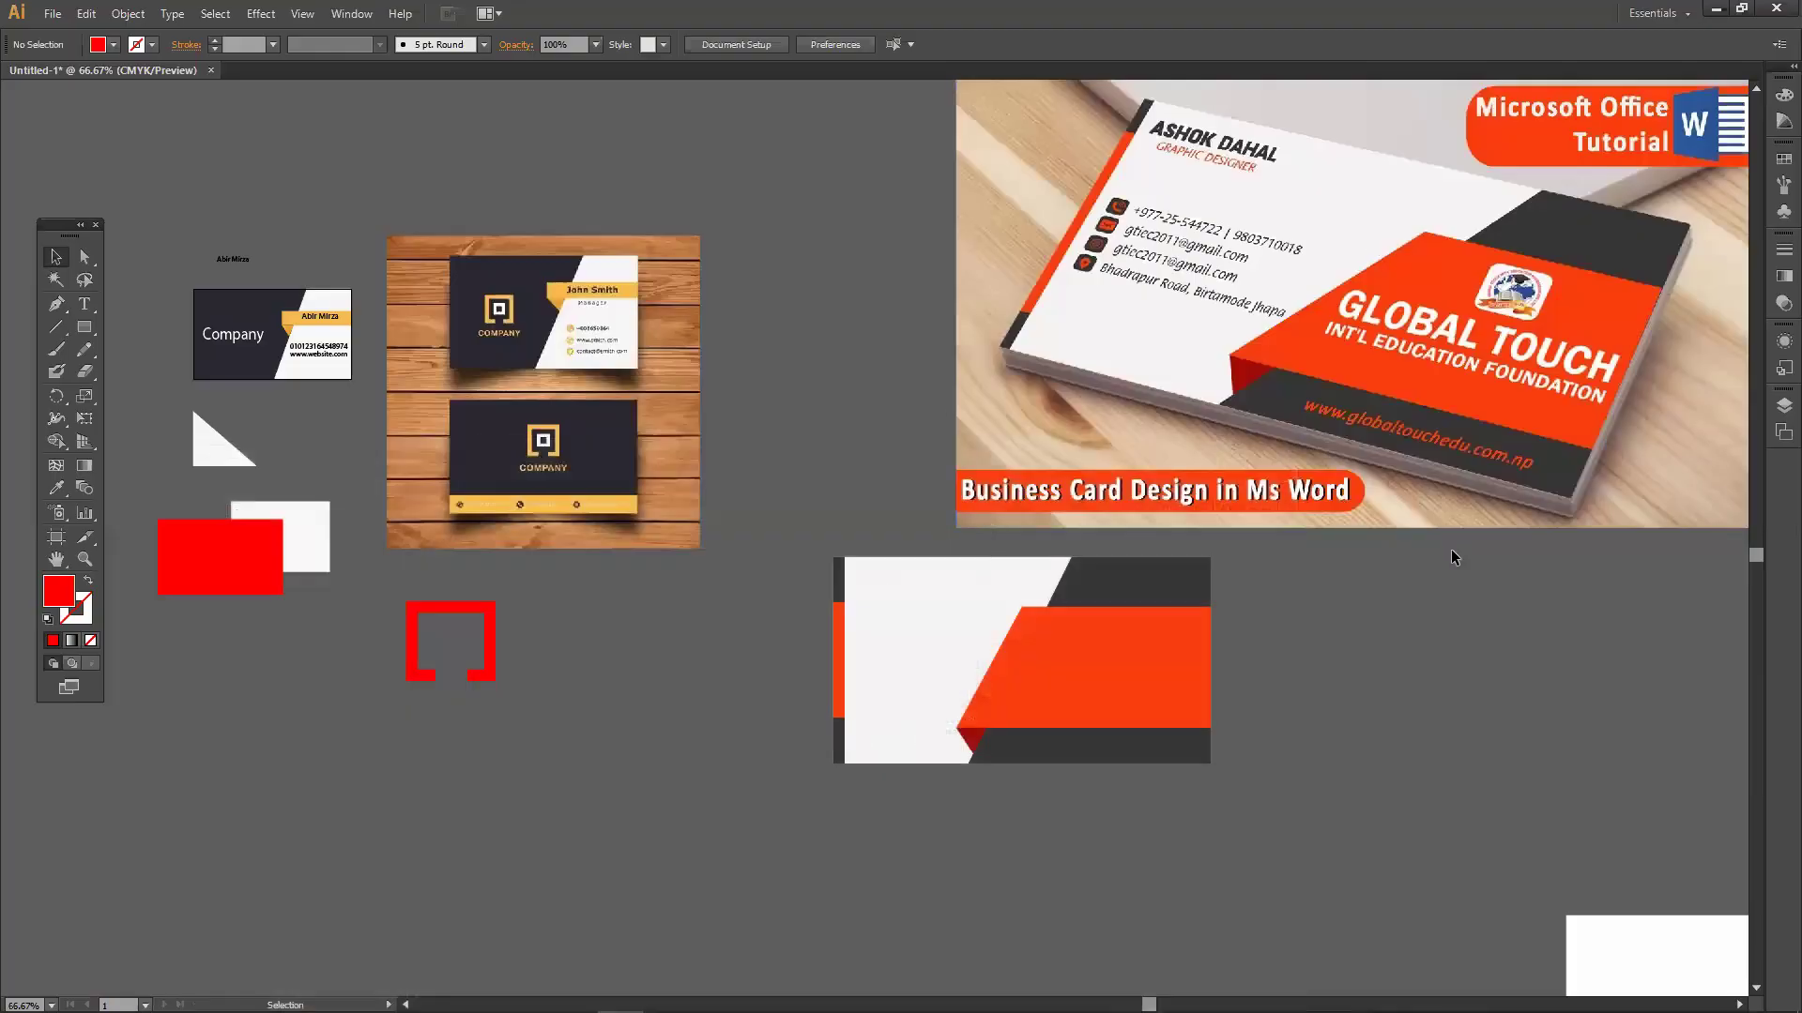
# Scroll and pan down the canvas to reveal the other business-card artwork.
pyautogui.scroll(-1, 1453, 557)
pyautogui.scroll(-1, 1455, 548)
pyautogui.scroll(-2, 1455, 548)
pyautogui.moveTo(1428, 535); pyautogui.dragTo(762, 603)
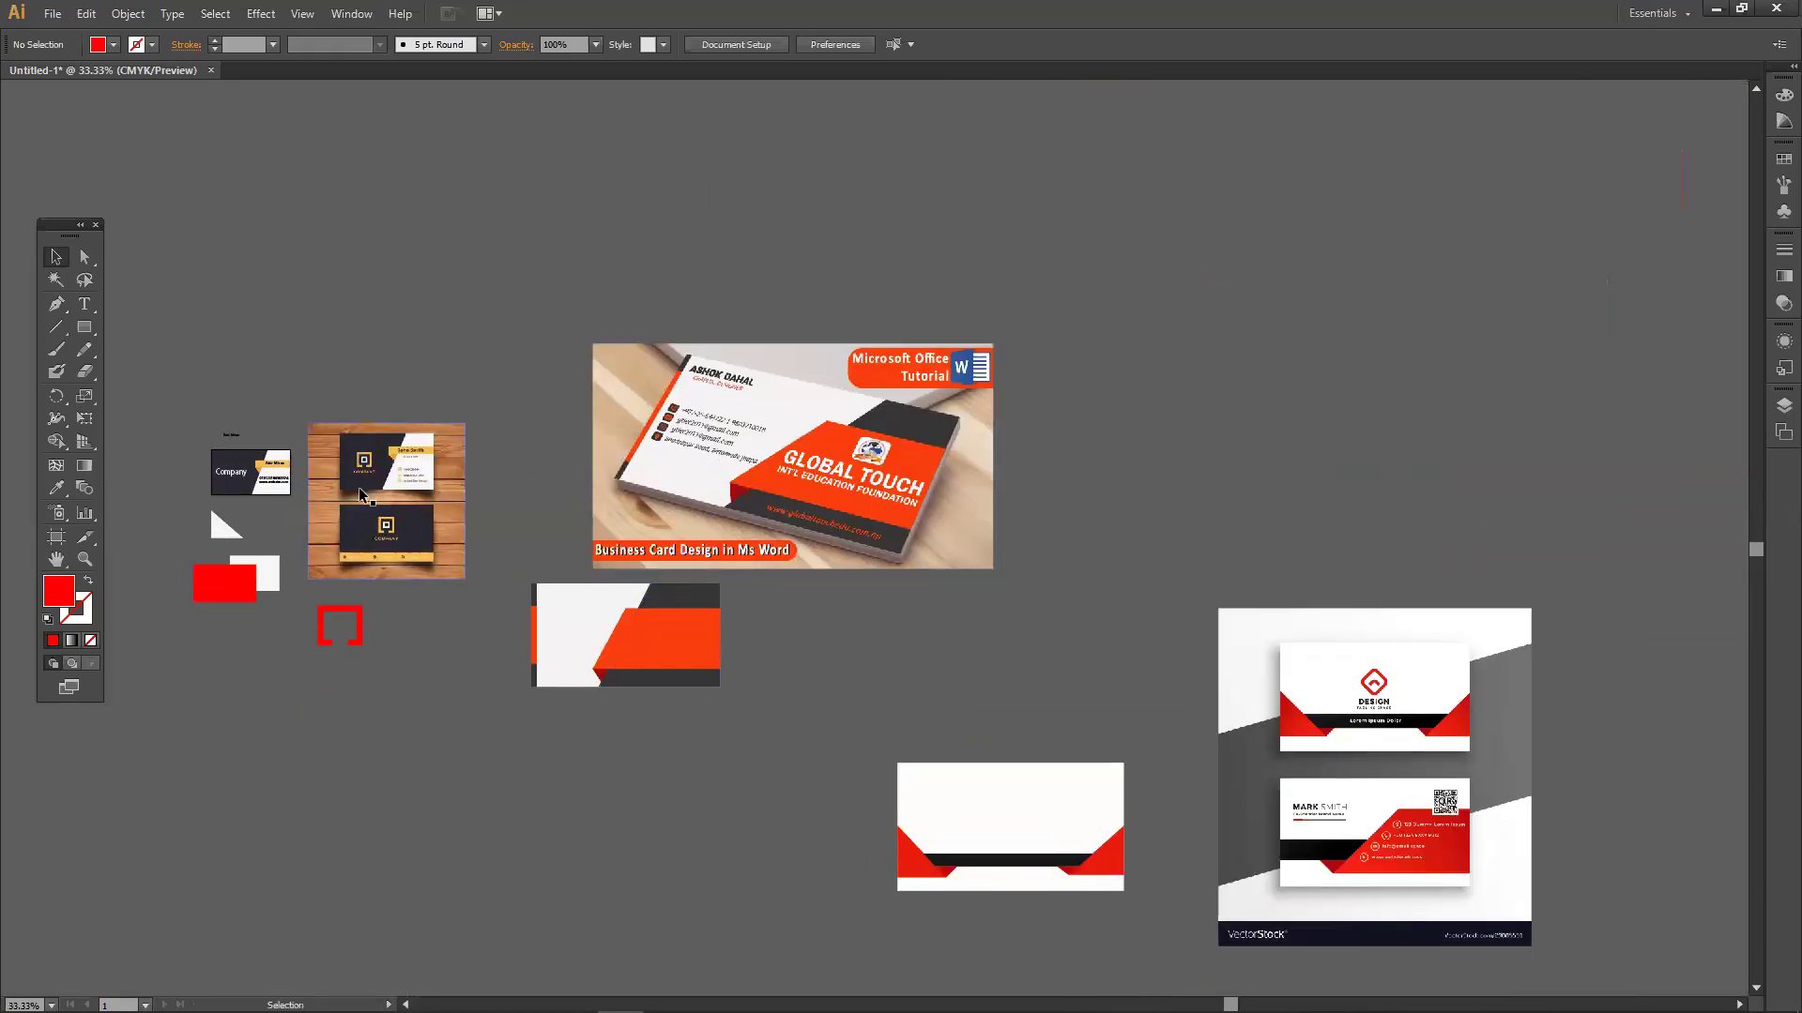
# Delete the wooden card image, bracket, triangle, rectangles, small text and remaining reference images.
pyautogui.moveTo(465, 702); pyautogui.dragTo(356, 572)
pyautogui.press('Delete')
pyautogui.moveTo(197, 515); pyautogui.dragTo(351, 604)
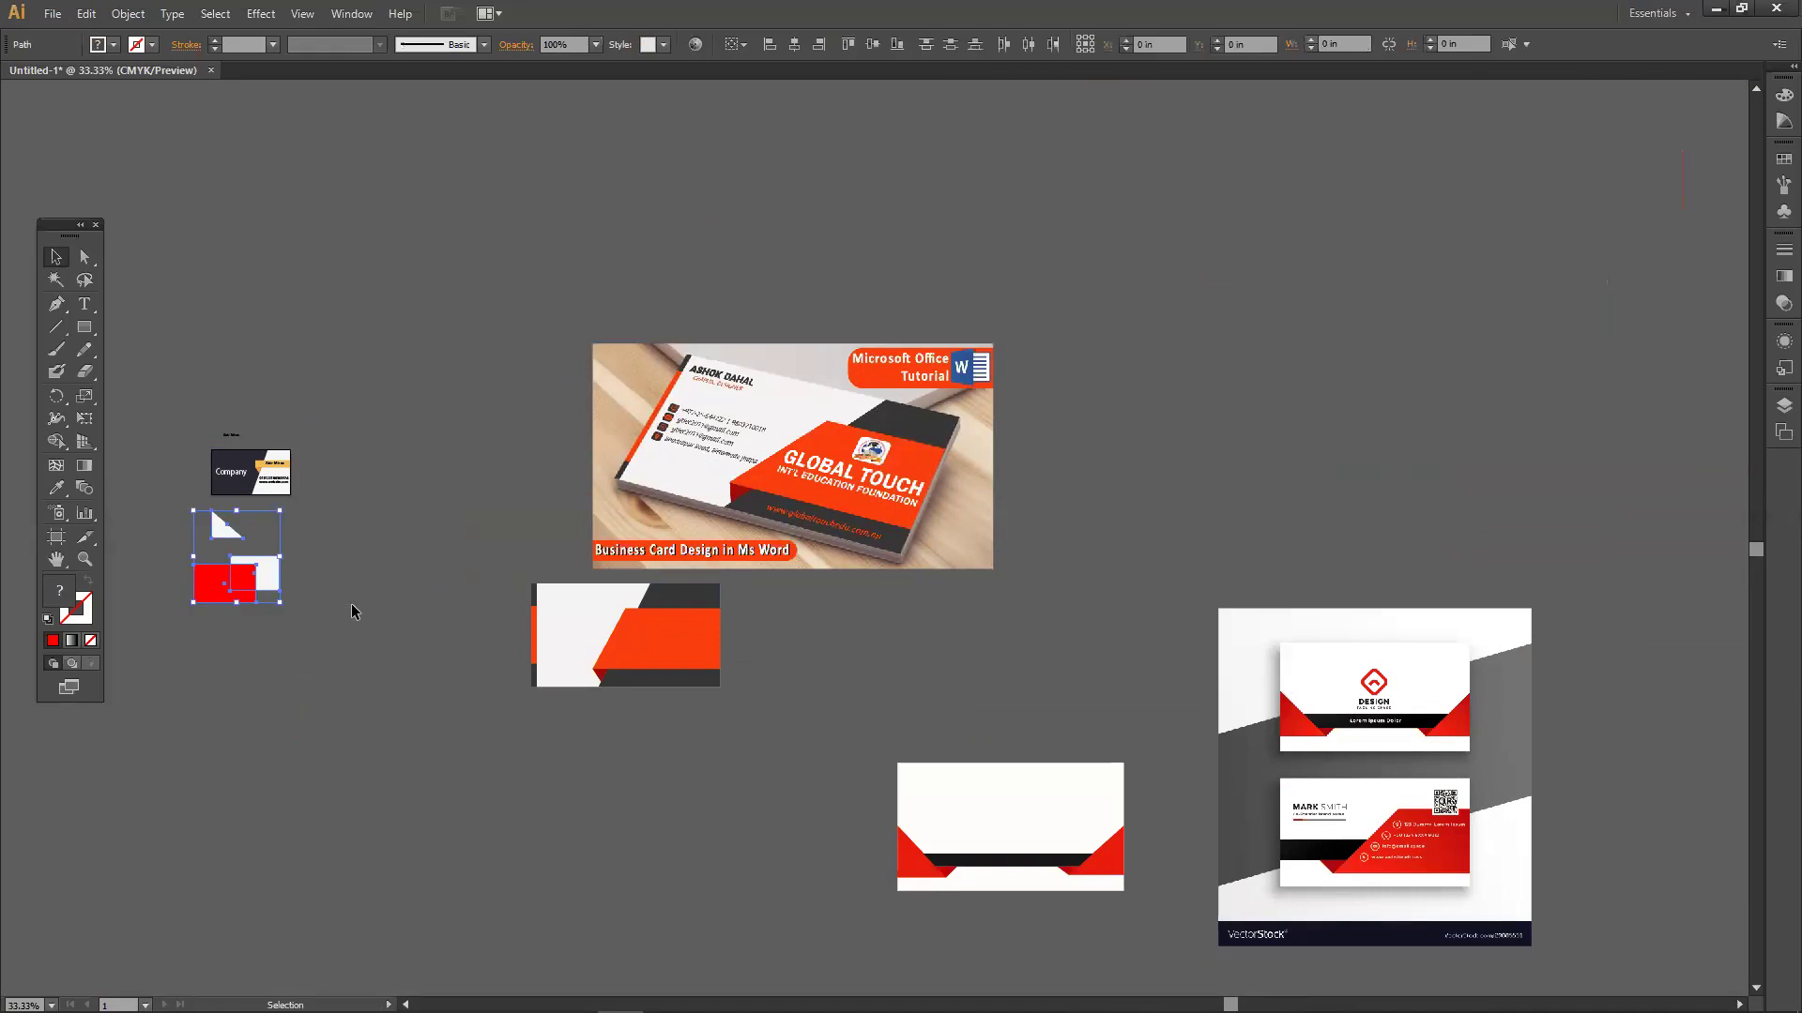
pyautogui.press('Delete')
pyautogui.moveTo(210, 406); pyautogui.dragTo(261, 450)
pyautogui.press('Delete')
pyautogui.moveTo(506, 339); pyautogui.dragTo(1486, 951)
pyautogui.press('Delete')
pyautogui.press('Delete')
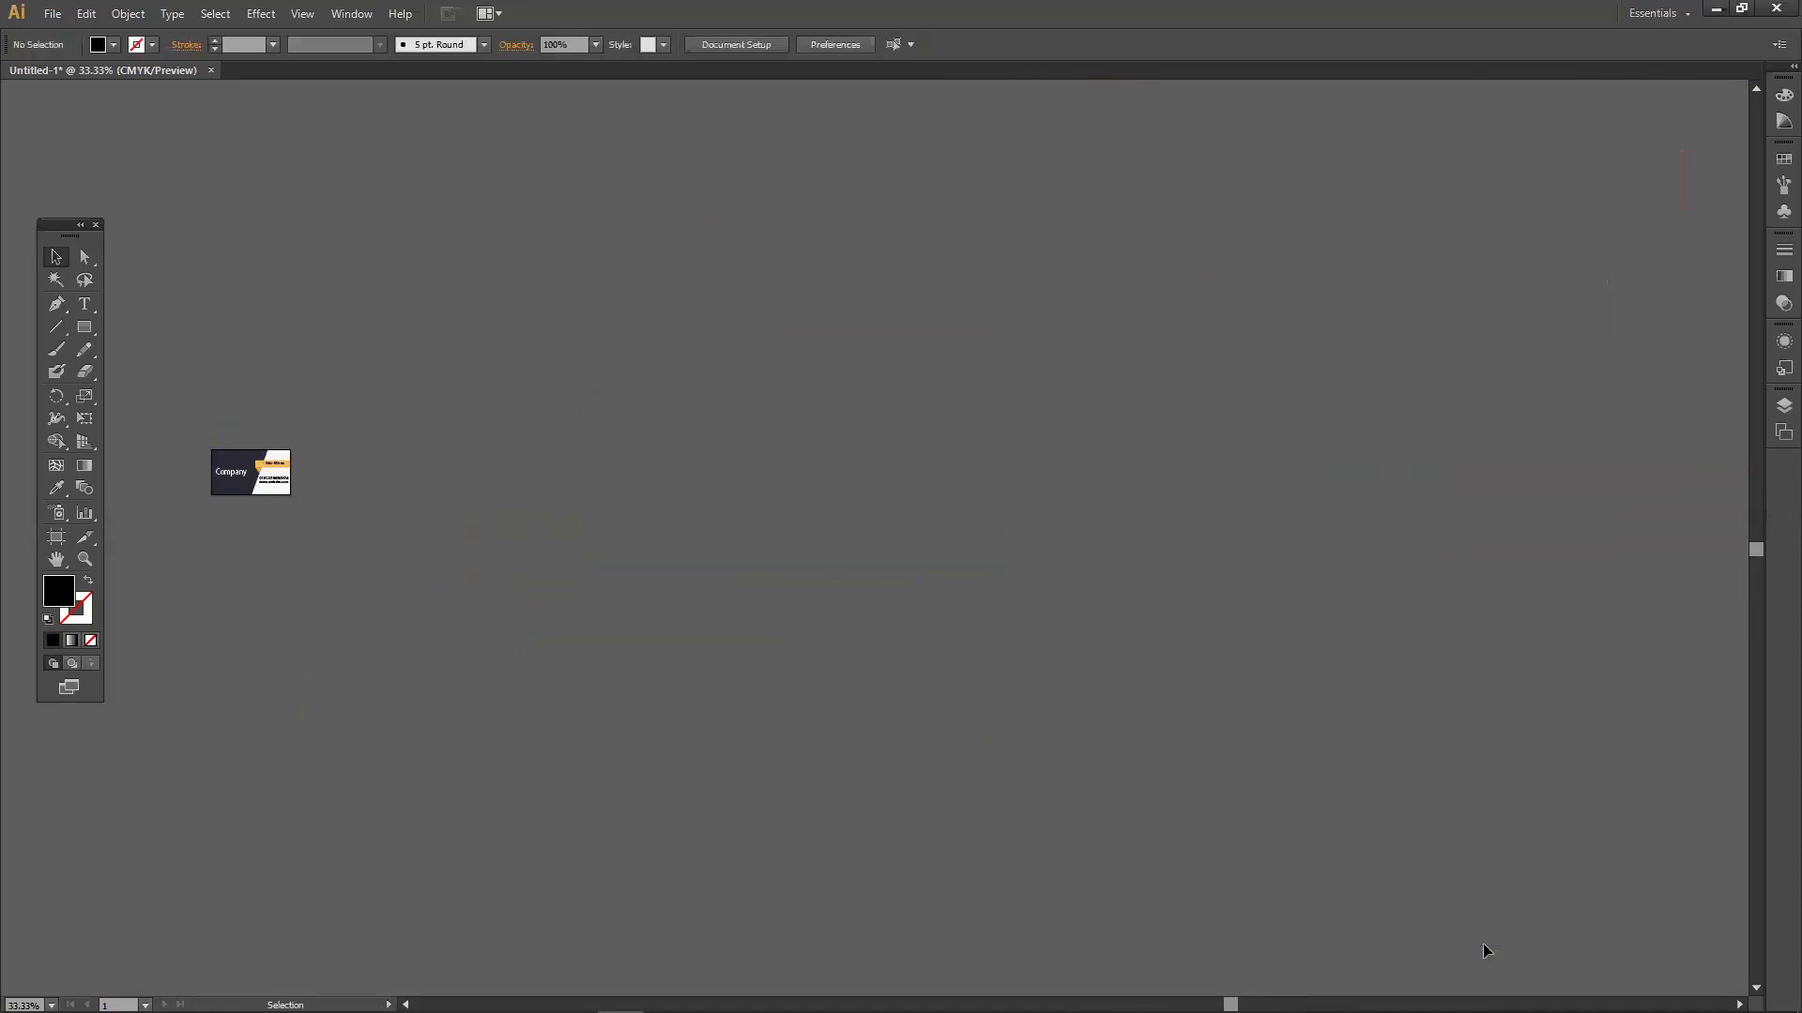
# Centre the navy-and-white business card and zoom in on it to 300%.
pyautogui.moveTo(667, 559); pyautogui.dragTo(924, 537)
pyautogui.scroll(4, 925, 629)
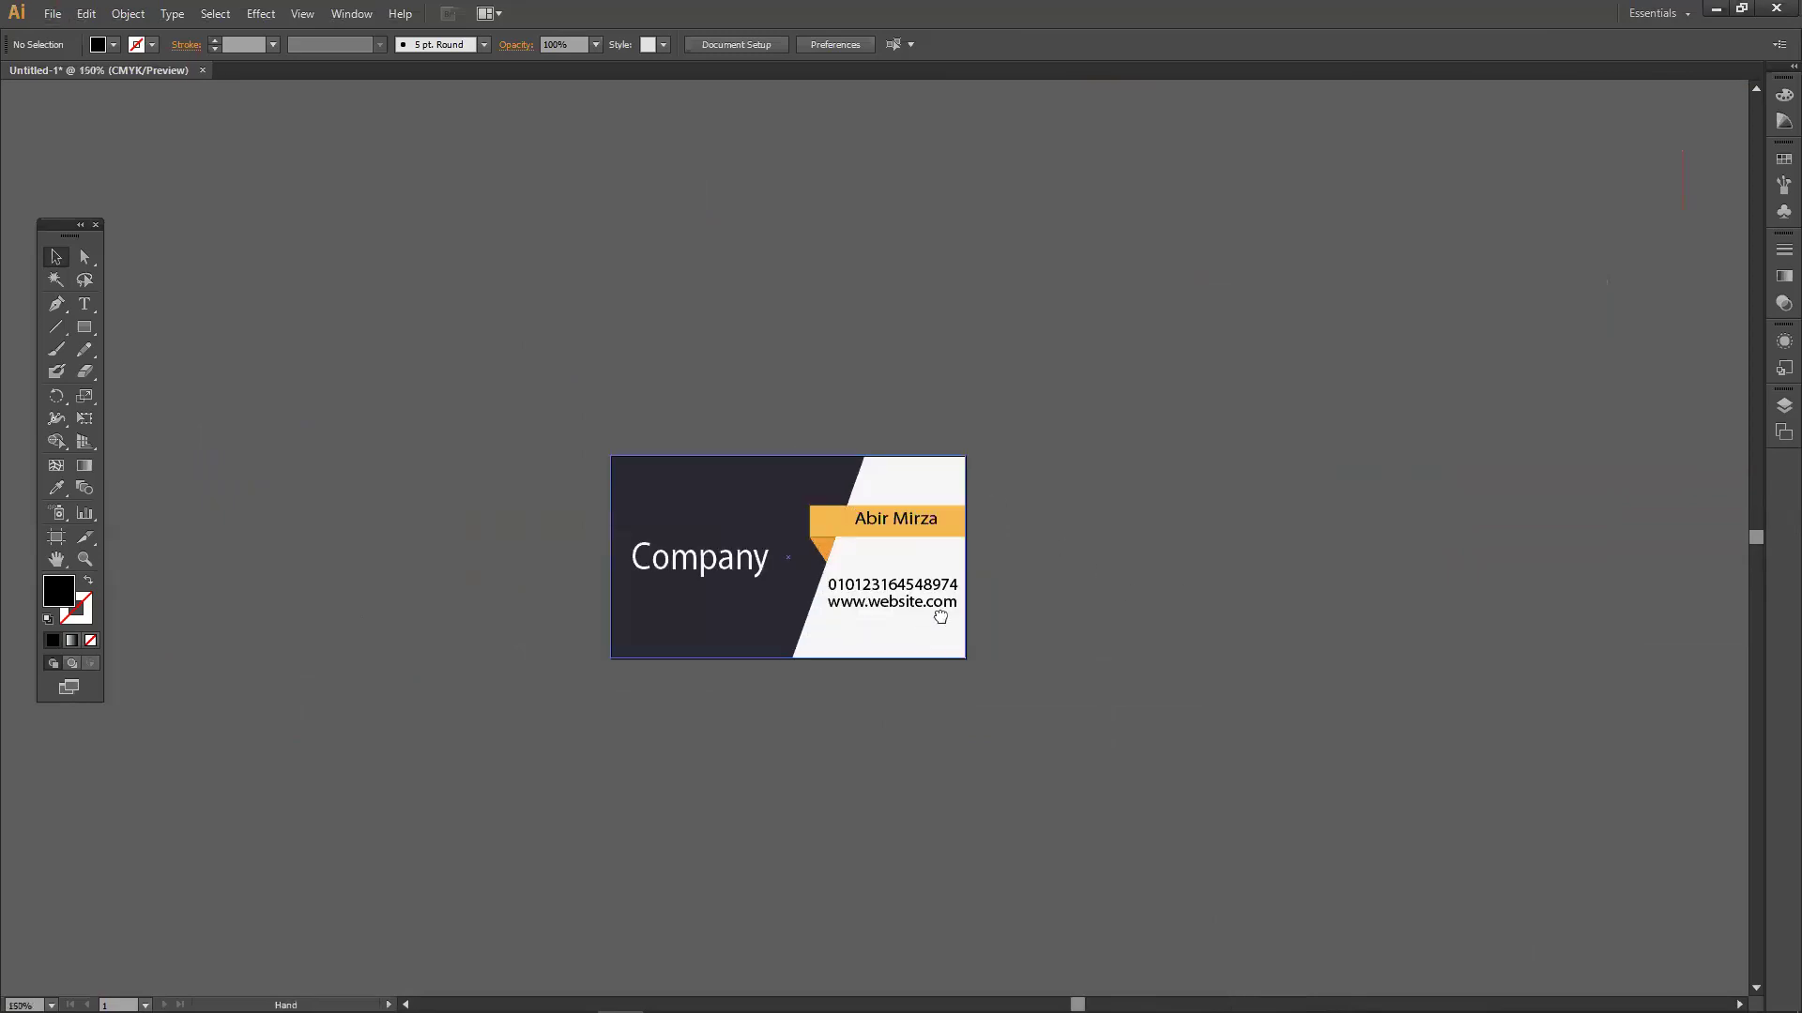
pyautogui.moveTo(940, 615); pyautogui.dragTo(1011, 568)
pyautogui.scroll(2, 954, 515)
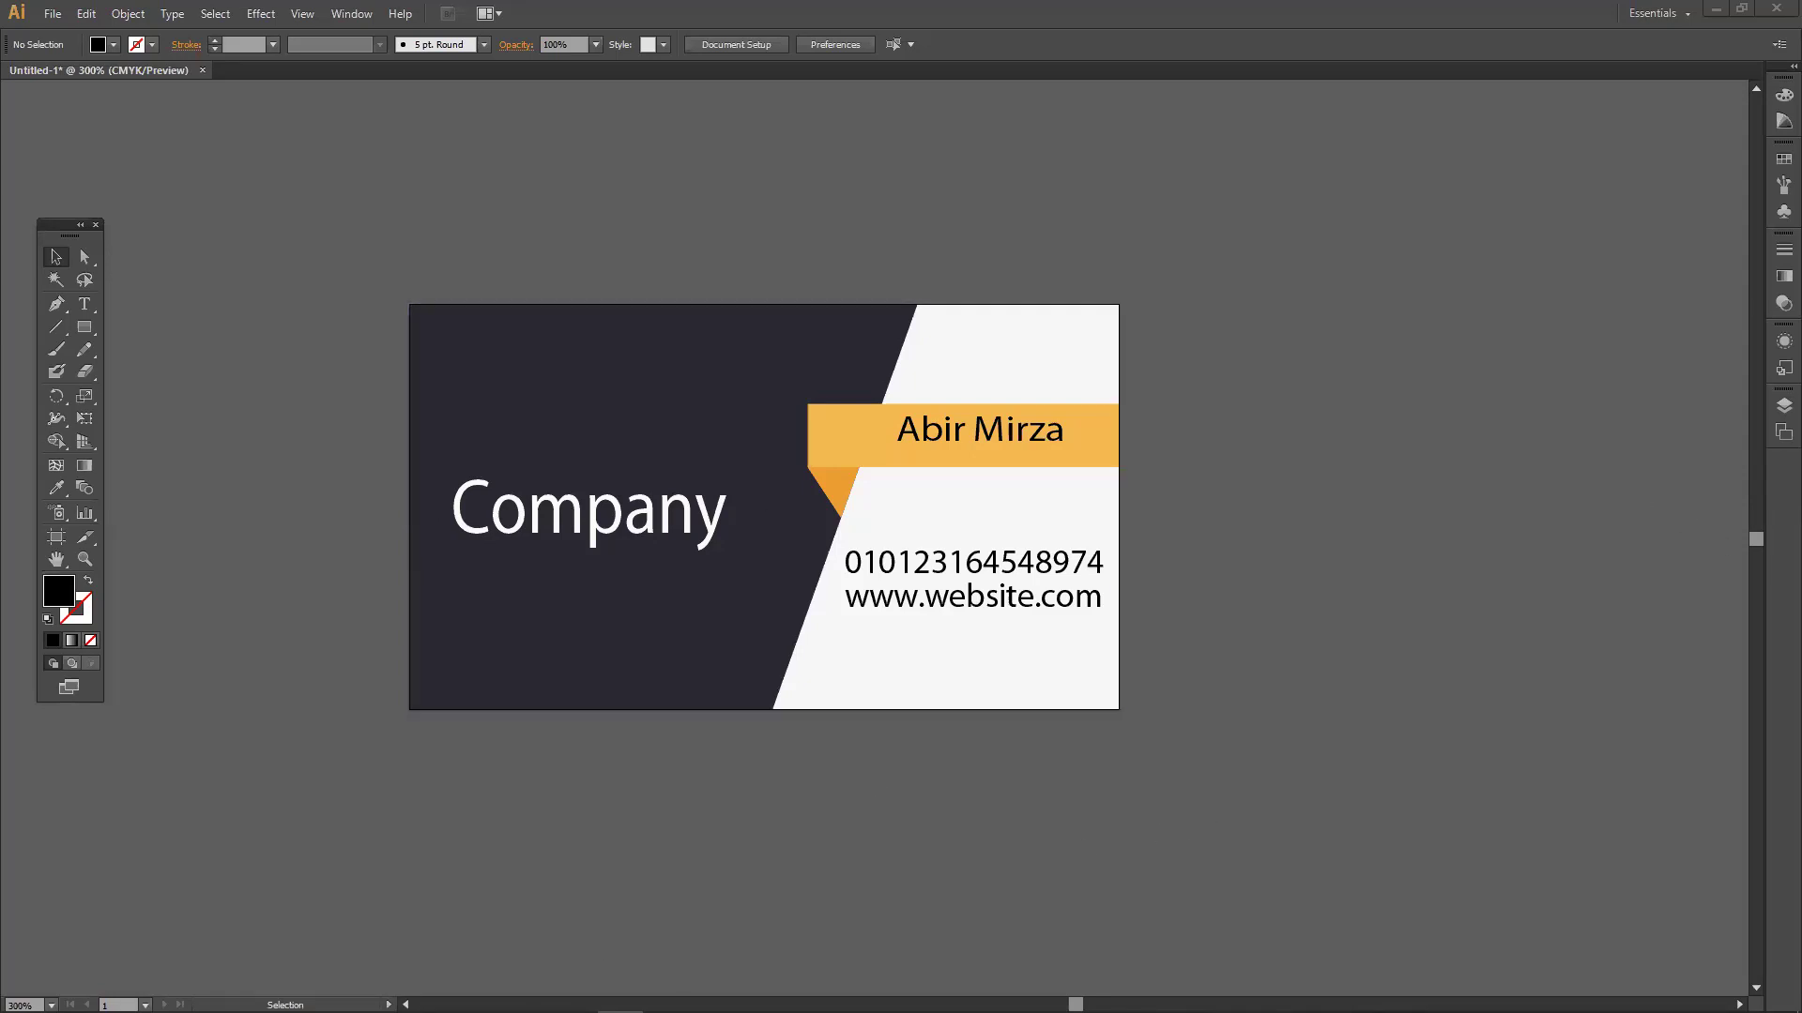
pyautogui.moveTo(575, 1010)
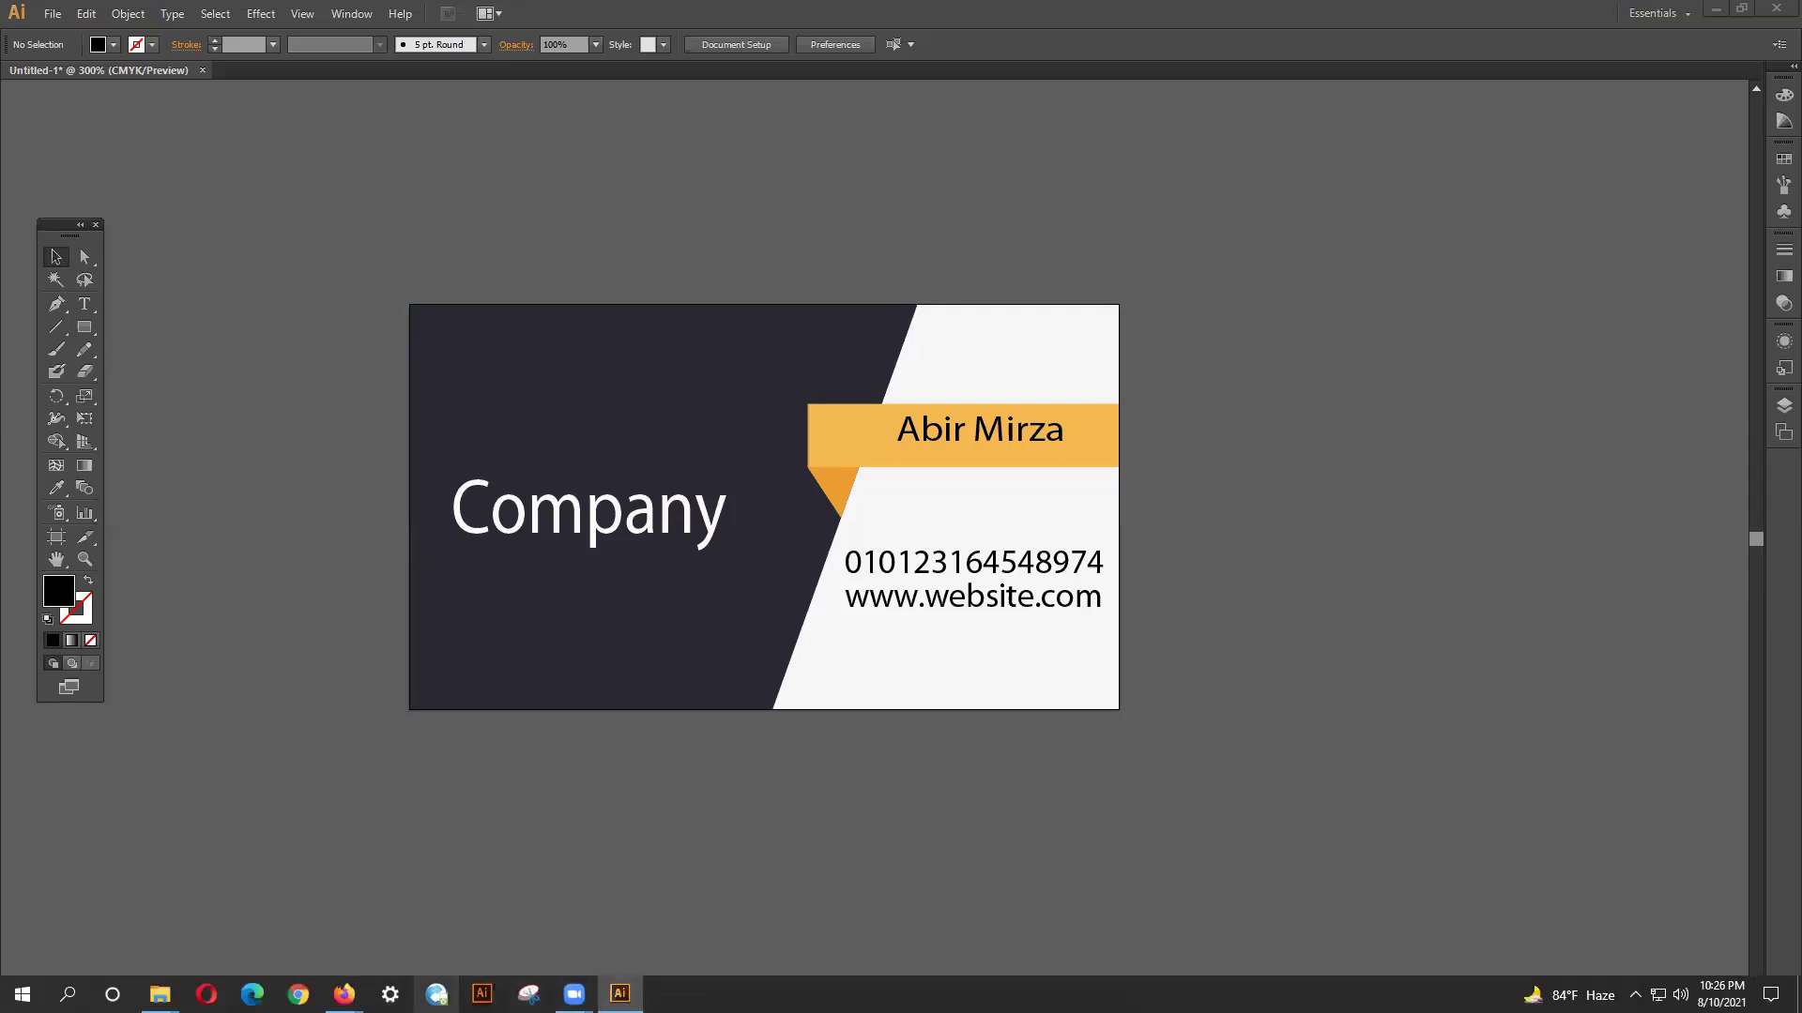
# In Firefox, search 'anydesk download' from a new tab and open the official AnyDesk result.
pyautogui.click(343, 994)
pyautogui.hotkey('ctrl', 't')
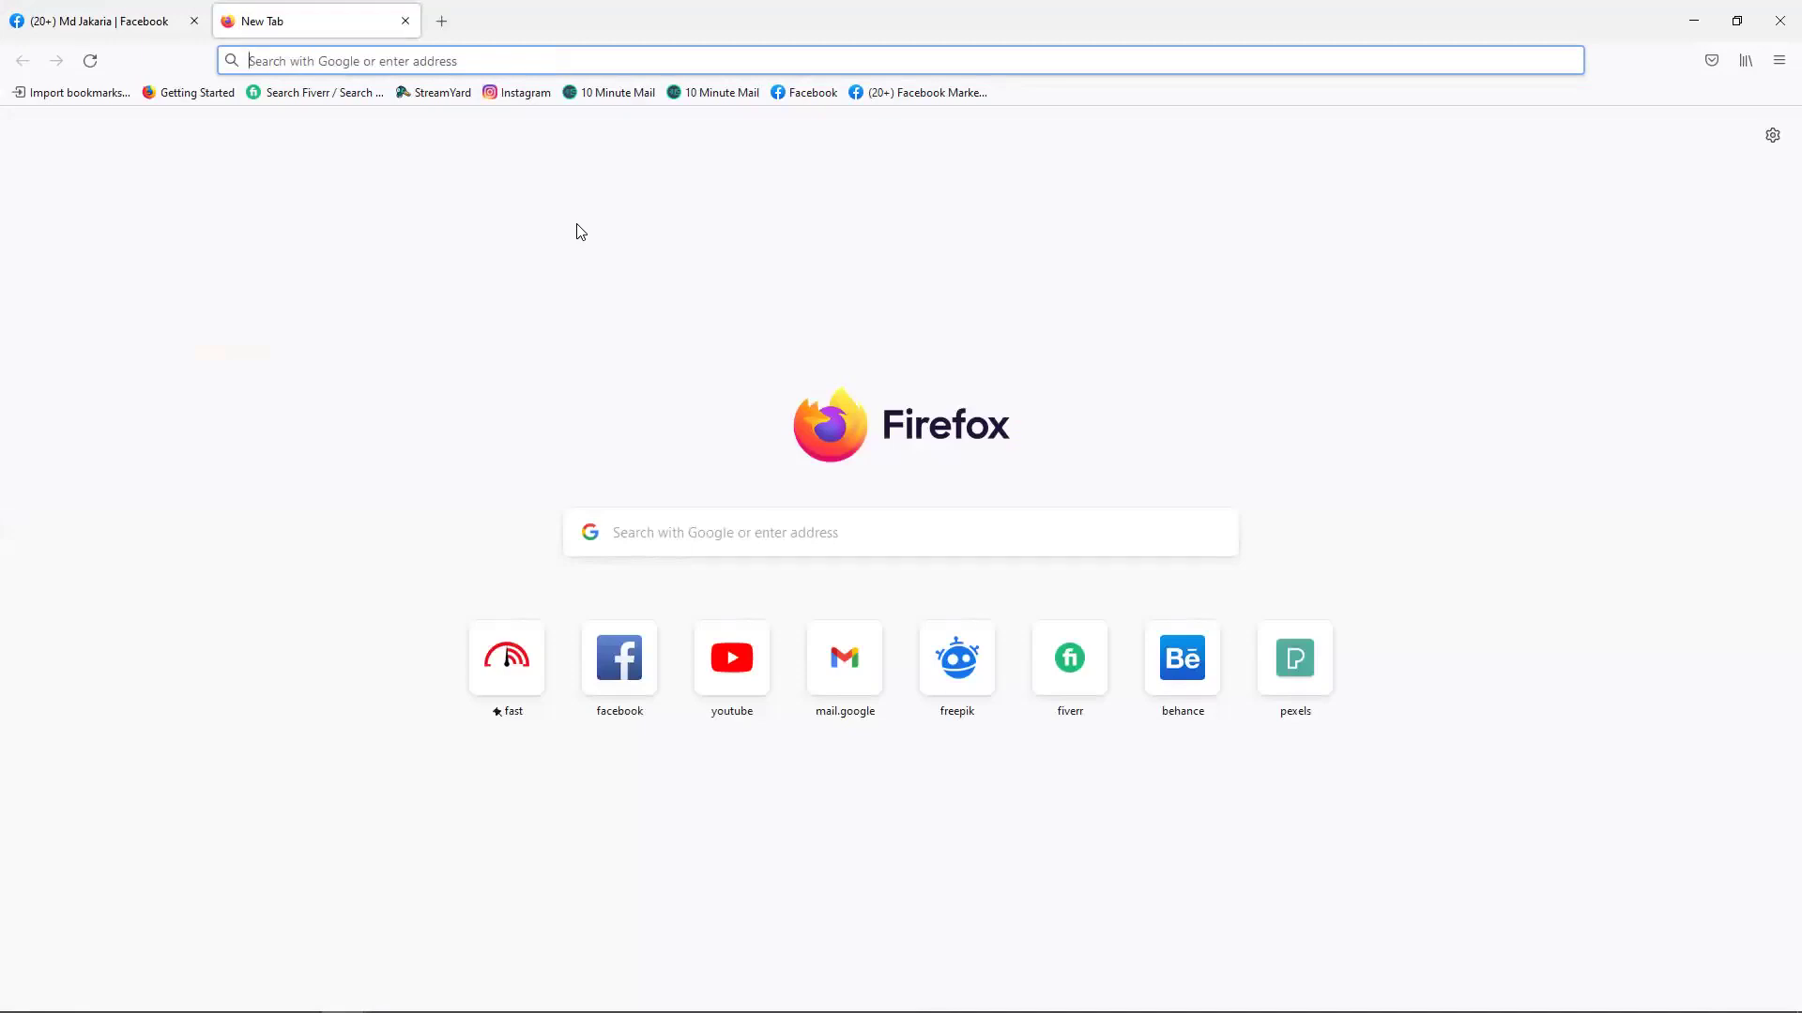
pyautogui.write('an')
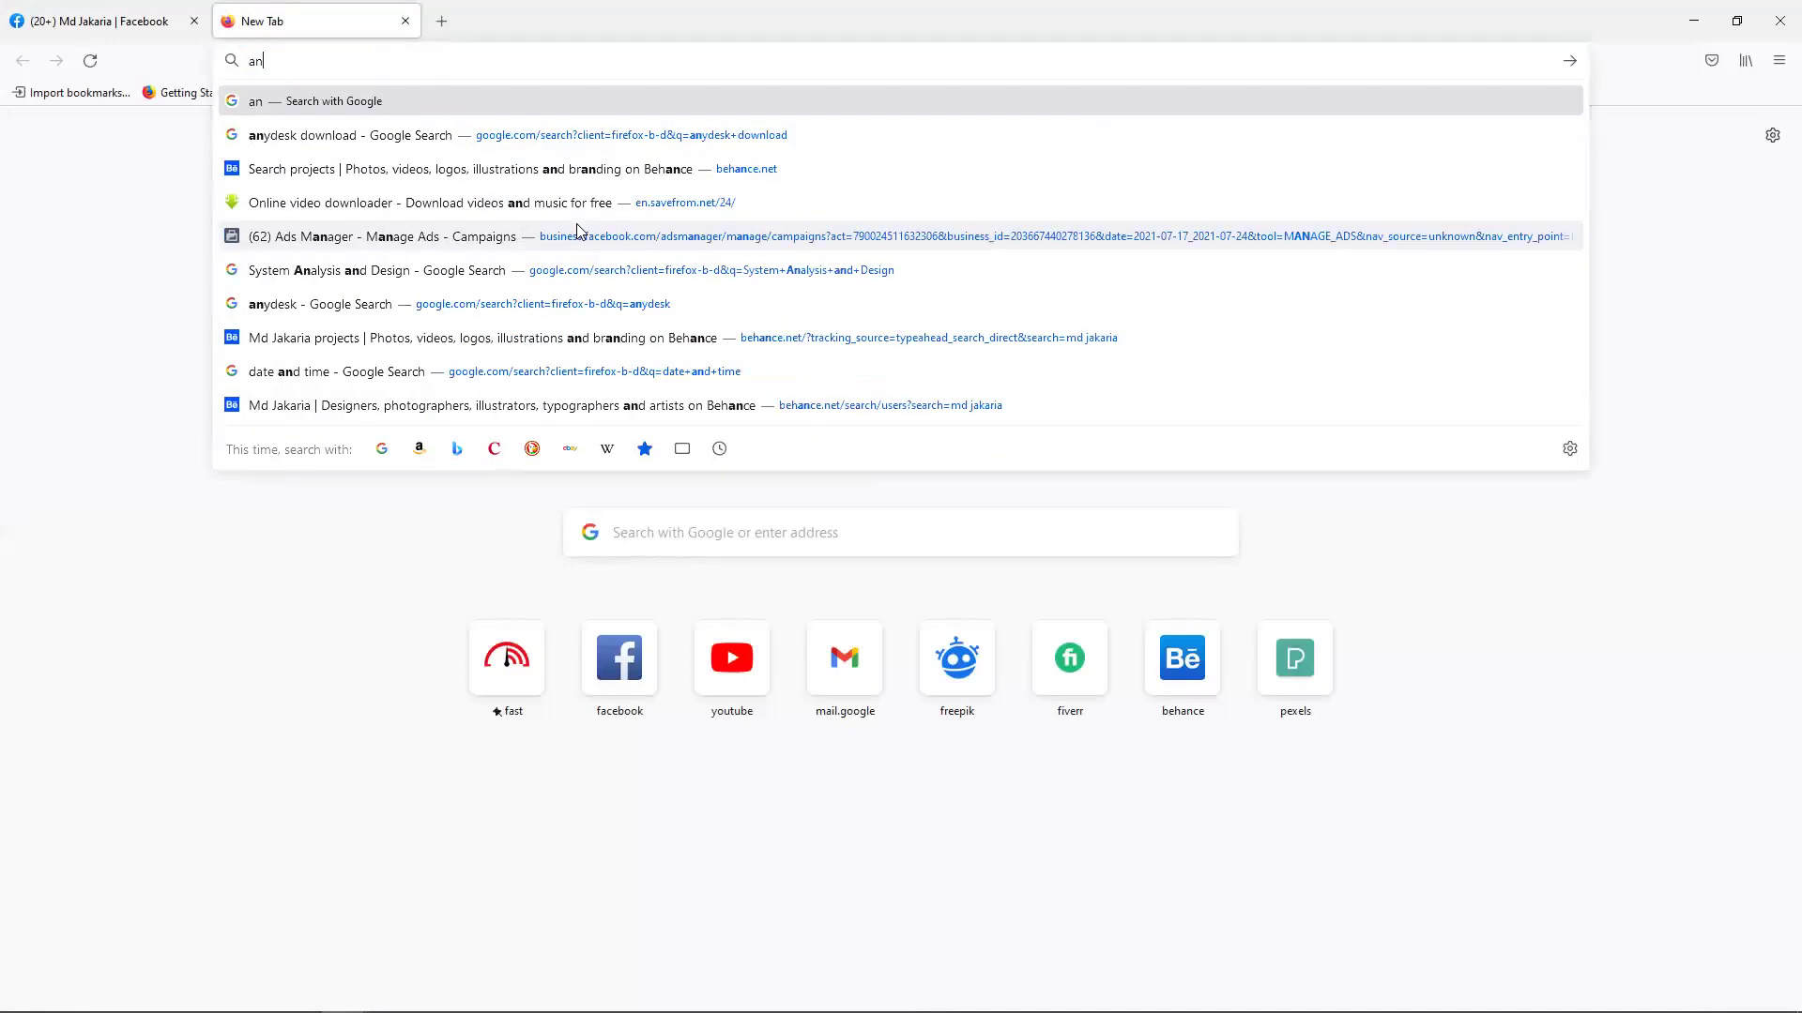
pyautogui.write('ydes')
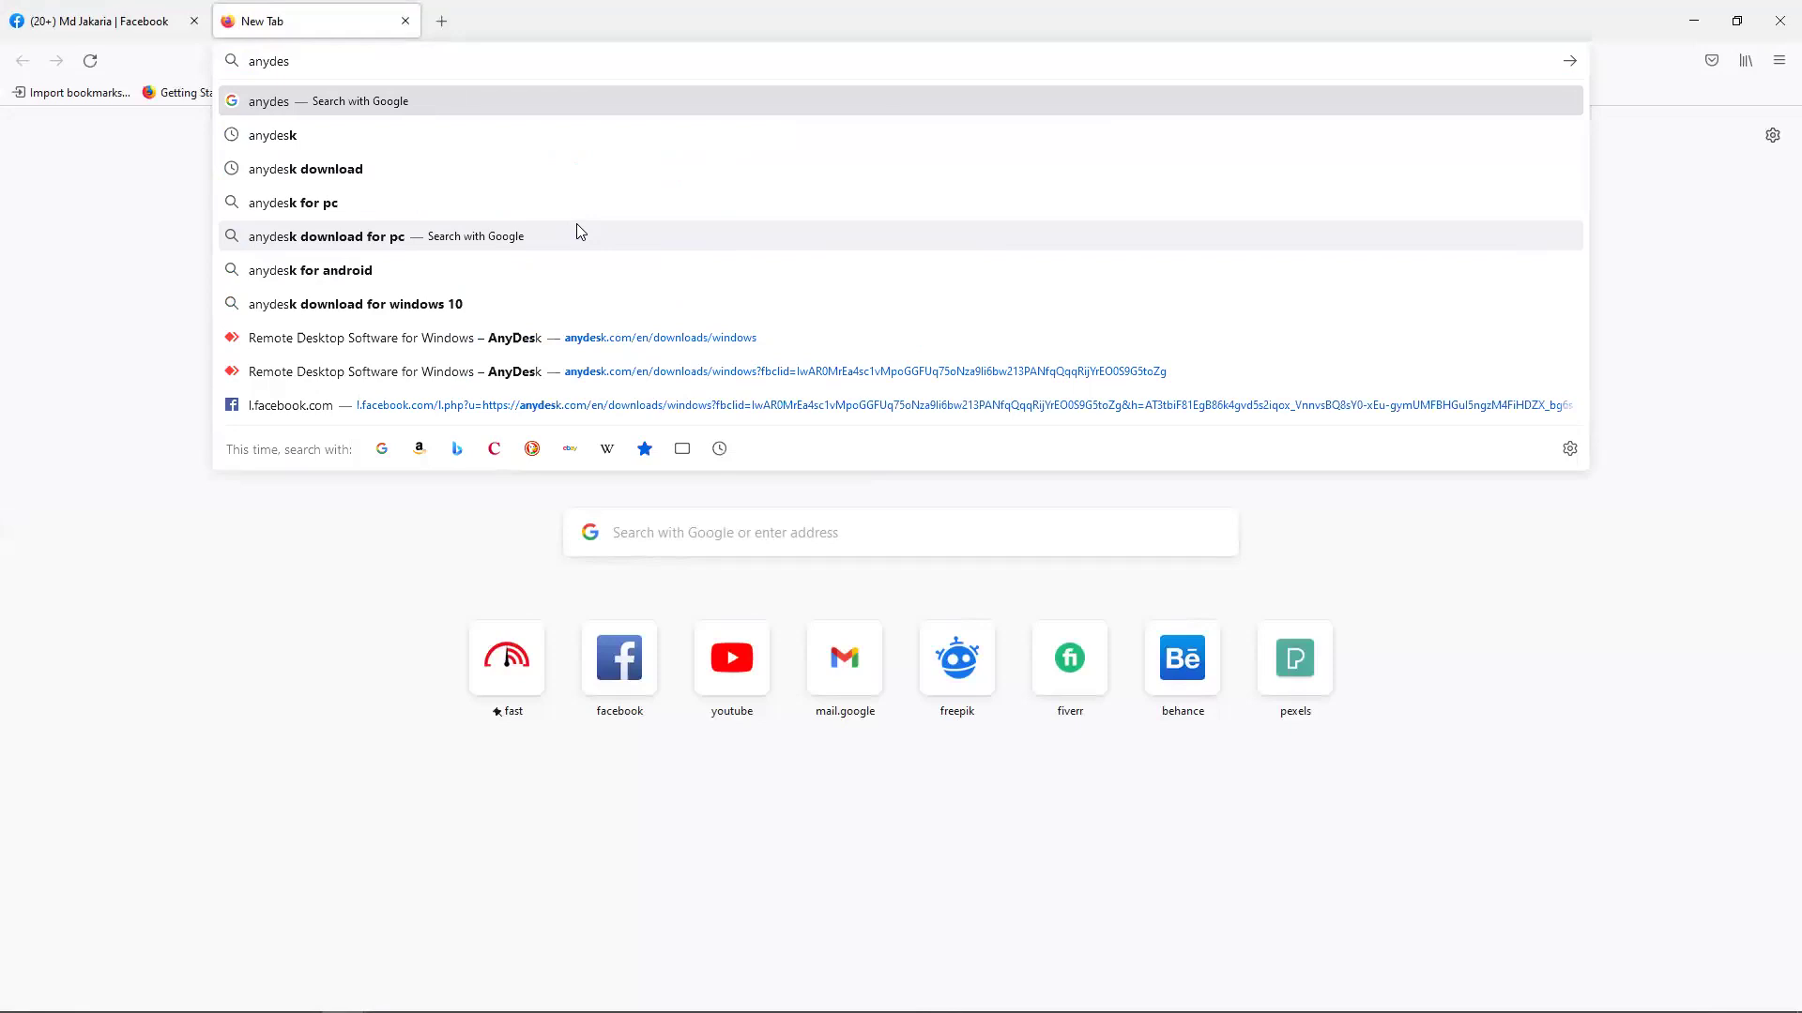
pyautogui.press('Down')
pyautogui.press('Down')
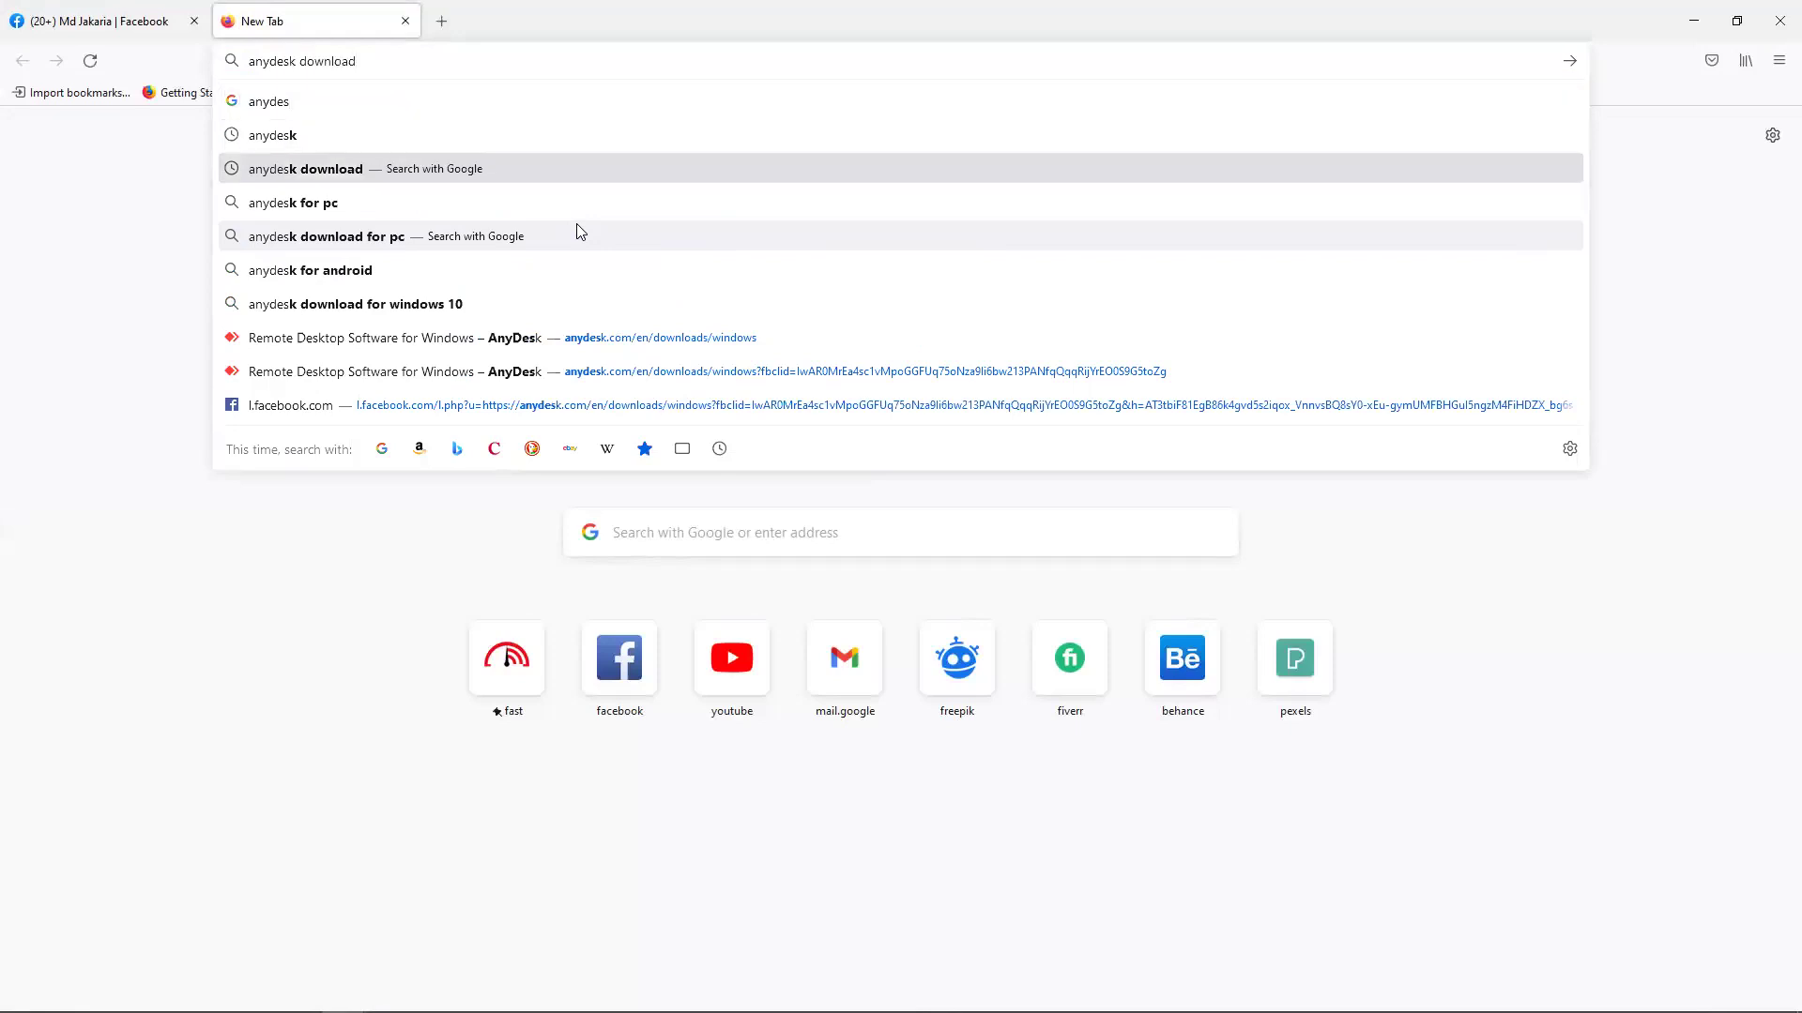
pyautogui.press('Return')
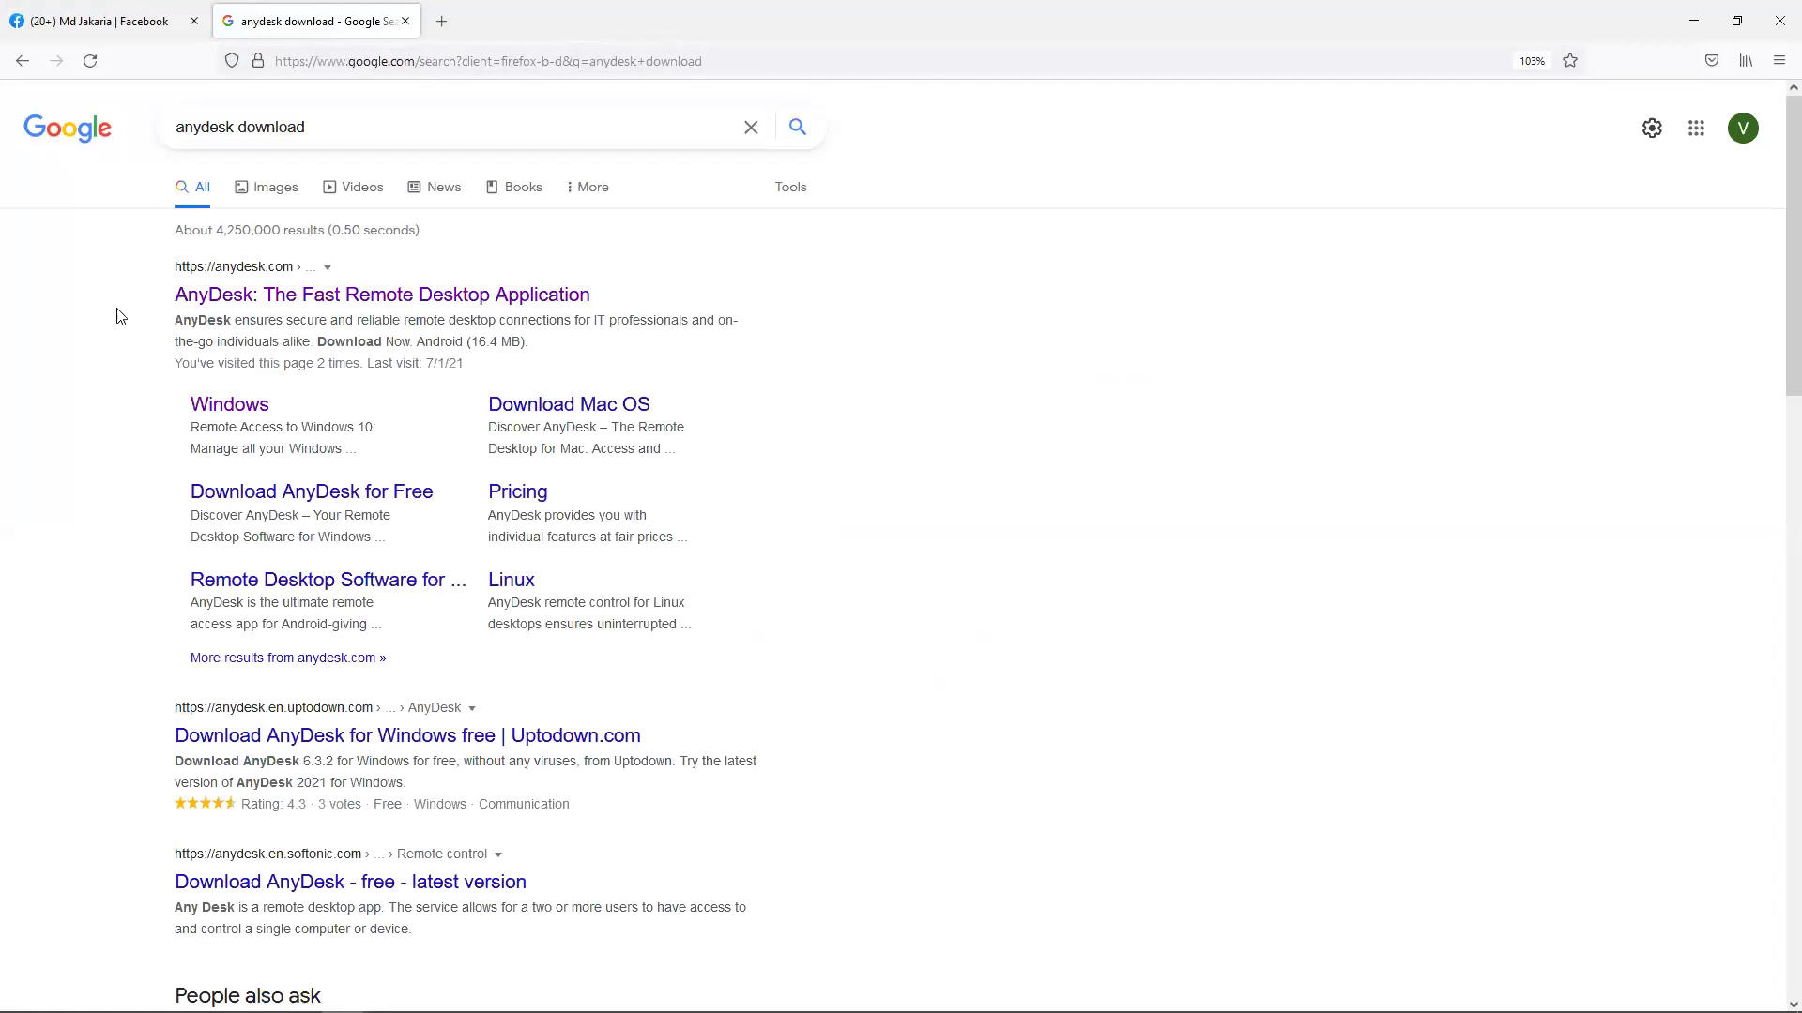
pyautogui.click(217, 297)
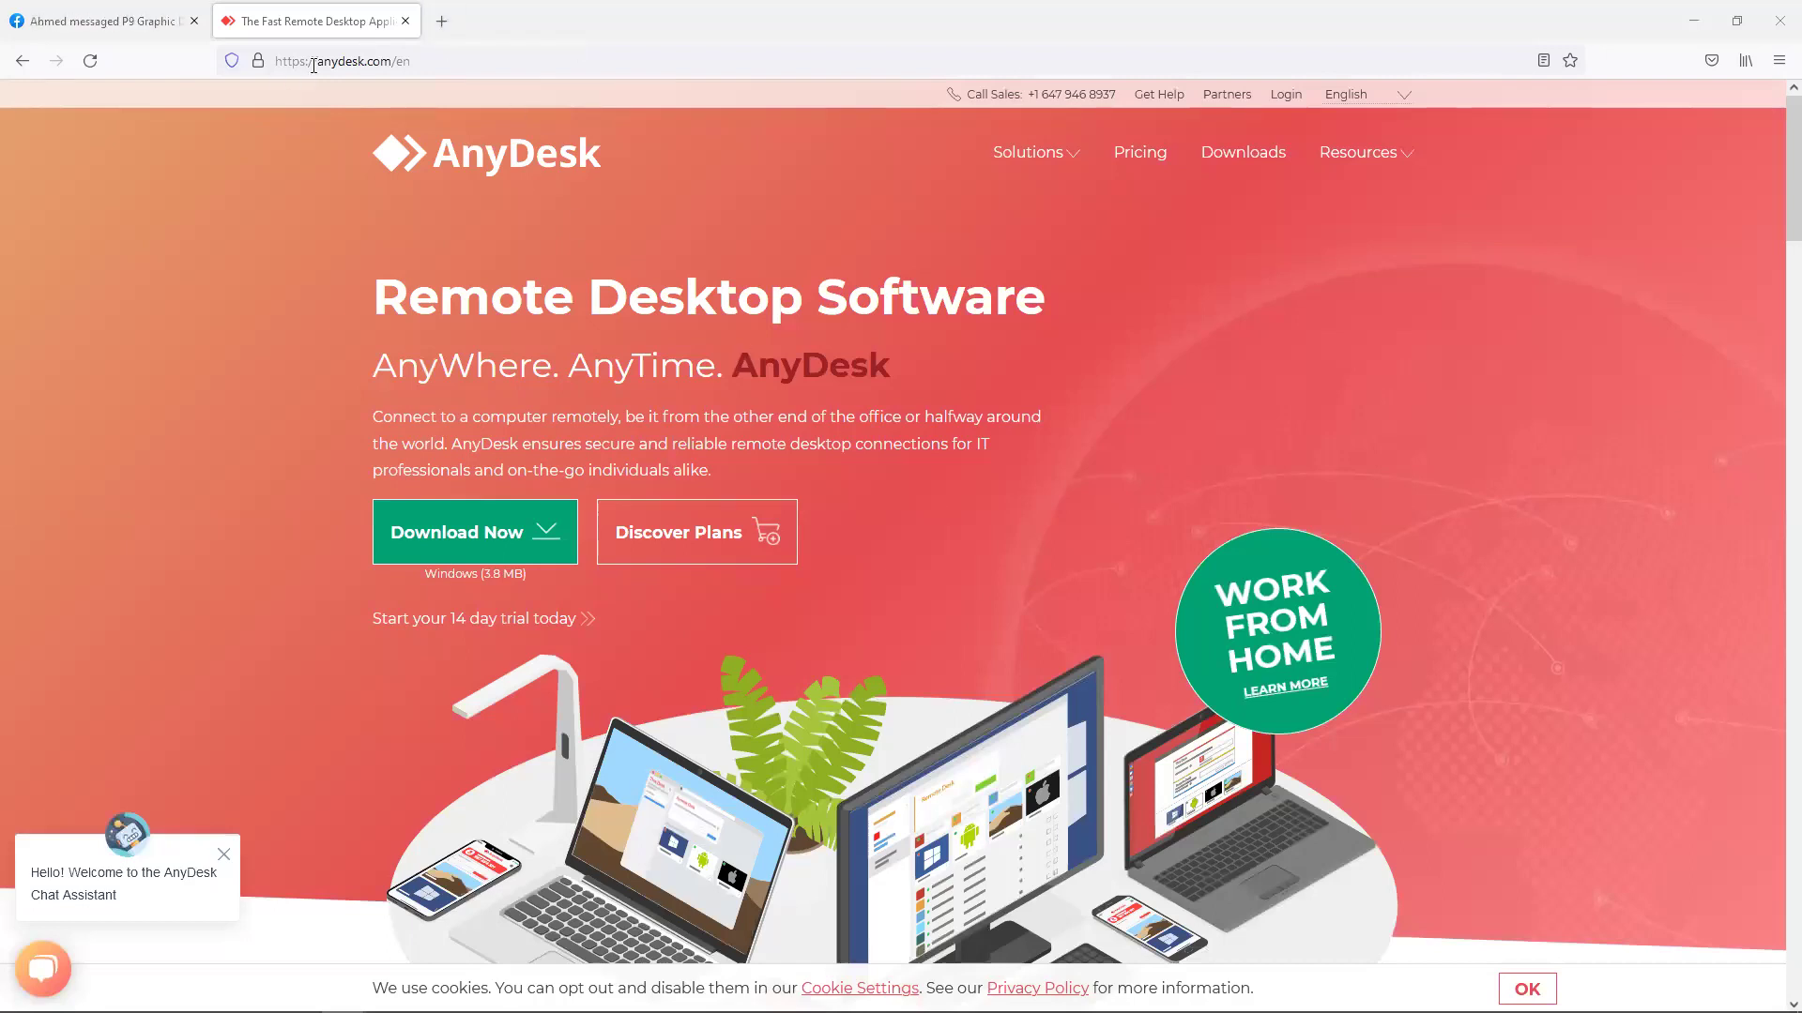
# Close that tab, search AnyDesk again from a fresh tab and open anydesk.com.
pyautogui.click(405, 21)
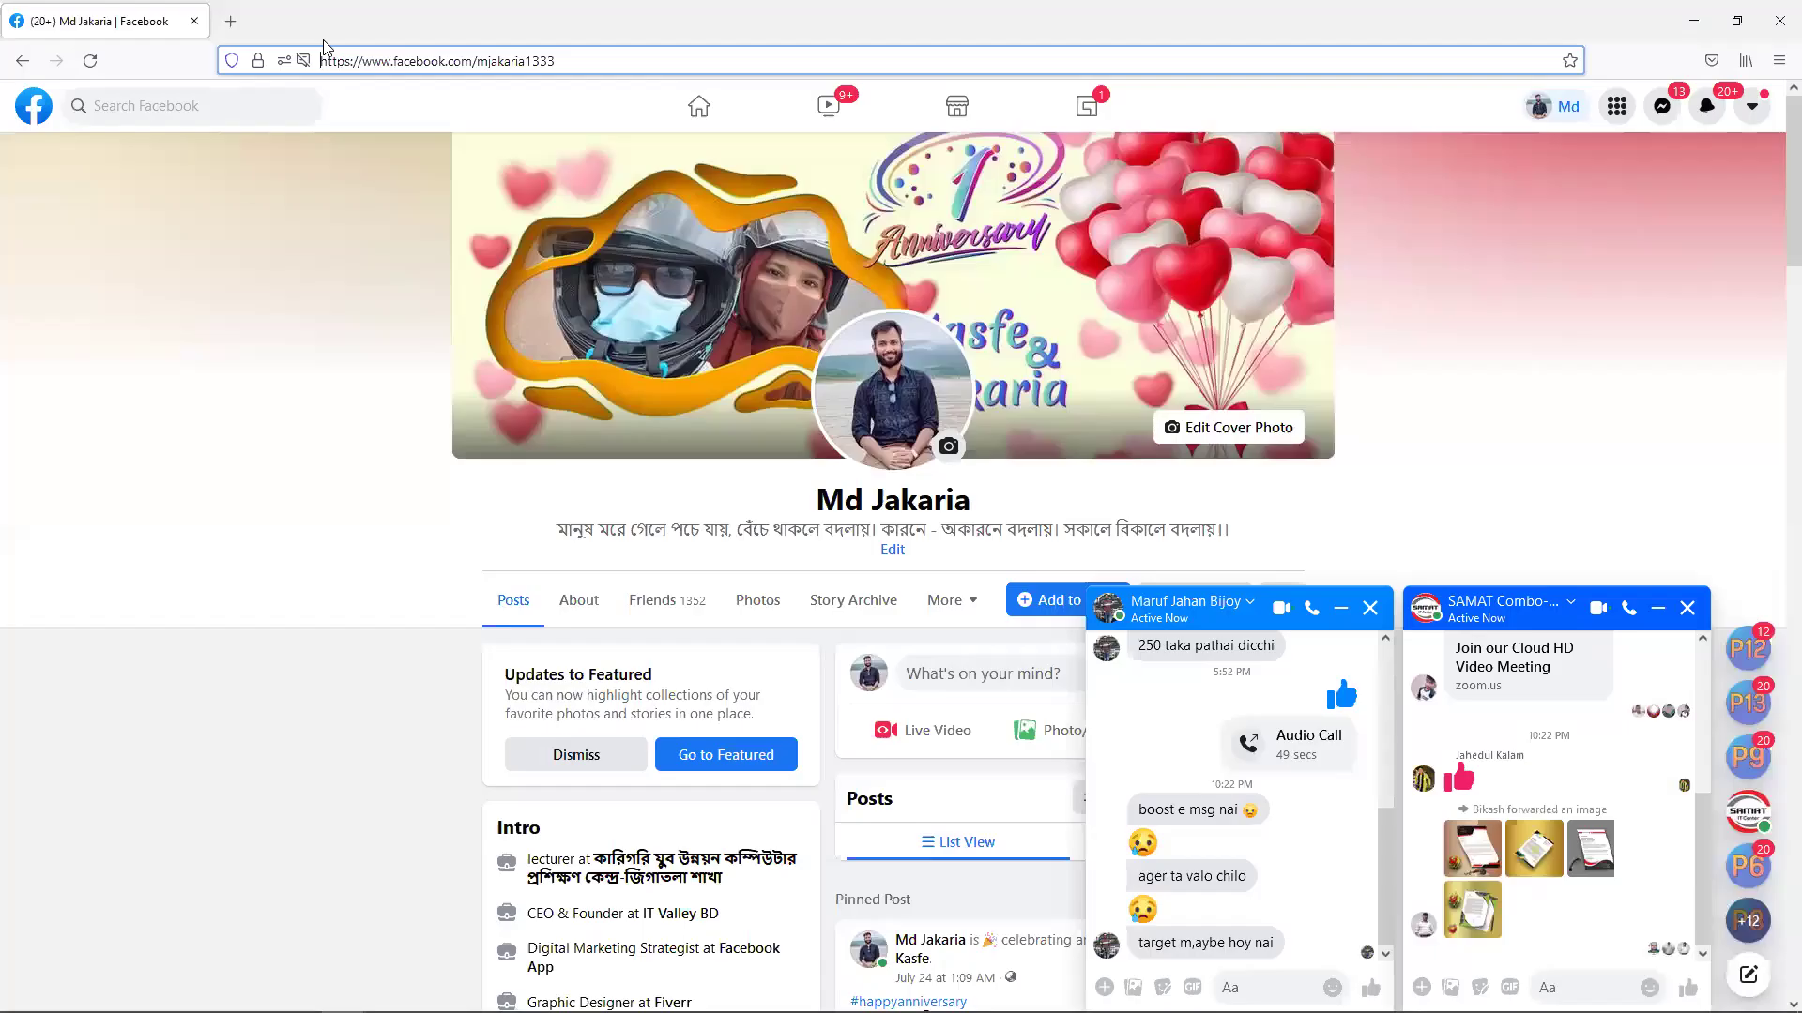
pyautogui.click(237, 21)
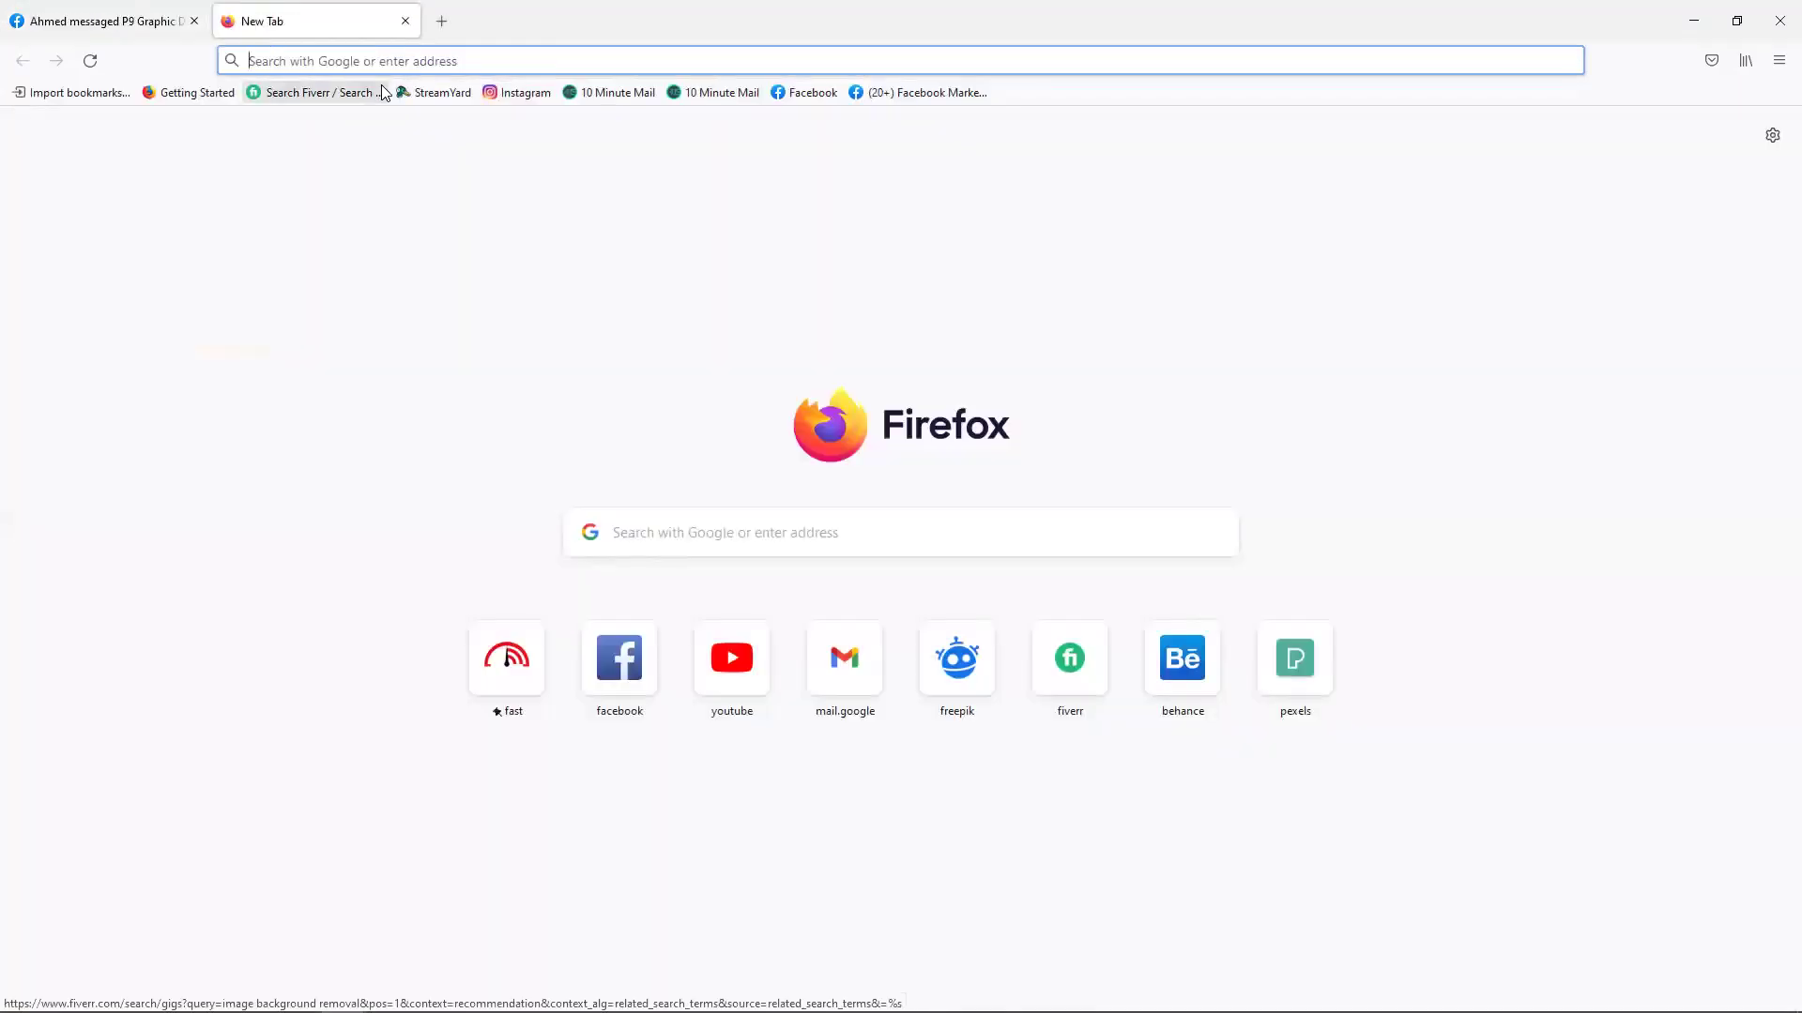
pyautogui.click(724, 531)
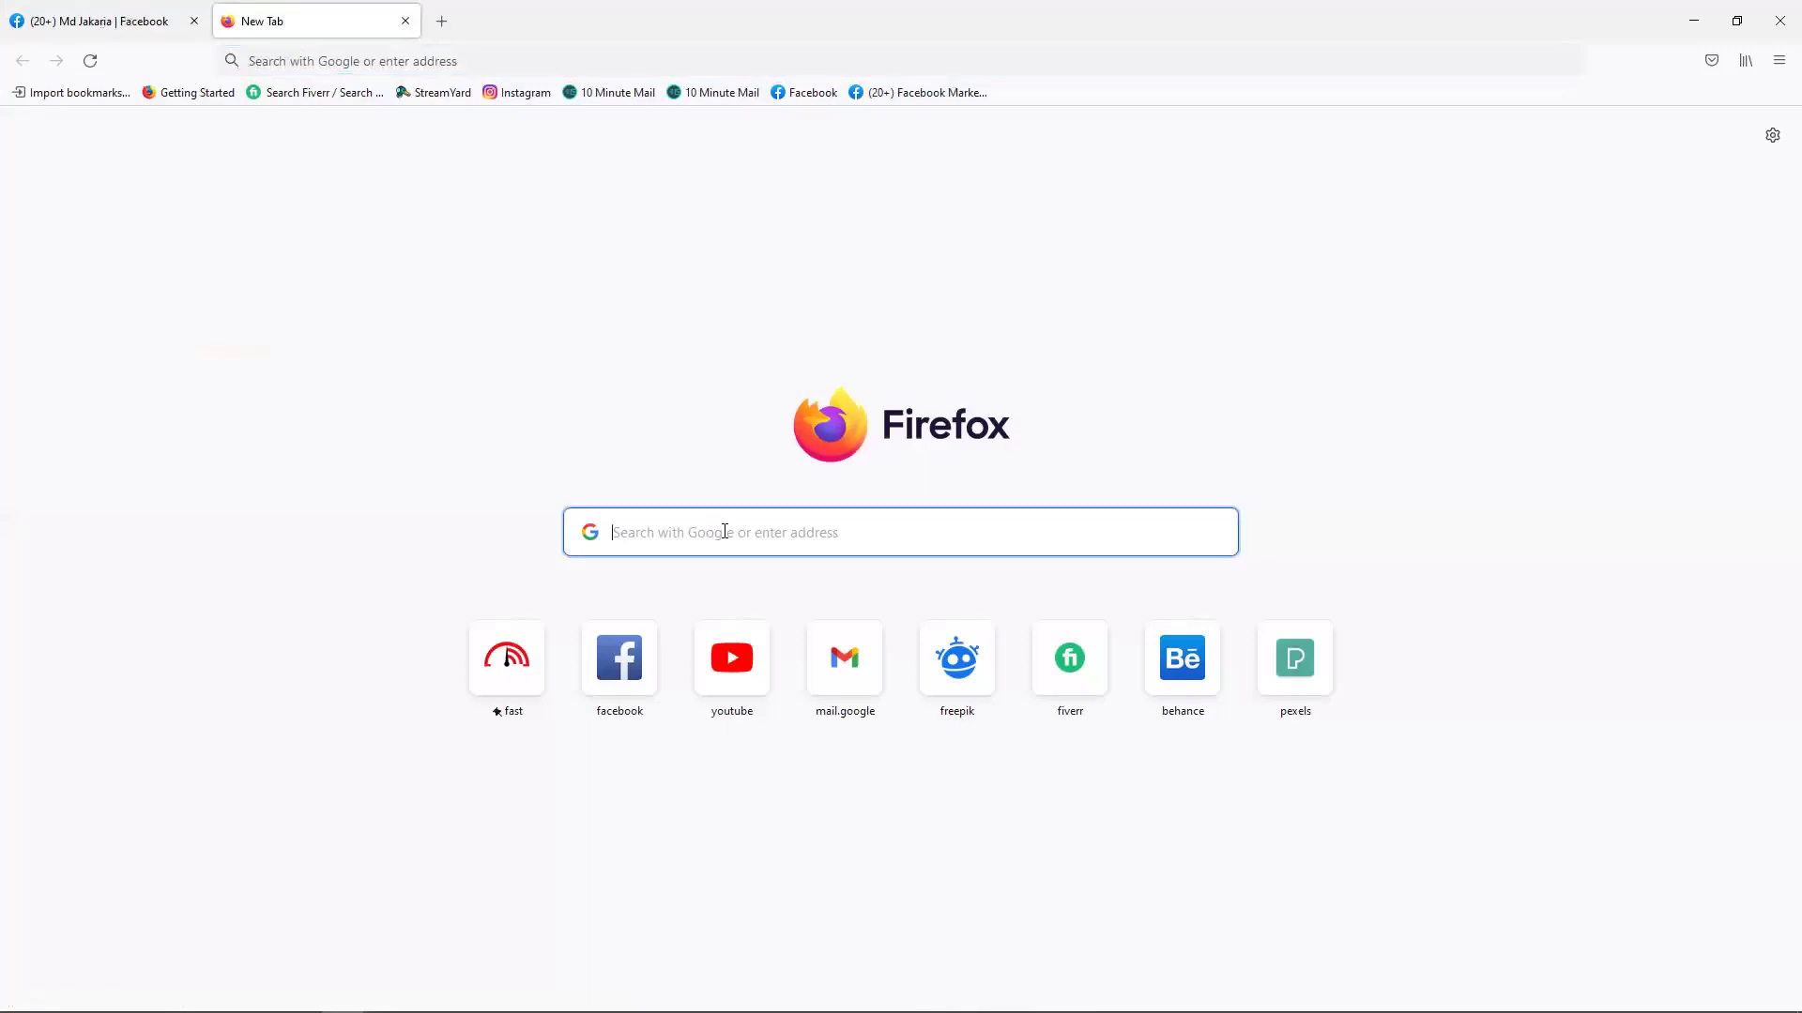
pyautogui.write('ay')
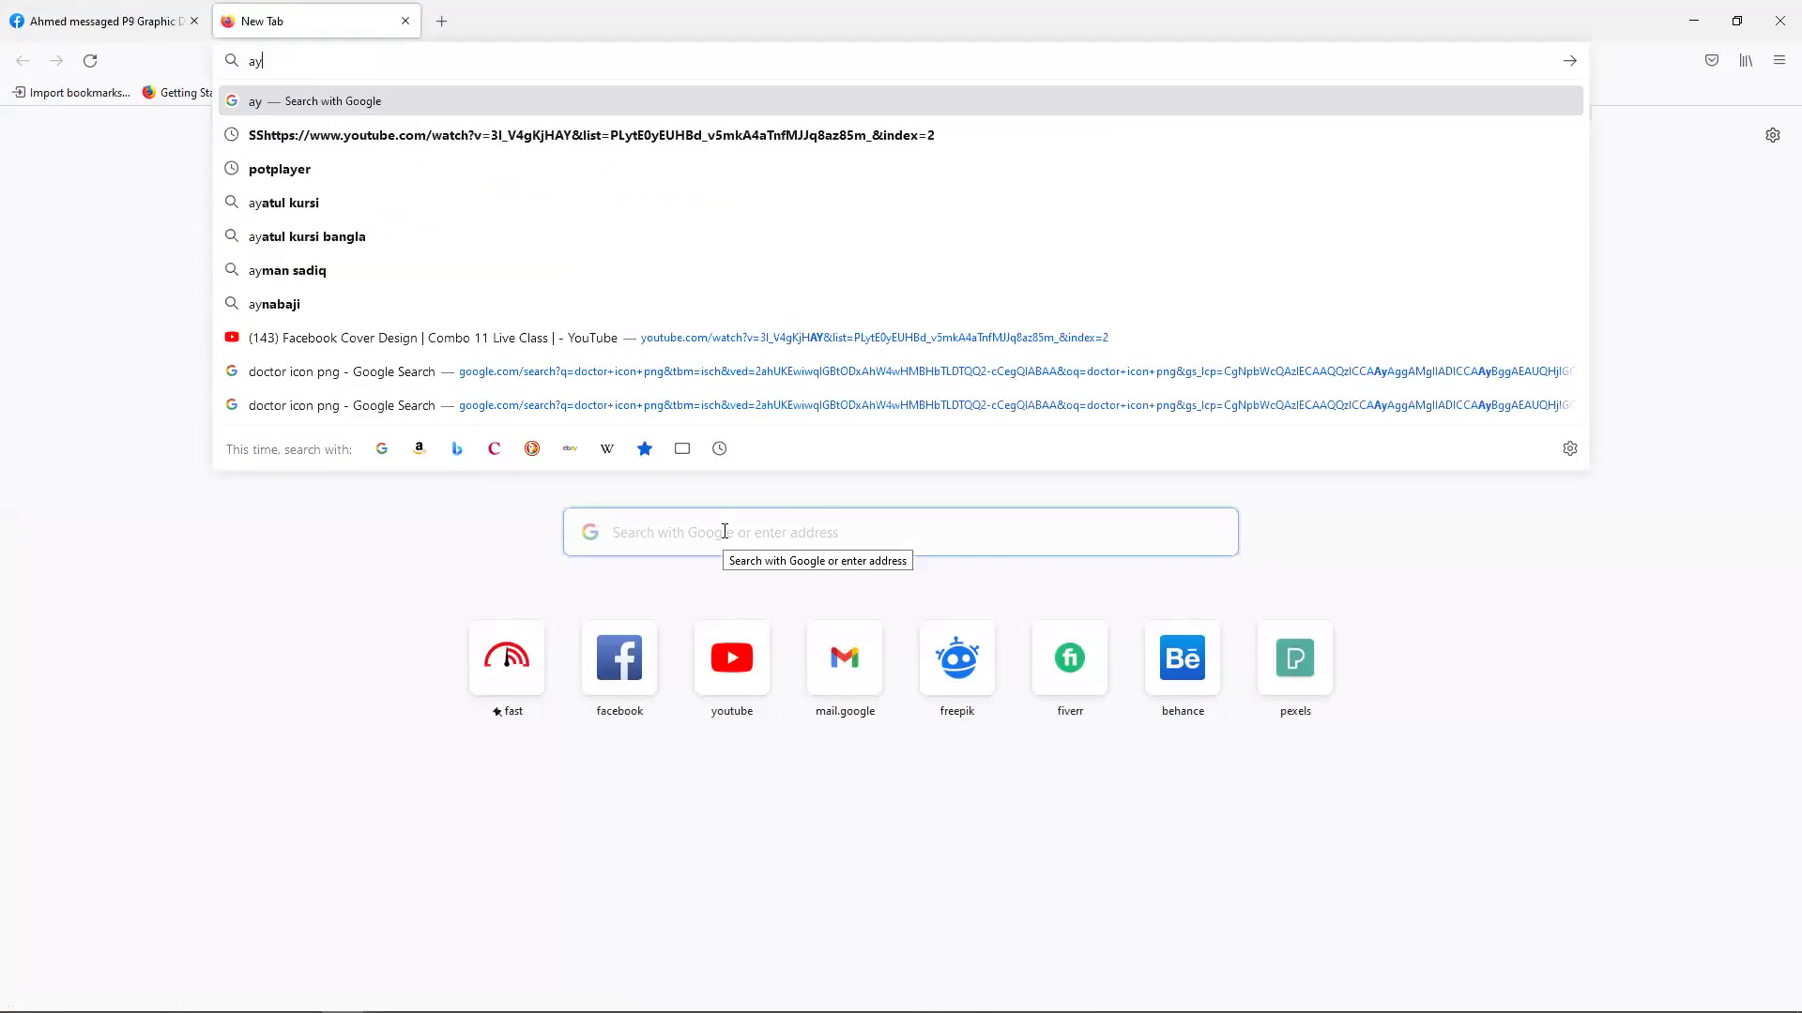
pyautogui.write('desk')
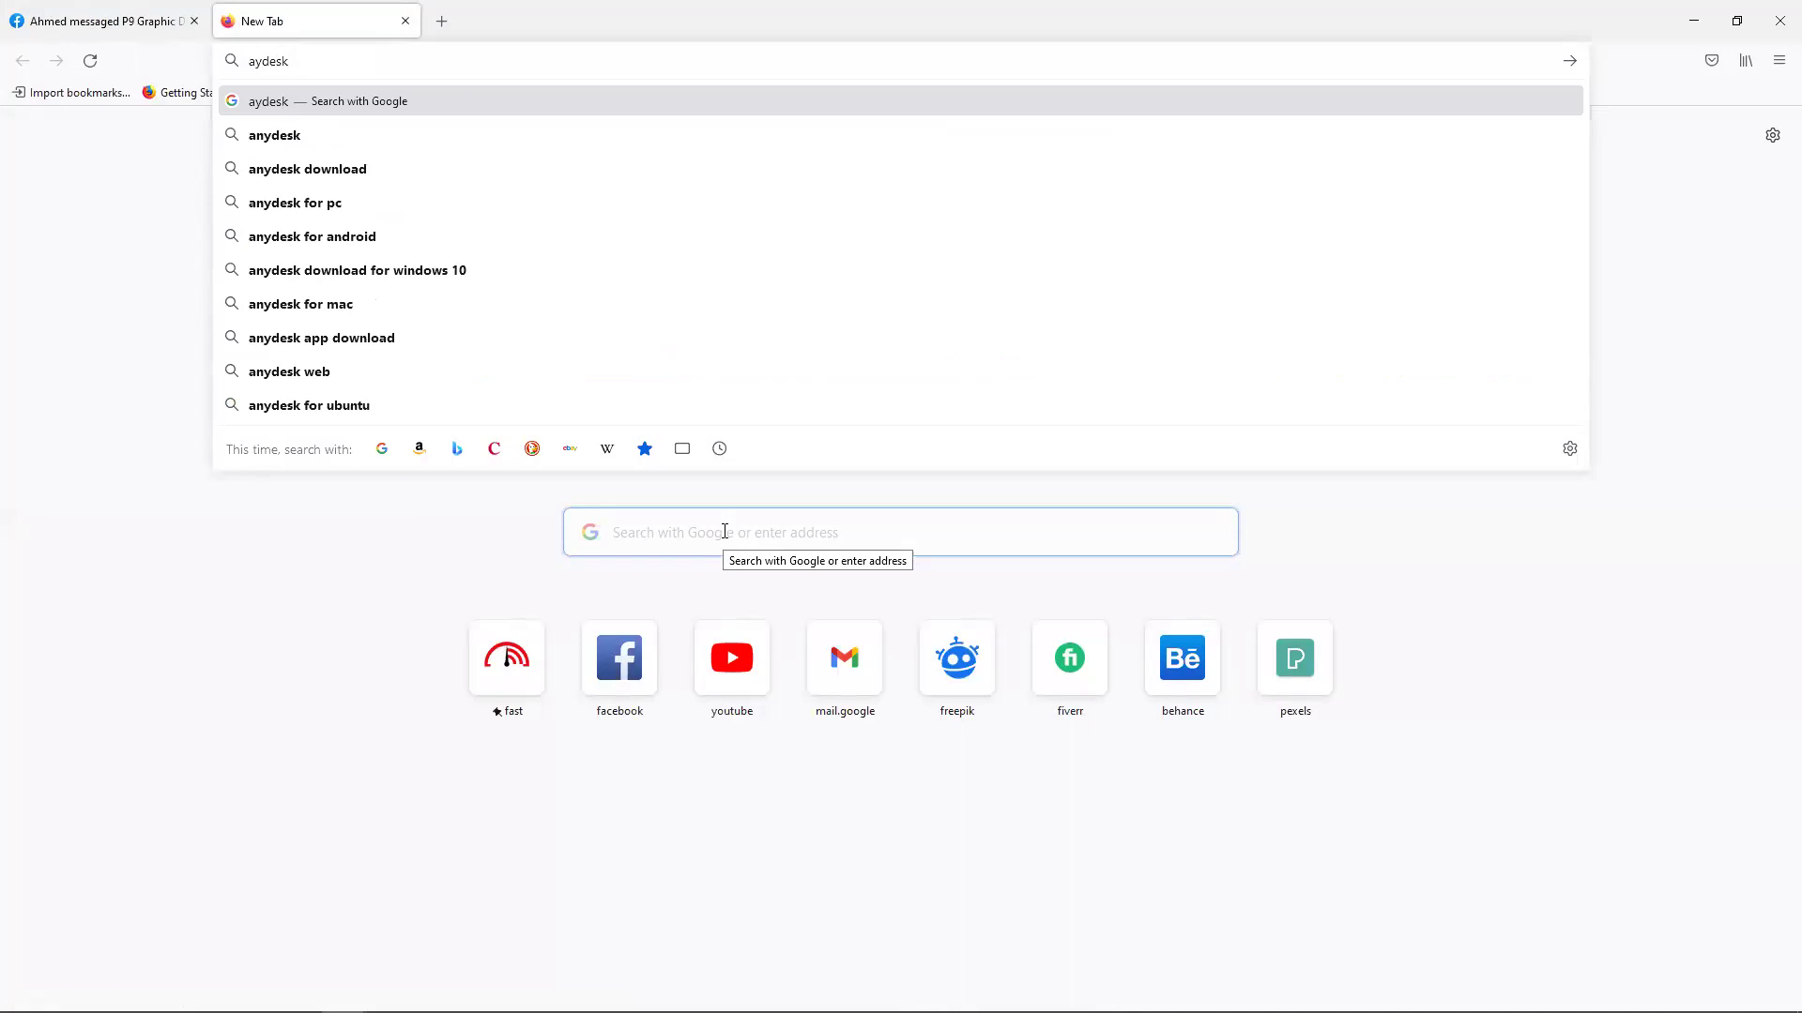
pyautogui.press('Return')
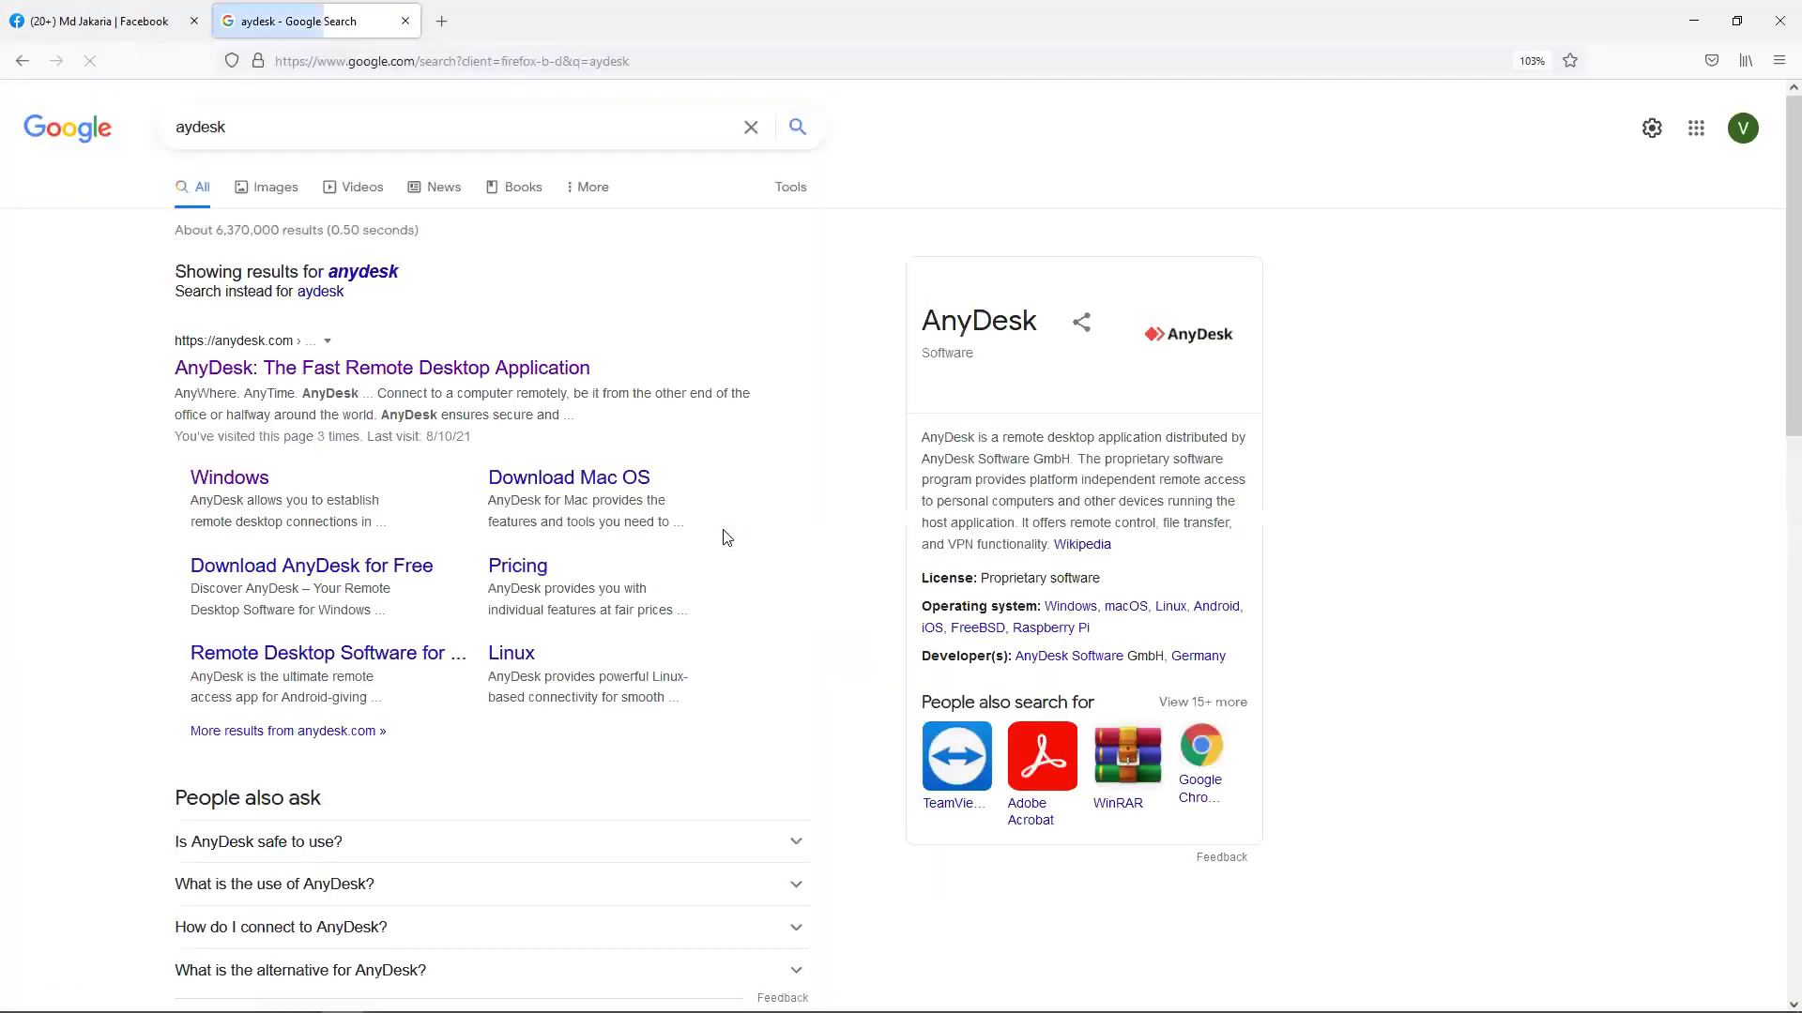
pyautogui.click(521, 355)
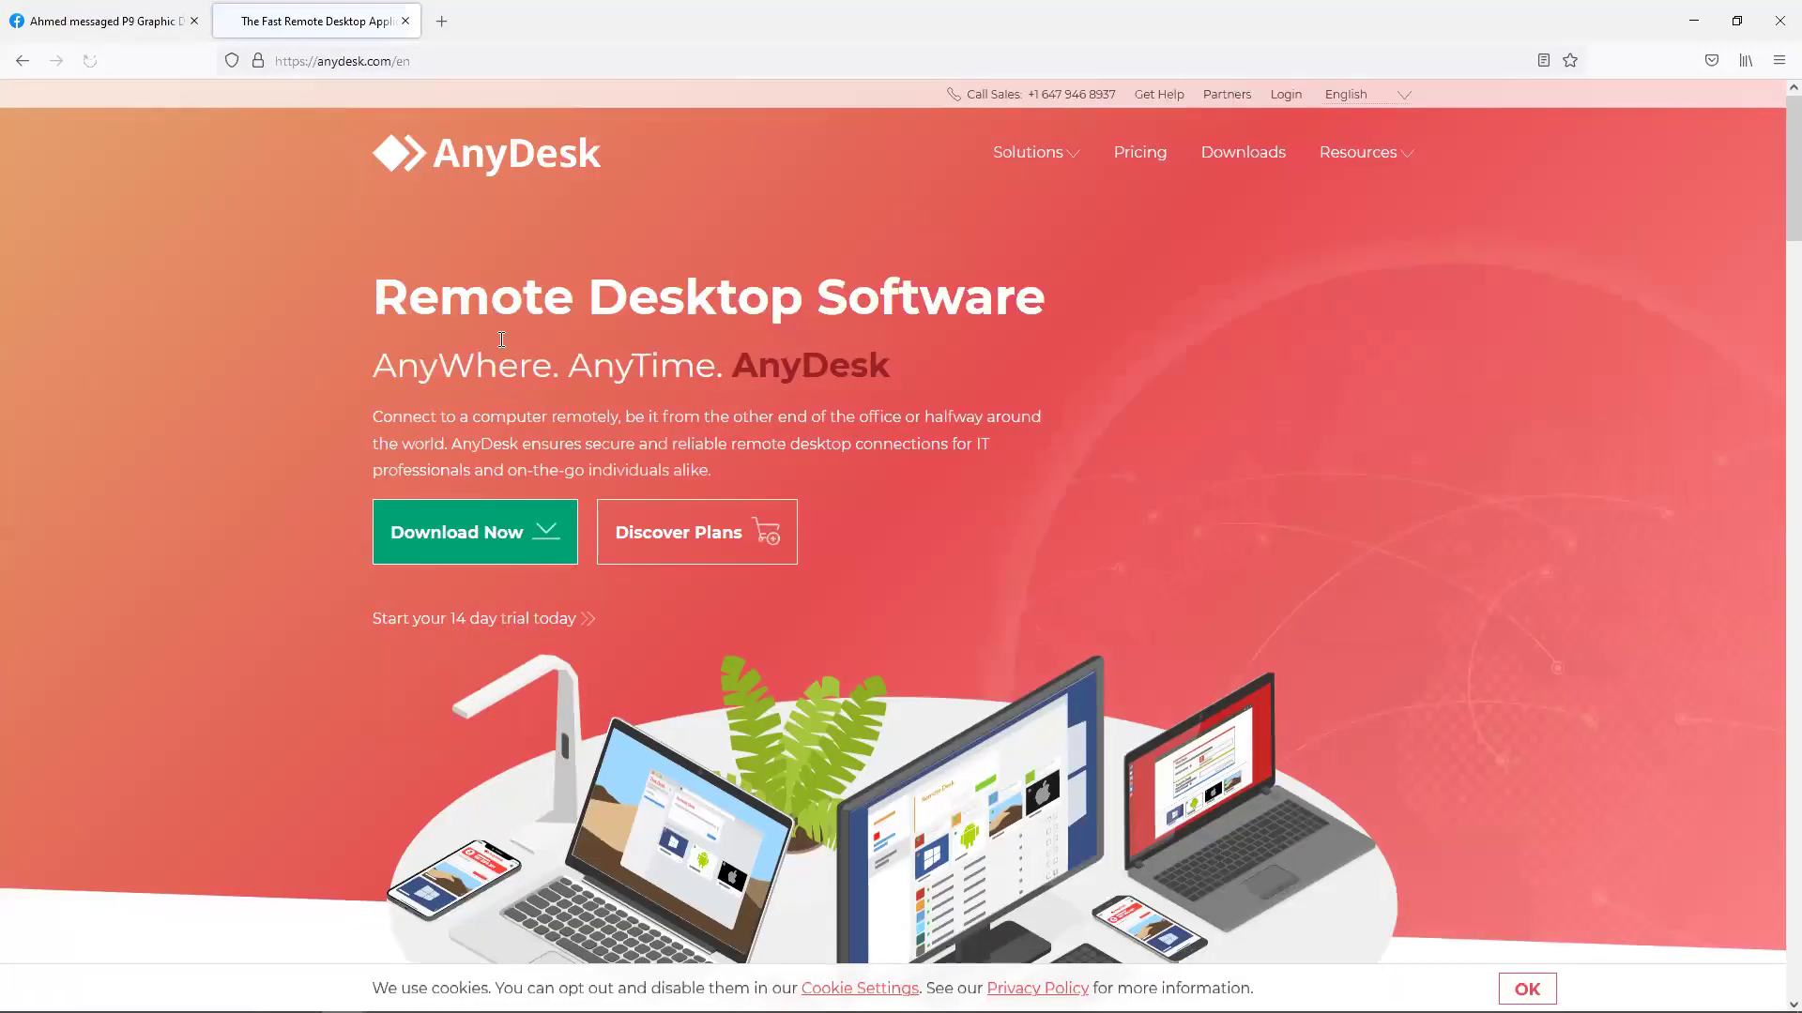
# Download the AnyDesk installer, save the .exe file and dismiss the thank-you message.
pyautogui.click(479, 533)
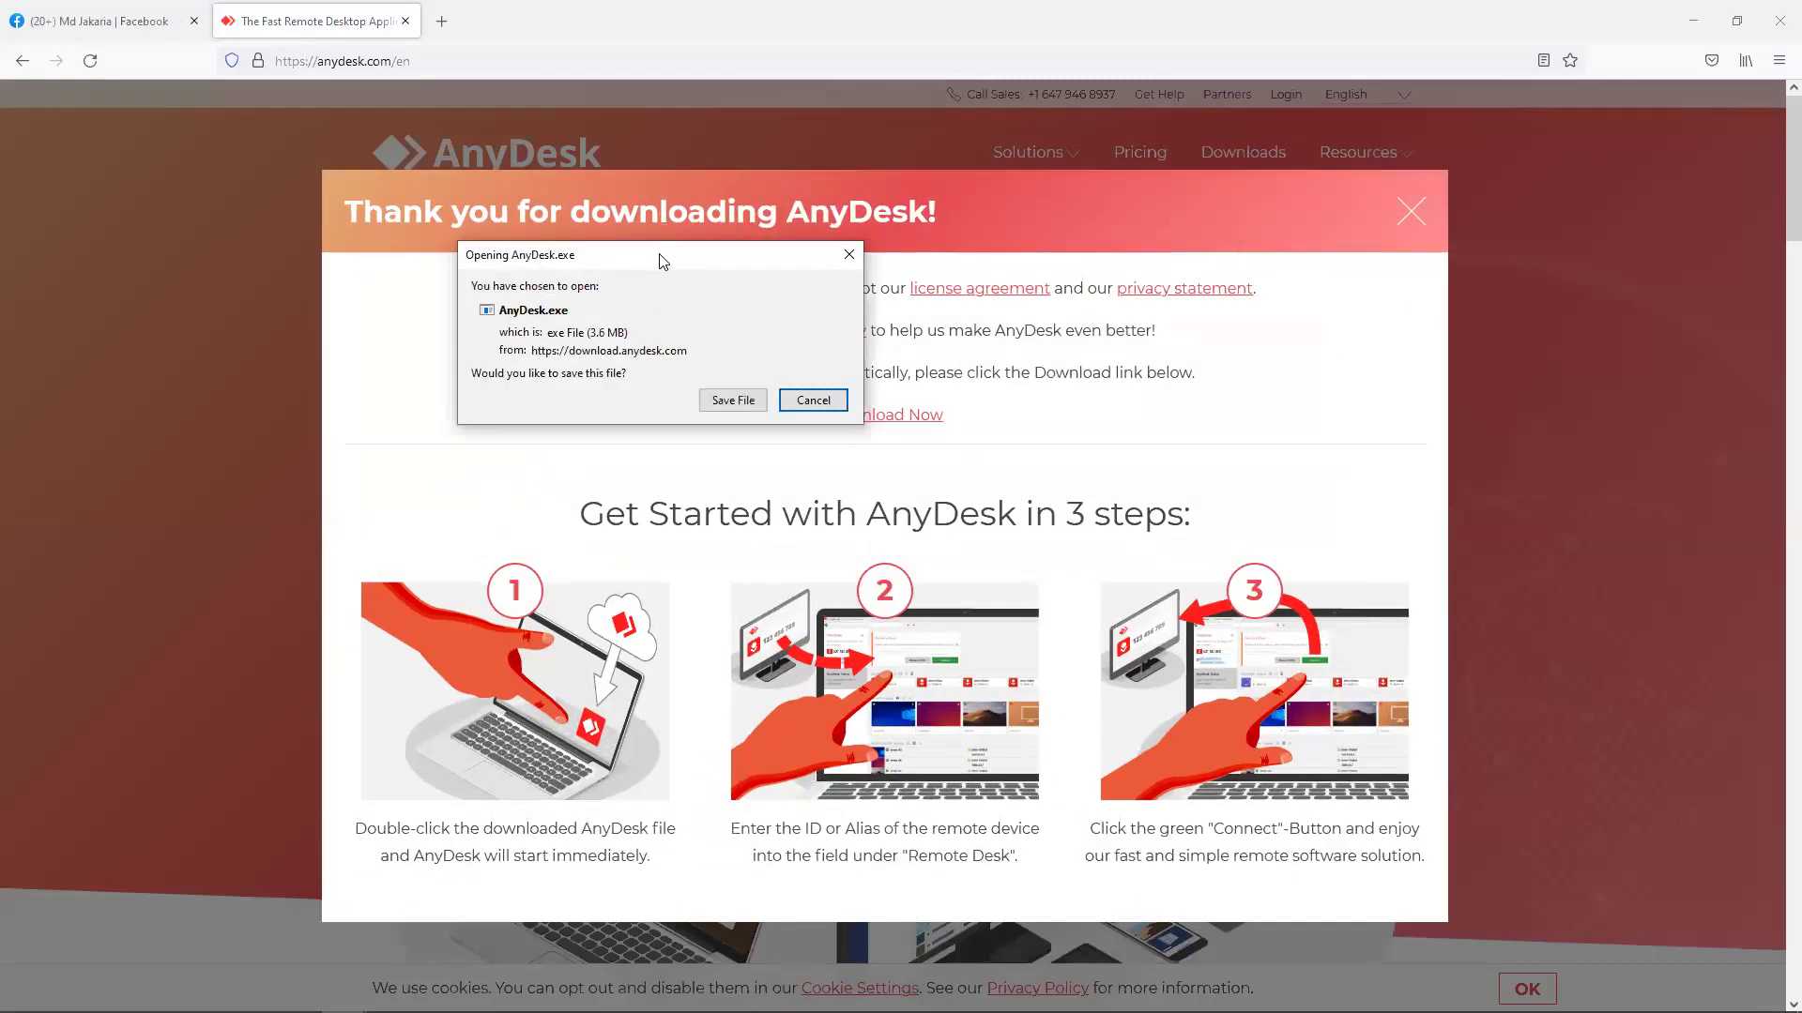
pyautogui.moveTo(662, 261); pyautogui.dragTo(886, 344)
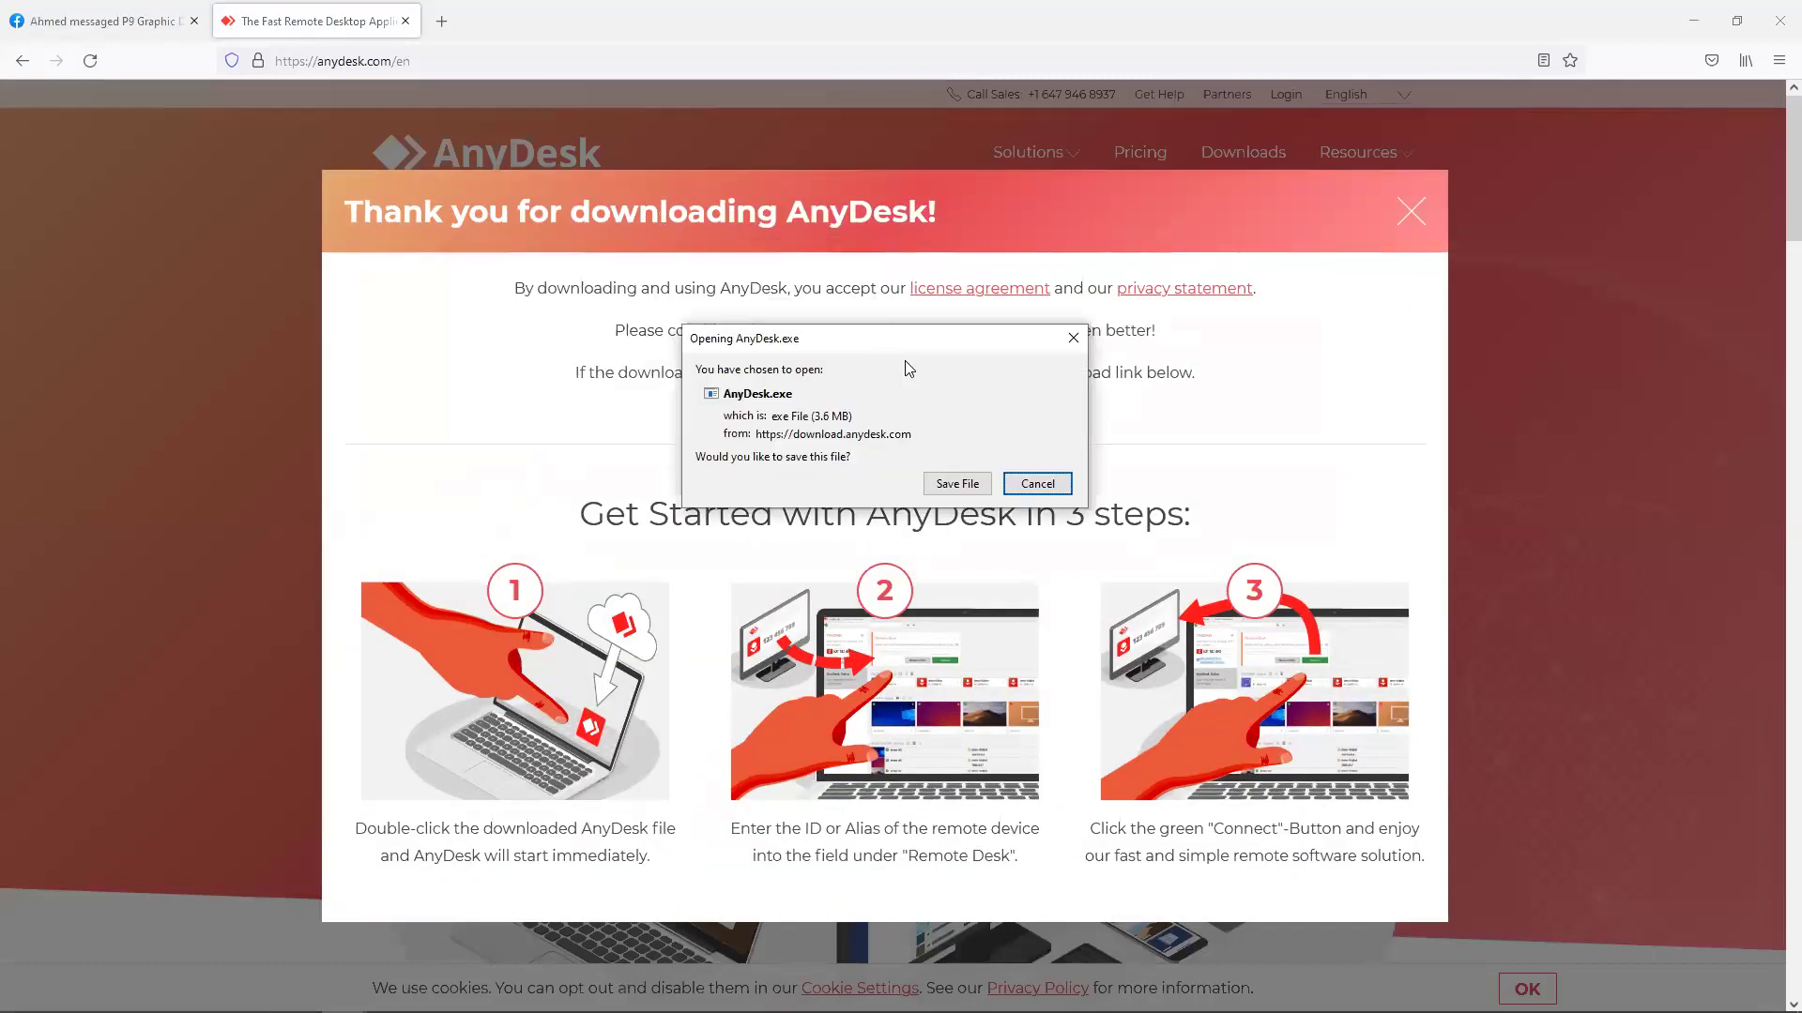
pyautogui.click(948, 482)
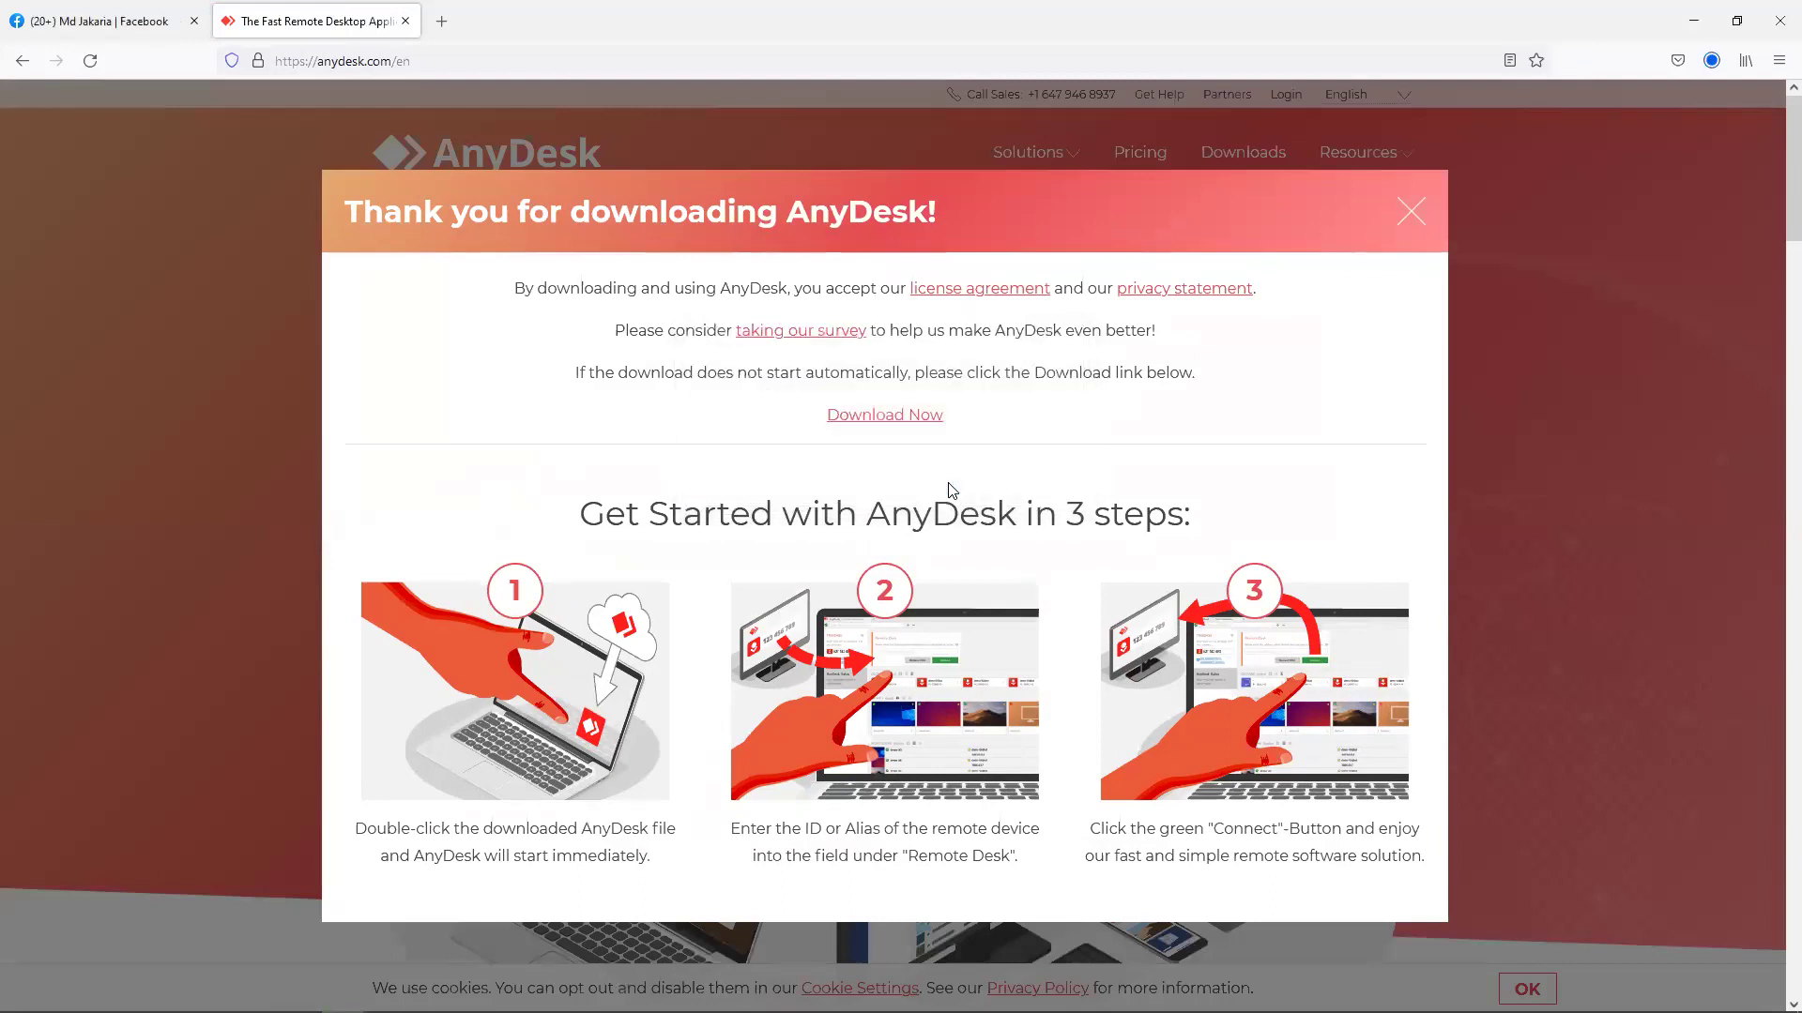
pyautogui.click(1404, 217)
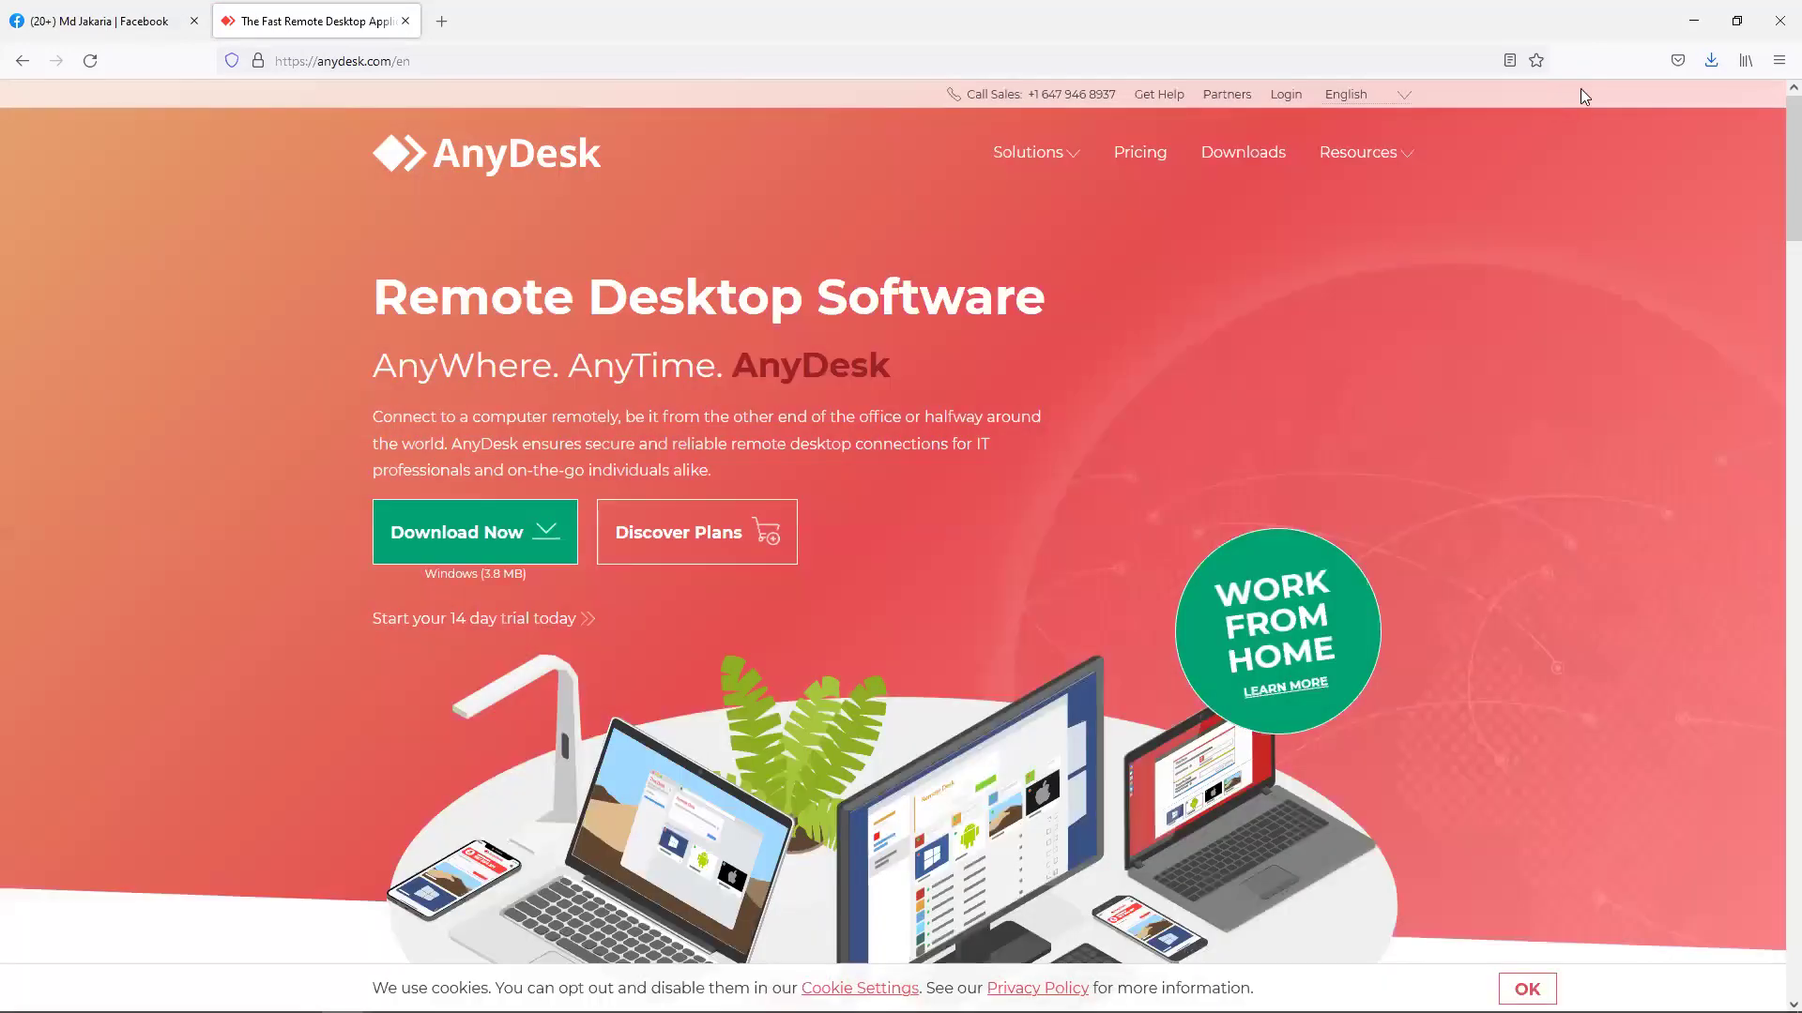
# Check recent downloads, then open the full Downloads library from Firefox's menu.
pyautogui.click(1712, 60)
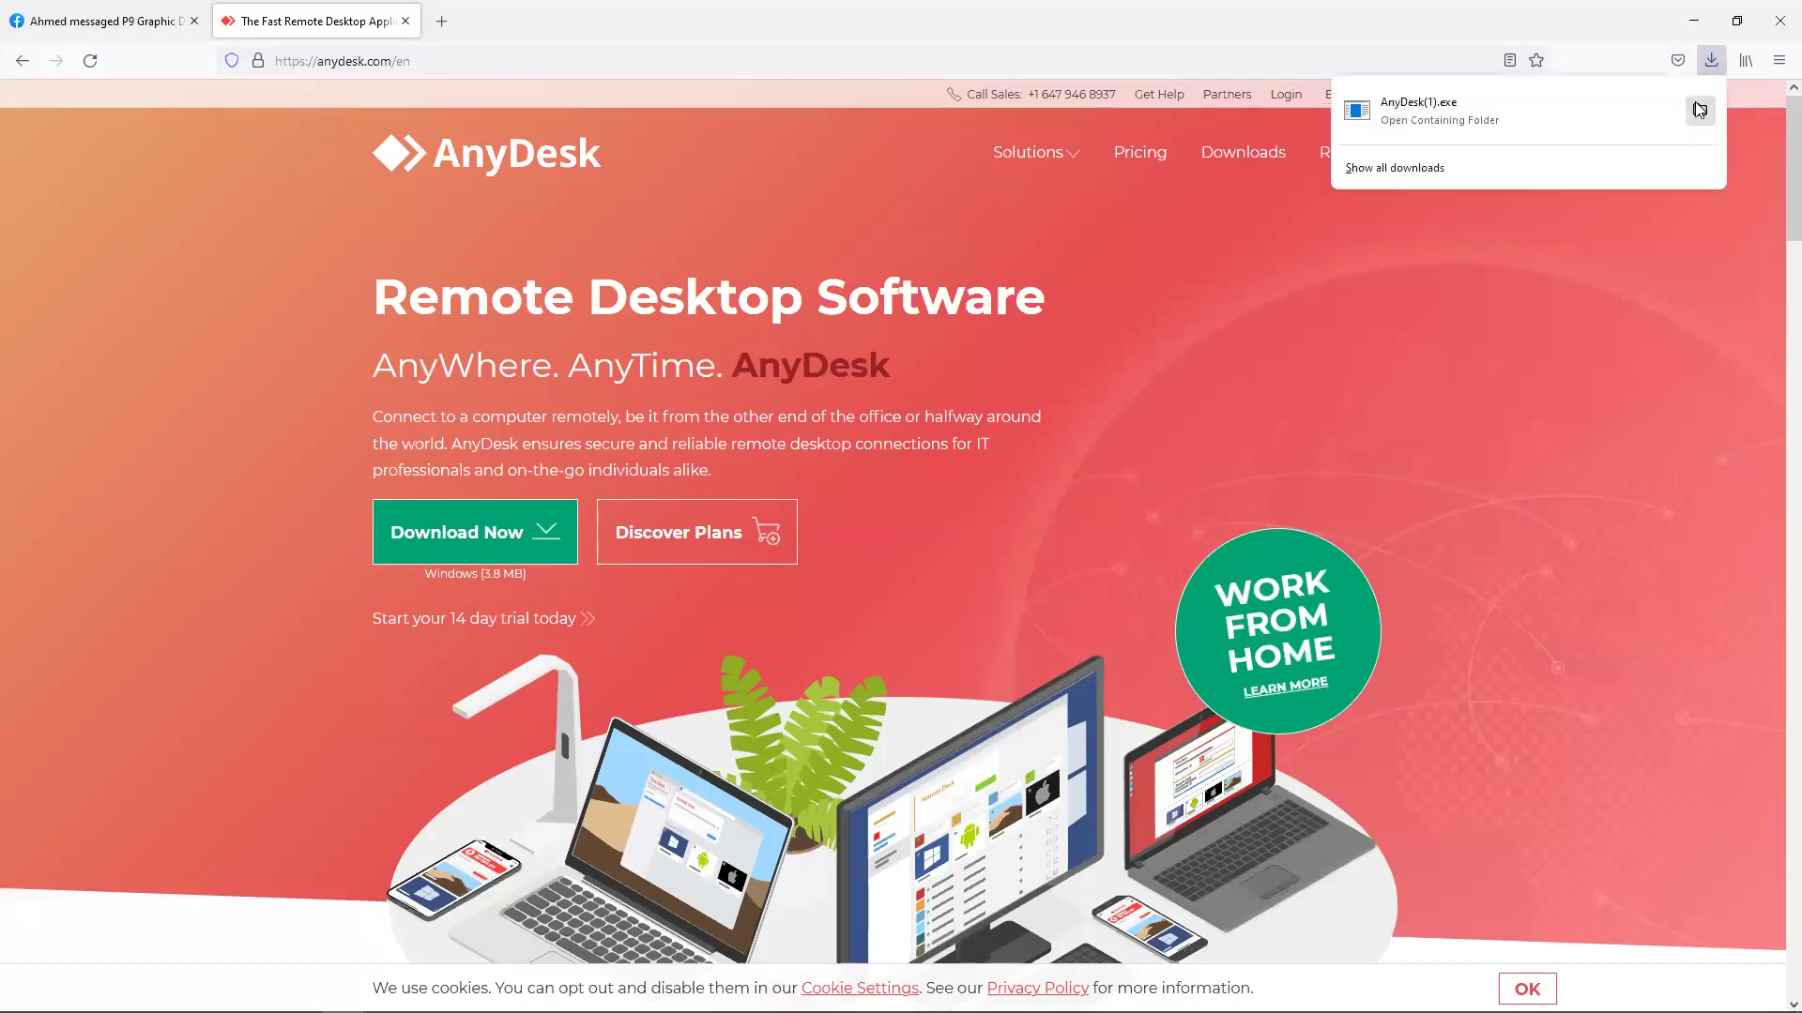
pyautogui.click(1609, 54)
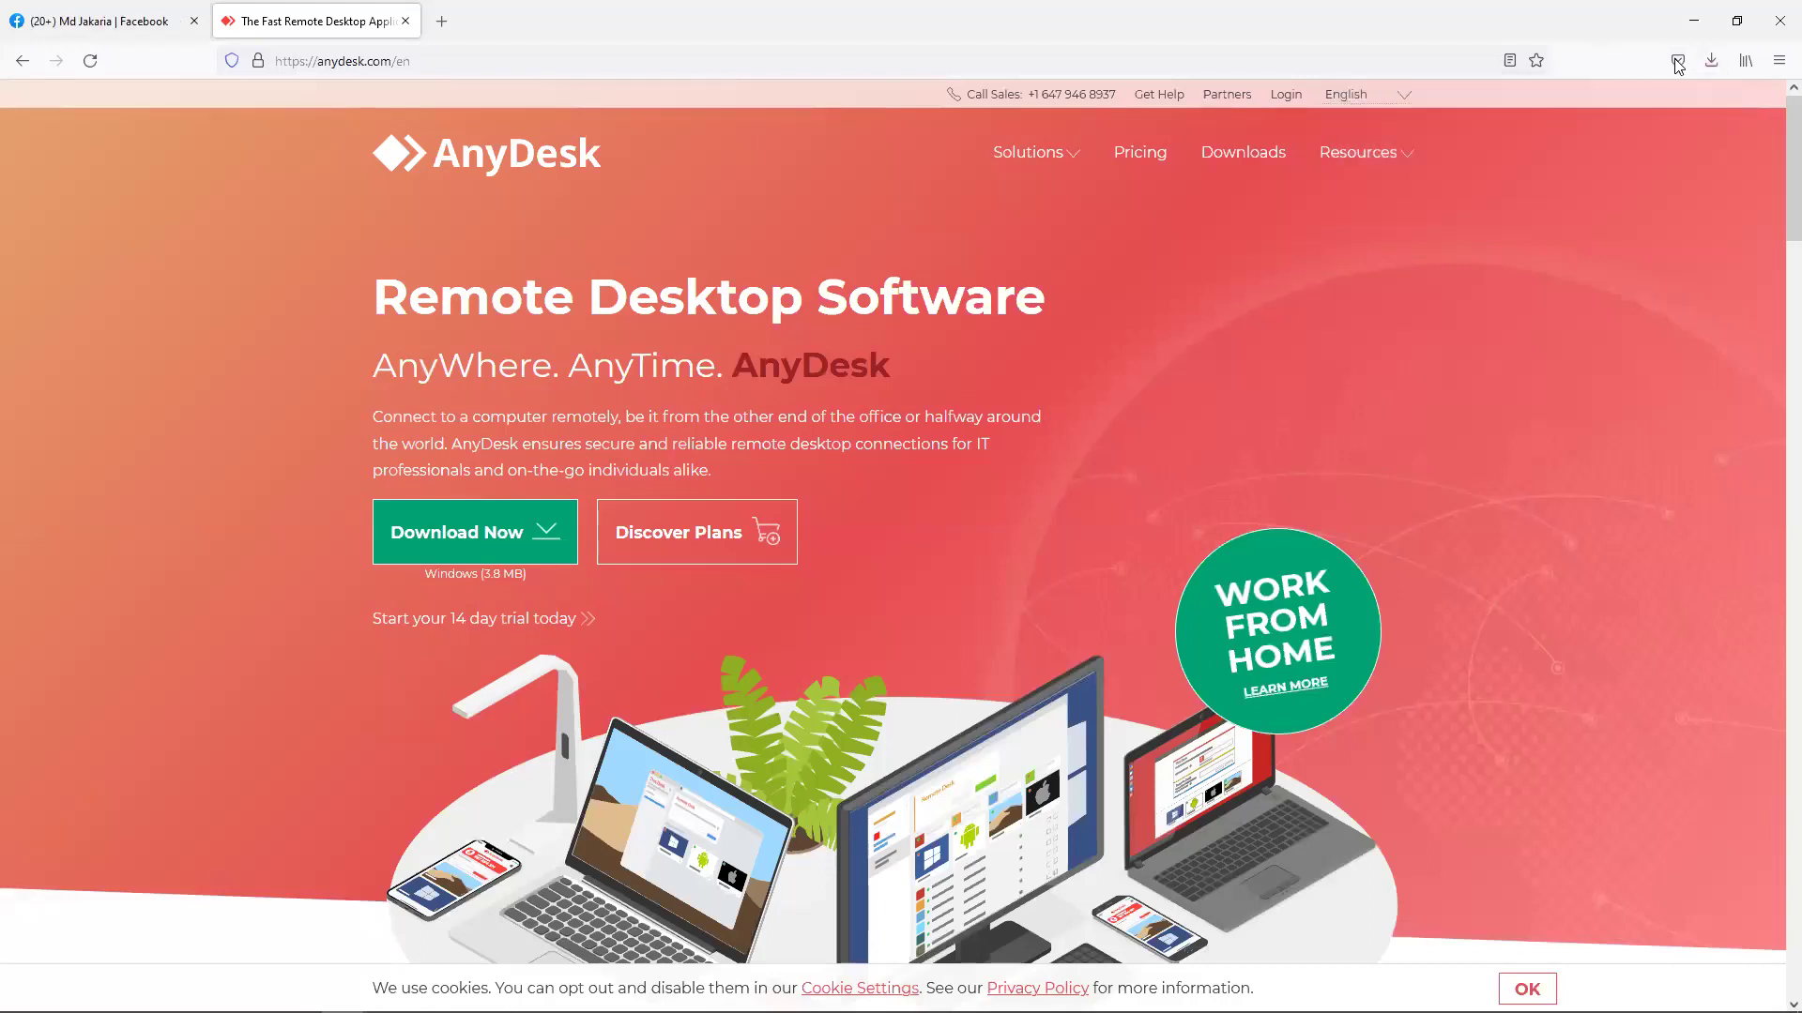
pyautogui.click(1779, 60)
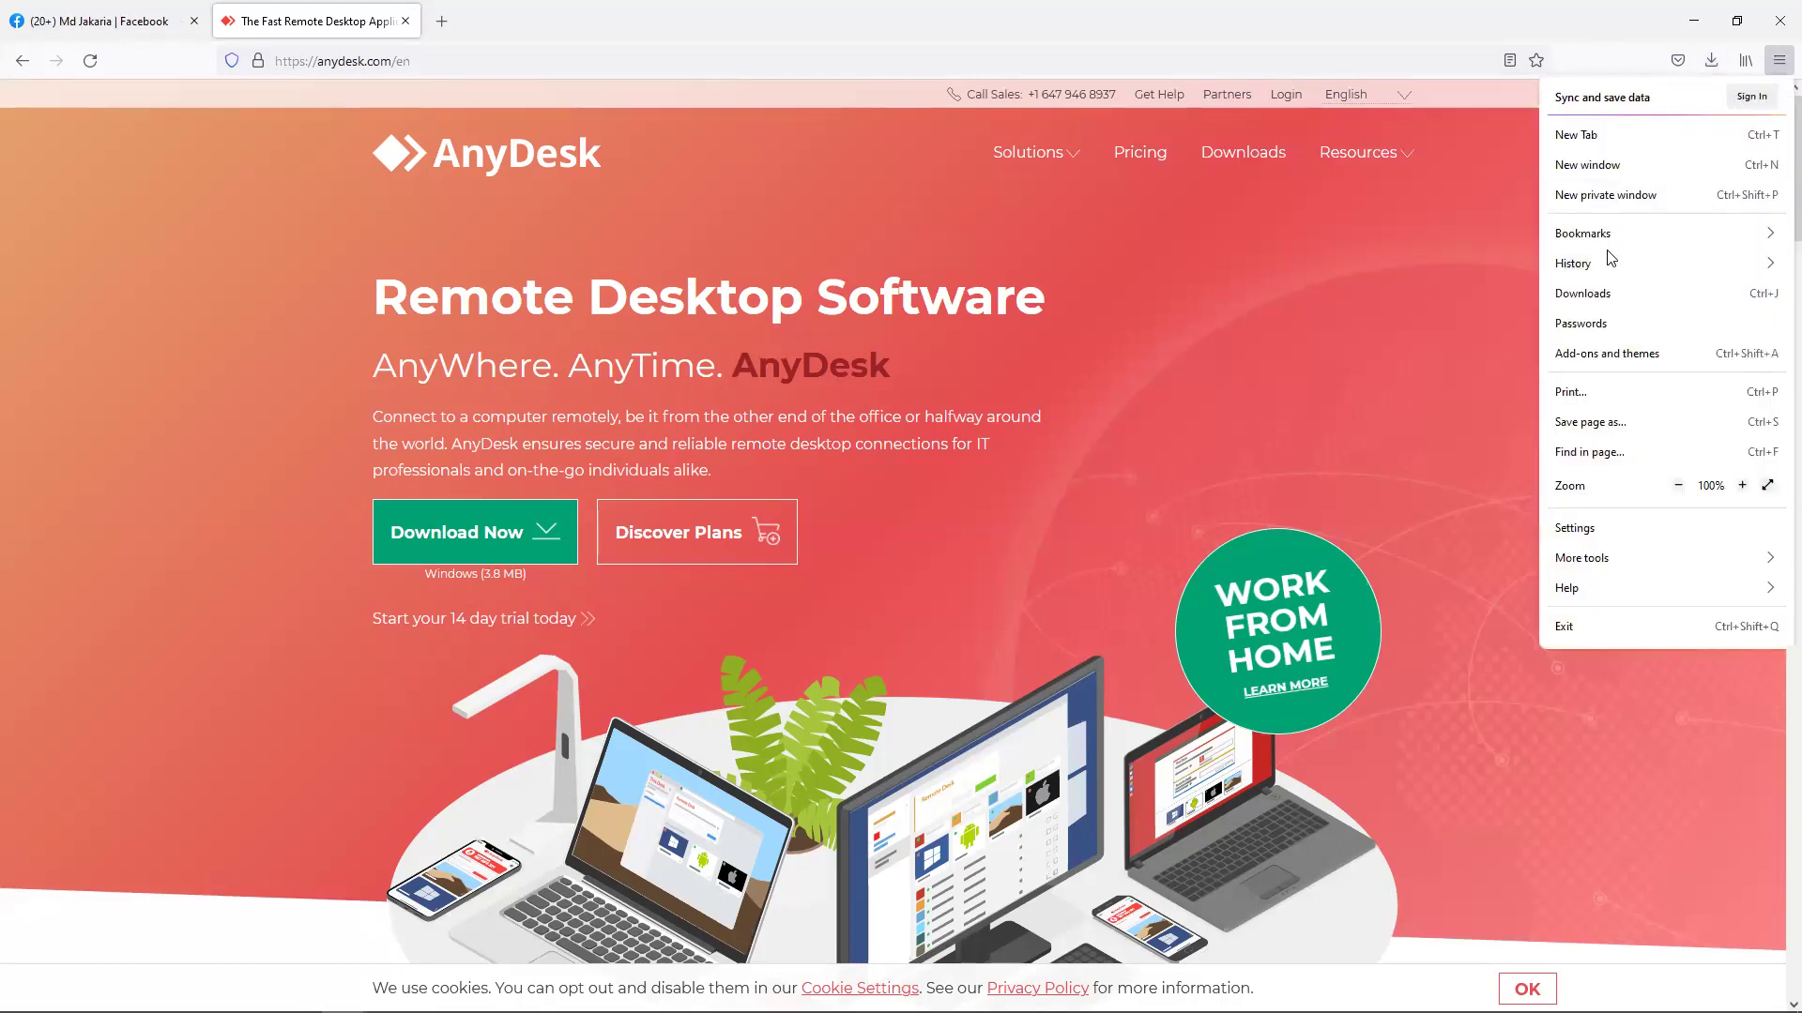
pyautogui.click(1670, 293)
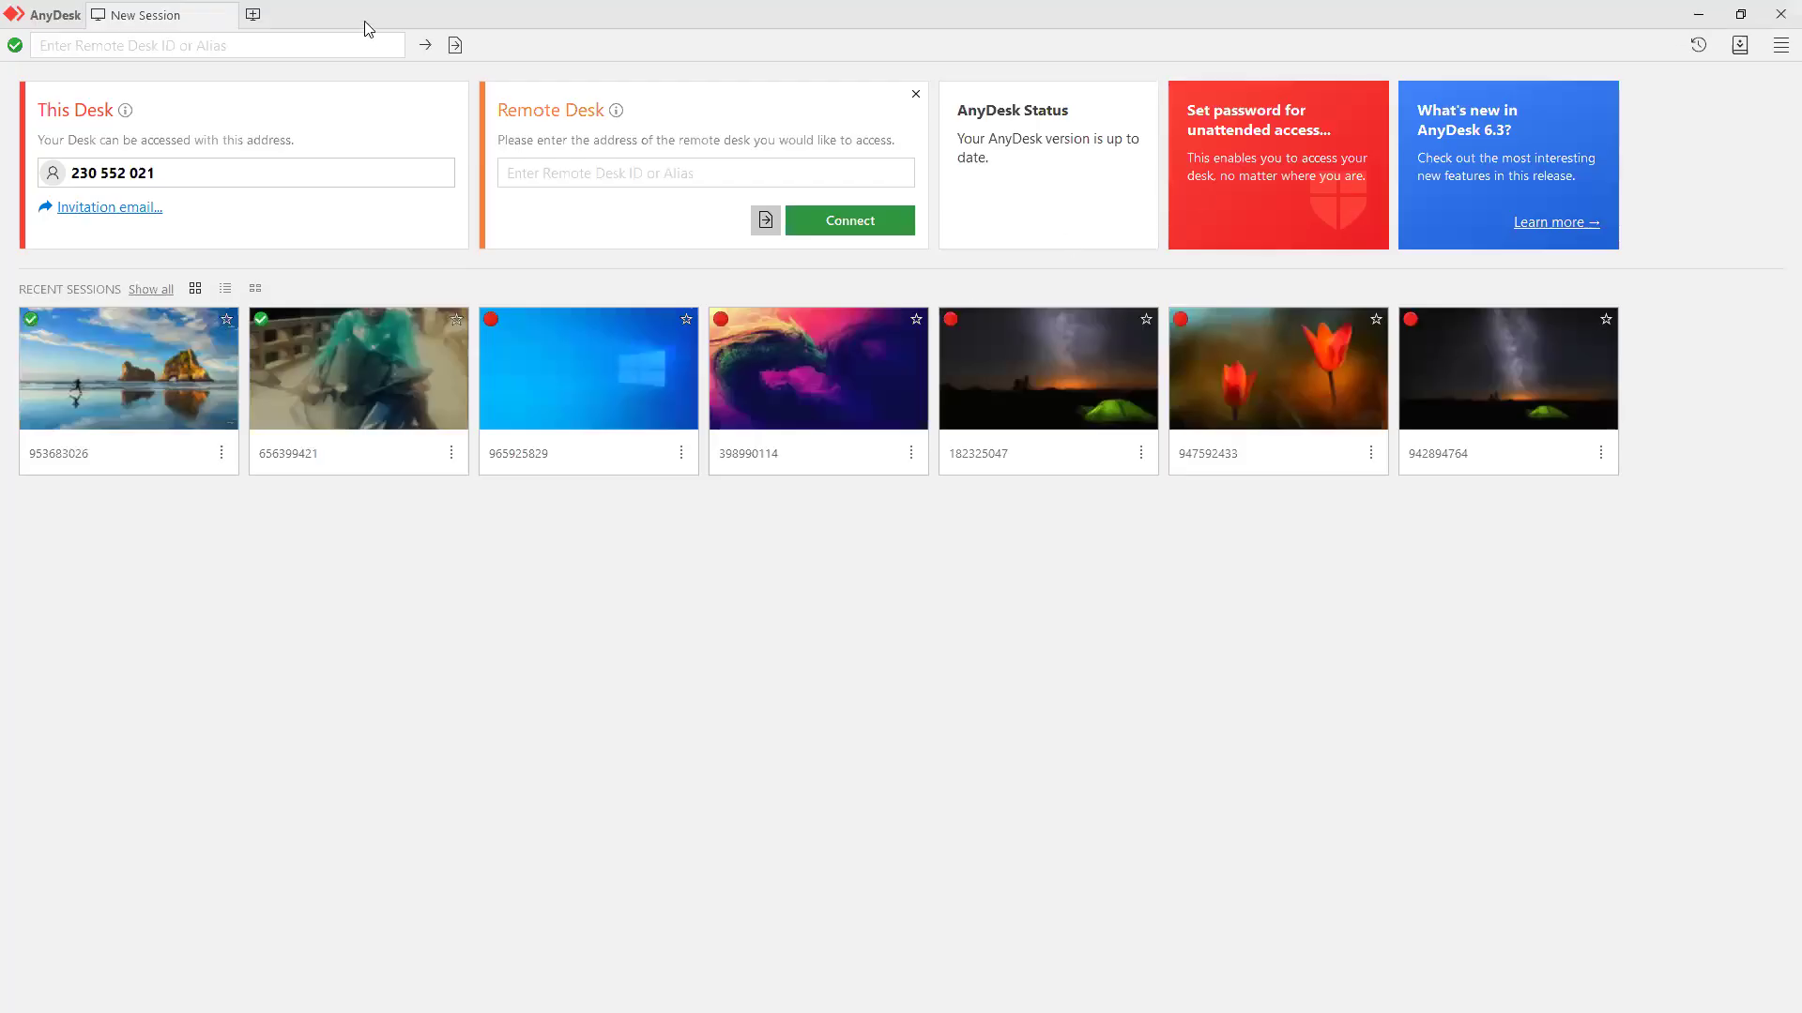
# Restore the AnyDesk window to a smaller size and select its This Desk address.
pyautogui.doubleClick(376, 19)
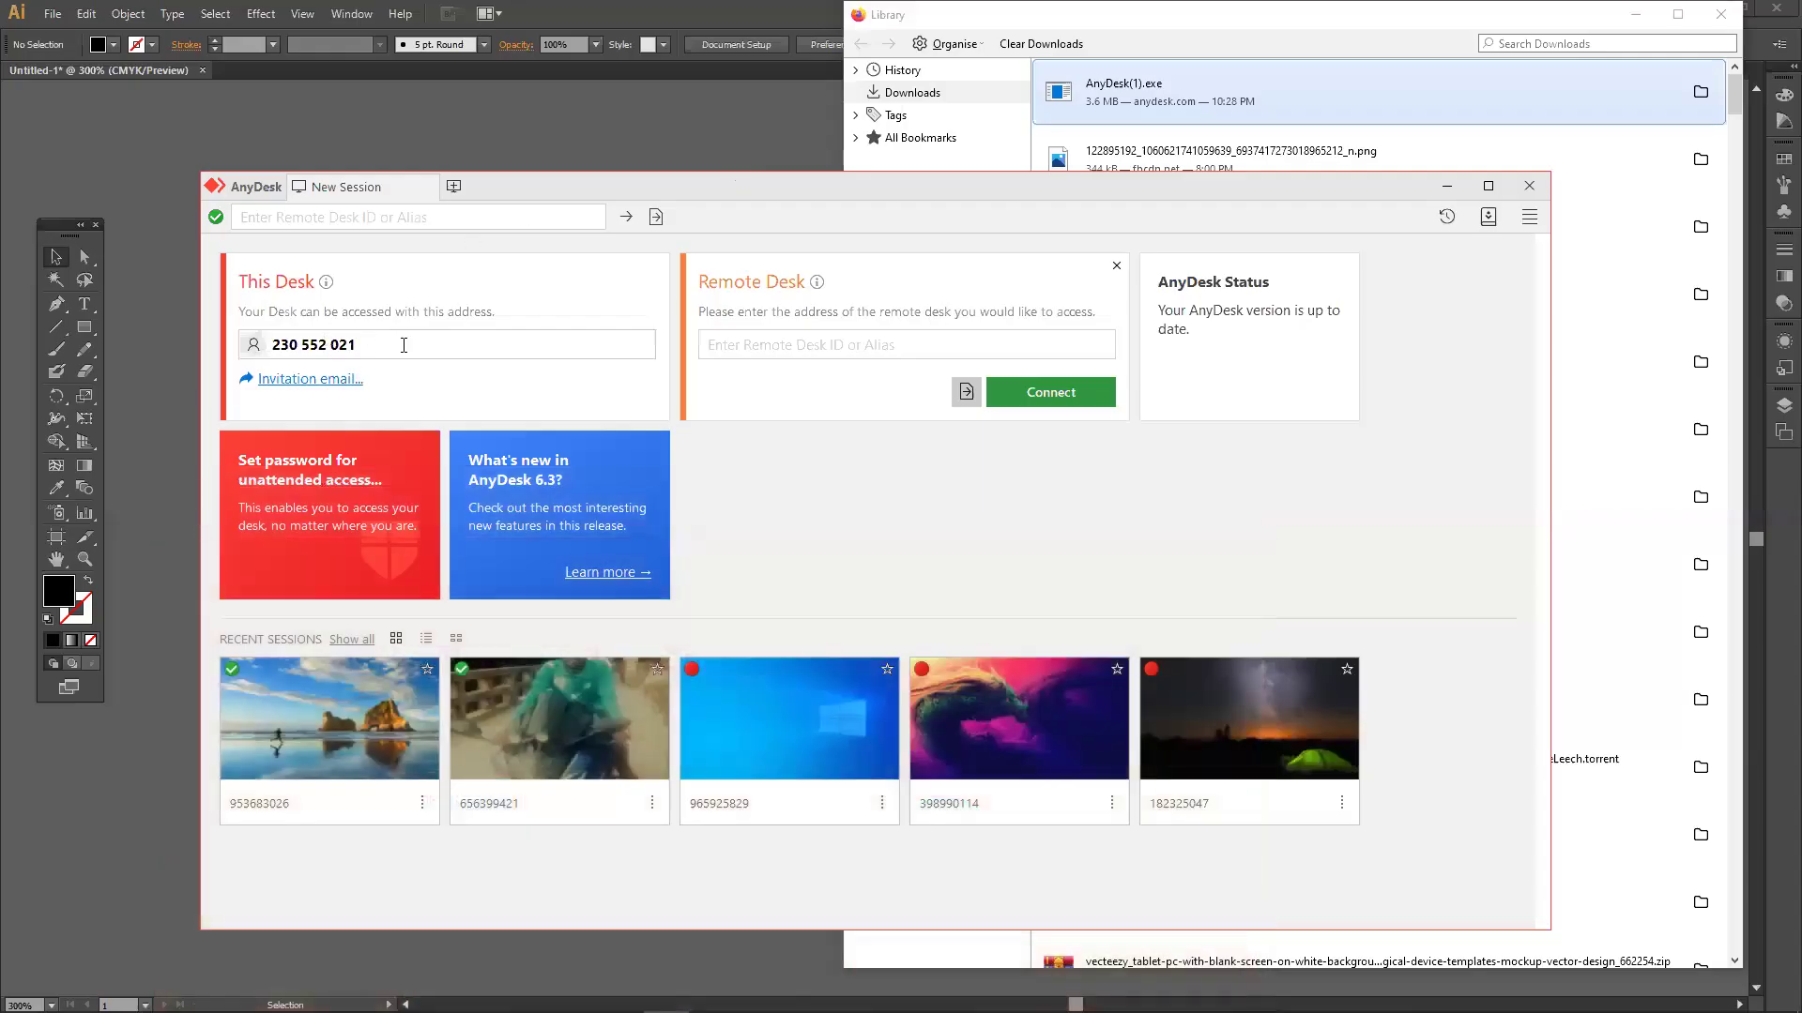
pyautogui.moveTo(394, 345); pyautogui.dragTo(271, 345)
pyautogui.click(279, 346)
pyautogui.click(392, 346)
pyautogui.moveTo(392, 346); pyautogui.dragTo(227, 345)
pyautogui.click(368, 340)
pyautogui.doubleClick(366, 344)
pyautogui.click(366, 344)
pyautogui.doubleClick(329, 344)
pyautogui.click(336, 343)
pyautogui.doubleClick(345, 340)
pyautogui.click(254, 338)
pyautogui.doubleClick(250, 336)
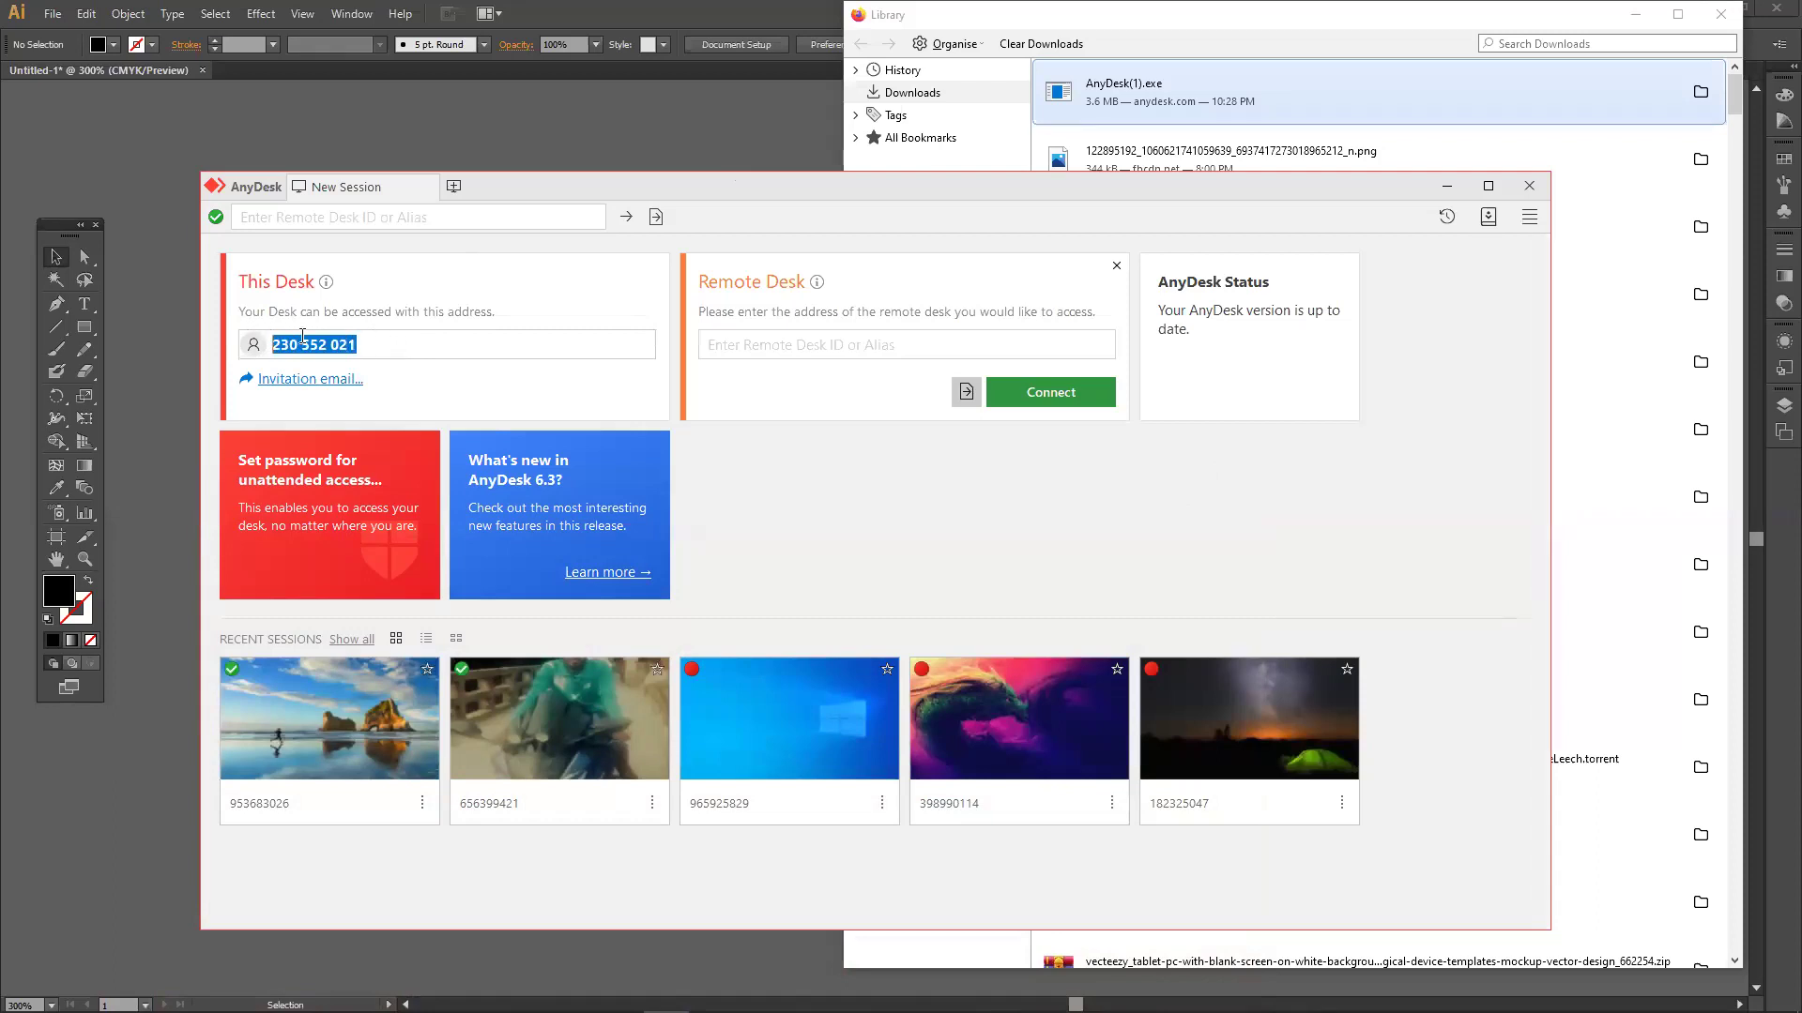
# Undo an accidental edit to the desk address, reselect it, then minimise AnyDesk and the Library.
pyautogui.click(397, 344)
pyautogui.moveTo(398, 344); pyautogui.dragTo(249, 344)
pyautogui.press('End')
pyautogui.press('BackSpace')
pyautogui.press('BackSpace')
pyautogui.press('BackSpace')
pyautogui.press('BackSpace')
pyautogui.press('BackSpace')
pyautogui.press('BackSpace')
pyautogui.press('BackSpace')
pyautogui.press('BackSpace')
pyautogui.press('BackSpace')
pyautogui.press('BackSpace')
pyautogui.press('BackSpace')
pyautogui.hotkey('ctrl', 'z')
pyautogui.moveTo(375, 344); pyautogui.dragTo(254, 344)
pyautogui.click(390, 344)
pyautogui.moveTo(390, 344); pyautogui.dragTo(267, 350)
pyautogui.doubleClick(398, 343)
pyautogui.click(379, 343)
pyautogui.moveTo(379, 342); pyautogui.dragTo(263, 340)
pyautogui.click(1446, 185)
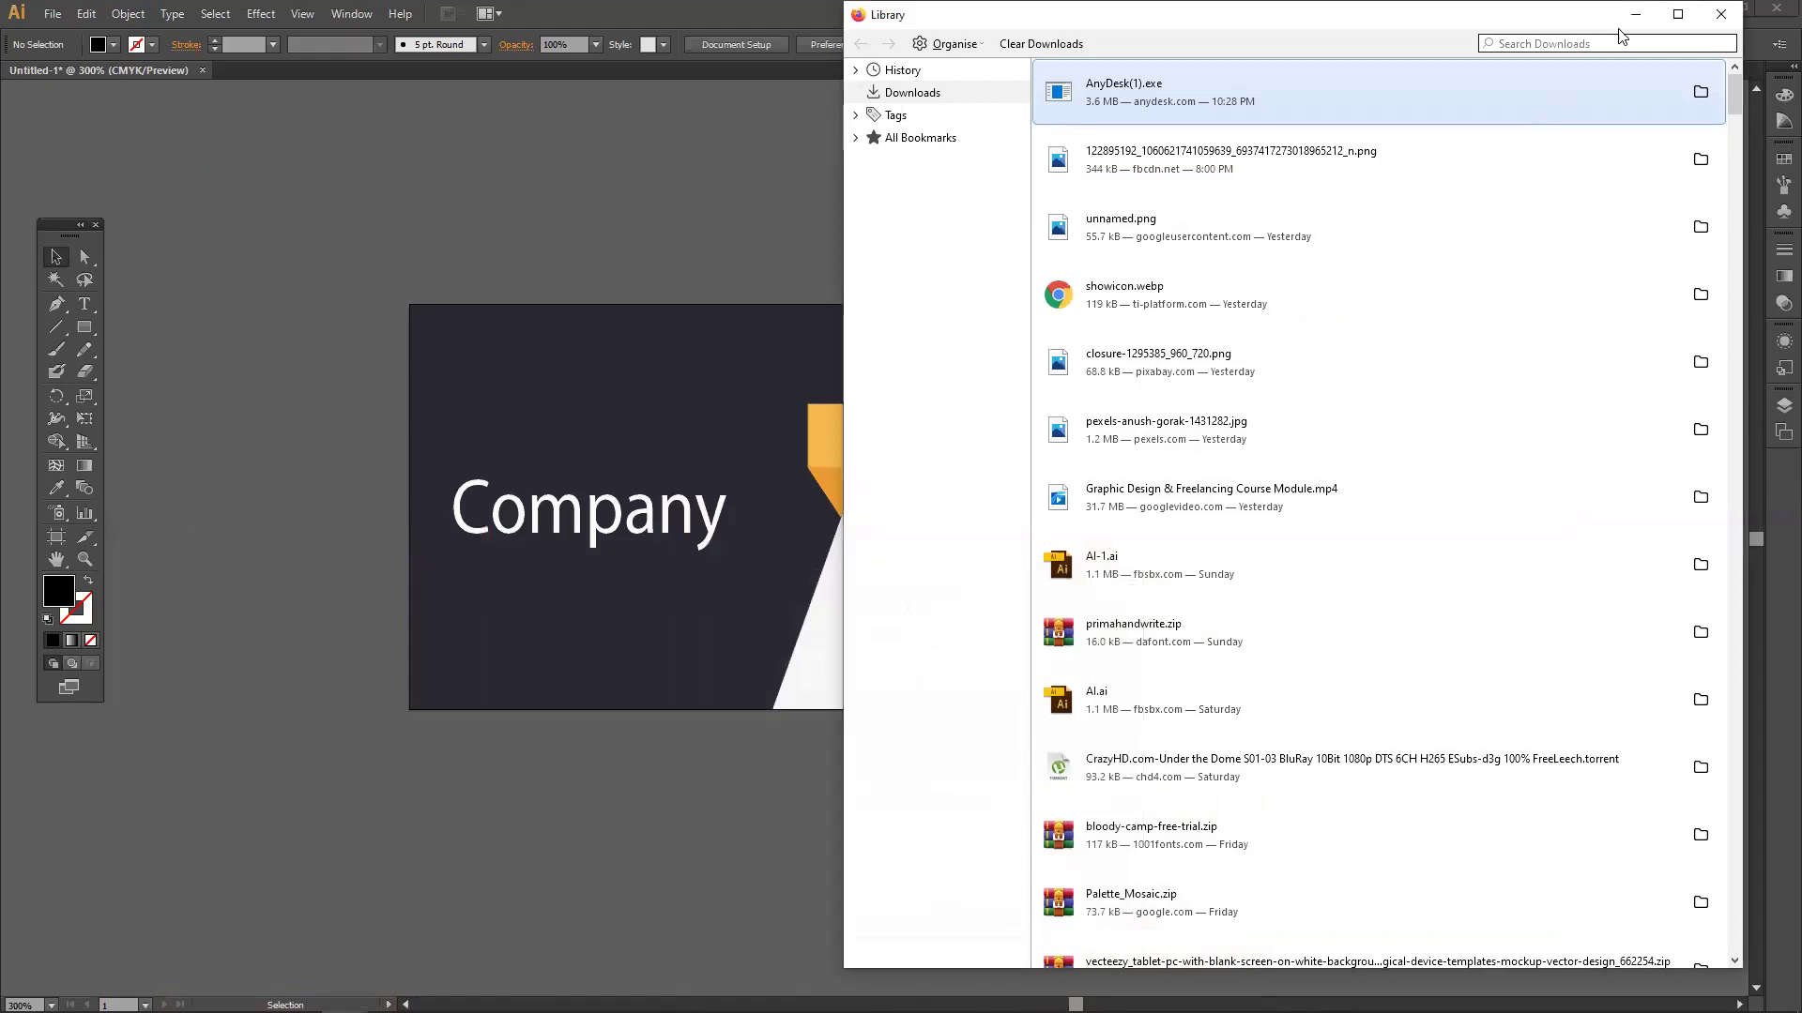
pyautogui.click(1634, 15)
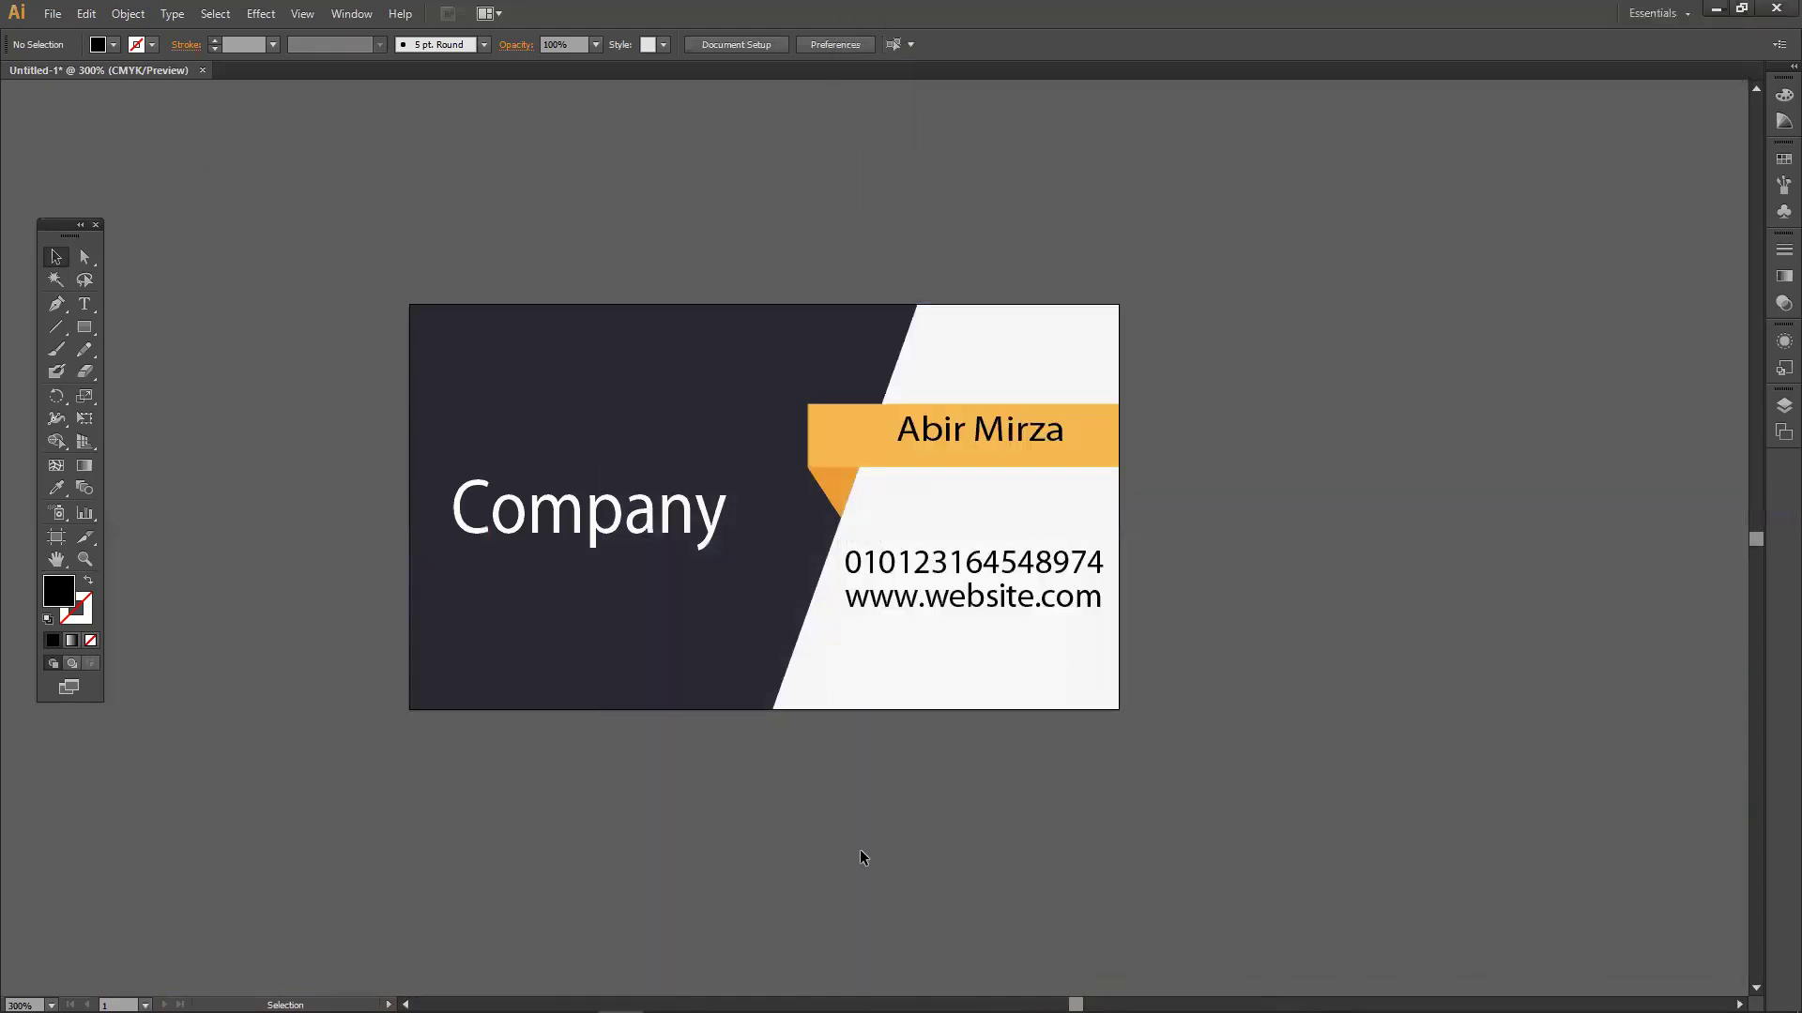
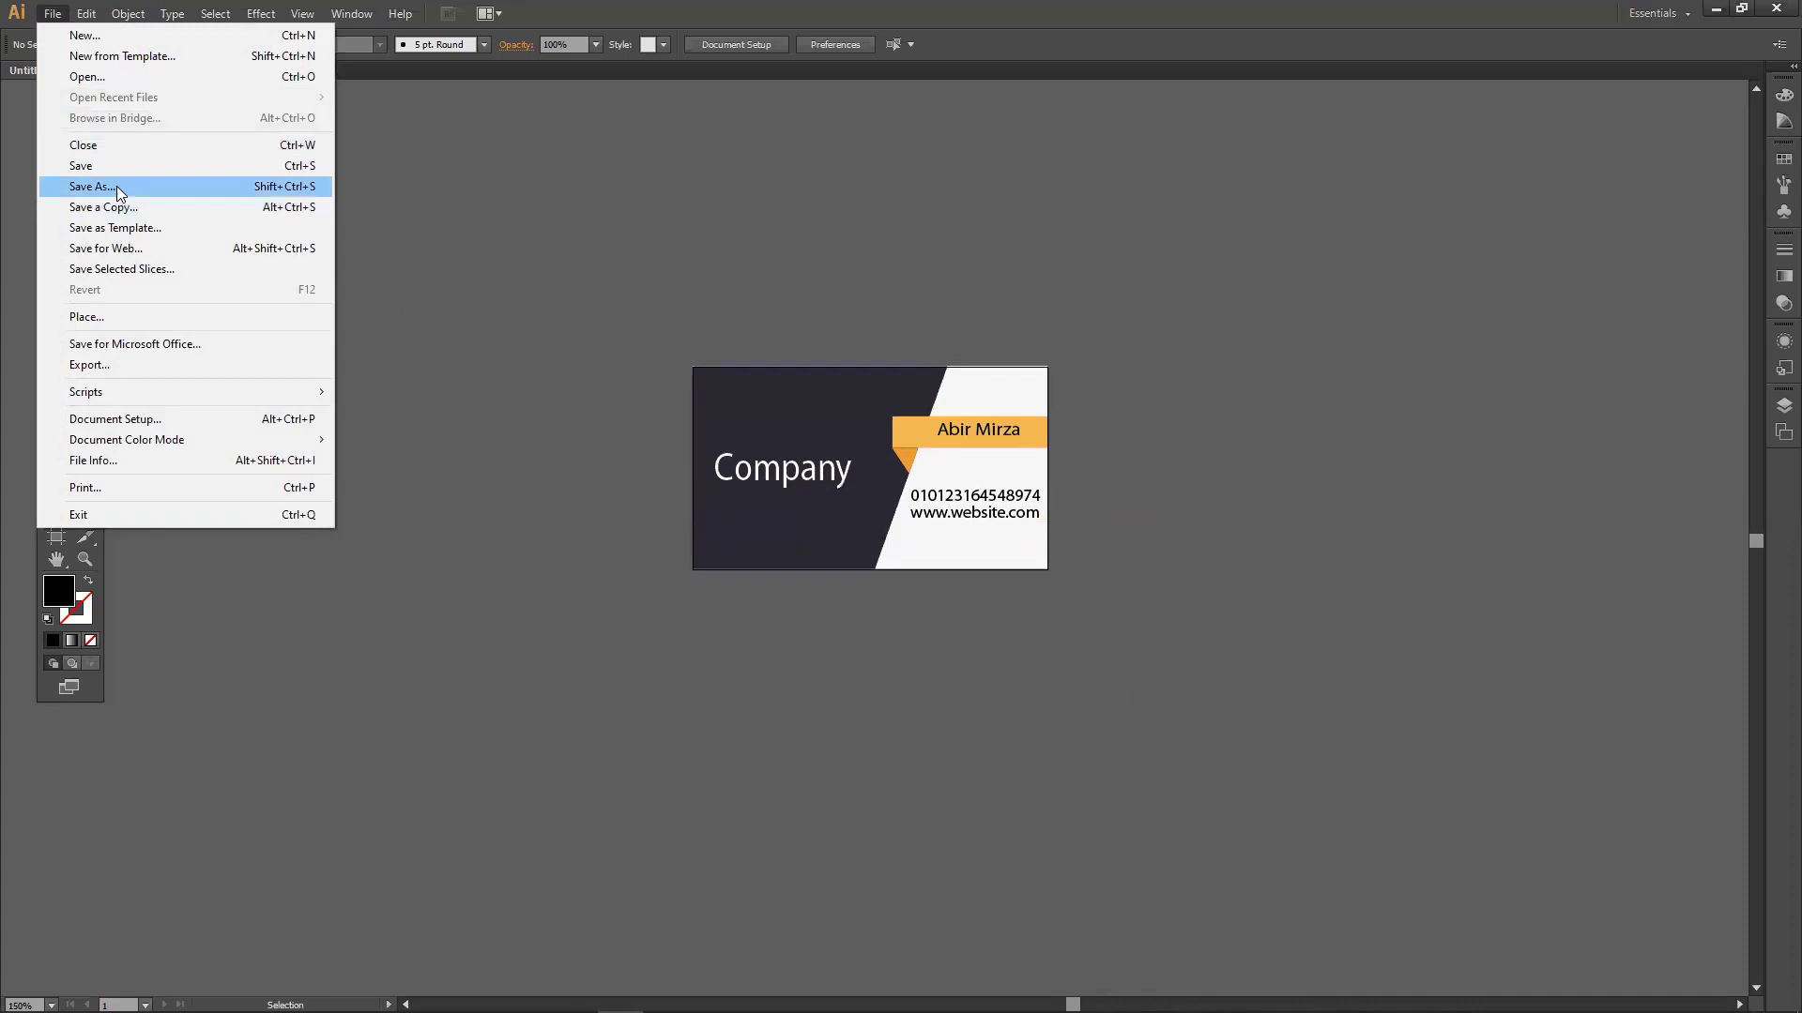
pyautogui.click(93, 185)
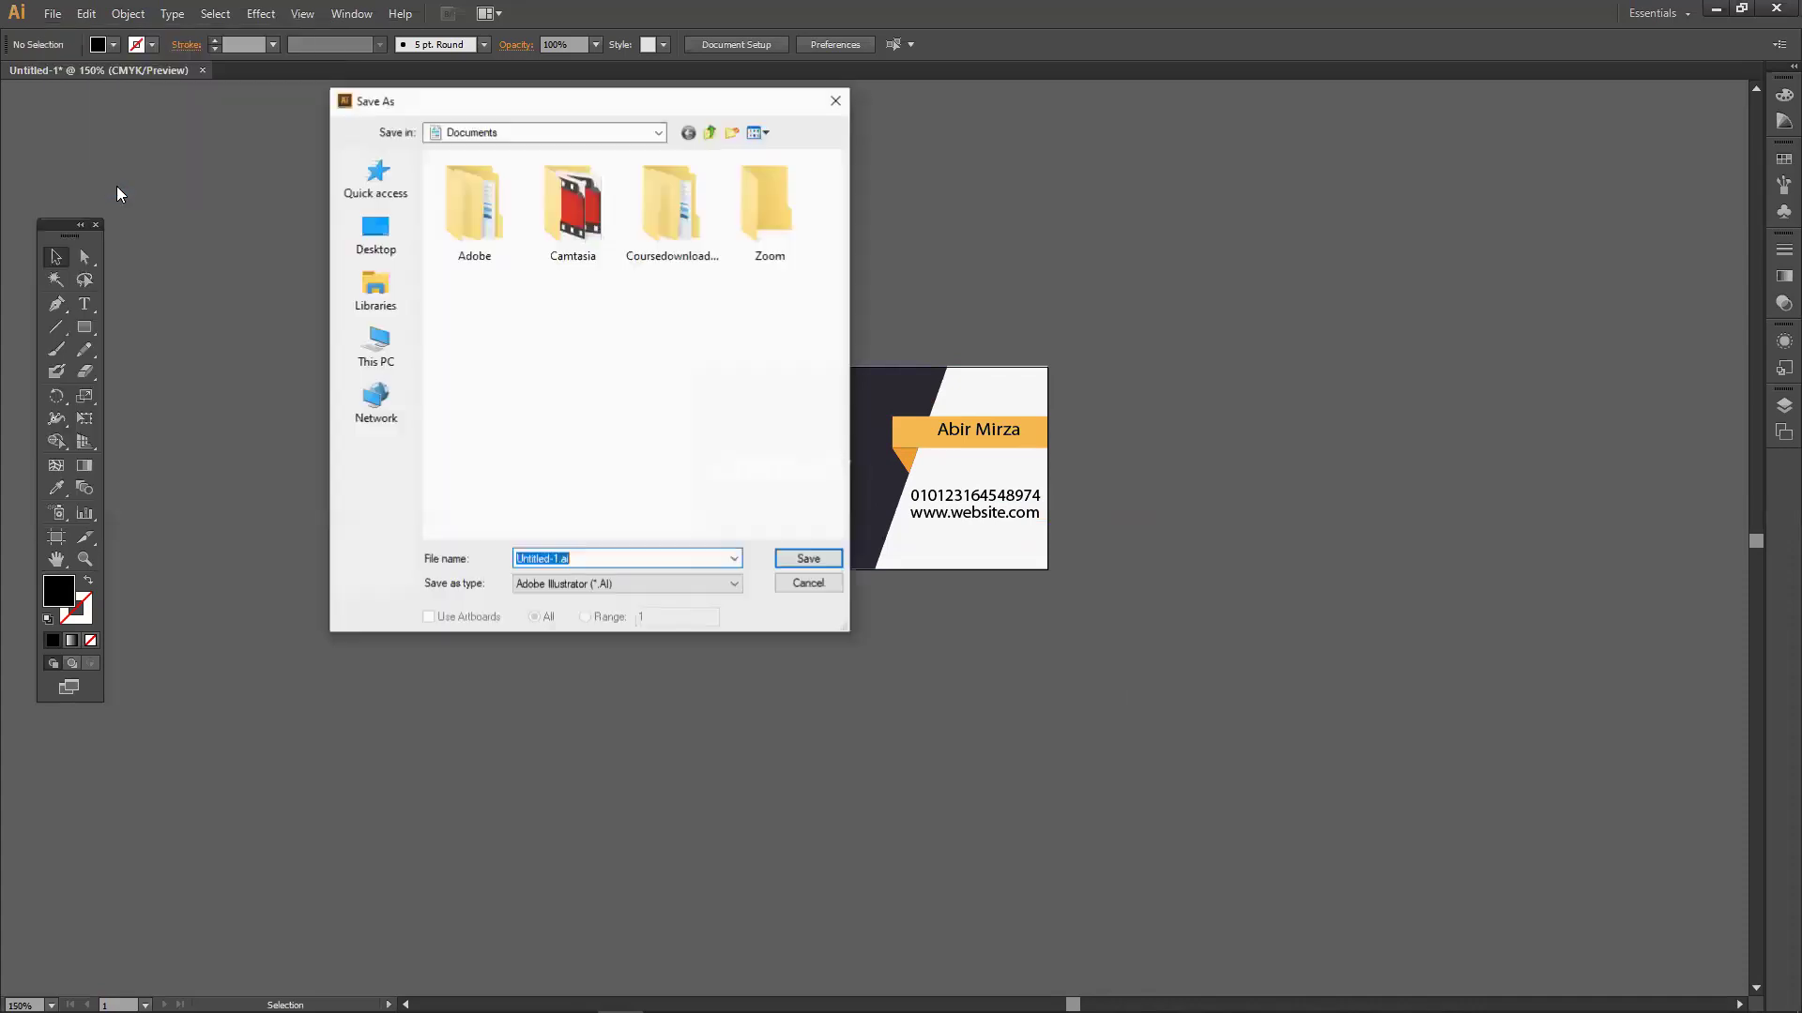
pyautogui.click(591, 584)
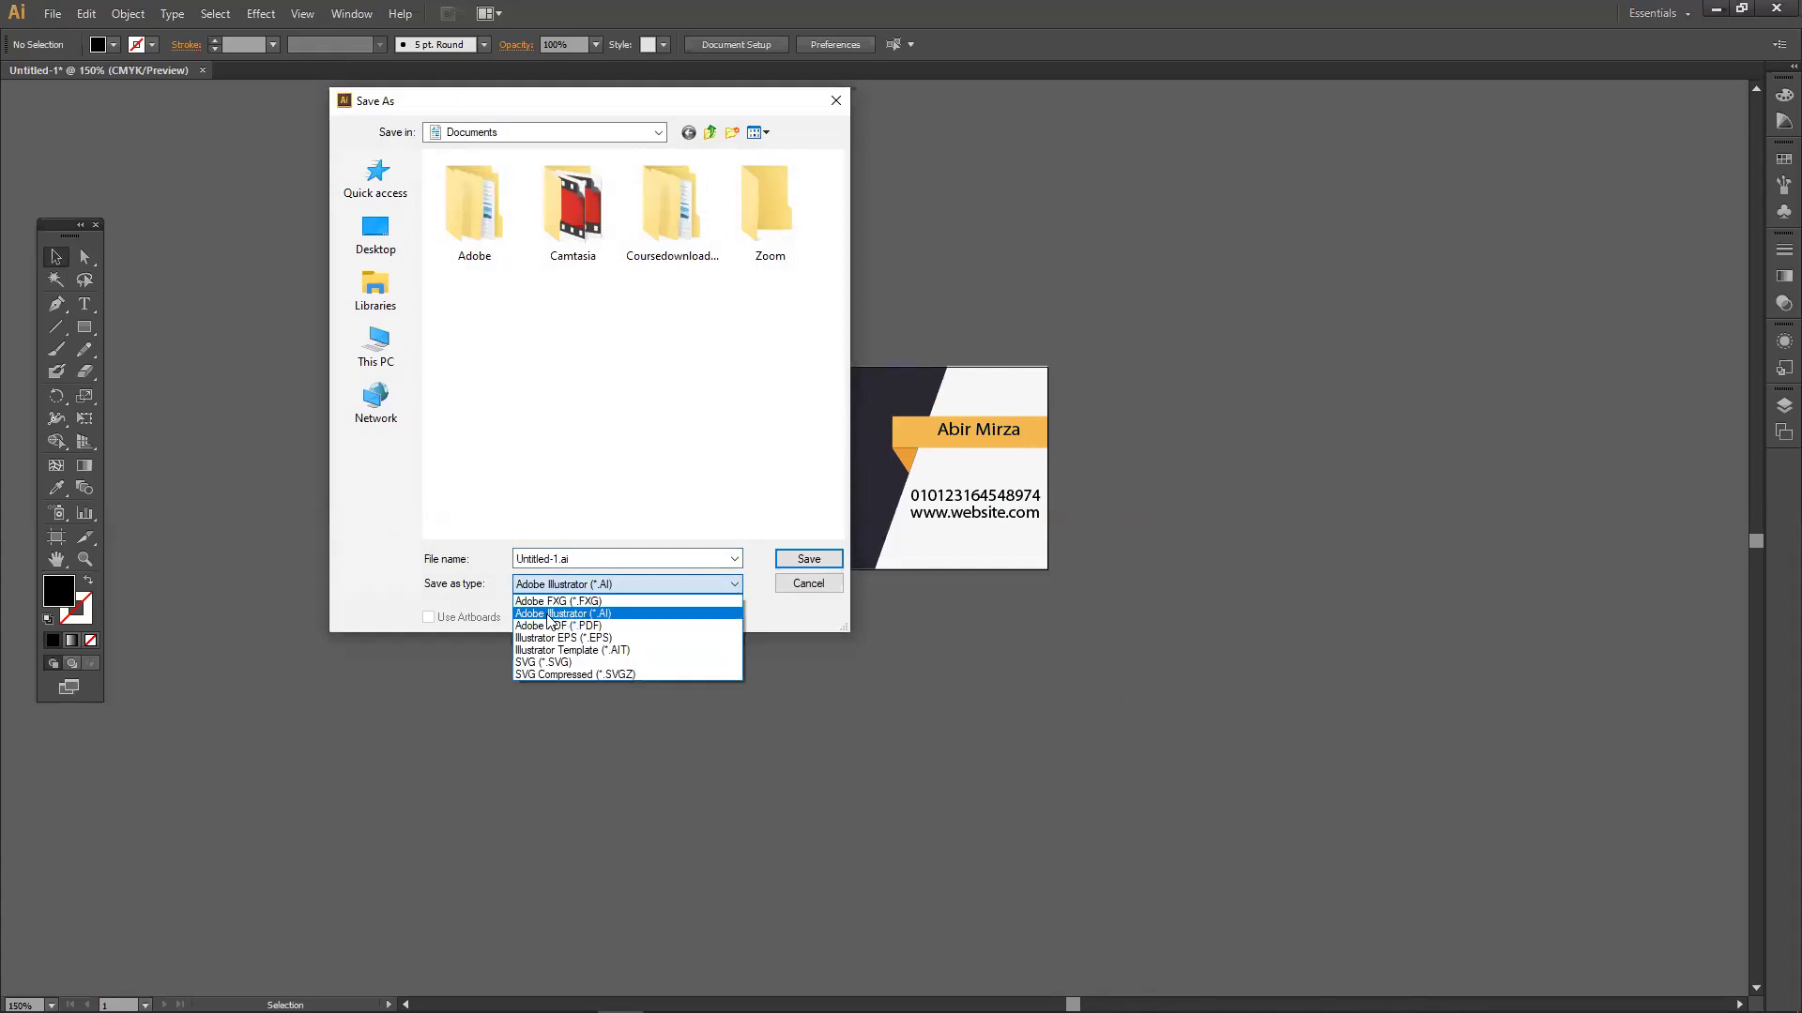
pyautogui.click(556, 616)
pyautogui.click(584, 562)
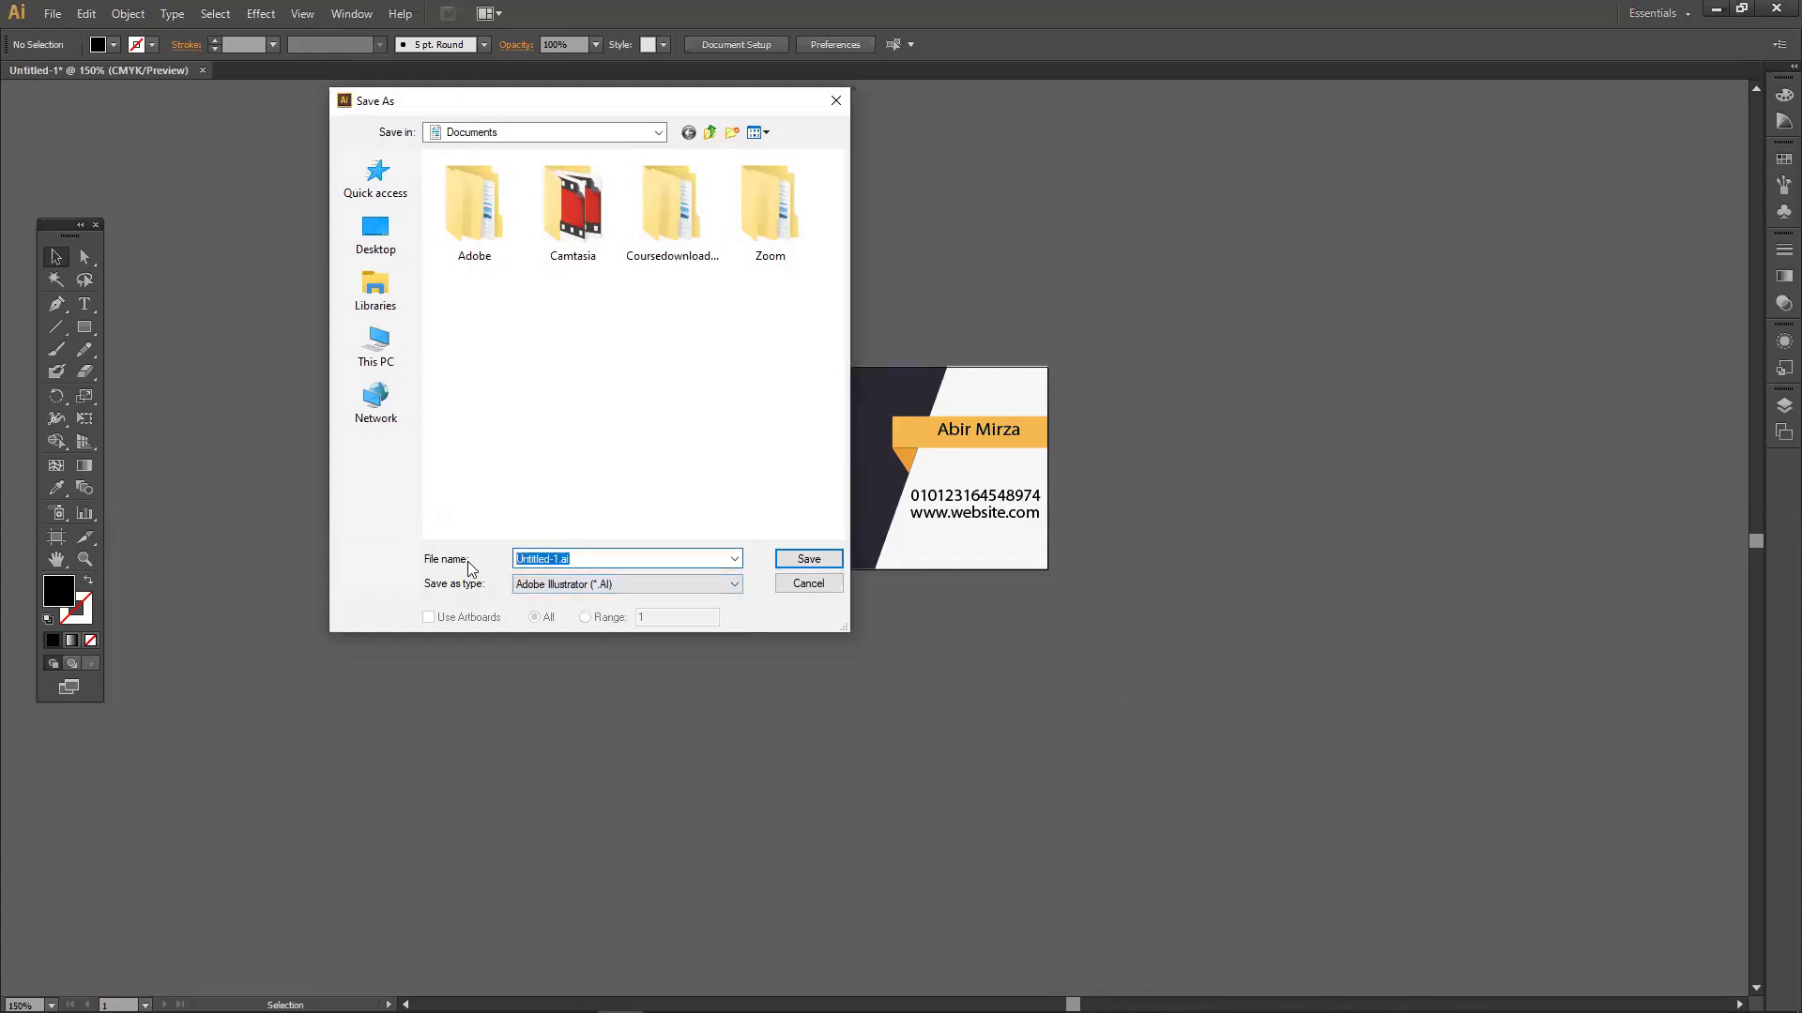
pyautogui.write('1stt')
pyautogui.click(376, 235)
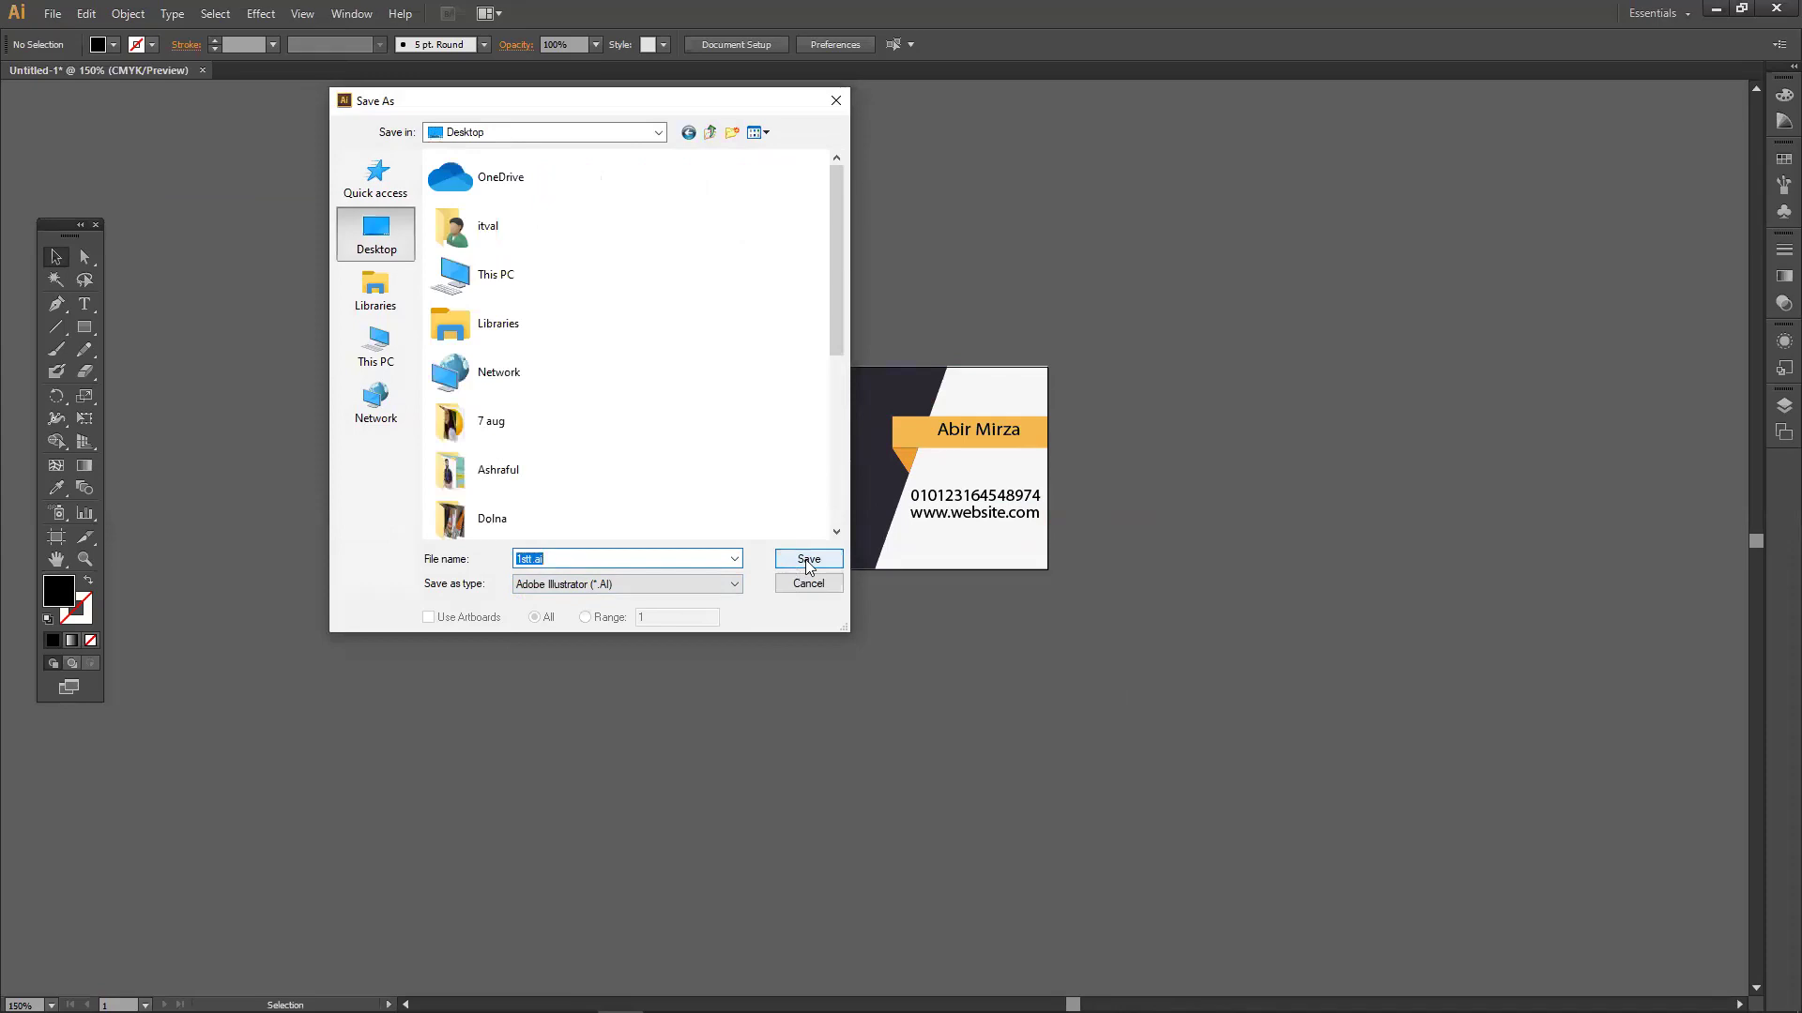
pyautogui.click(799, 566)
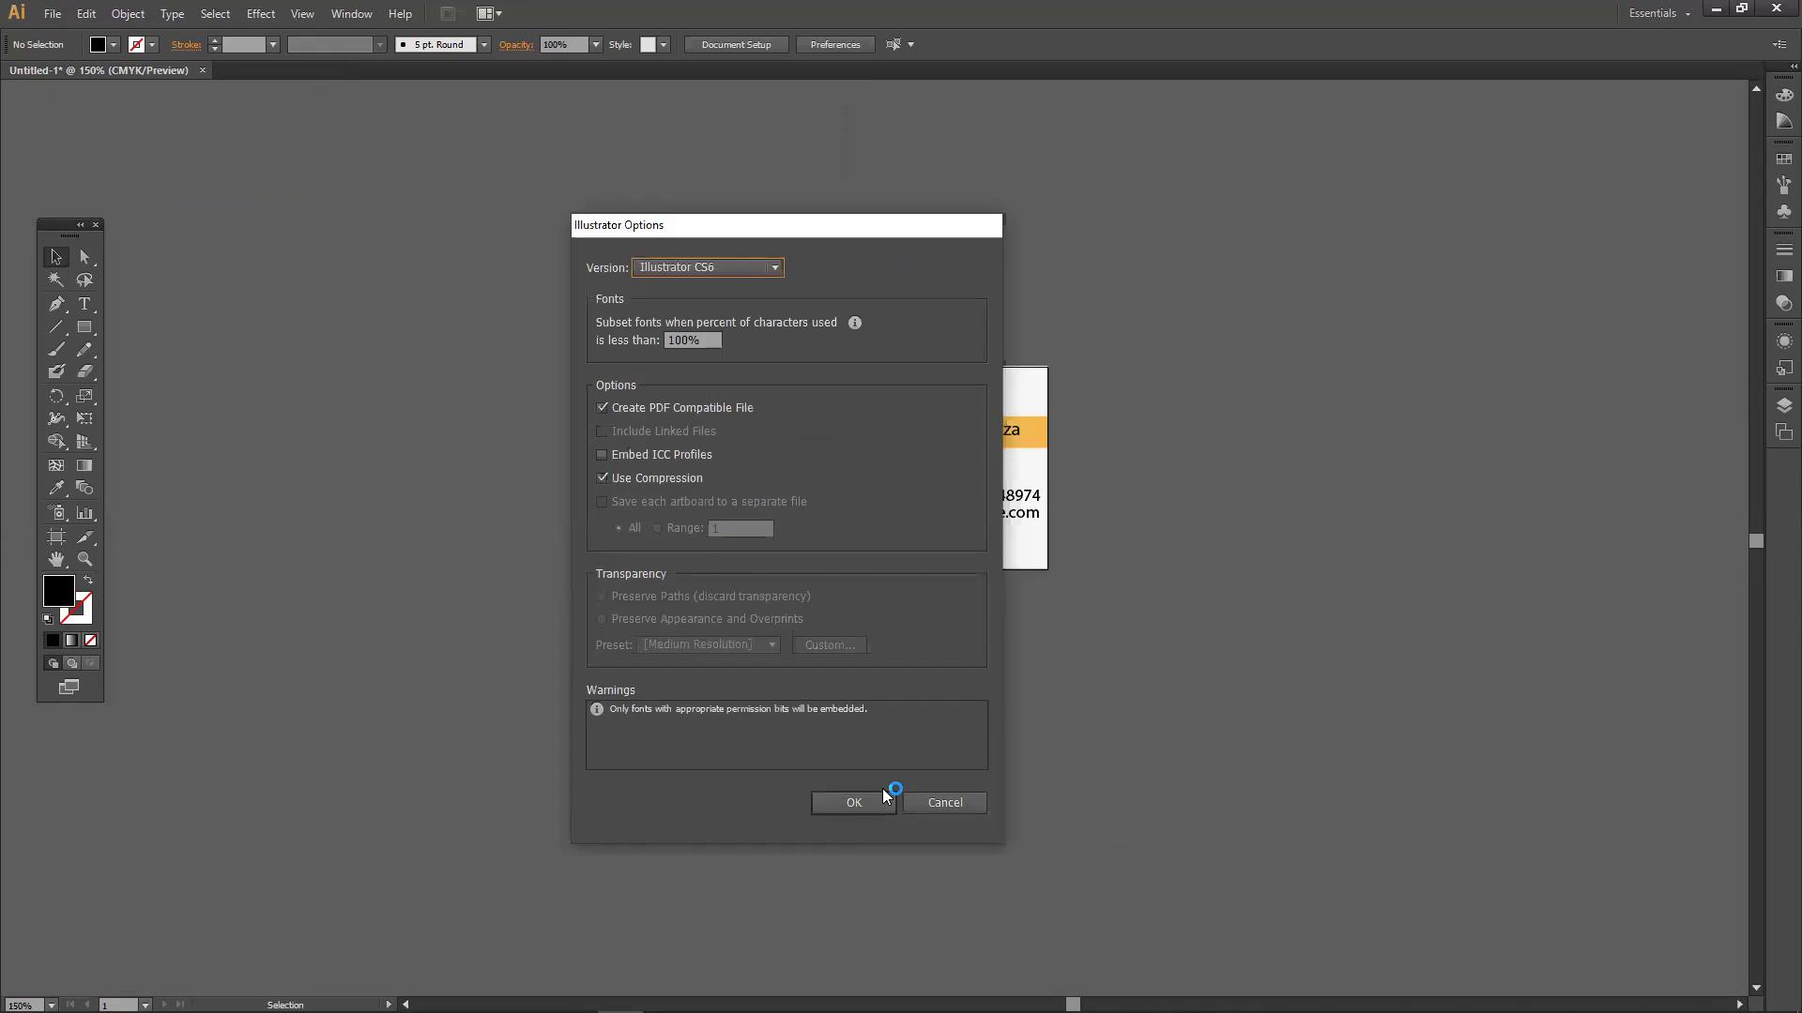
pyautogui.click(884, 800)
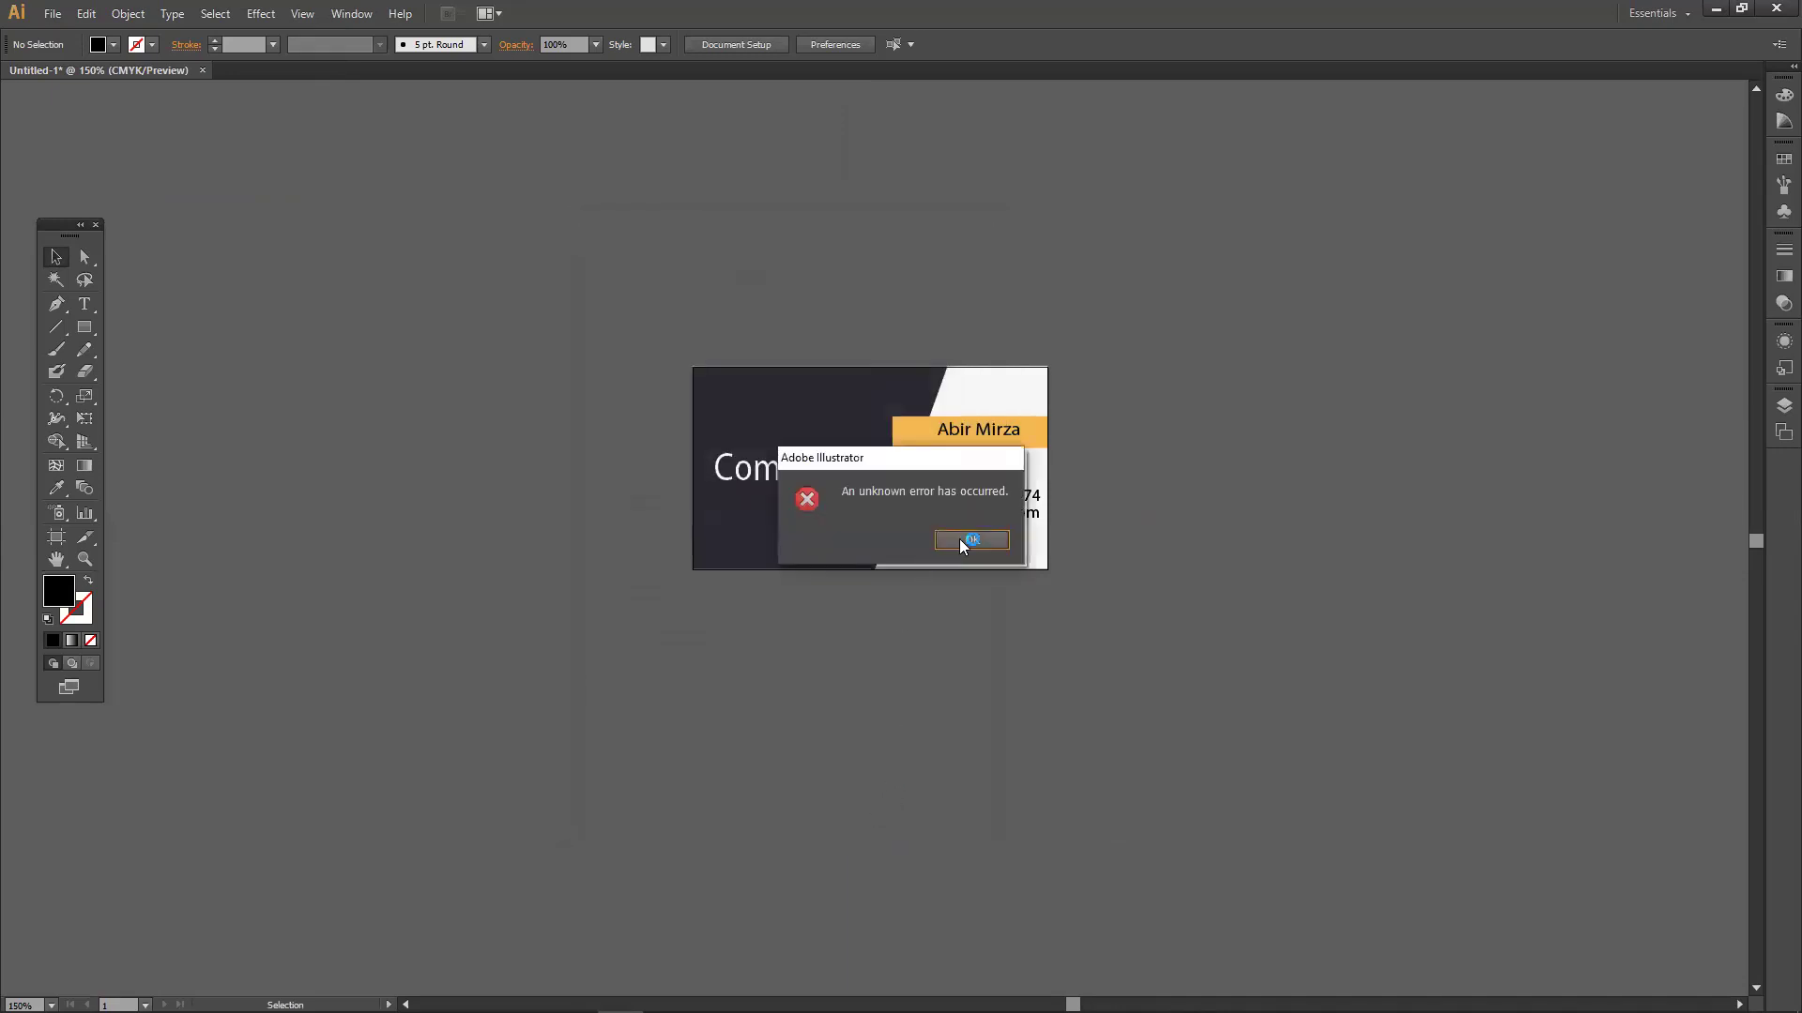
pyautogui.click(966, 544)
pyautogui.click(53, 15)
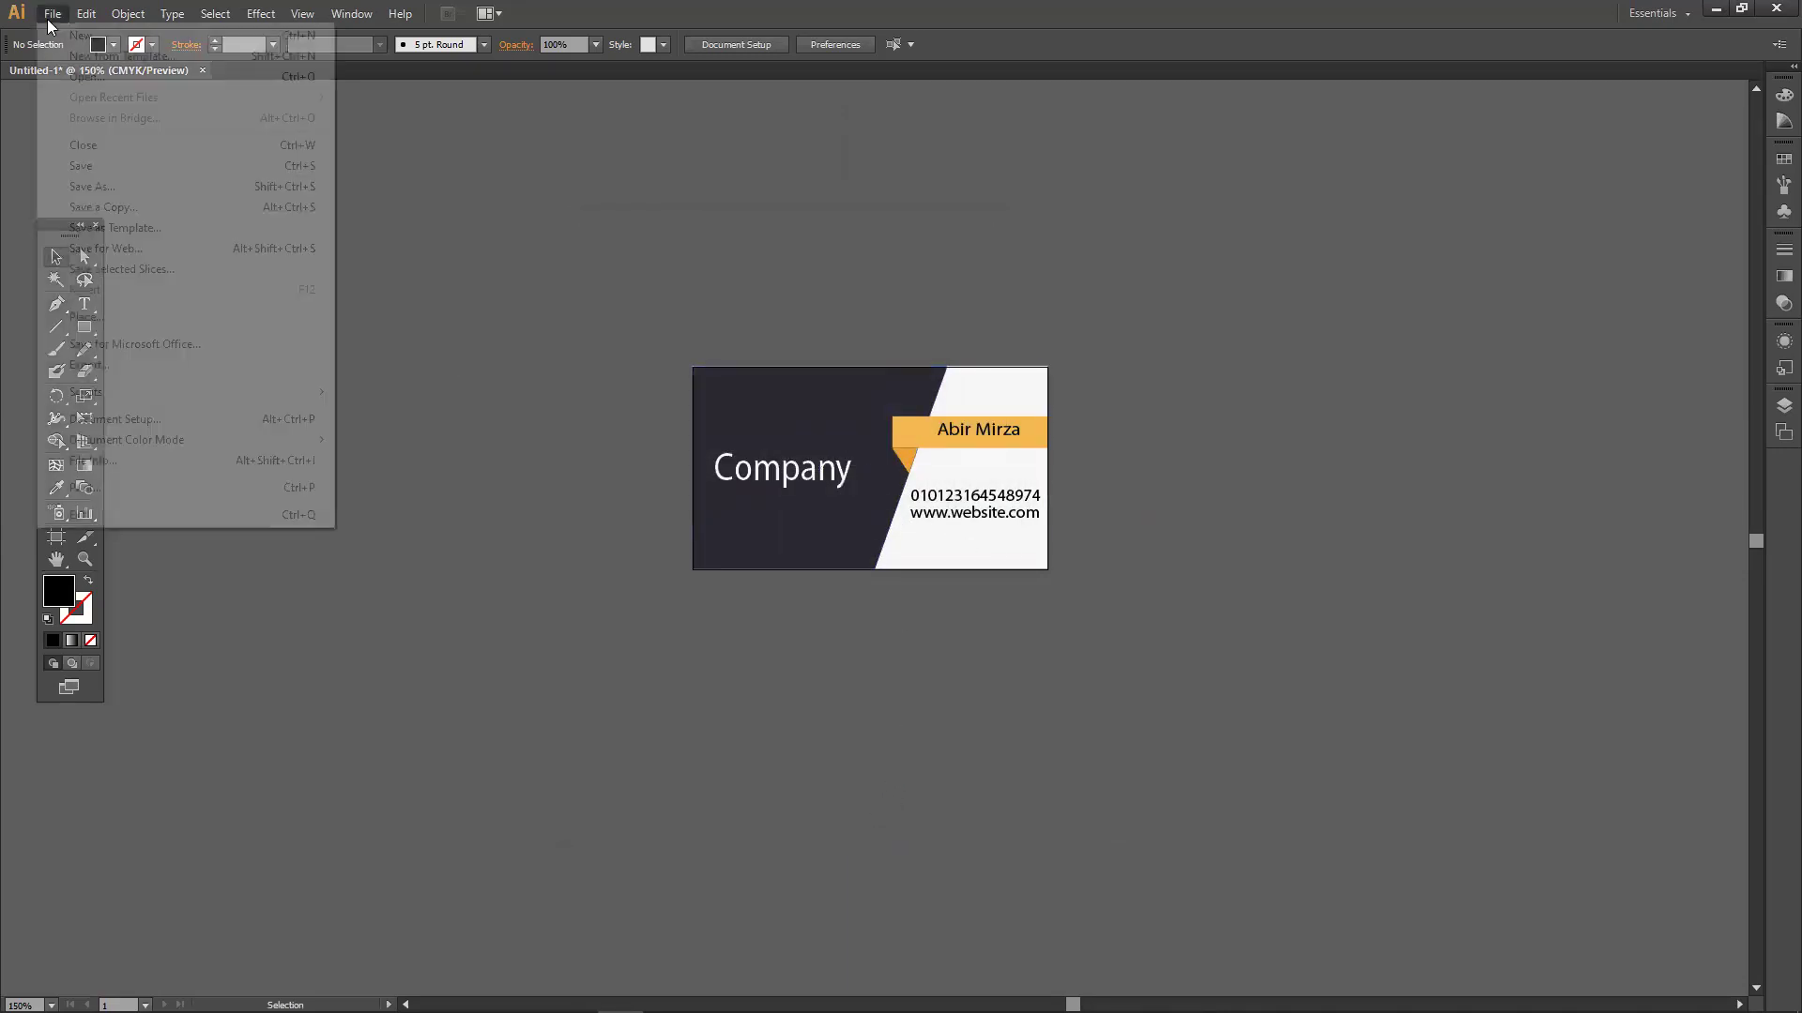
pyautogui.click(110, 189)
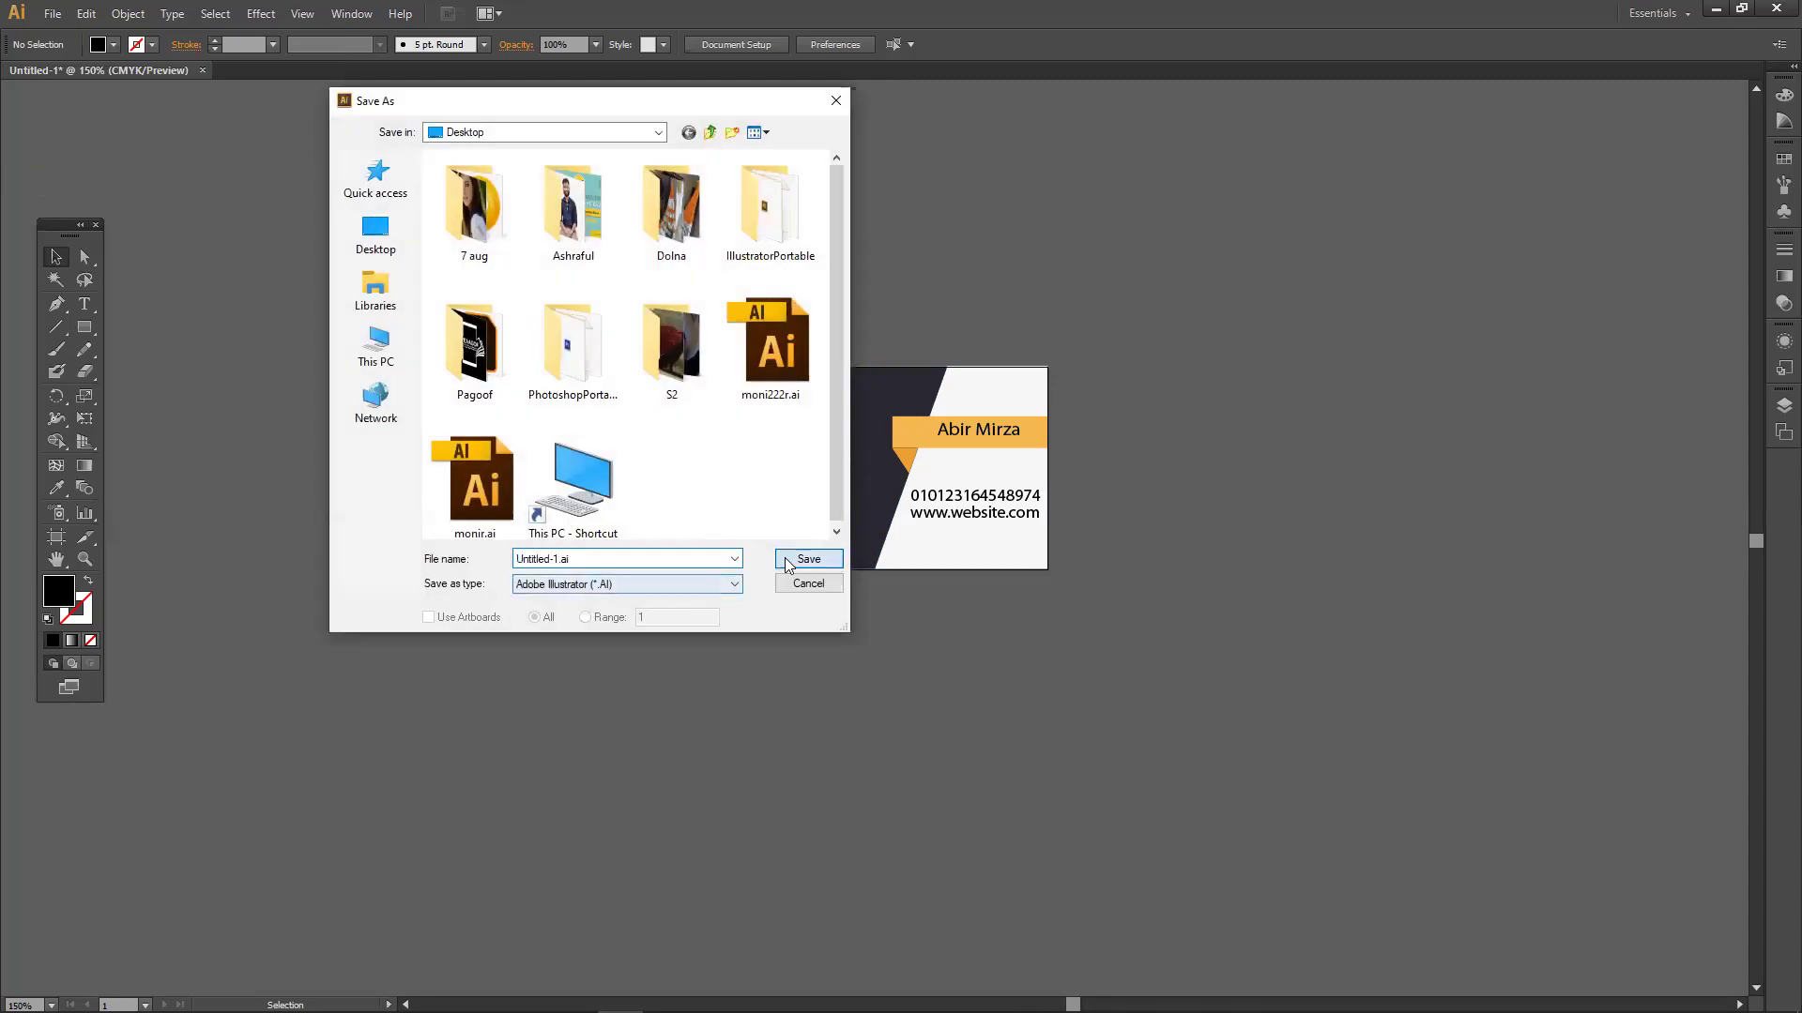
pyautogui.click(782, 557)
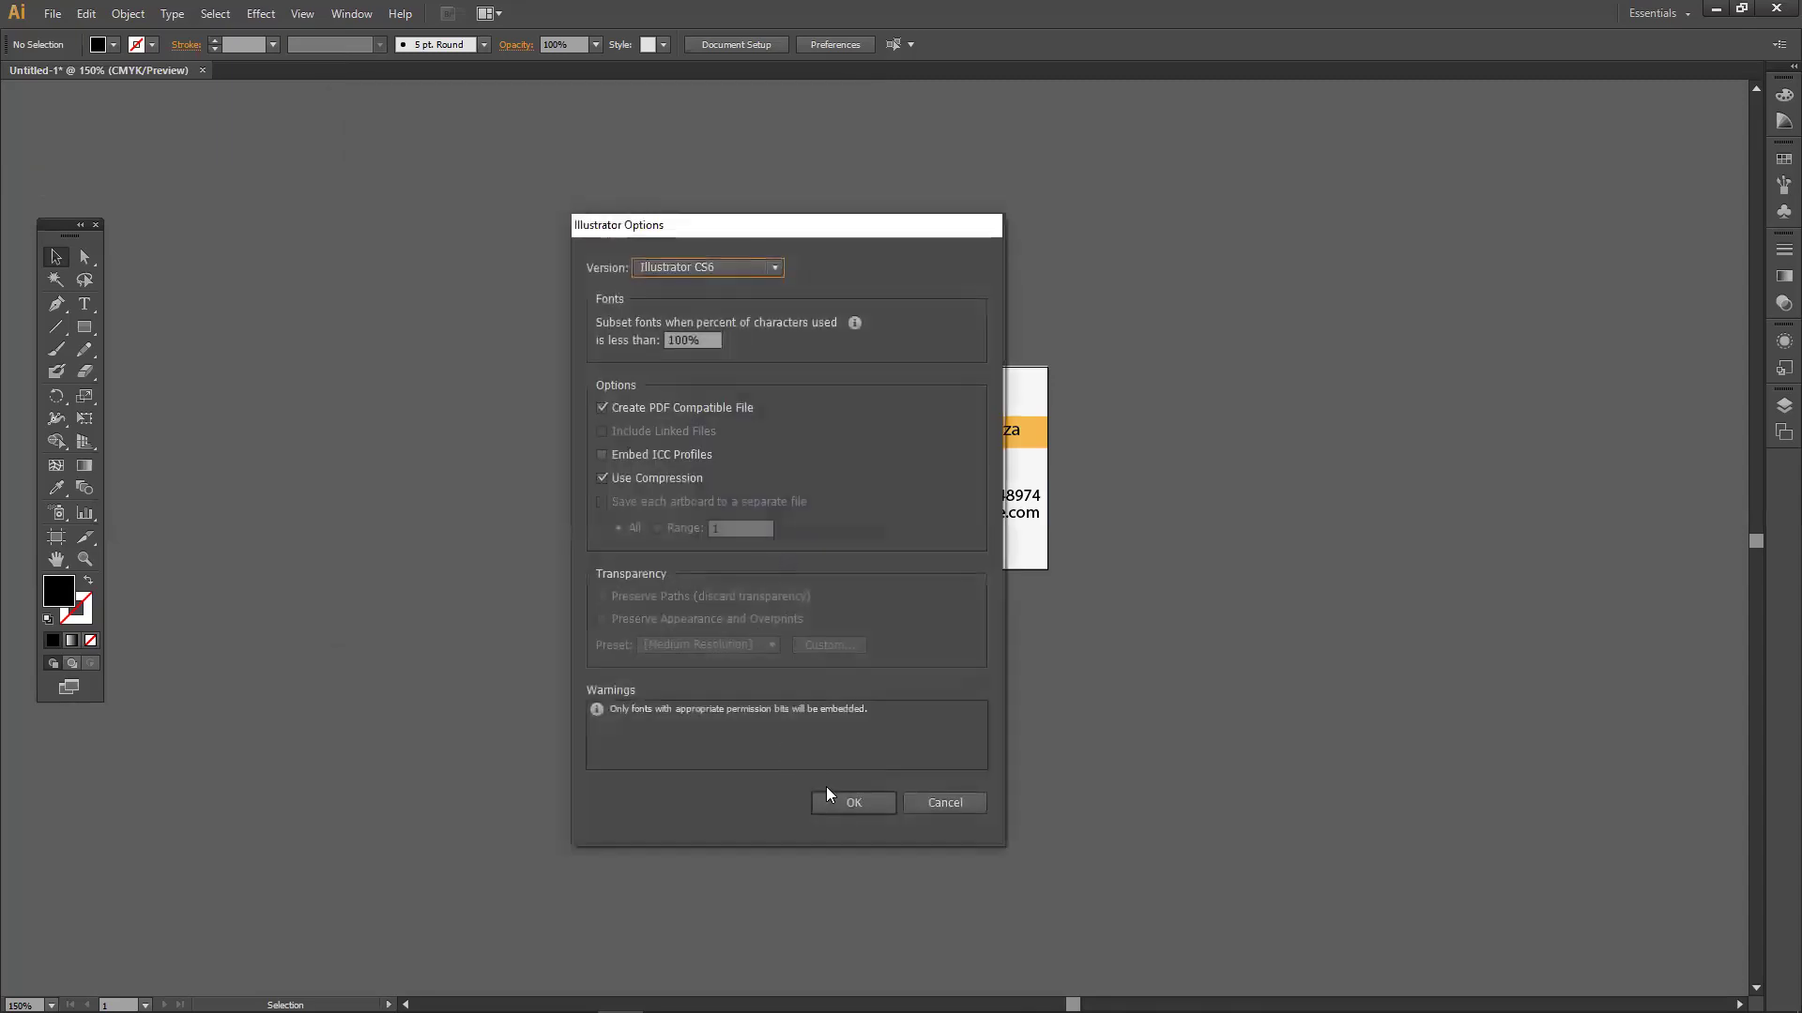
pyautogui.click(837, 803)
pyautogui.moveTo(873, 462); pyautogui.dragTo(1170, 375)
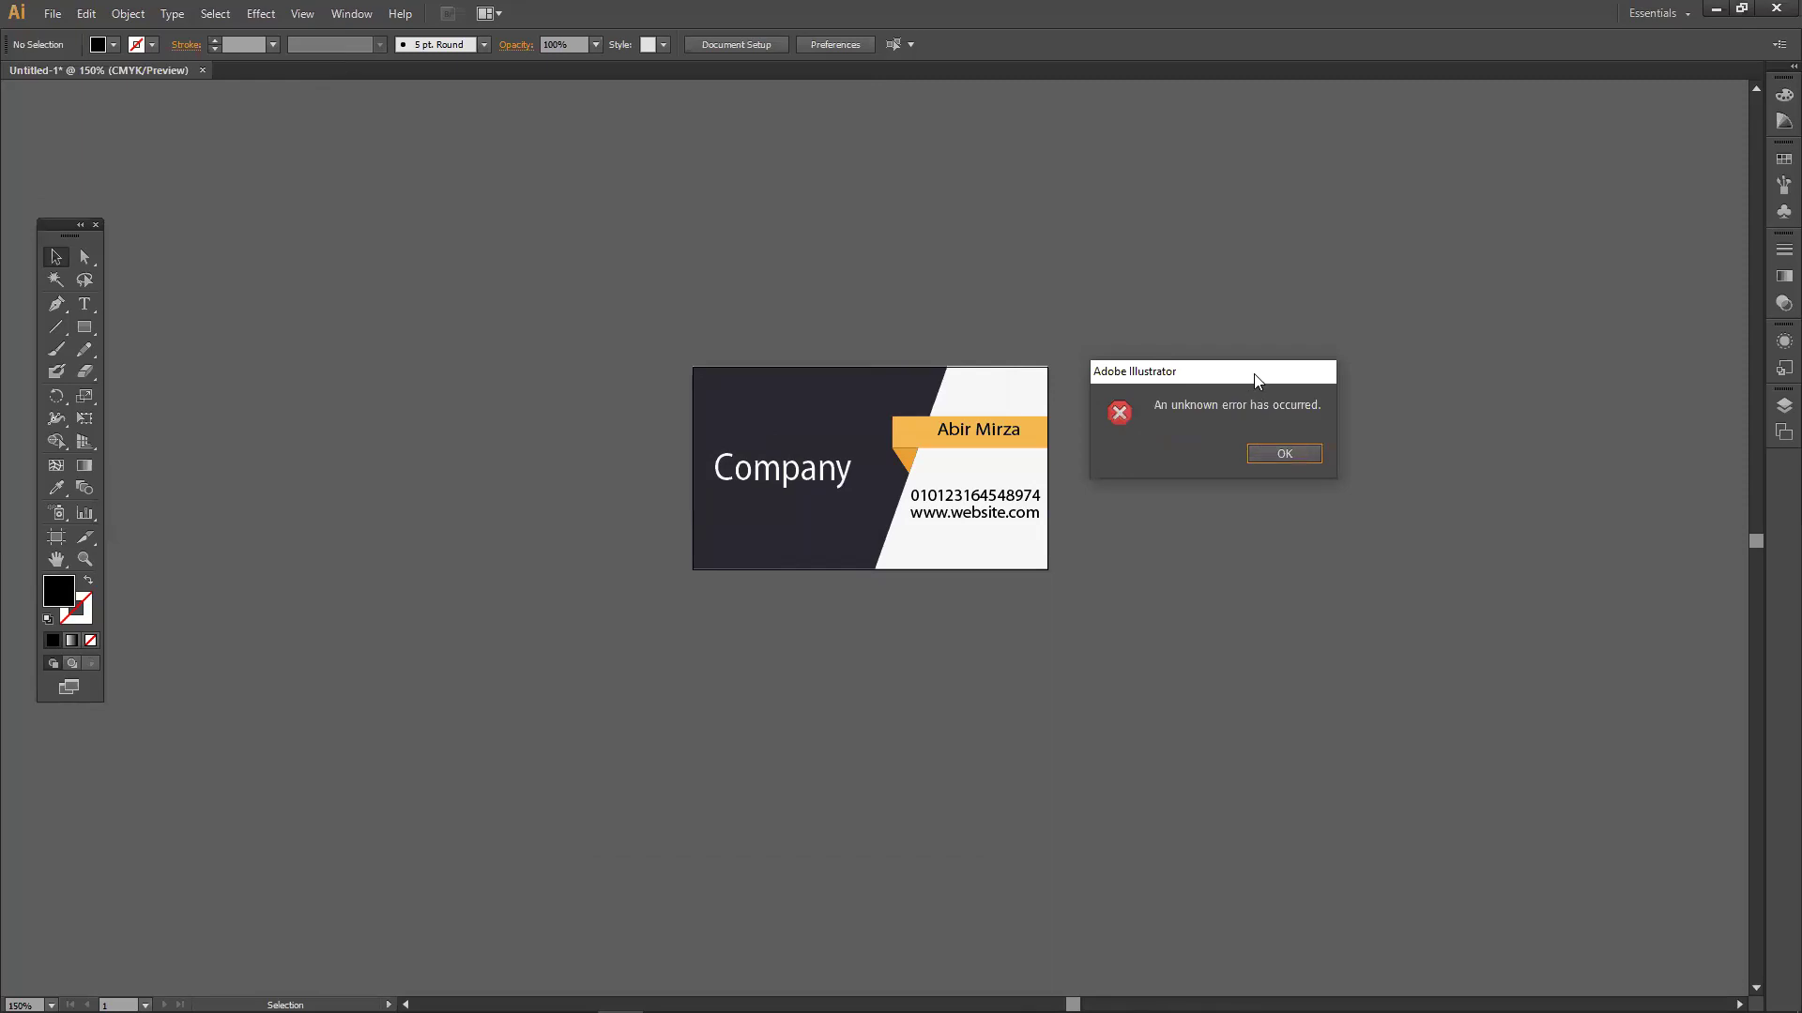
pyautogui.moveTo(1256, 379); pyautogui.dragTo(1280, 332)
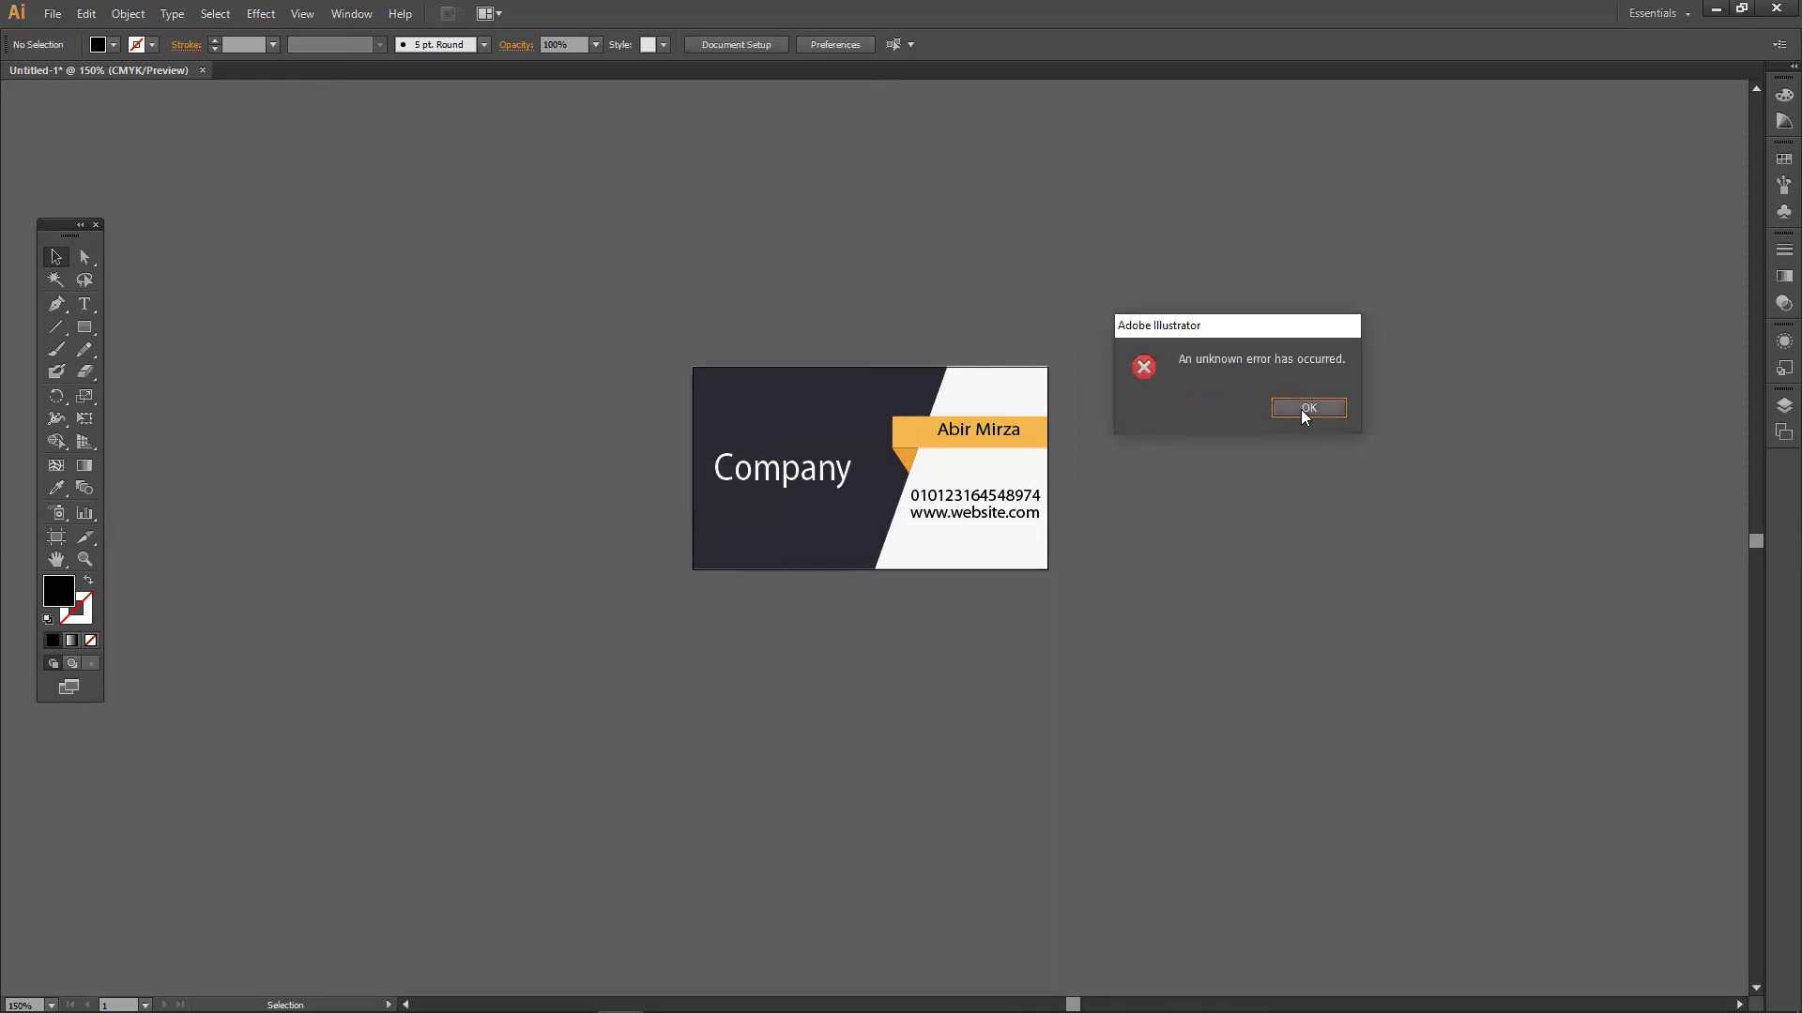
pyautogui.moveTo(1245, 330); pyautogui.dragTo(1225, 284)
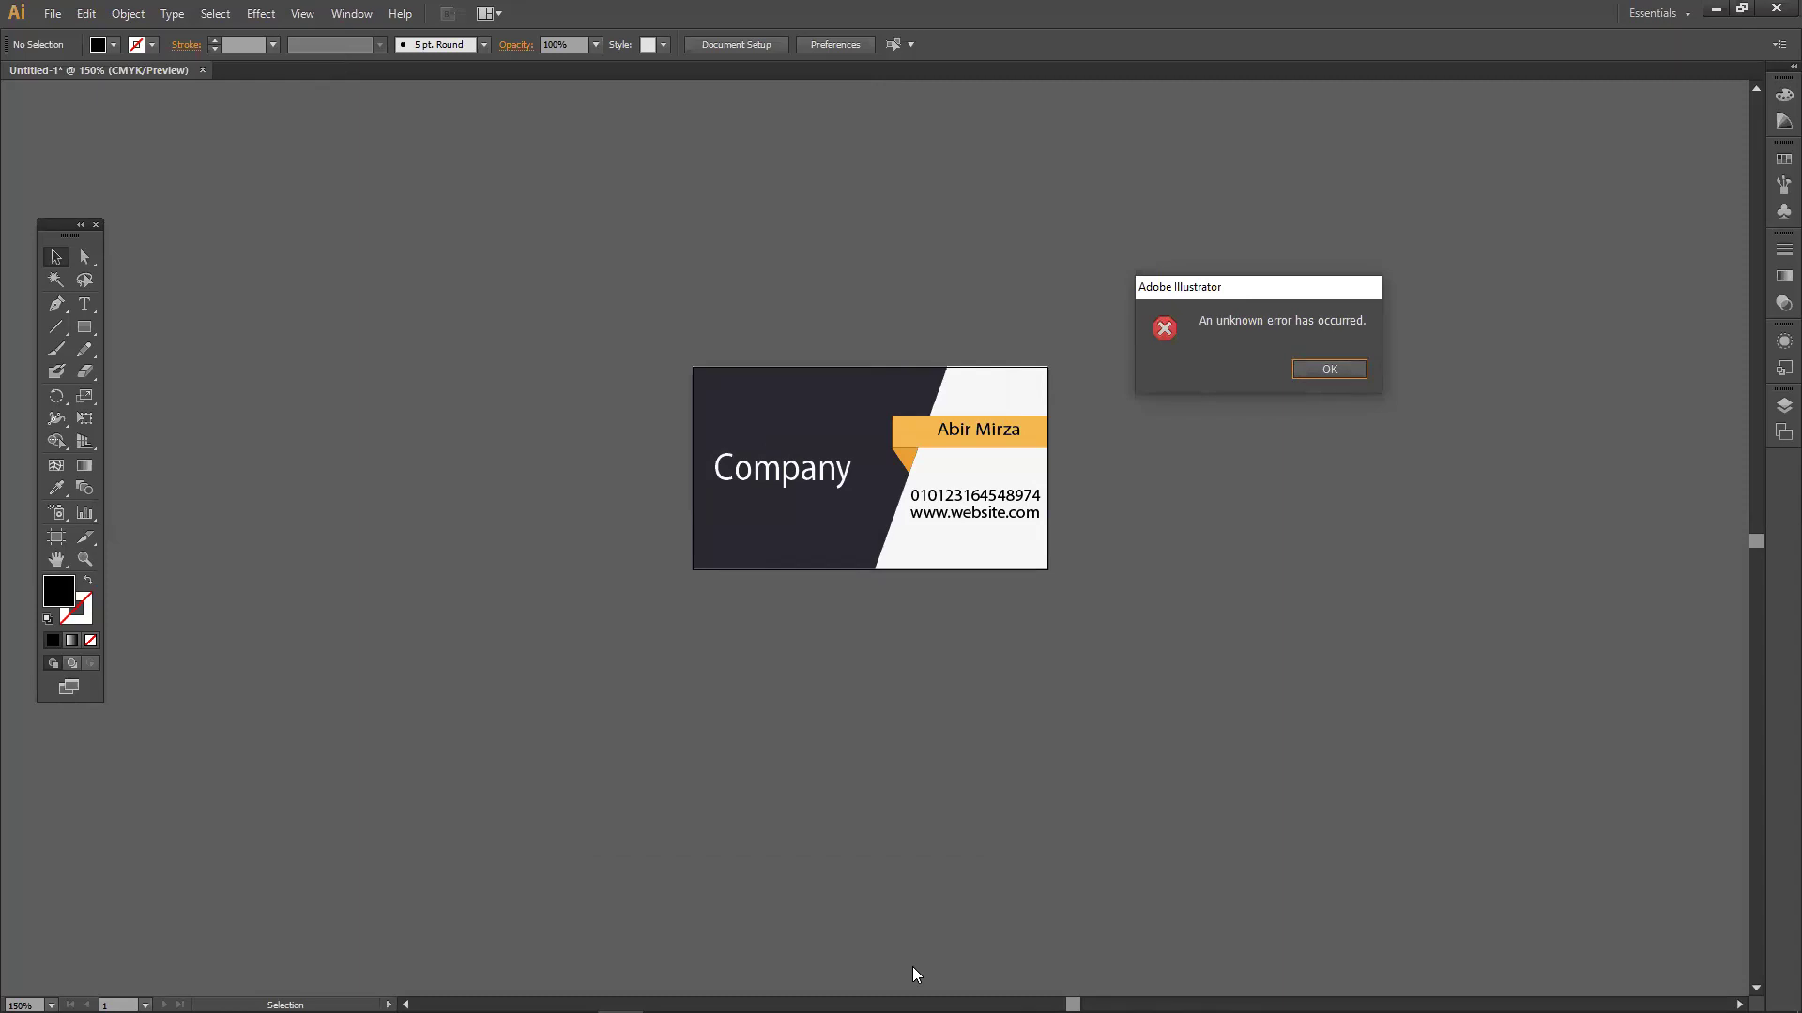
pyautogui.click(1330, 370)
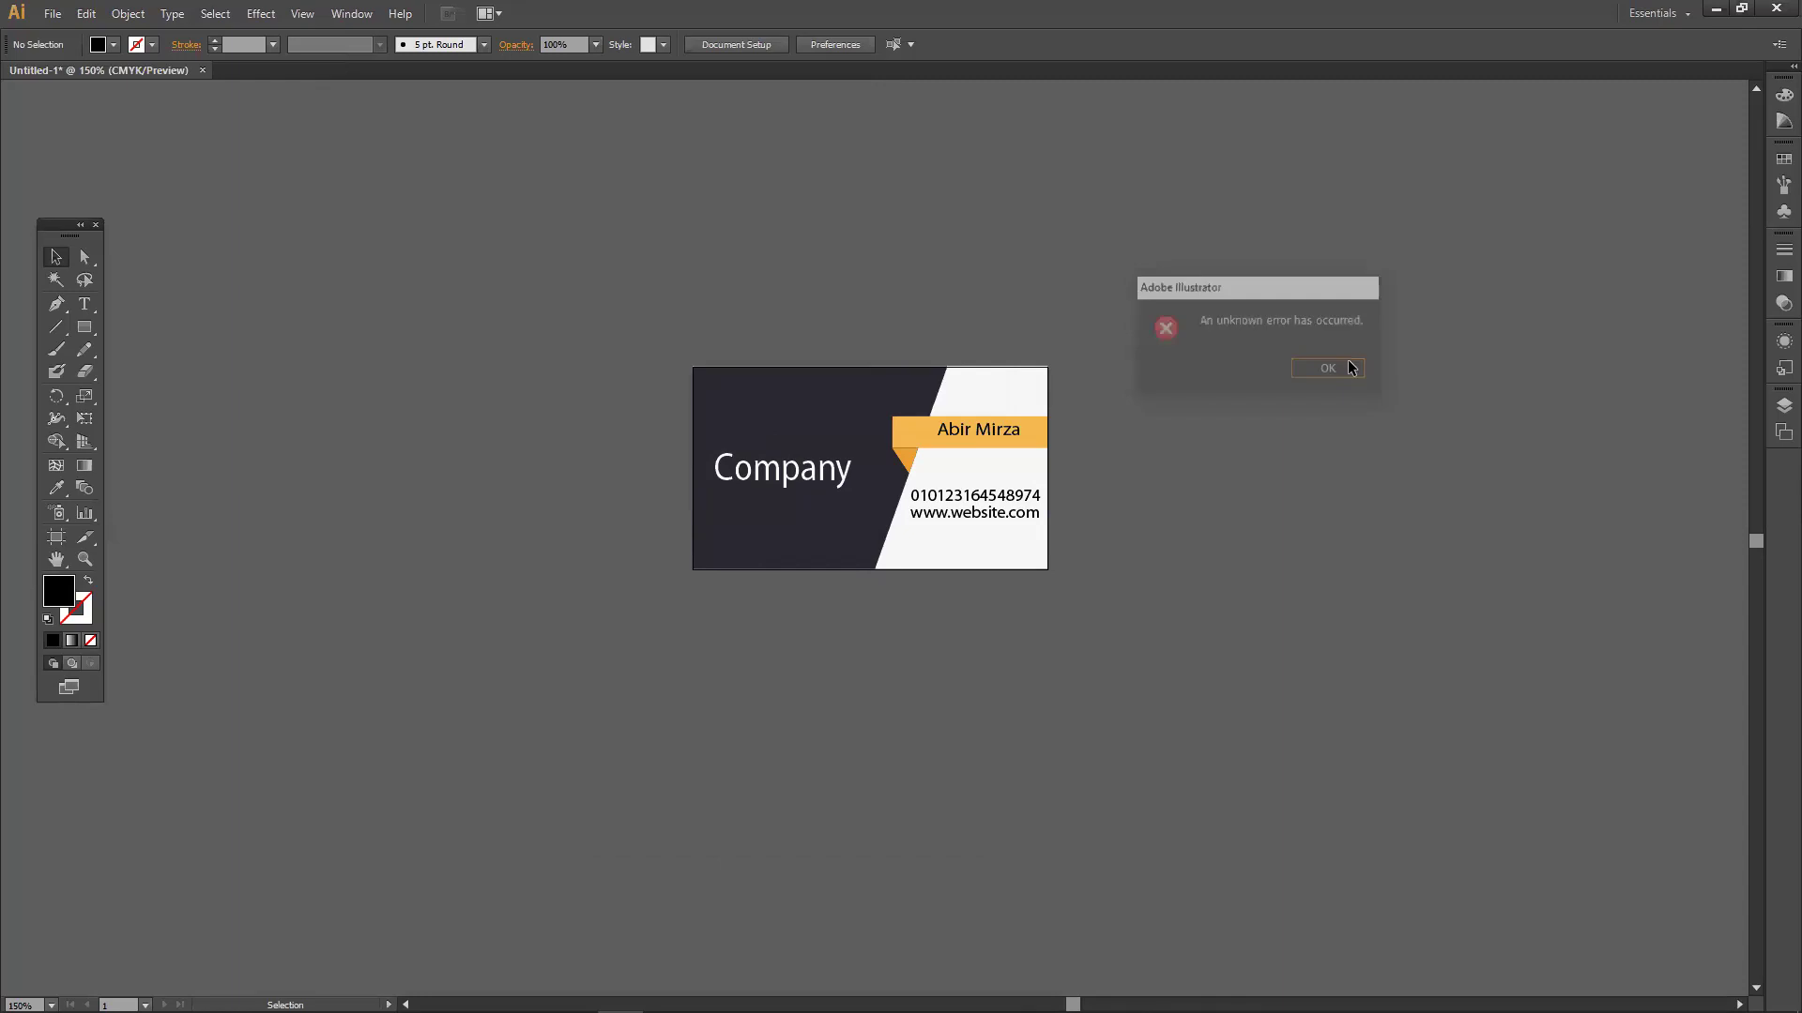
pyautogui.click(74, 19)
pyautogui.click(75, 15)
pyautogui.click(53, 14)
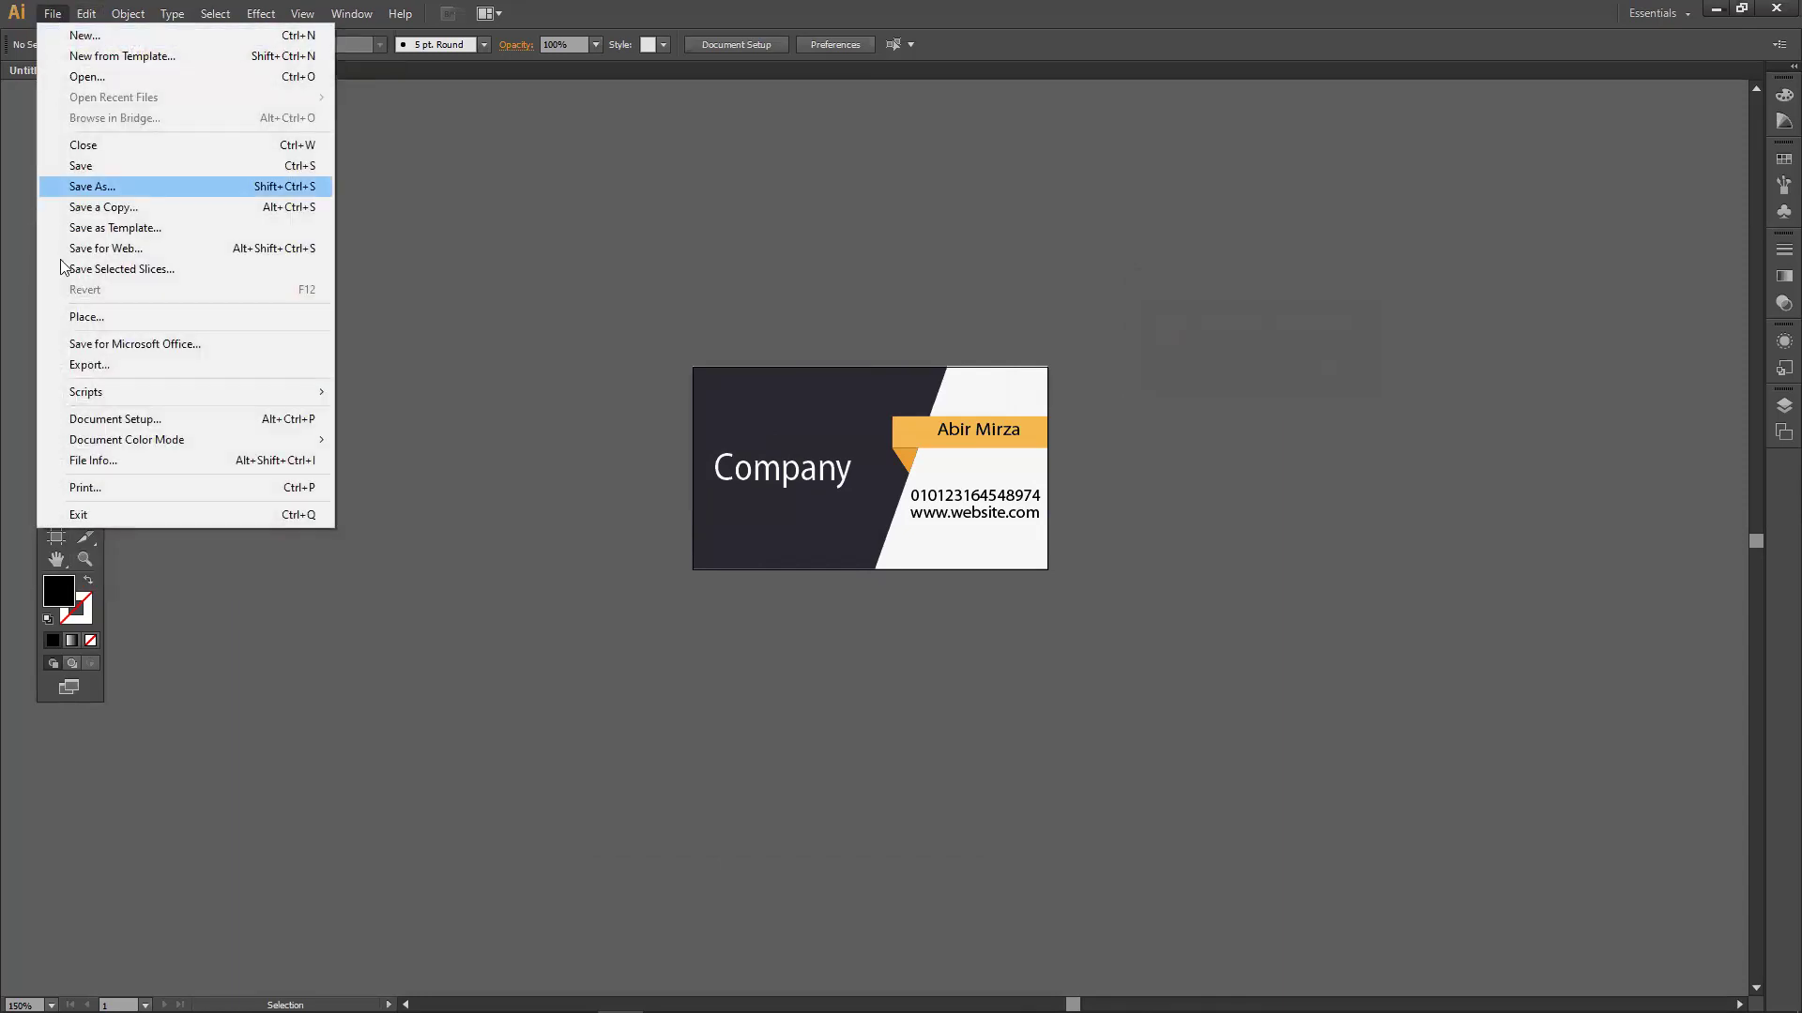
# Try saving the card as an Adobe PDF on the Desktop, then dismiss the unknown error.
pyautogui.click(126, 187)
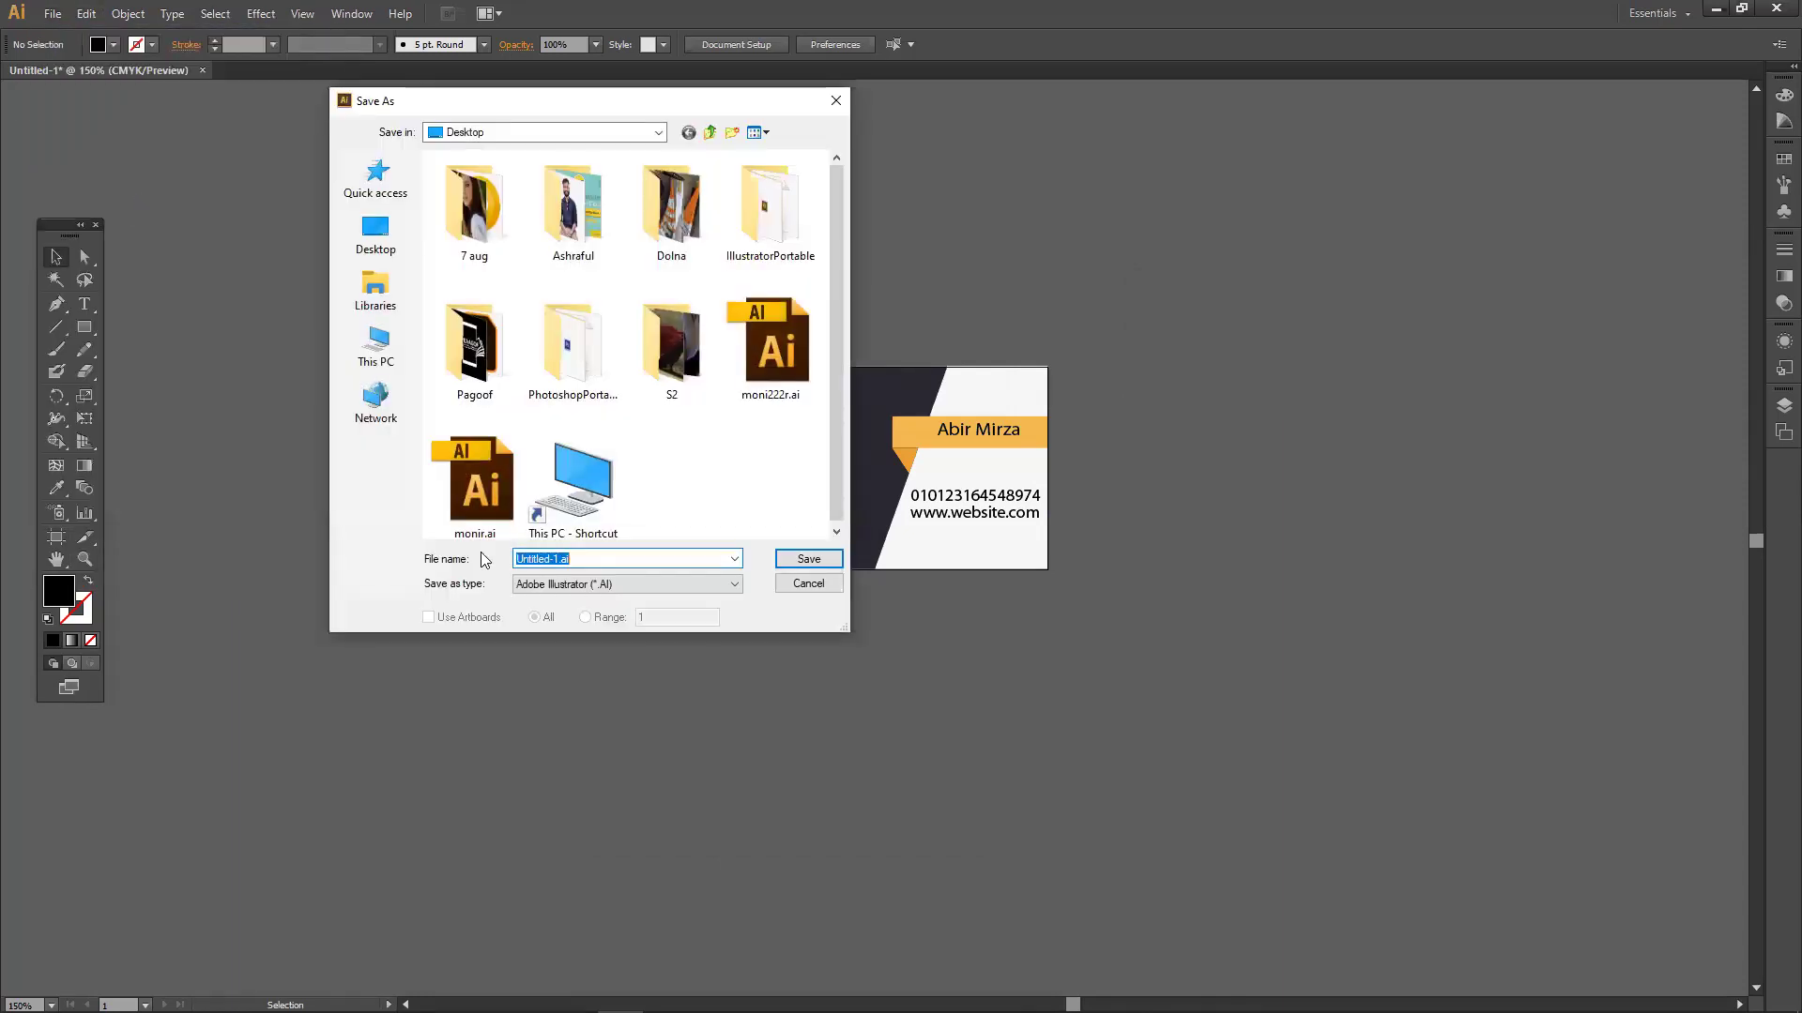
pyautogui.click(562, 589)
pyautogui.click(560, 617)
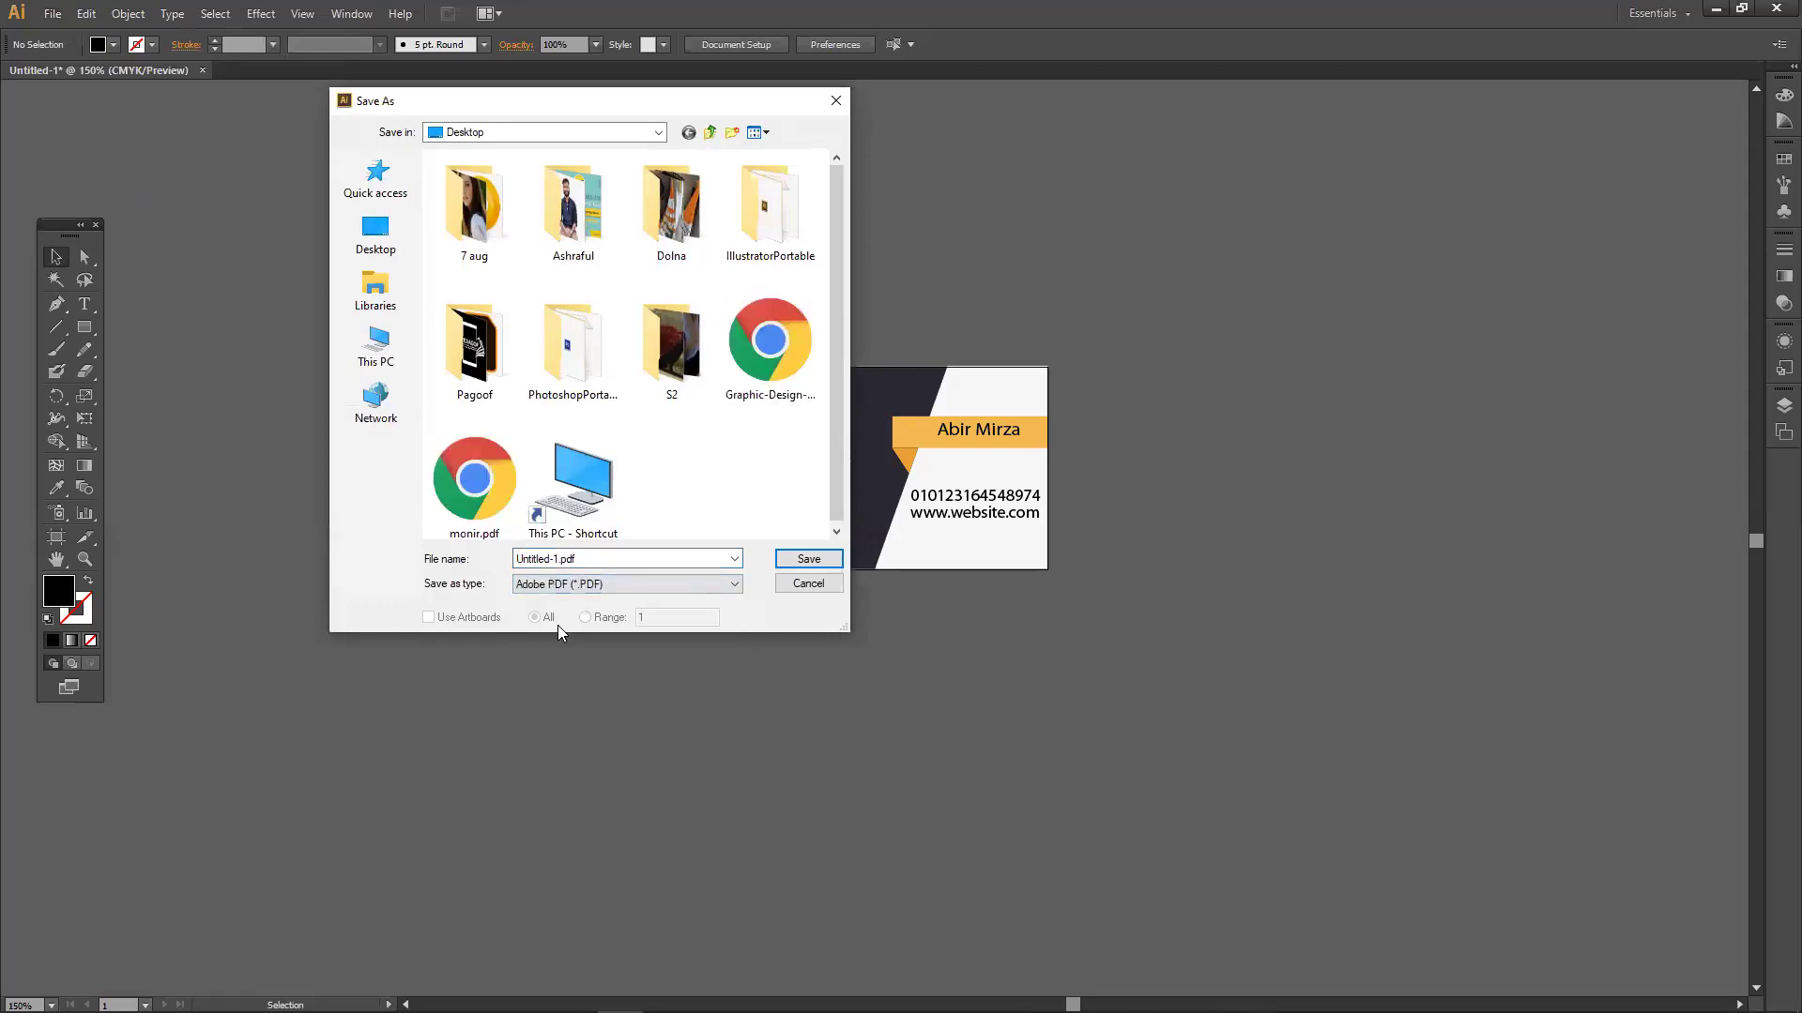
pyautogui.click(809, 559)
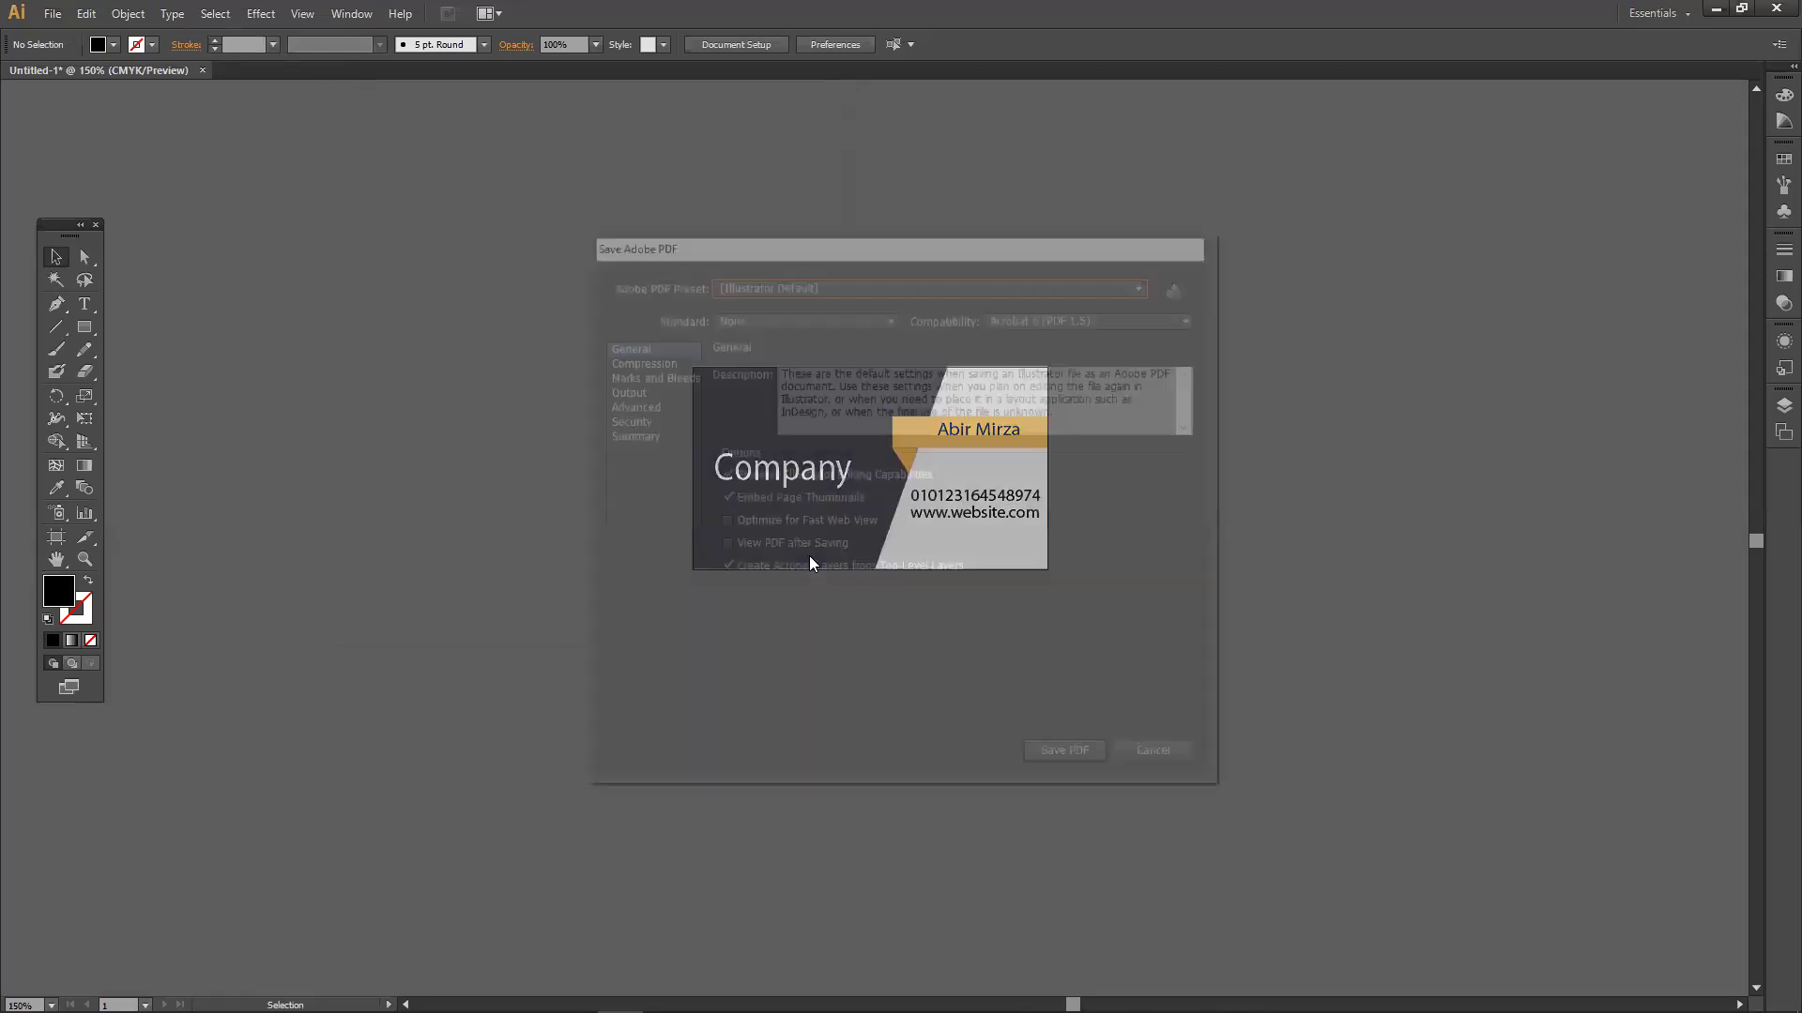
pyautogui.click(1056, 755)
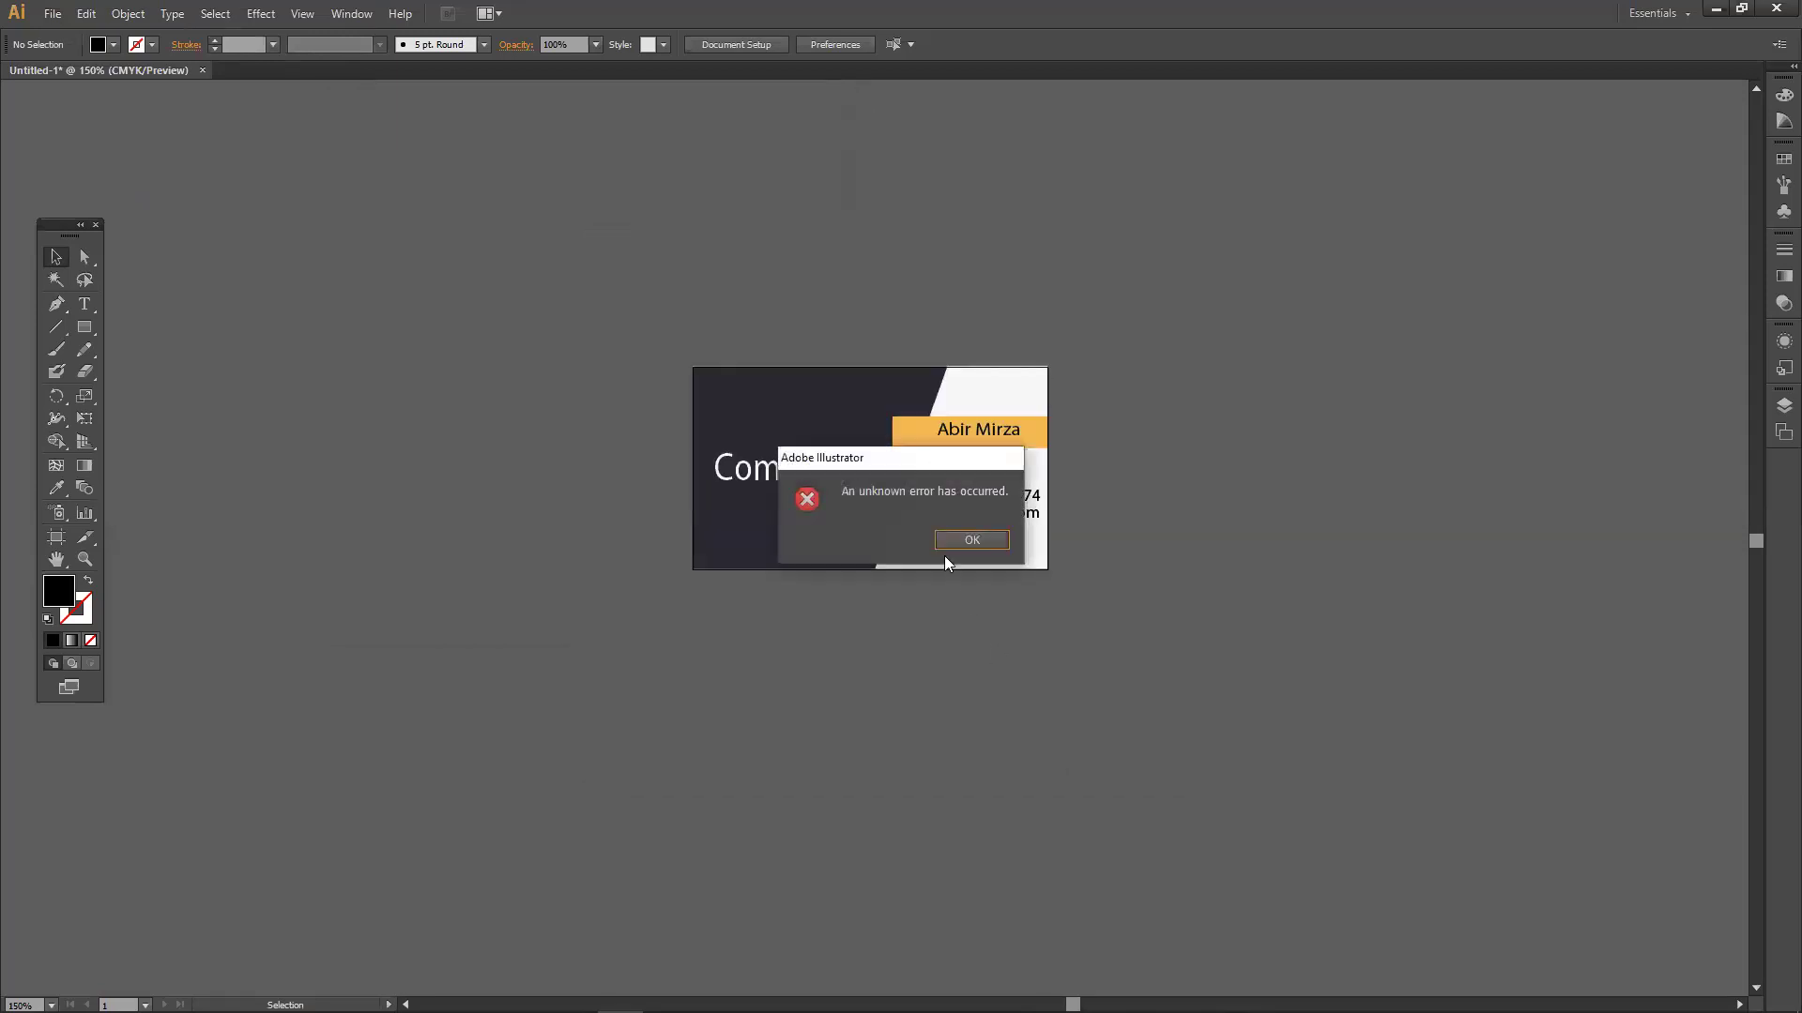
pyautogui.click(971, 541)
# Look through the File > Export format list, cancel the export, and reopen the File menu.
pyautogui.click(54, 14)
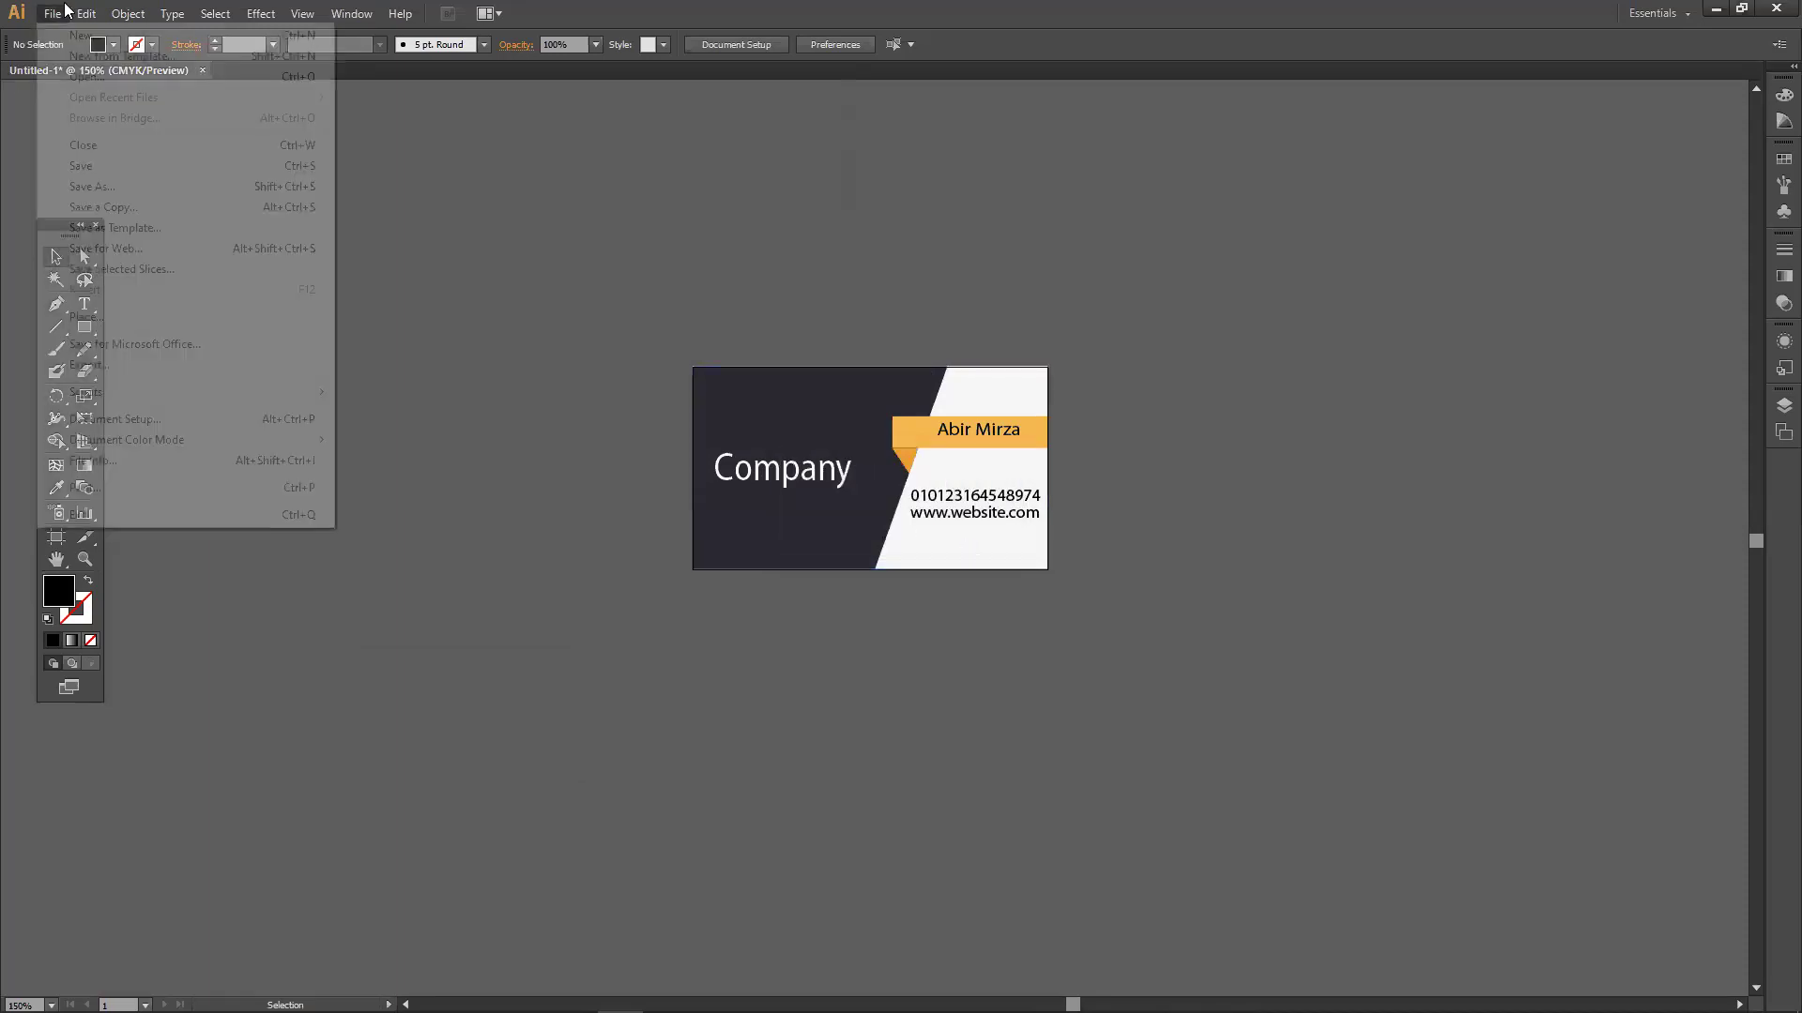
pyautogui.click(124, 366)
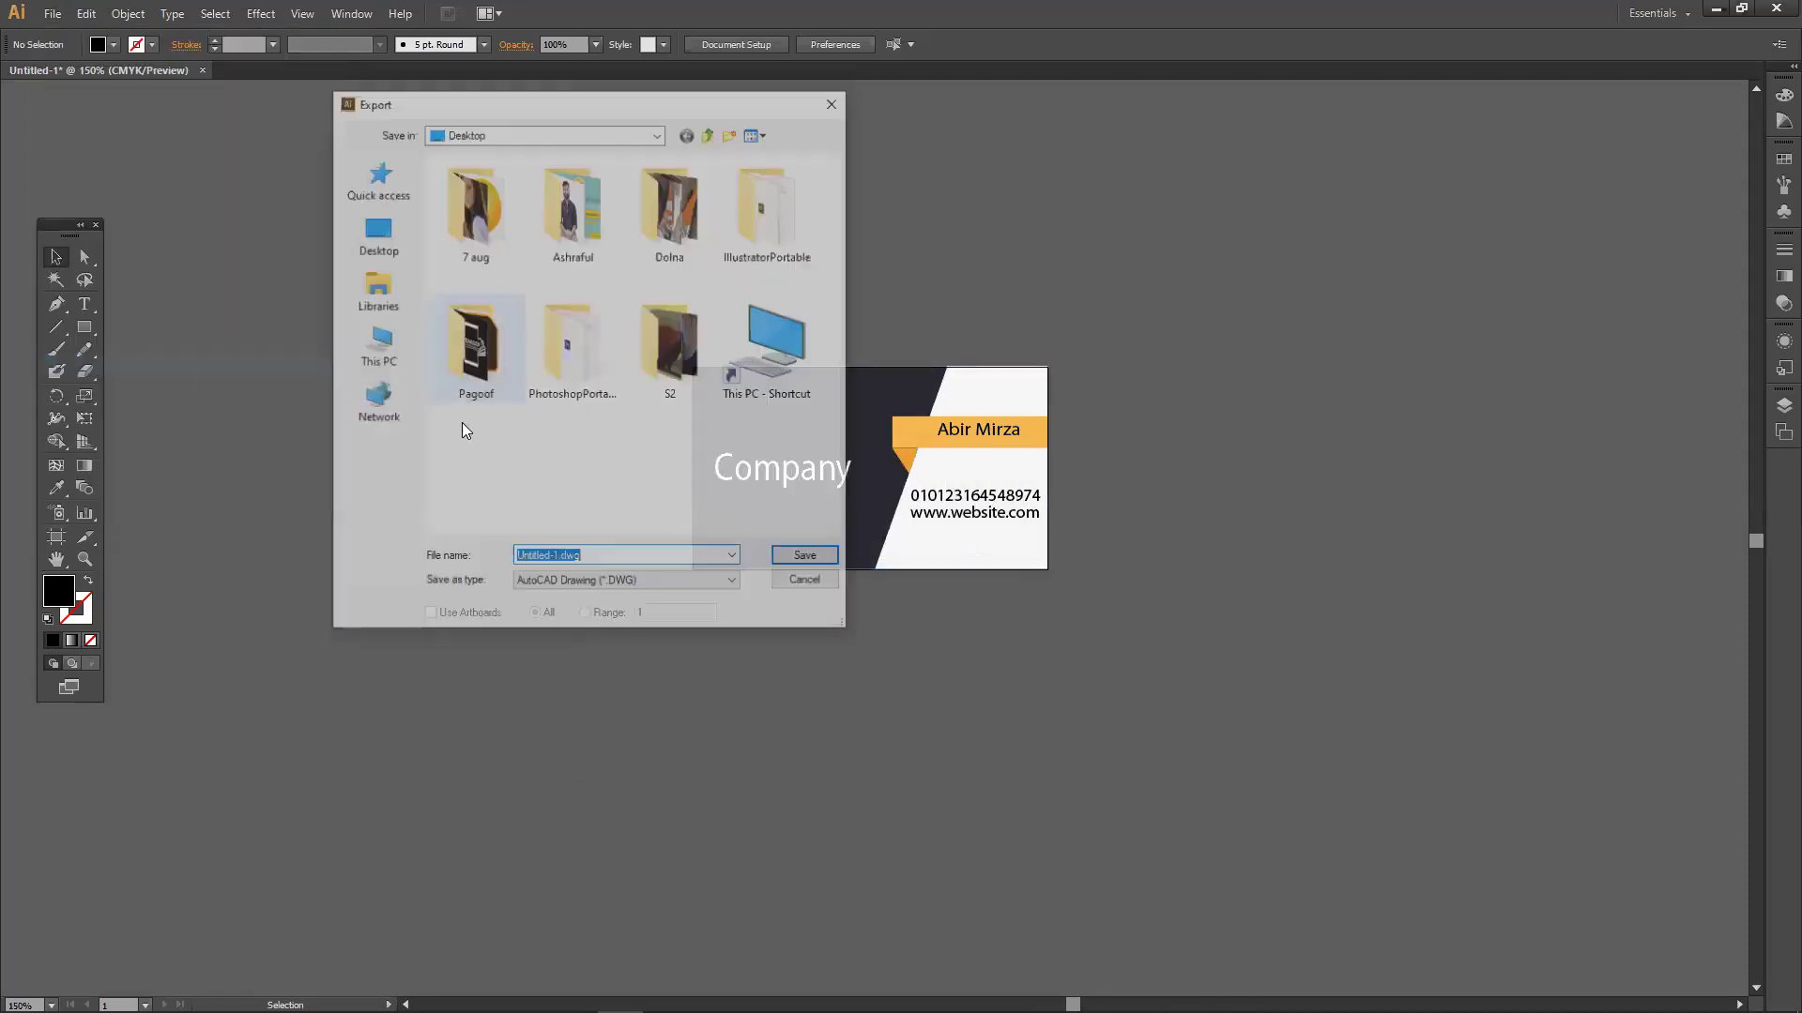
pyautogui.click(613, 586)
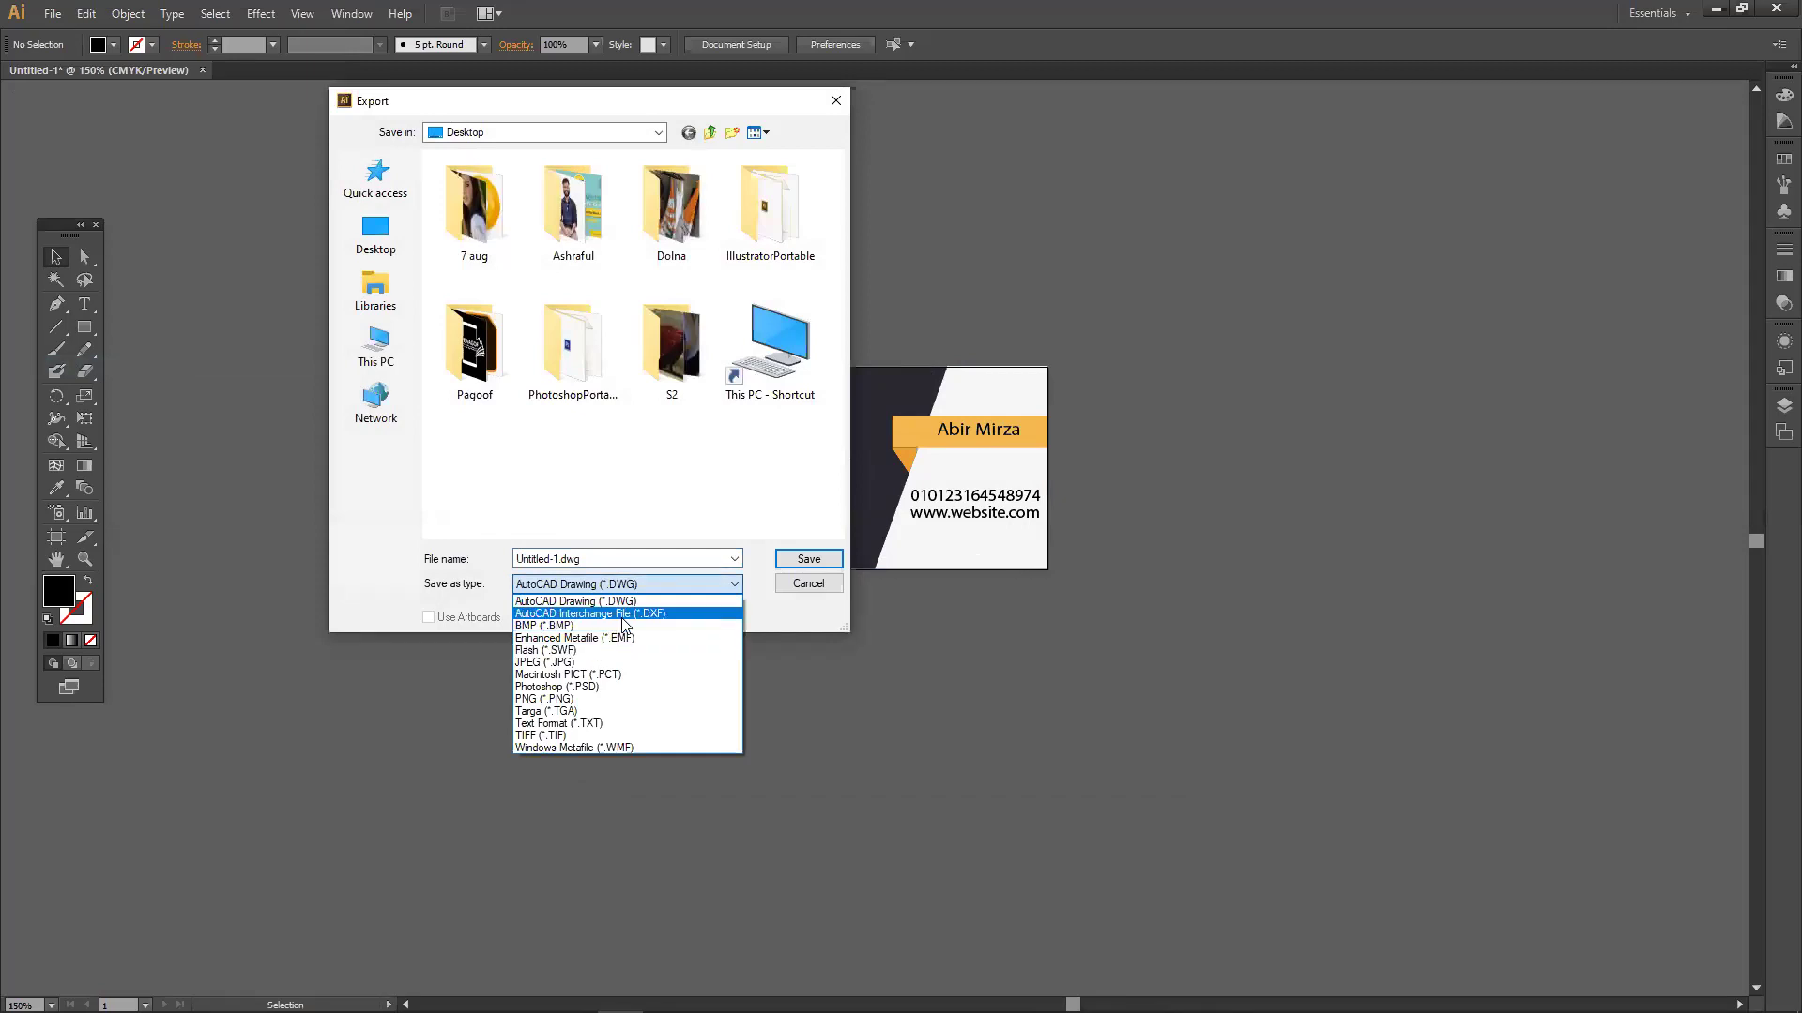
pyautogui.click(784, 586)
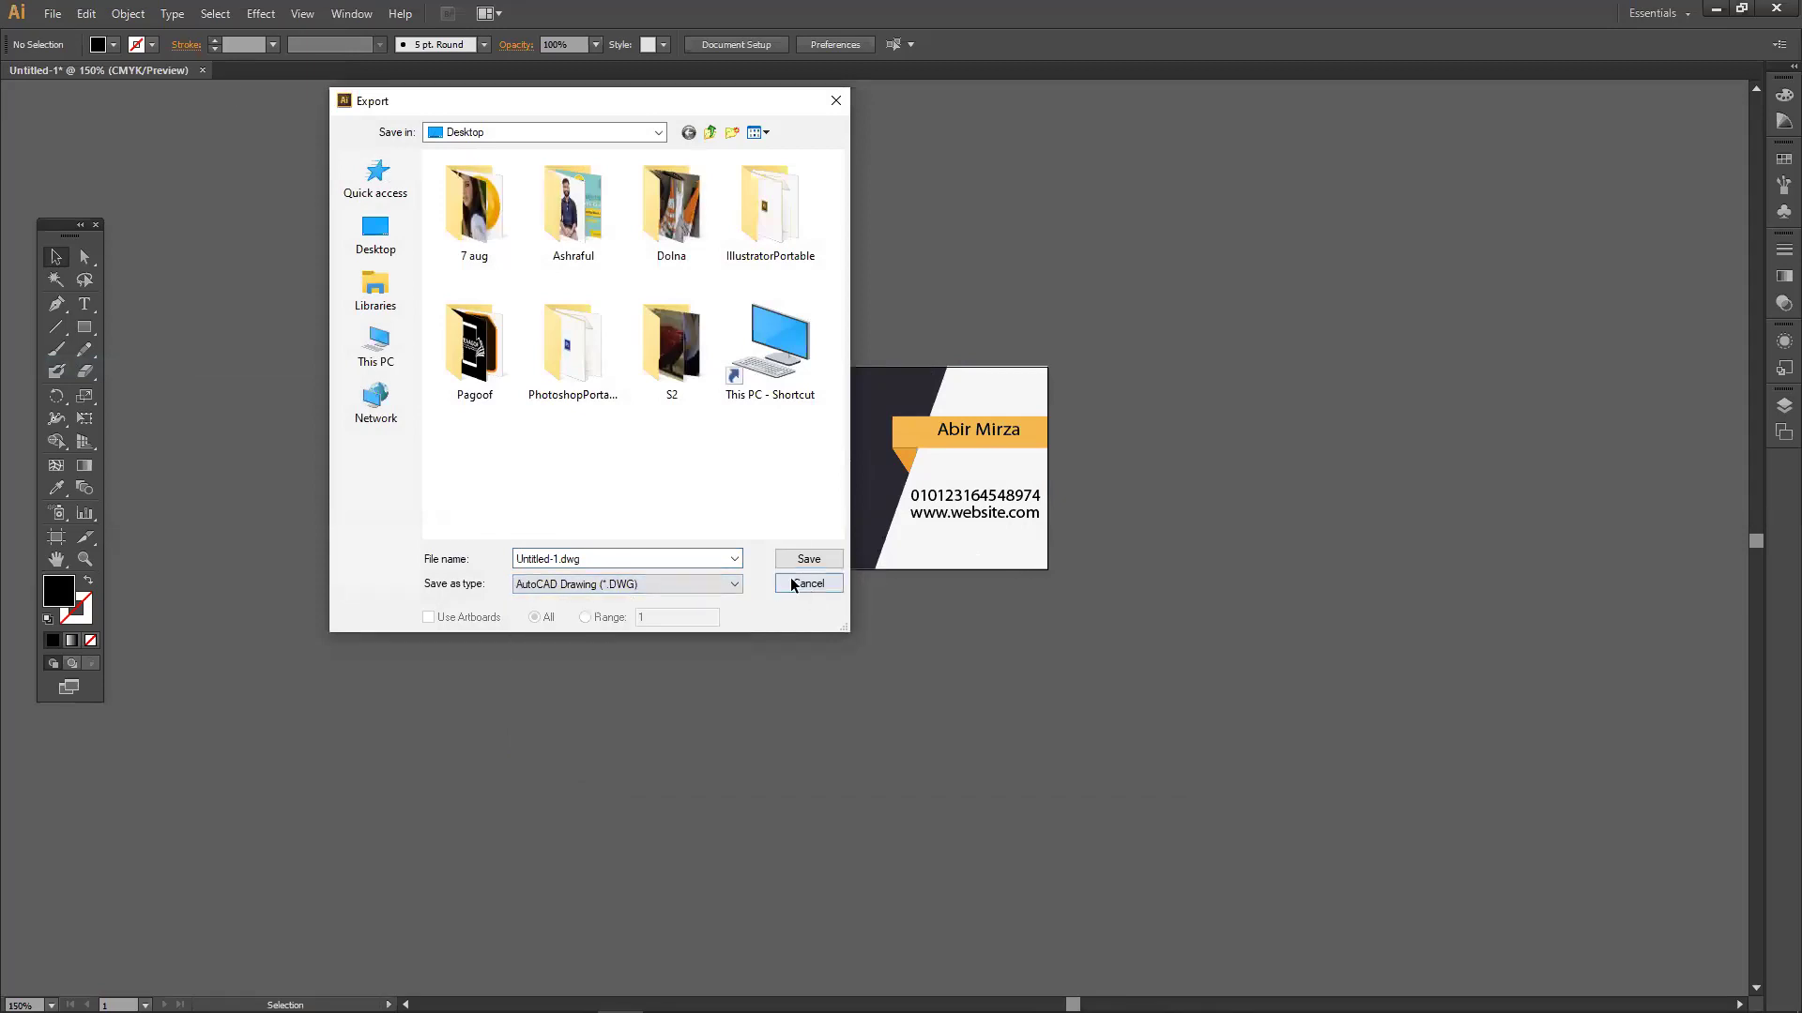
pyautogui.click(812, 590)
pyautogui.click(52, 13)
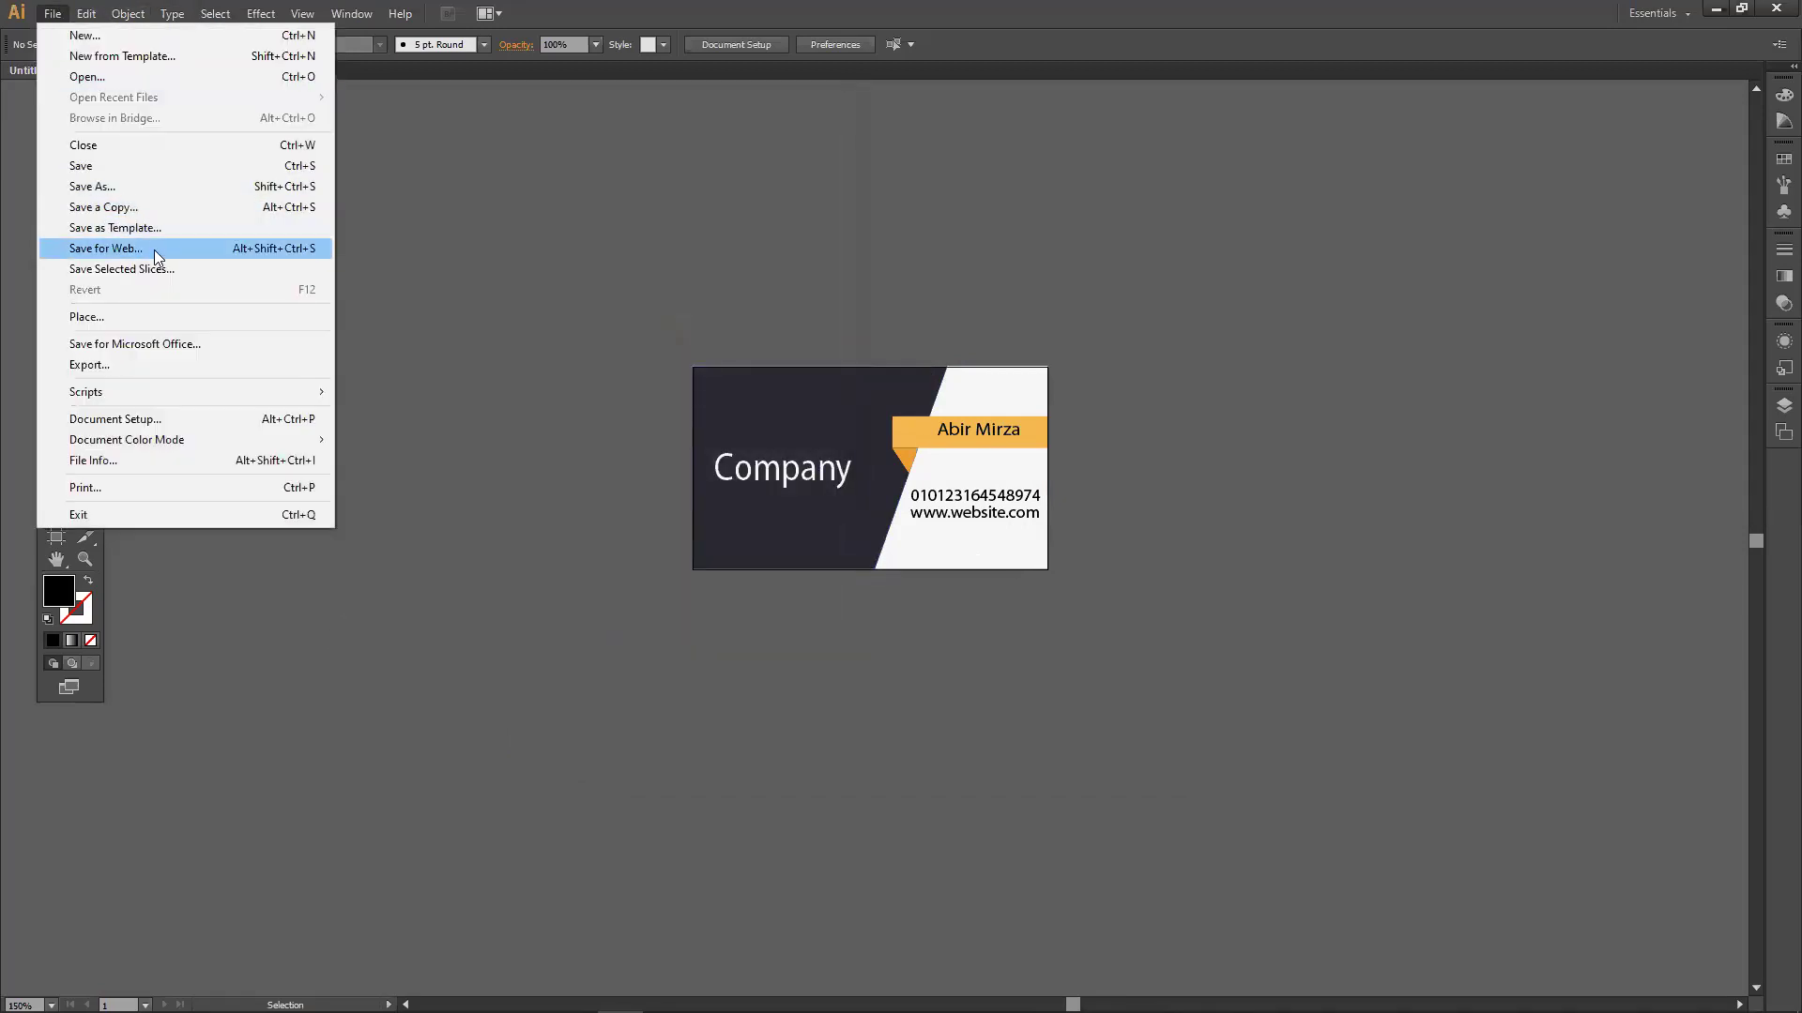
# Save the card for web as a GIF enlarged to 300% (756 × 432 px).
pyautogui.click(154, 250)
pyautogui.click(1575, 342)
pyautogui.write('3020')
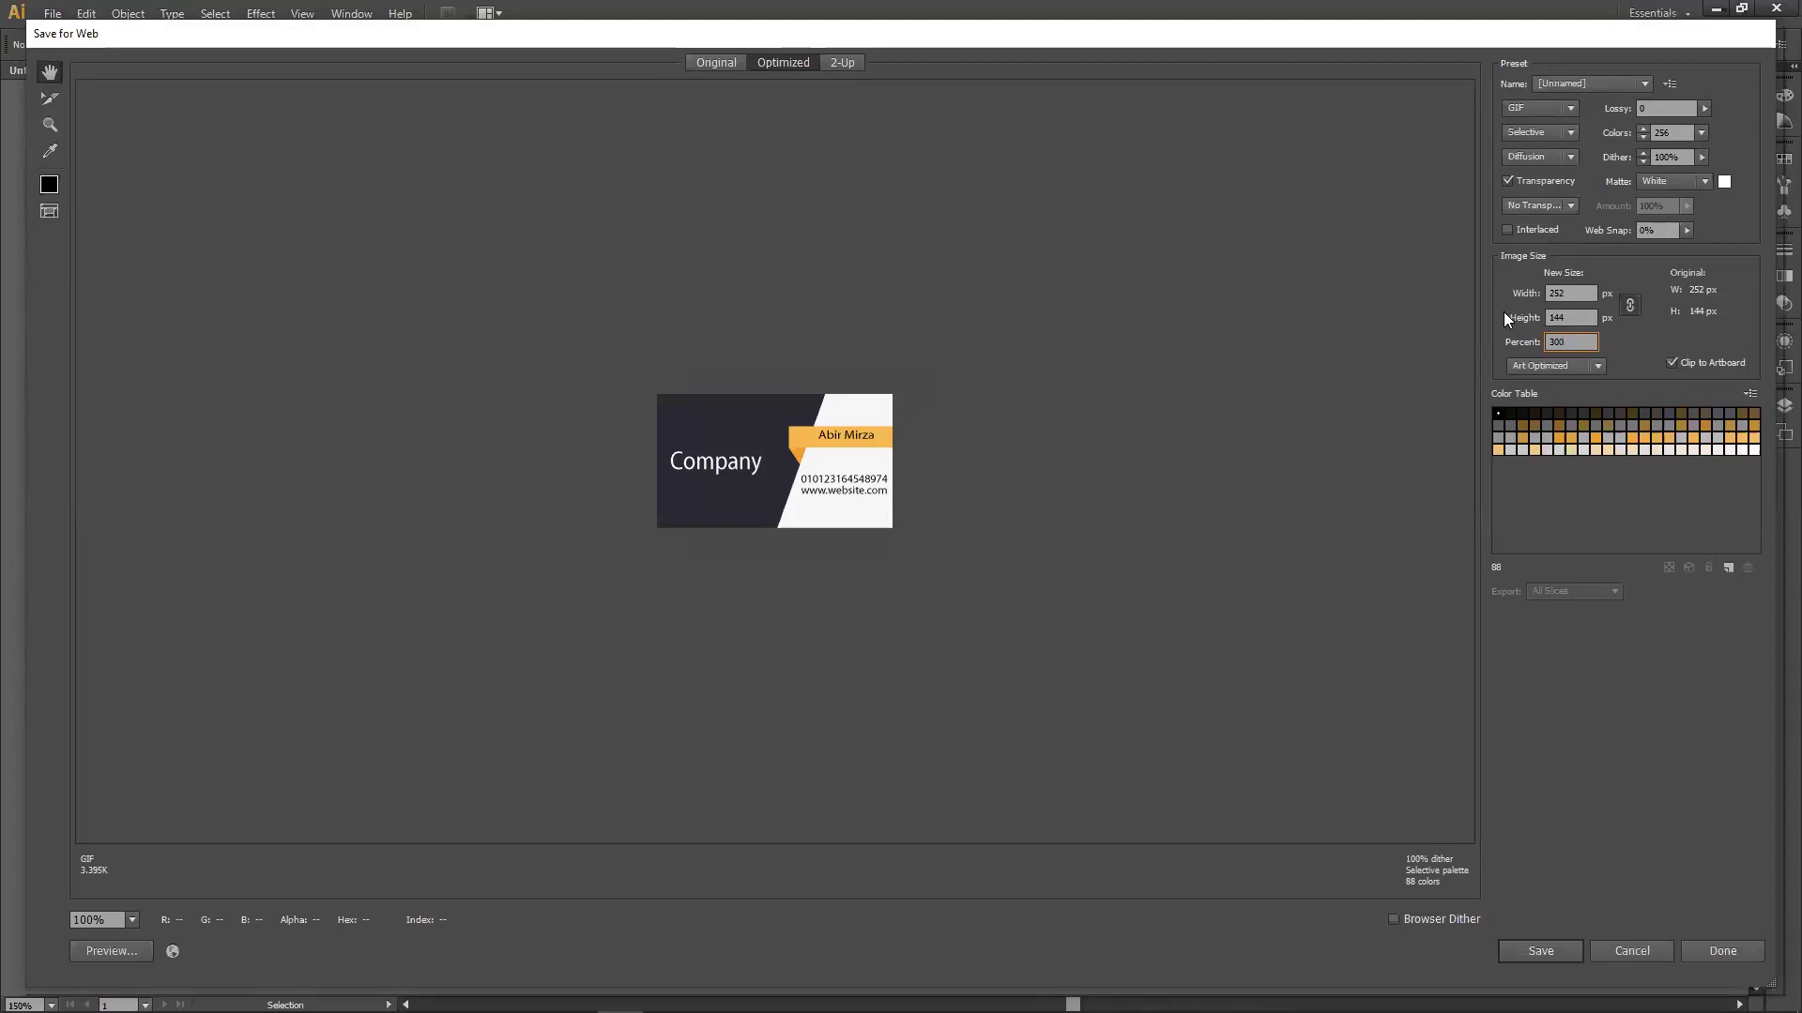
pyautogui.click(1567, 317)
pyautogui.click(1541, 953)
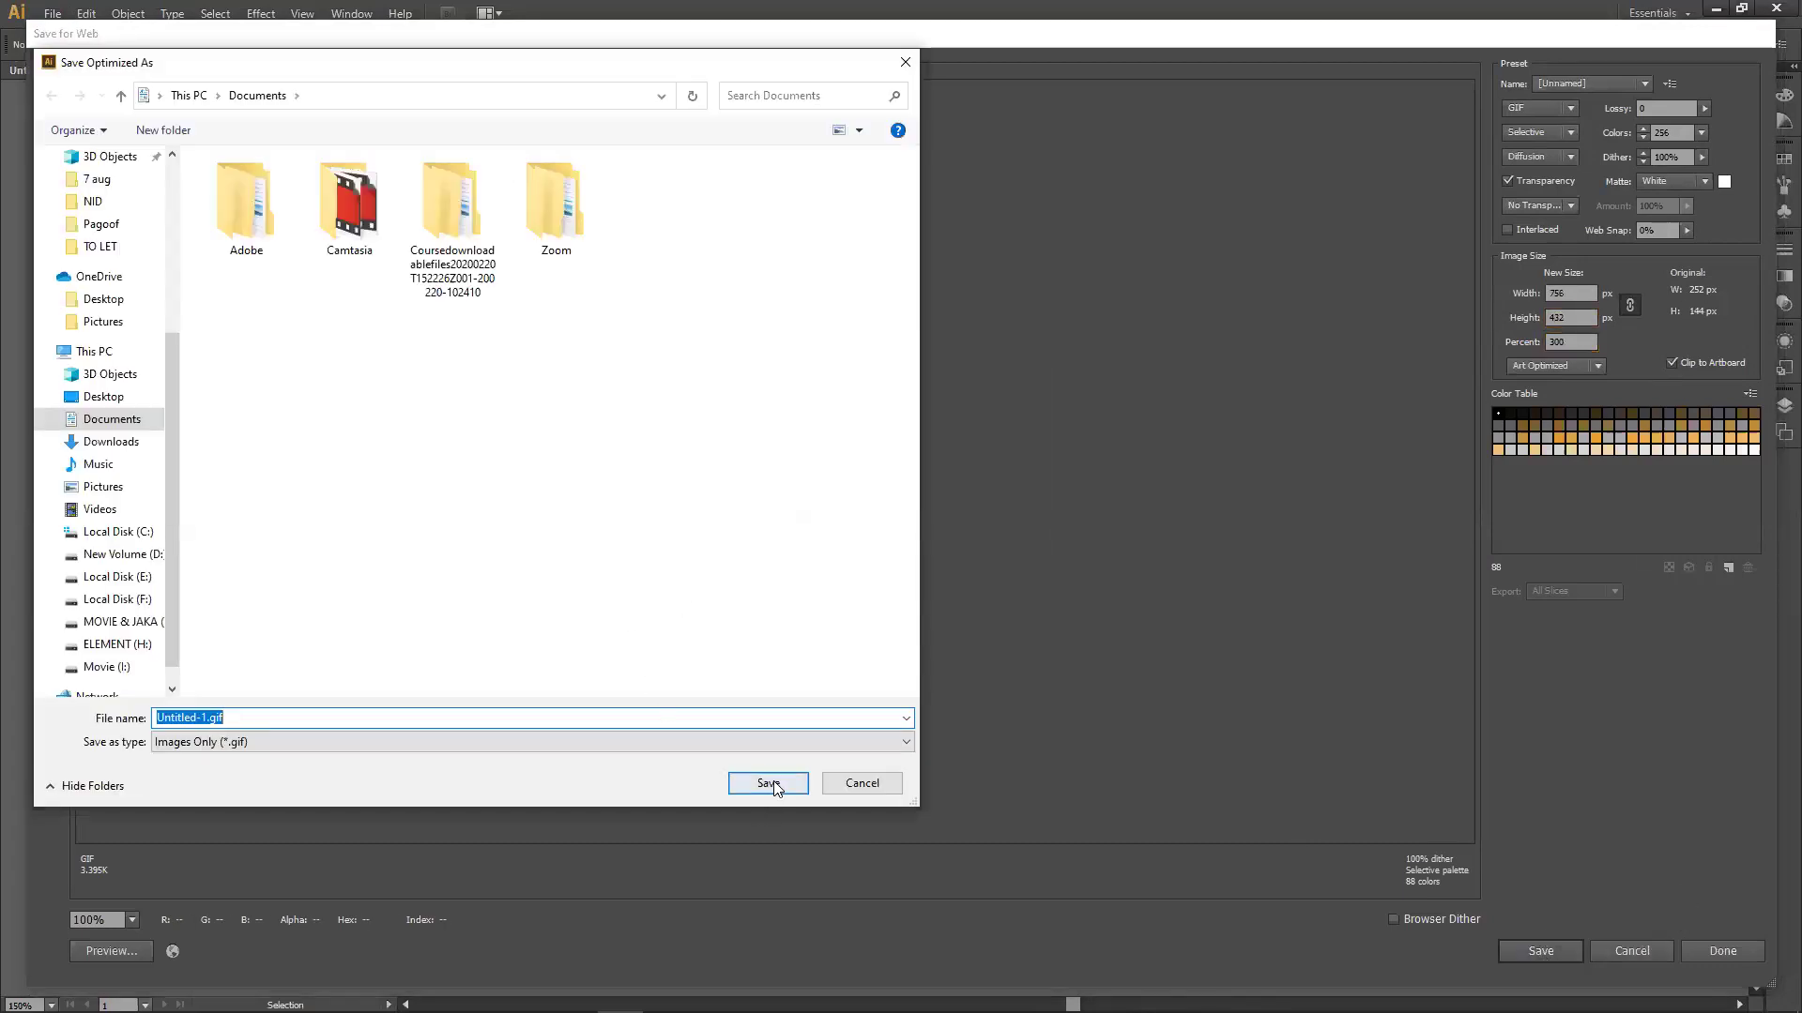
pyautogui.click(769, 784)
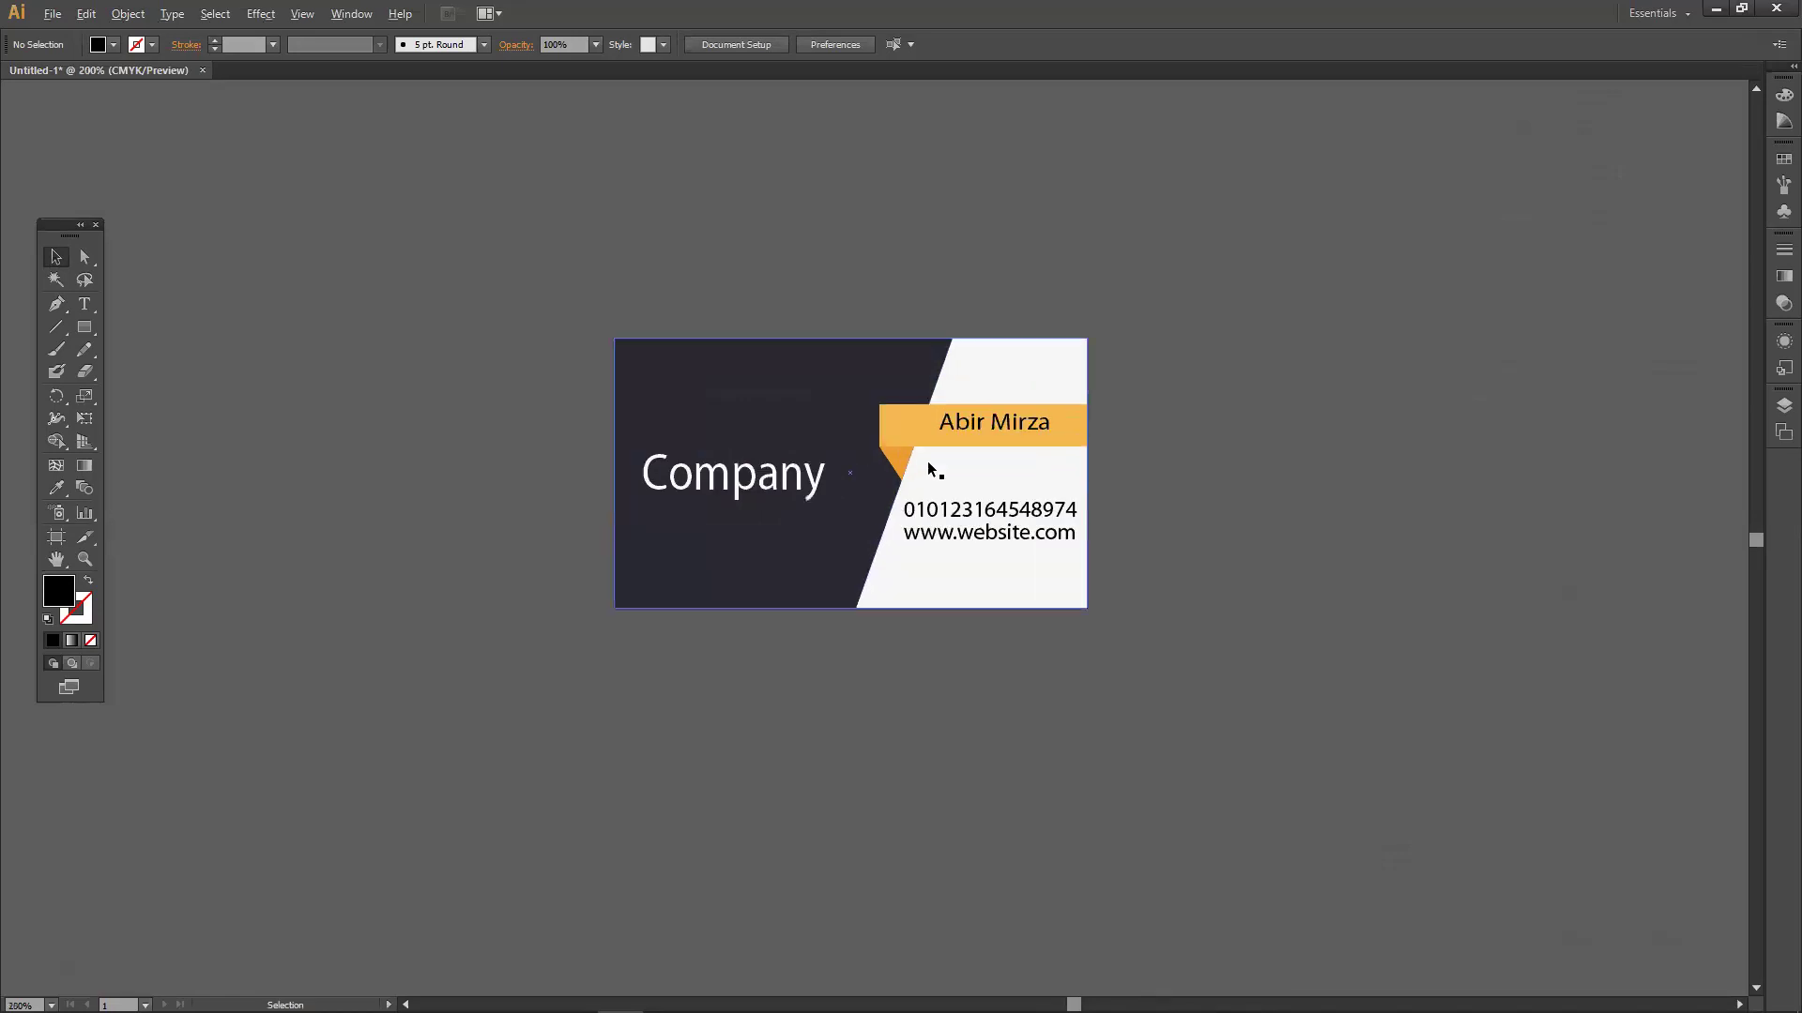
# Zoom in on the card and reopen the File menu after closing it once.
pyautogui.scroll(1, 928, 458)
pyautogui.scroll(1, 938, 474)
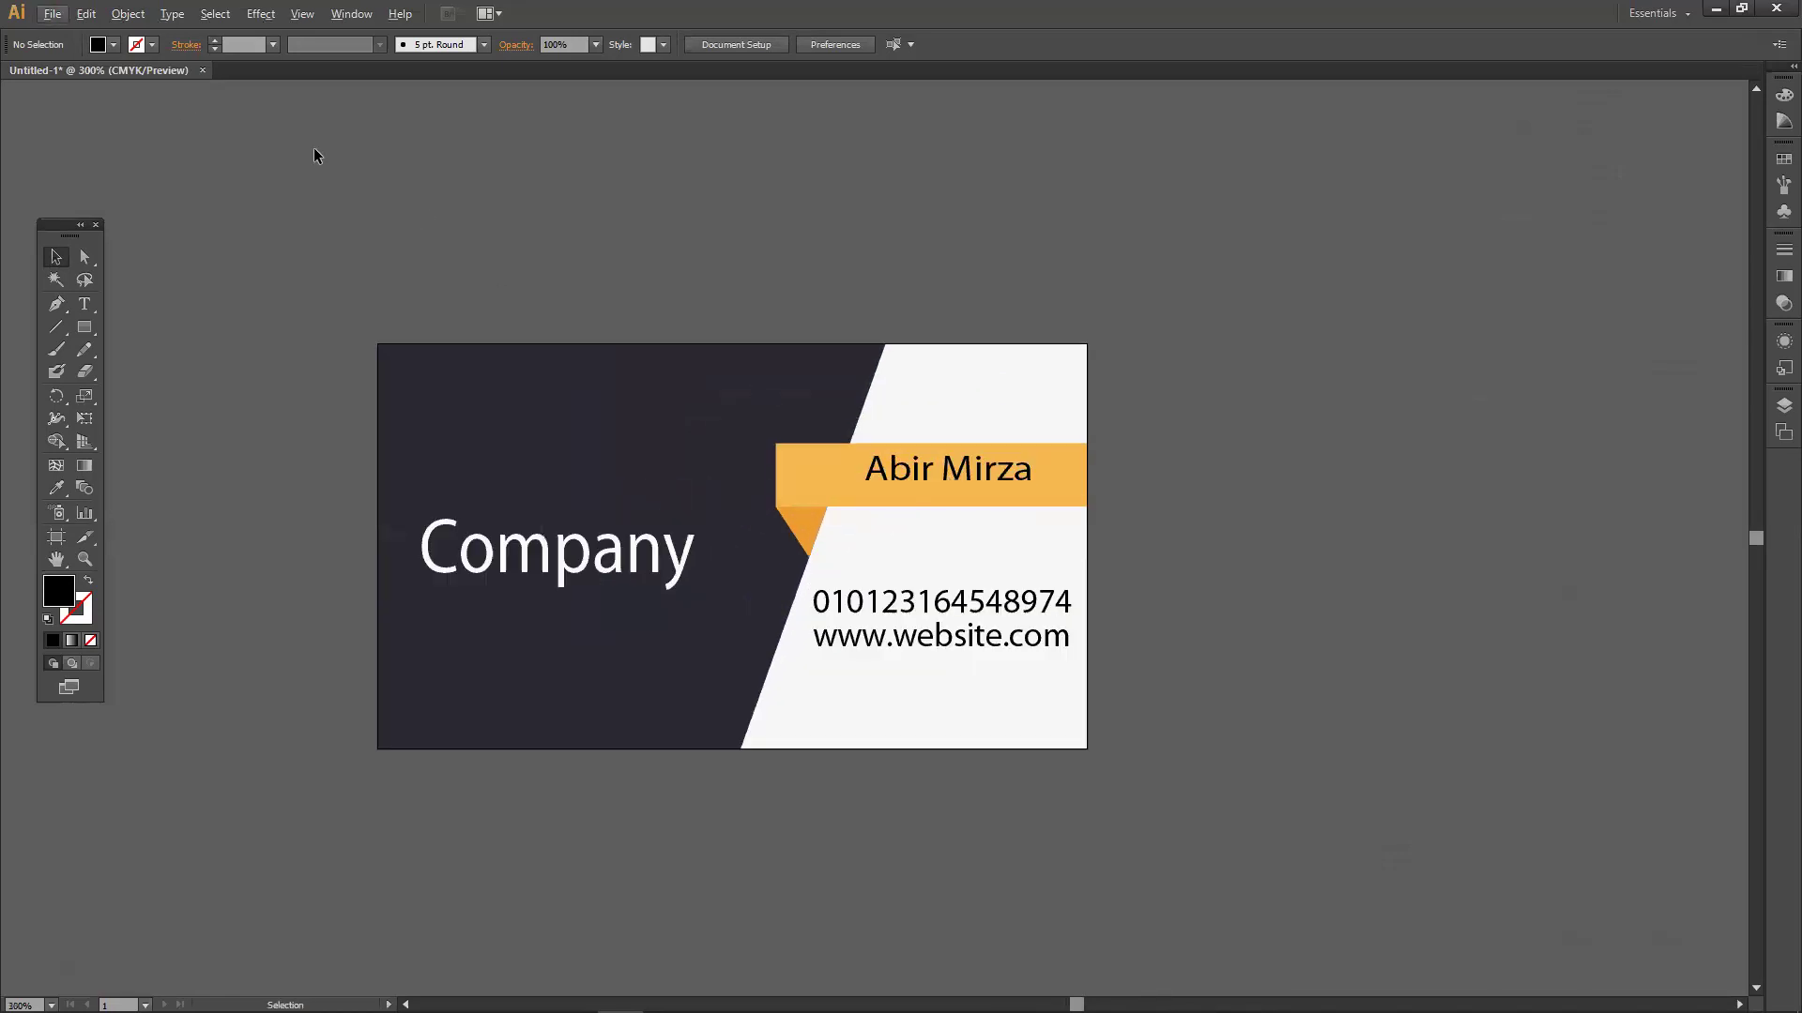
pyautogui.click(51, 14)
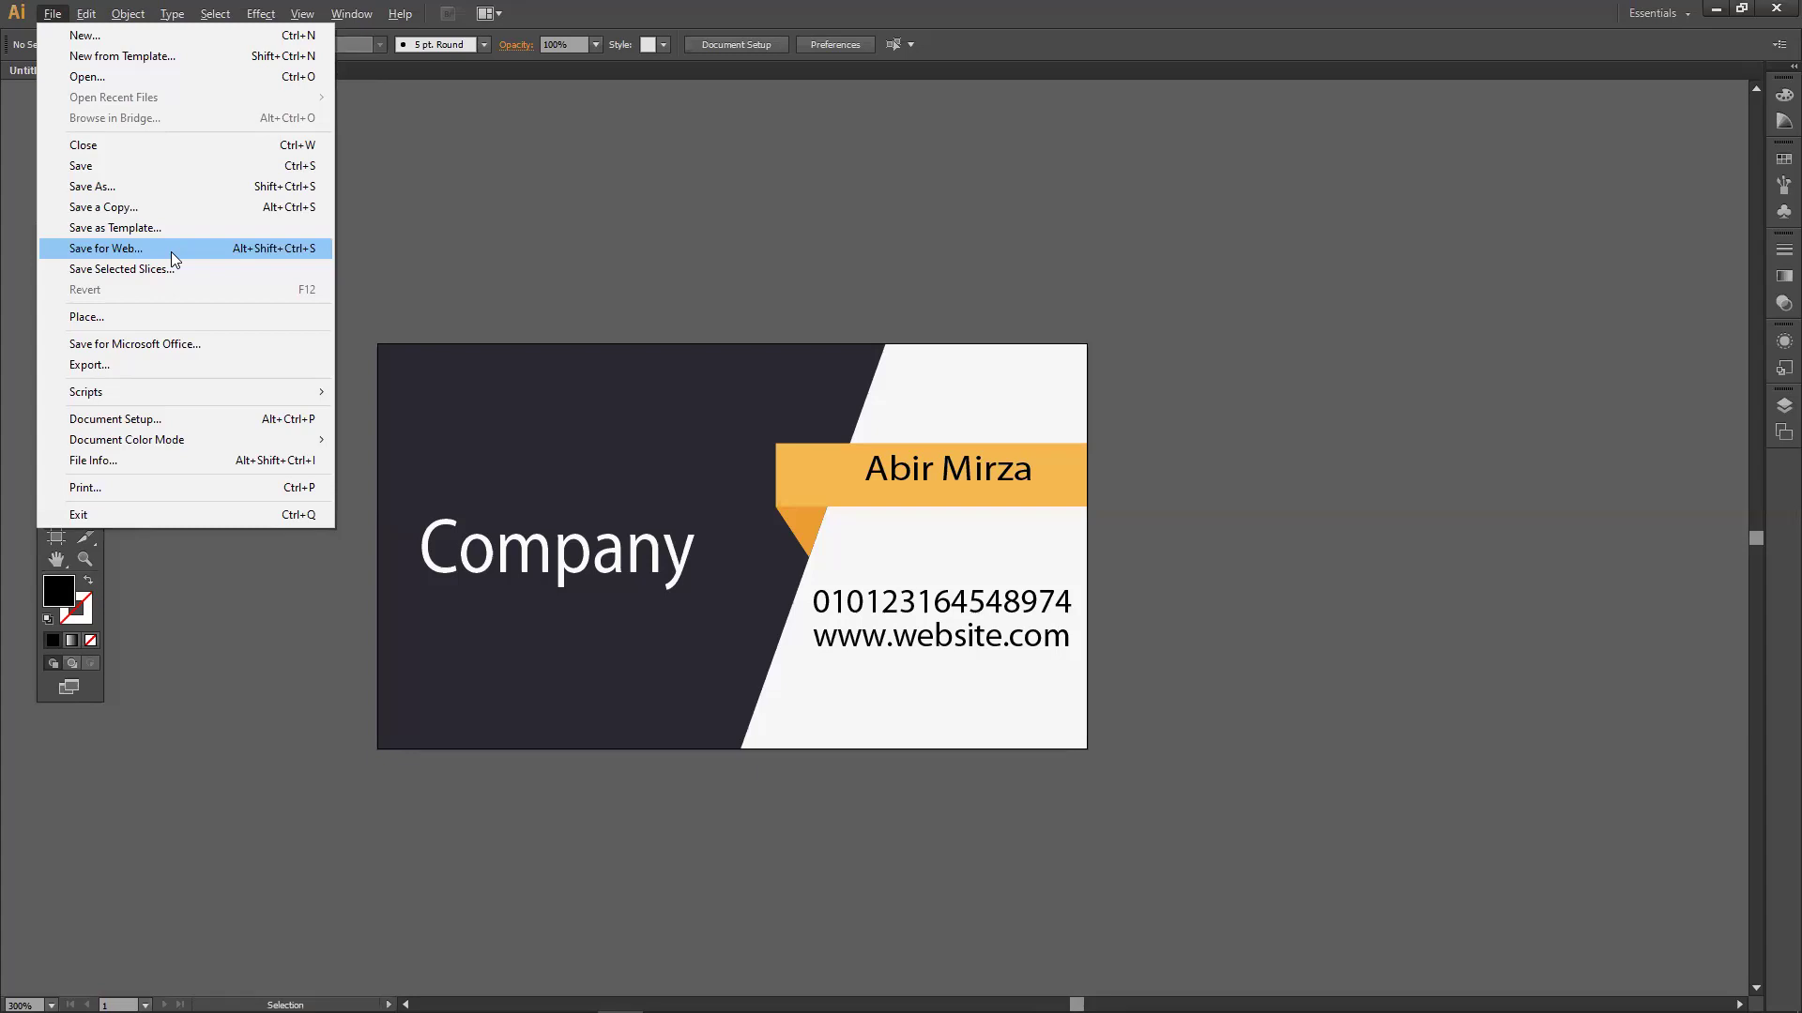
pyautogui.click(670, 854)
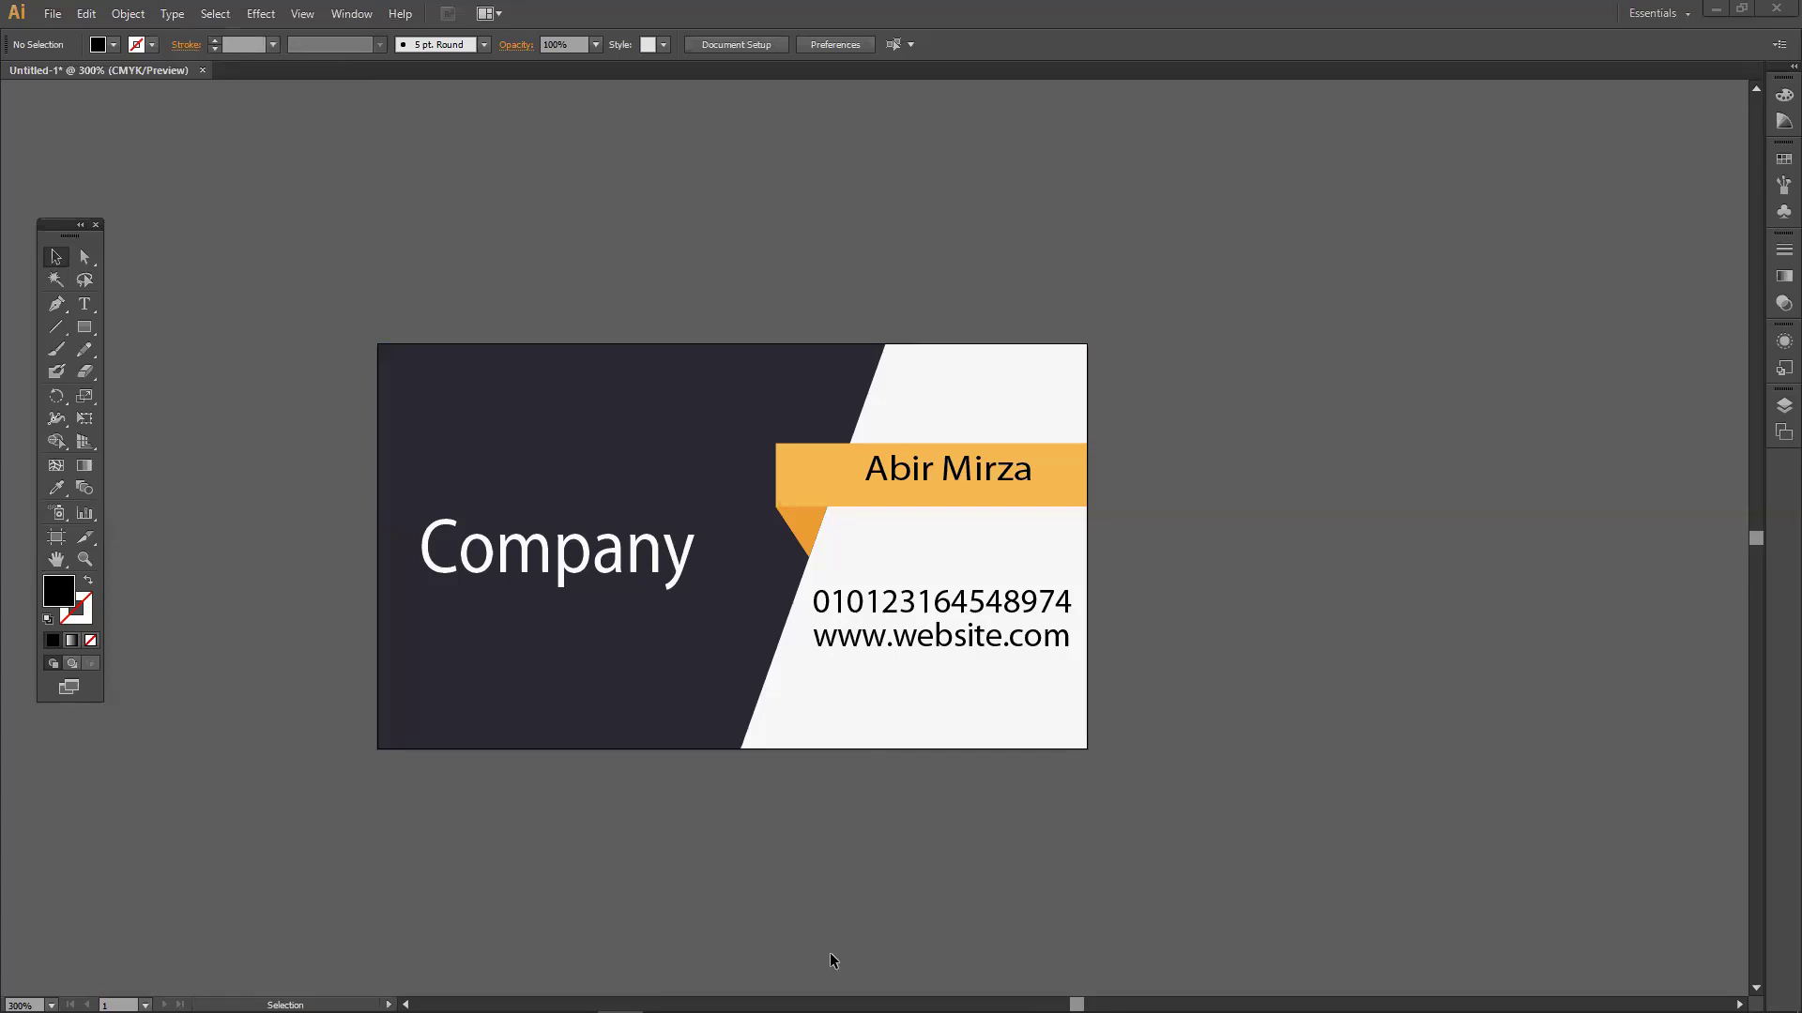
pyautogui.click(63, 17)
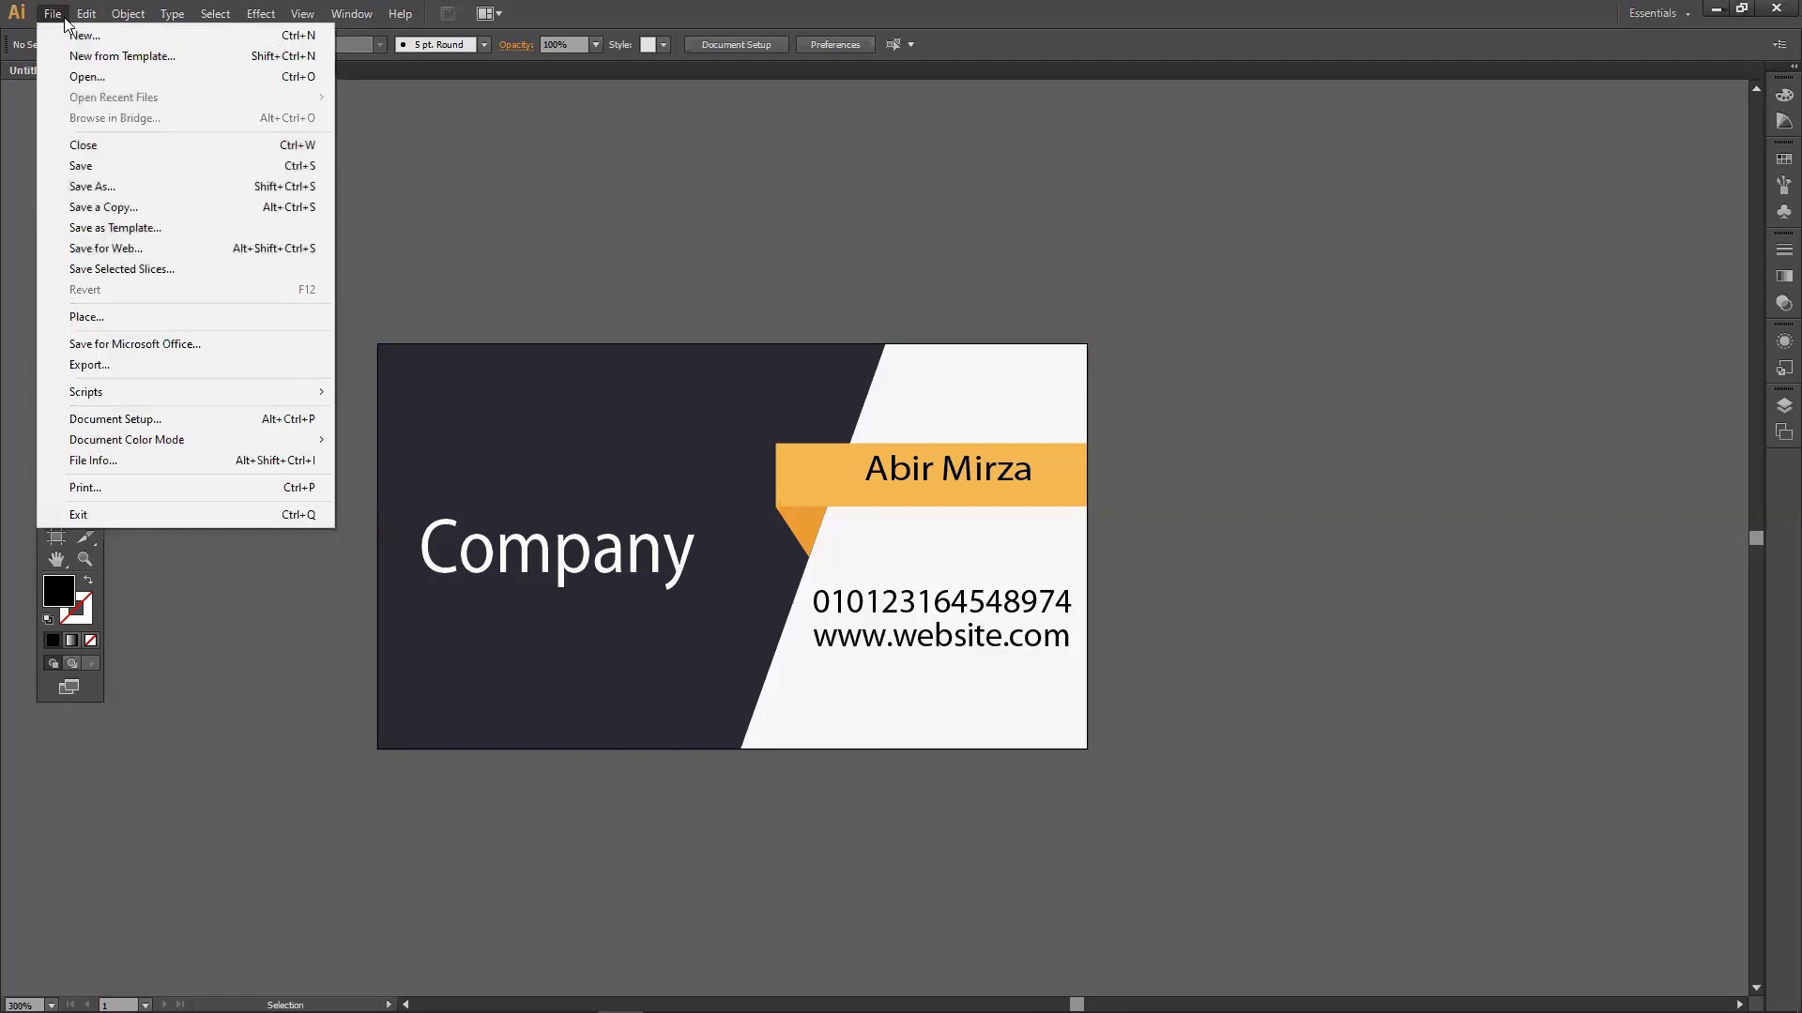
# In Save for Web, switch the output format to JPEG at 100% quality.
pyautogui.click(162, 252)
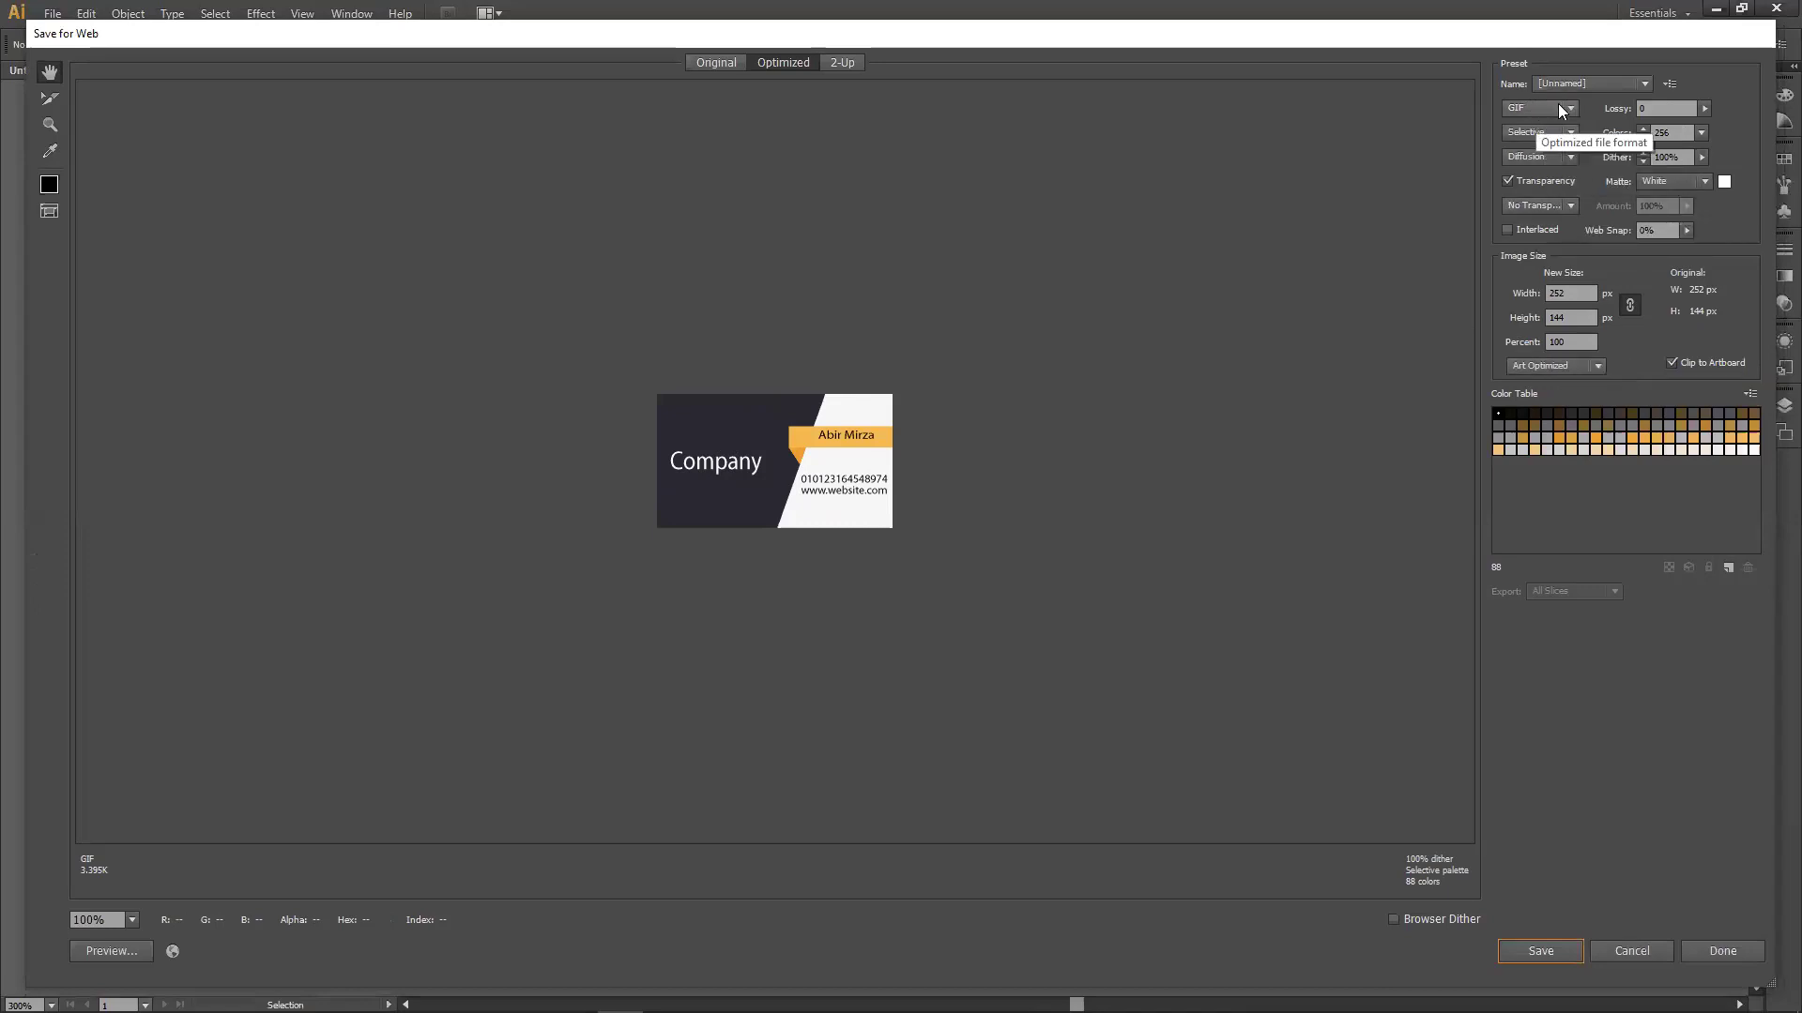
pyautogui.click(1547, 109)
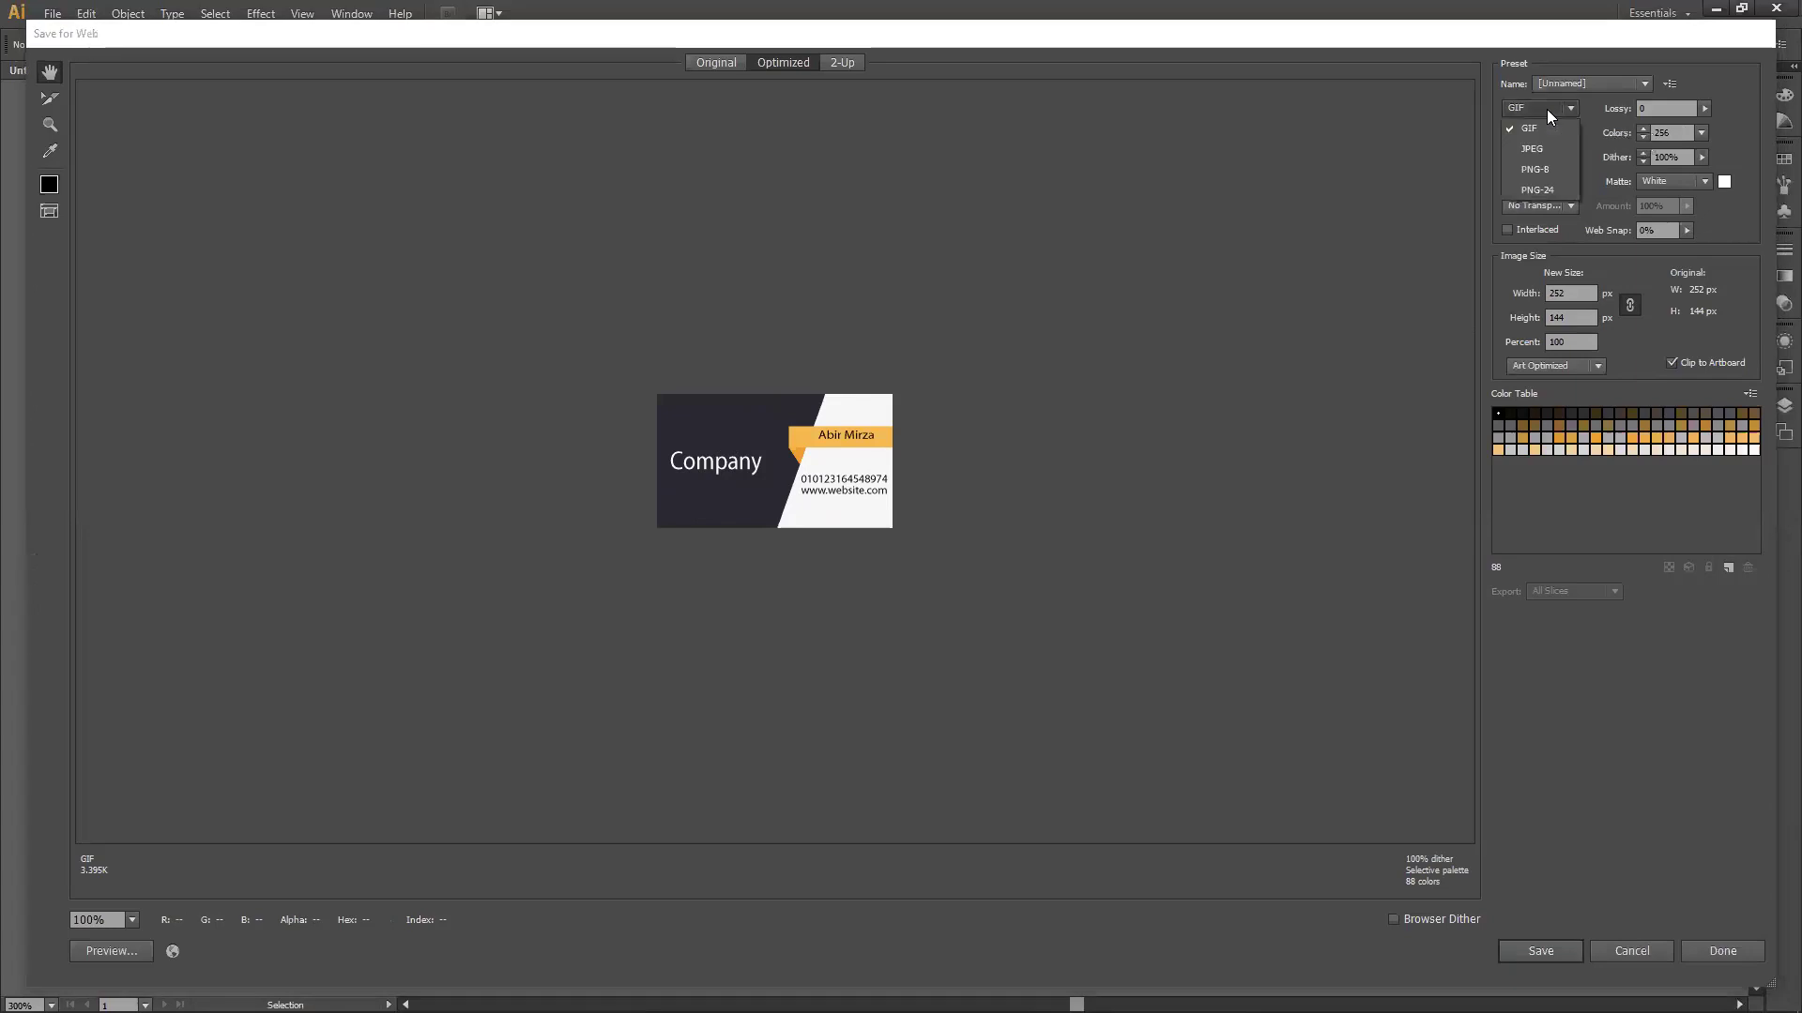
pyautogui.click(1522, 152)
pyautogui.click(1535, 108)
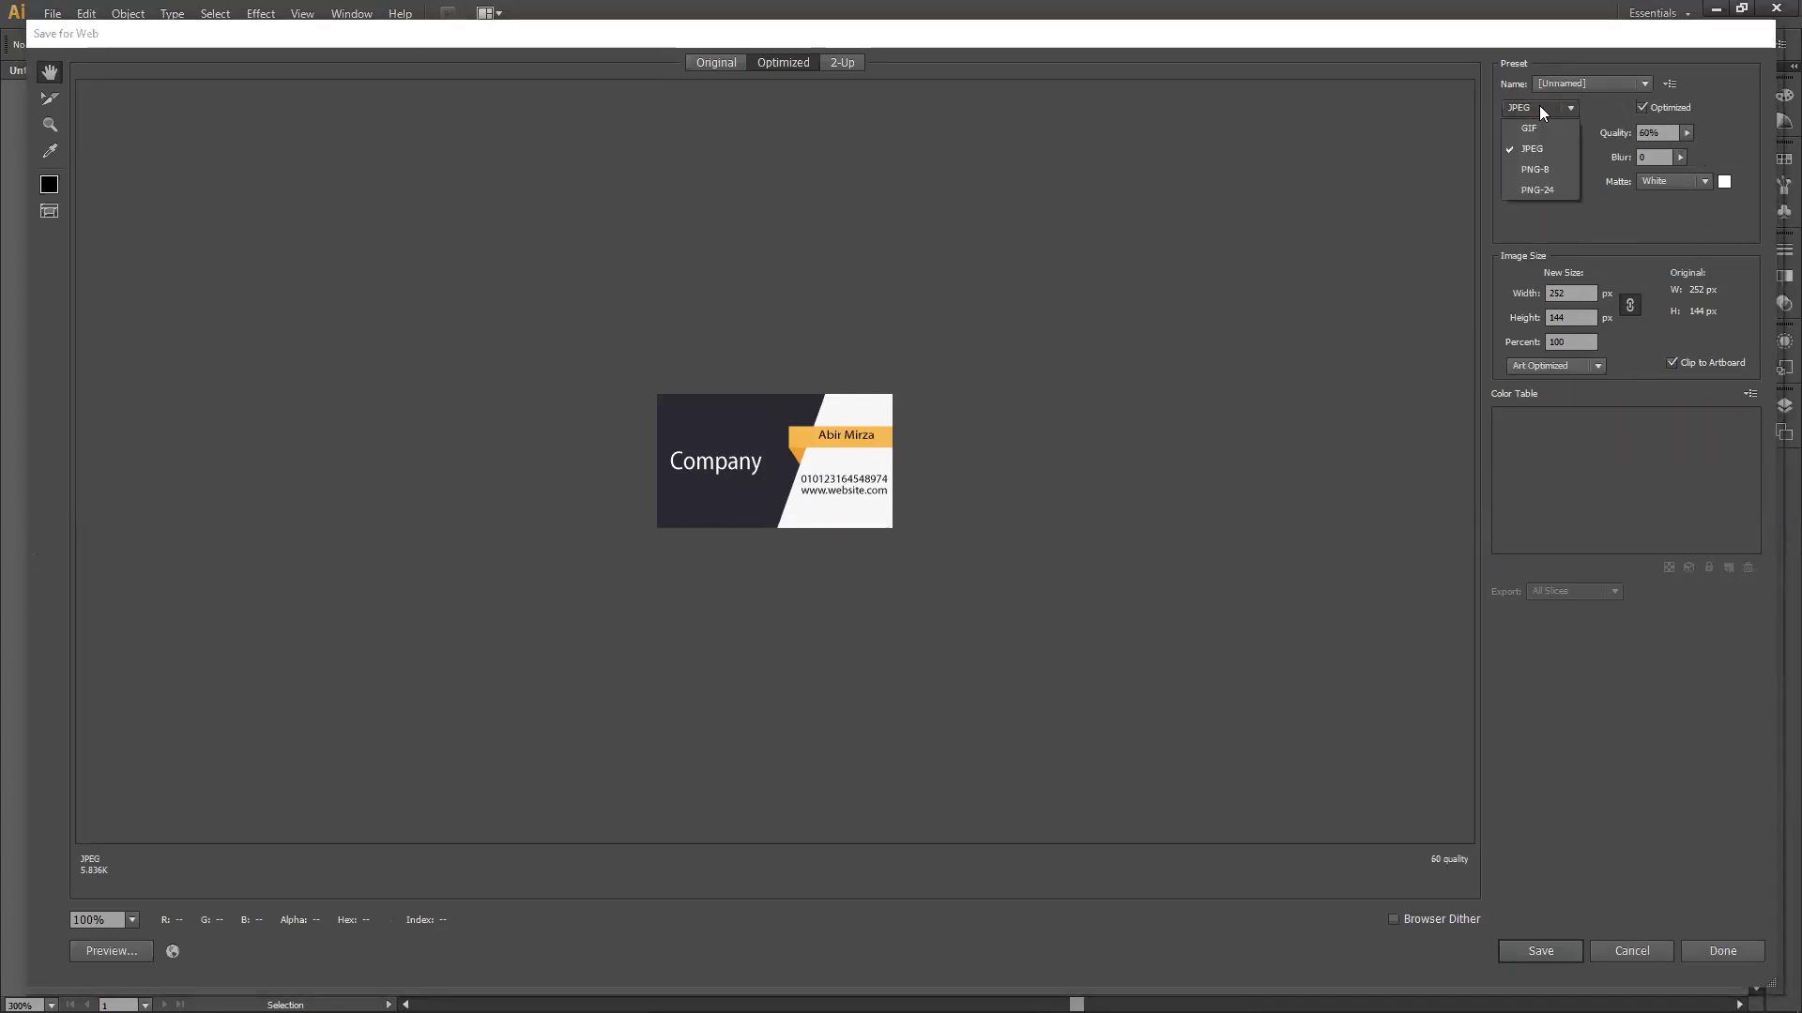
pyautogui.click(1549, 129)
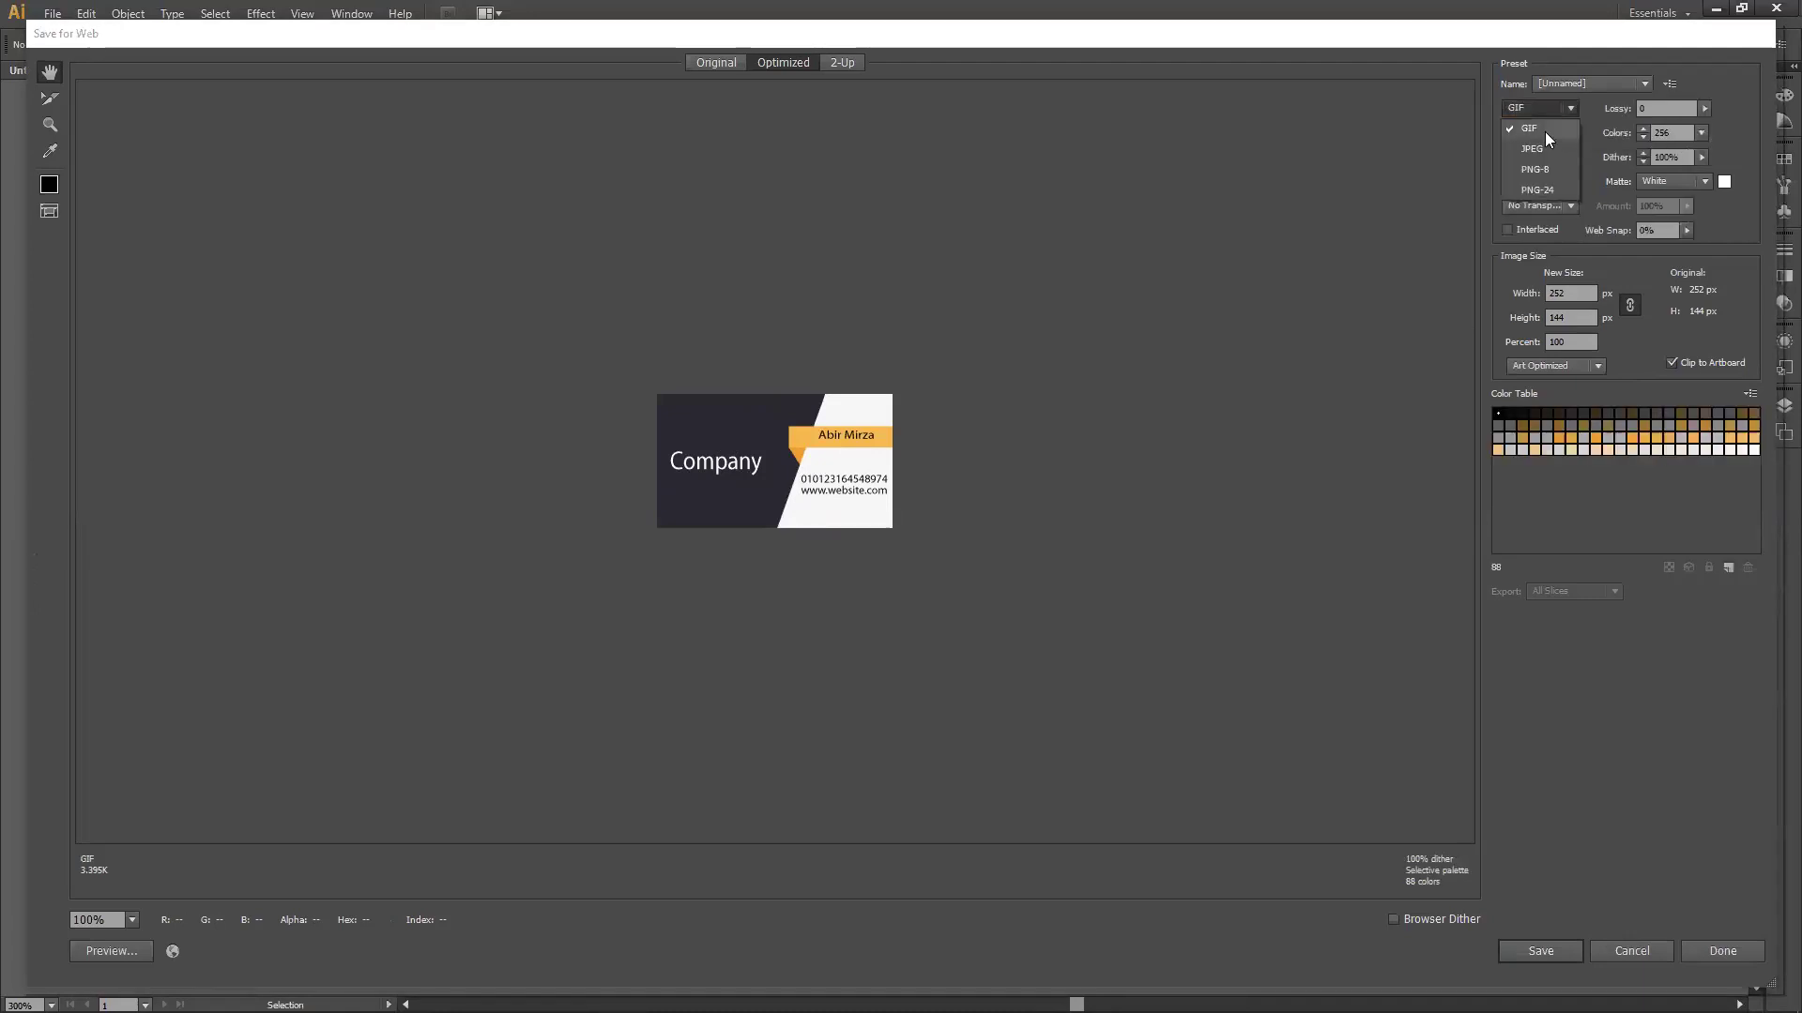
pyautogui.press('Down')
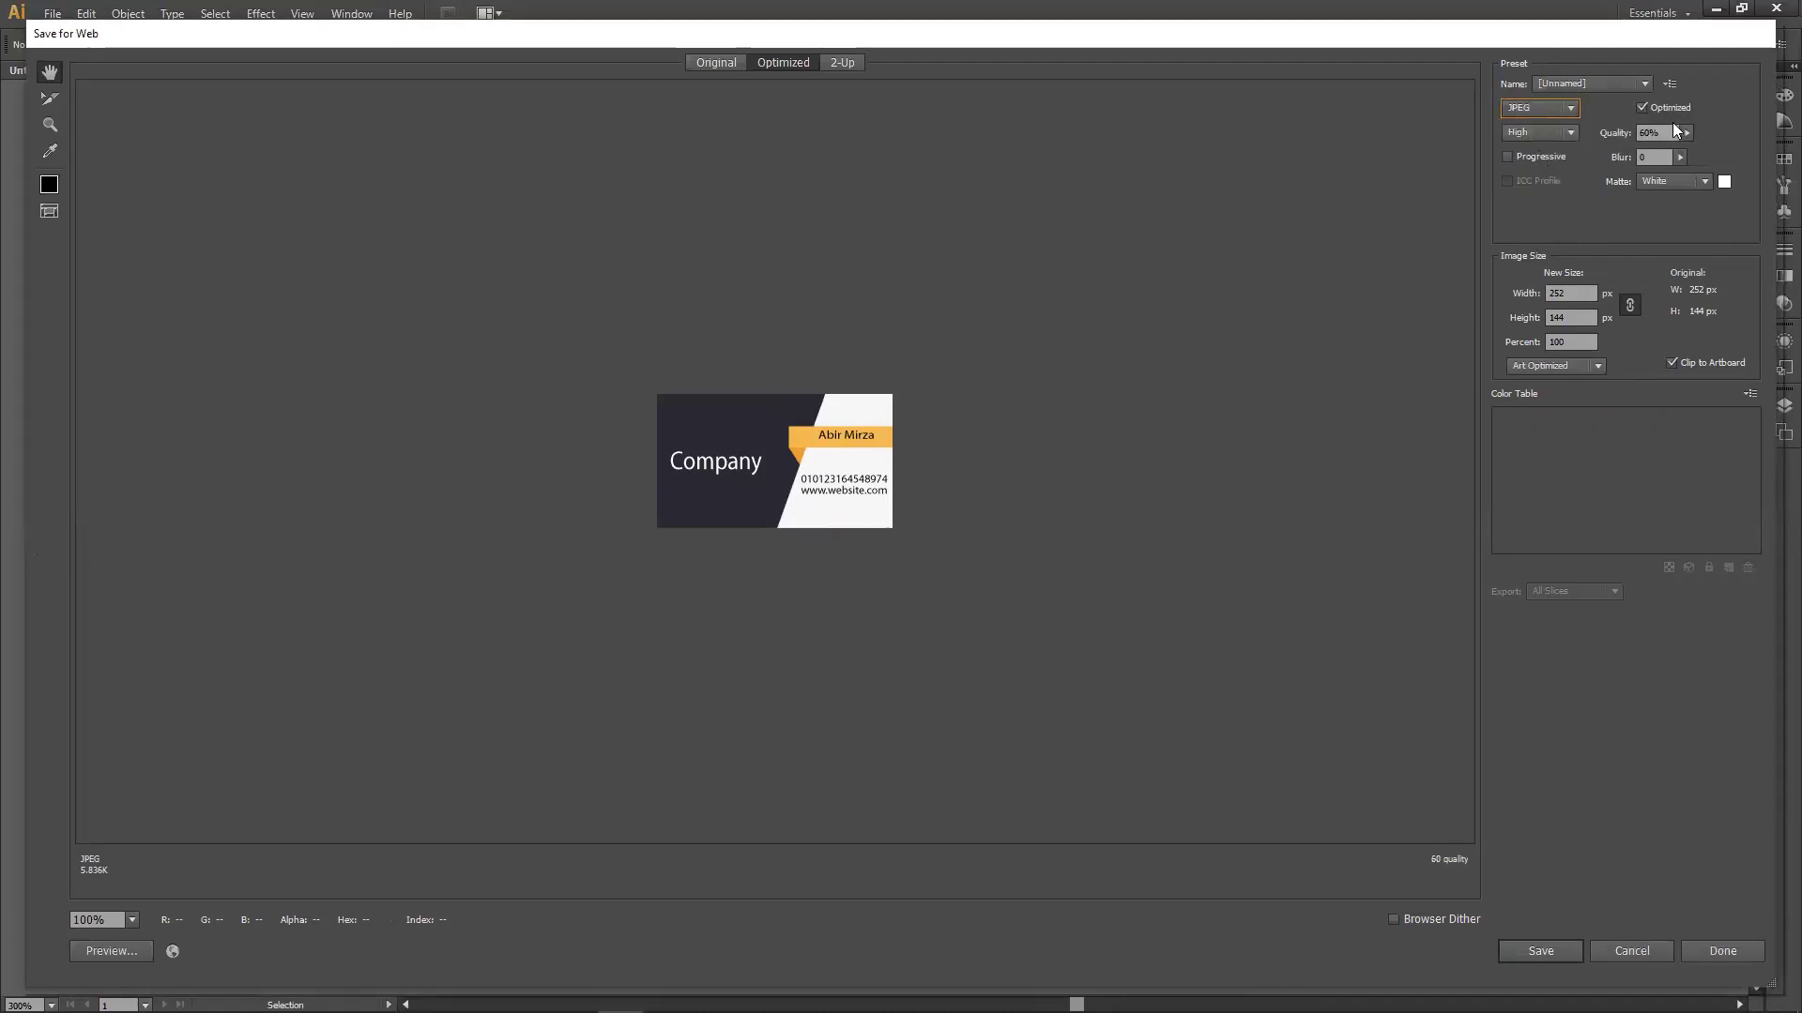
pyautogui.click(1686, 133)
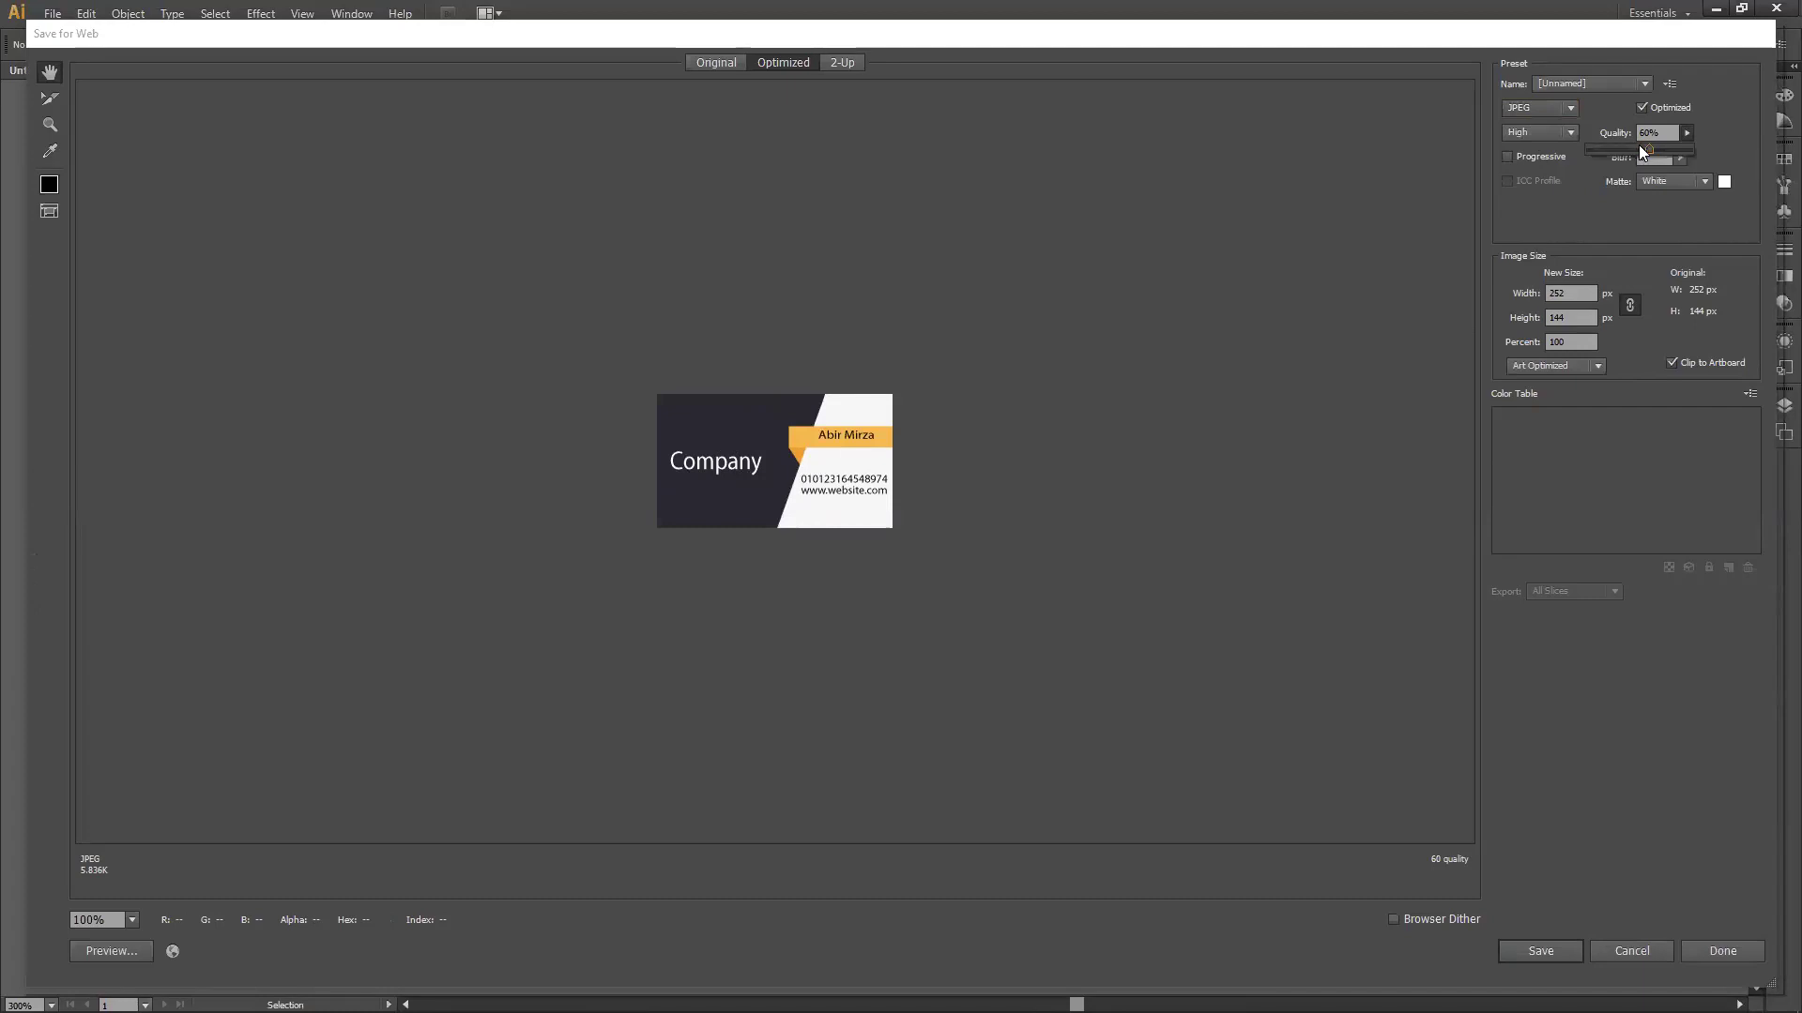
pyautogui.moveTo(1653, 146); pyautogui.dragTo(1702, 144)
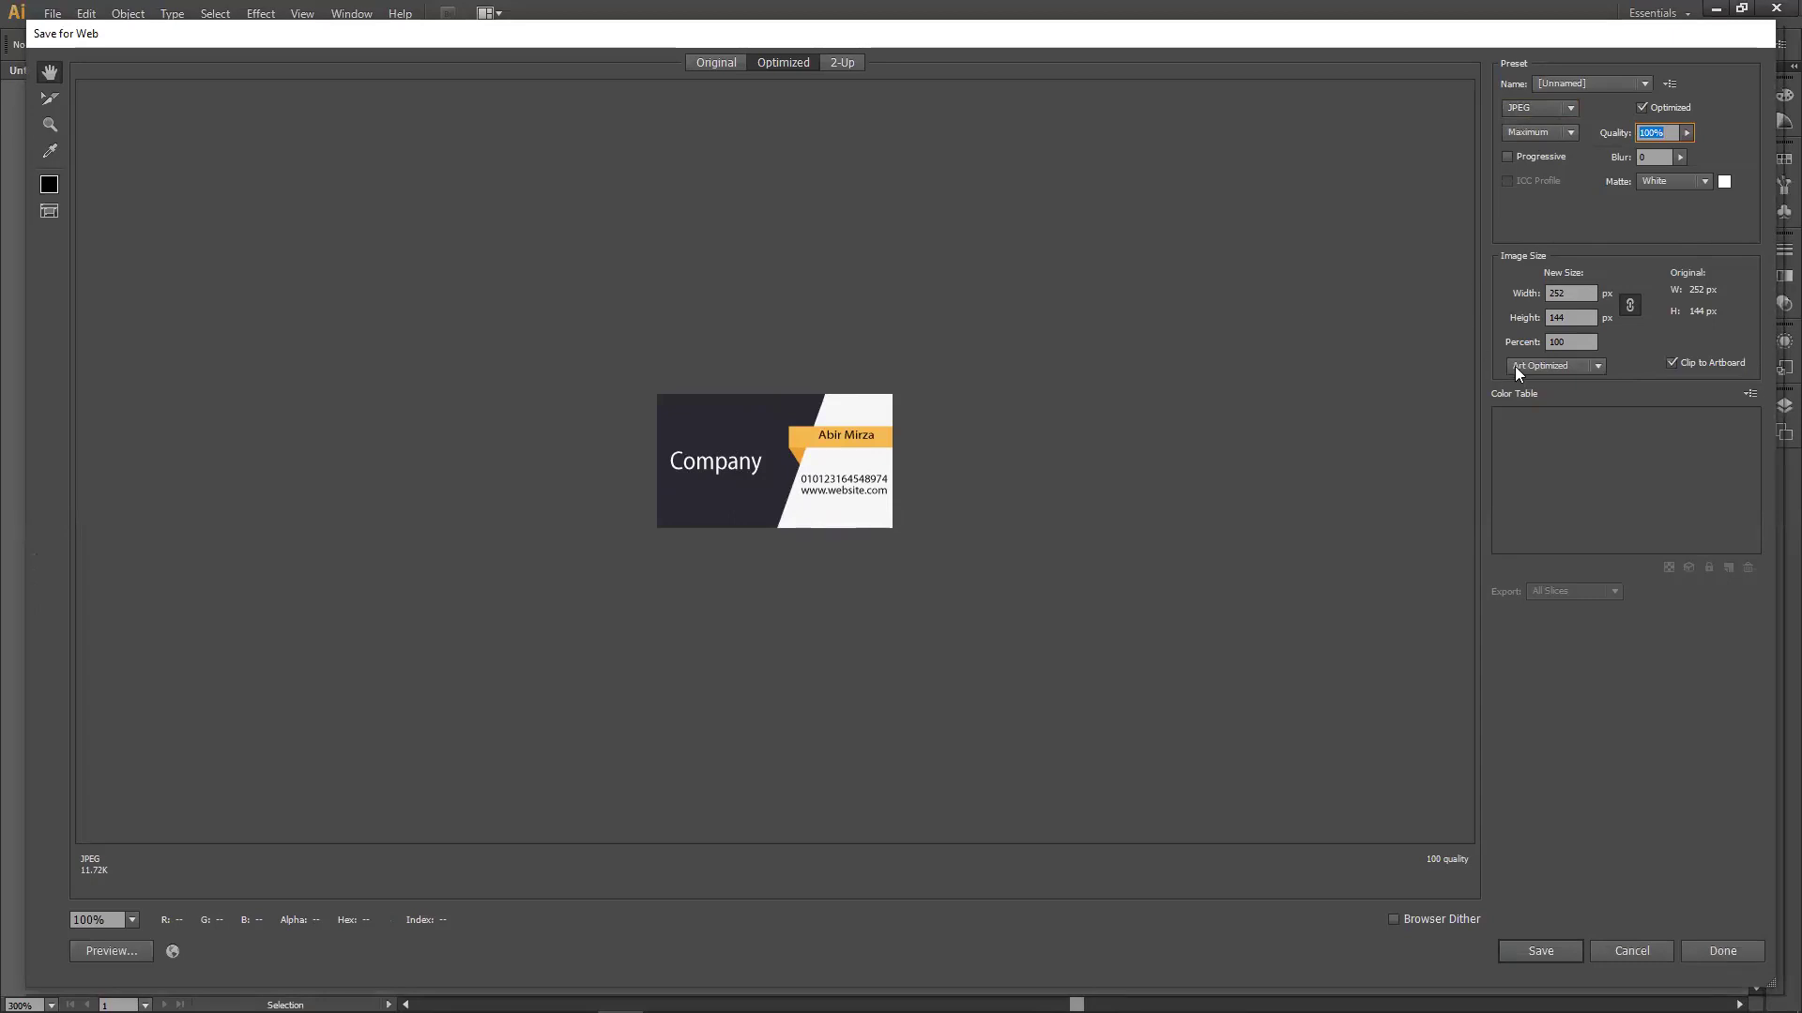
# Scale the image to 300% (756 × 432 px) and save the optimized JPEG.
pyautogui.click(1557, 343)
pyautogui.moveTo(1534, 343); pyautogui.dragTo(1537, 342)
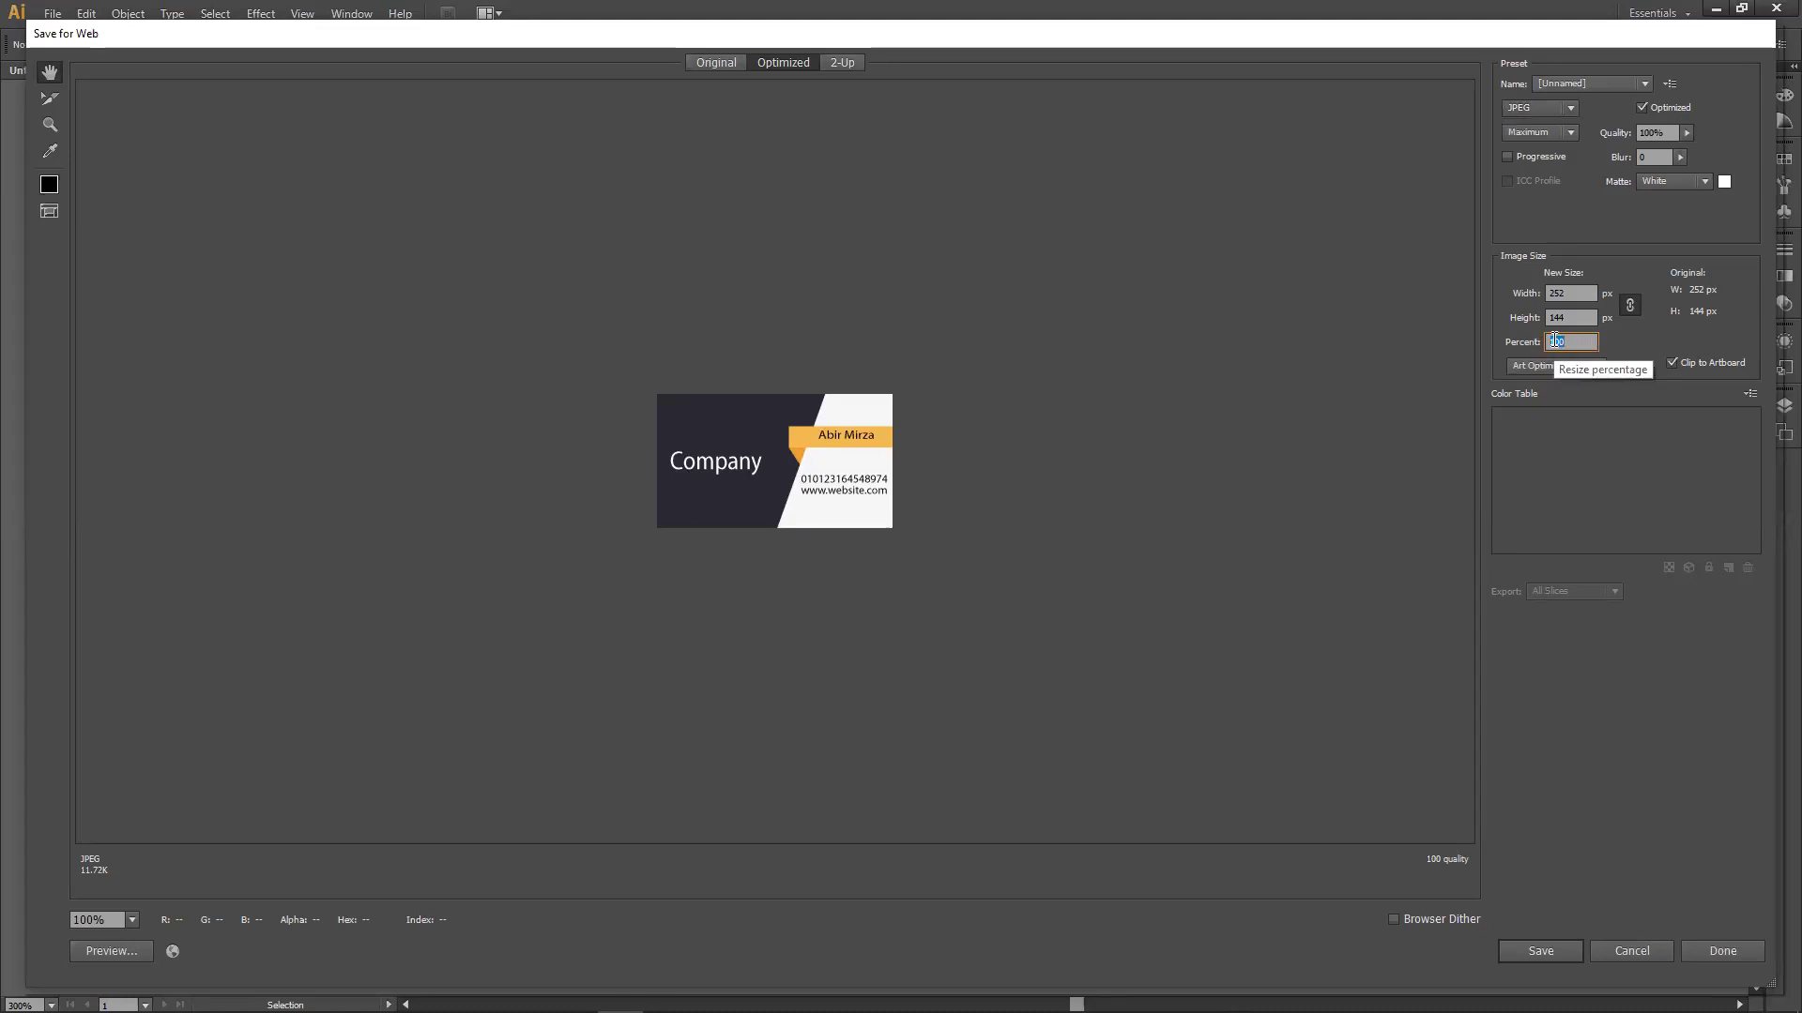
pyautogui.write('3')
pyautogui.click(1575, 319)
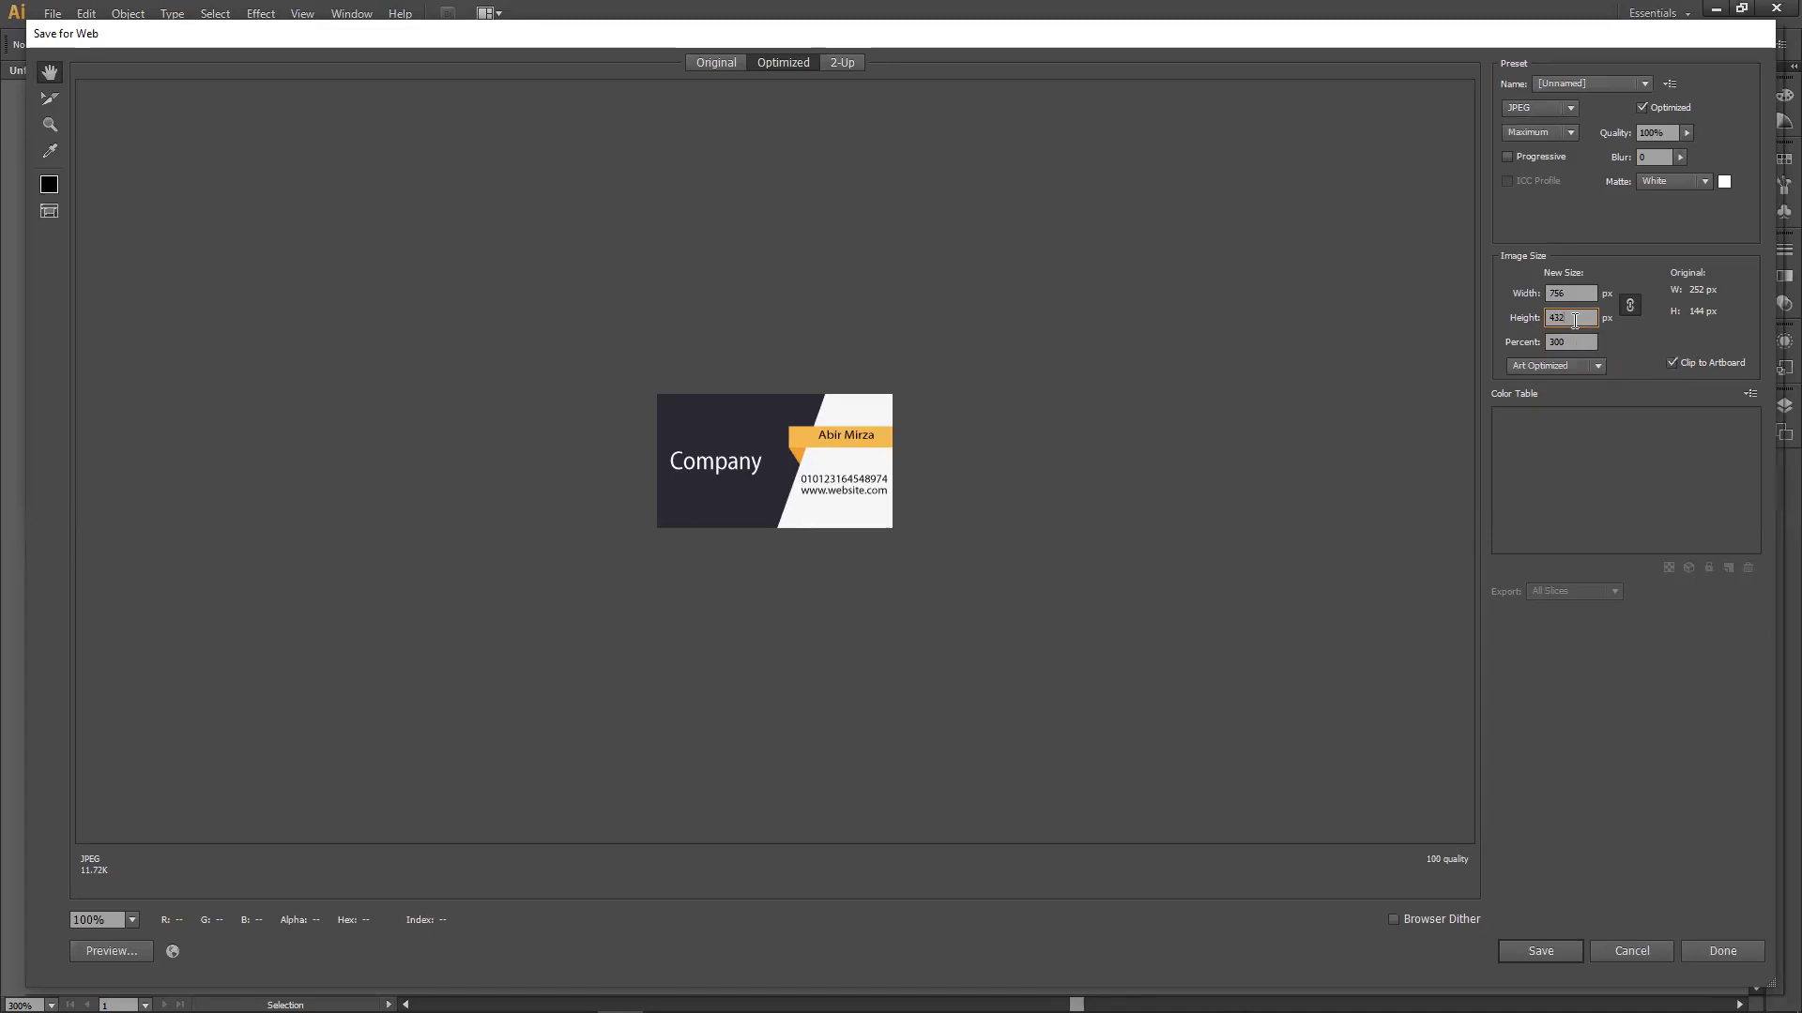
pyautogui.click(1582, 294)
pyautogui.click(1582, 343)
pyautogui.doubleClick(1582, 347)
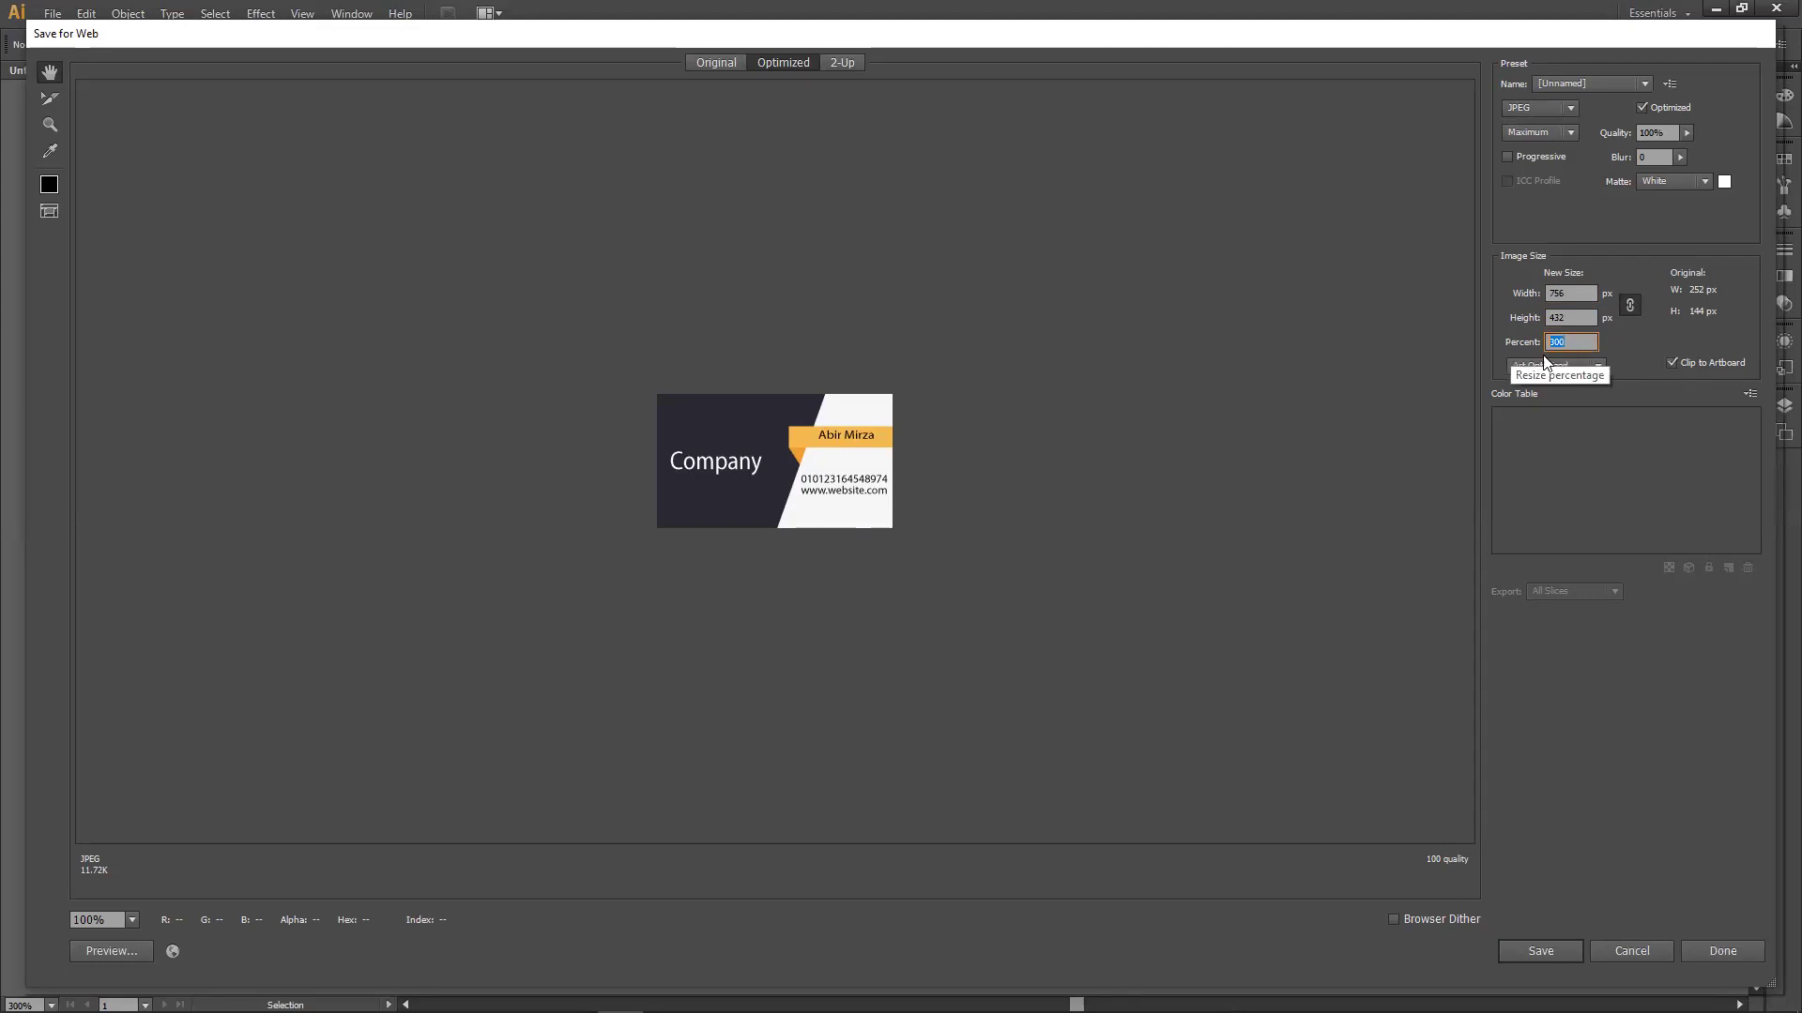
pyautogui.click(1542, 953)
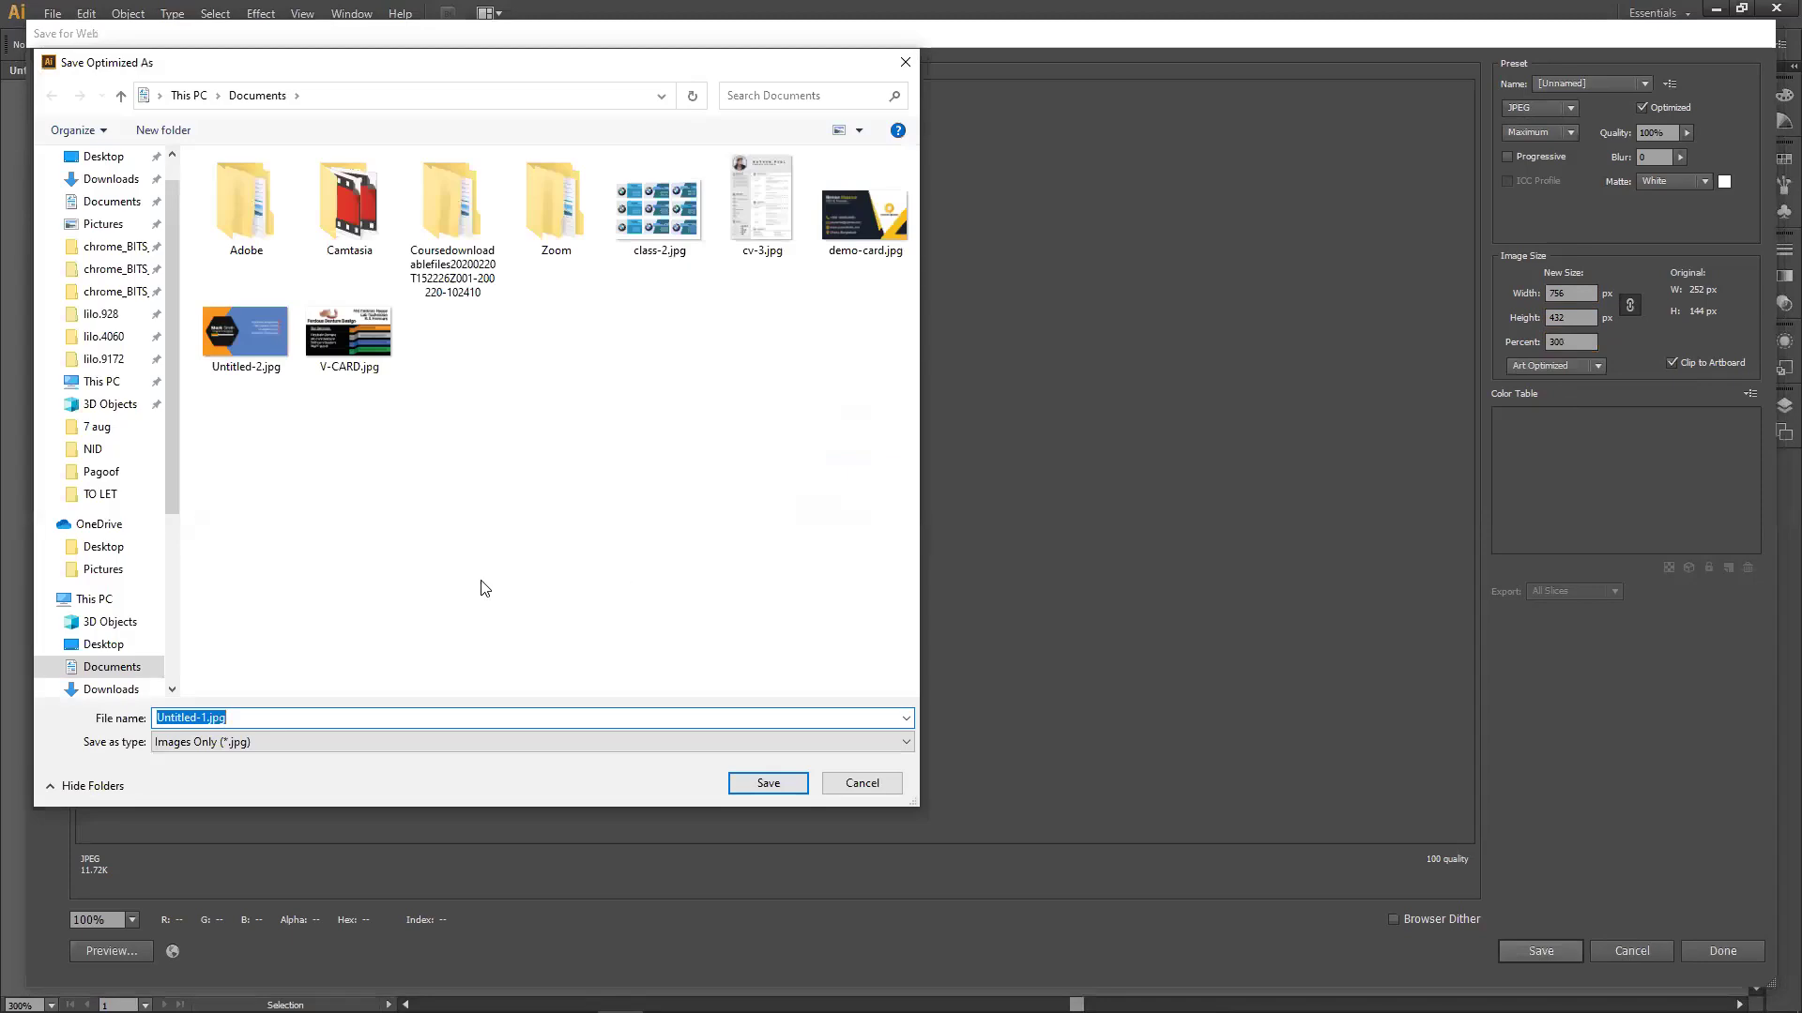
# Save Untitled-1.jpg to the Desktop and minimise Illustrator.
pyautogui.click(102, 156)
pyautogui.click(768, 782)
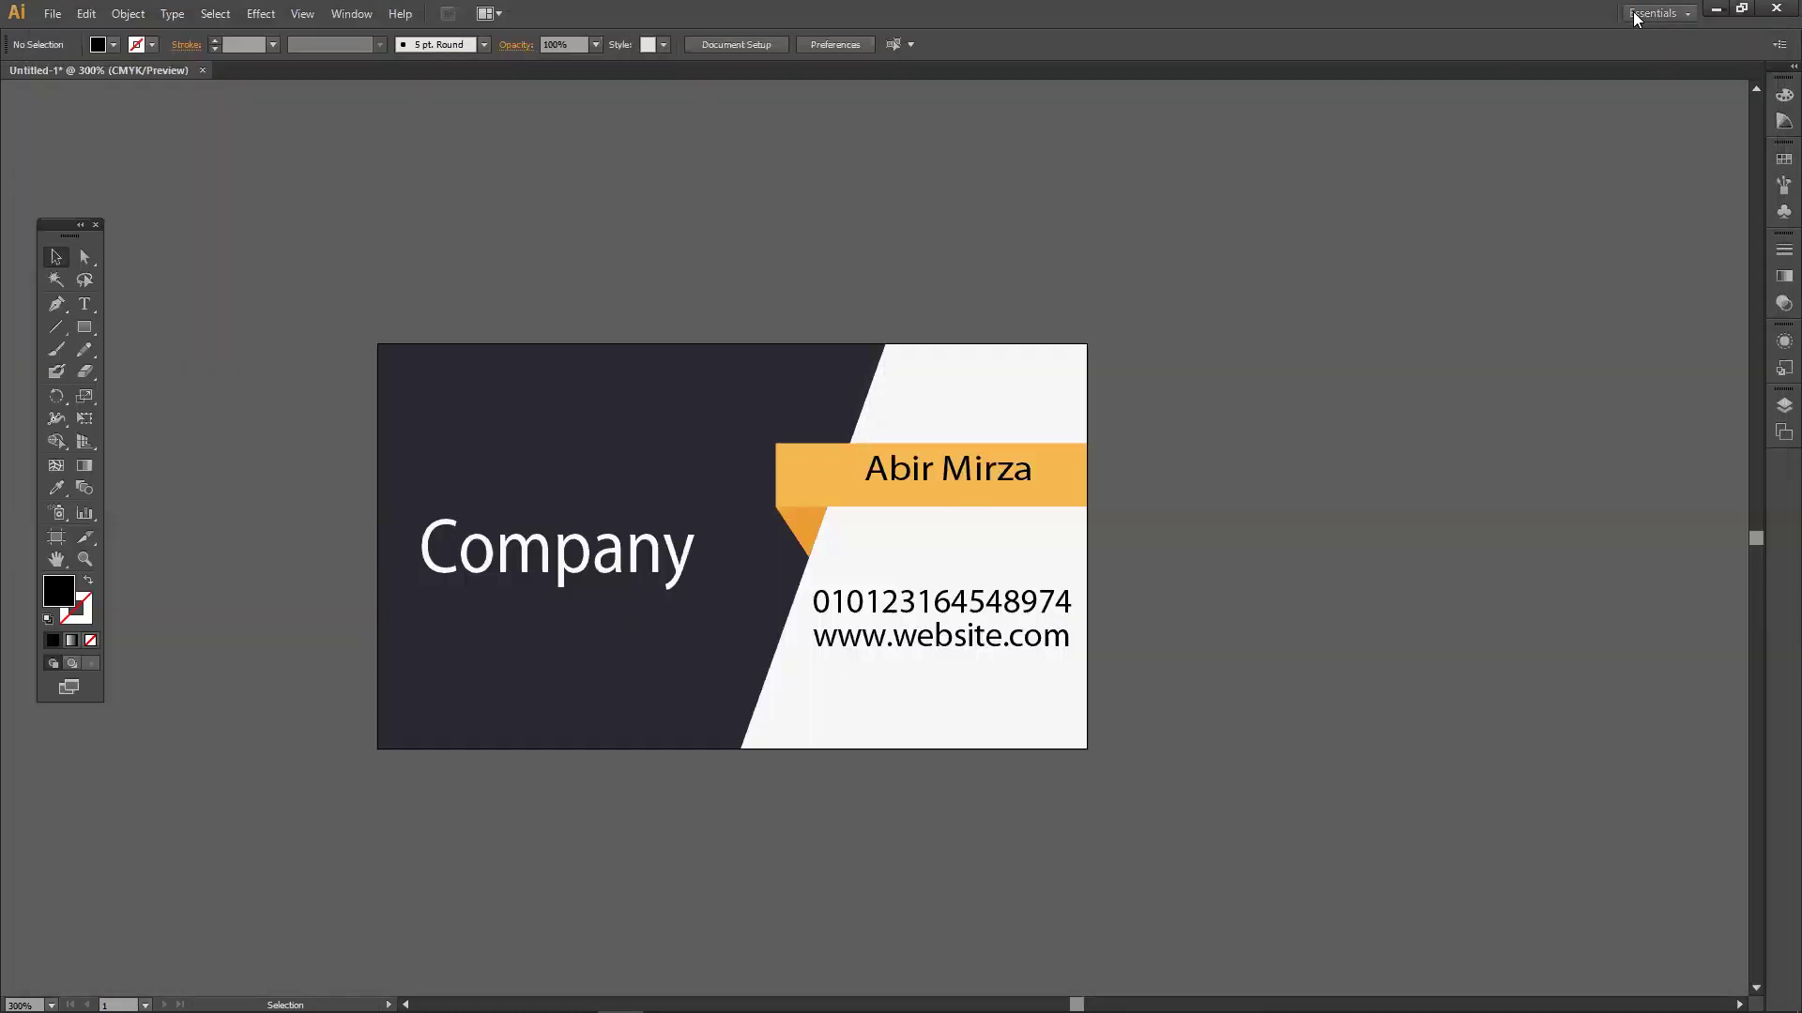
pyautogui.click(1716, 8)
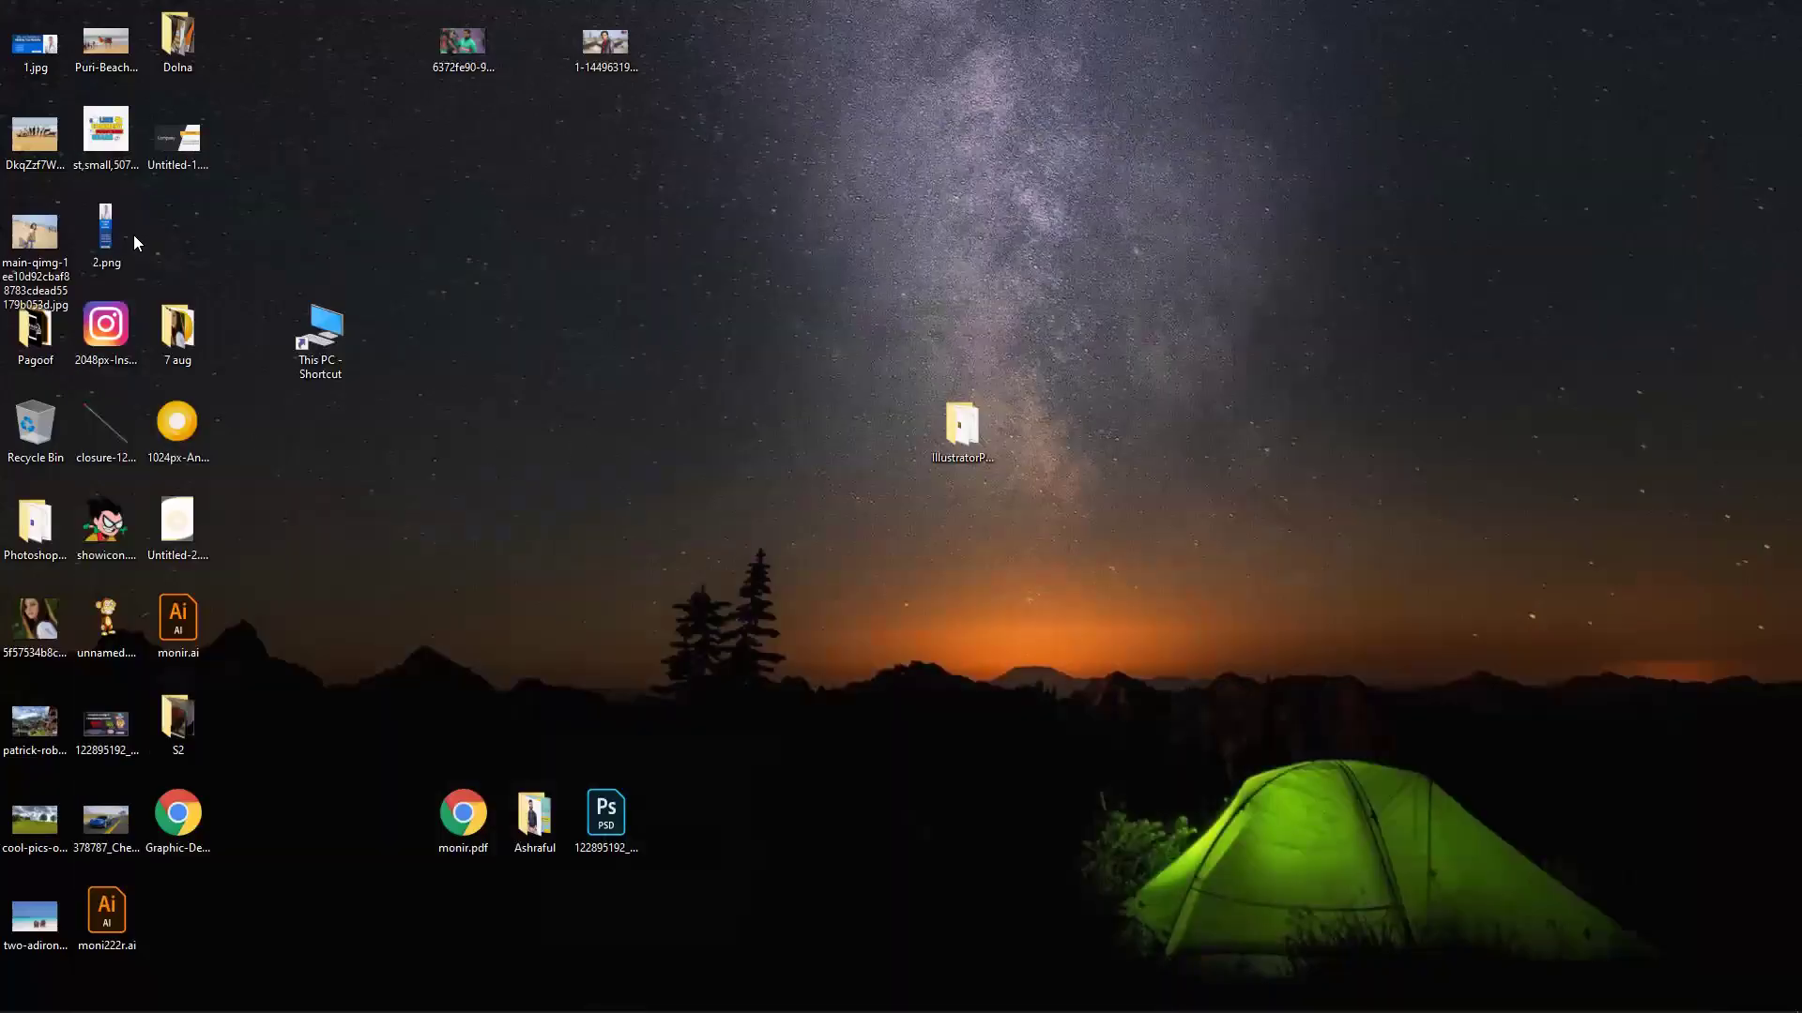
# Open Untitled-1.jpg in Photos in a smaller window, then return to Illustrator's File menu.
pyautogui.doubleClick(173, 148)
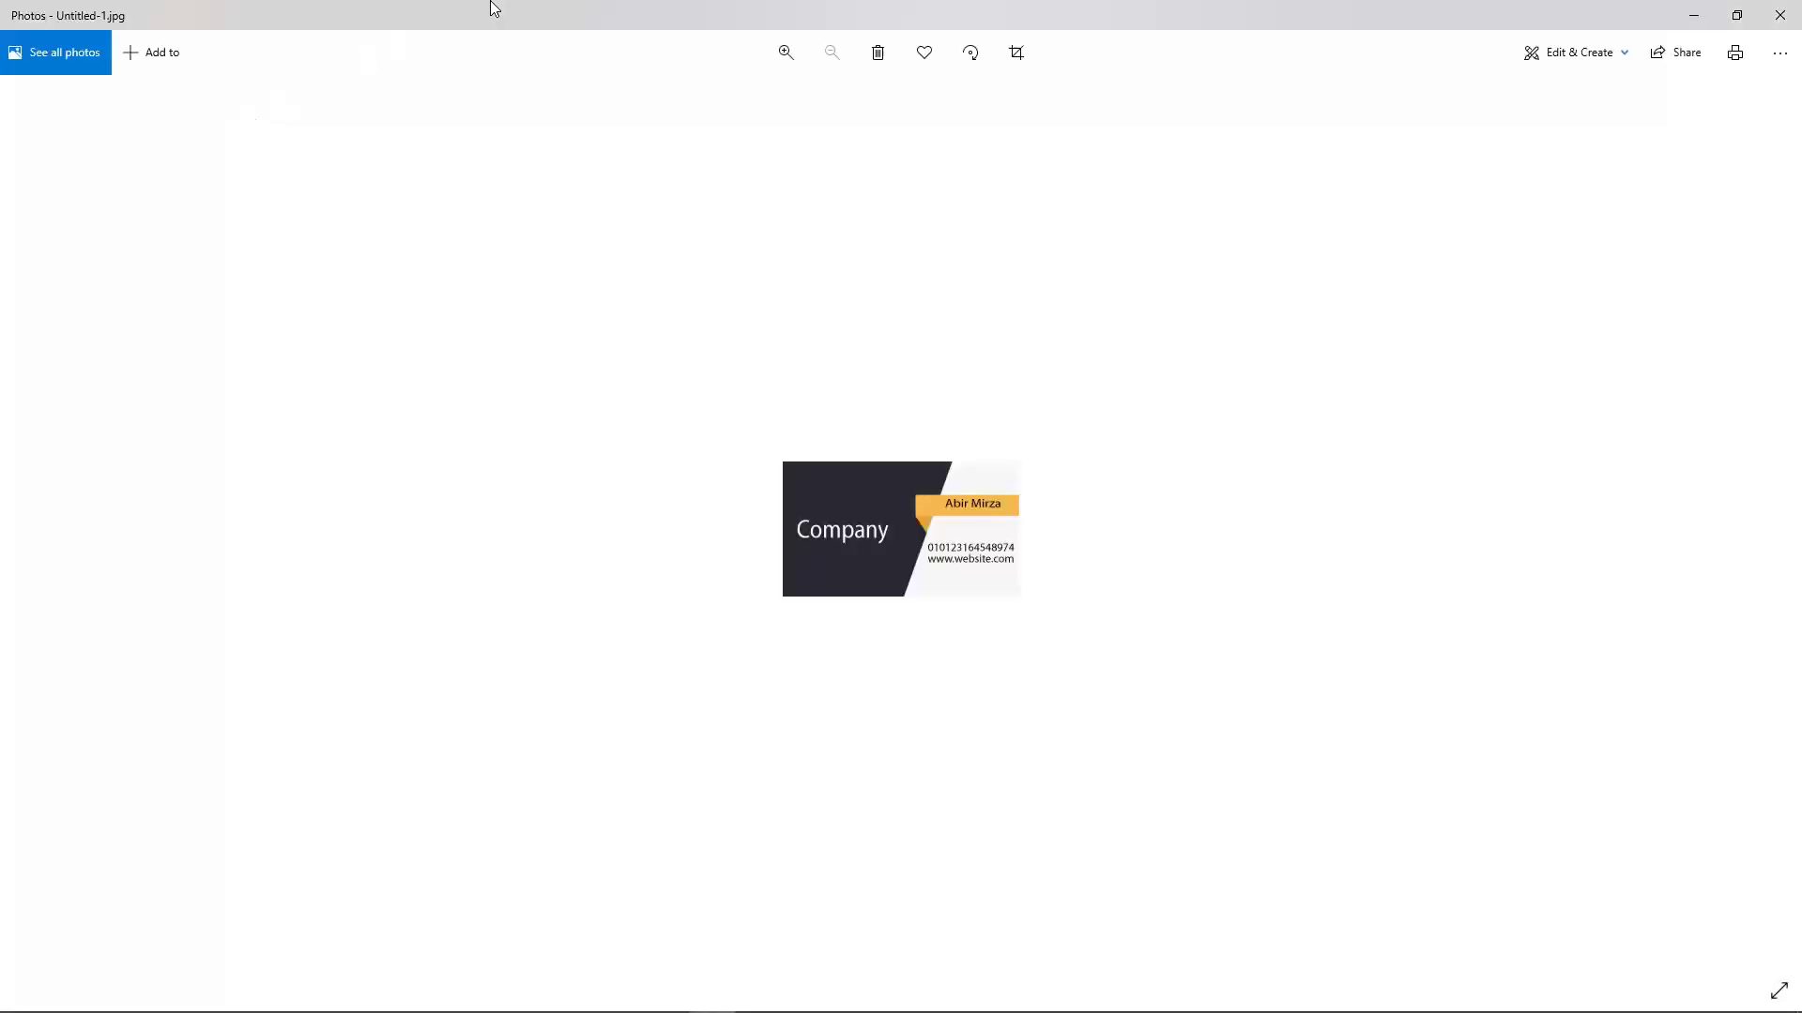
pyautogui.moveTo(494, 8); pyautogui.dragTo(1290, 144)
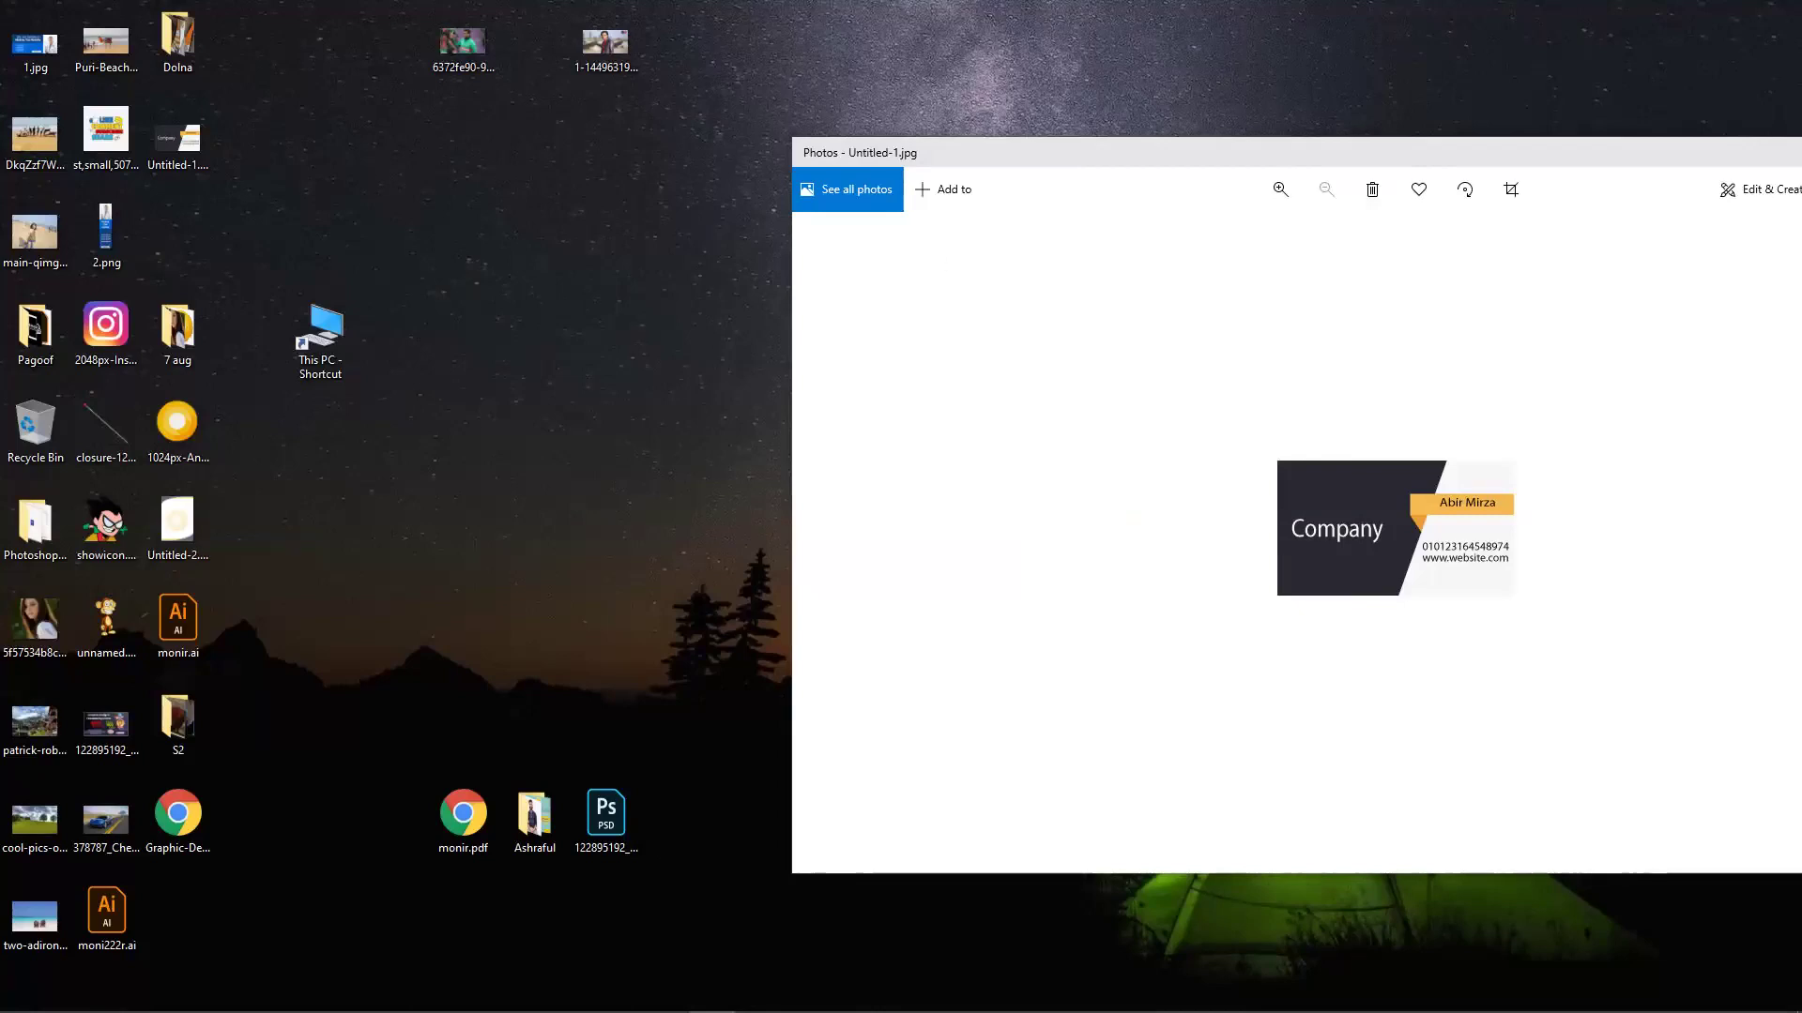
pyautogui.moveTo(417, 1008)
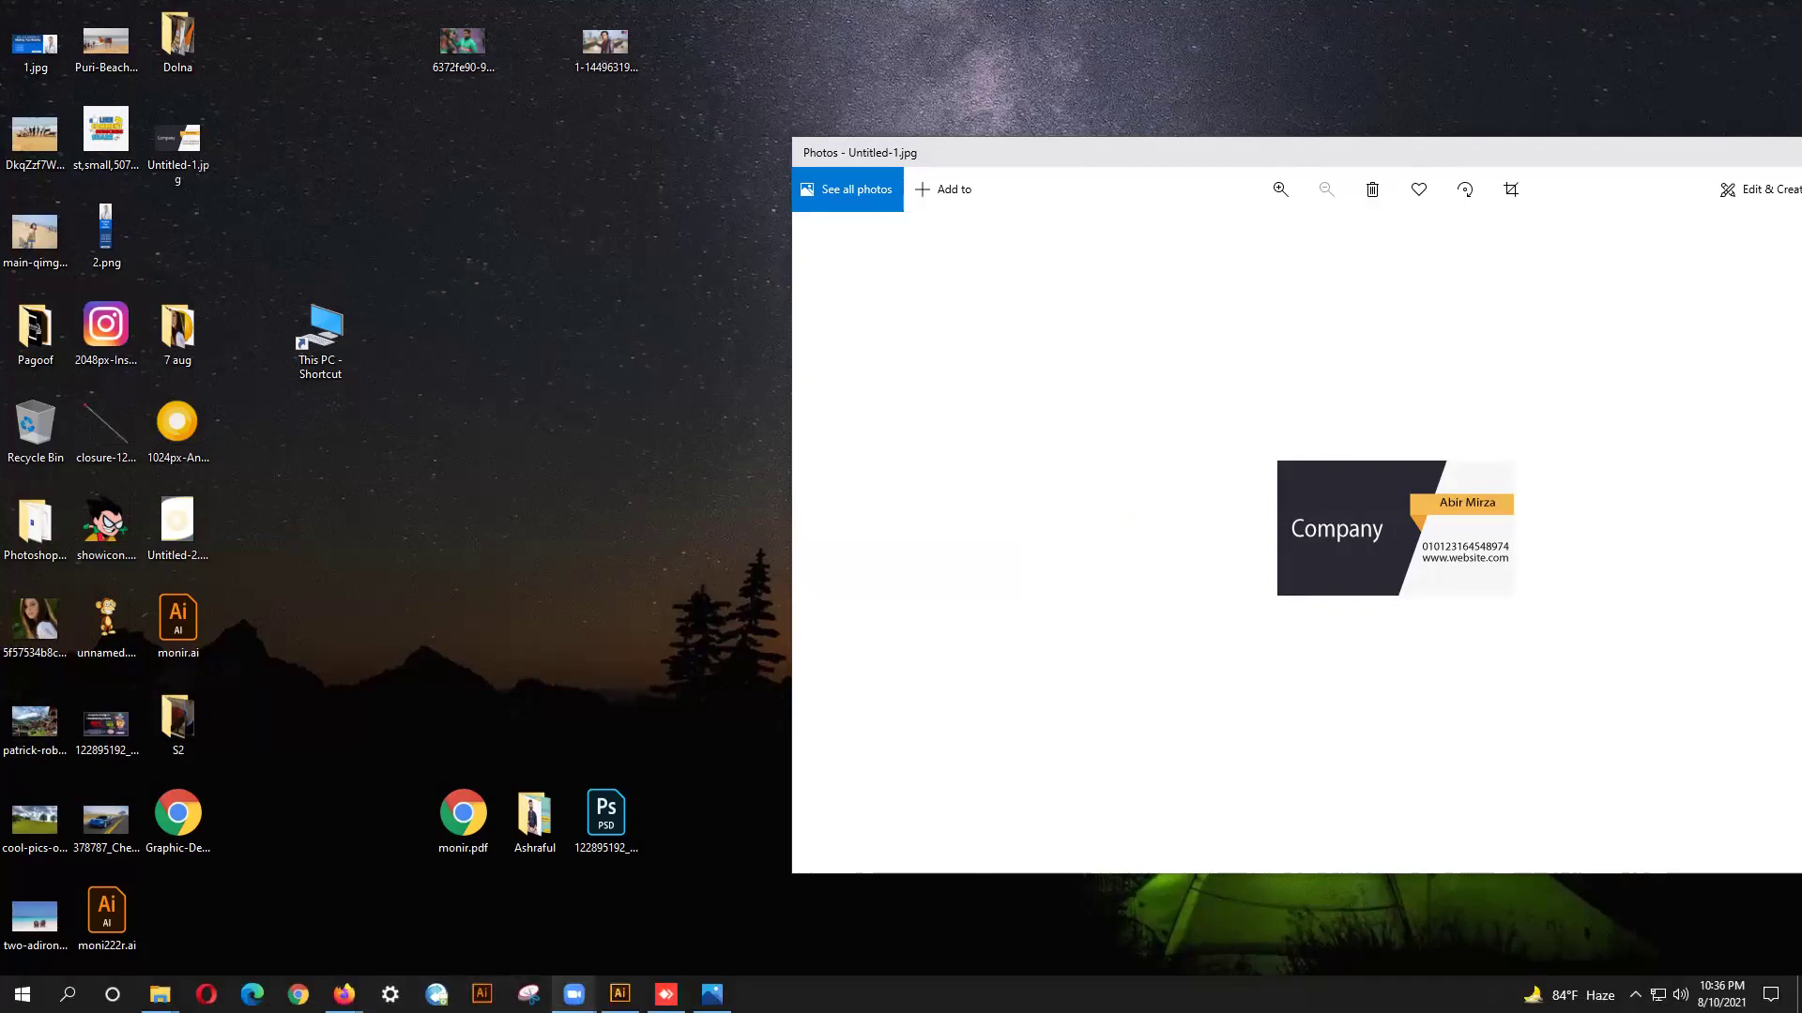
pyautogui.click(619, 993)
pyautogui.click(53, 14)
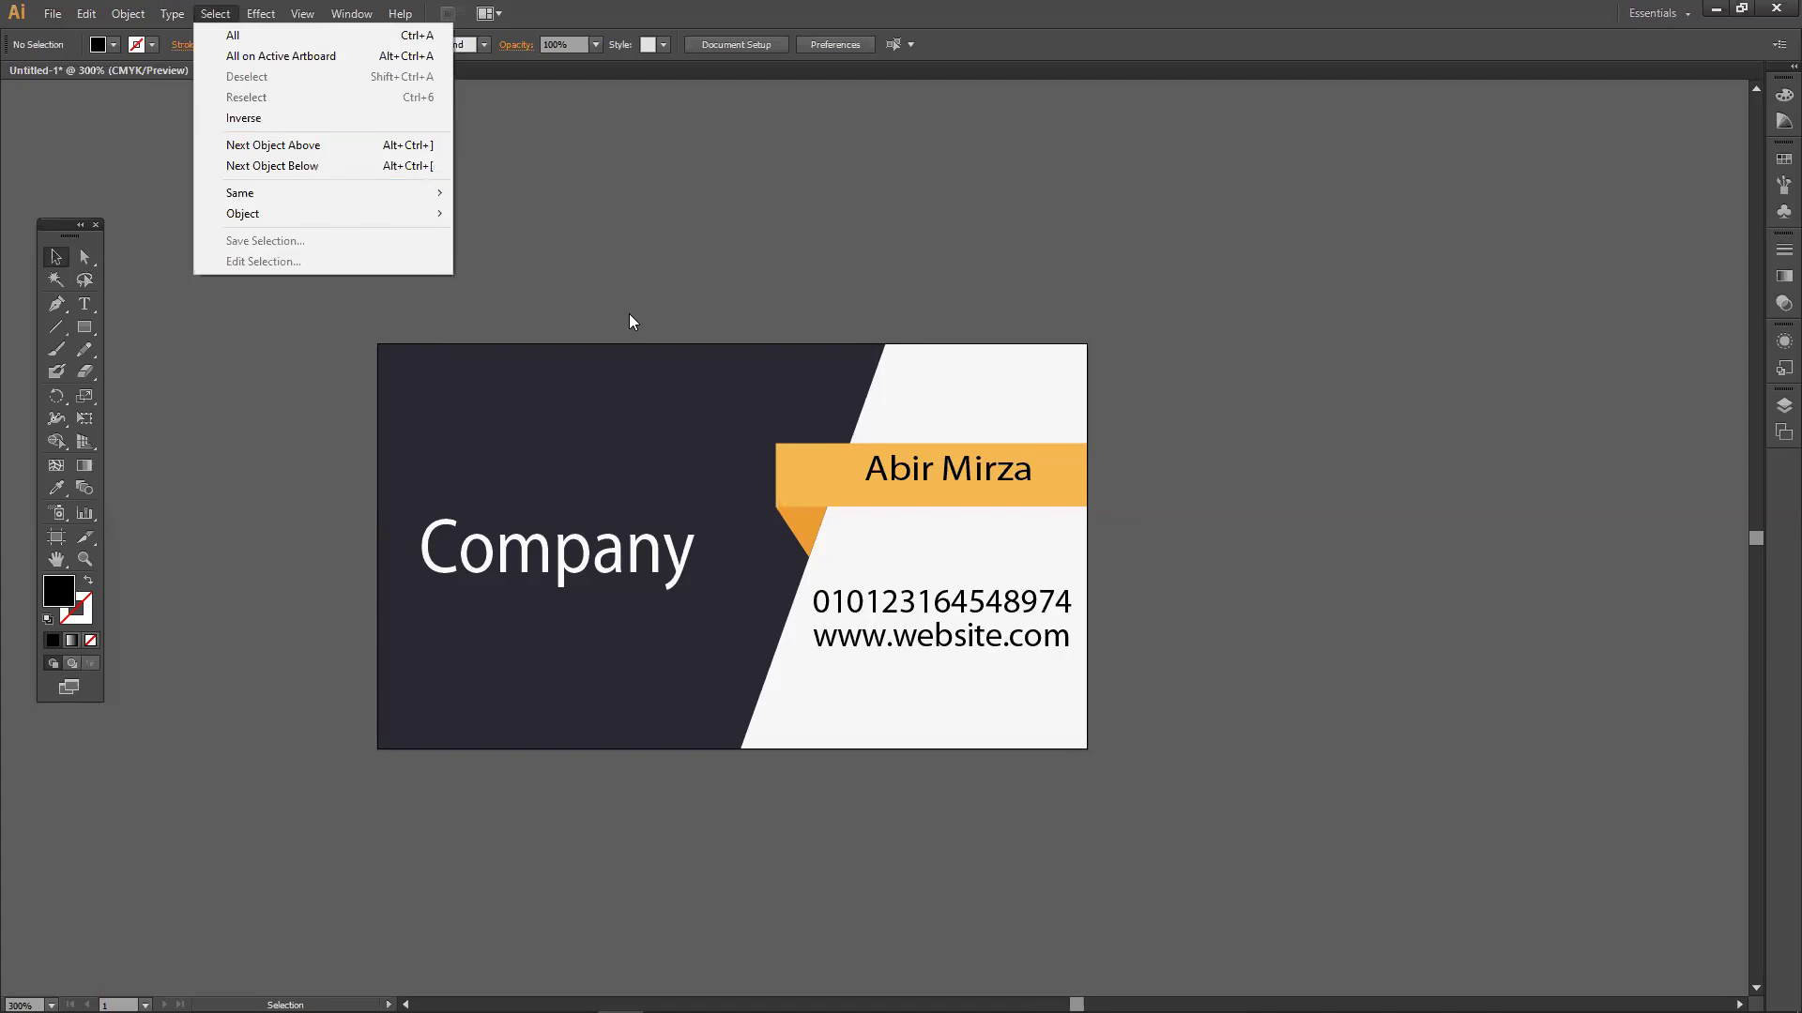
# Retry the Save for Web JPEG export, hit a location-unavailable error, and cancel both dialogs.
pyautogui.click(252, 297)
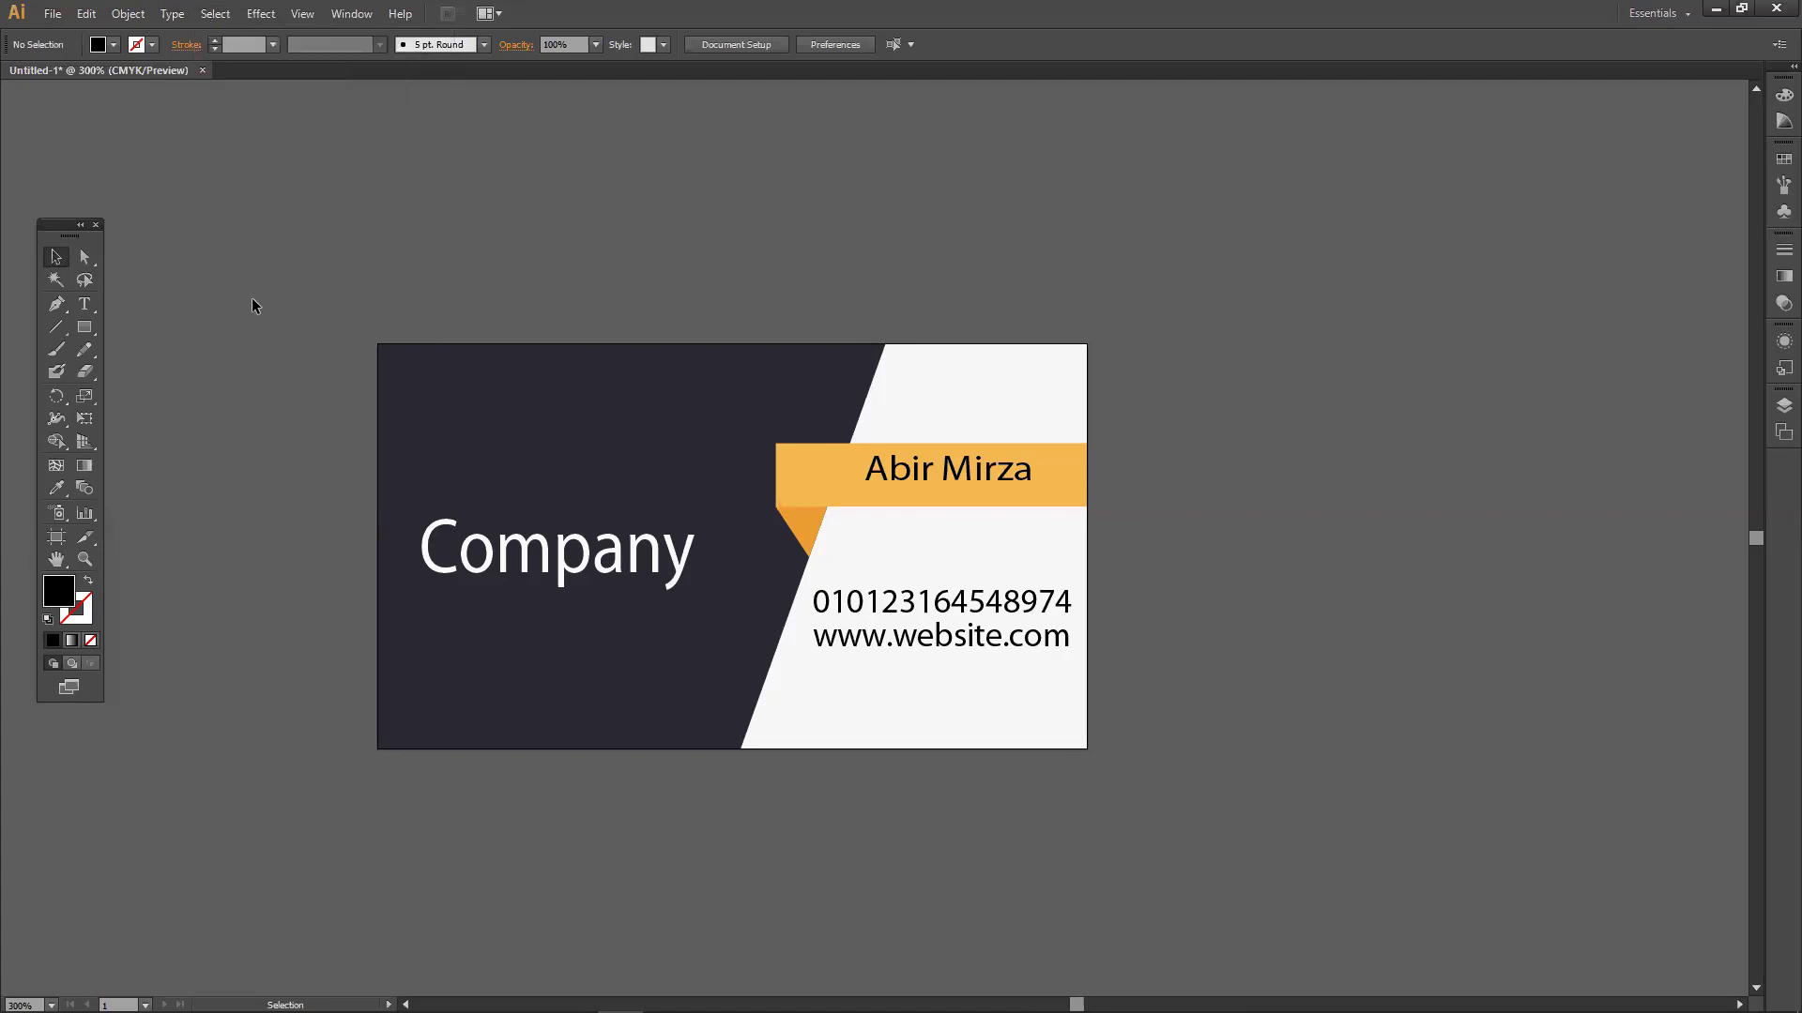
pyautogui.click(50, 14)
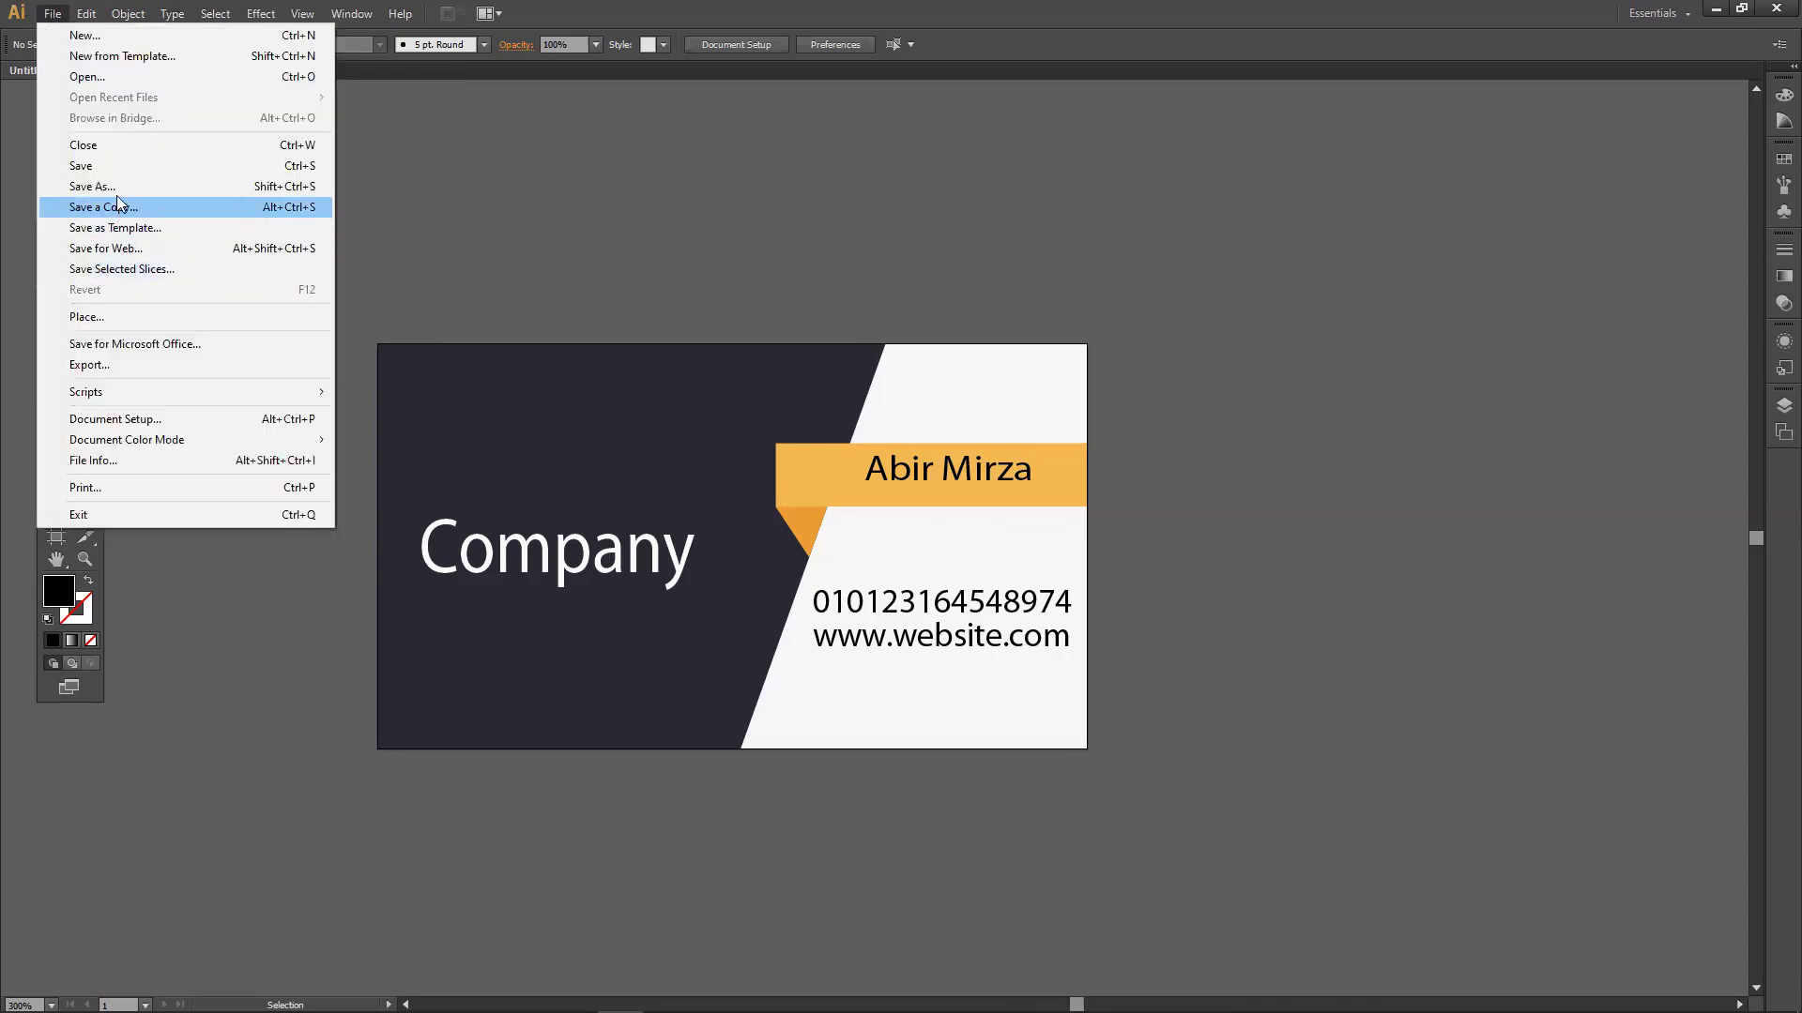
pyautogui.click(136, 249)
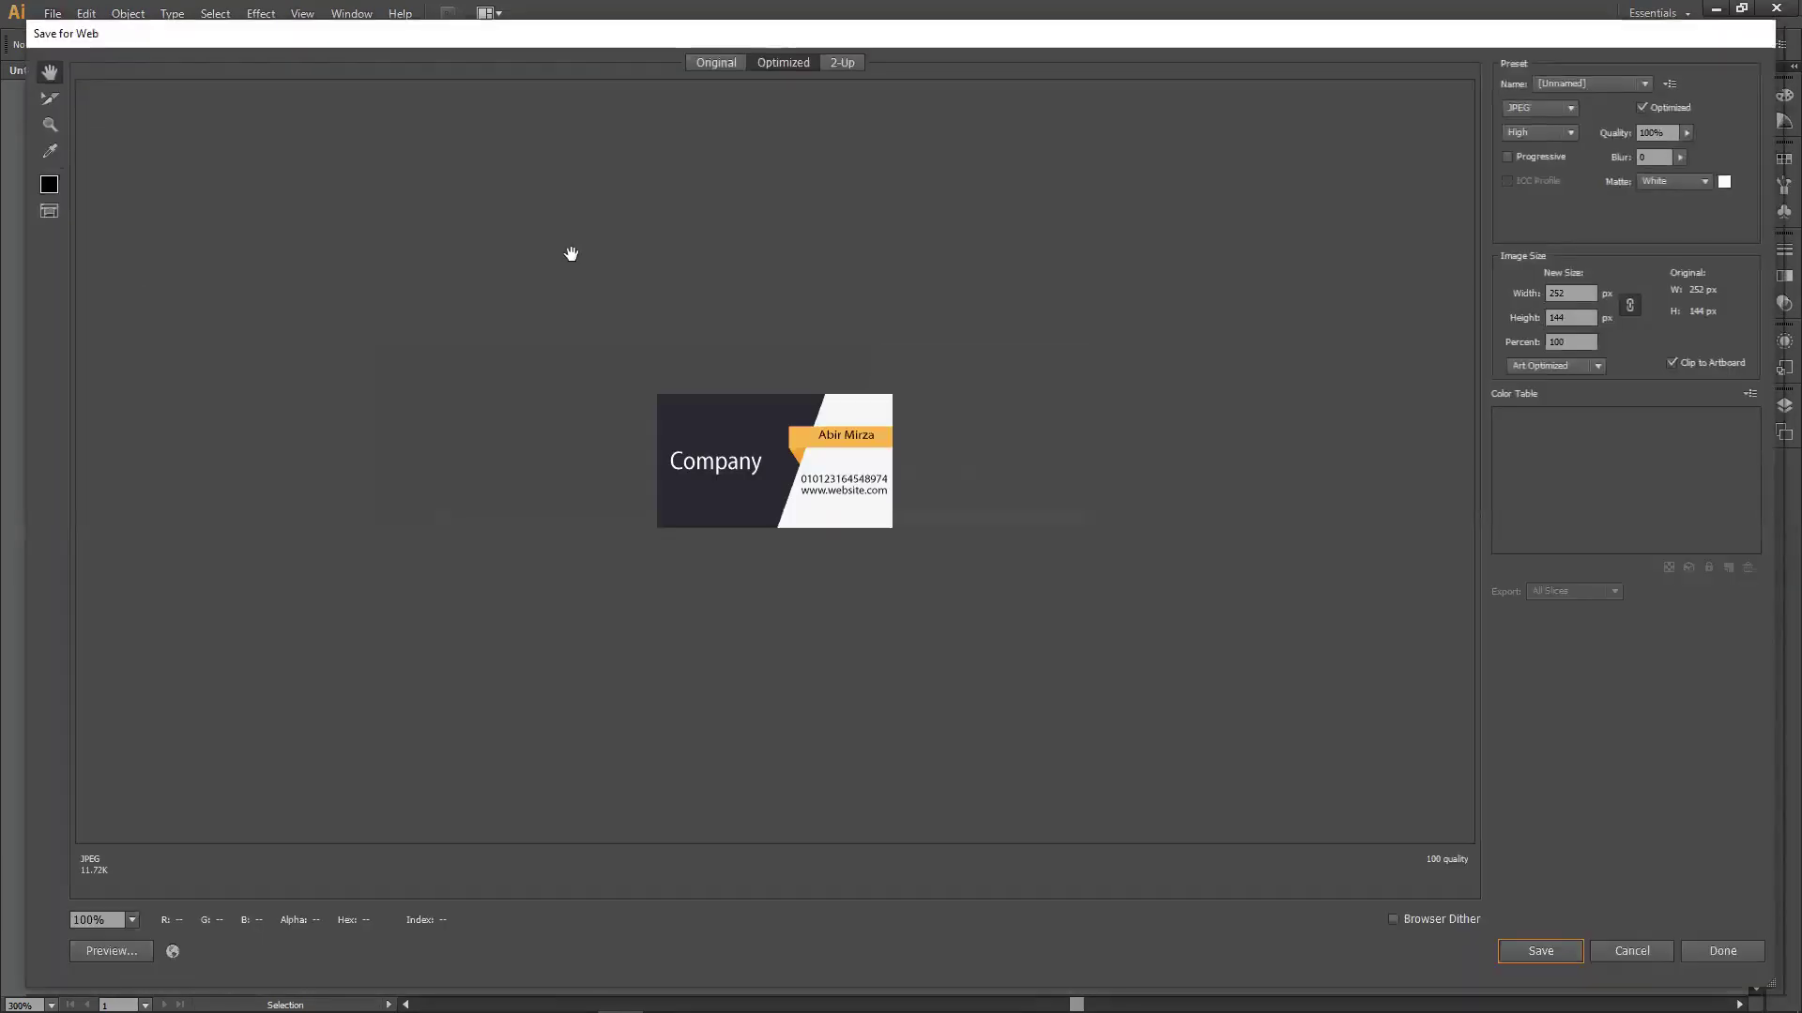
pyautogui.click(1558, 951)
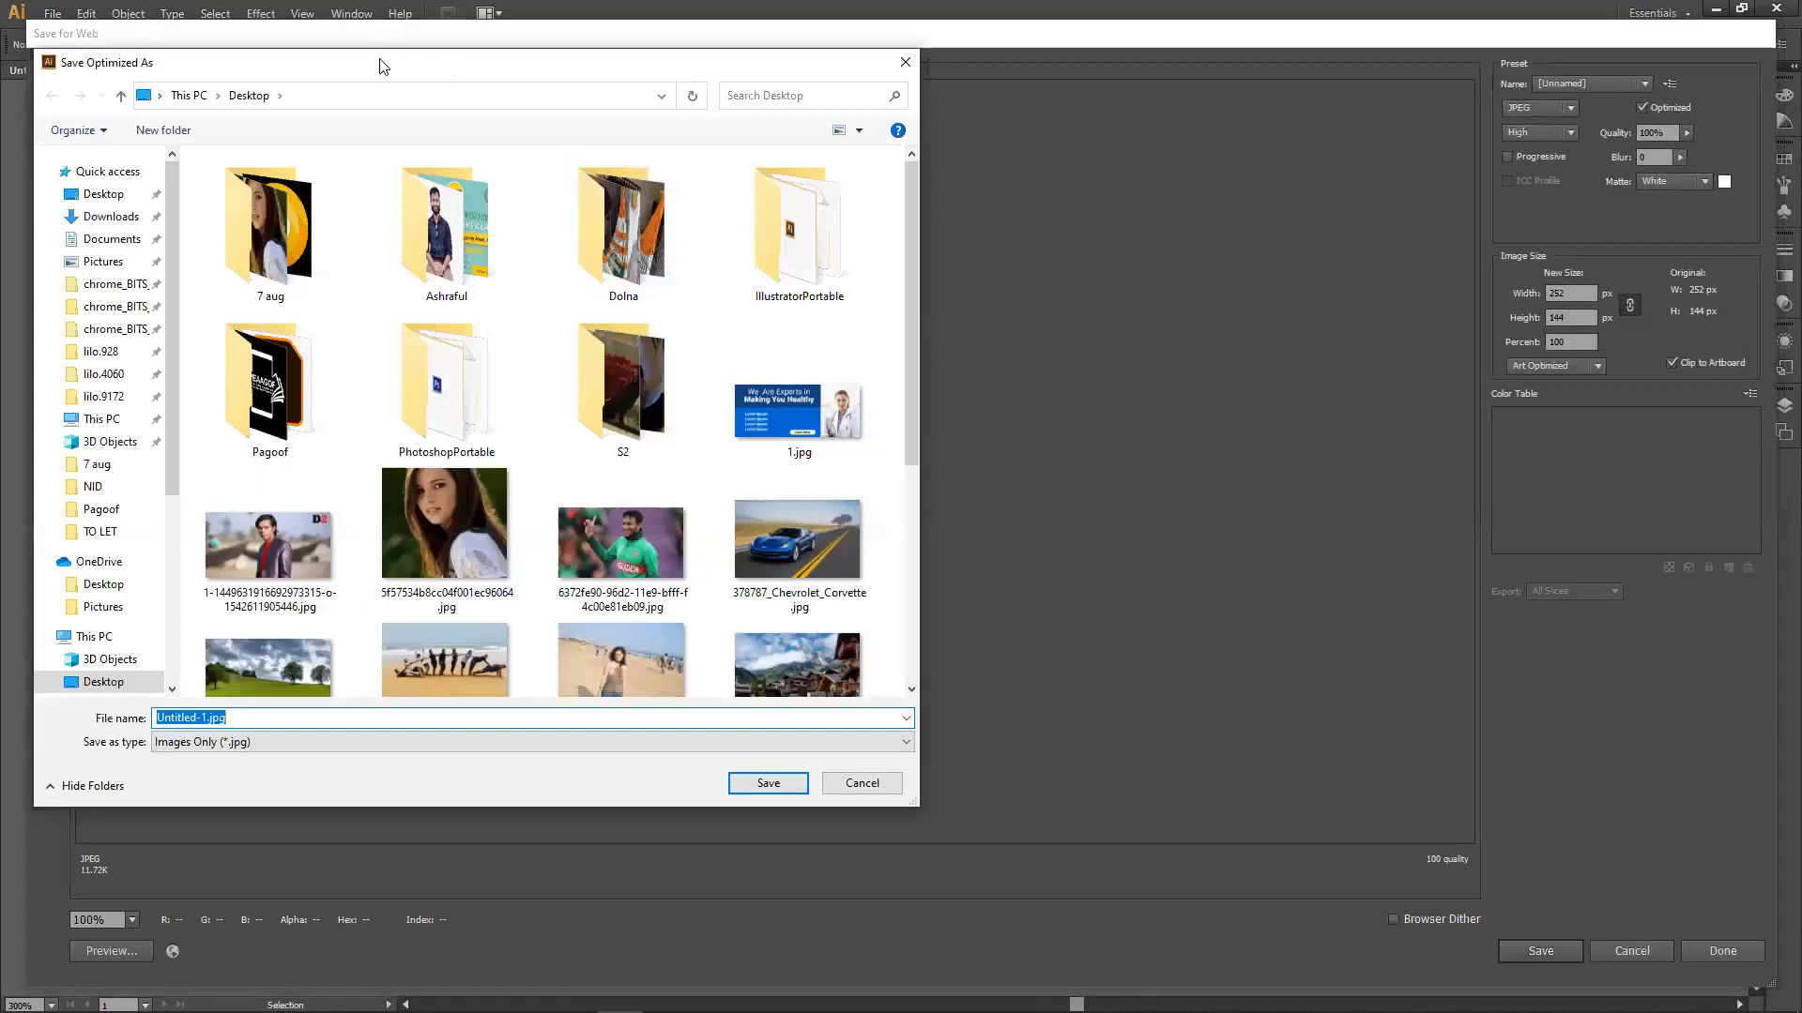
pyautogui.moveTo(383, 65); pyautogui.dragTo(414, 114)
pyautogui.click(134, 241)
pyautogui.click(143, 266)
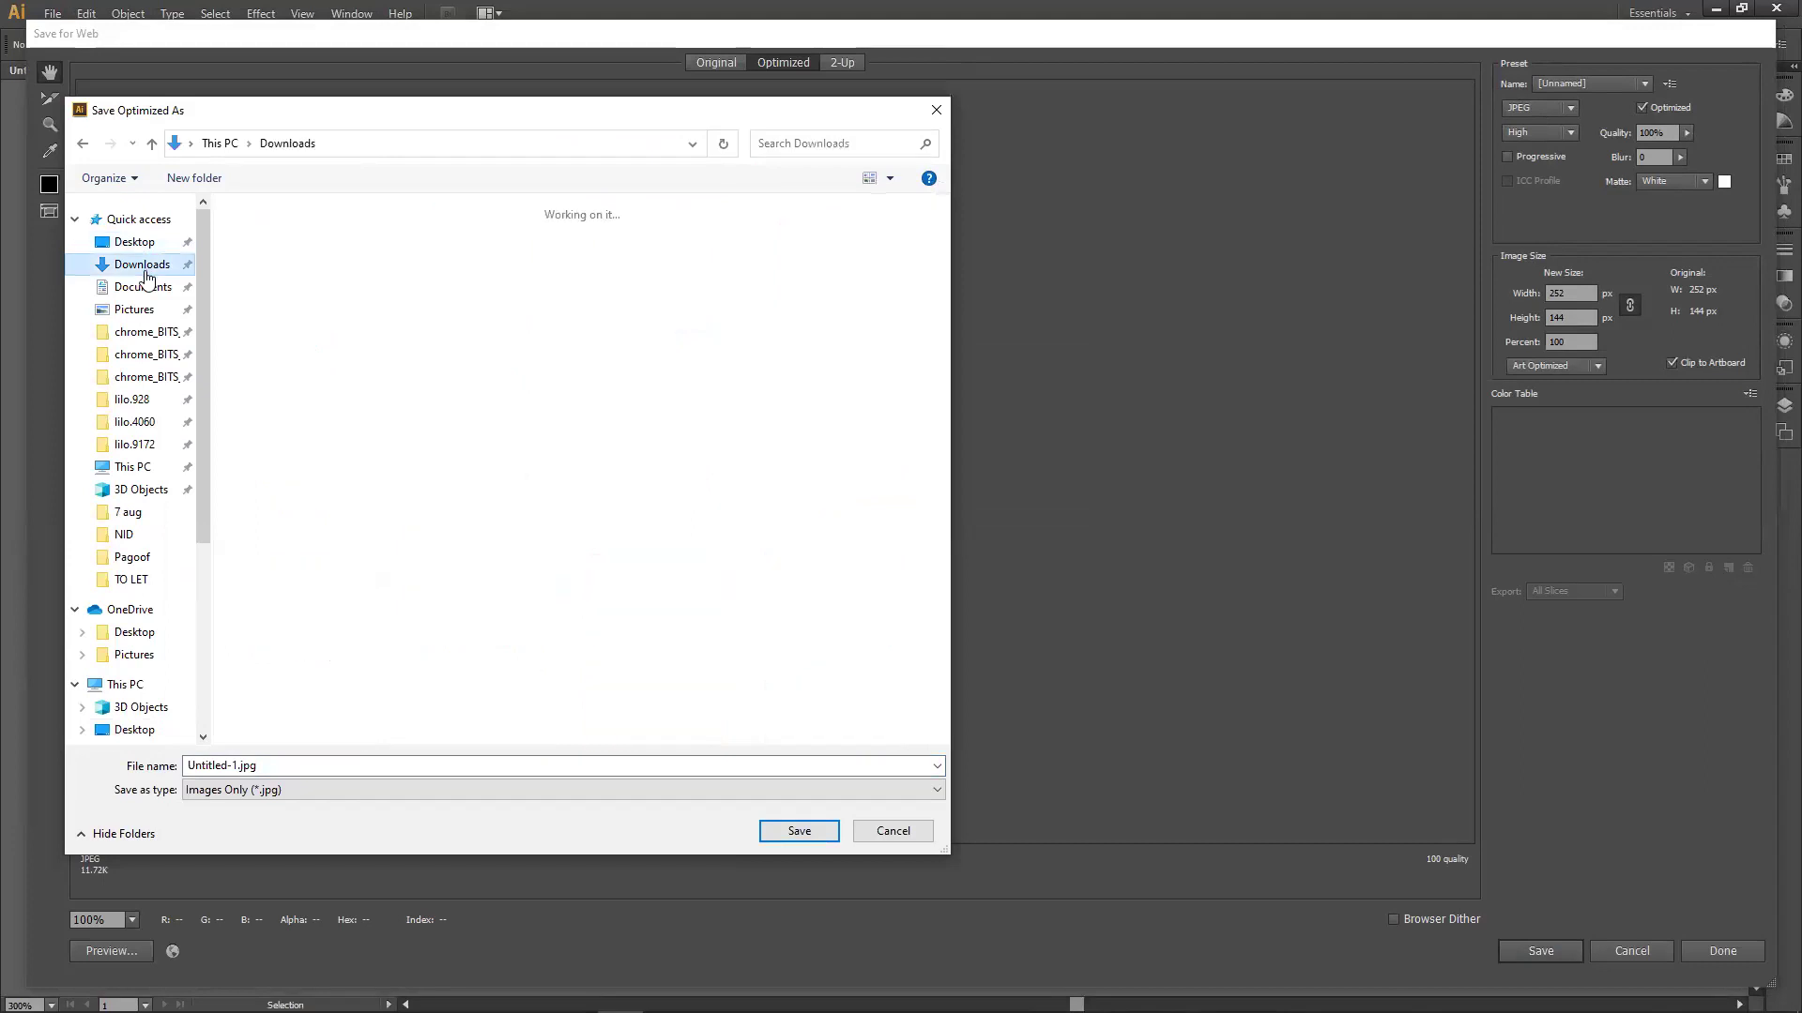
pyautogui.click(148, 377)
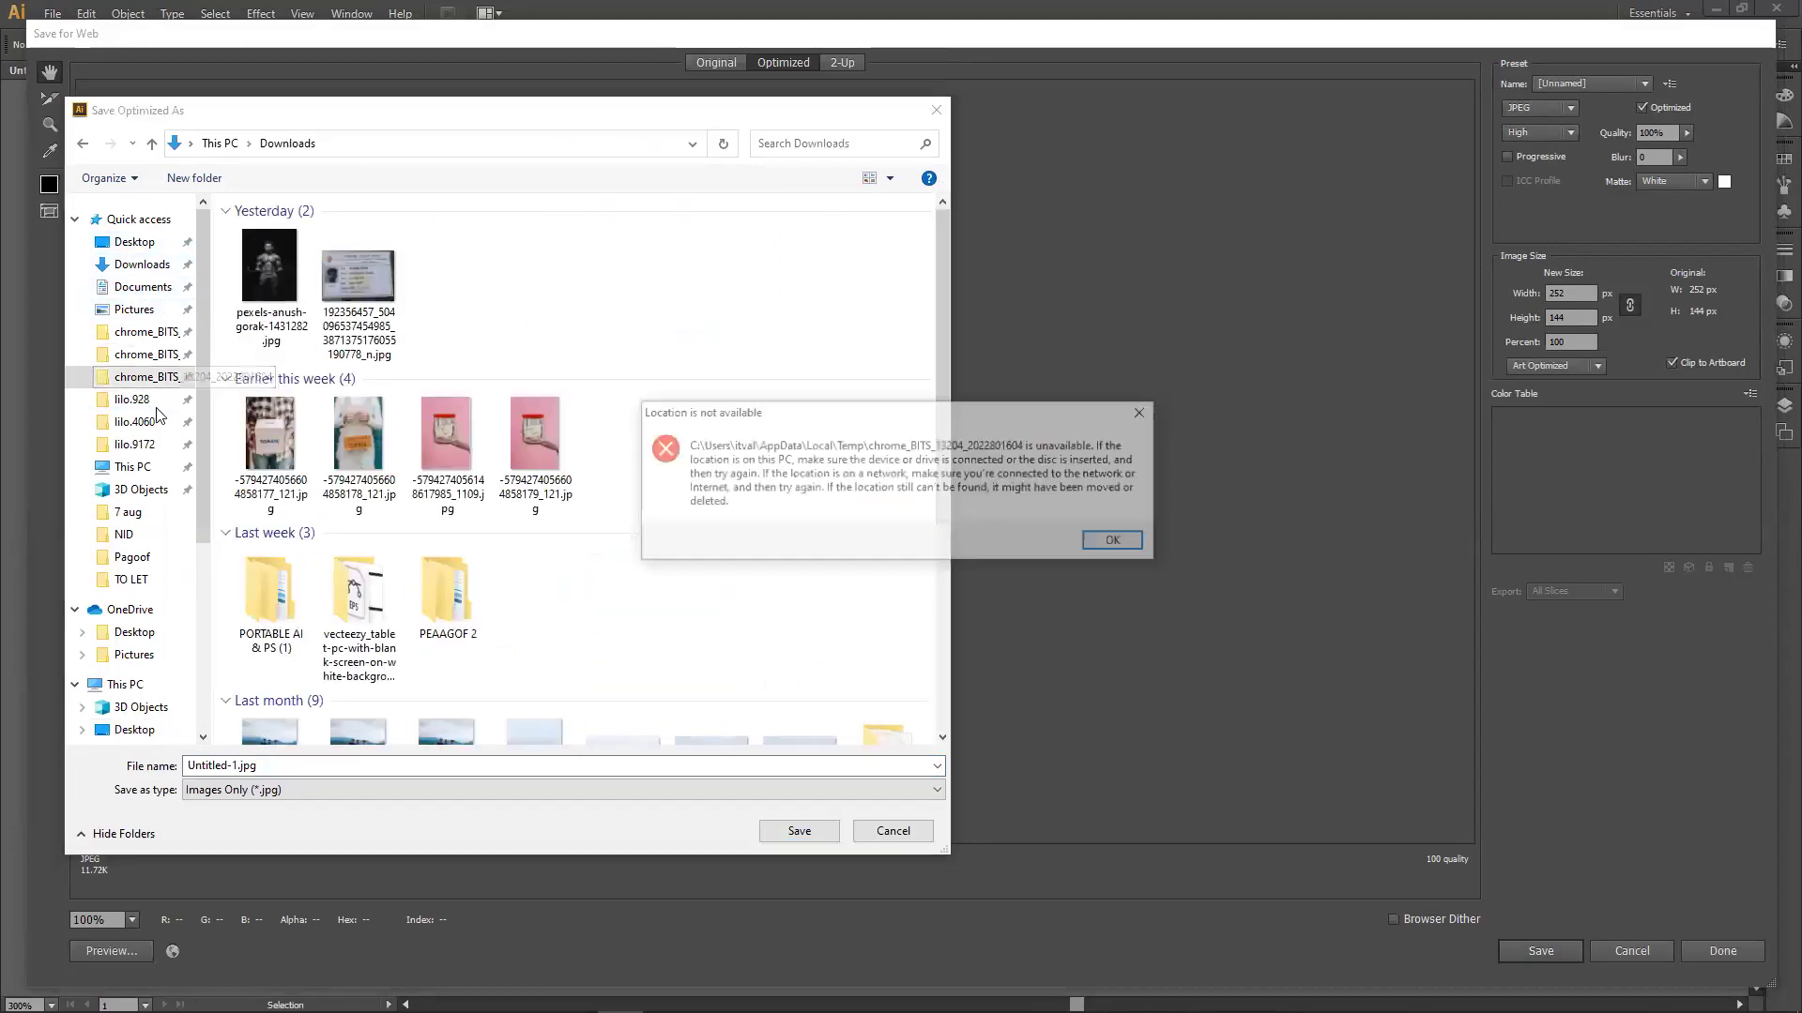
pyautogui.click(1143, 413)
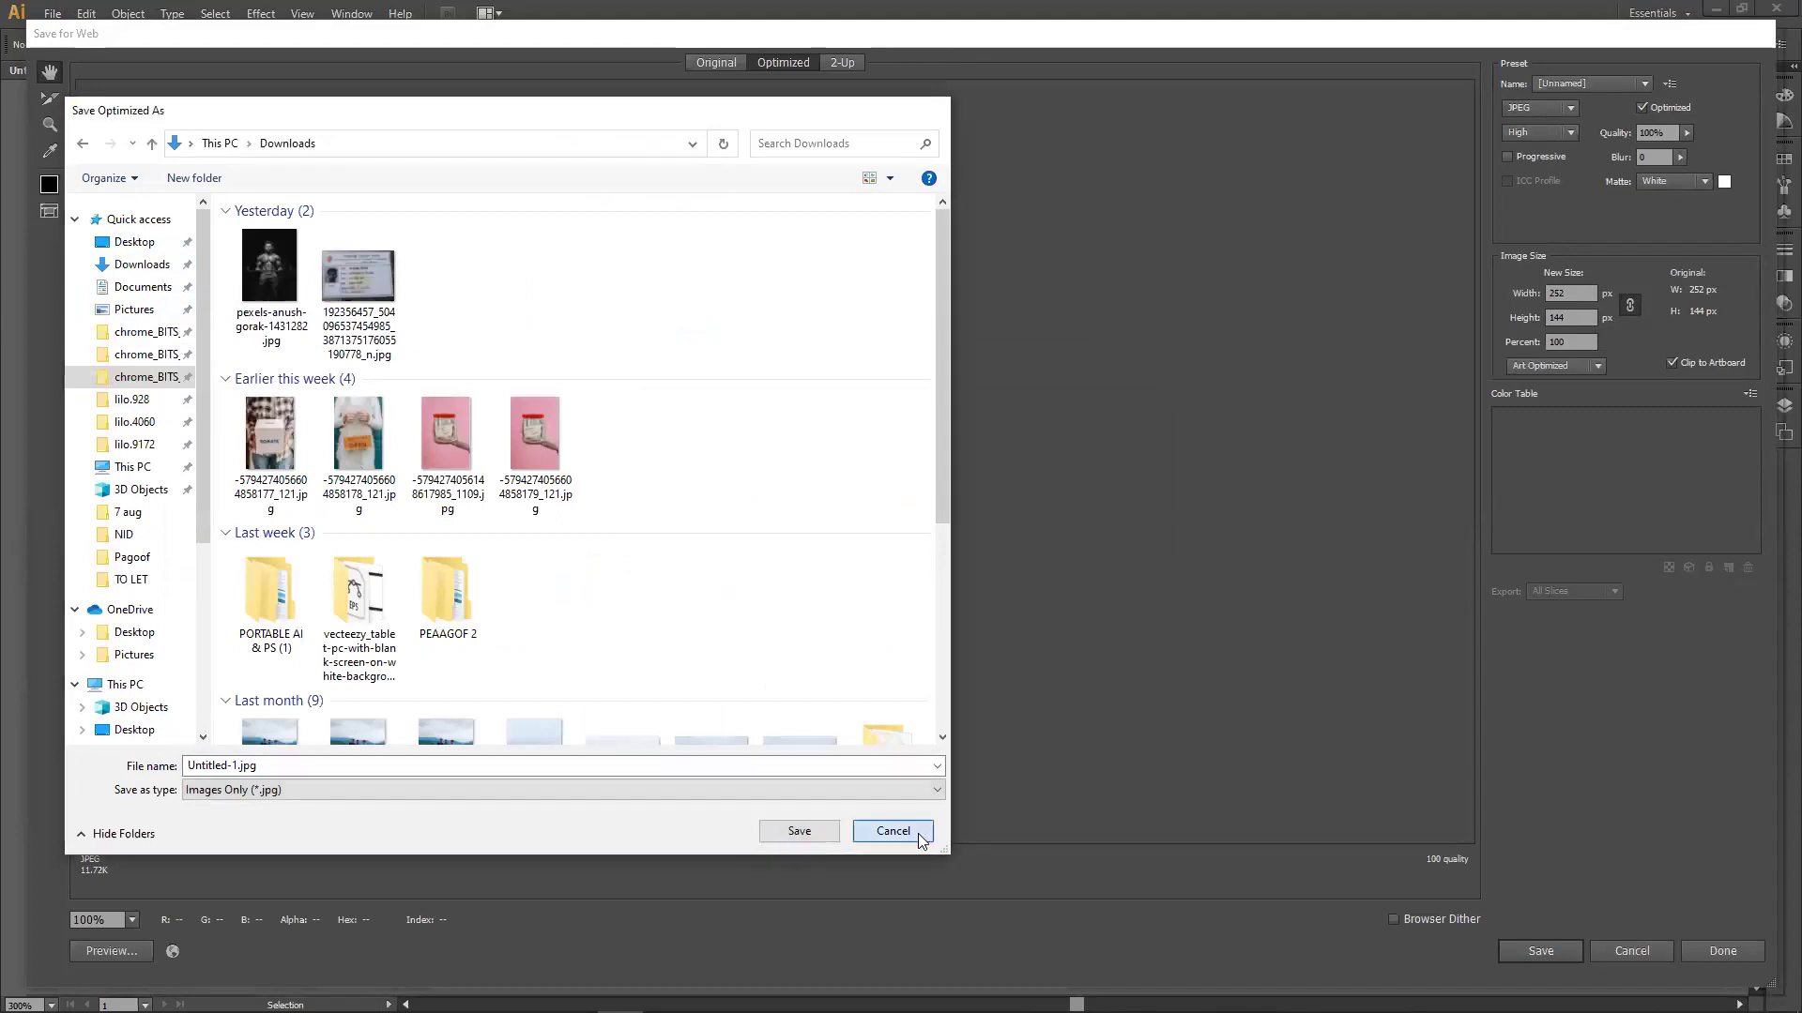
pyautogui.click(922, 834)
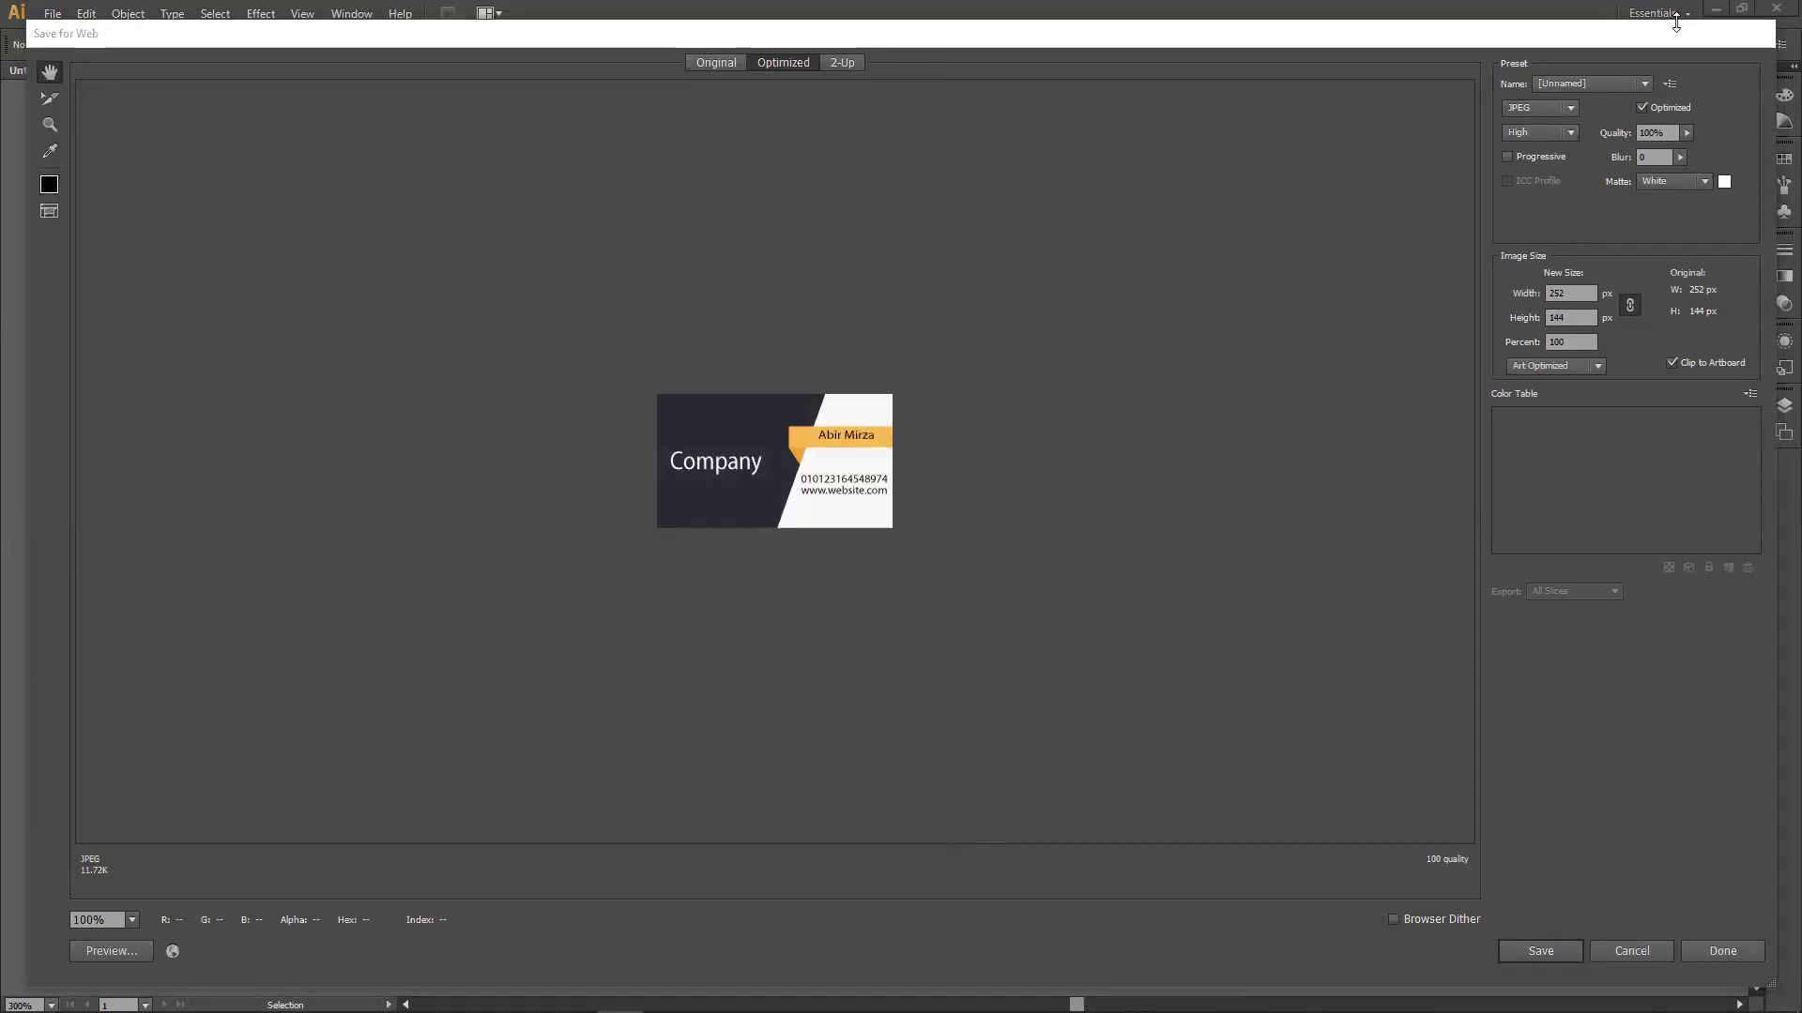
pyautogui.click(1635, 954)
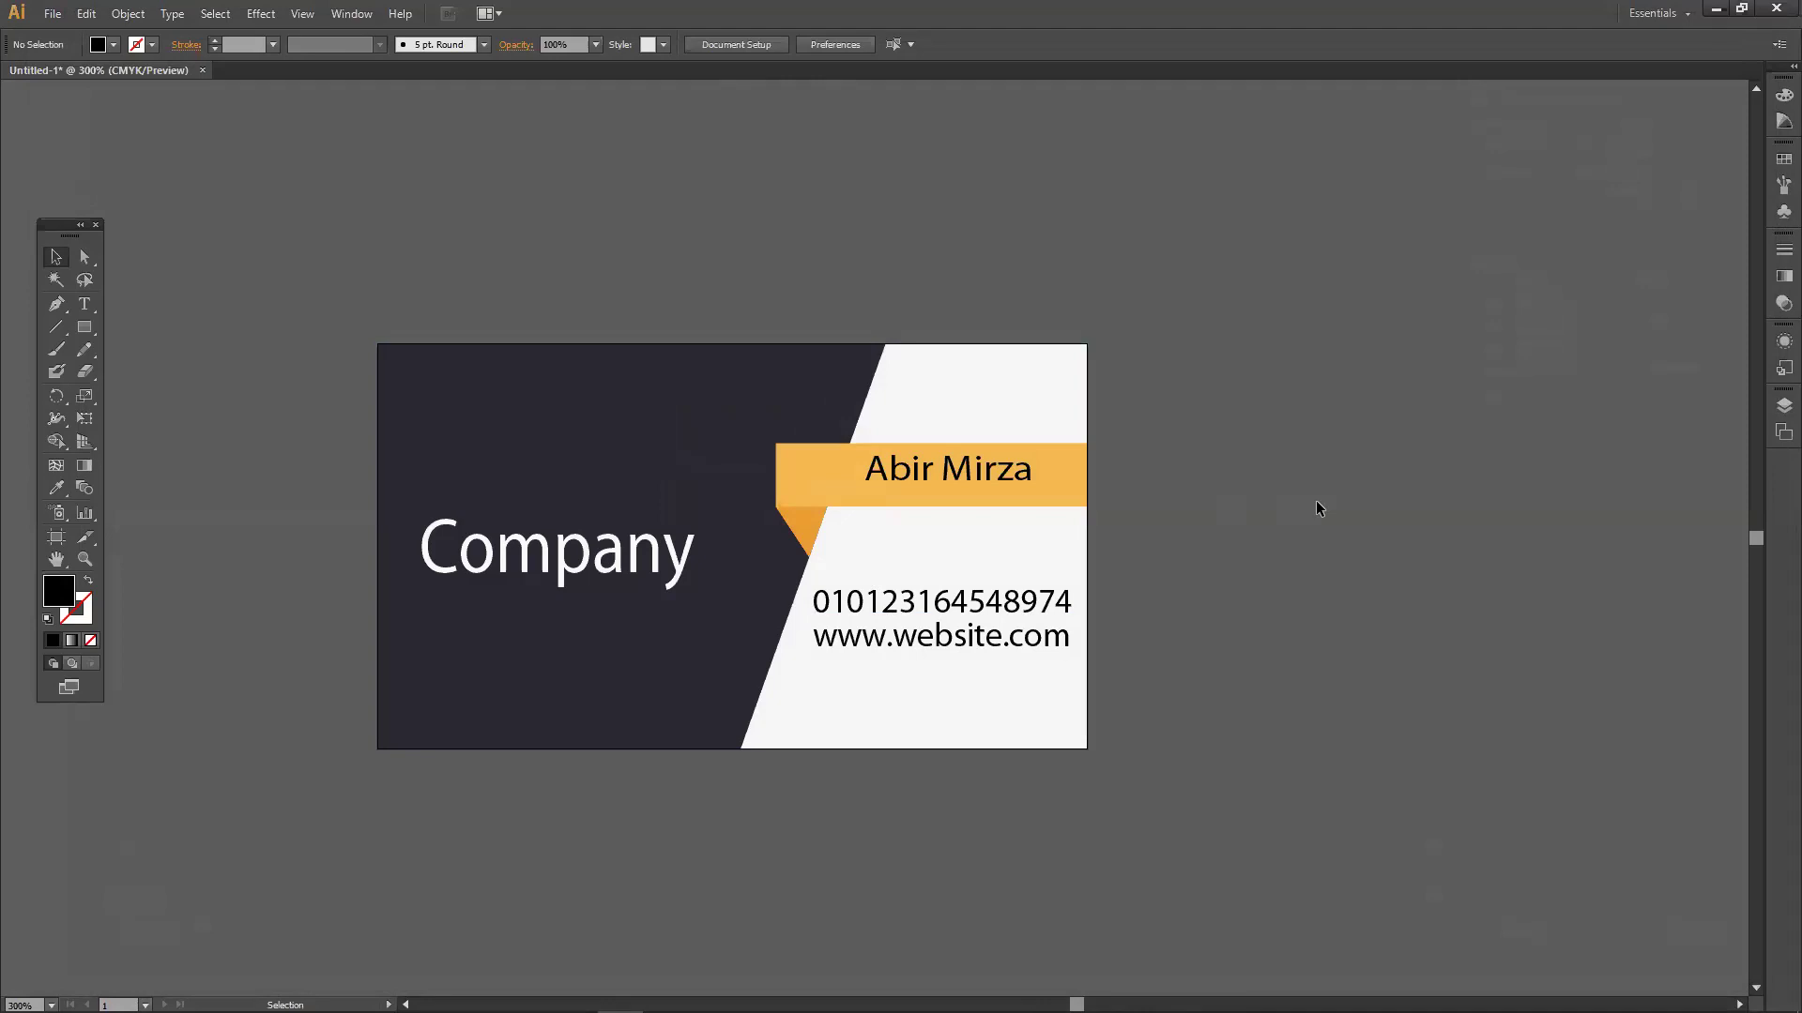
# Minimise Illustrator and bring up the YouTube channel's videos page in Firefox.
pyautogui.click(1715, 8)
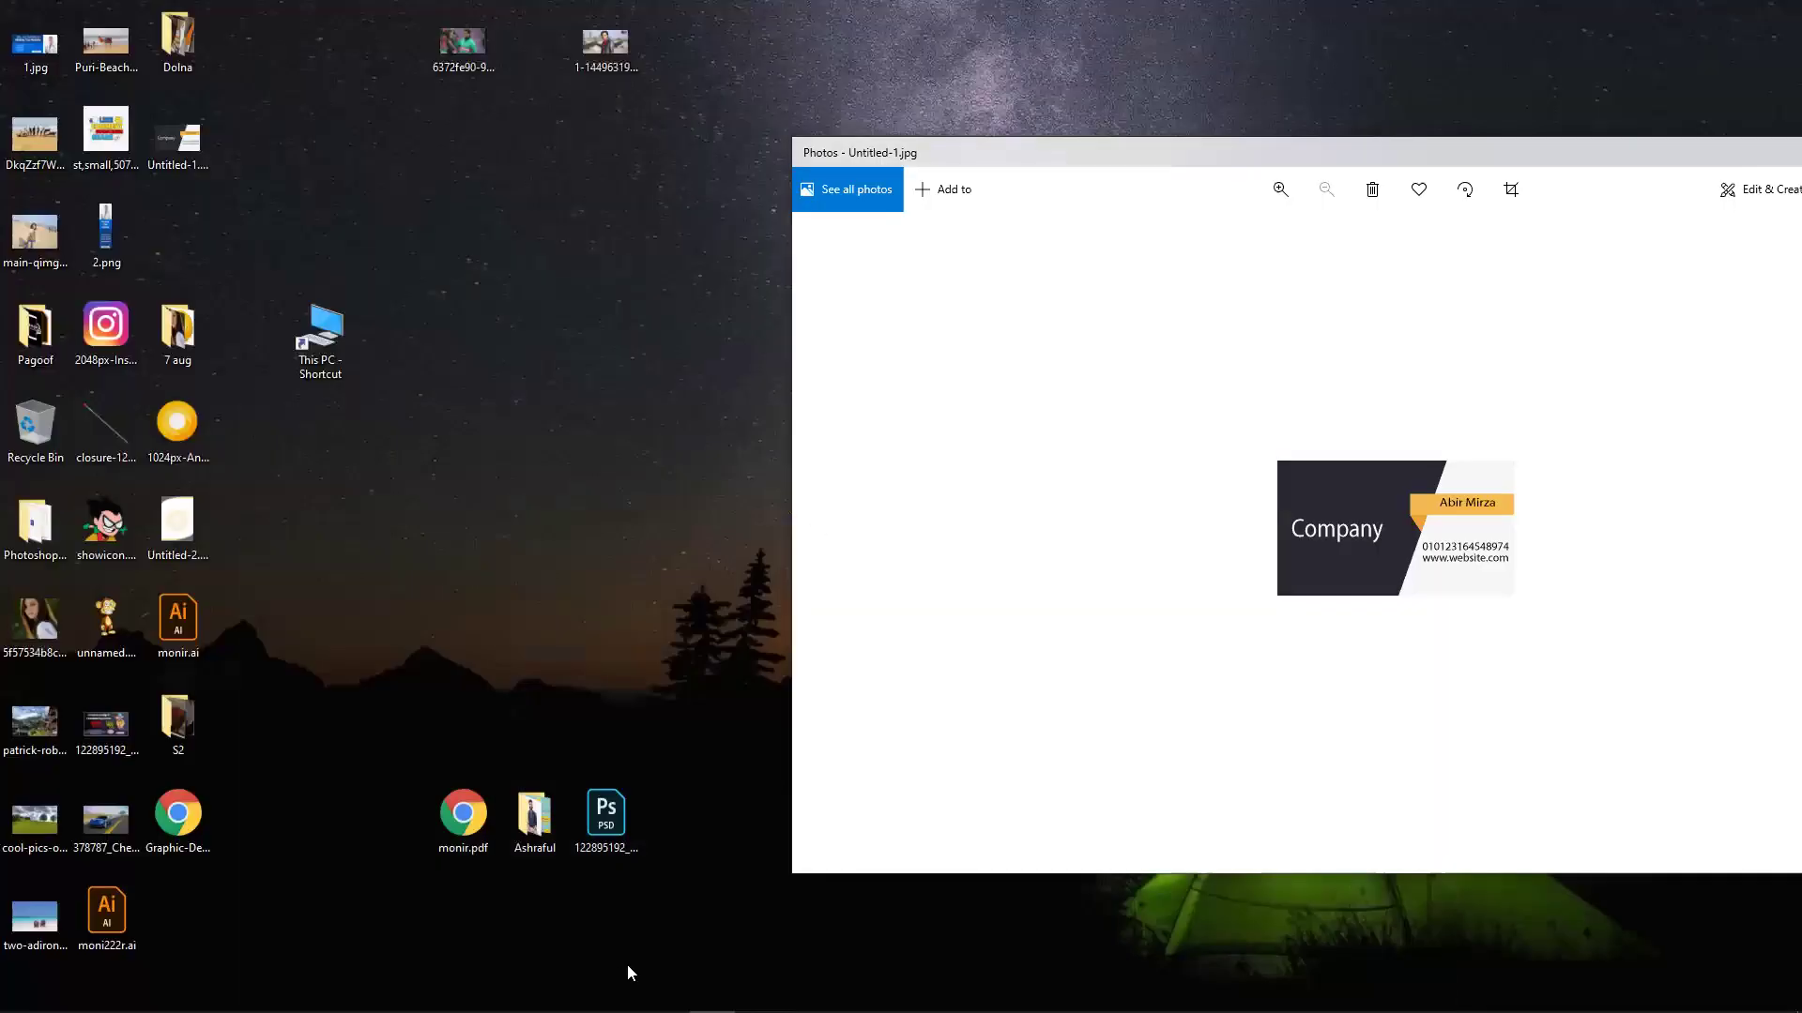
pyautogui.click(344, 993)
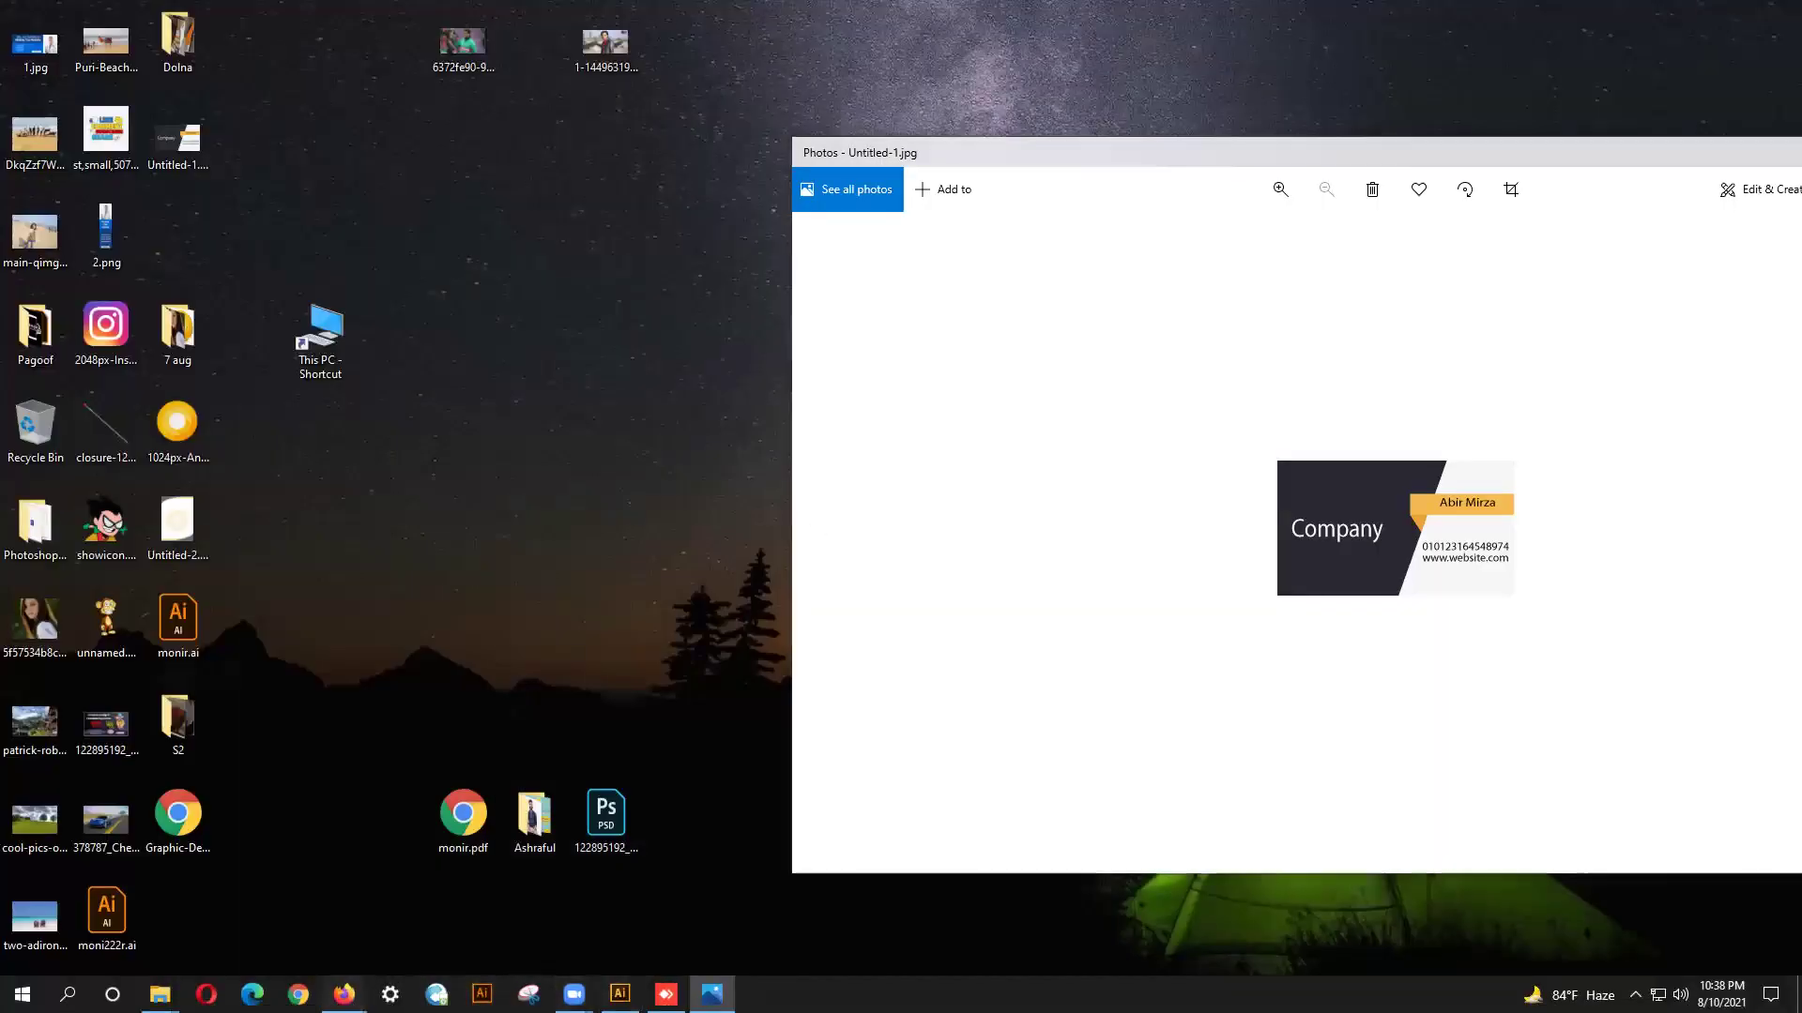
pyautogui.click(184, 915)
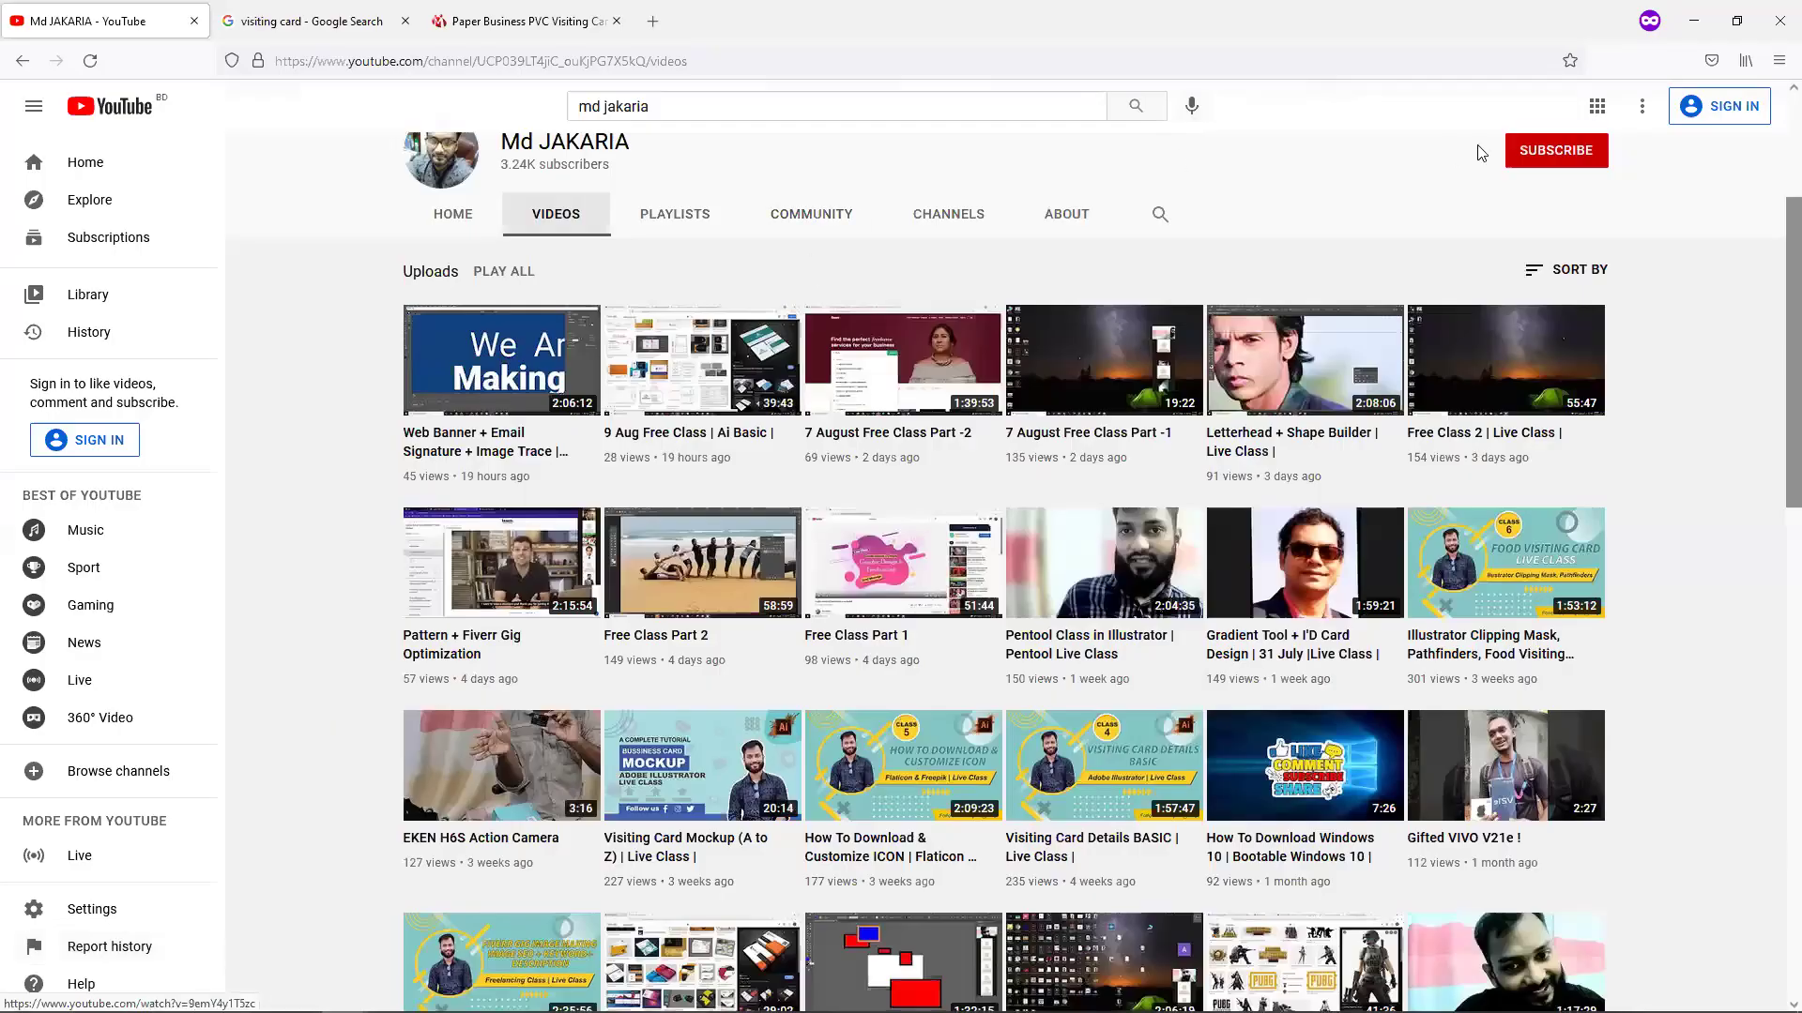
# Search the channel for 'ai 1st' and open the Ai 1st Class video.
pyautogui.click(1169, 219)
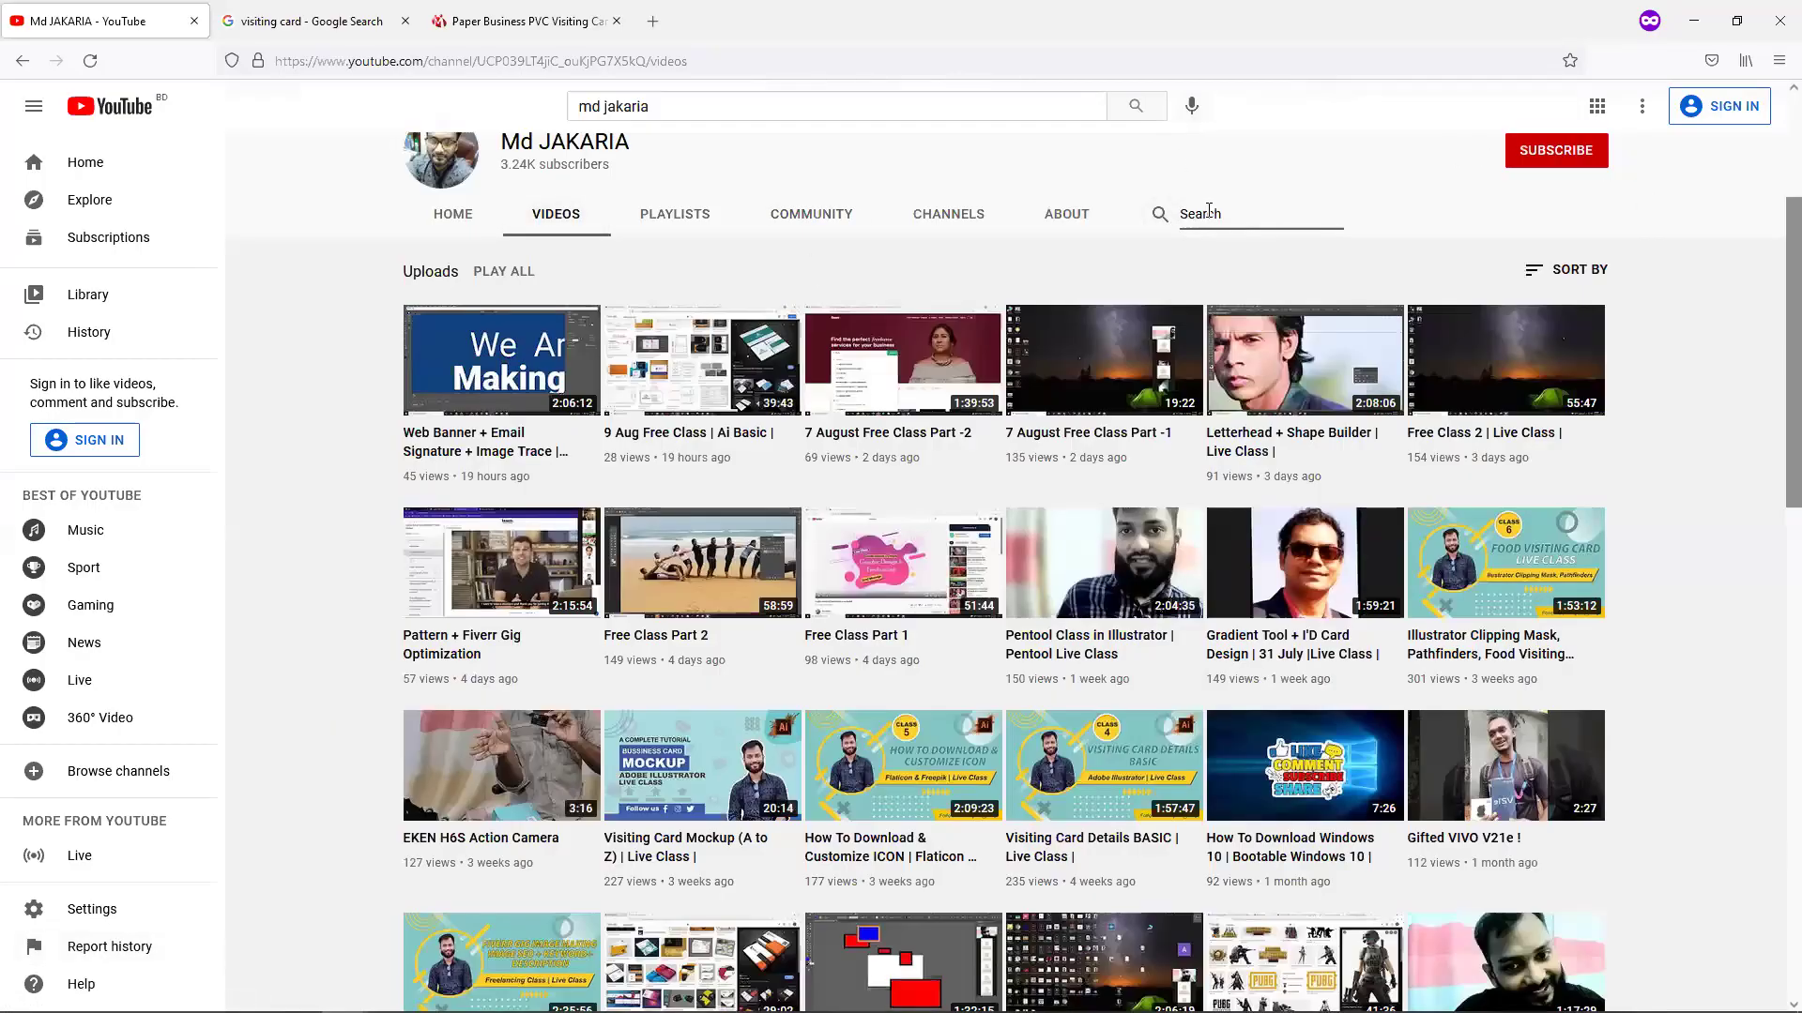
pyautogui.write('ai 1st')
pyautogui.press('Return')
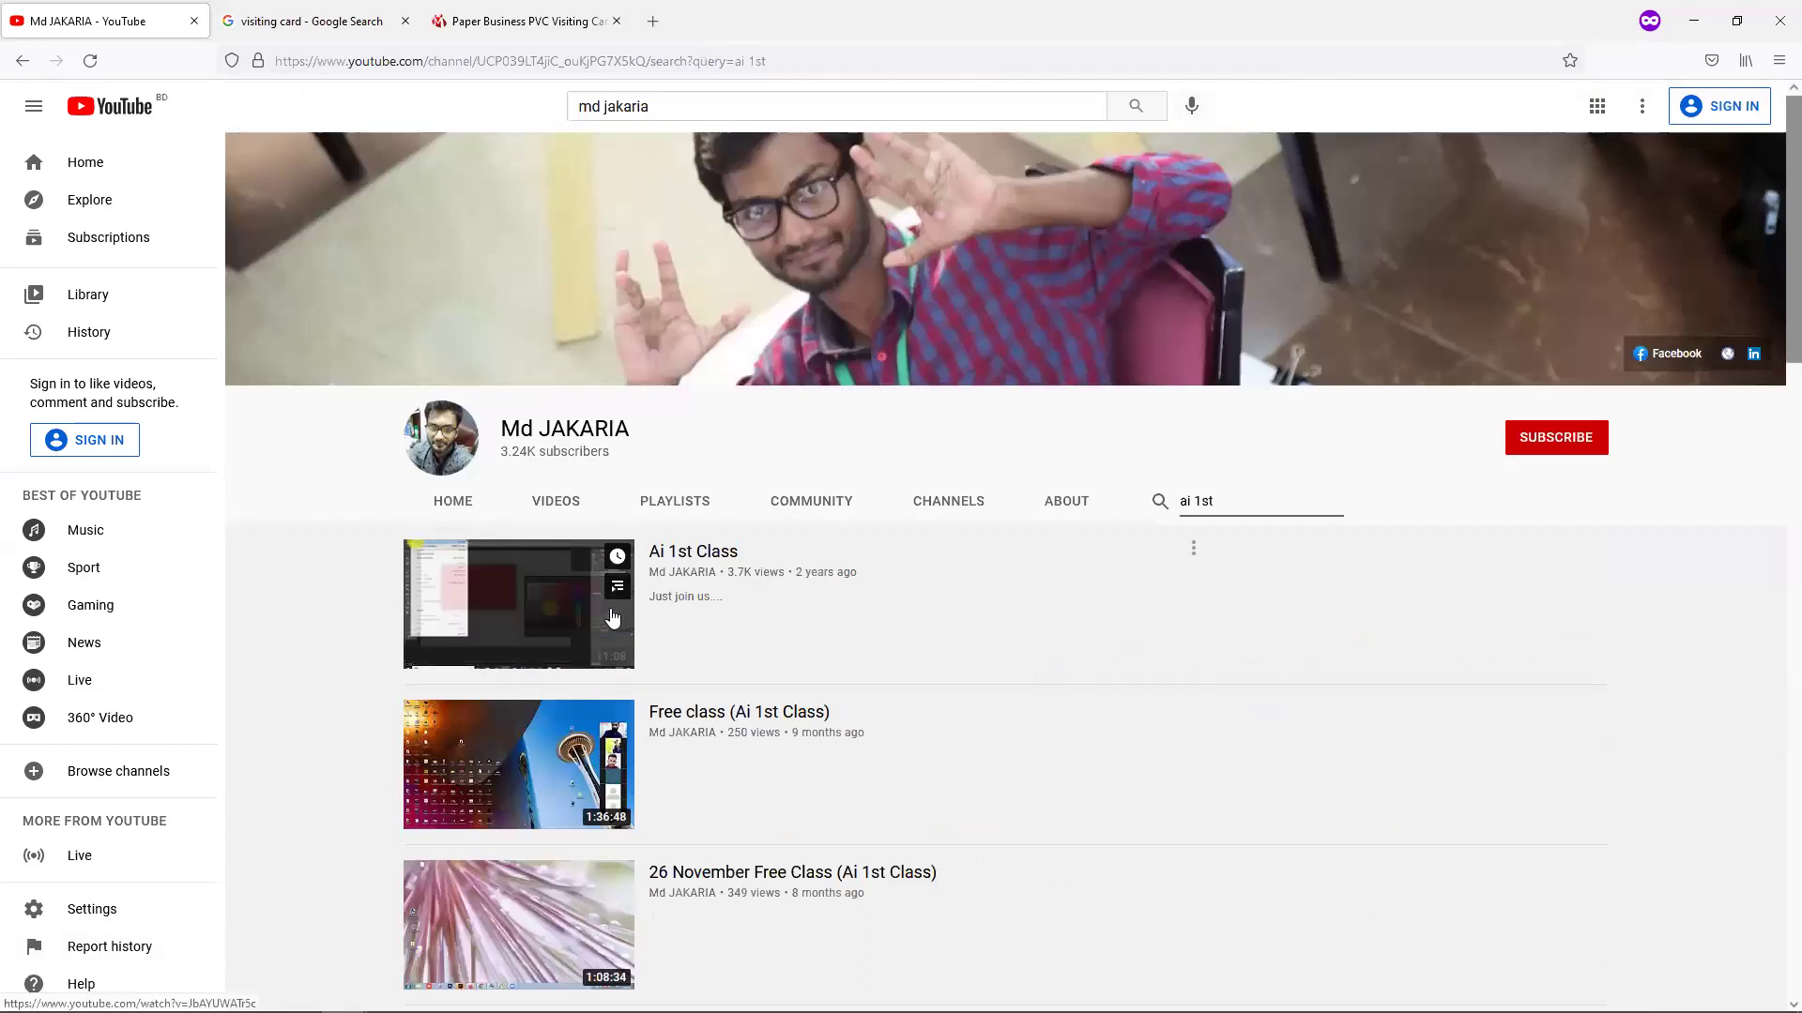
pyautogui.click(612, 618)
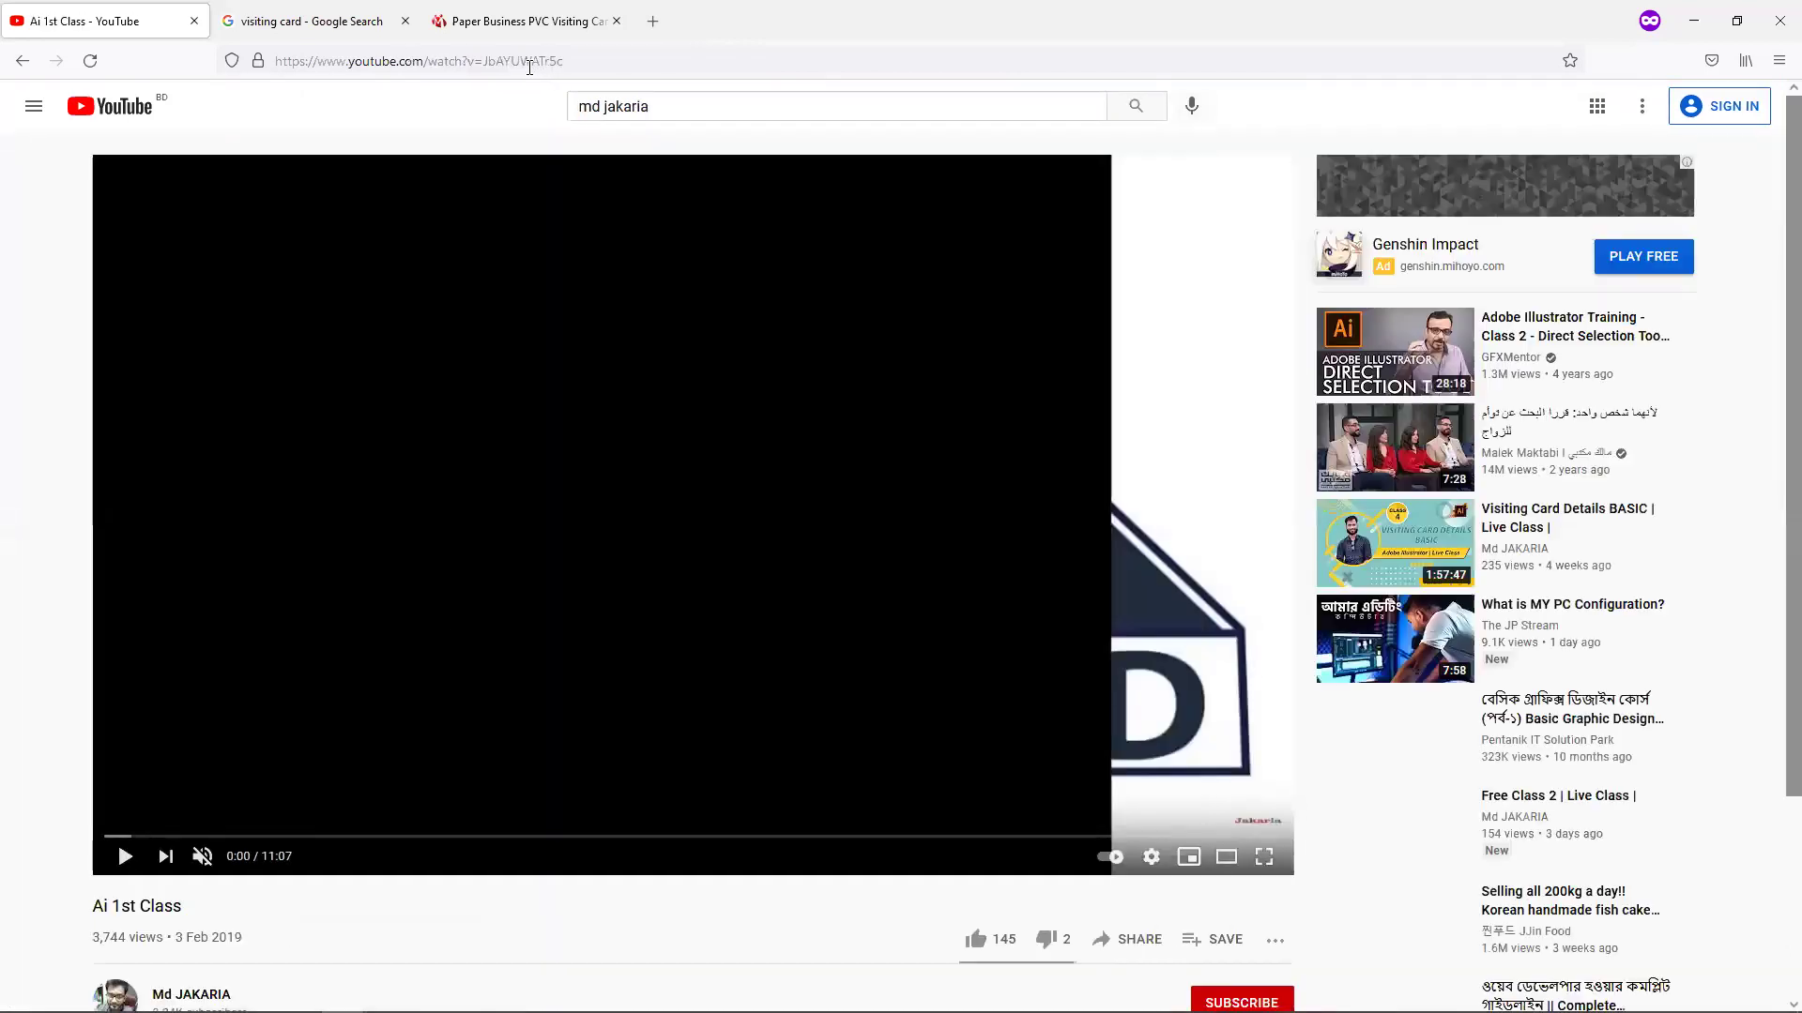
# Copy the video's web address and switch away from the browser.
pyautogui.click(529, 62)
pyautogui.rightClick(529, 62)
pyautogui.click(561, 180)
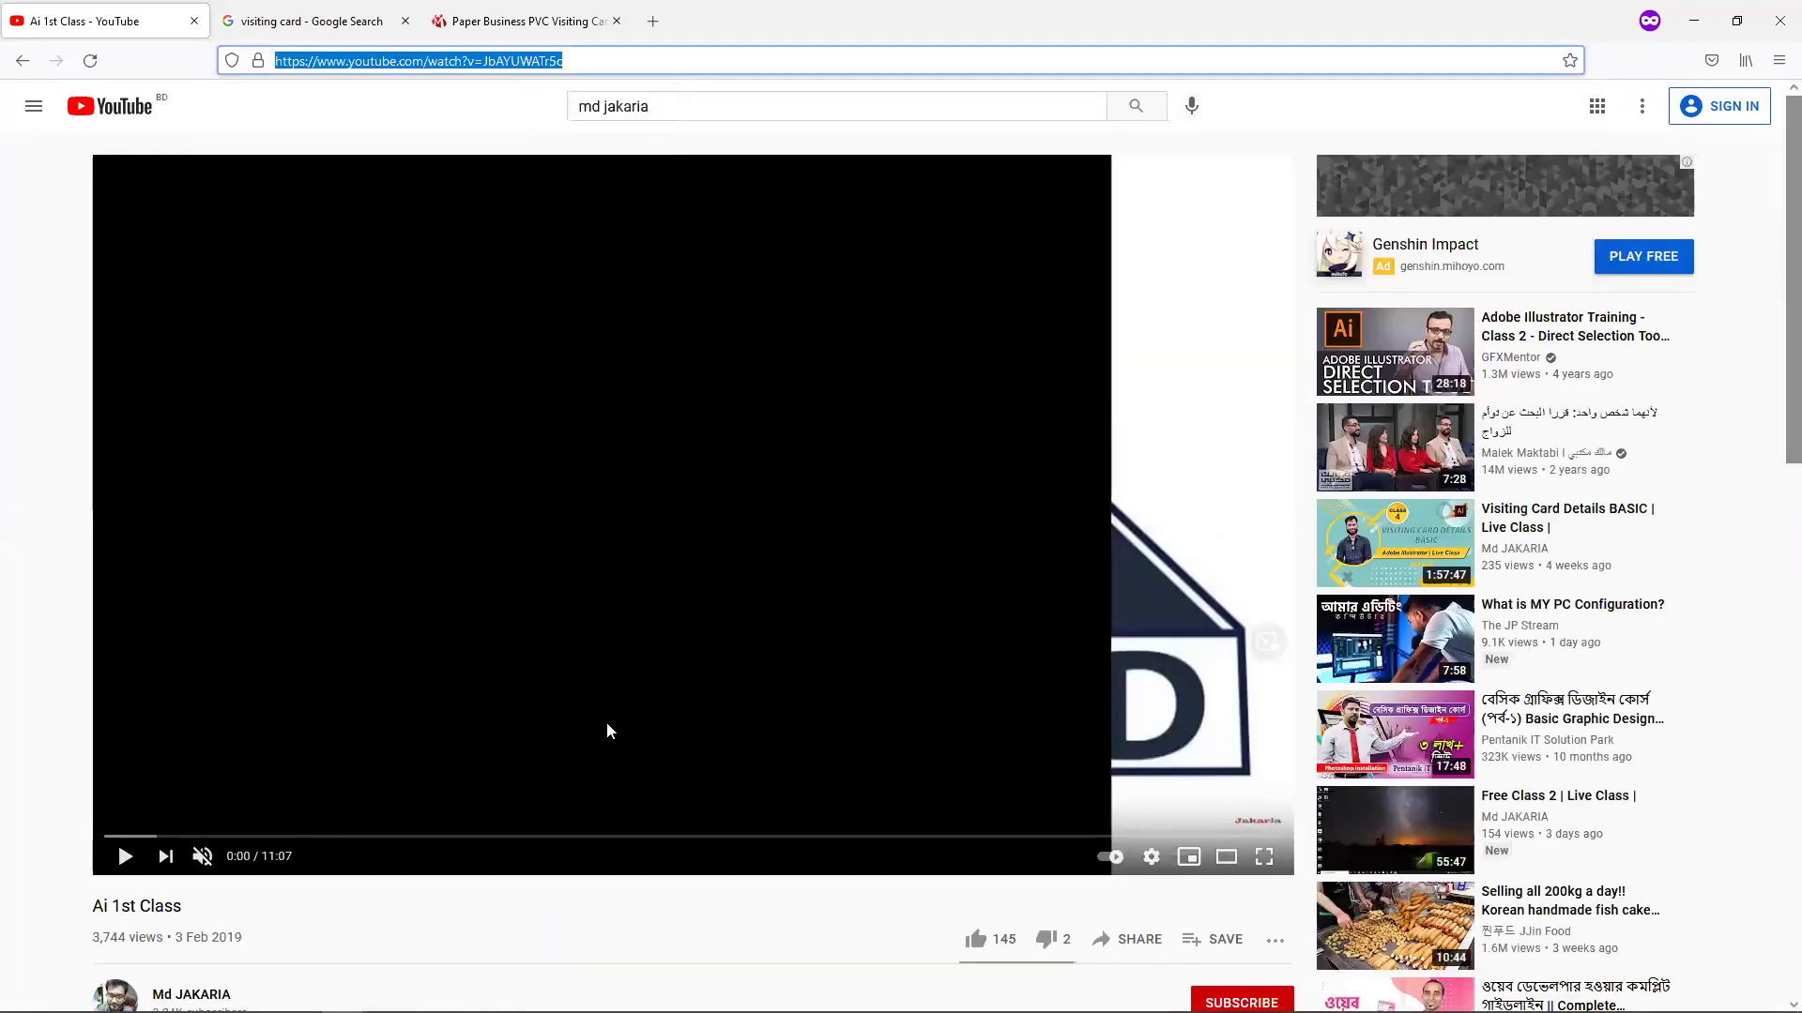
pyautogui.hotkey('alt', 'Tab')
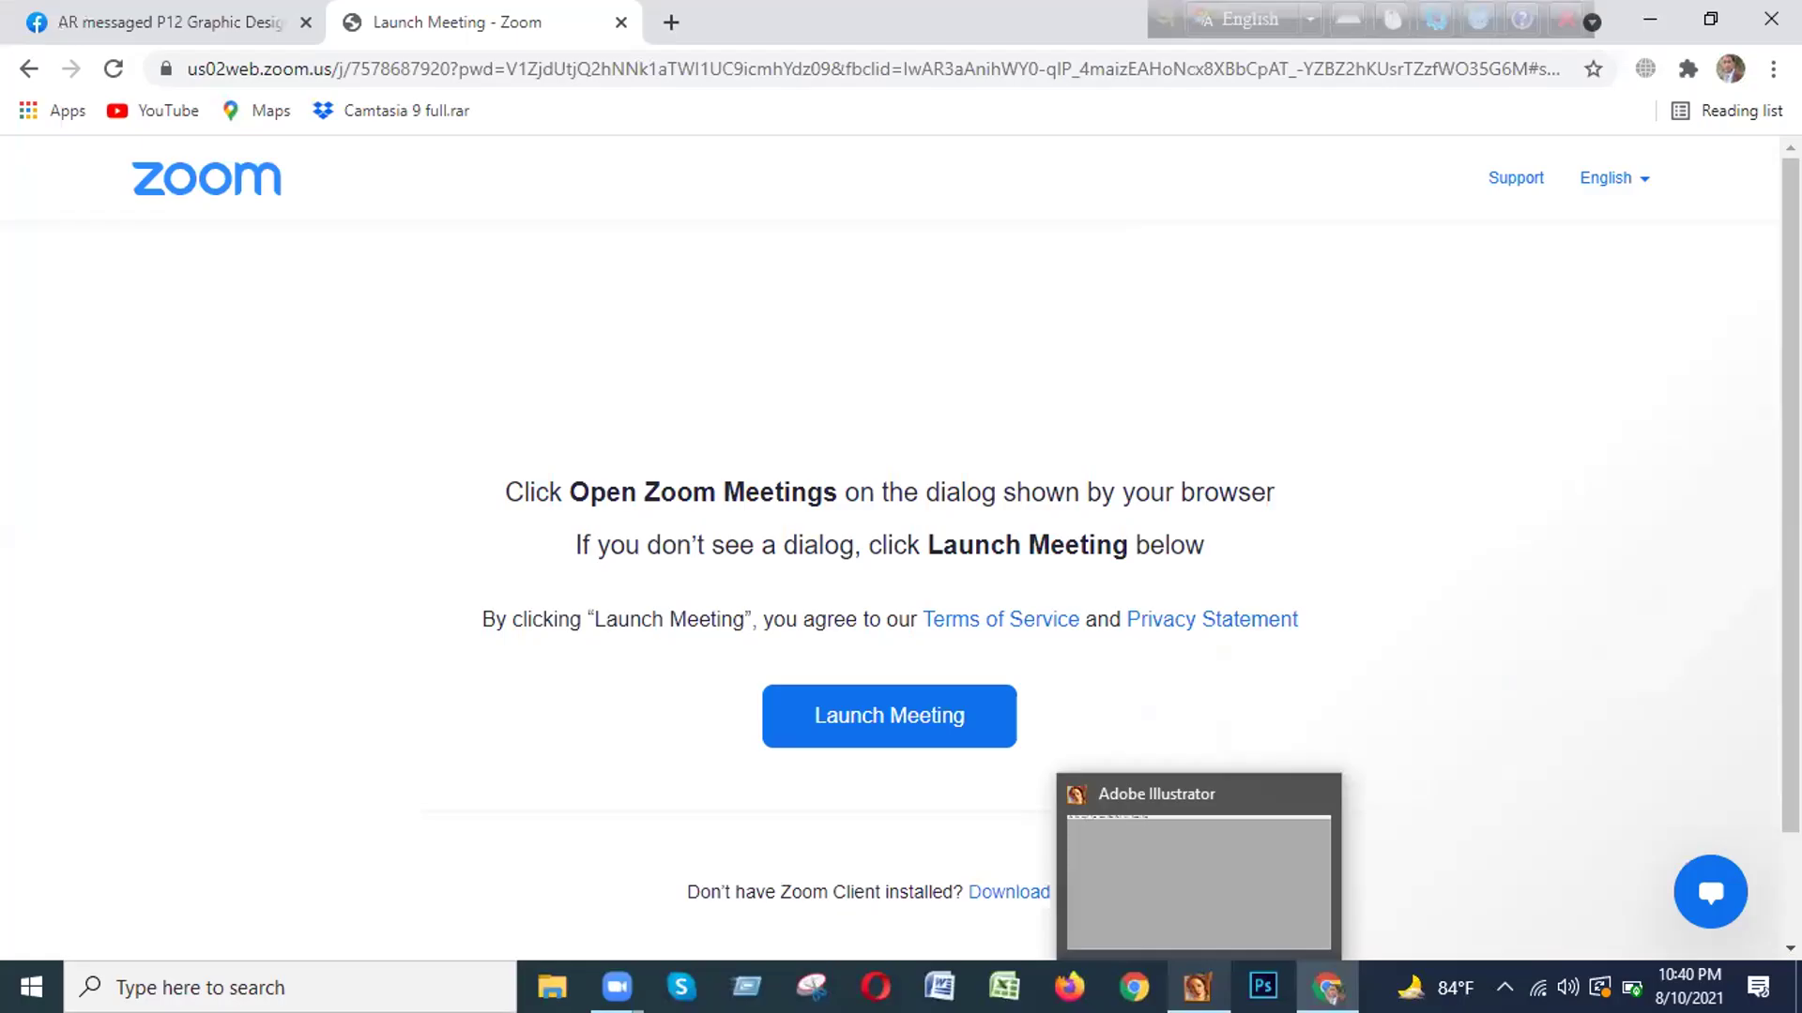
# Bring the Adobe Illustrator window forward from the taskbar.
pyautogui.click(1185, 915)
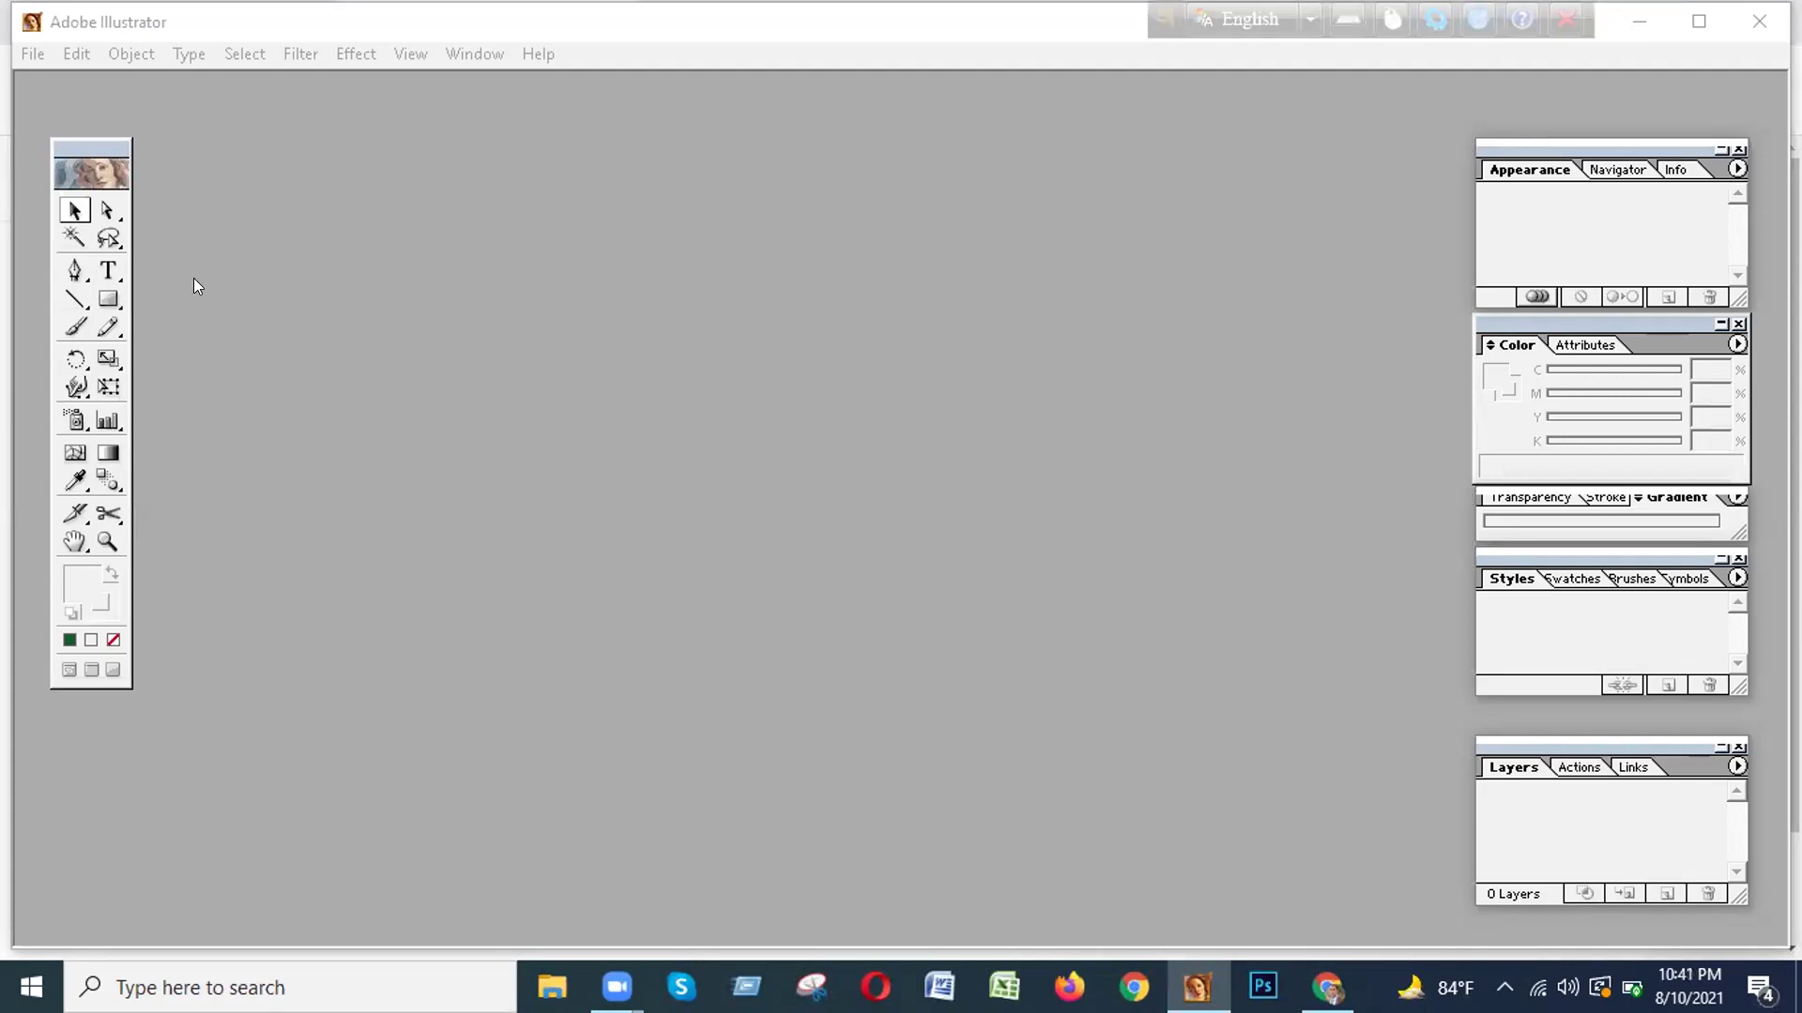
# Select the Rectangle tool, then close the empty Adobe Illustrator window.
pyautogui.click(109, 300)
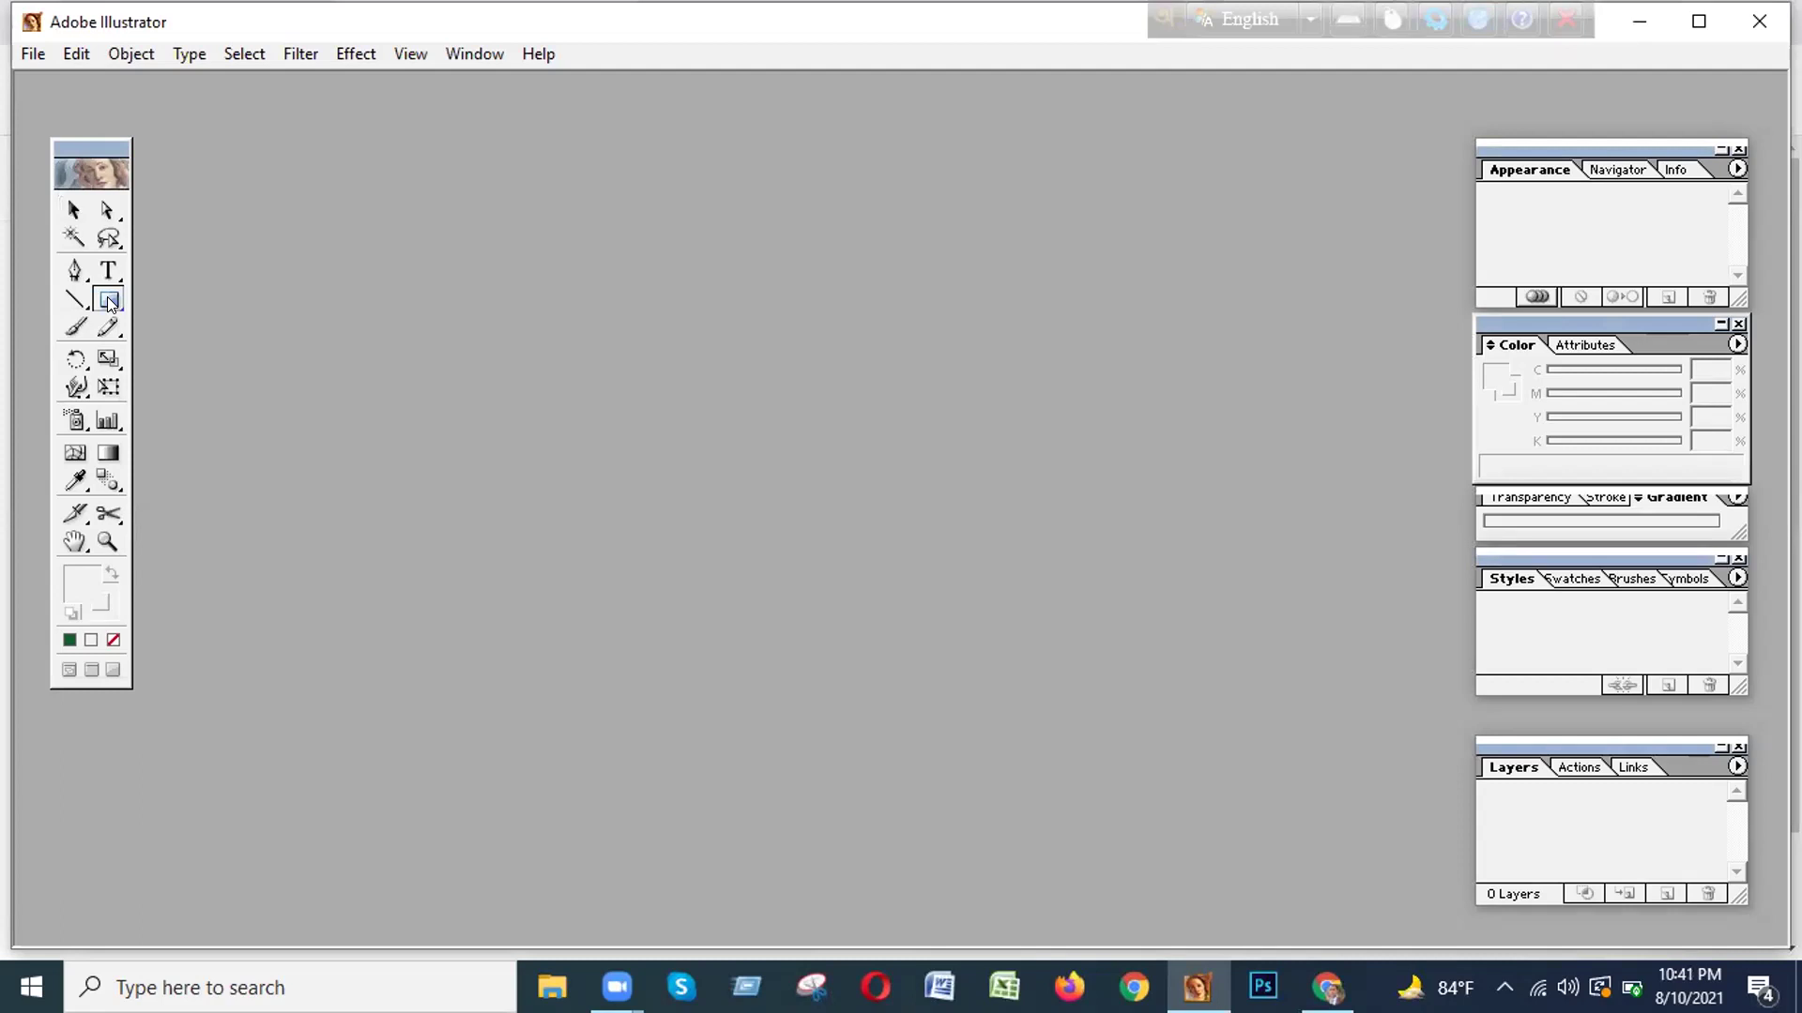
pyautogui.click(107, 296)
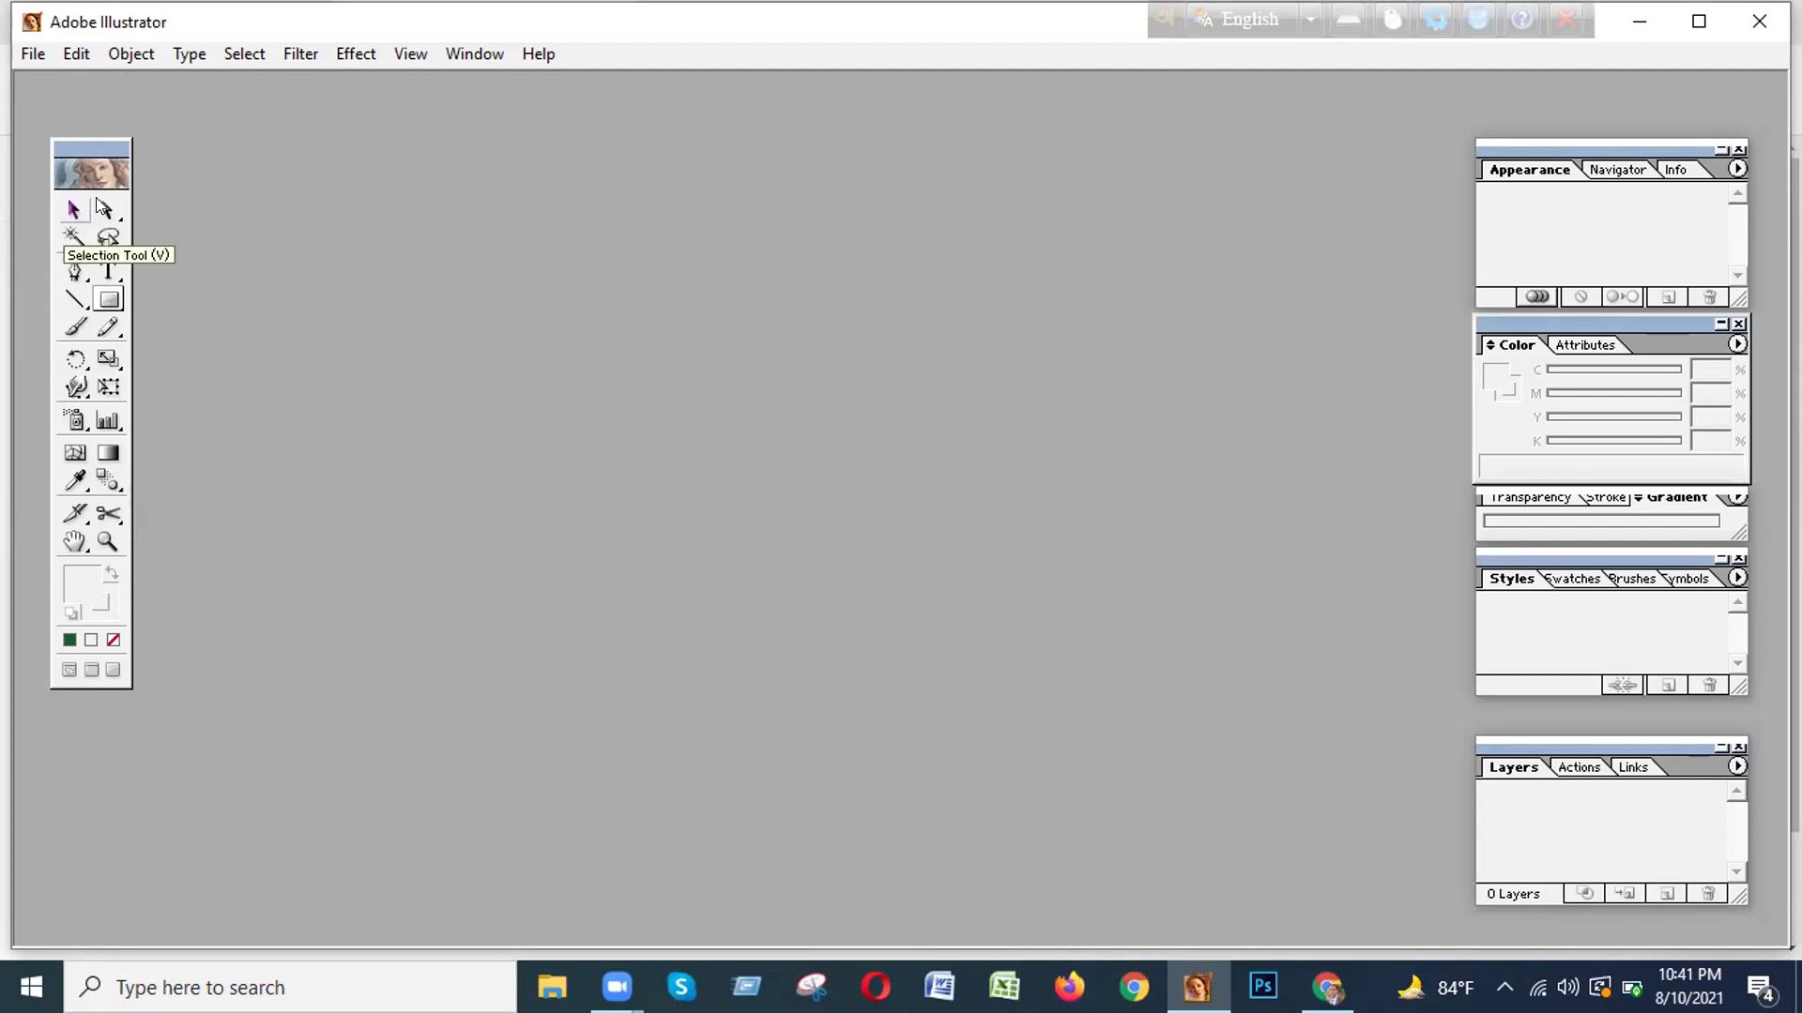
pyautogui.click(1758, 26)
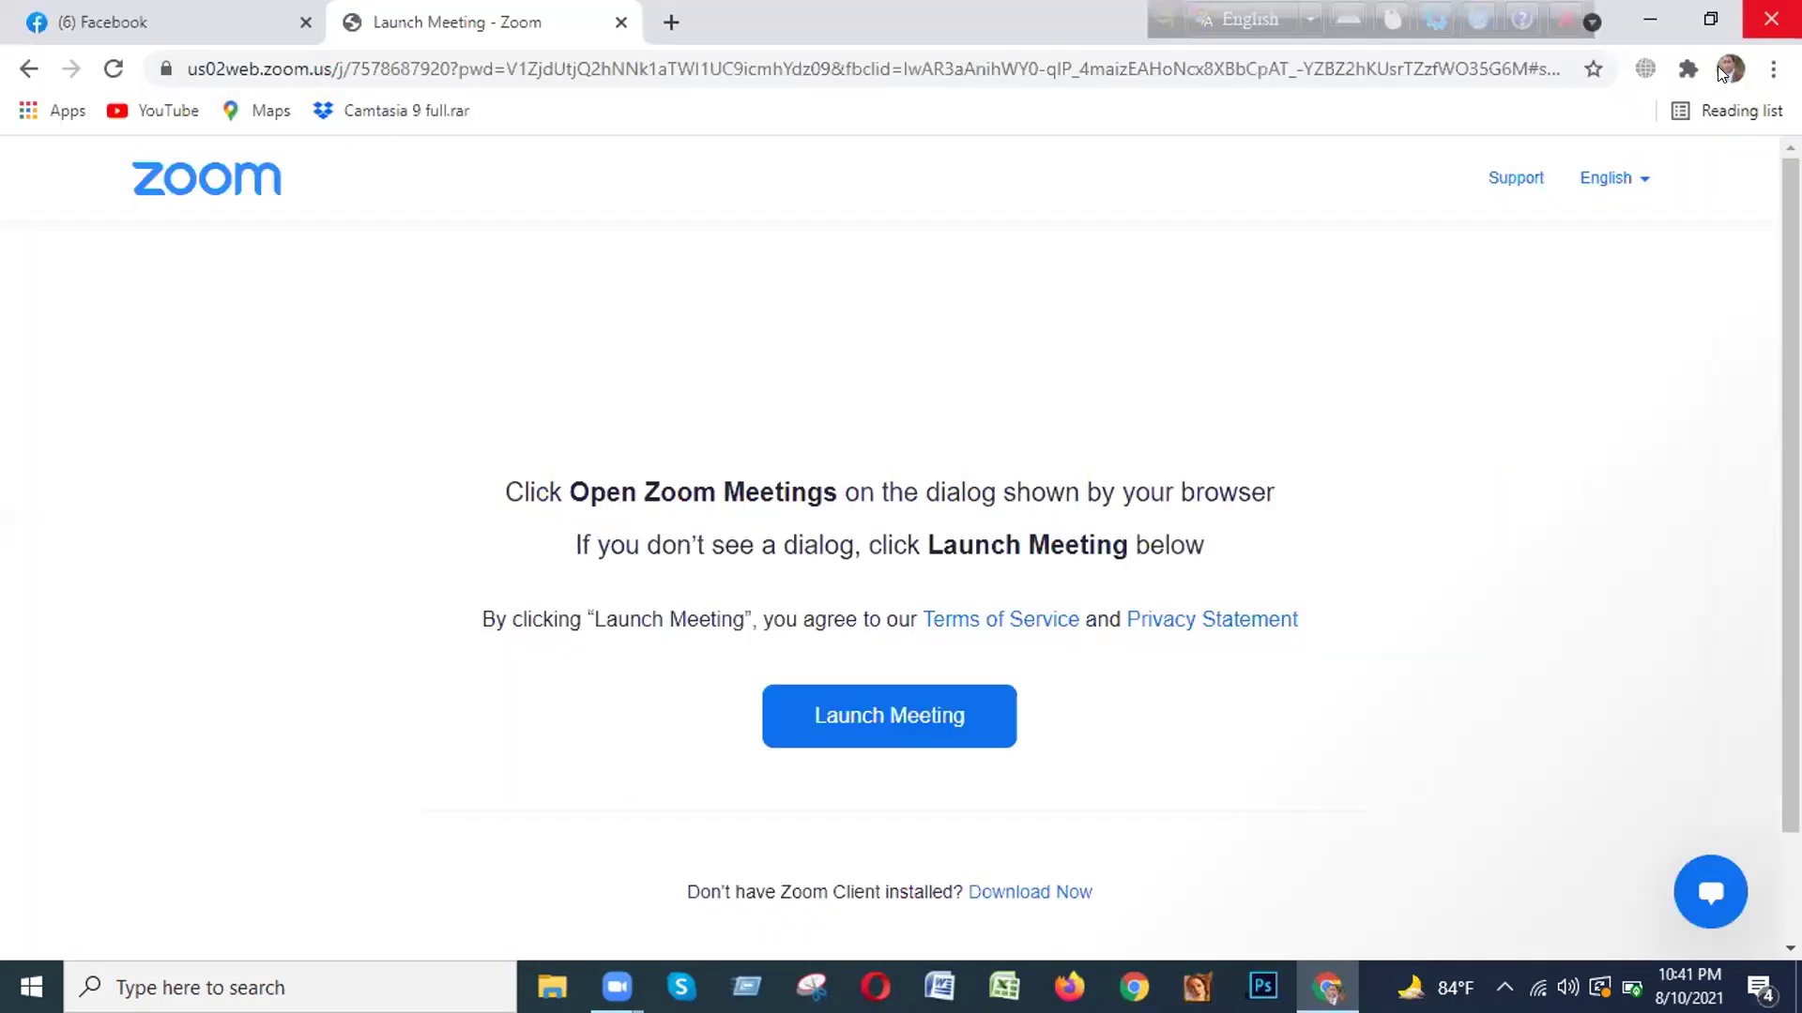
# Close the Chrome Launch Meeting page and the Zoom Cloud Meetings window.
pyautogui.click(1767, 20)
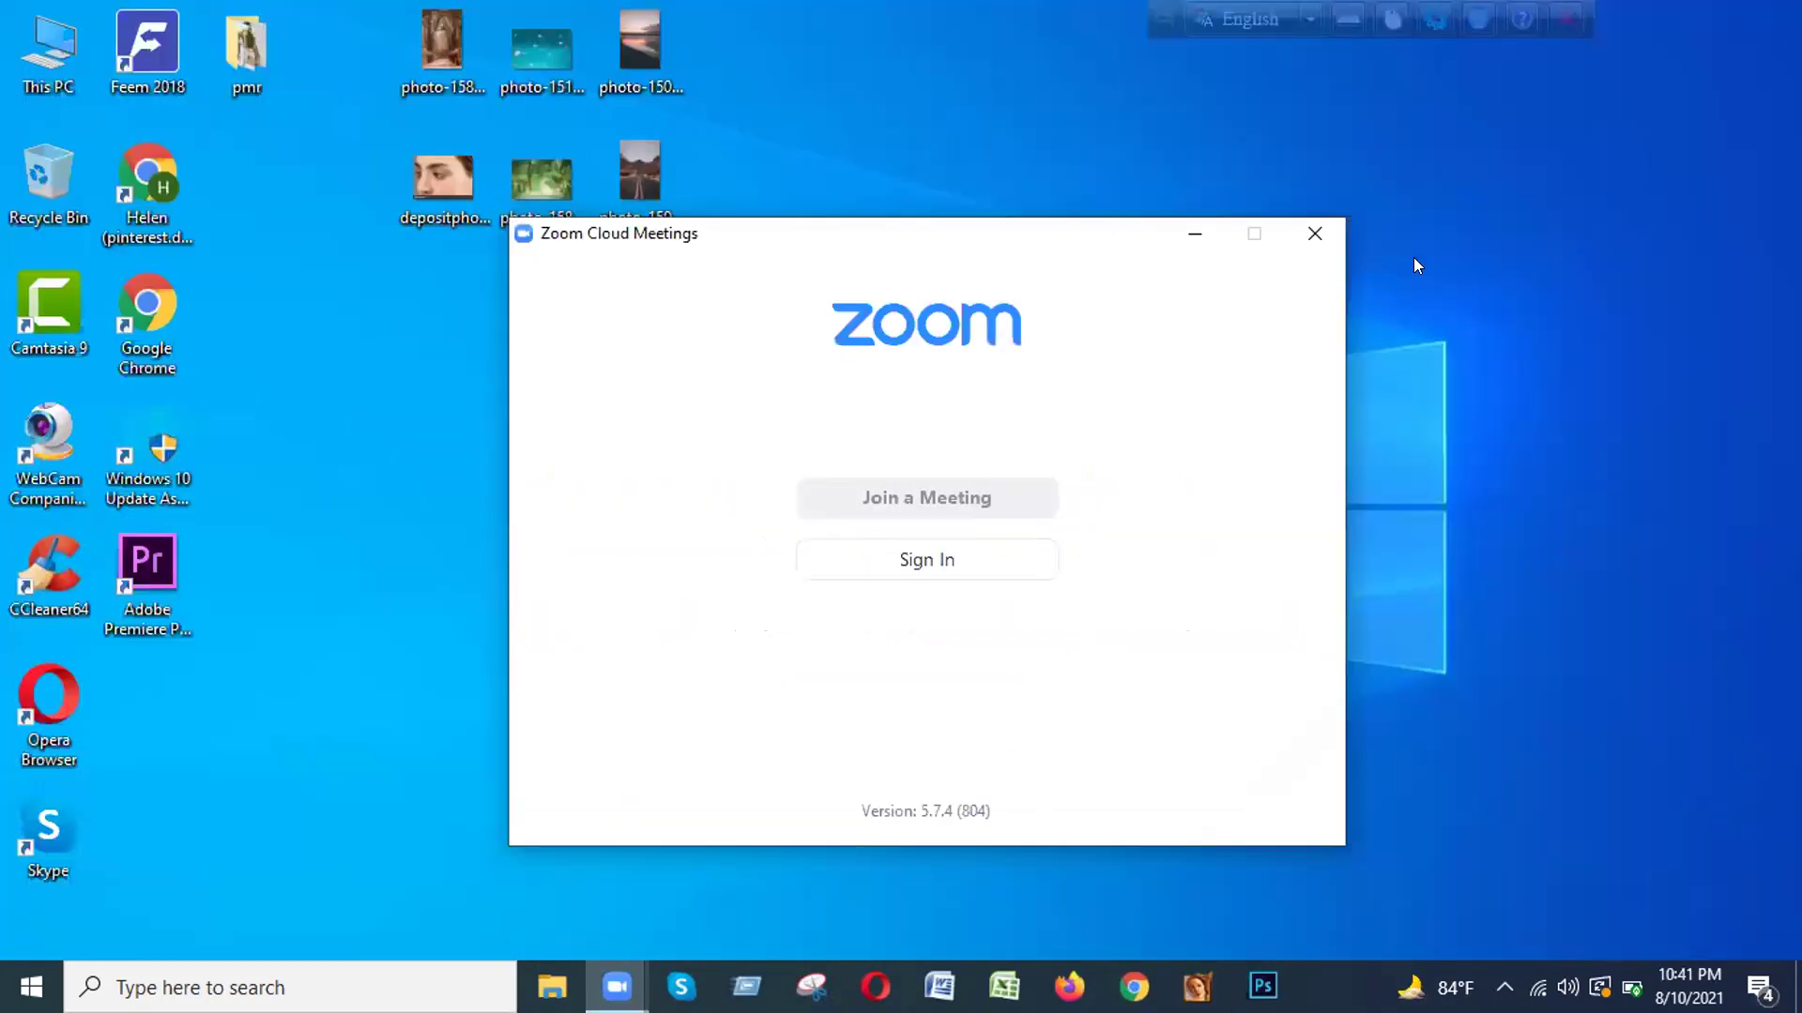
pyautogui.click(1314, 233)
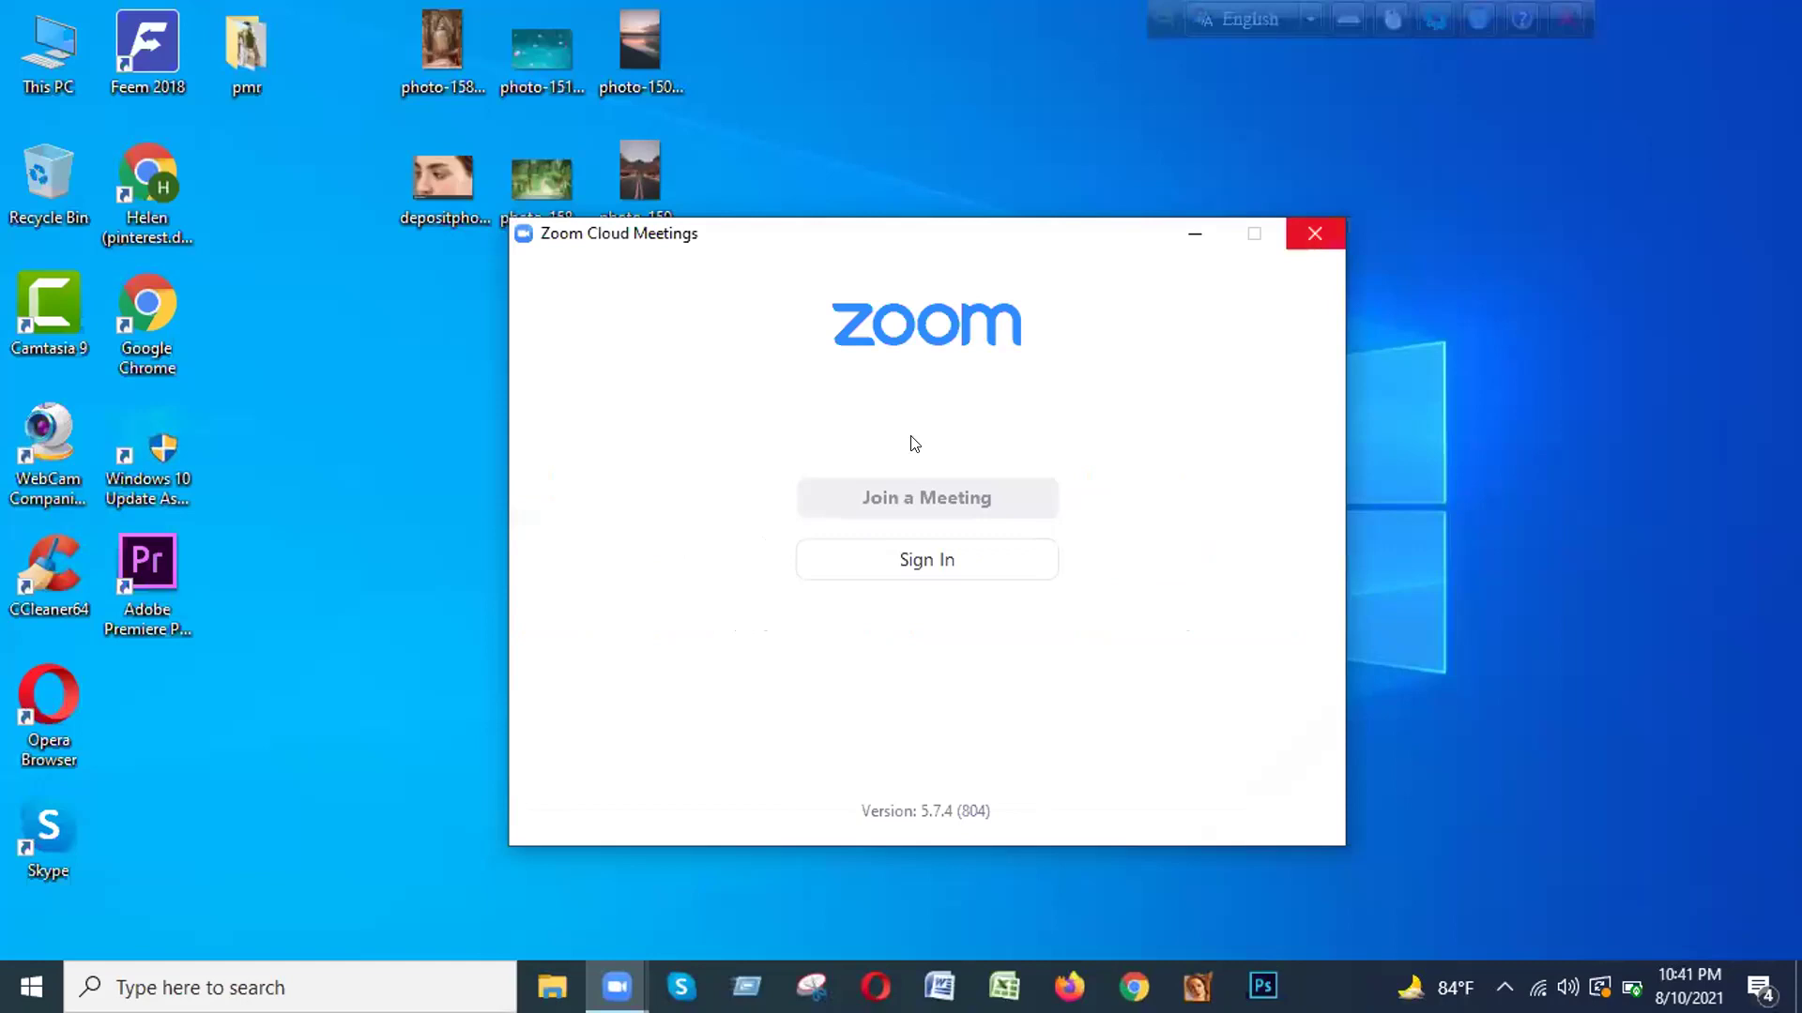